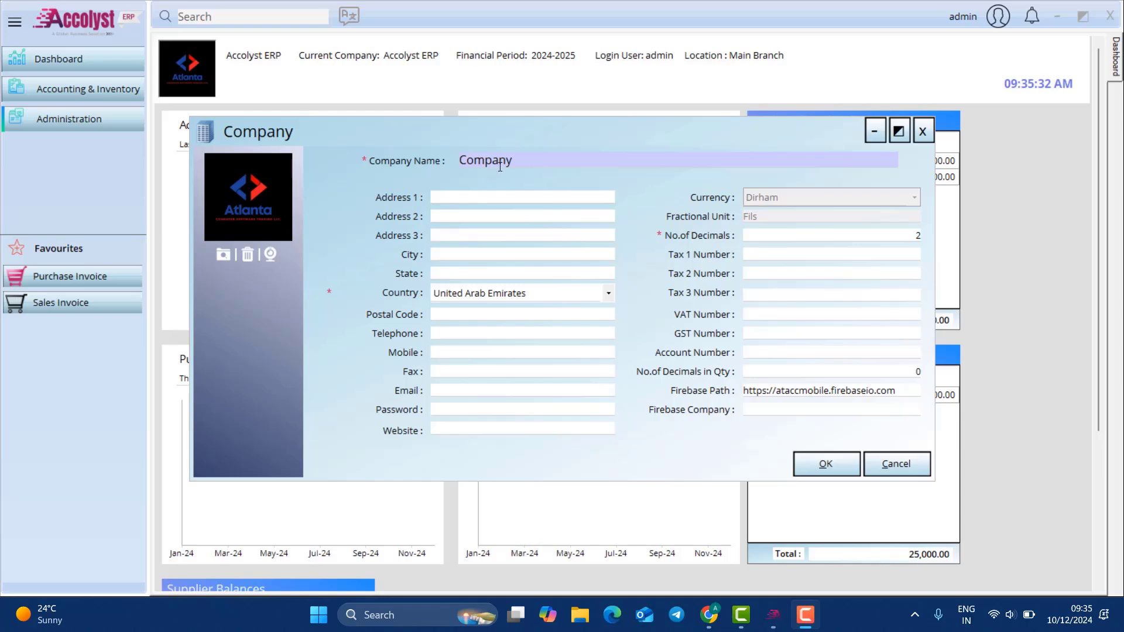
# Step: Select the company name, confirm the Company settings with OK, and dismiss the success message
pyautogui.doubleClick(482, 160)
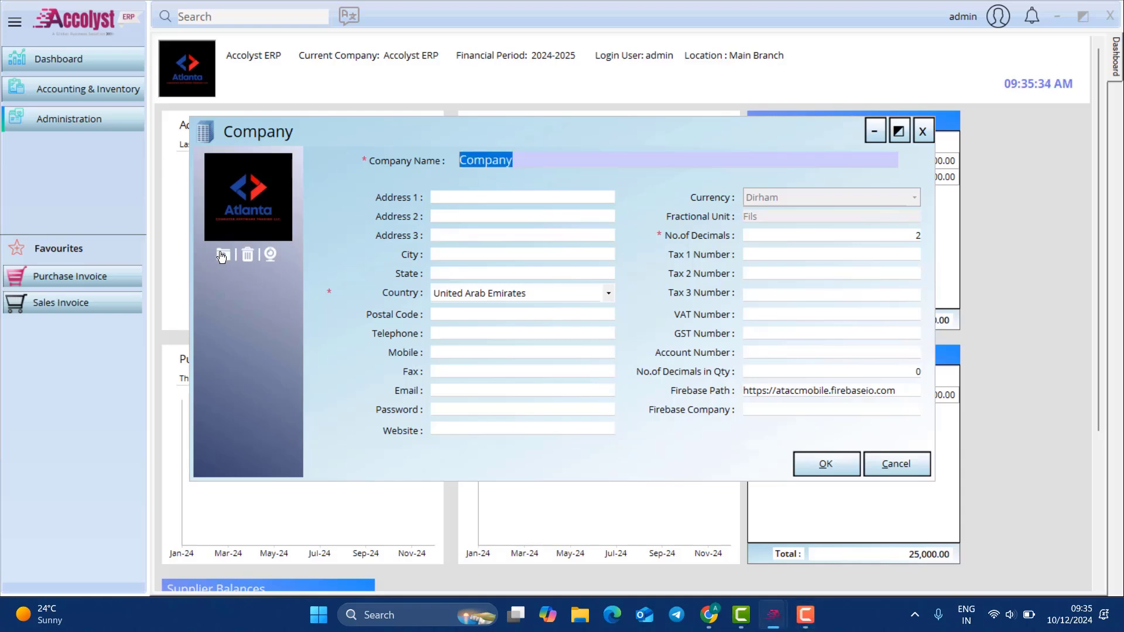
pyautogui.click(816, 33)
pyautogui.click(828, 462)
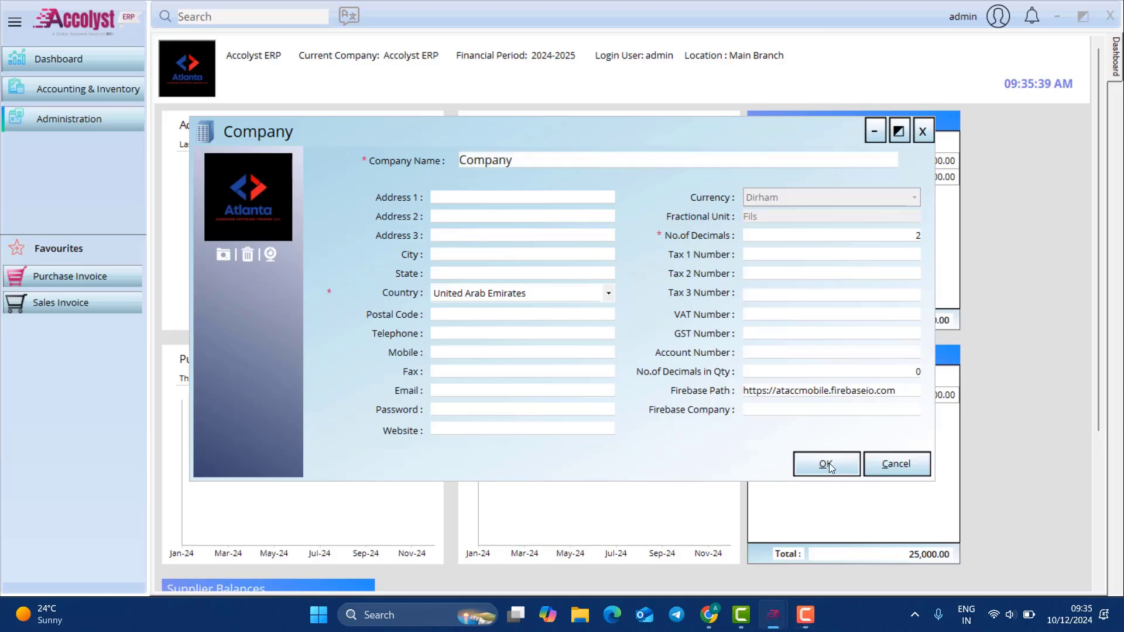
pyautogui.click(611, 353)
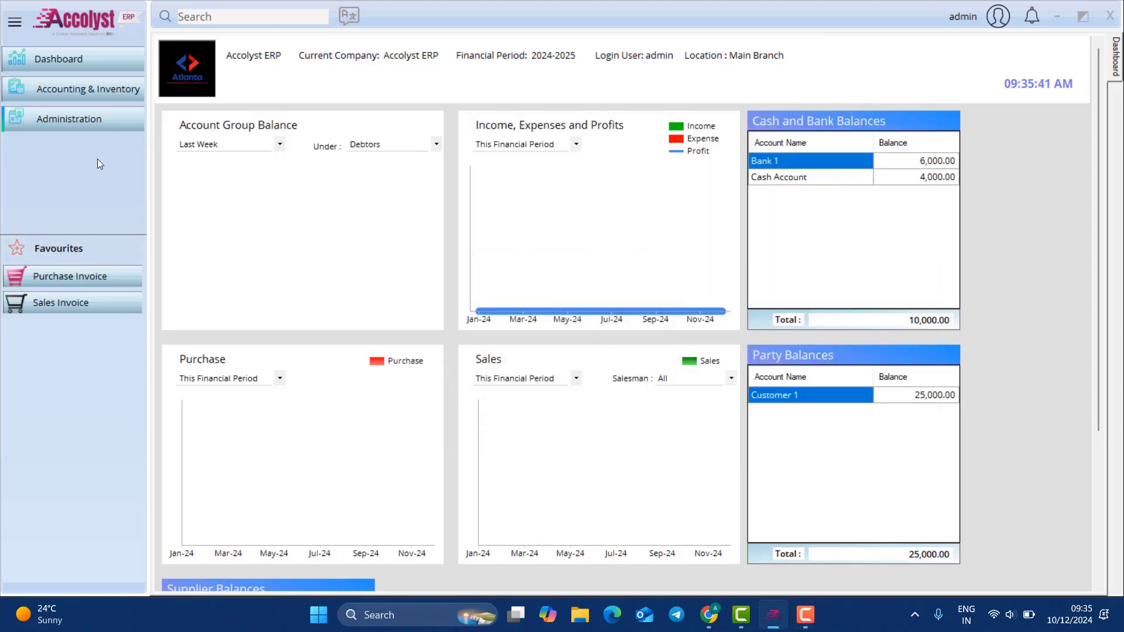
# Step: Open the Employee master and load the existing Salesman 1 record (EMP1)
pyautogui.click(76, 119)
pyautogui.moveTo(202, 138)
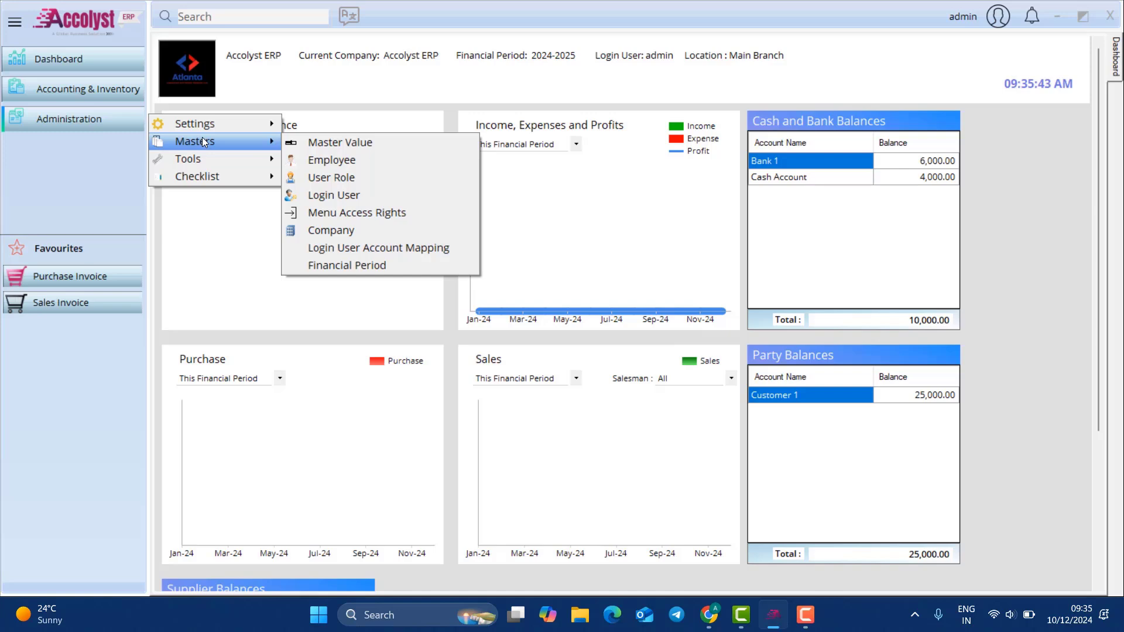
pyautogui.click(351, 163)
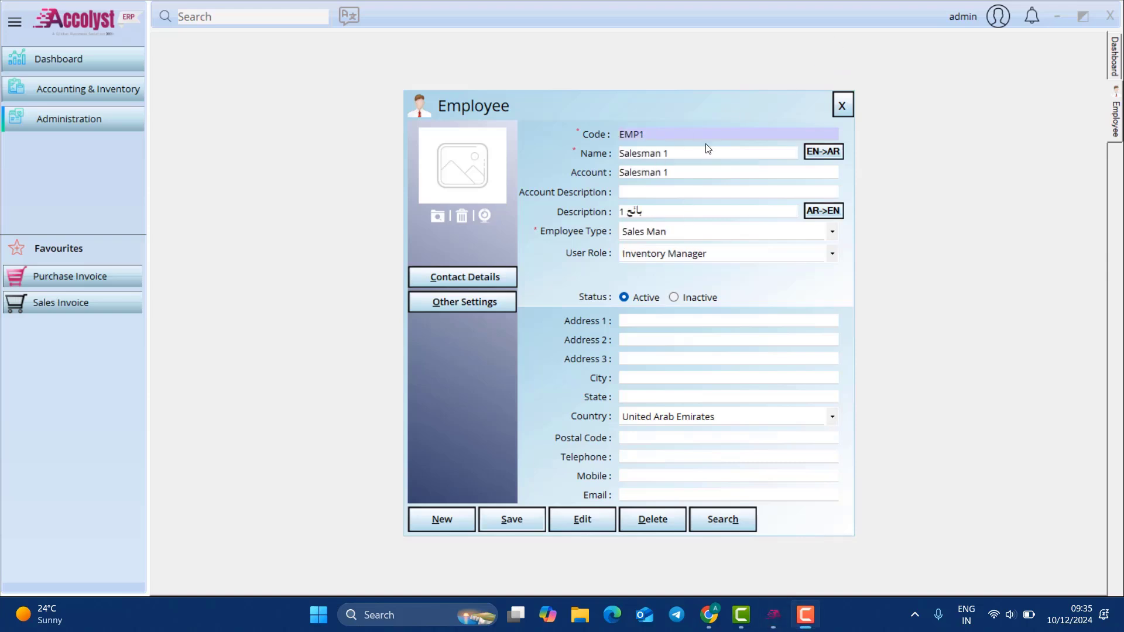
pyautogui.click(709, 150)
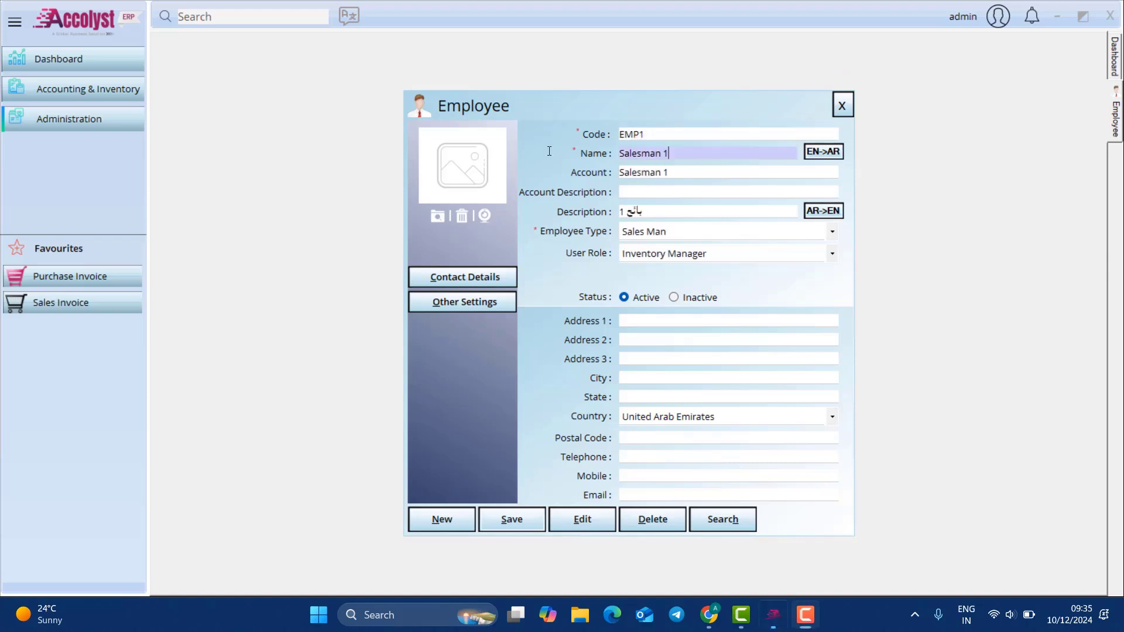
pyautogui.hotkey('ctrl', 'a')
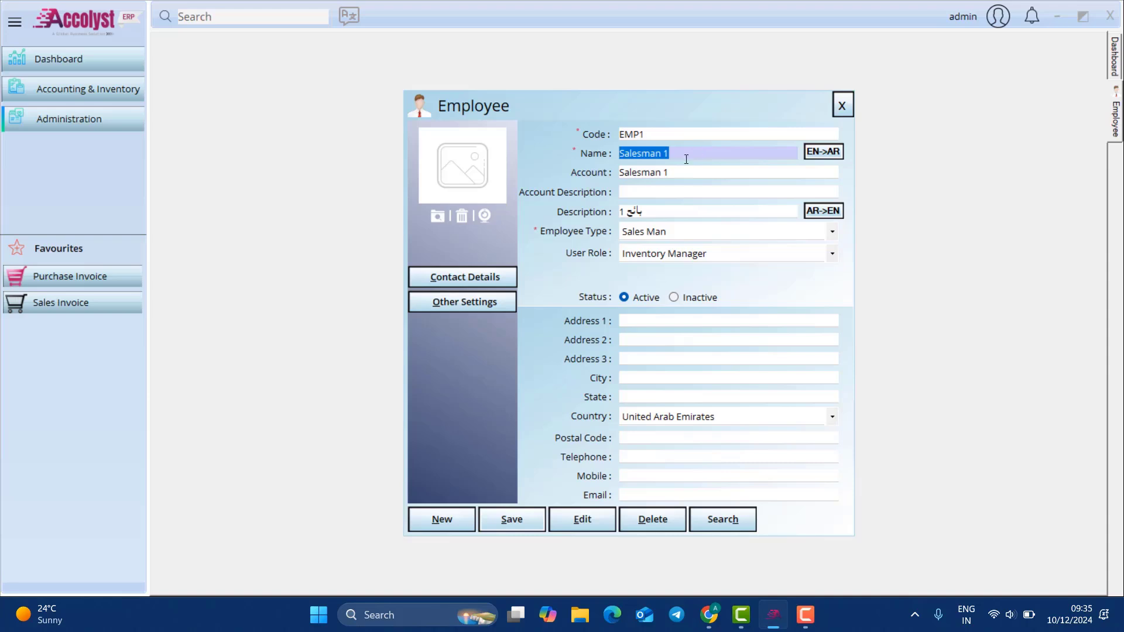
# Step: Keep employee type Sales Man and role Inventory Manager, save, and close the form
pyautogui.click(698, 232)
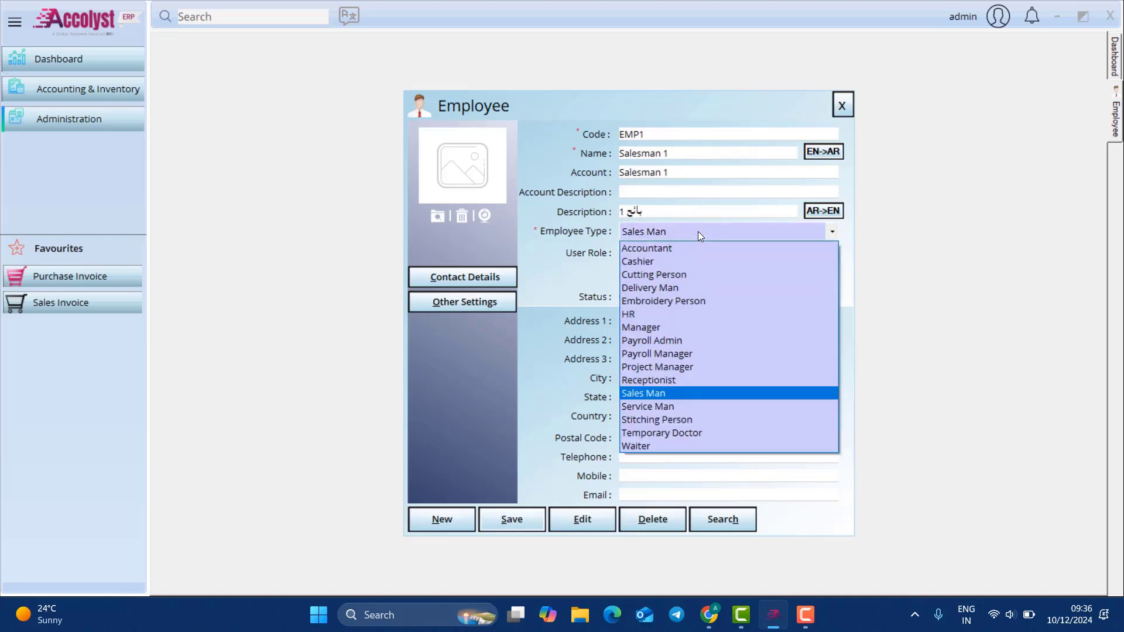
pyautogui.click(698, 232)
pyautogui.click(831, 257)
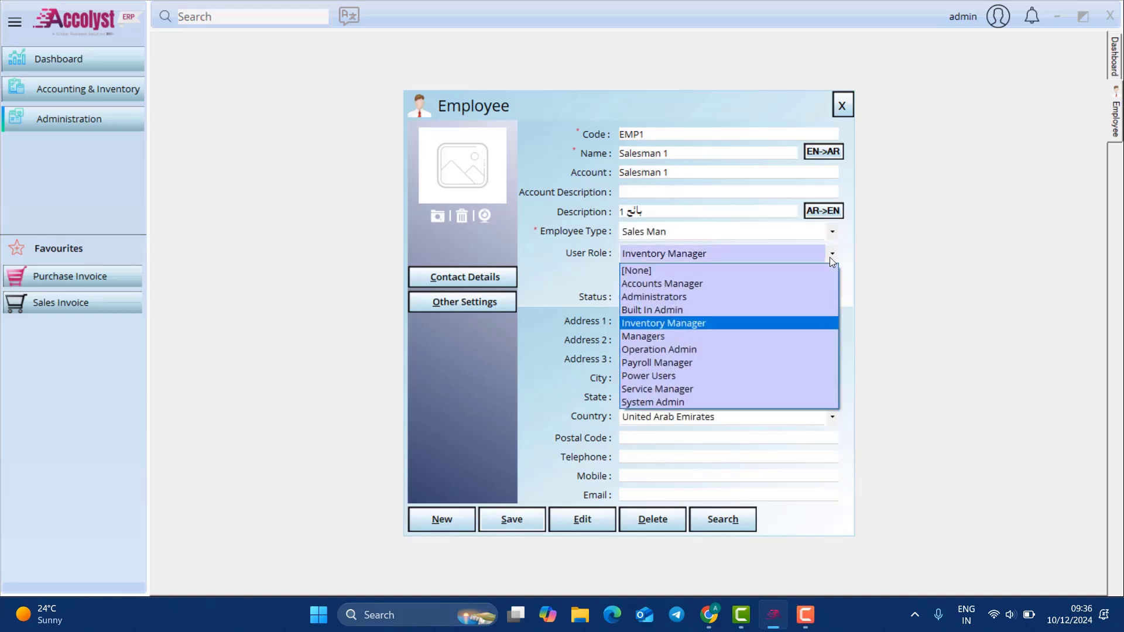
pyautogui.click(831, 259)
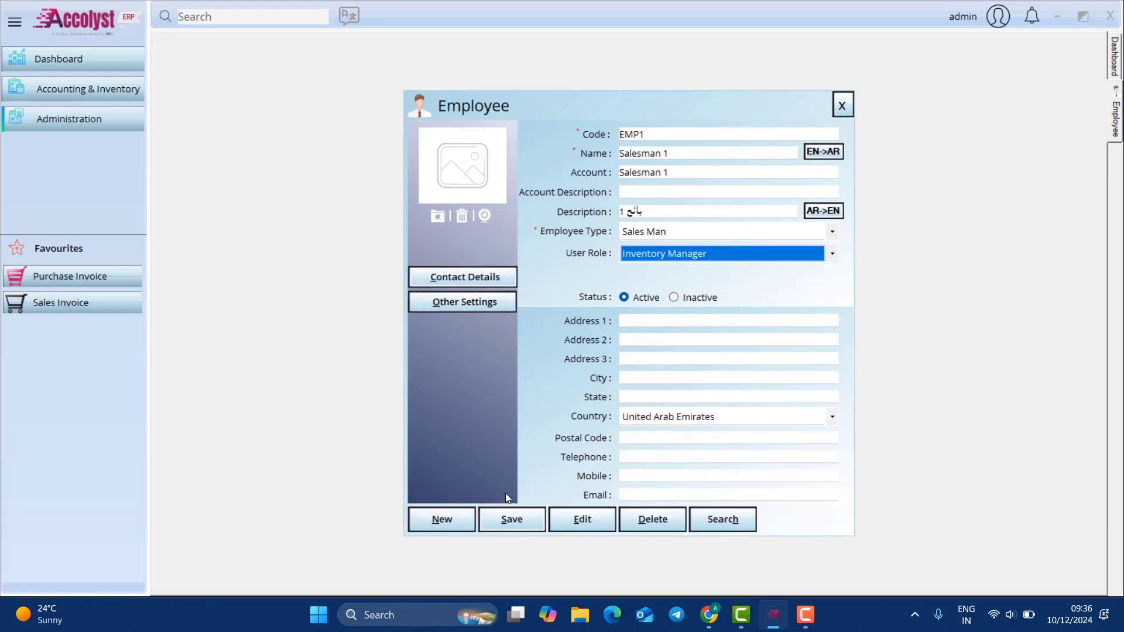
pyautogui.click(513, 519)
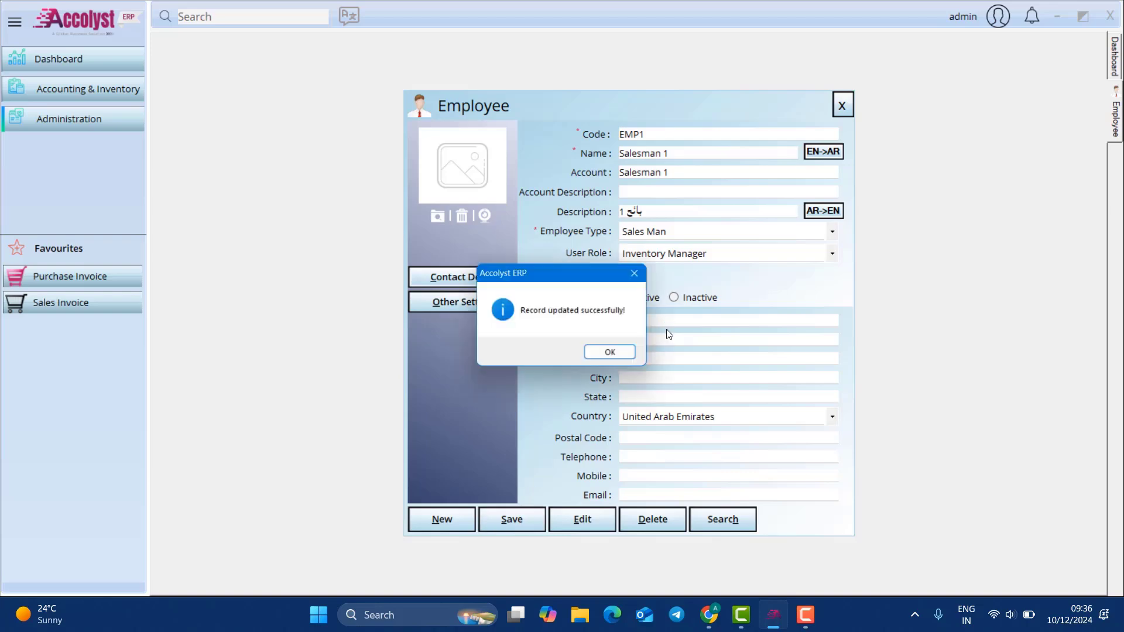
pyautogui.click(610, 352)
pyautogui.click(842, 105)
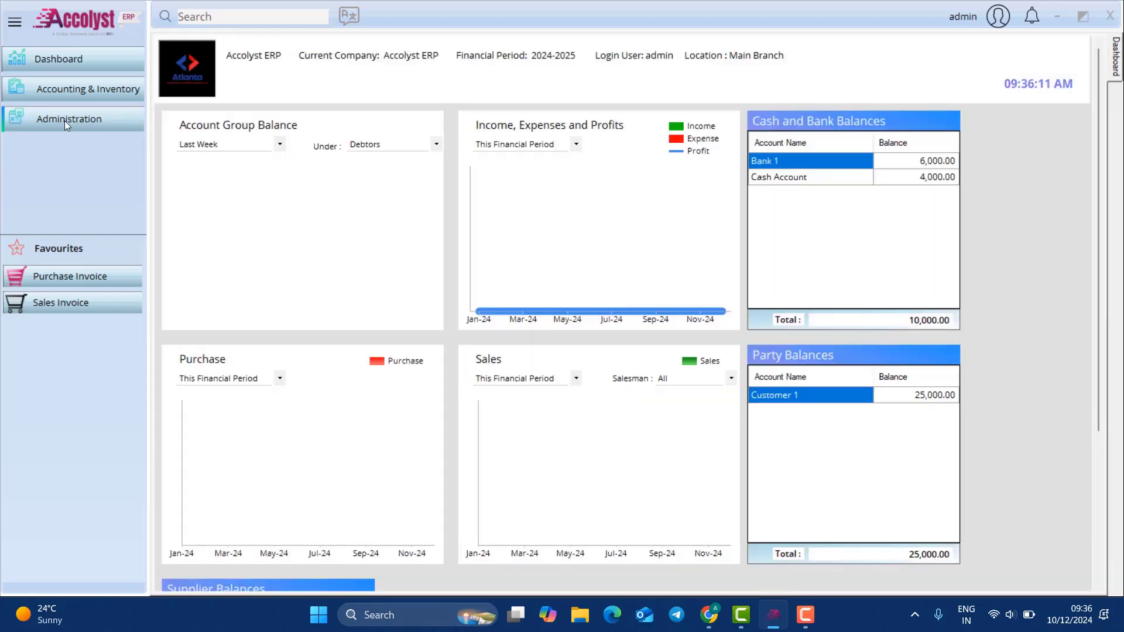
# Step: Start a new login user with role Inventory Manager linked to employee Salesman 1
pyautogui.click(65, 120)
pyautogui.moveTo(219, 153)
pyautogui.click(334, 198)
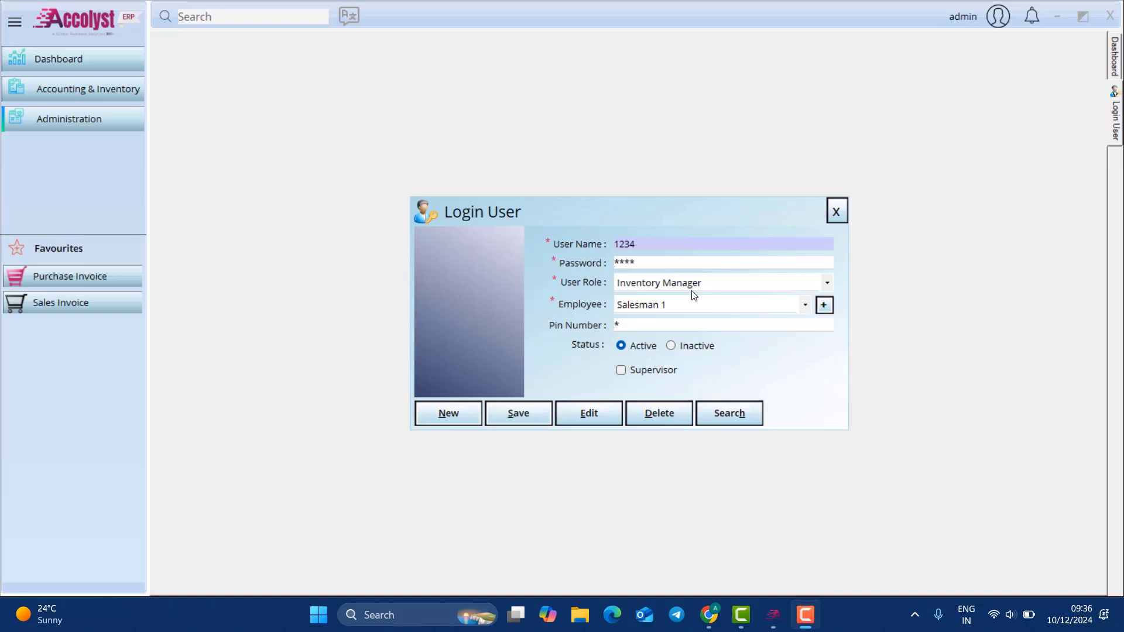
pyautogui.click(693, 288)
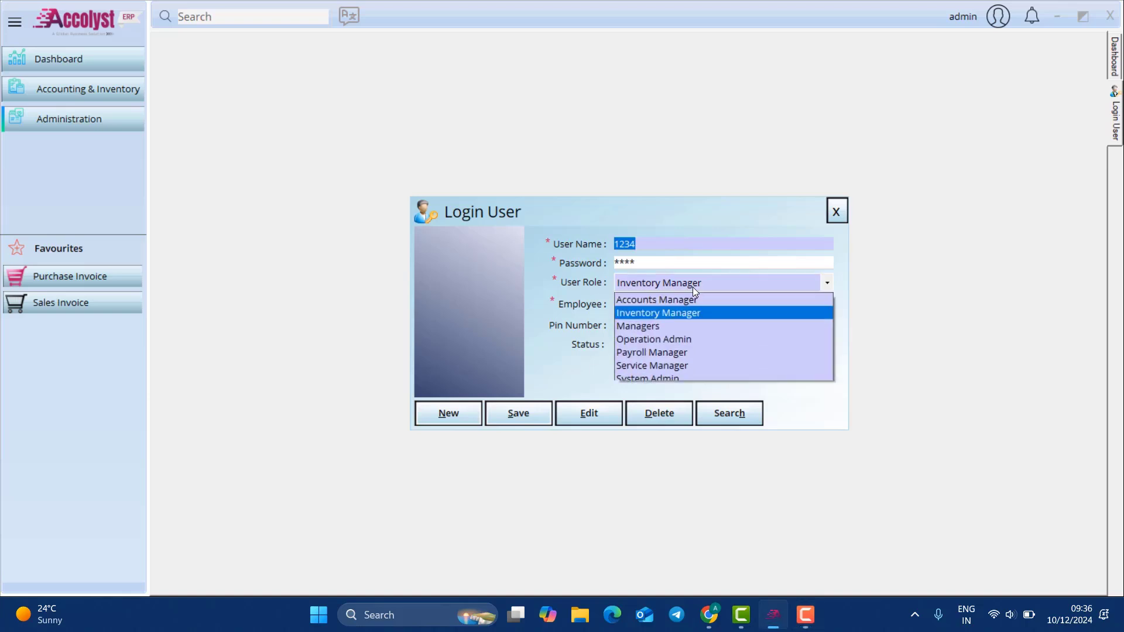
pyautogui.click(693, 288)
pyautogui.click(695, 303)
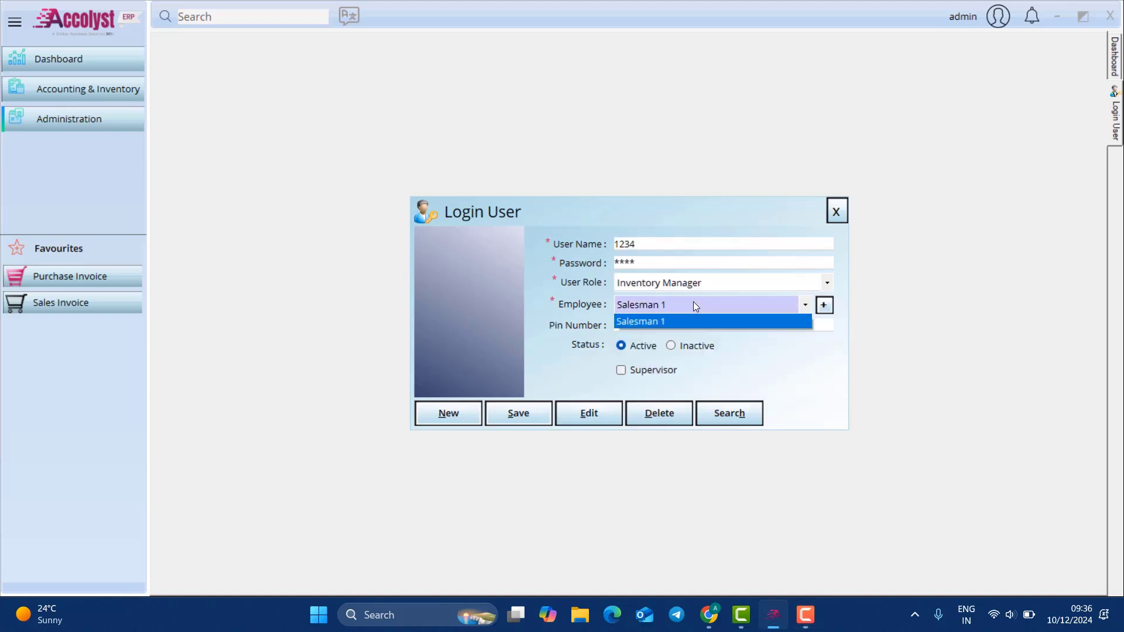
pyautogui.click(693, 302)
# Step: Save the new login user and close the Login User form
pyautogui.moveTo(650, 245); pyautogui.dragTo(568, 241)
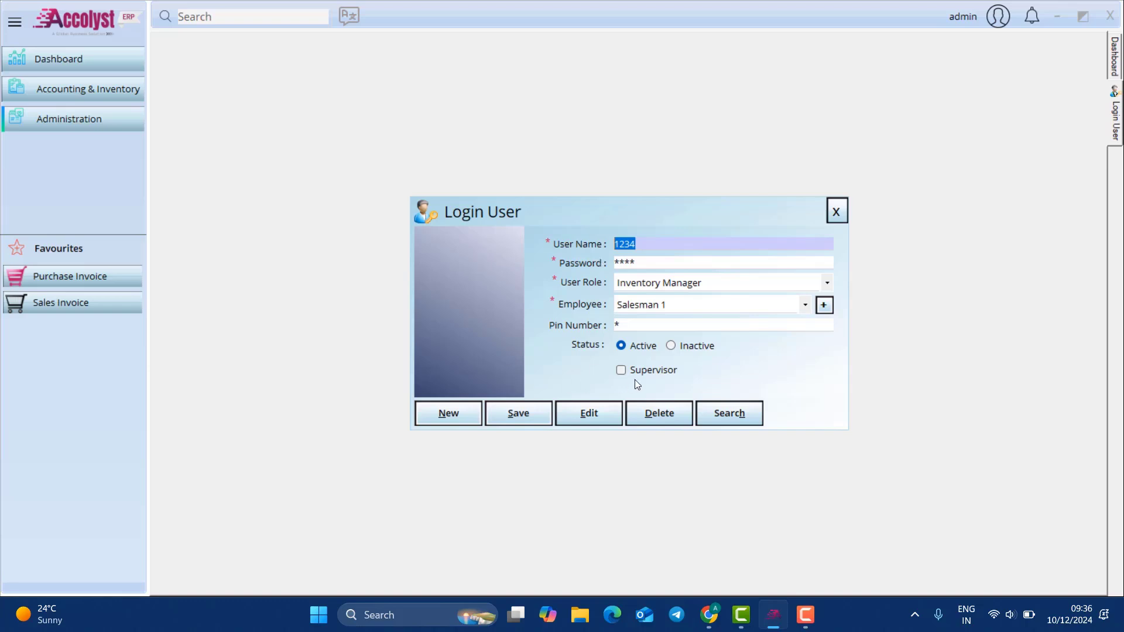
pyautogui.click(538, 414)
pyautogui.click(609, 353)
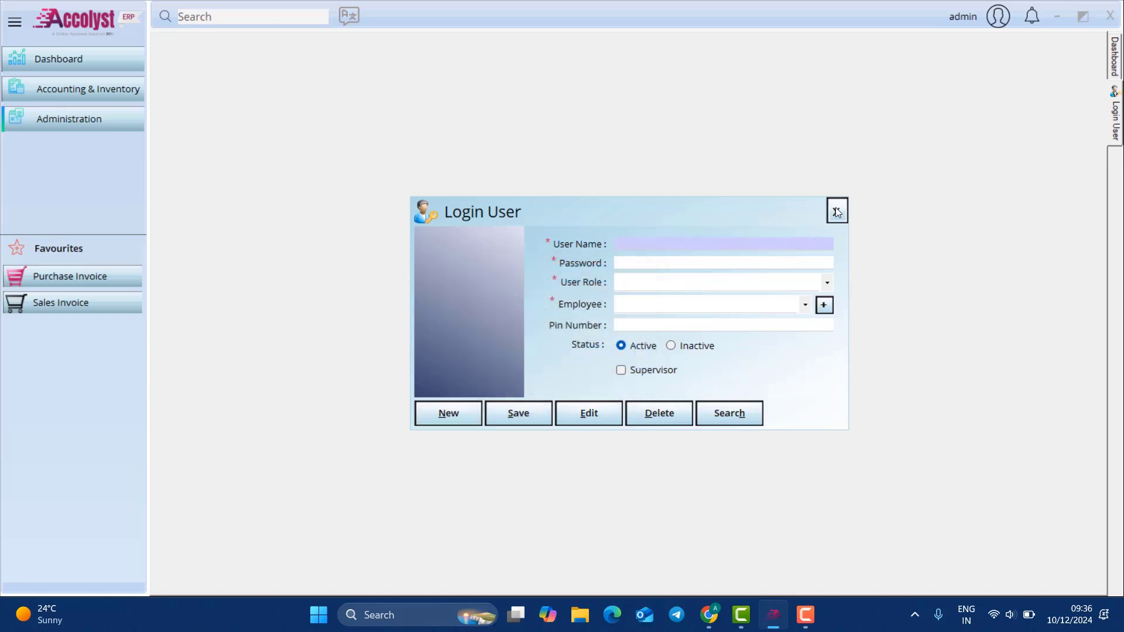
pyautogui.click(837, 211)
pyautogui.click(33, 124)
pyautogui.moveTo(197, 153)
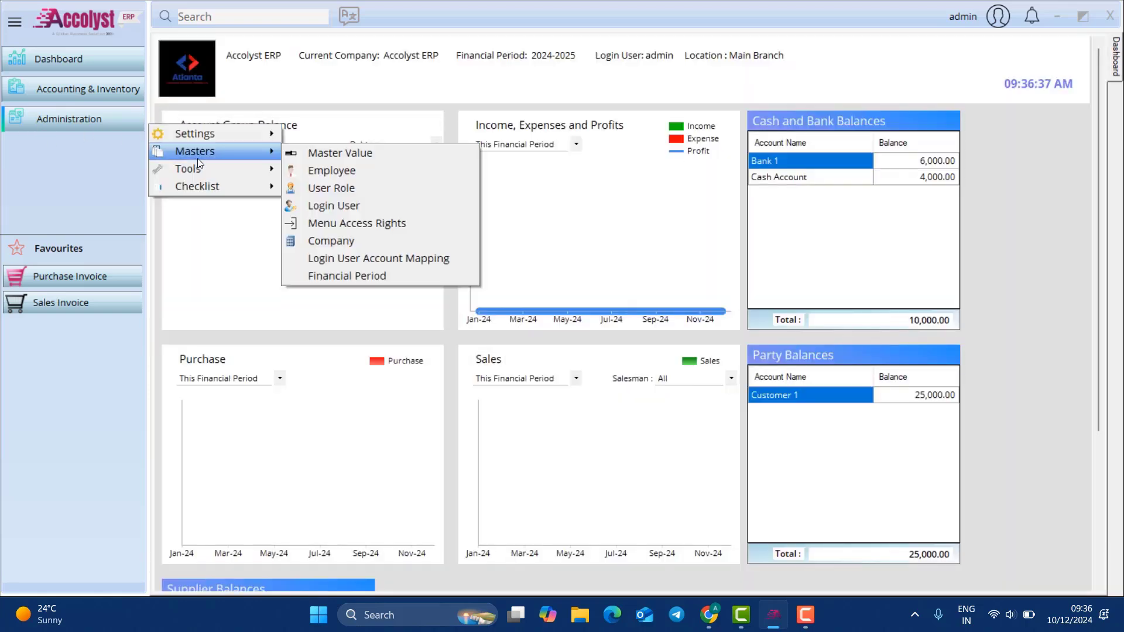
pyautogui.click(338, 227)
pyautogui.click(403, 255)
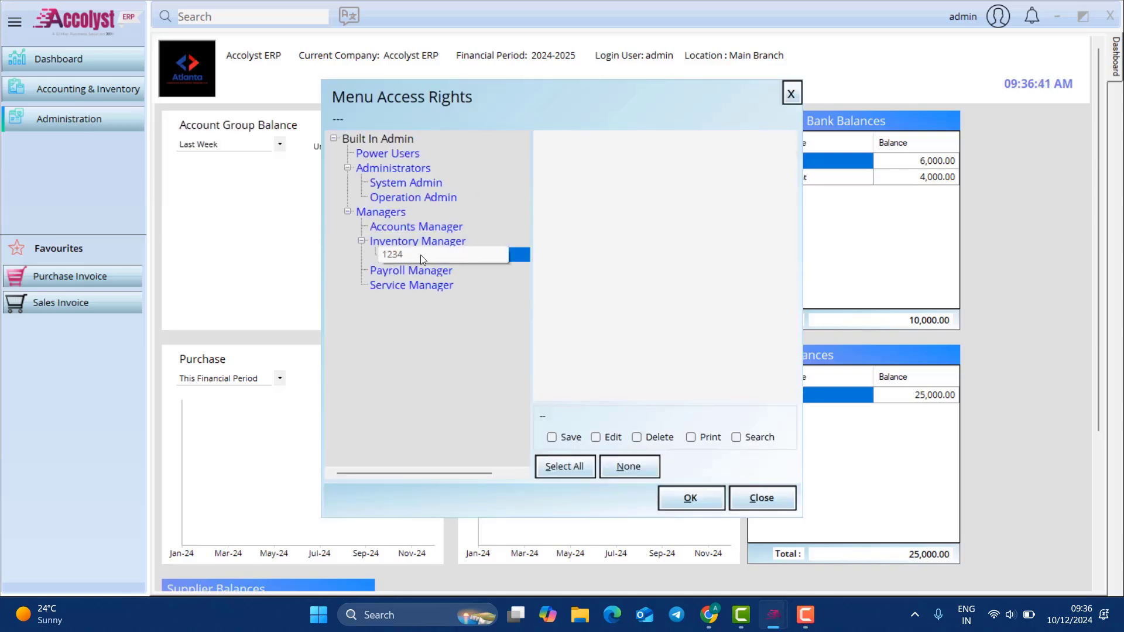
pyautogui.click(542, 139)
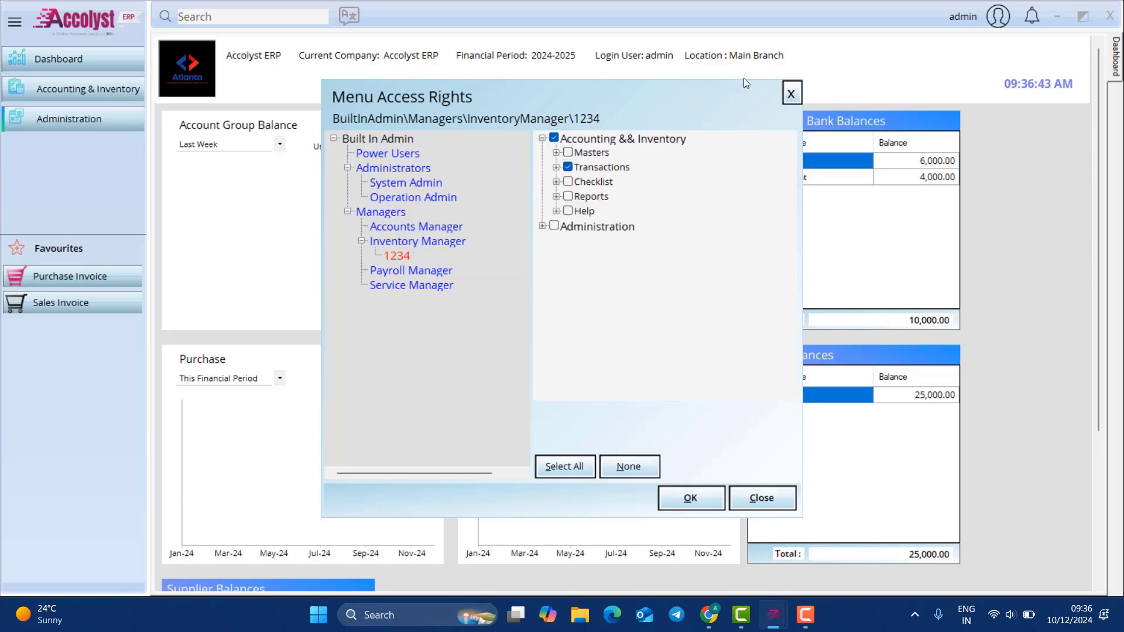
pyautogui.click(556, 167)
pyautogui.click(570, 226)
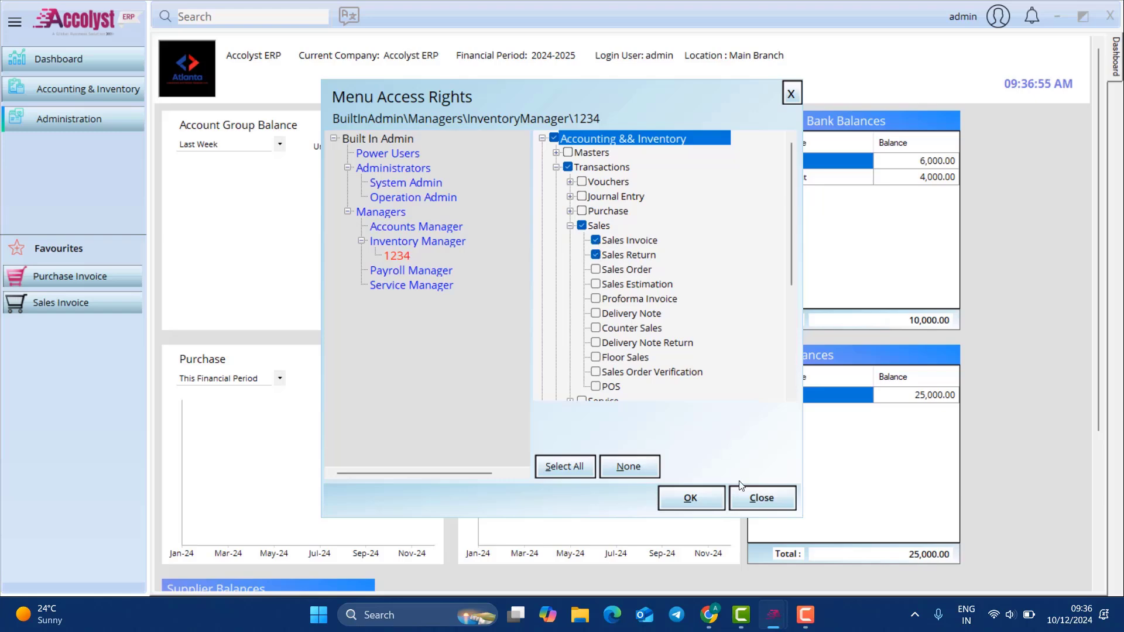
pyautogui.click(796, 98)
# Step: Log out of admin and sign in with the new salesman's user name and password
pyautogui.click(998, 17)
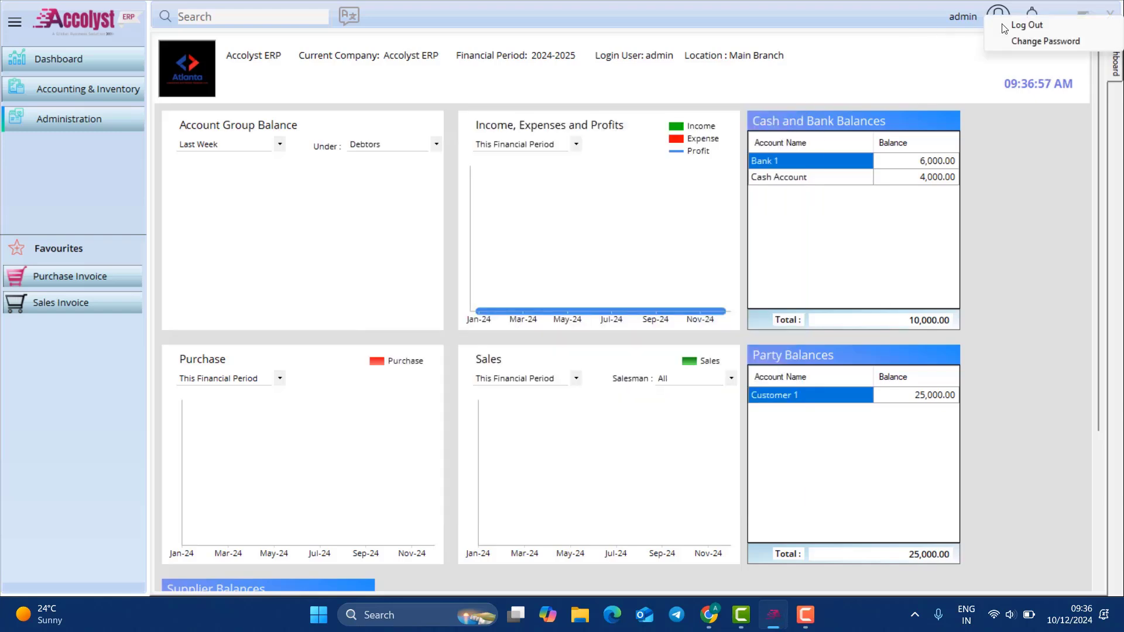
pyautogui.click(1005, 27)
pyautogui.write('1')
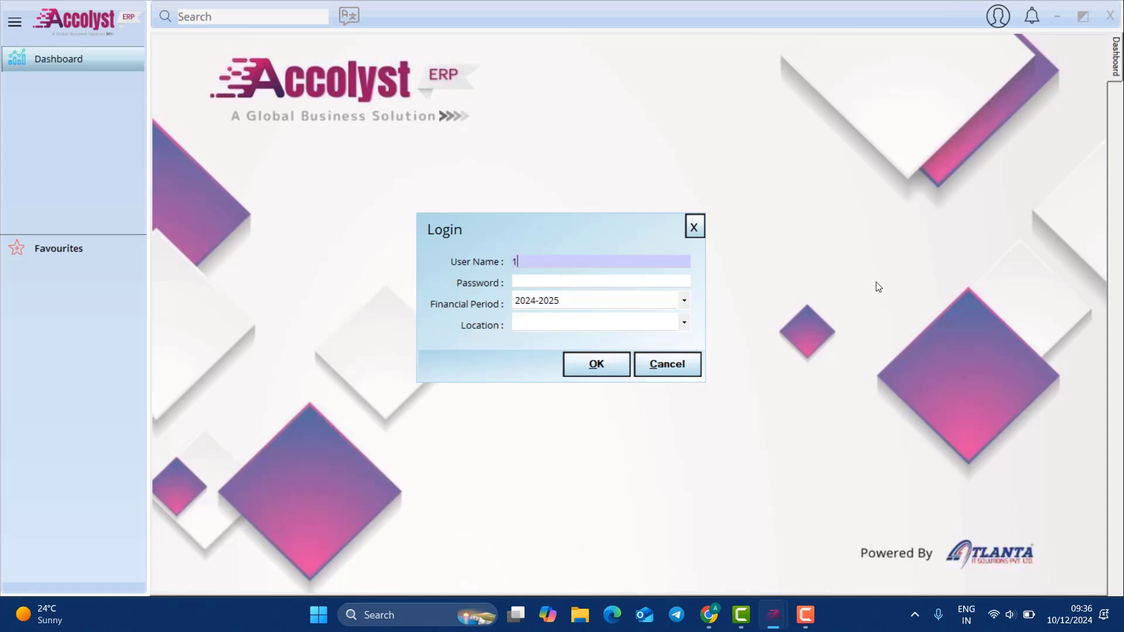
pyautogui.write('234')
pyautogui.press('Tab')
pyautogui.write('**')
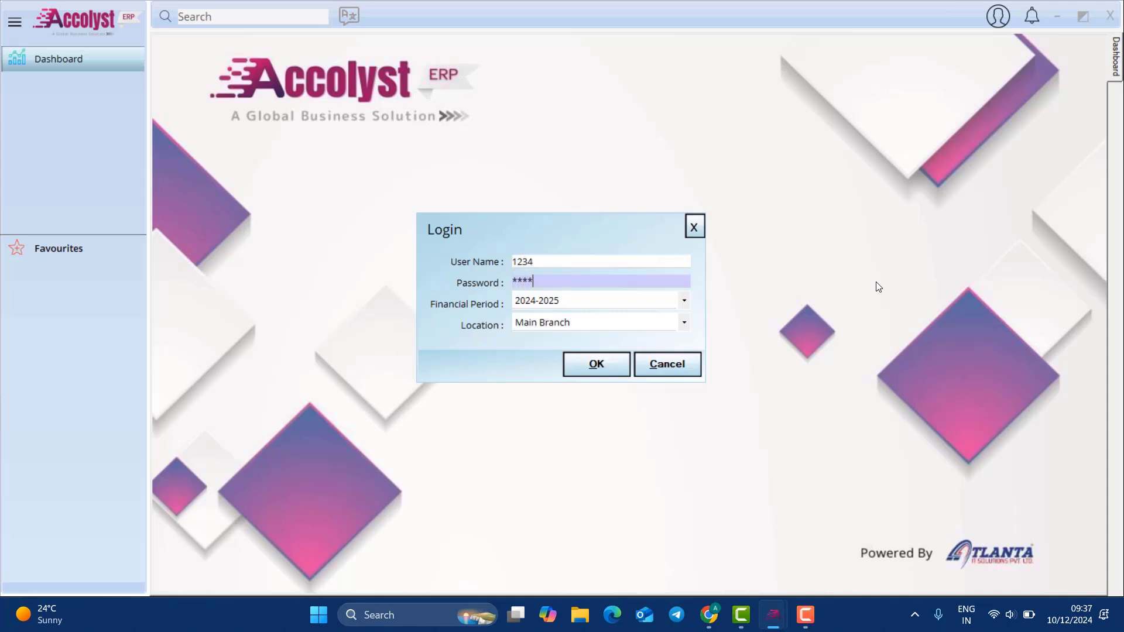
pyautogui.write('**')
pyautogui.press('Tab')
pyautogui.press('Tab')
pyautogui.press('Return')
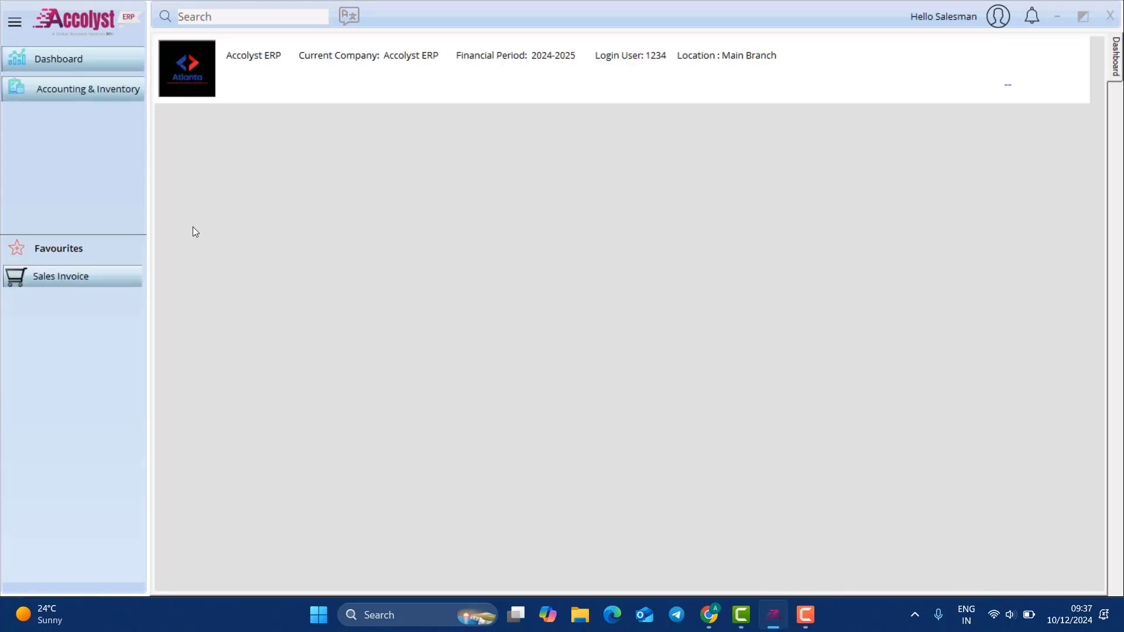
# Step: Check the Accounting & Inventory menu offers only Sales Invoice and Sales Return
pyautogui.click(107, 95)
pyautogui.moveTo(225, 102)
pyautogui.moveTo(331, 105)
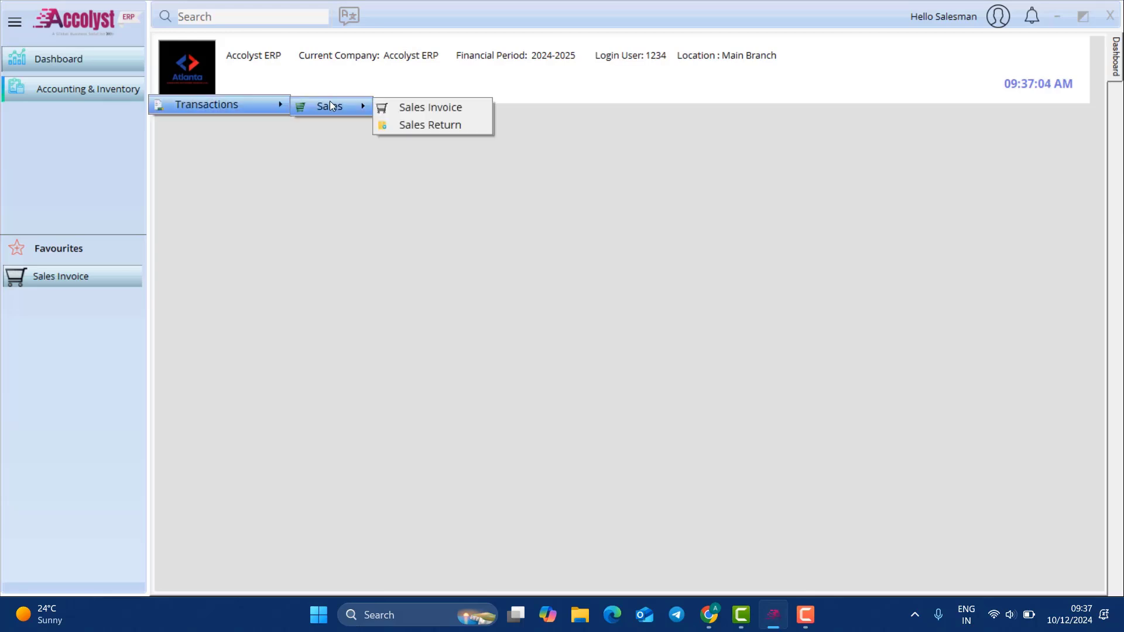
pyautogui.click(493, 233)
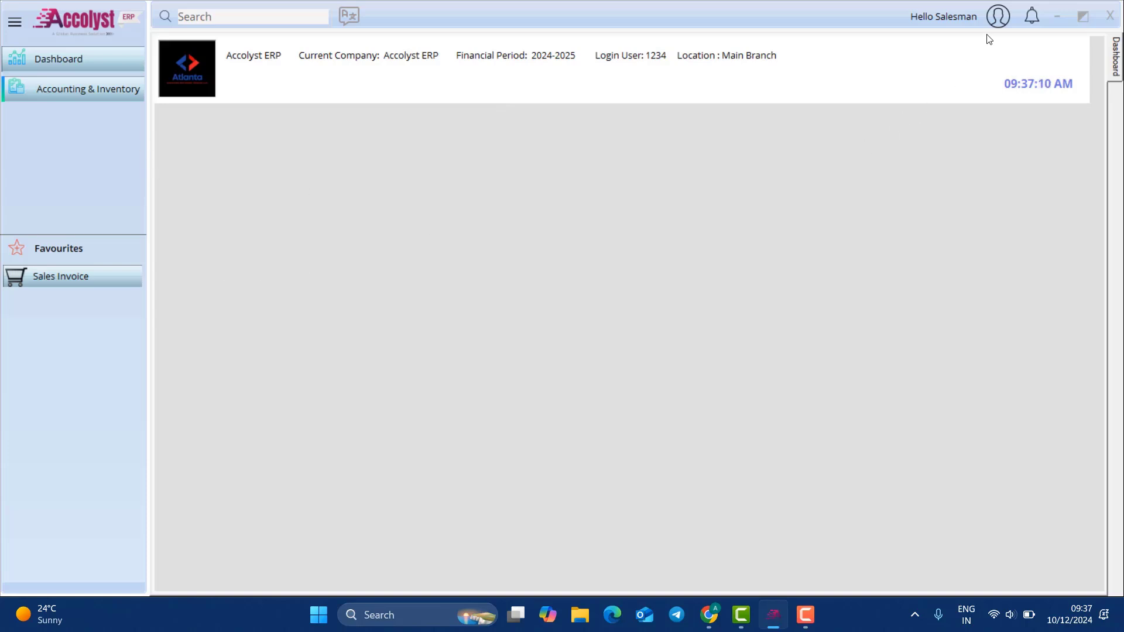
# Step: Log out of the salesman account, sign back in as admin, and open Administration > Masters
pyautogui.click(998, 17)
pyautogui.click(1026, 32)
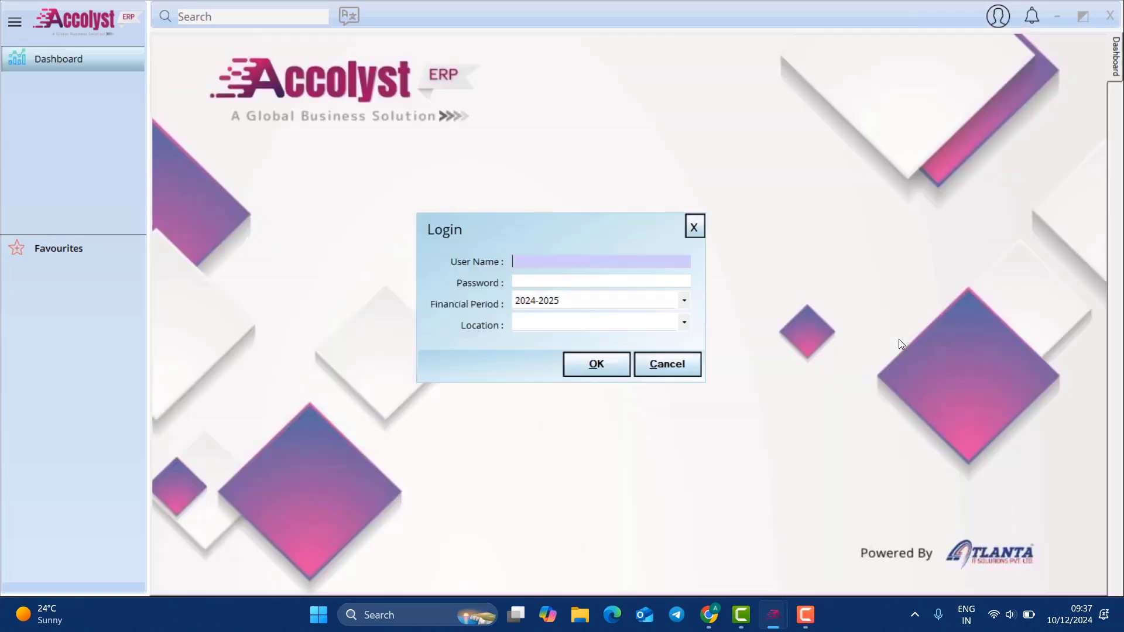
pyautogui.write('admin')
pyautogui.press('Tab')
pyautogui.write('**')
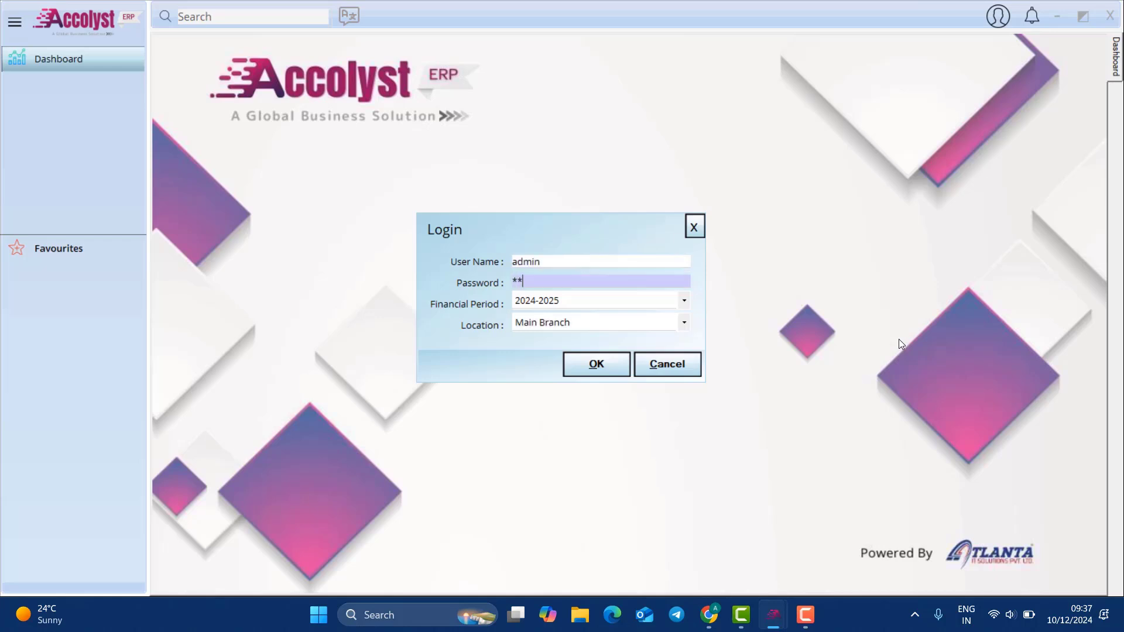
pyautogui.write('***')
pyautogui.press('Return')
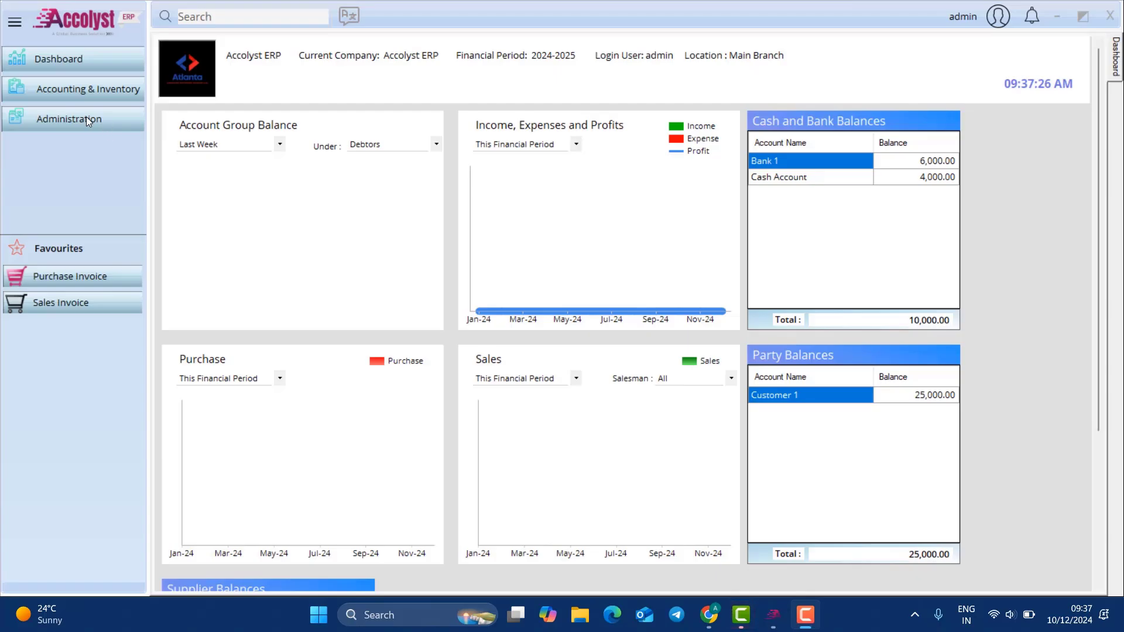
pyautogui.click(87, 117)
pyautogui.moveTo(205, 144)
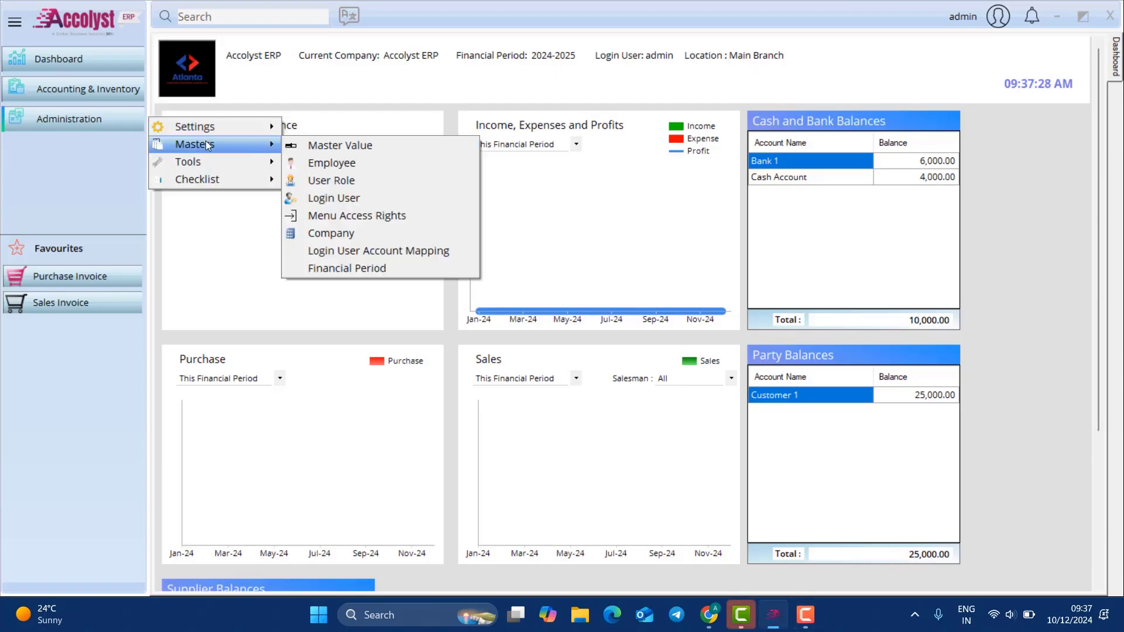
# Step: Open Financial Period and load the existing 2024-2025 period
pyautogui.click(367, 266)
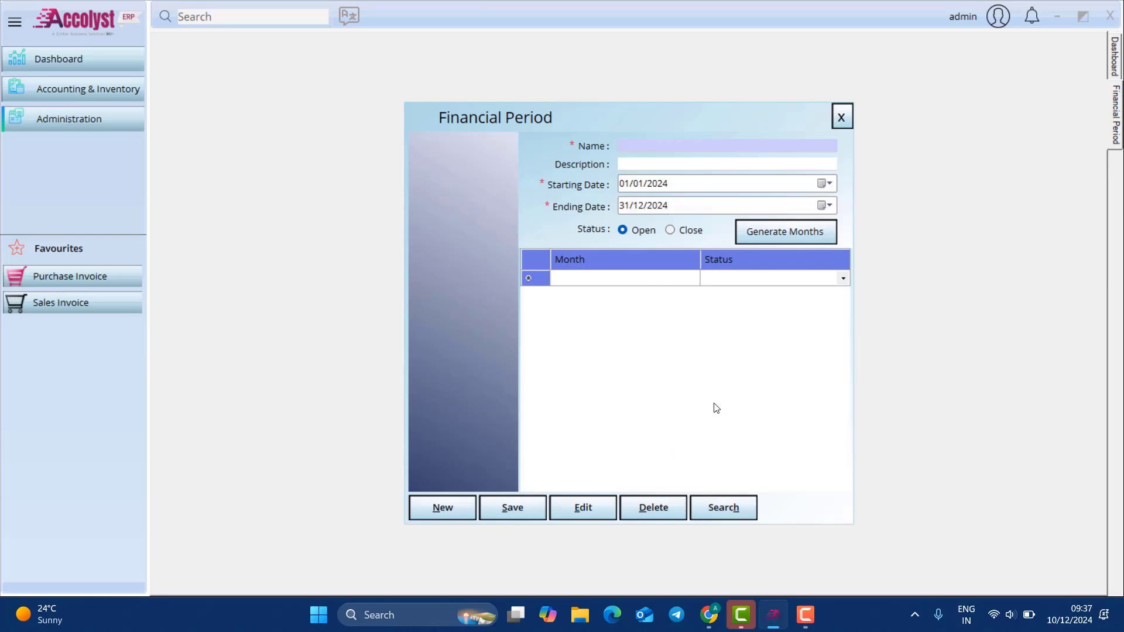
pyautogui.click(746, 506)
pyautogui.click(529, 219)
pyautogui.doubleClick(529, 220)
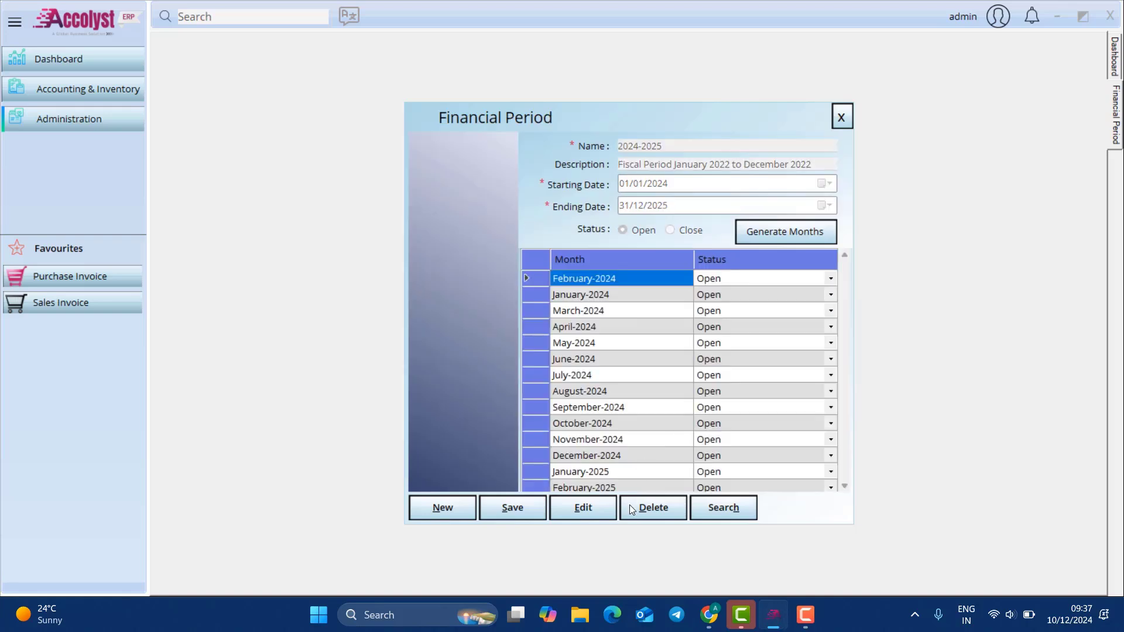
# Step: Set the ending date to 31/12/2024 and regenerate months January–December 2024
pyautogui.click(659, 184)
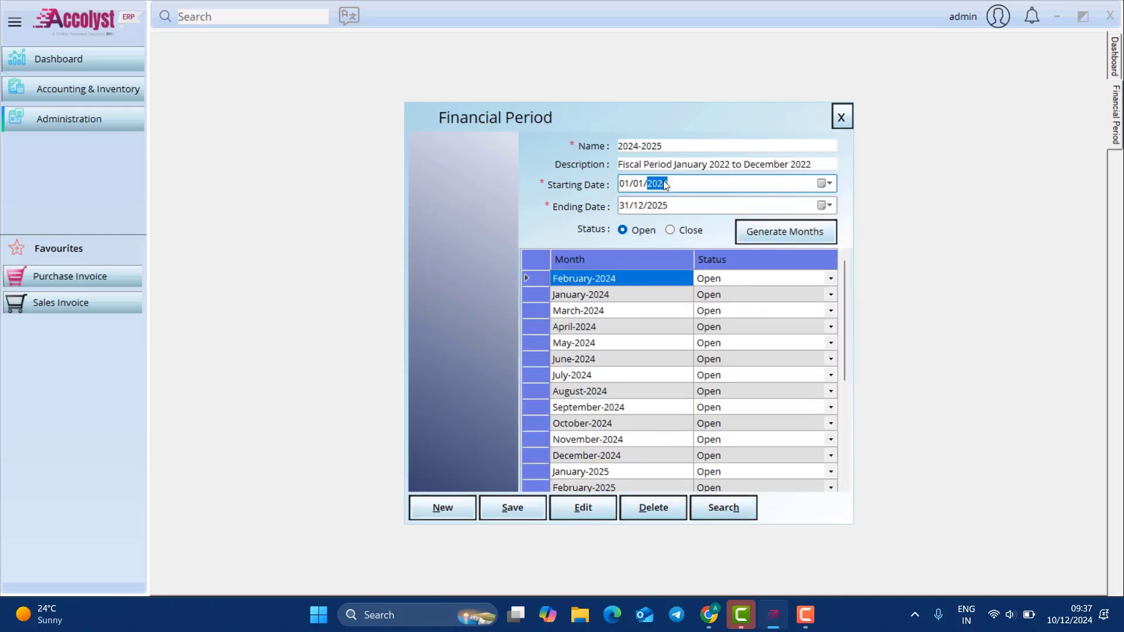
pyautogui.click(660, 206)
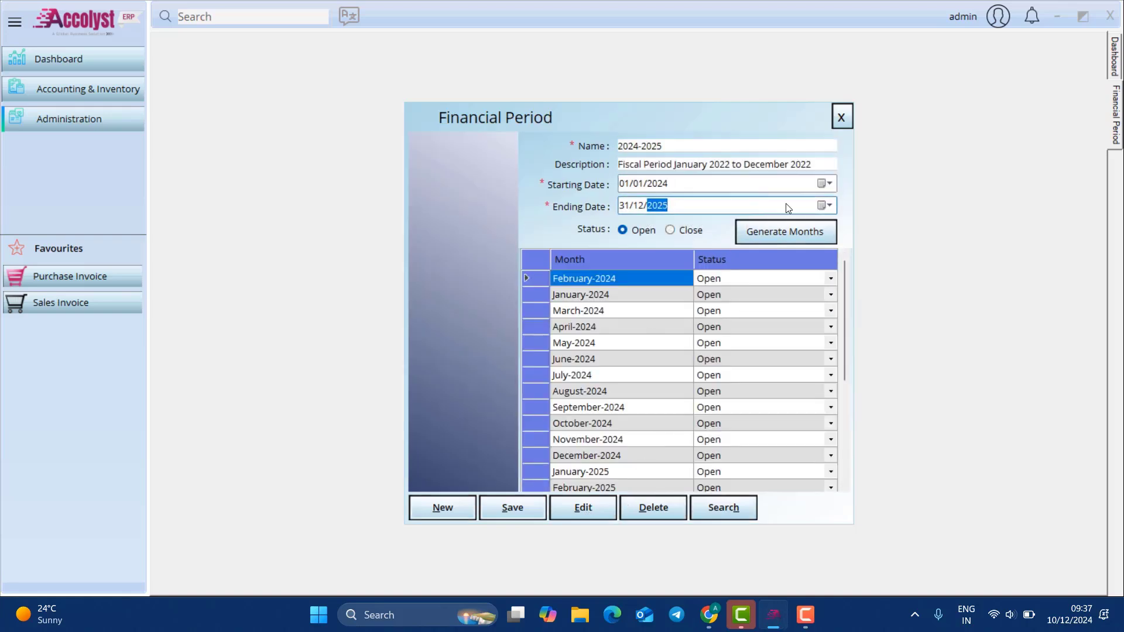
pyautogui.press('Up')
pyautogui.press('Up')
pyautogui.press('Up')
pyautogui.press('Up')
pyautogui.press('Down')
pyautogui.press('Down')
pyautogui.click(788, 231)
pyautogui.moveTo(843, 272)
pyautogui.mouseDown()
pyautogui.moveTo(838, 444)
pyautogui.moveTo(841, 269)
pyautogui.mouseUp()
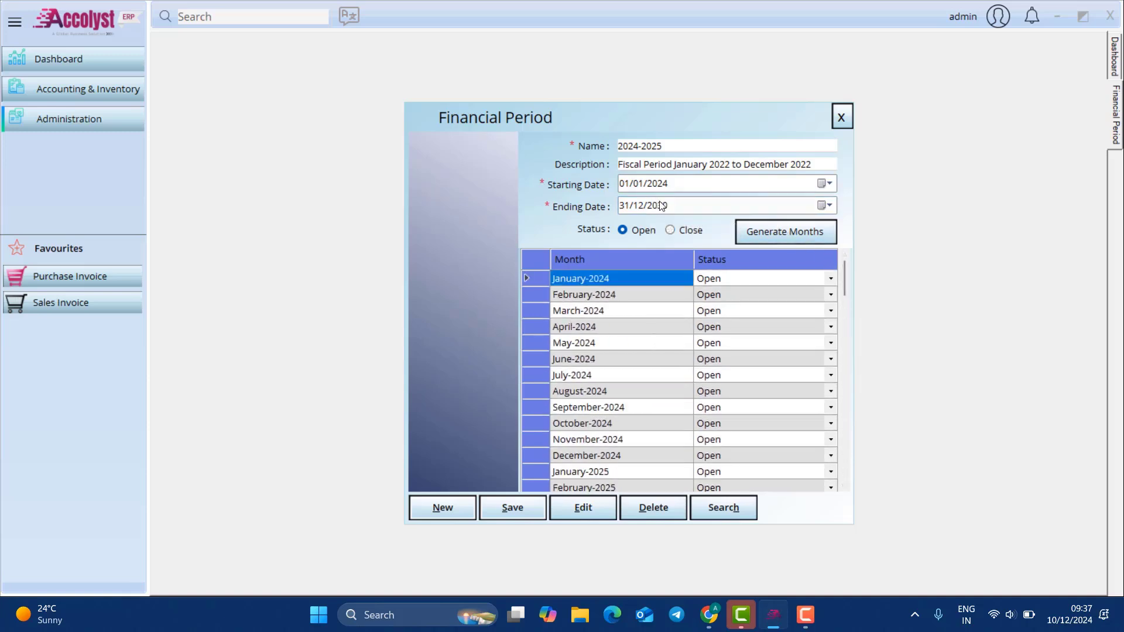
pyautogui.click(694, 206)
pyautogui.press('Down')
pyautogui.press('Down')
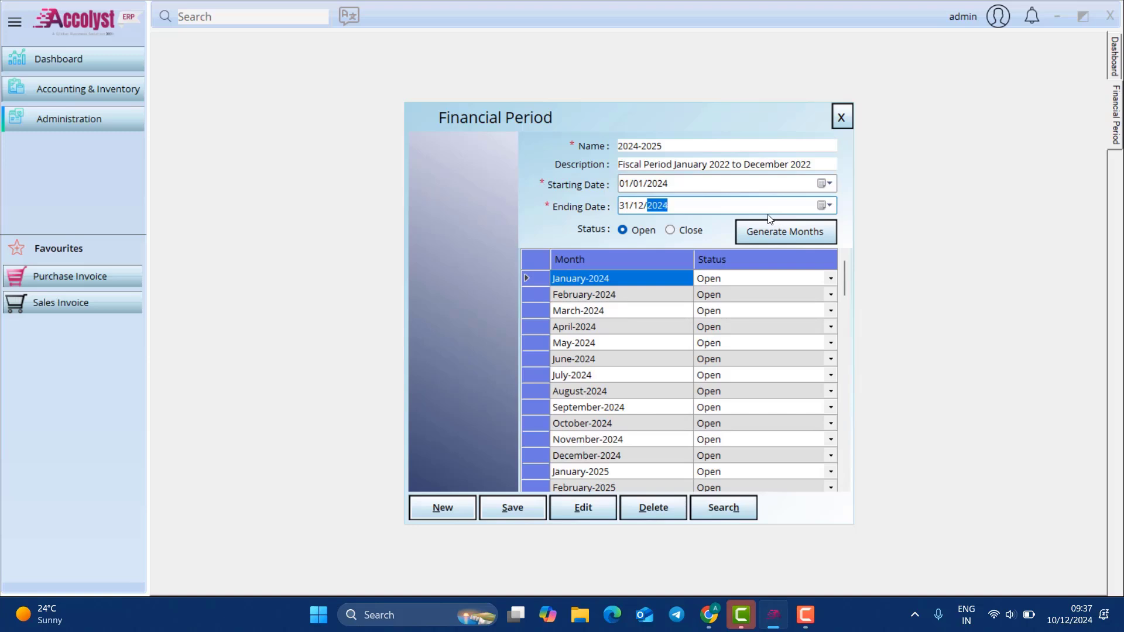
pyautogui.click(791, 230)
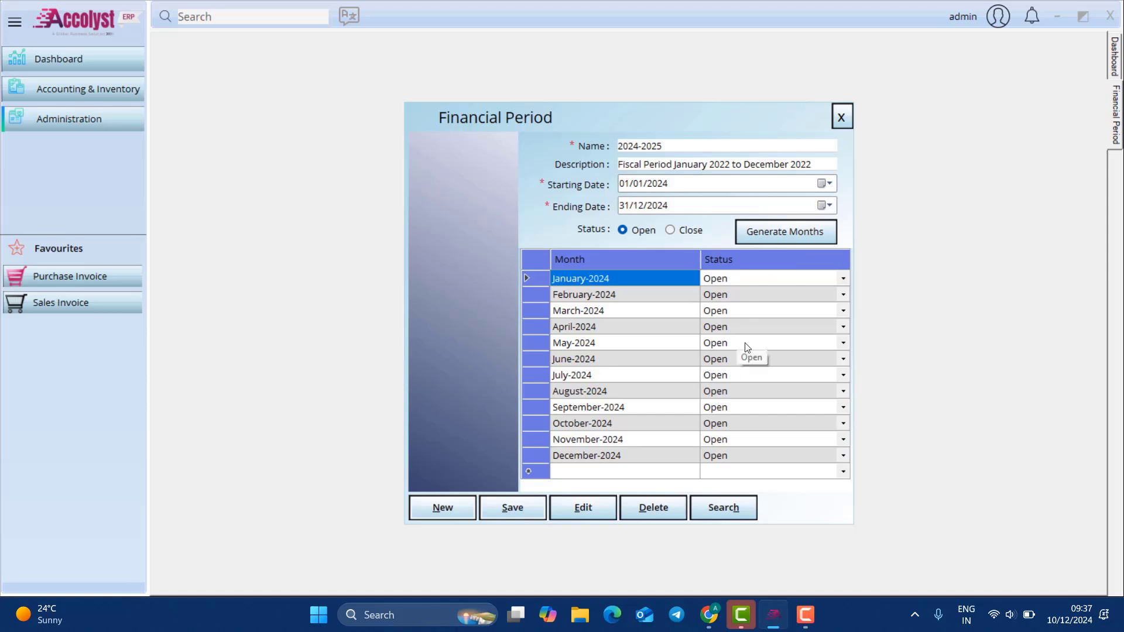
# Step: Save the updated financial period and close the form
pyautogui.click(526, 507)
pyautogui.click(607, 353)
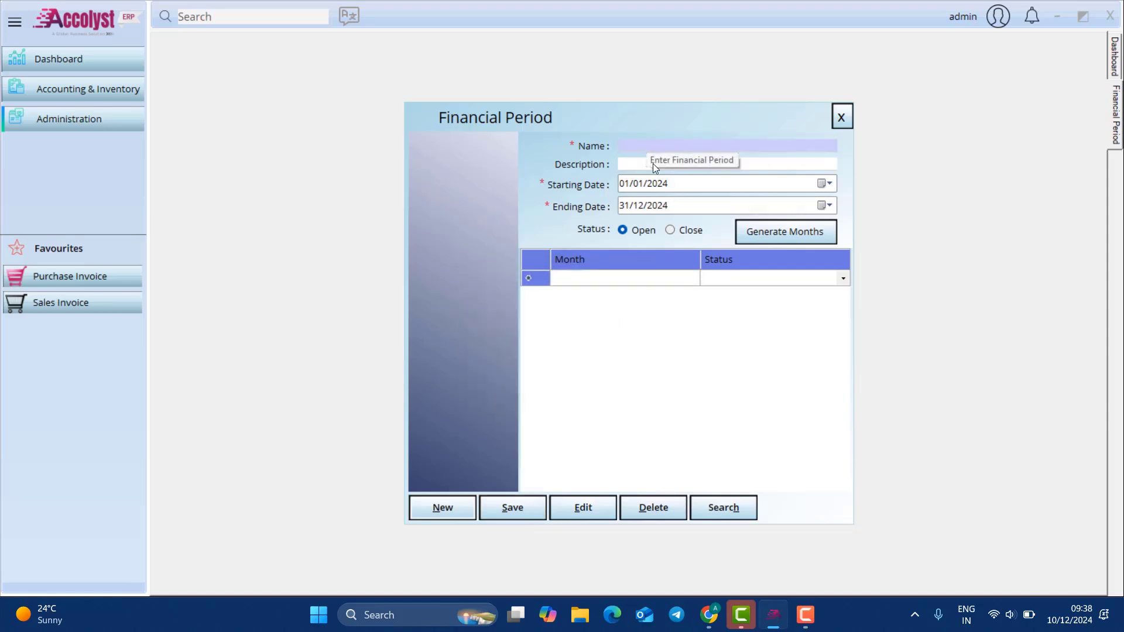
pyautogui.click(841, 117)
# Step: Log out and sign back in as administrator with financial period 2024-2025
pyautogui.click(998, 16)
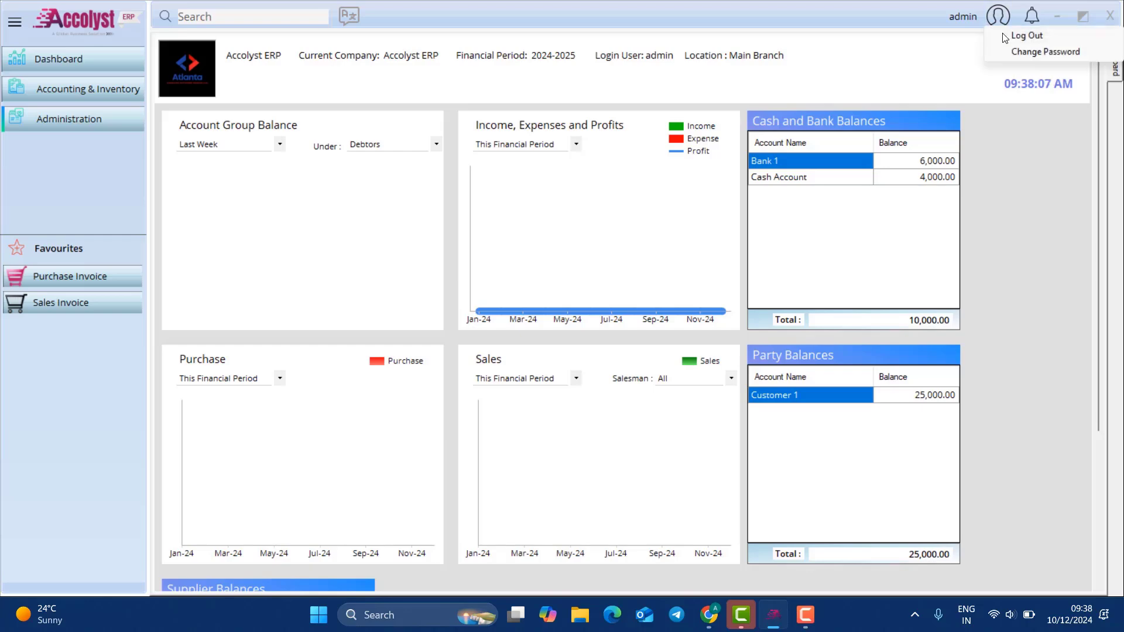
pyautogui.click(1023, 33)
pyautogui.write('admin')
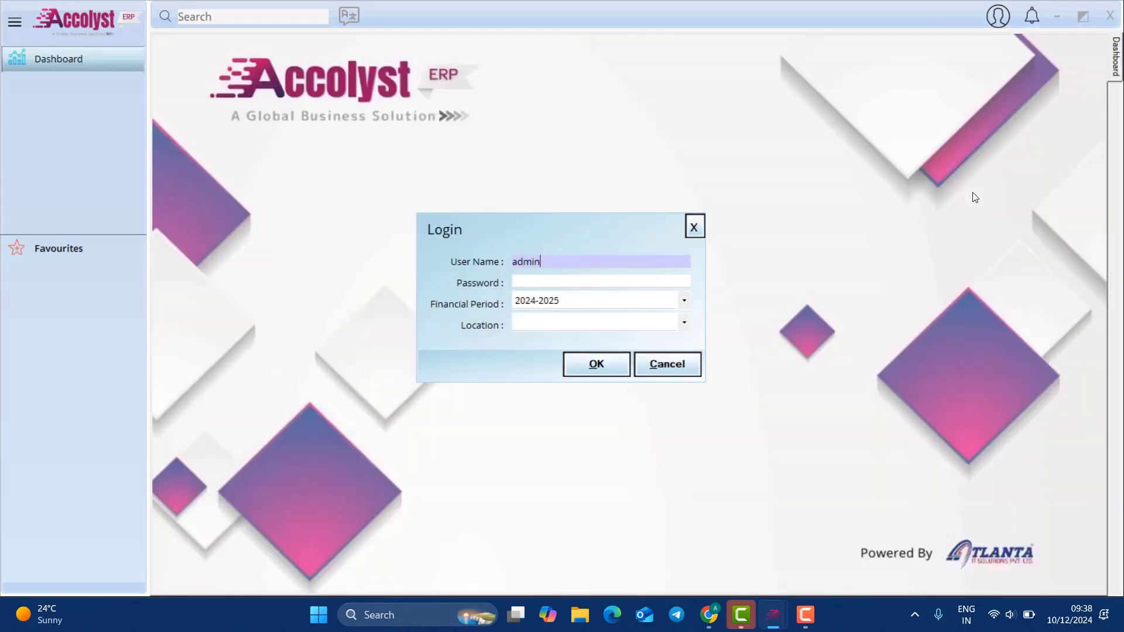
pyautogui.press('Tab')
pyautogui.write('***')
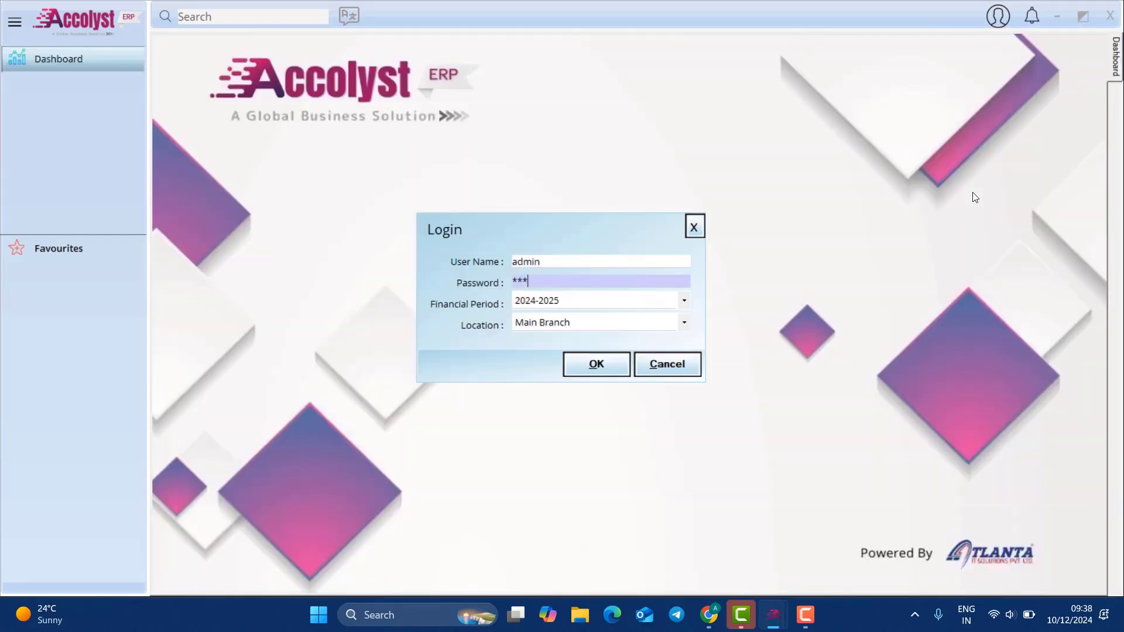
pyautogui.write('**')
pyautogui.click(612, 302)
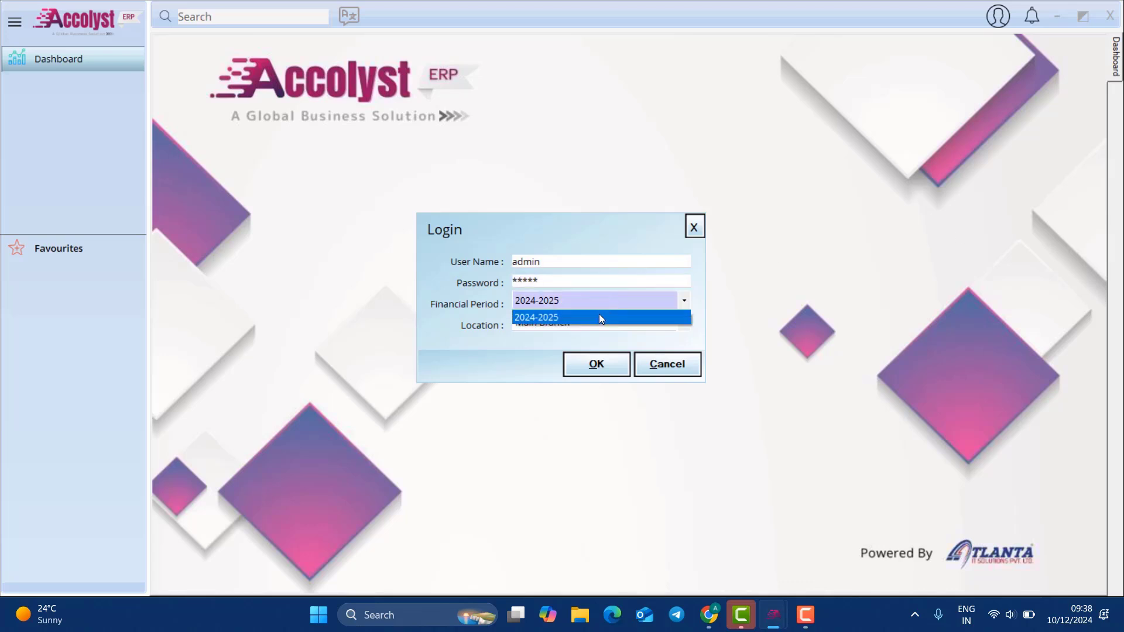
pyautogui.click(574, 317)
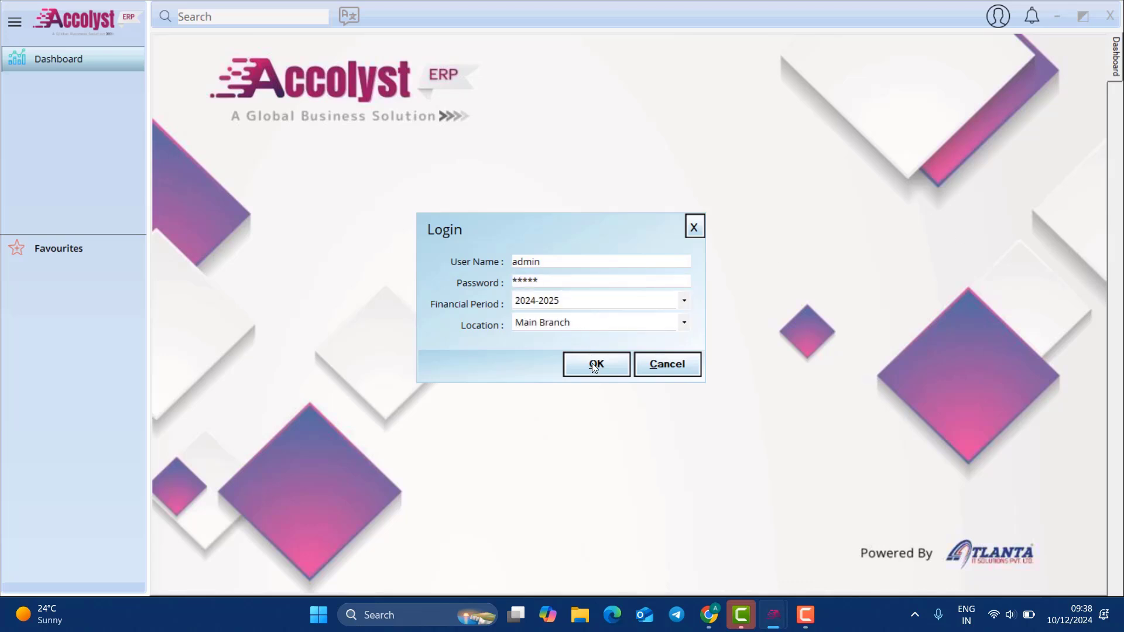
pyautogui.click(594, 363)
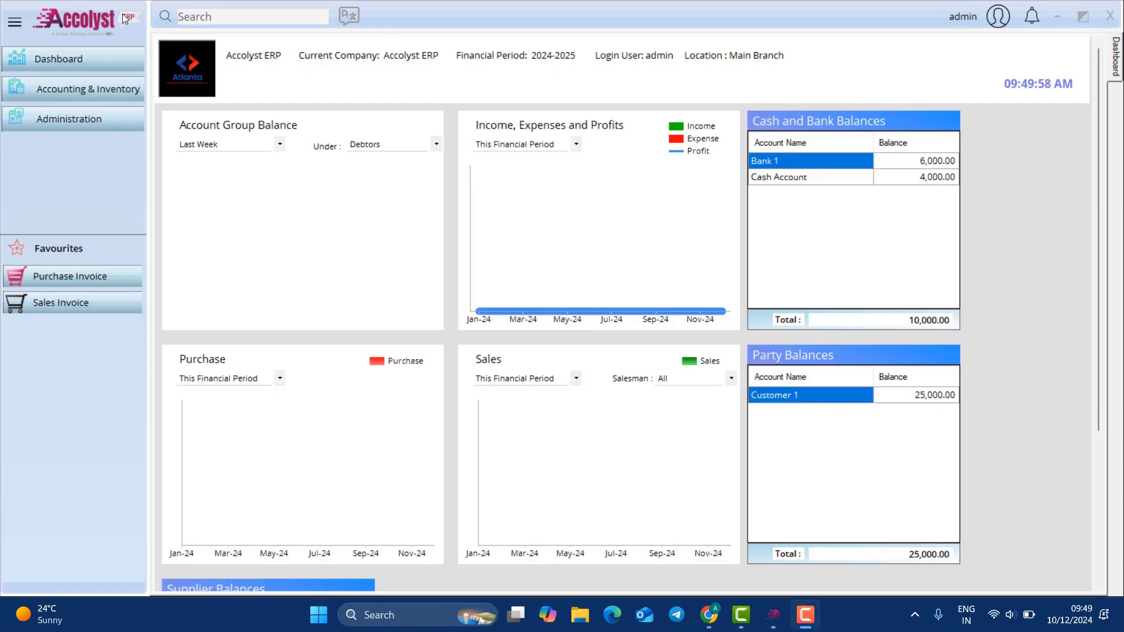
pyautogui.click(96, 117)
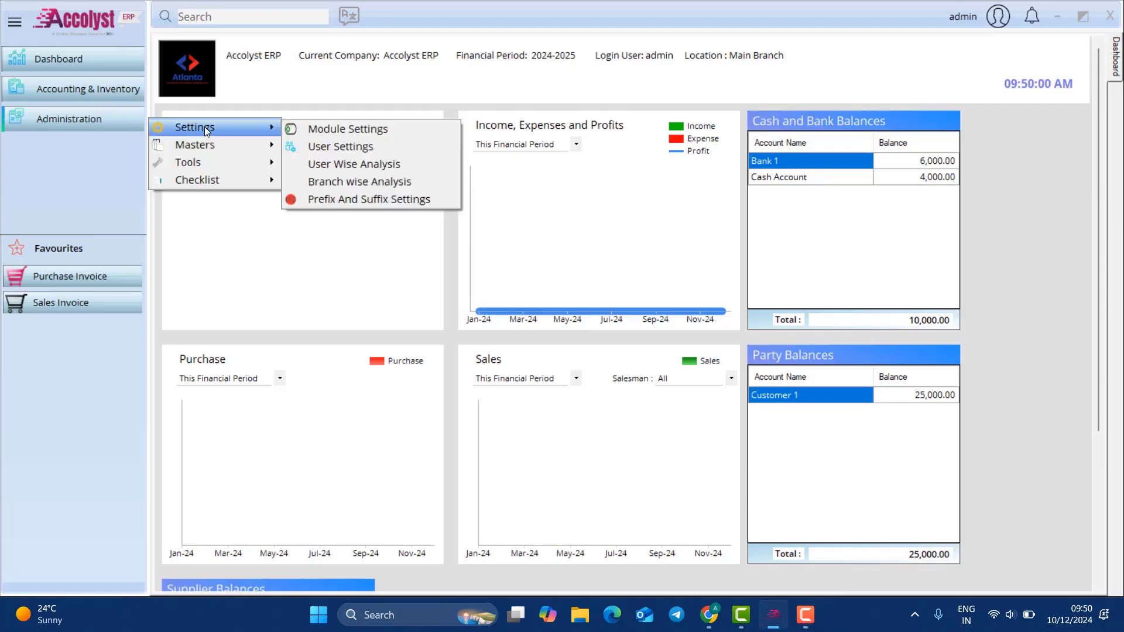
pyautogui.moveTo(205, 126)
pyautogui.click(334, 146)
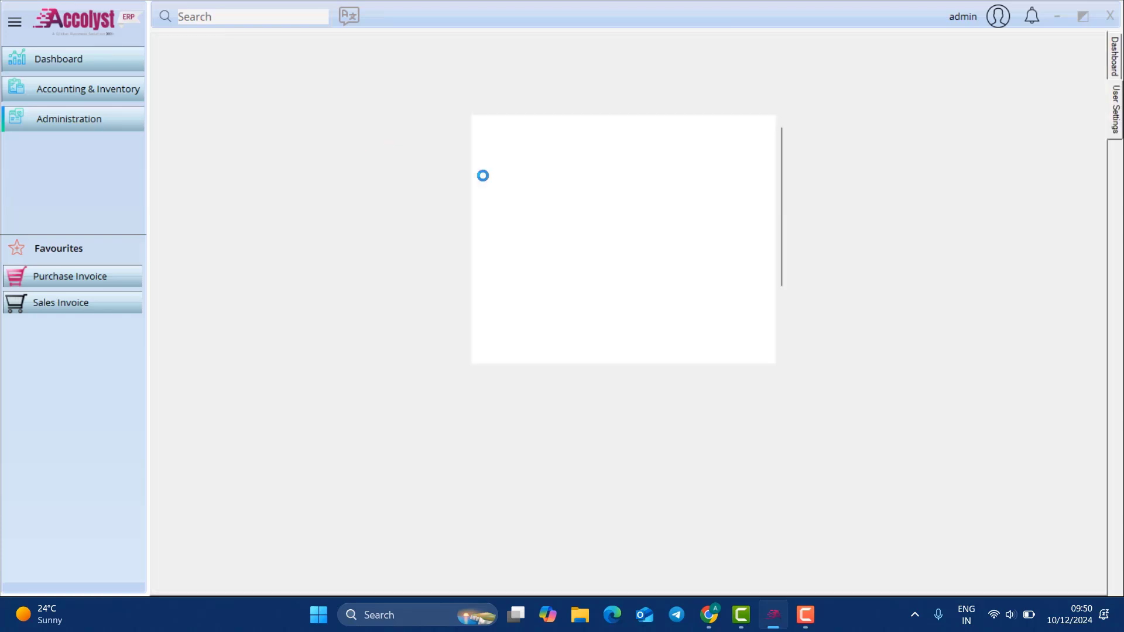
pyautogui.click(611, 109)
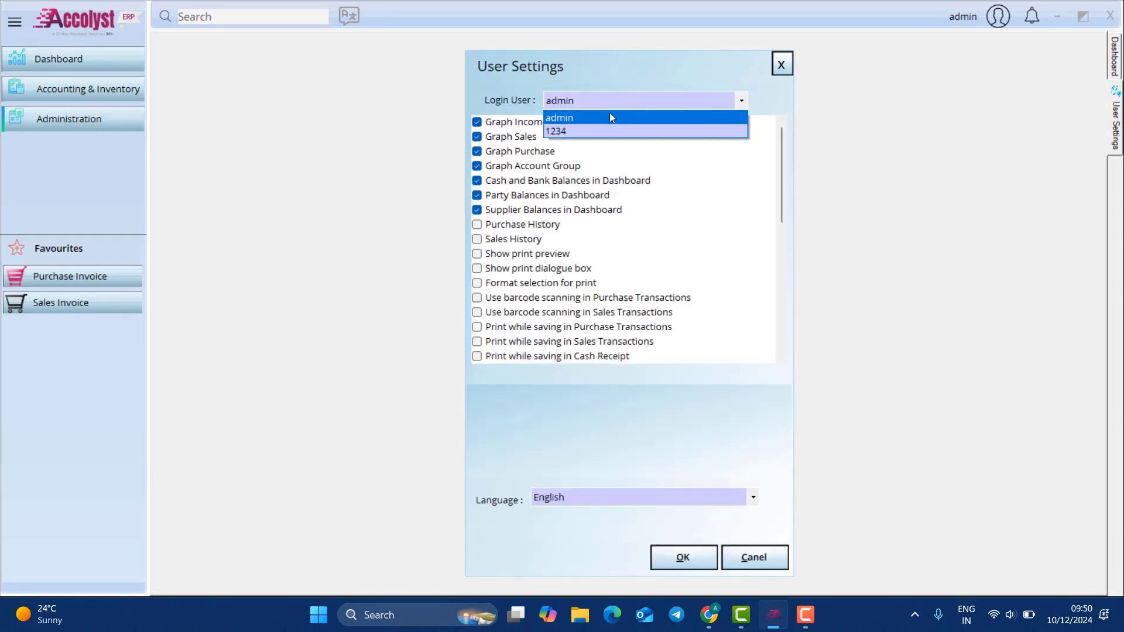
pyautogui.click(598, 132)
pyautogui.click(507, 140)
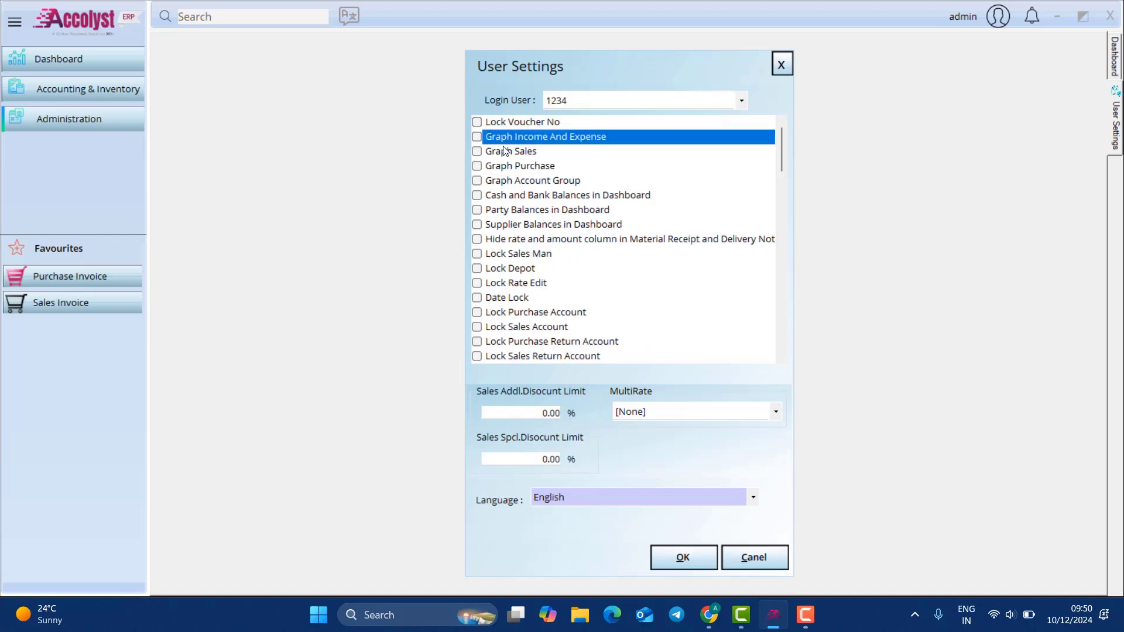
pyautogui.moveTo(781, 145); pyautogui.dragTo(779, 162)
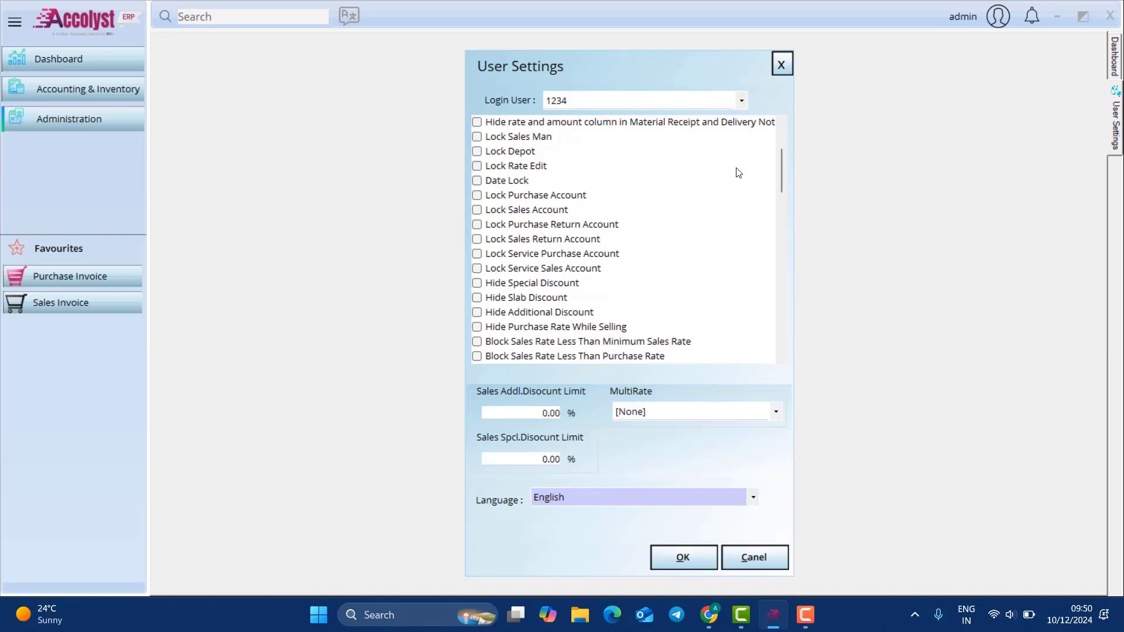
pyautogui.moveTo(781, 175); pyautogui.dragTo(781, 255)
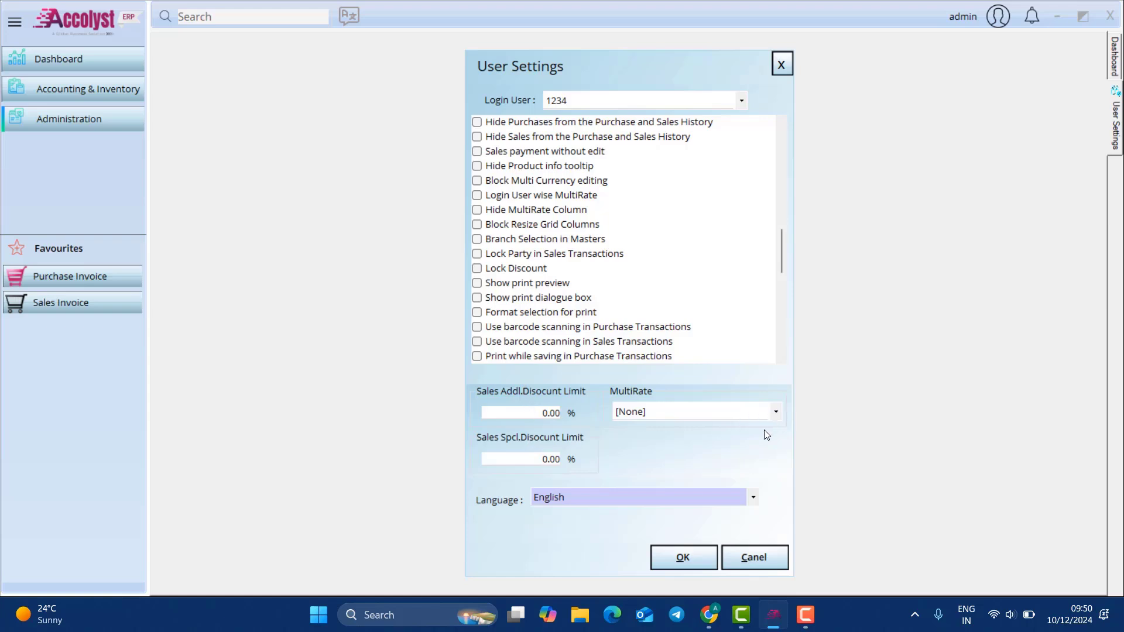
pyautogui.click(752, 497)
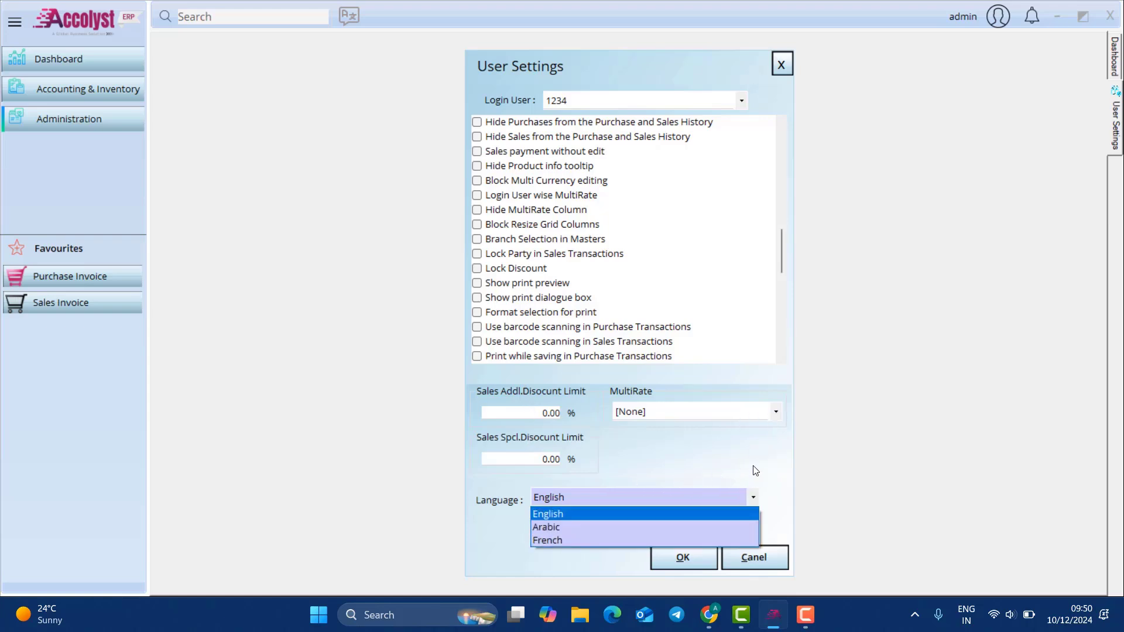
pyautogui.click(753, 467)
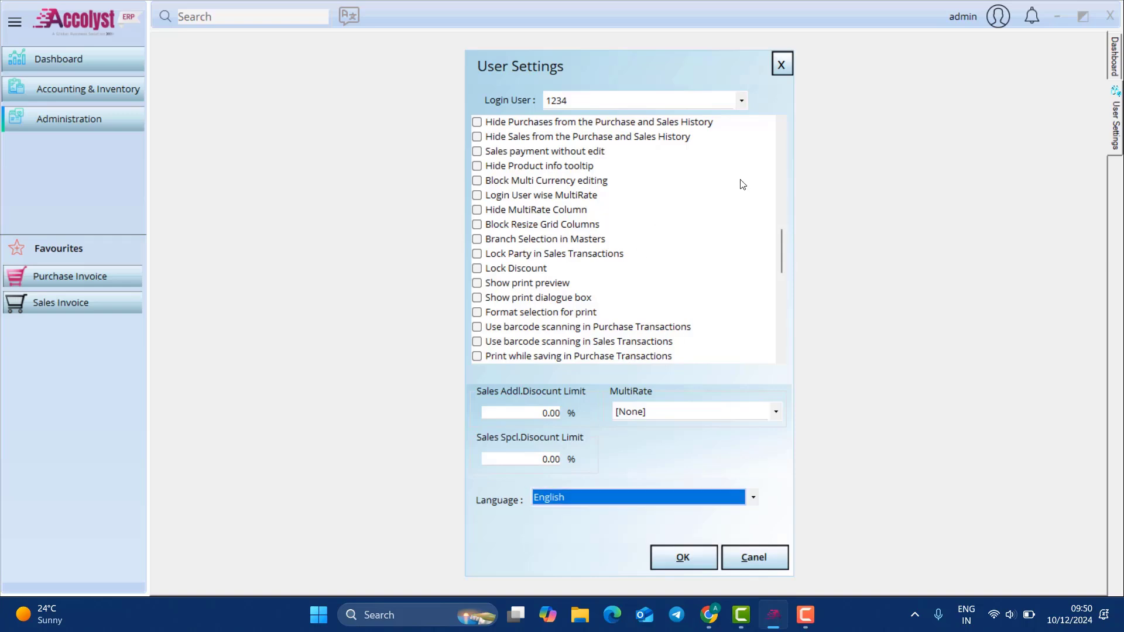
pyautogui.click(682, 558)
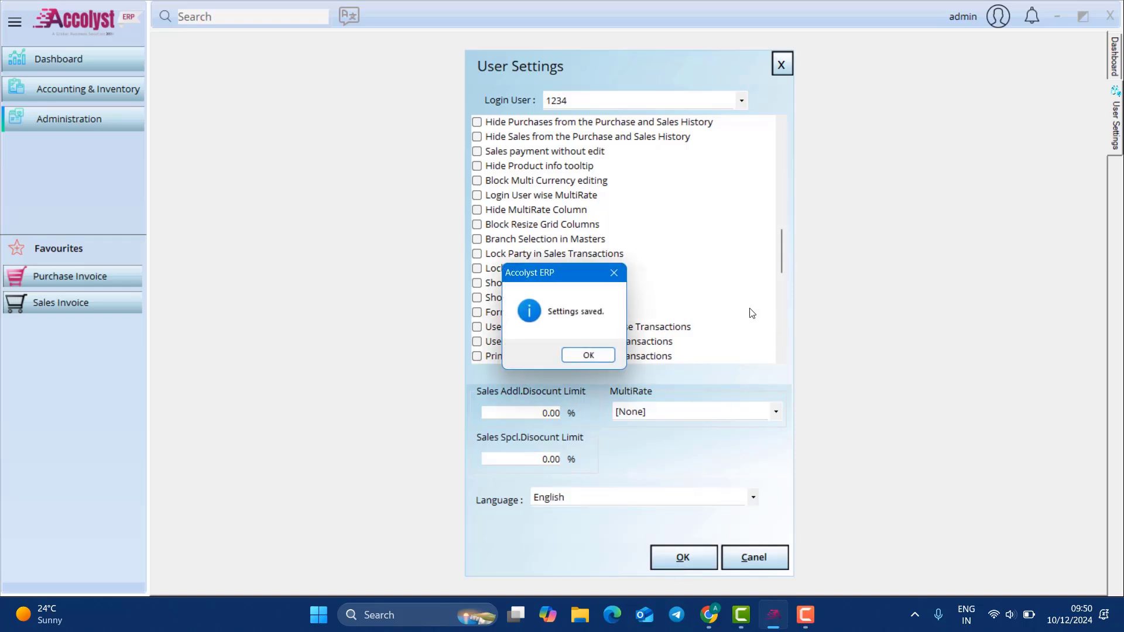
pyautogui.click(599, 357)
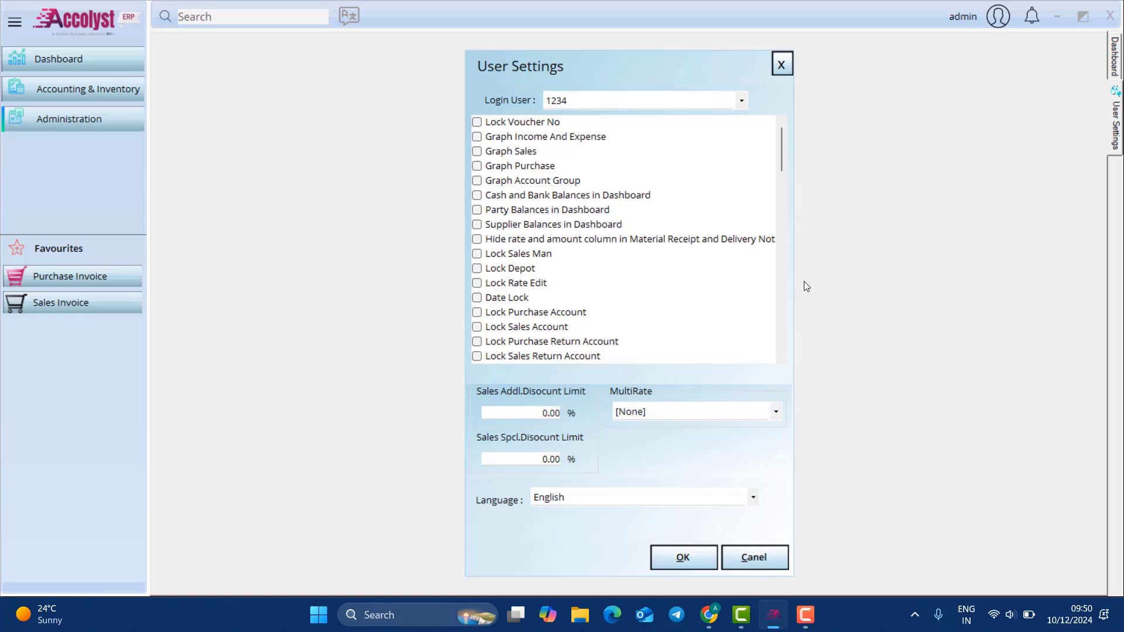
pyautogui.click(782, 63)
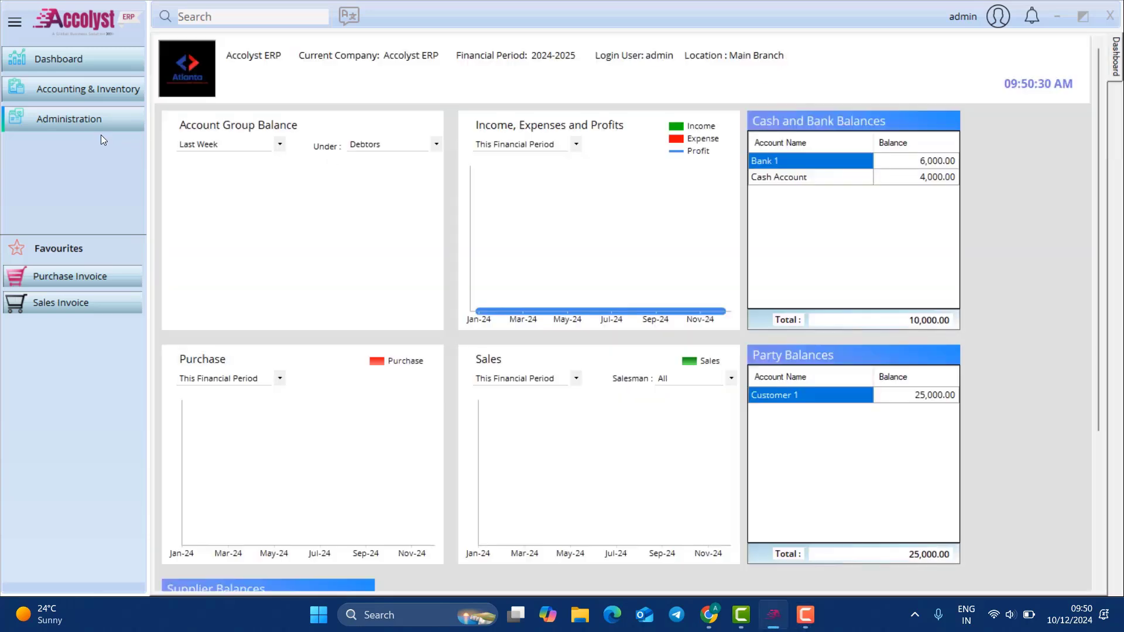
# Step: Open Module Settings > General and tick Enable Unit
pyautogui.moveTo(129, 124)
pyautogui.moveTo(205, 133)
pyautogui.click(336, 130)
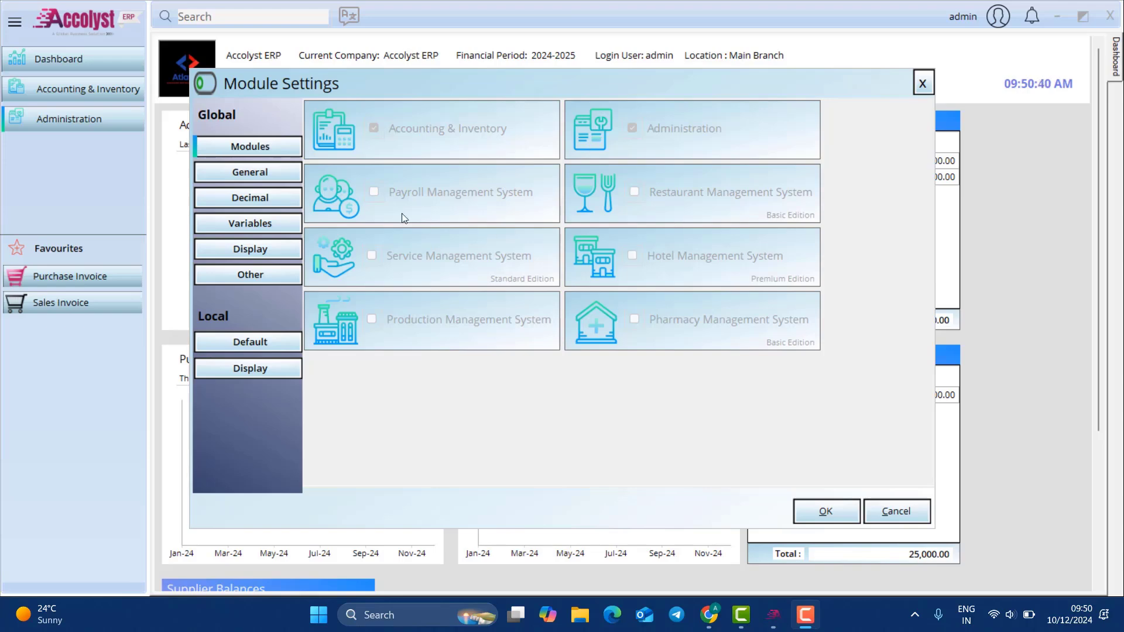
pyautogui.click(255, 173)
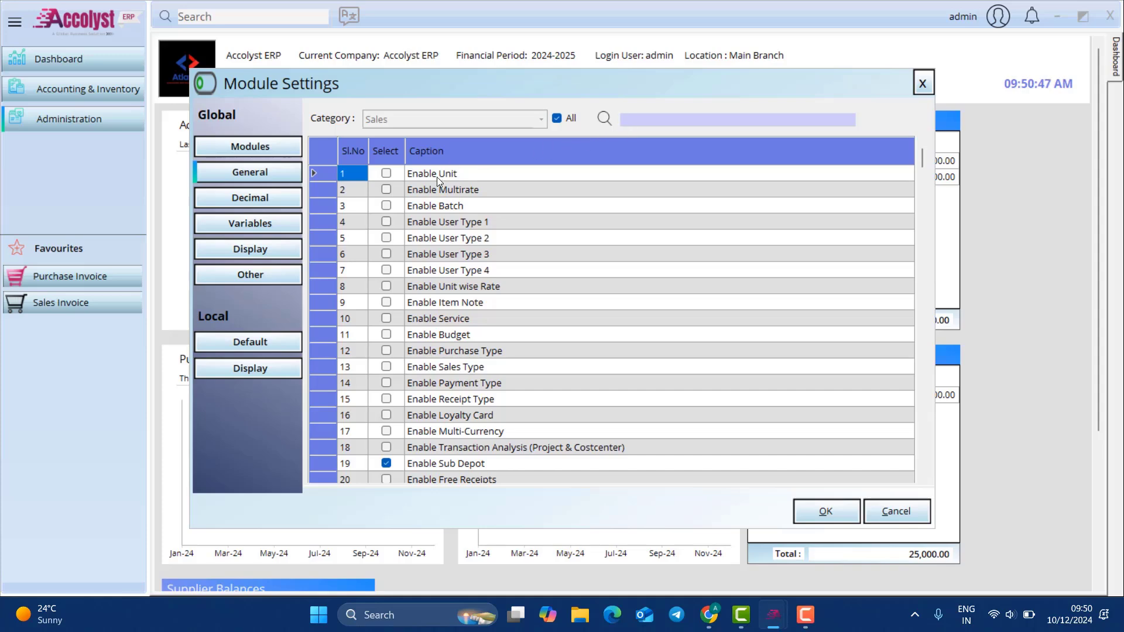
pyautogui.click(778, 34)
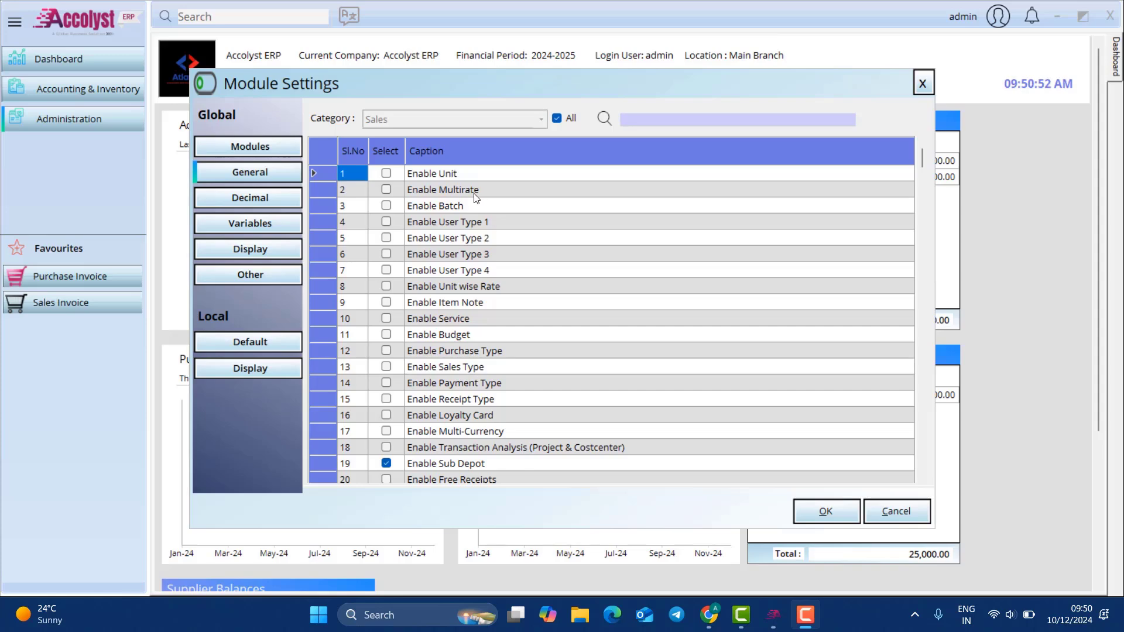
pyautogui.click(386, 174)
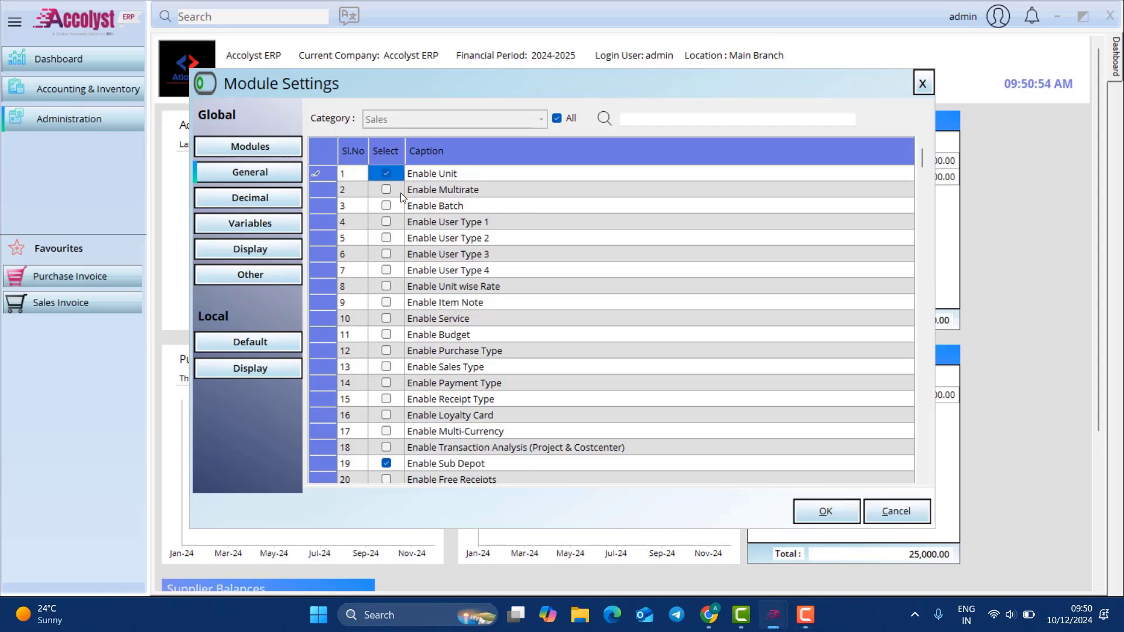
# Step: Search and tick Enable Sales Order and Bill wise Allocation Receipt and Payment, then clear the search
pyautogui.click(637, 118)
pyautogui.write('va')
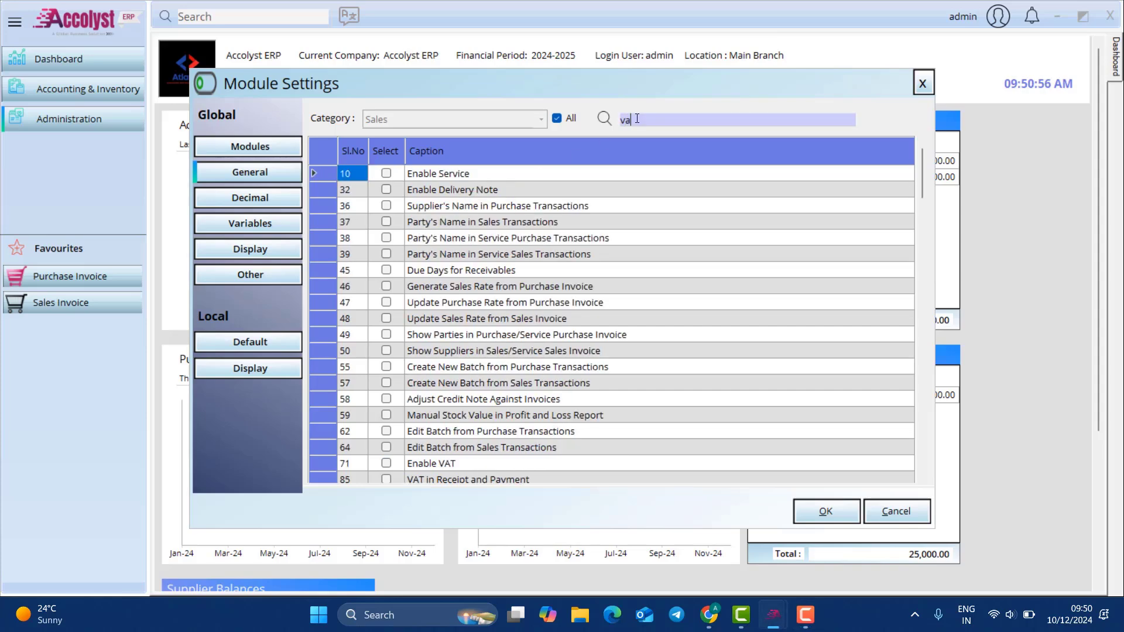
pyautogui.write('tdisc')
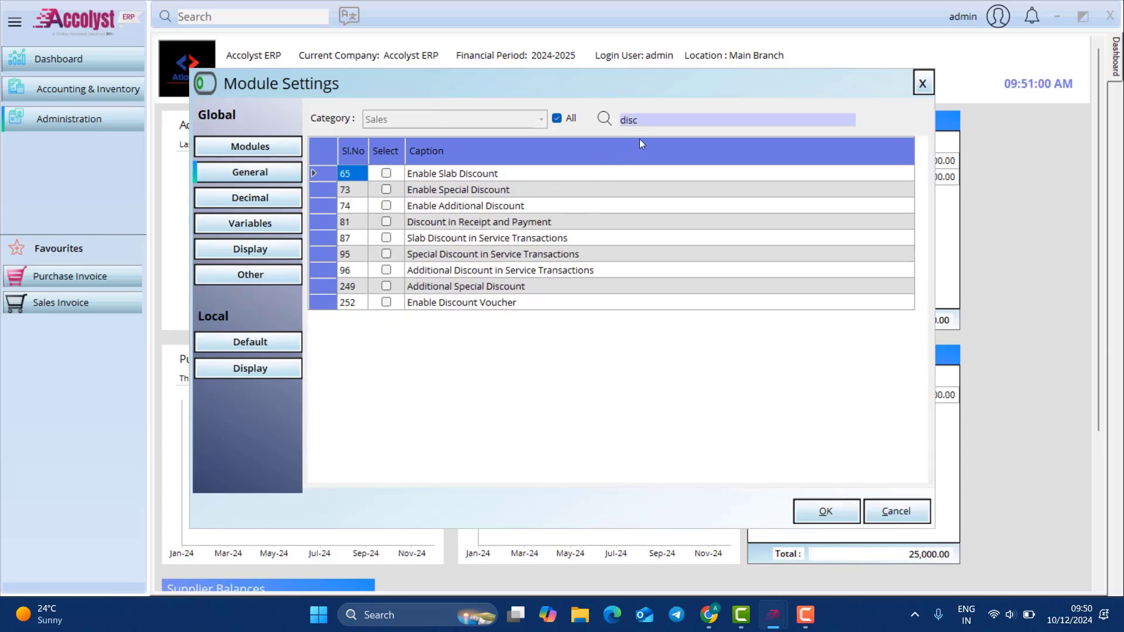
pyautogui.write('orde')
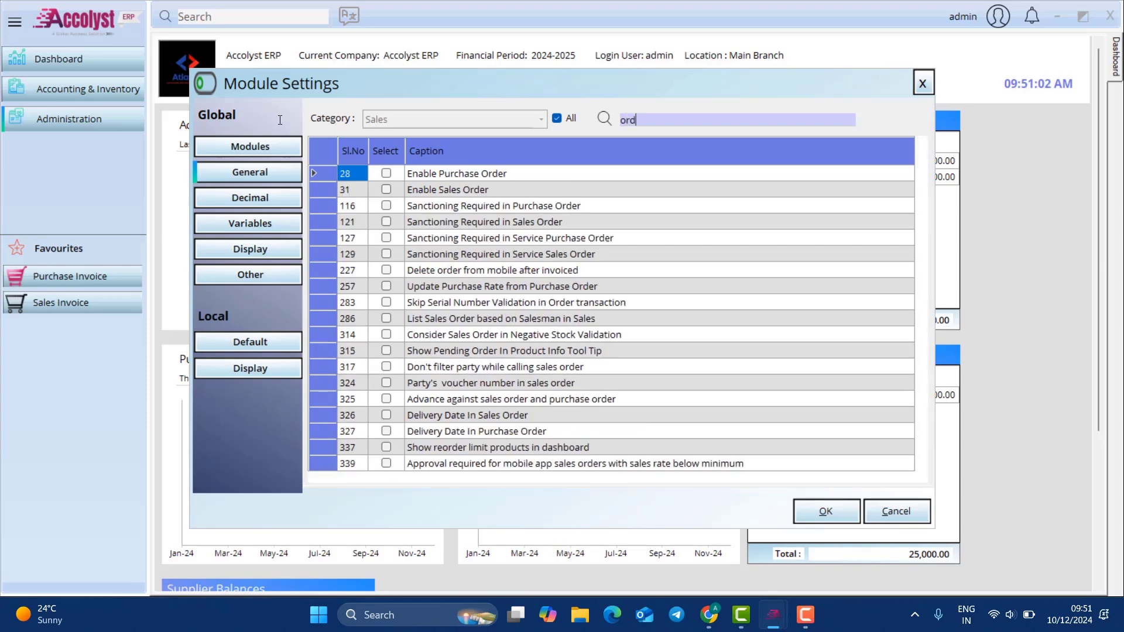
pyautogui.click(386, 189)
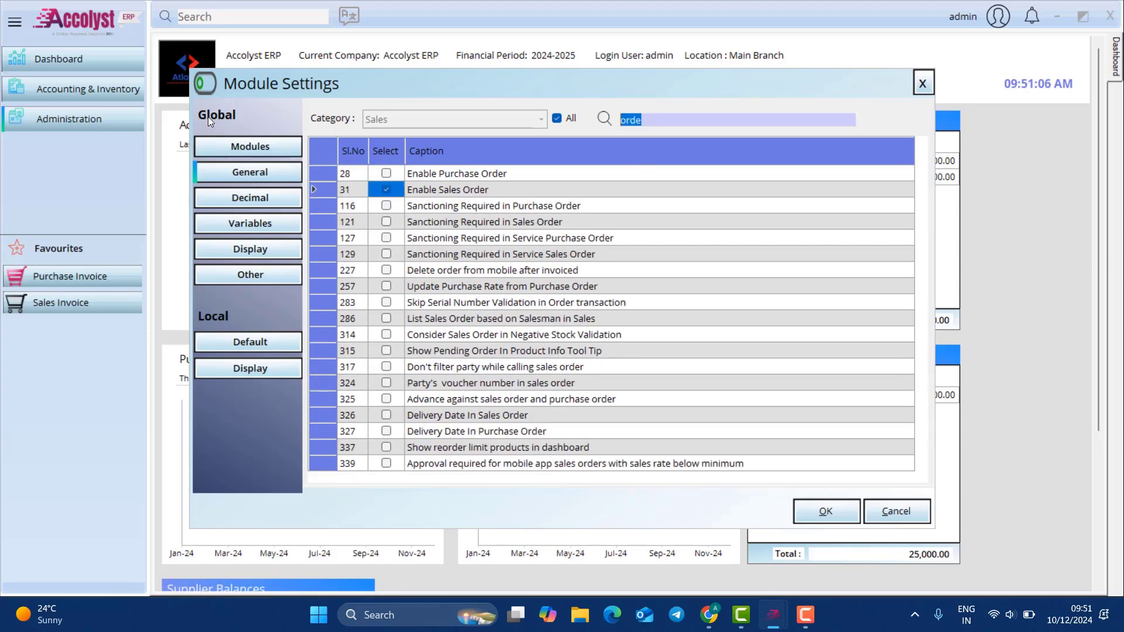
pyautogui.write('bill')
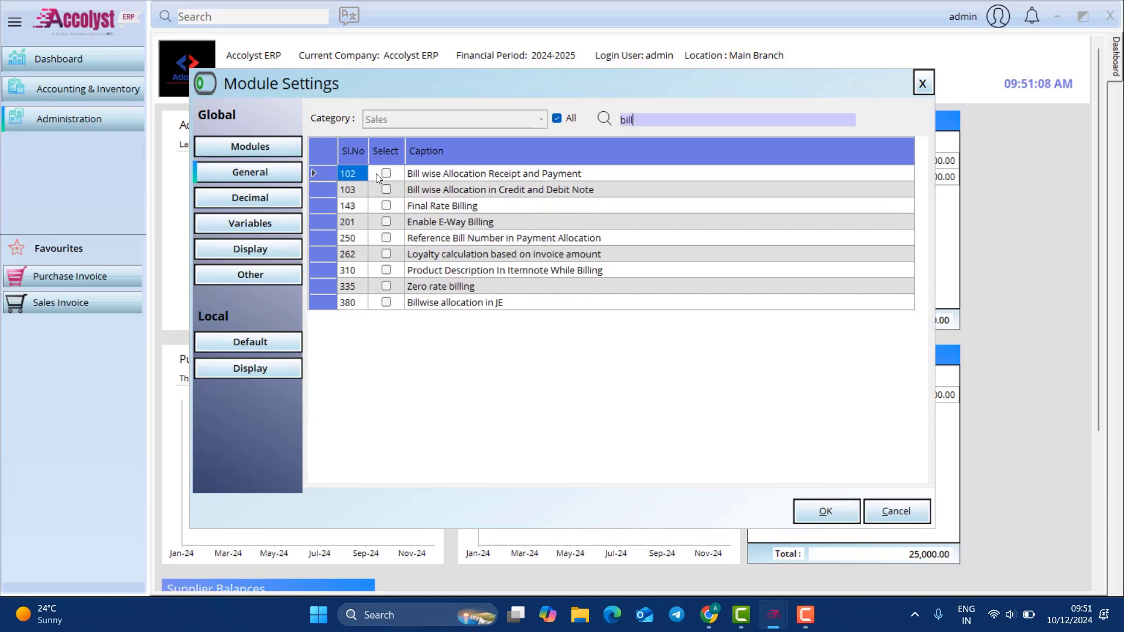
pyautogui.click(386, 173)
pyautogui.click(665, 120)
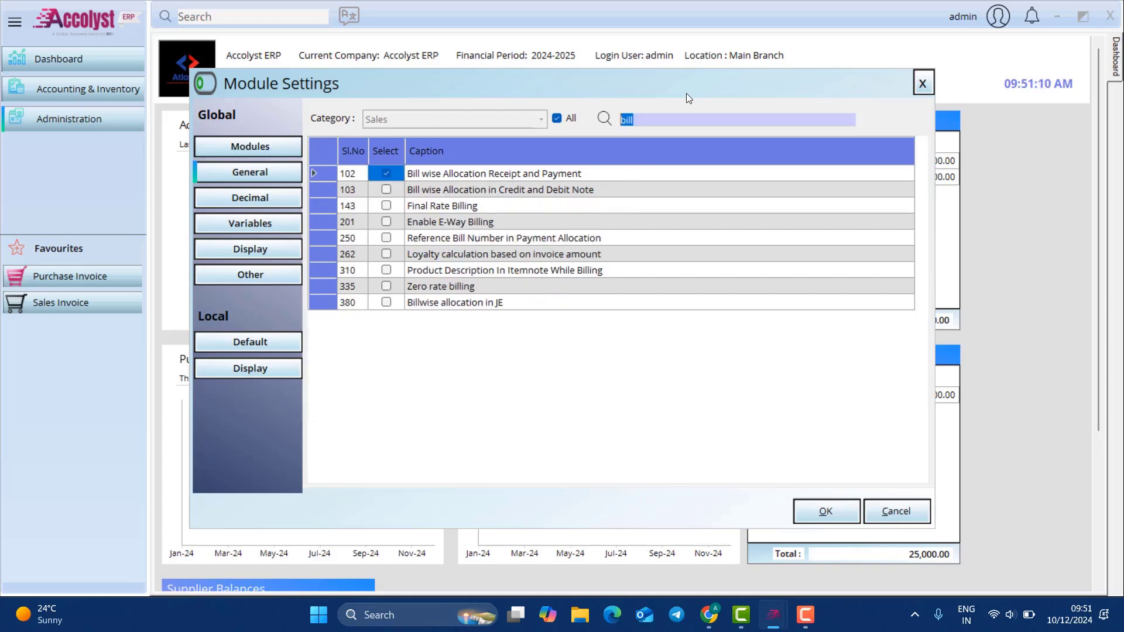
pyautogui.press('BackSpace')
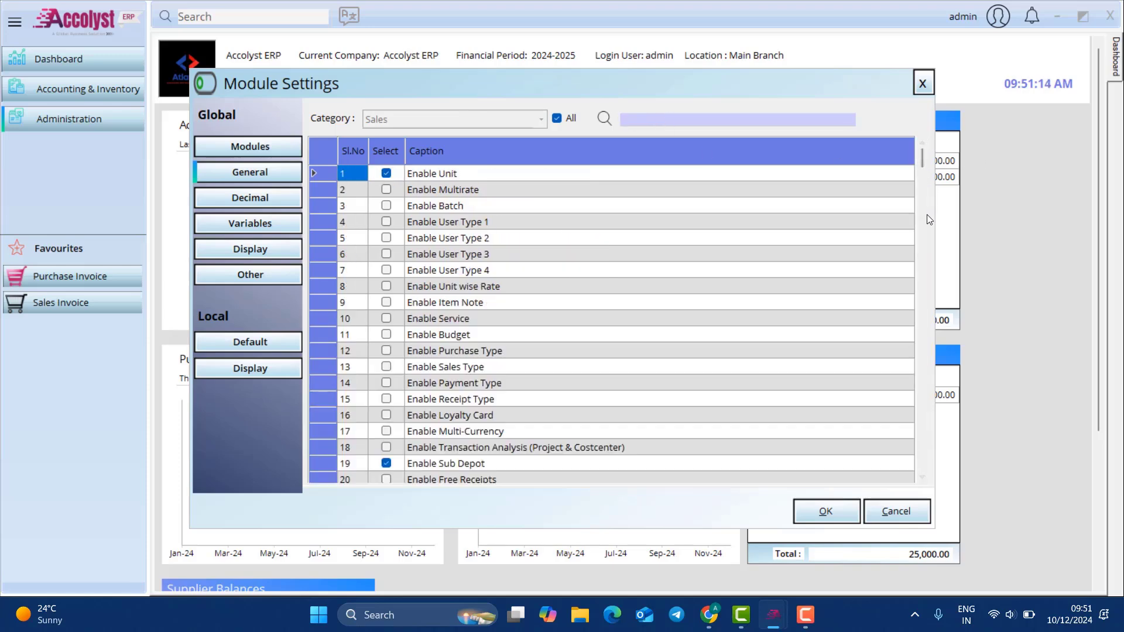
pyautogui.moveTo(923, 163); pyautogui.dragTo(796, 101)
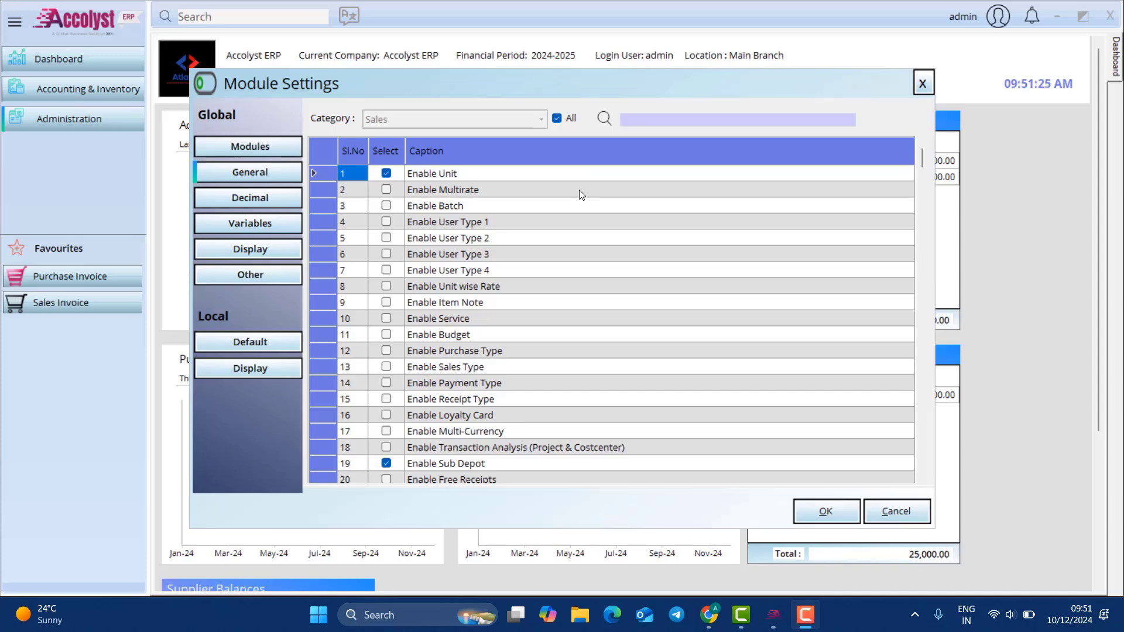
# Step: Browse the Decimal, Variables, Display and Other settings, ending on the Local > Default accounts page
pyautogui.click(271, 196)
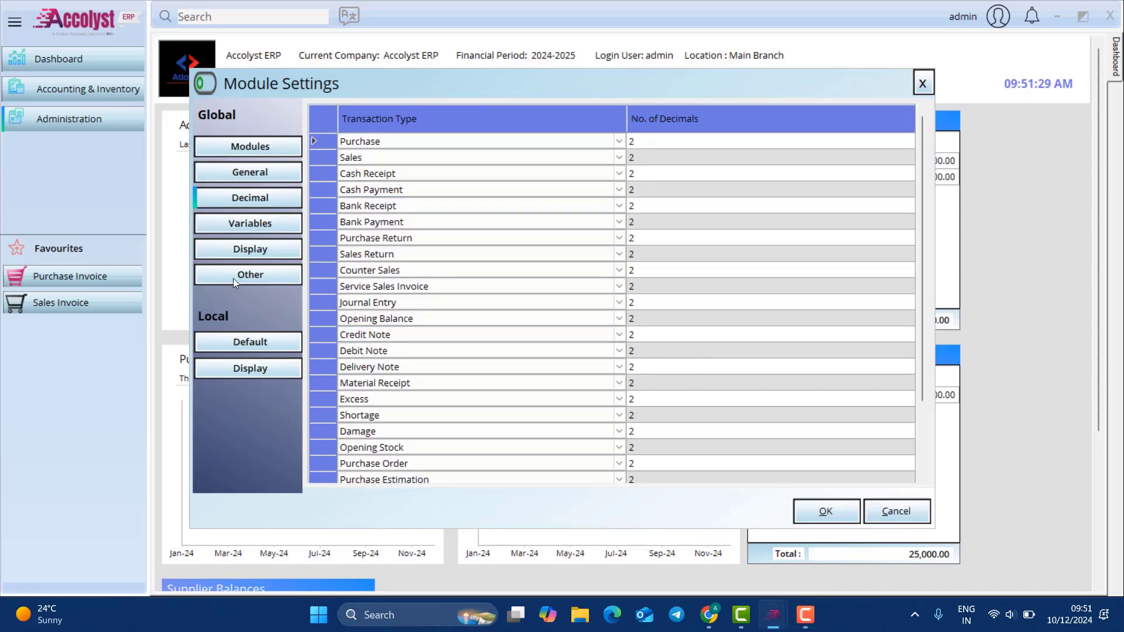
pyautogui.click(257, 219)
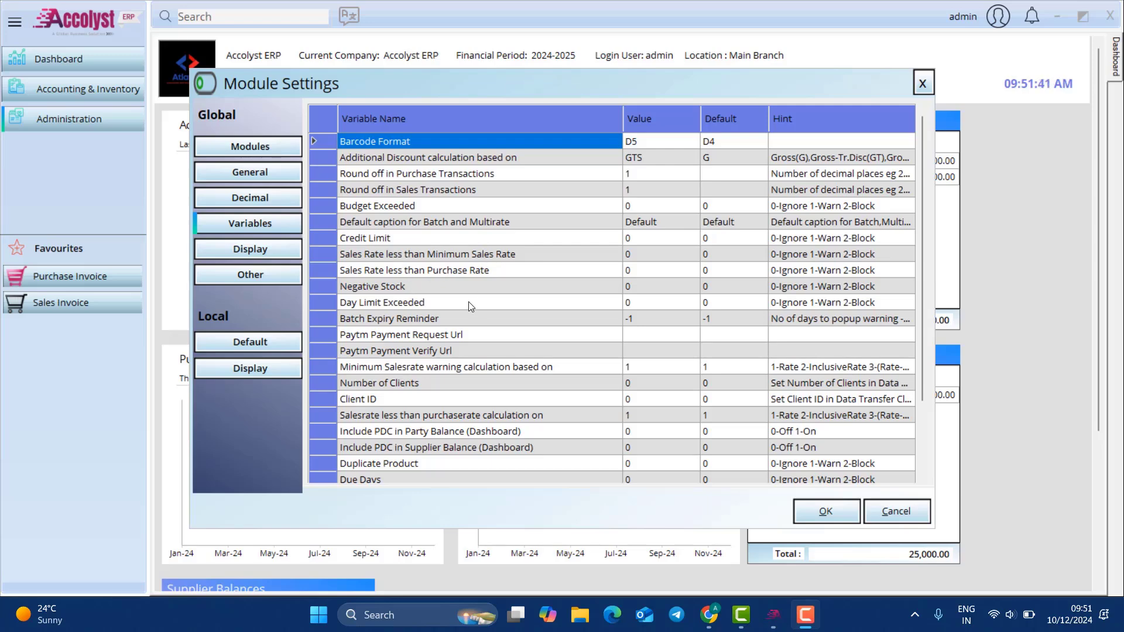
pyautogui.click(275, 250)
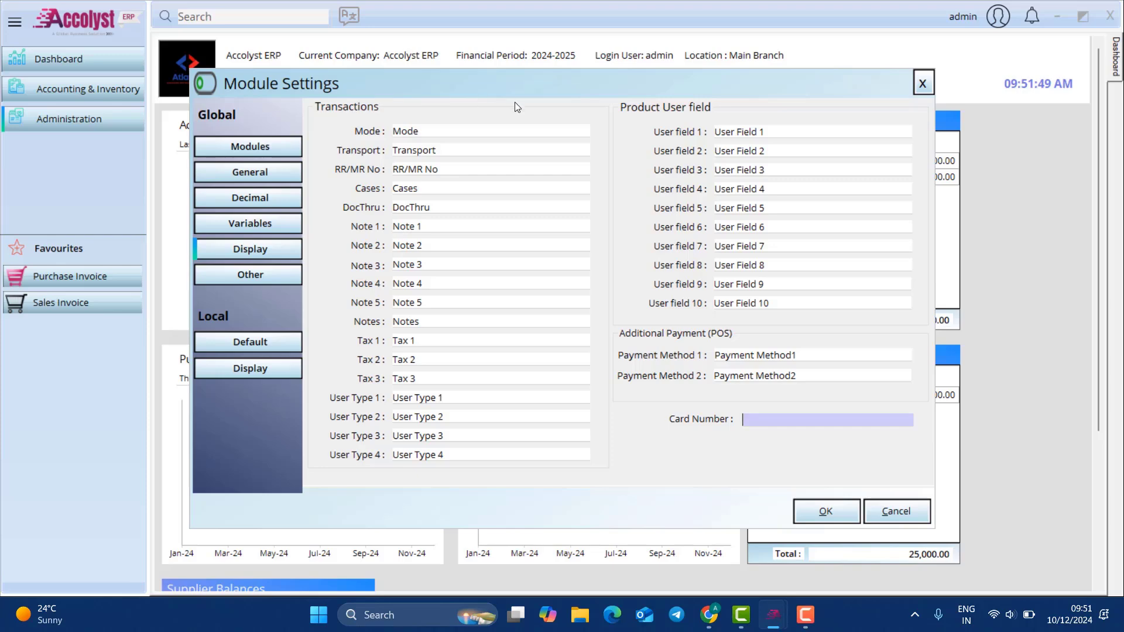
pyautogui.click(217, 273)
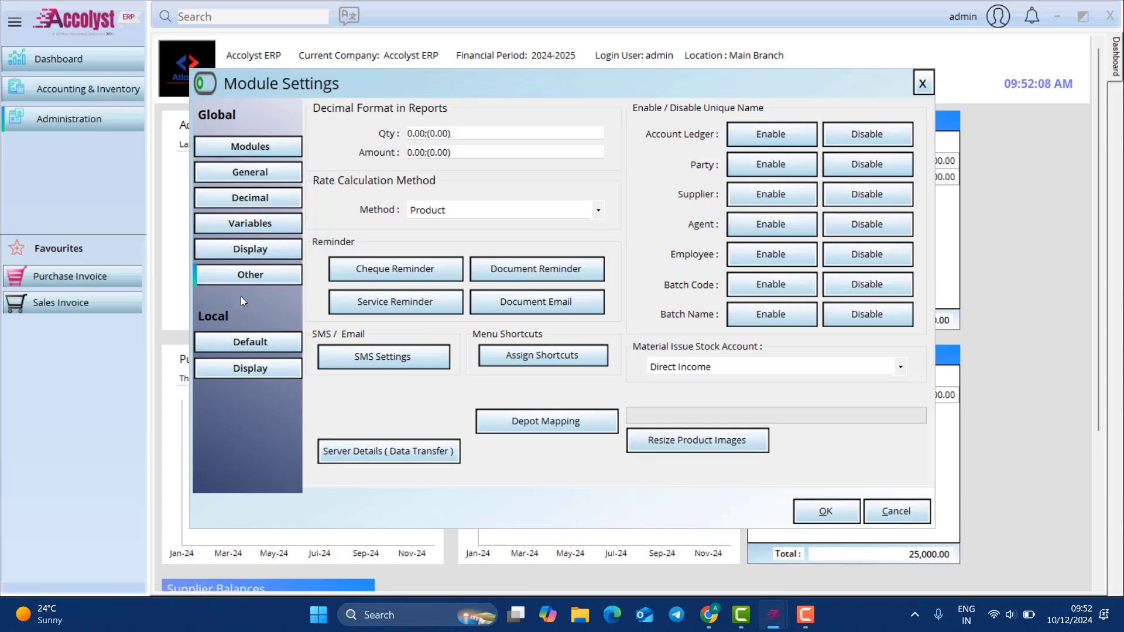
pyautogui.click(256, 345)
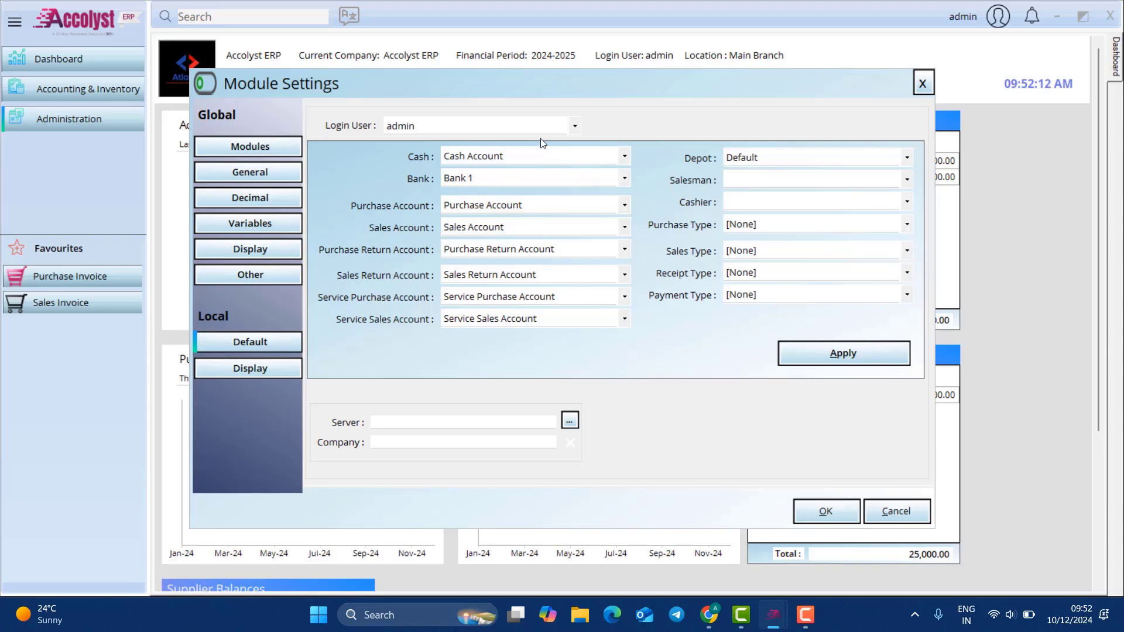
# Step: Review the Local > Display settings and the Email Templates, then close the templates
pyautogui.click(574, 127)
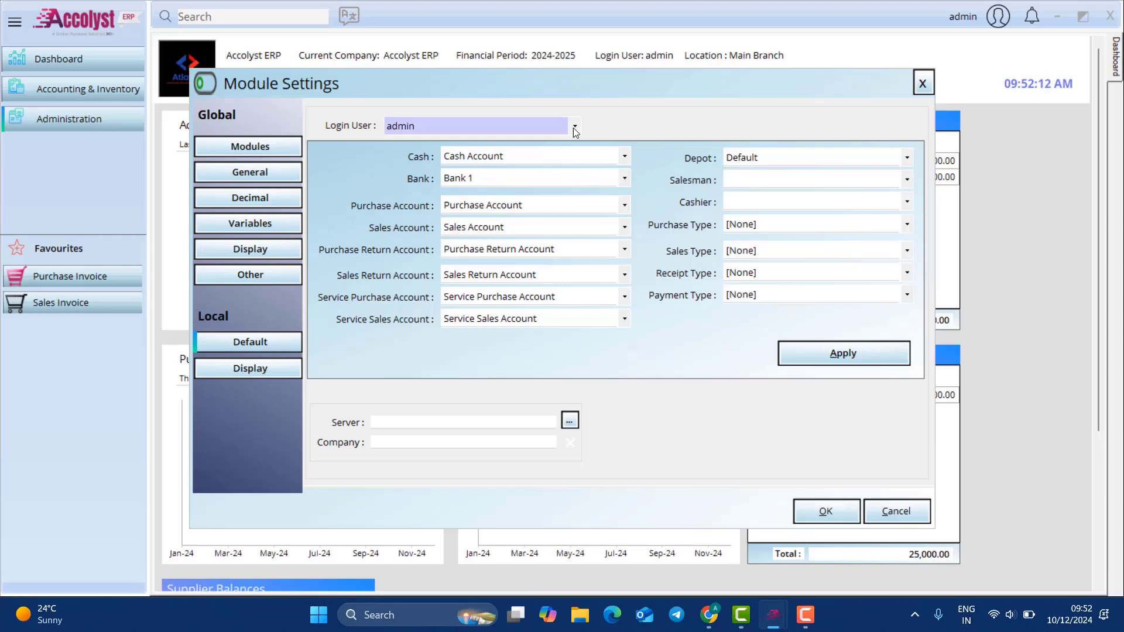
pyautogui.click(261, 363)
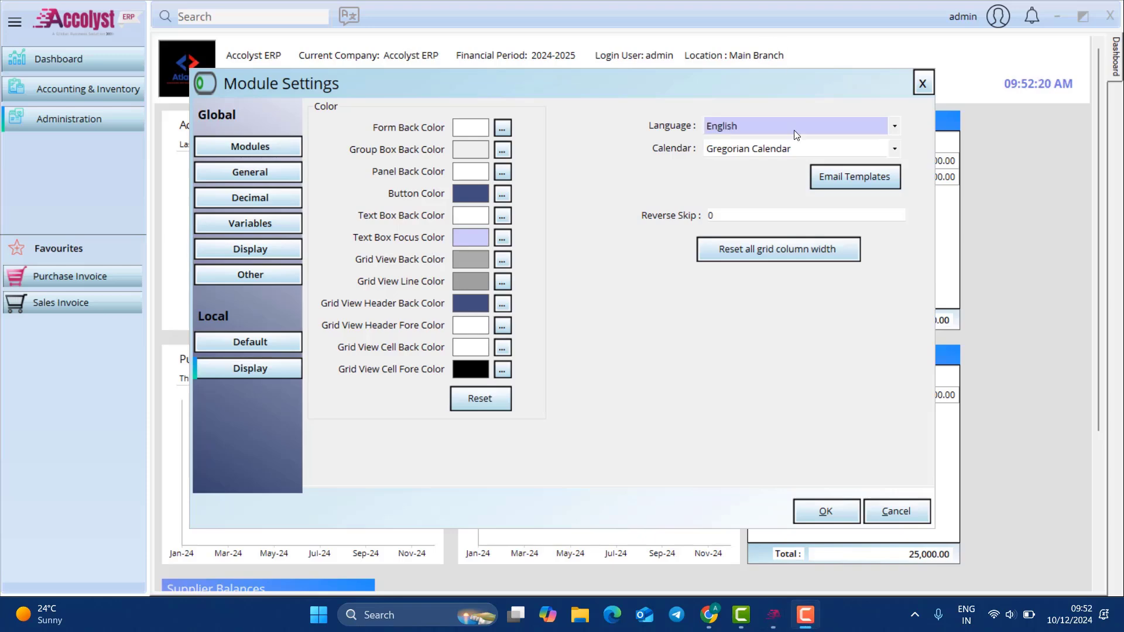
pyautogui.click(848, 175)
pyautogui.click(442, 365)
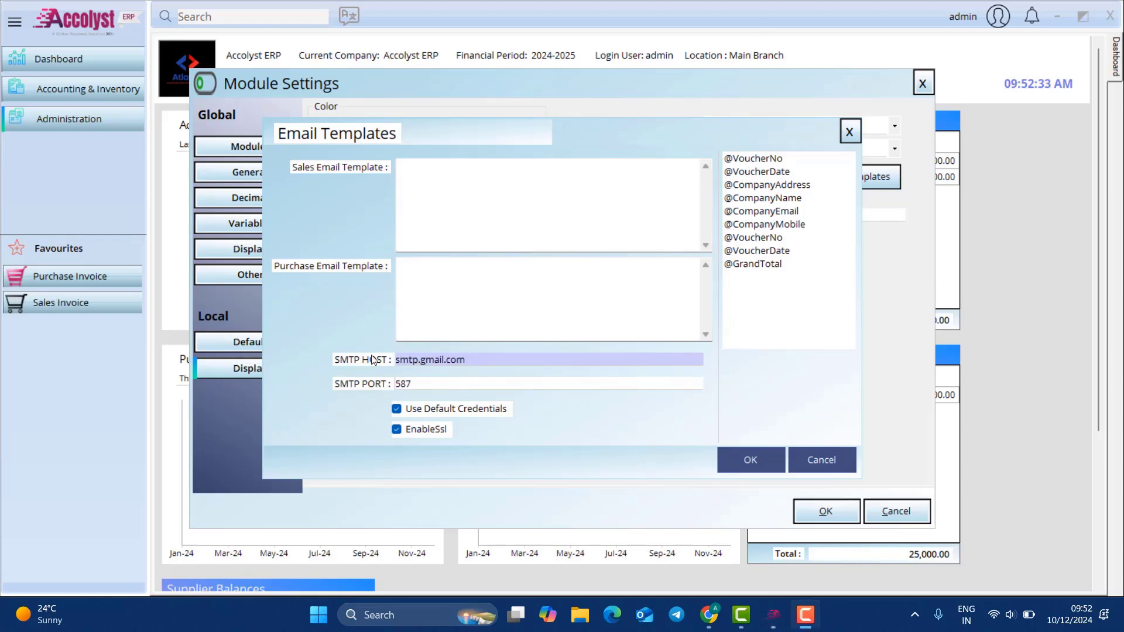
pyautogui.click(853, 139)
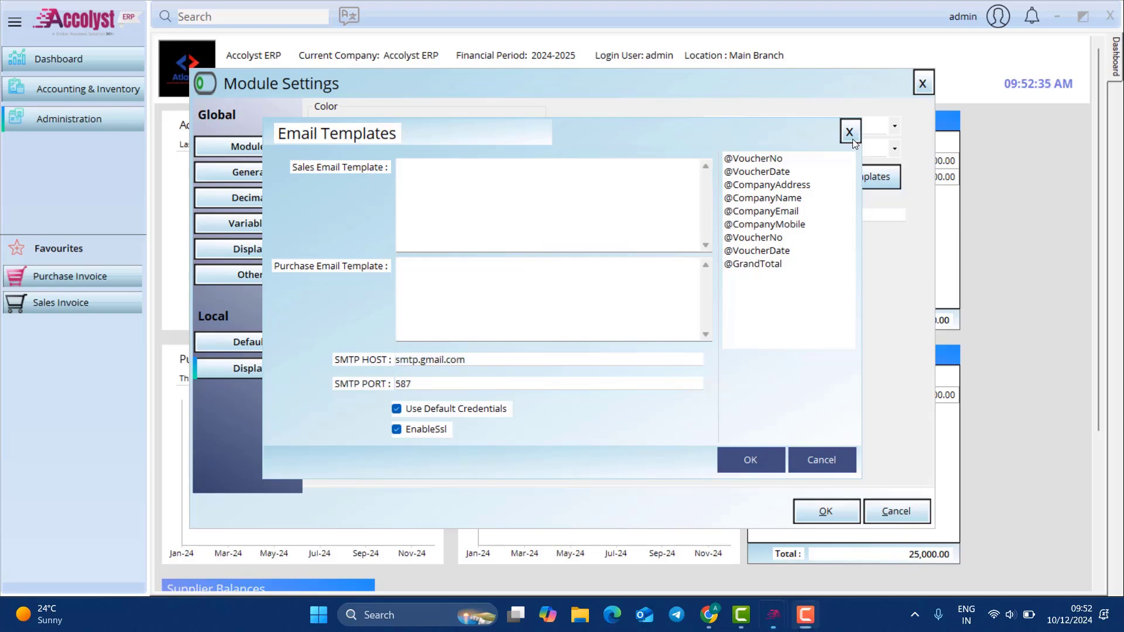
pyautogui.click(853, 139)
# Step: Save all module settings with OK and dismiss the saved confirmation
pyautogui.click(825, 511)
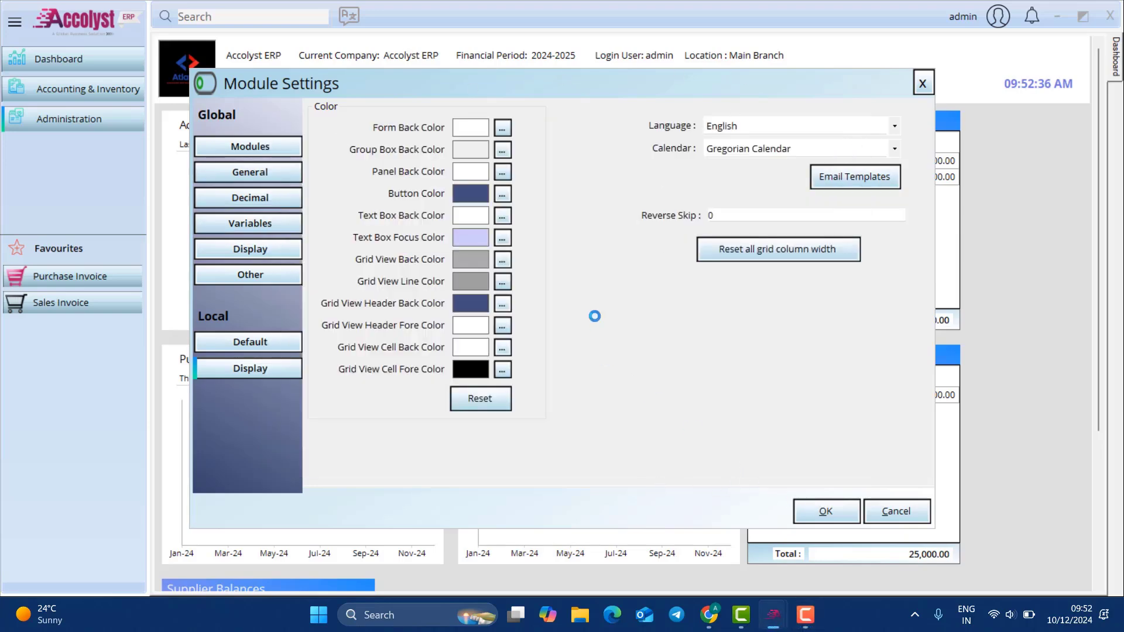
pyautogui.click(609, 355)
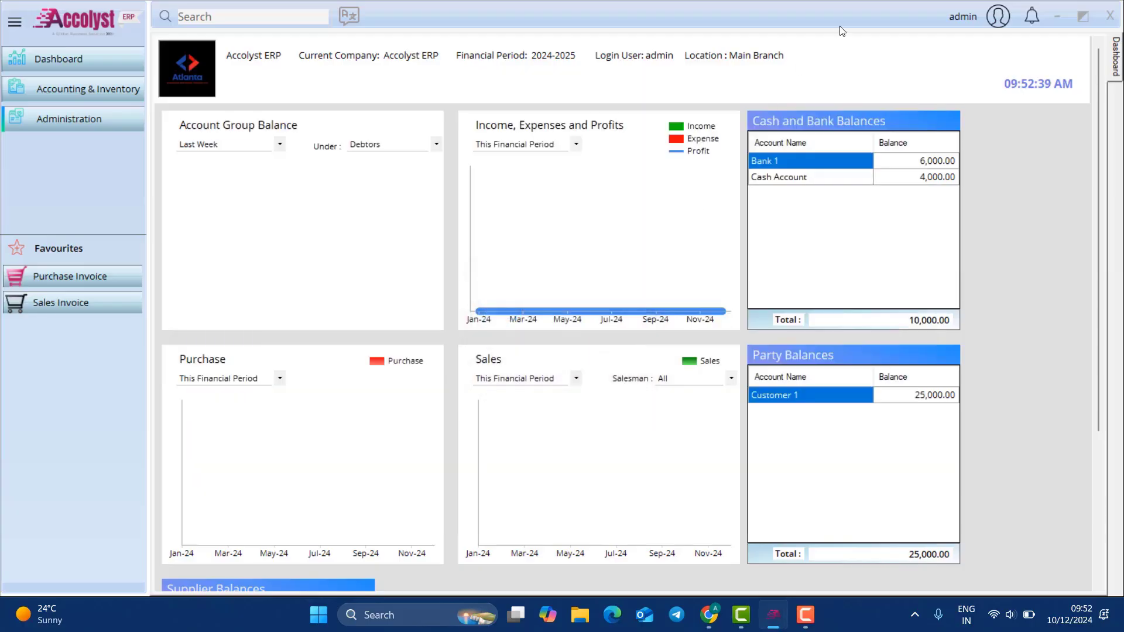
pyautogui.click(83, 91)
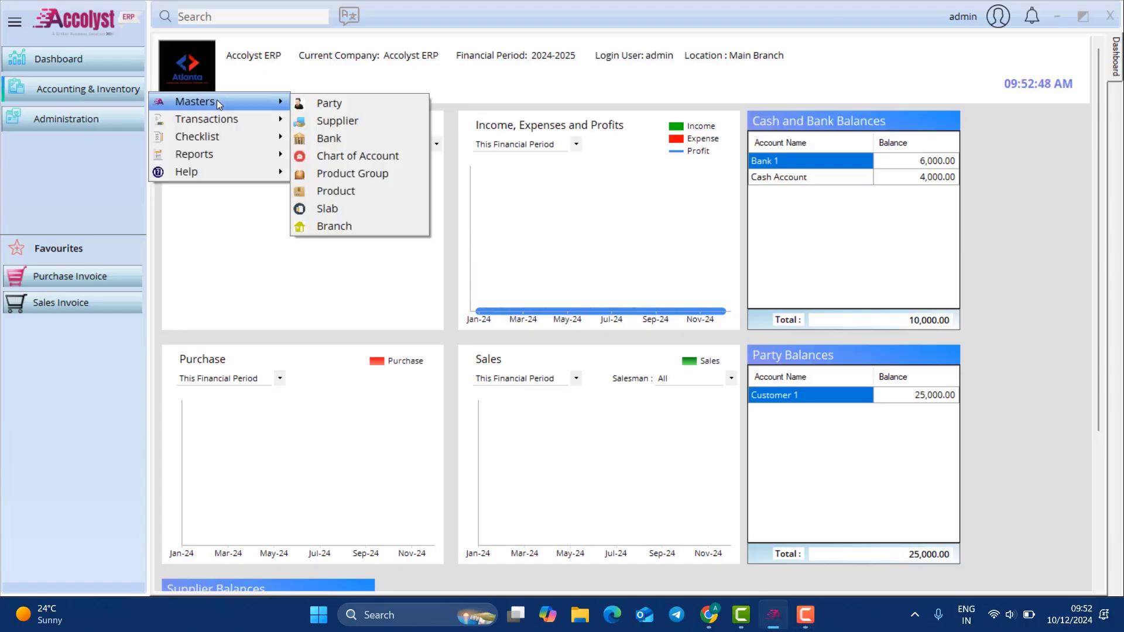
pyautogui.moveTo(219, 127)
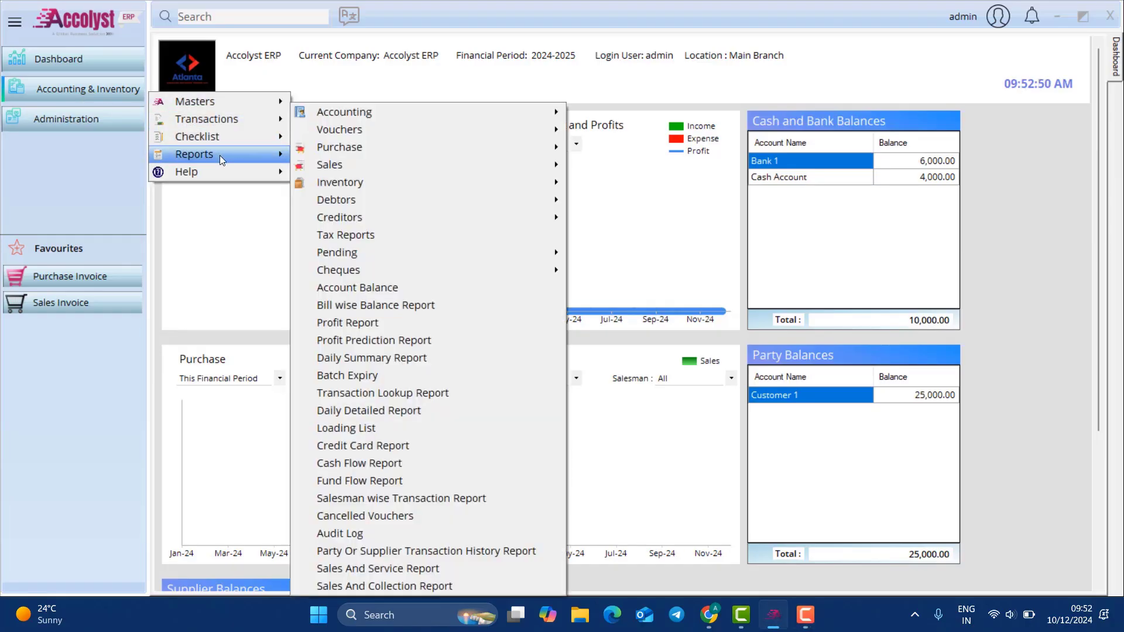
pyautogui.moveTo(242, 102)
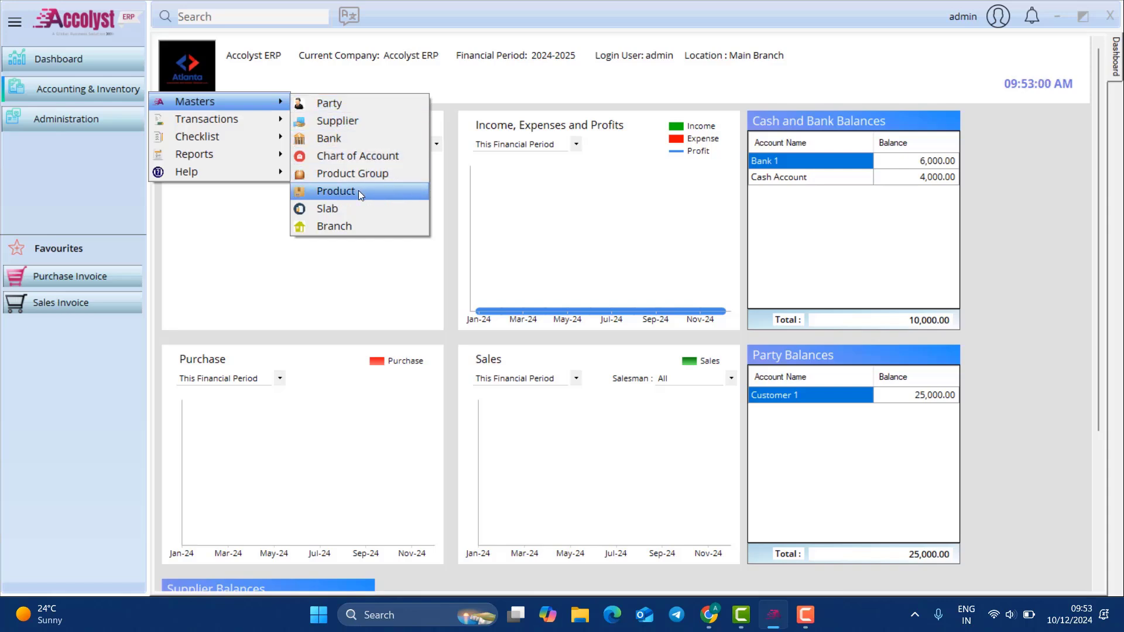
# Step: Start a new party named Customer 2 and review its shipping and transaction details
pyautogui.click(354, 100)
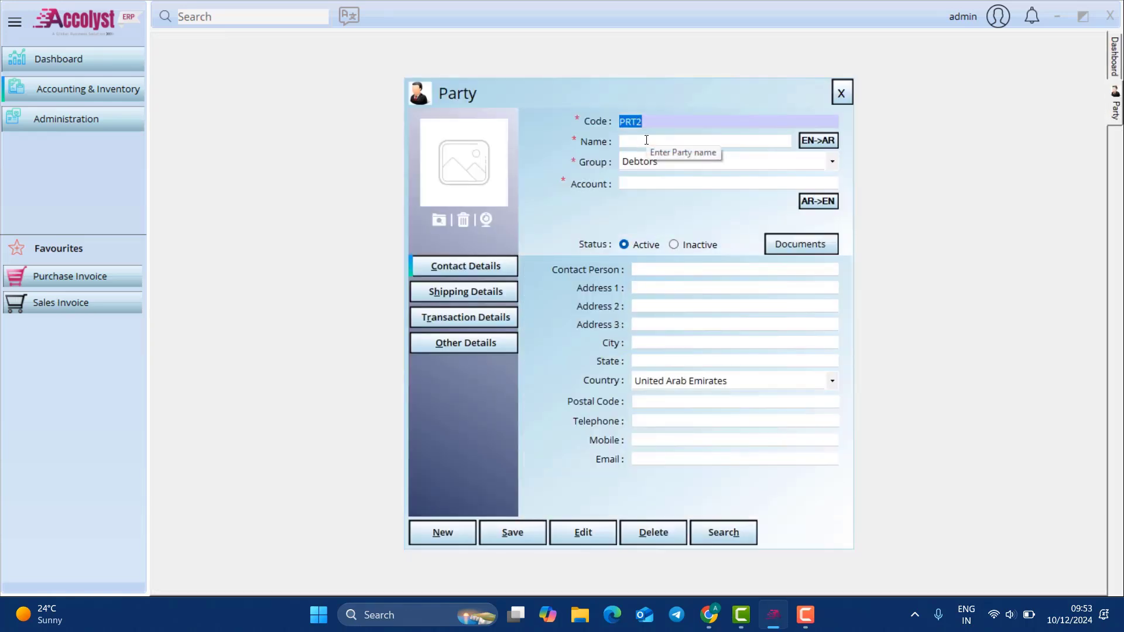
pyautogui.click(646, 140)
pyautogui.write('Cust')
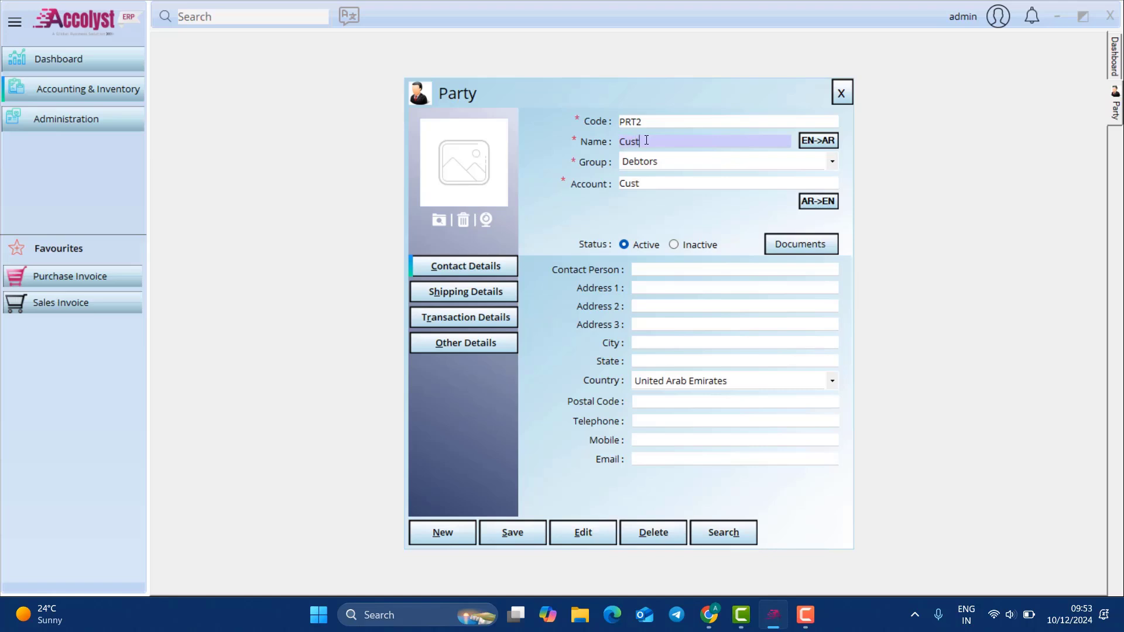
pyautogui.write('omer 2')
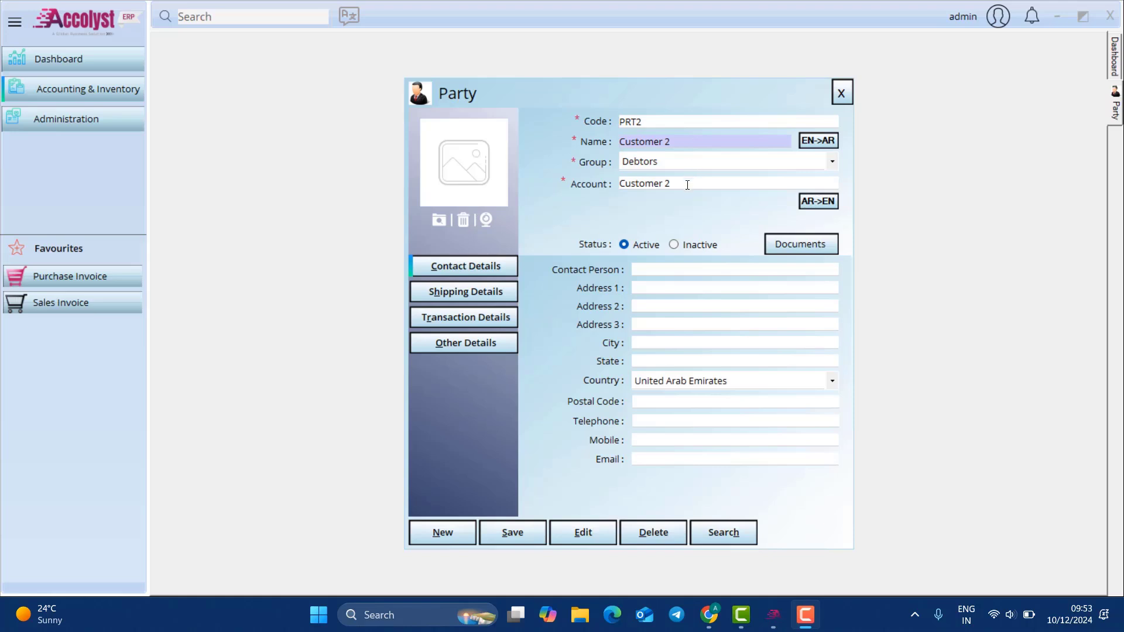
pyautogui.click(700, 269)
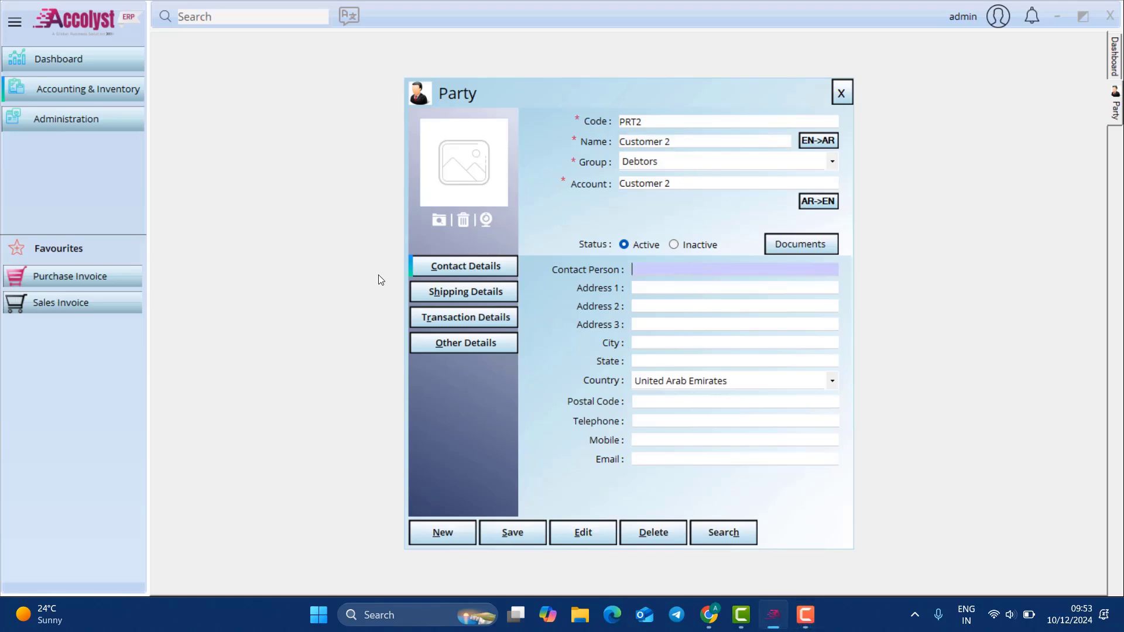
pyautogui.click(447, 292)
pyautogui.click(476, 319)
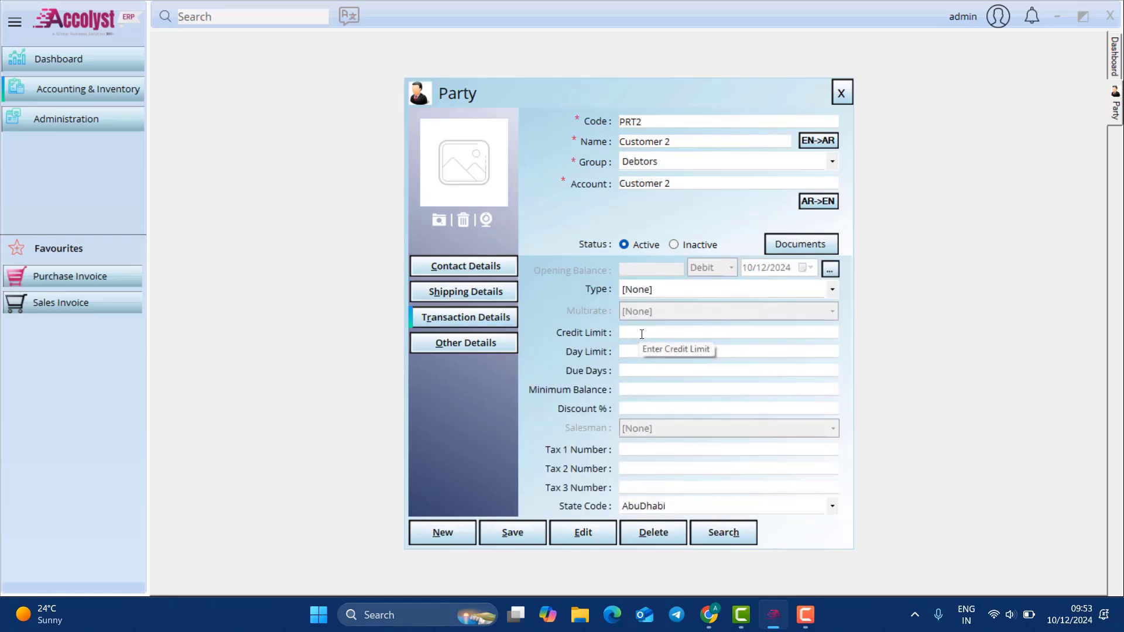
# Step: Leave the party type as [None], save the Customer 2 record and close the Party form
pyautogui.click(679, 291)
pyautogui.click(679, 289)
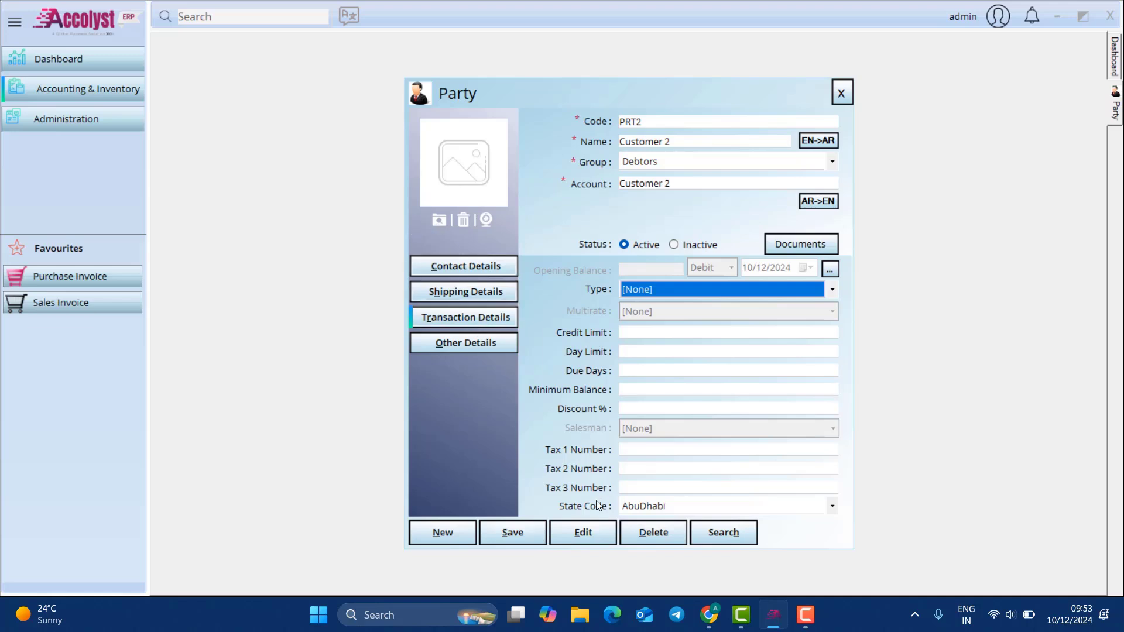
pyautogui.click(512, 532)
pyautogui.click(603, 351)
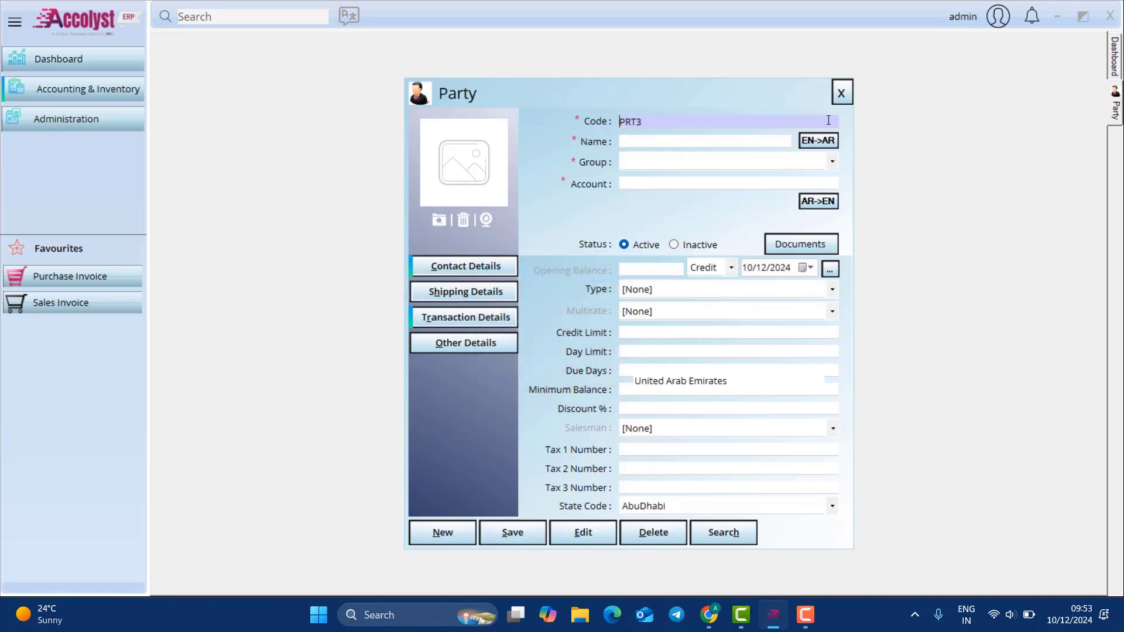
pyautogui.click(841, 93)
pyautogui.click(57, 89)
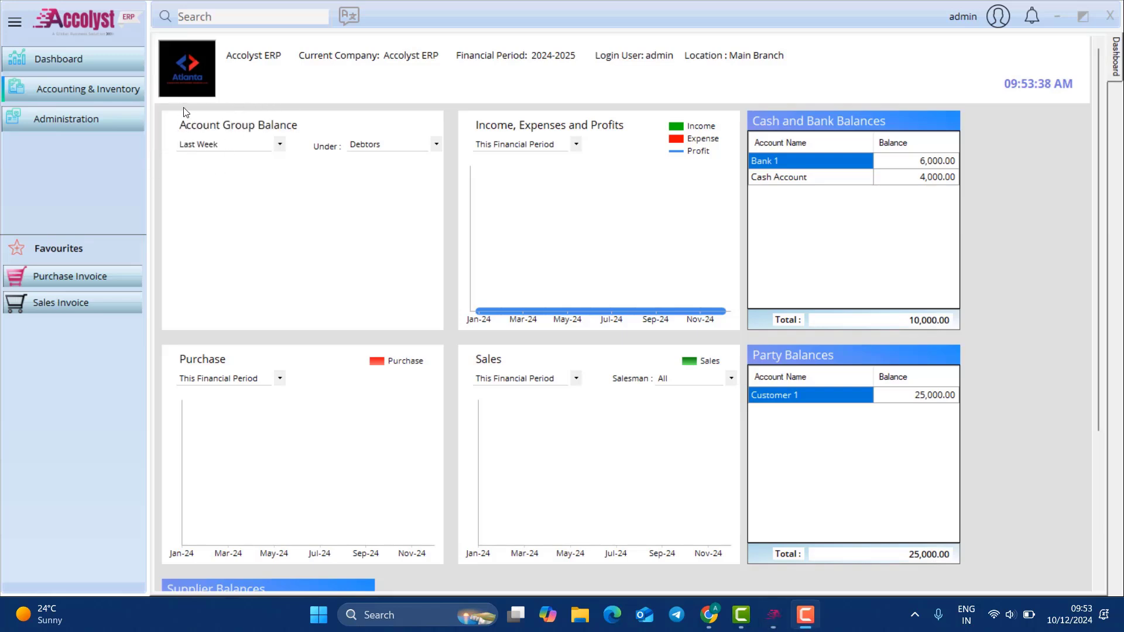
# Step: Open the Supplier master form and enter Supplier 2 as the name
pyautogui.click(114, 93)
pyautogui.moveTo(203, 107)
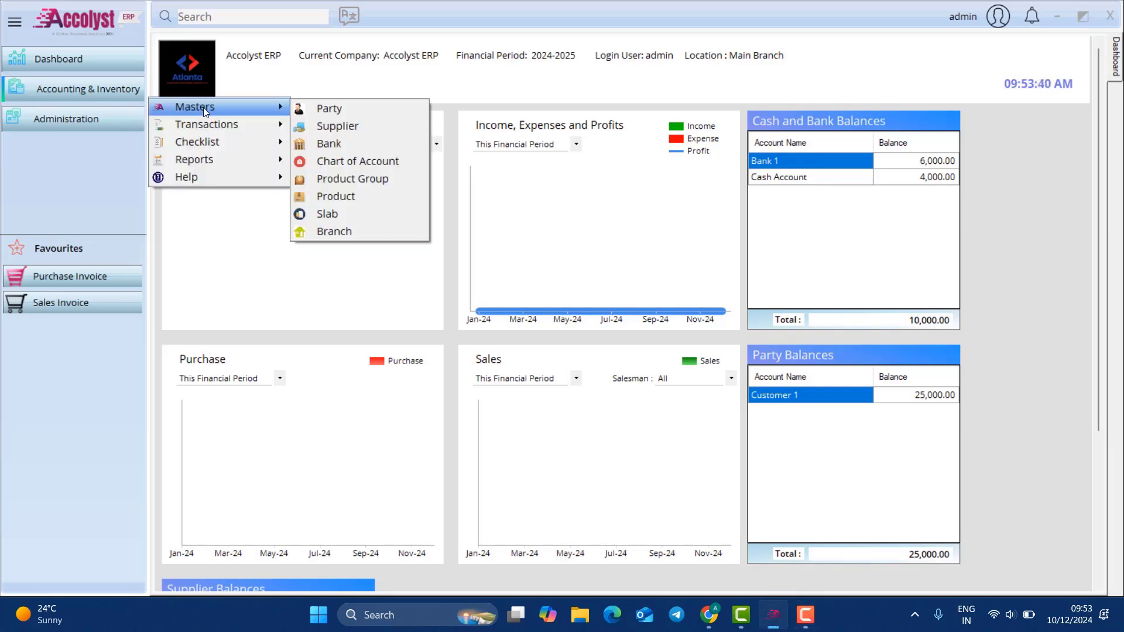
pyautogui.click(333, 124)
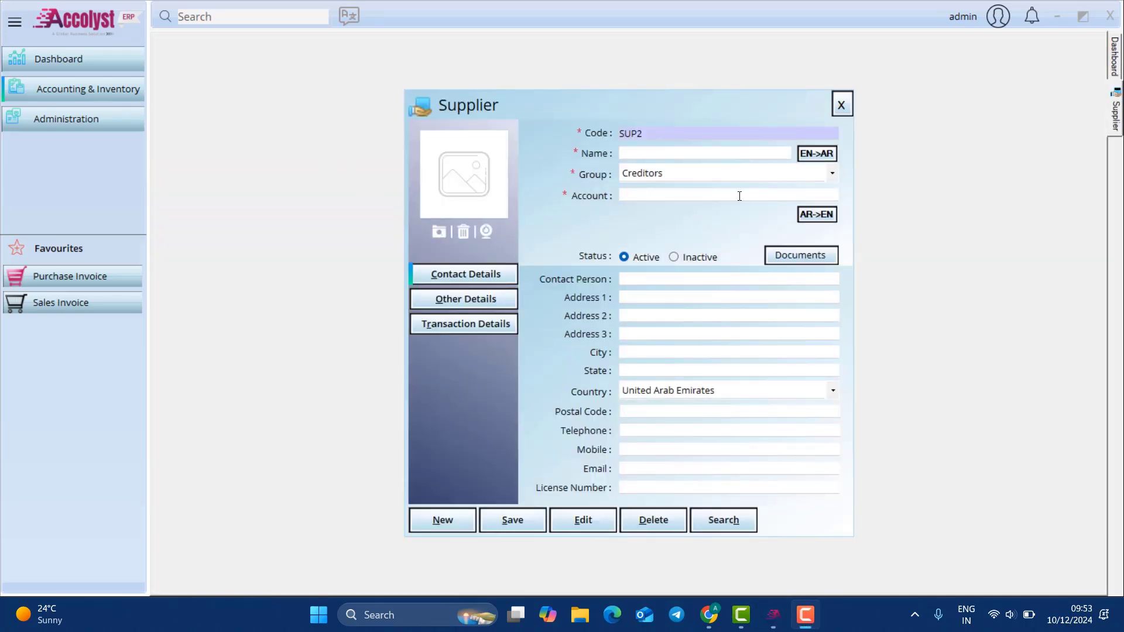
pyautogui.click(655, 155)
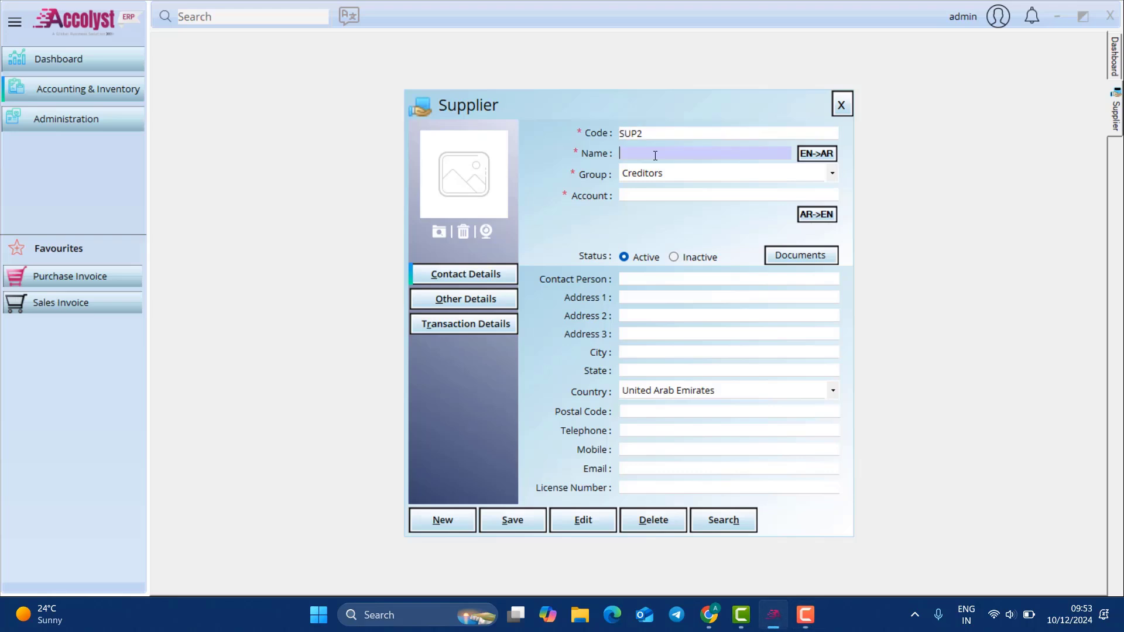
pyautogui.write('Supplier 2')
# Step: Save the Supplier 2 record and close the Supplier form
pyautogui.click(470, 303)
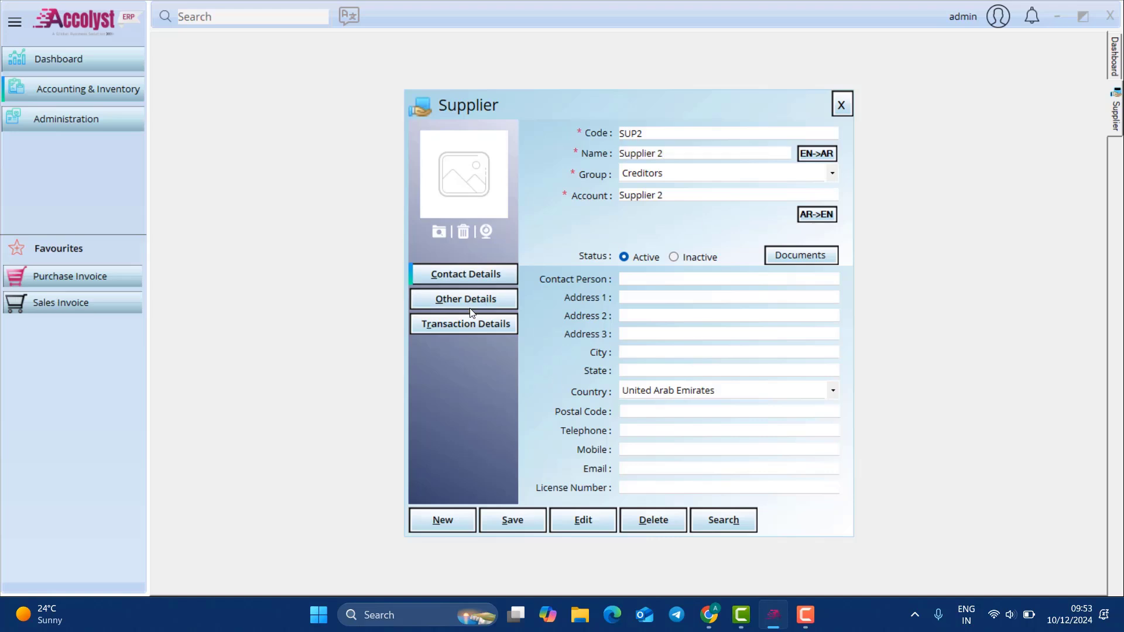
pyautogui.click(528, 516)
pyautogui.click(618, 354)
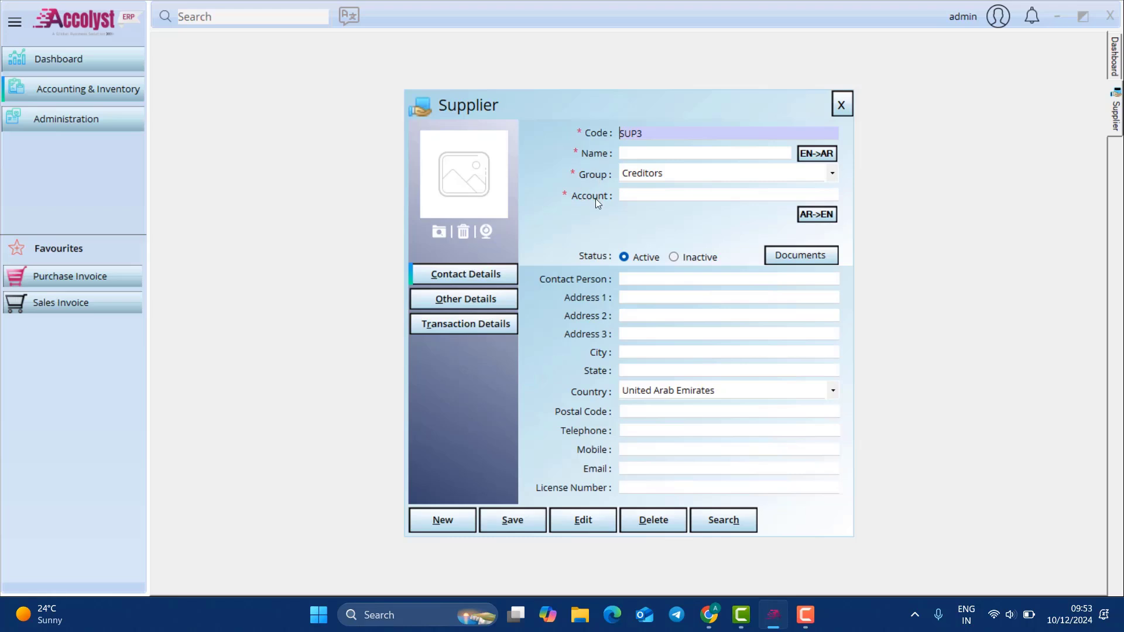
pyautogui.click(645, 153)
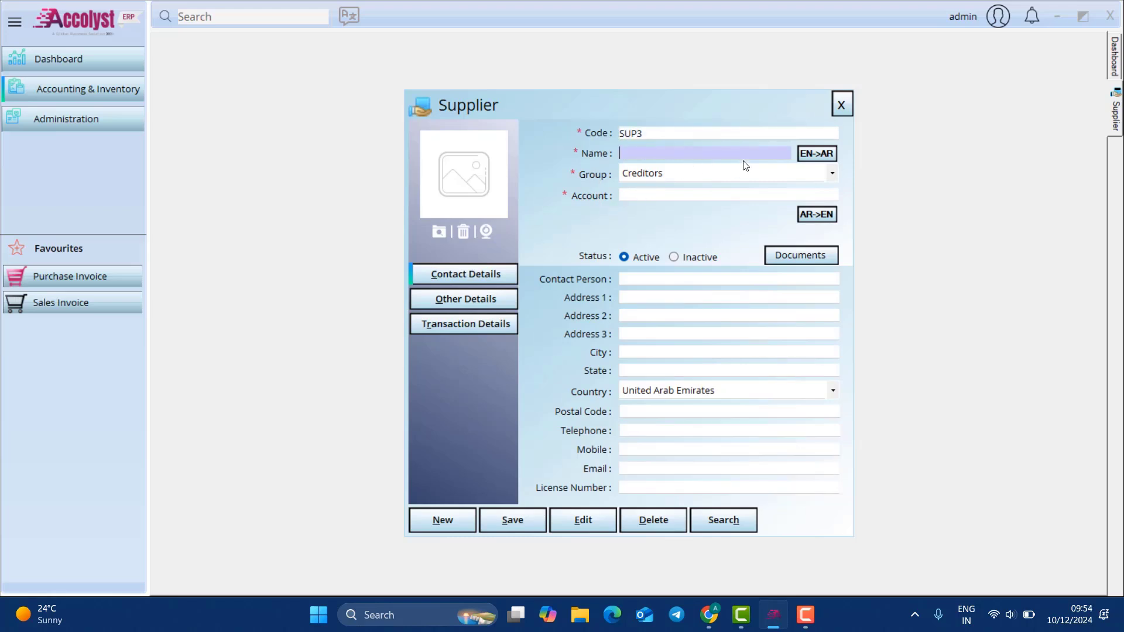
pyautogui.click(841, 107)
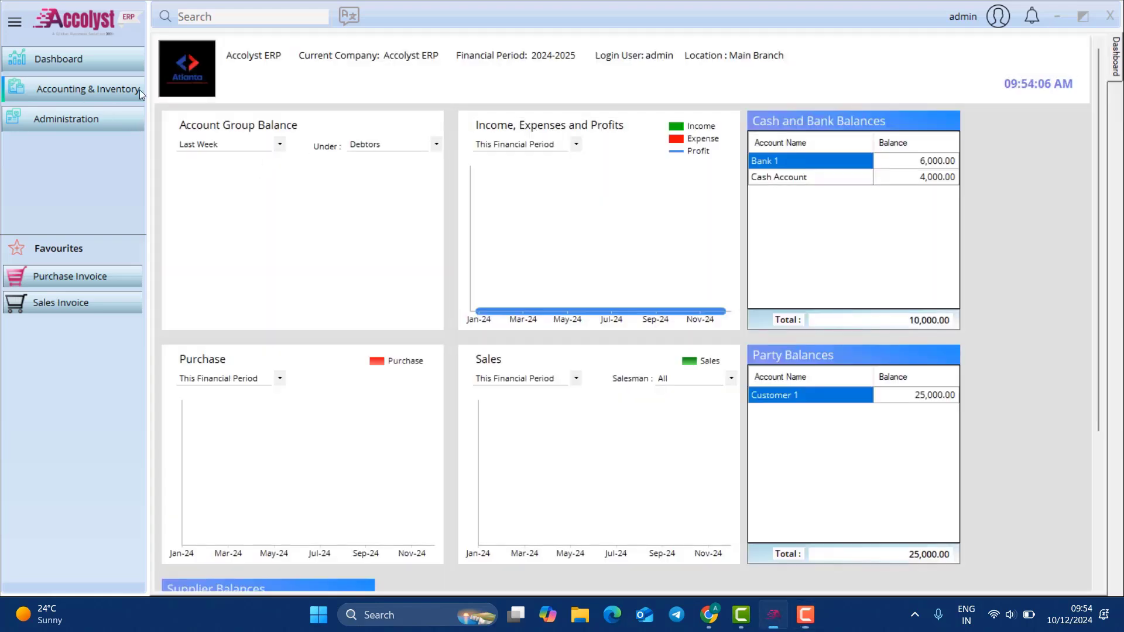
pyautogui.click(140, 89)
# Step: Create Bank 2 as a merchant account, save it, and close the Bank form
pyautogui.moveTo(176, 97)
pyautogui.click(332, 130)
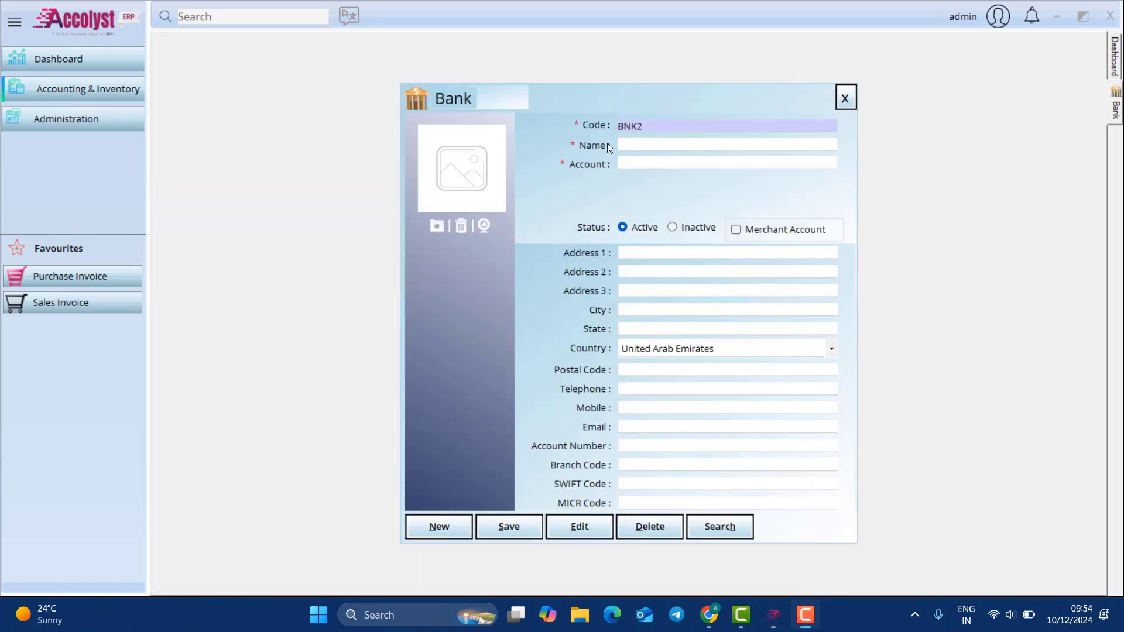
pyautogui.click(655, 145)
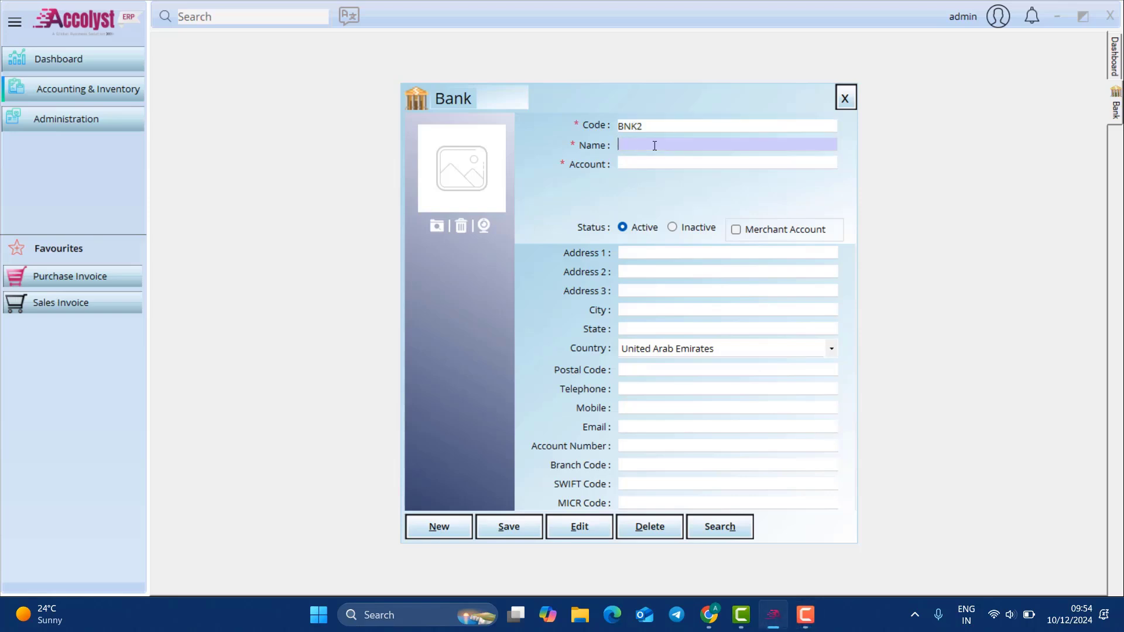
pyautogui.write('Bank 2')
pyautogui.click(736, 229)
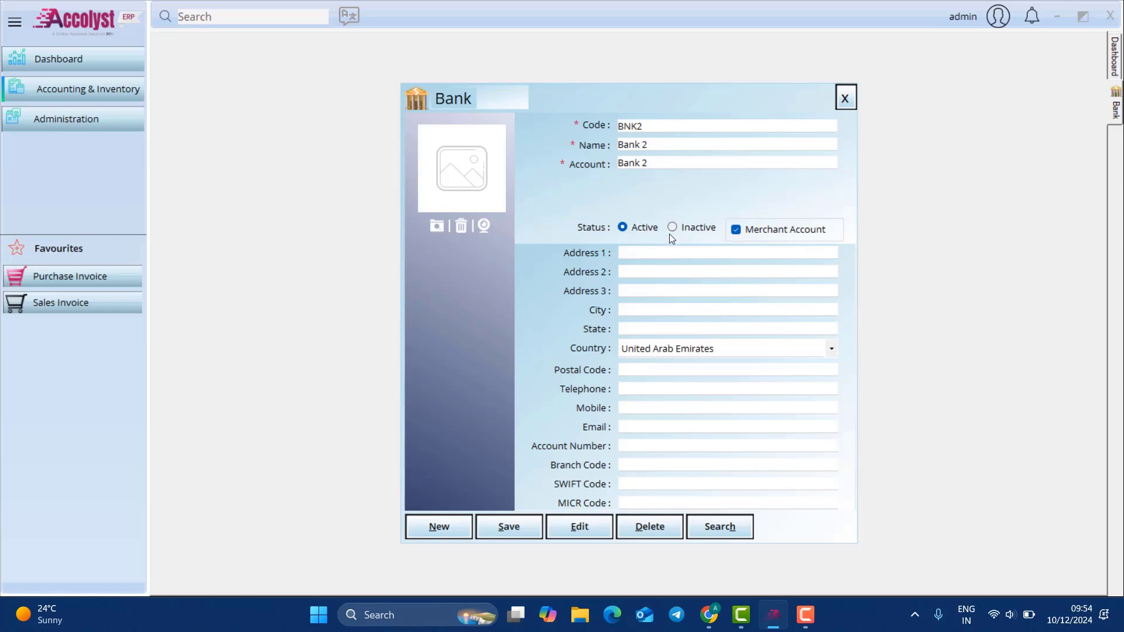
pyautogui.click(524, 527)
pyautogui.click(606, 354)
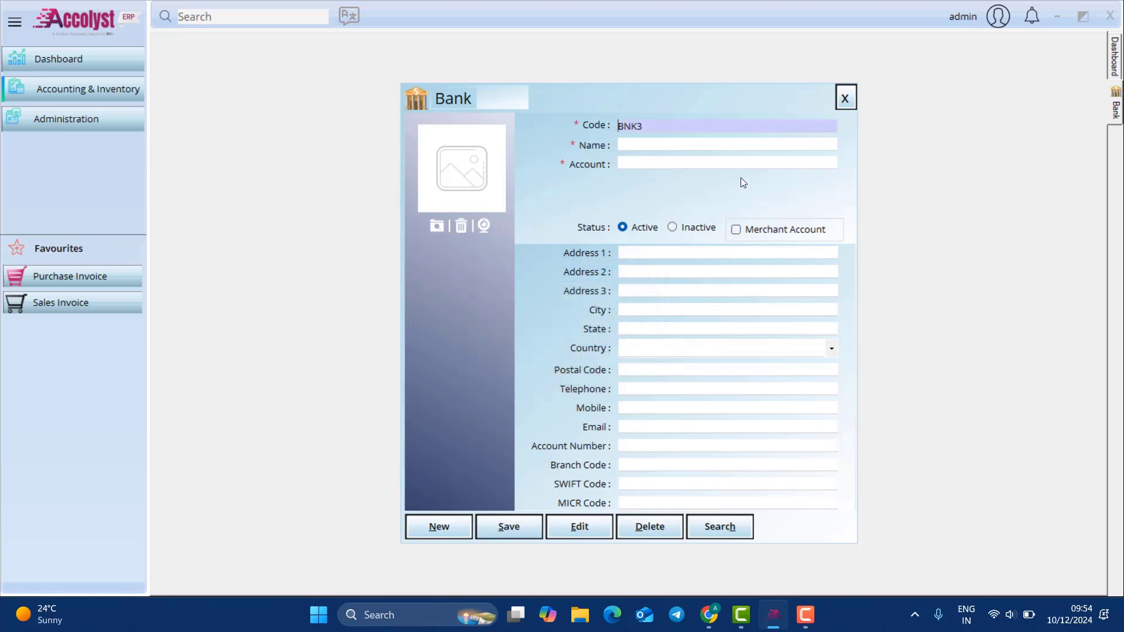
pyautogui.click(844, 98)
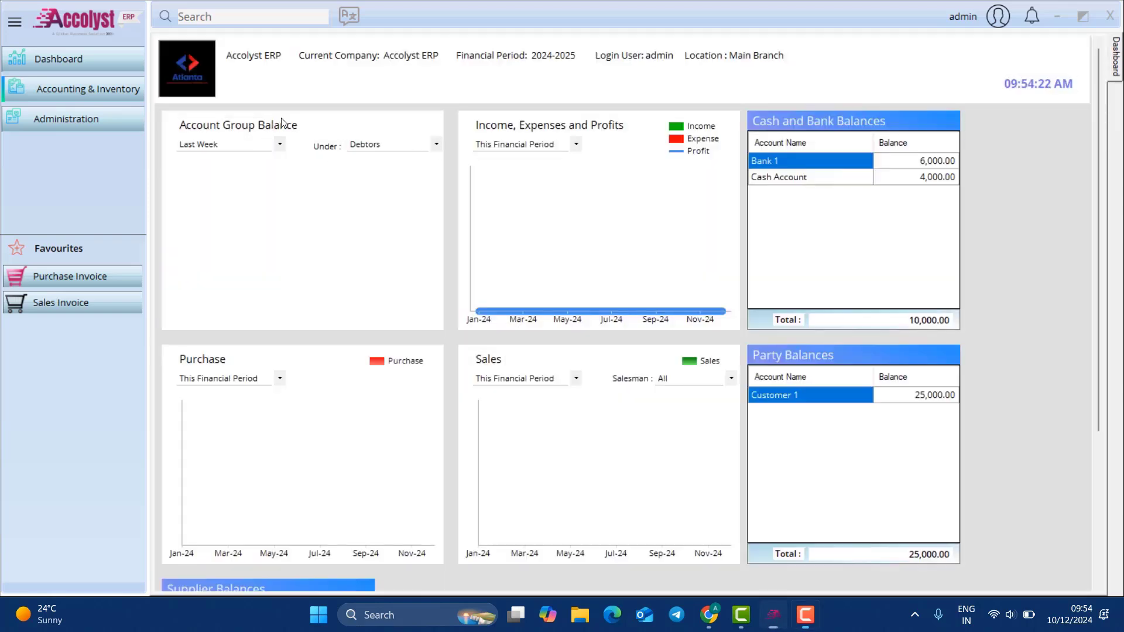
# Step: In the Chart of Account, expand Balance Sheet, Profit and Loss, Assets and Liabilities, then start an Account Ledger
pyautogui.click(72, 82)
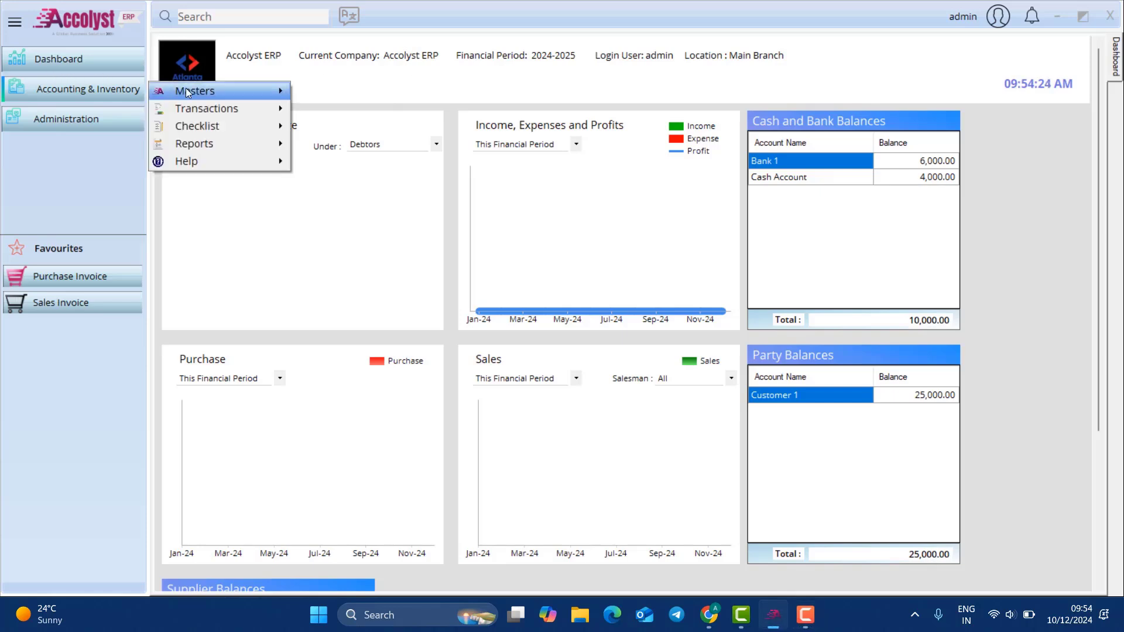
pyautogui.moveTo(185, 91)
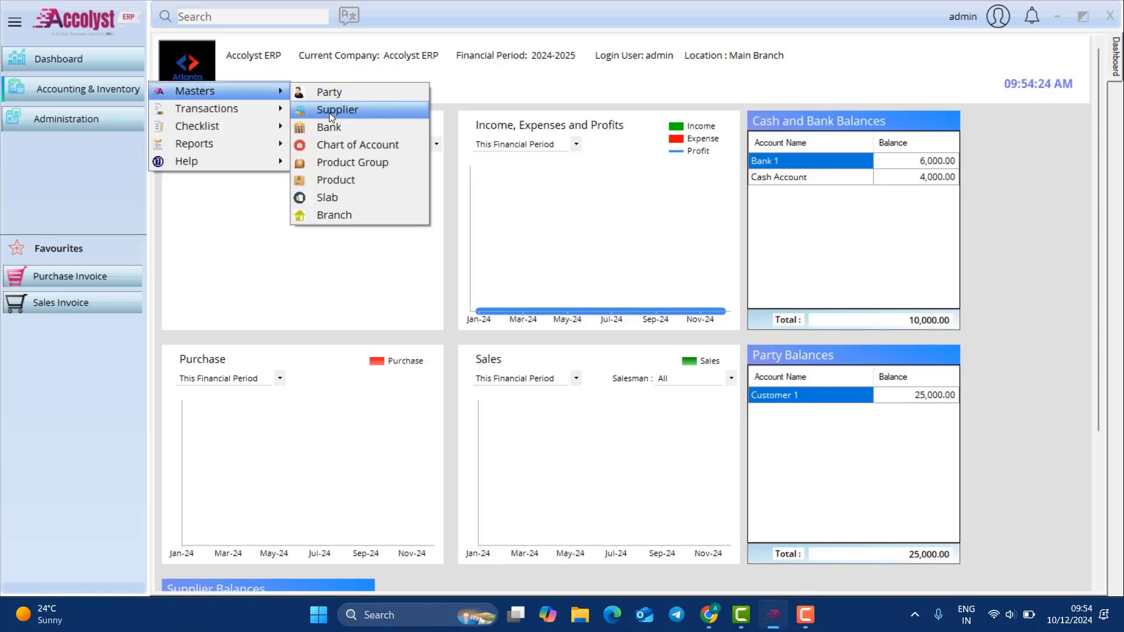
pyautogui.click(353, 144)
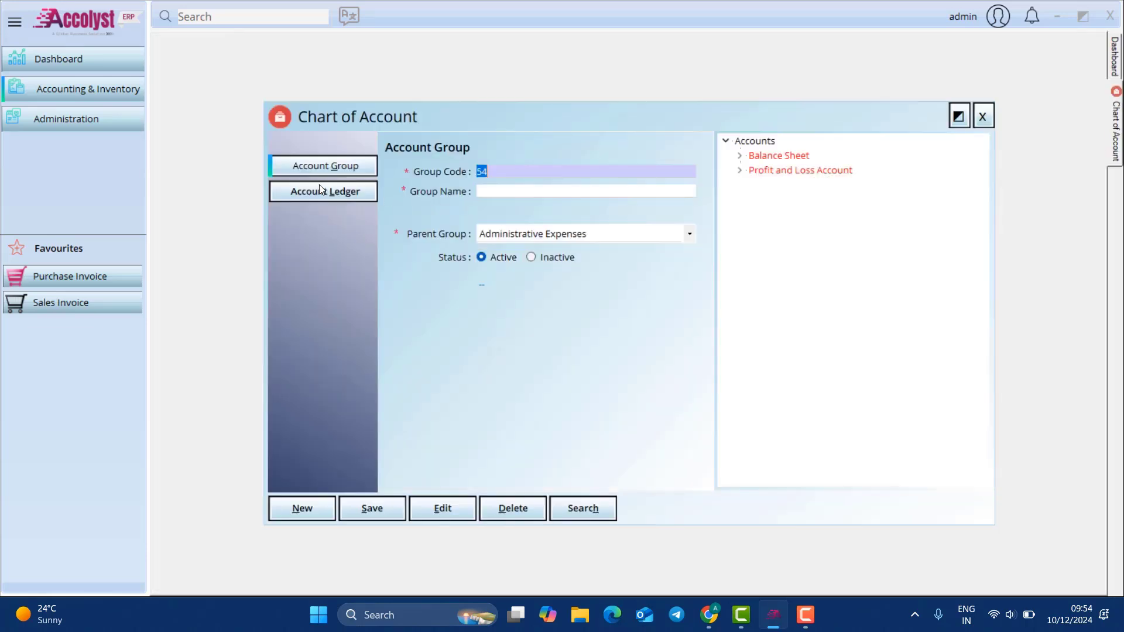
pyautogui.click(739, 156)
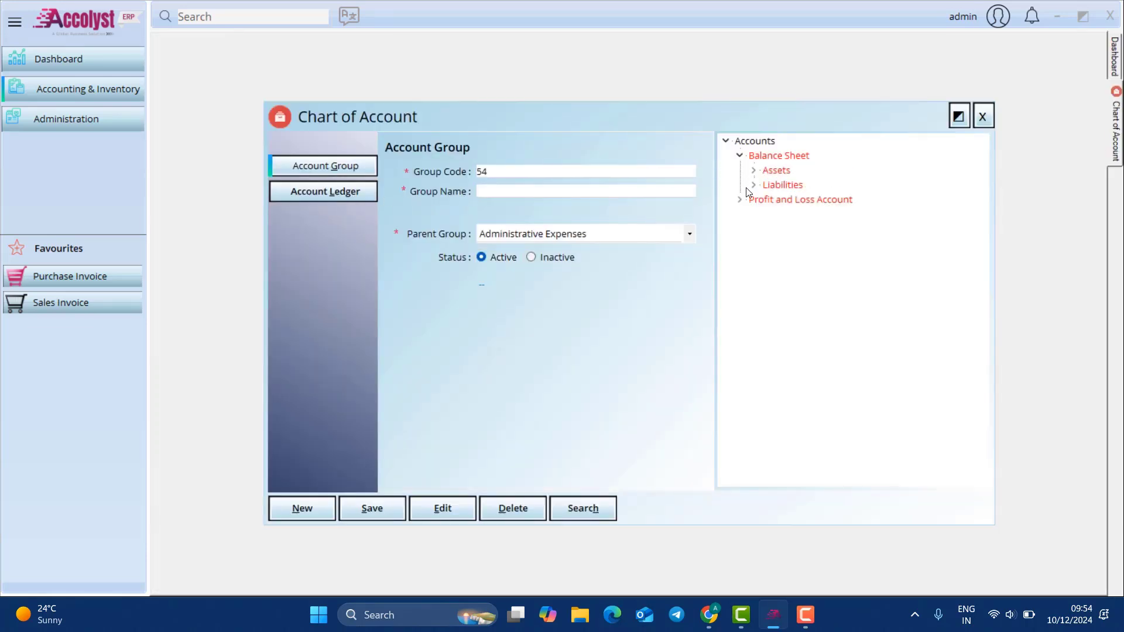
pyautogui.click(740, 200)
pyautogui.click(754, 171)
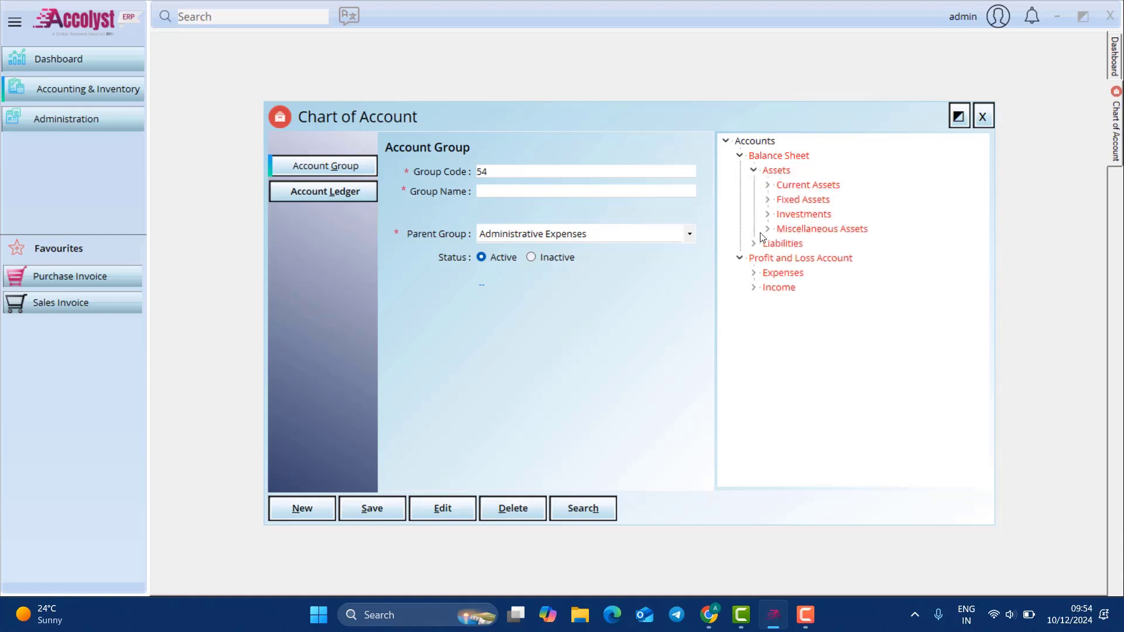
pyautogui.click(753, 243)
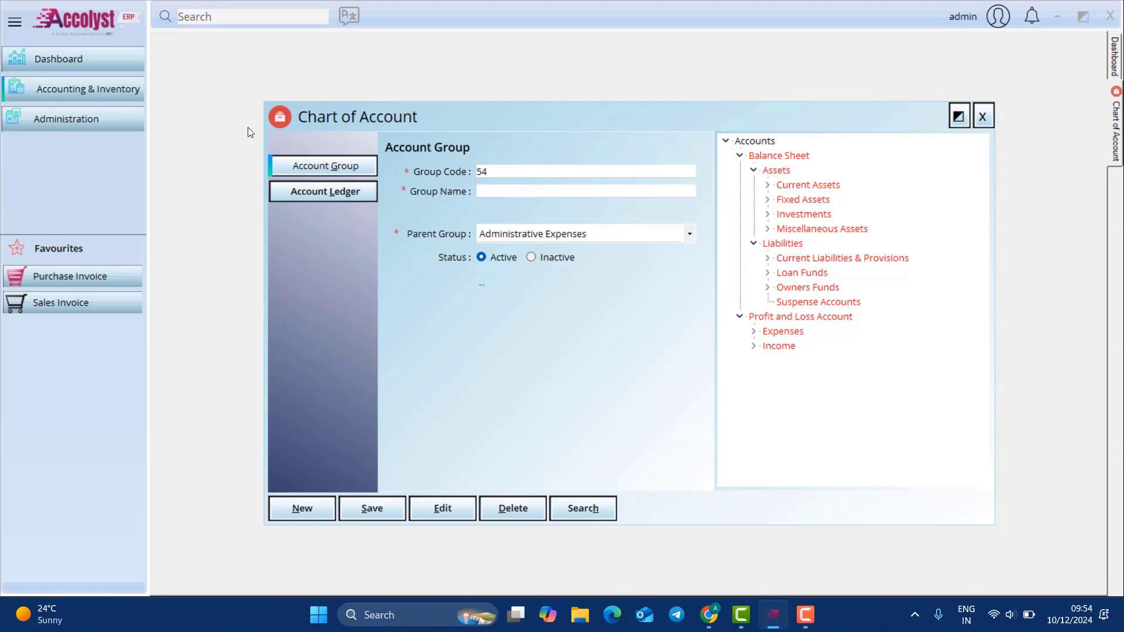
pyautogui.click(346, 195)
# Step: Name the ledger Transportation Expense and browse the Expenses groups for its parent
pyautogui.click(492, 190)
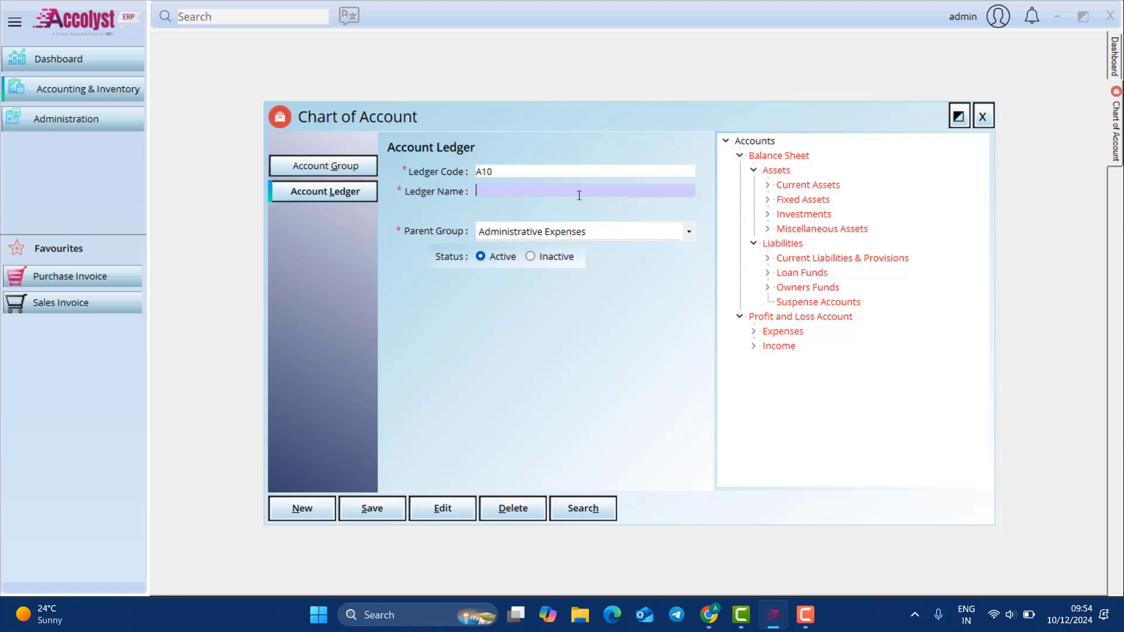
pyautogui.write('Transportation')
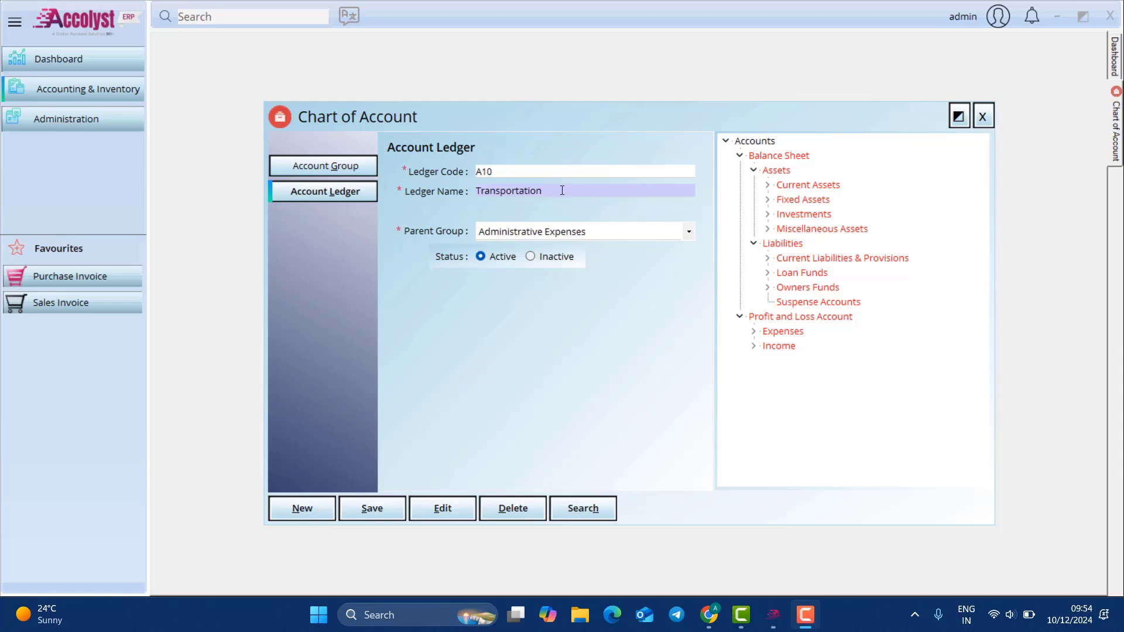
pyautogui.write(' Ex')
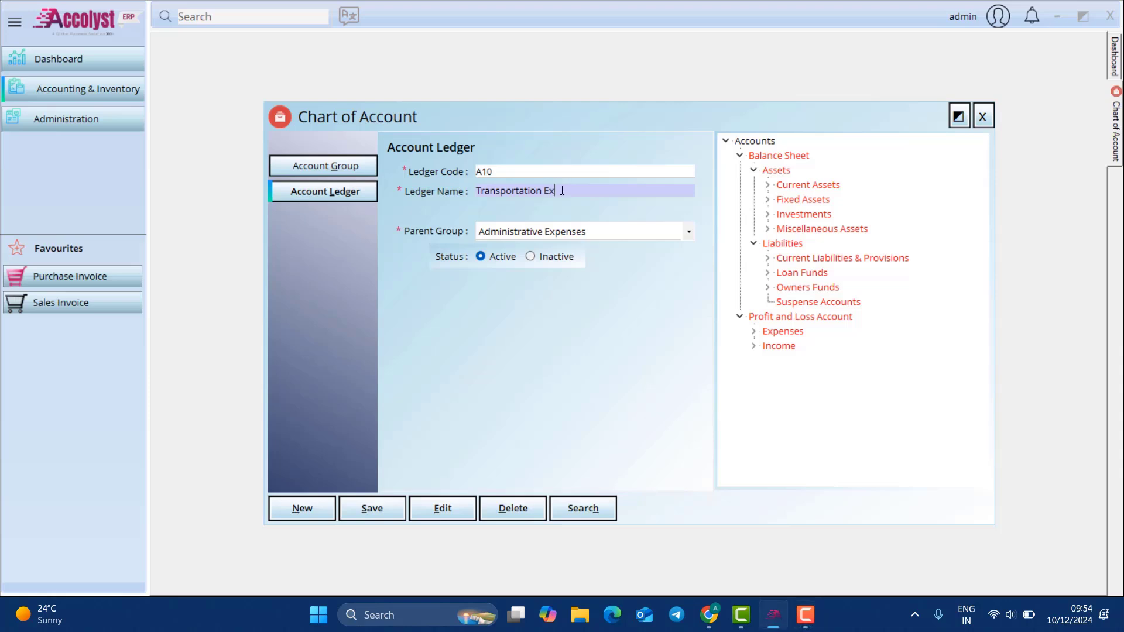
pyautogui.write('pense')
pyautogui.click(577, 235)
pyautogui.click(752, 337)
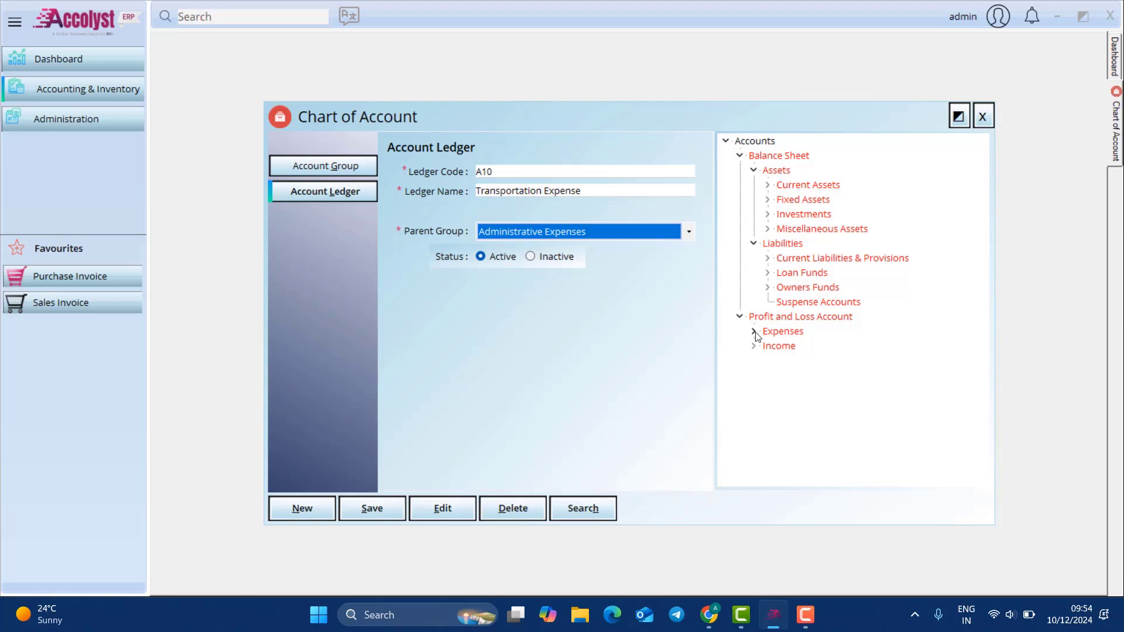
pyautogui.click(753, 332)
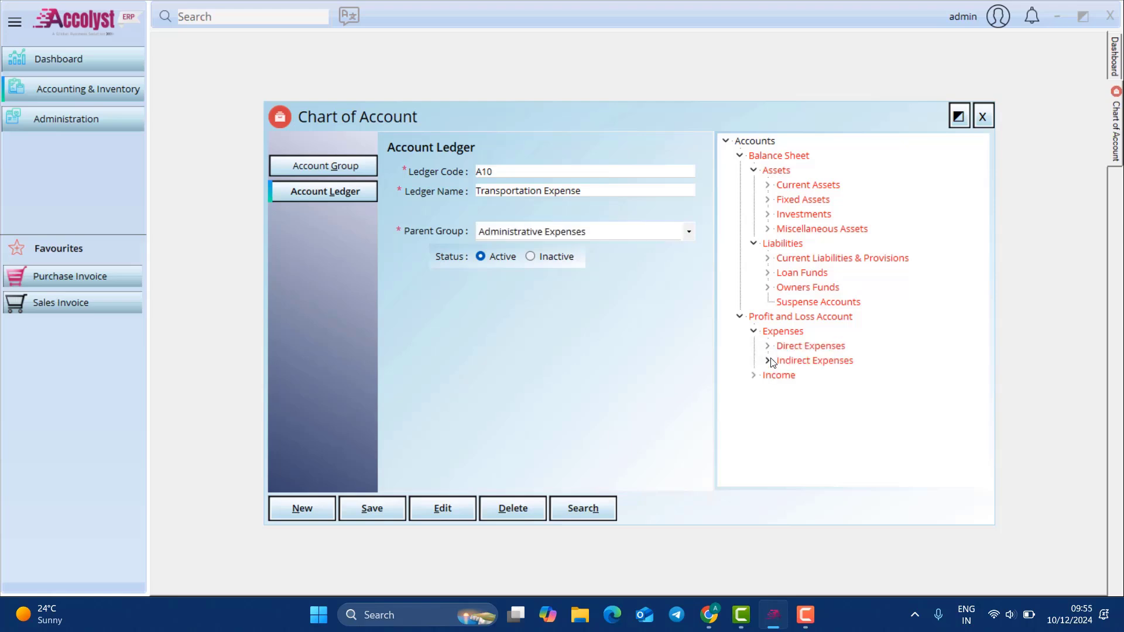
pyautogui.click(769, 361)
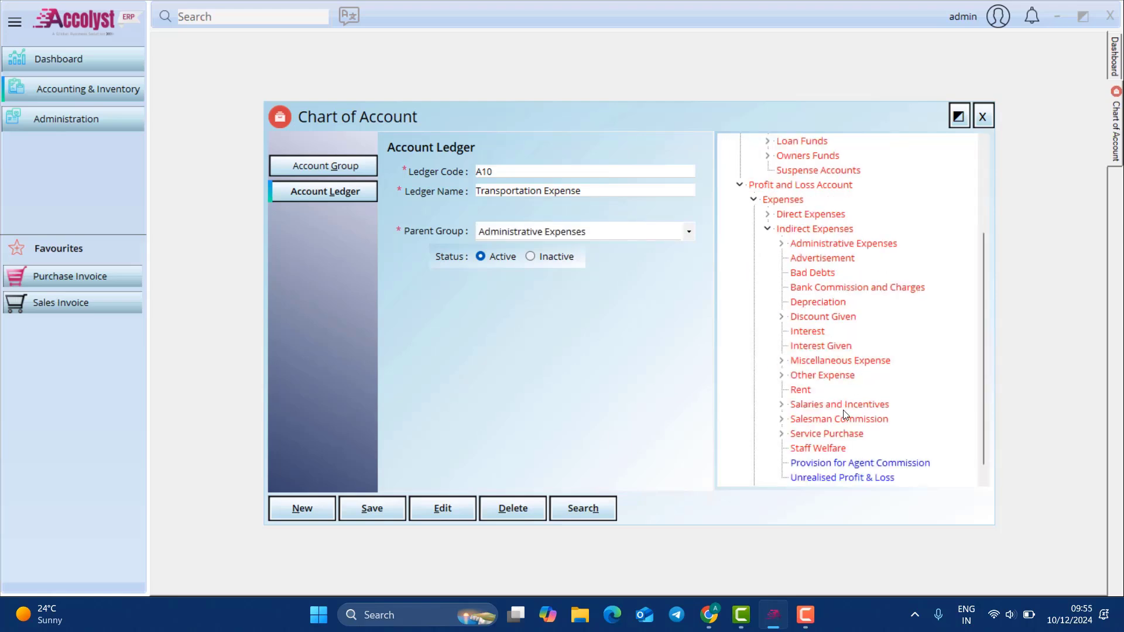
pyautogui.click(781, 375)
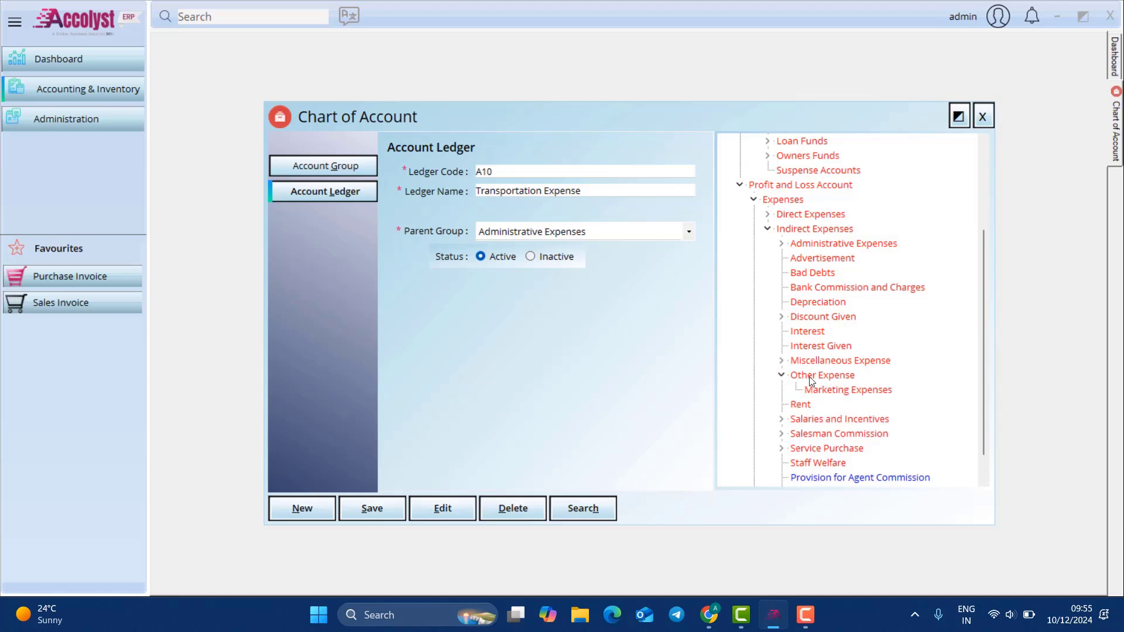
# Step: Set Other Expense as the parent group and save the Transportation Expense ledger
pyautogui.click(584, 233)
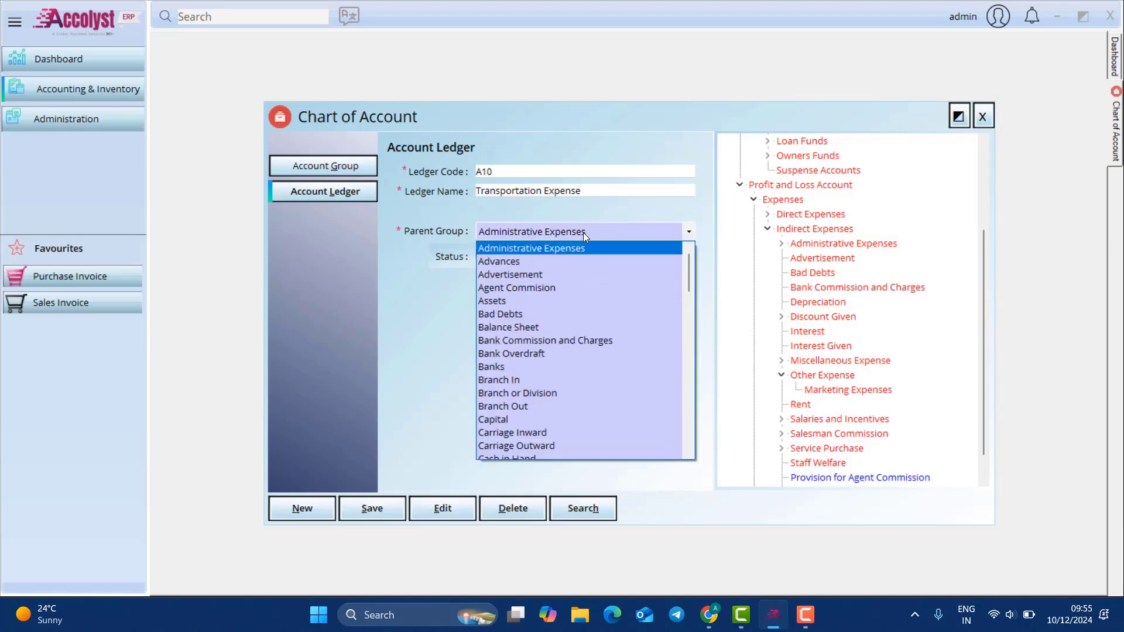
pyautogui.write('ot')
pyautogui.press('Tab')
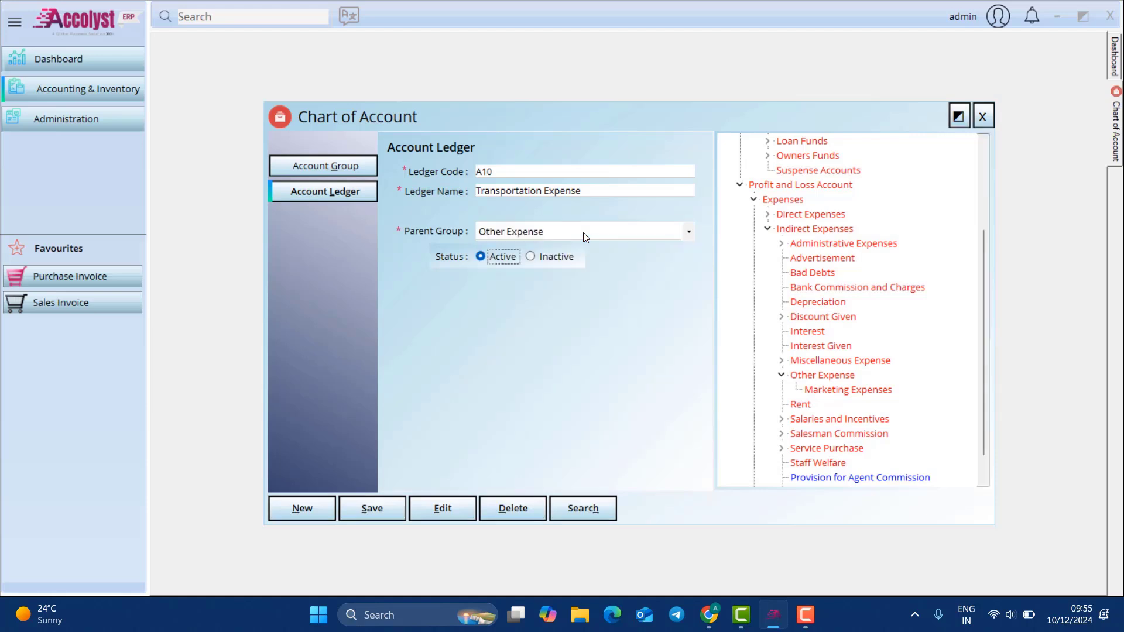
pyautogui.click(381, 514)
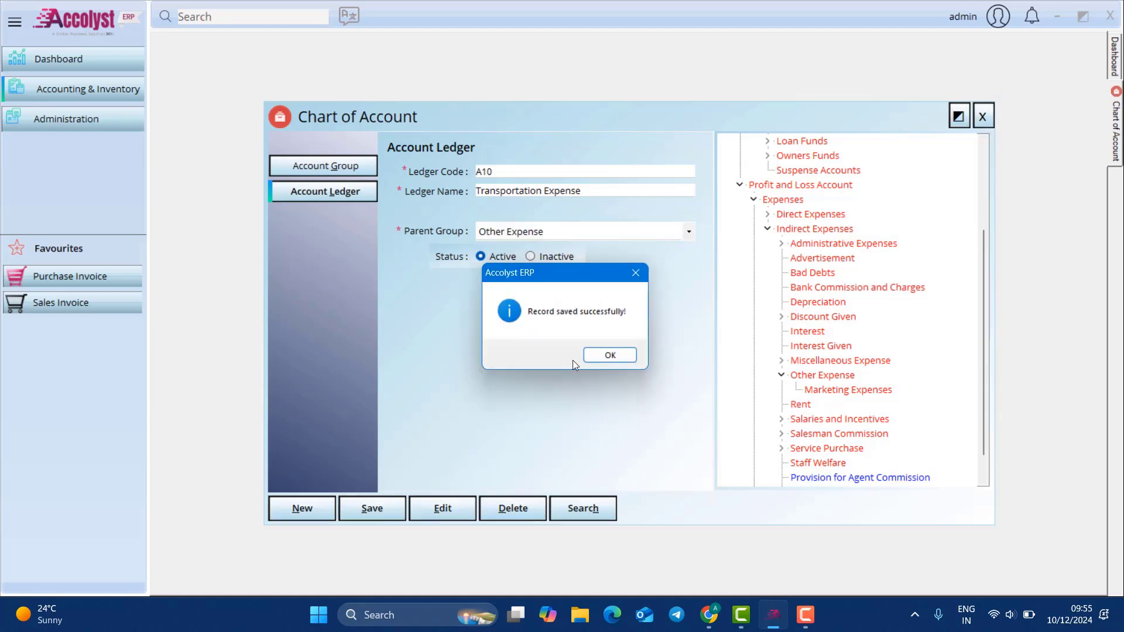
pyautogui.click(597, 360)
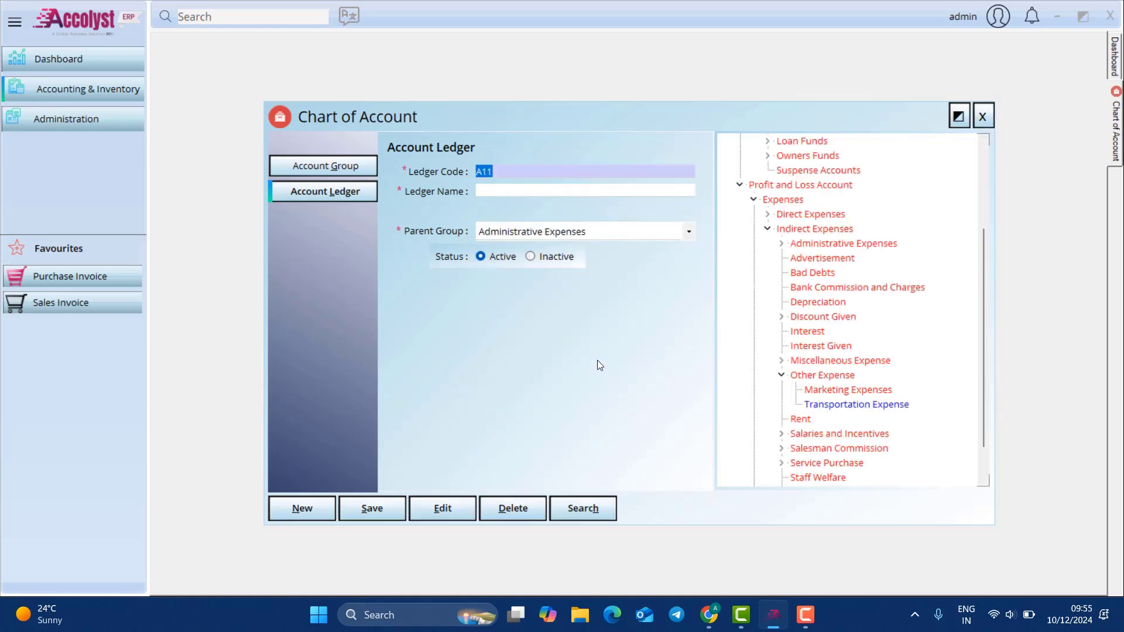
pyautogui.scroll(3, 878, 337)
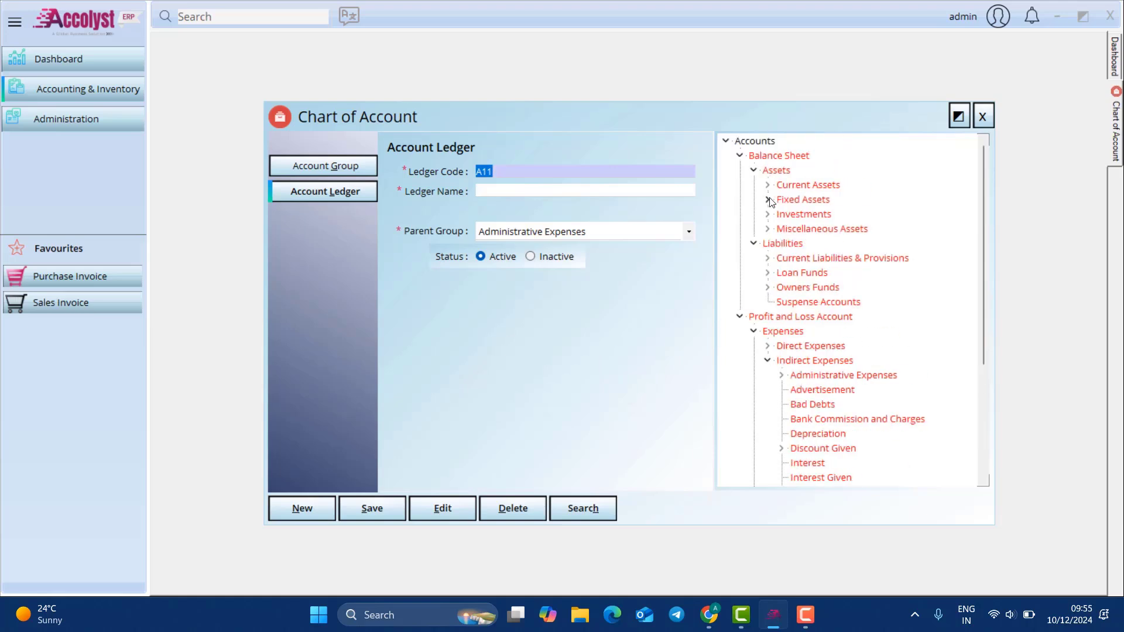
# Step: Try an account group named 'xxx', then close the Chart of Account without saving it
pyautogui.click(364, 171)
pyautogui.click(527, 193)
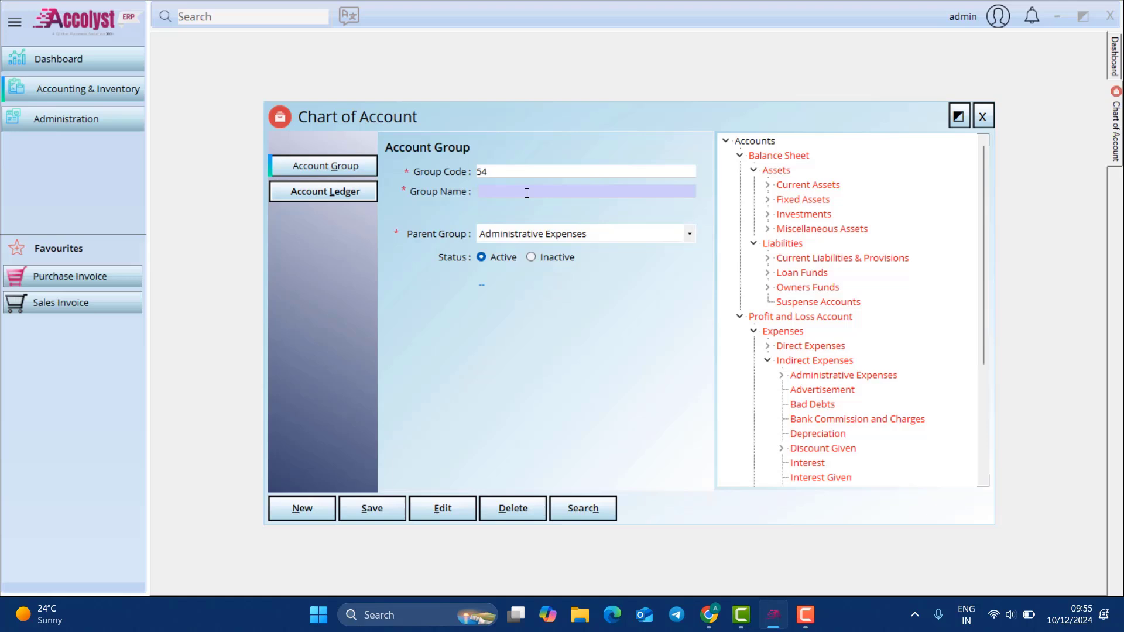
pyautogui.write('xxx')
pyautogui.doubleClick(672, 239)
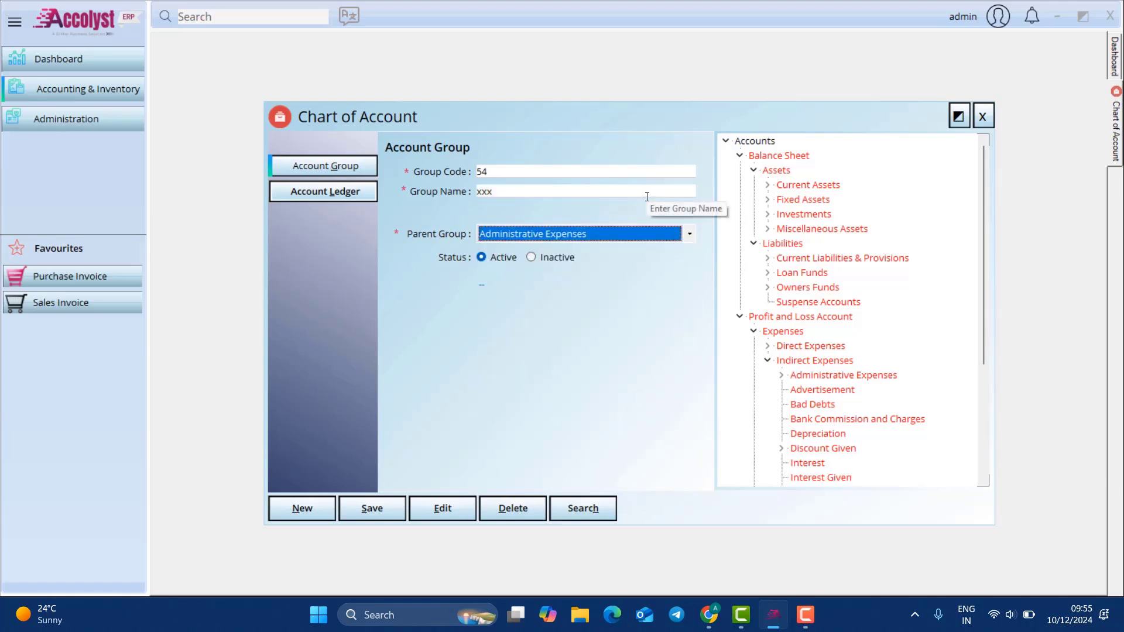
pyautogui.press('F9')
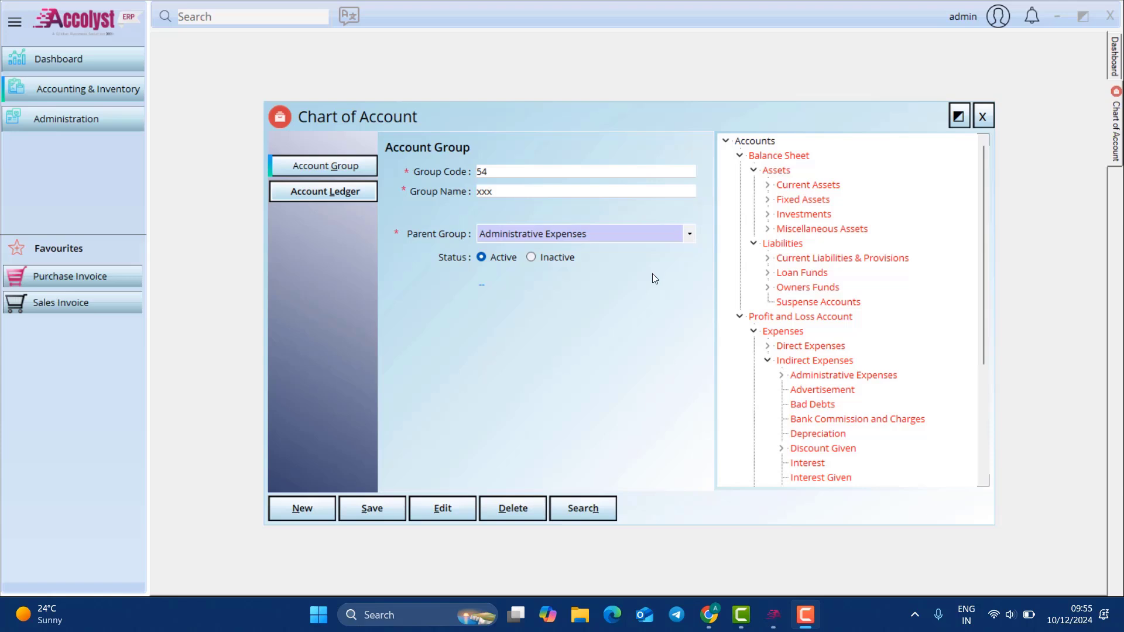
pyautogui.click(982, 117)
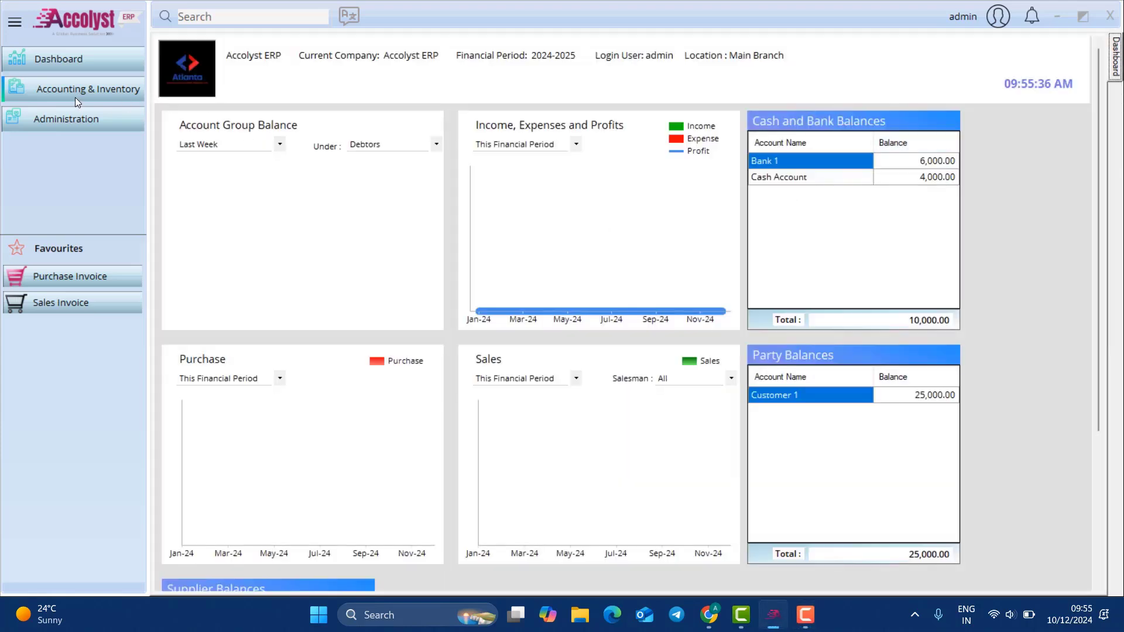
# Step: Create and save the product group Group 1
pyautogui.click(75, 101)
pyautogui.moveTo(208, 114)
pyautogui.click(360, 180)
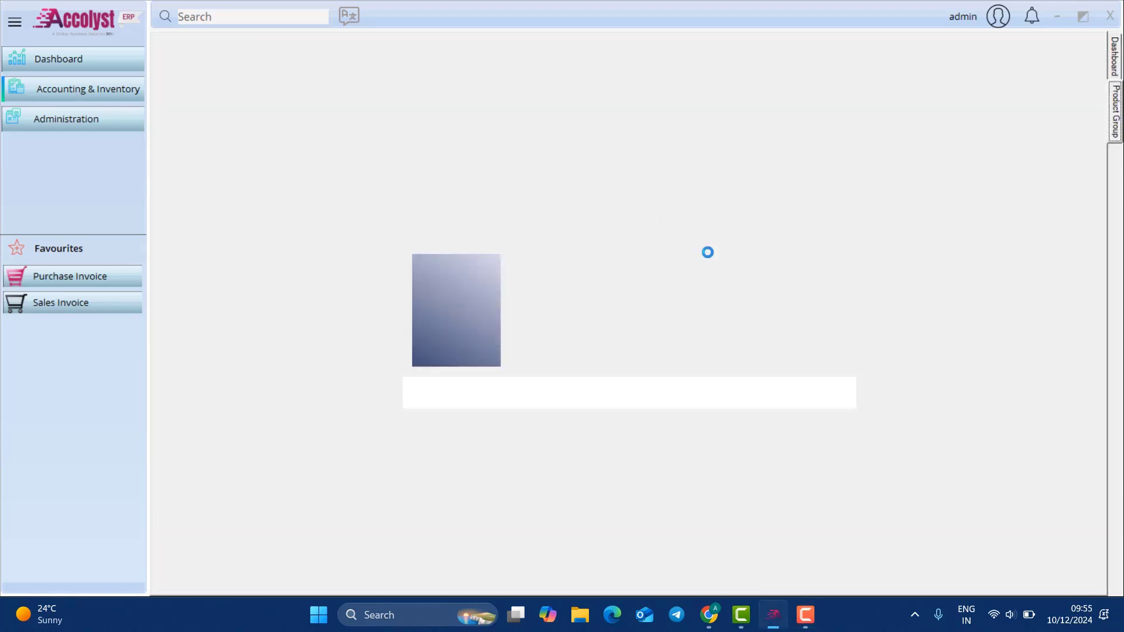
pyautogui.click(654, 301)
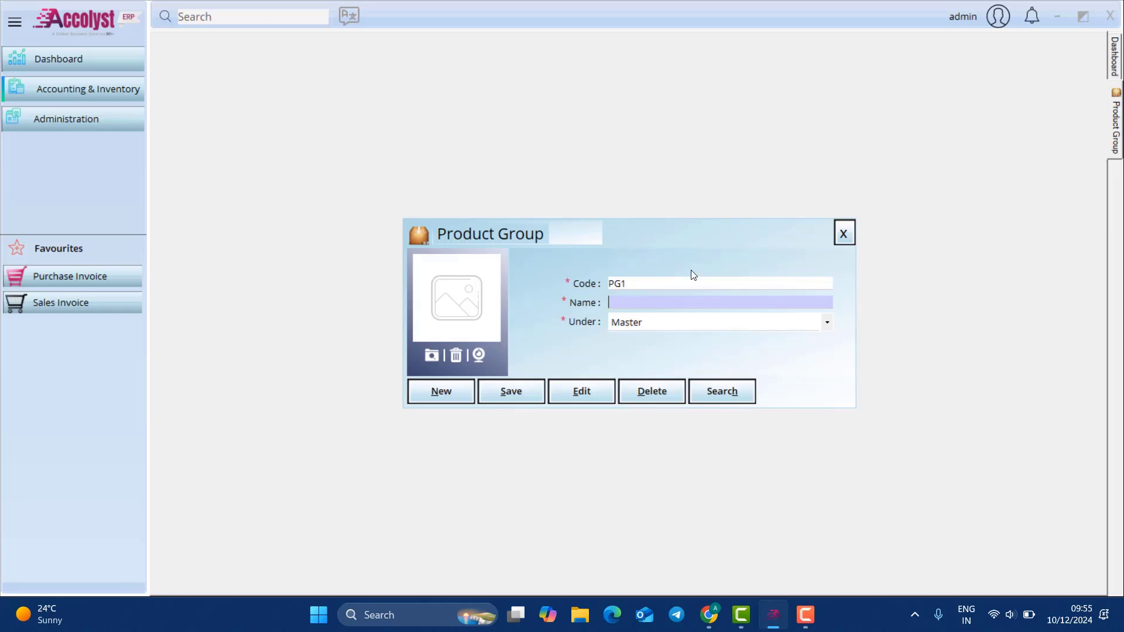
pyautogui.write('Gro')
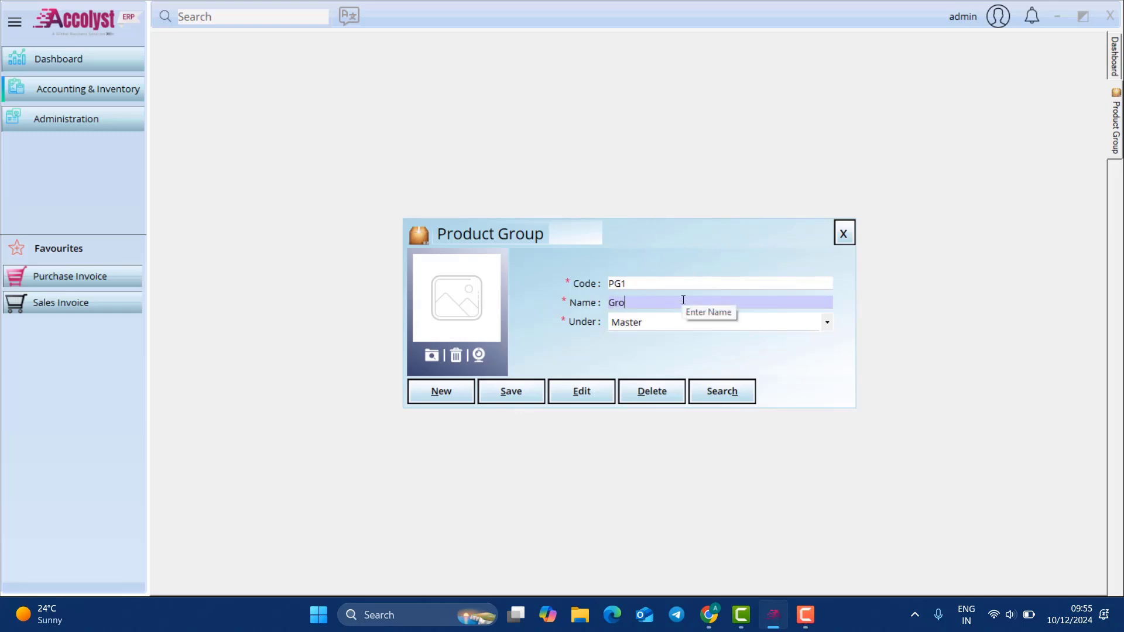
pyautogui.write('up 1')
pyautogui.click(515, 395)
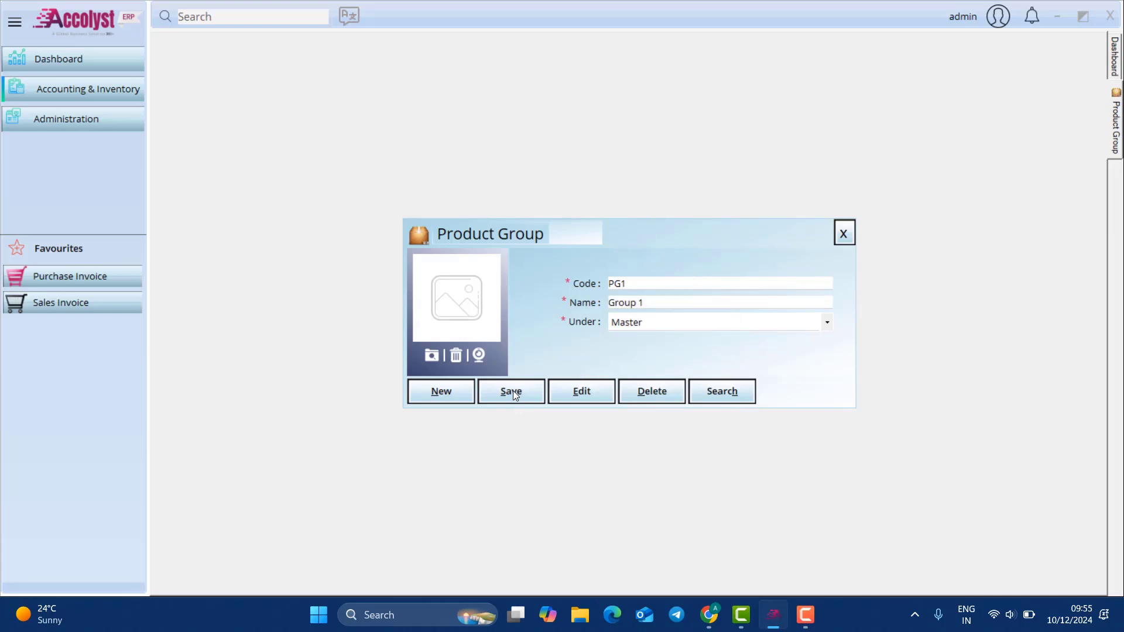
pyautogui.click(610, 353)
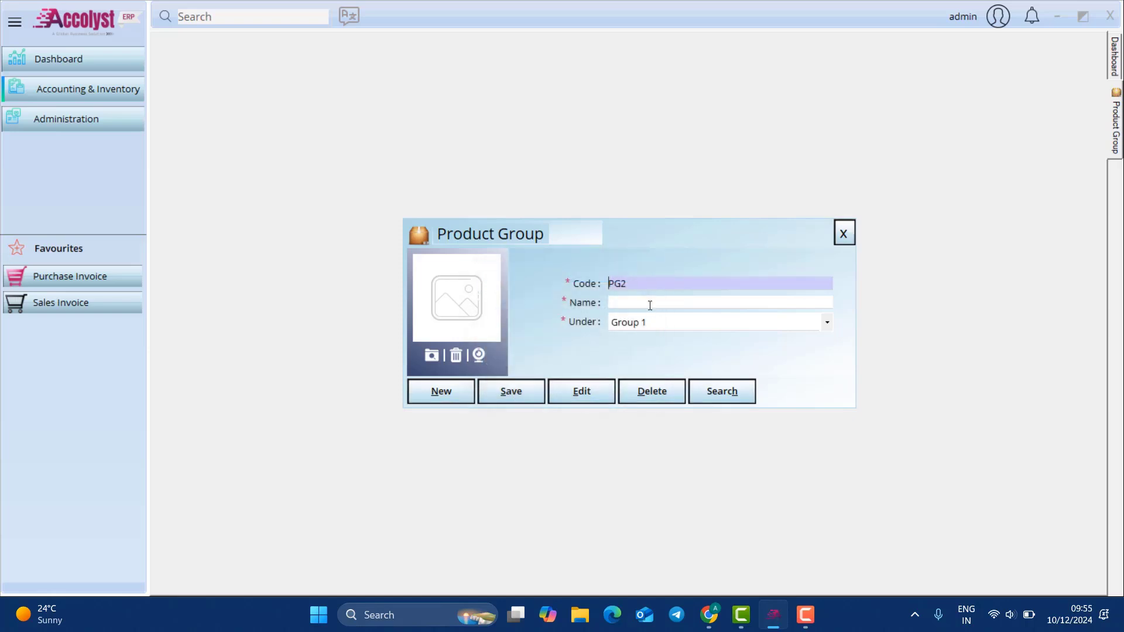
# Step: Save Sub Group 1 with Group 1 as its parent and close the Product Group window
pyautogui.click(649, 304)
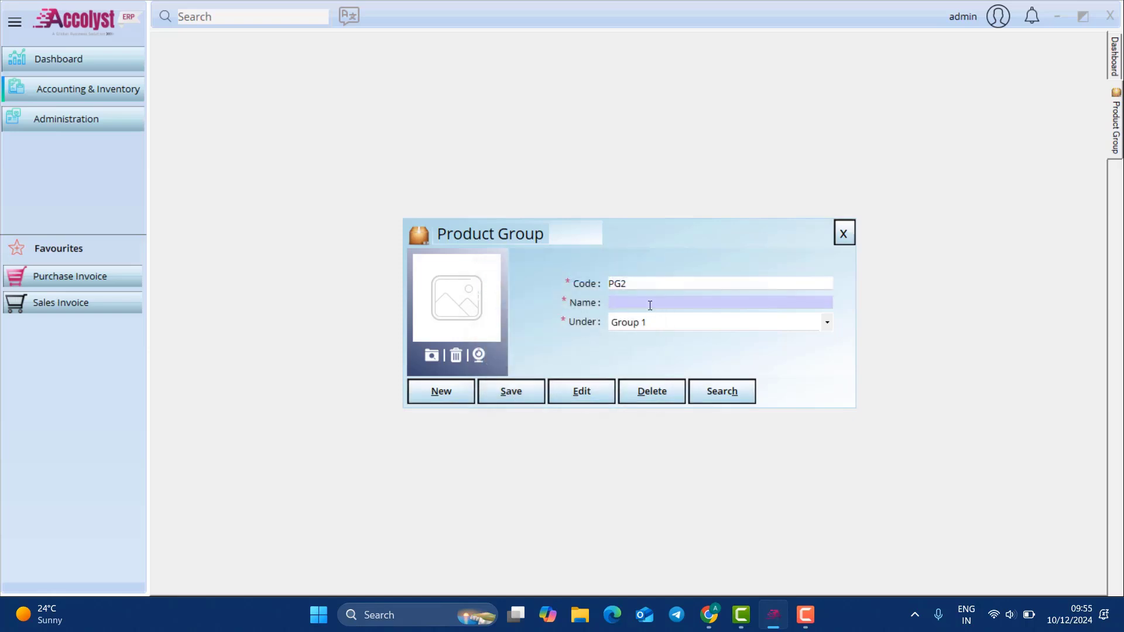
pyautogui.write('Sub Group 1')
pyautogui.click(662, 328)
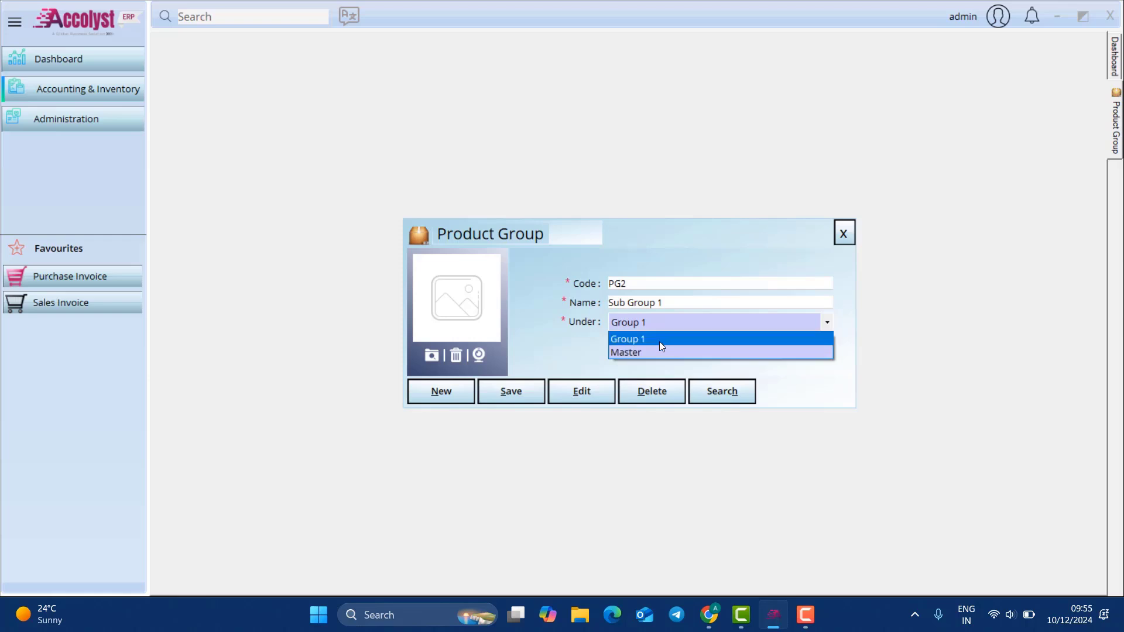
pyautogui.click(659, 342)
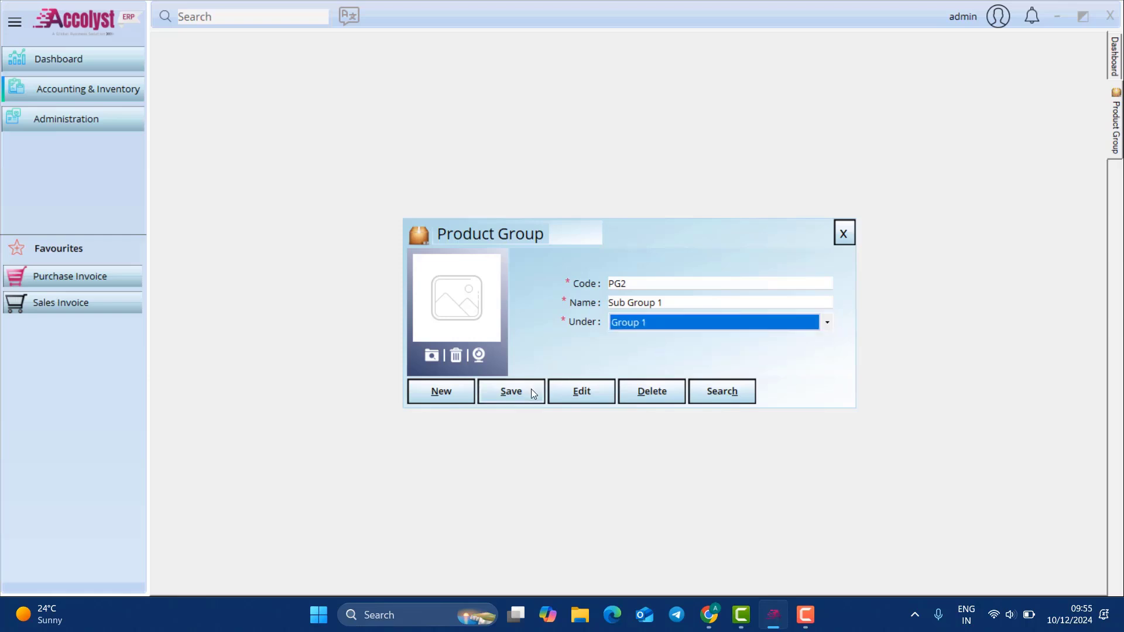
pyautogui.click(529, 391)
pyautogui.click(622, 353)
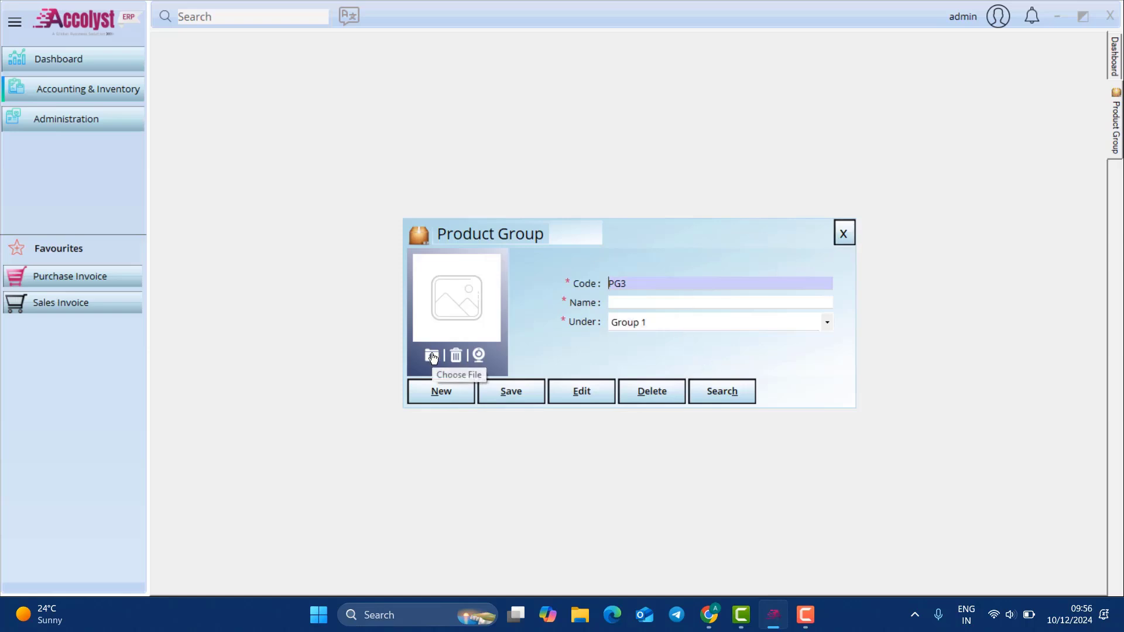
pyautogui.click(843, 233)
pyautogui.click(73, 86)
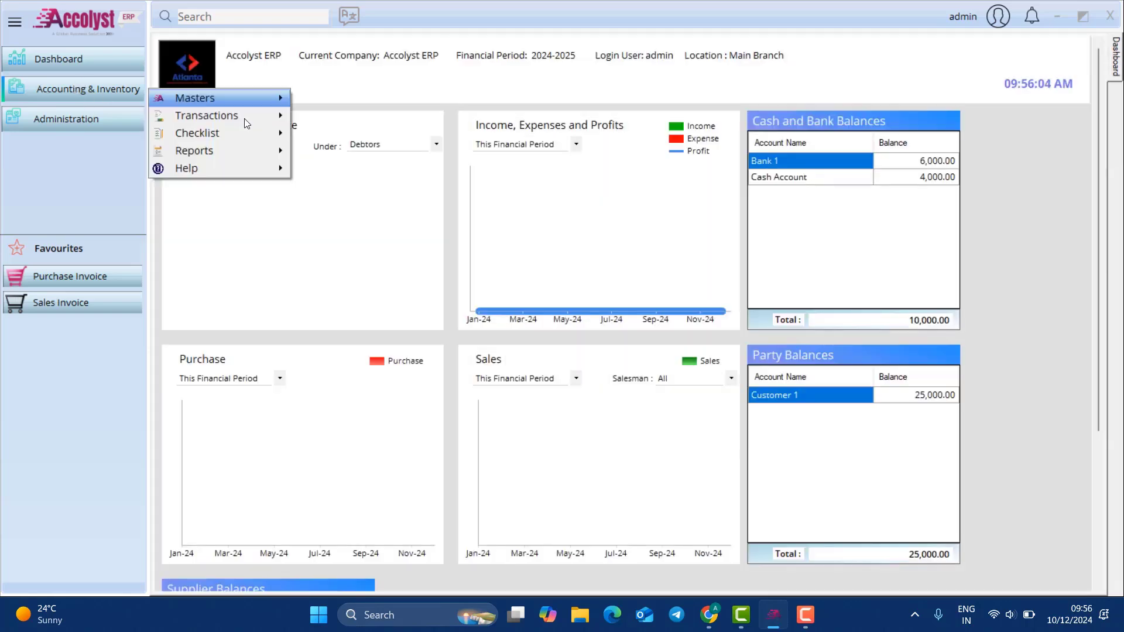
pyautogui.moveTo(254, 99)
pyautogui.click(346, 187)
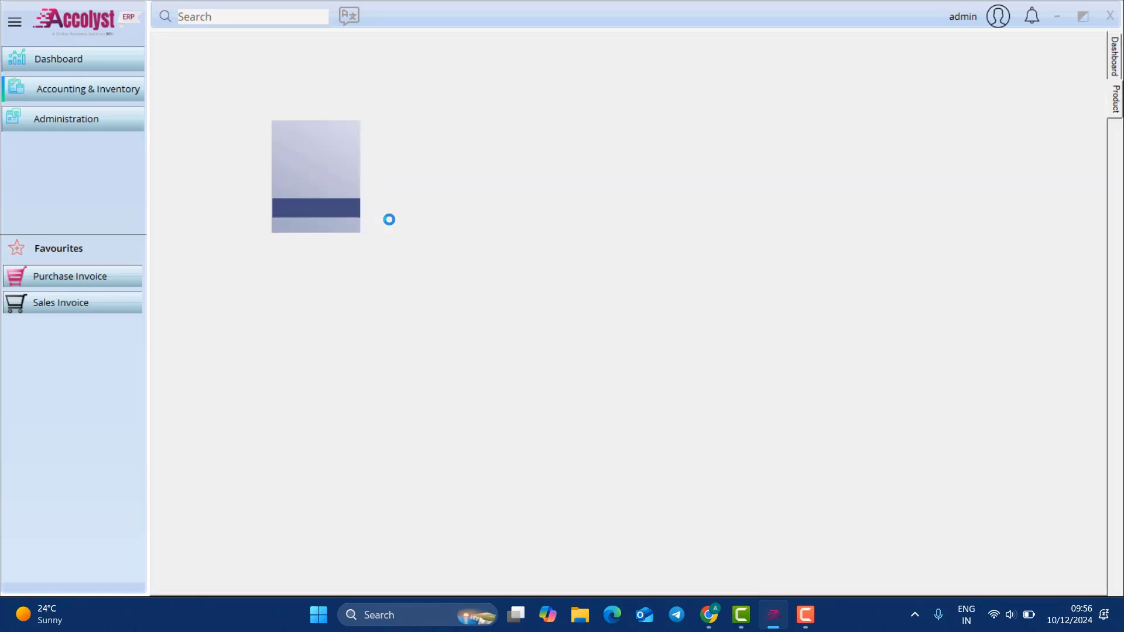
pyautogui.click(478, 12)
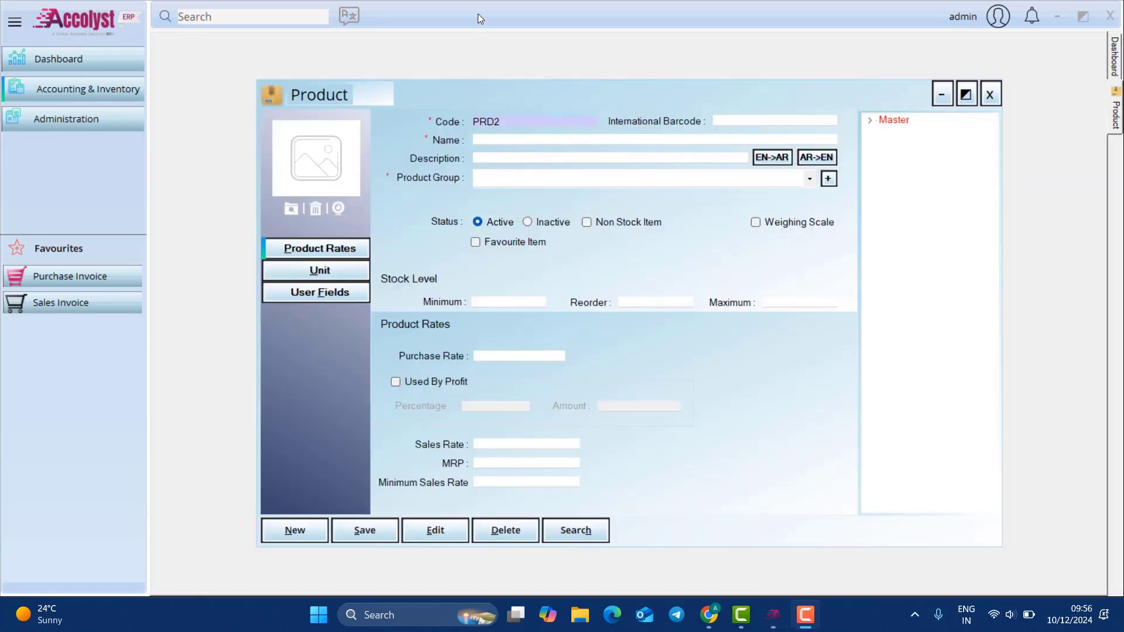
pyautogui.click(307, 114)
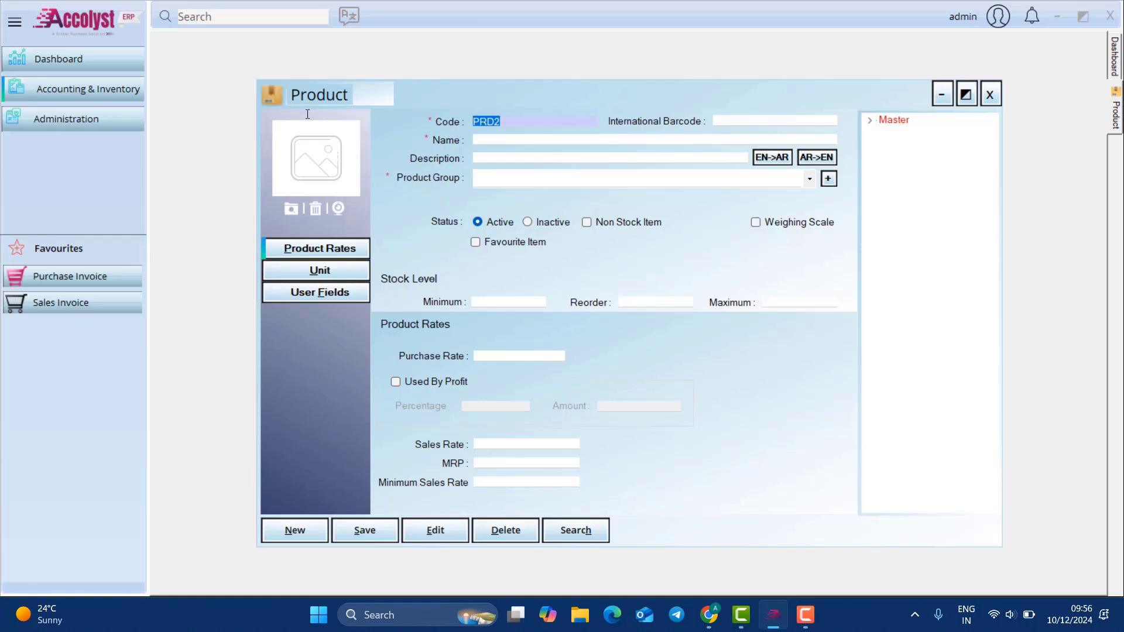
pyautogui.write('123456677')
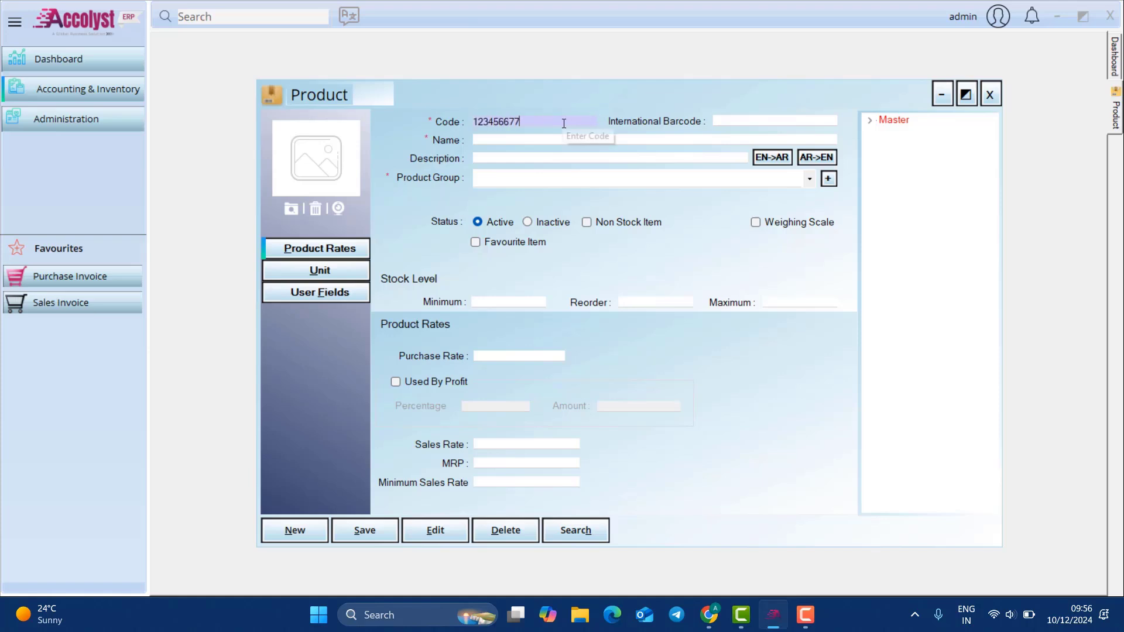
pyautogui.click(748, 119)
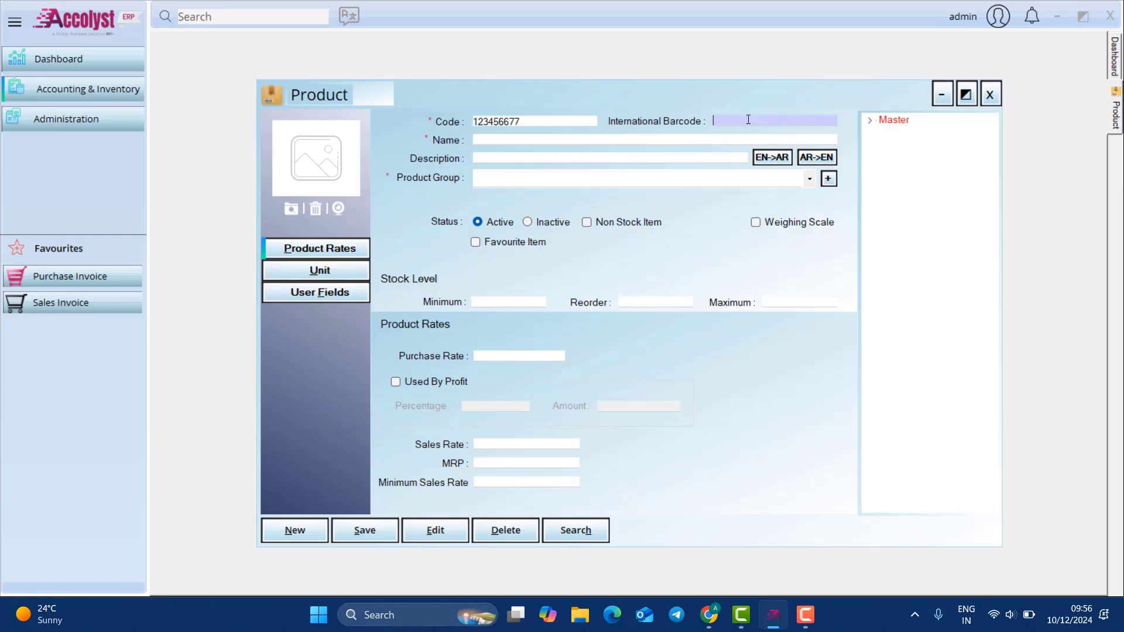
pyautogui.write('134567788899')
# Step: Name it Product 1, fill an Arabic-translated description, and assign product group Sub Group 1
pyautogui.click(514, 141)
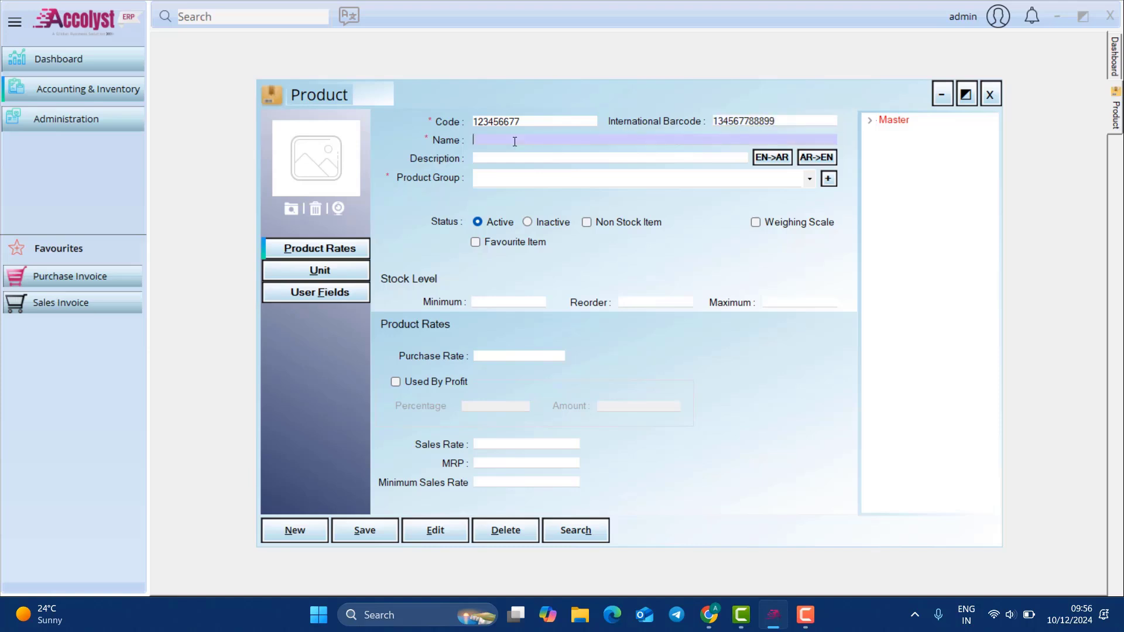
pyautogui.write('Product 1')
pyautogui.click(521, 161)
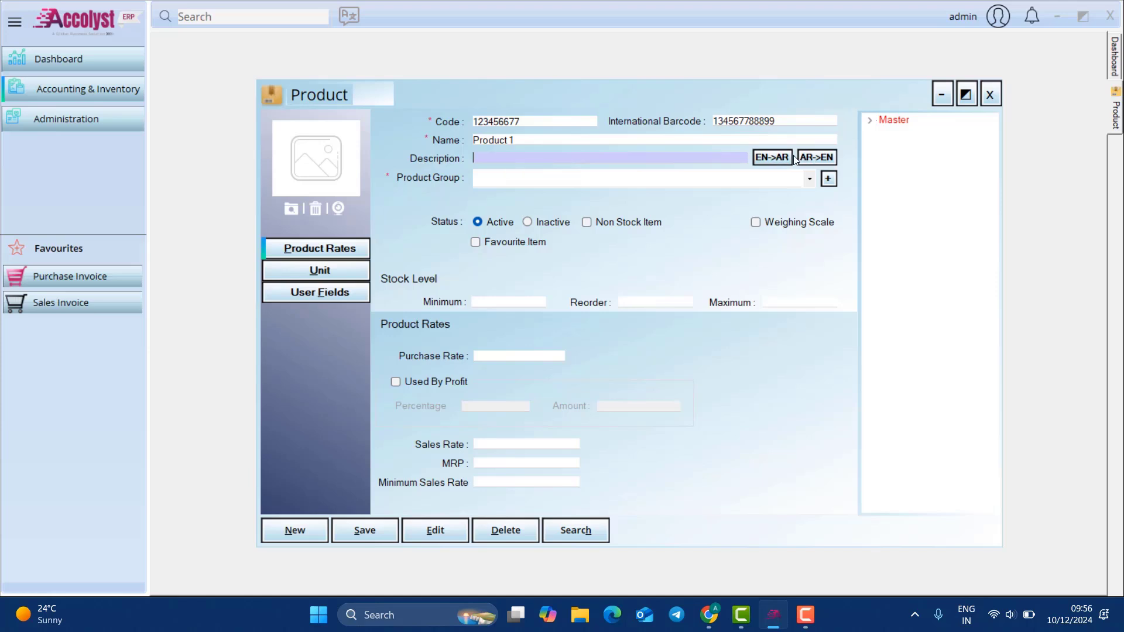
pyautogui.click(772, 158)
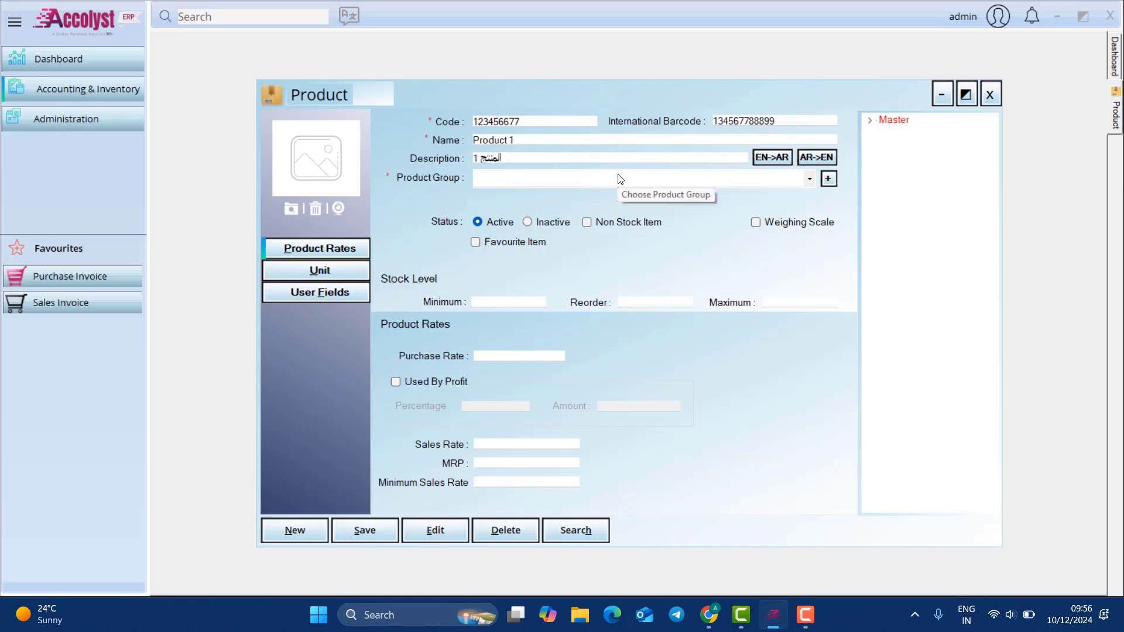
pyautogui.click(810, 179)
pyautogui.click(629, 221)
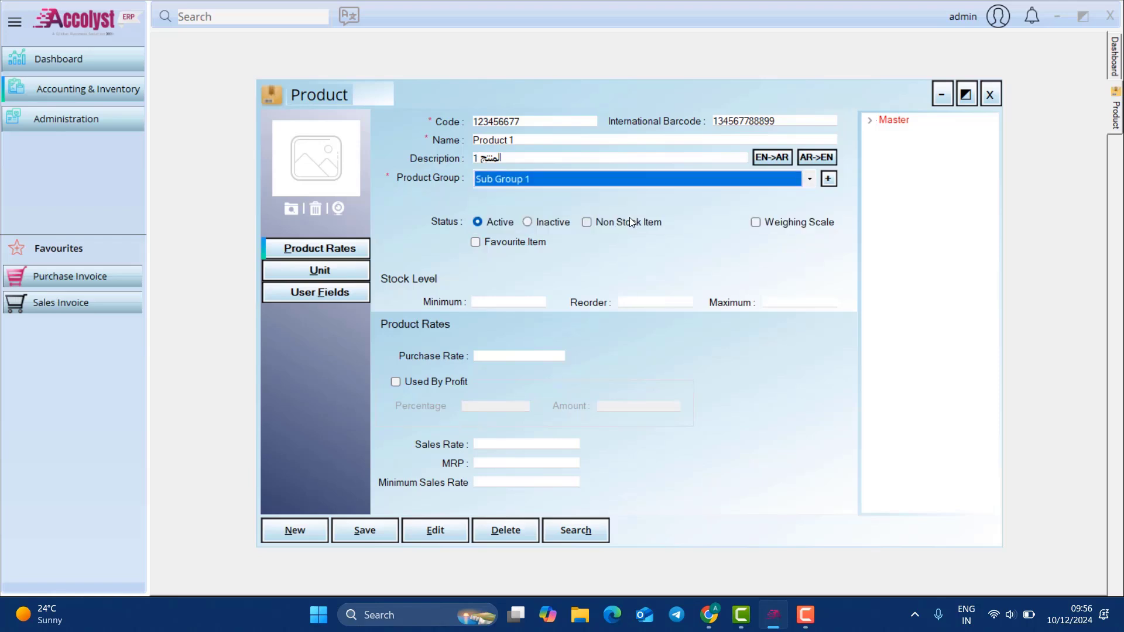
pyautogui.click(869, 120)
pyautogui.click(884, 134)
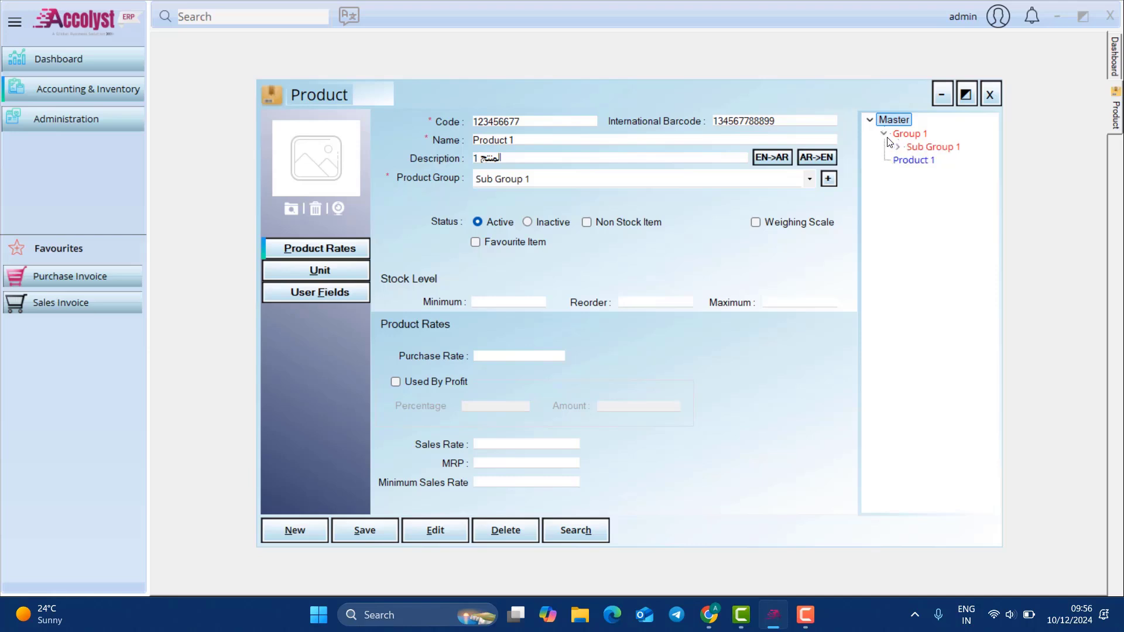
# Step: Rename the product to Product 2 and enter purchase rate 10 and sales rate 20
pyautogui.click(536, 140)
pyautogui.press('BackSpace')
pyautogui.write('2')
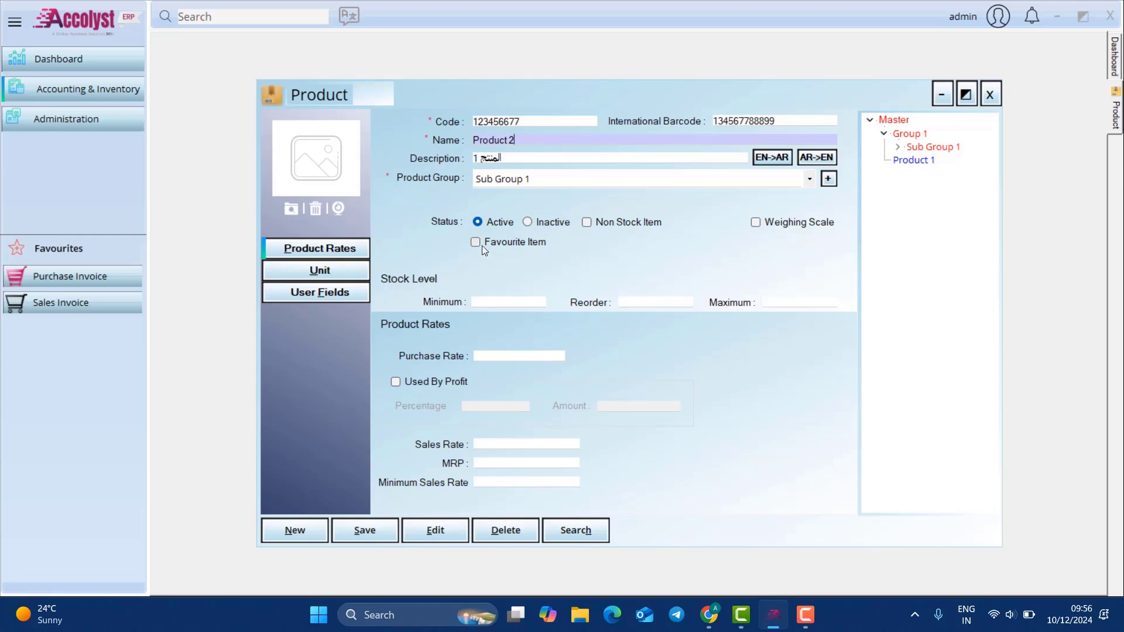
pyautogui.click(527, 301)
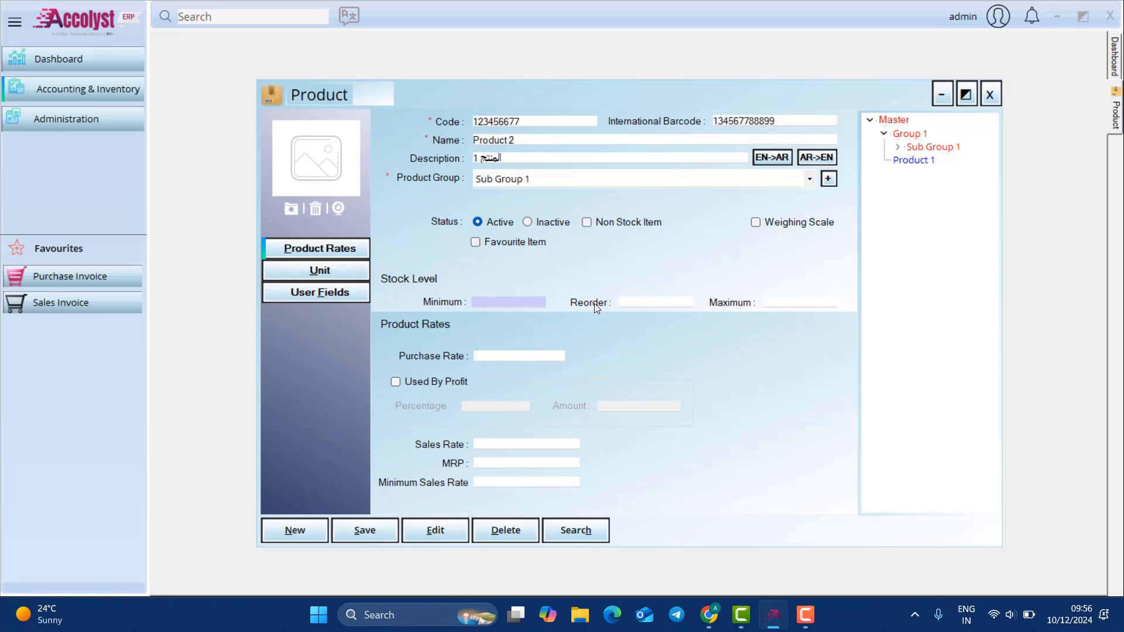
pyautogui.click(537, 359)
pyautogui.write('1')
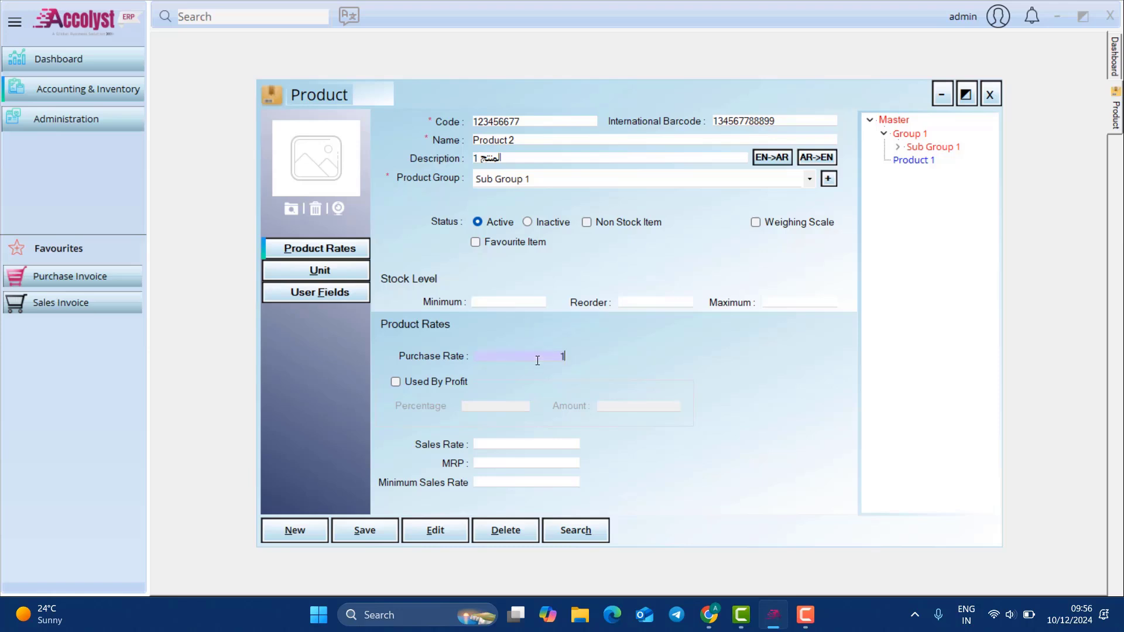
pyautogui.write('0')
pyautogui.click(540, 444)
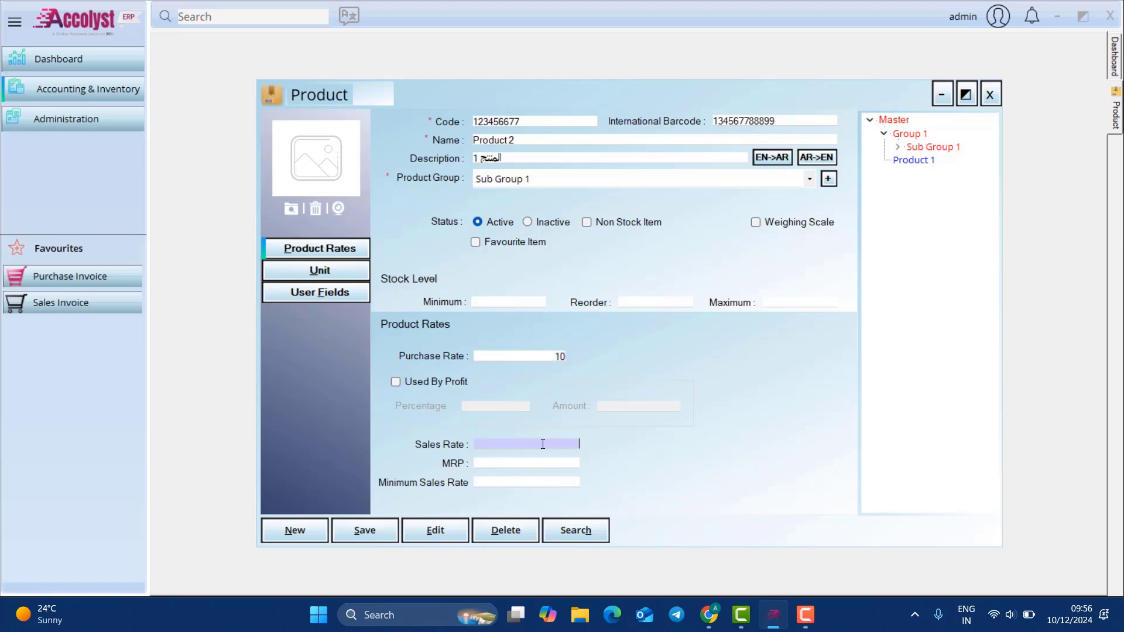
pyautogui.write('20')
# Step: Price by a 30% profit margin (sales rate 13.00) and set minimum sales rate 12
pyautogui.click(395, 381)
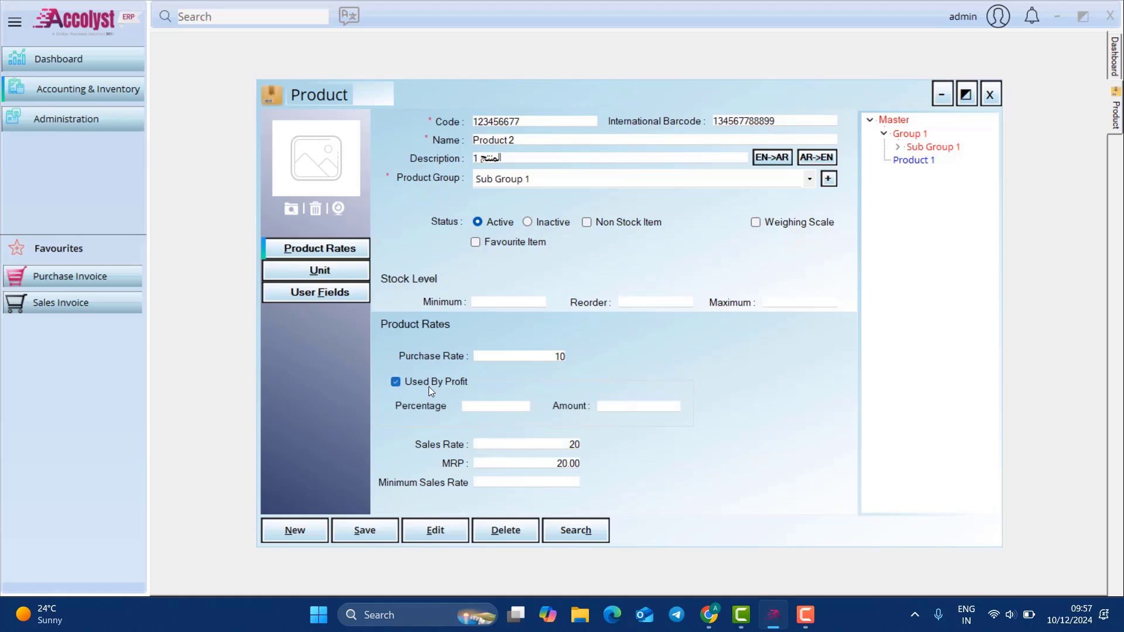
pyautogui.click(488, 403)
pyautogui.write('30')
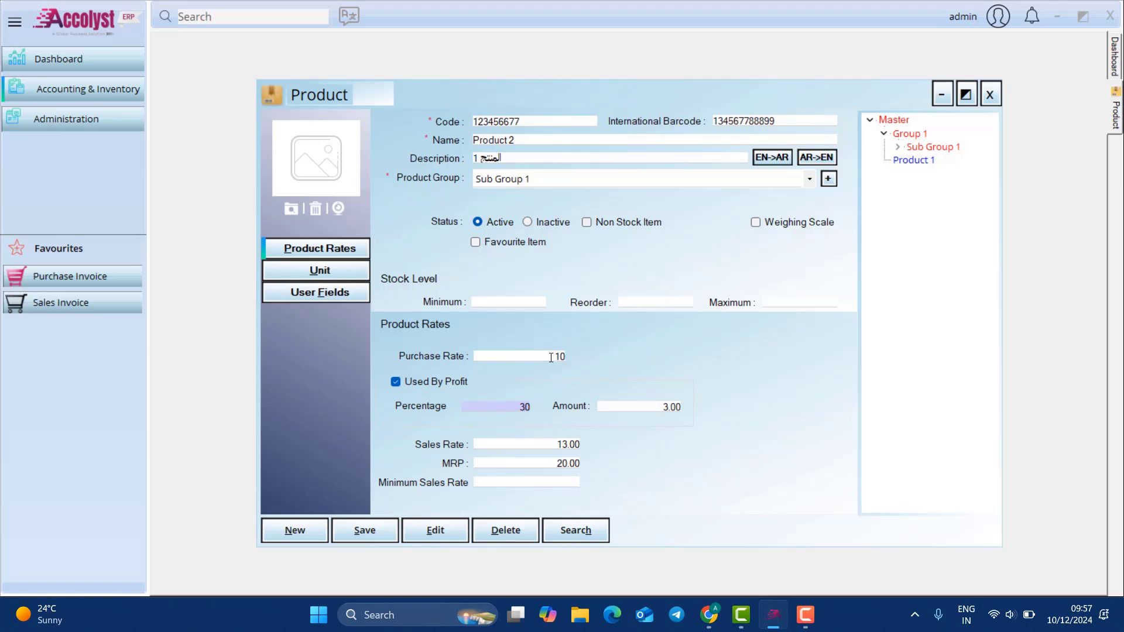
pyautogui.moveTo(556, 442); pyautogui.dragTo(631, 441)
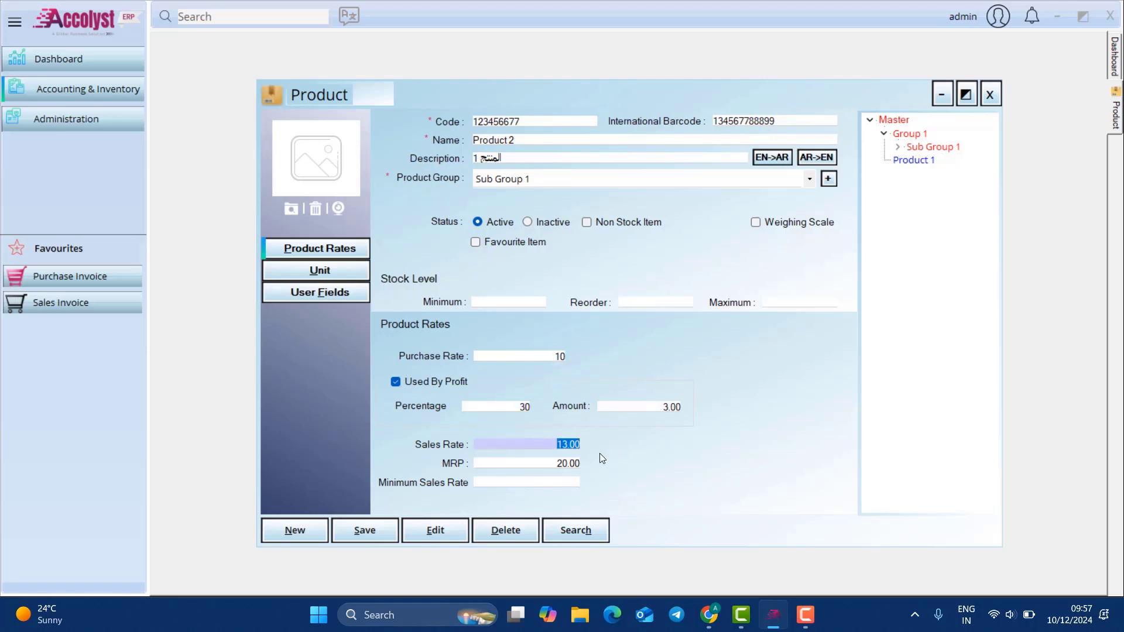
pyautogui.press('Tab')
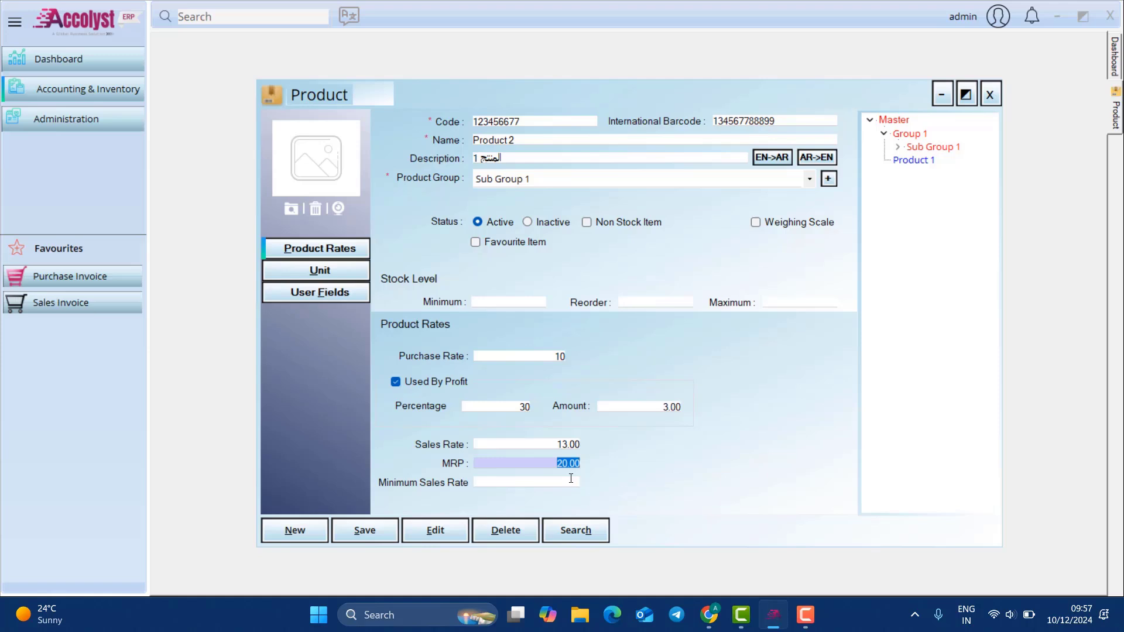
pyautogui.click(568, 479)
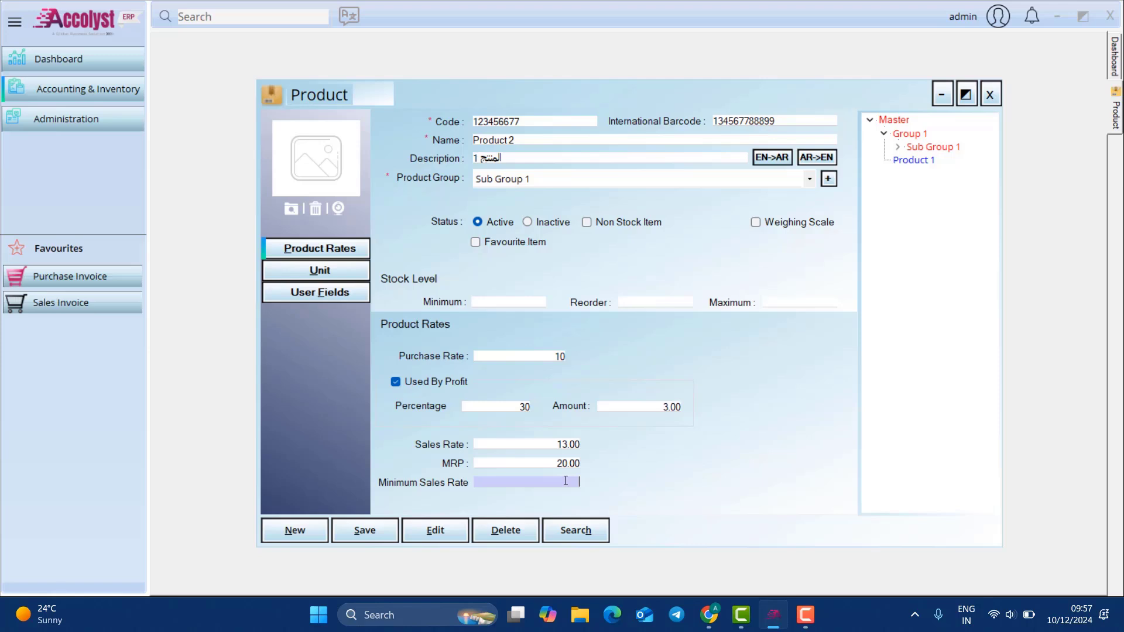
pyautogui.write('12')
# Step: Set base unit pcs and add a Box unit with C.F 20 and barcode 34664333
pyautogui.click(355, 279)
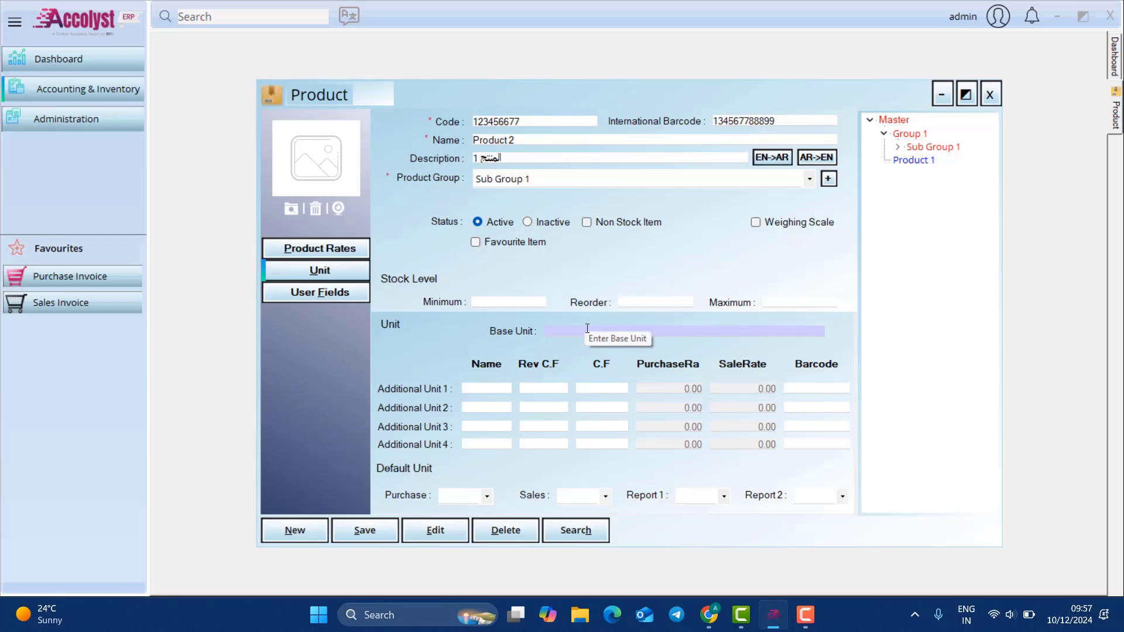
pyautogui.write('pcs')
pyautogui.click(338, 246)
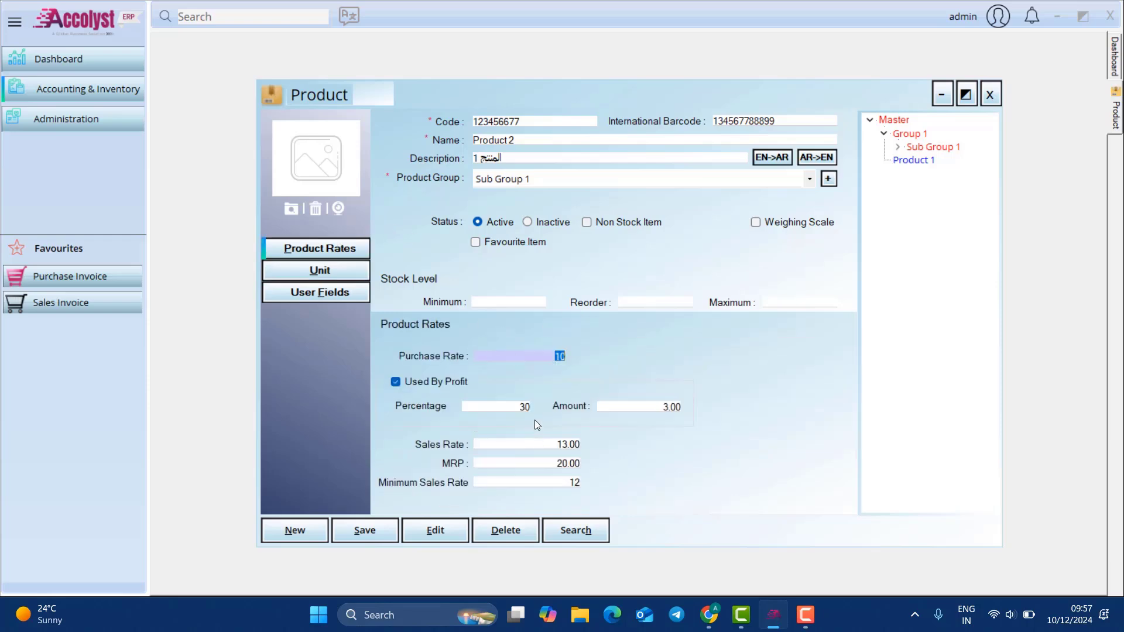
pyautogui.click(328, 268)
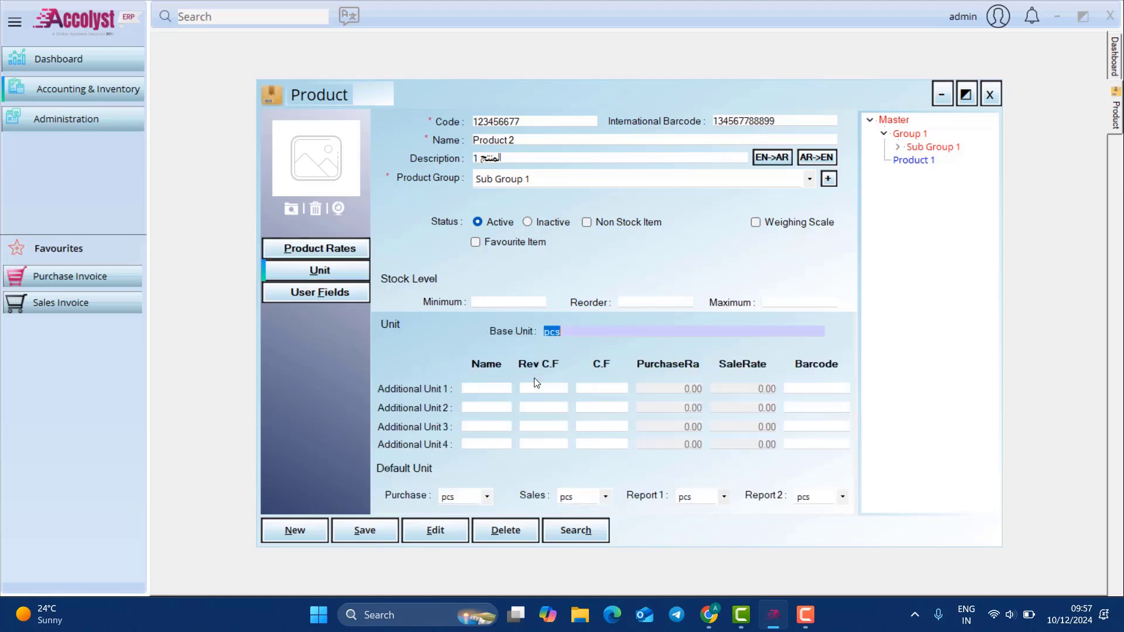
pyautogui.click(504, 388)
pyautogui.write('B')
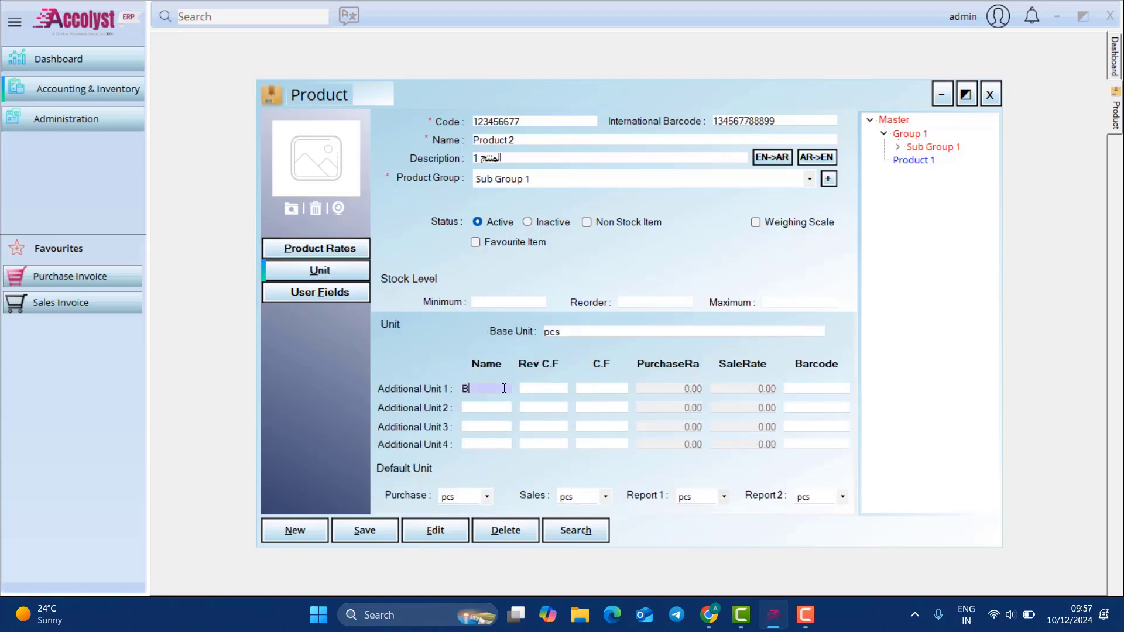
pyautogui.write('ox')
pyautogui.click(610, 386)
pyautogui.write('20')
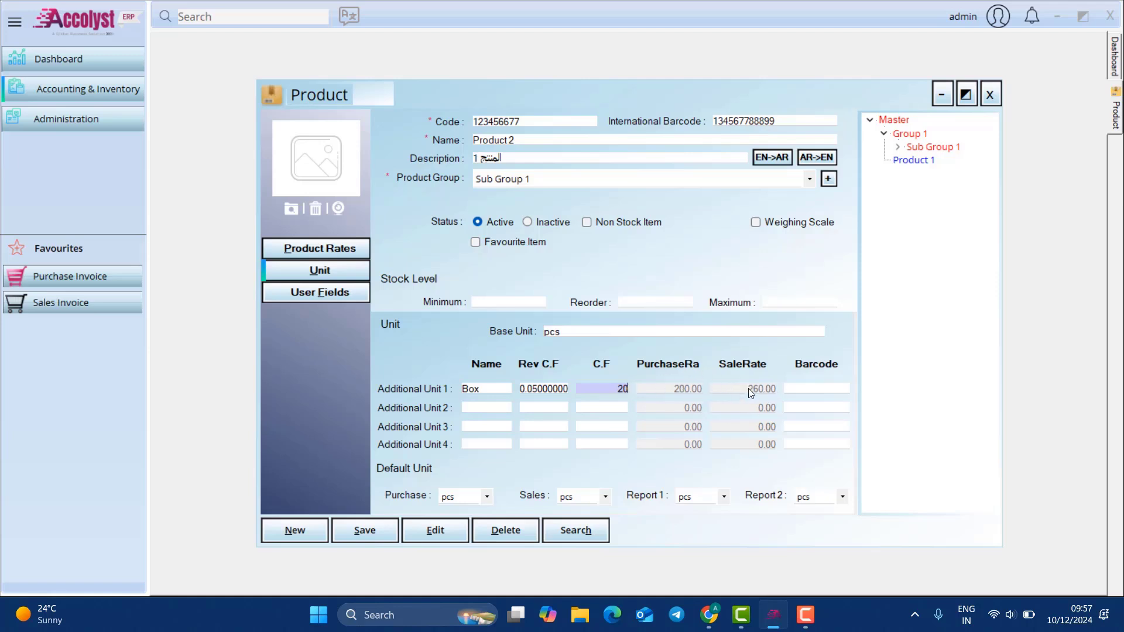
pyautogui.click(811, 389)
pyautogui.write('346')
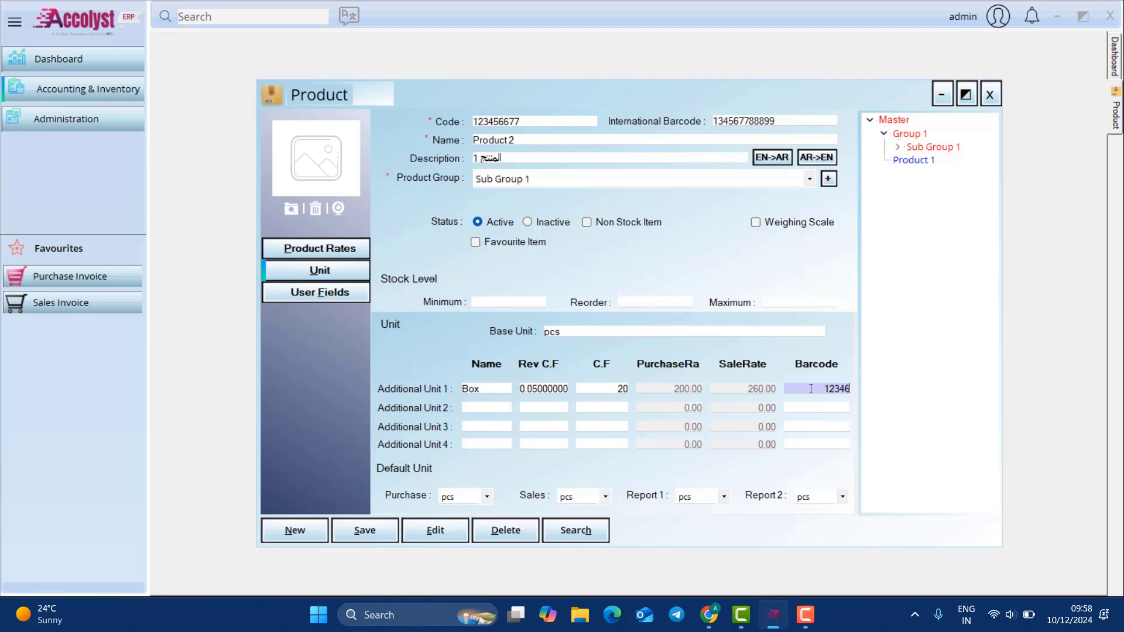
pyautogui.write('64333')
# Step: Make Box the default purchase unit and the default Report 2 unit
pyautogui.click(489, 499)
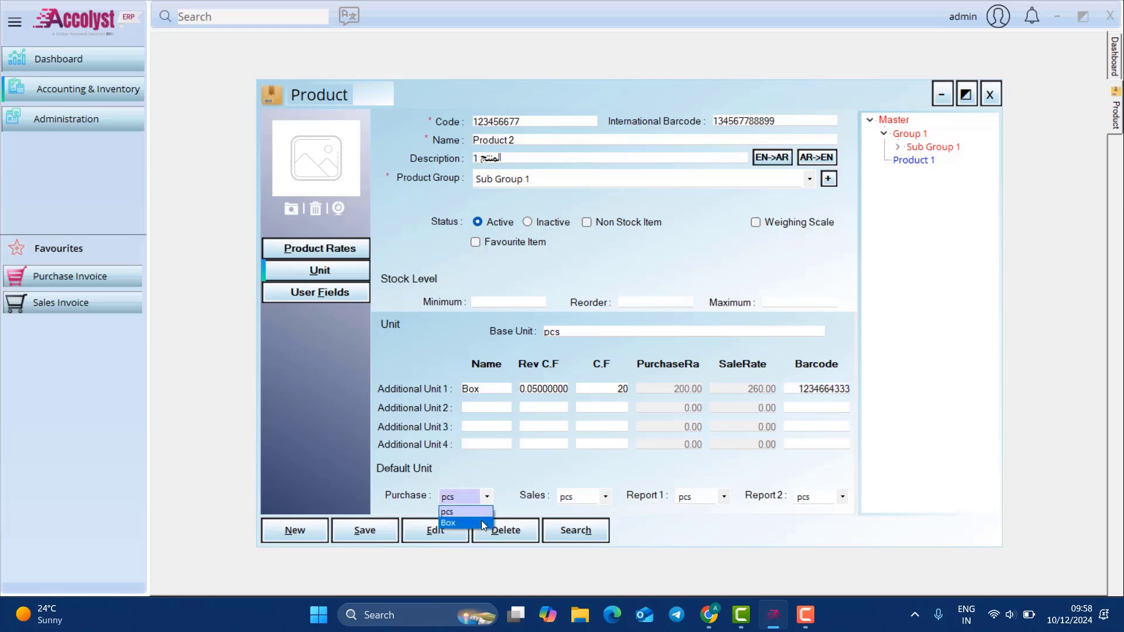
pyautogui.click(485, 523)
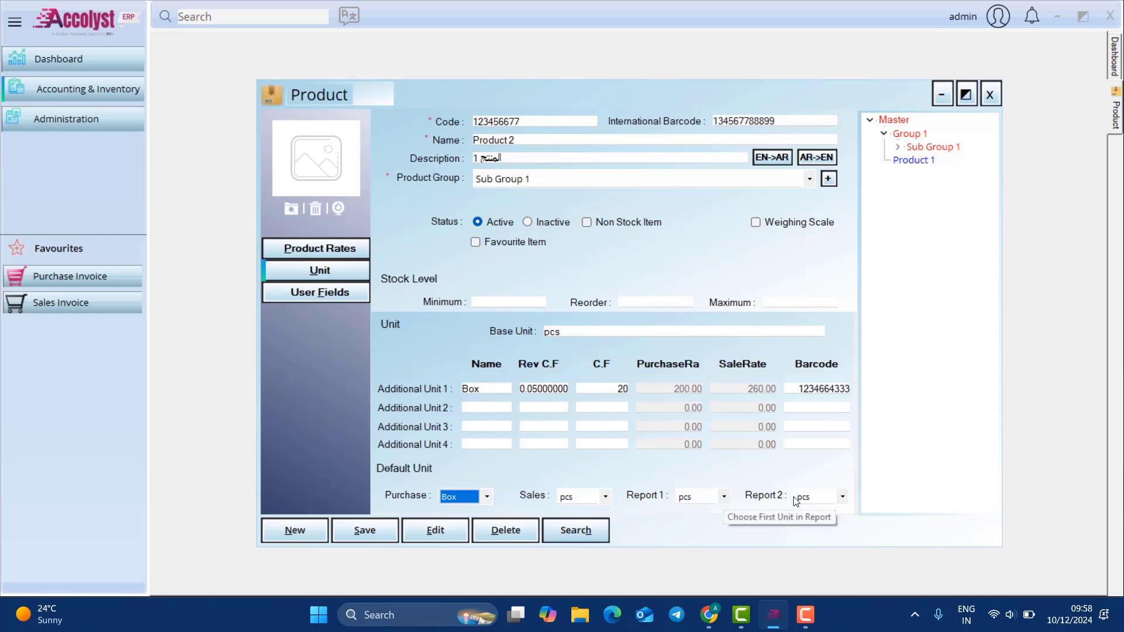
pyautogui.click(833, 497)
pyautogui.click(833, 528)
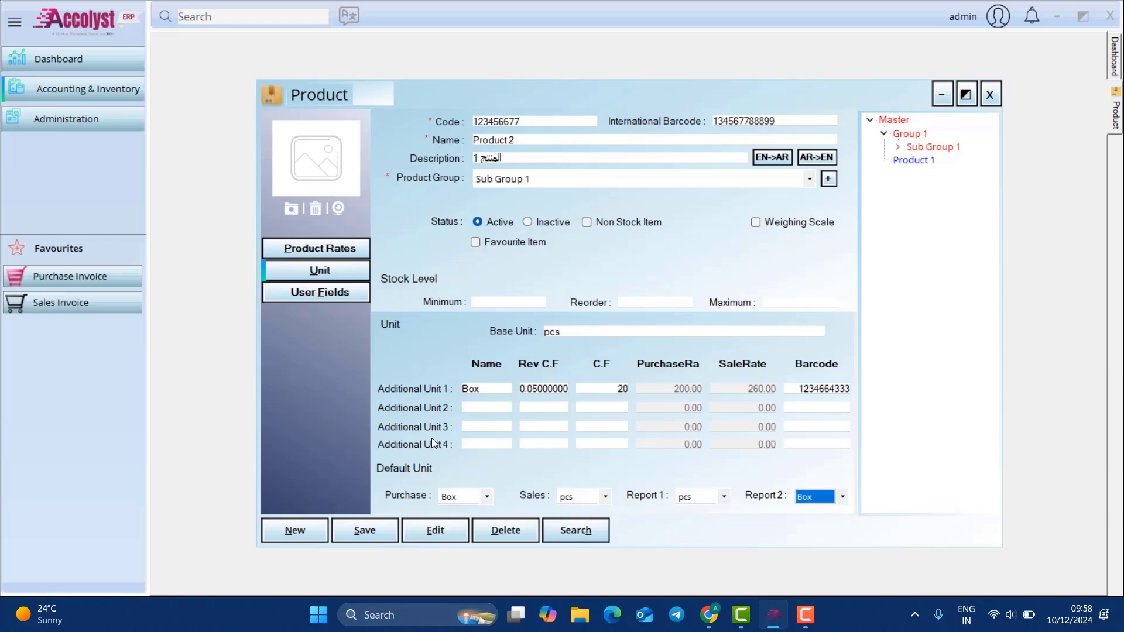
# Step: Clear the stray User Field 1 text, save Product 2, and close the Product form
pyautogui.click(292, 292)
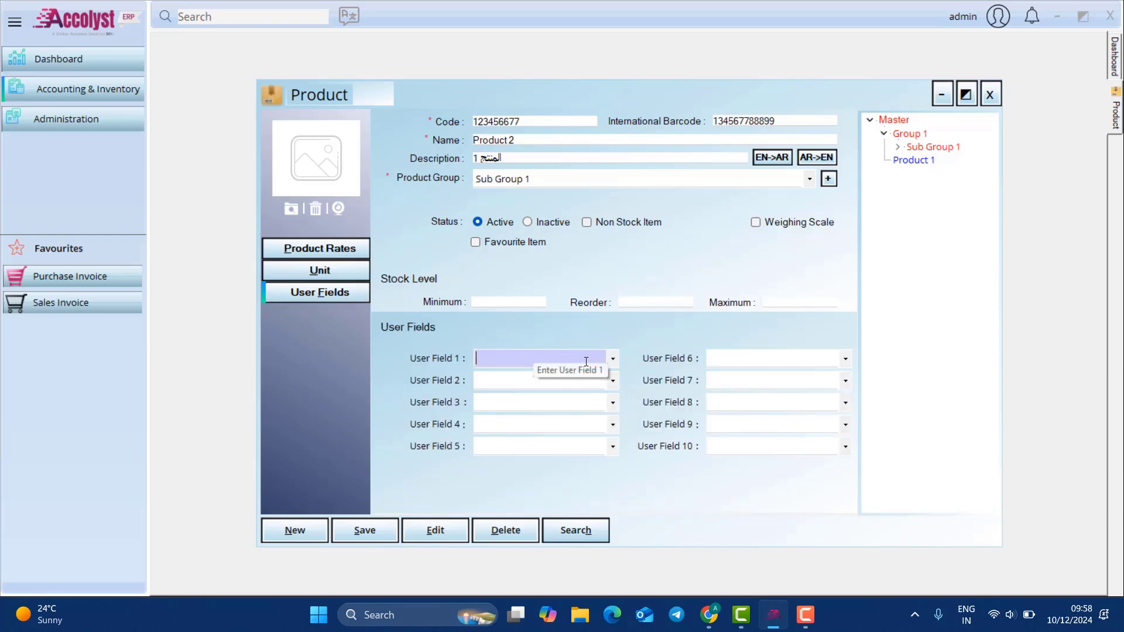
pyautogui.write('xxxxx')
pyautogui.press('BackSpace')
pyautogui.press('BackSpace')
pyautogui.press('BackSpace')
pyautogui.press('BackSpace')
pyautogui.press('BackSpace')
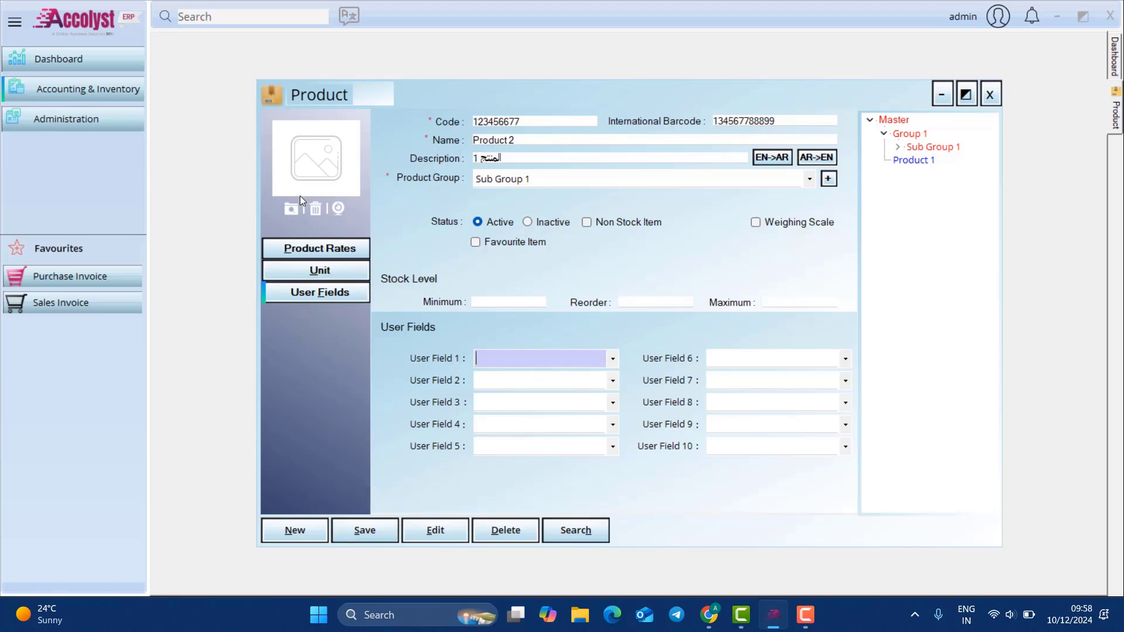
pyautogui.click(383, 534)
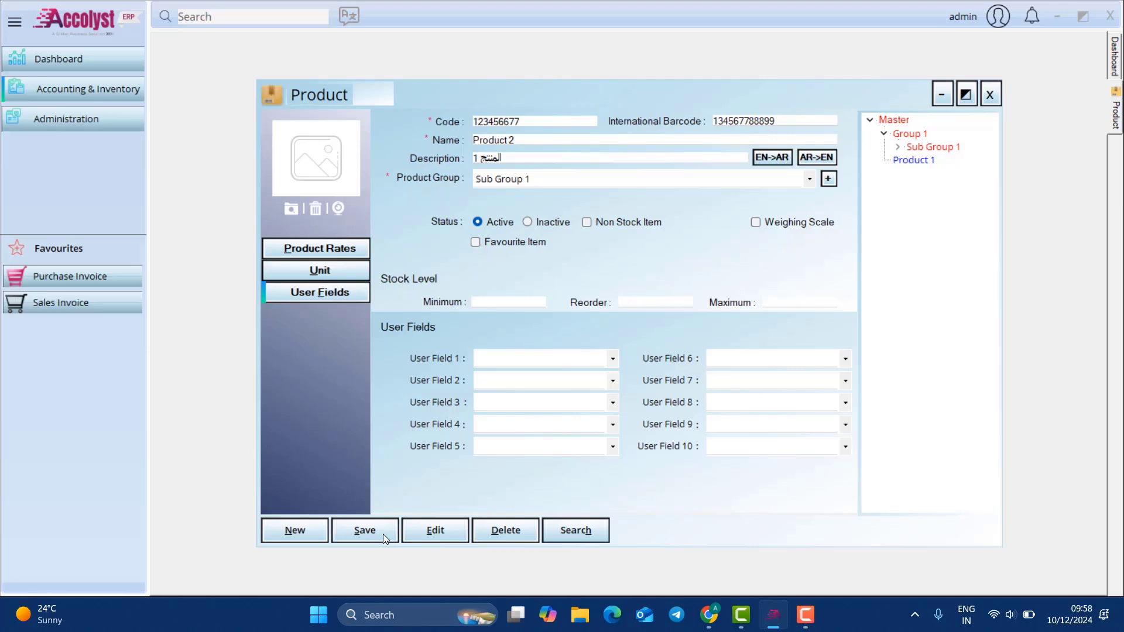
pyautogui.click(620, 353)
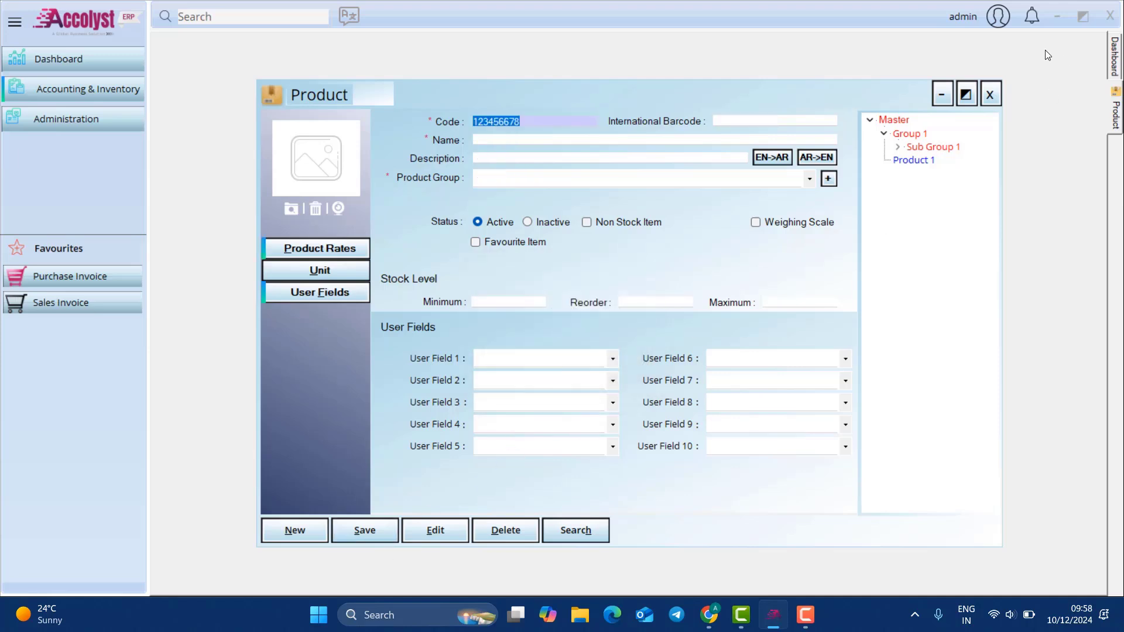
pyautogui.click(989, 94)
pyautogui.click(91, 82)
# Step: Turn on Multi Branch Management in the module settings and save
pyautogui.moveTo(191, 91)
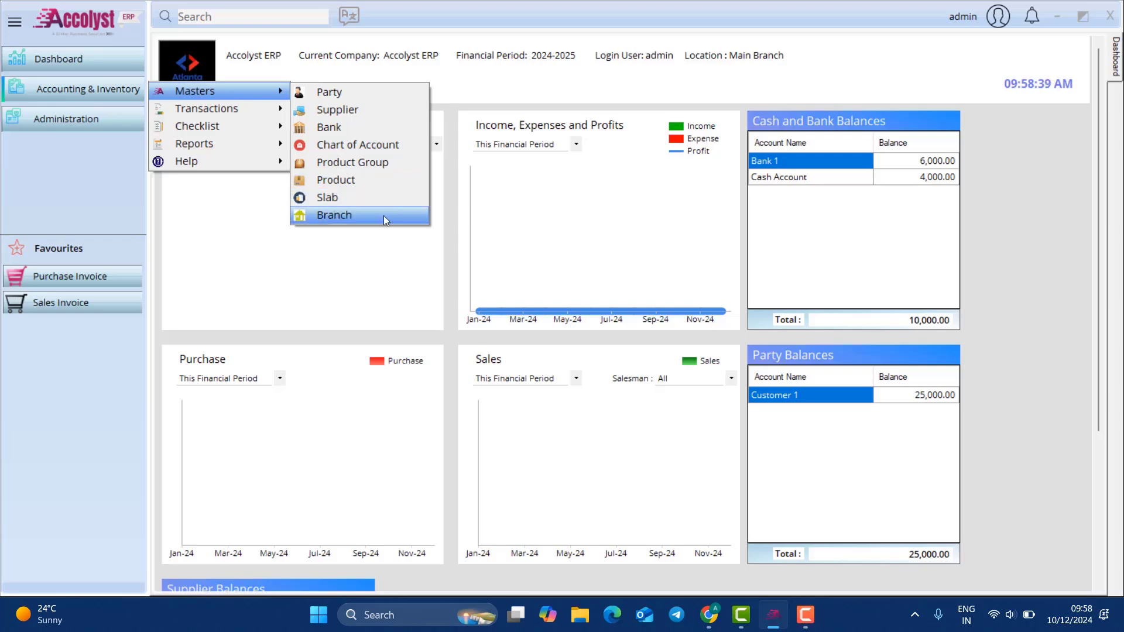
pyautogui.click(53, 122)
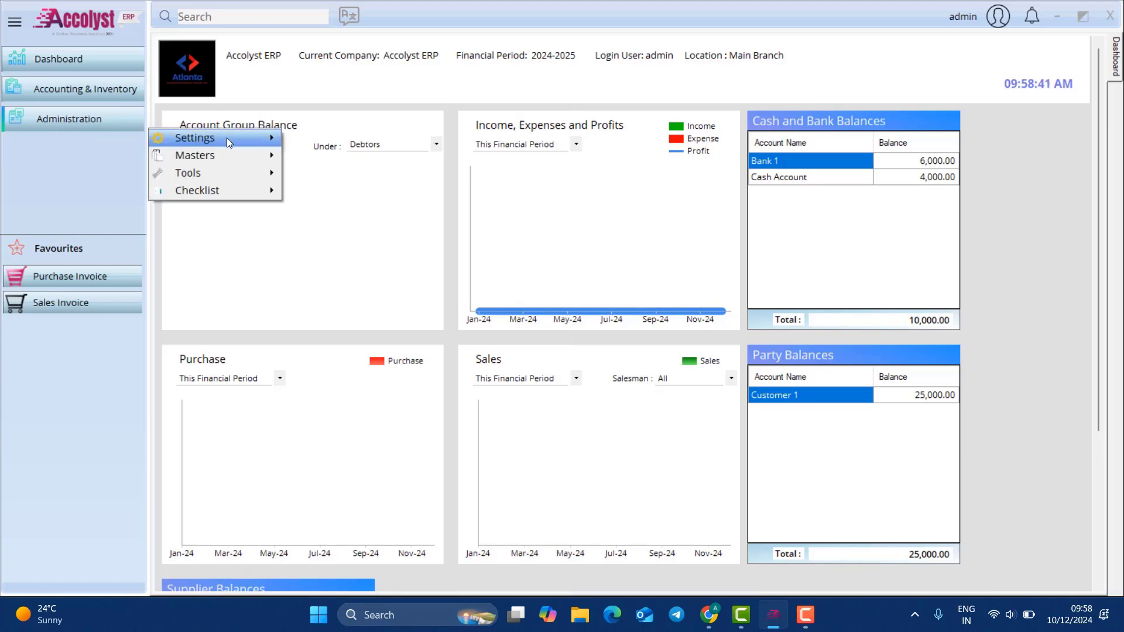
pyautogui.moveTo(227, 138)
pyautogui.click(304, 141)
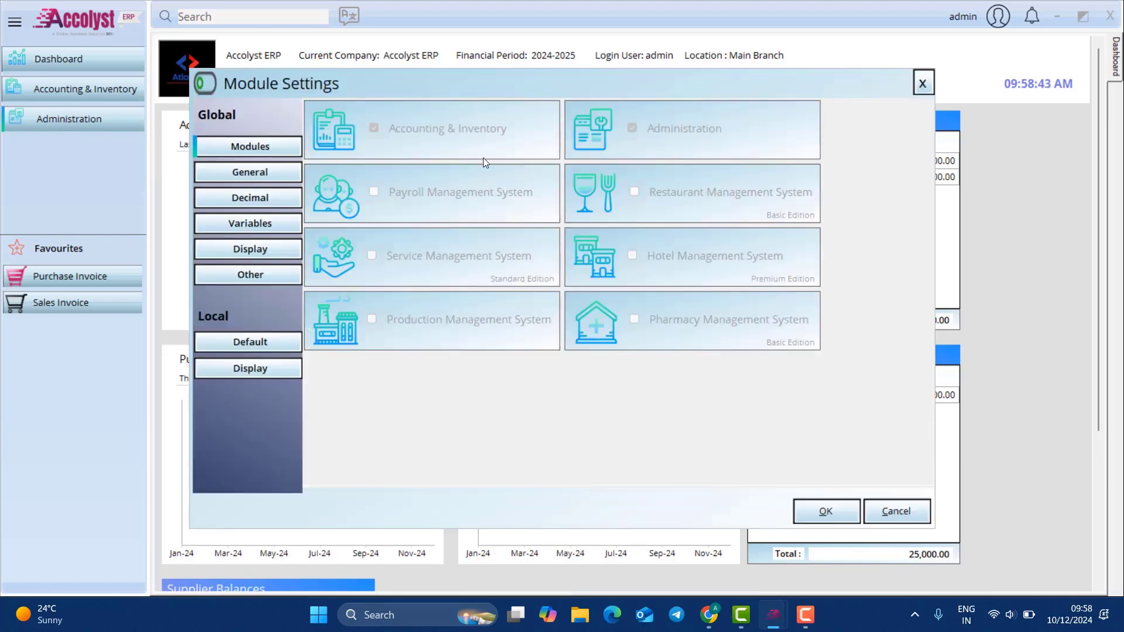
pyautogui.click(251, 170)
pyautogui.write('branch')
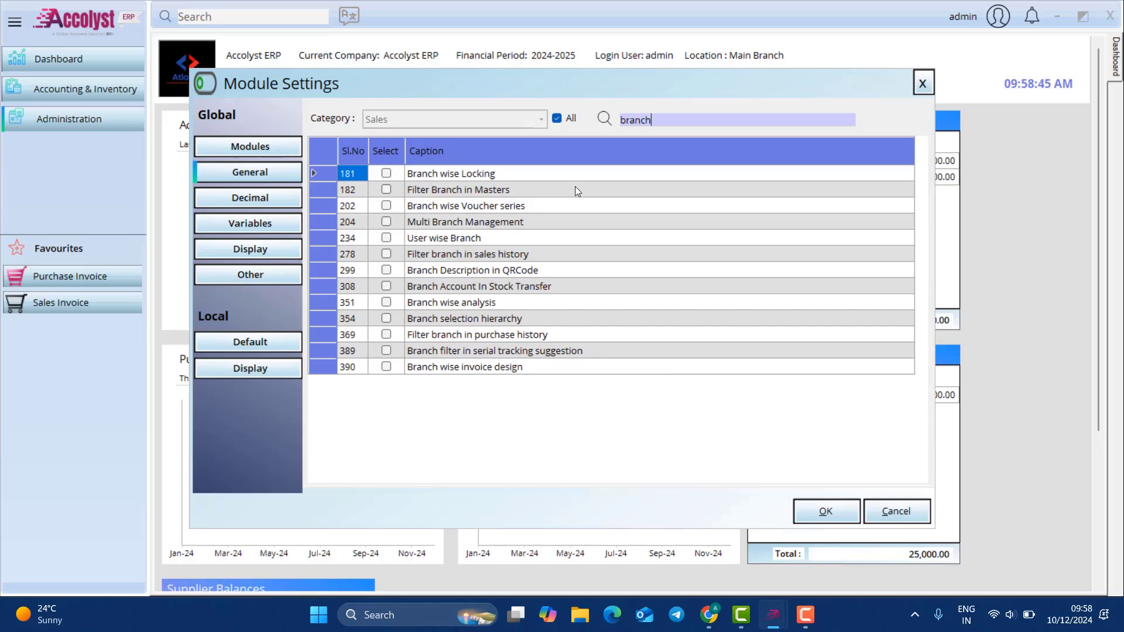
pyautogui.click(385, 221)
pyautogui.click(825, 504)
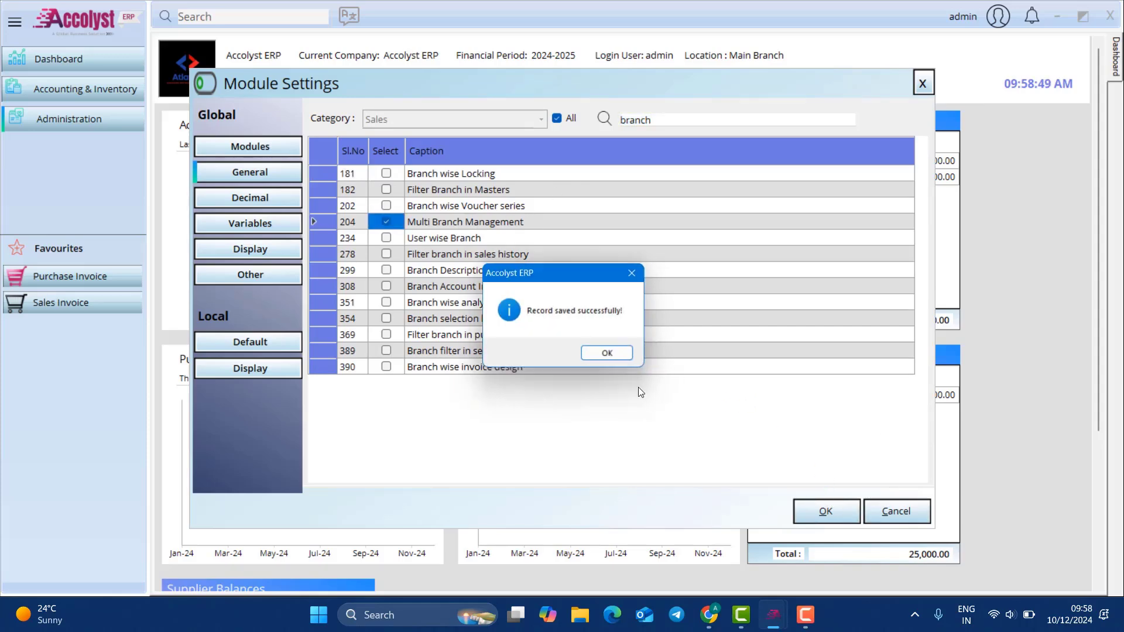
pyautogui.click(609, 356)
# Step: Bring up the accounting Masters list of records, which includes Branch
pyautogui.click(70, 117)
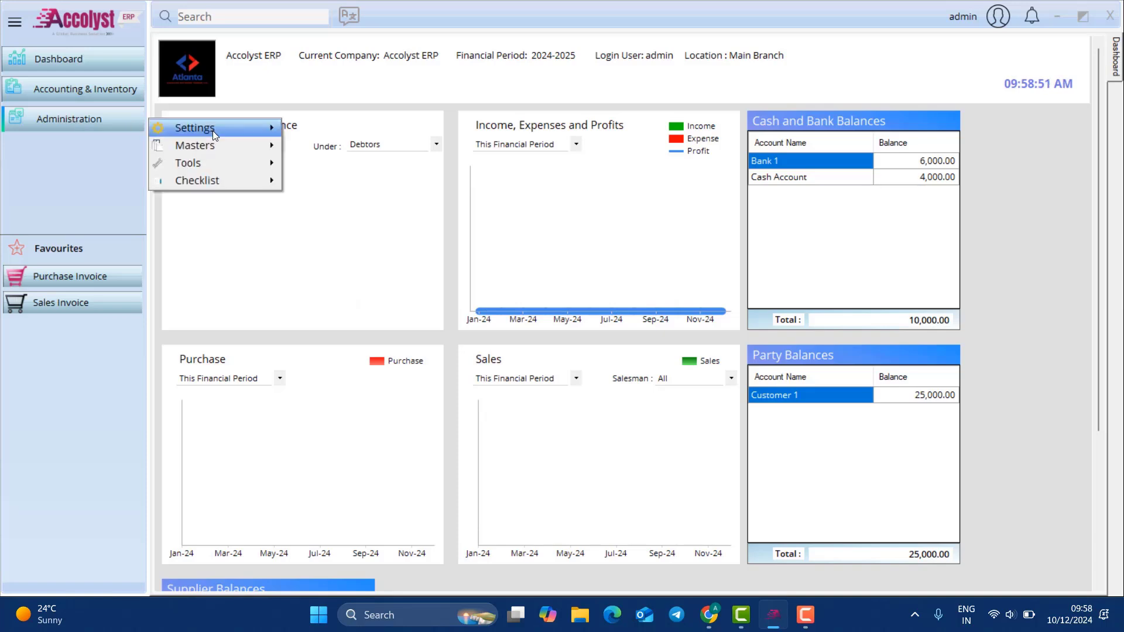
pyautogui.moveTo(213, 131)
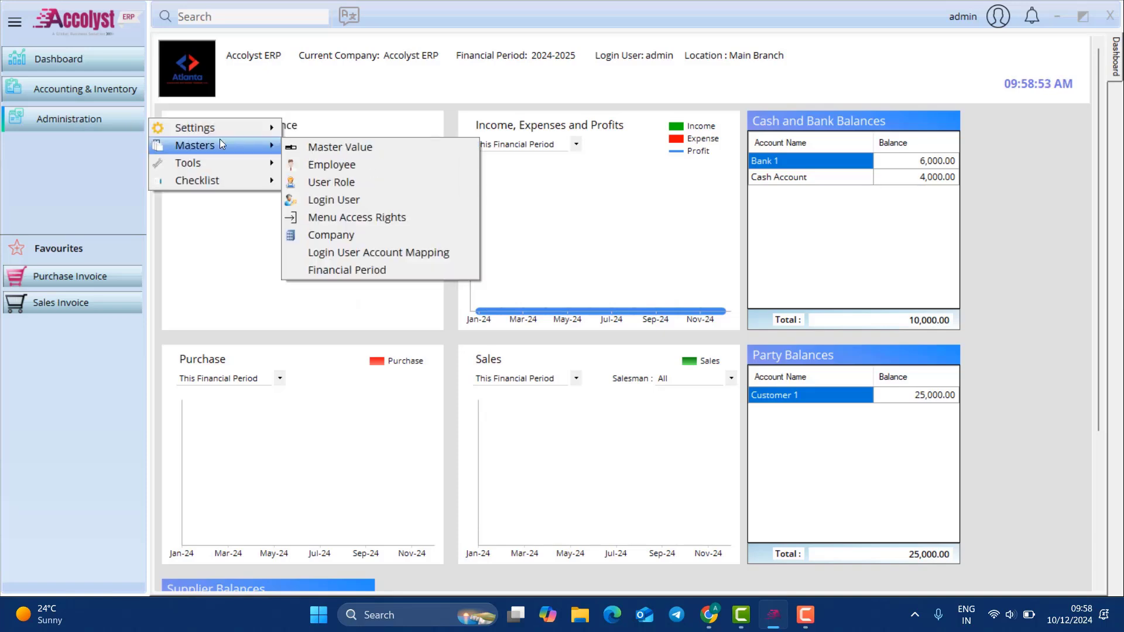
pyautogui.click(88, 89)
# Step: Create and save Branch 1 as a Local Branch under Main Branch, then confirm it in the tree
pyautogui.moveTo(234, 109)
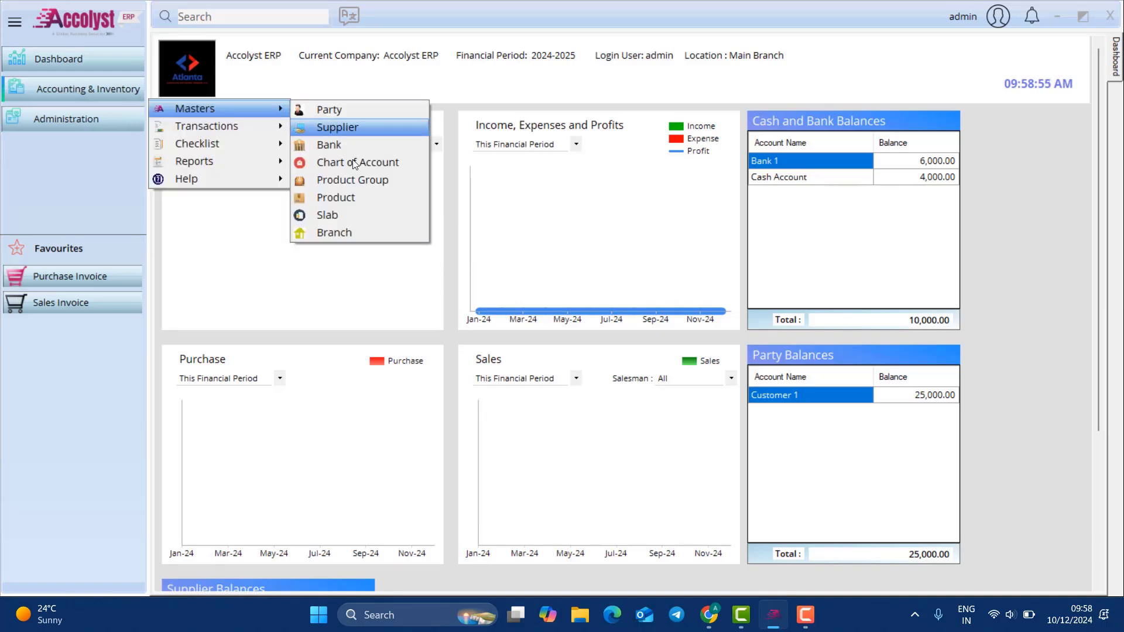
pyautogui.click(361, 233)
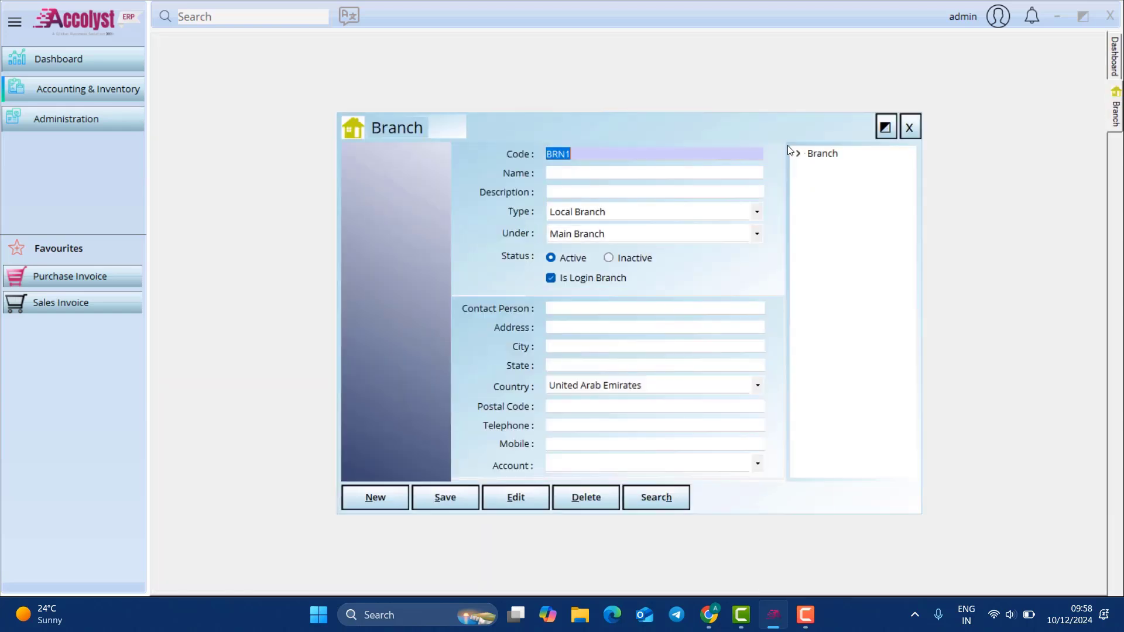
pyautogui.click(812, 168)
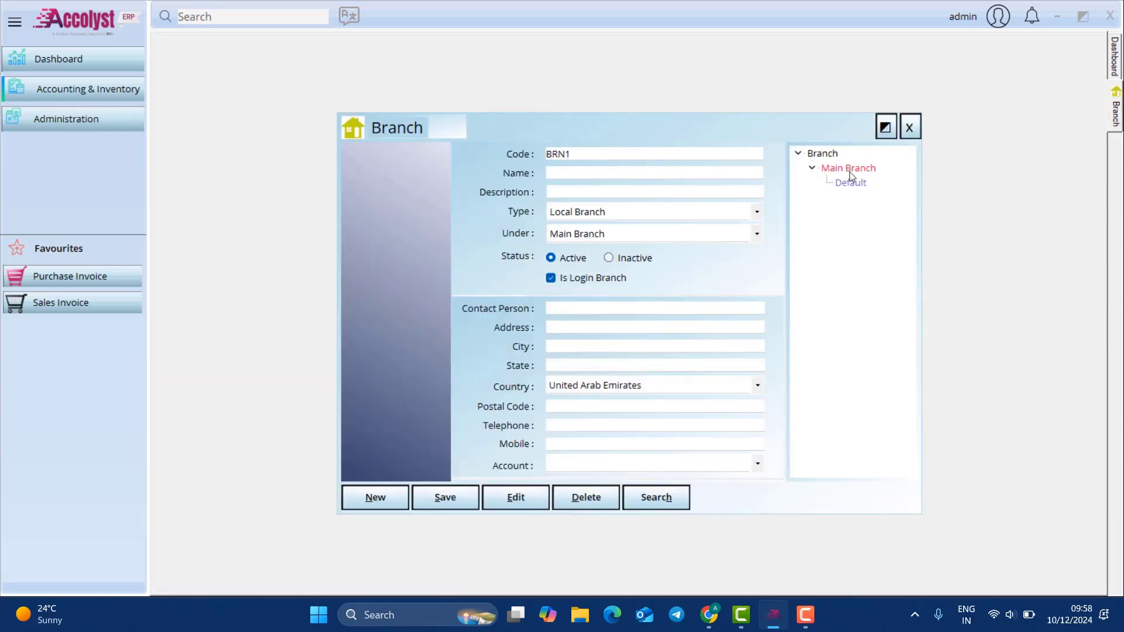
pyautogui.click(618, 171)
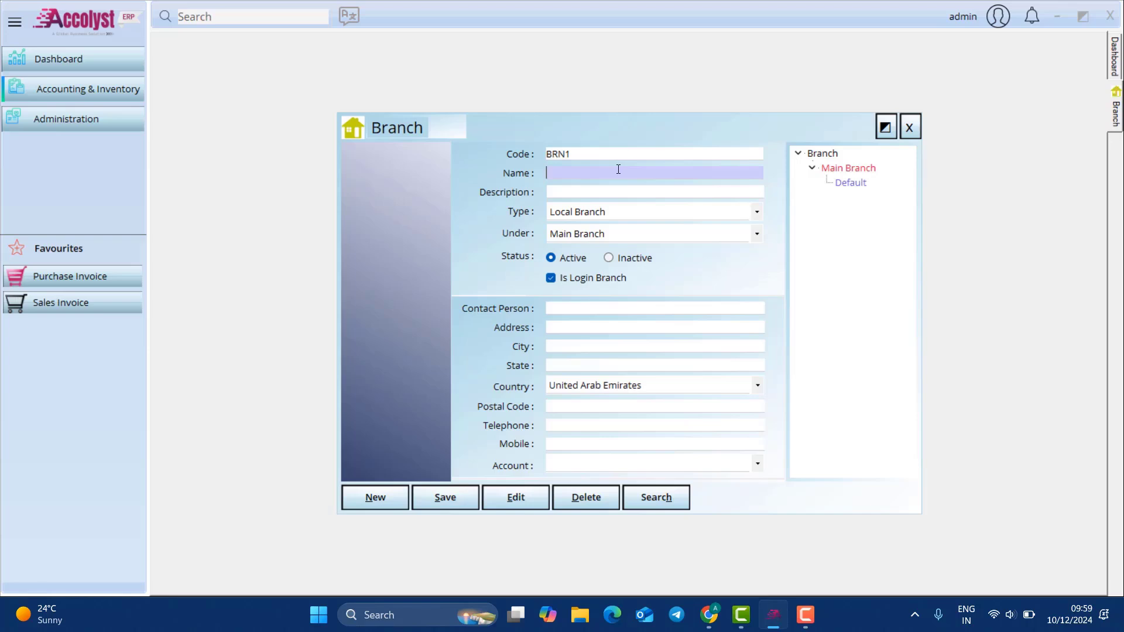
pyautogui.write('Branch 1')
pyautogui.click(614, 208)
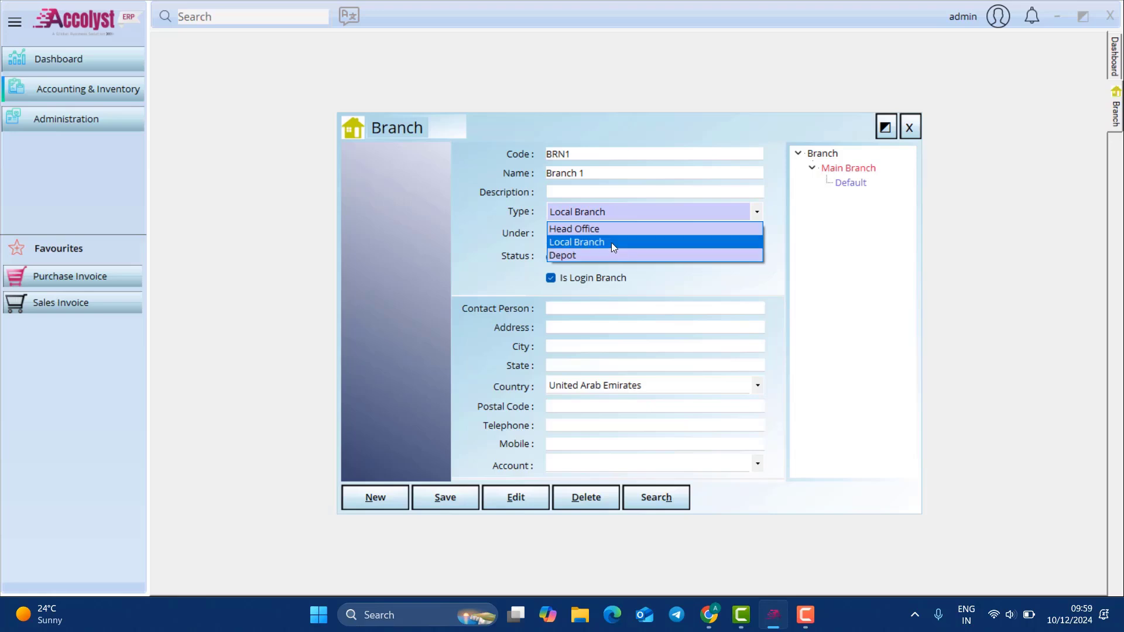
pyautogui.click(611, 243)
pyautogui.click(610, 233)
pyautogui.click(597, 262)
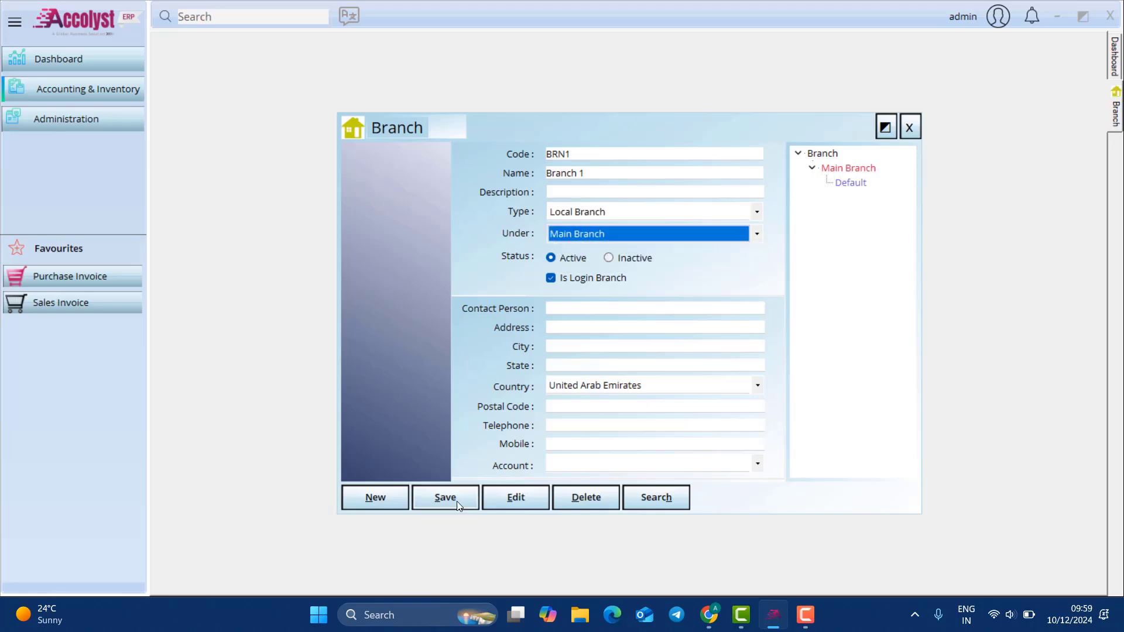
pyautogui.click(457, 504)
pyautogui.click(609, 351)
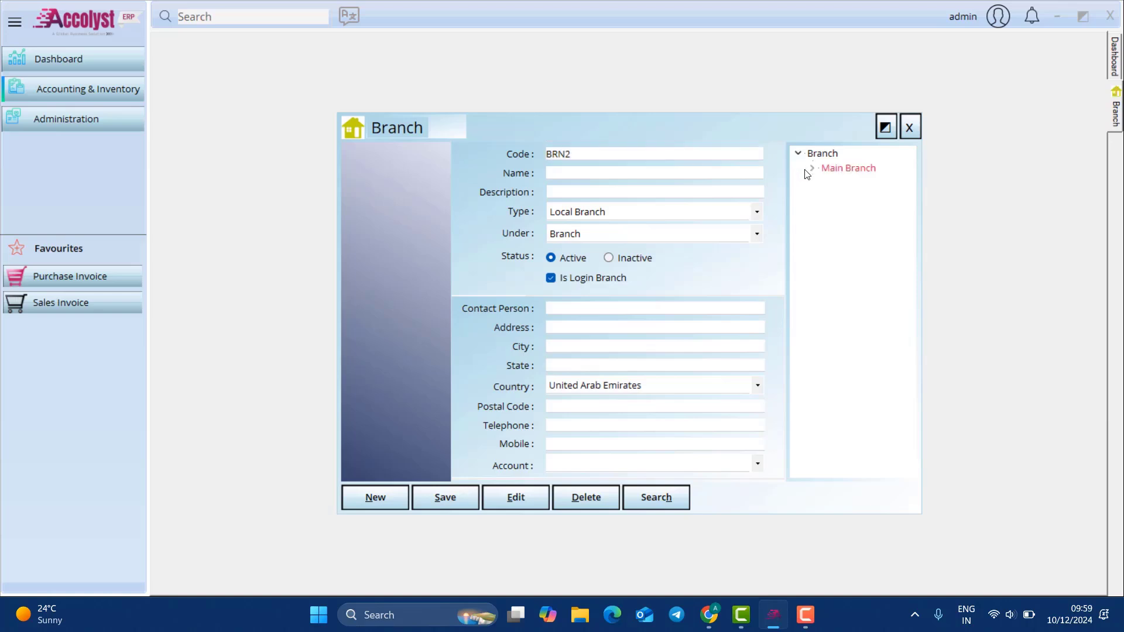
pyautogui.click(827, 171)
pyautogui.click(801, 156)
pyautogui.click(811, 168)
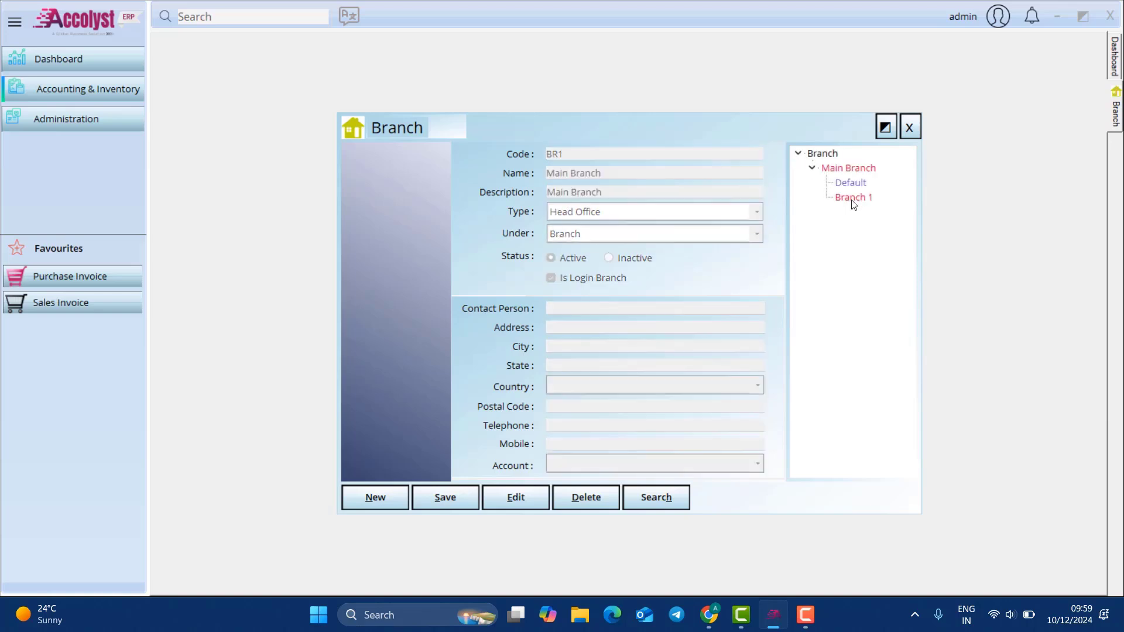
# Step: Add and save Depot 1 as a Depot under Branch 1, then check it in the tree
pyautogui.click(375, 497)
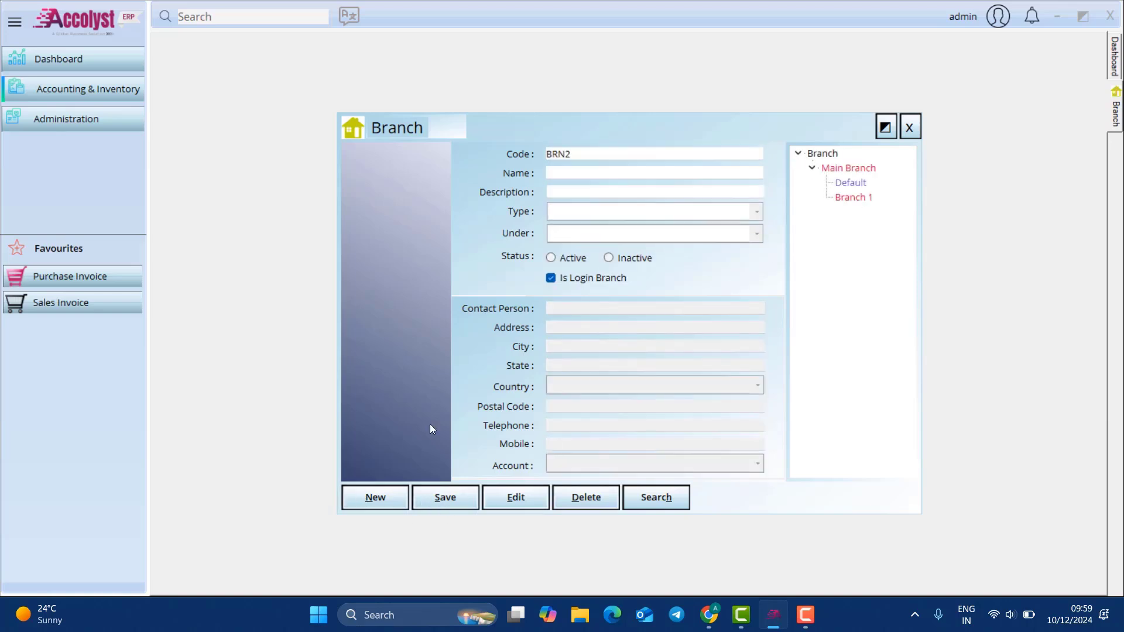
pyautogui.click(567, 176)
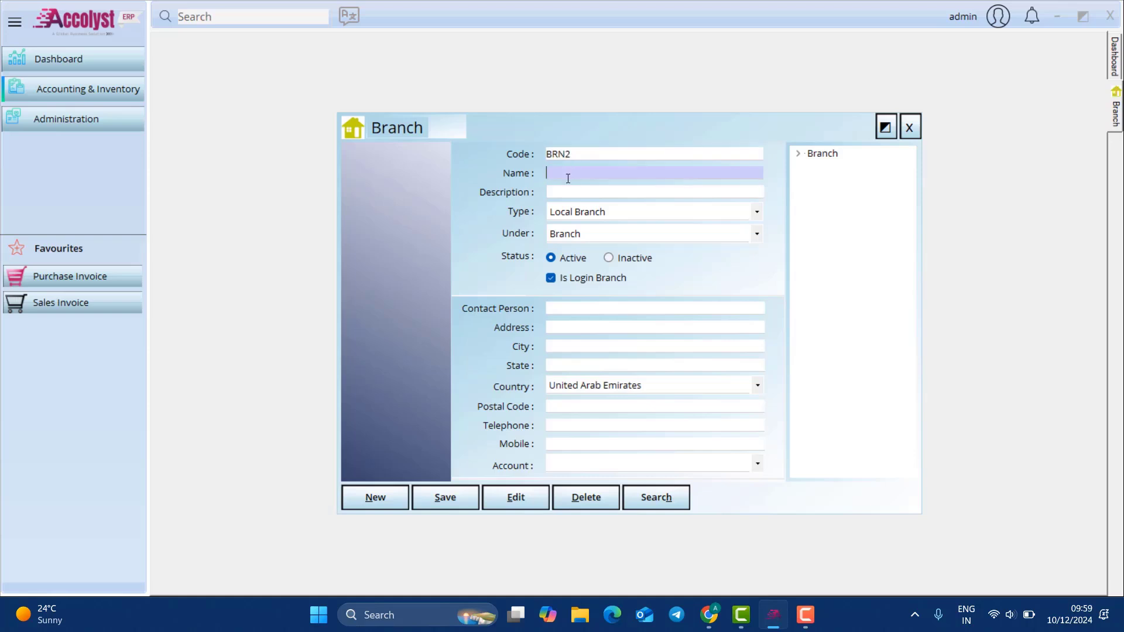
pyautogui.write('Depot 1')
pyautogui.click(580, 212)
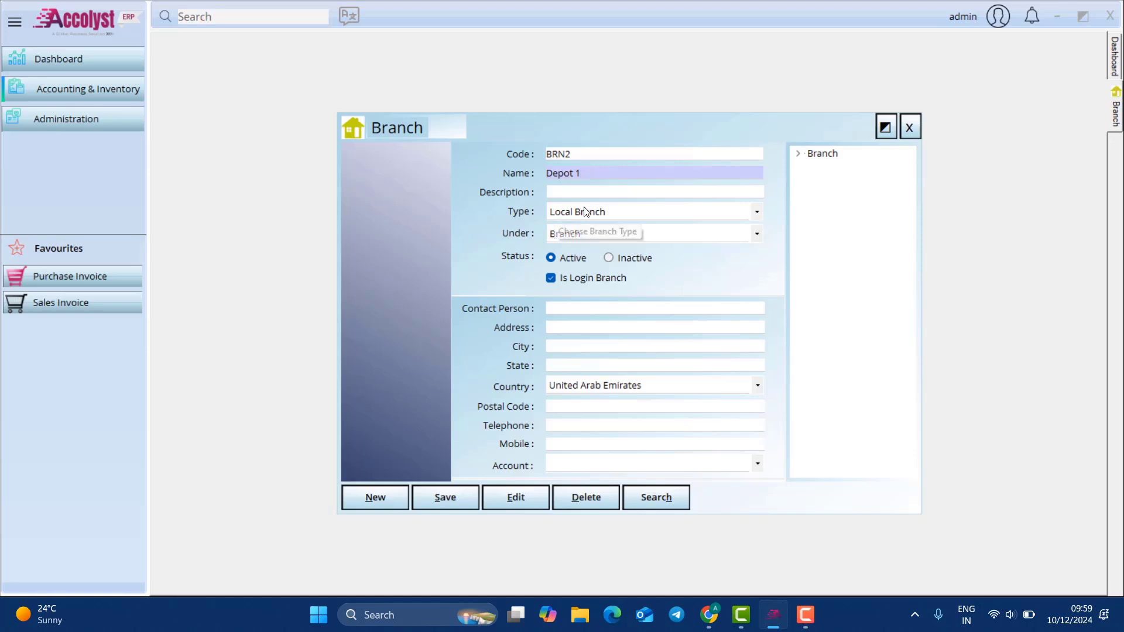
pyautogui.click(583, 253)
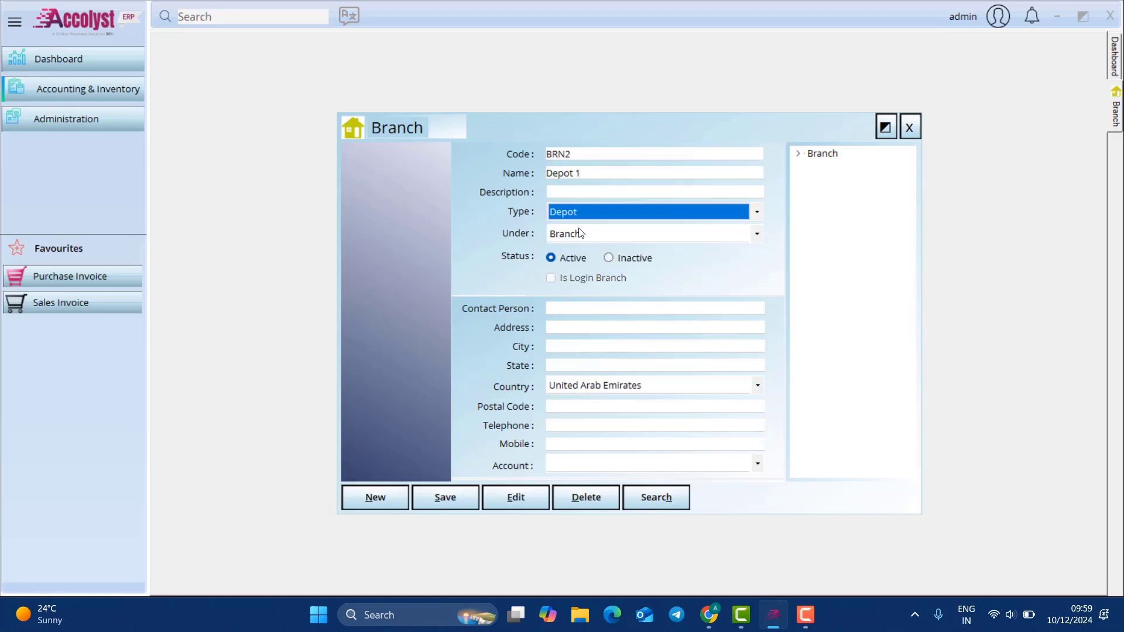
pyautogui.click(583, 235)
pyautogui.click(583, 276)
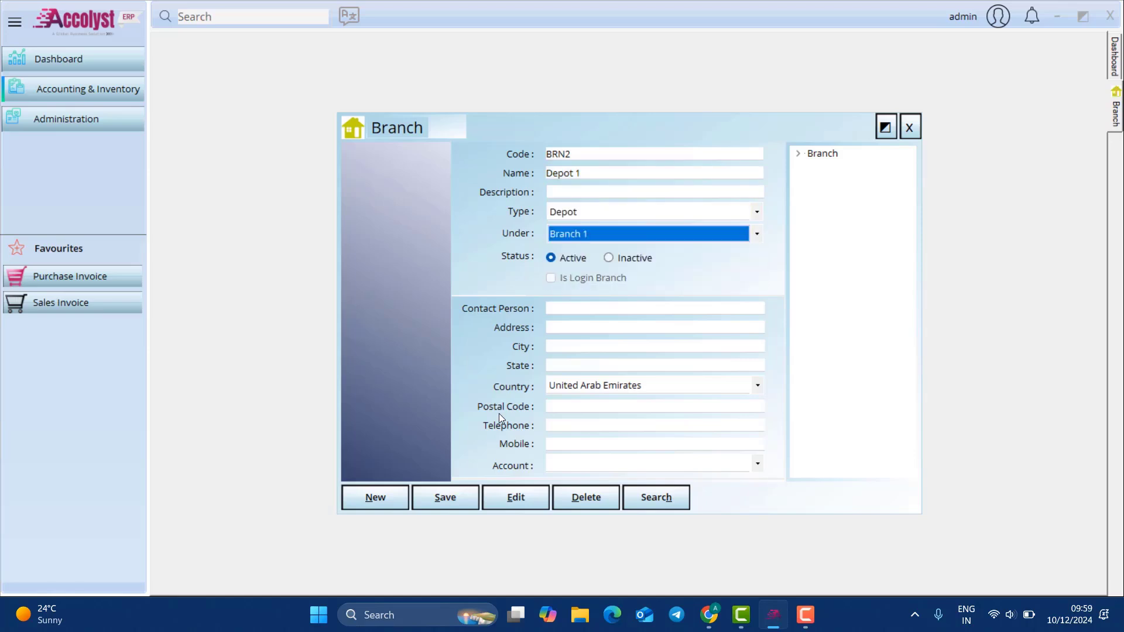
pyautogui.click(467, 490)
pyautogui.click(609, 353)
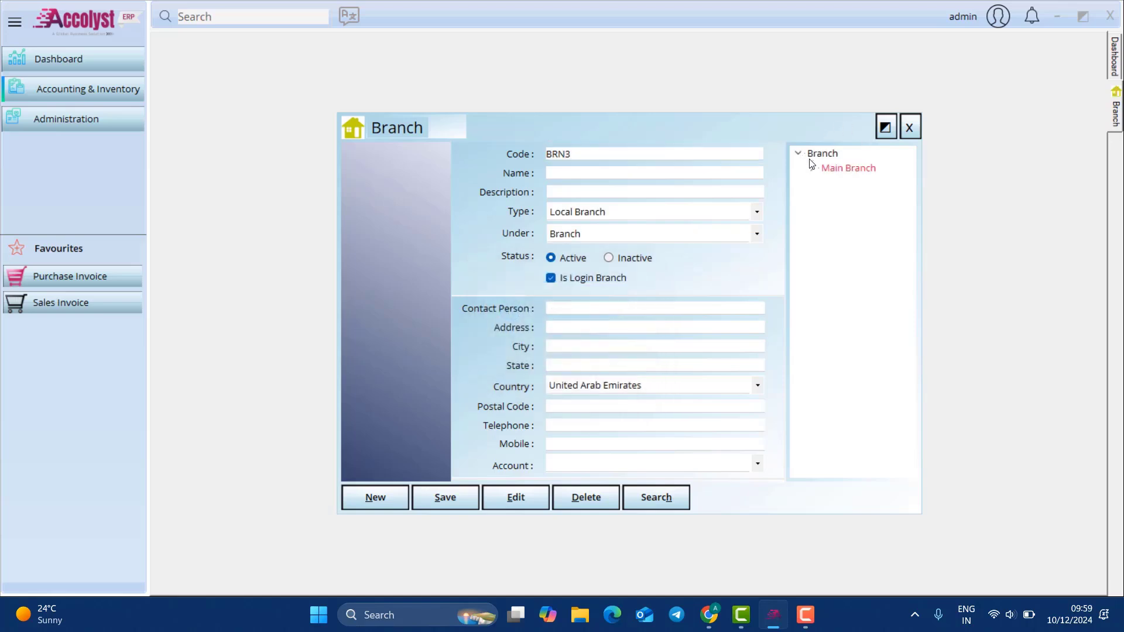
pyautogui.click(812, 168)
pyautogui.click(825, 197)
# Step: Close the Branch form, log out, and sign back in as administrator at Main Branch
pyautogui.click(909, 127)
pyautogui.click(1007, 12)
pyautogui.click(1023, 33)
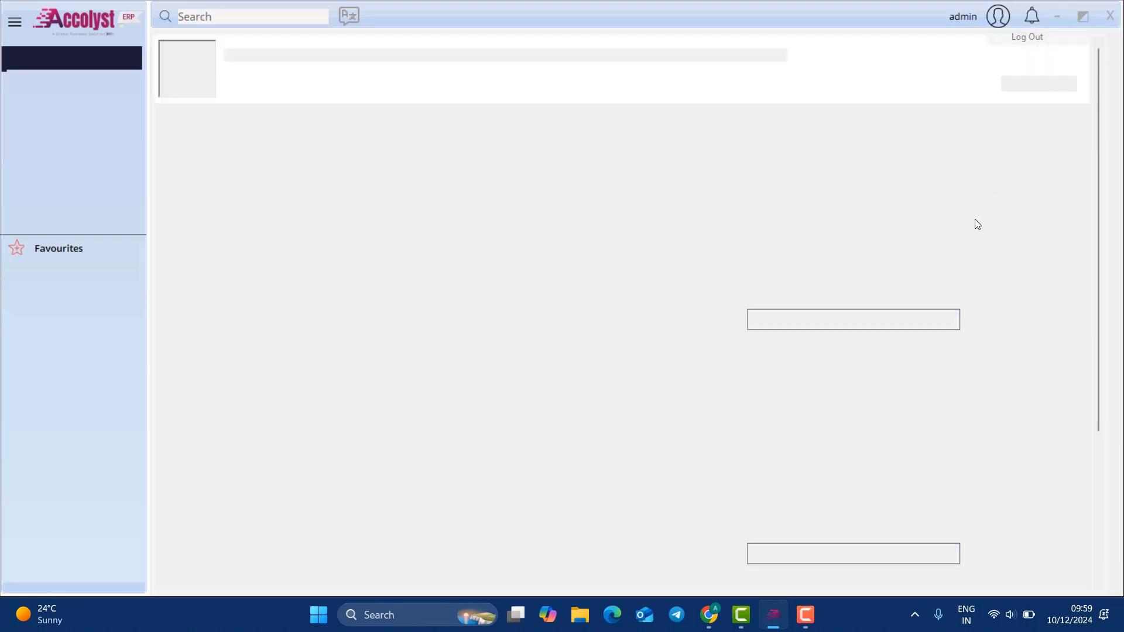
pyautogui.write('admin')
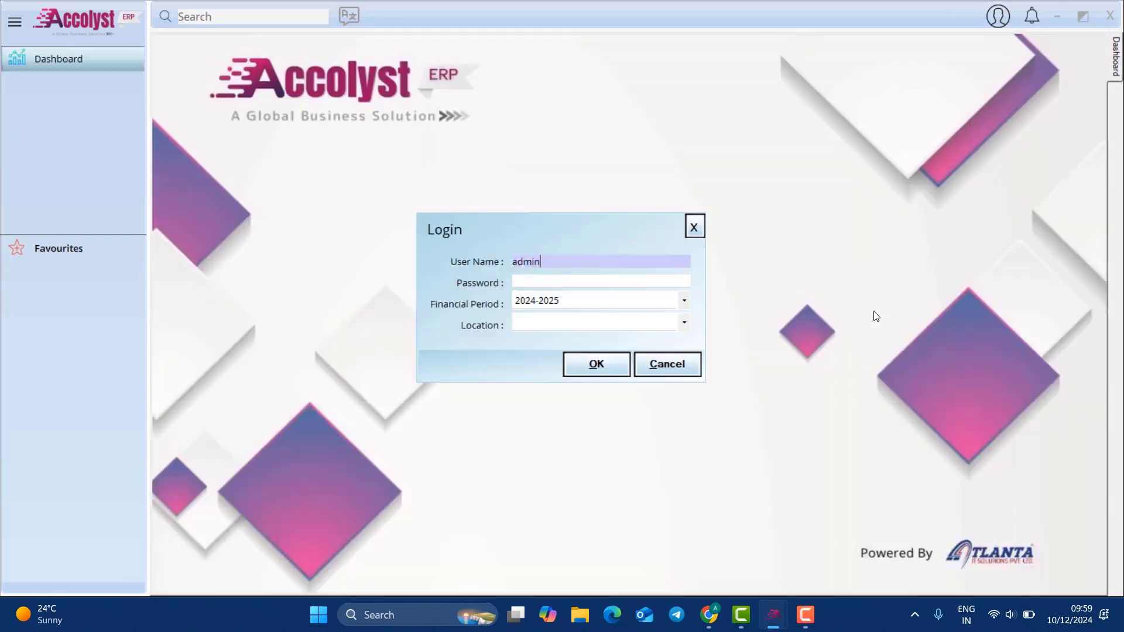
pyautogui.press('Tab')
pyautogui.write('*****')
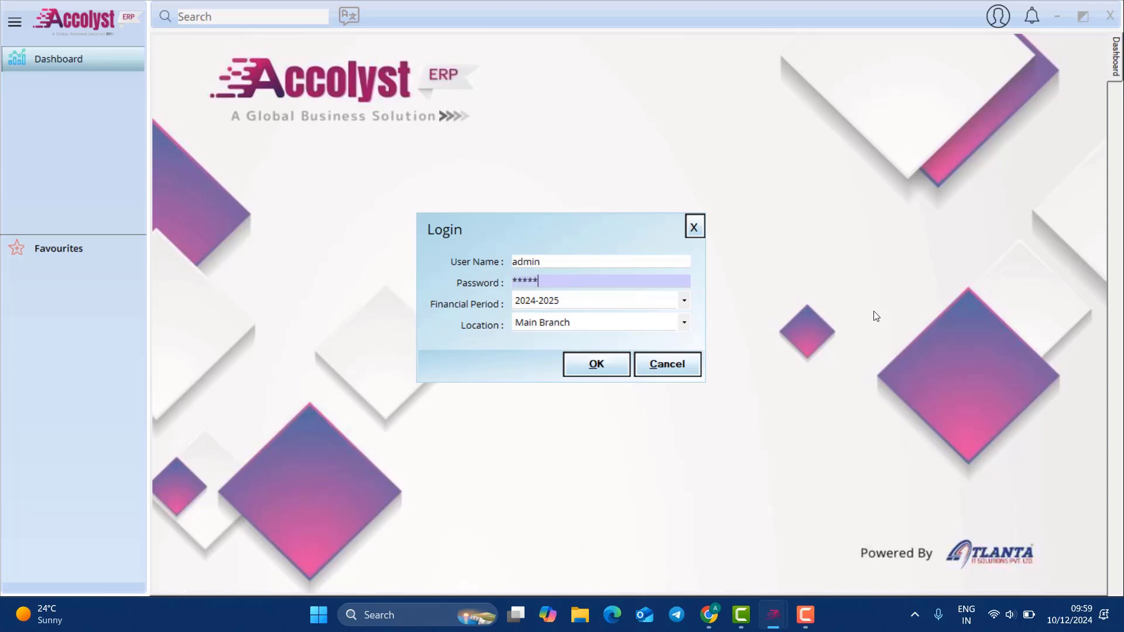
pyautogui.click(568, 323)
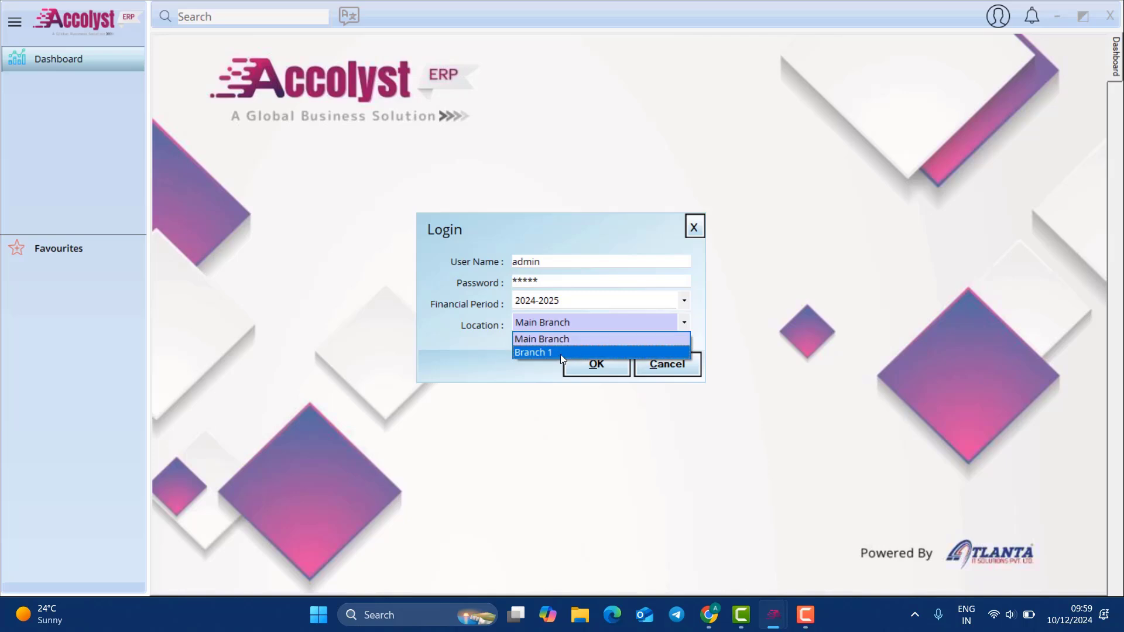
pyautogui.click(572, 339)
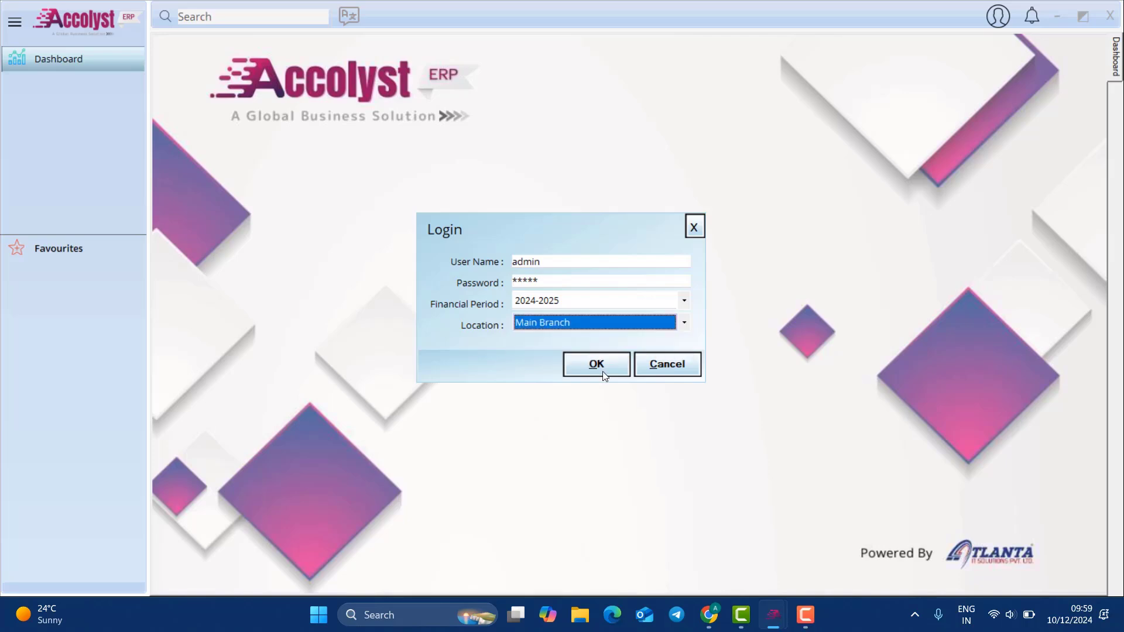
pyautogui.click(600, 358)
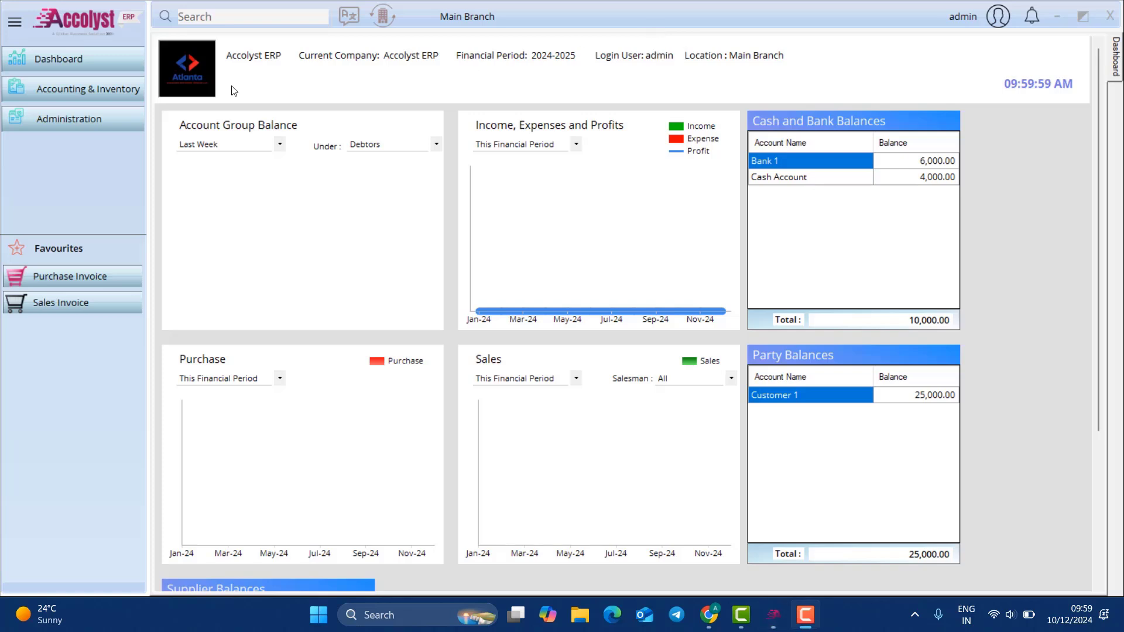
# Step: Reopen the Branch master records from the accounting Masters list
pyautogui.click(87, 89)
pyautogui.moveTo(195, 100)
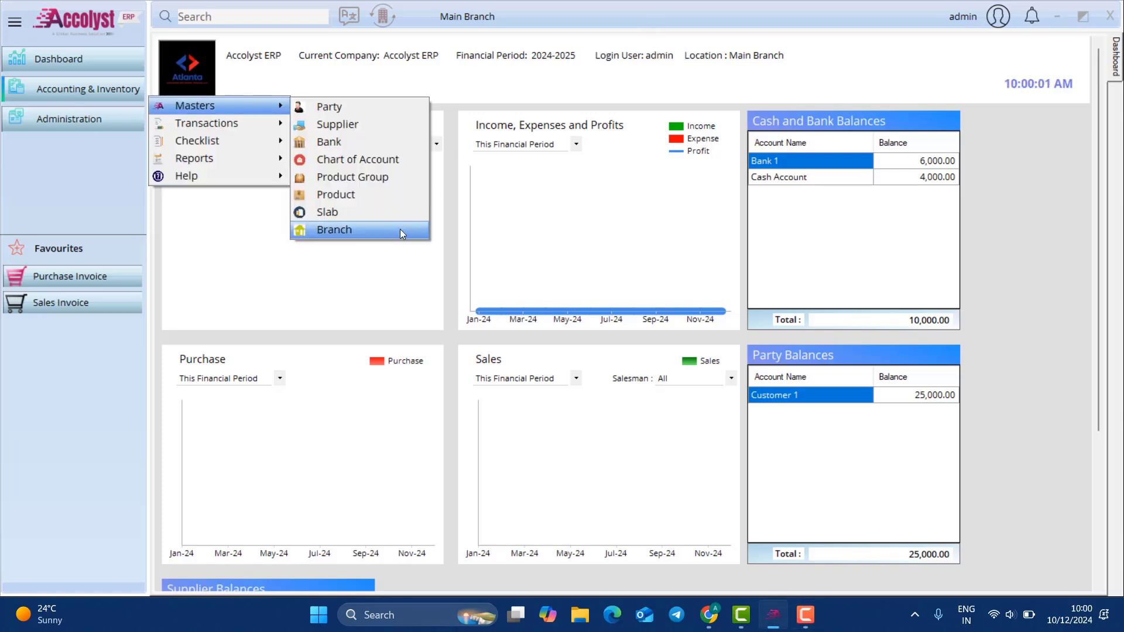
pyautogui.click(398, 213)
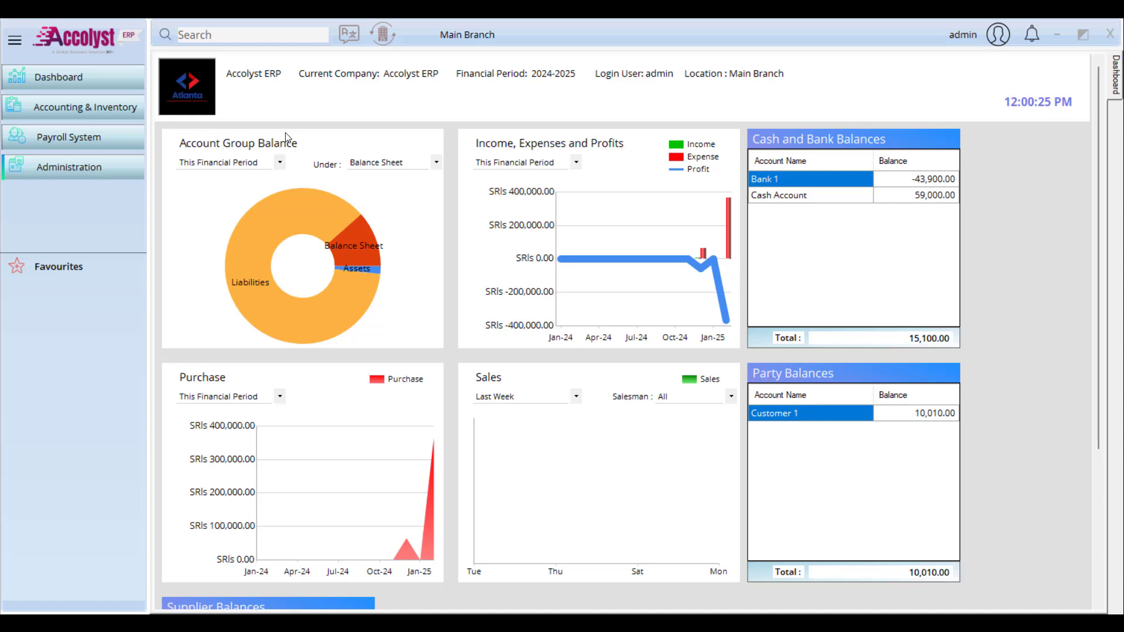
# Step: In module feature settings filtered by 'branc', tick Branch wise Locking and Filter Branch in Masters
pyautogui.click(107, 175)
pyautogui.moveTo(202, 188)
pyautogui.click(294, 190)
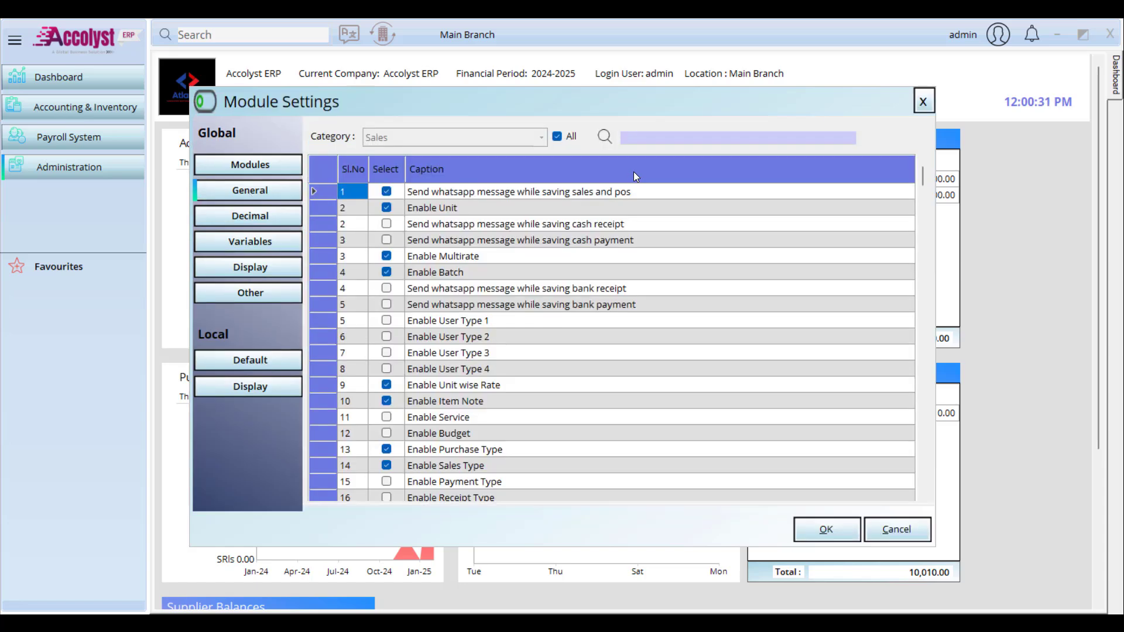
pyautogui.write('branc')
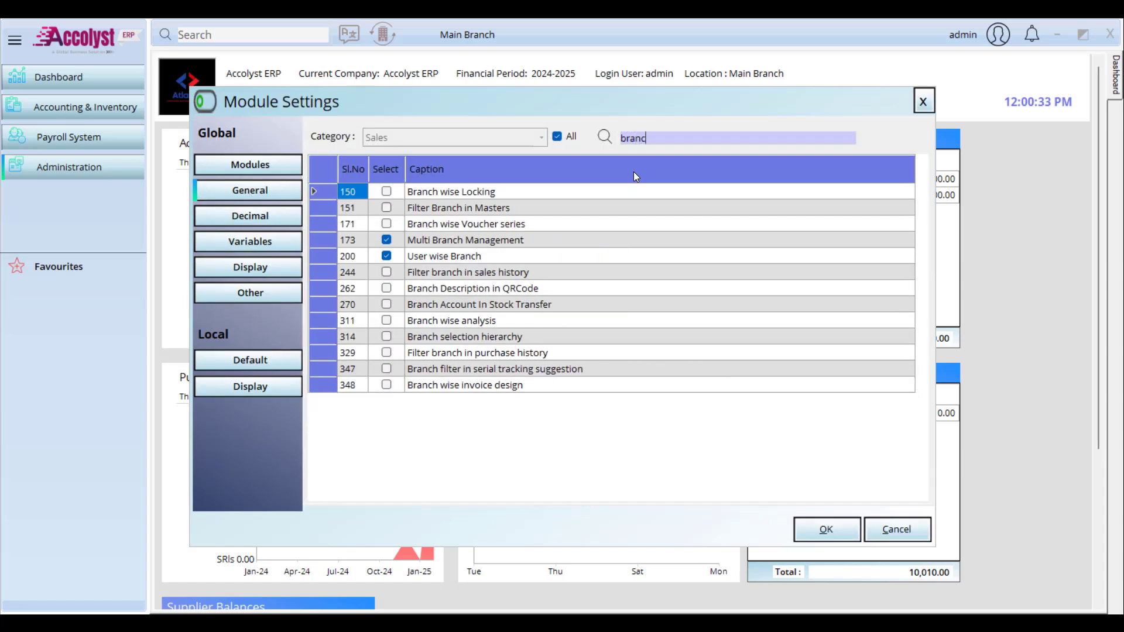
pyautogui.click(388, 192)
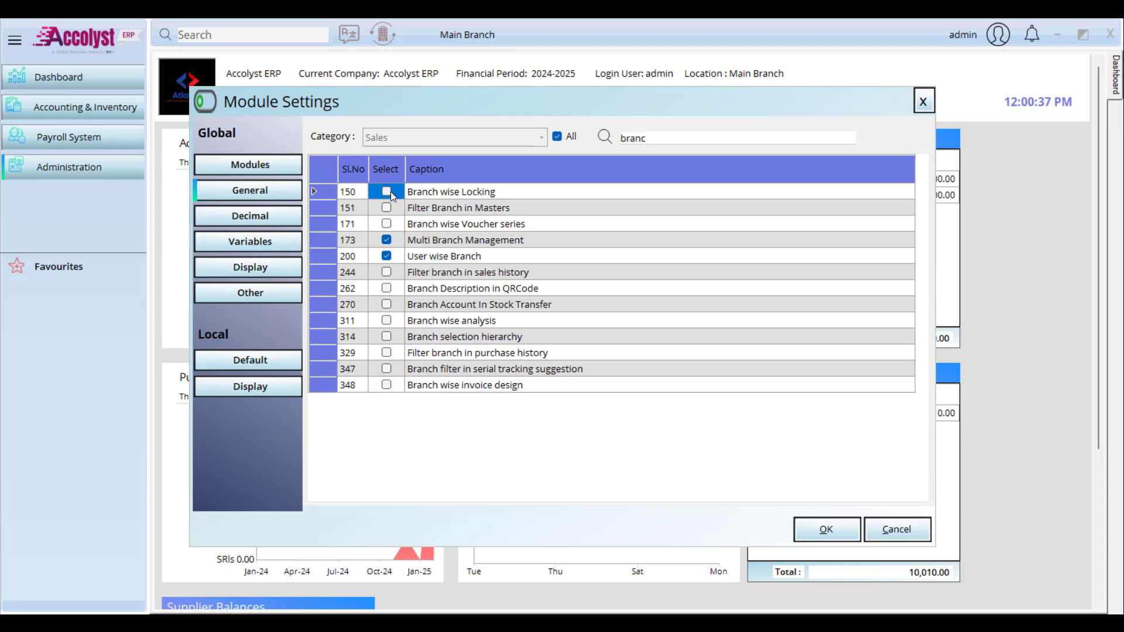
pyautogui.click(388, 192)
pyautogui.click(386, 208)
pyautogui.click(386, 208)
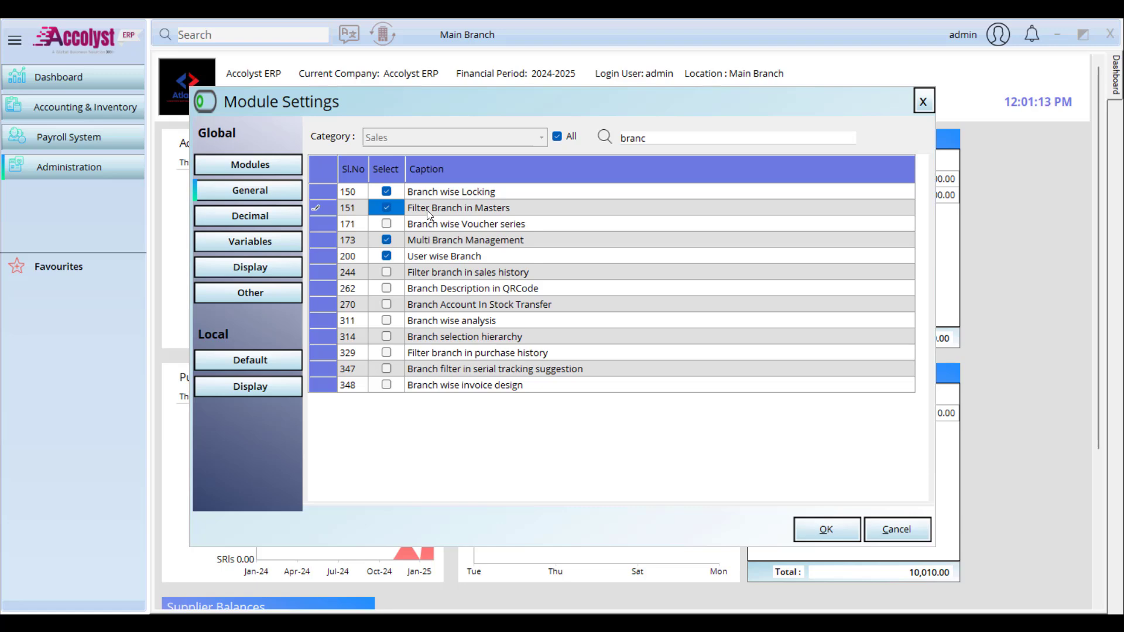
# Step: Tick Branch wise Voucher series (row 171) and Branch wise analysis (row 311), then save the module settings
pyautogui.click(392, 224)
pyautogui.click(394, 225)
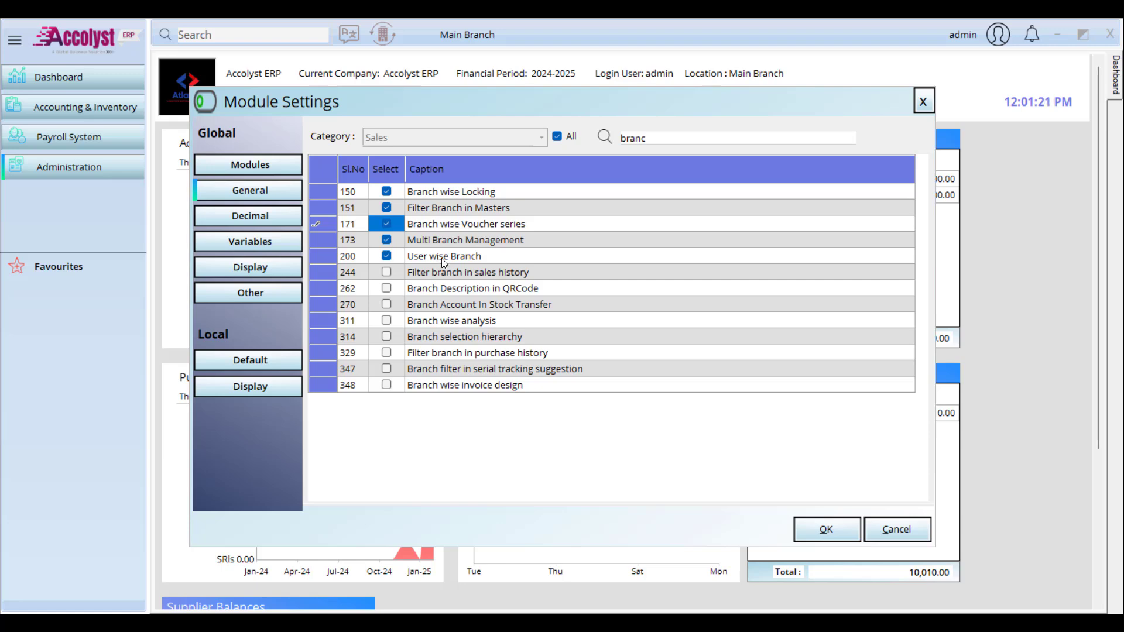
pyautogui.click(413, 277)
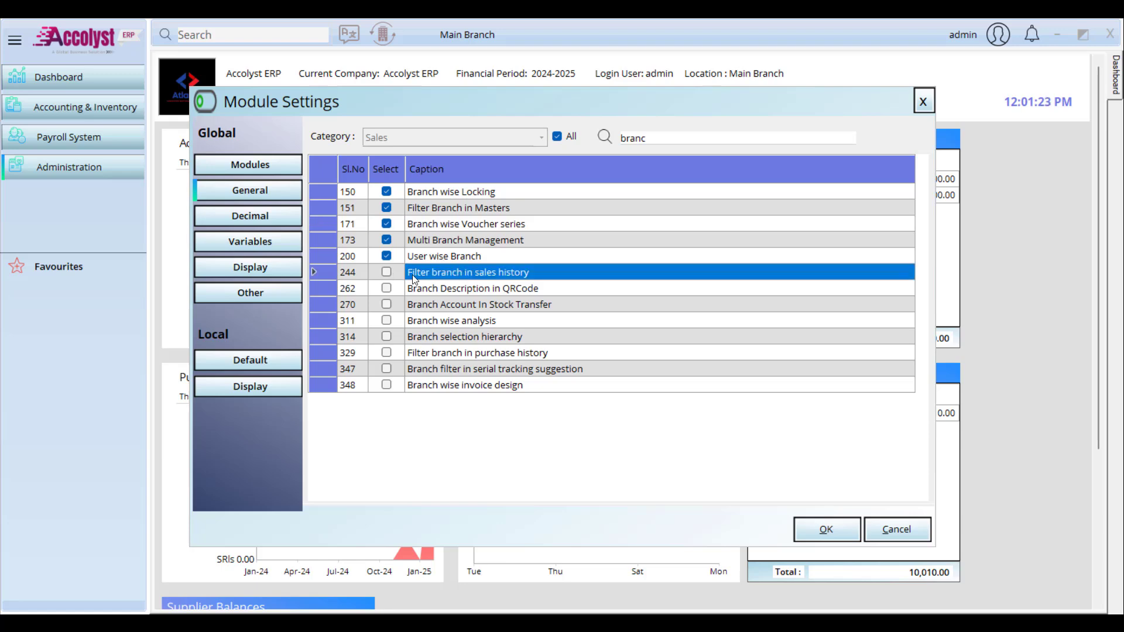
pyautogui.click(386, 321)
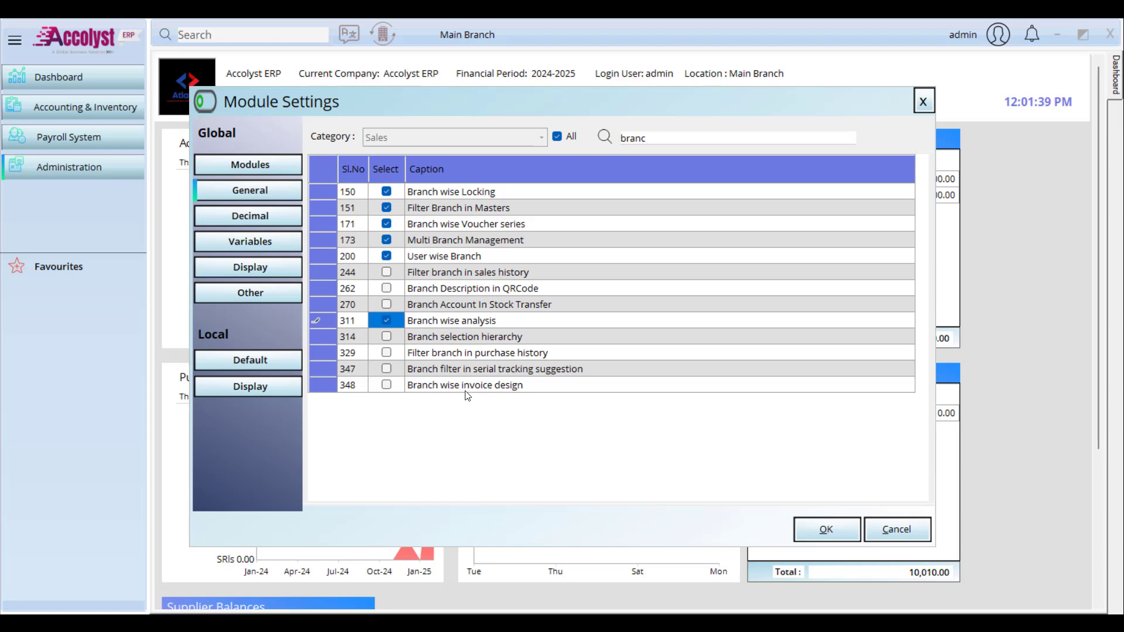
pyautogui.click(836, 538)
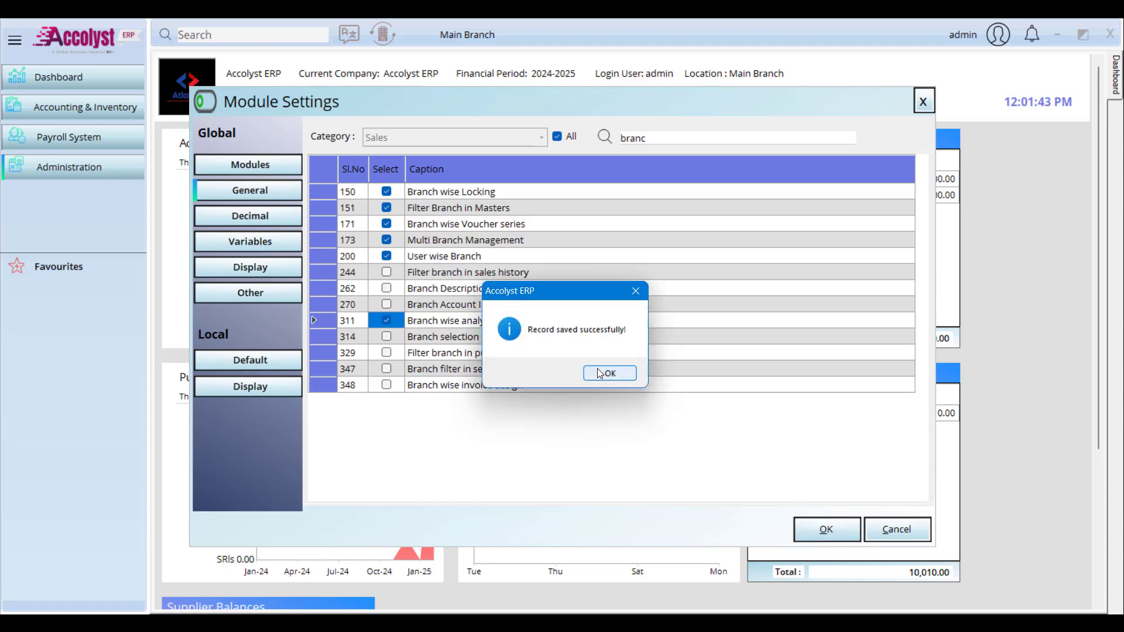
pyautogui.click(600, 373)
pyautogui.click(82, 115)
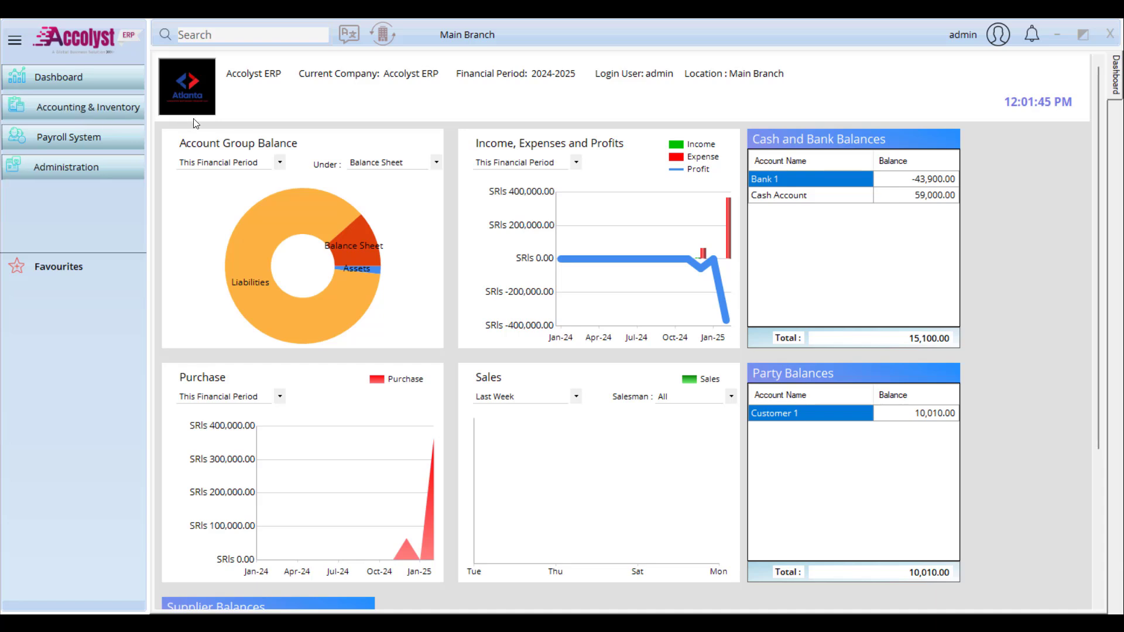
pyautogui.moveTo(213, 121)
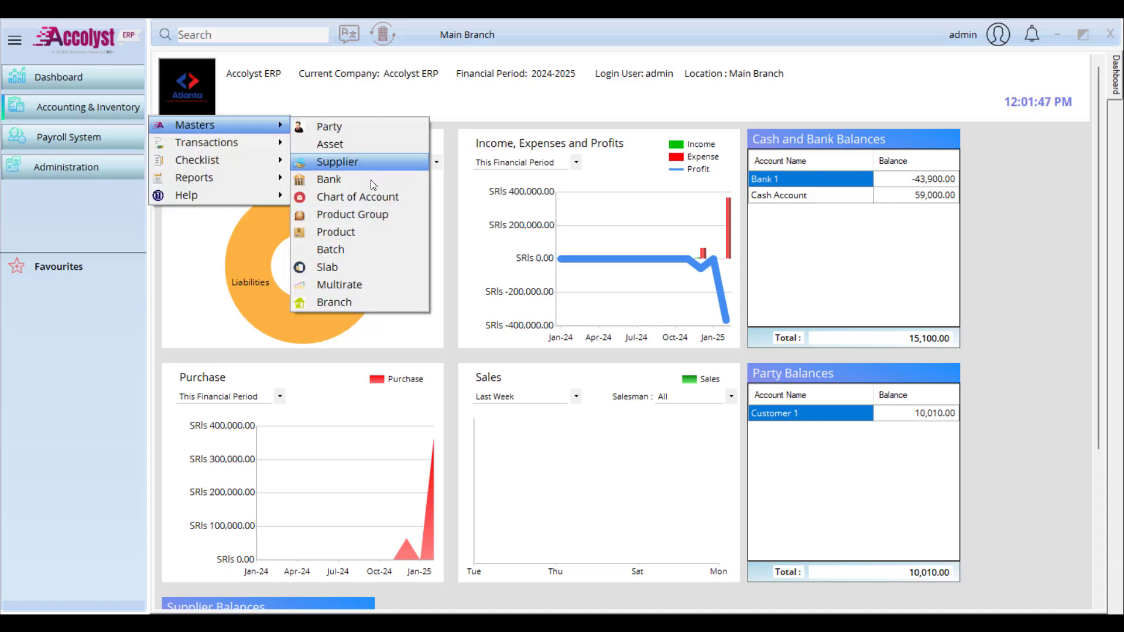
pyautogui.click(371, 230)
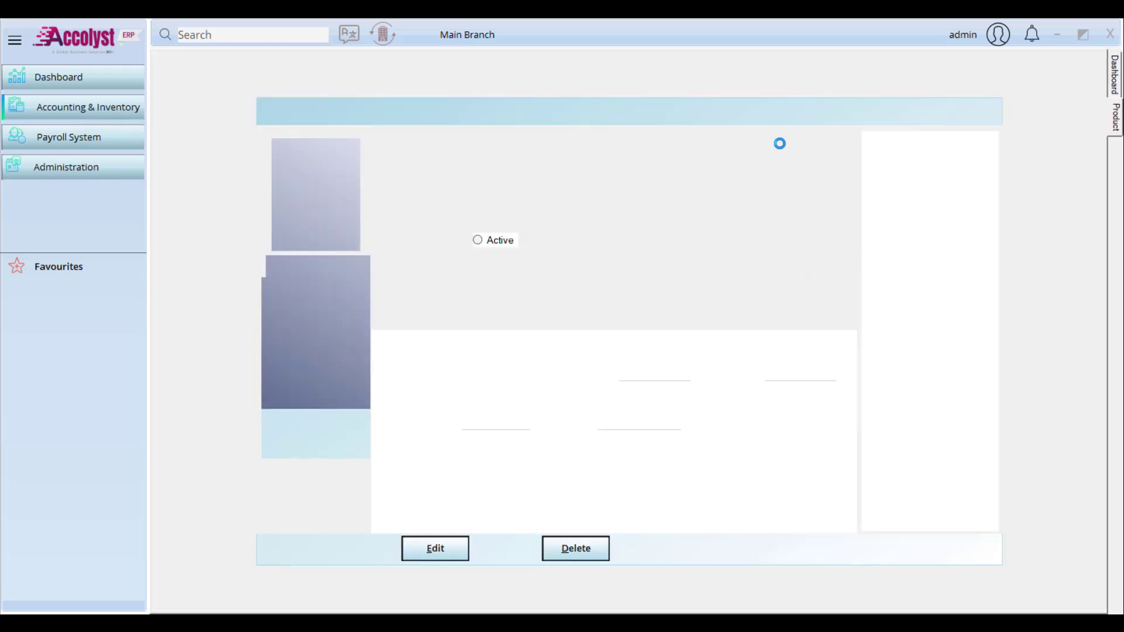
pyautogui.click(318, 381)
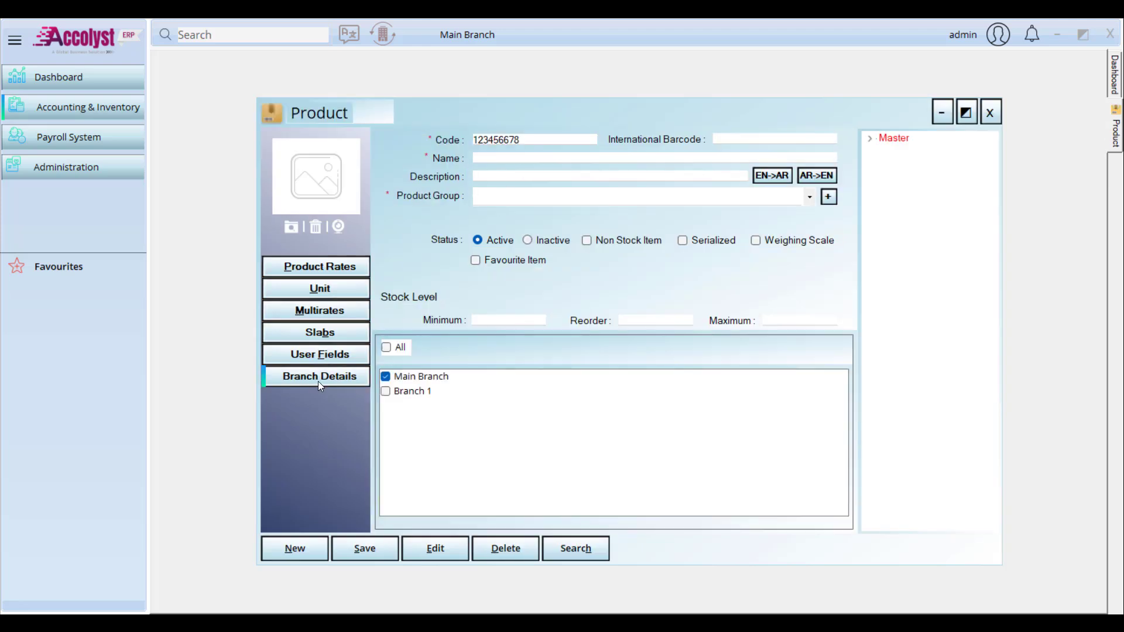
pyautogui.click(388, 393)
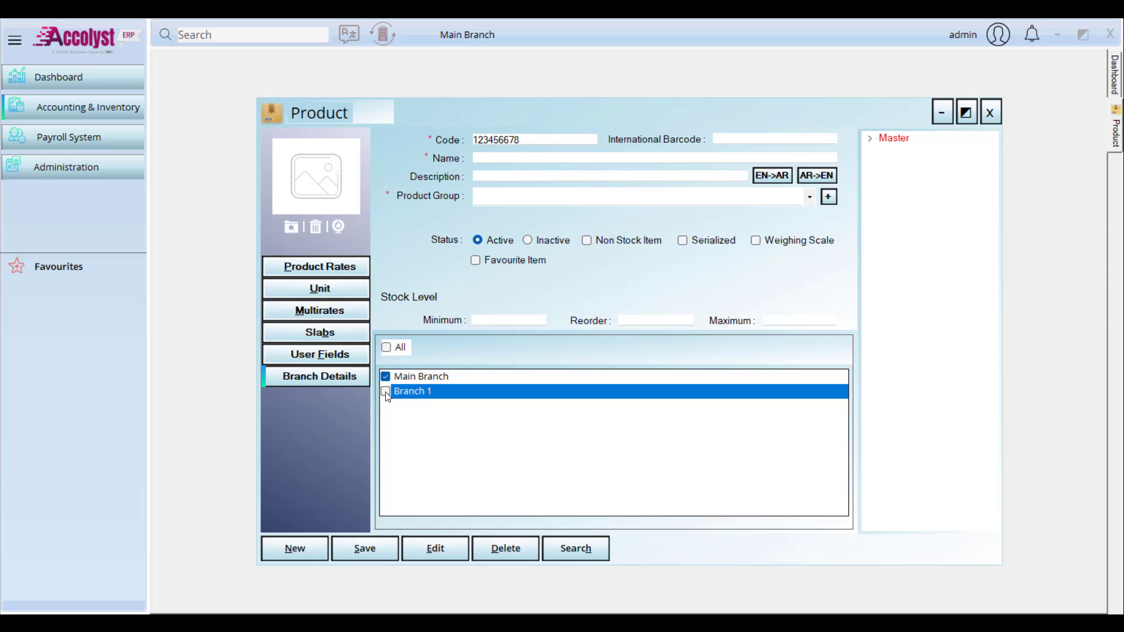
pyautogui.click(989, 113)
pyautogui.click(103, 117)
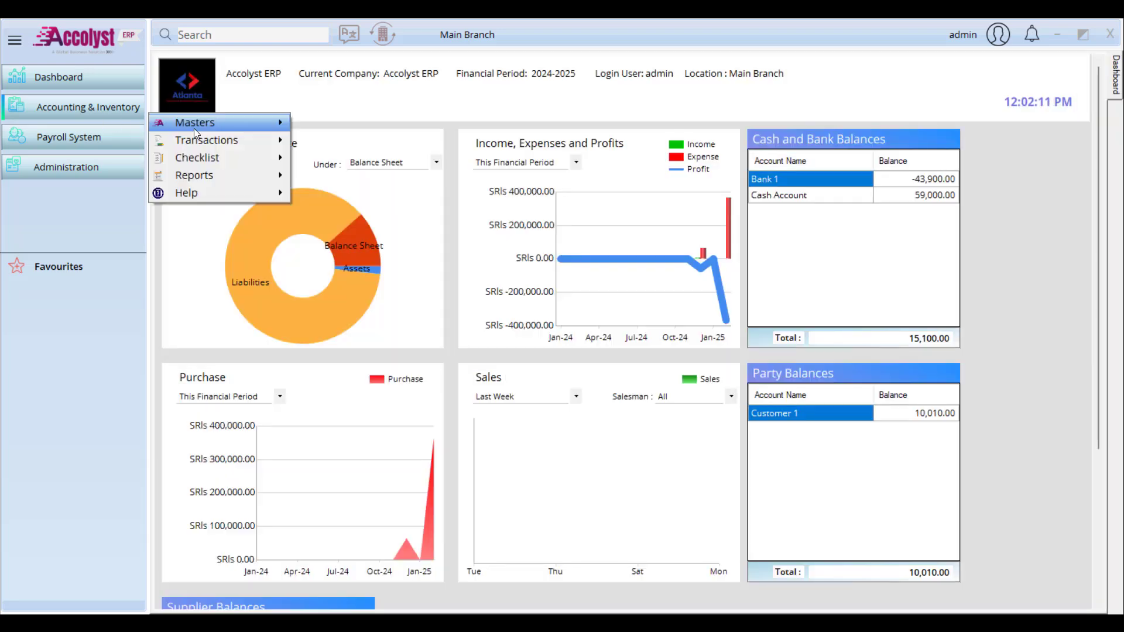
pyautogui.moveTo(194, 124)
pyautogui.click(349, 128)
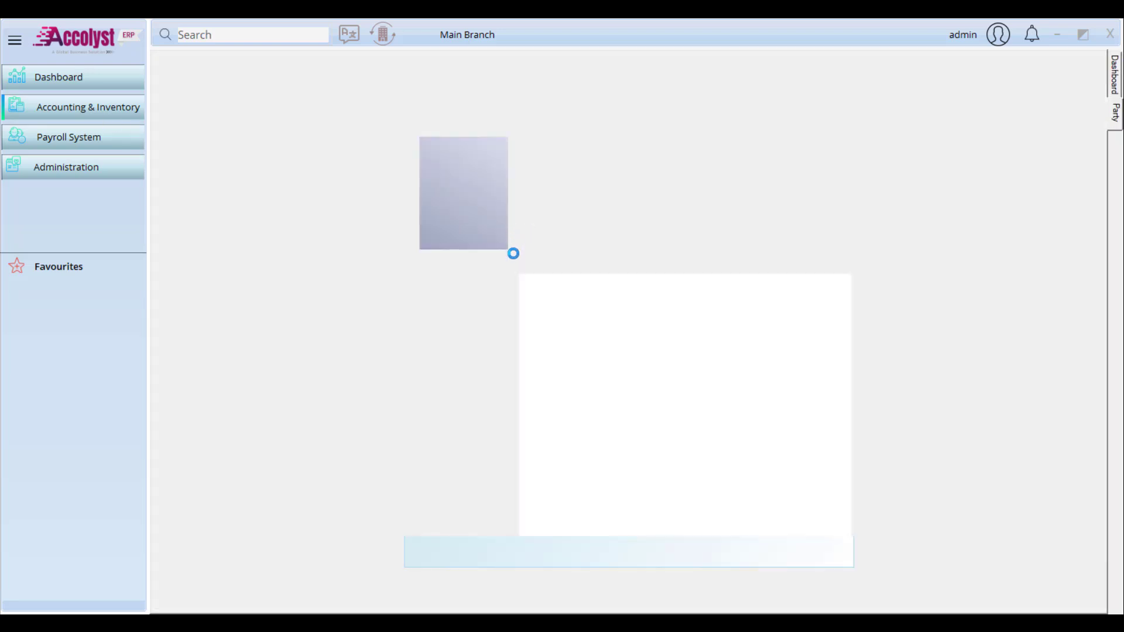
pyautogui.click(462, 386)
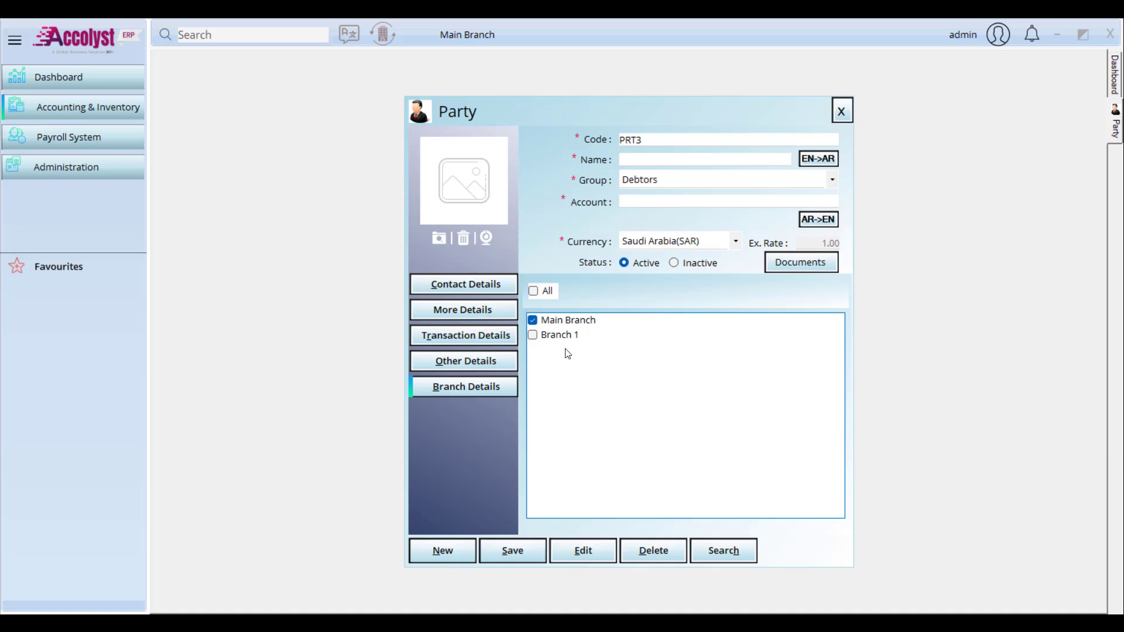
pyautogui.click(843, 111)
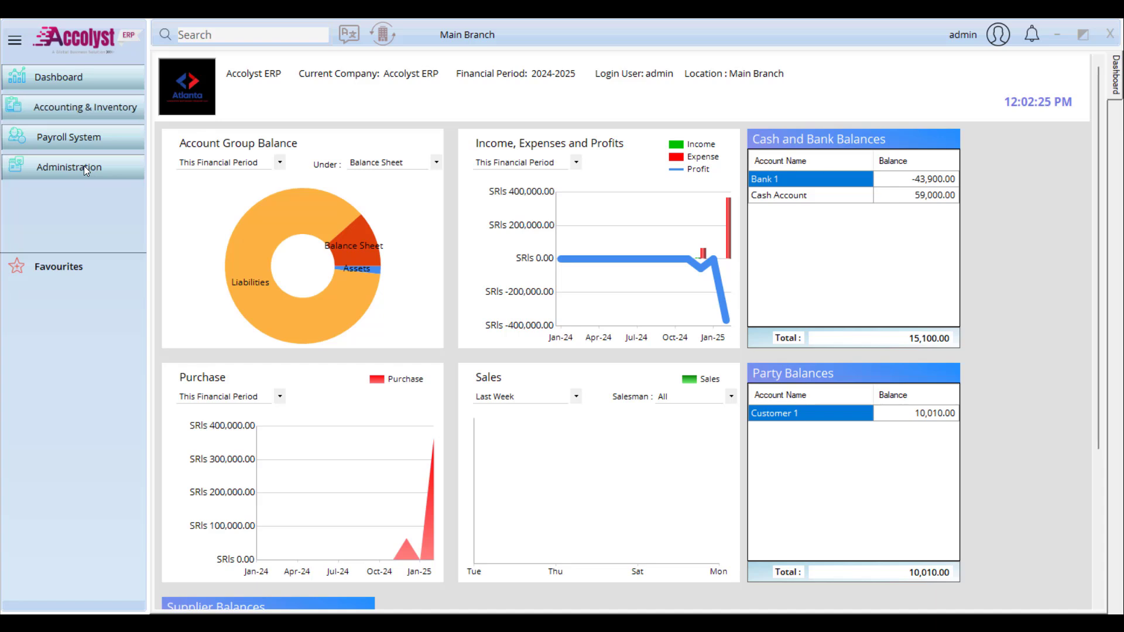
pyautogui.click(84, 166)
pyautogui.moveTo(204, 193)
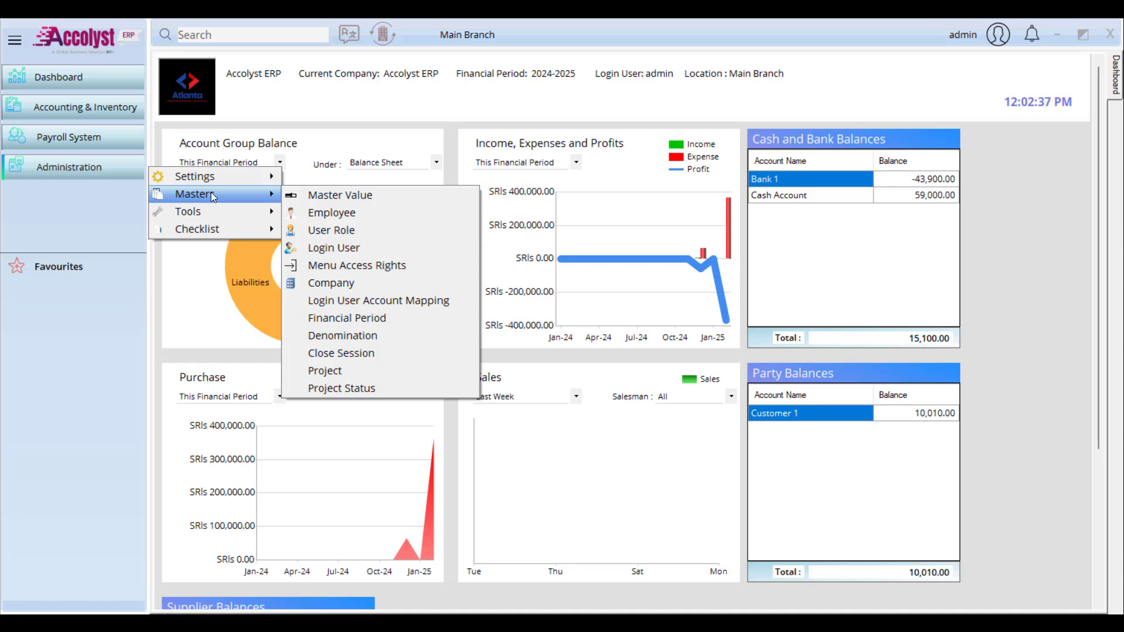
# Step: Open the Branch wise Analysis settings and choose Branch 1
pyautogui.click(33, 166)
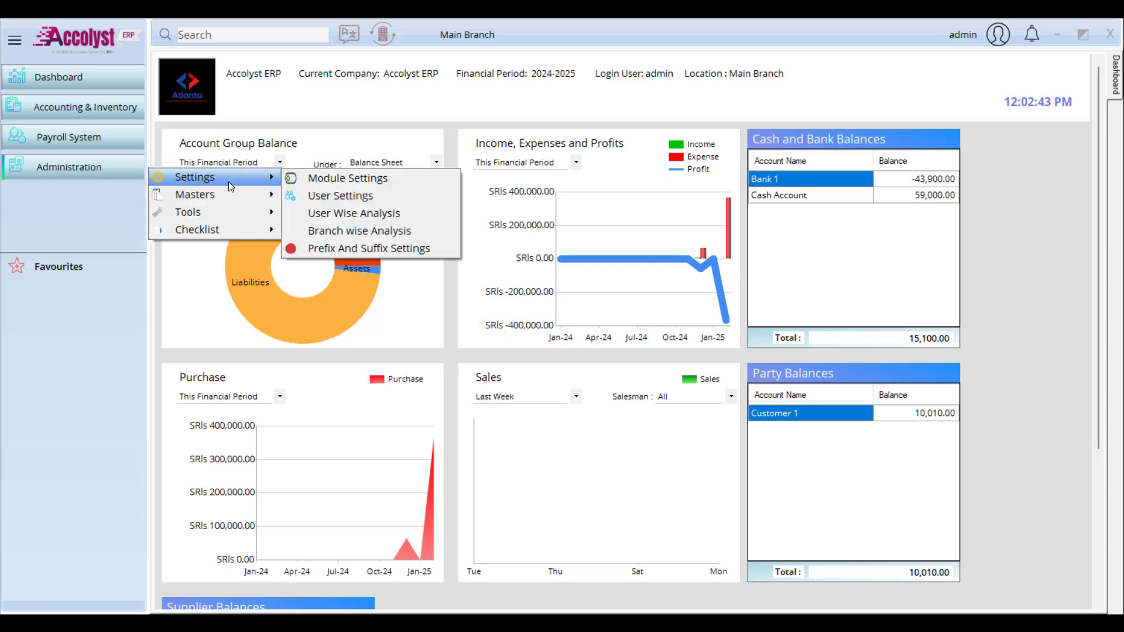
pyautogui.click(440, 230)
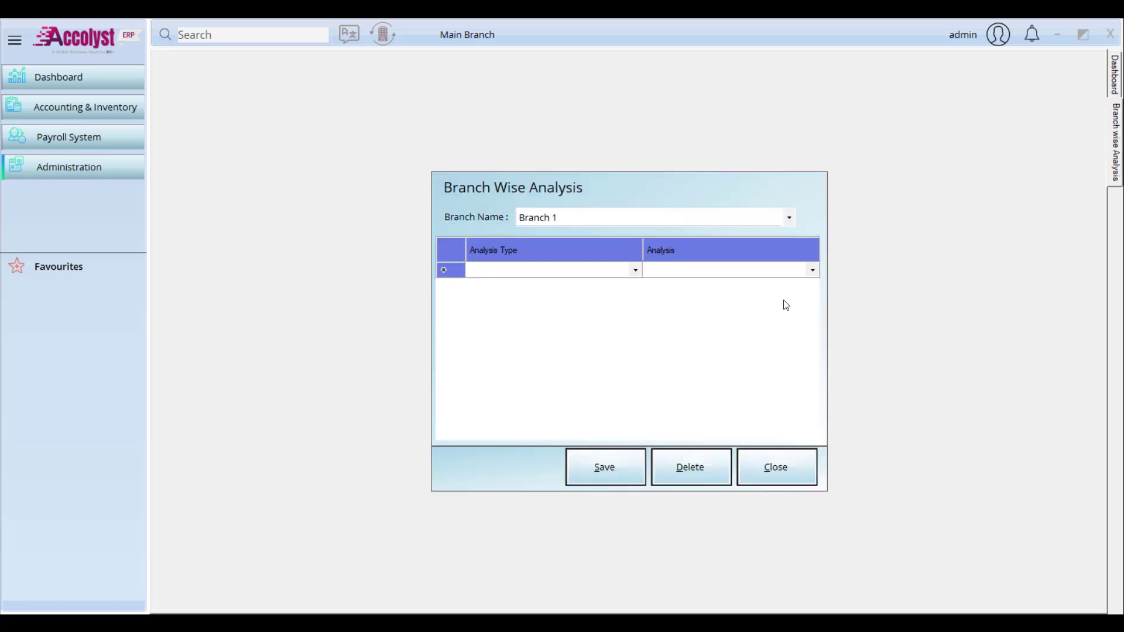
pyautogui.click(612, 219)
pyautogui.click(618, 233)
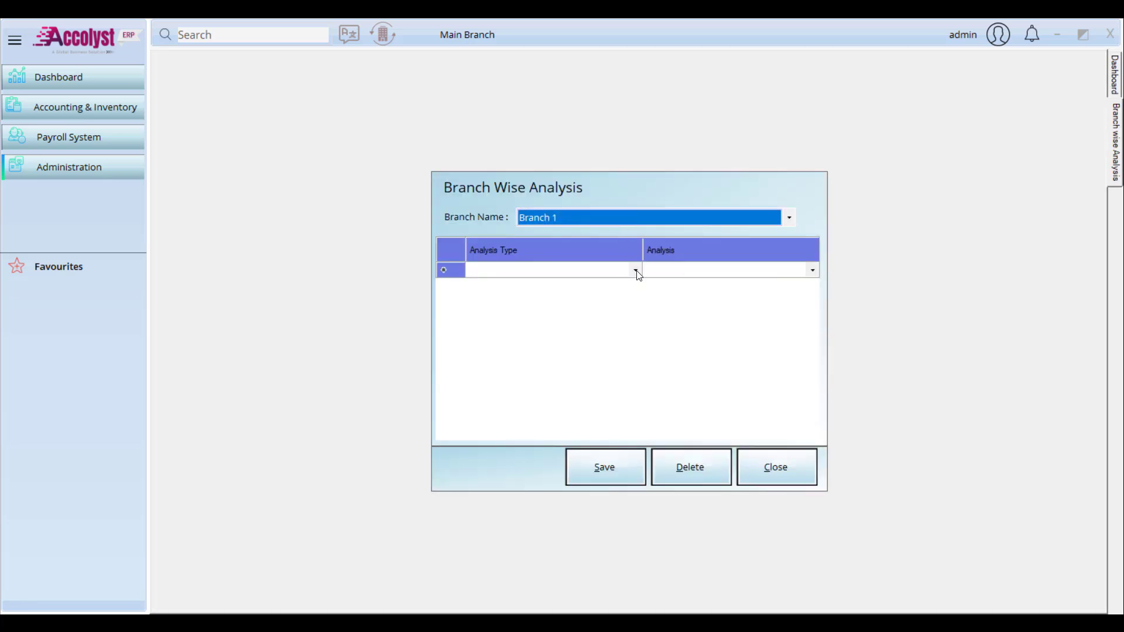
# Step: Set Analysis Type to Projects and Analysis to Project 1, then close the form
pyautogui.click(635, 269)
pyautogui.click(635, 270)
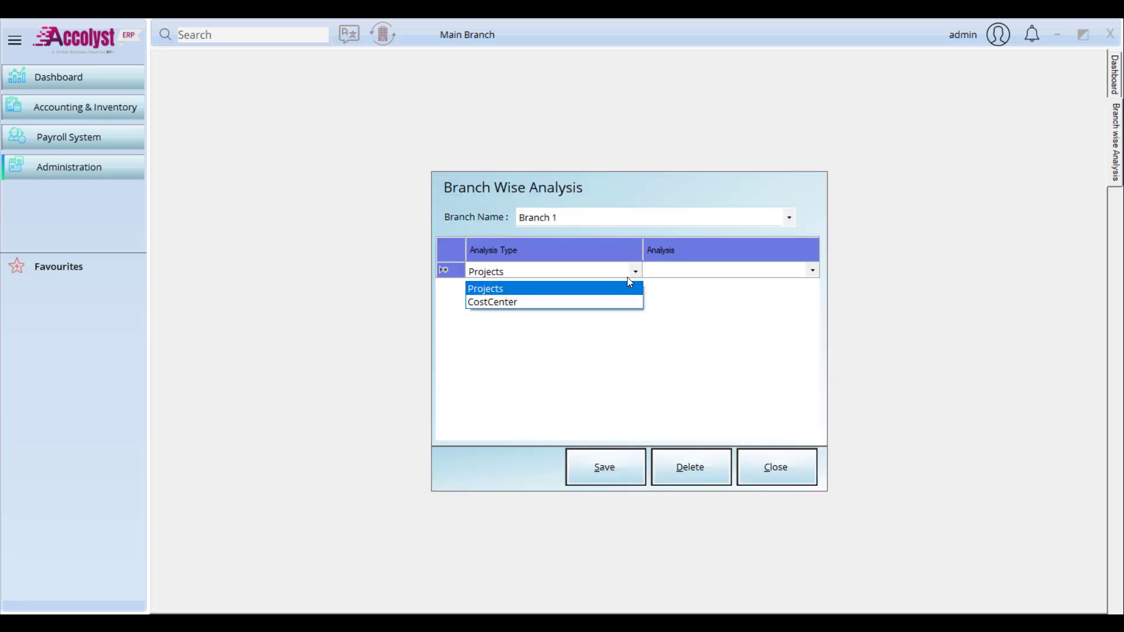
pyautogui.click(629, 289)
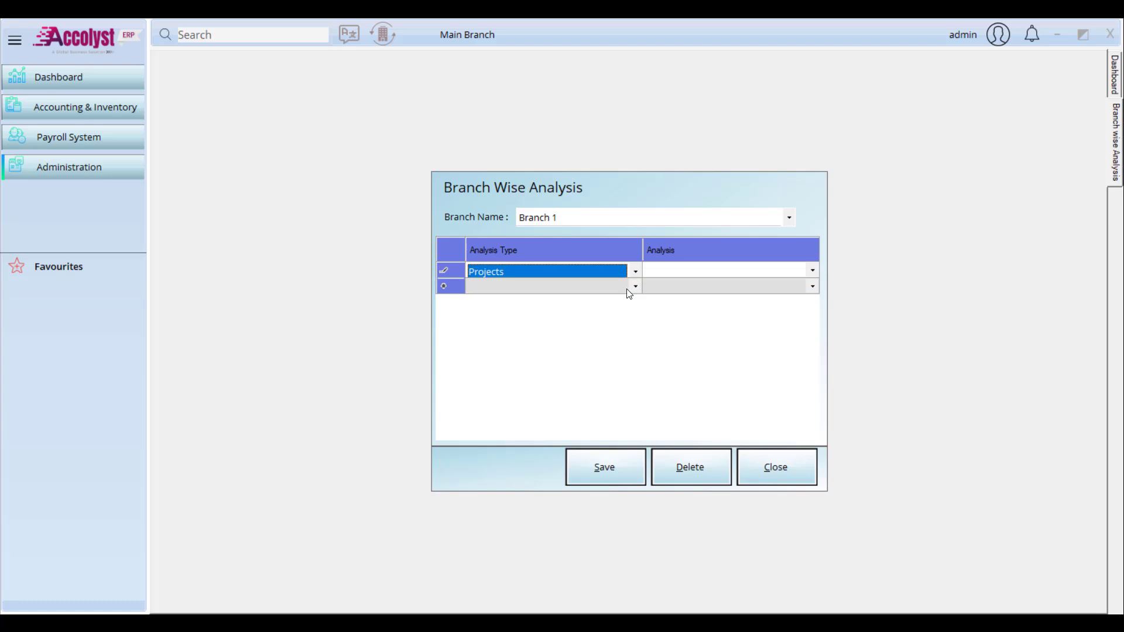
pyautogui.click(818, 272)
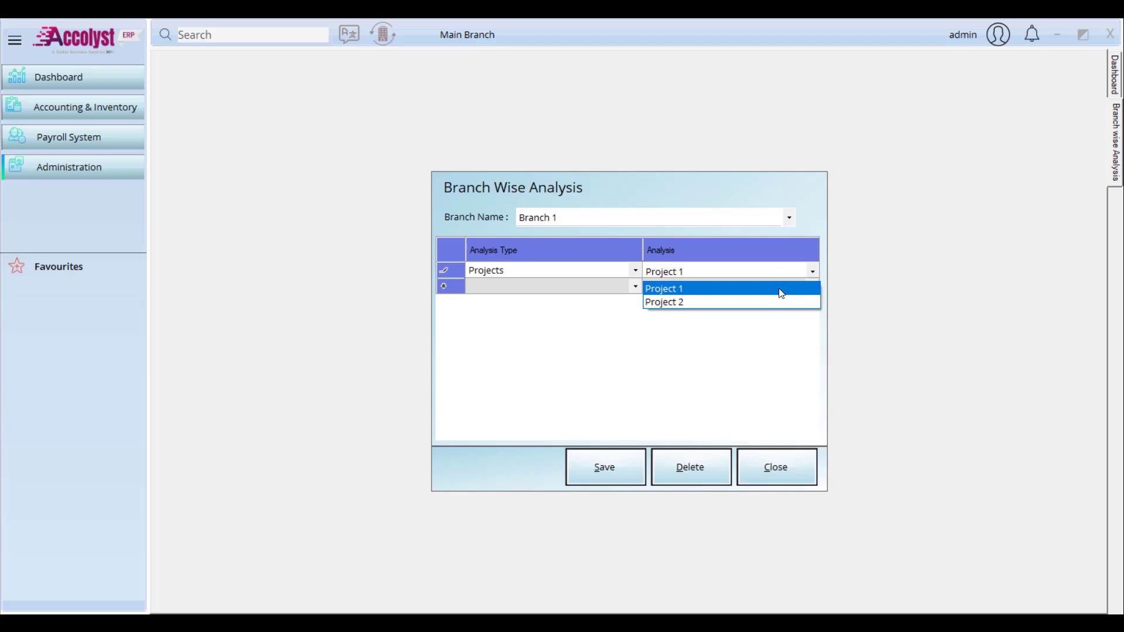
pyautogui.click(782, 289)
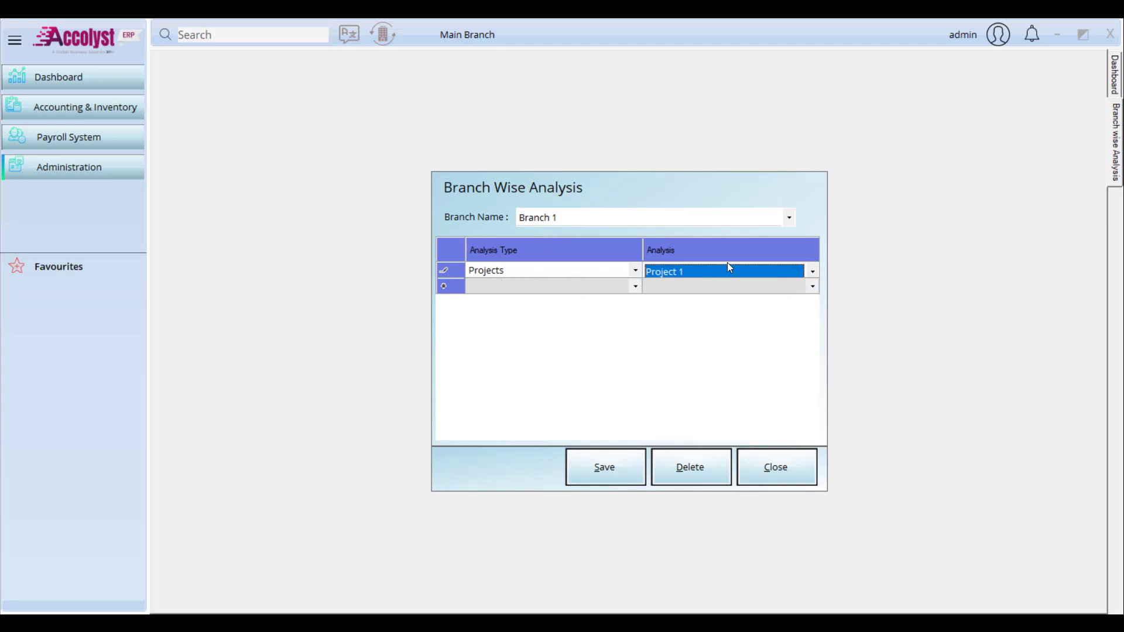
pyautogui.click(638, 269)
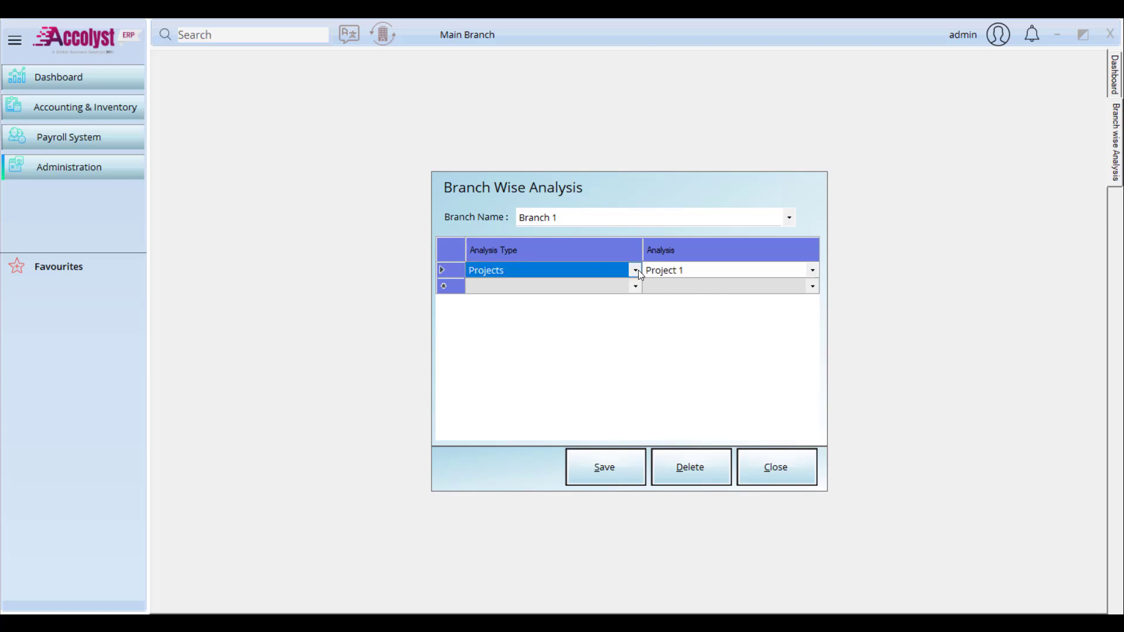
pyautogui.click(638, 269)
pyautogui.click(638, 269)
pyautogui.click(791, 477)
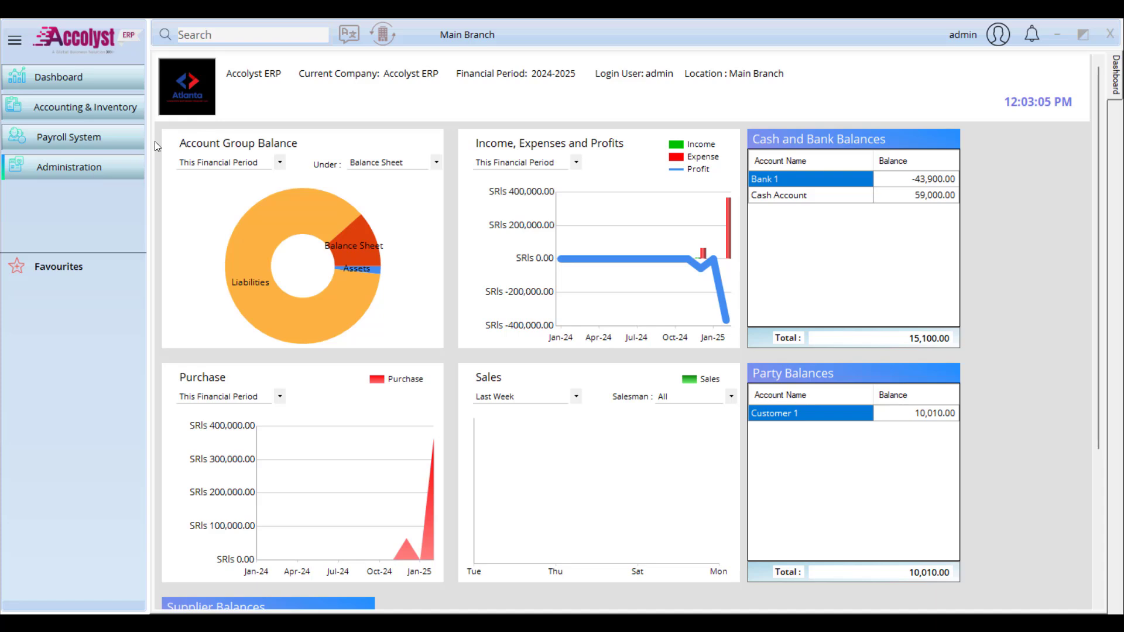
# Step: In User wise Branch, tick Select for Branch 1 and close the dialog
pyautogui.click(82, 165)
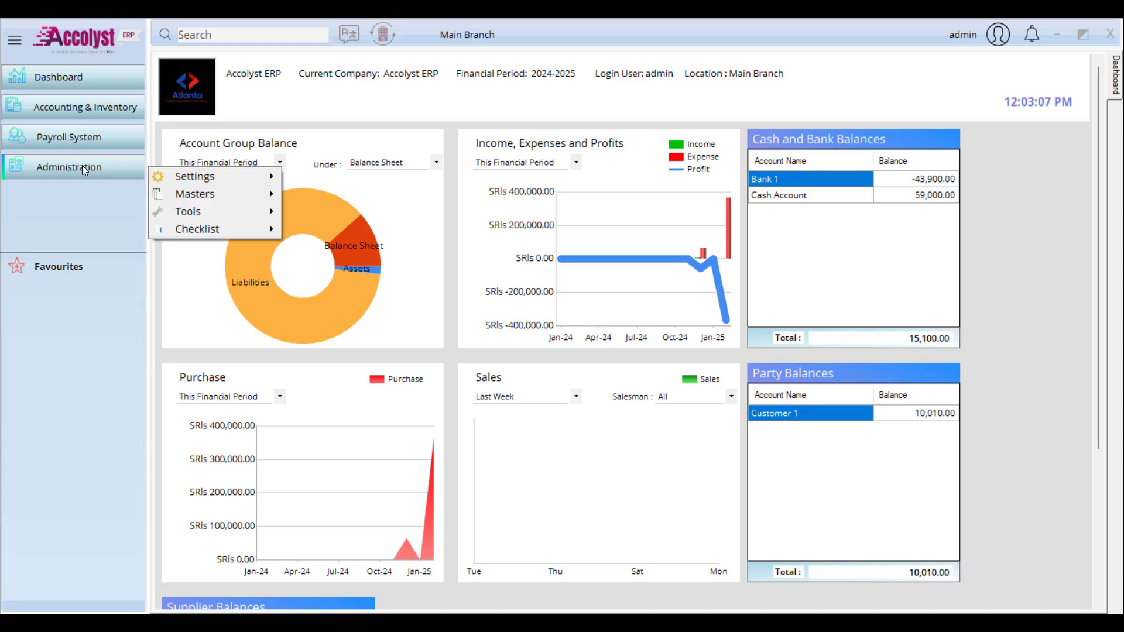
pyautogui.moveTo(231, 193)
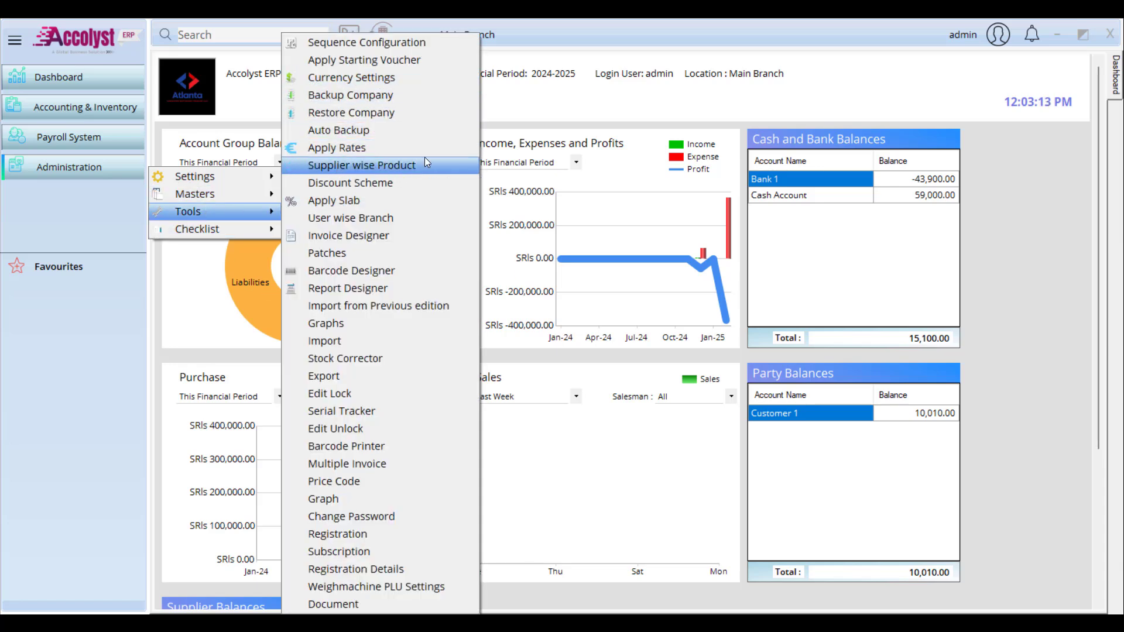
pyautogui.click(96, 210)
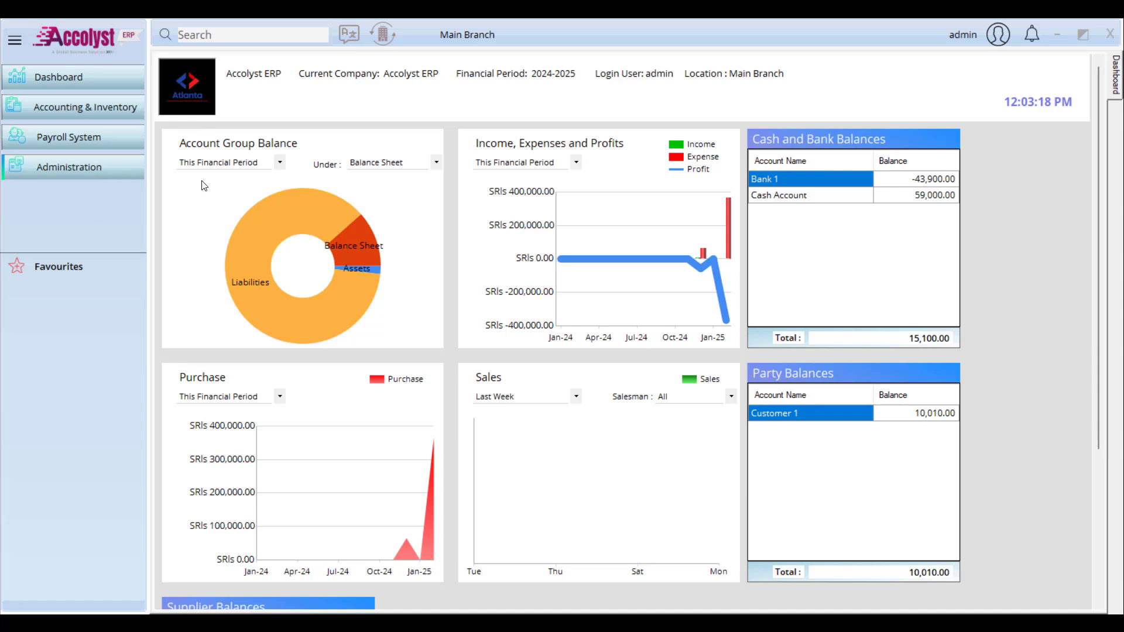
pyautogui.click(69, 167)
pyautogui.moveTo(225, 209)
pyautogui.click(363, 218)
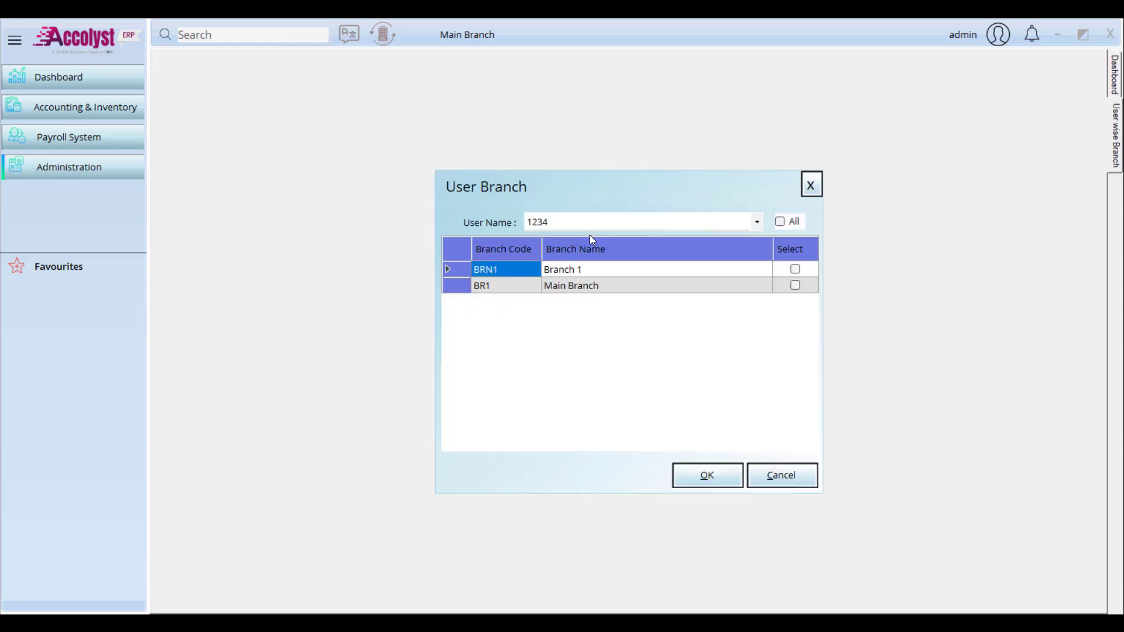
pyautogui.click(795, 269)
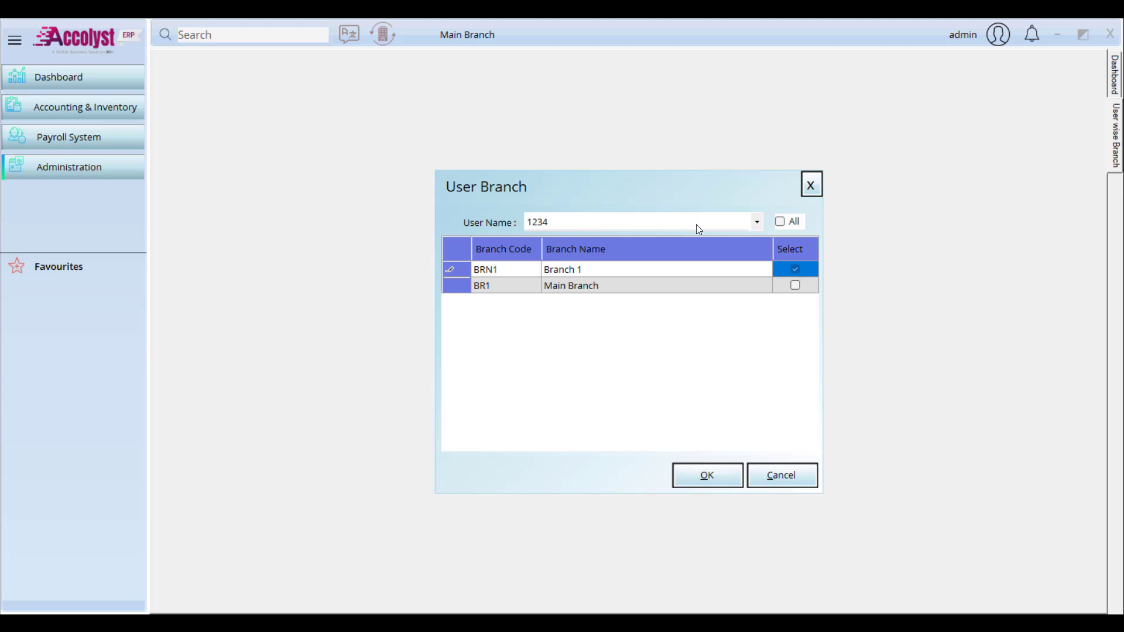
pyautogui.click(820, 188)
pyautogui.click(821, 188)
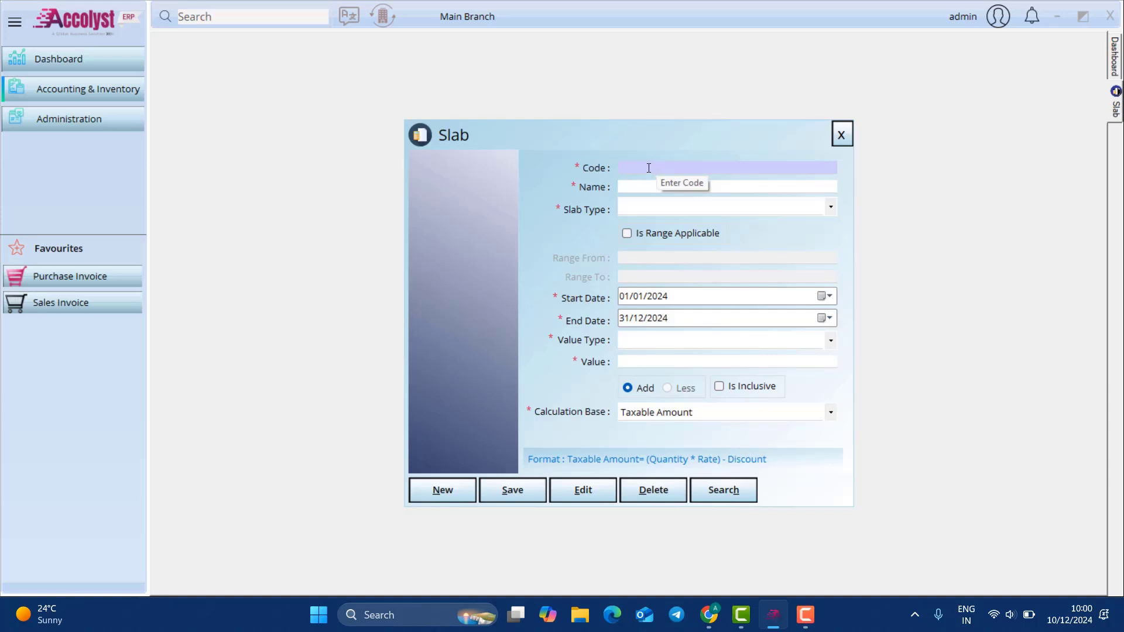
# Step: Search 'vat' in the General module settings, tick Enable VAT, save, and close the Slab form
pyautogui.click(112, 121)
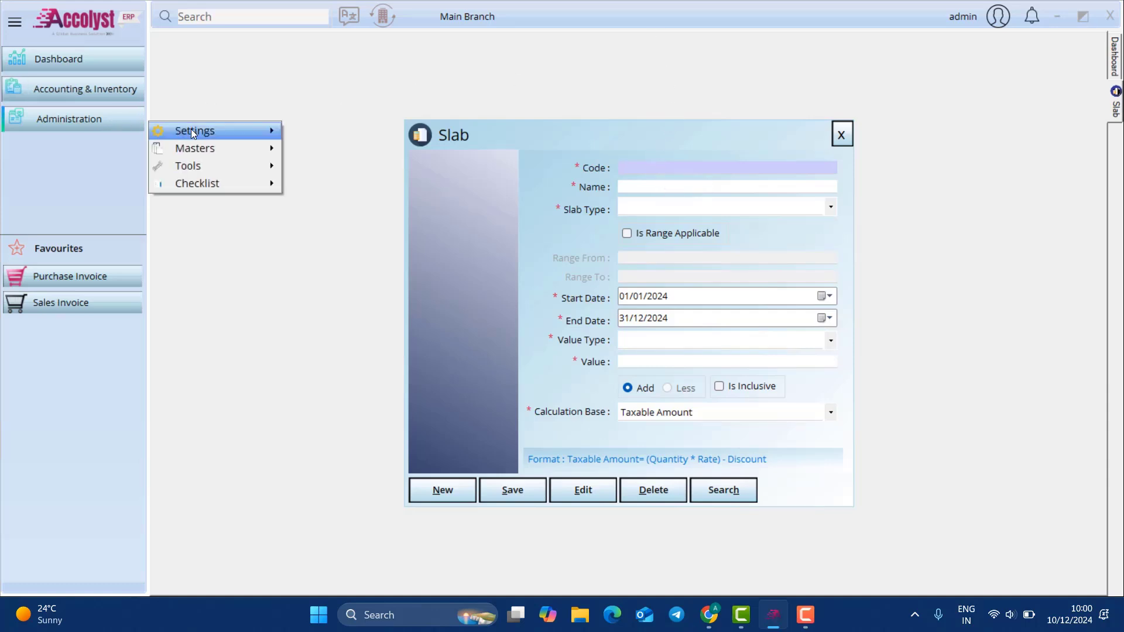
pyautogui.moveTo(193, 134)
pyautogui.click(328, 131)
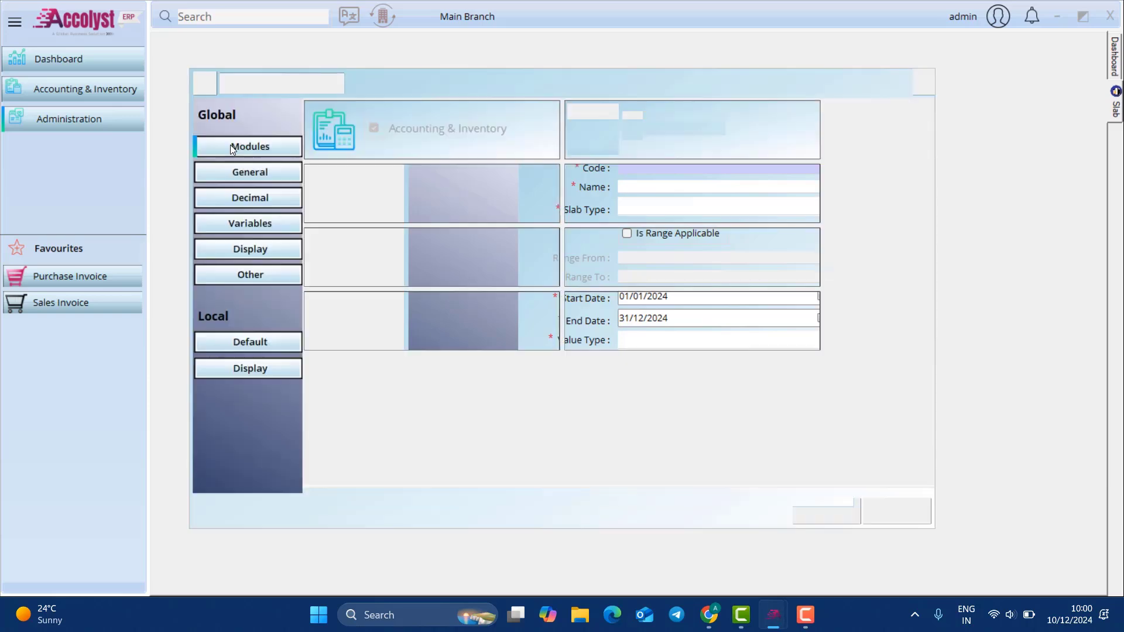
pyautogui.click(241, 172)
pyautogui.write('vat')
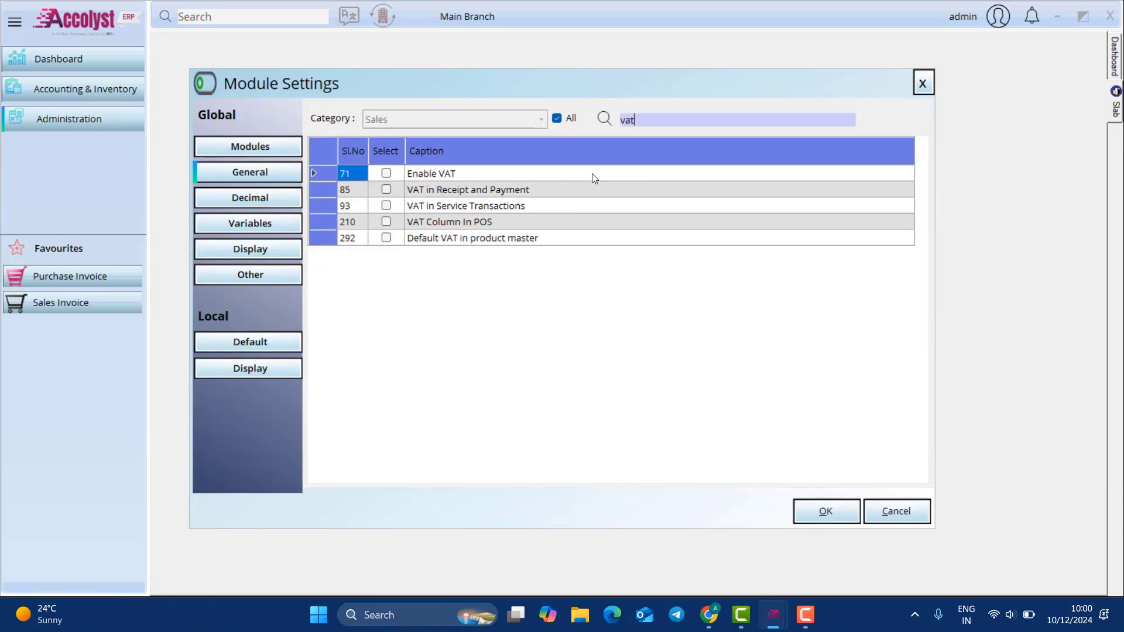
pyautogui.click(386, 172)
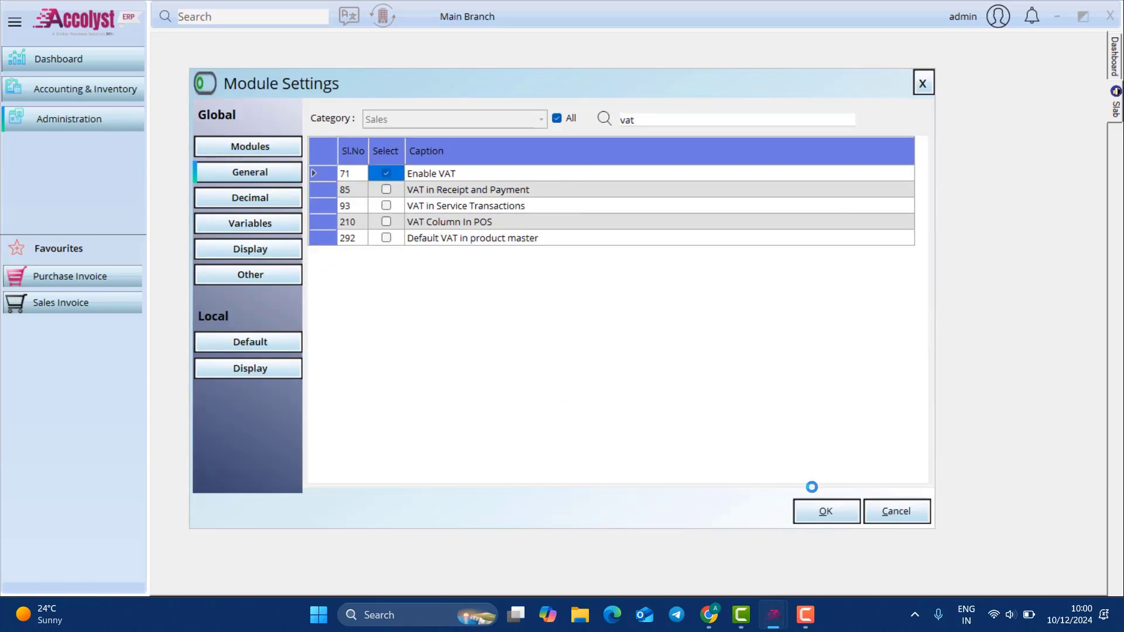
pyautogui.click(597, 354)
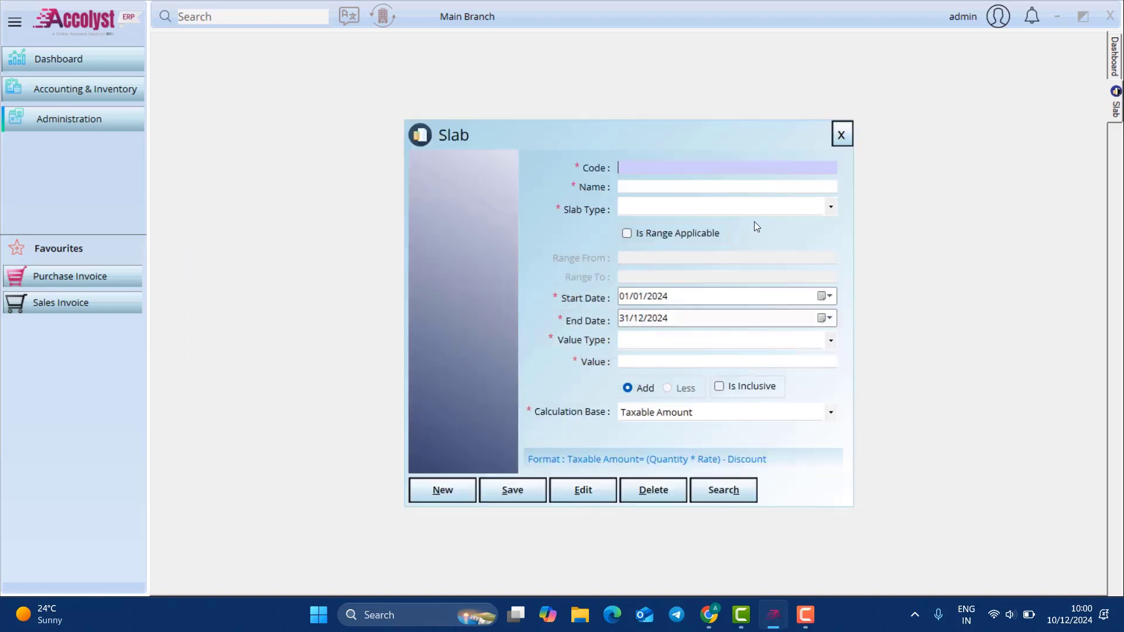
pyautogui.click(840, 133)
pyautogui.click(132, 86)
# Step: Fill a new slab: code 01, name Vat 5%, type VAT, value 5, base Taxable Amount
pyautogui.moveTo(264, 107)
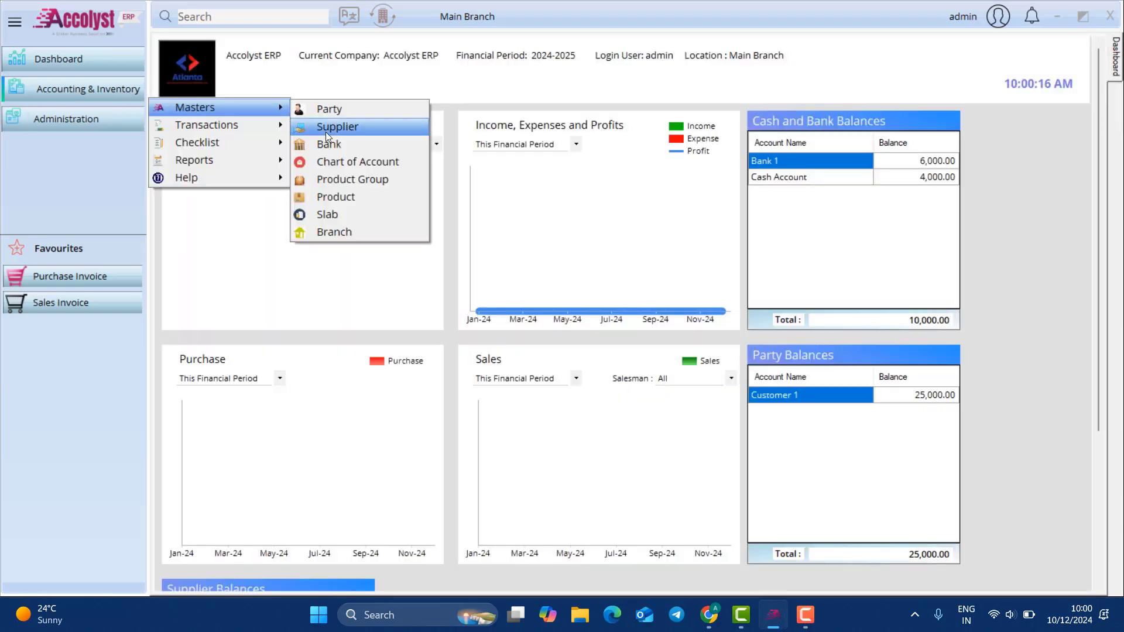
pyautogui.click(324, 213)
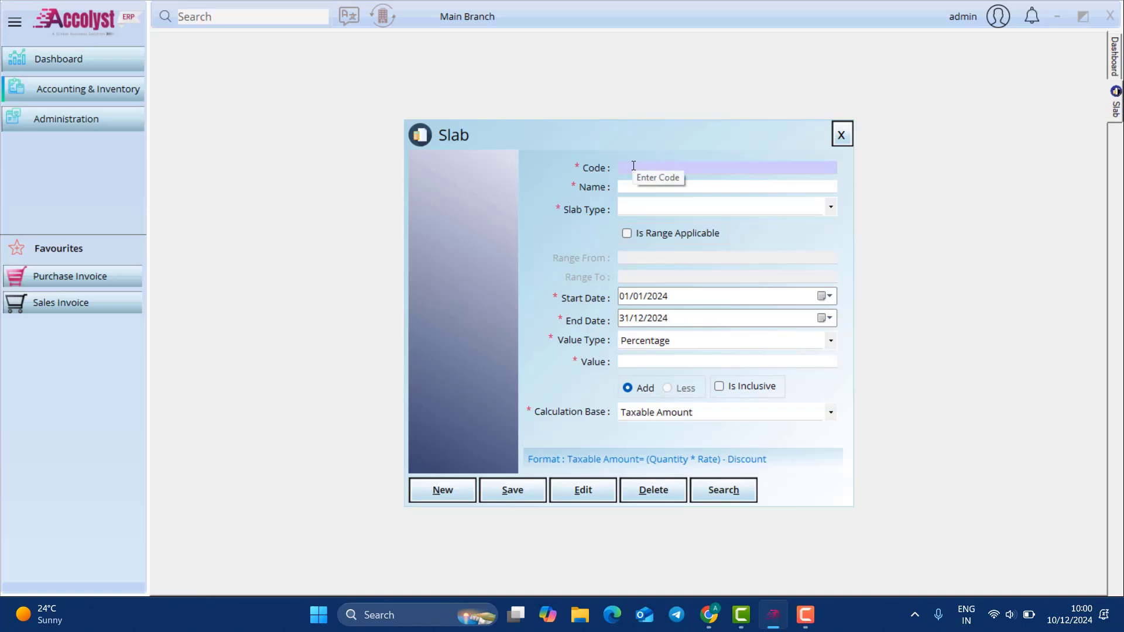
pyautogui.write('01')
pyautogui.click(683, 182)
pyautogui.write('Vat 5%')
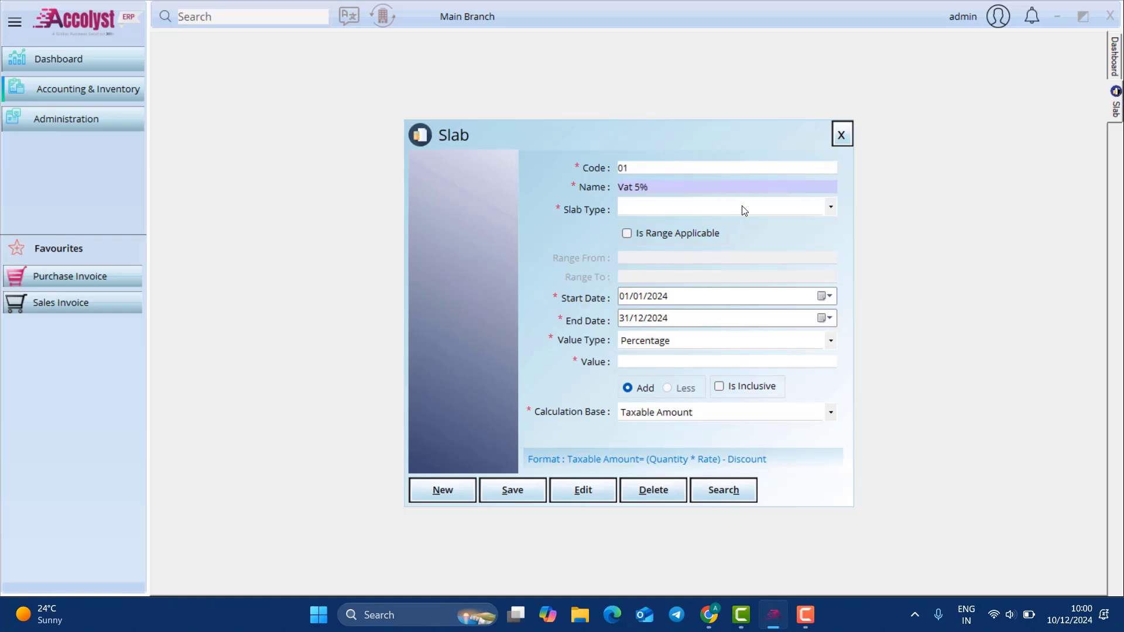
pyautogui.click(774, 208)
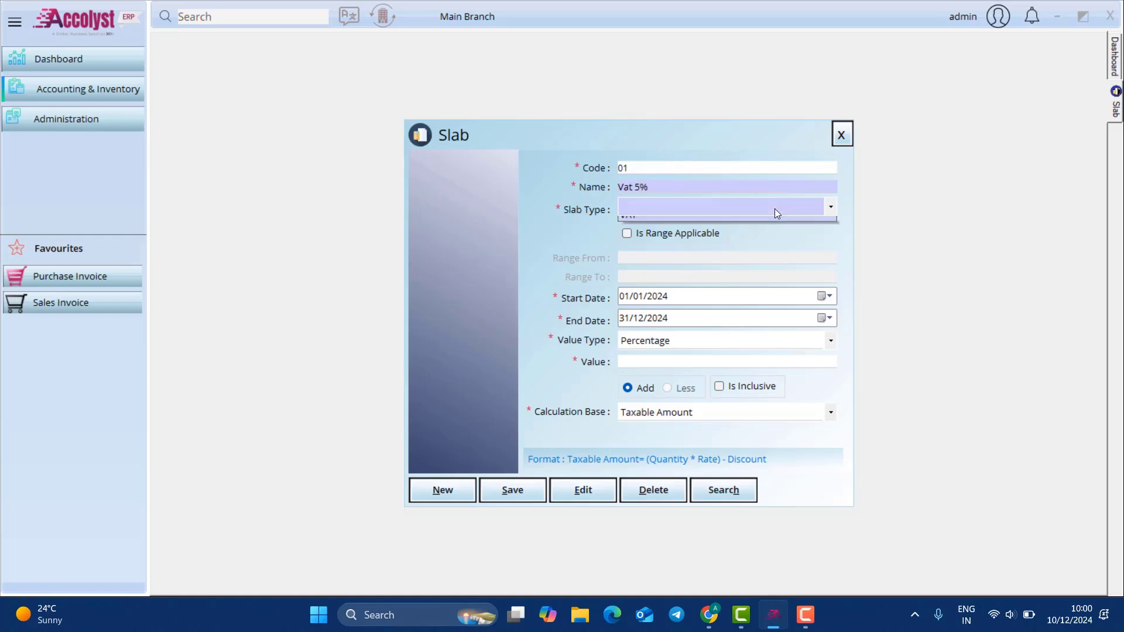
pyautogui.click(764, 222)
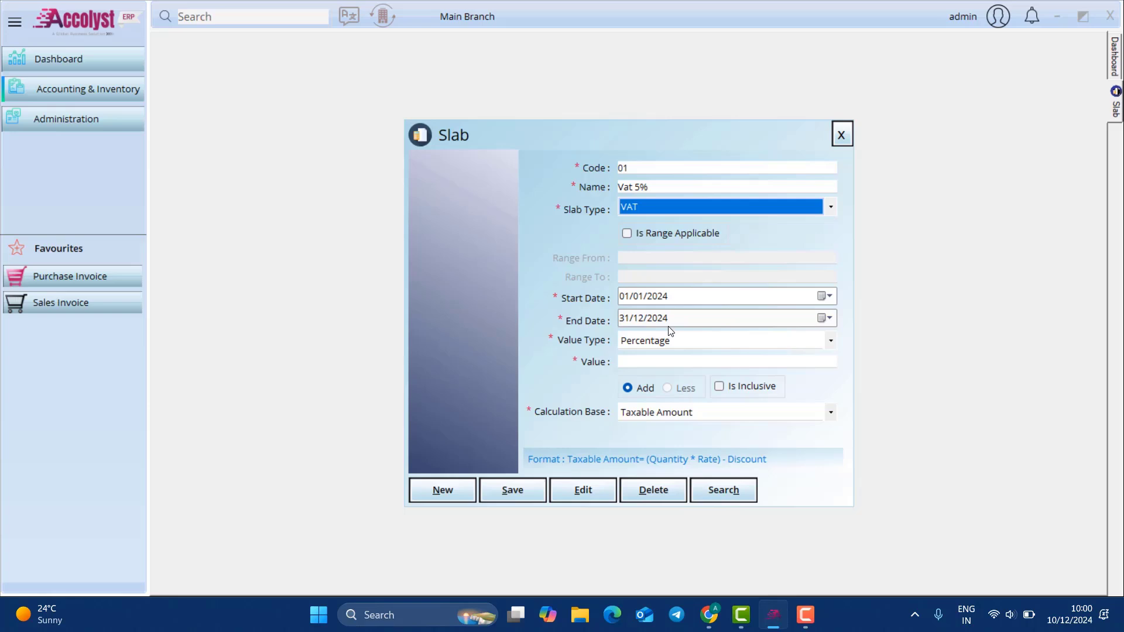
pyautogui.click(736, 362)
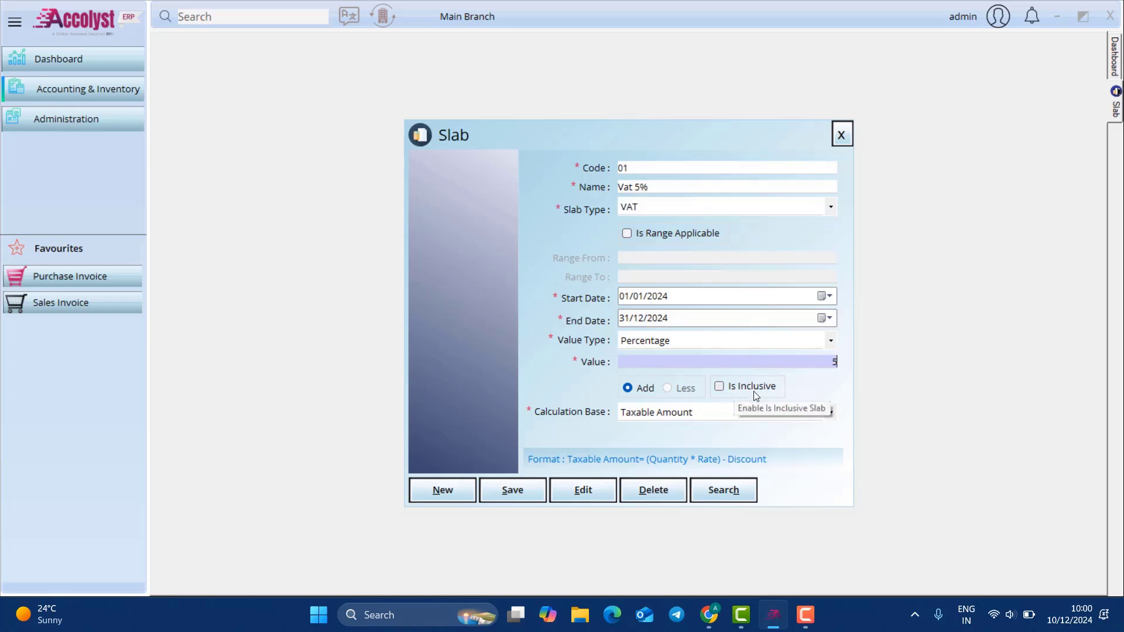
pyautogui.click(806, 411)
pyautogui.click(809, 415)
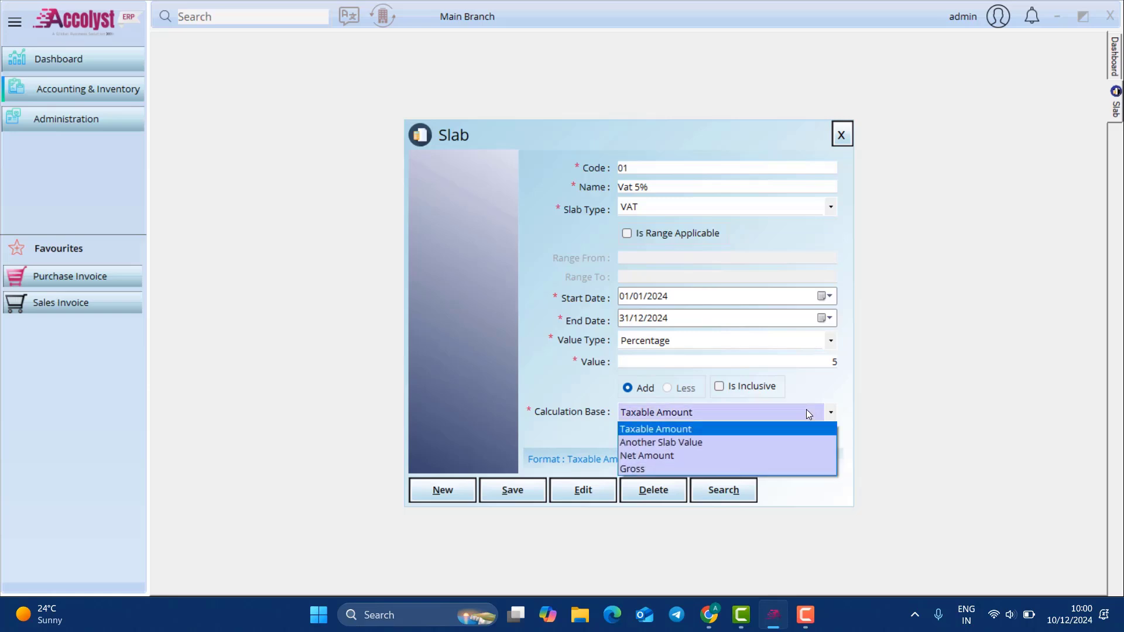
pyautogui.click(808, 413)
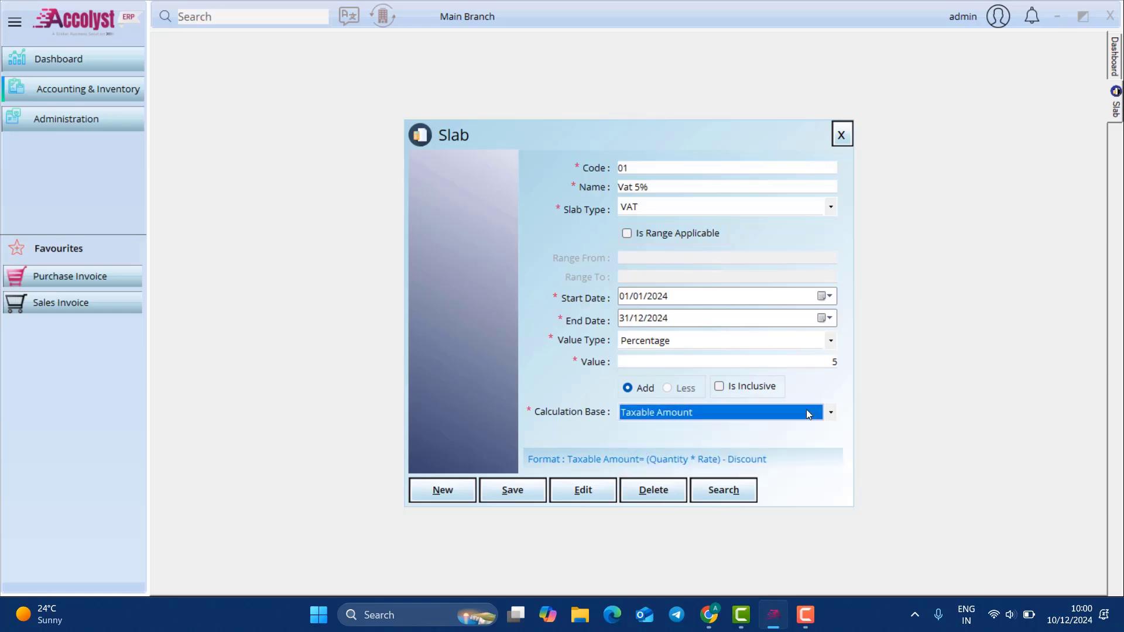
# Step: Save the Vat 5% slab, confirm it in the slab search, and close the form
pyautogui.click(518, 497)
pyautogui.click(599, 356)
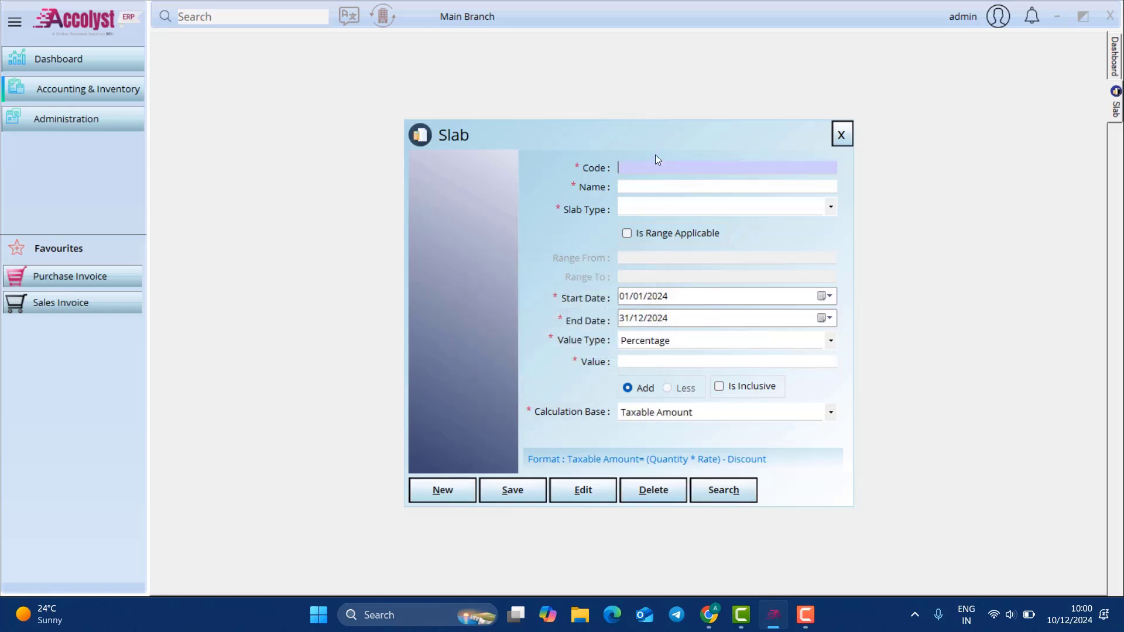
pyautogui.click(723, 490)
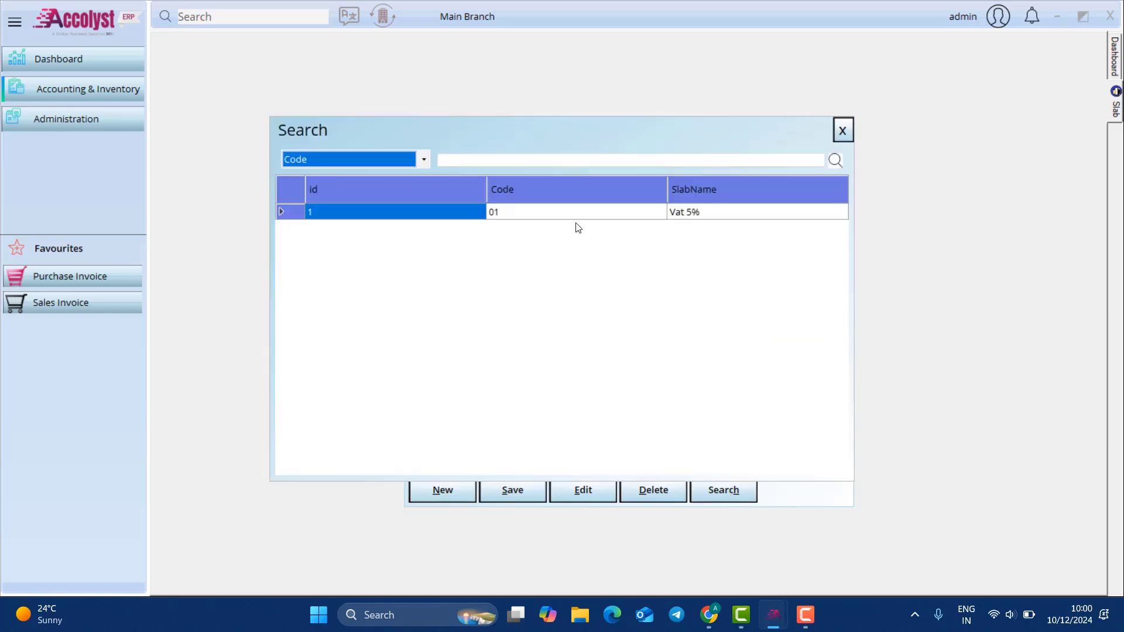
pyautogui.click(848, 130)
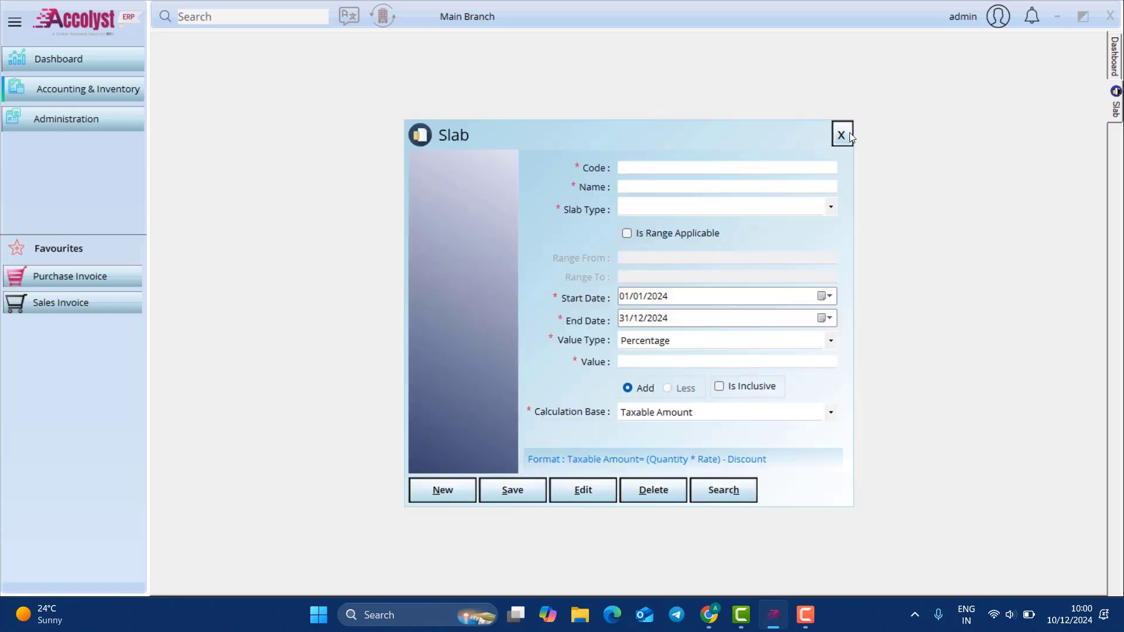
pyautogui.click(843, 133)
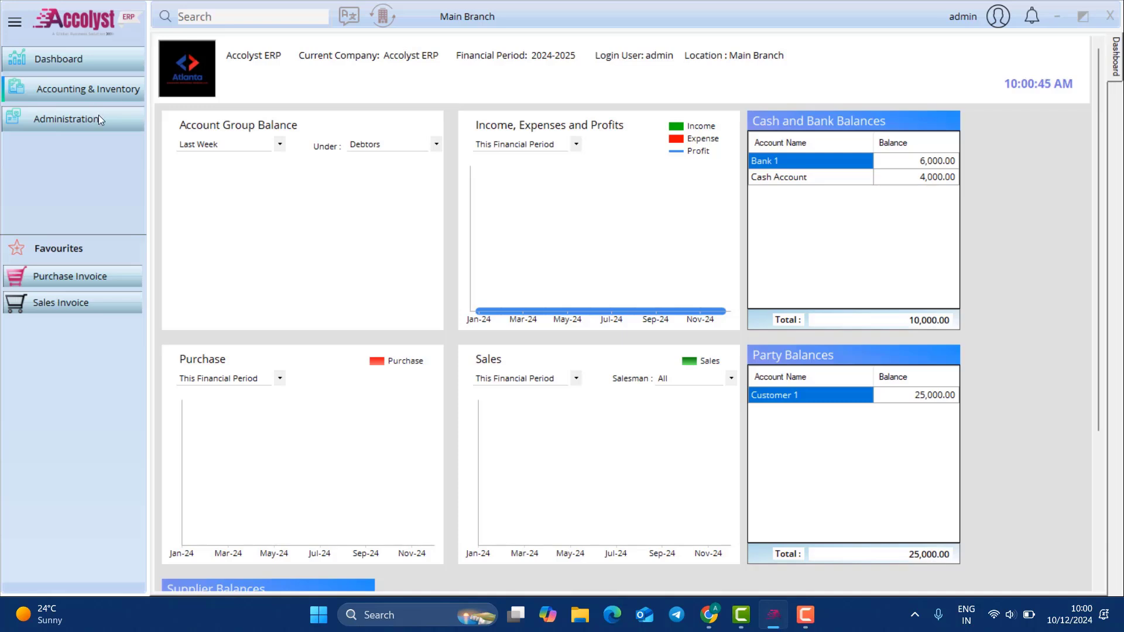
pyautogui.click(104, 87)
# Step: Open the Product master form and review its purchase VAT slab choices
pyautogui.moveTo(202, 105)
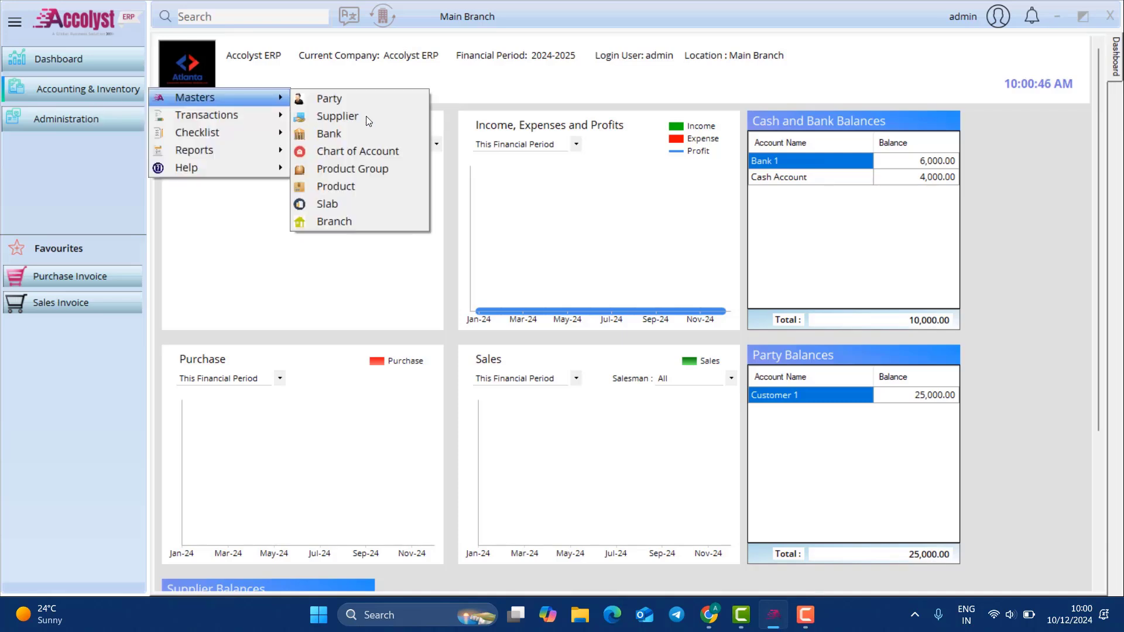
pyautogui.click(364, 185)
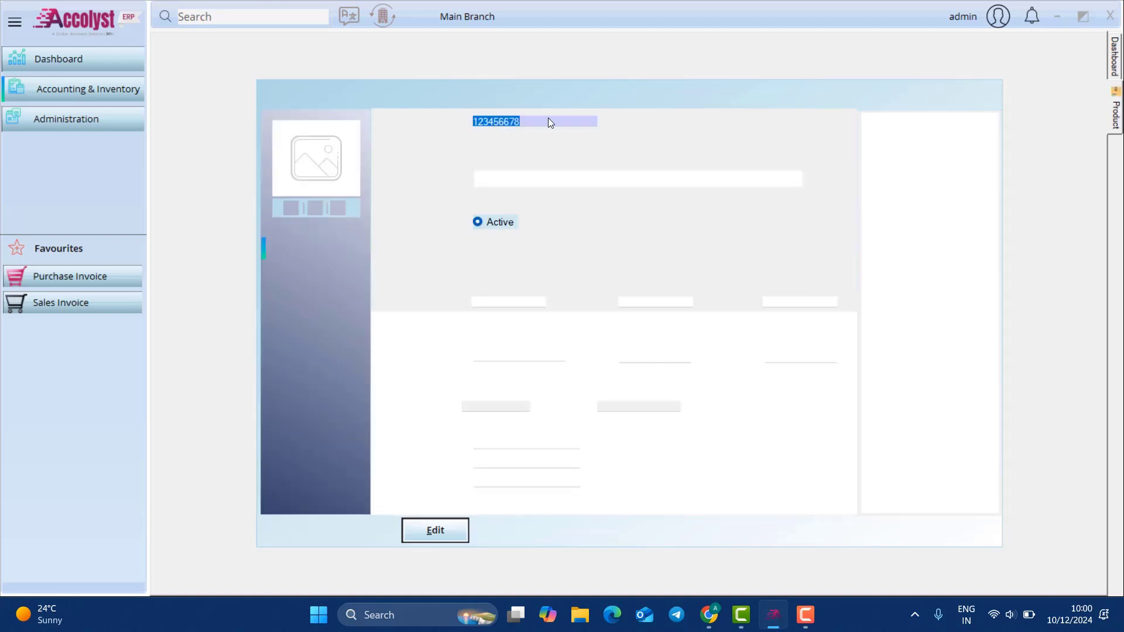
pyautogui.click(347, 297)
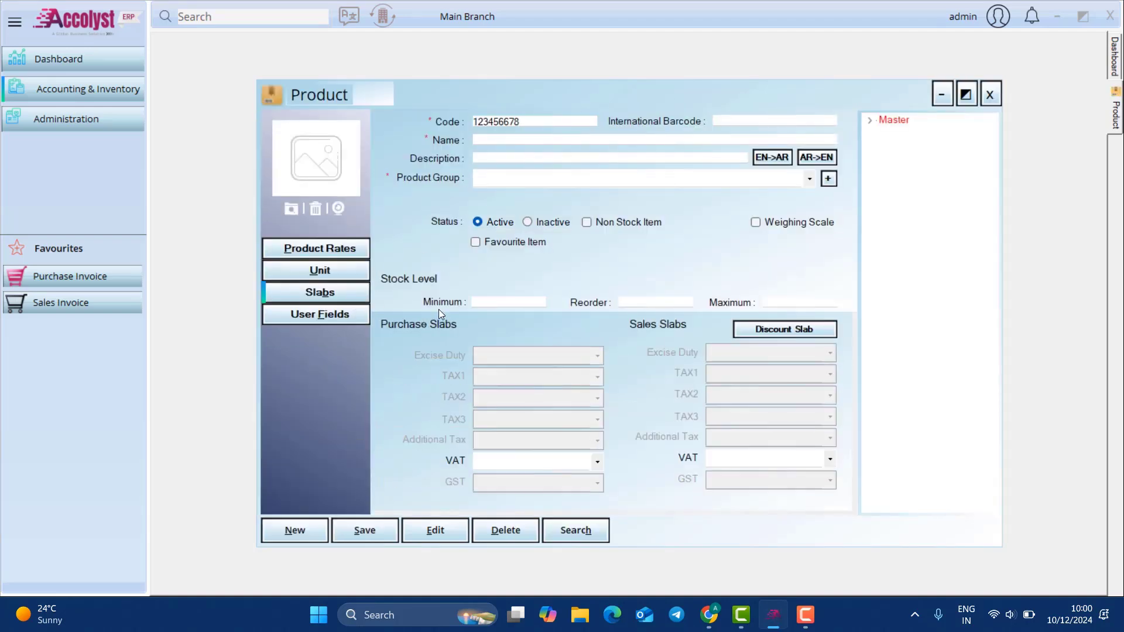
pyautogui.click(557, 470)
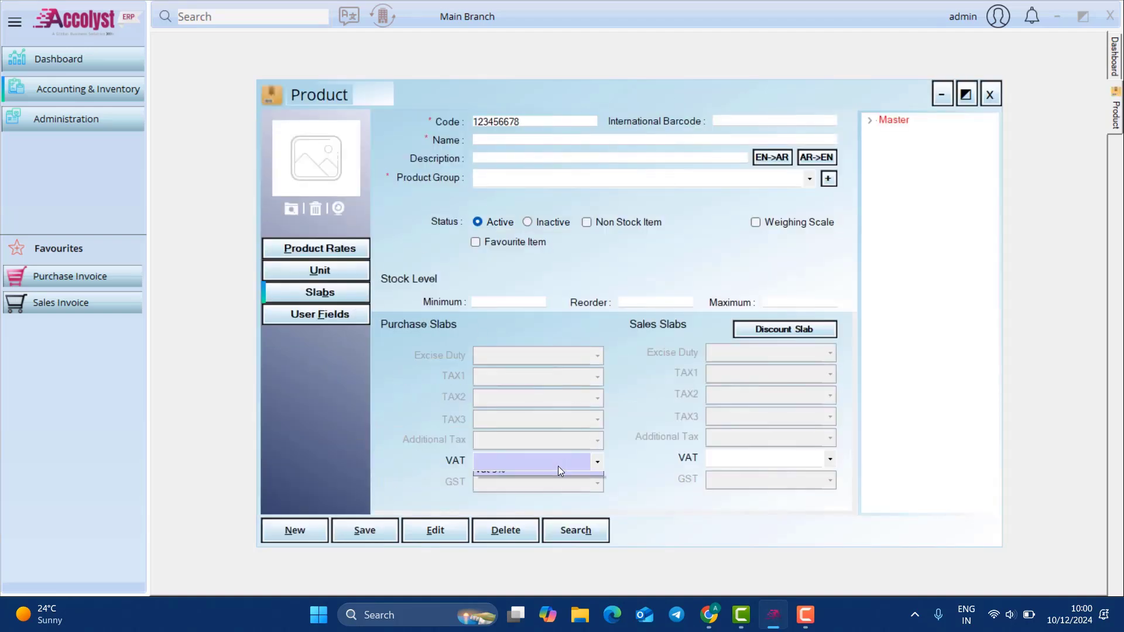
pyautogui.click(847, 512)
# Step: Load Product 2 from the product tree and save it with Vat 5% as purchase and sales VAT
pyautogui.click(870, 120)
pyautogui.click(884, 133)
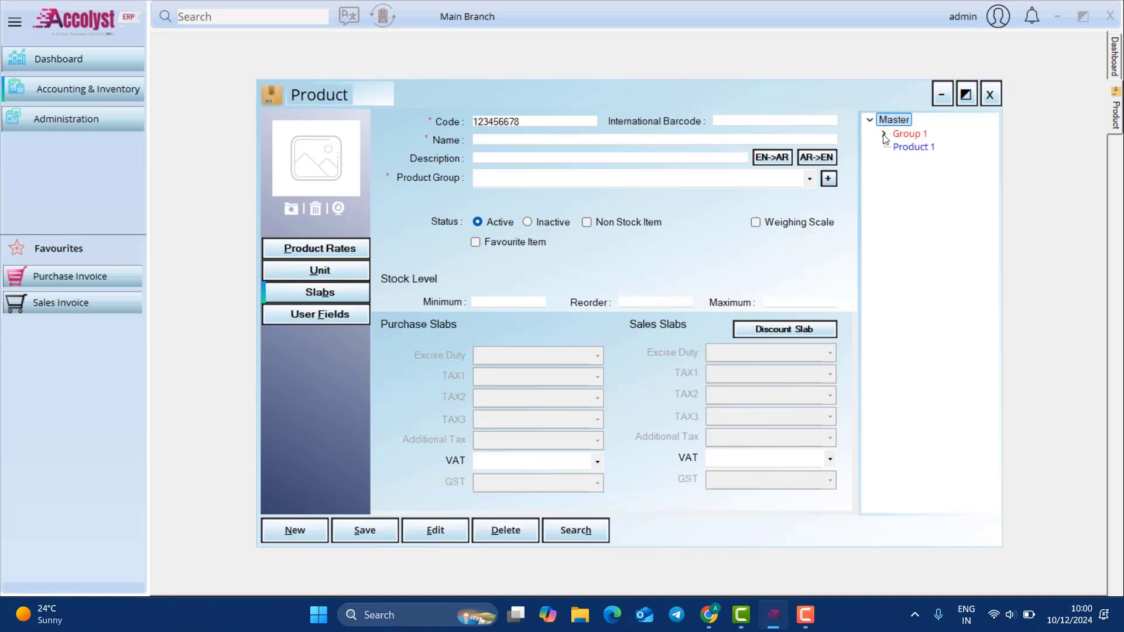
pyautogui.click(898, 146)
pyautogui.click(939, 160)
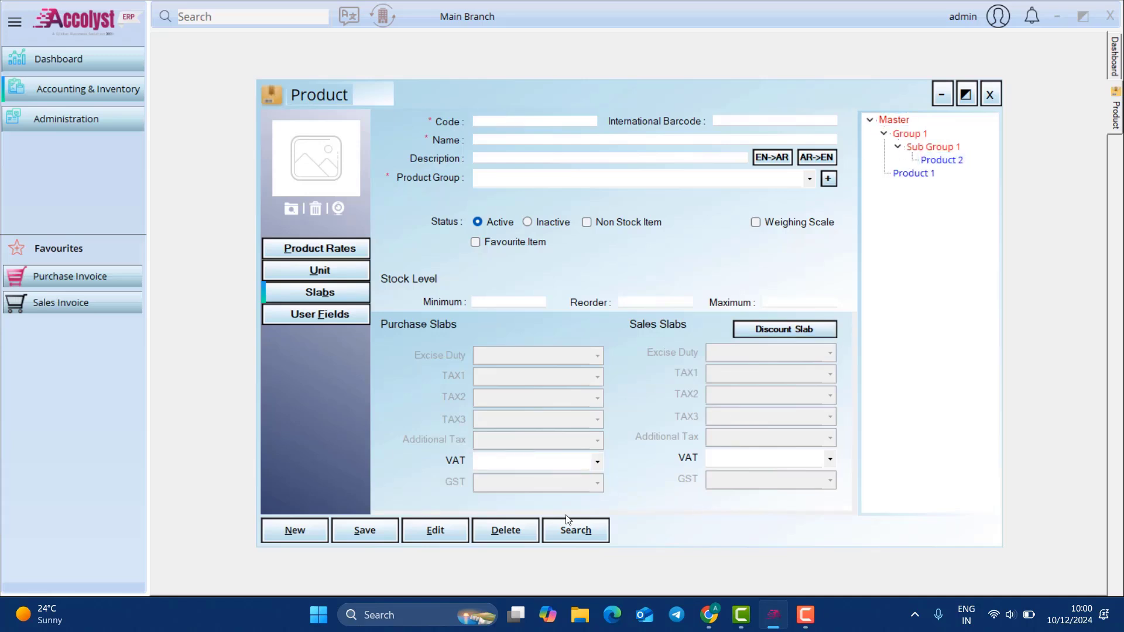
pyautogui.click(441, 529)
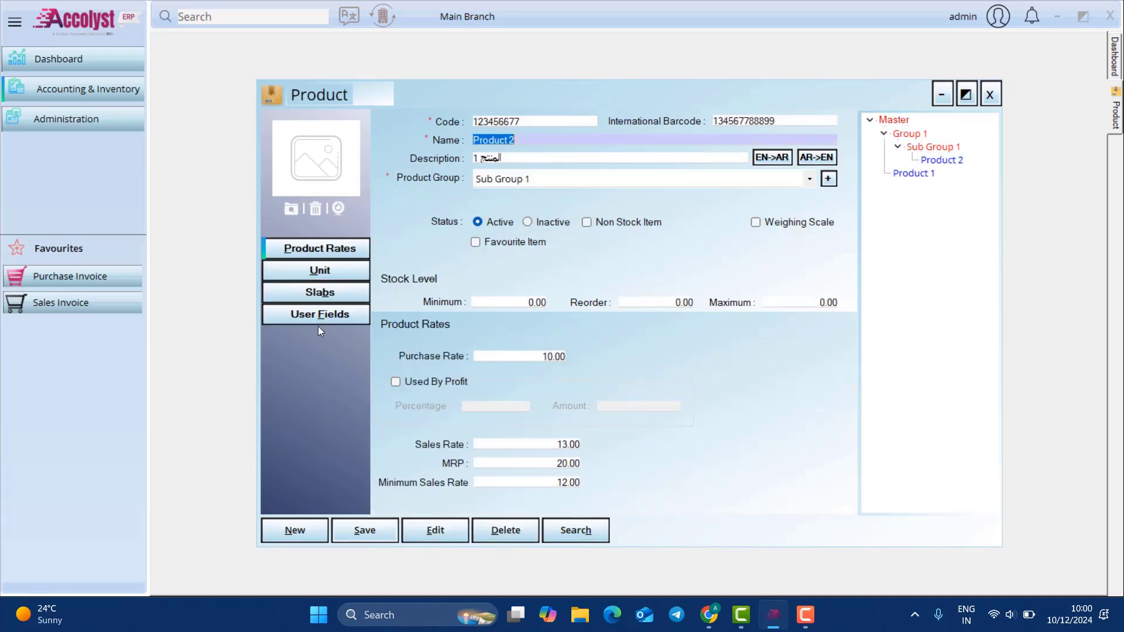
pyautogui.click(339, 291)
pyautogui.click(597, 462)
pyautogui.click(549, 486)
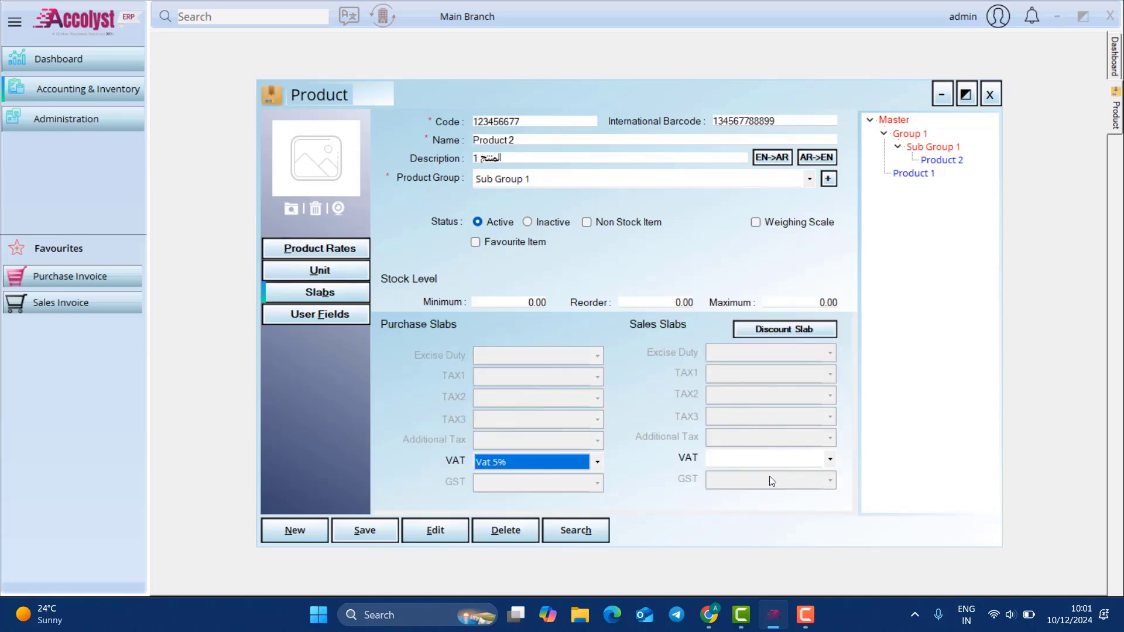
pyautogui.click(774, 463)
pyautogui.click(771, 487)
pyautogui.click(393, 531)
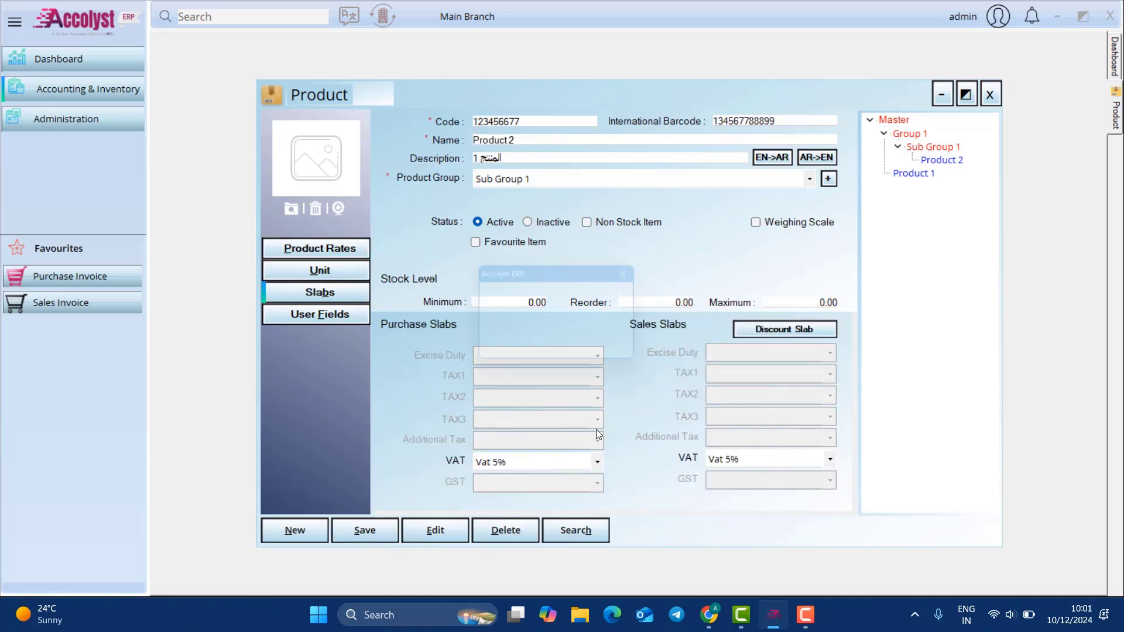
pyautogui.click(602, 356)
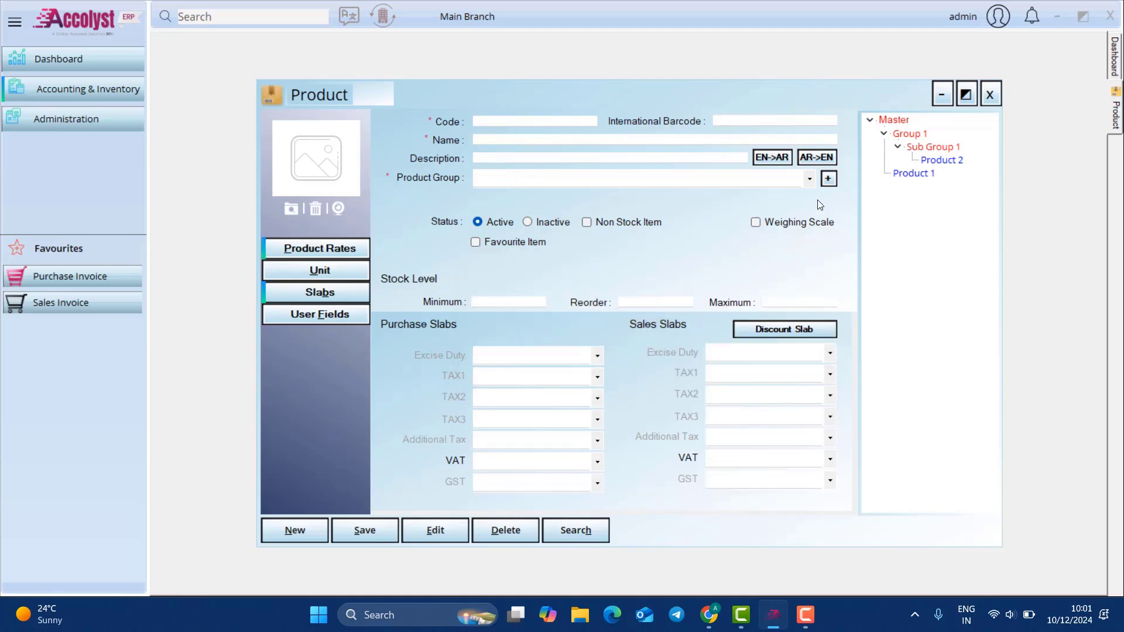
# Step: Give Product 1 Vat 5% purchase and sales VAT and base unit pcs, then save it
pyautogui.click(899, 174)
pyautogui.click(320, 292)
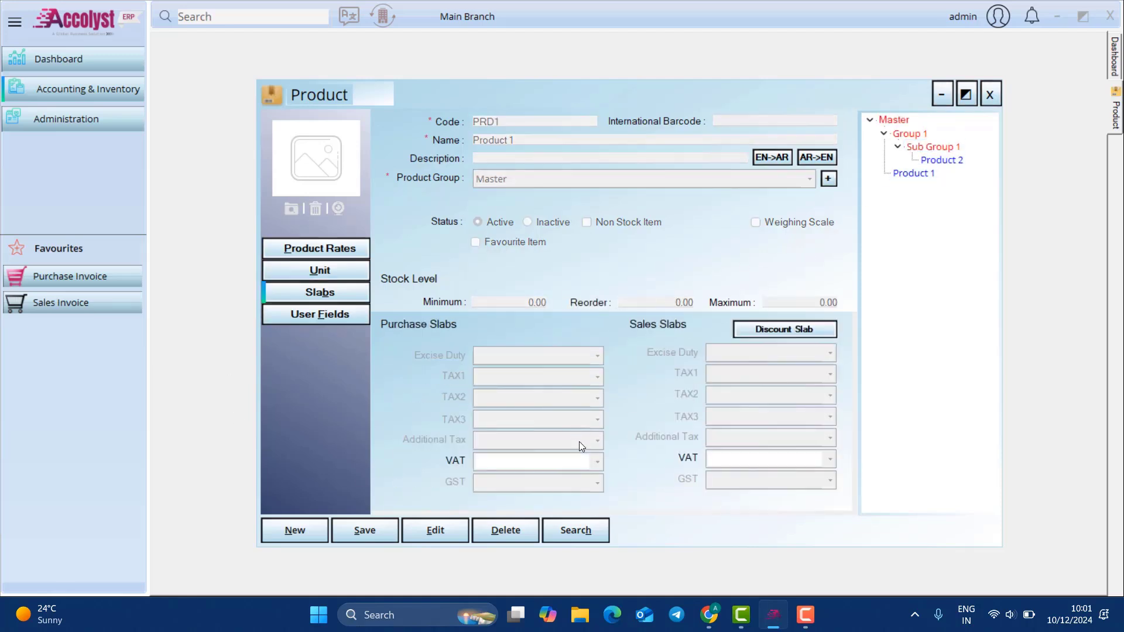
pyautogui.click(427, 535)
pyautogui.click(547, 464)
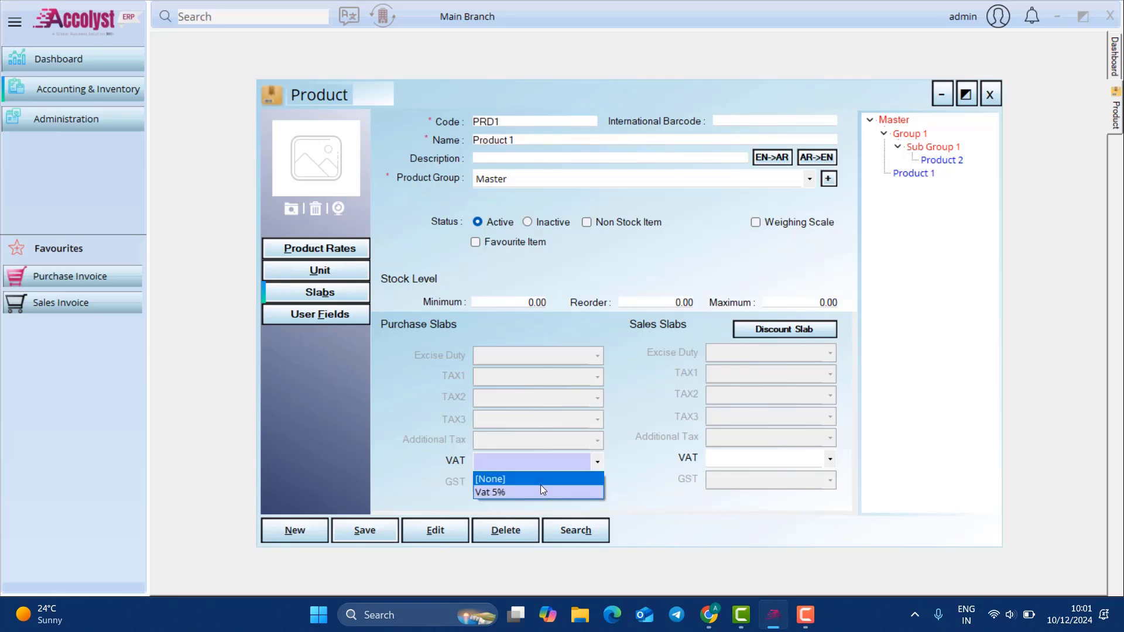
pyautogui.click(539, 493)
pyautogui.click(825, 460)
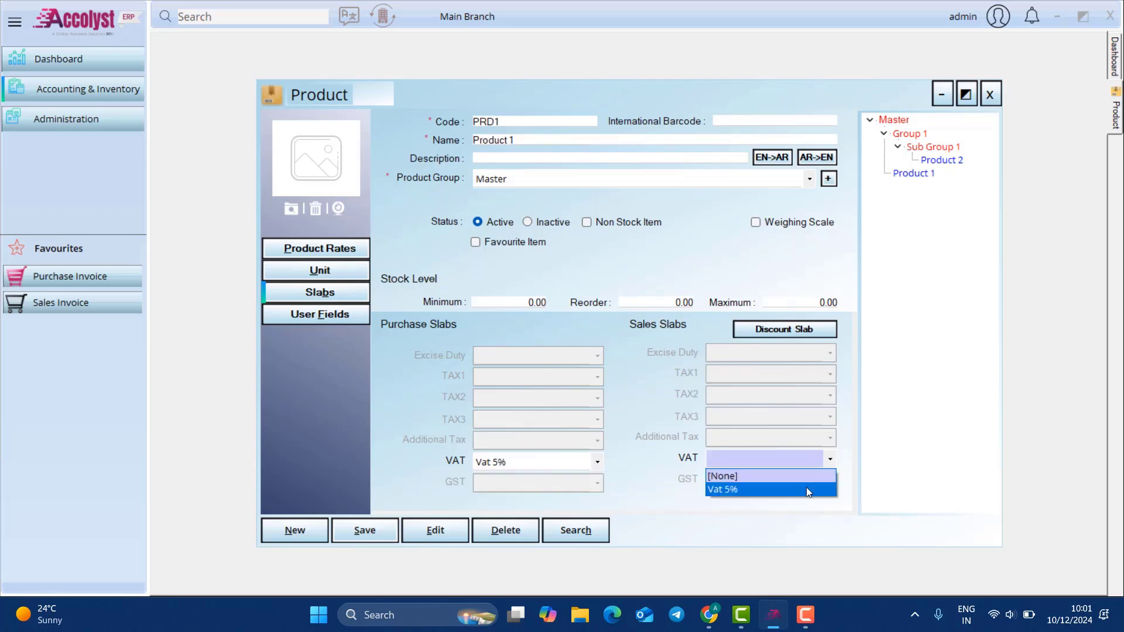
pyautogui.click(806, 487)
pyautogui.click(364, 529)
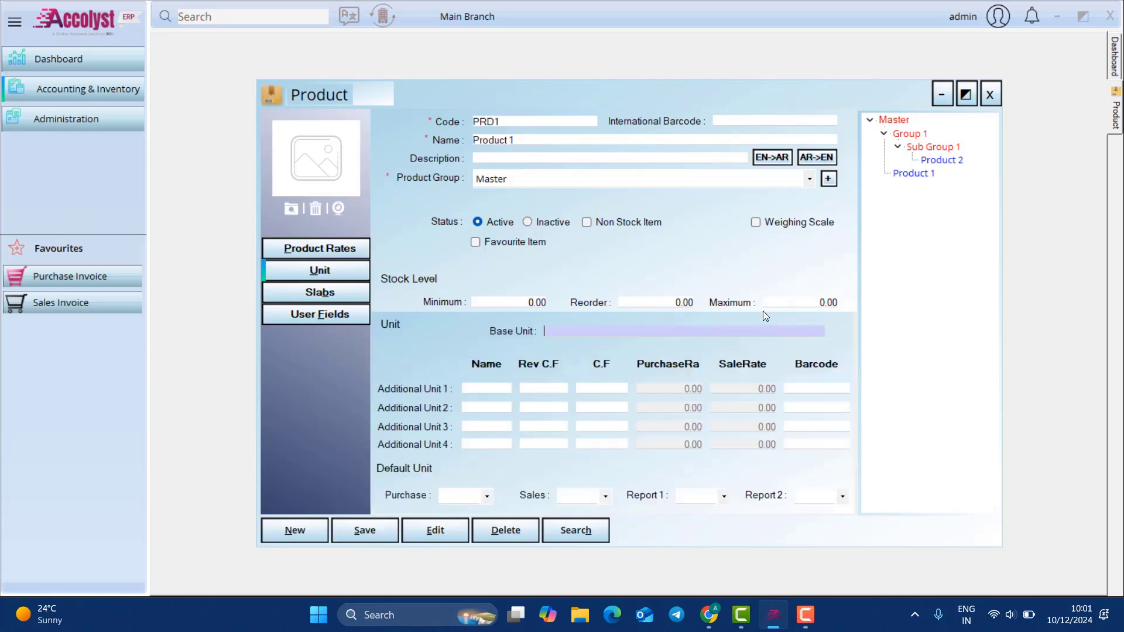
pyautogui.write('pcs')
pyautogui.click(372, 531)
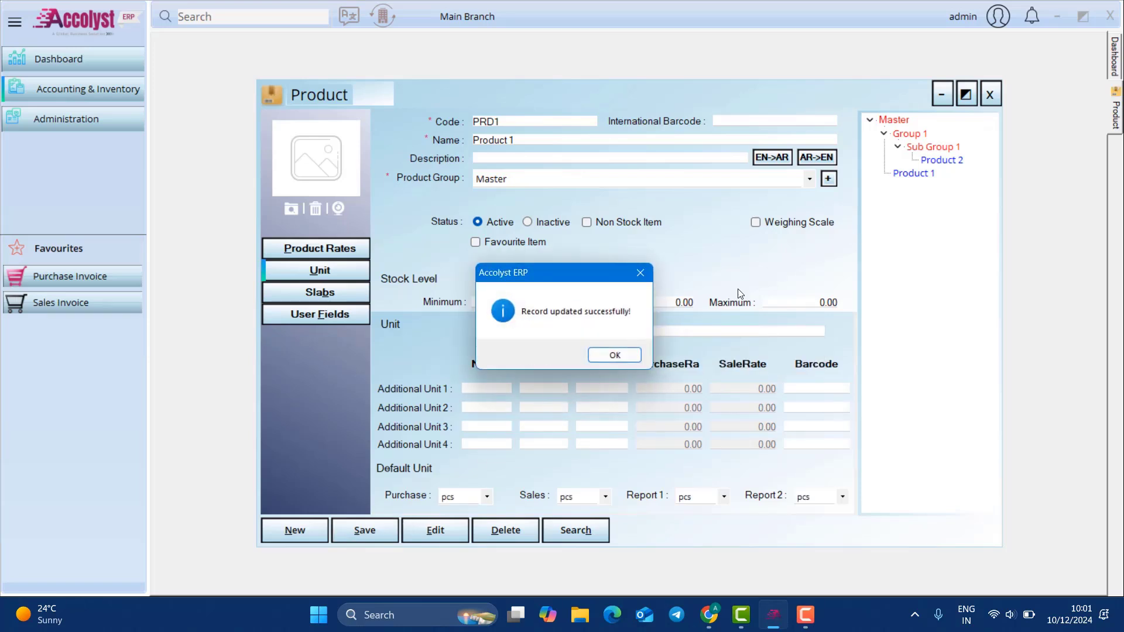
pyautogui.click(601, 360)
pyautogui.click(991, 99)
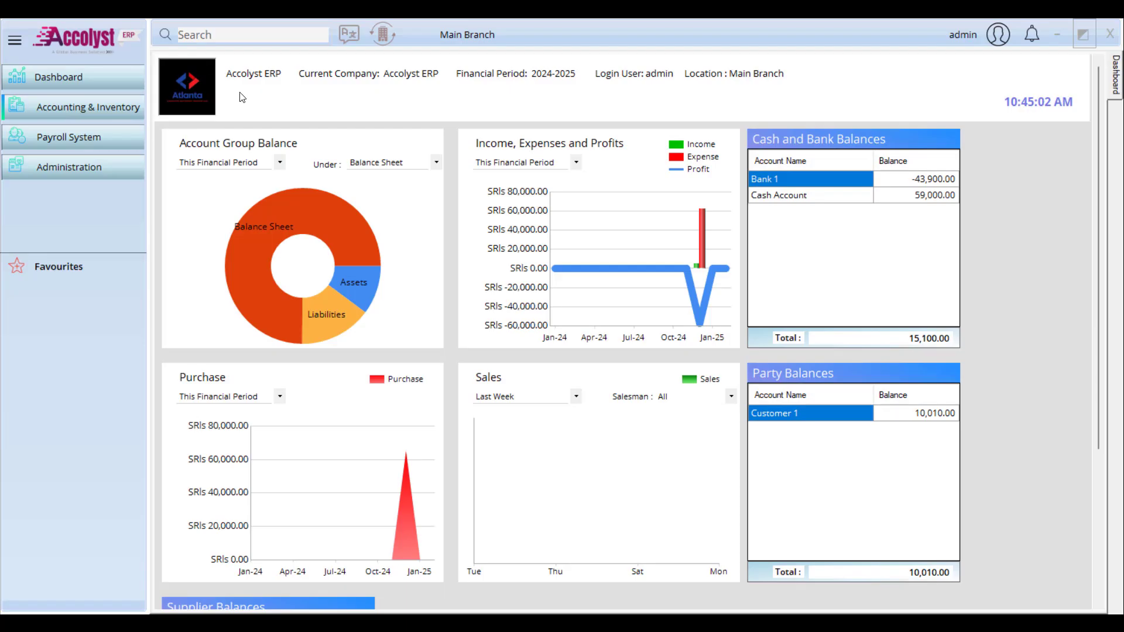
# Step: Search 'ass' in the General module settings, confirm Fixed asset management is checked, and close
pyautogui.click(100, 165)
pyautogui.moveTo(227, 171)
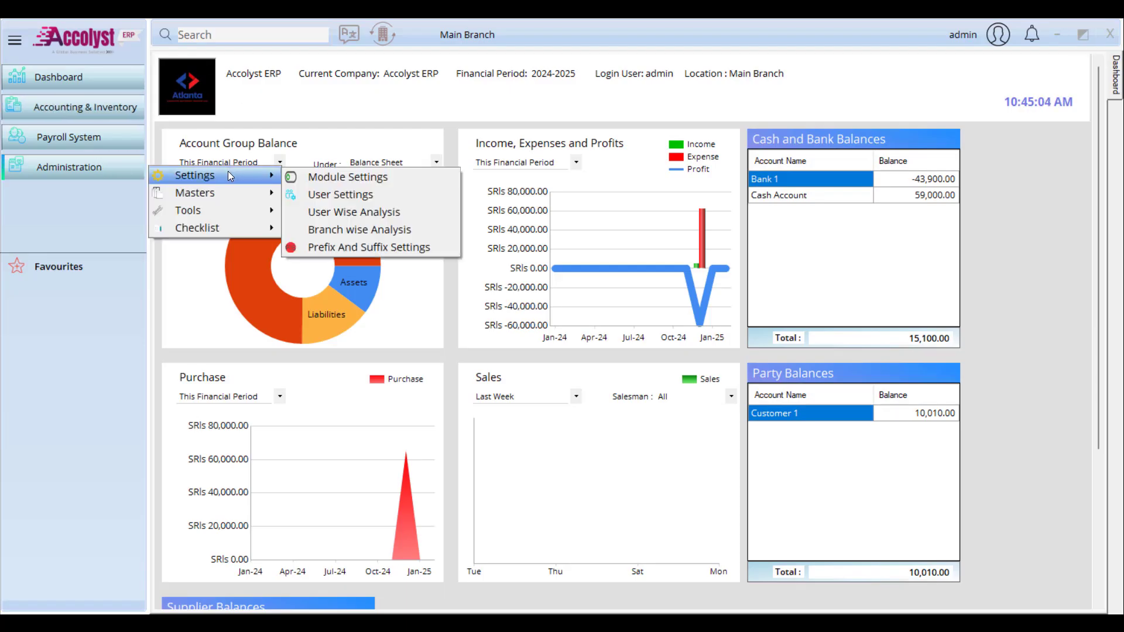
pyautogui.click(325, 176)
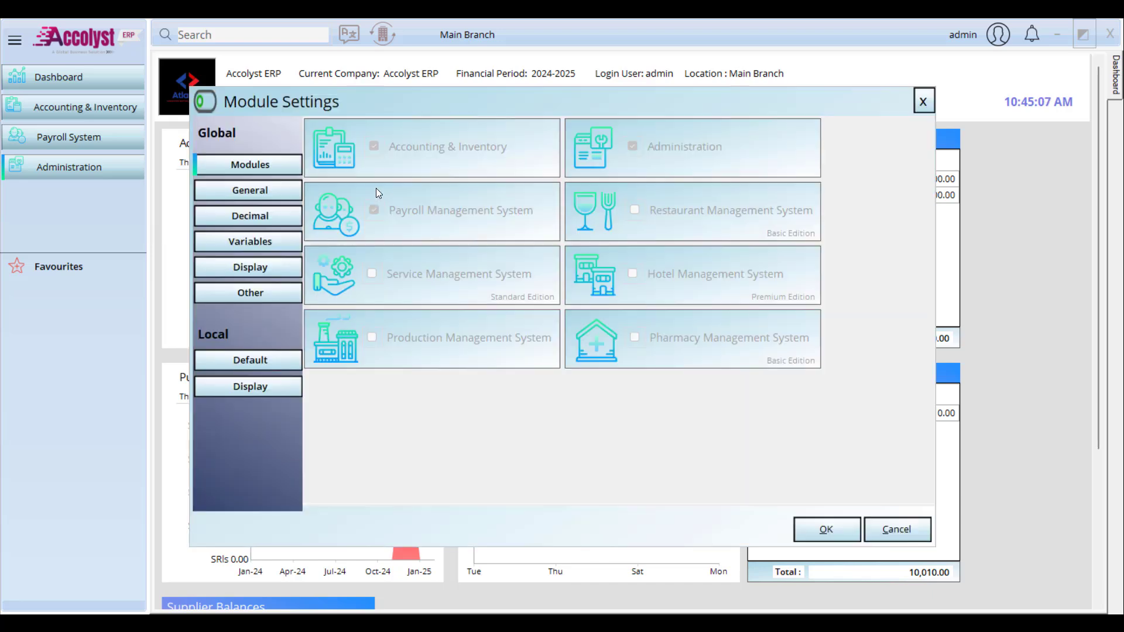
pyautogui.click(250, 190)
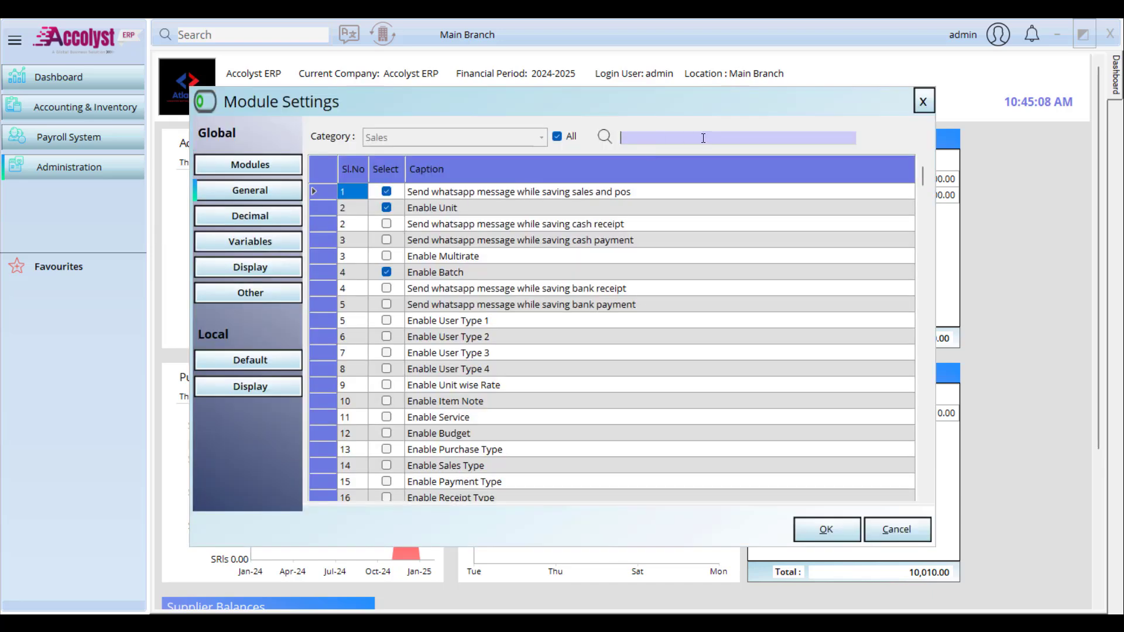
pyautogui.write('ass')
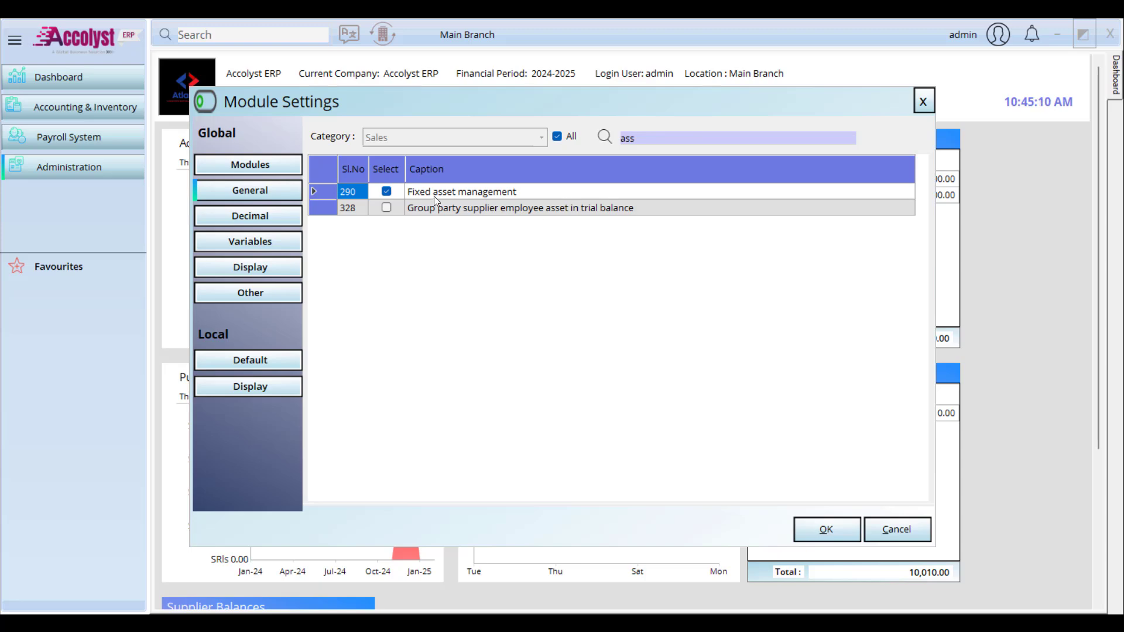
pyautogui.click(436, 192)
pyautogui.click(922, 100)
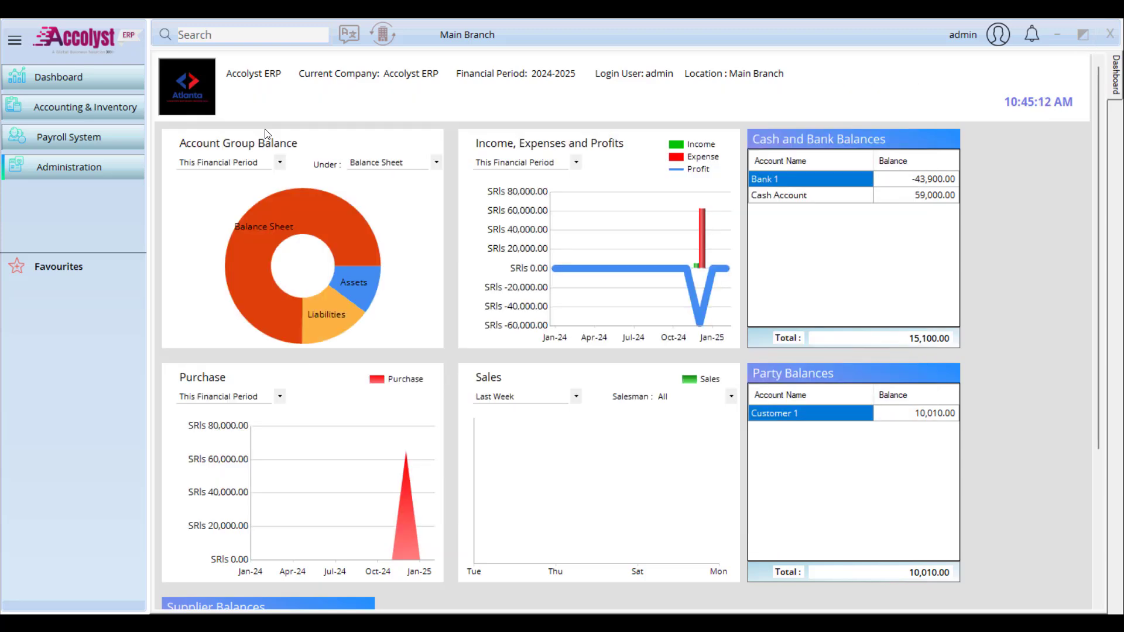
pyautogui.click(93, 109)
# Step: Open a new Asset form, name it Machine1, and review the Asset Type list
pyautogui.moveTo(201, 111)
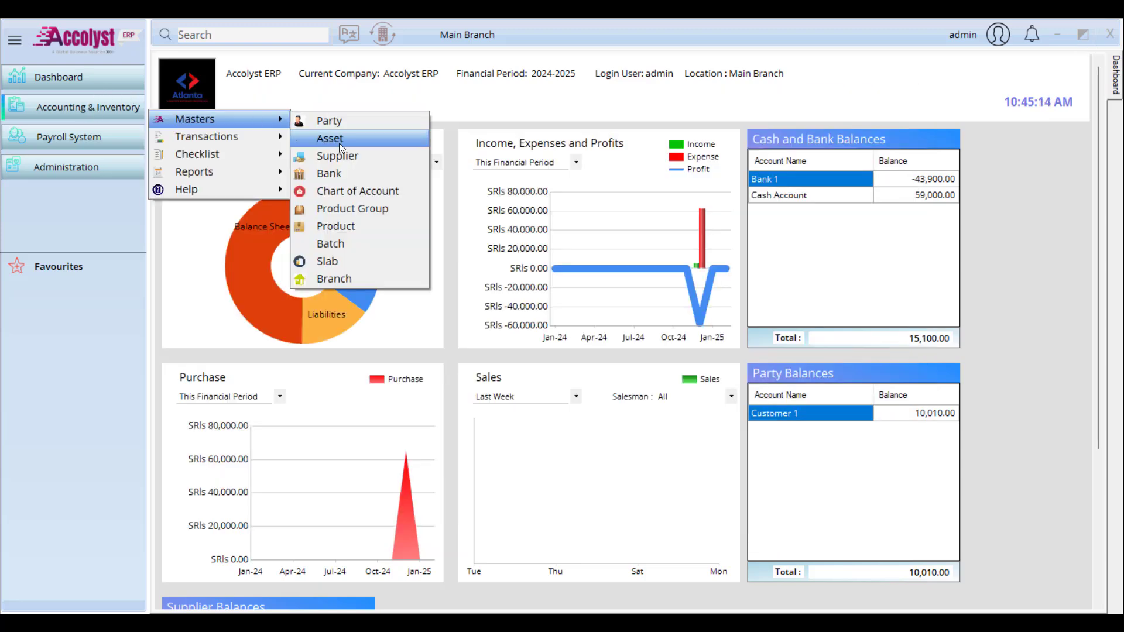
pyautogui.click(354, 139)
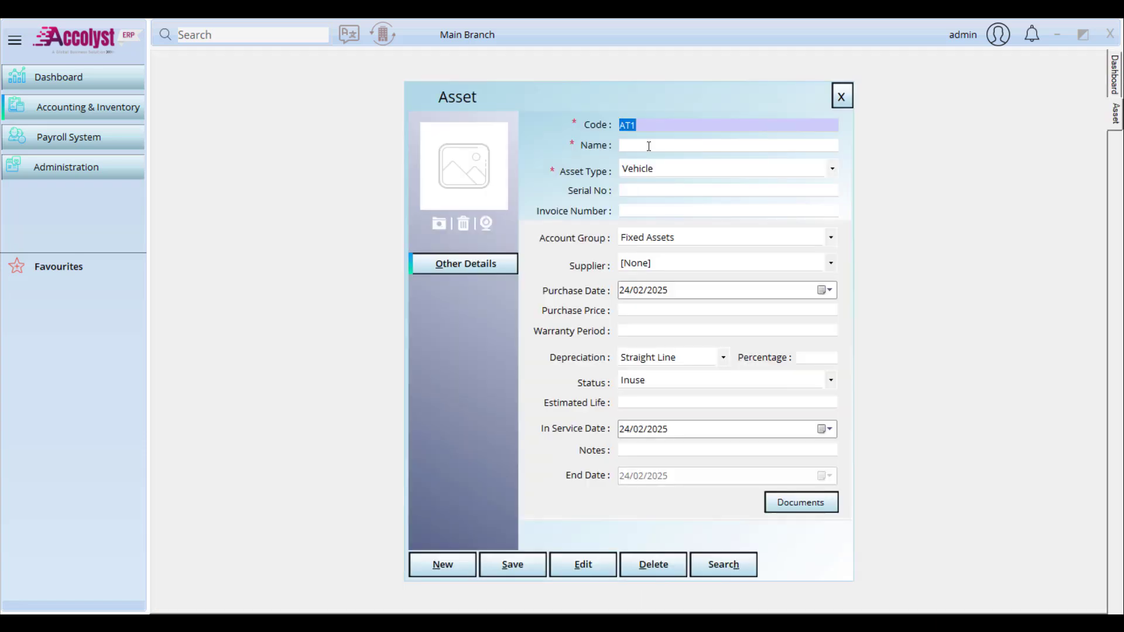
pyautogui.click(648, 146)
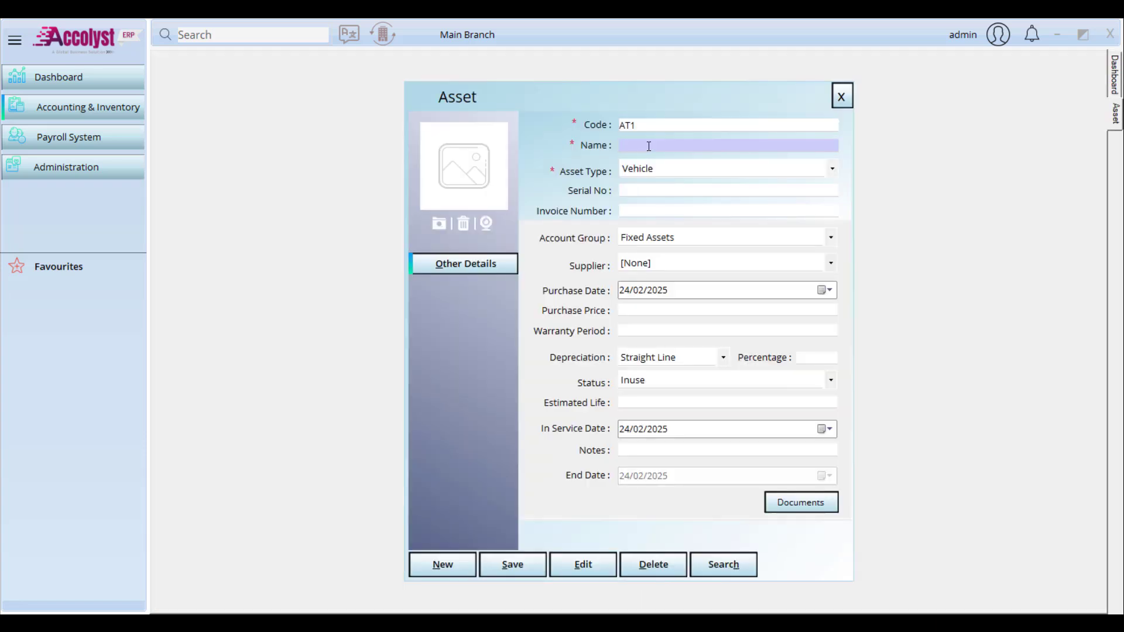
pyautogui.write('Machine1')
pyautogui.click(829, 169)
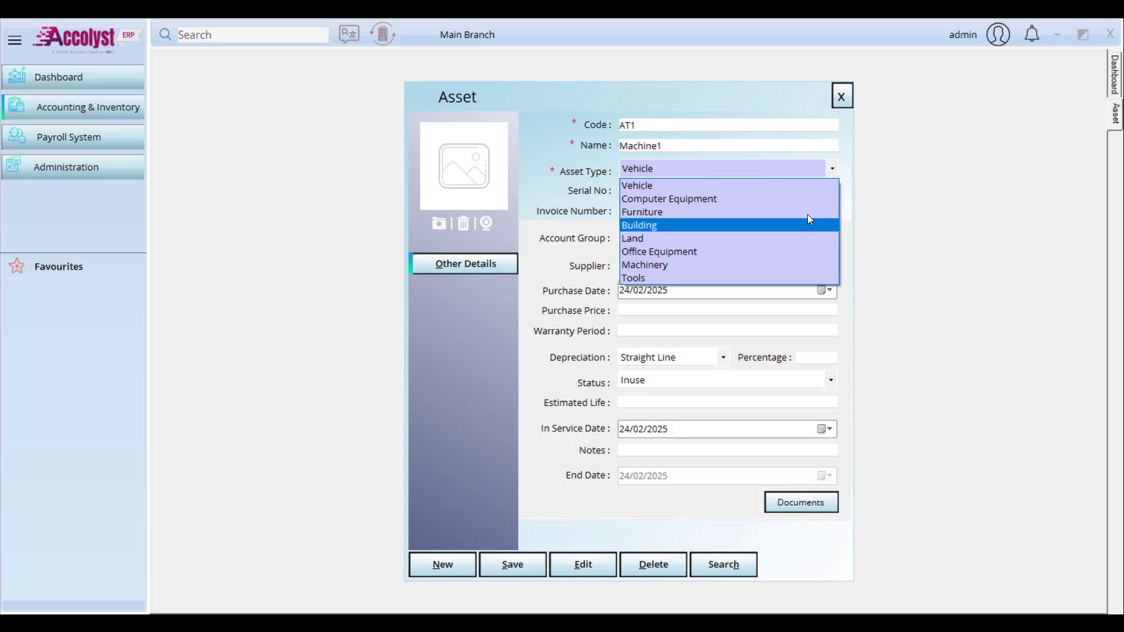
pyautogui.click(112, 168)
# Step: Open Master Value and search existing entries by MasterType 'asse' to review the AssetType values
pyautogui.click(111, 166)
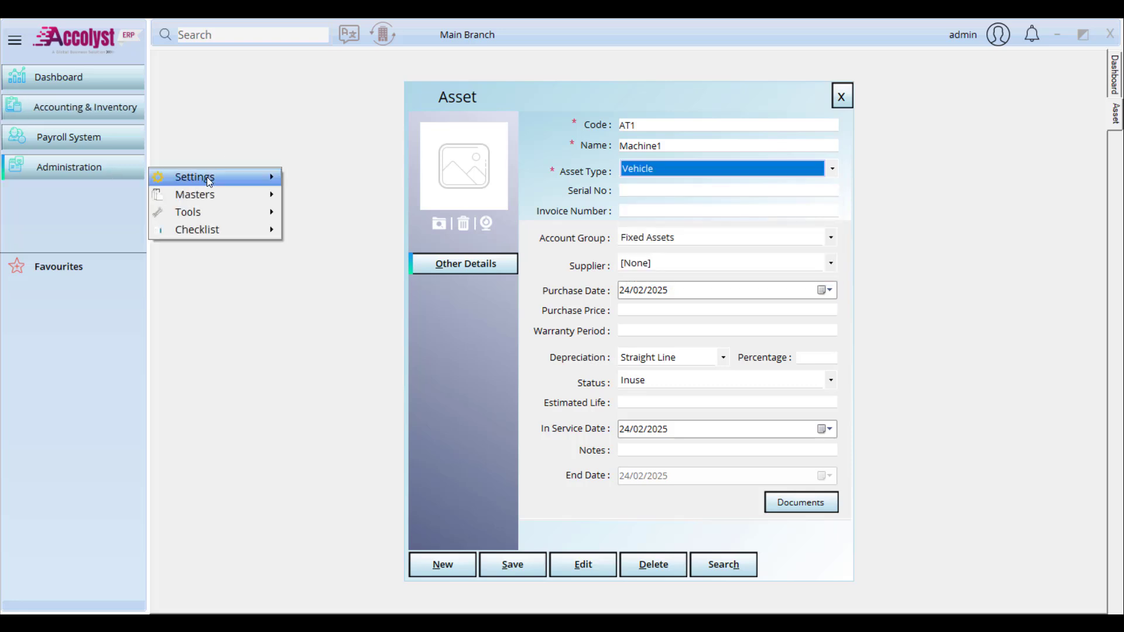
pyautogui.moveTo(206, 193)
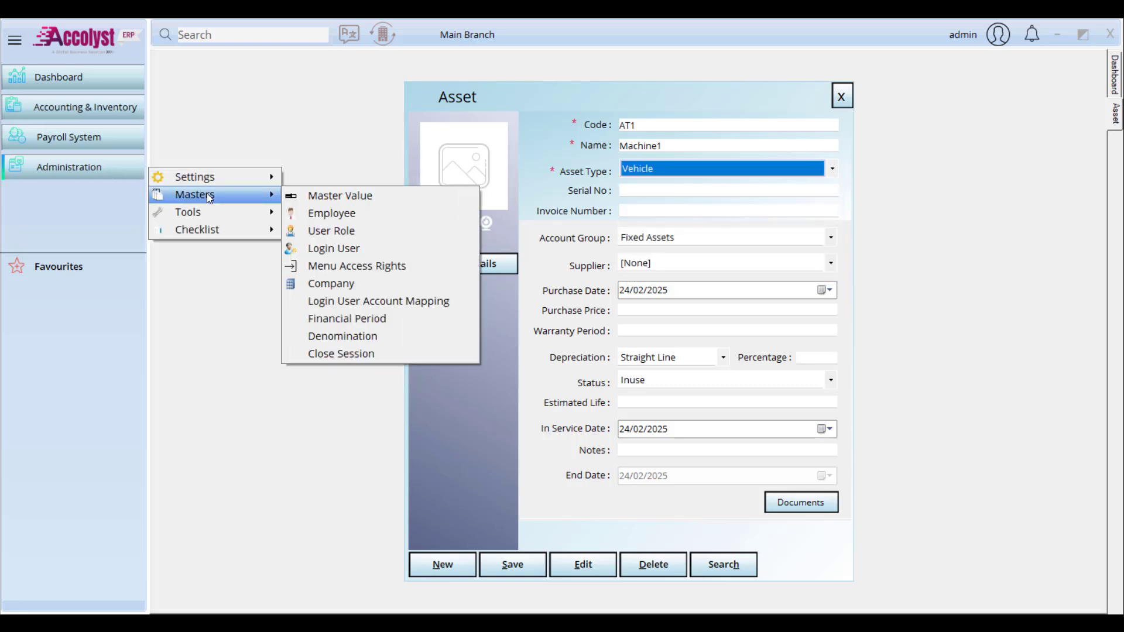
pyautogui.click(327, 197)
pyautogui.click(749, 393)
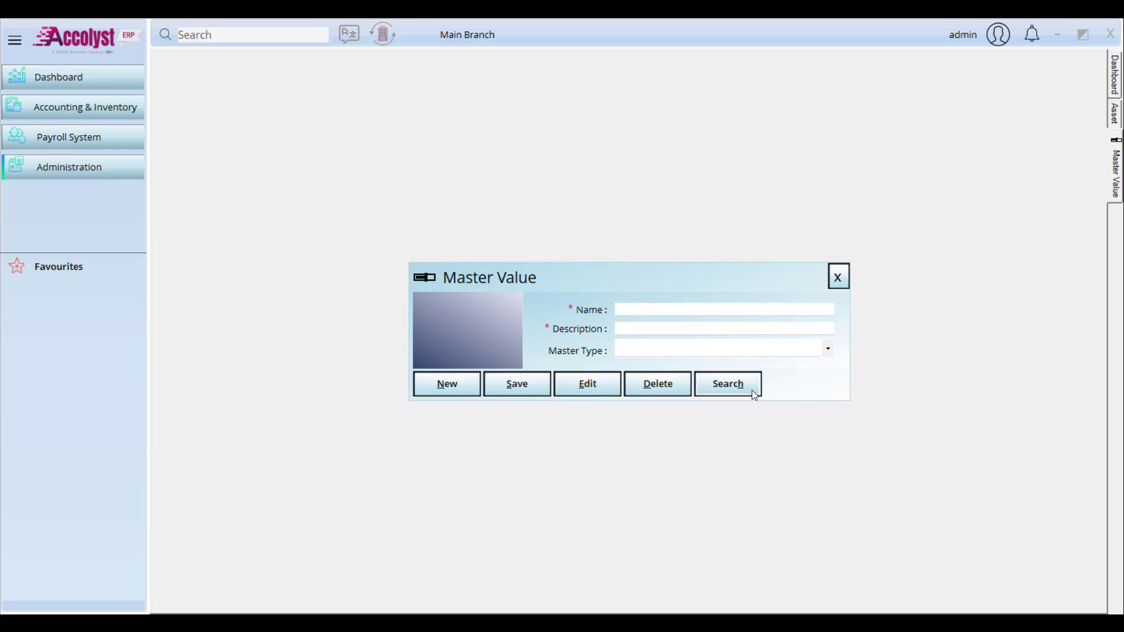
pyautogui.click(373, 179)
pyautogui.click(373, 178)
pyautogui.click(523, 178)
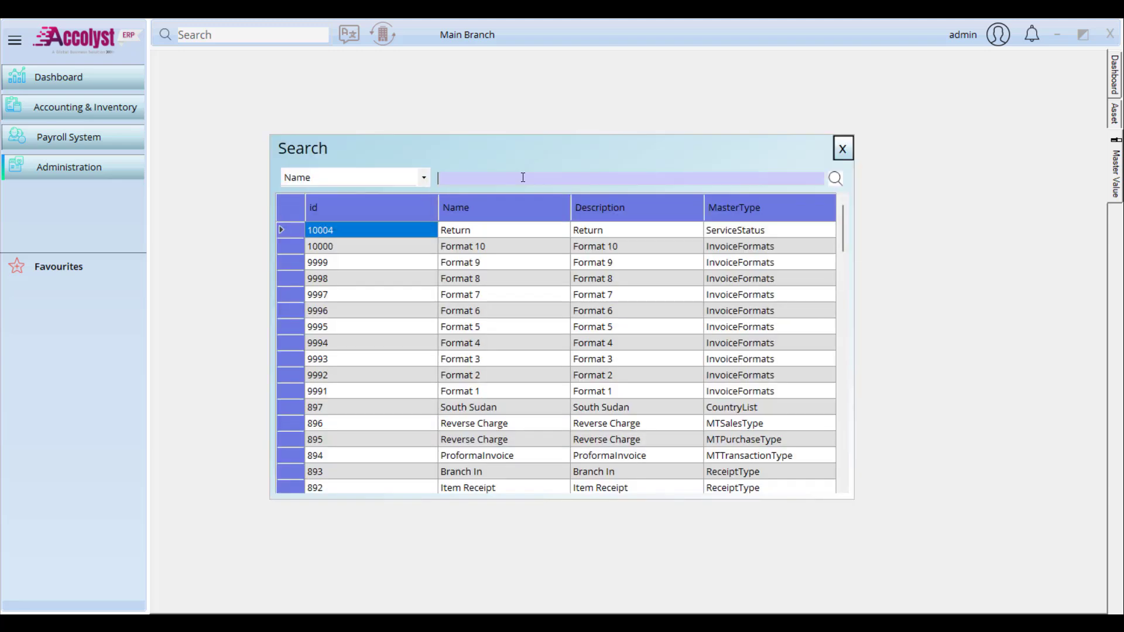
pyautogui.write('vech')
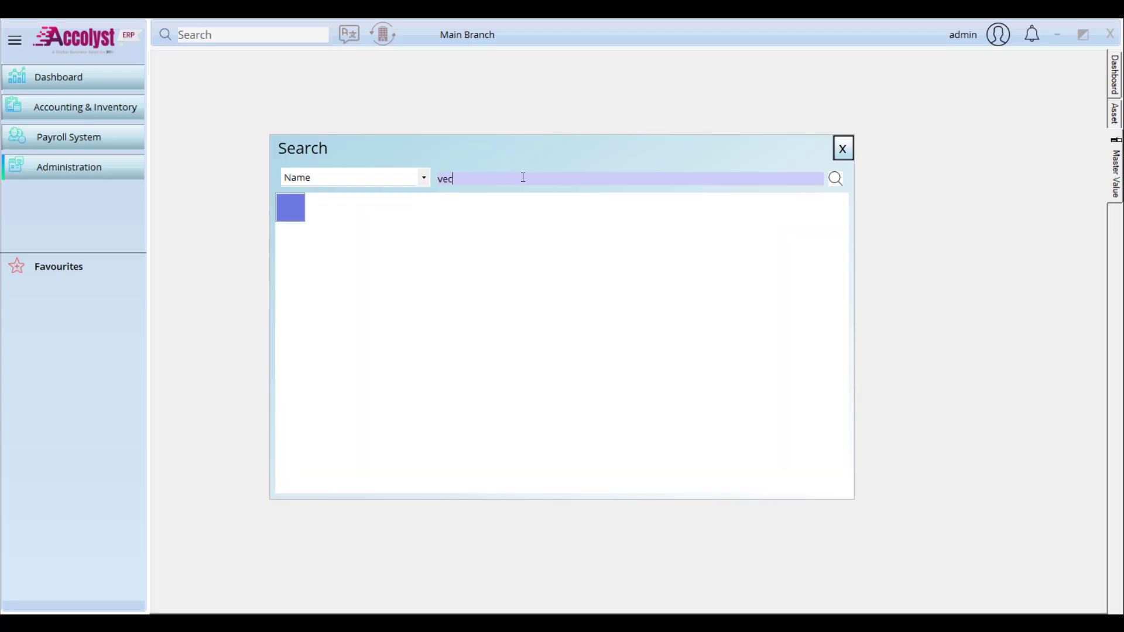
pyautogui.press('BackSpace')
pyautogui.press('BackSpace')
pyautogui.press('BackSpace')
pyautogui.press('BackSpace')
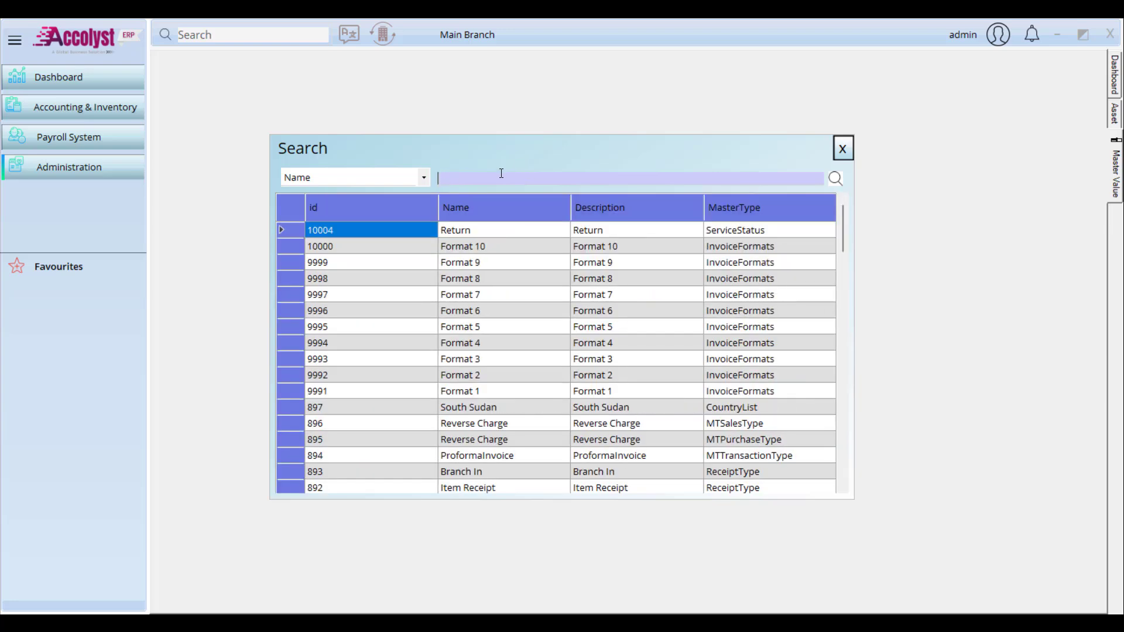
pyautogui.click(400, 183)
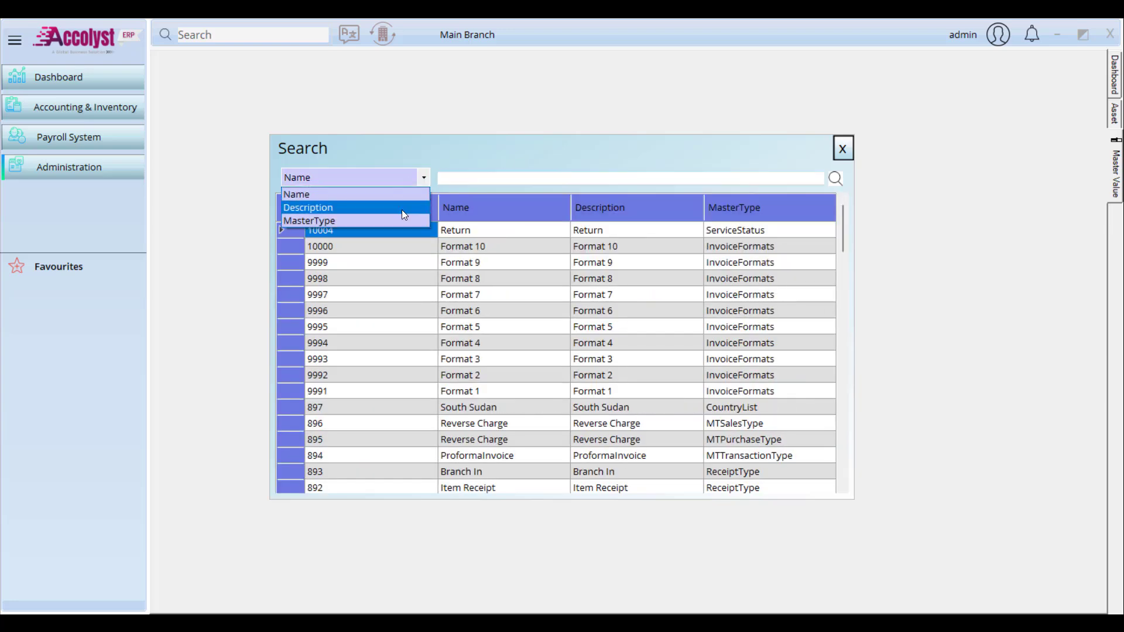
pyautogui.click(402, 221)
pyautogui.click(472, 179)
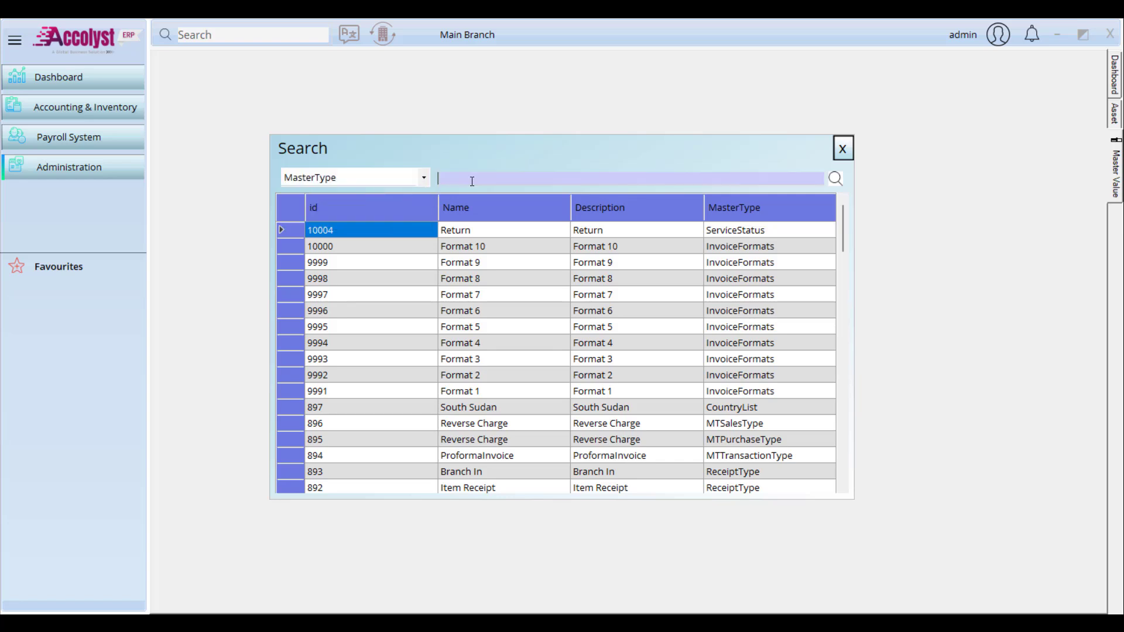
pyautogui.write('asse')
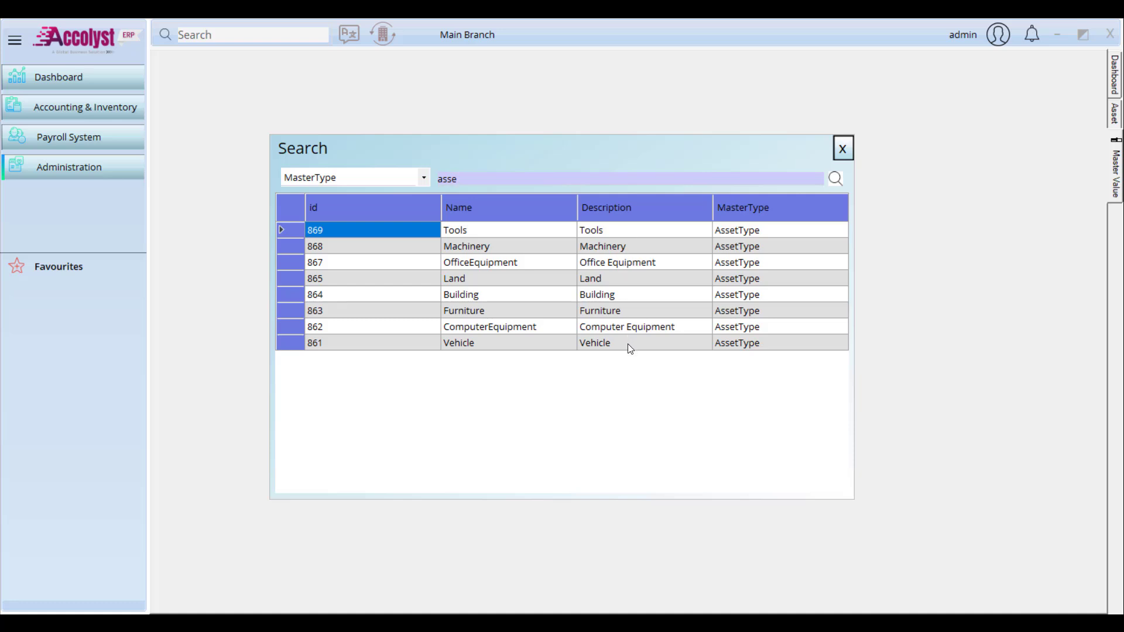
pyautogui.moveTo(753, 229); pyautogui.dragTo(753, 339)
pyautogui.click(843, 148)
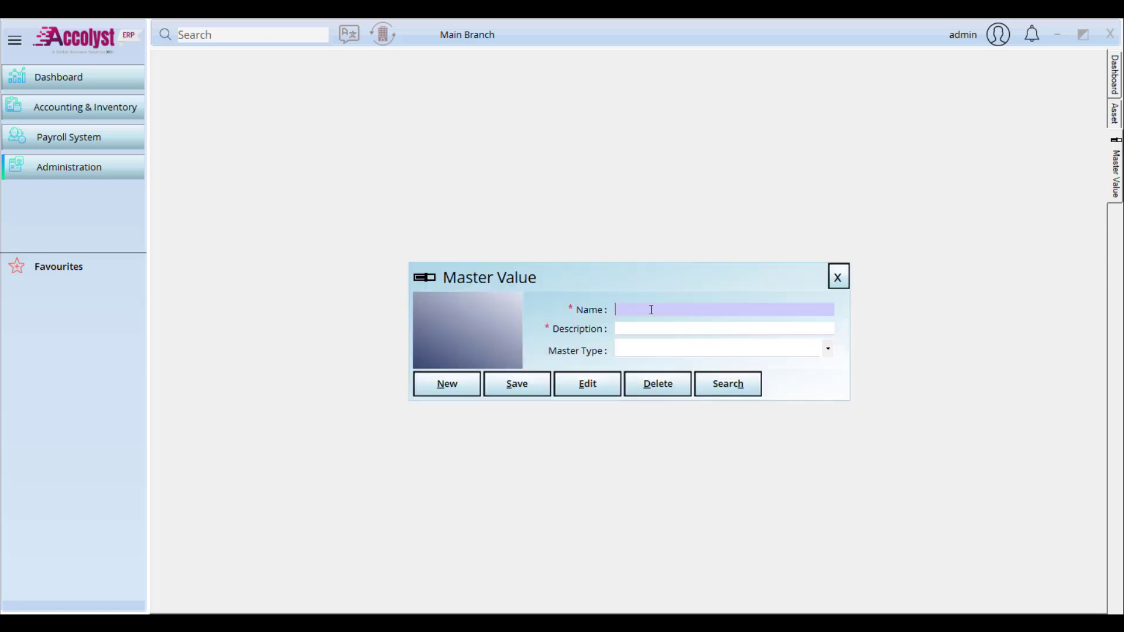
# Step: Add master value Machines with master type AssetType, save it, and close the form
pyautogui.write('M')
pyautogui.write('achine 1')
pyautogui.press('BackSpace')
pyautogui.press('BackSpace')
pyautogui.write('s')
pyautogui.click(678, 346)
pyautogui.write('as')
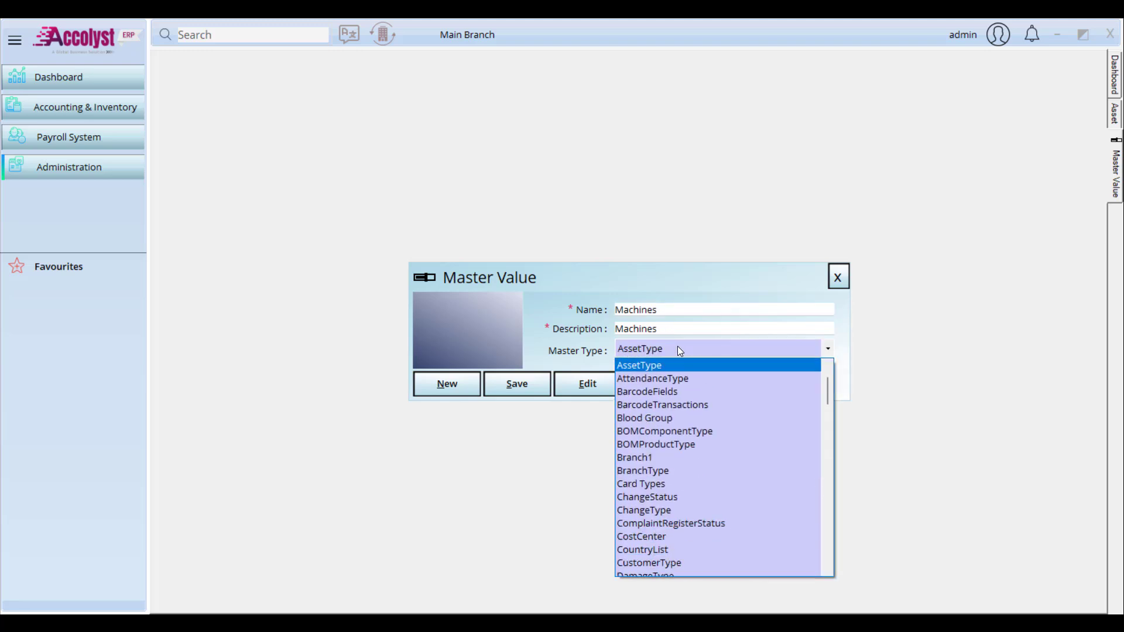
pyautogui.click(683, 367)
pyautogui.click(530, 377)
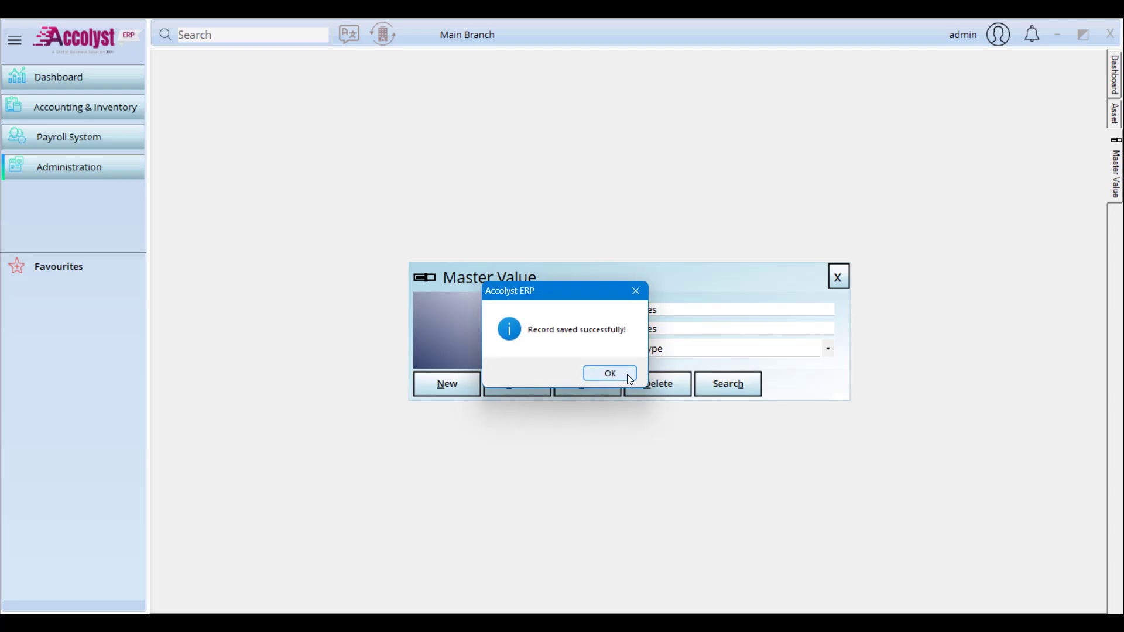
pyautogui.click(614, 373)
pyautogui.click(839, 281)
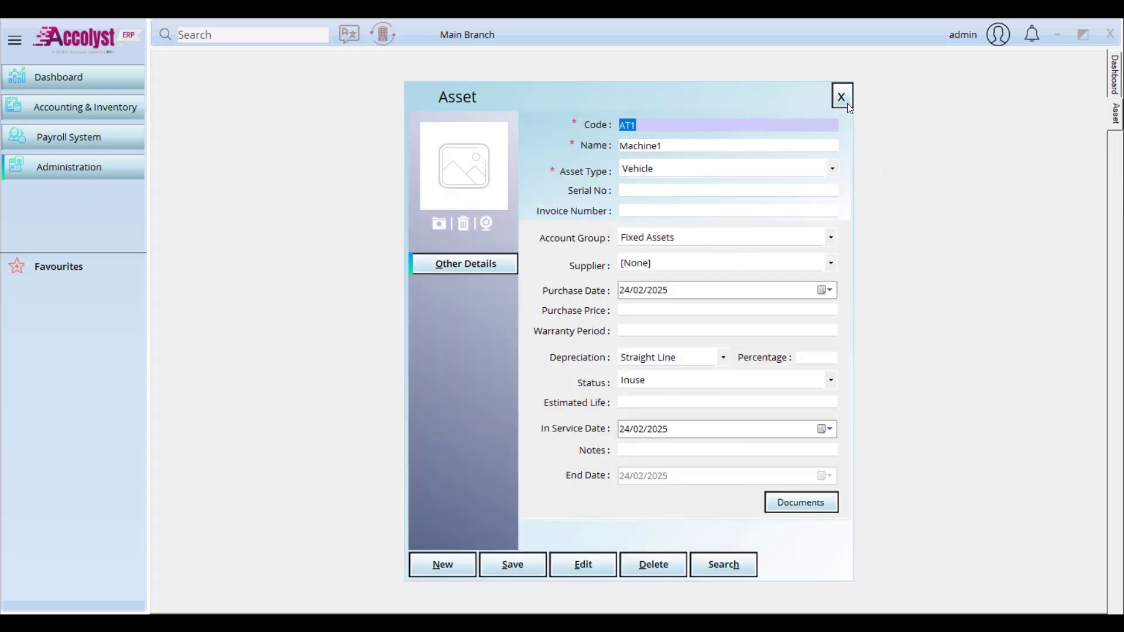
# Step: Start a fresh asset with type Machines, name Machine 1, and serial number 123467
pyautogui.click(847, 103)
pyautogui.click(41, 112)
pyautogui.moveTo(204, 118)
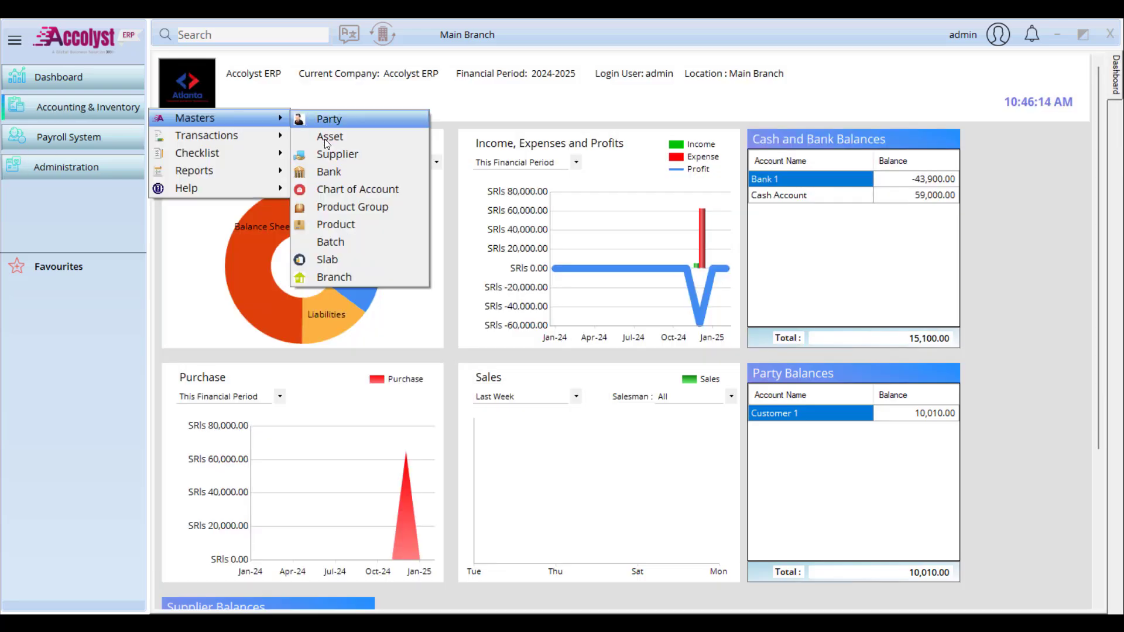
pyautogui.click(363, 137)
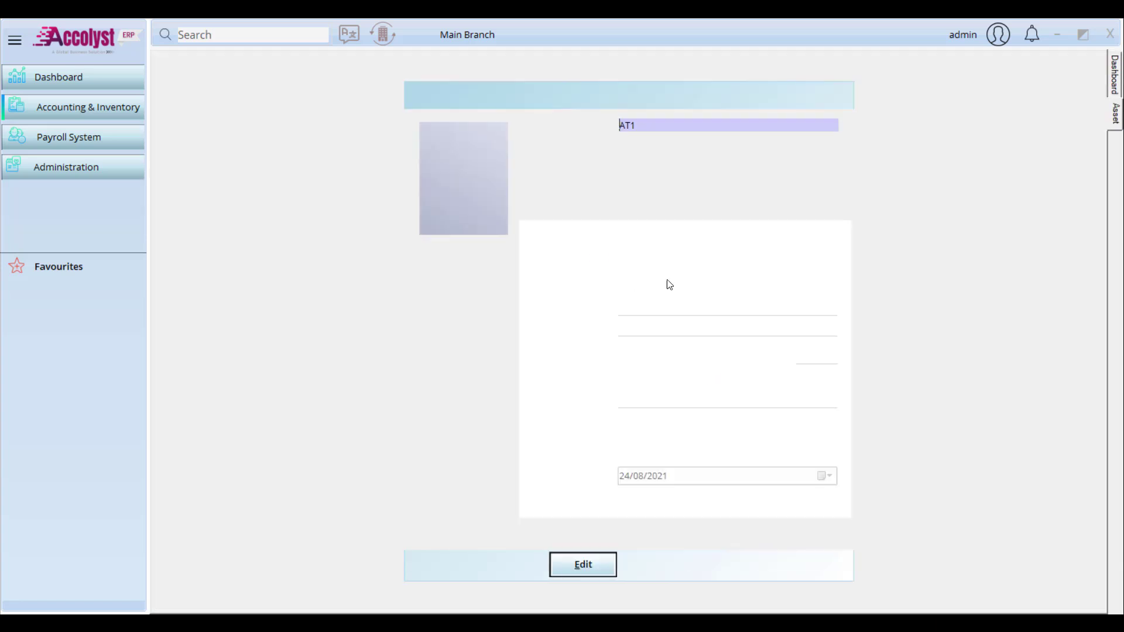
pyautogui.click(735, 171)
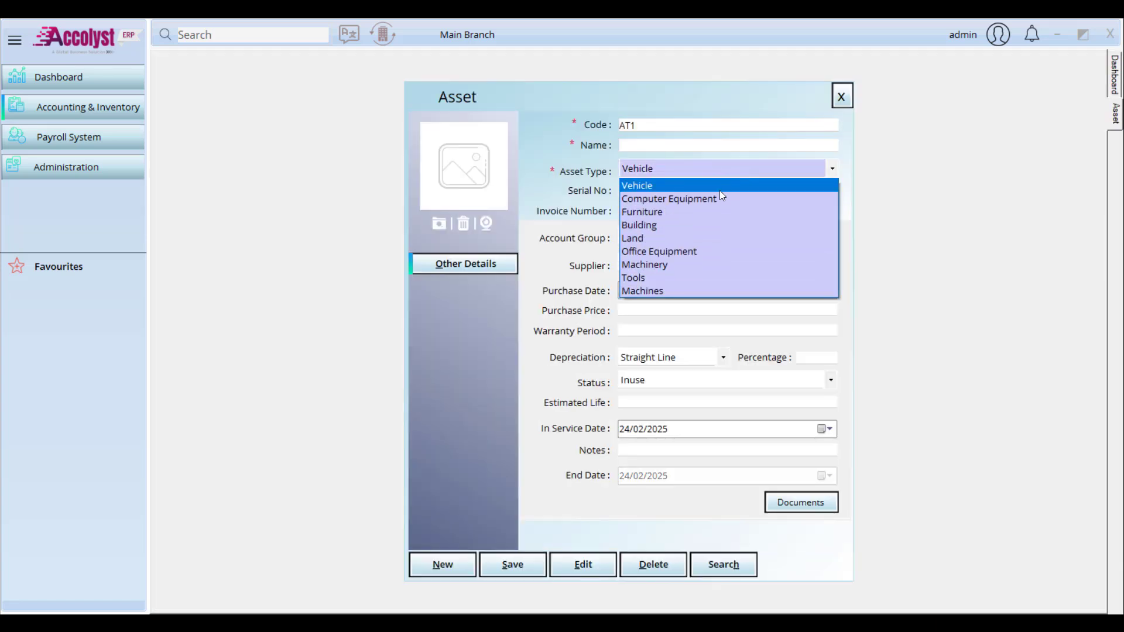
pyautogui.click(680, 291)
pyautogui.click(643, 145)
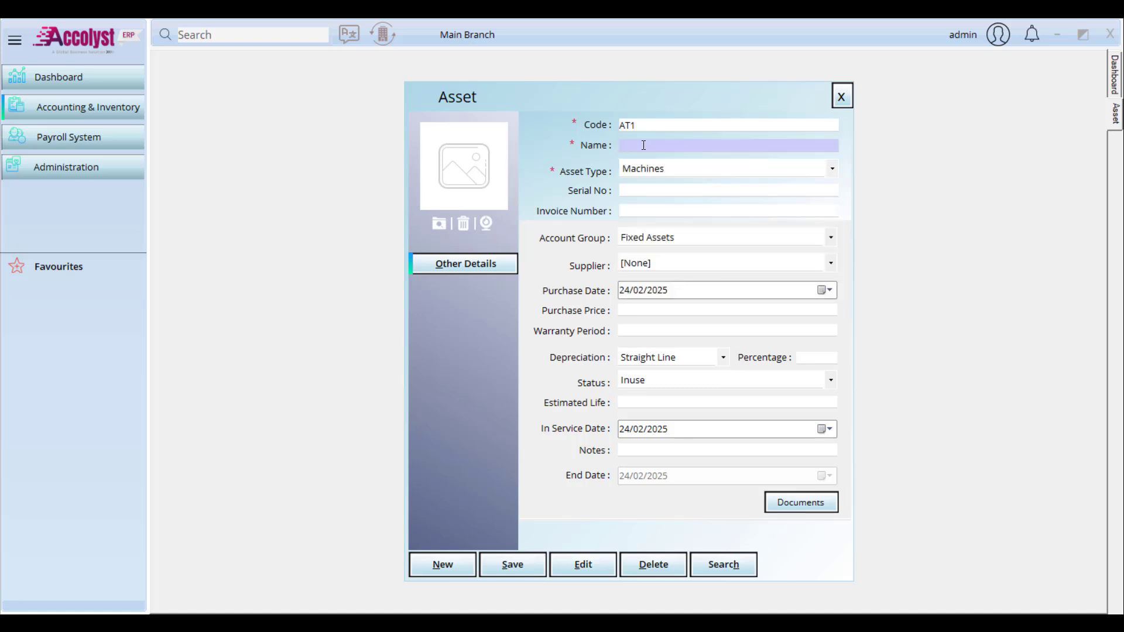
pyautogui.write('Machine 1')
pyautogui.click(698, 191)
pyautogui.write('123467')
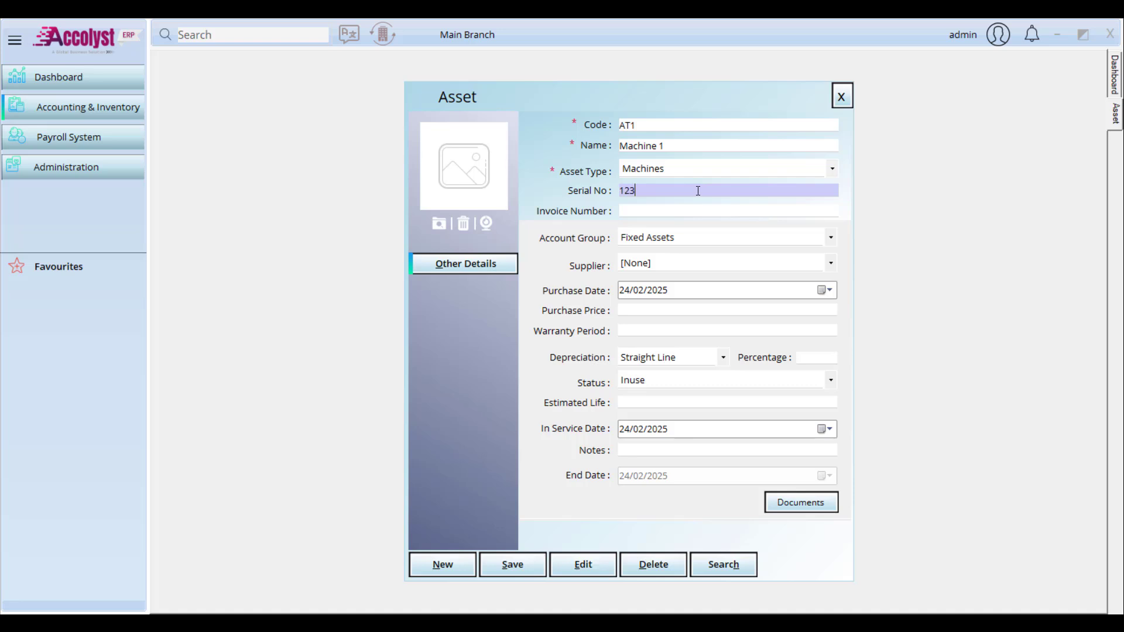
# Step: Enter invoice number SI53363 and keep Fixed Assets as the account group
pyautogui.click(693, 210)
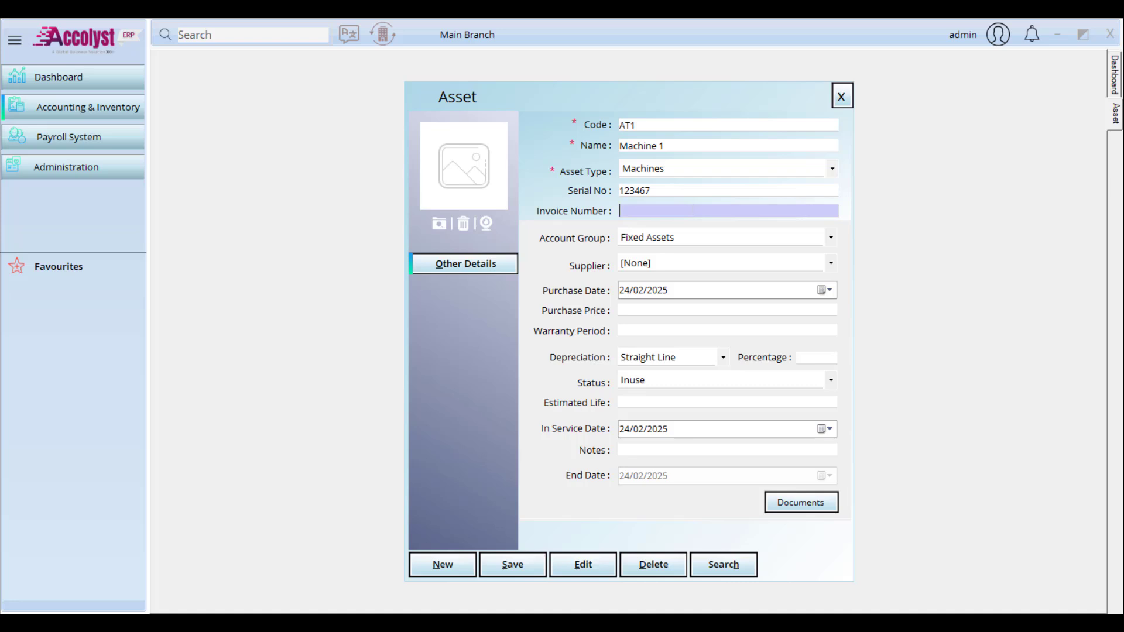
pyautogui.write('SI53363')
pyautogui.click(672, 239)
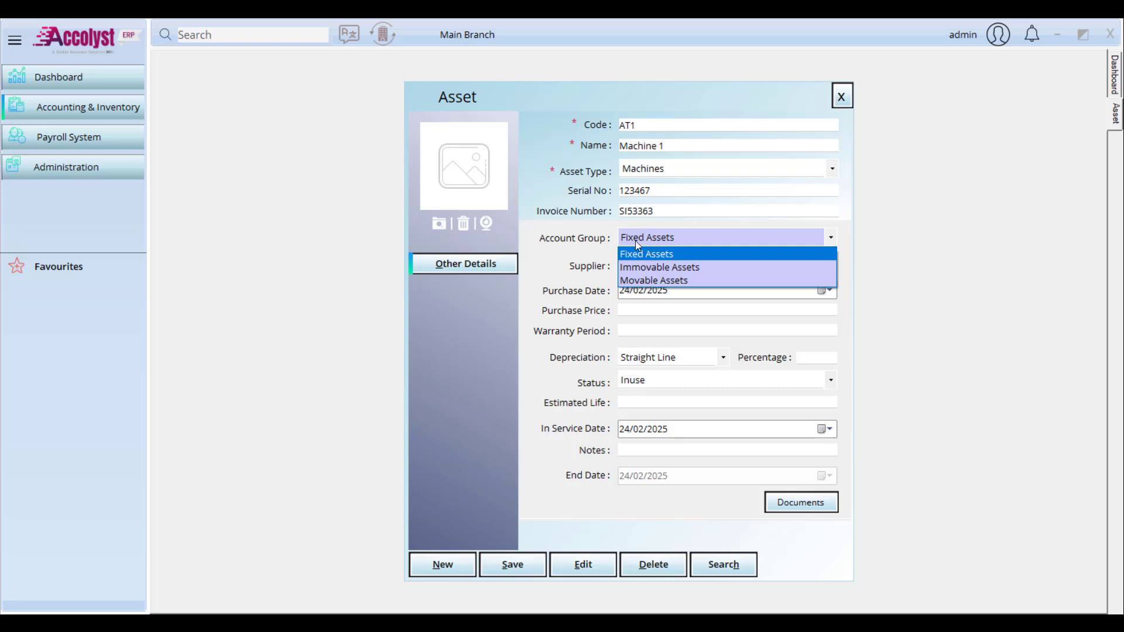
pyautogui.click(105, 116)
pyautogui.click(104, 116)
# Step: Open the chart of accounts and expand the Assets tree to view the Immovable and Movable Assets groups
pyautogui.moveTo(193, 125)
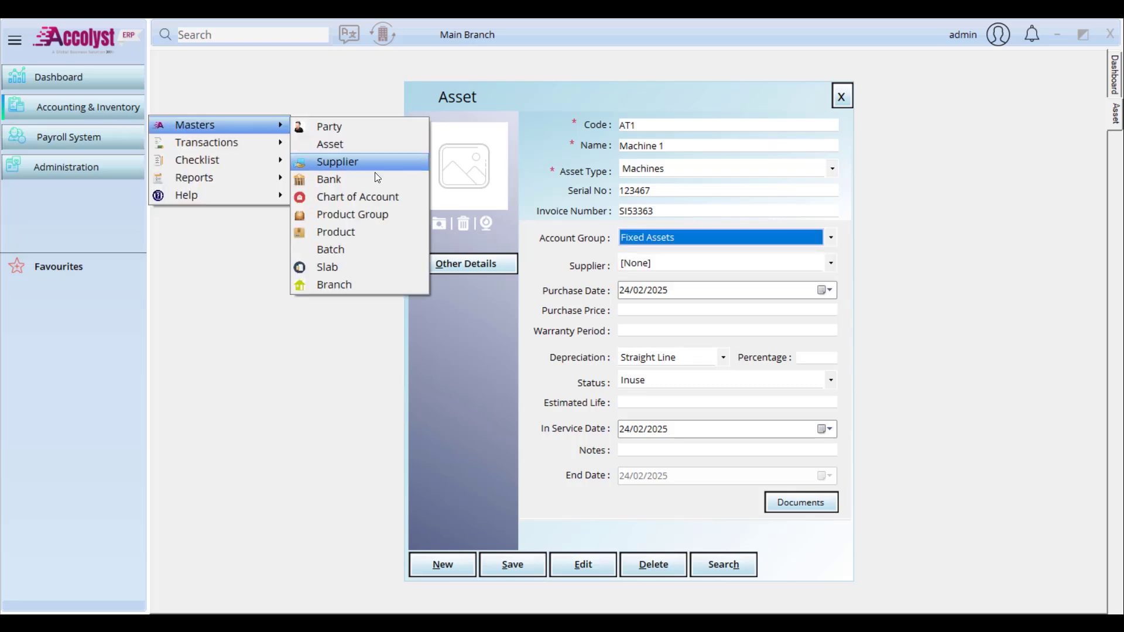
pyautogui.click(377, 196)
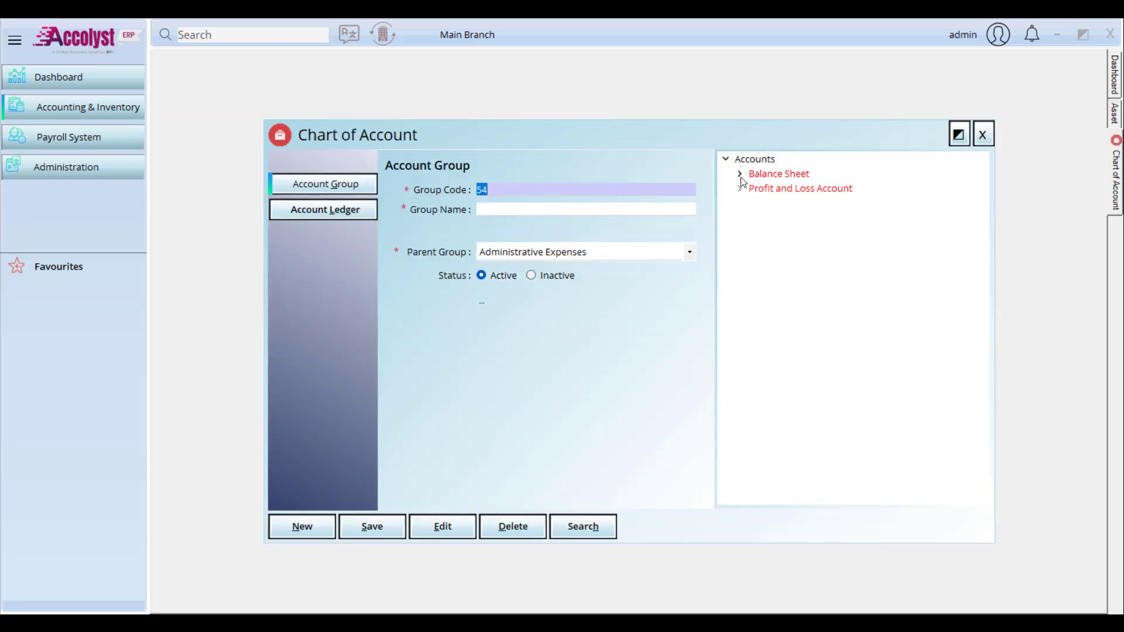
pyautogui.click(739, 173)
pyautogui.click(753, 188)
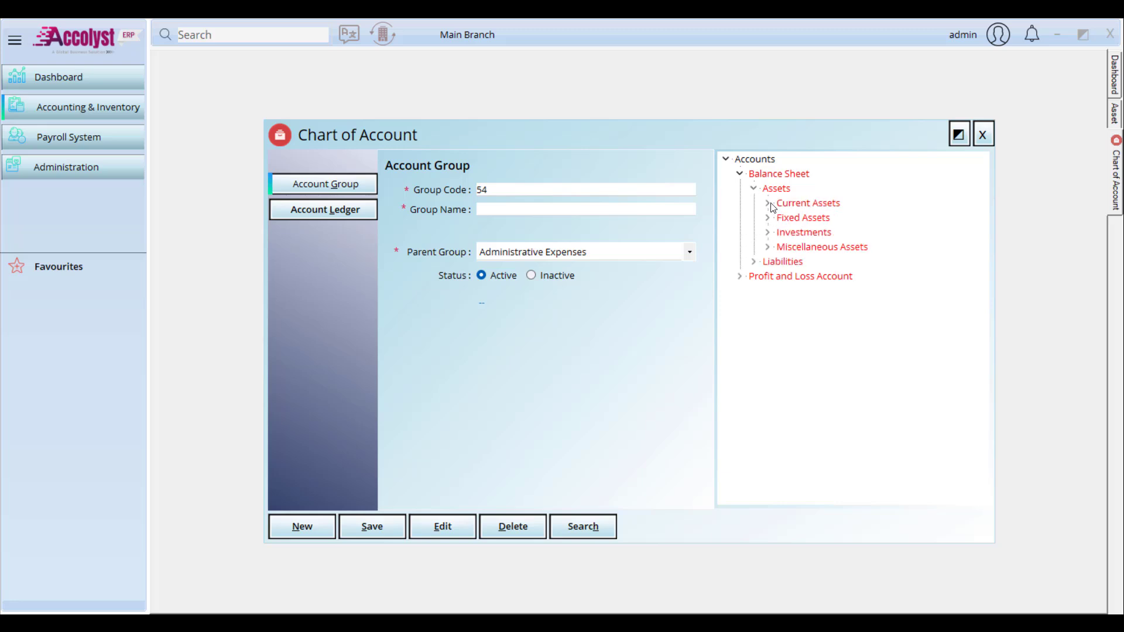
pyautogui.click(768, 248)
pyautogui.click(768, 233)
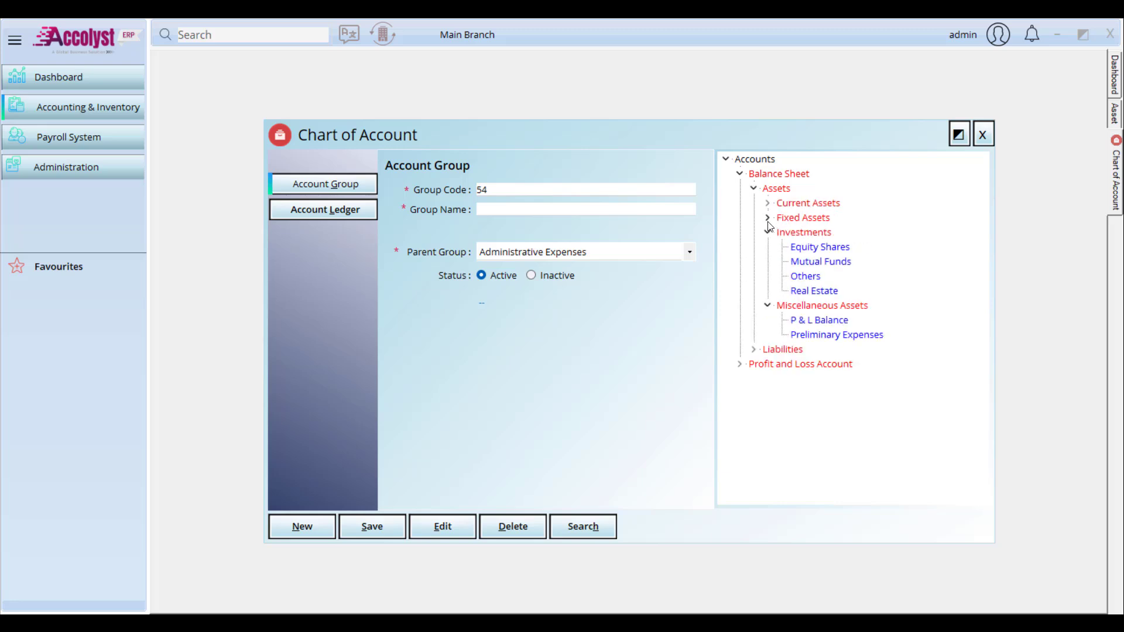
pyautogui.click(767, 218)
pyautogui.click(767, 203)
pyautogui.scroll(-1, 816, 240)
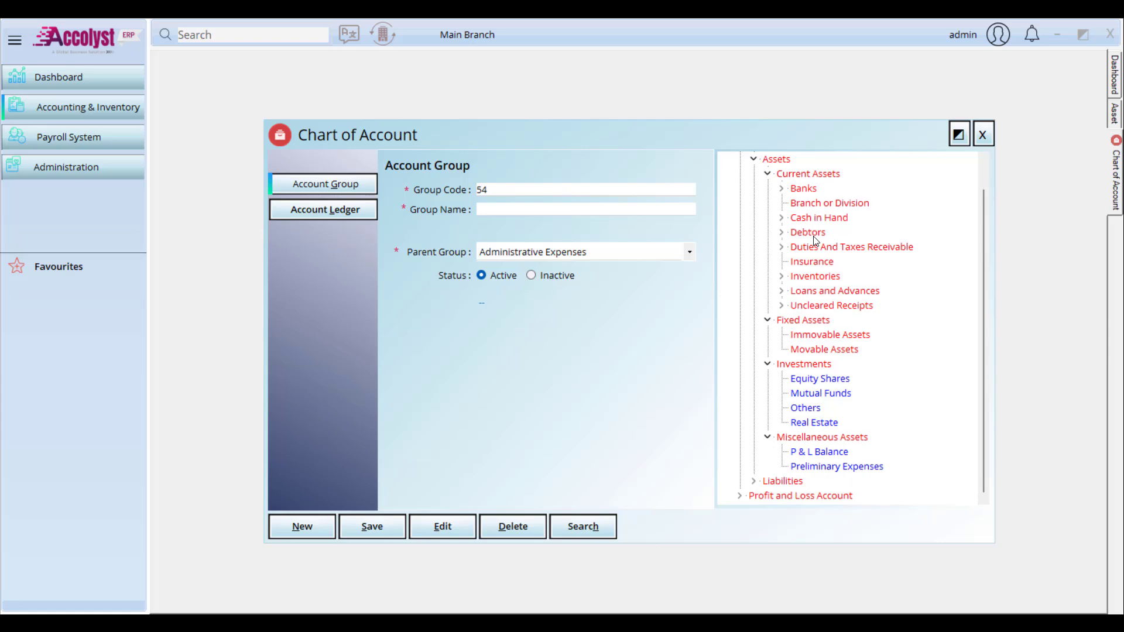
pyautogui.click(814, 336)
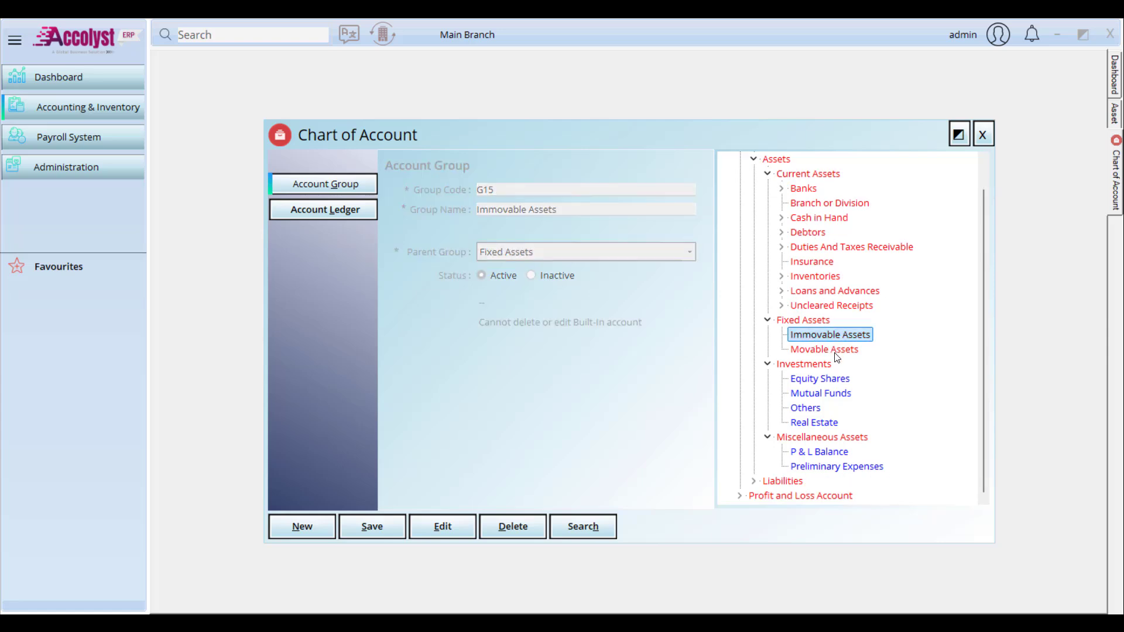
pyautogui.click(811, 347)
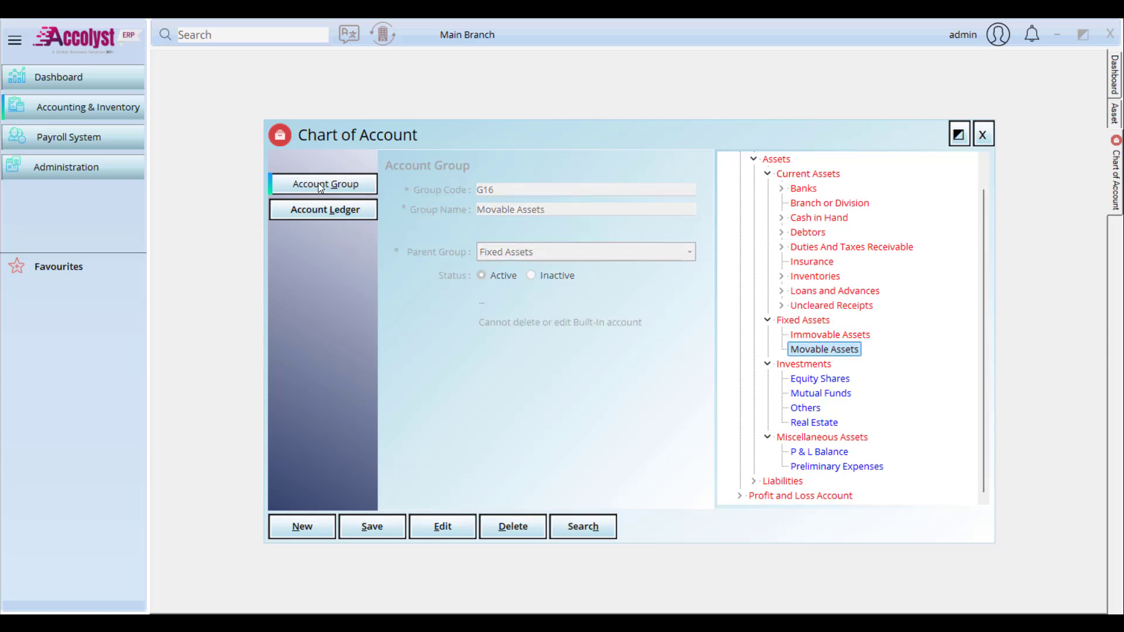
# Step: Try a new account group 'xxx' under Fixed Assets, then close the chart of accounts
pyautogui.click(303, 526)
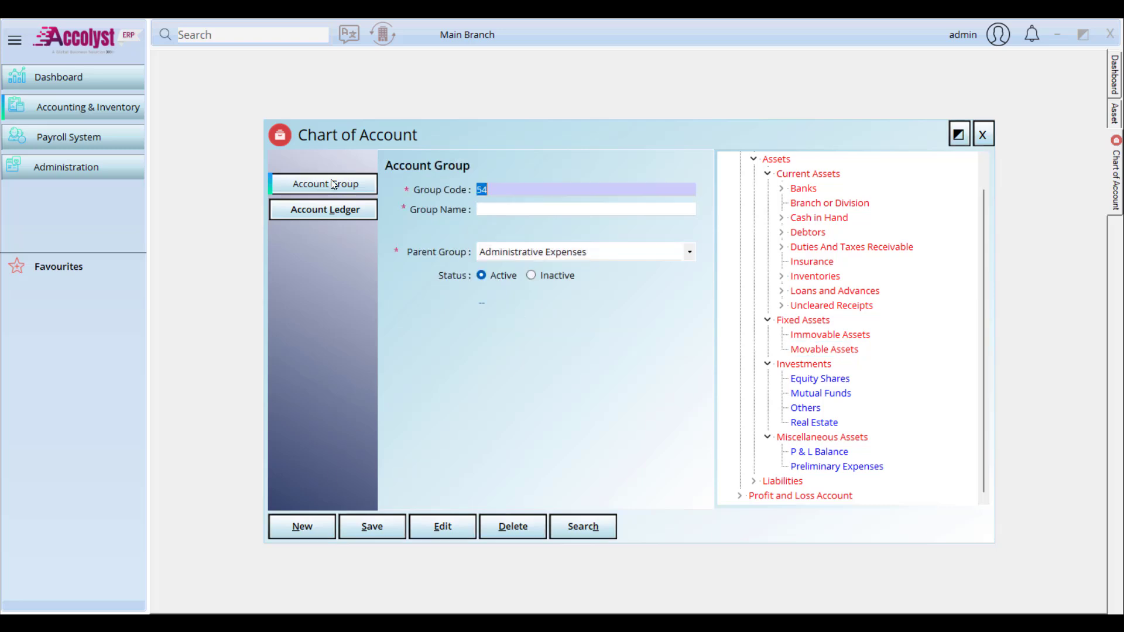
pyautogui.click(512, 208)
pyautogui.write('xxx')
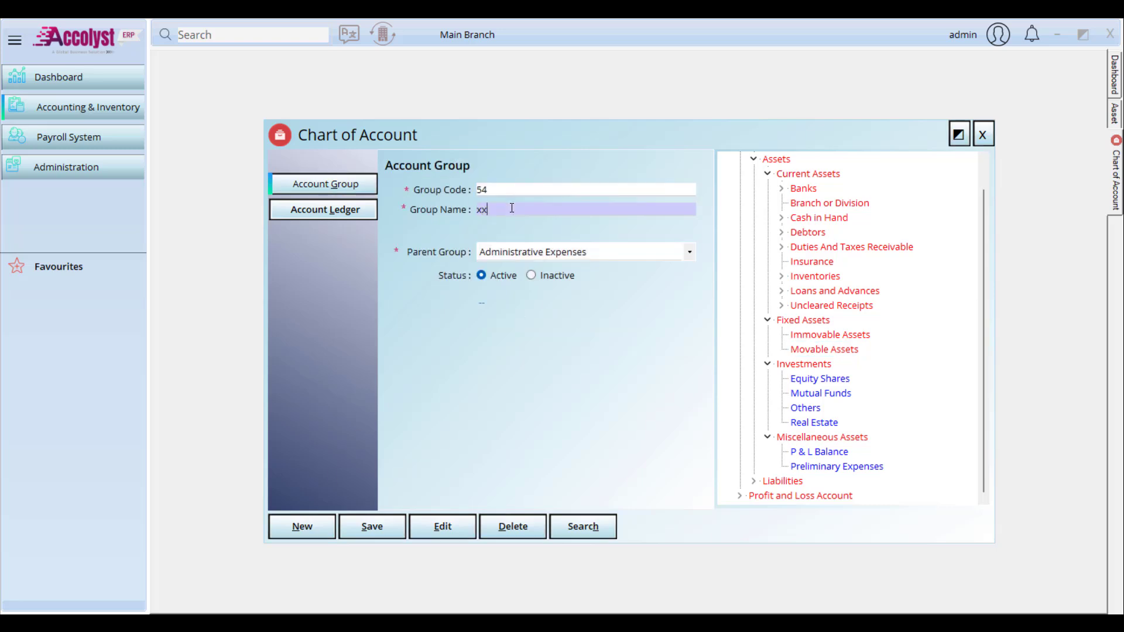
pyautogui.click(560, 253)
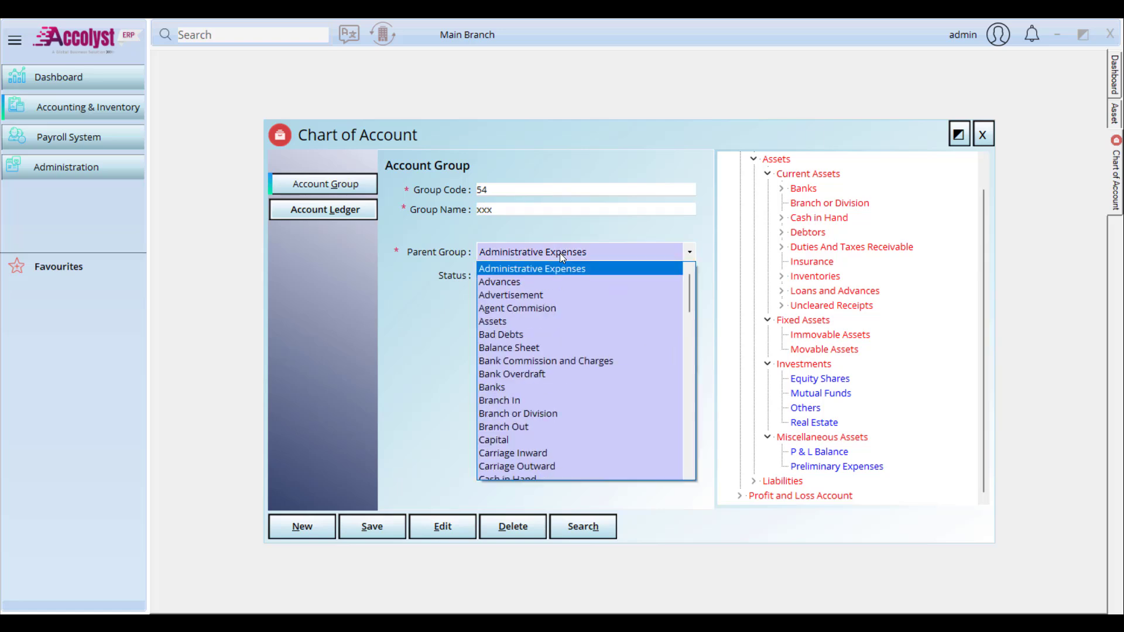
pyautogui.press('f')
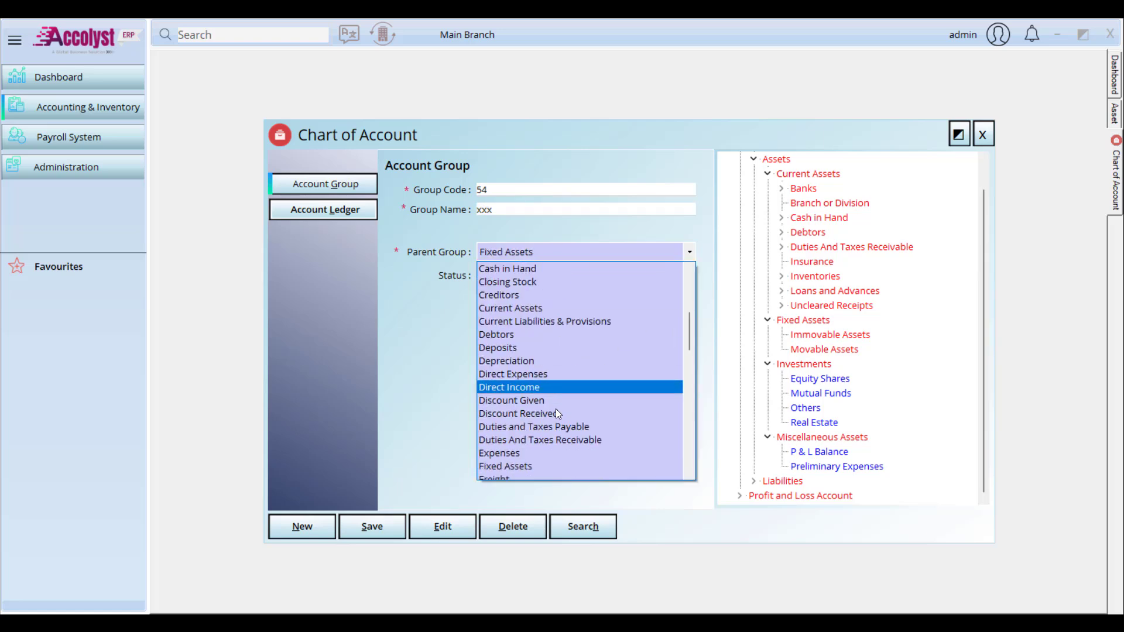
pyautogui.click(547, 466)
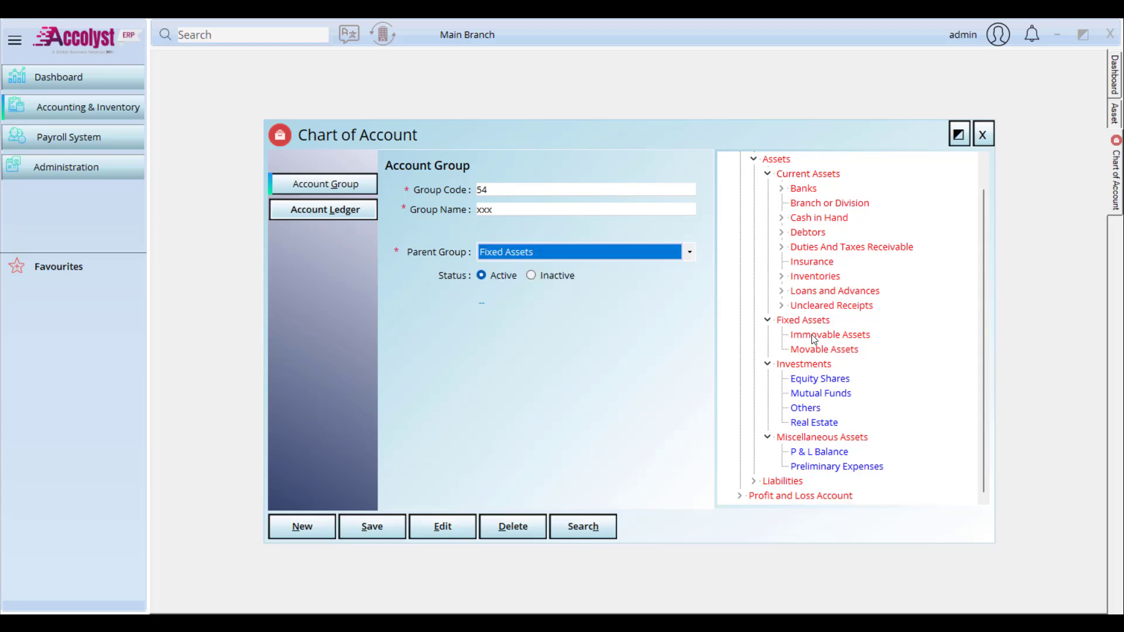
pyautogui.click(983, 134)
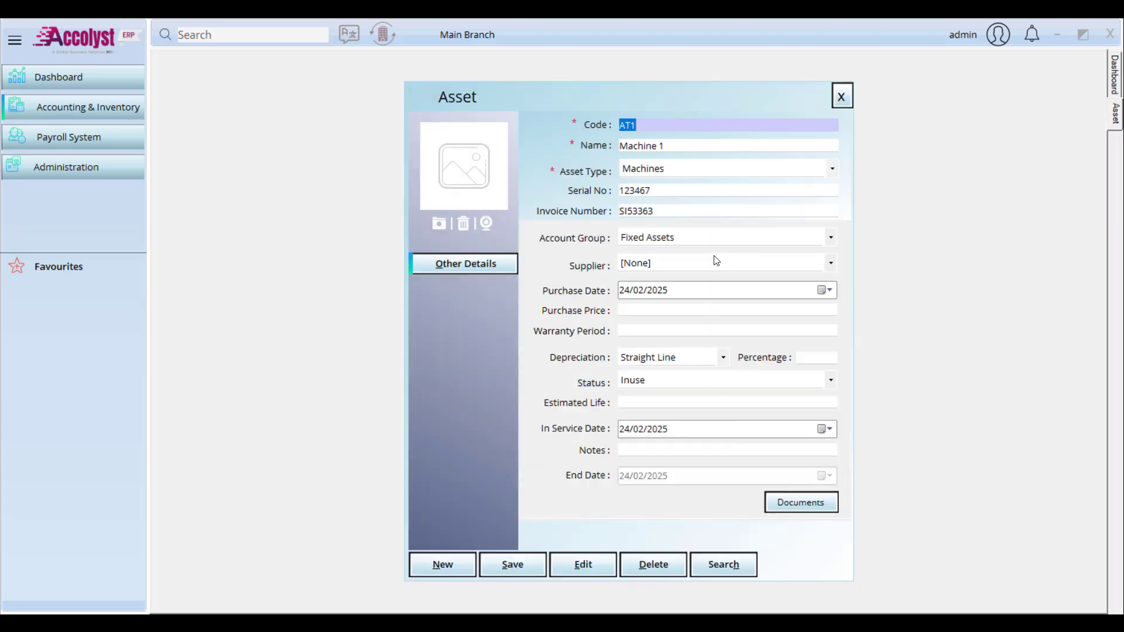
# Step: Assign Machine 1 to the Immovable Assets group, keeping the supplier as [None]
pyautogui.click(712, 235)
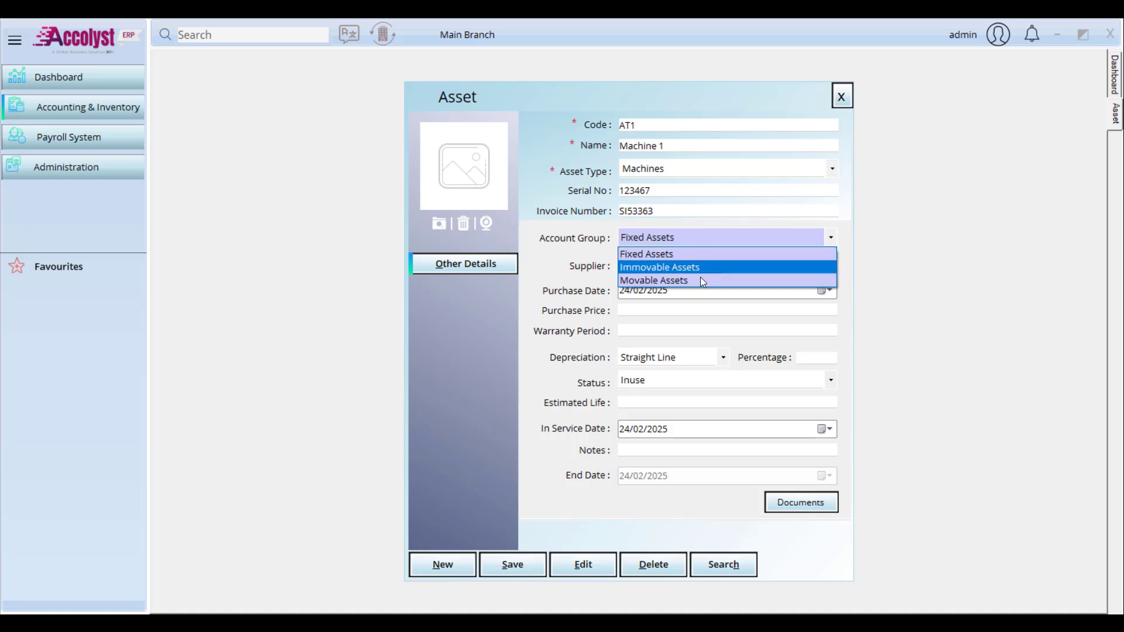
pyautogui.click(701, 269)
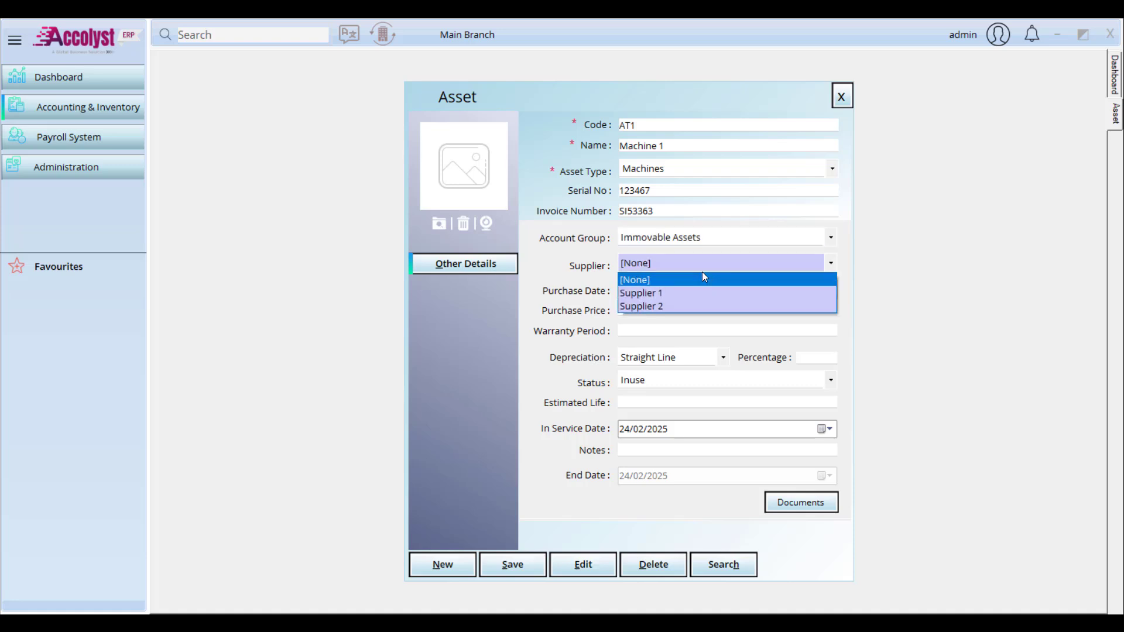
pyautogui.click(712, 241)
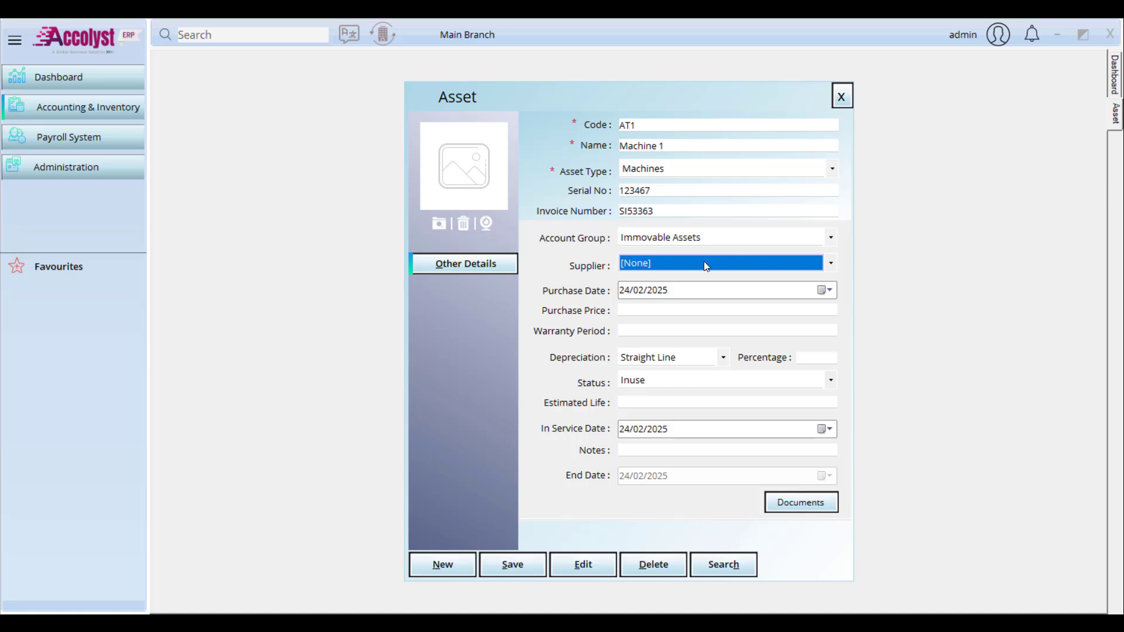
pyautogui.click(705, 266)
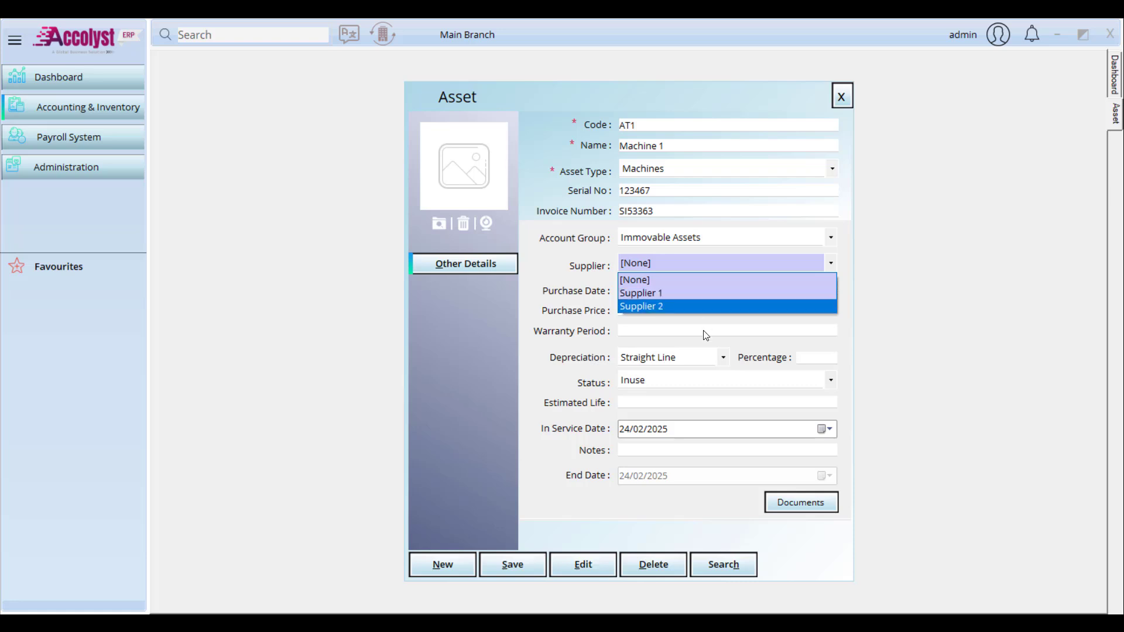
pyautogui.click(672, 281)
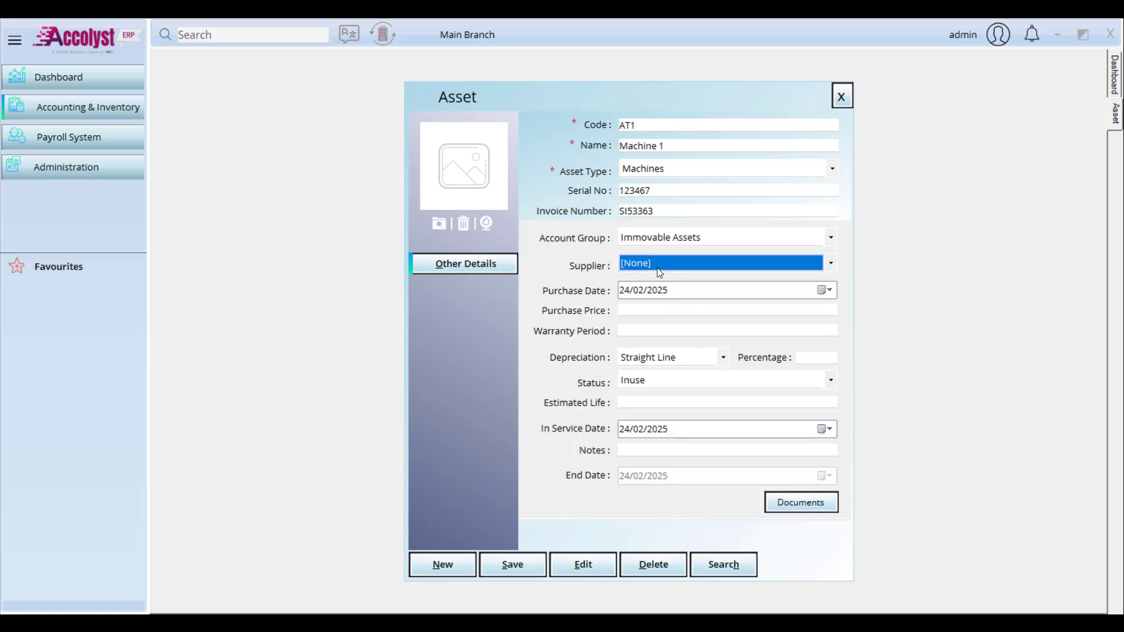
# Step: Set the purchase date to 01/01/2025 and the purchase price to 100000
pyautogui.click(825, 290)
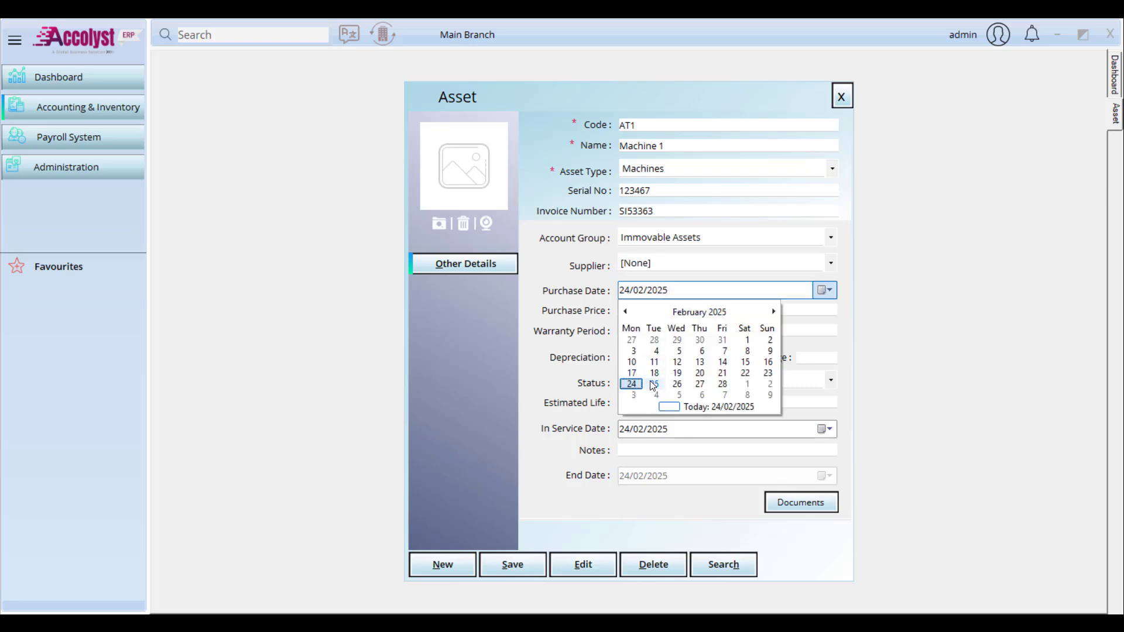
pyautogui.click(692, 314)
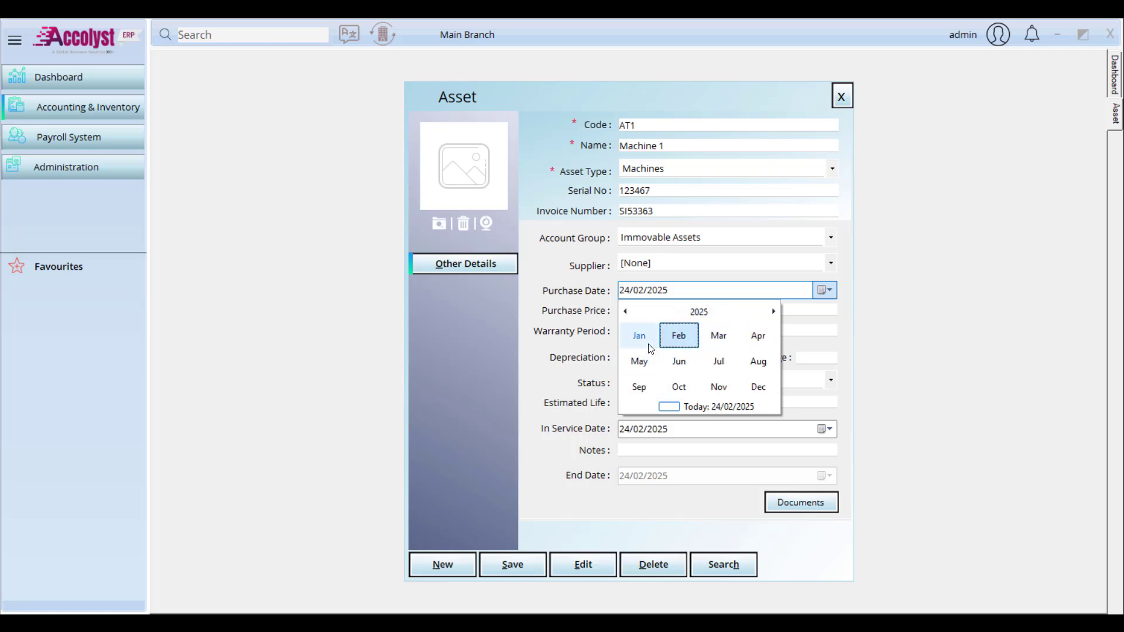
pyautogui.click(641, 340)
pyautogui.click(677, 346)
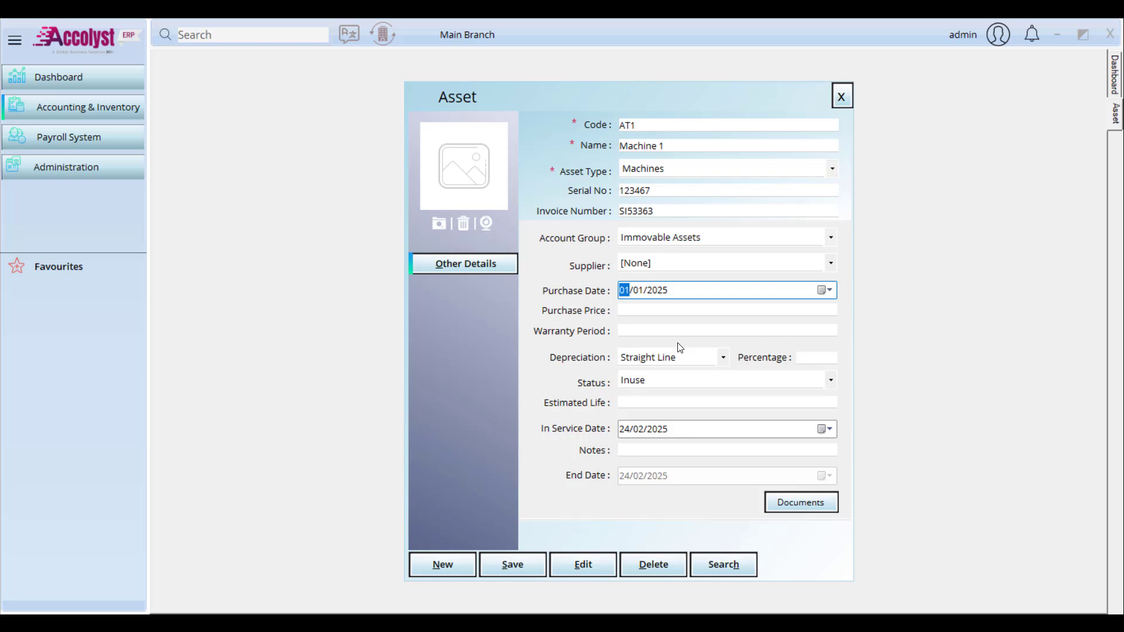
pyautogui.click(638, 311)
pyautogui.write('1')
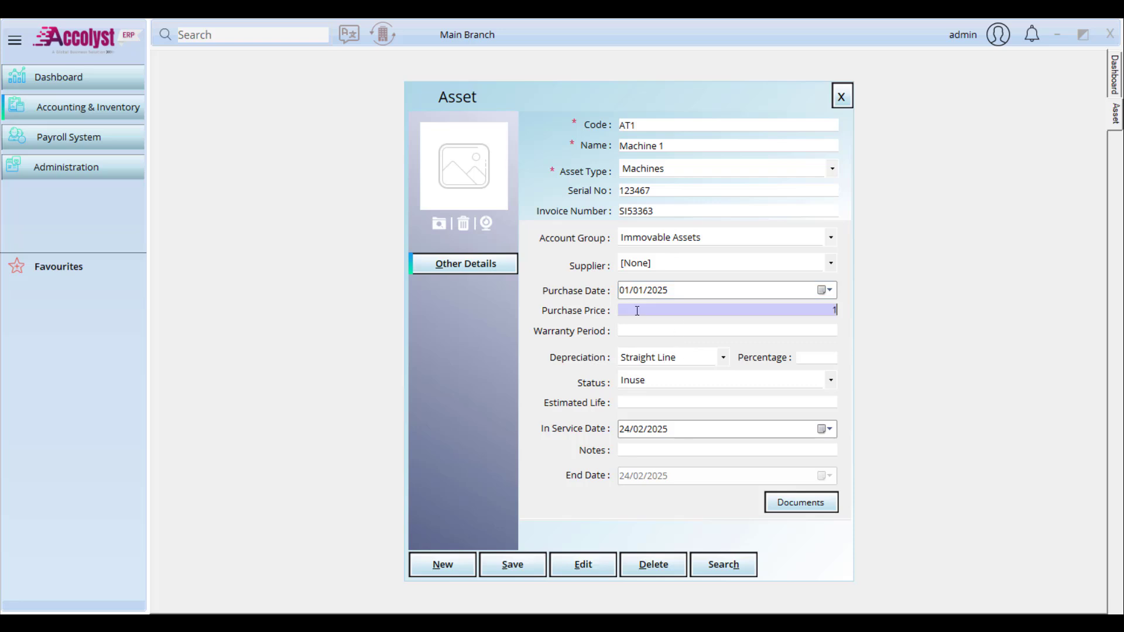
pyautogui.write('00000')
pyautogui.press('Tab')
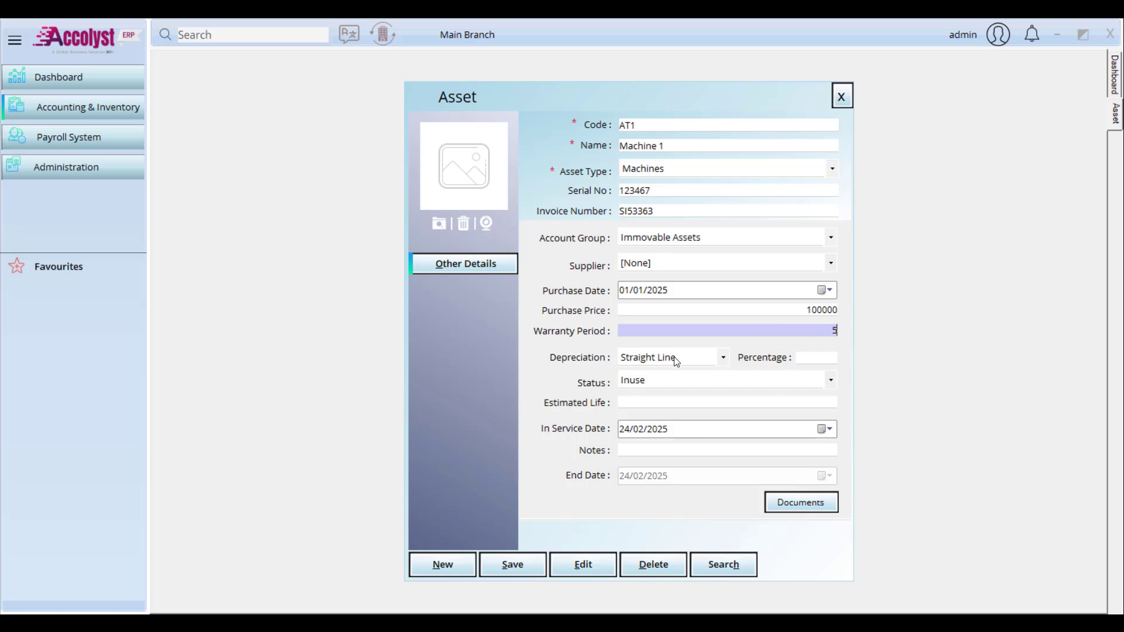
# Step: Set Straight Line depreciation at 5%, asset status Inuse and a life of 10
pyautogui.click(723, 357)
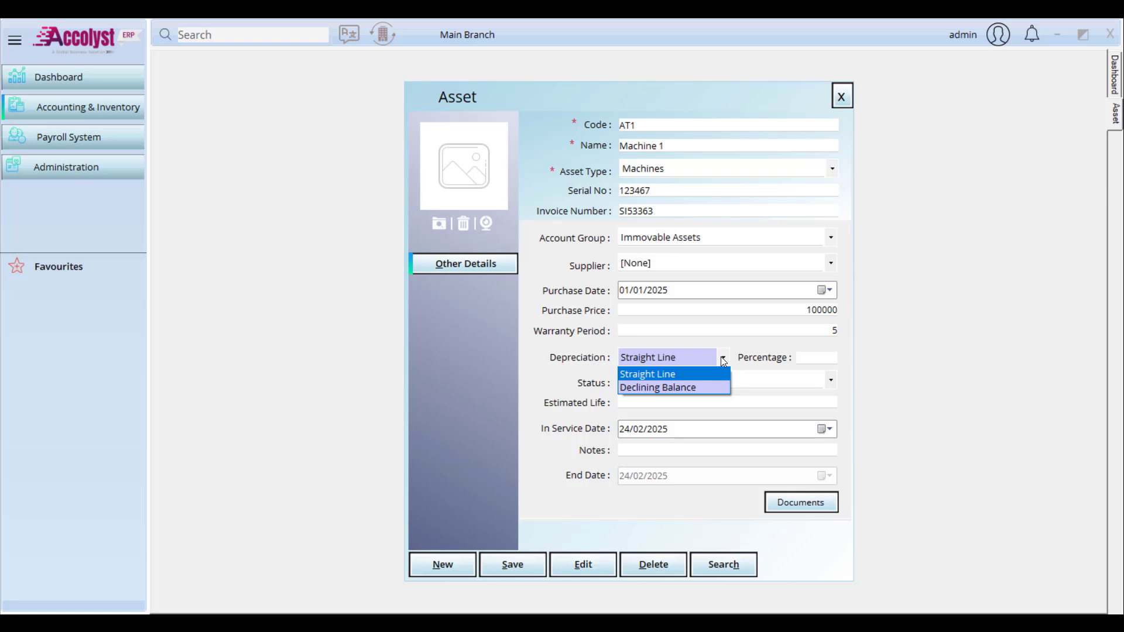
pyautogui.click(670, 377)
pyautogui.click(824, 358)
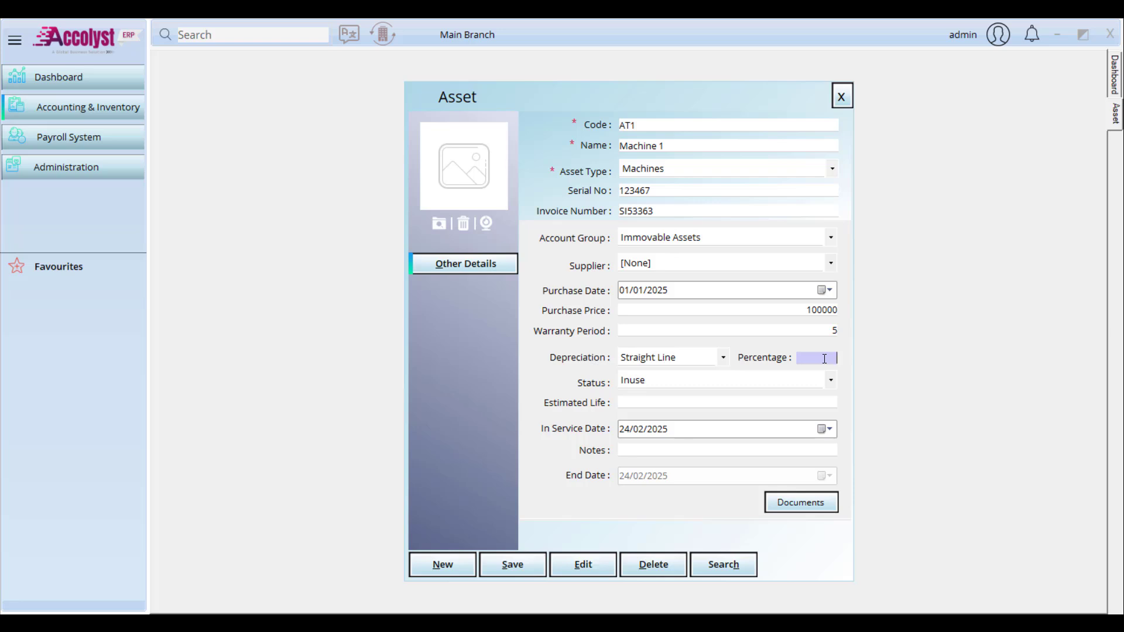
pyautogui.write('5')
pyautogui.click(786, 384)
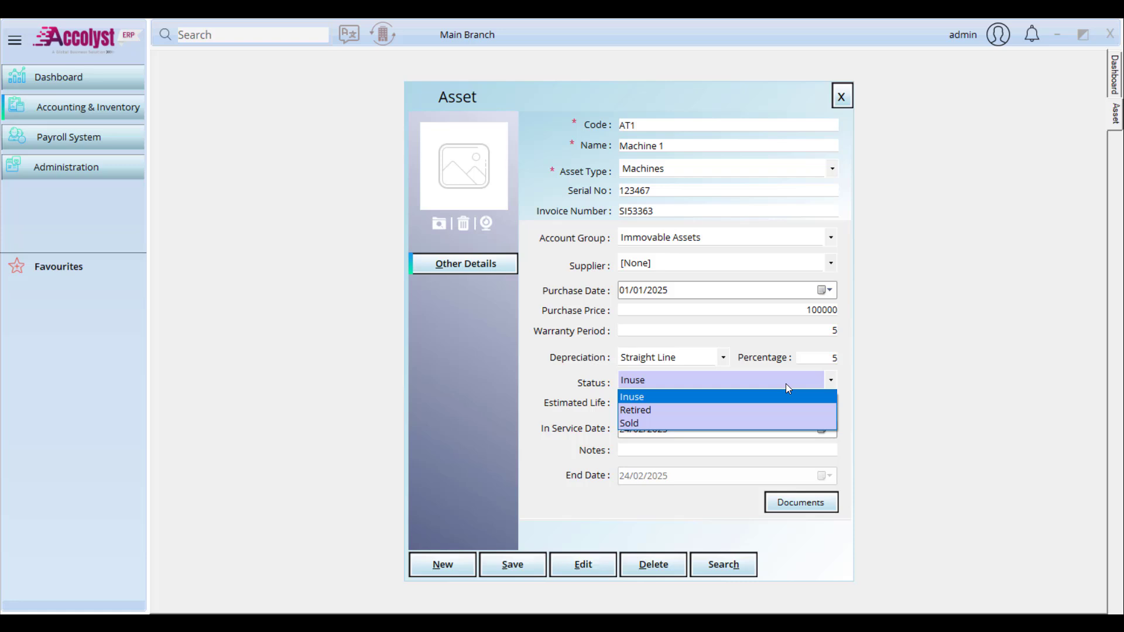
pyautogui.click(781, 423)
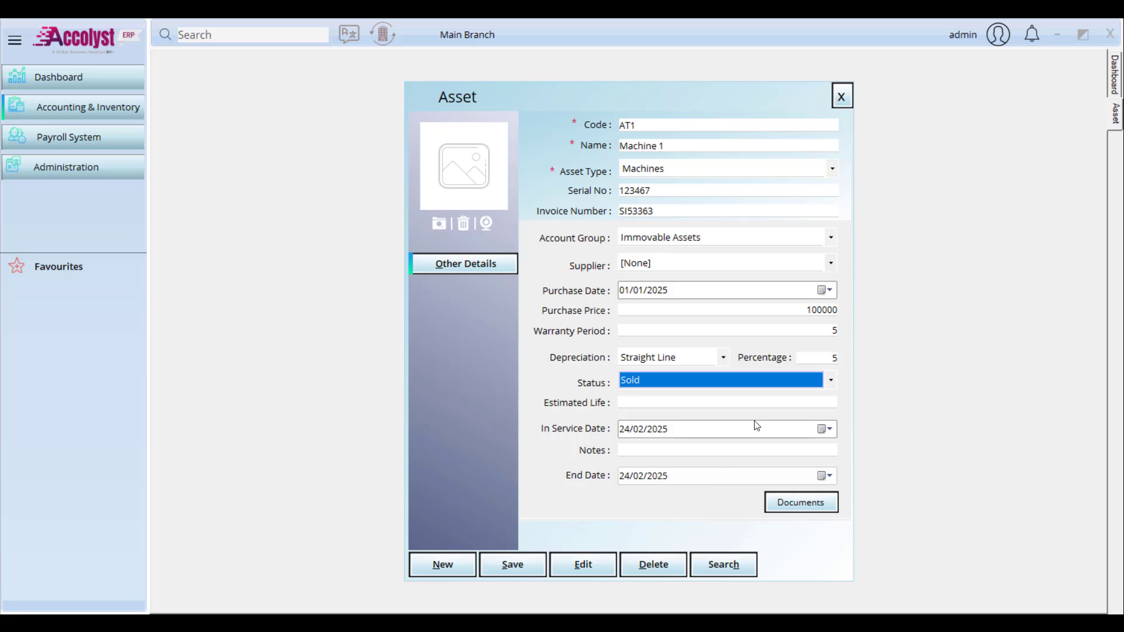
pyautogui.click(790, 381)
pyautogui.click(733, 399)
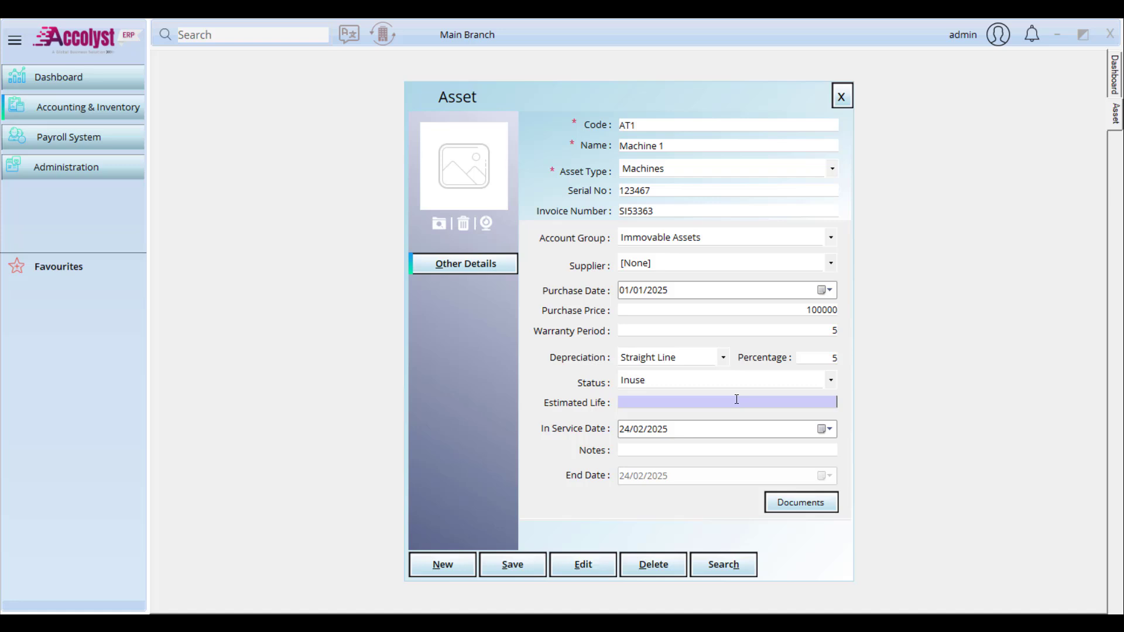
pyautogui.write('10')
# Step: Pick 01/01/2025 as the In Service Date in the calendar
pyautogui.click(823, 430)
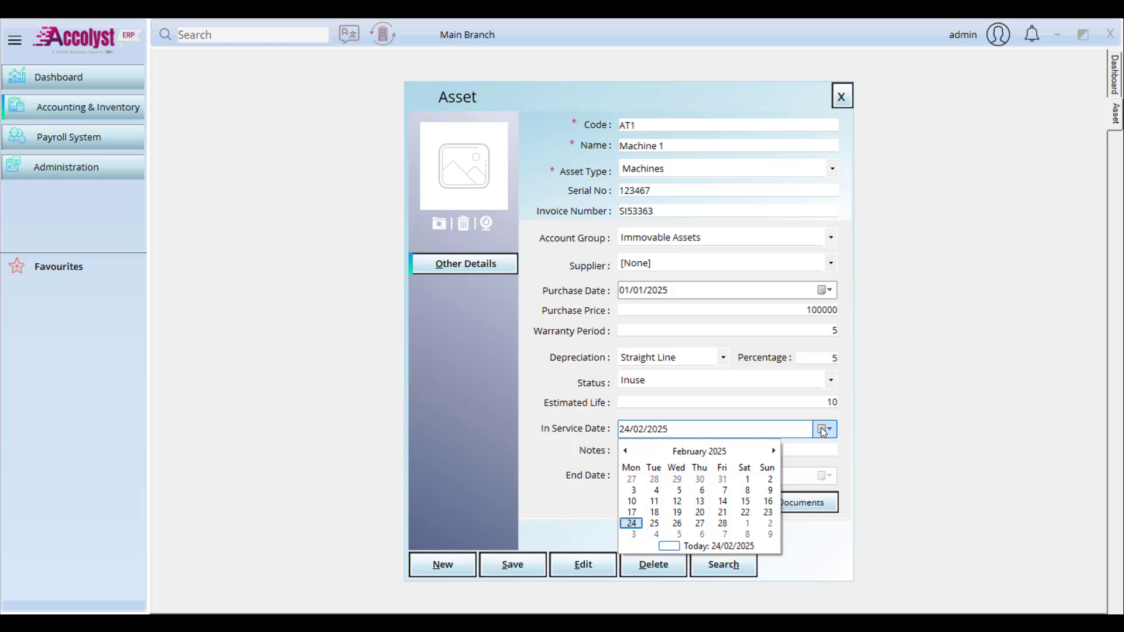
pyautogui.click(823, 430)
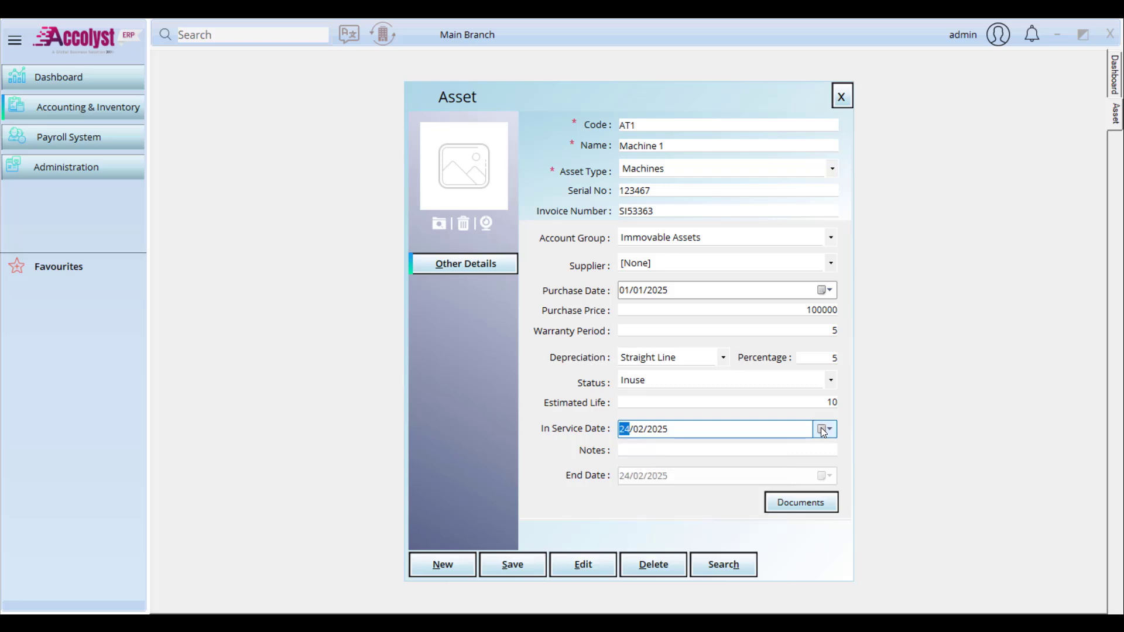
pyautogui.click(823, 430)
pyautogui.click(714, 451)
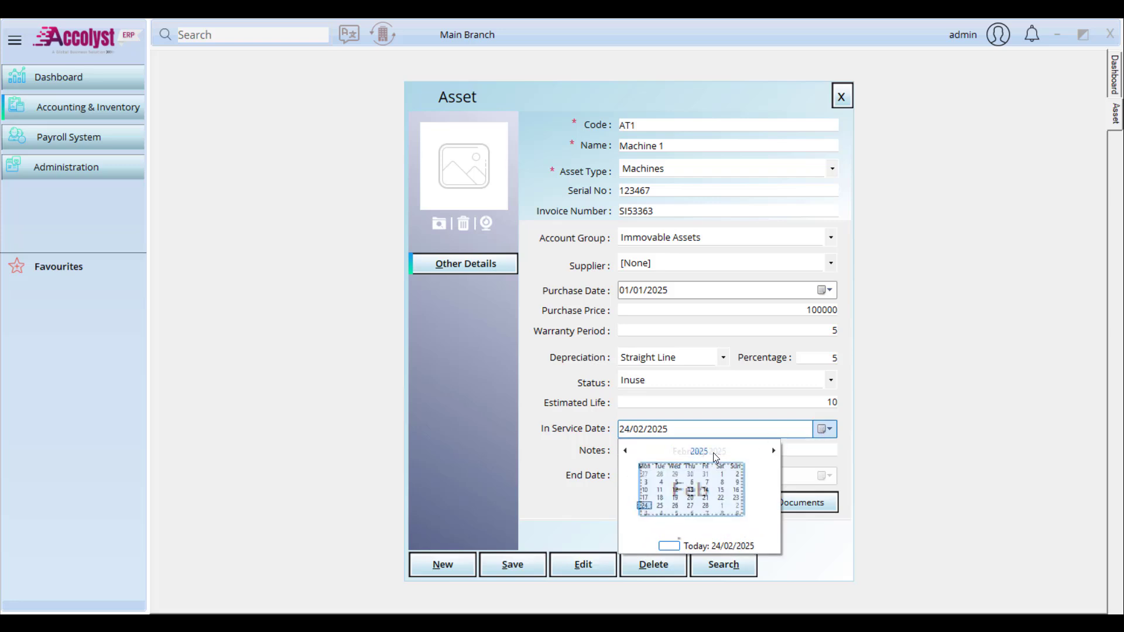
pyautogui.click(639, 472)
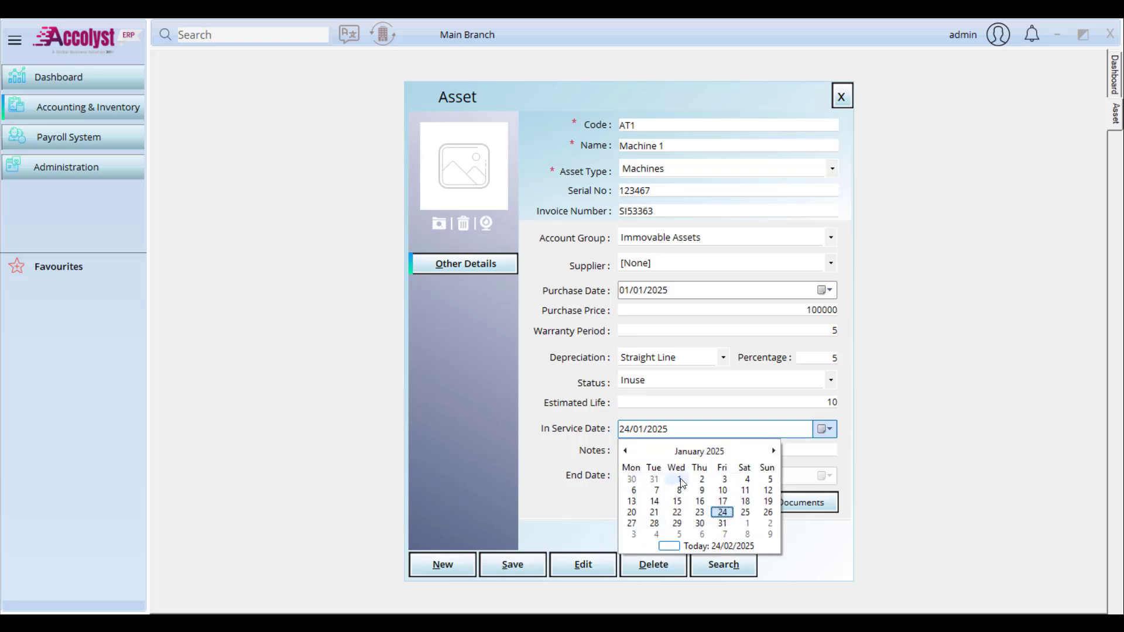
pyautogui.click(681, 478)
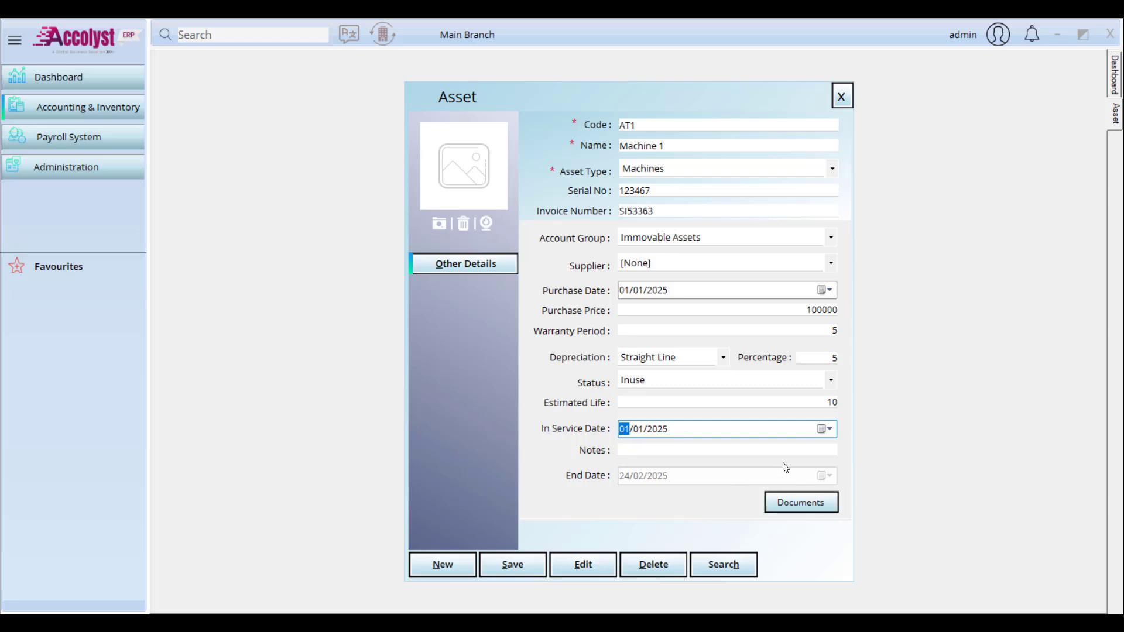
# Step: Start a document named 'Warranty' with number 13154 and description 'xxx'
pyautogui.click(797, 501)
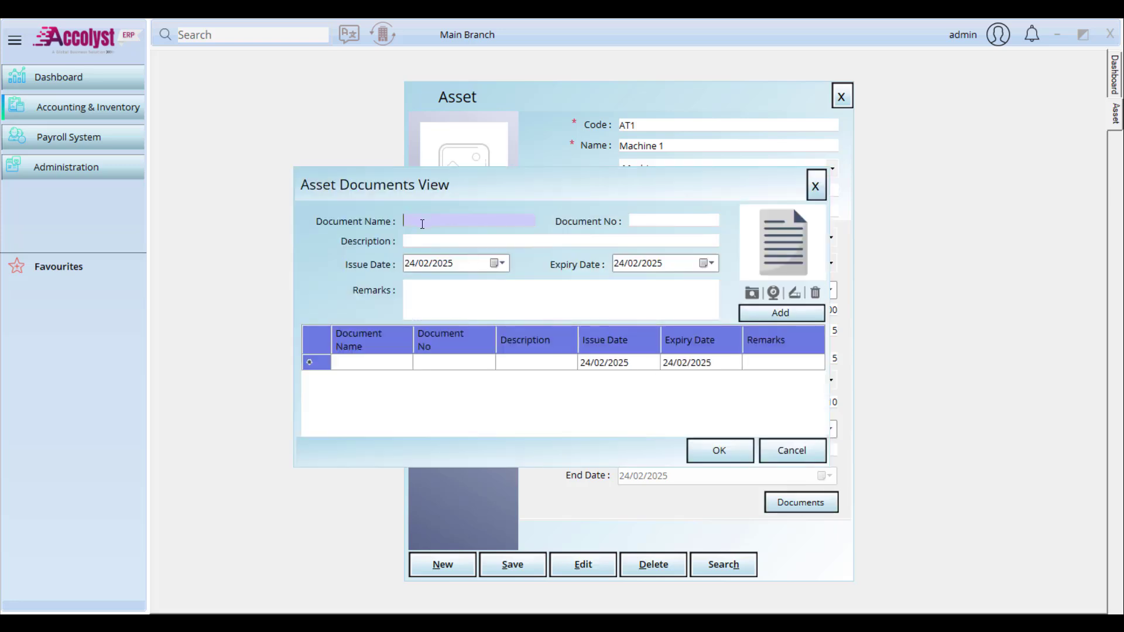
pyautogui.write('Warra')
pyautogui.press('BackSpace')
pyautogui.press('BackSpace')
pyautogui.write('ranty')
pyautogui.click(635, 221)
pyautogui.write('13154')
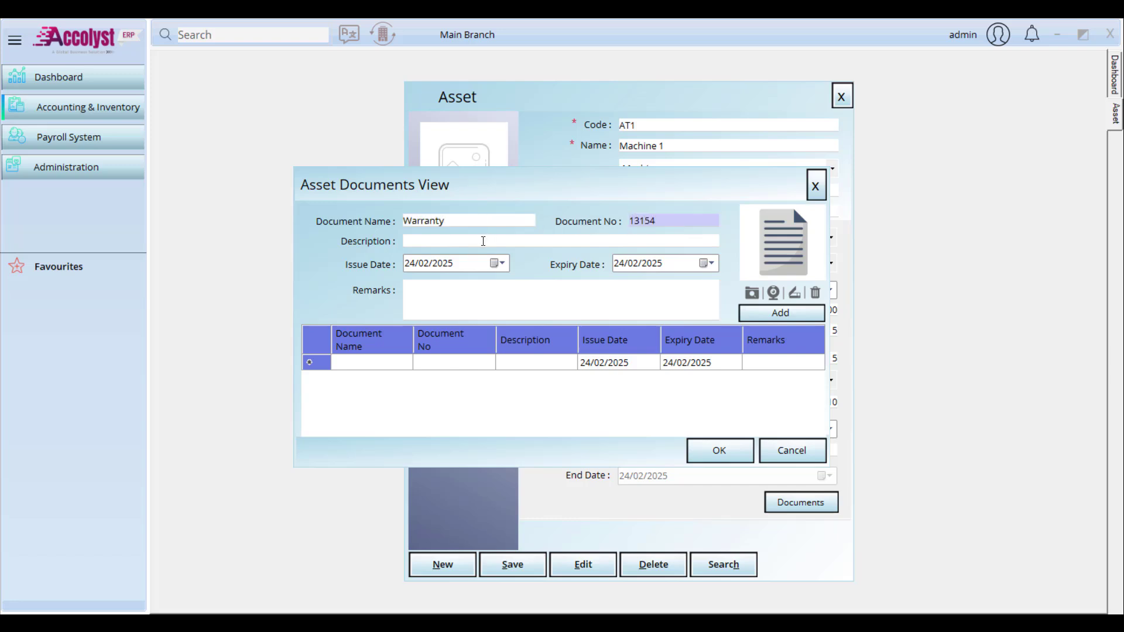
pyautogui.click(484, 242)
pyautogui.write('xxx')
# Step: Set the document's issue date to 01/01/2025 and expiry date to 28/02/2031
pyautogui.click(508, 263)
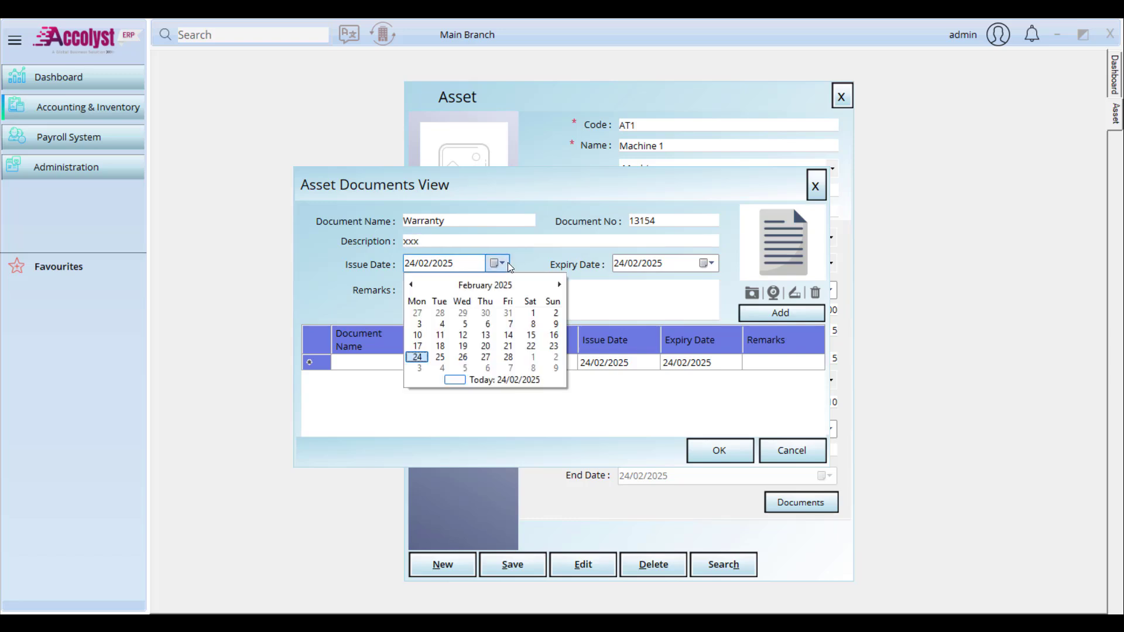
pyautogui.click(485, 285)
pyautogui.click(426, 306)
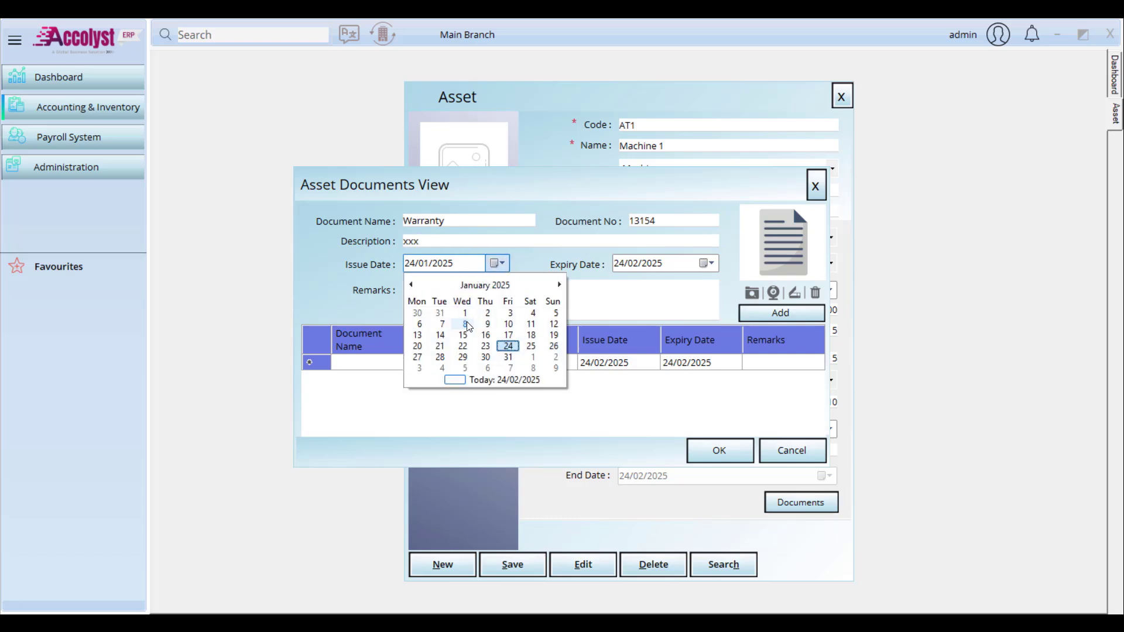
pyautogui.click(465, 313)
pyautogui.click(707, 263)
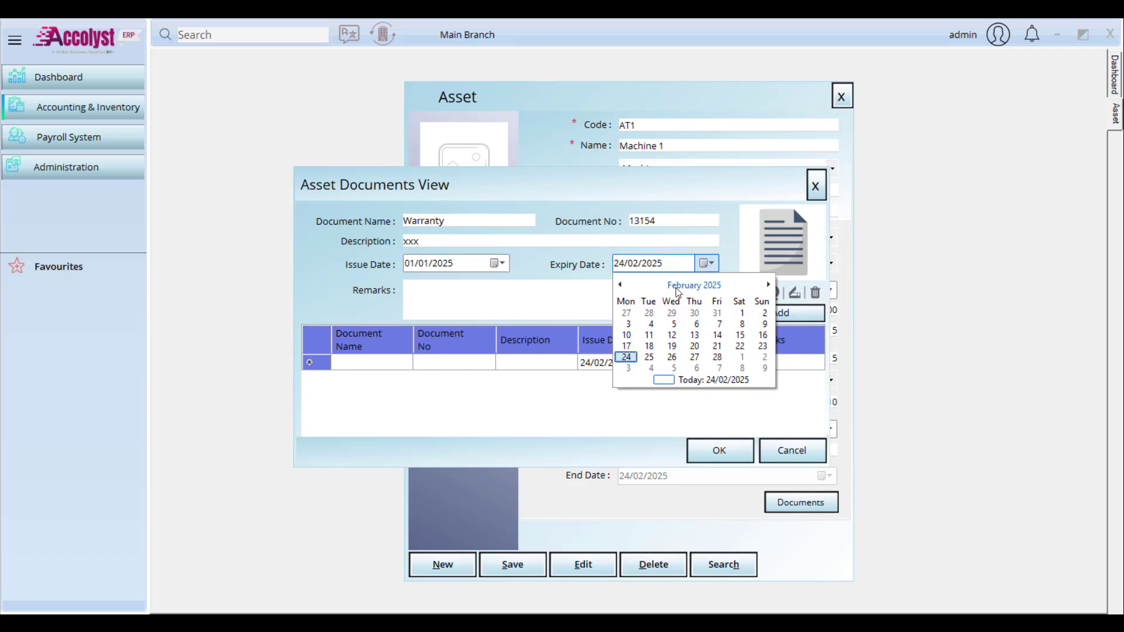
pyautogui.click(678, 292)
pyautogui.click(708, 287)
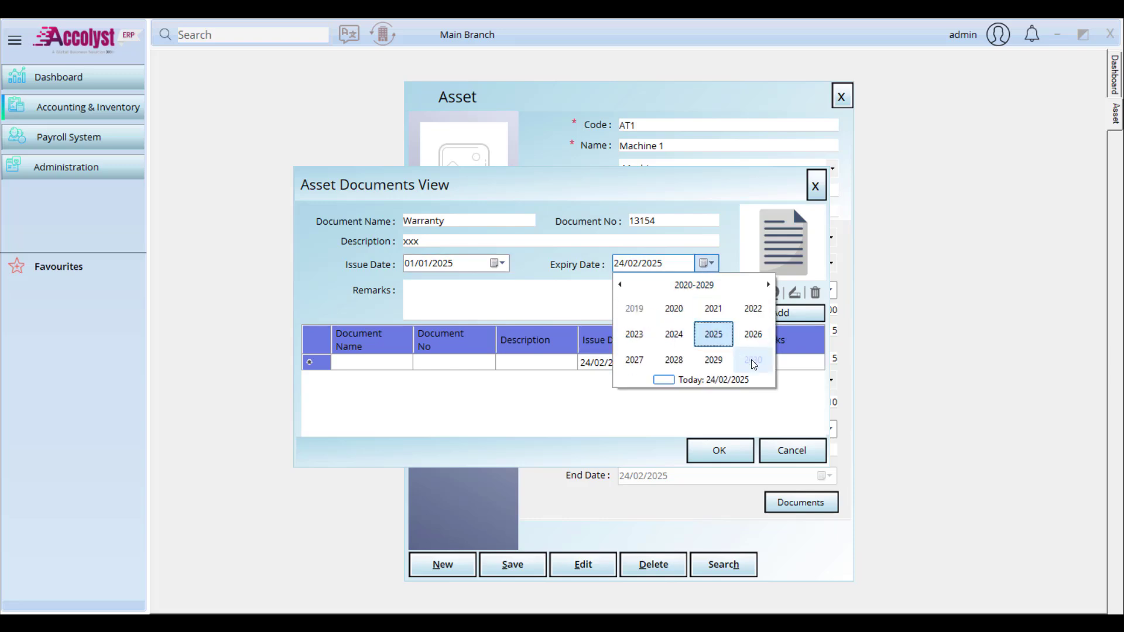
pyautogui.click(767, 286)
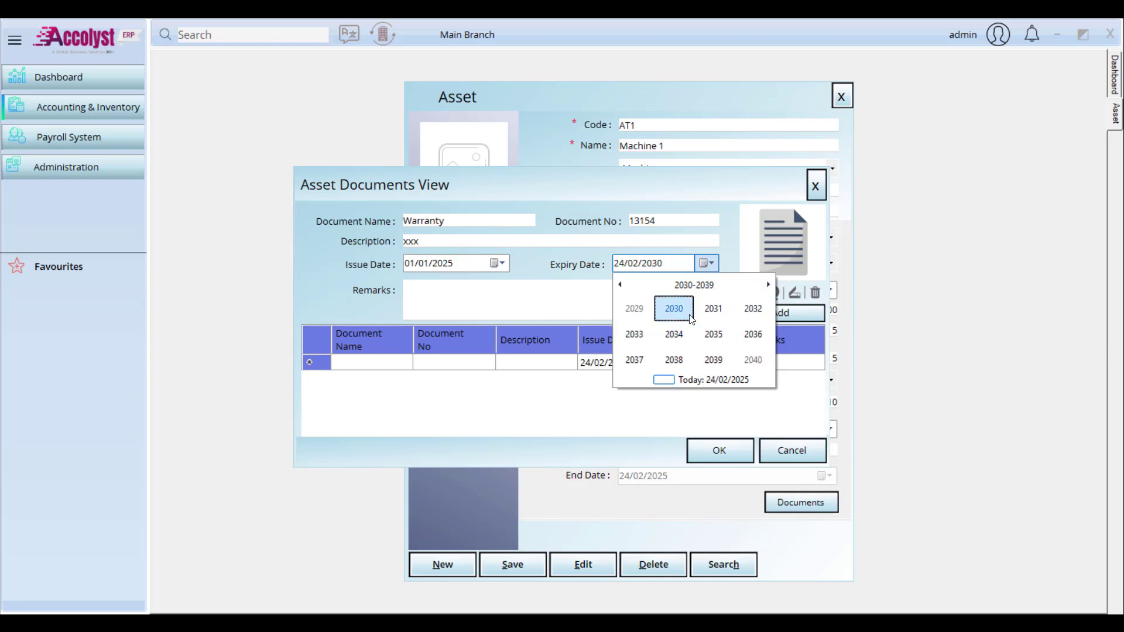
pyautogui.click(712, 313)
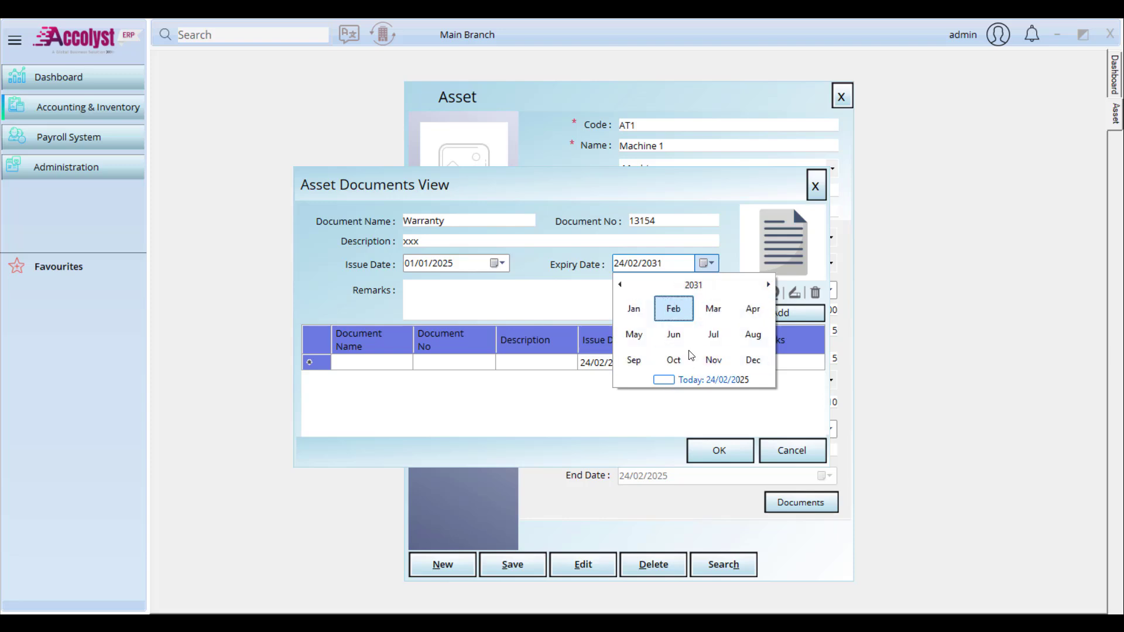
pyautogui.click(672, 310)
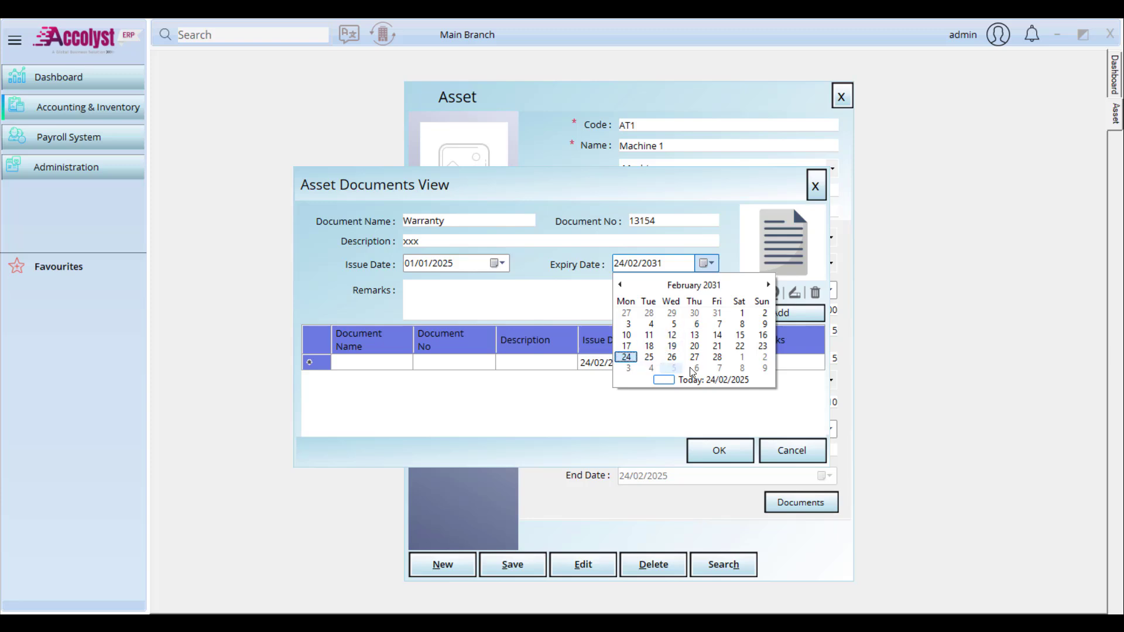
pyautogui.click(717, 358)
# Step: Add remarks 'xxxxxx', attach a file, add the Warranty document and confirm
pyautogui.click(577, 295)
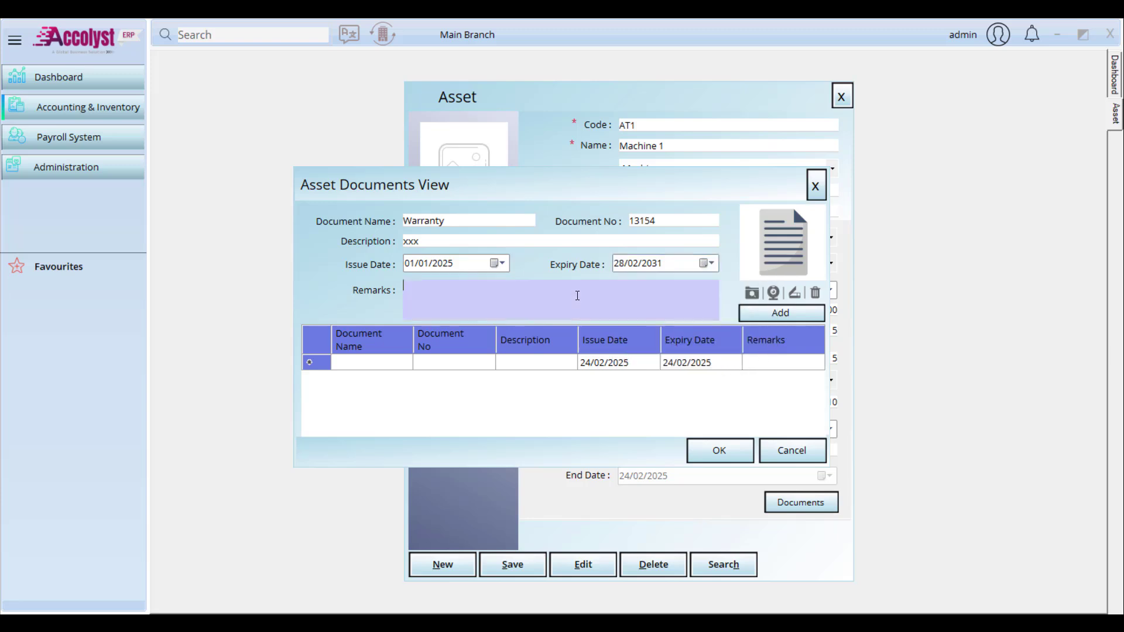
pyautogui.write('xxxxxx')
pyautogui.click(411, 362)
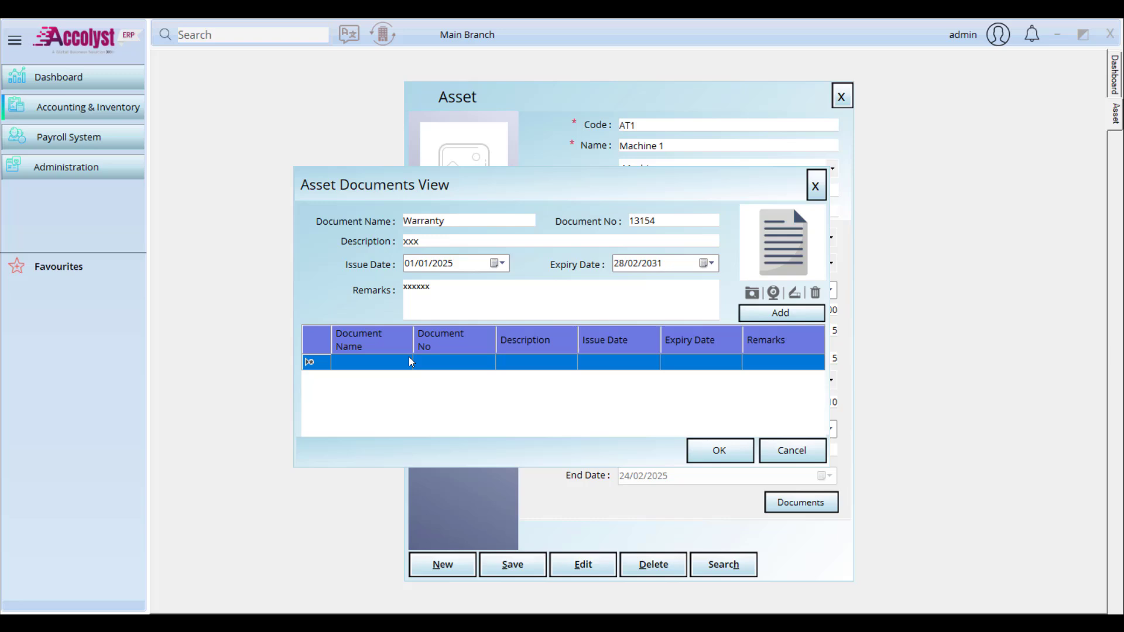
pyautogui.click(753, 297)
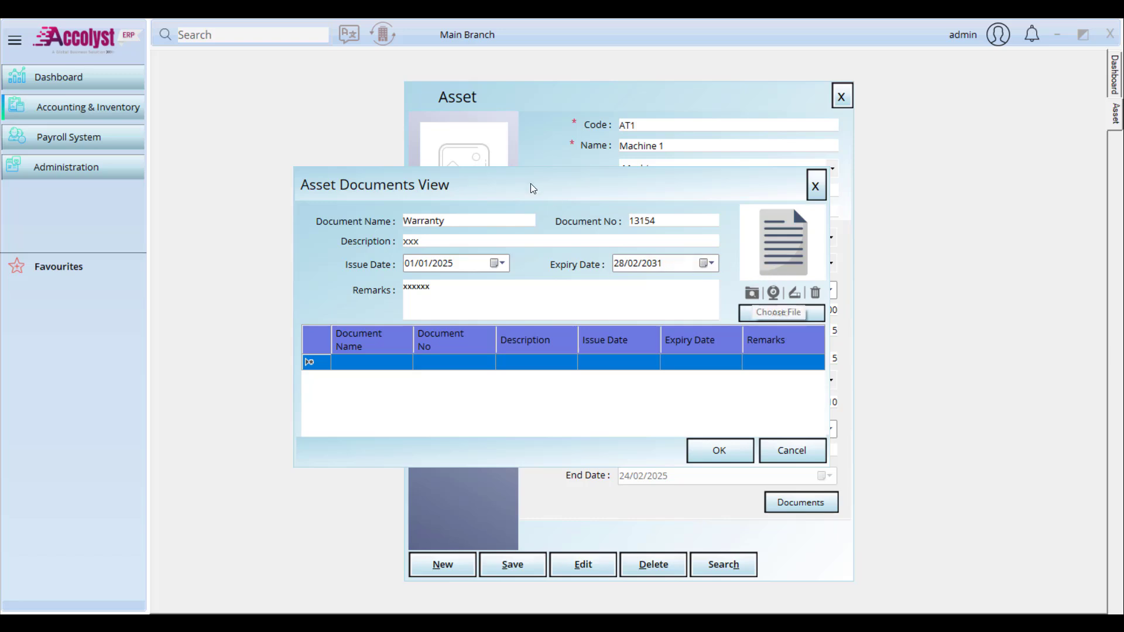
pyautogui.click(779, 312)
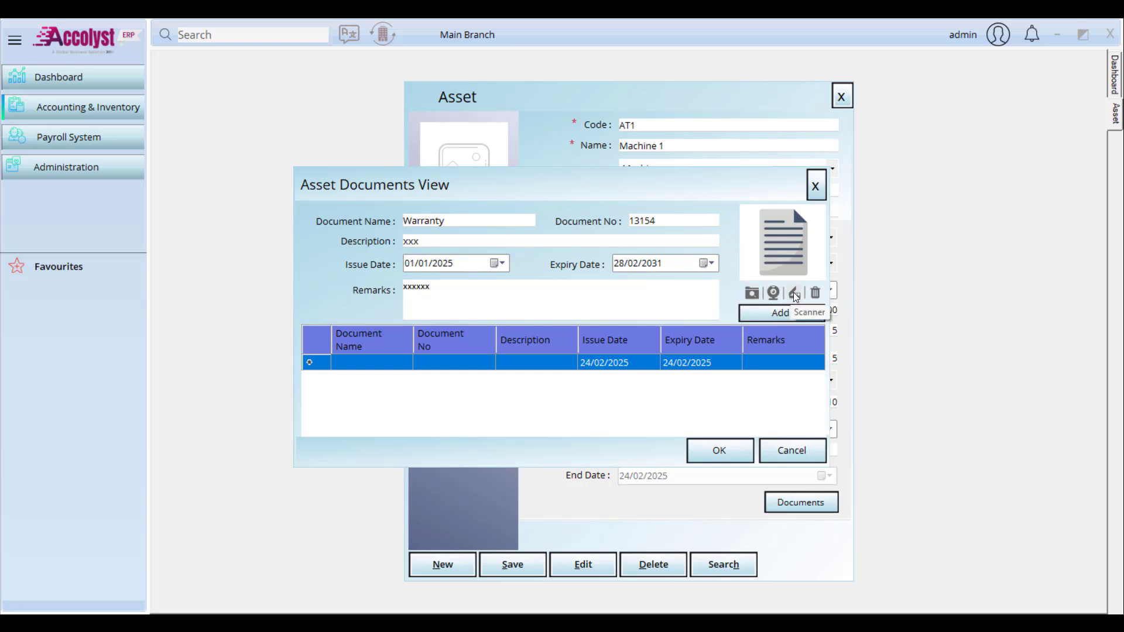
pyautogui.click(752, 292)
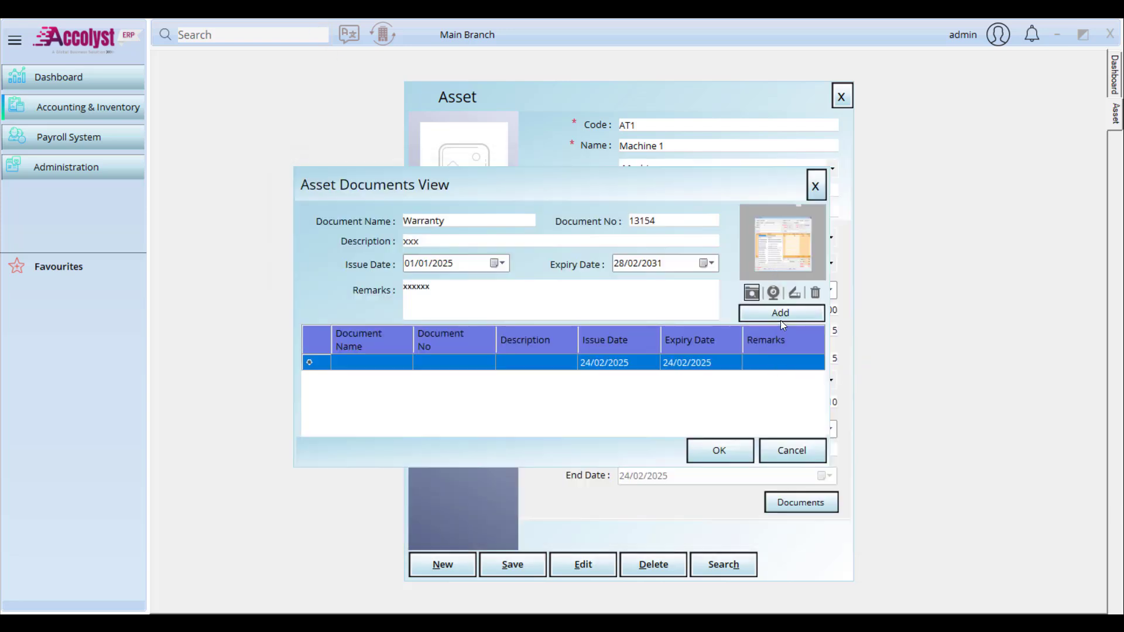
pyautogui.click(781, 314)
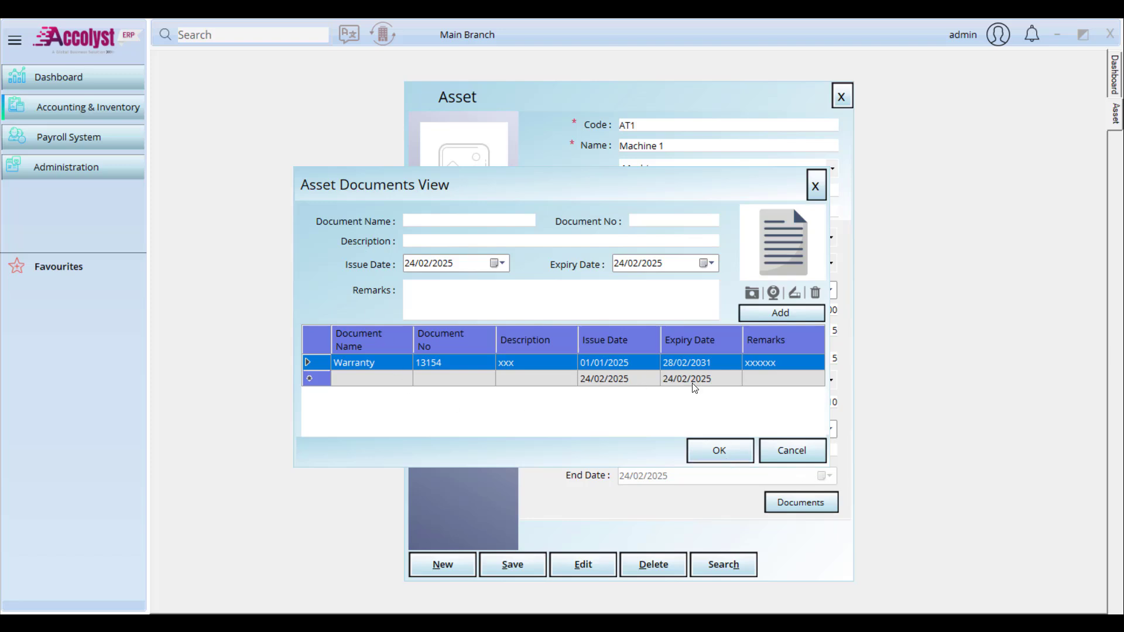
pyautogui.click(725, 460)
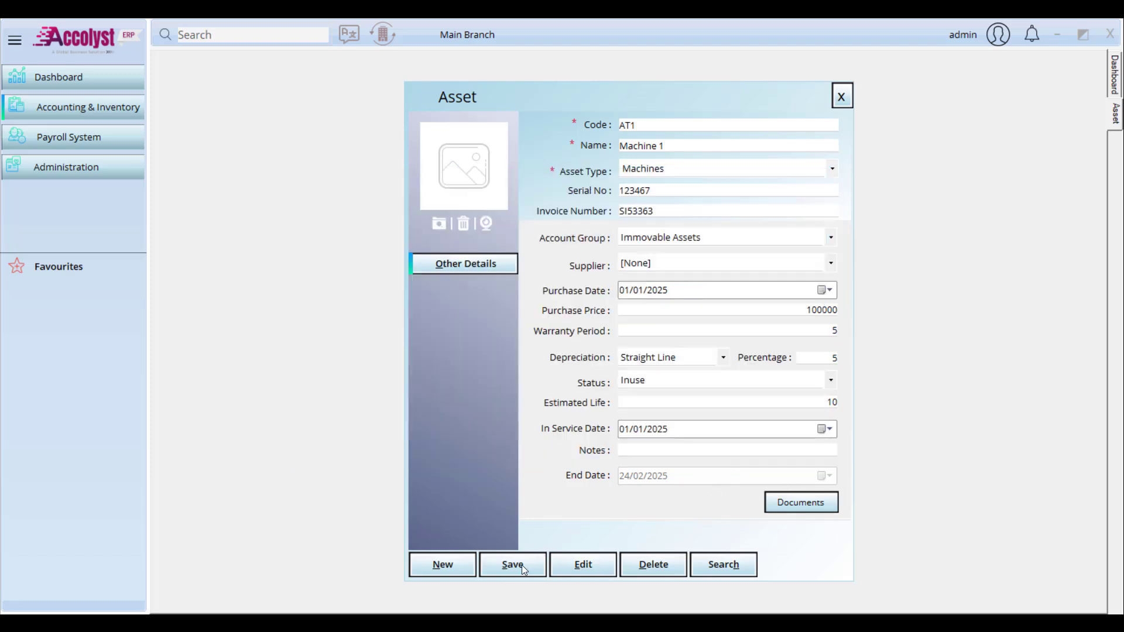
# Step: Set a screenshot as the Machine 1 asset picture
pyautogui.click(439, 223)
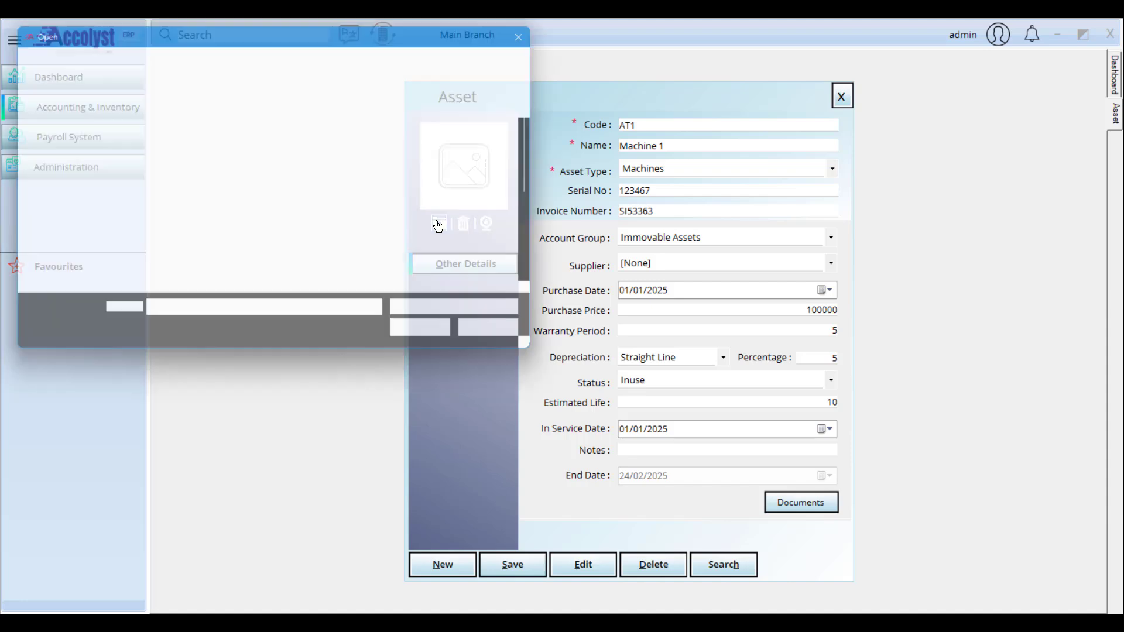
pyautogui.scroll(2, 424, 242)
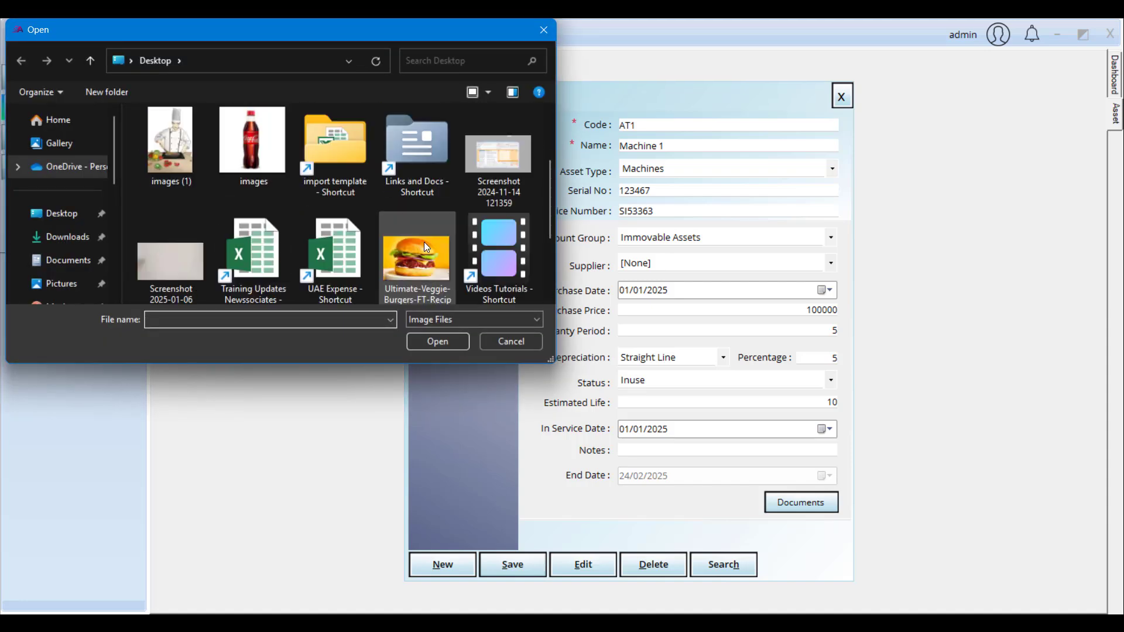
pyautogui.doubleClick(493, 165)
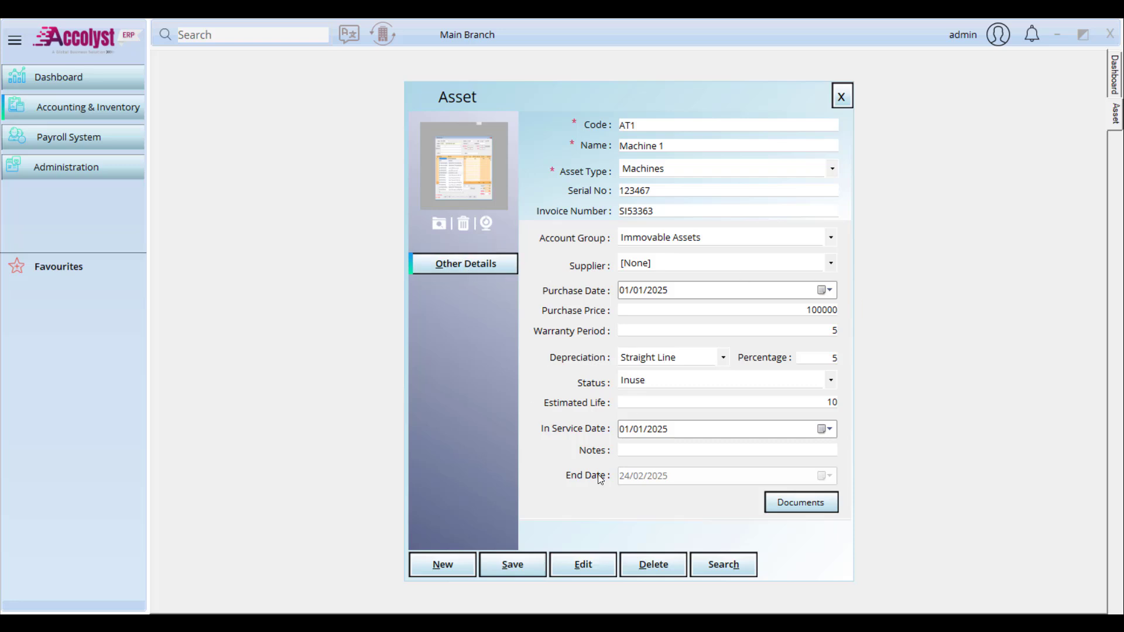
# Step: Save the asset, reload record AT1 to check it, and close the asset form
pyautogui.click(517, 558)
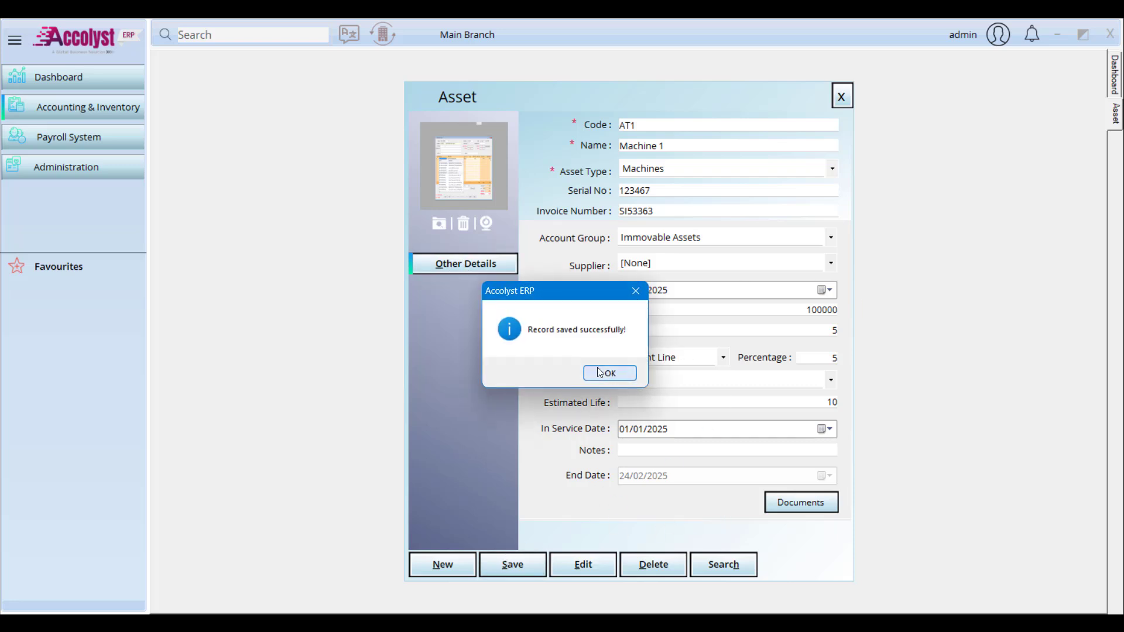
pyautogui.press('Return')
pyautogui.click(720, 572)
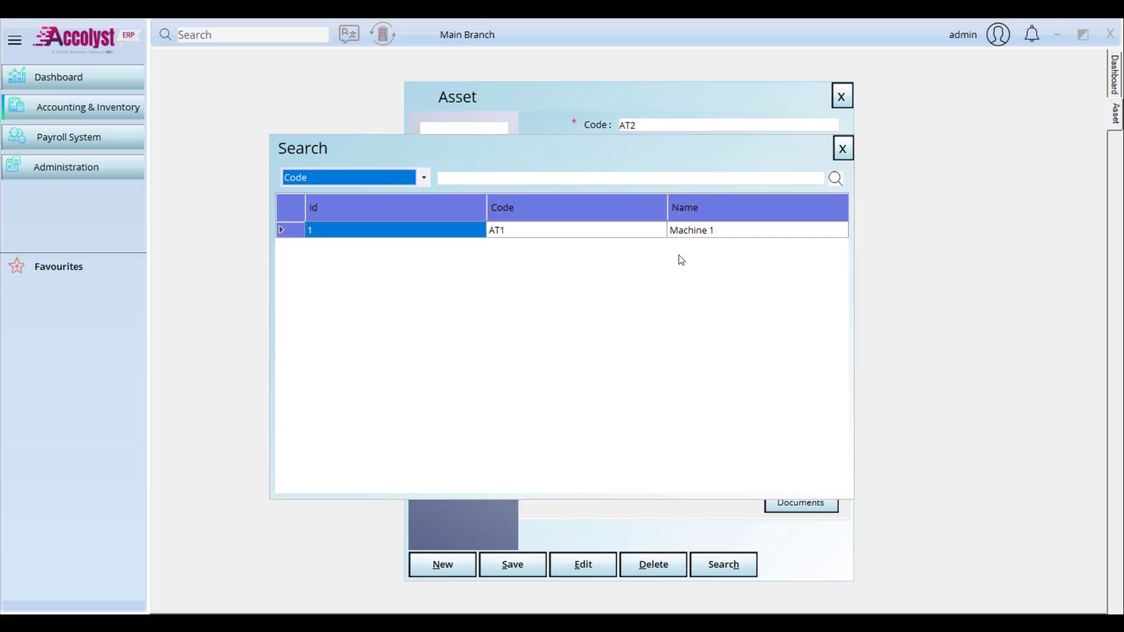
pyautogui.click(710, 234)
pyautogui.doubleClick(710, 236)
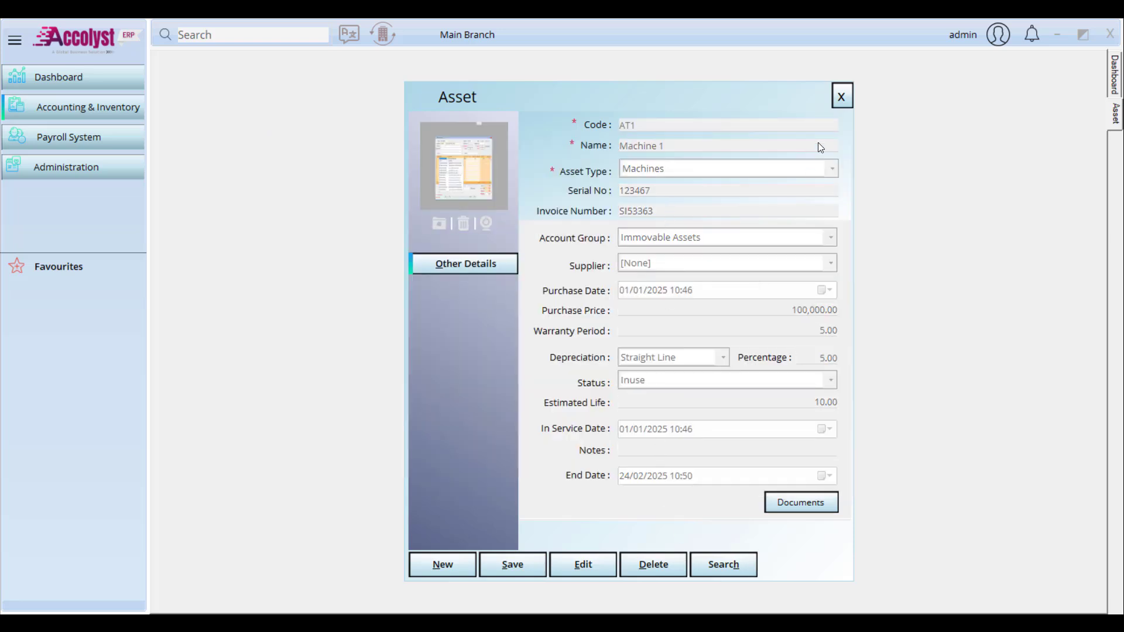
pyautogui.click(837, 97)
pyautogui.click(75, 111)
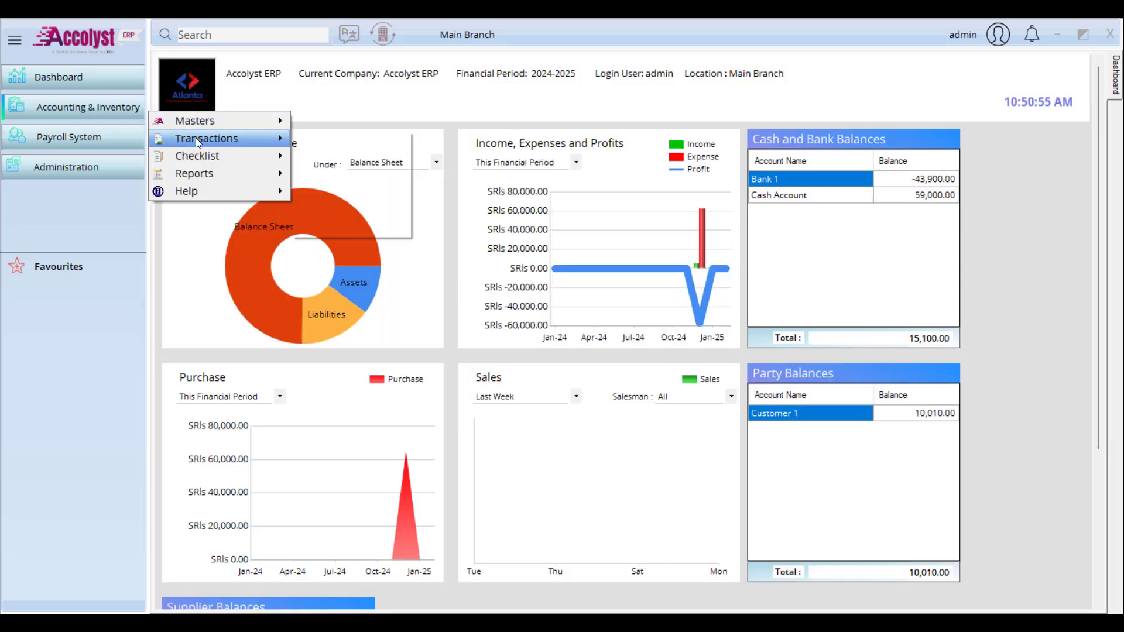
# Step: Open the Asset Depreciation voucher, find no depreciation account available, and close it
pyautogui.moveTo(196, 141)
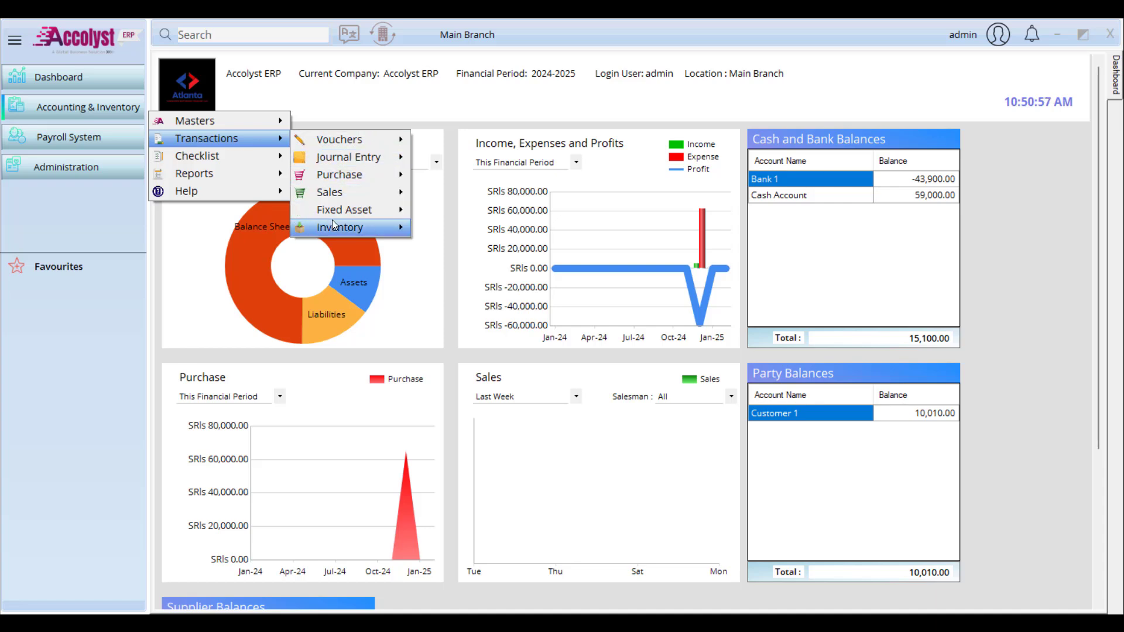
pyautogui.moveTo(358, 214)
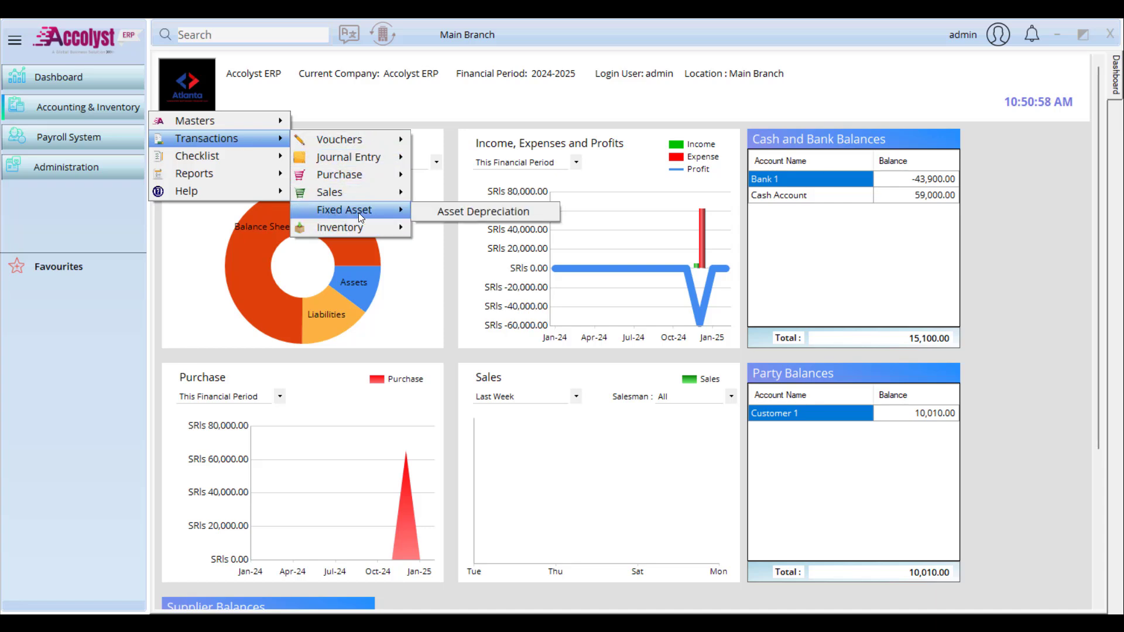
pyautogui.click(419, 214)
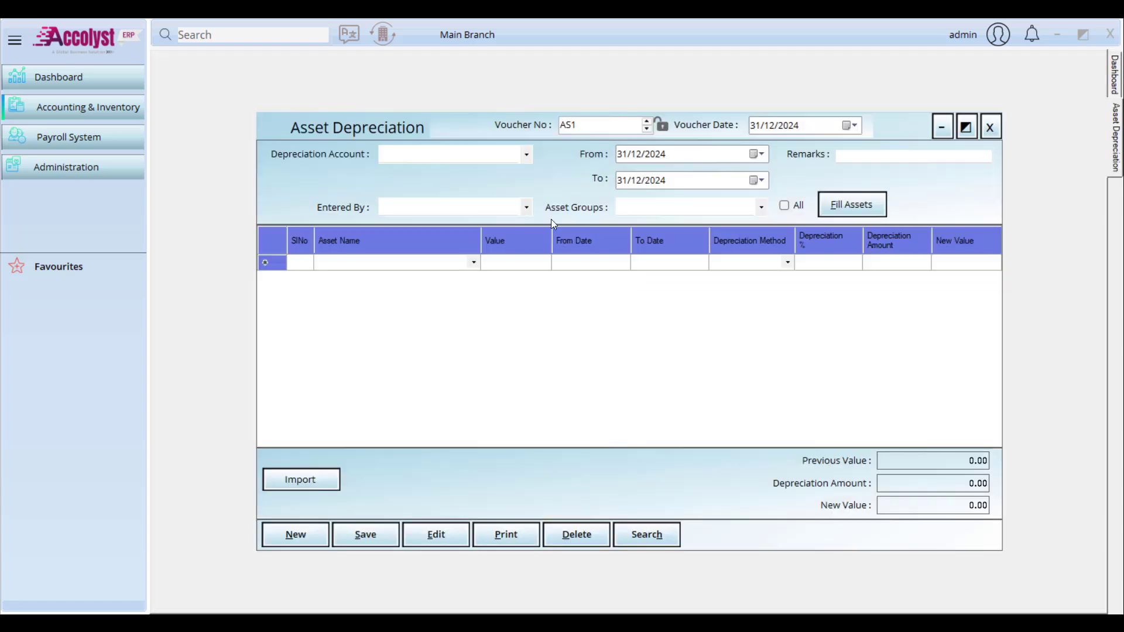
pyautogui.click(529, 150)
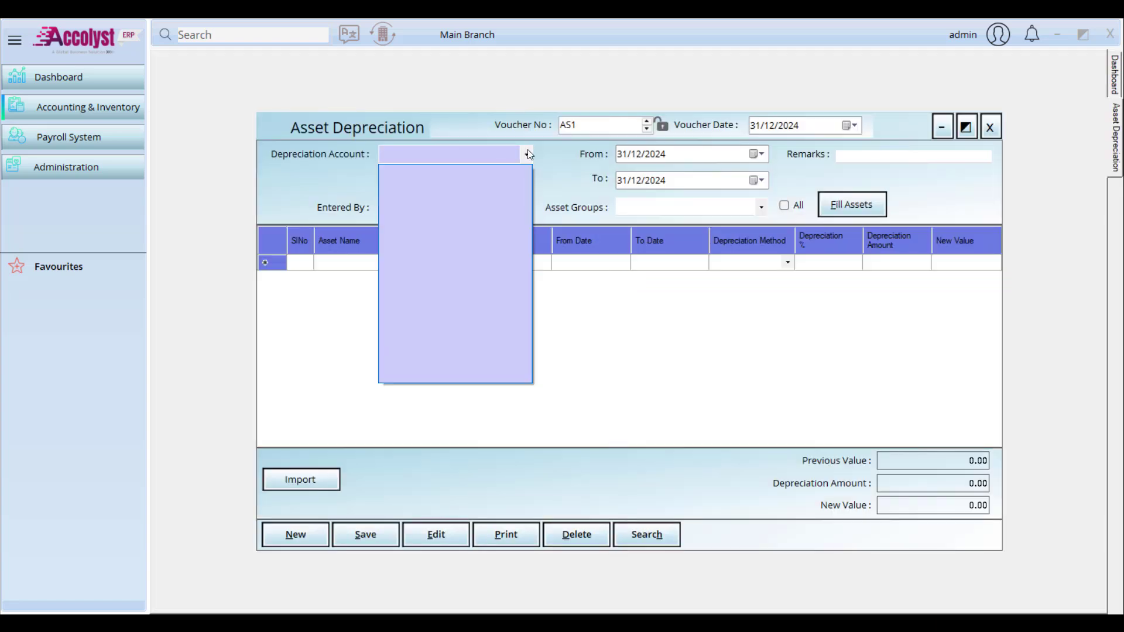
pyautogui.click(429, 156)
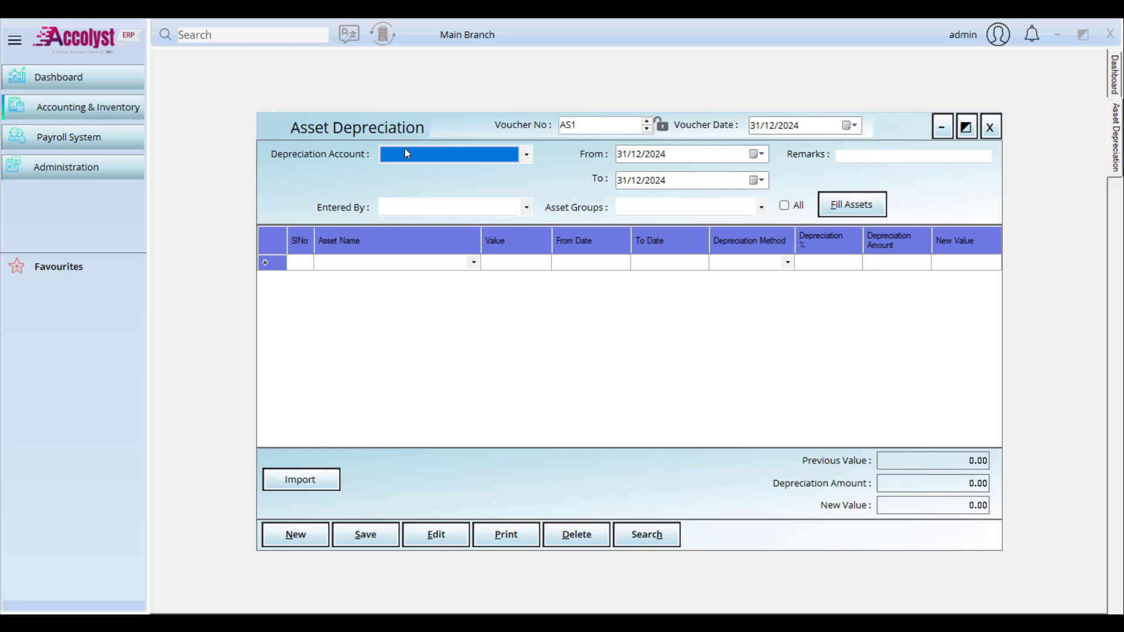
pyautogui.click(992, 126)
pyautogui.click(64, 107)
# Step: Create and save ledger 'Machine 1 Depreciation' under the Depreciation parent group
pyautogui.moveTo(234, 121)
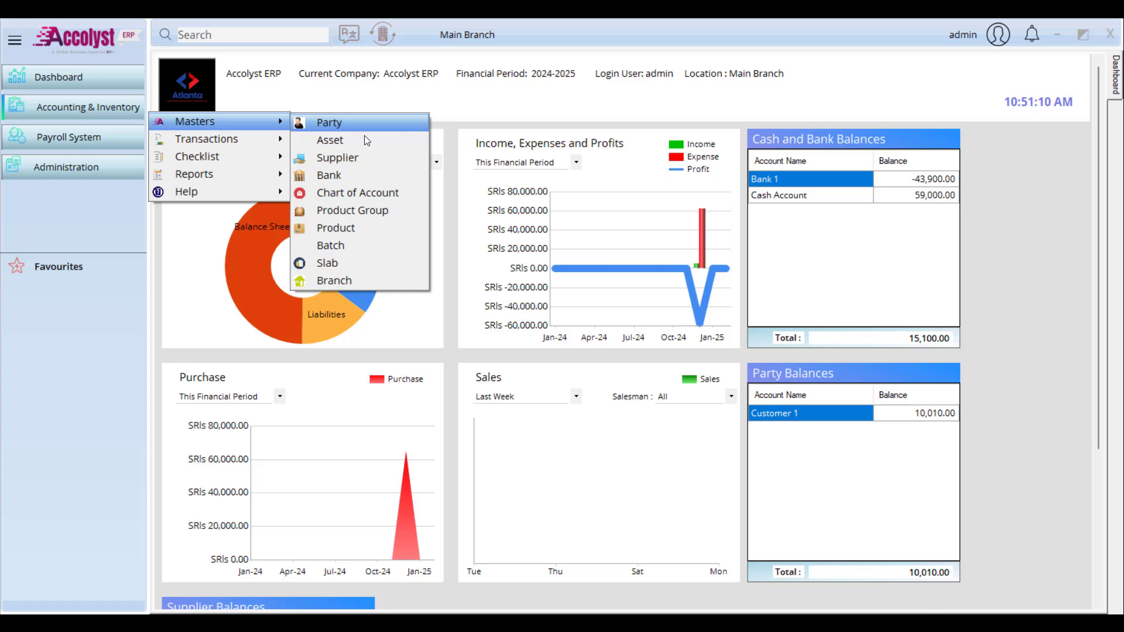
pyautogui.click(363, 193)
pyautogui.click(355, 206)
pyautogui.press('Tab')
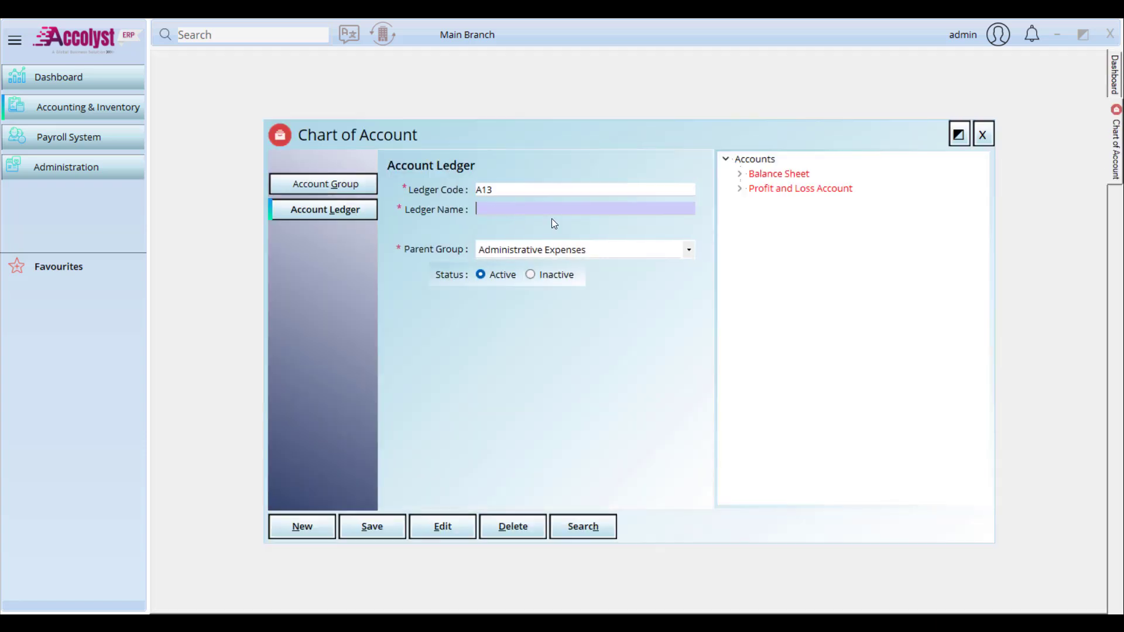
pyautogui.write('Machine 1 Depreciation')
pyautogui.click(596, 256)
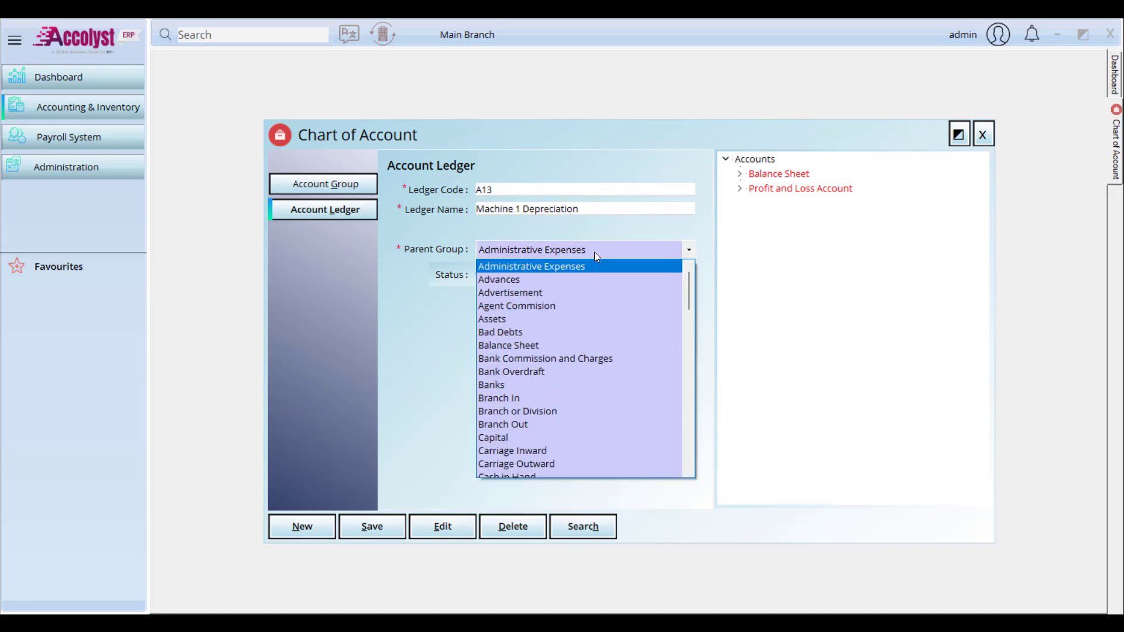
pyautogui.press('d')
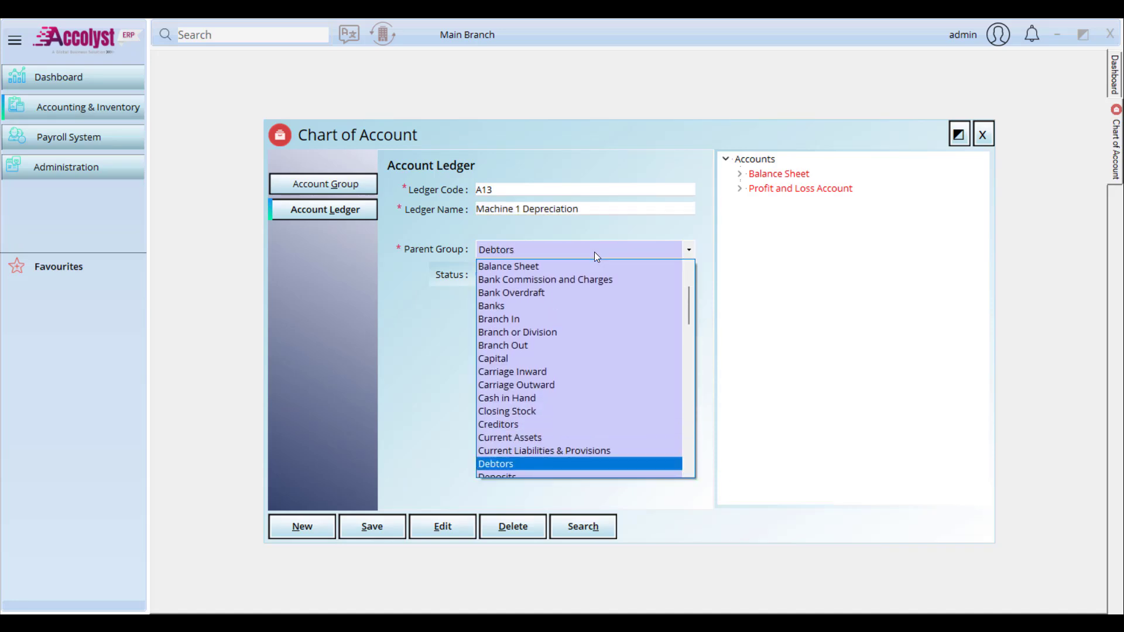
pyautogui.scroll(-1, 570, 375)
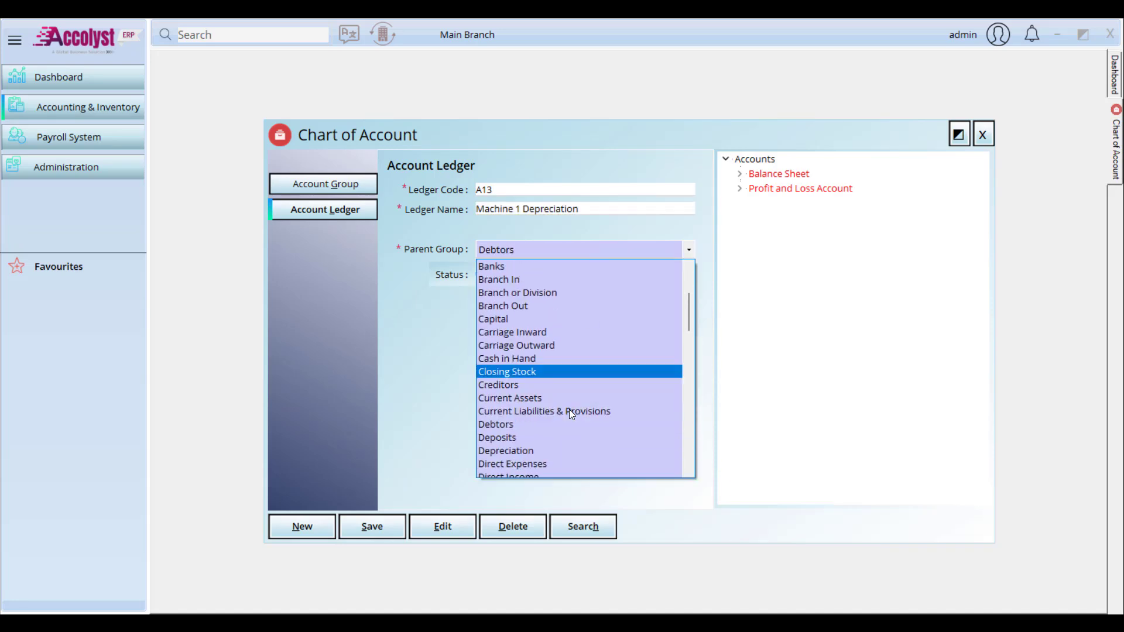
pyautogui.click(540, 452)
pyautogui.hotkey('alt', 's')
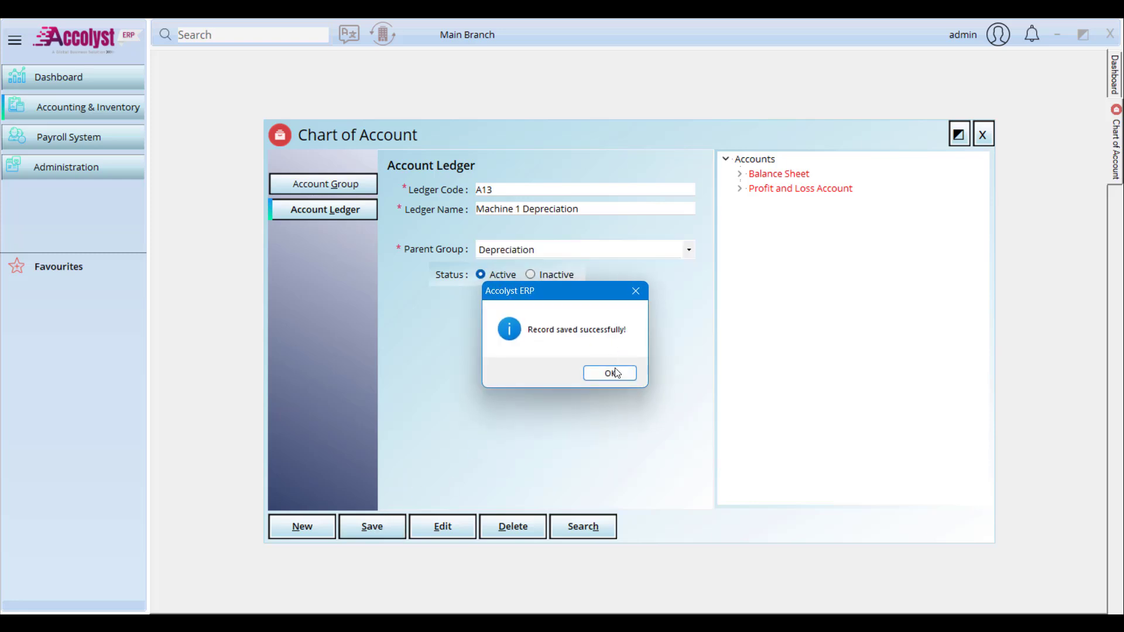
pyautogui.click(609, 372)
# Step: Start an Asset Depreciation voucher charged to Machine 1 Depreciation, entered by Salesman 1
pyautogui.click(983, 135)
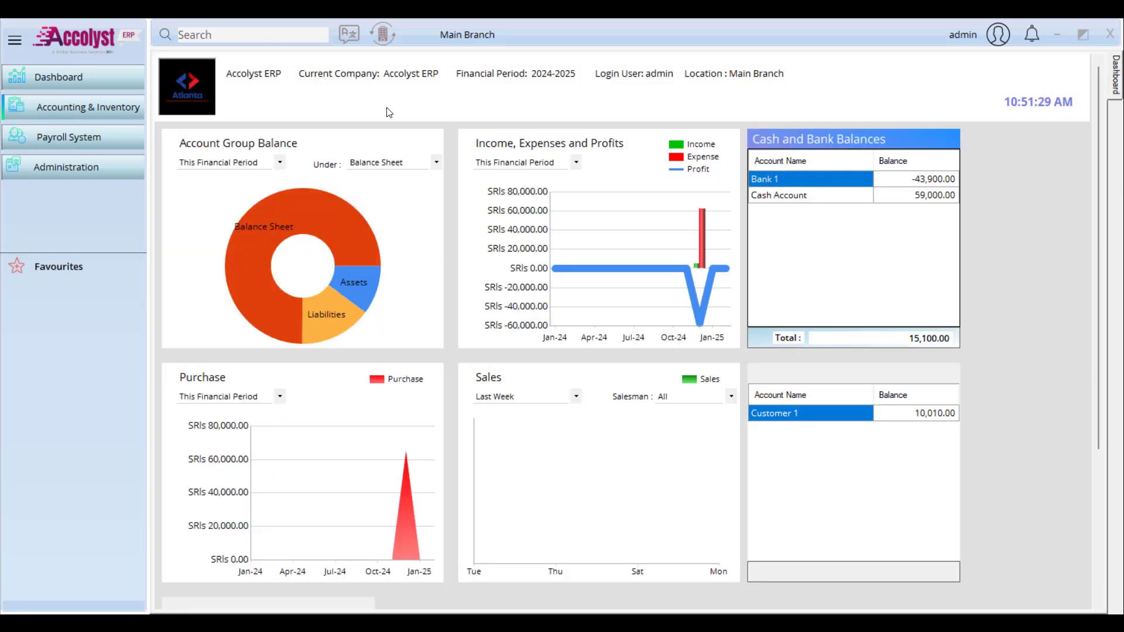
pyautogui.click(84, 117)
pyautogui.moveTo(182, 132)
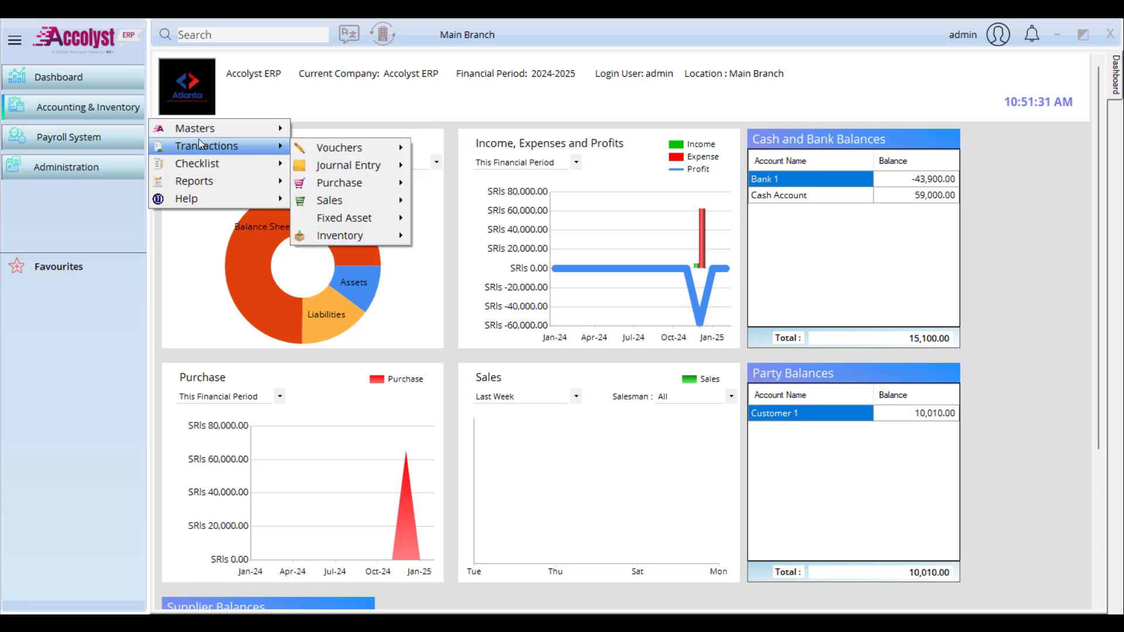
pyautogui.moveTo(363, 216)
pyautogui.click(526, 226)
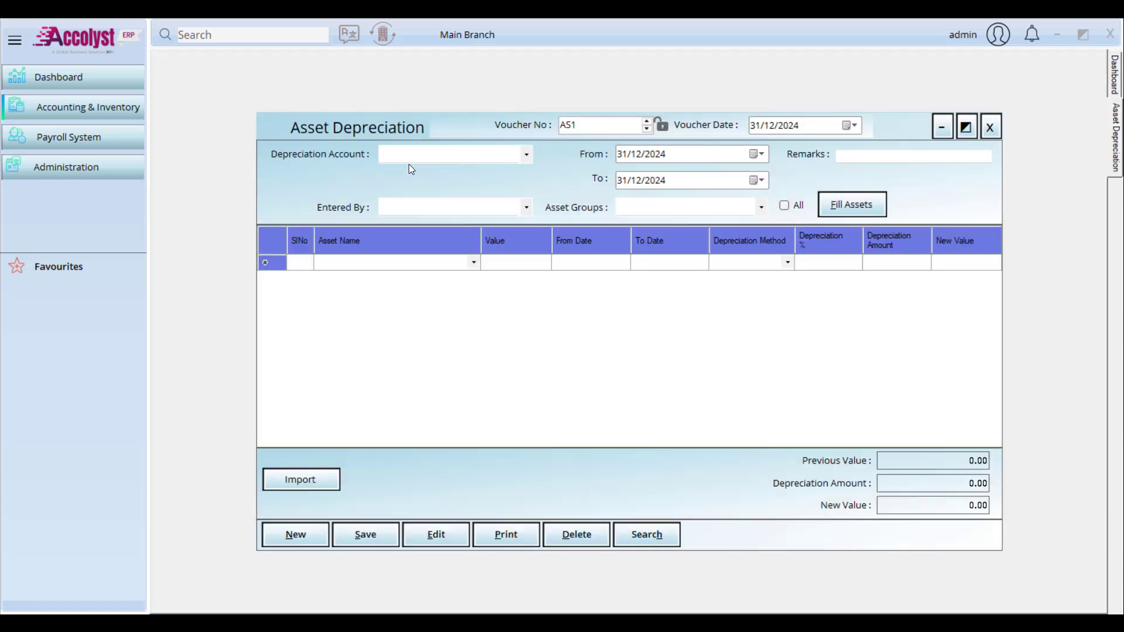
pyautogui.click(419, 157)
pyautogui.click(434, 171)
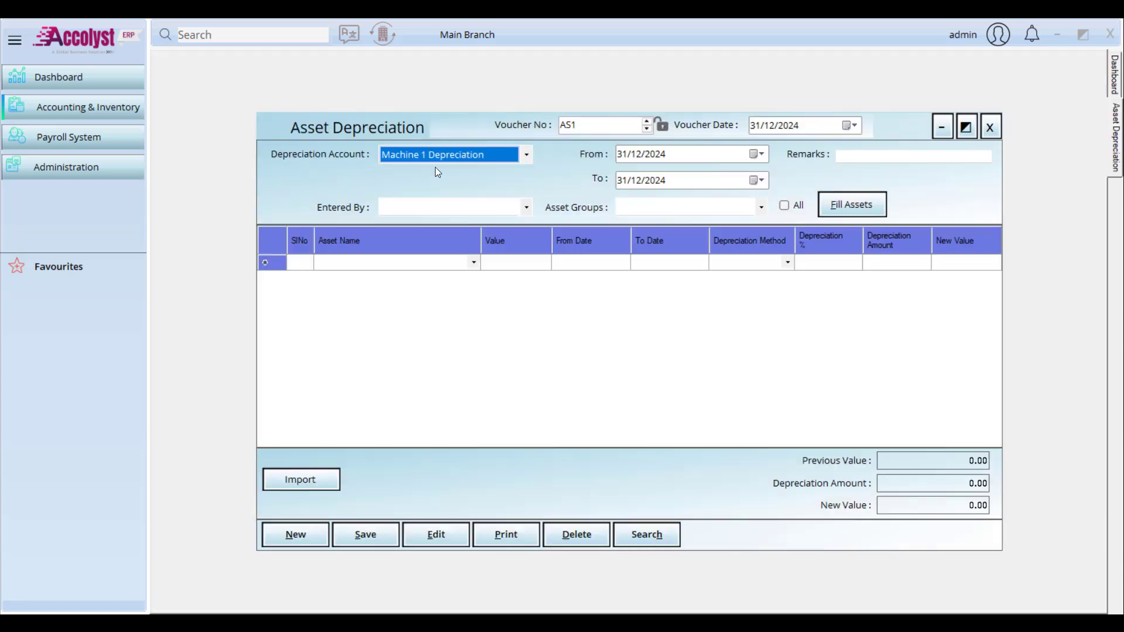
pyautogui.click(501, 211)
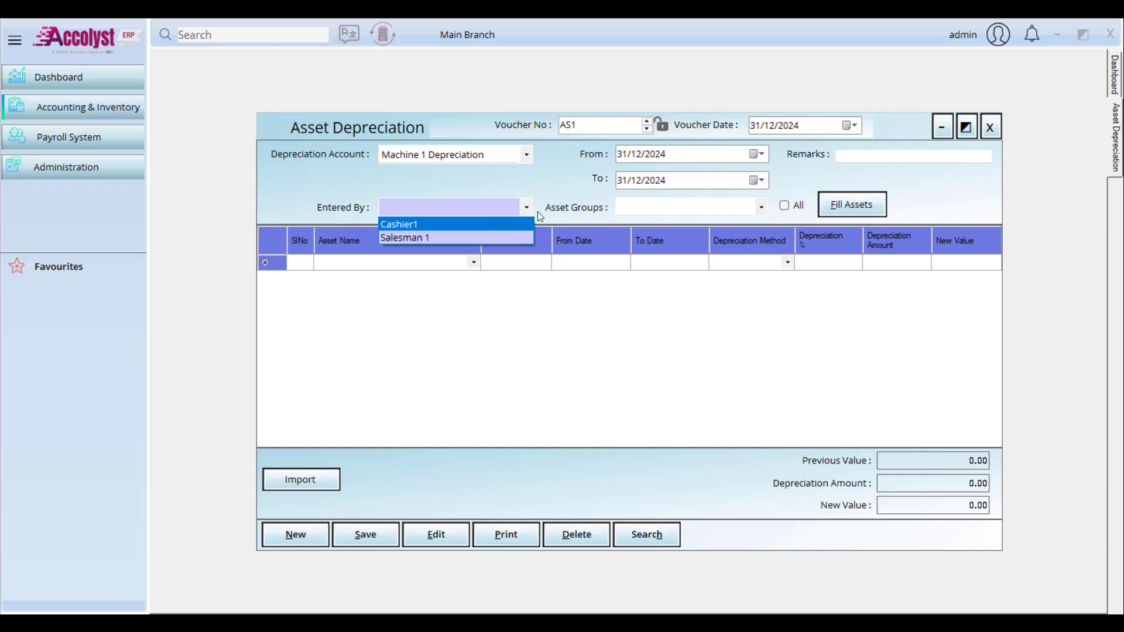
pyautogui.click(495, 237)
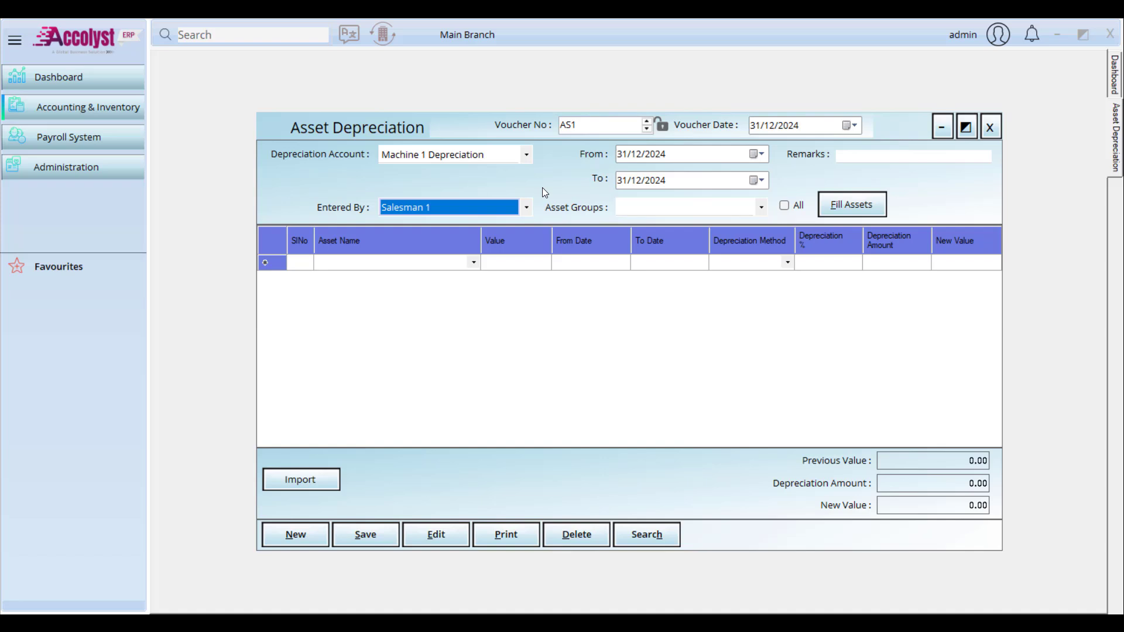
# Step: Set the depreciation period from 01/01/2024 to 31/01/2024
pyautogui.click(755, 155)
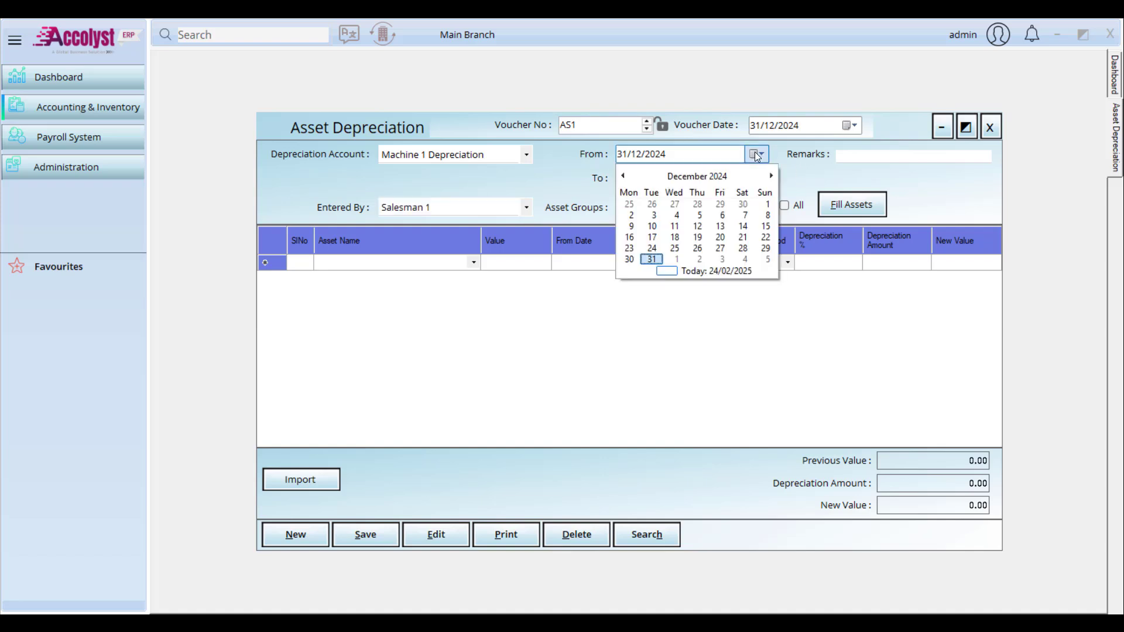
pyautogui.click(696, 175)
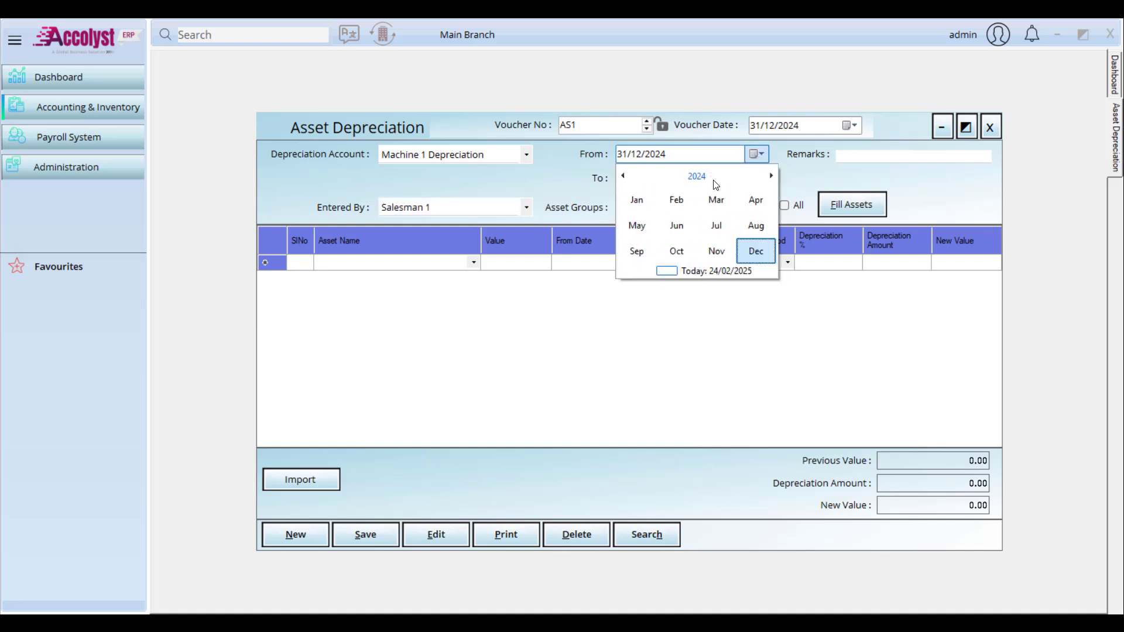
pyautogui.click(637, 200)
pyautogui.click(635, 217)
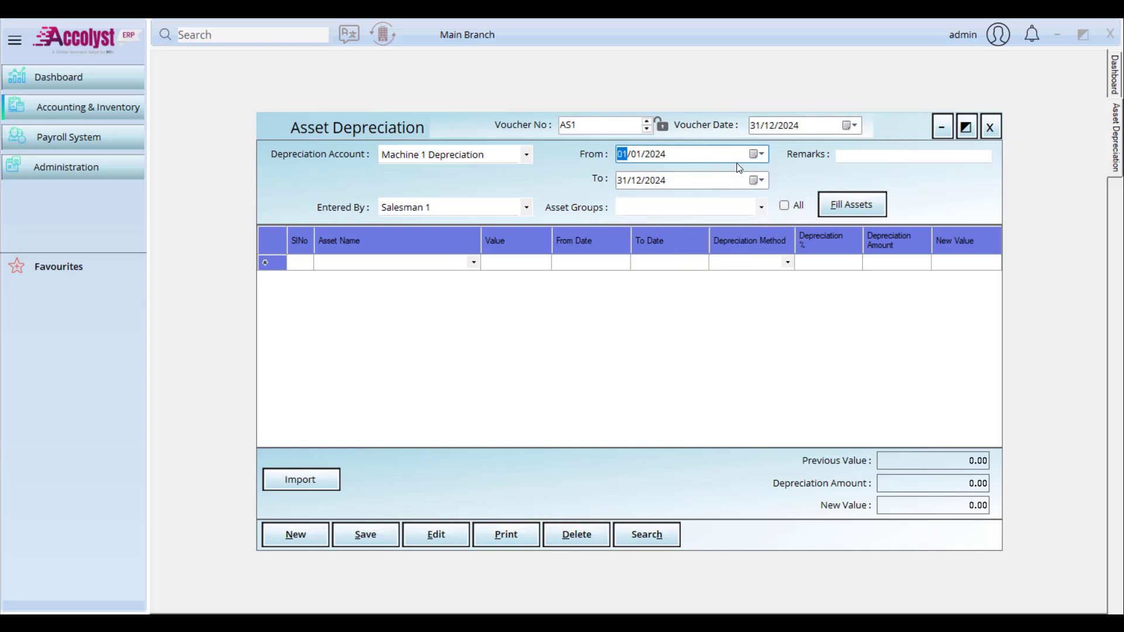
pyautogui.click(756, 180)
pyautogui.click(697, 202)
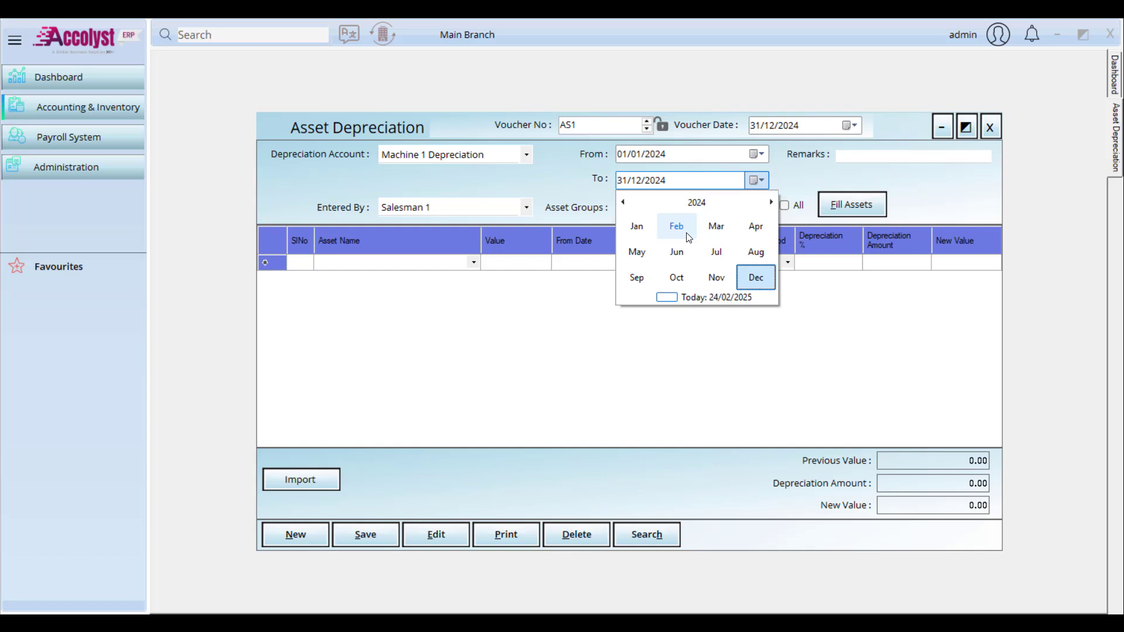
pyautogui.click(638, 228)
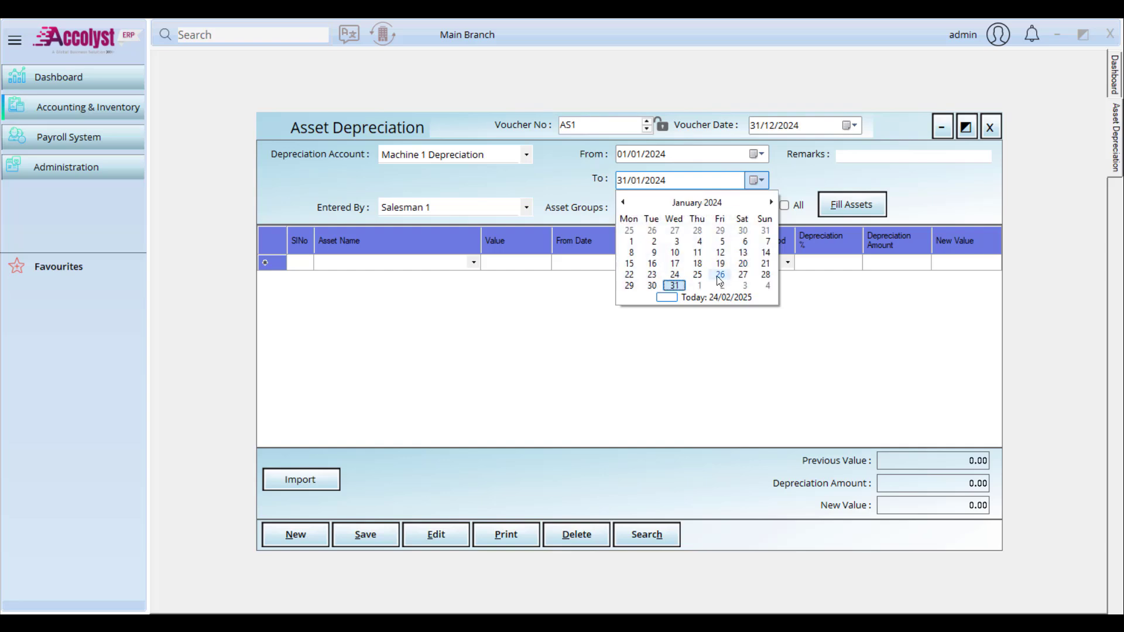
pyautogui.click(674, 285)
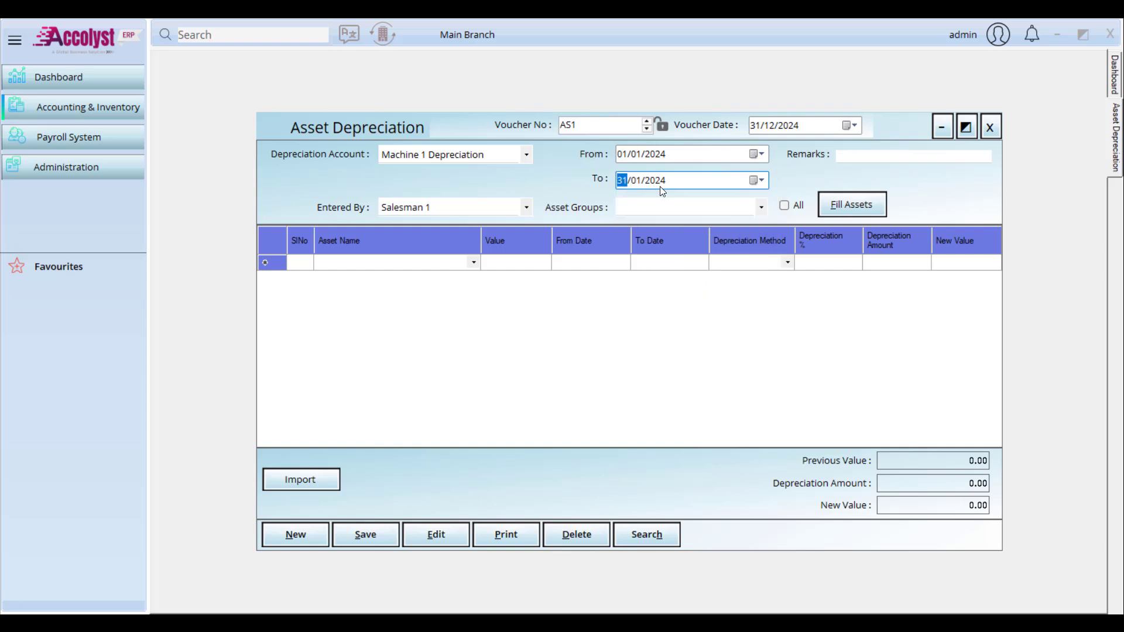
pyautogui.click(861, 160)
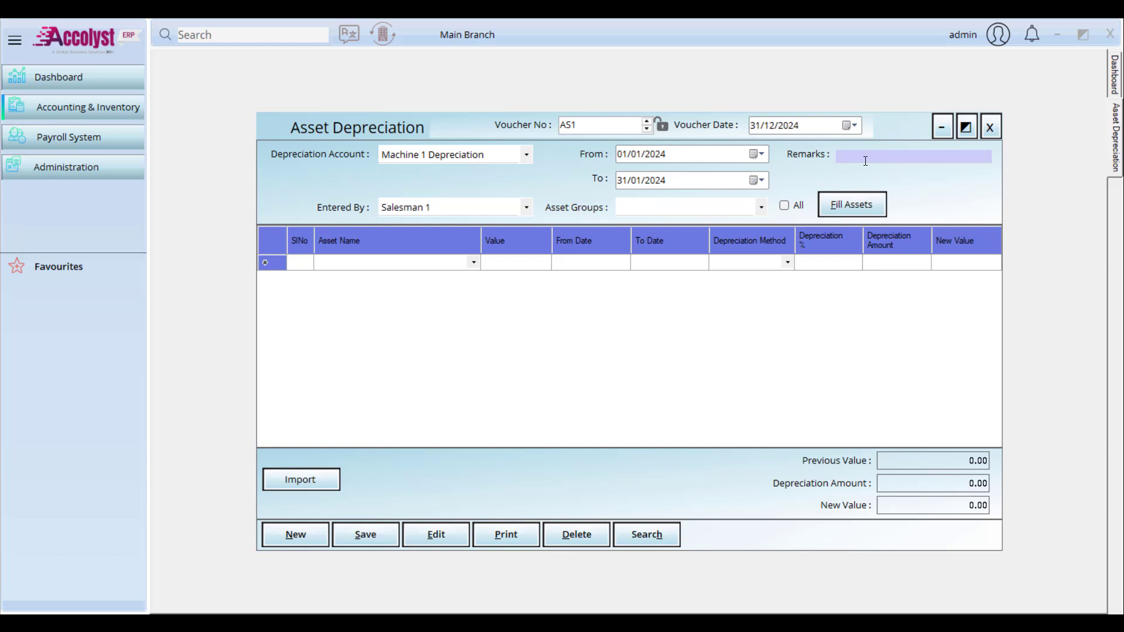
# Step: Add the remark 'Depreciation started' and choose Immovable Assets as the asset group
pyautogui.write('Depreciation started')
pyautogui.click(760, 204)
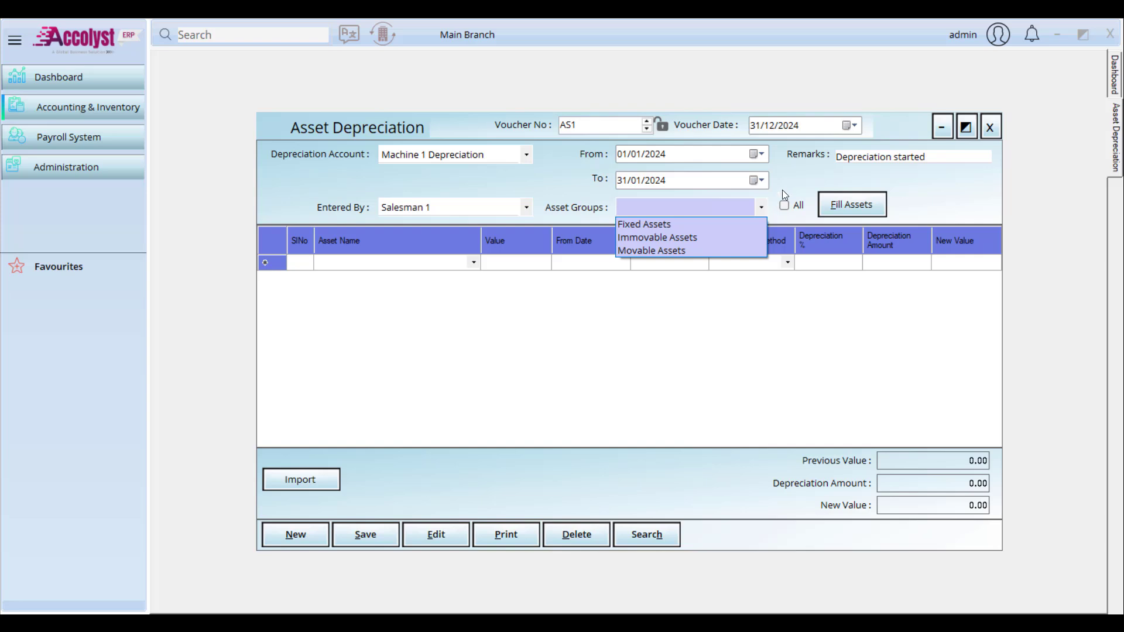
pyautogui.click(786, 206)
pyautogui.click(786, 207)
pyautogui.click(787, 206)
pyautogui.click(753, 209)
pyautogui.click(704, 236)
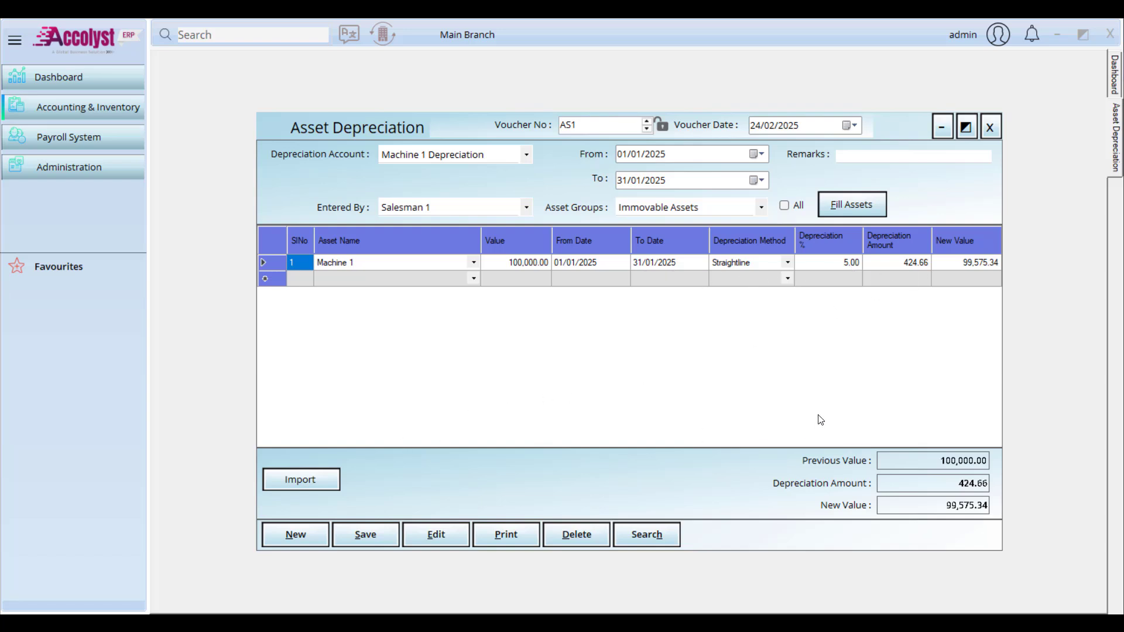
# Step: Skip importing from a file and save voucher AS1 charging Machine 1 424.66
pyautogui.click(330, 485)
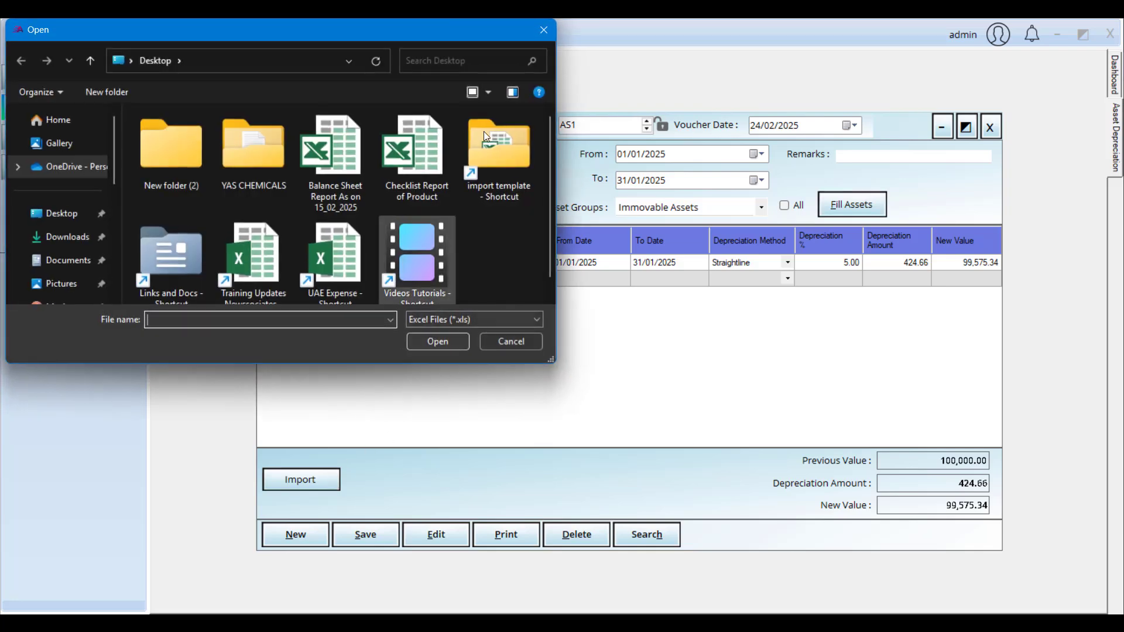
pyautogui.click(543, 36)
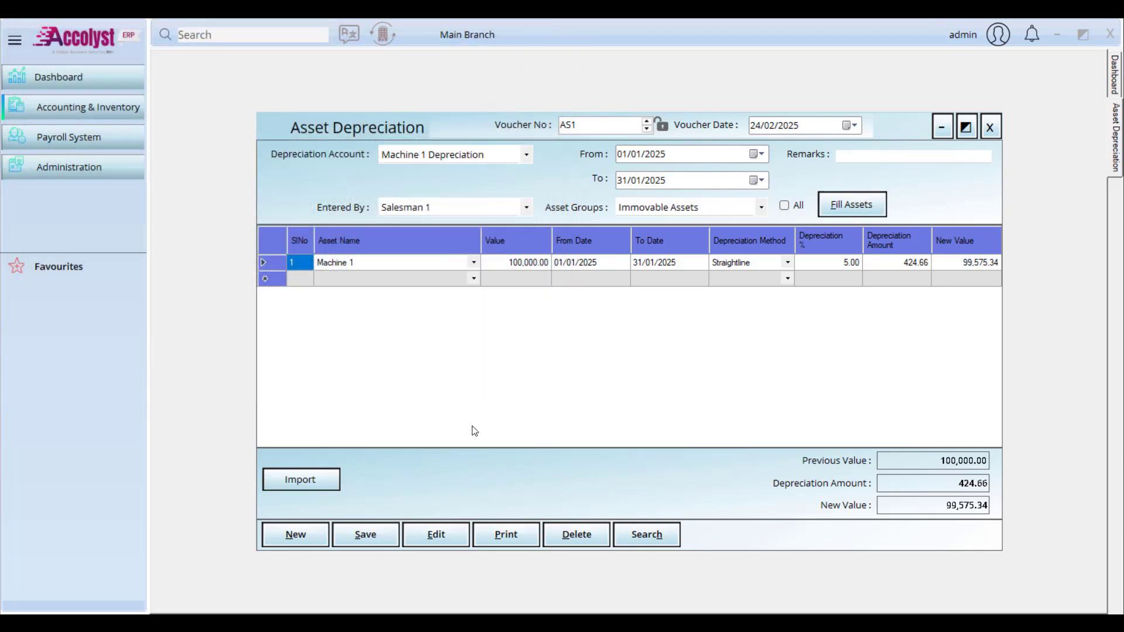
pyautogui.click(609, 373)
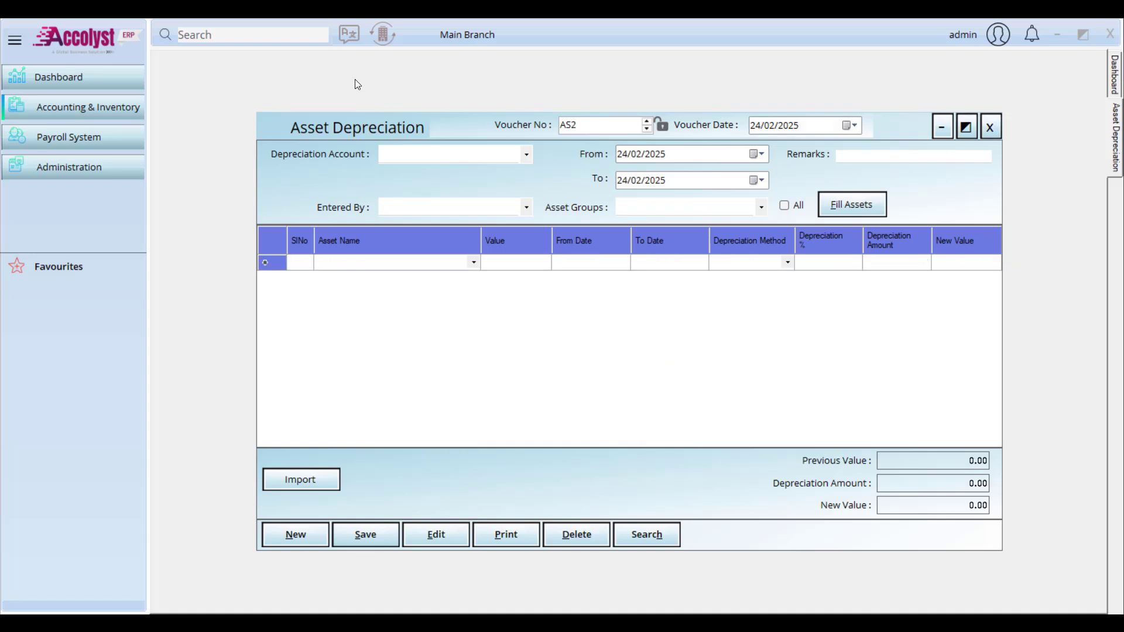
# Step: Close the depreciation voucher, browse the Purchase transactions, then open Module Settings
pyautogui.click(990, 127)
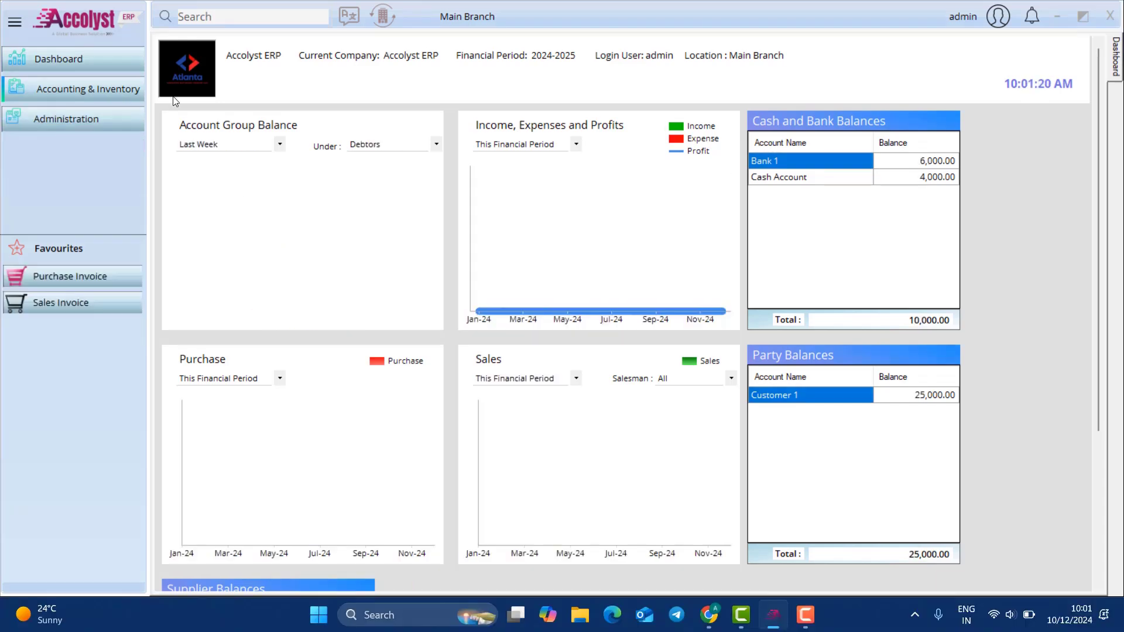
pyautogui.moveTo(213, 122)
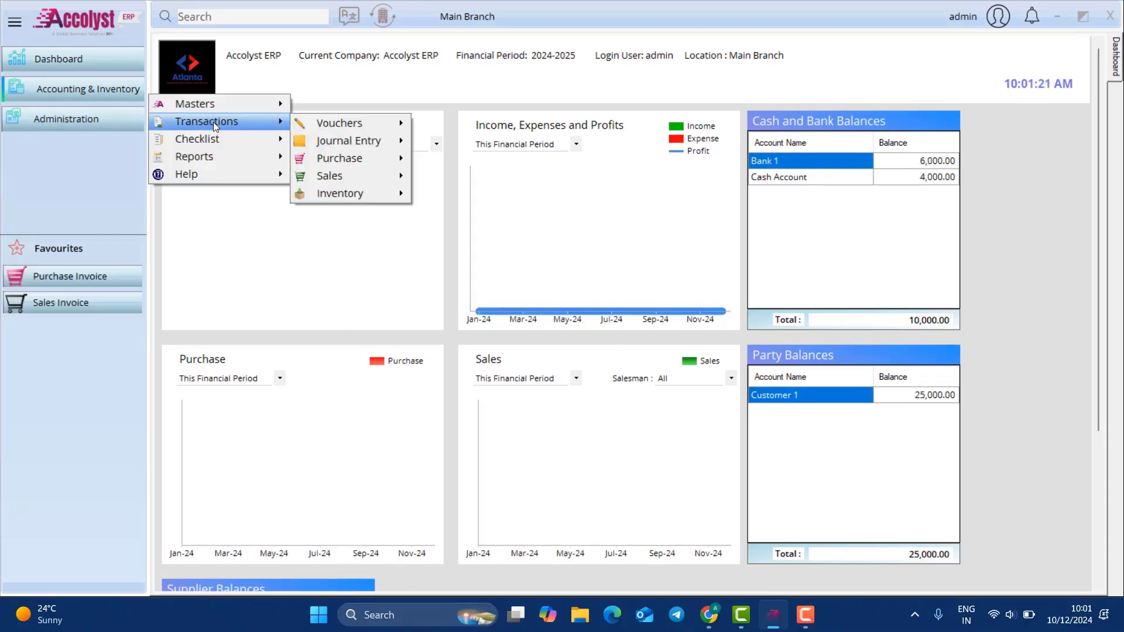
pyautogui.moveTo(325, 122)
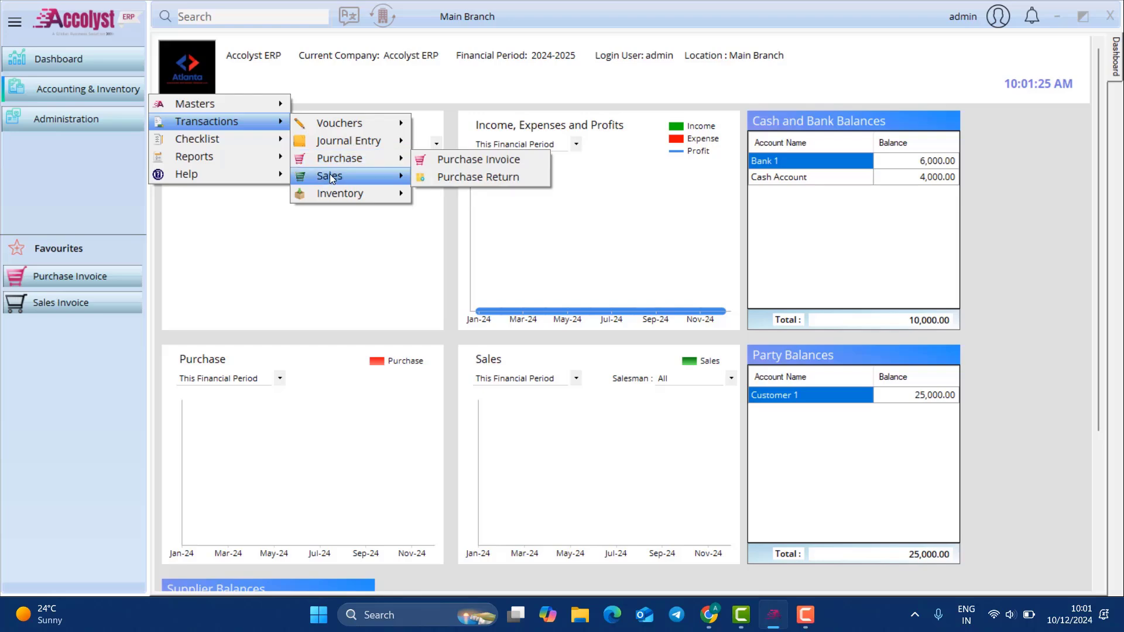
pyautogui.moveTo(338, 199)
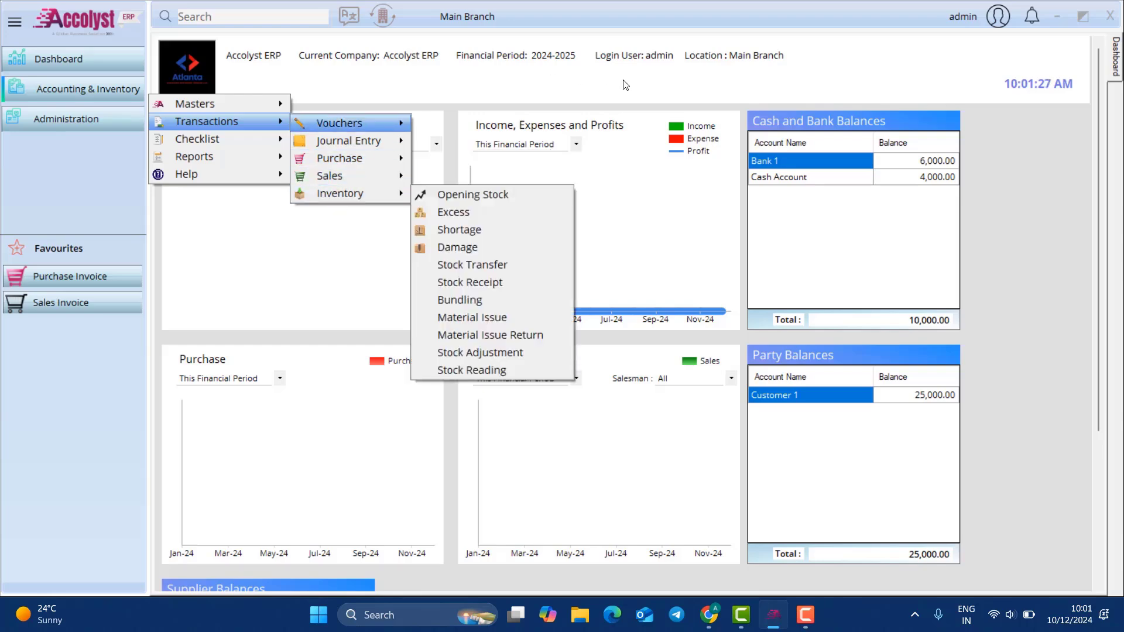
pyautogui.click(111, 90)
pyautogui.click(111, 90)
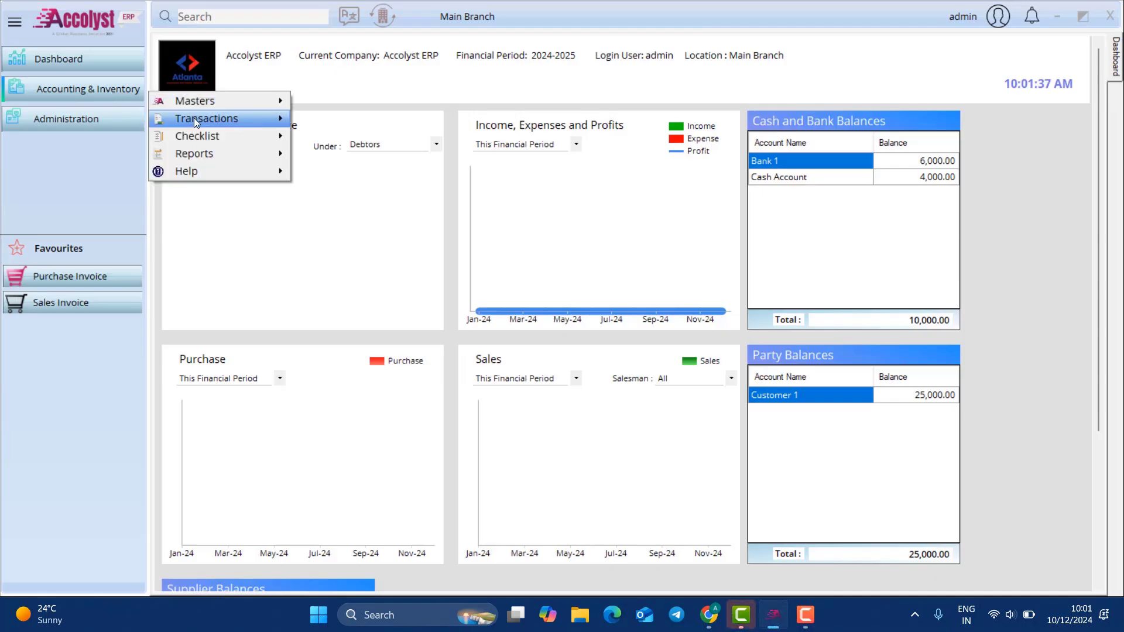
pyautogui.moveTo(329, 154)
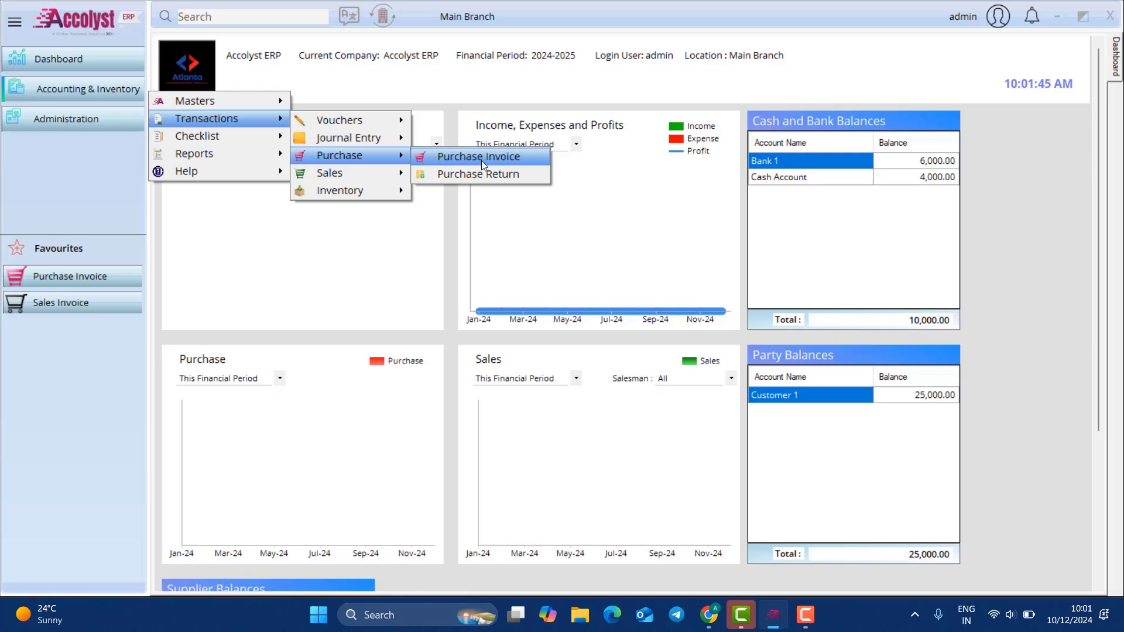
pyautogui.click(53, 119)
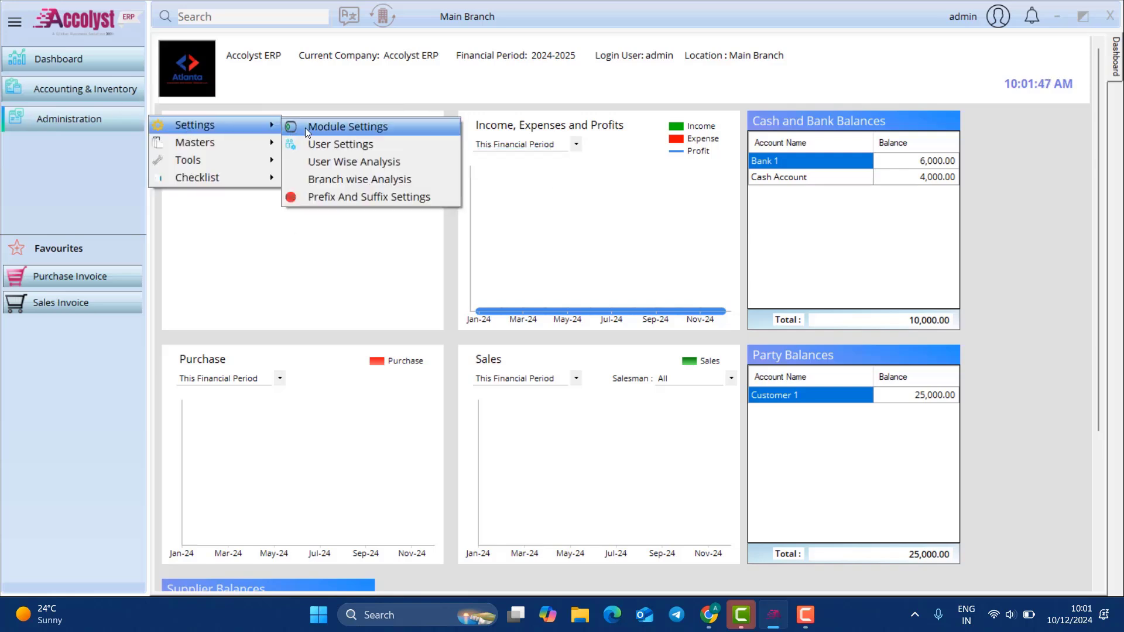
pyautogui.click(307, 125)
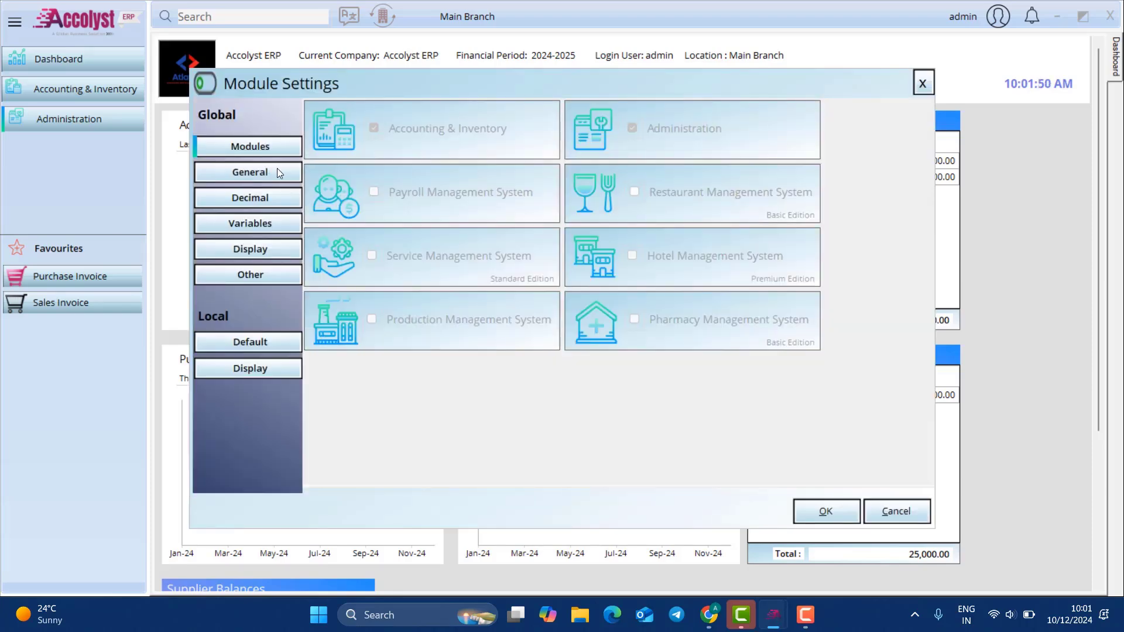
# Step: Tick Enable Purchase Order and Enable Material Receipt in General module settings, then save
pyautogui.click(278, 171)
pyautogui.write('orde')
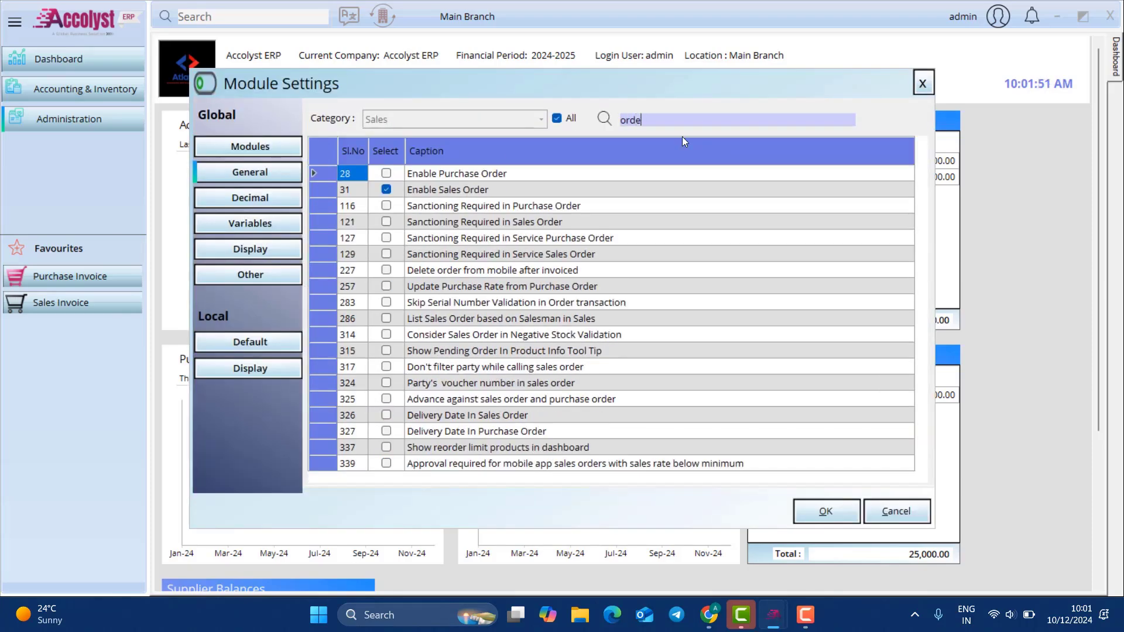
pyautogui.write('r')
pyautogui.click(386, 173)
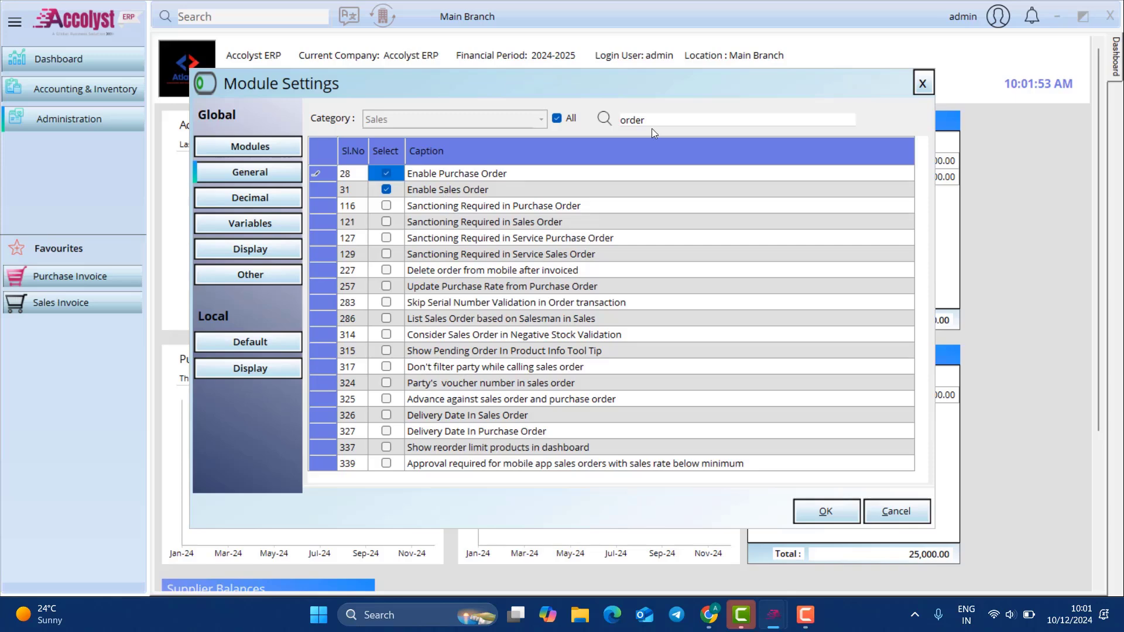
pyautogui.click(697, 116)
pyautogui.write('est')
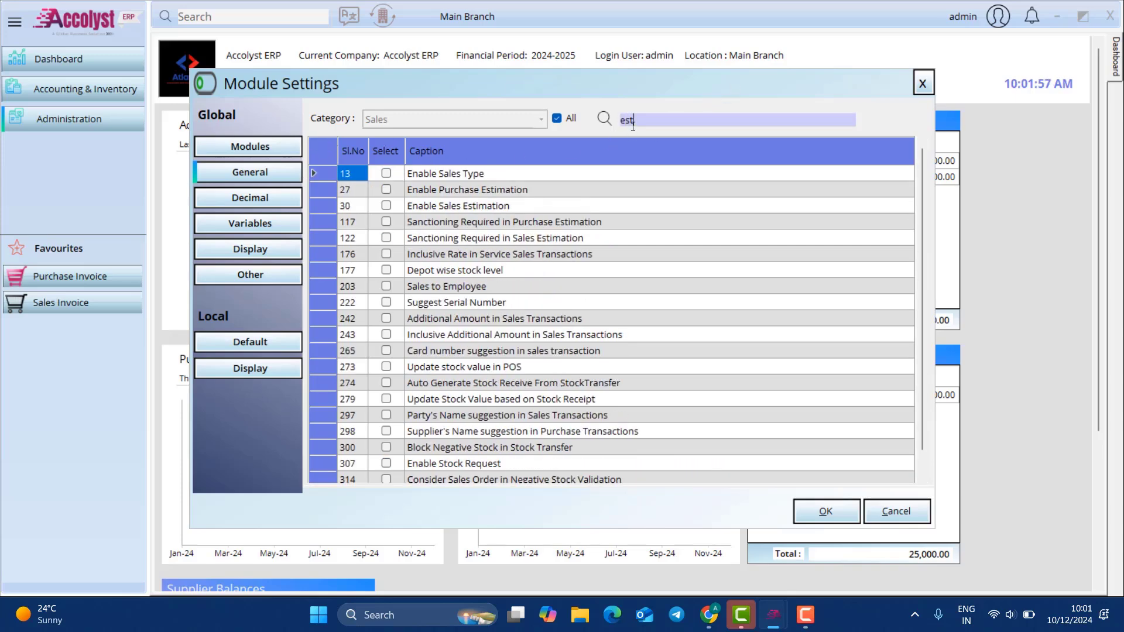
pyautogui.moveTo(633, 124); pyautogui.dragTo(314, 122)
pyautogui.write('a')
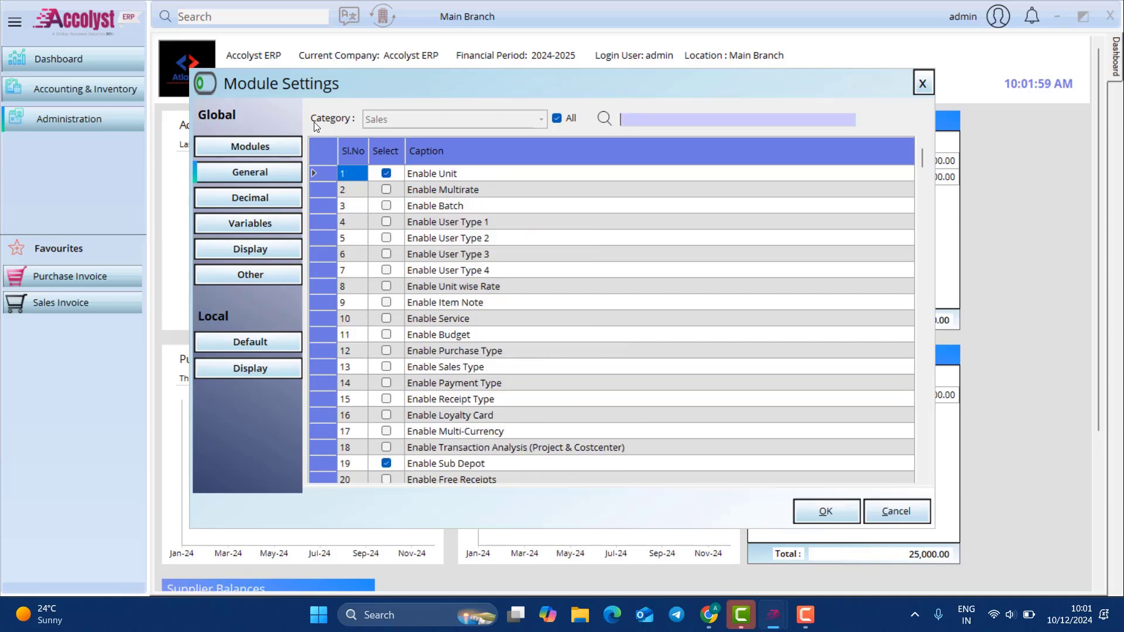
pyautogui.write('mater')
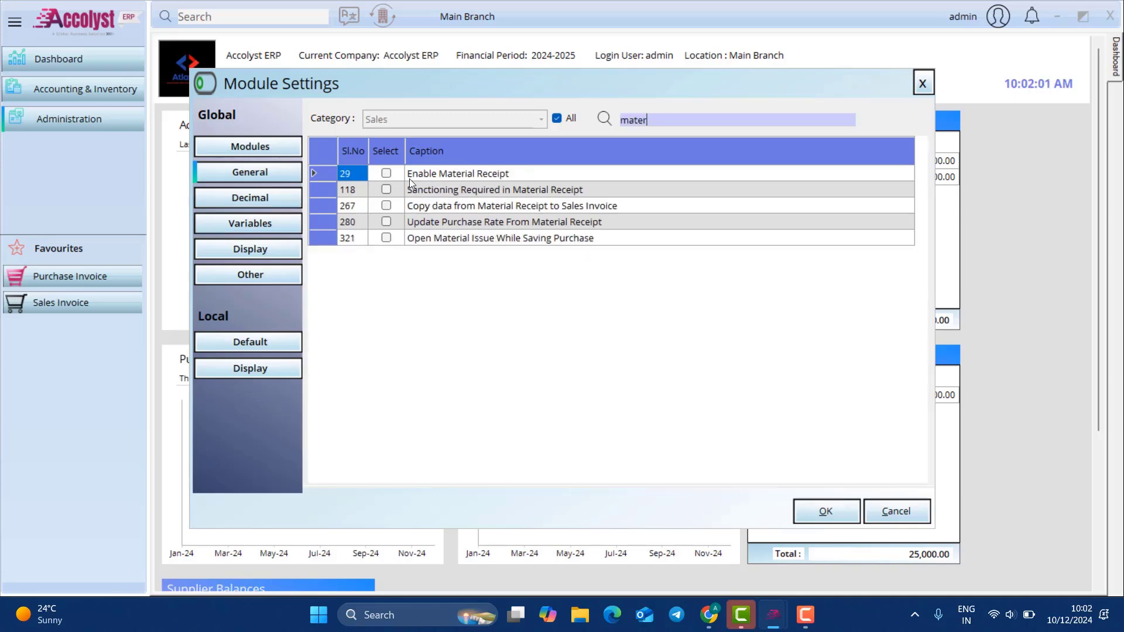
pyautogui.click(386, 173)
pyautogui.click(797, 502)
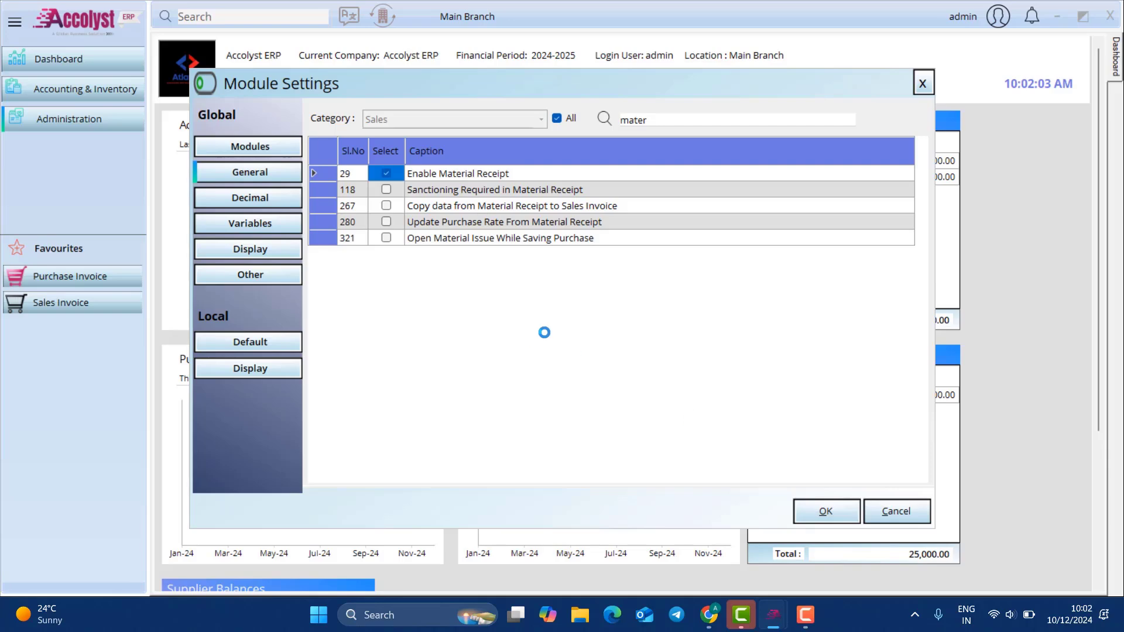
pyautogui.click(597, 349)
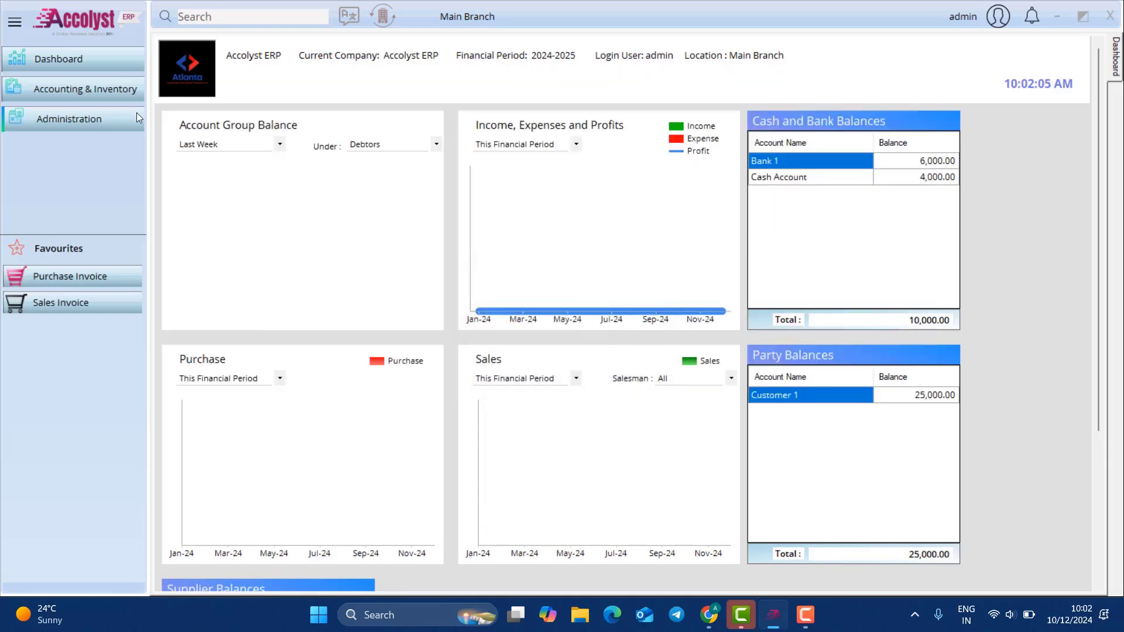
# Step: Start a new purchase order with its supplier and Depot 1 selected
pyautogui.click(126, 91)
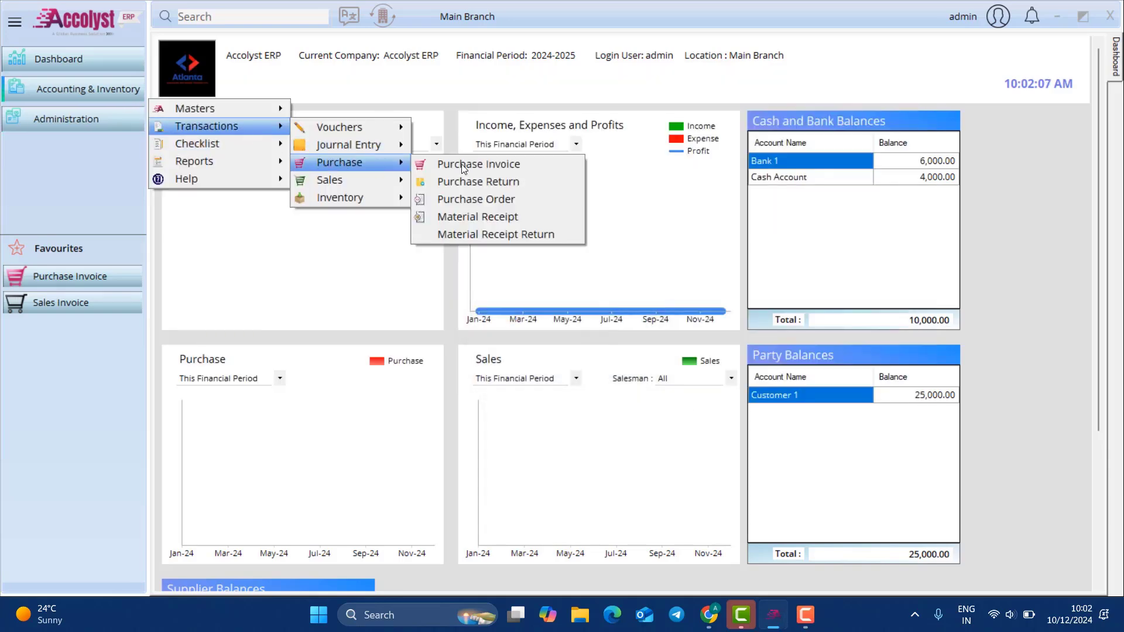
pyautogui.click(531, 199)
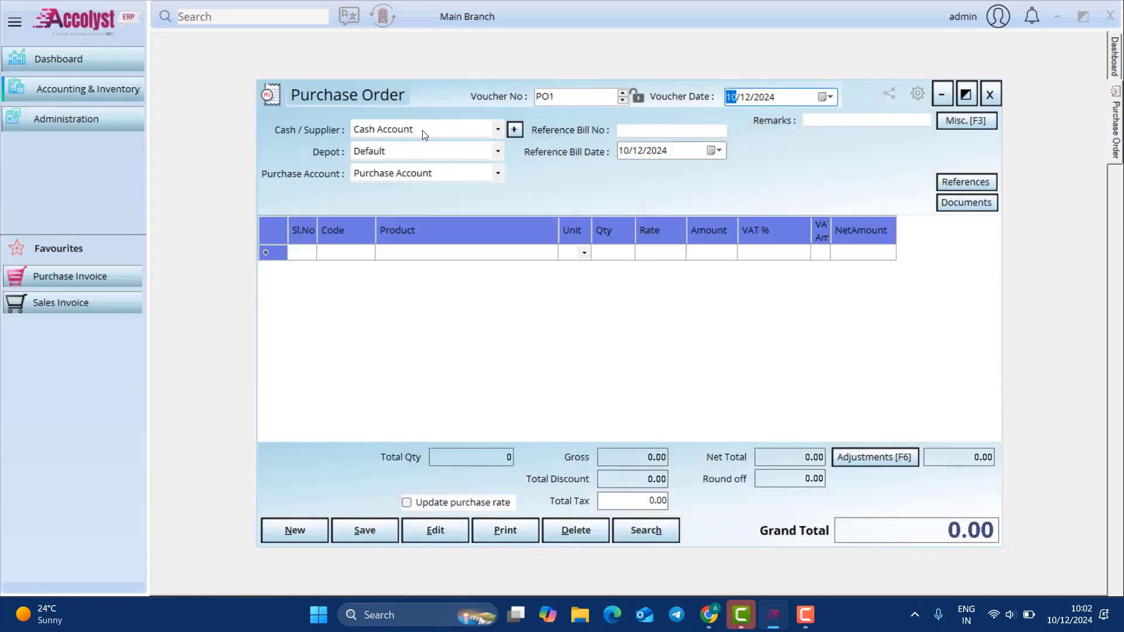
pyautogui.click(413, 128)
pyautogui.click(418, 157)
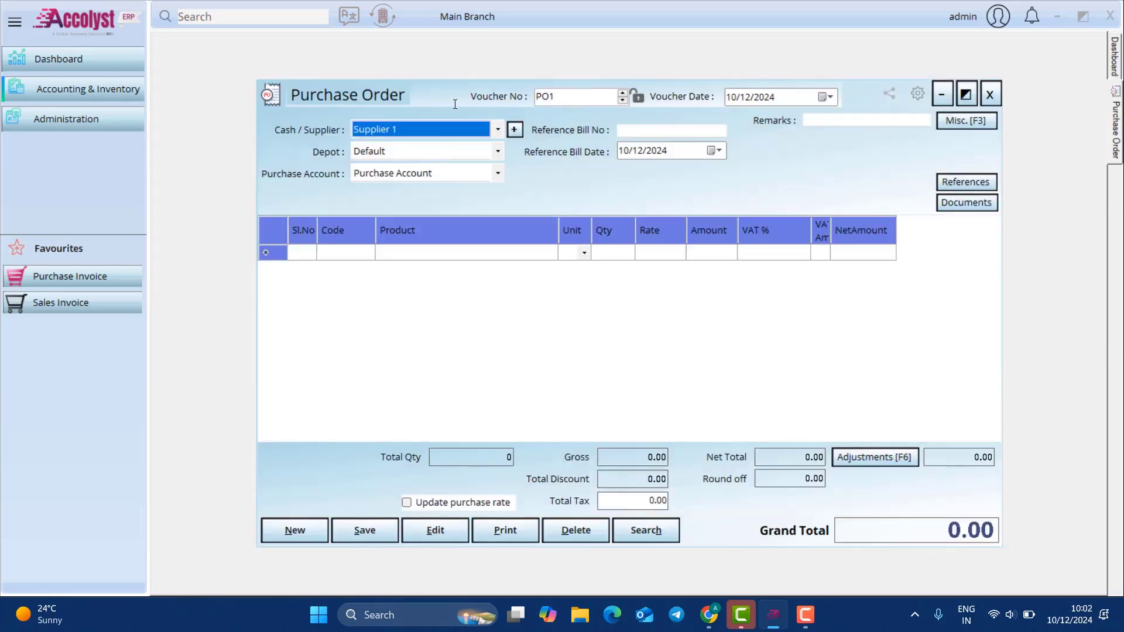
pyautogui.moveTo(563, 97); pyautogui.dragTo(455, 104)
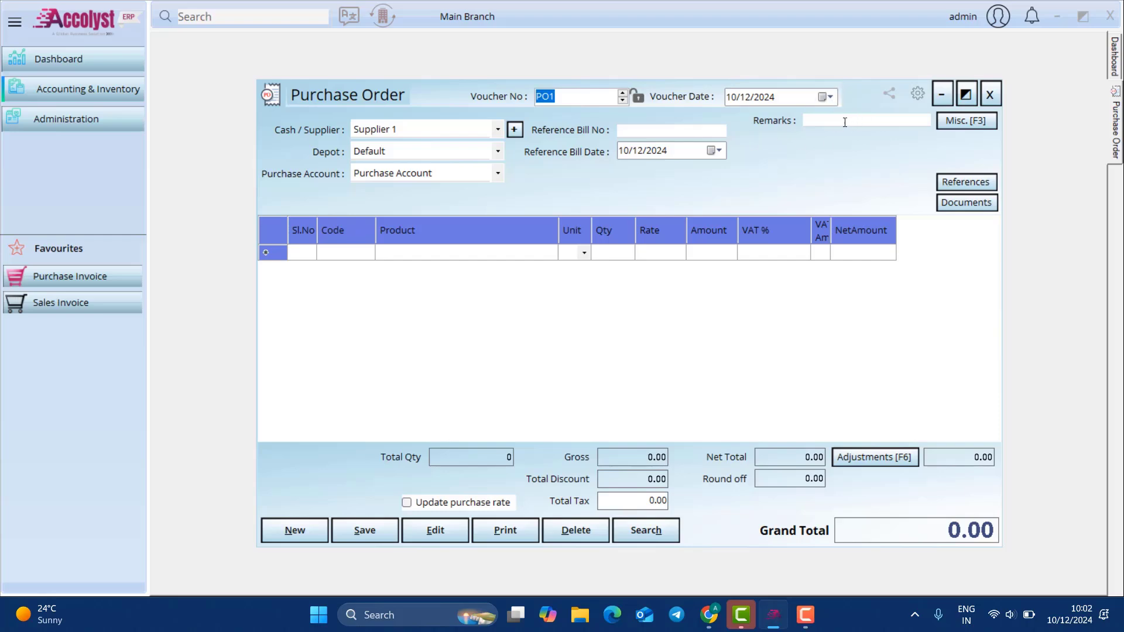
pyautogui.click(414, 153)
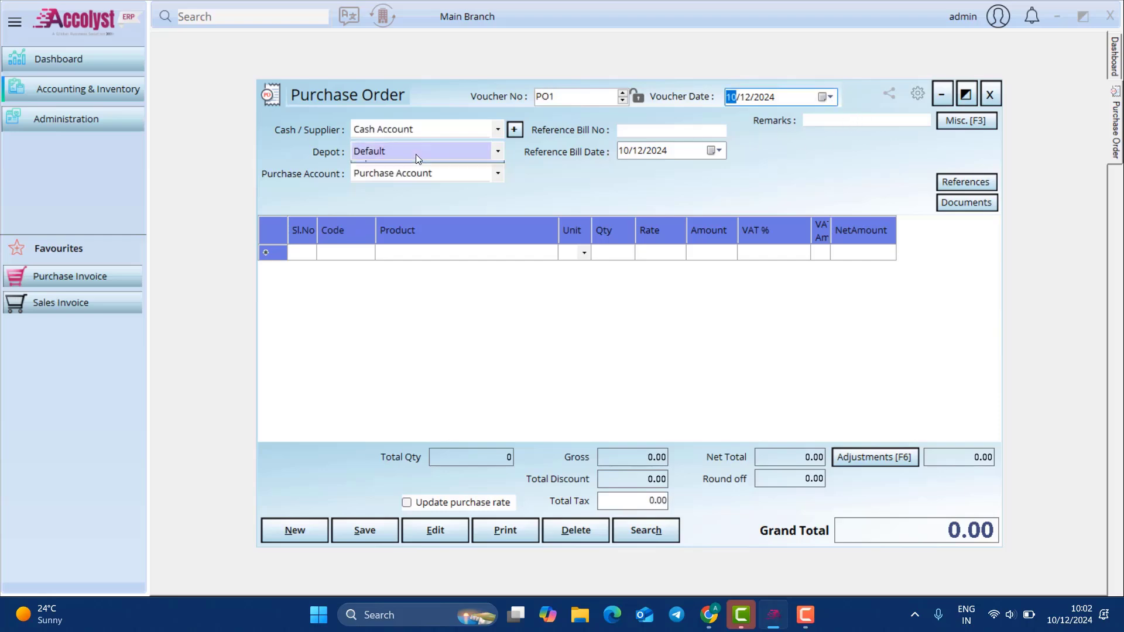
pyautogui.click(409, 182)
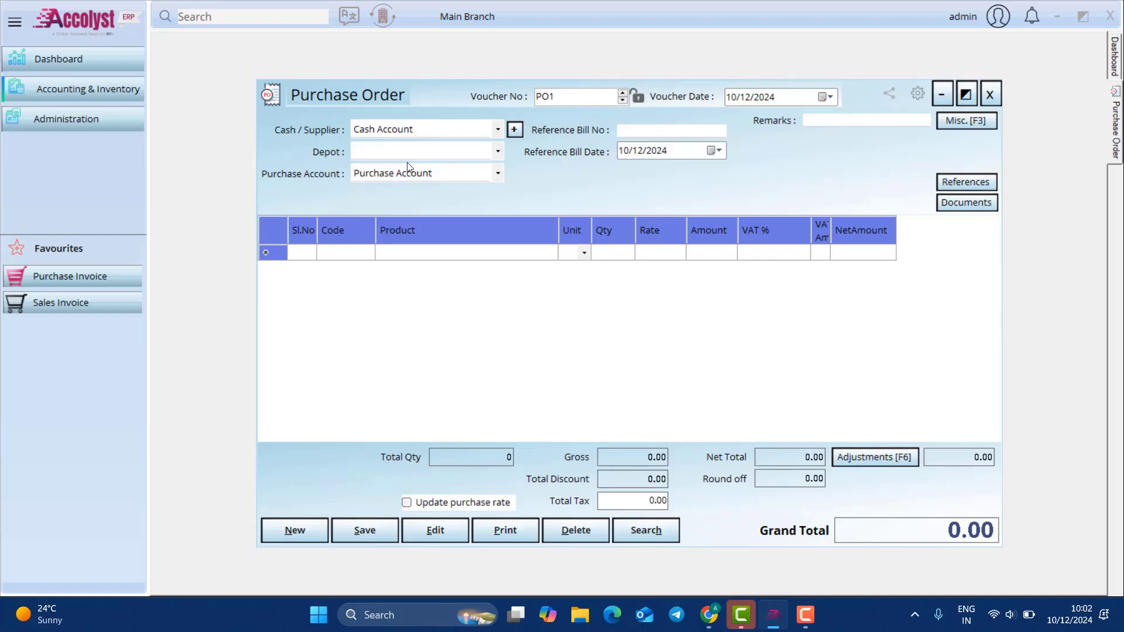
# Step: Add a Product 1 line with rate 20 and quantity 150
pyautogui.click(449, 255)
pyautogui.write('p')
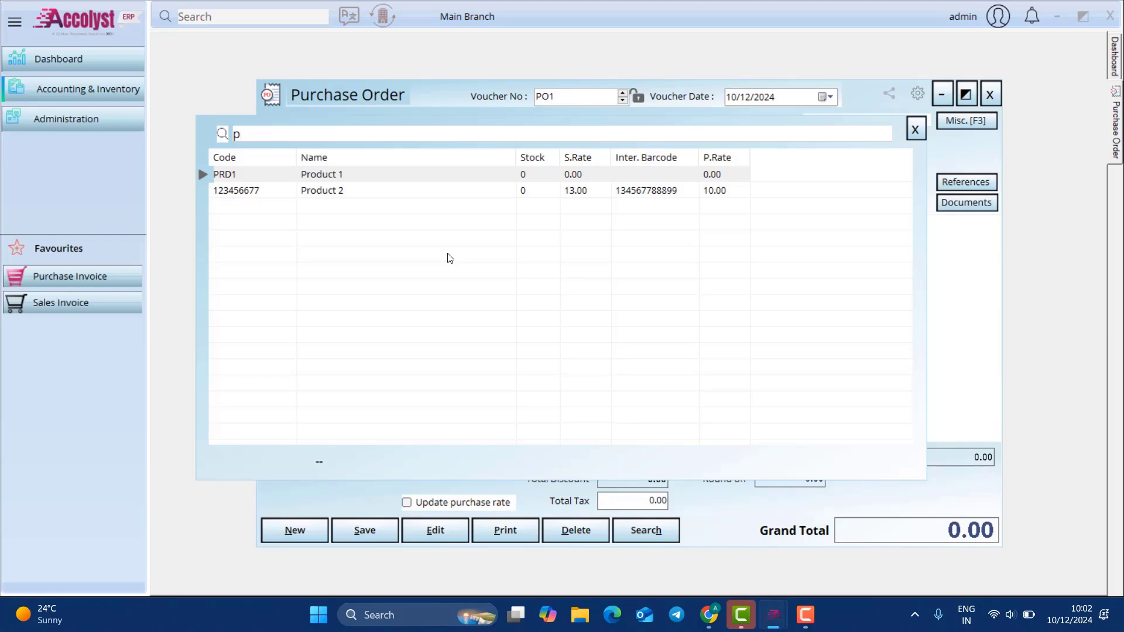
pyautogui.press('Return')
pyautogui.press('Return')
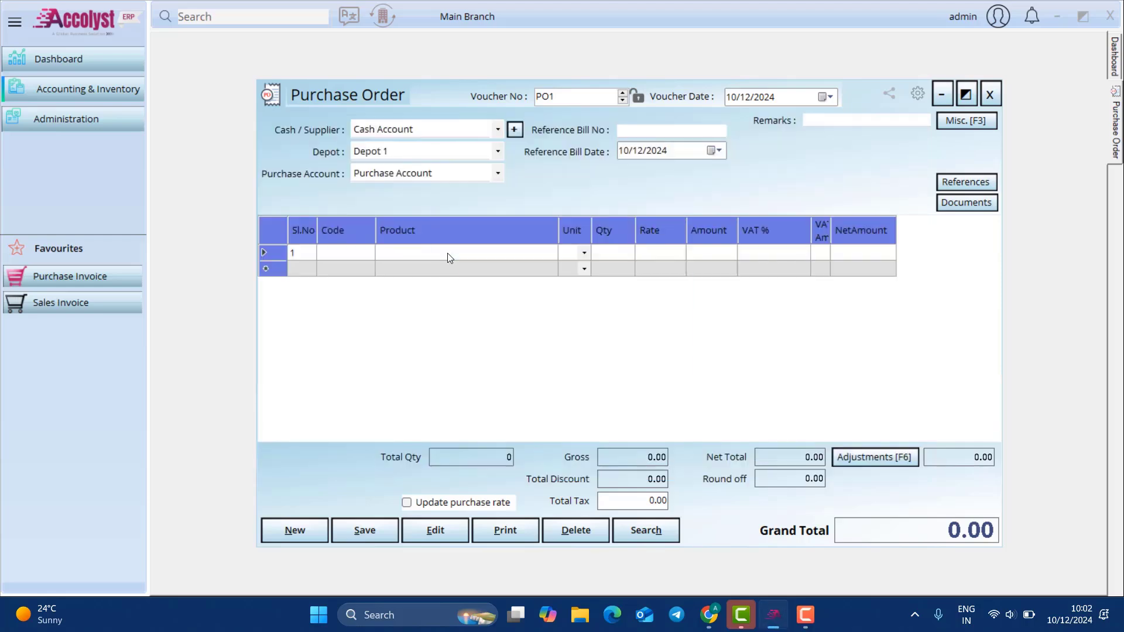
pyautogui.press('Return')
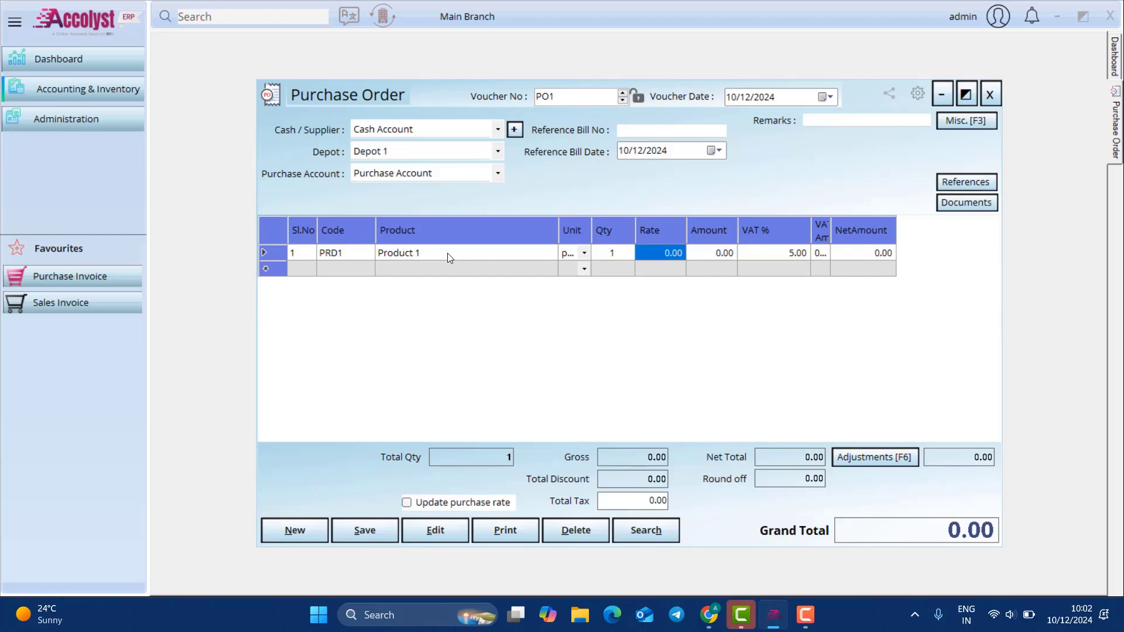
pyautogui.write('20')
pyautogui.press('Return')
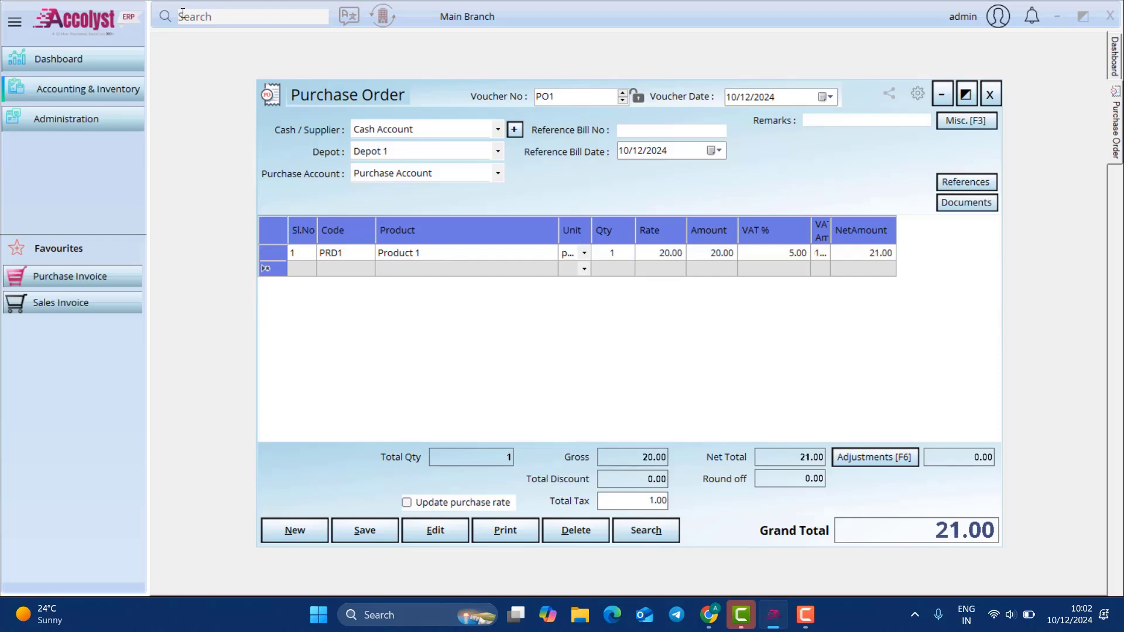
pyautogui.click(613, 253)
pyautogui.write('50')
pyautogui.press('Return')
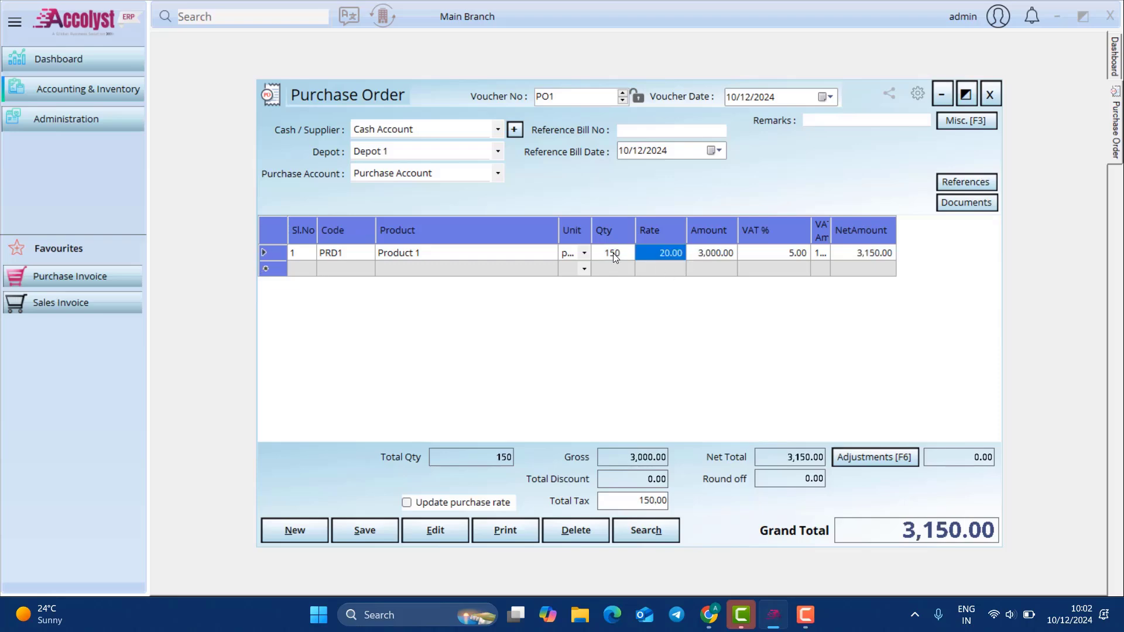
# Step: Add a Product 2 line with quantity 300 at 200
pyautogui.click(537, 275)
pyautogui.write('p')
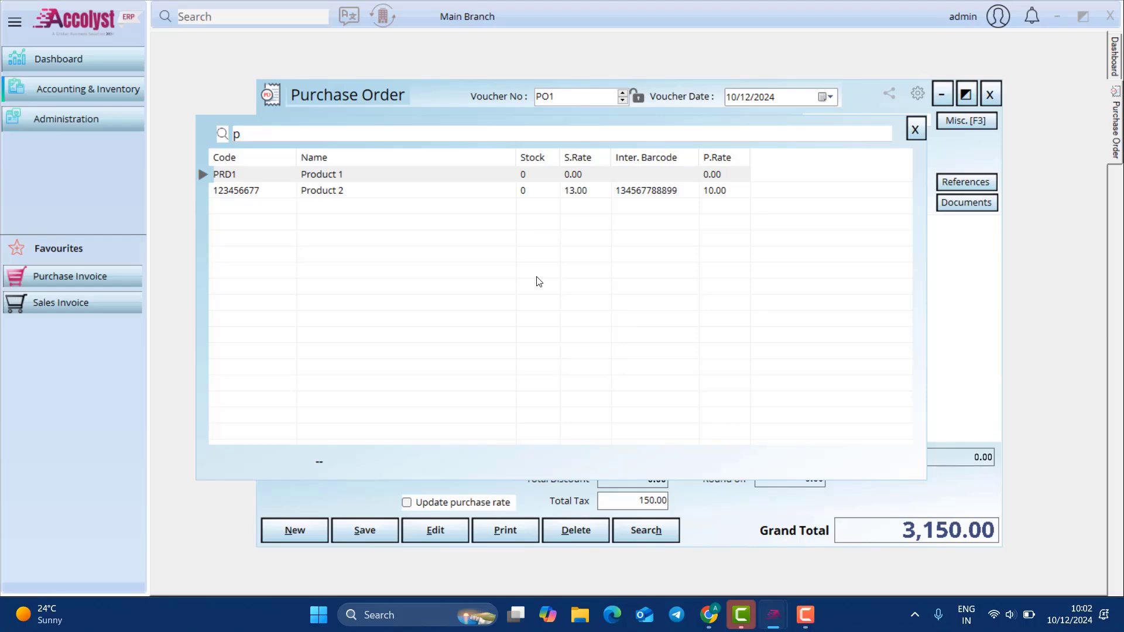
pyautogui.press('Down')
pyautogui.press('Return')
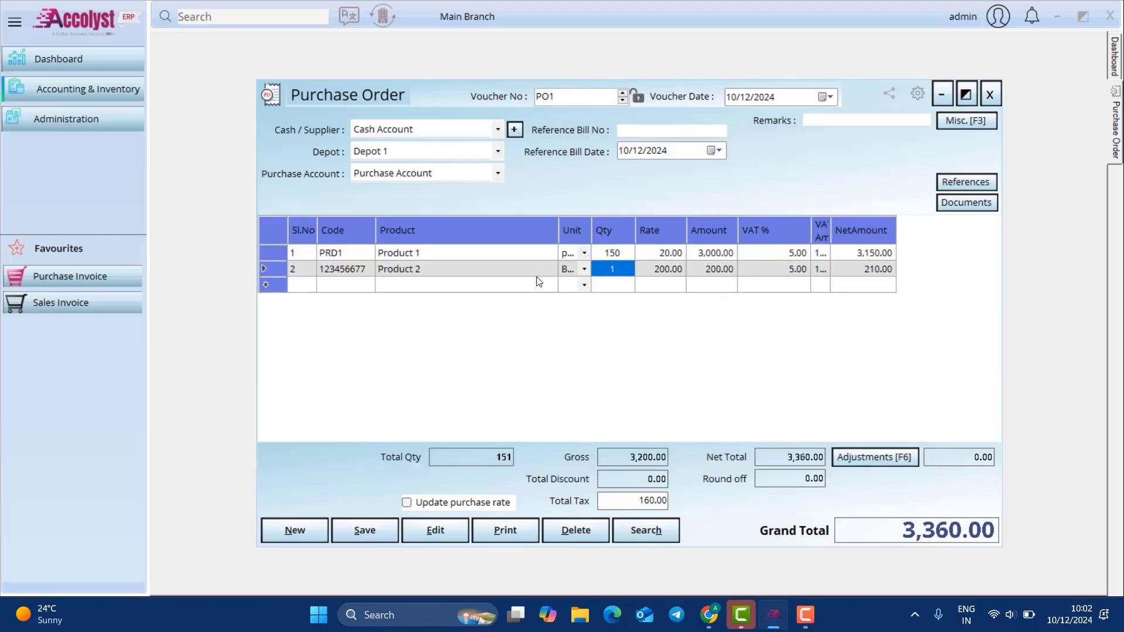
pyautogui.write('300')
pyautogui.press('Return')
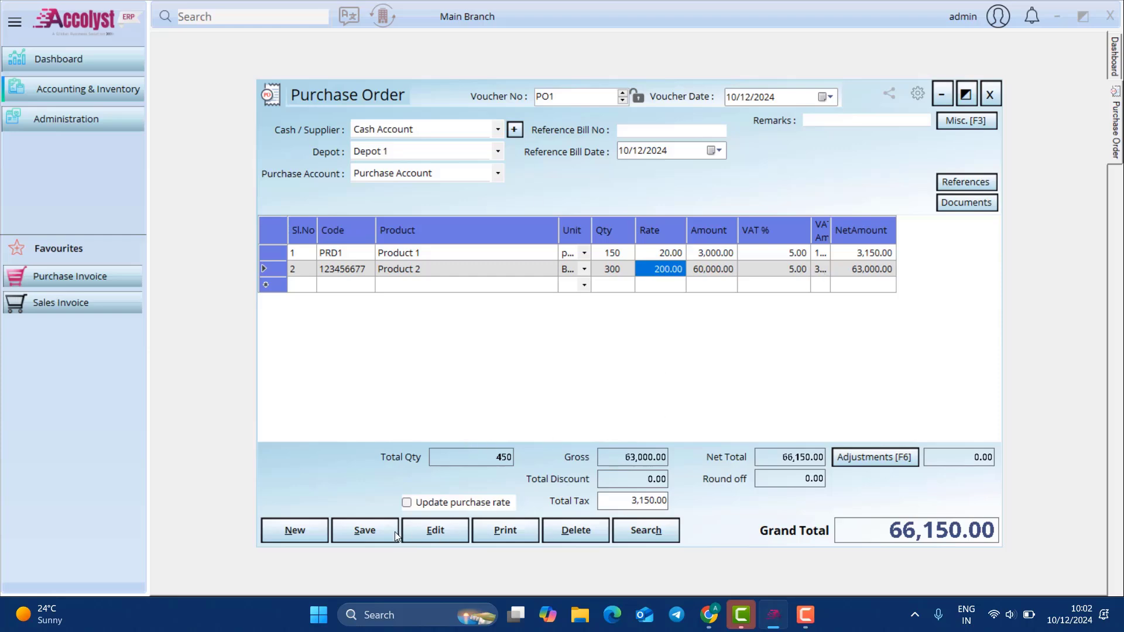
# Step: Save purchase order PO1, leaving the miscellaneous details unchanged
pyautogui.click(944, 127)
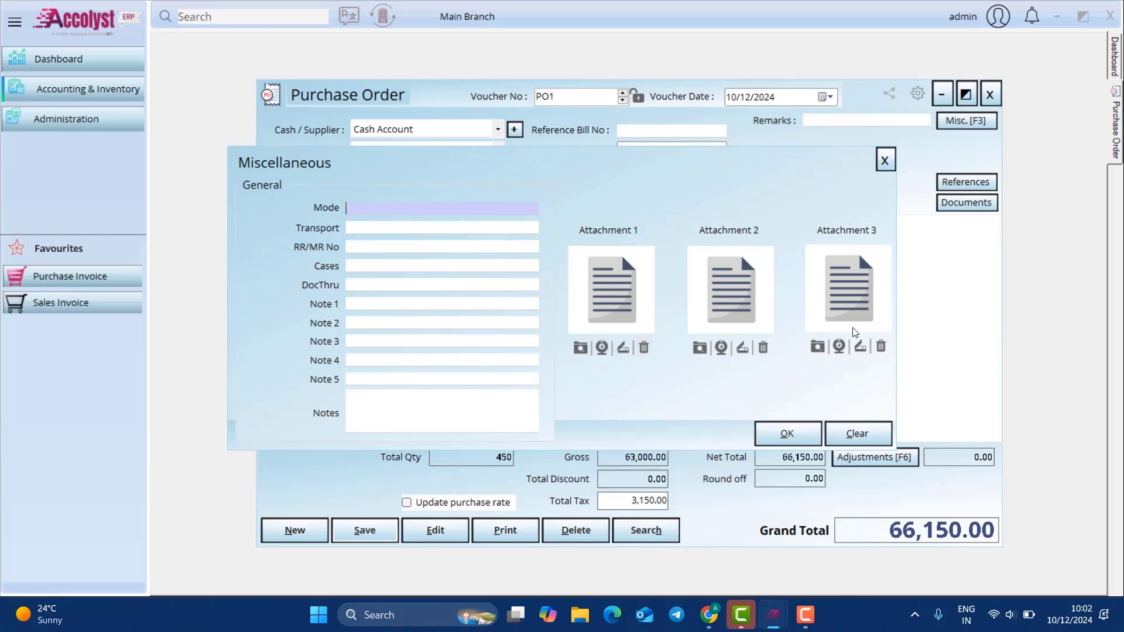
pyautogui.click(885, 160)
pyautogui.click(381, 532)
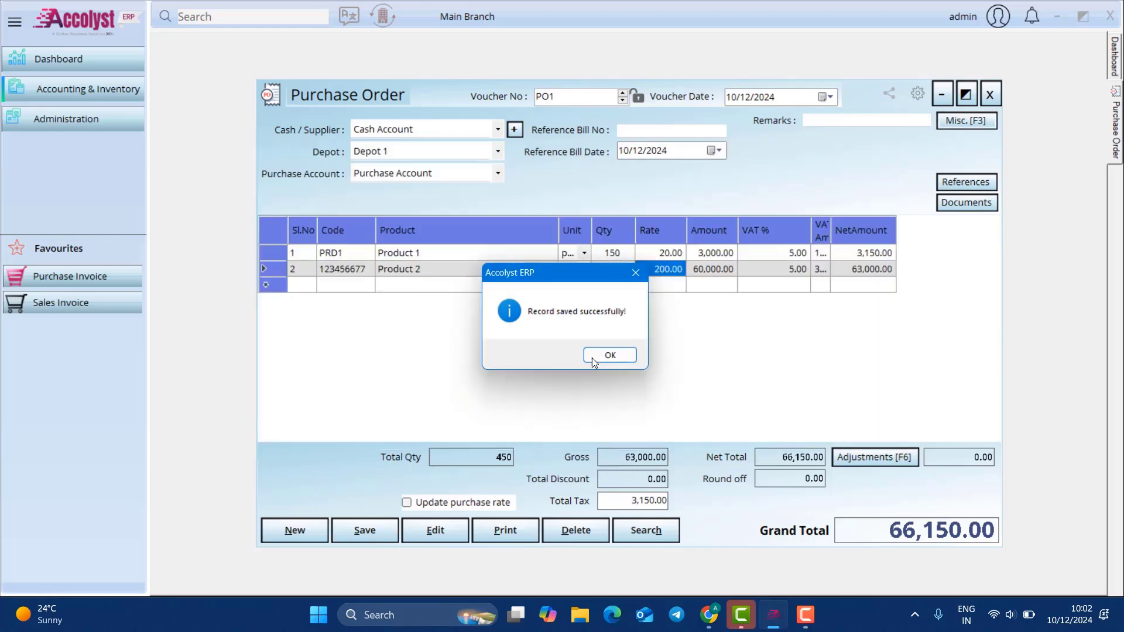
pyautogui.click(592, 357)
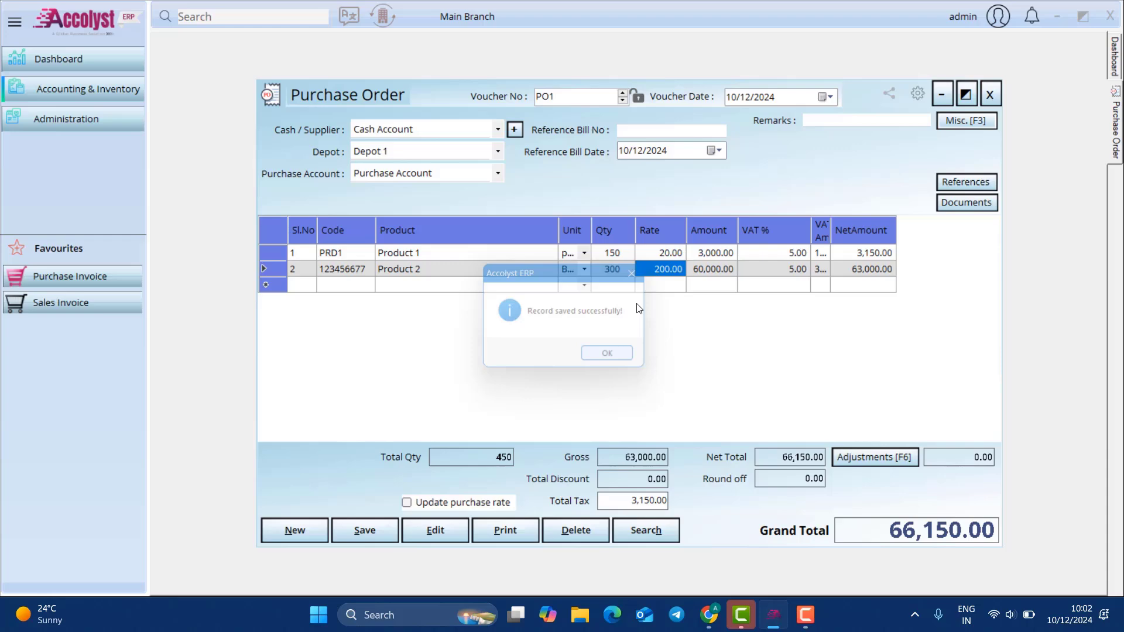
# Step: Close the purchase order and start a new material receipt for Supplier 1
pyautogui.click(989, 95)
pyautogui.click(105, 101)
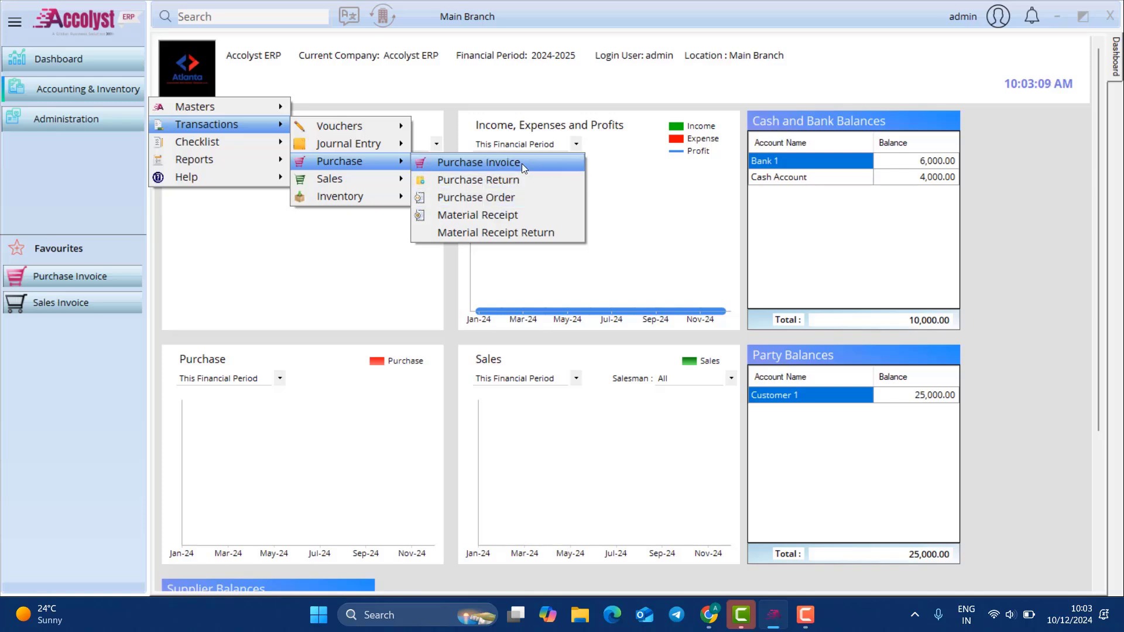
pyautogui.click(521, 214)
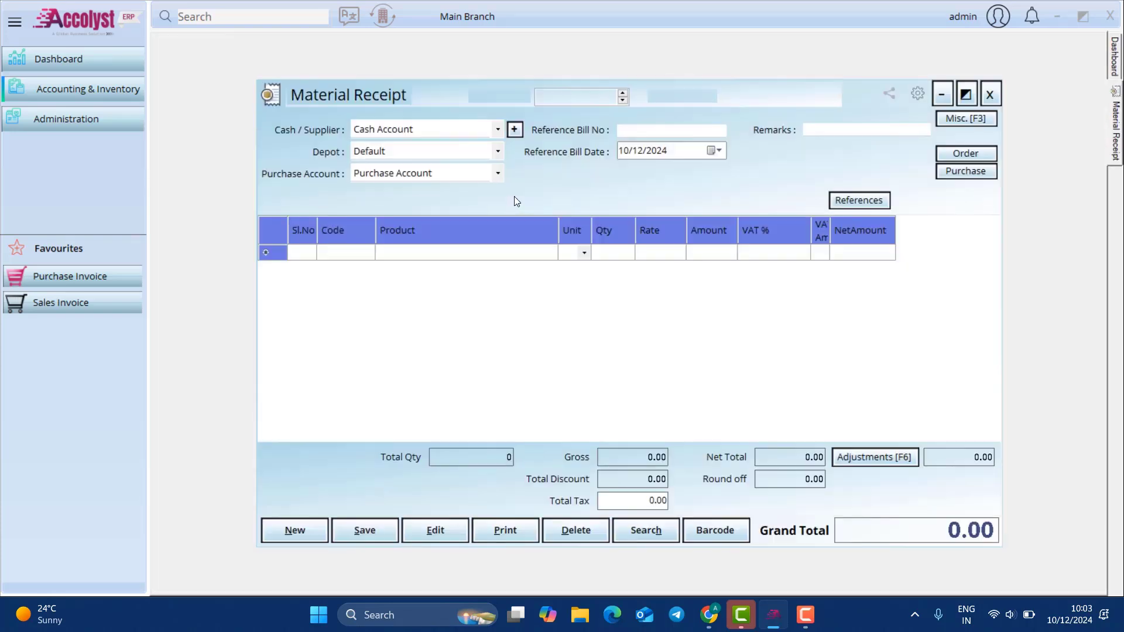
pyautogui.click(446, 131)
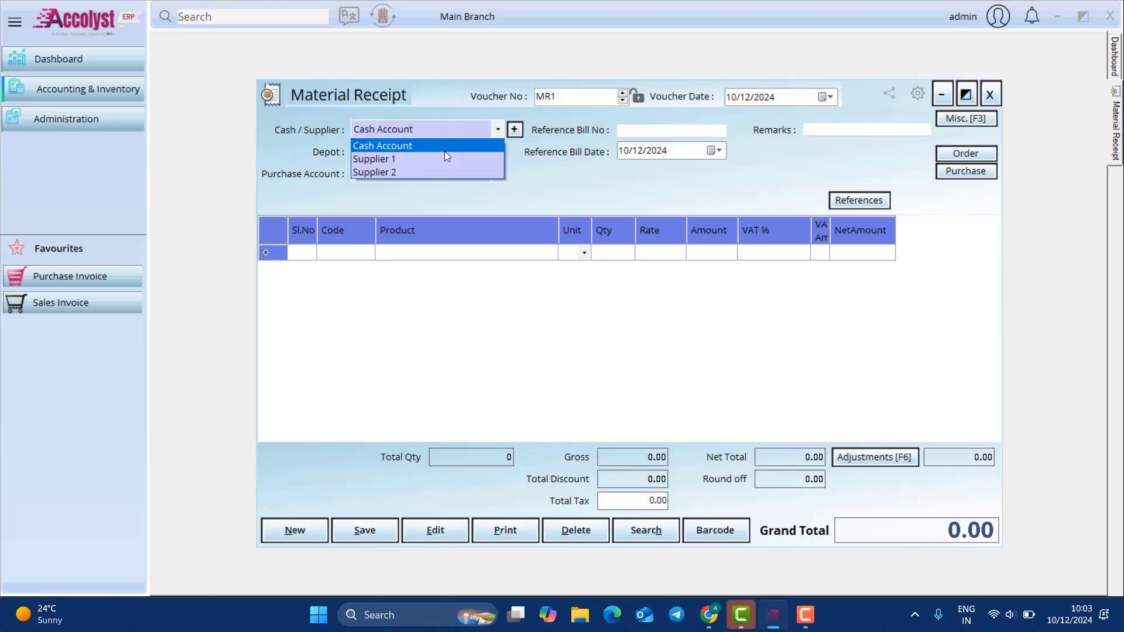
pyautogui.click(442, 161)
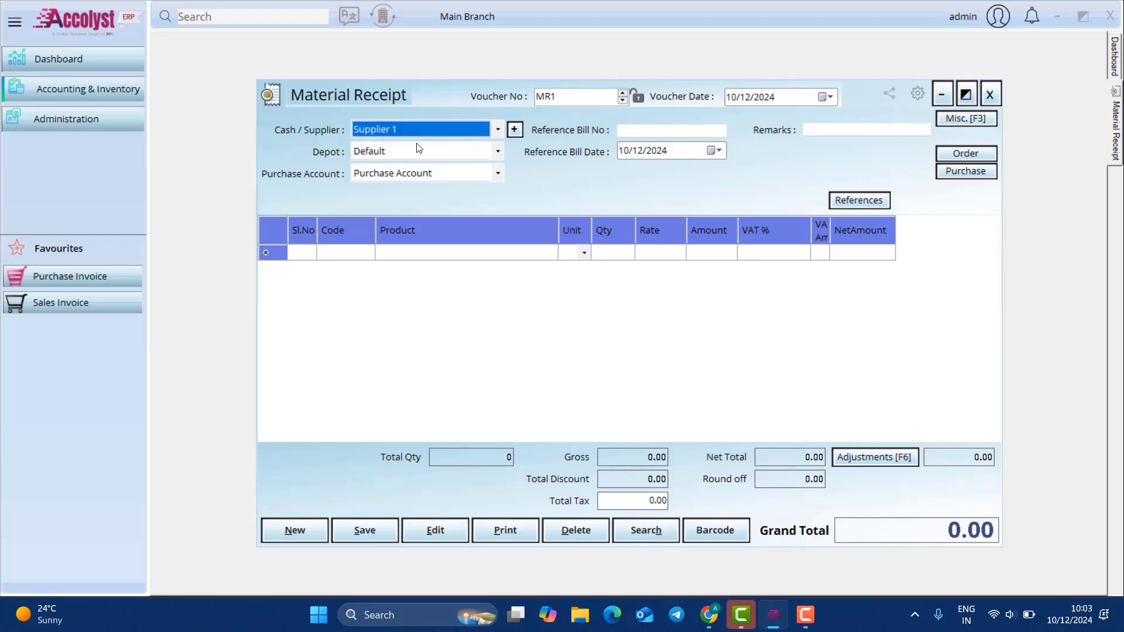
# Step: Look for purchase orders under other suppliers, settling back on Cash Account
pyautogui.click(981, 156)
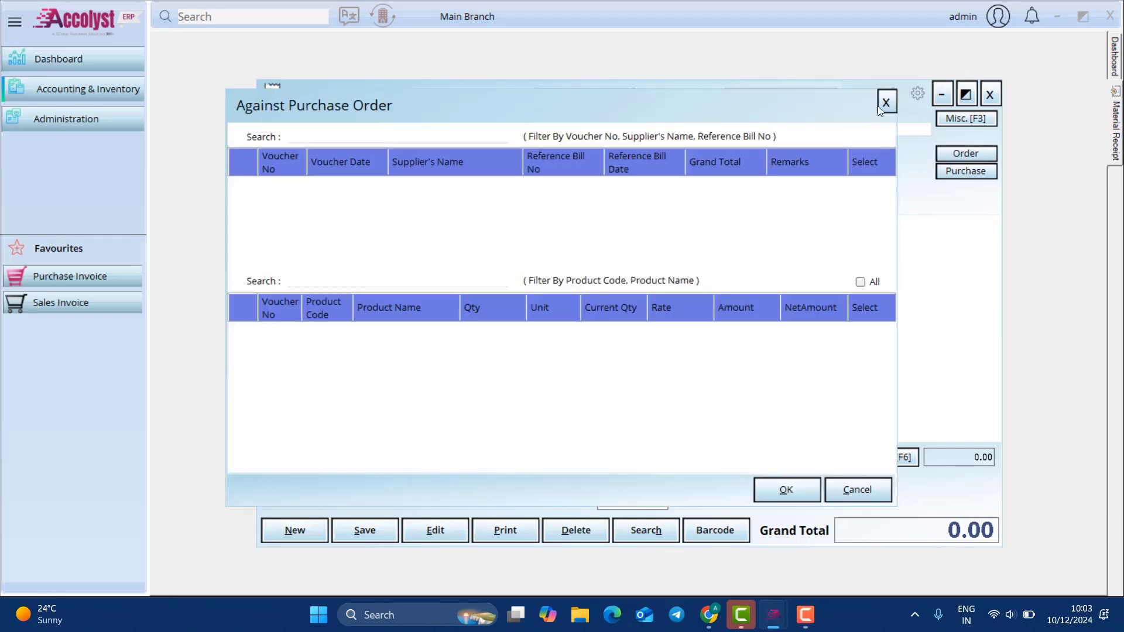
pyautogui.click(890, 100)
pyautogui.click(410, 129)
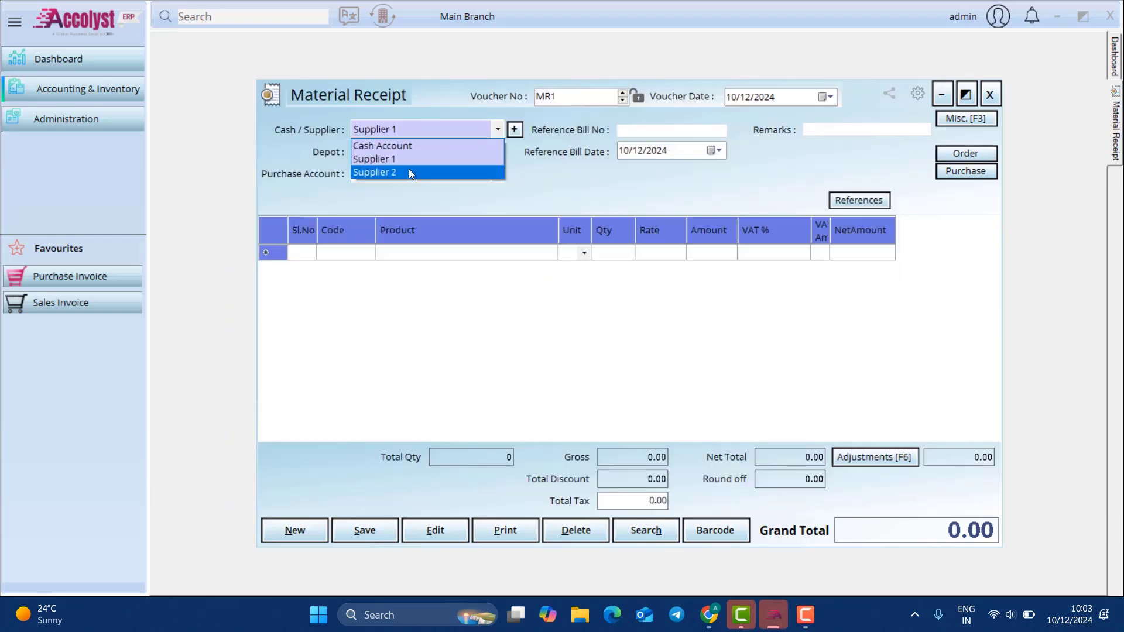
pyautogui.click(408, 170)
pyautogui.click(953, 156)
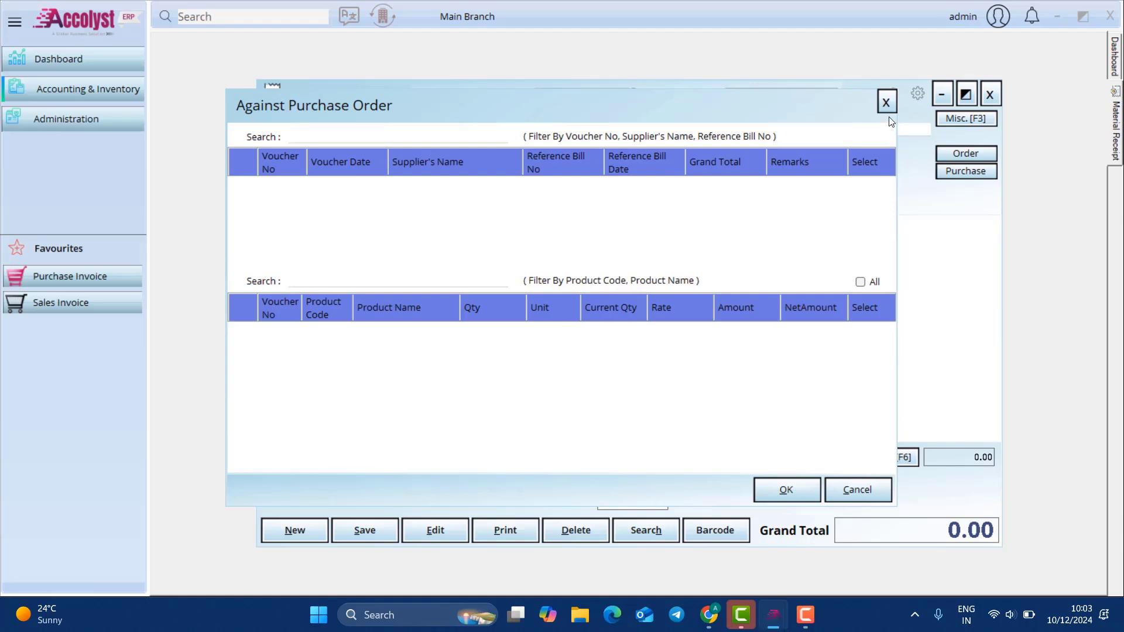
pyautogui.click(886, 102)
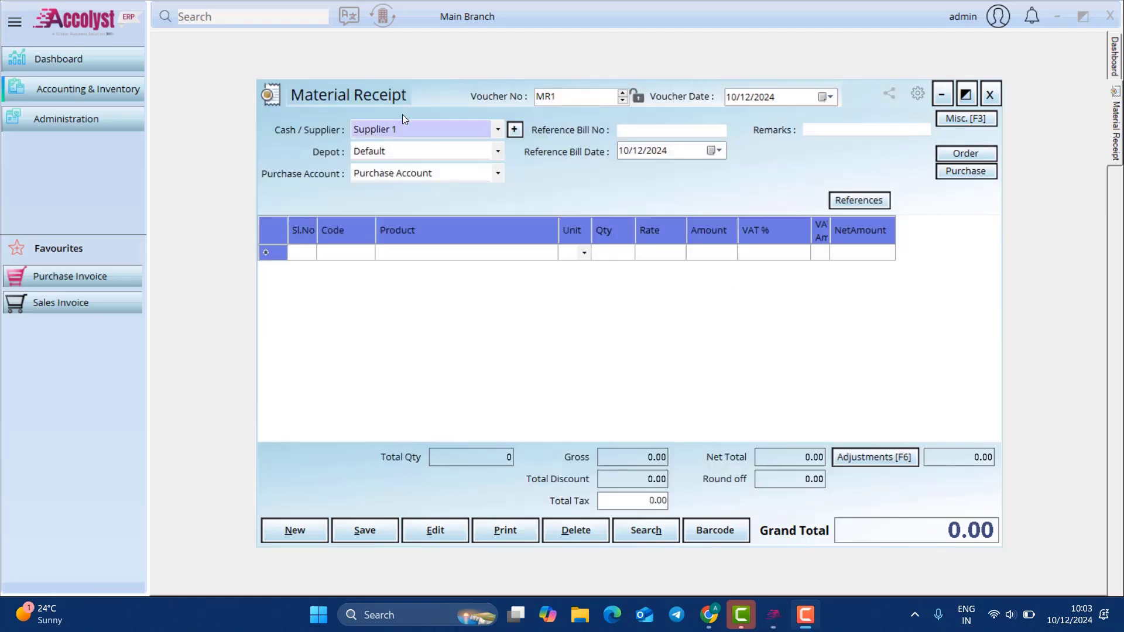
pyautogui.click(419, 125)
pyautogui.click(403, 145)
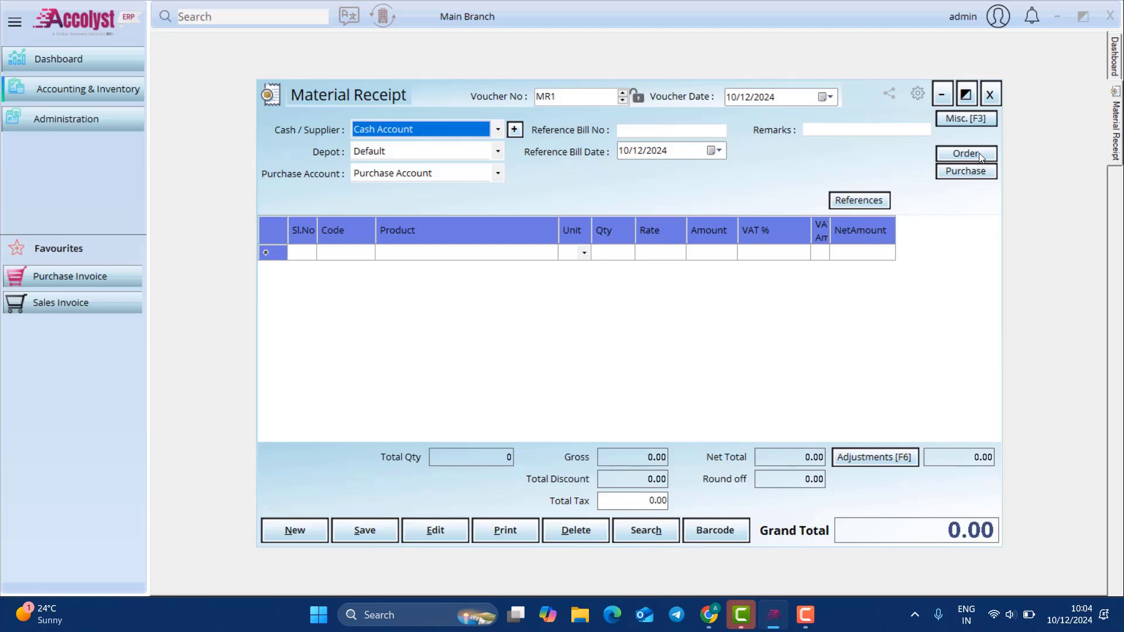
pyautogui.click(416, 128)
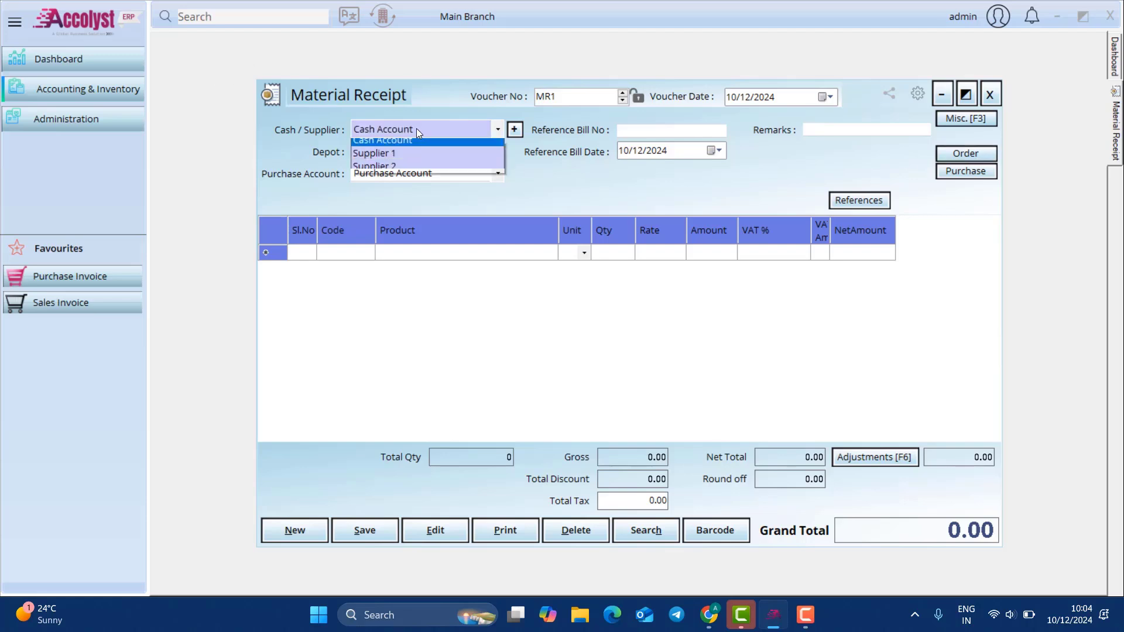
pyautogui.click(416, 128)
# Step: Receive 100 Product 1 and 300 Product 2 from PO1 and save receipt MR1
pyautogui.click(972, 169)
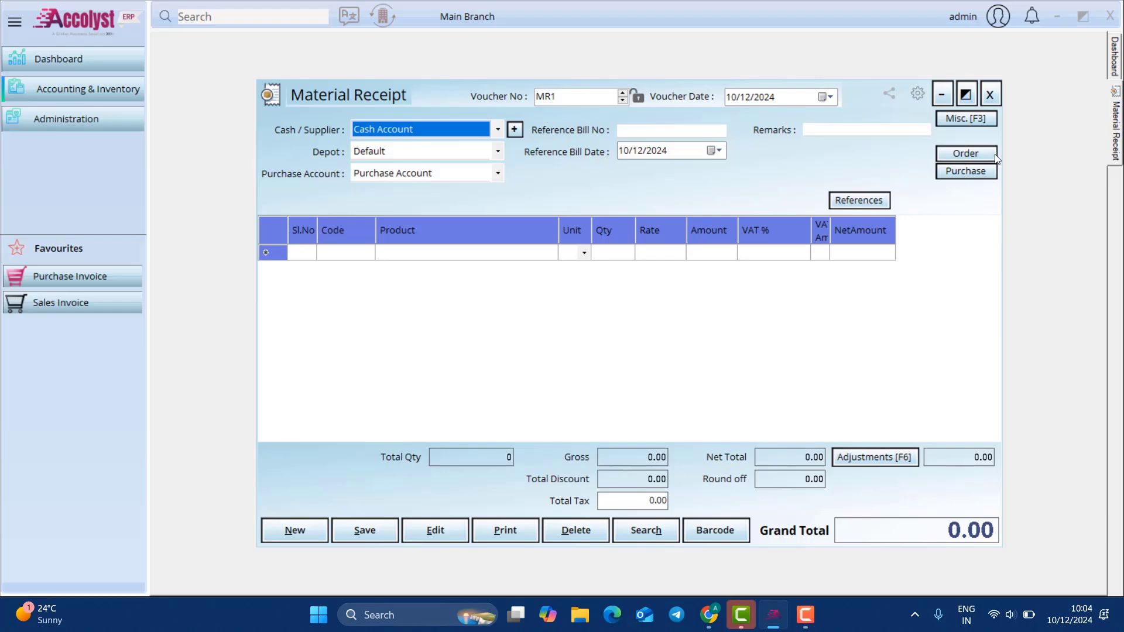
pyautogui.moveTo(424, 183); pyautogui.dragTo(871, 184)
pyautogui.click(871, 184)
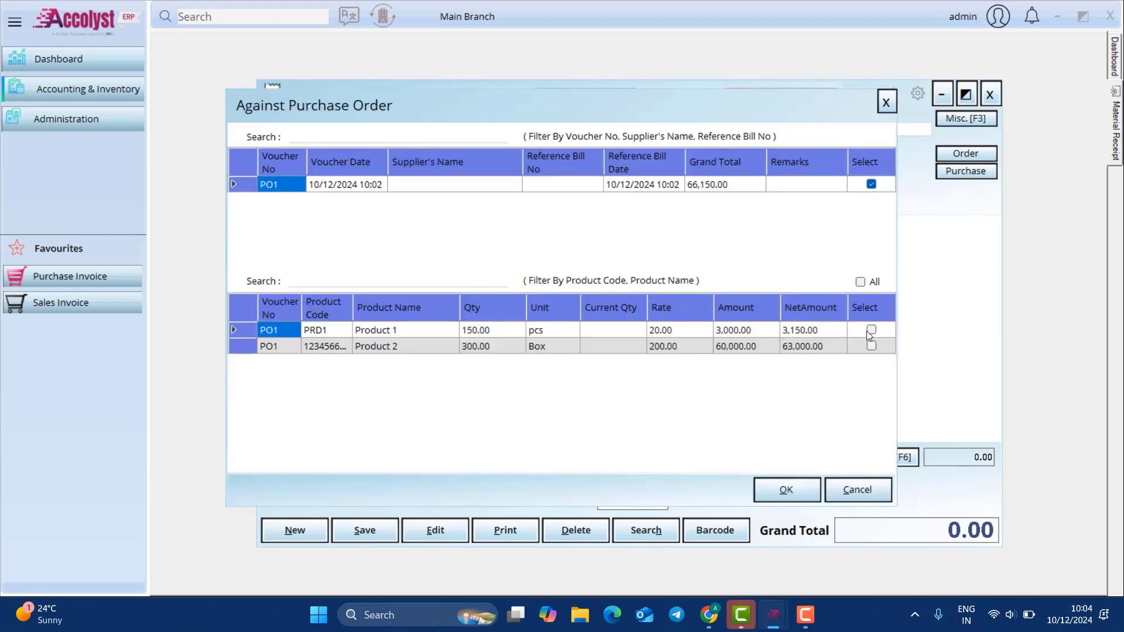
pyautogui.click(872, 329)
pyautogui.click(871, 346)
pyautogui.click(610, 331)
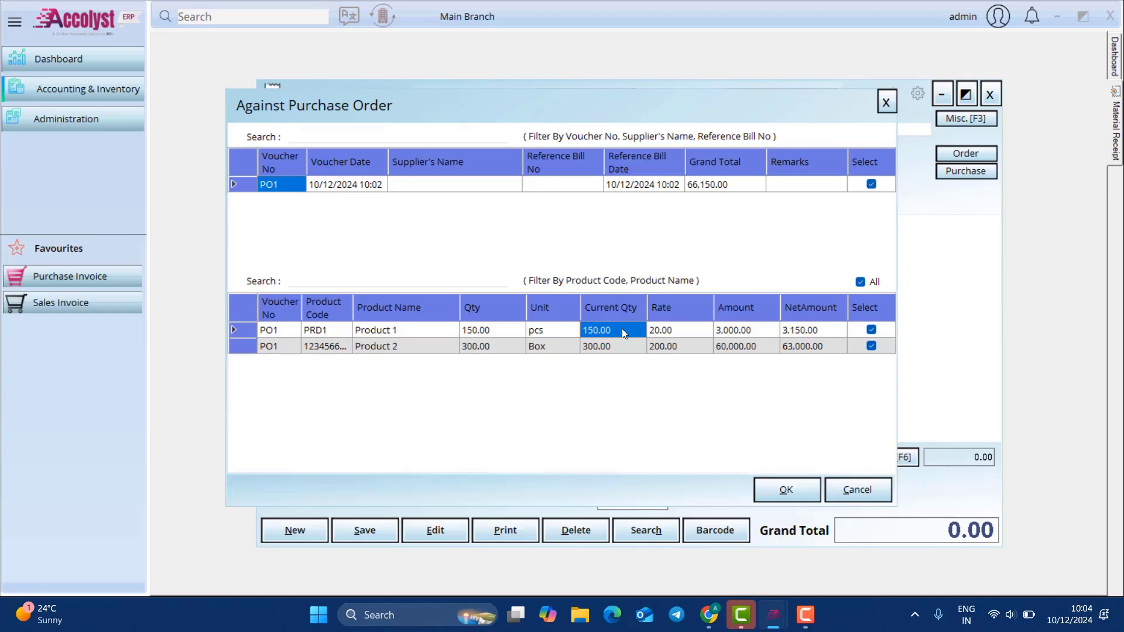
pyautogui.write('100')
pyautogui.click(628, 348)
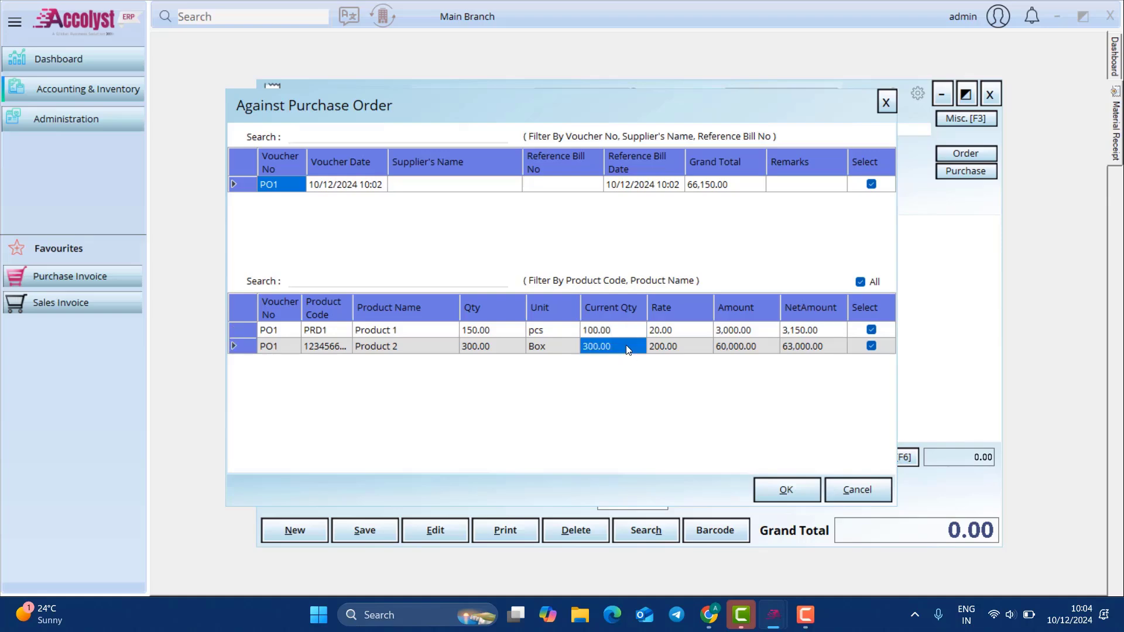
pyautogui.click(785, 491)
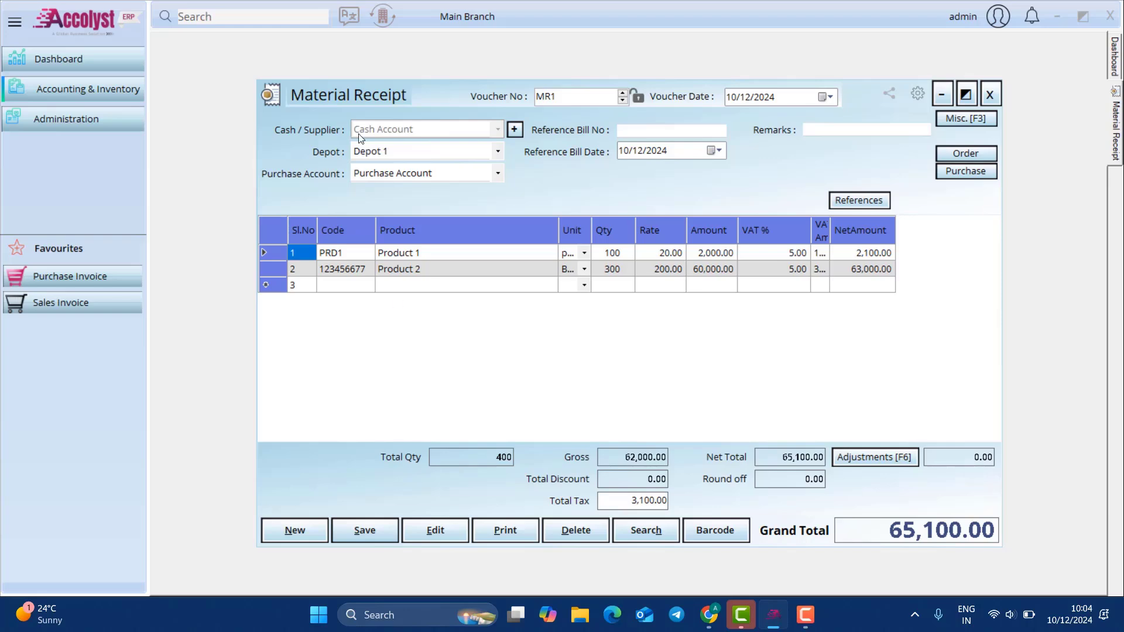
pyautogui.click(370, 535)
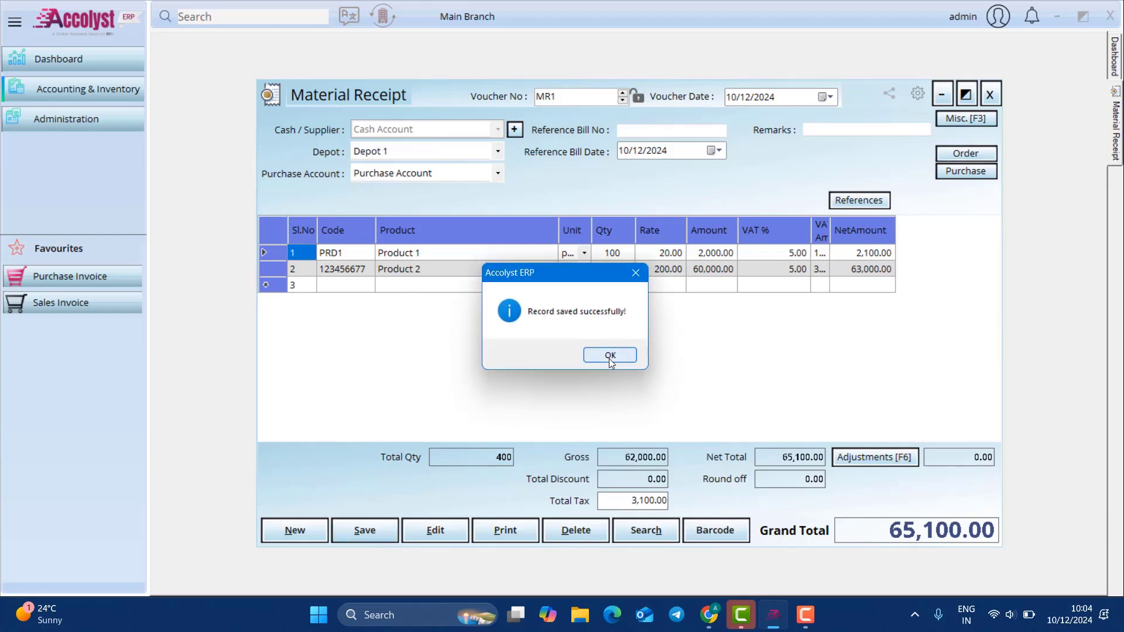
pyautogui.click(606, 352)
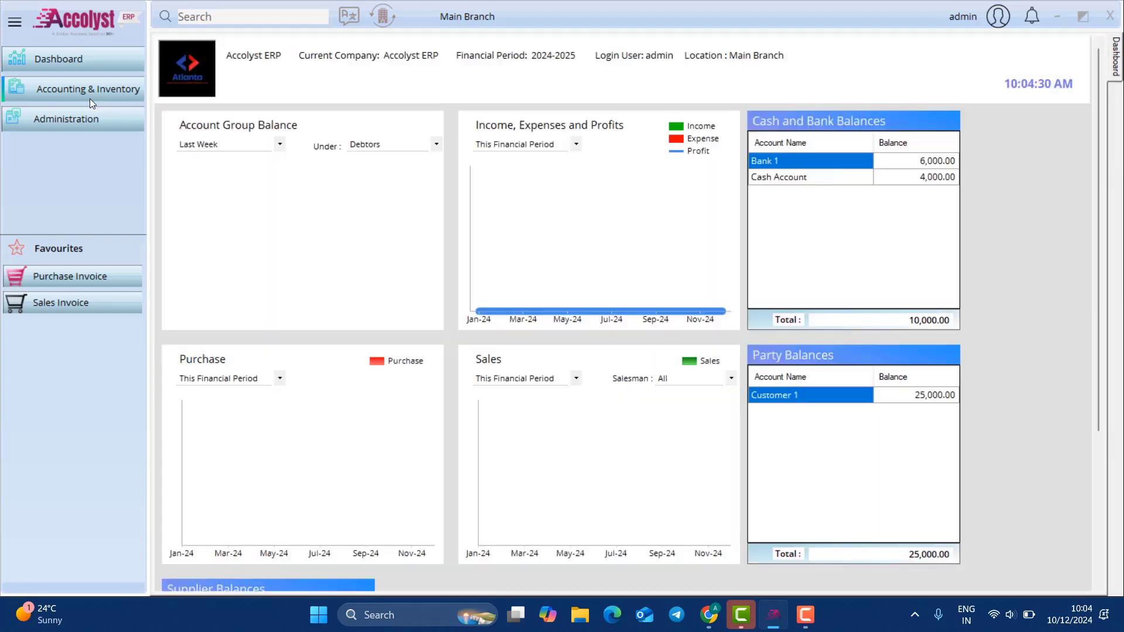
# Step: Create a Cash Account purchase invoice and pull in all of MR1's product lines
pyautogui.click(129, 94)
pyautogui.moveTo(220, 120)
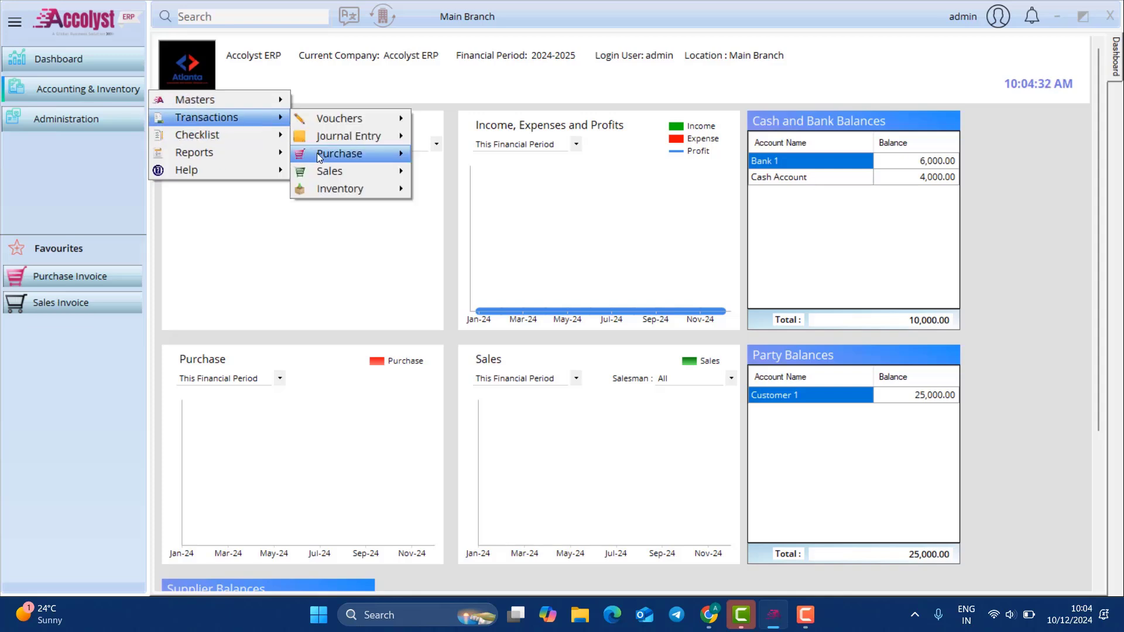
pyautogui.moveTo(322, 154)
pyautogui.click(504, 157)
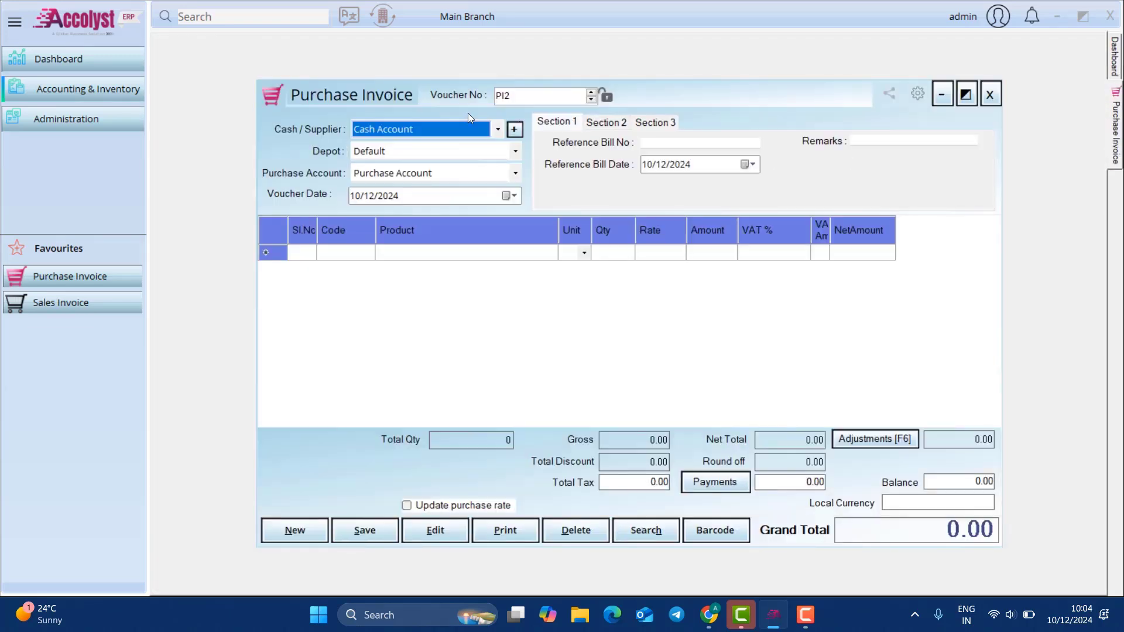
pyautogui.click(446, 126)
pyautogui.click(437, 143)
pyautogui.click(656, 123)
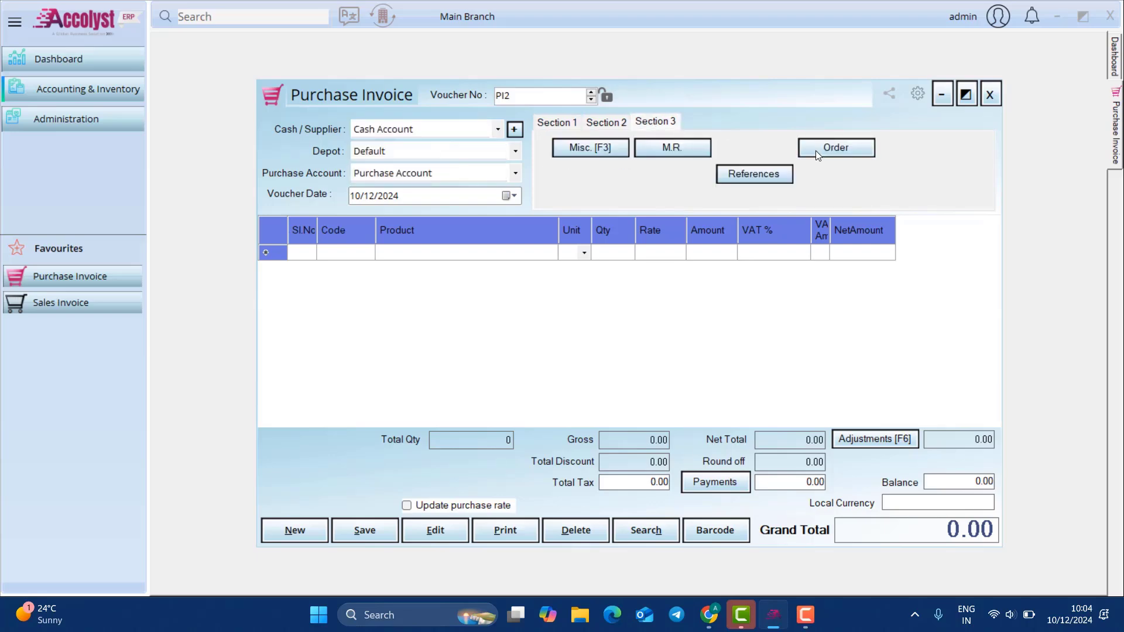
pyautogui.click(673, 146)
pyautogui.click(871, 183)
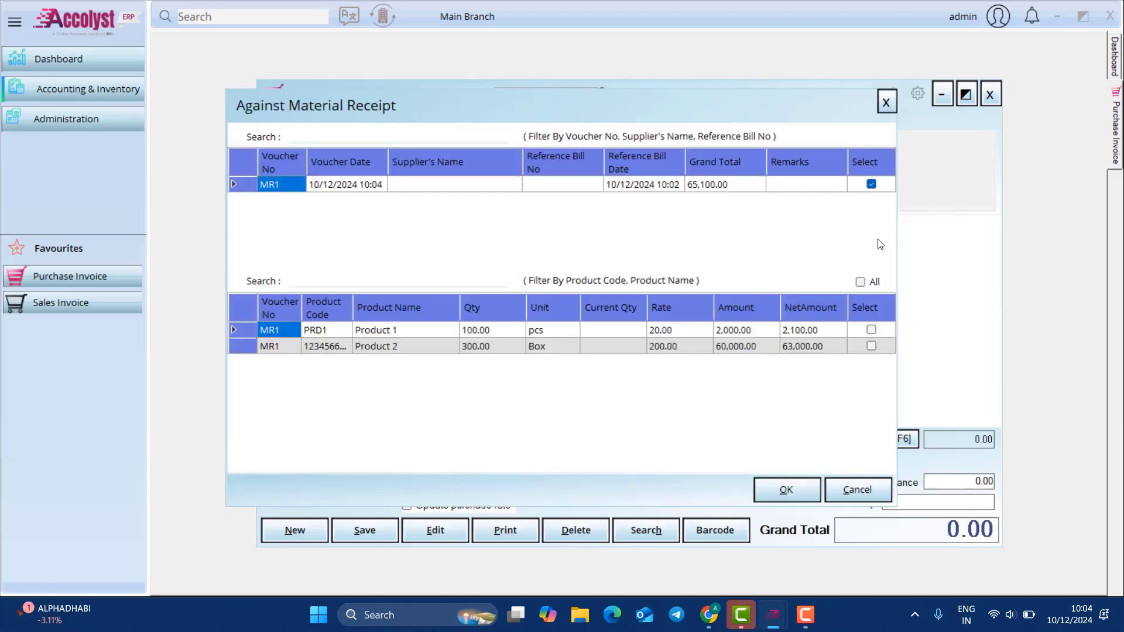
pyautogui.click(860, 281)
pyautogui.click(797, 484)
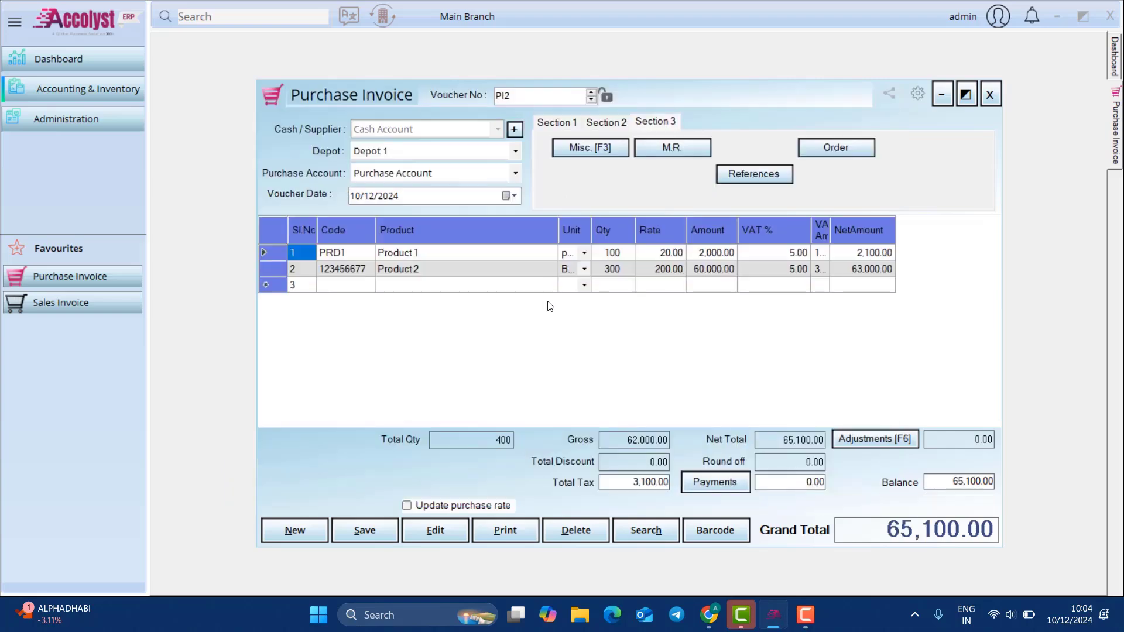
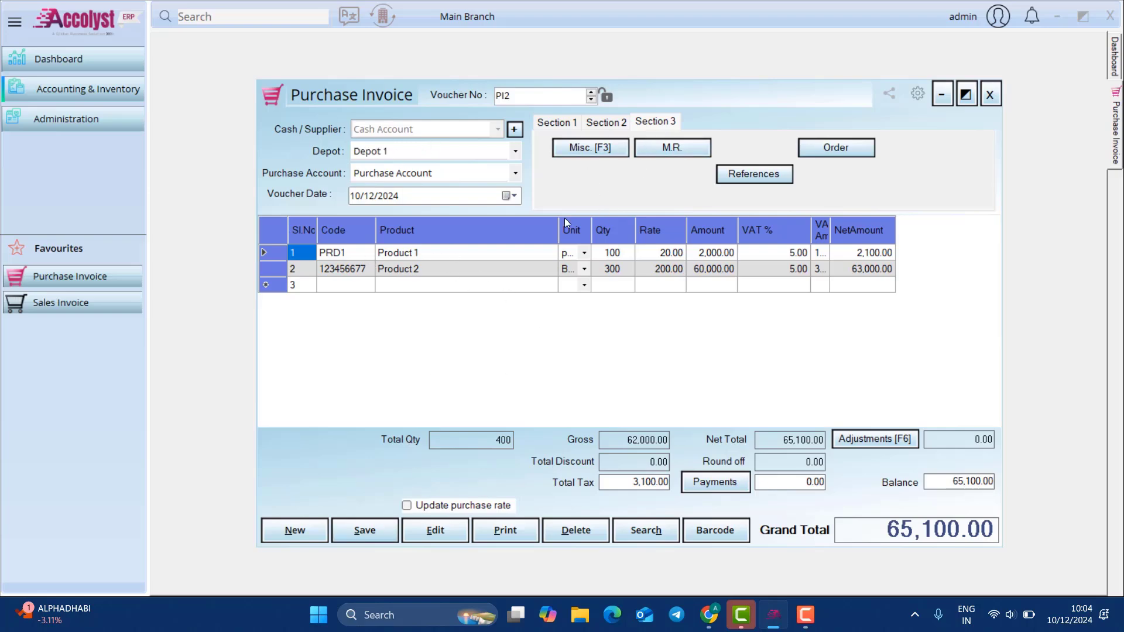
# Step: Check PI2's miscellaneous details, then switch to the Section 1 reference bill fields
pyautogui.click(574, 147)
pyautogui.click(884, 161)
pyautogui.click(576, 124)
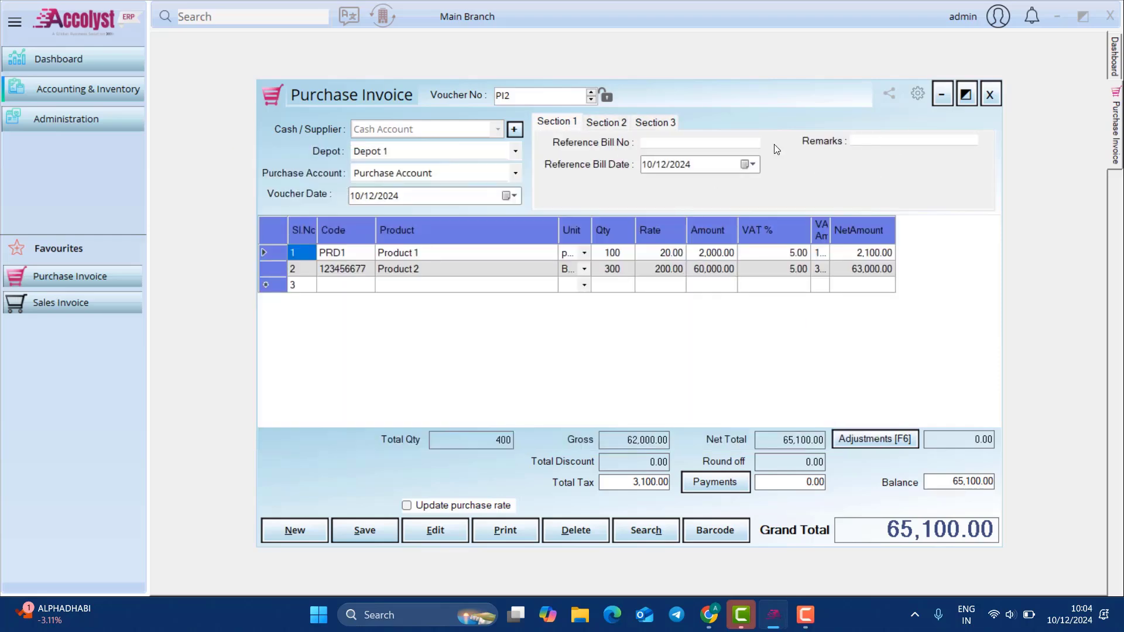
# Step: Start an e-Wallet payment on PI2, then close the Payments window unfinished
pyautogui.click(734, 483)
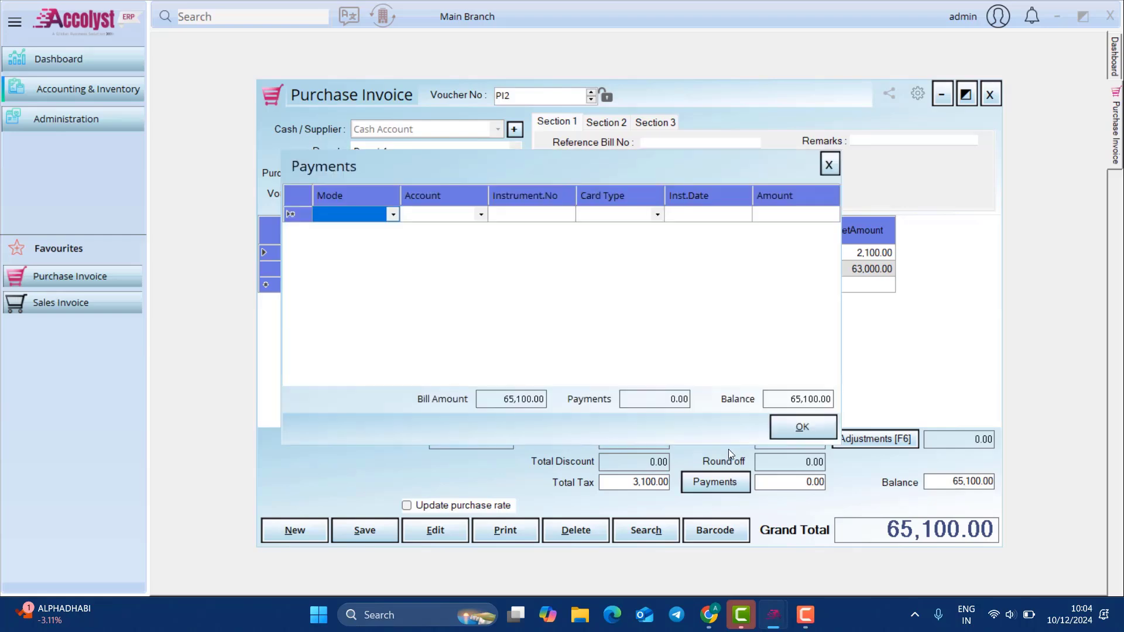
pyautogui.click(393, 215)
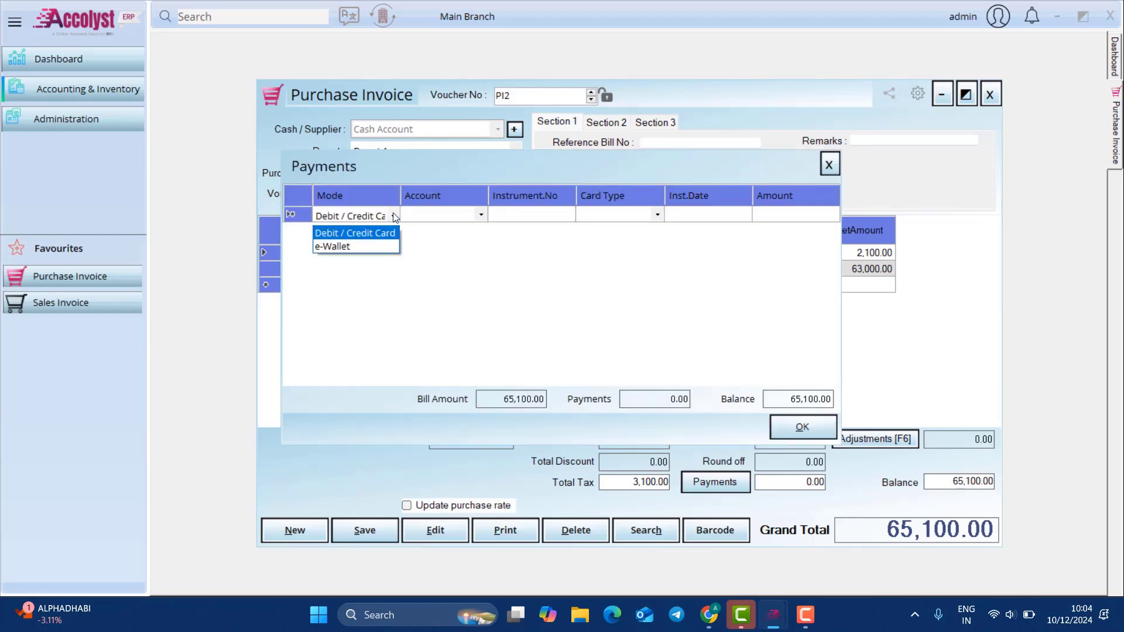
pyautogui.click(376, 247)
pyautogui.click(829, 166)
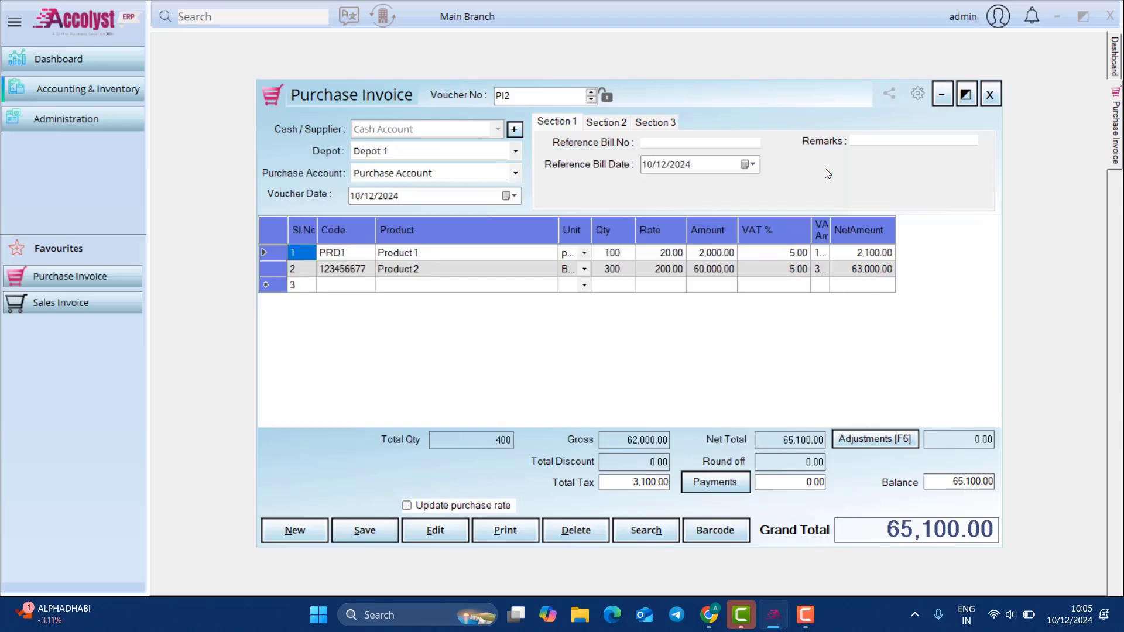
# Step: Pay 50,000.00 by e-Wallet from Bank 1 and save PI2, leaving 15,100.00 due
pyautogui.click(748, 482)
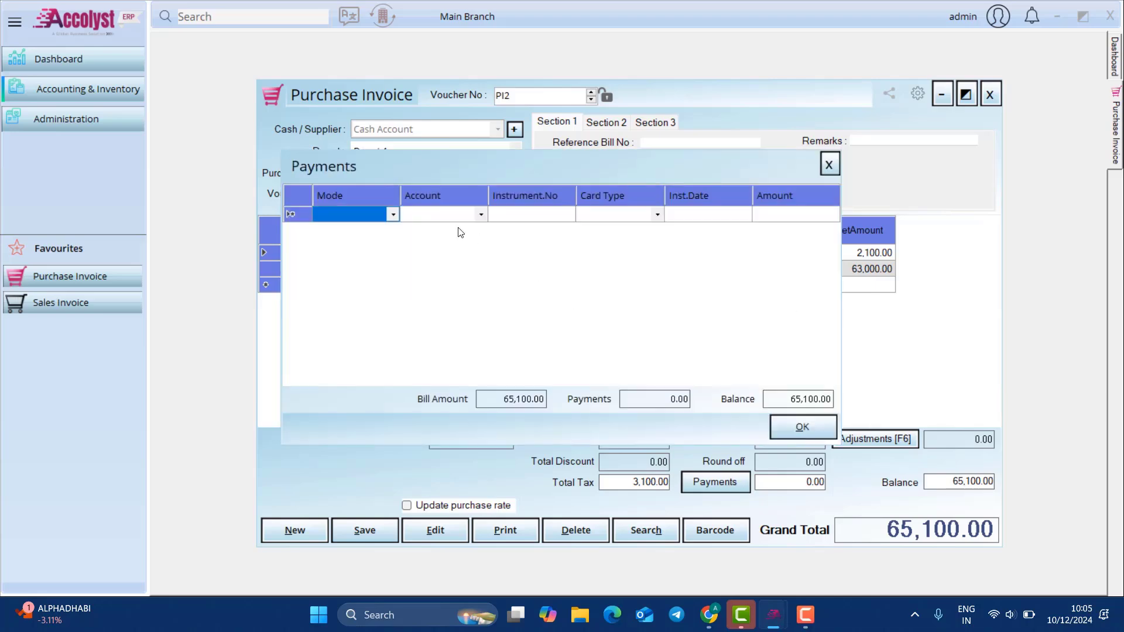
pyautogui.click(383, 215)
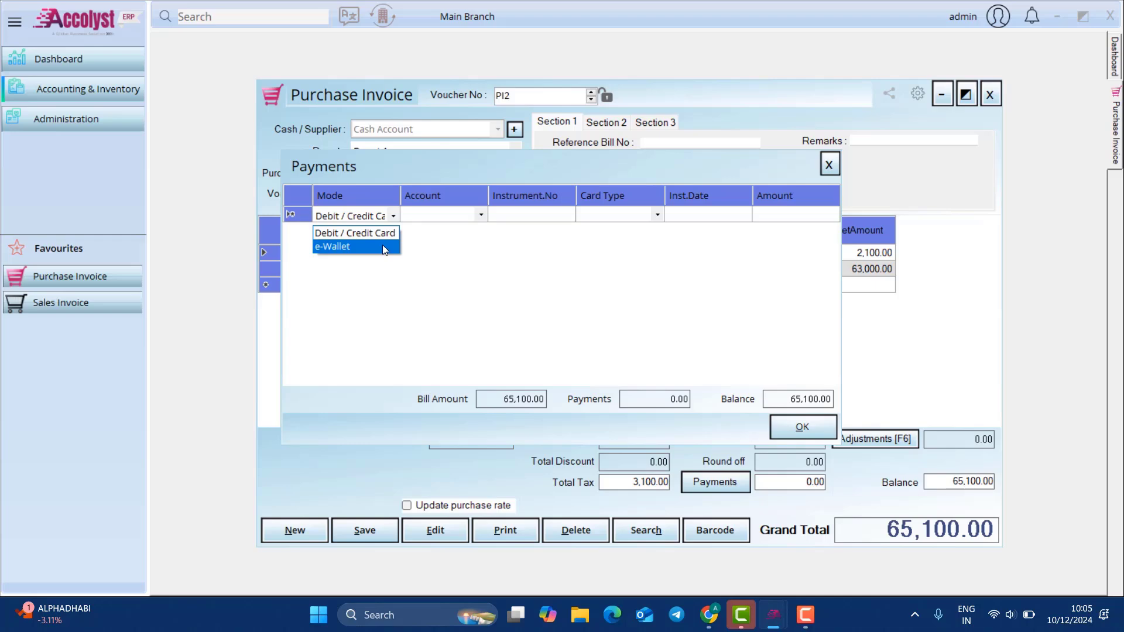
pyautogui.click(383, 247)
pyautogui.click(471, 216)
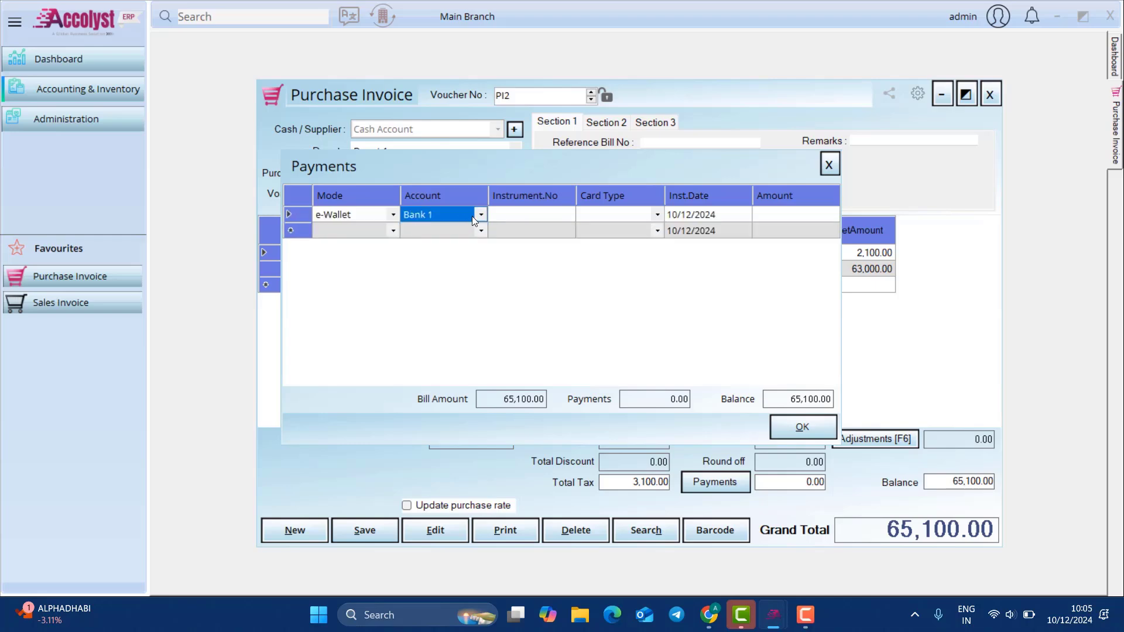
pyautogui.click(519, 214)
pyautogui.click(797, 216)
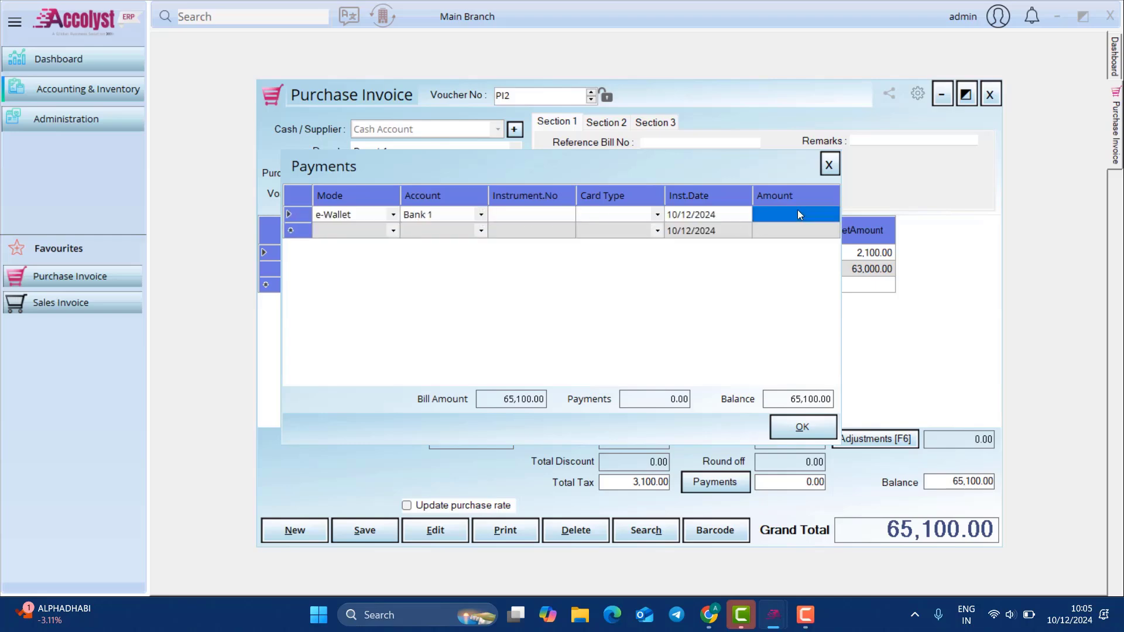
pyautogui.write('5')
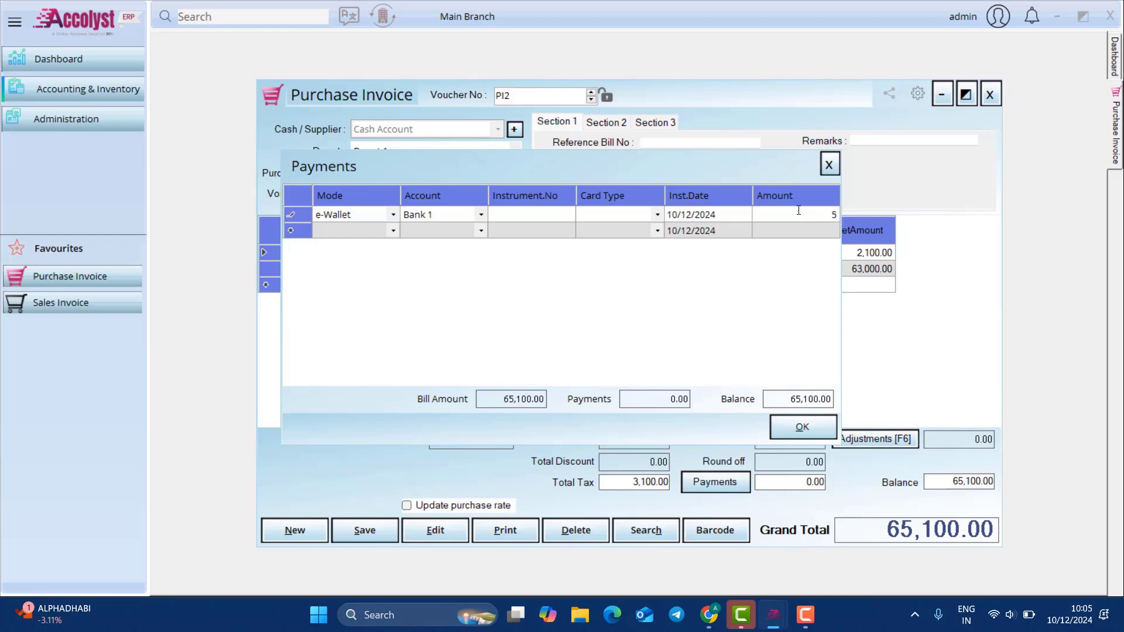
pyautogui.write('0,000')
pyautogui.press('Tab')
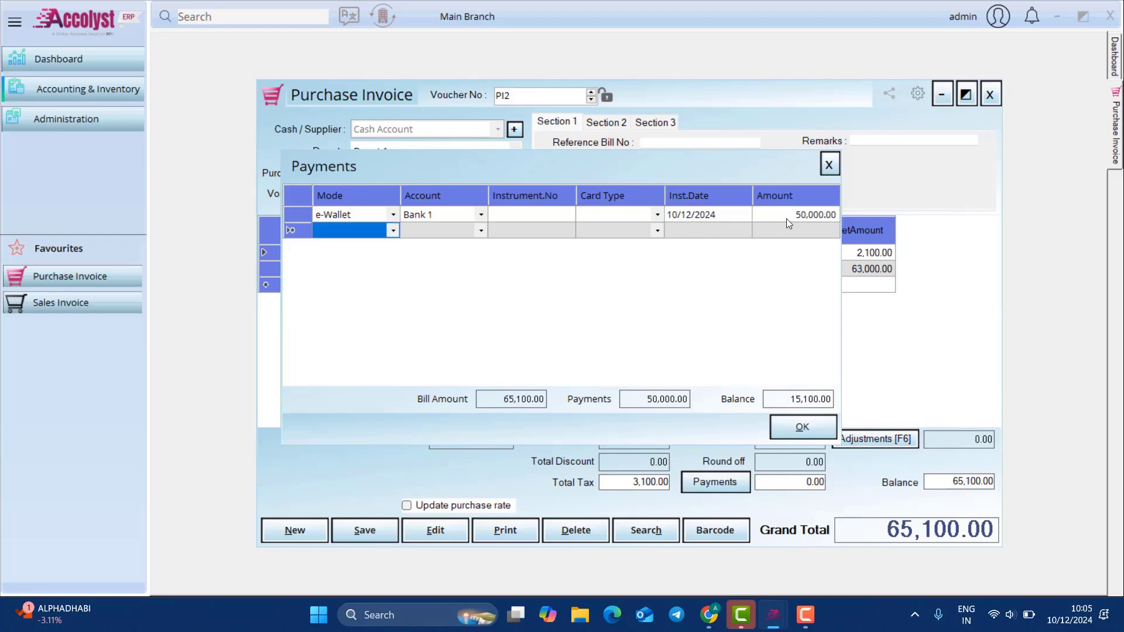
pyautogui.click(802, 420)
pyautogui.click(387, 538)
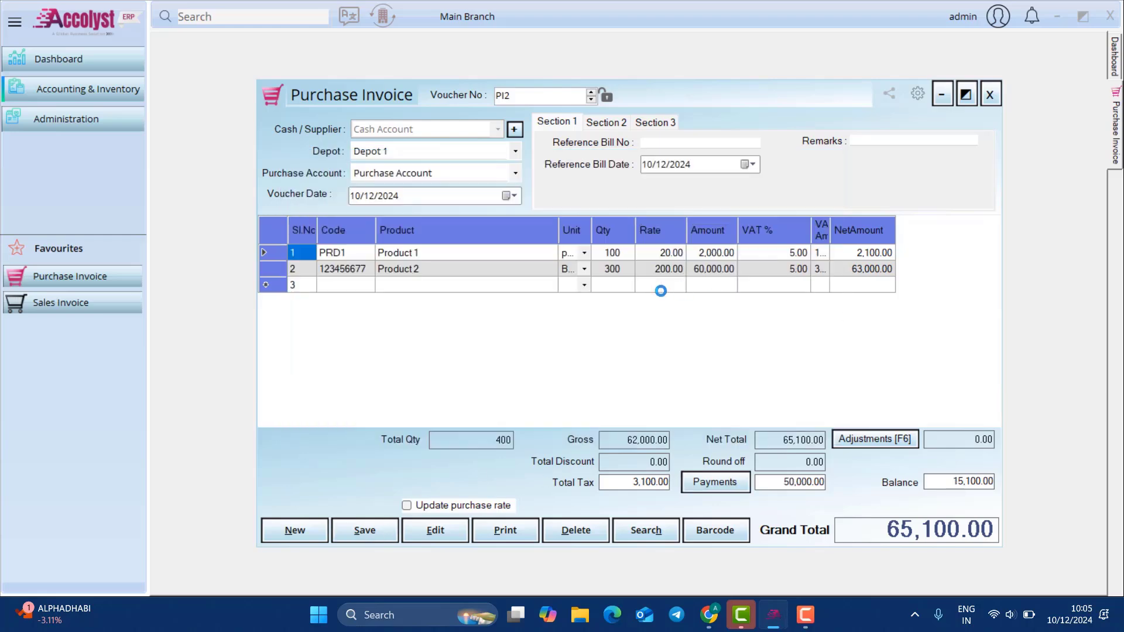
# Step: Dismiss the save message, close the purchase invoice and start a new sales order
pyautogui.click(610, 353)
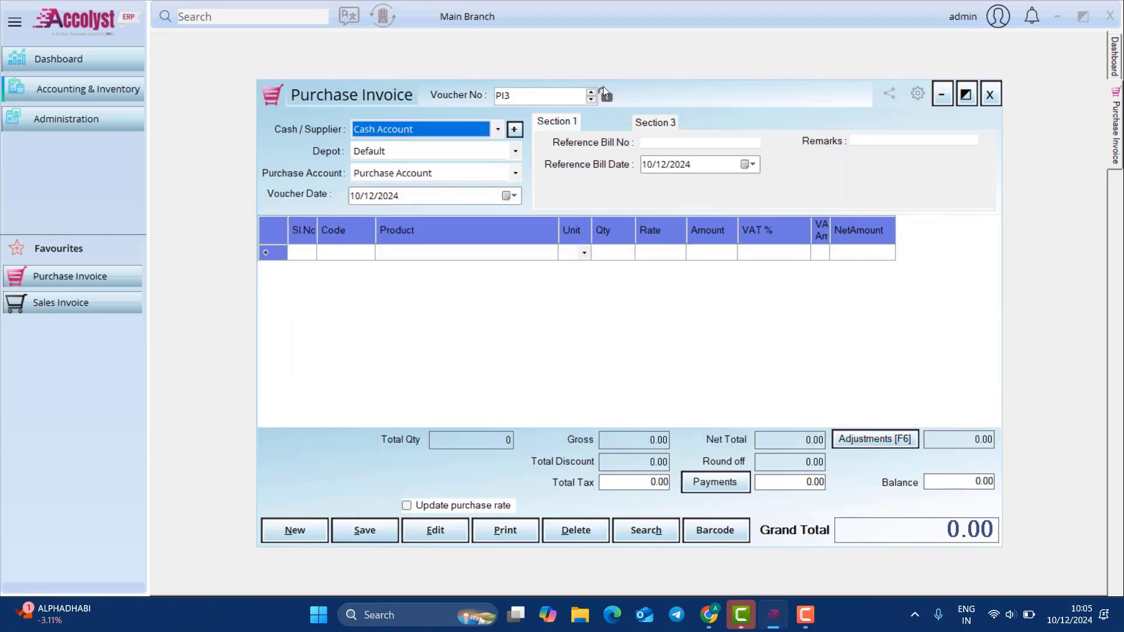
pyautogui.click(989, 94)
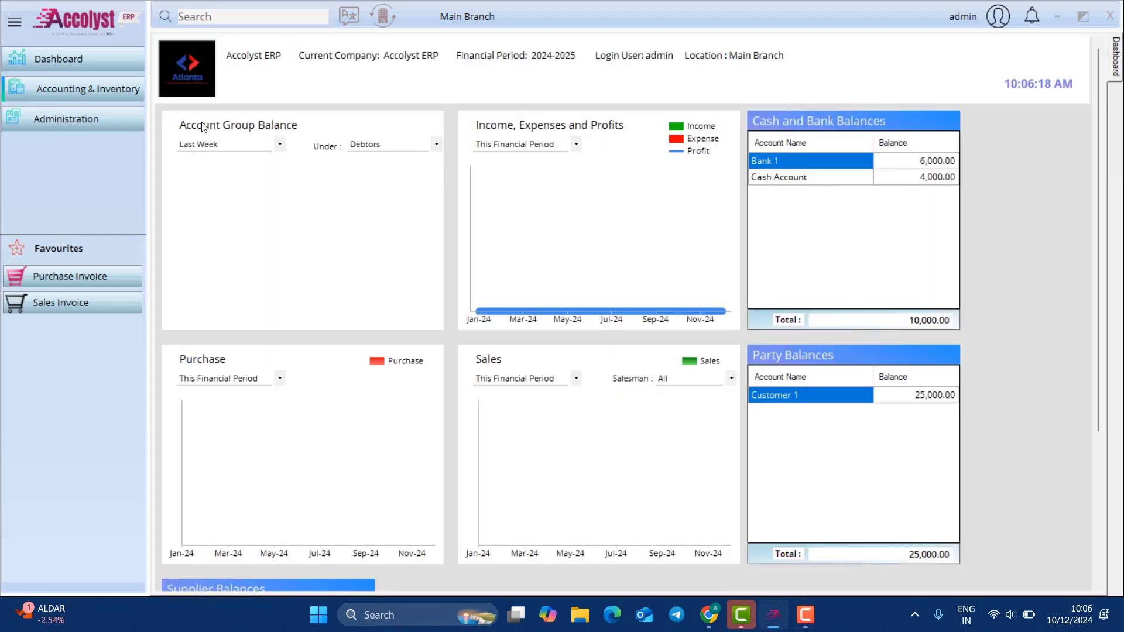
pyautogui.click(120, 93)
pyautogui.moveTo(215, 128)
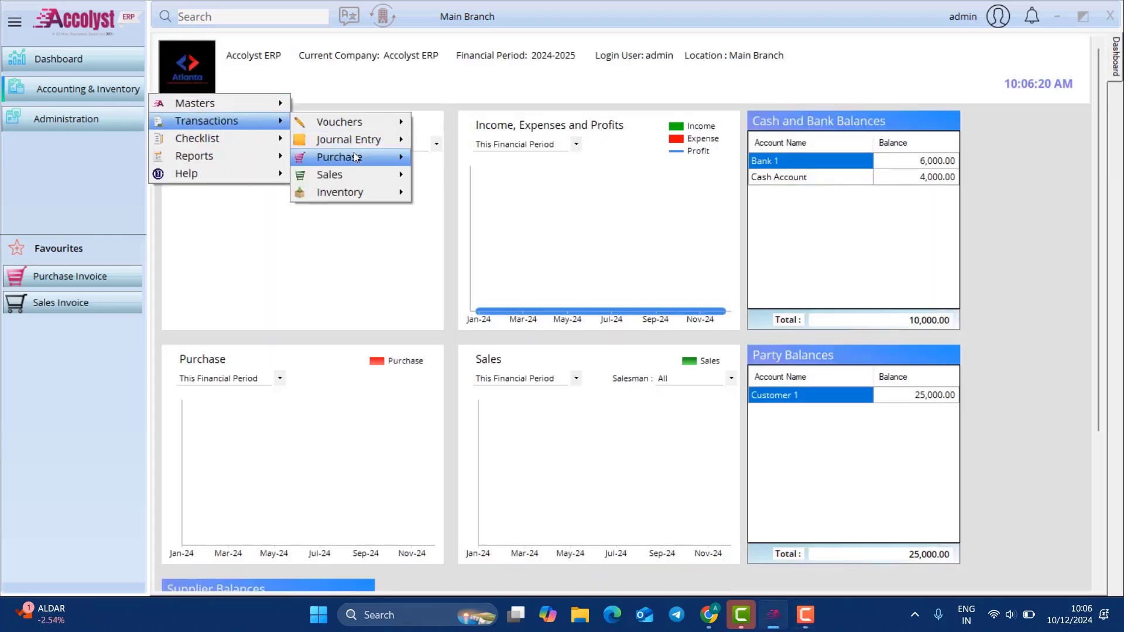
pyautogui.moveTo(357, 171)
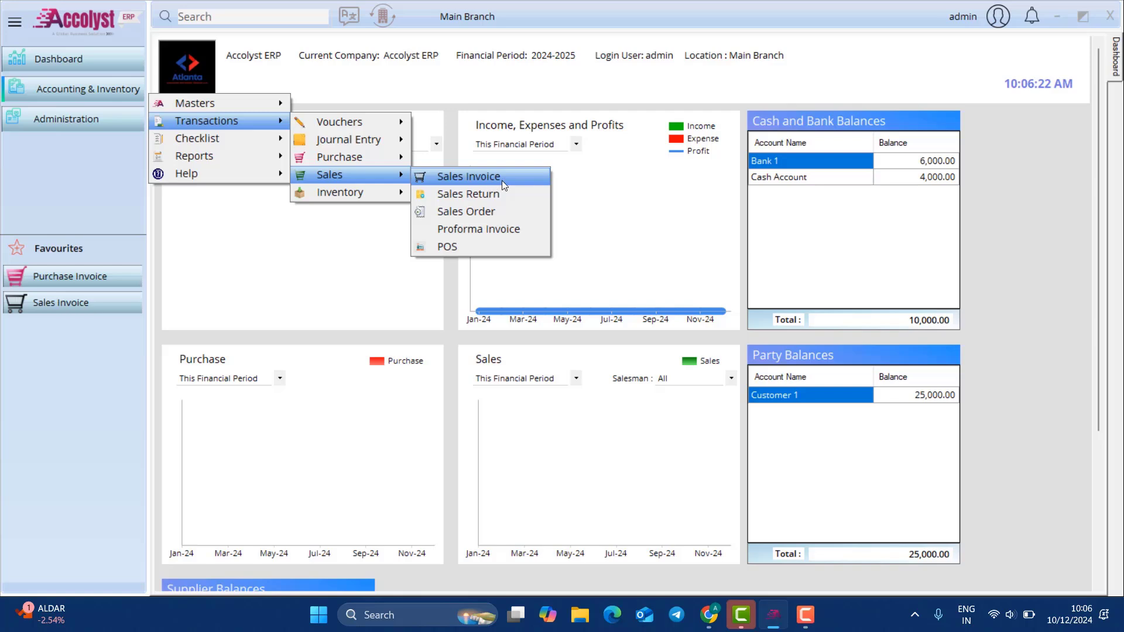
pyautogui.click(504, 211)
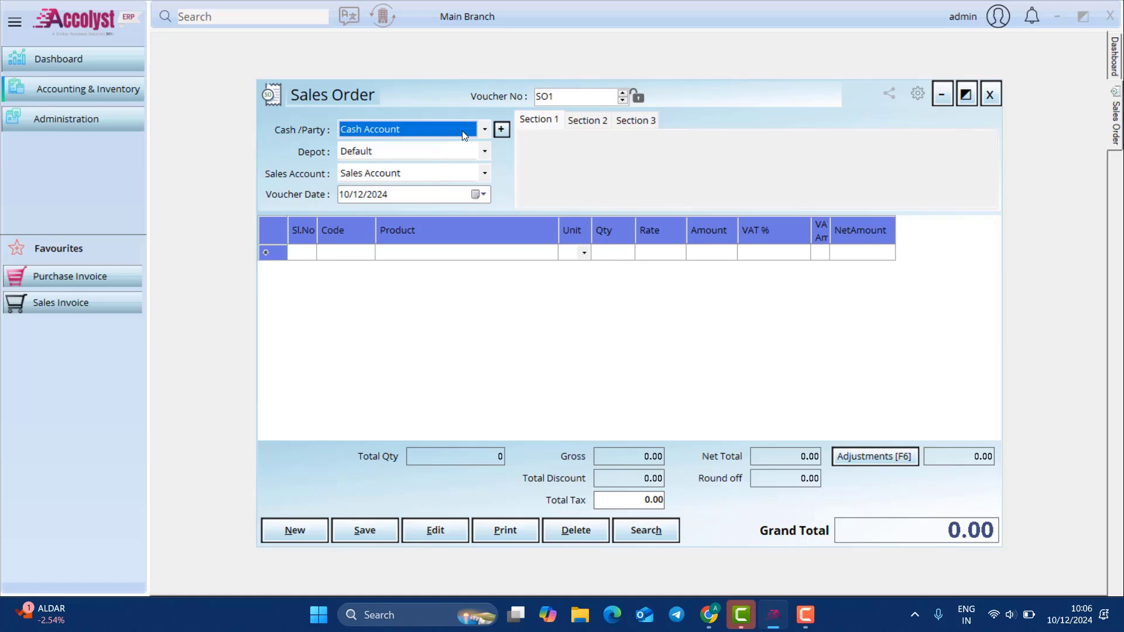
# Step: Enter Customer 1 with 2 Product 1 at rate 20.00, then close the sales order
pyautogui.click(463, 136)
pyautogui.click(450, 157)
pyautogui.click(514, 259)
pyautogui.write('p')
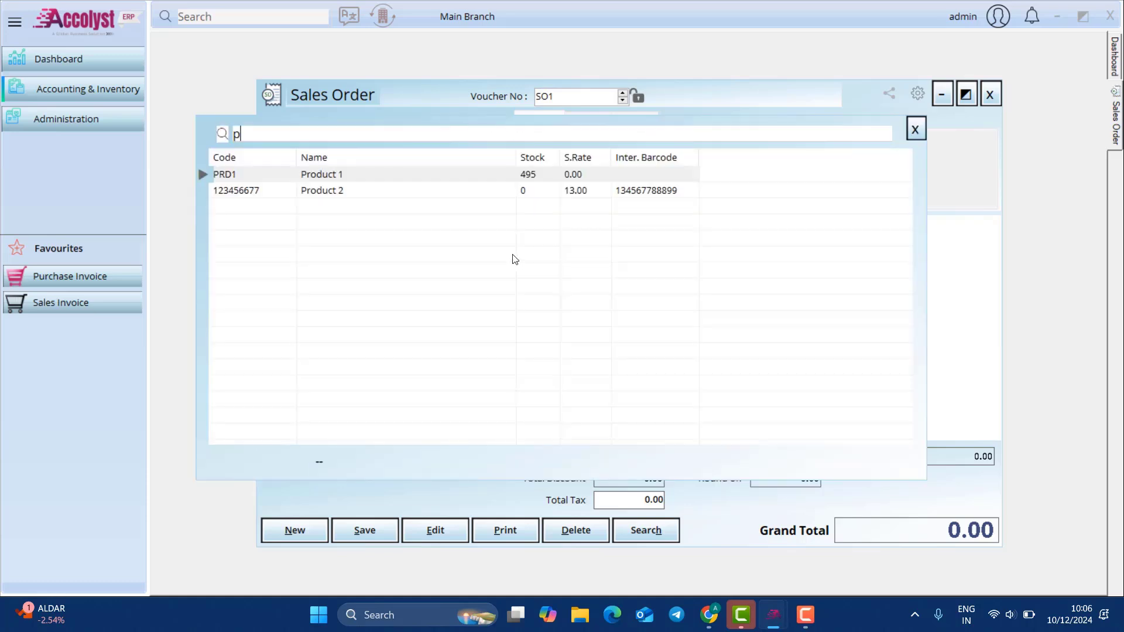
pyautogui.press('Return')
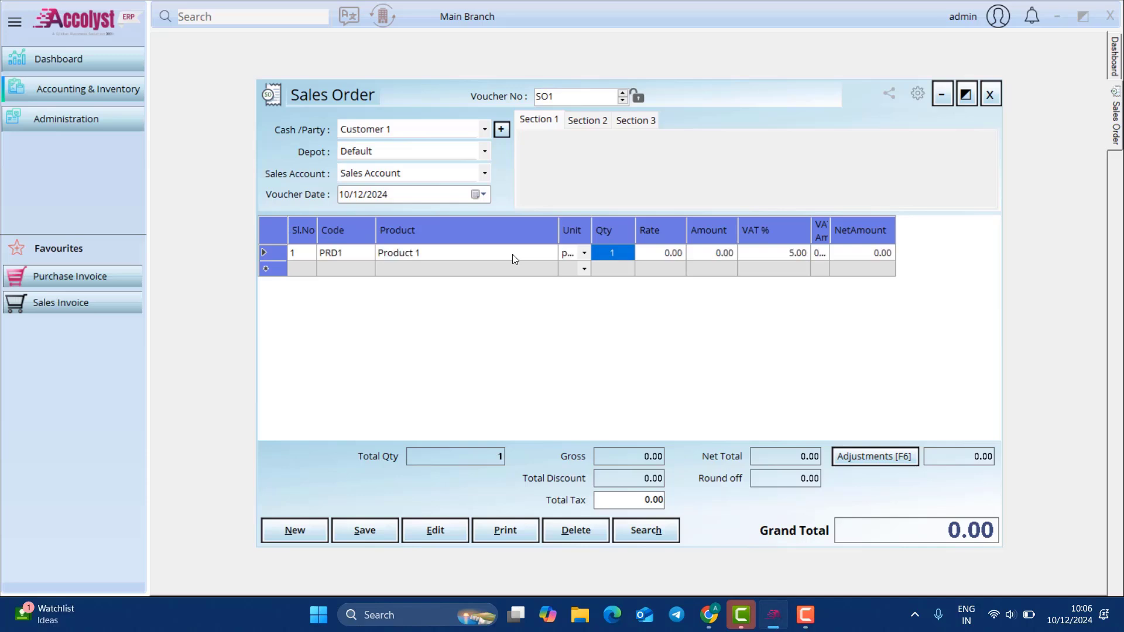
pyautogui.write('2')
pyautogui.press('Return')
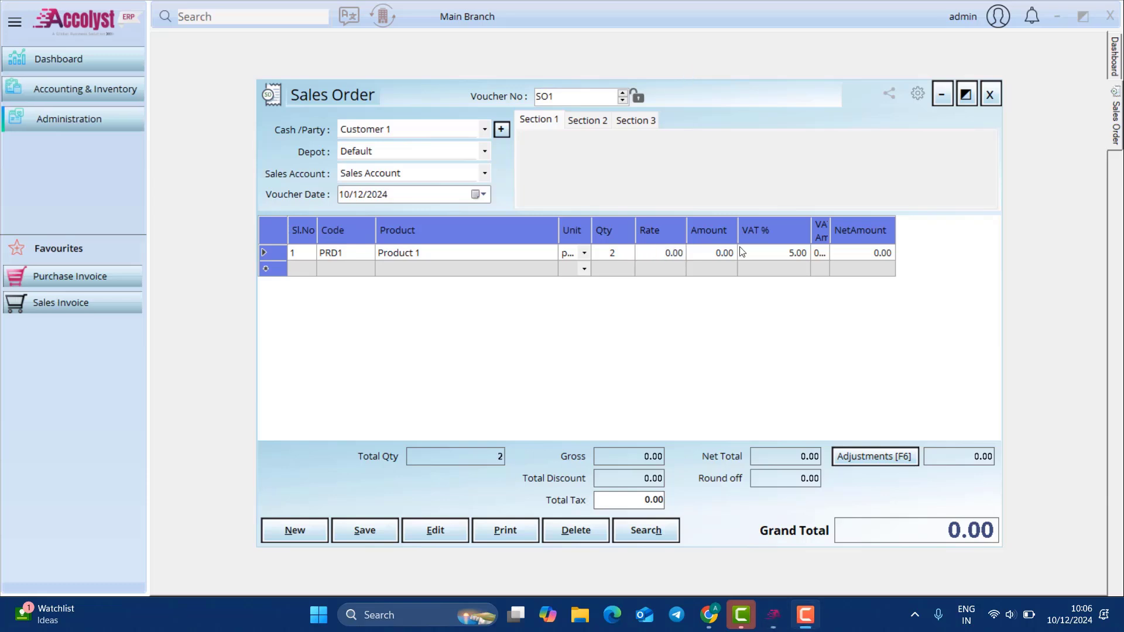
pyautogui.click(649, 255)
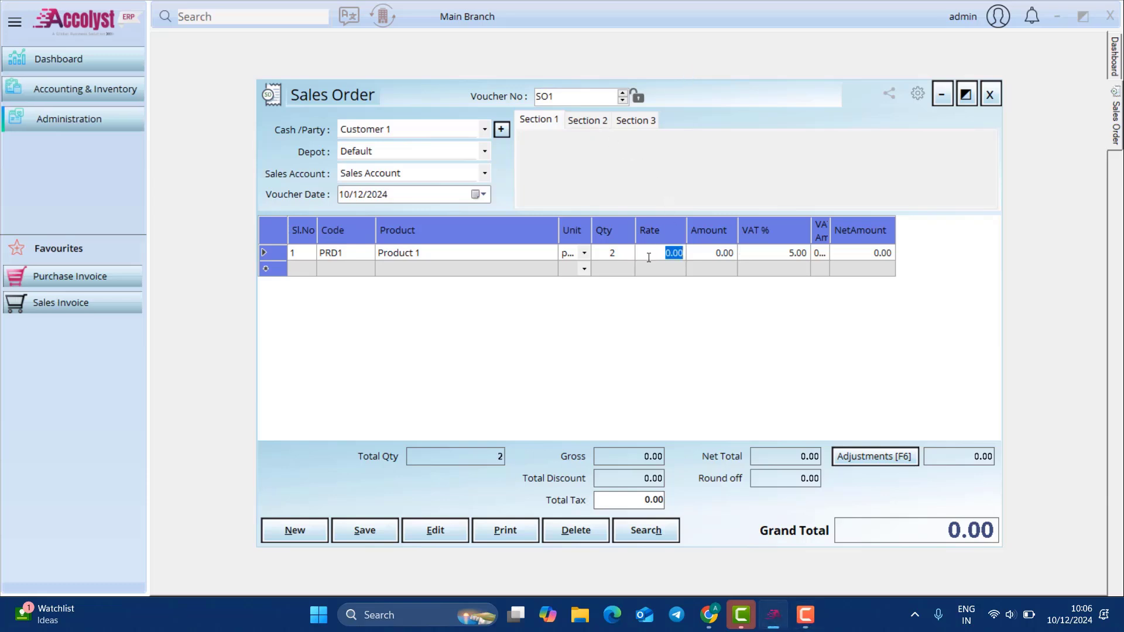
pyautogui.write('20')
pyautogui.press('Return')
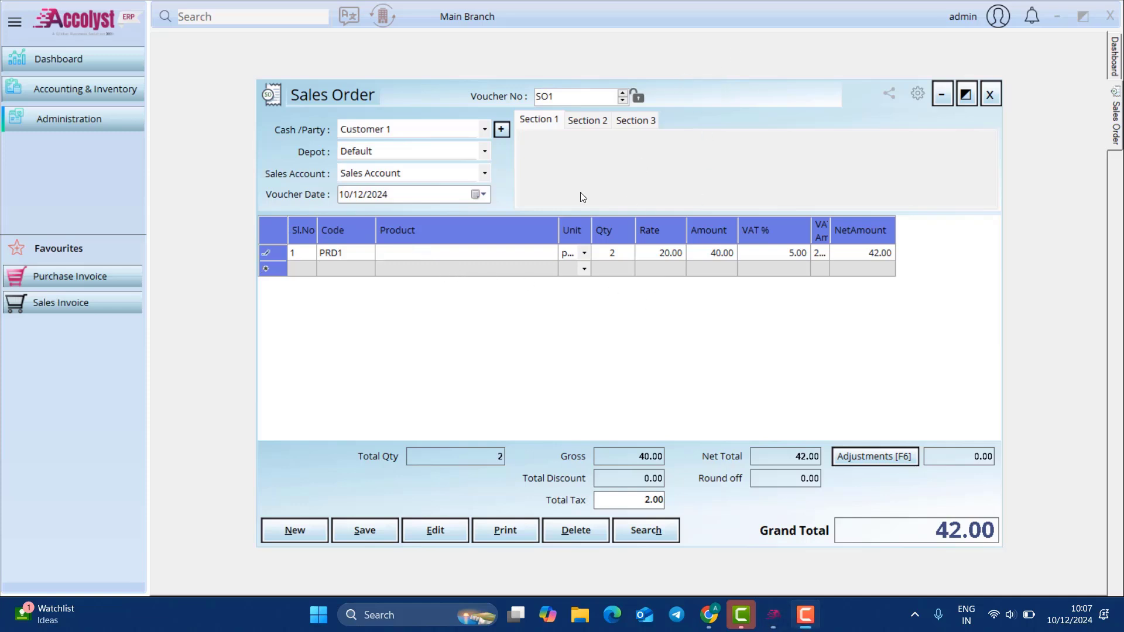
pyautogui.click(998, 101)
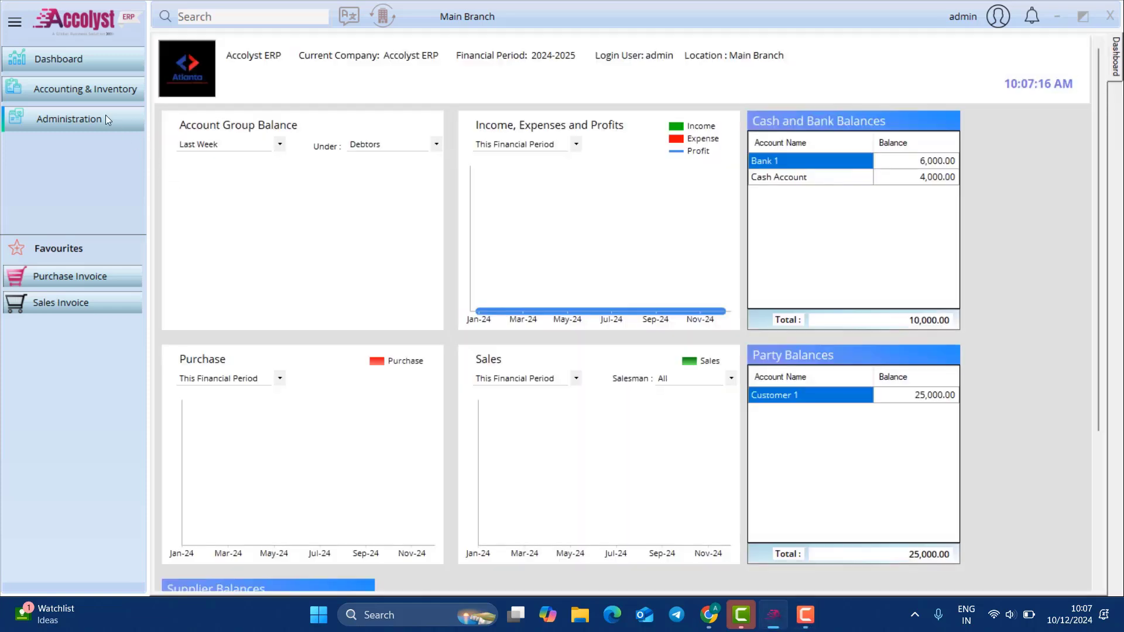
# Step: Search General module settings for 'deliver', tick Enable Delivery Note and save
pyautogui.click(85, 89)
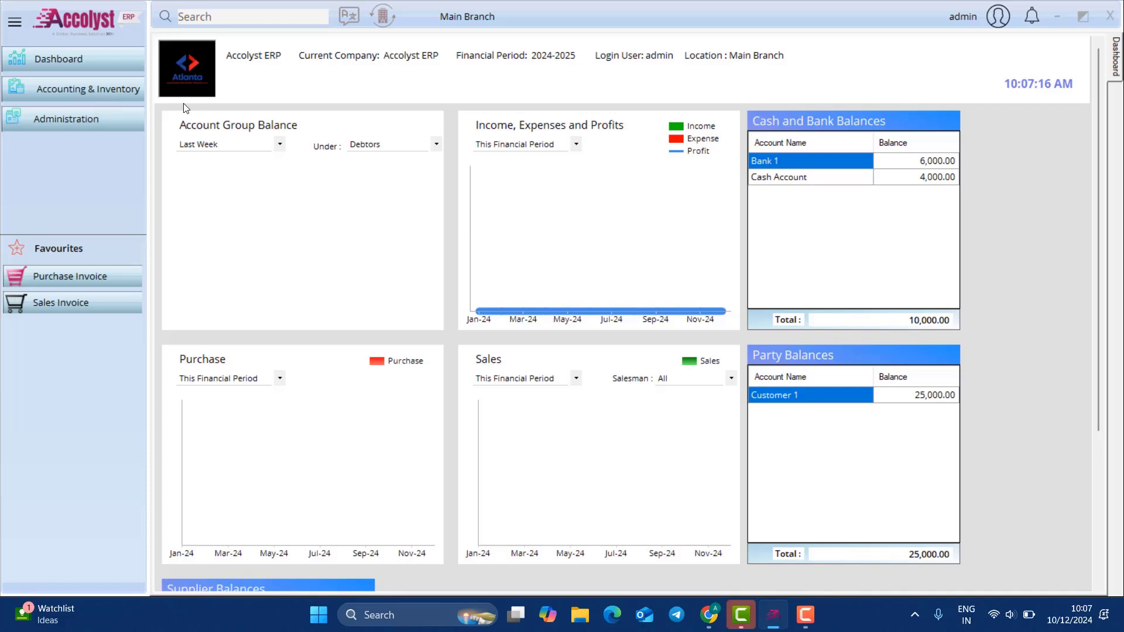
pyautogui.click(88, 125)
pyautogui.moveTo(257, 135)
pyautogui.click(351, 138)
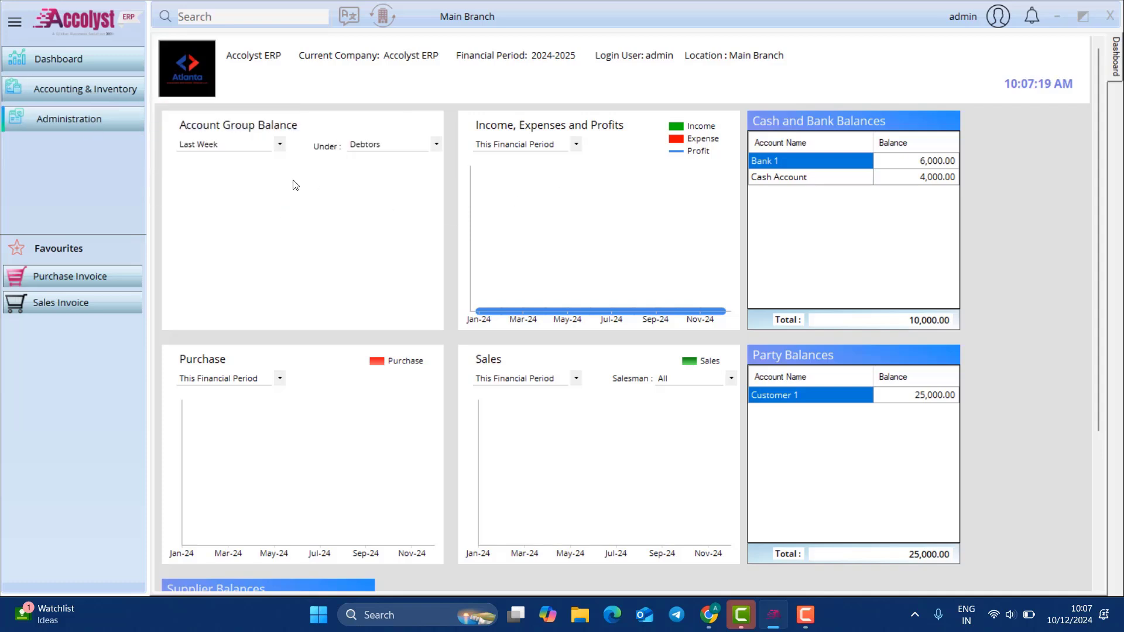
pyautogui.click(244, 170)
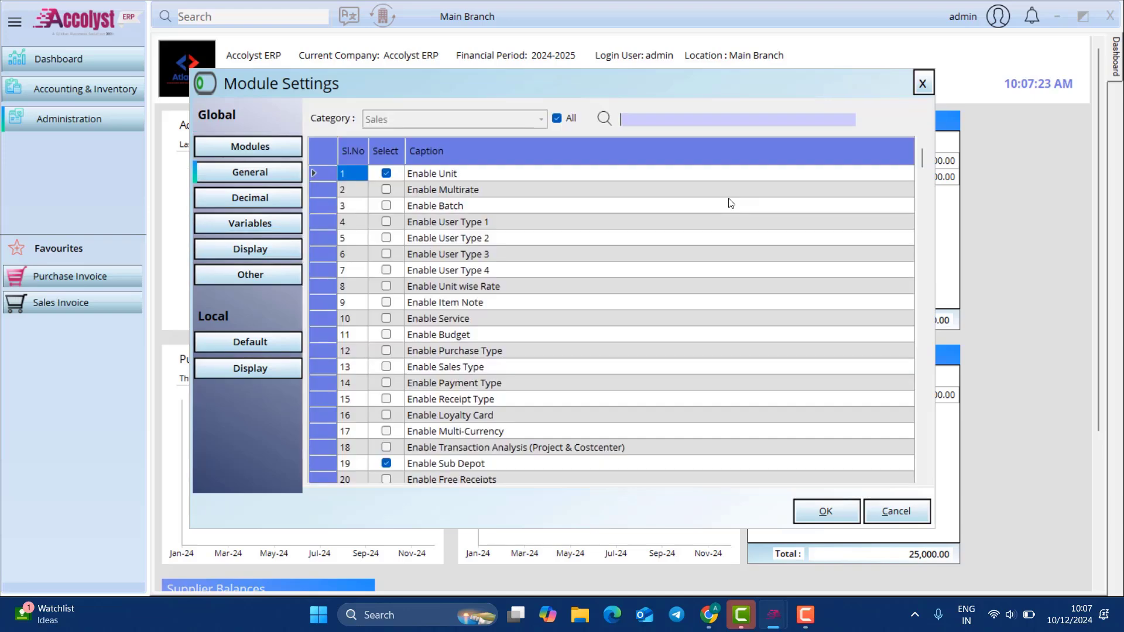
pyautogui.write('deliver')
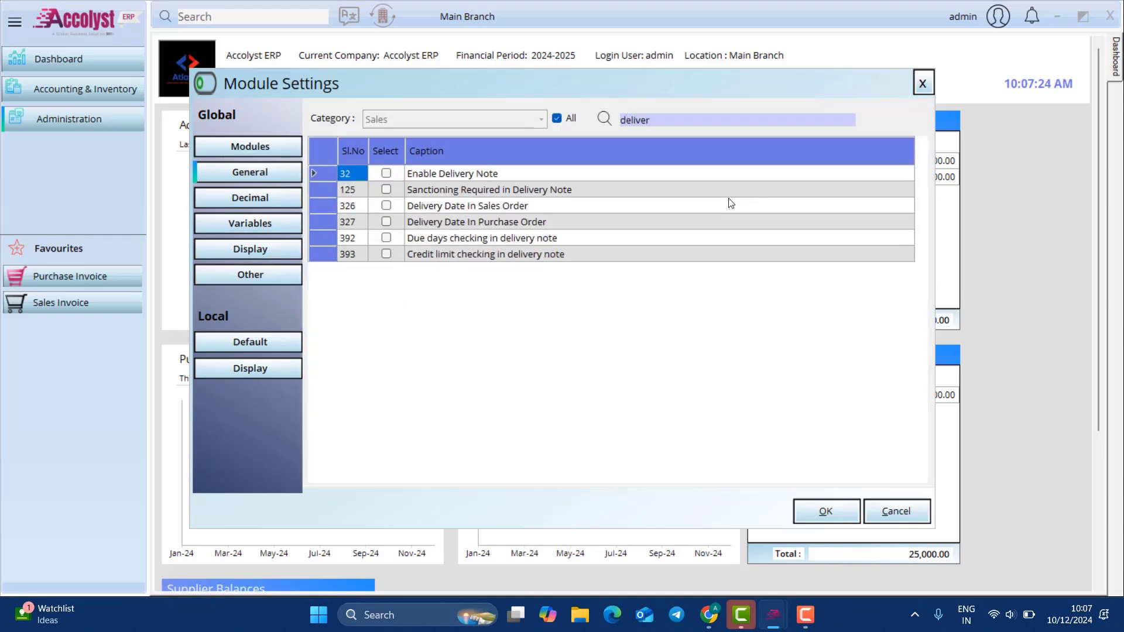
pyautogui.click(386, 173)
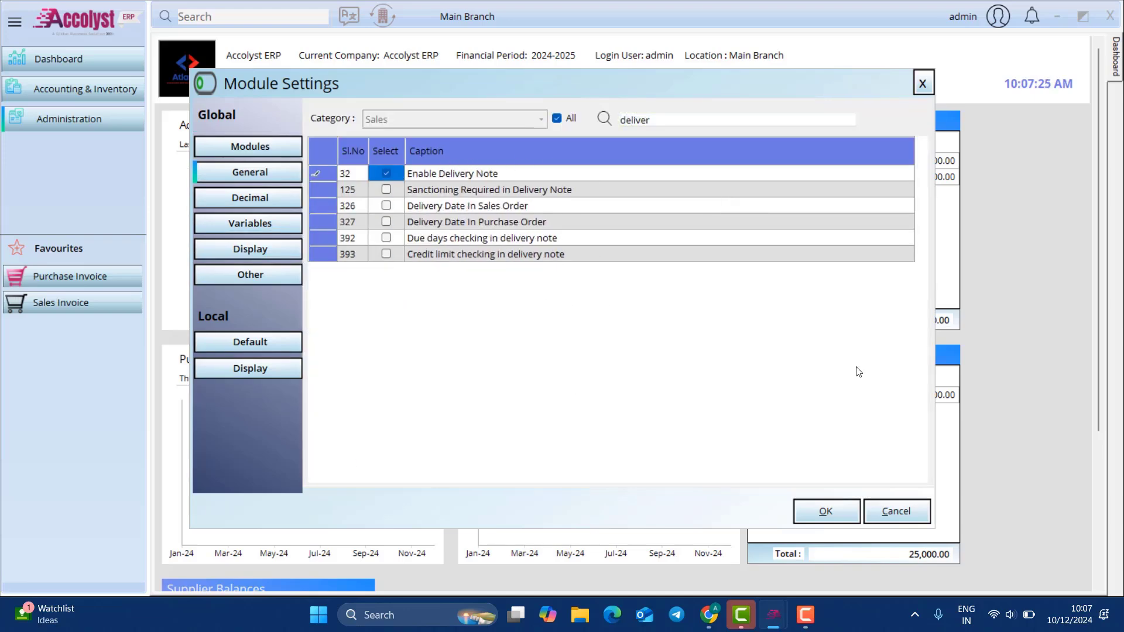
pyautogui.click(831, 515)
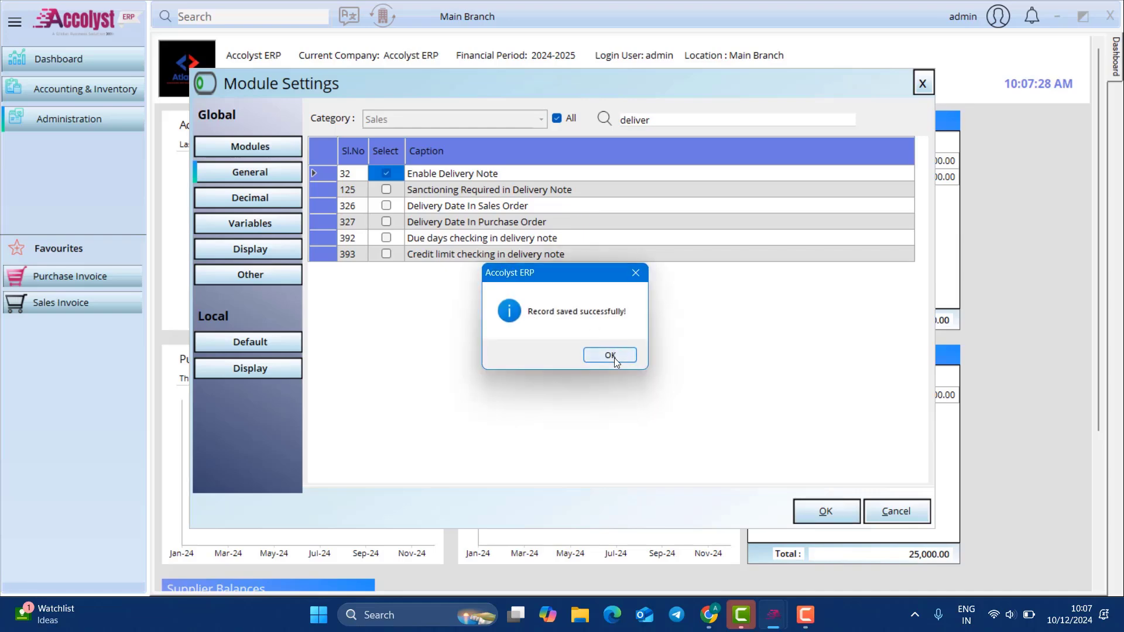
pyautogui.click(610, 356)
pyautogui.click(88, 89)
# Step: Start a new sales invoice billed to Customer 1
pyautogui.moveTo(245, 121)
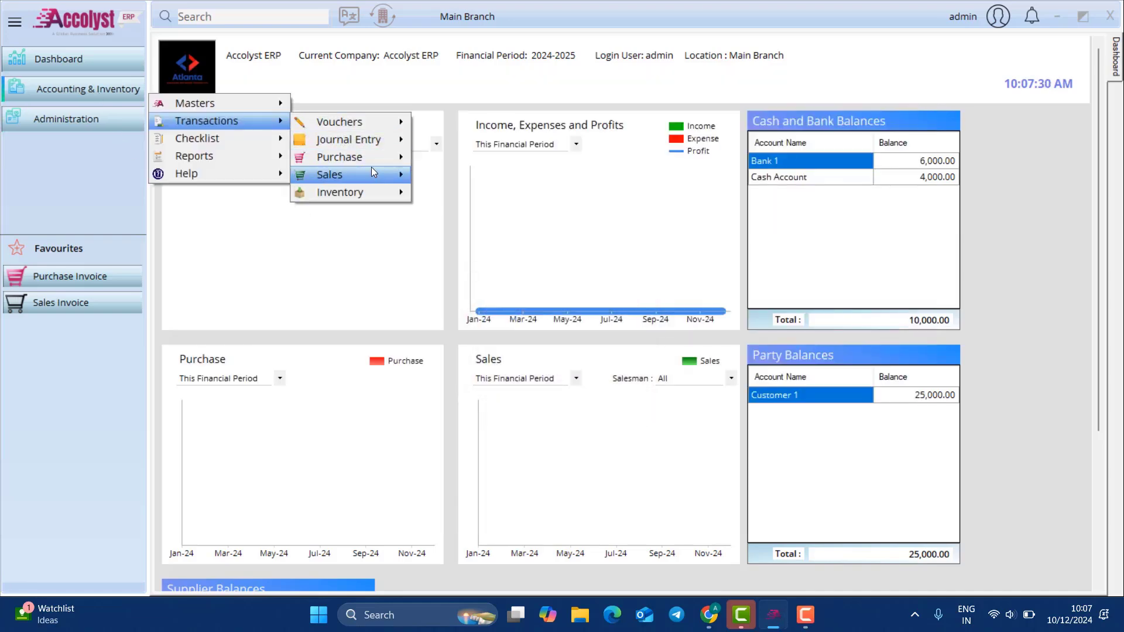
pyautogui.moveTo(374, 171)
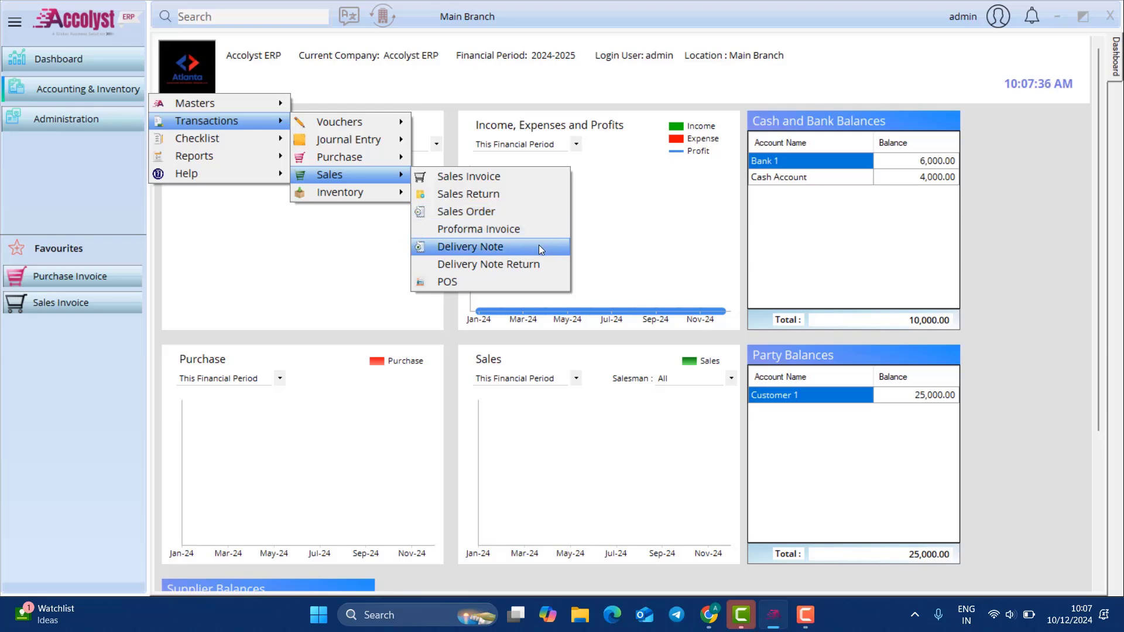
pyautogui.click(536, 174)
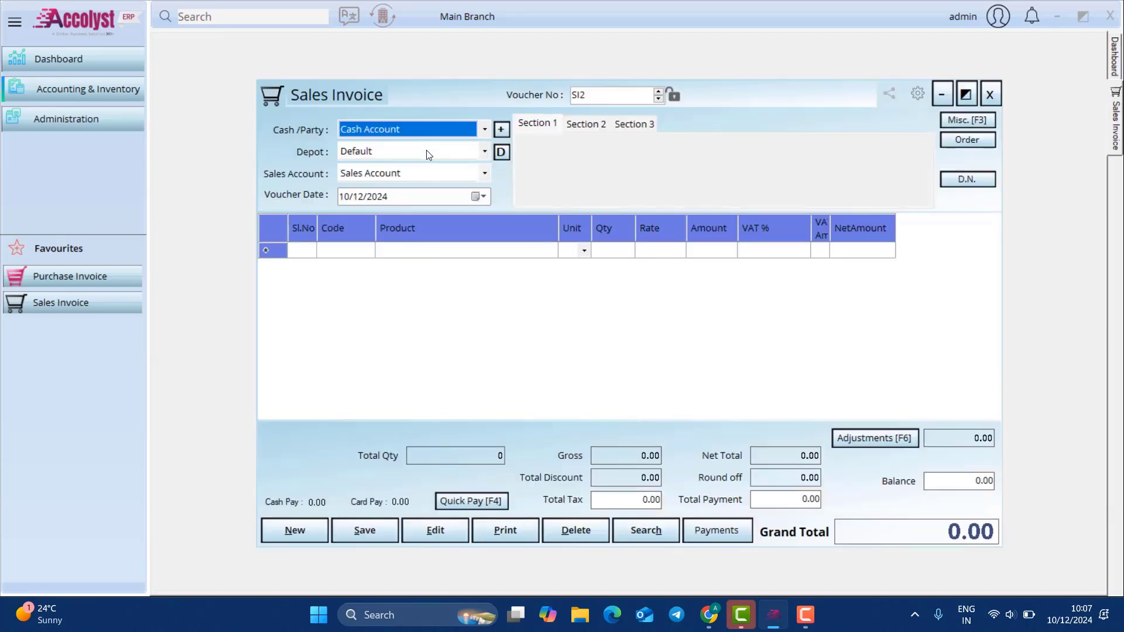
pyautogui.click(432, 131)
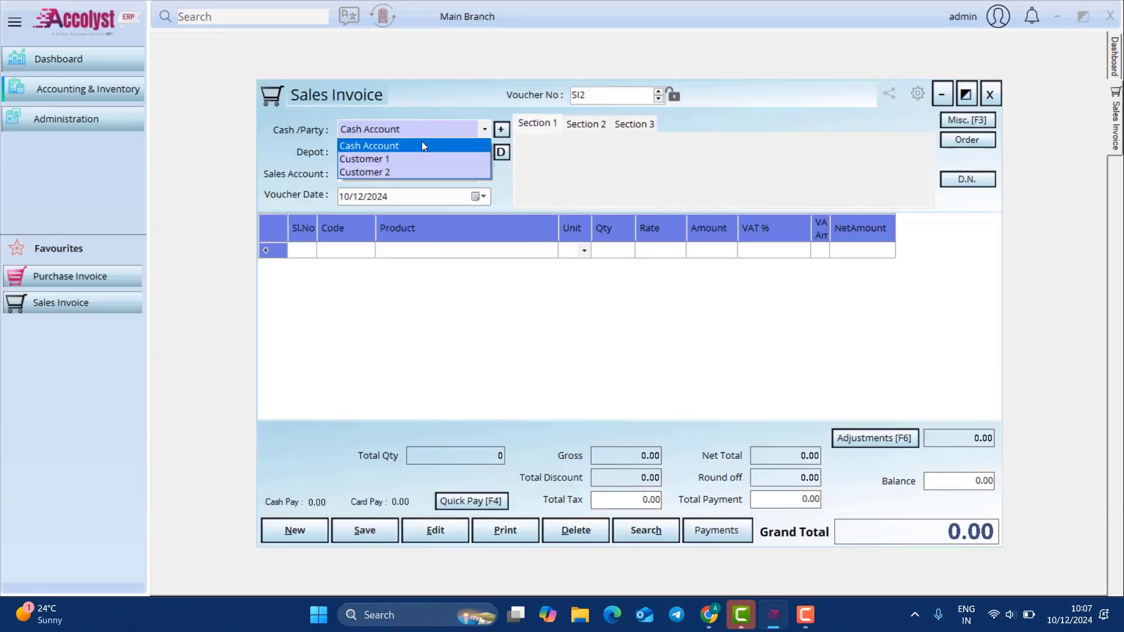
pyautogui.click(412, 157)
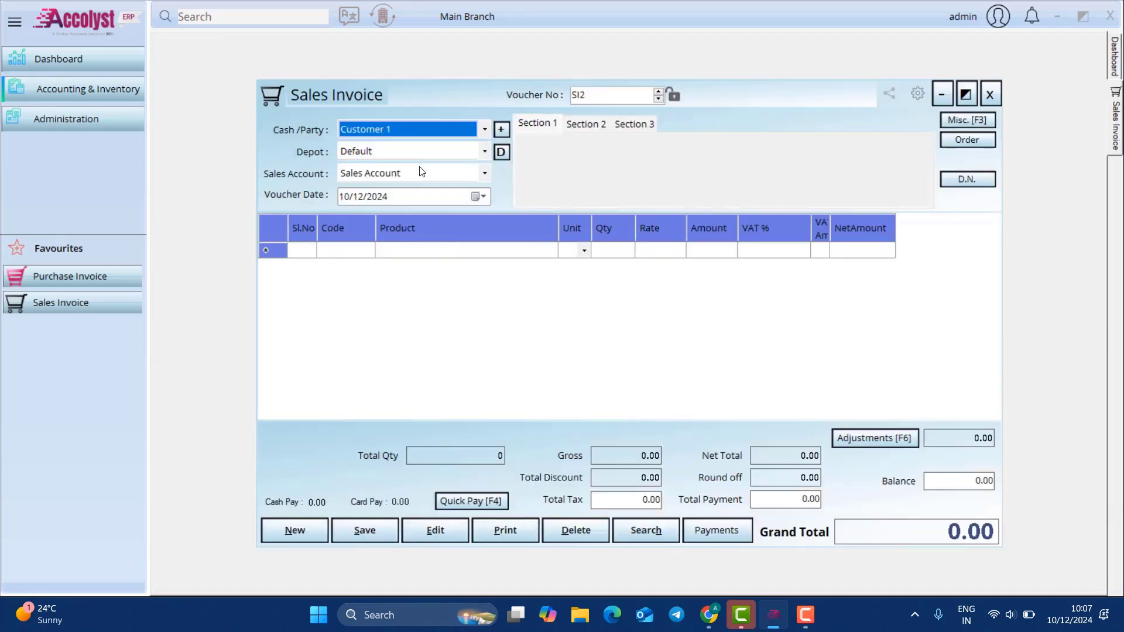
# Step: Add one pcs of Product 1 at rate 200 to the invoice
pyautogui.click(462, 254)
pyautogui.click(461, 256)
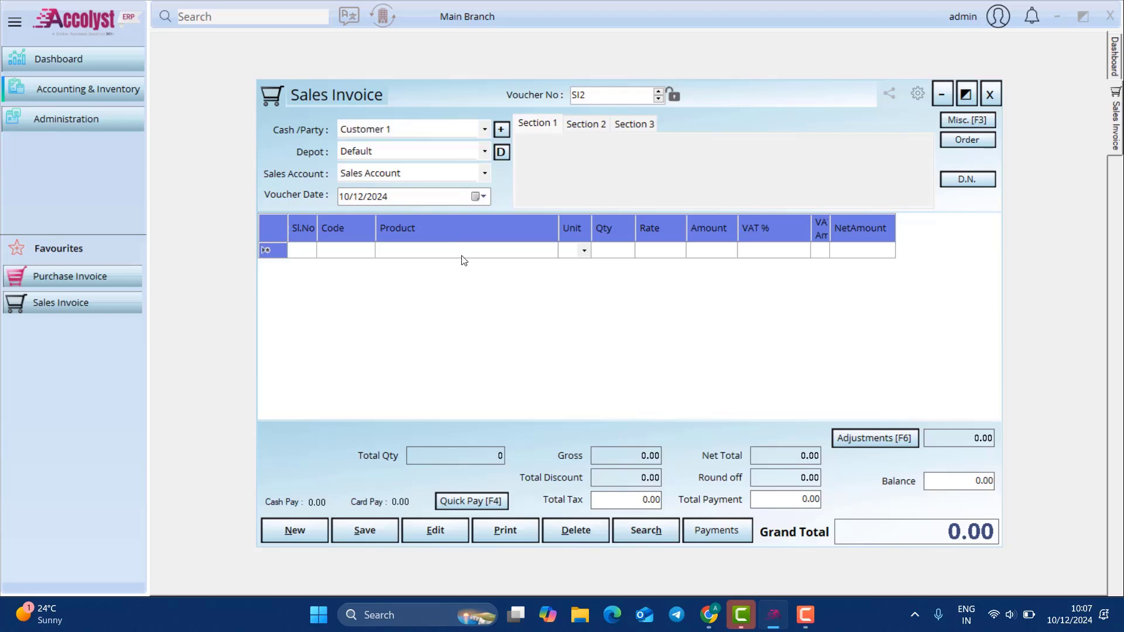
pyautogui.write('p')
pyautogui.press('Return')
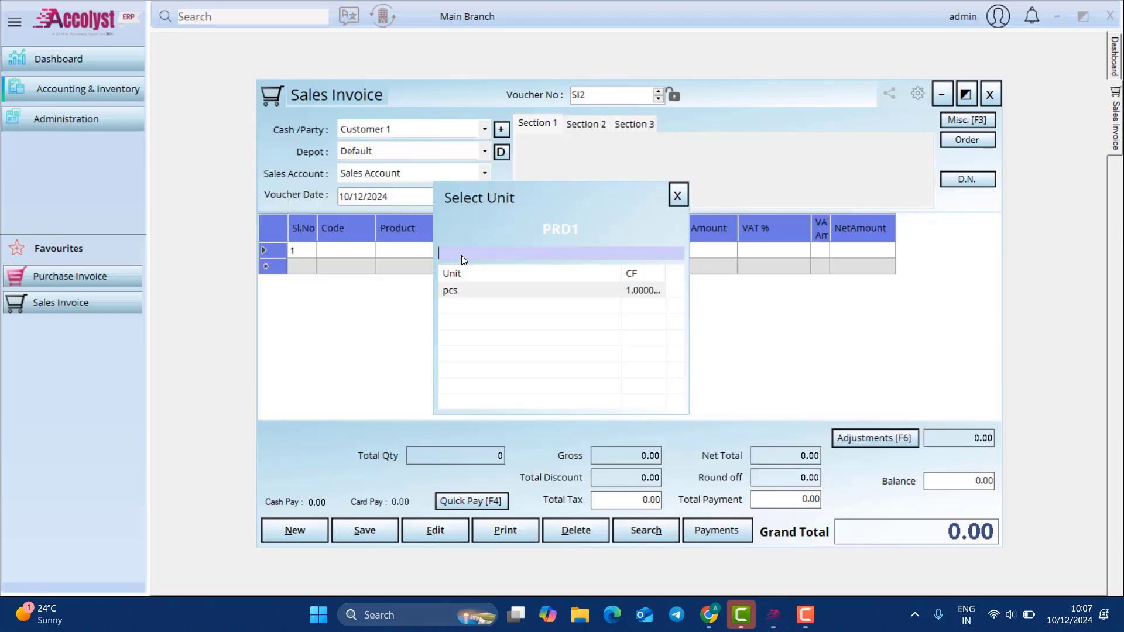
pyautogui.press('Return')
pyautogui.press('Return')
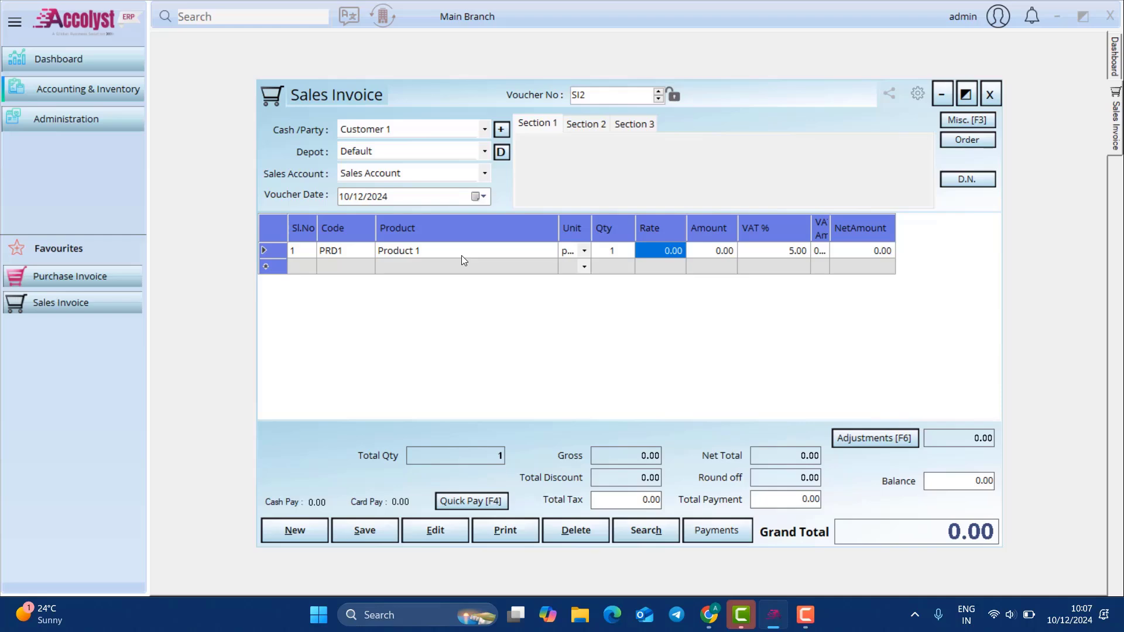
pyautogui.write('200')
pyautogui.press('Return')
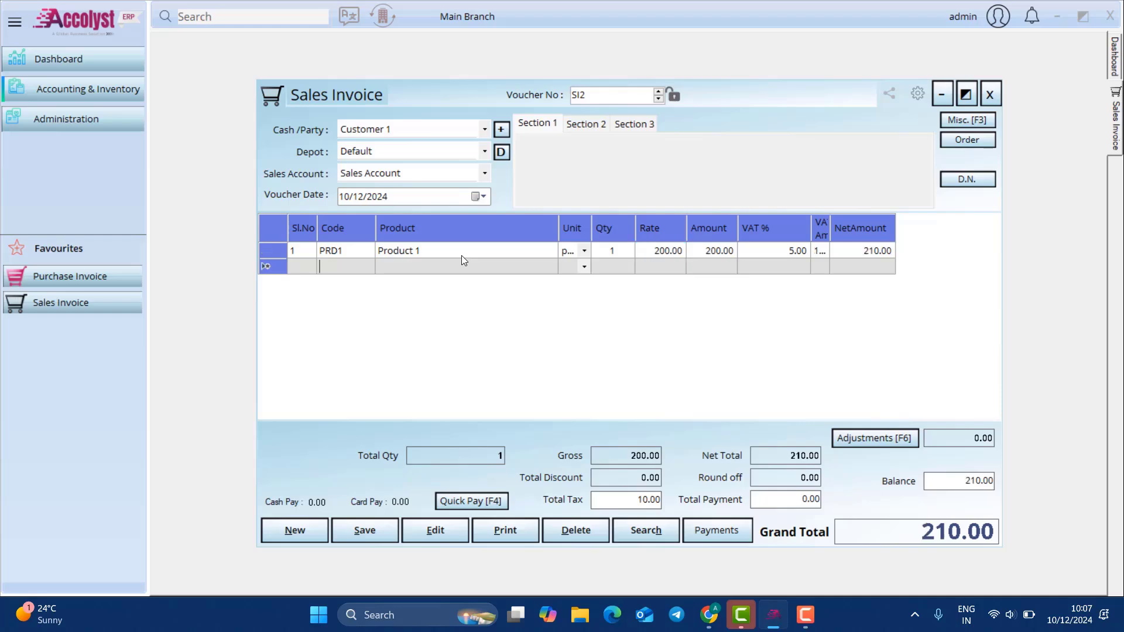
# Step: Pay SI2 with 100 cash plus 100 Online Banking from Bank 1, leaving 10.00 due
pyautogui.click(721, 530)
pyautogui.click(392, 216)
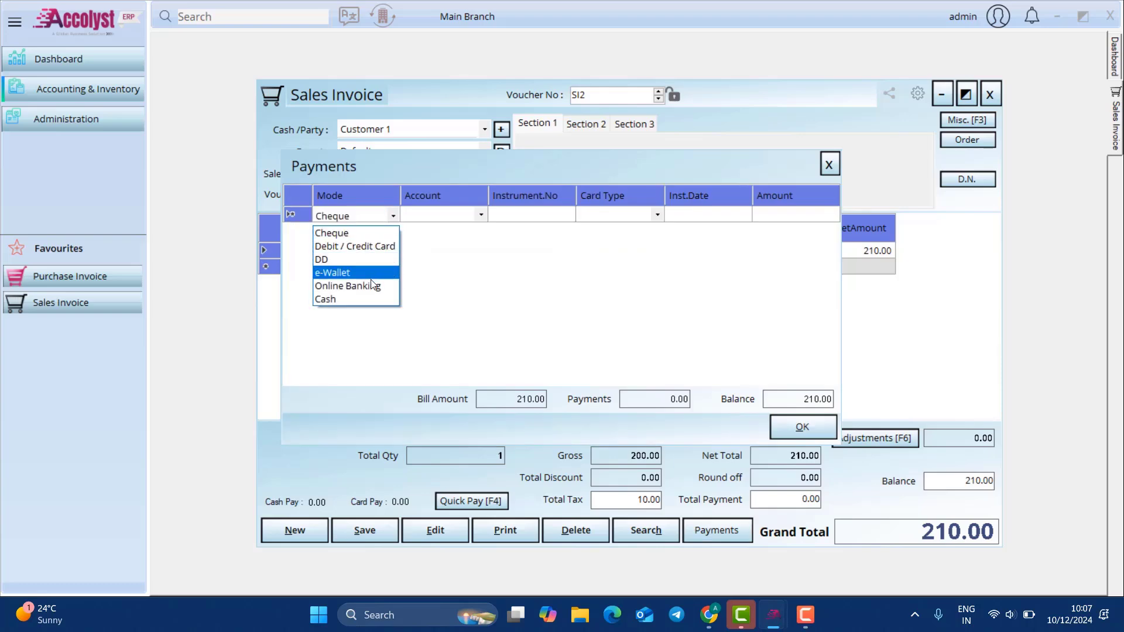
pyautogui.click(353, 297)
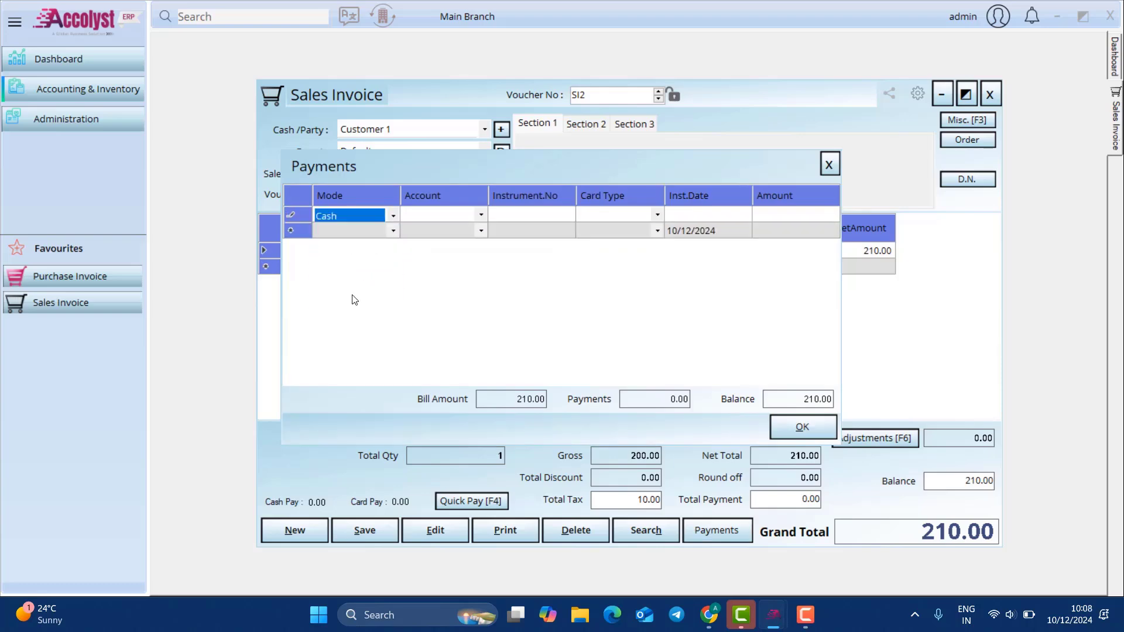
pyautogui.press('Tab')
pyautogui.press('Tab')
pyautogui.press('Tab')
pyautogui.press('Tab')
pyautogui.press('Tab')
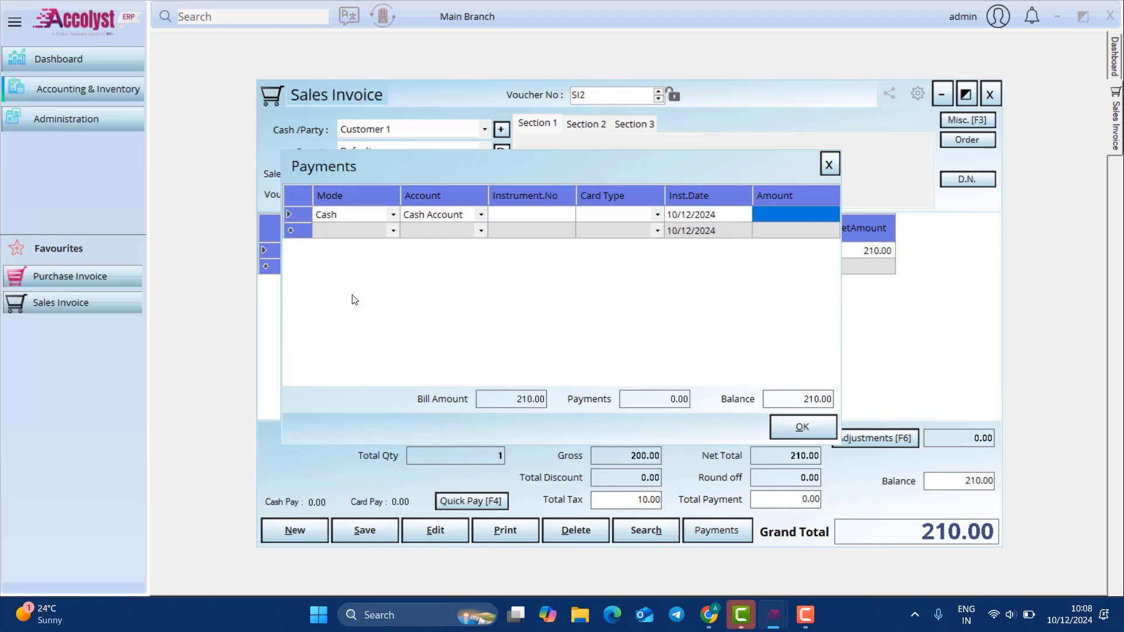
pyautogui.write('100')
pyautogui.press('Tab')
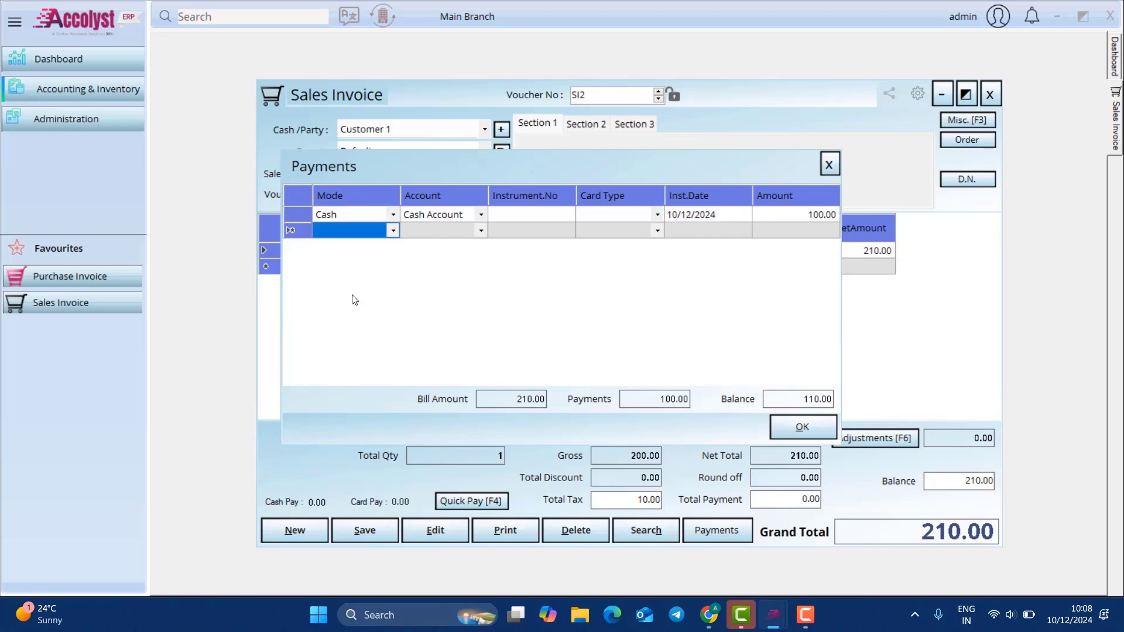
pyautogui.press('c')
pyautogui.press('c')
pyautogui.press('o')
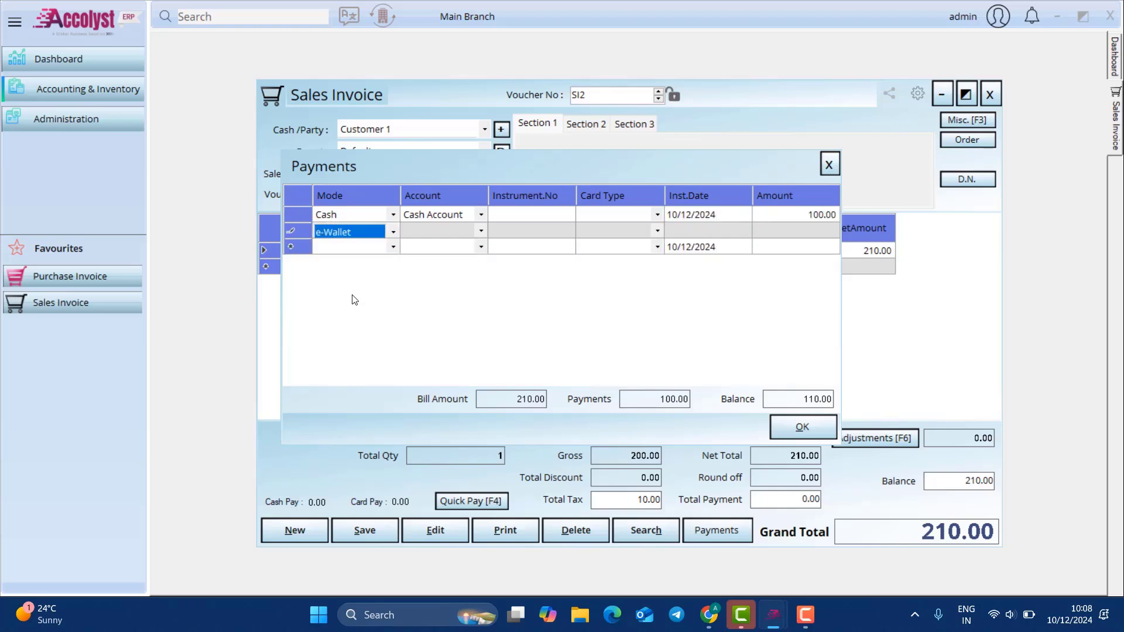
pyautogui.press('Tab')
pyautogui.press('Tab')
pyautogui.press('Tab')
pyautogui.press('Tab')
pyautogui.press('Tab')
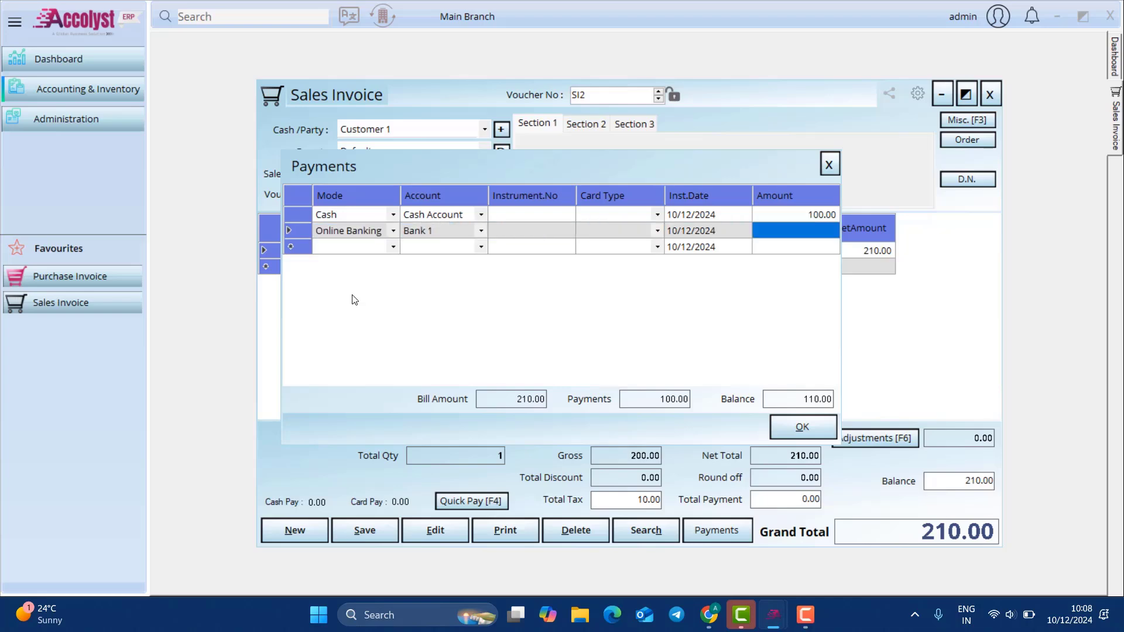
pyautogui.write('11')
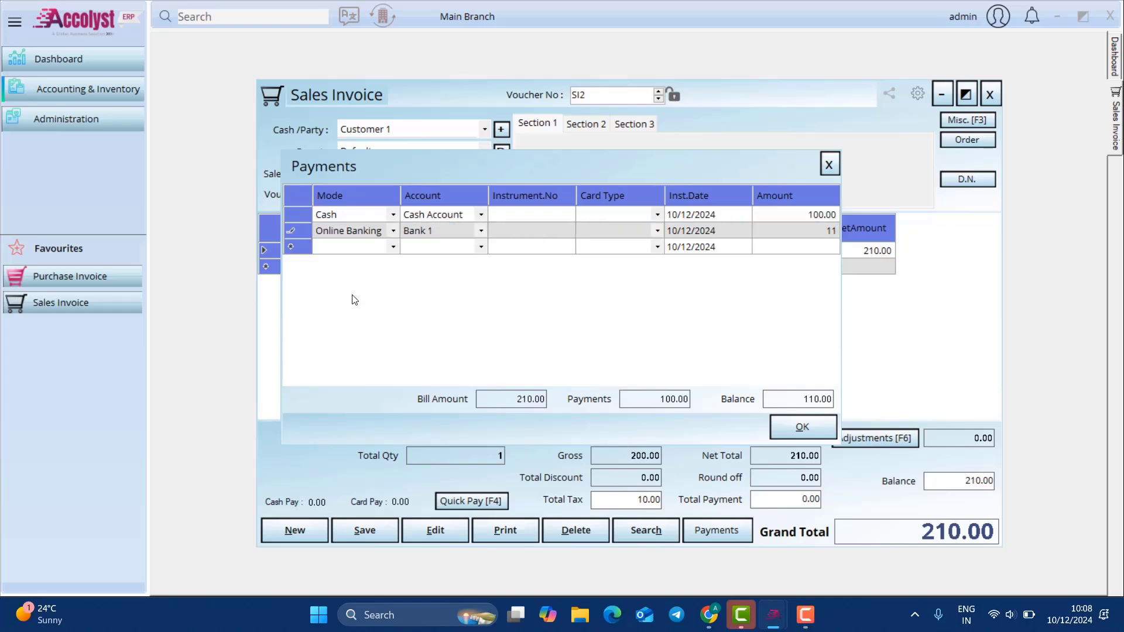
pyautogui.write('00')
pyautogui.press('Tab')
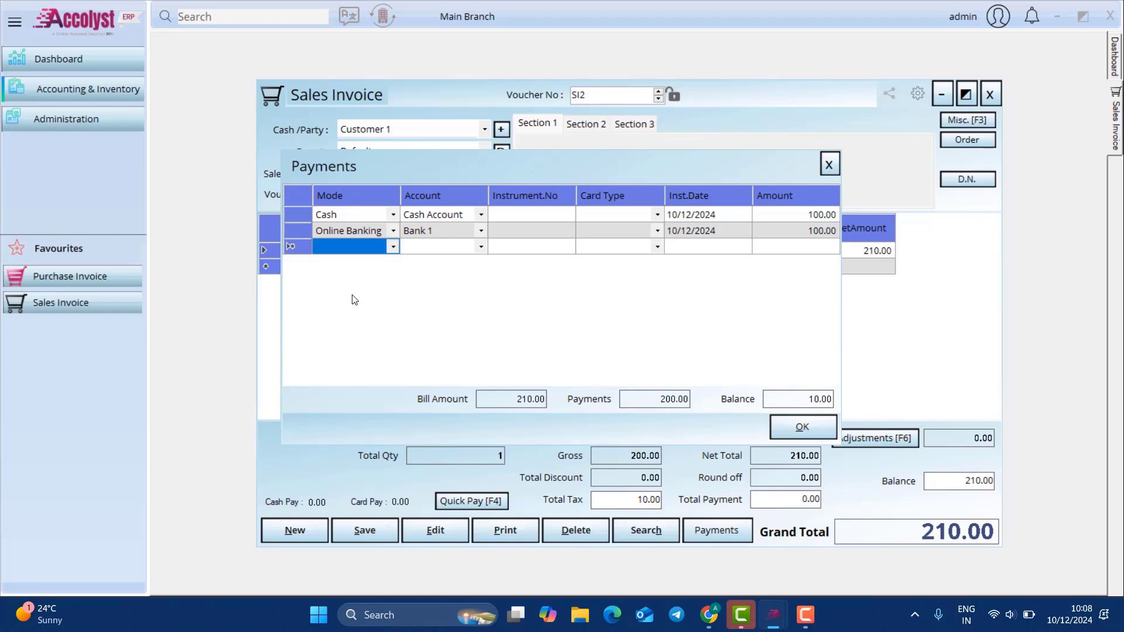
pyautogui.click(824, 424)
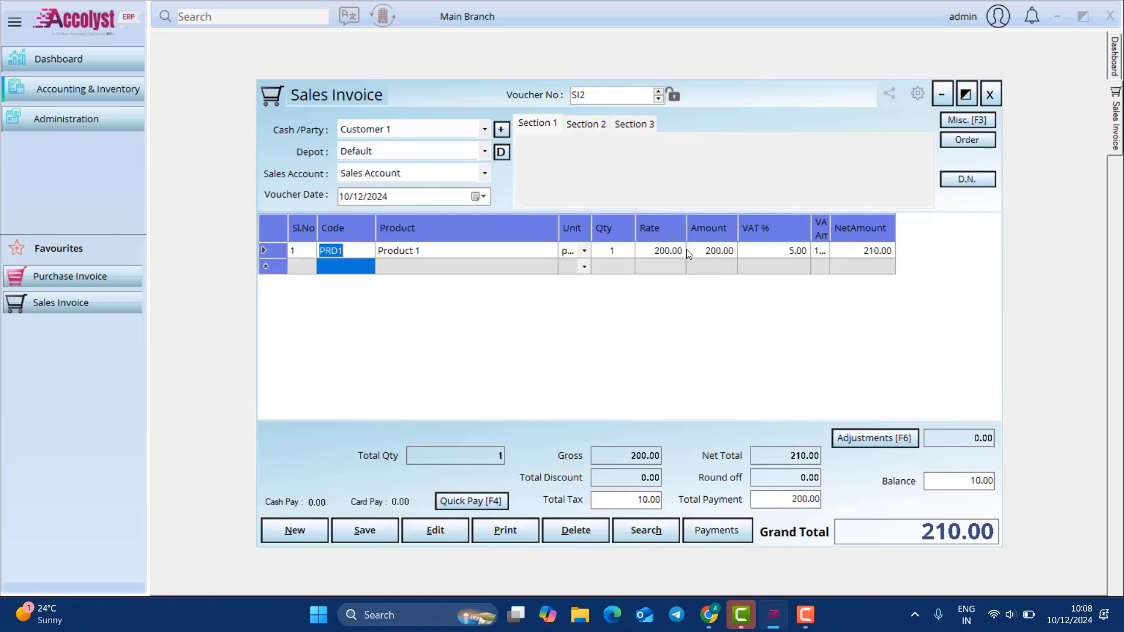
pyautogui.click(964, 120)
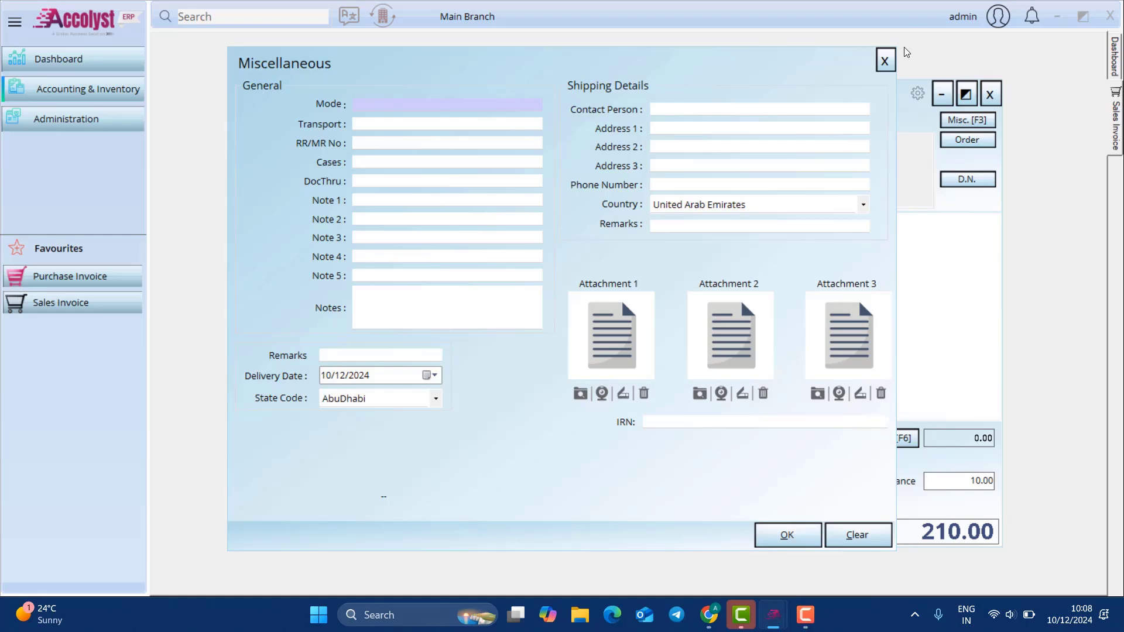
# Step: Save sales invoice SI2 and acknowledge the 'Record saved successfully' message
pyautogui.click(884, 60)
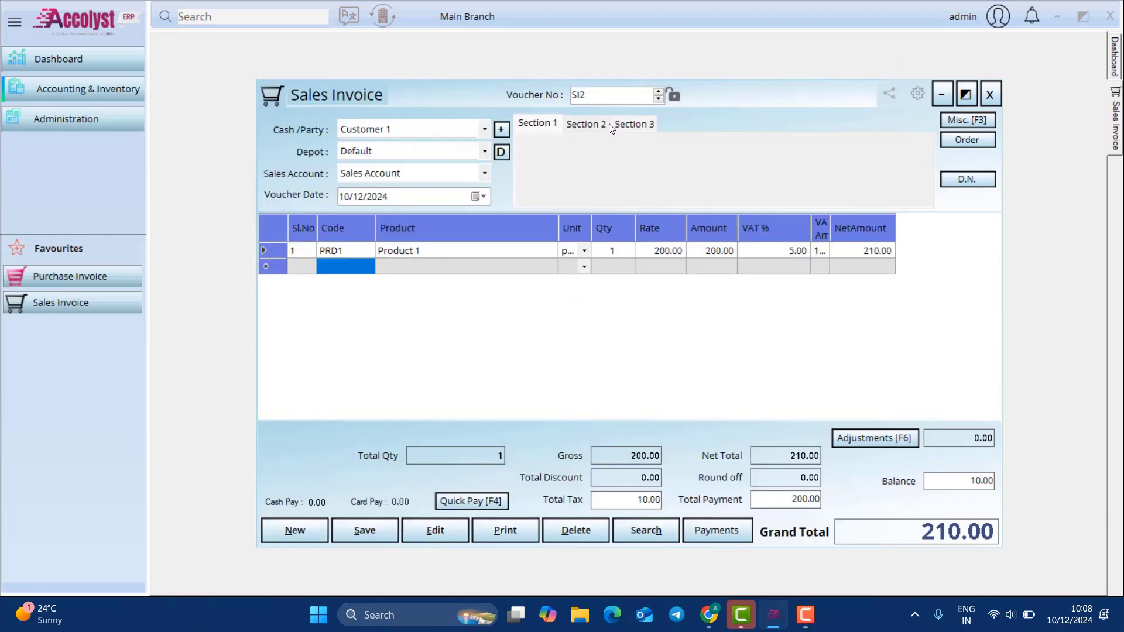
pyautogui.click(380, 528)
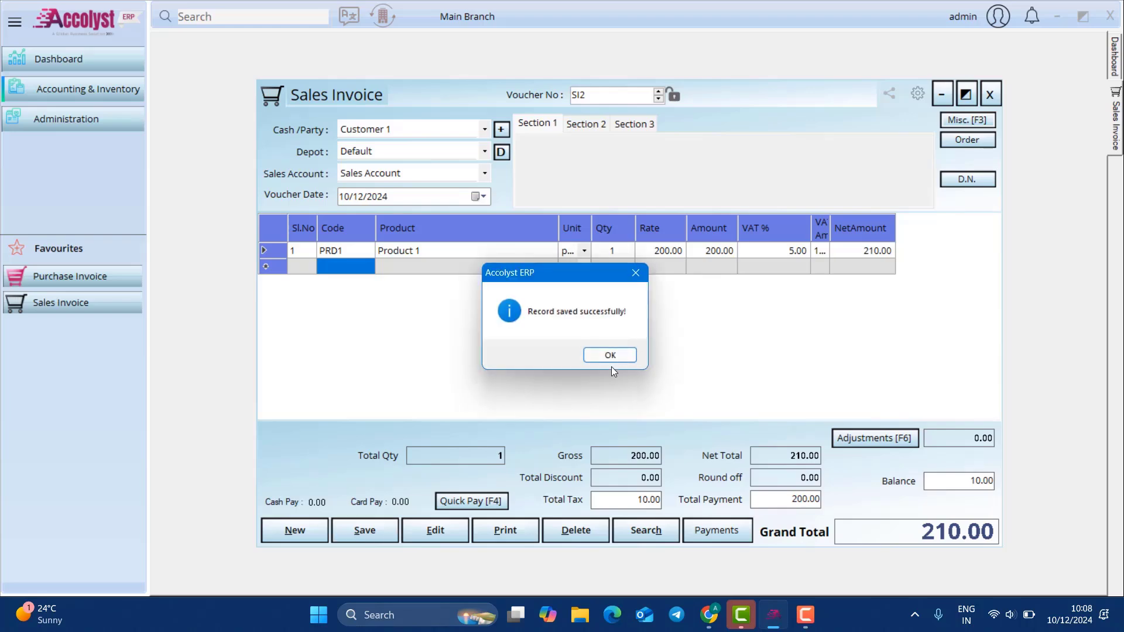
pyautogui.click(620, 357)
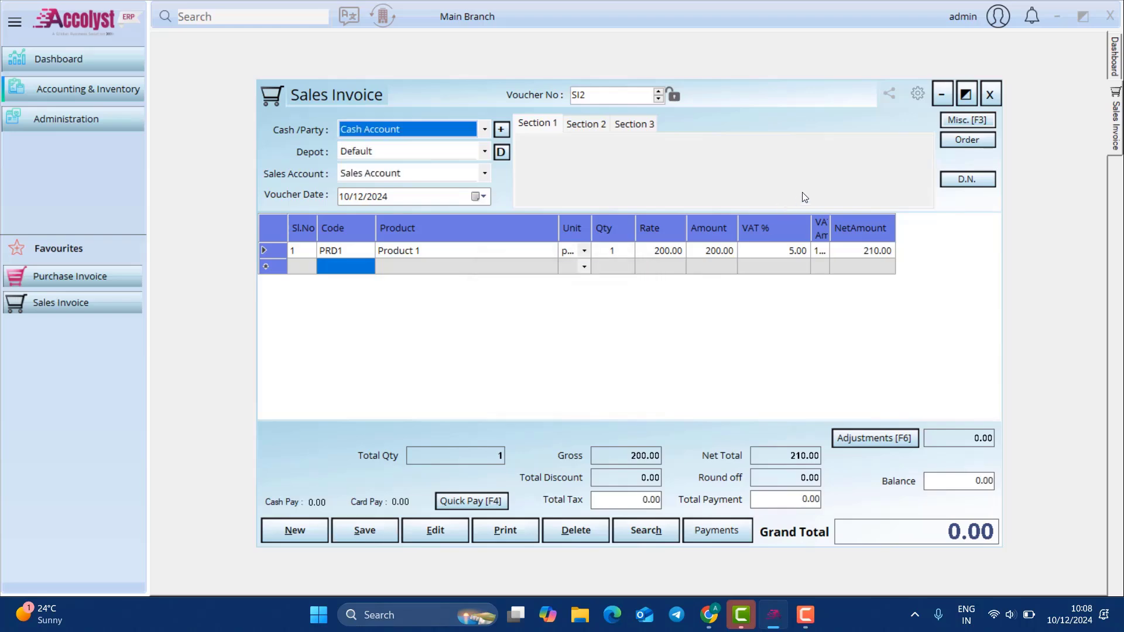
# Step: Close the invoice and start a new sales return for Customer 1
pyautogui.click(991, 94)
pyautogui.click(94, 90)
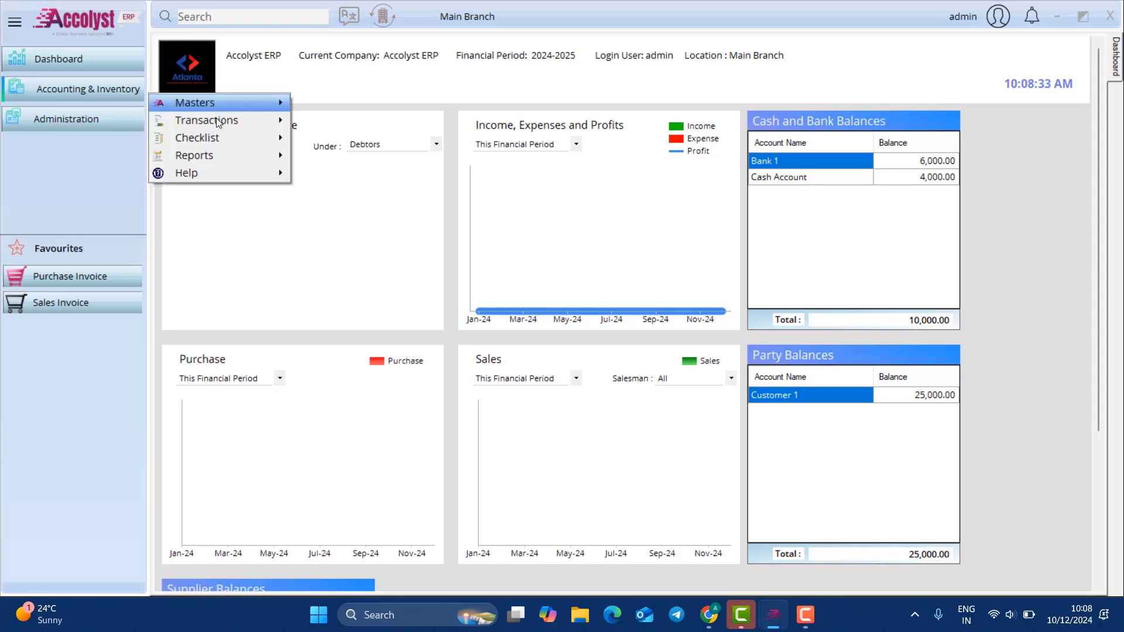
pyautogui.moveTo(222, 120)
pyautogui.moveTo(360, 174)
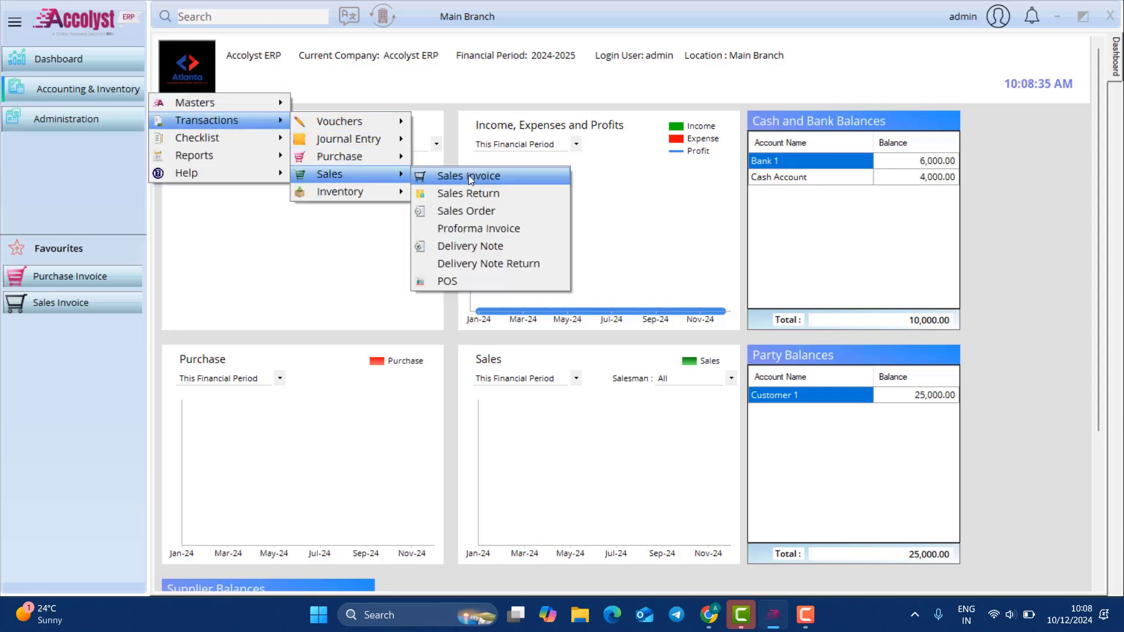
pyautogui.click(486, 193)
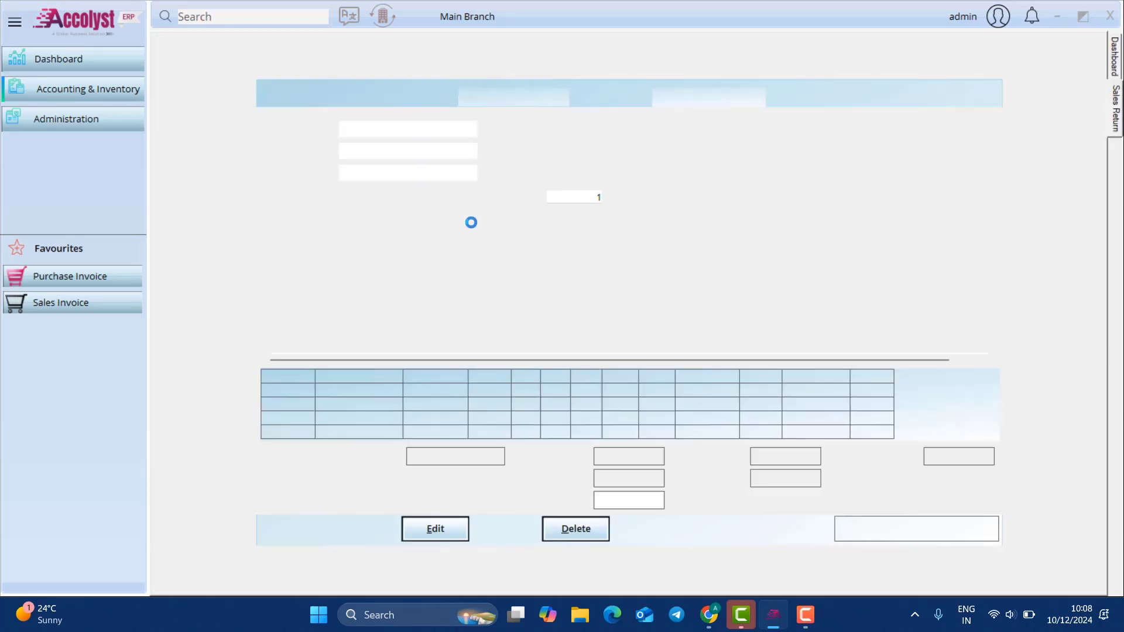
pyautogui.click(427, 132)
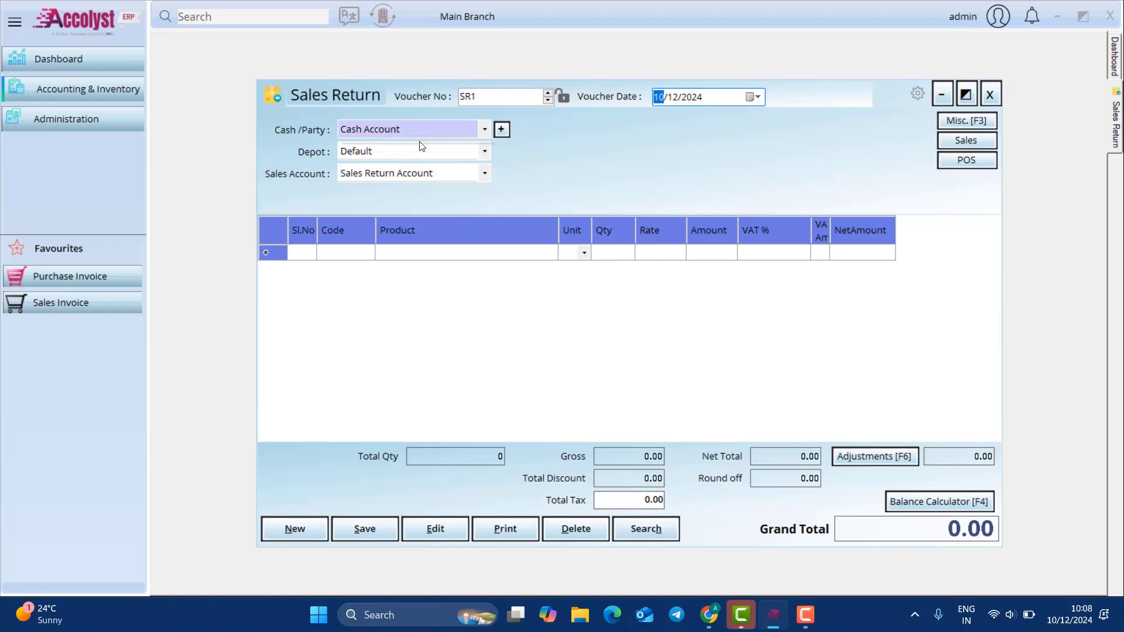
pyautogui.click(407, 156)
# Step: Return 1 Product 1 from invoice SI1 and save sales return SR1
pyautogui.click(954, 147)
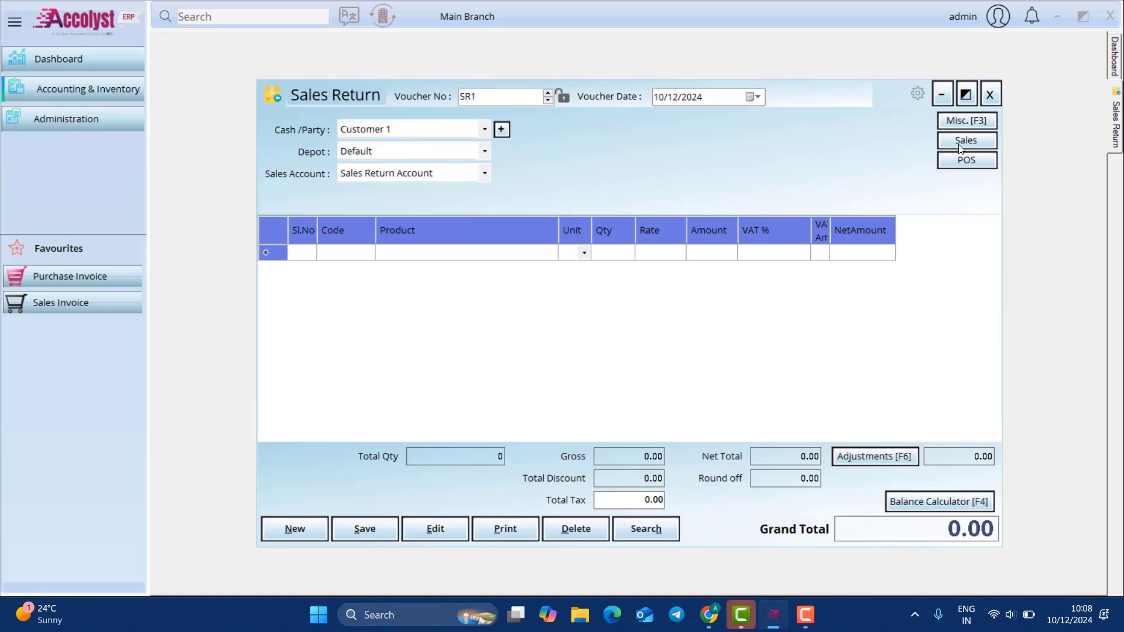
pyautogui.click(862, 184)
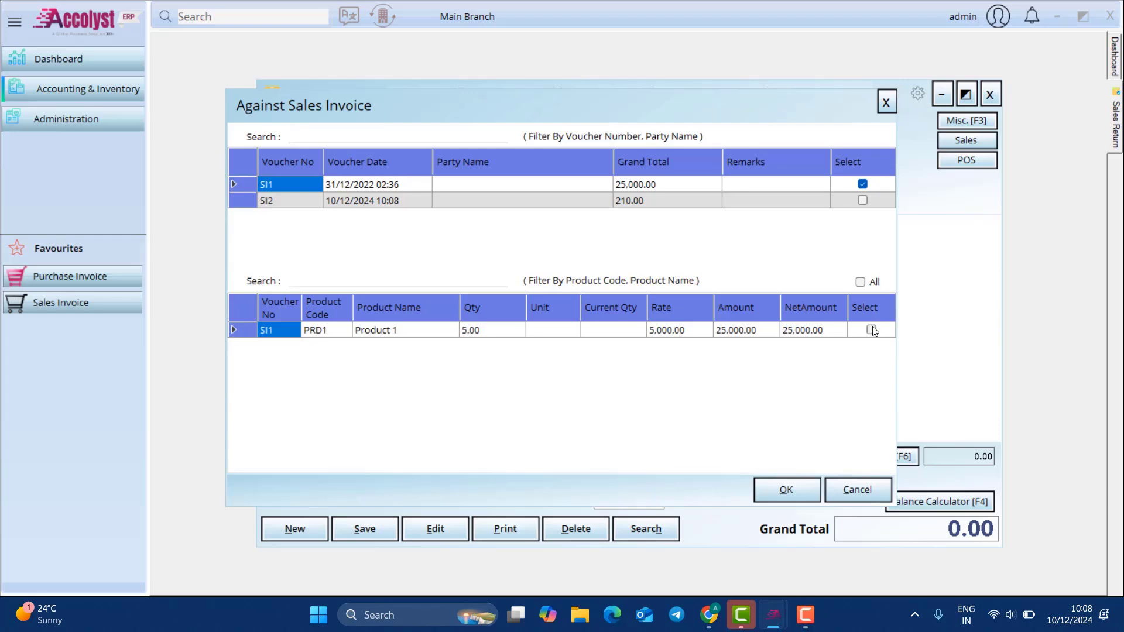
pyautogui.click(625, 332)
pyautogui.write('1')
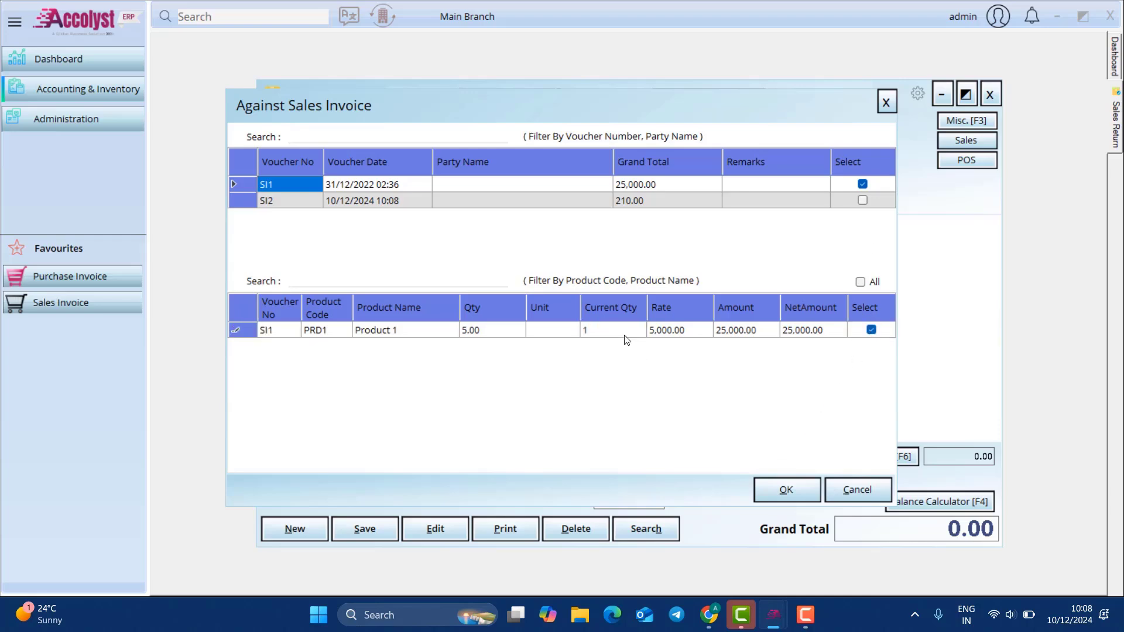
pyautogui.click(799, 499)
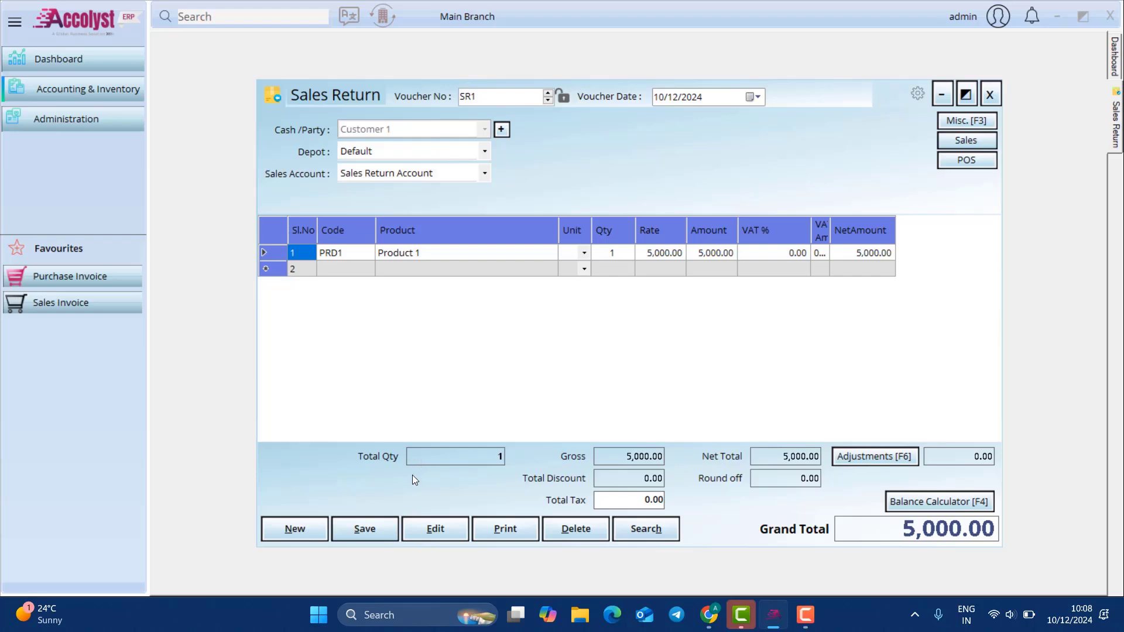
pyautogui.click(379, 529)
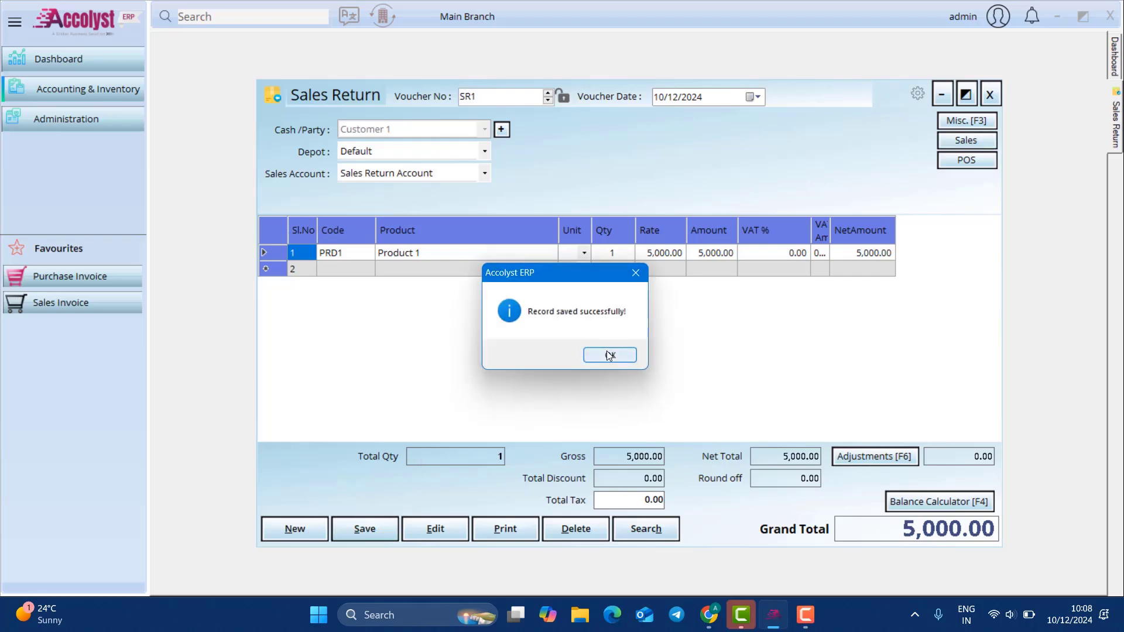
pyautogui.click(603, 354)
pyautogui.click(989, 95)
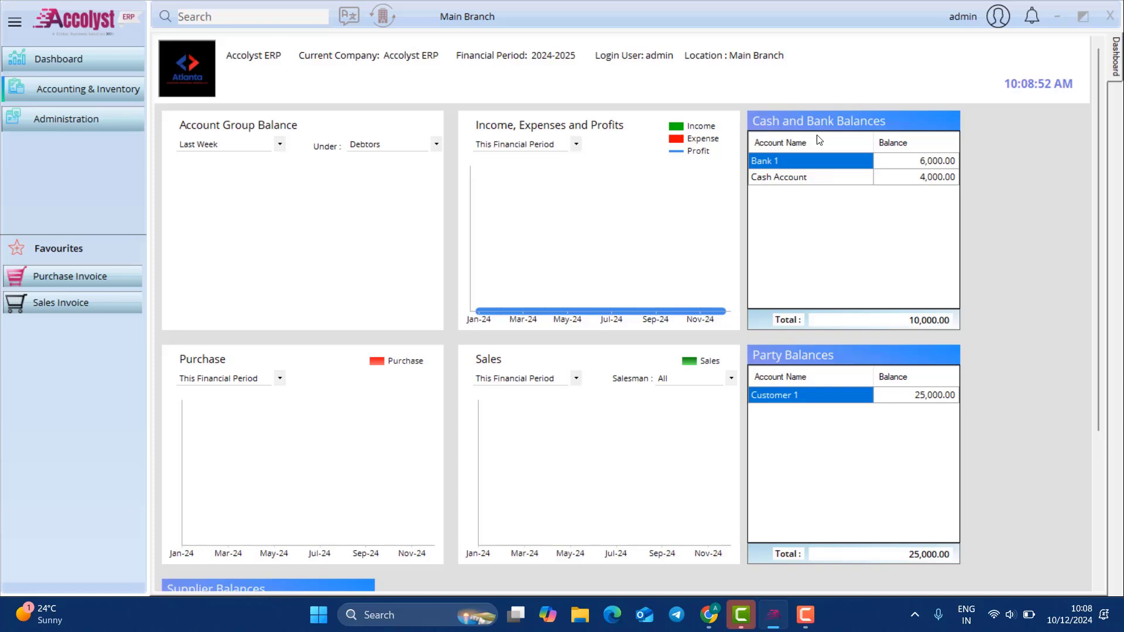
pyautogui.click(107, 95)
pyautogui.moveTo(236, 126)
pyautogui.moveTo(346, 180)
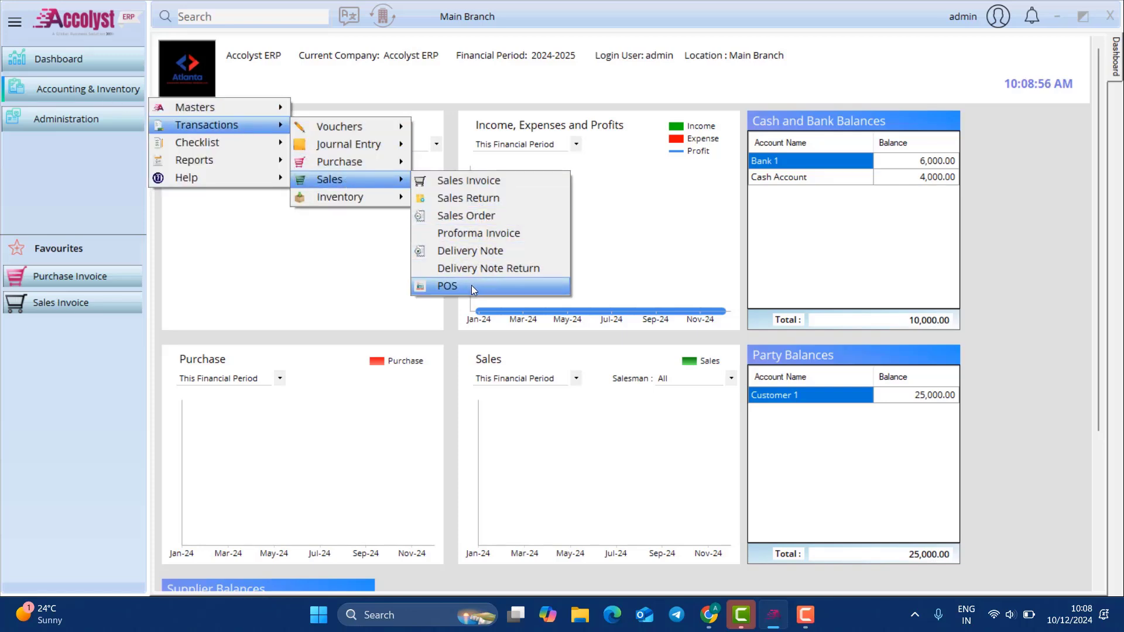
pyautogui.click(679, 231)
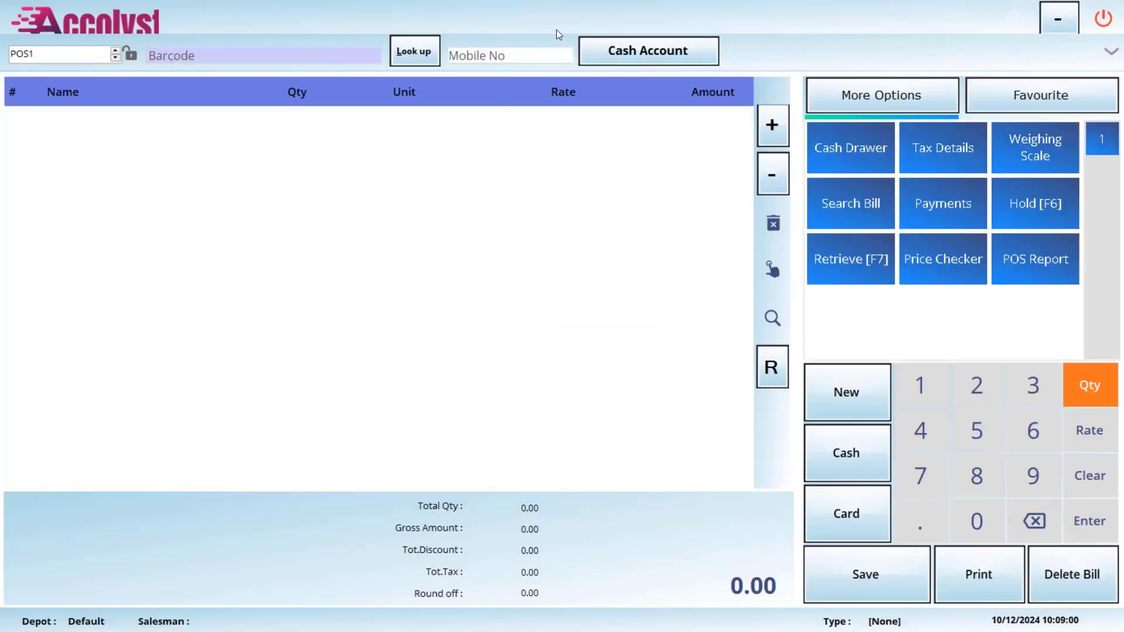
pyautogui.click(413, 50)
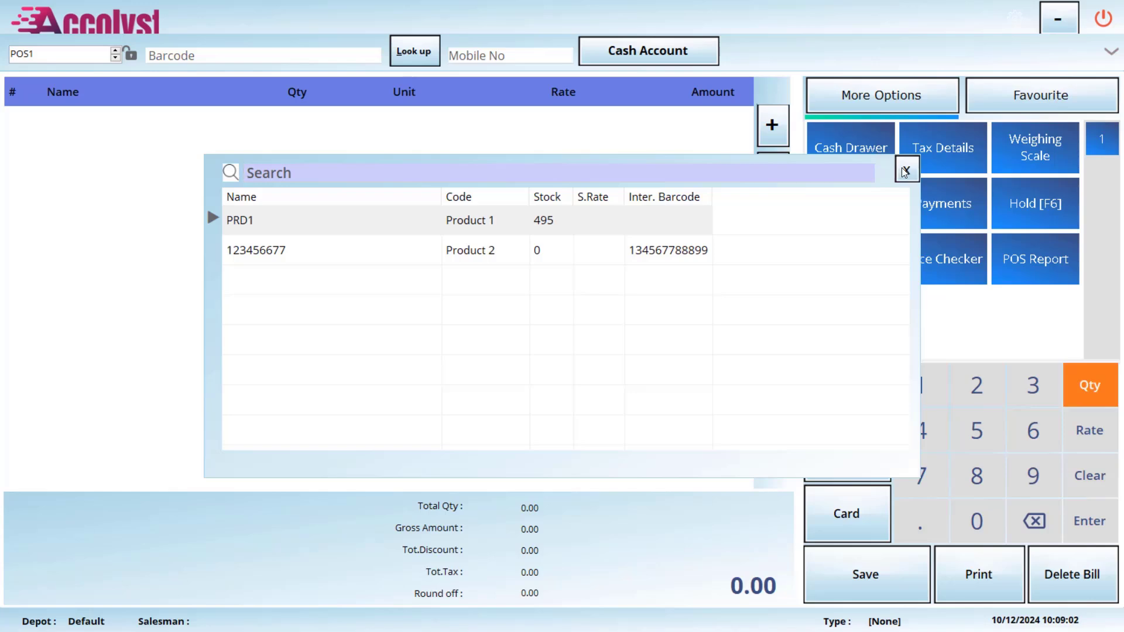
pyautogui.click(904, 170)
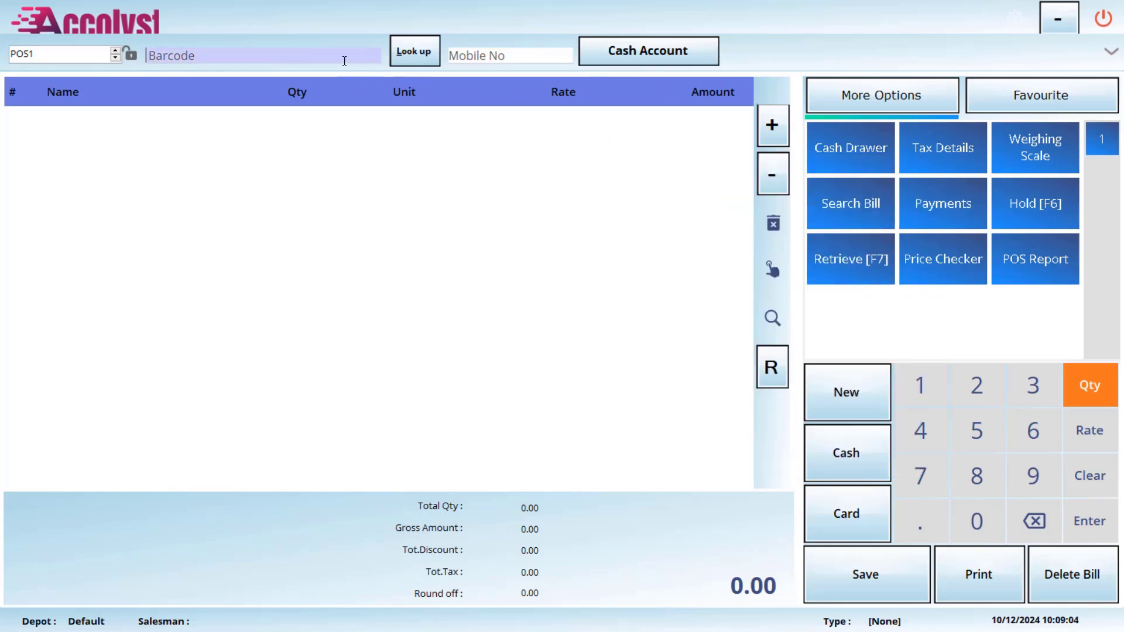
pyautogui.click(284, 56)
pyautogui.click(773, 270)
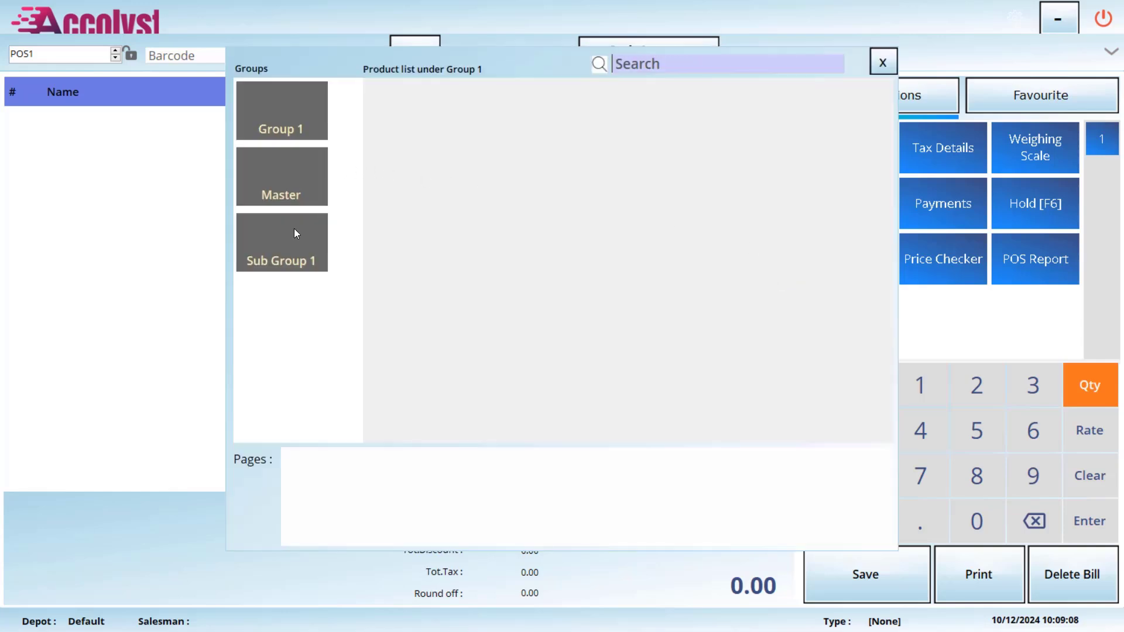
pyautogui.click(293, 248)
pyautogui.click(406, 140)
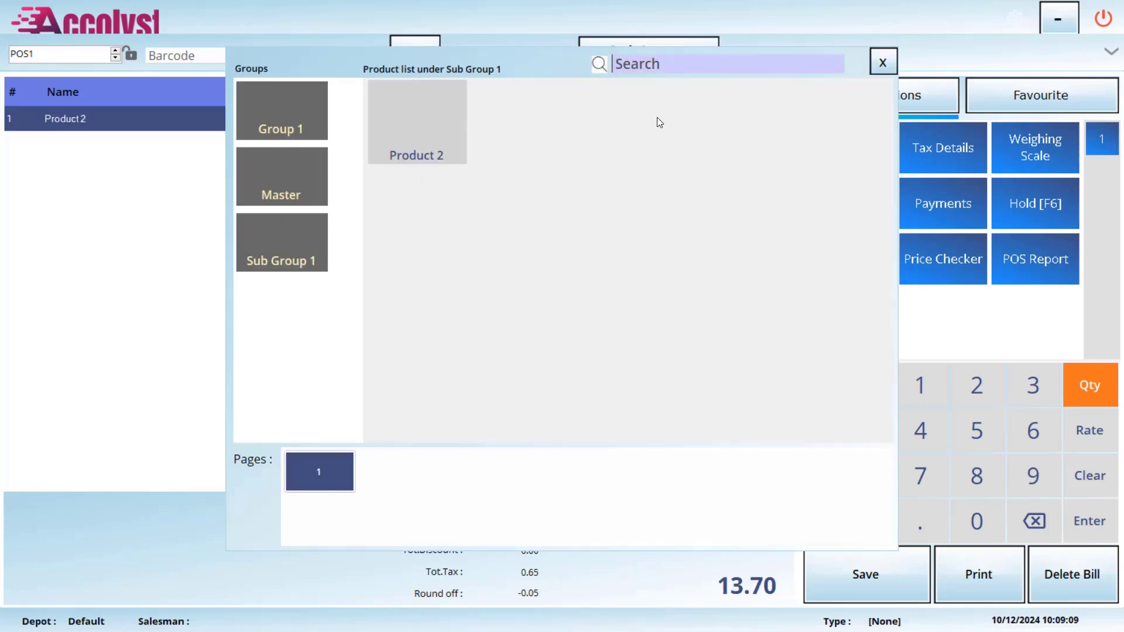
pyautogui.click(876, 62)
pyautogui.click(858, 464)
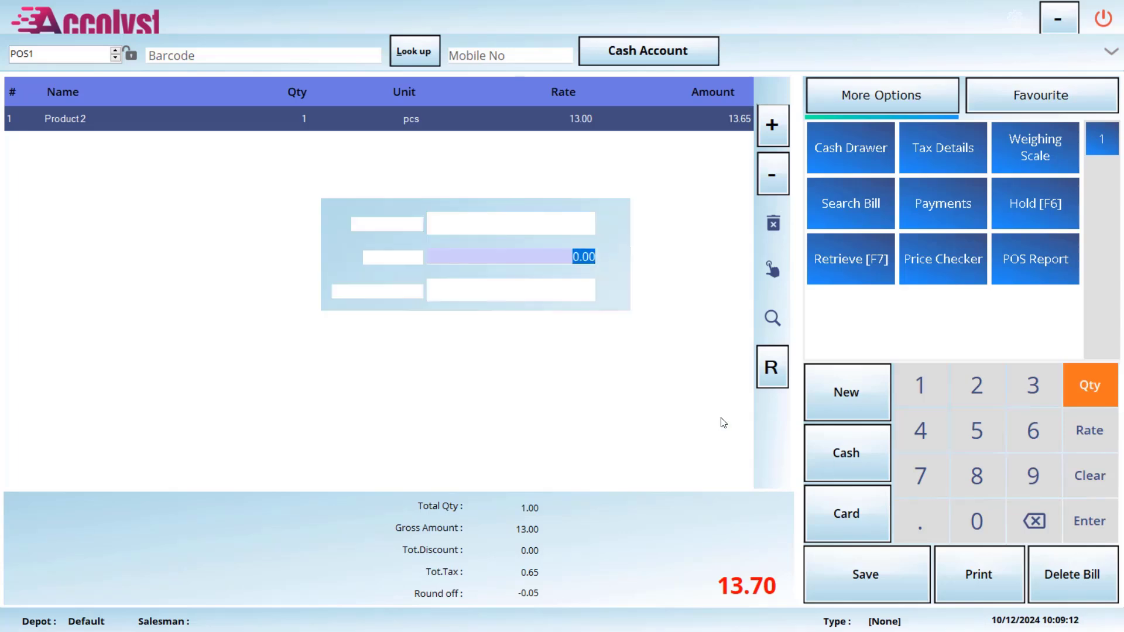
pyautogui.click(720, 444)
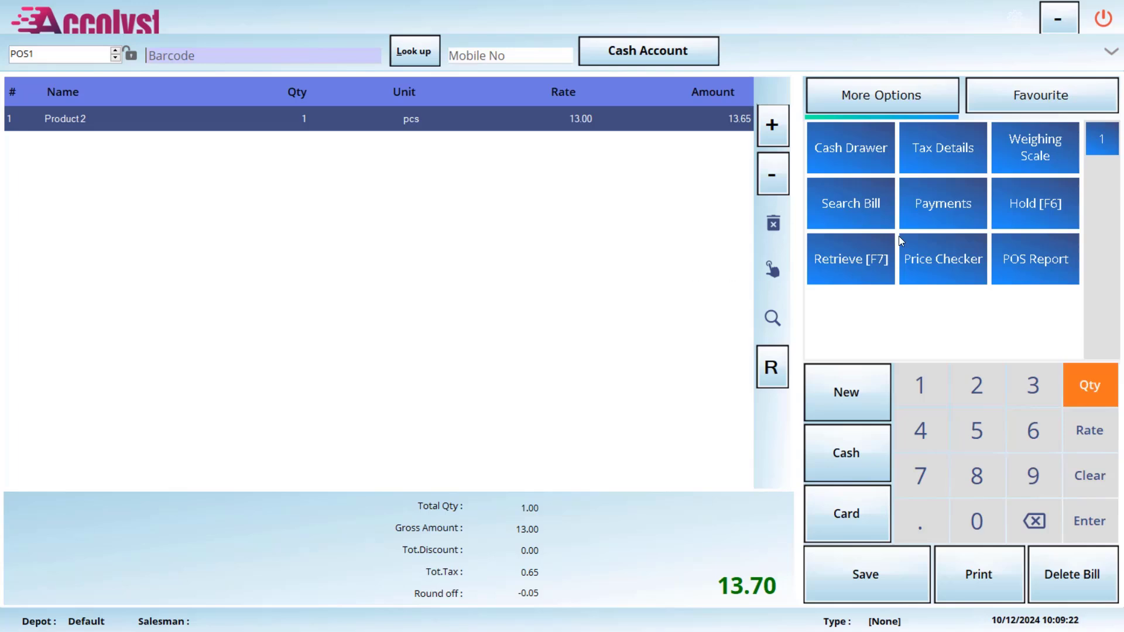
pyautogui.click(1111, 25)
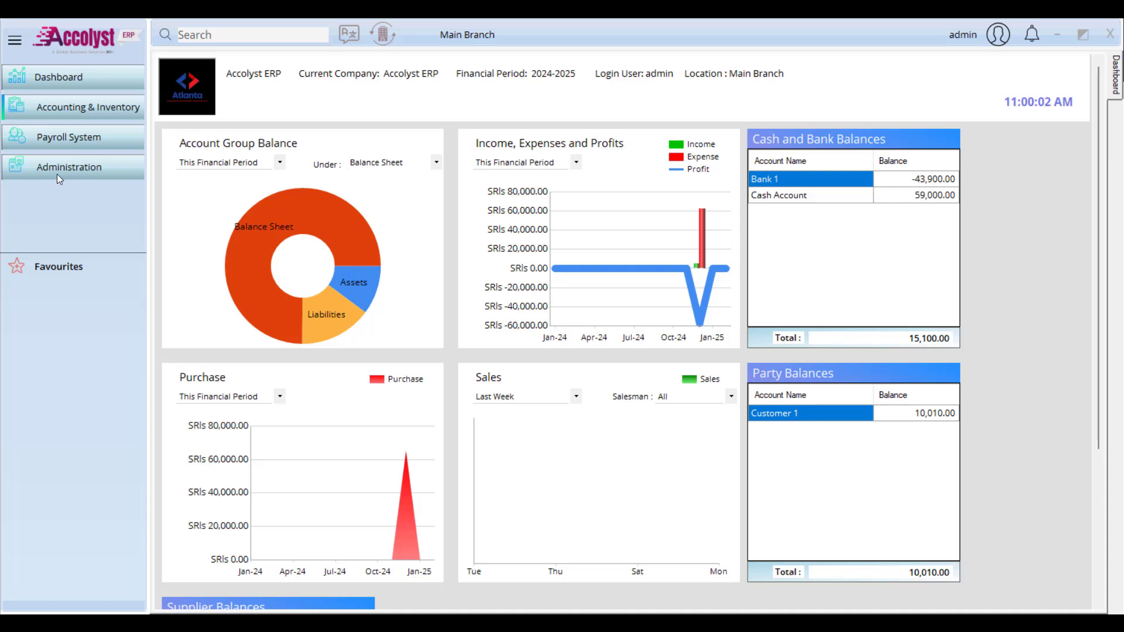
# Step: Filter Module Settings by 'disc' and tick Enable Slab, Special and Additional Discount
pyautogui.click(92, 167)
pyautogui.moveTo(194, 172)
pyautogui.click(308, 171)
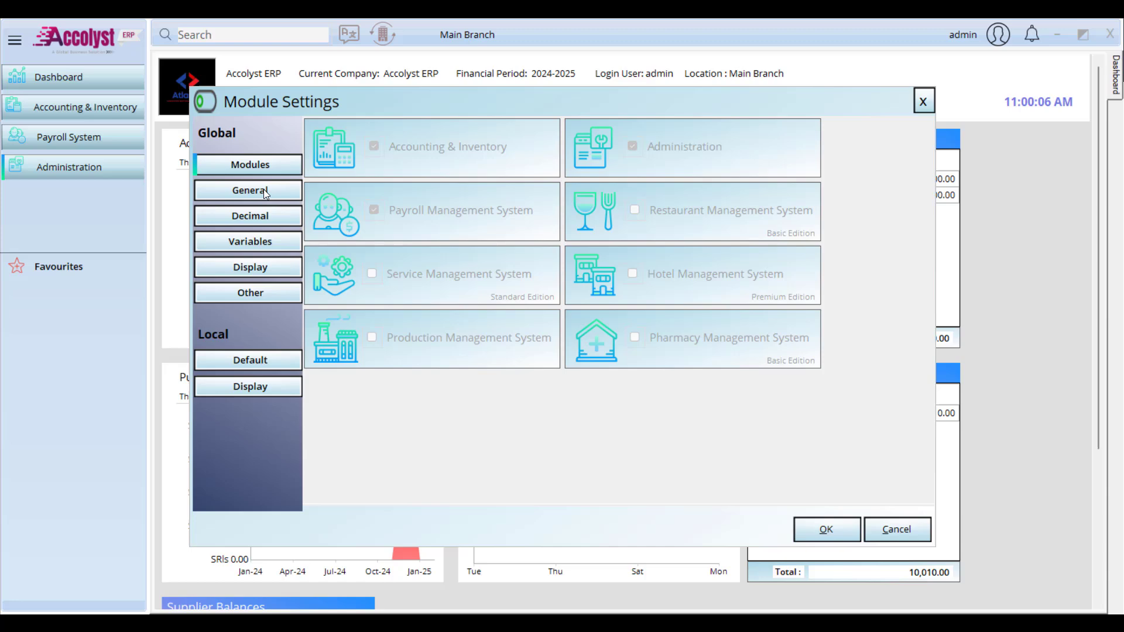
pyautogui.click(265, 193)
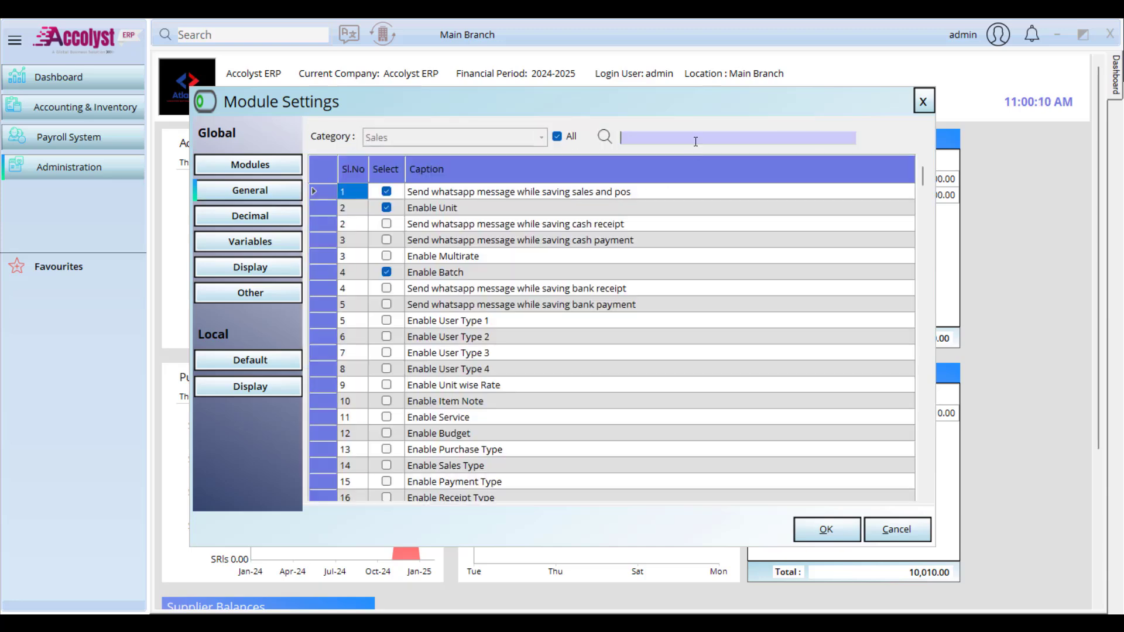
pyautogui.write('disc')
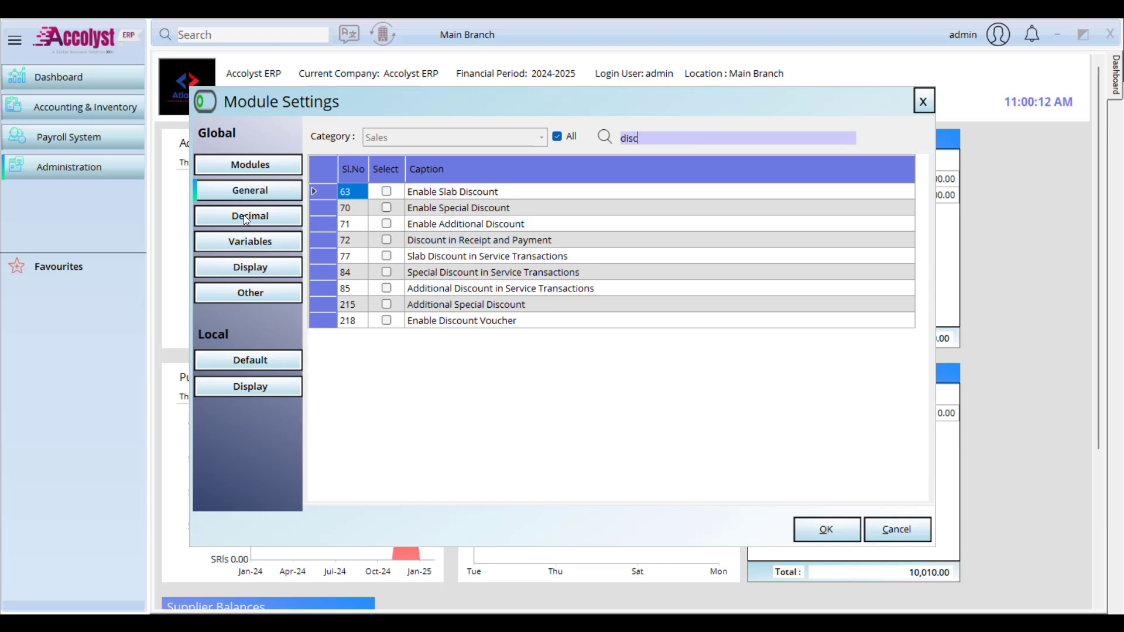
pyautogui.click(386, 192)
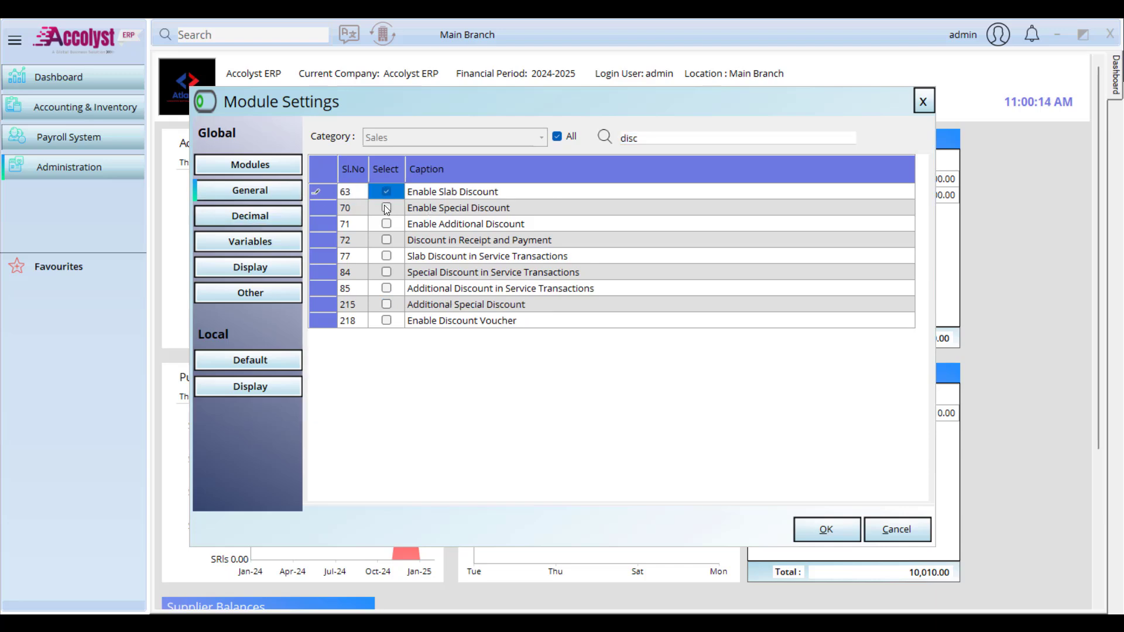
pyautogui.click(386, 208)
pyautogui.click(386, 224)
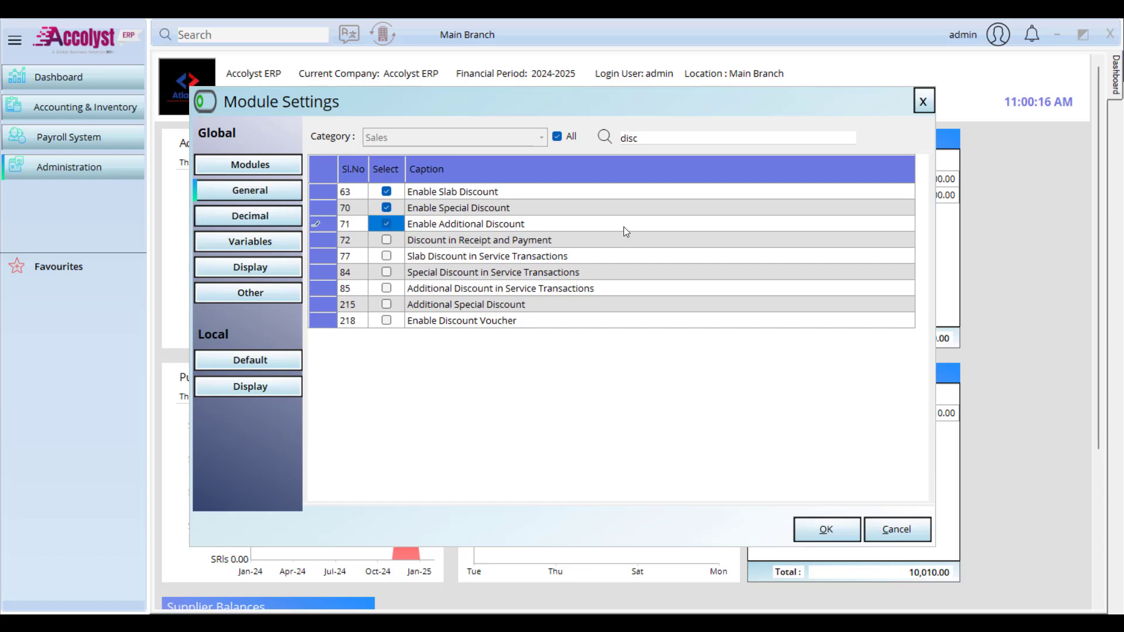
pyautogui.click(677, 137)
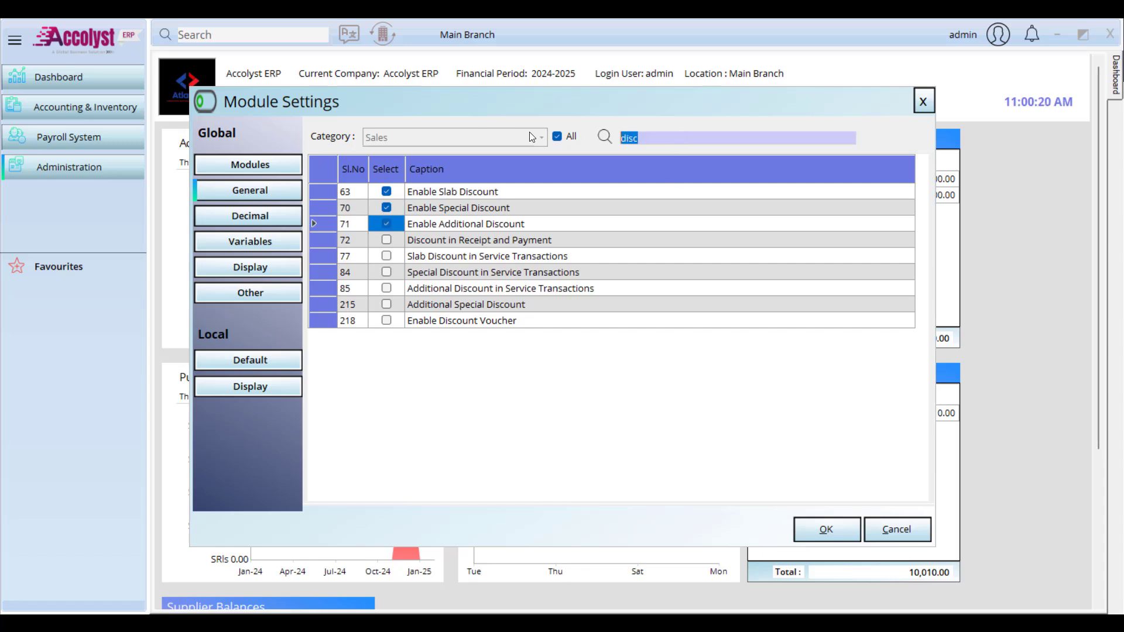
pyautogui.click(559, 140)
# Step: In the Sales category, enable free issues, sales types, sales estimation and sales by salesman
pyautogui.click(539, 140)
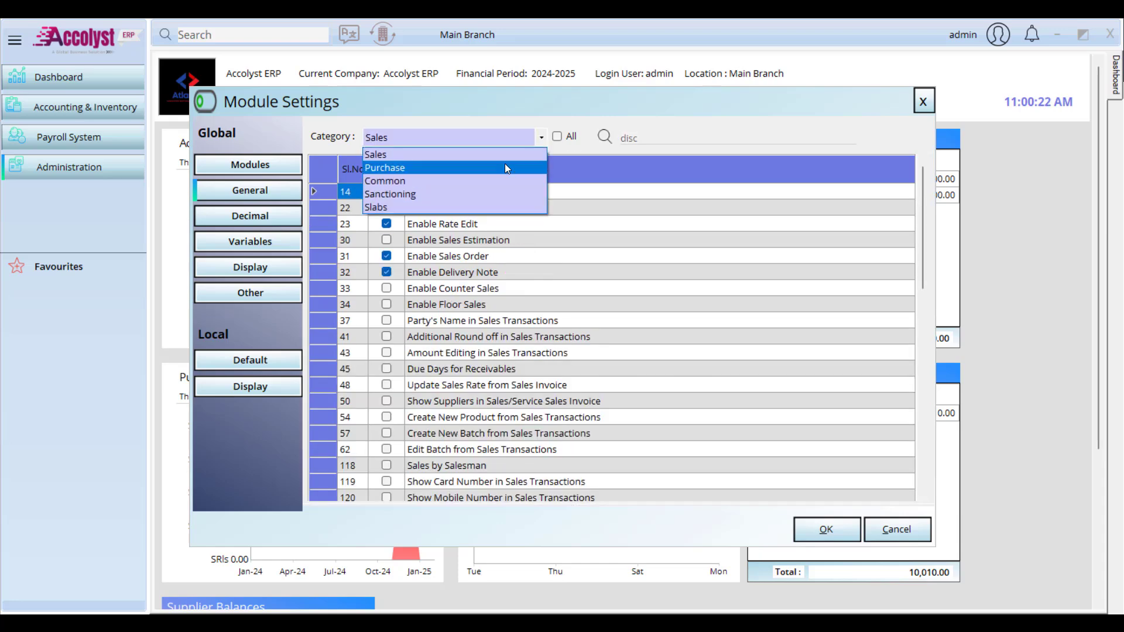
pyautogui.click(507, 155)
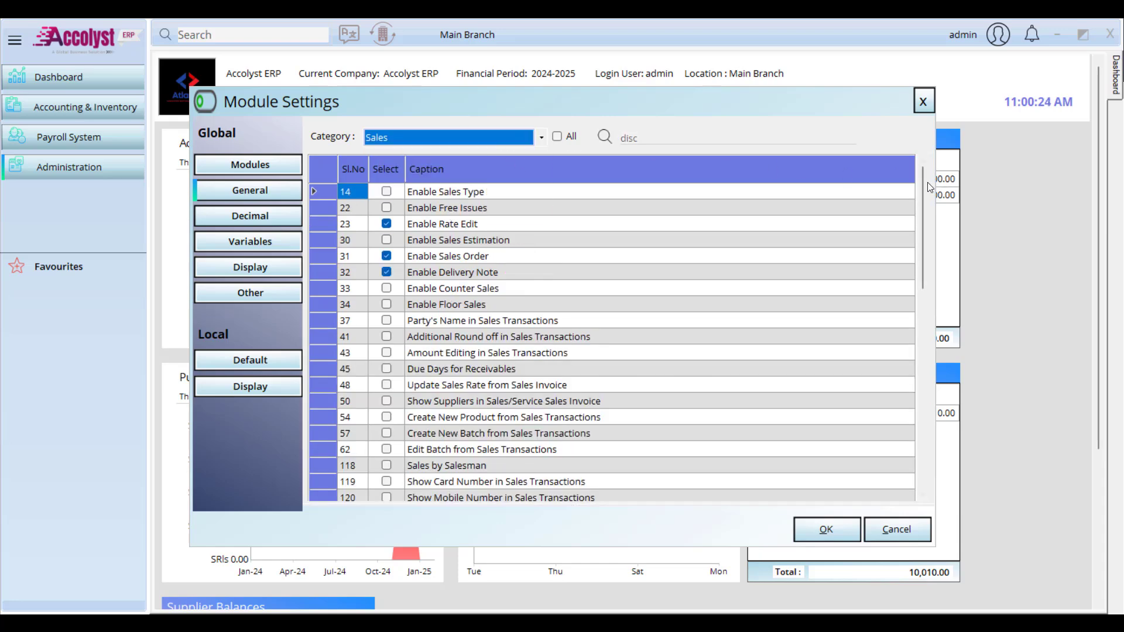
pyautogui.moveTo(922, 193); pyautogui.dragTo(920, 200)
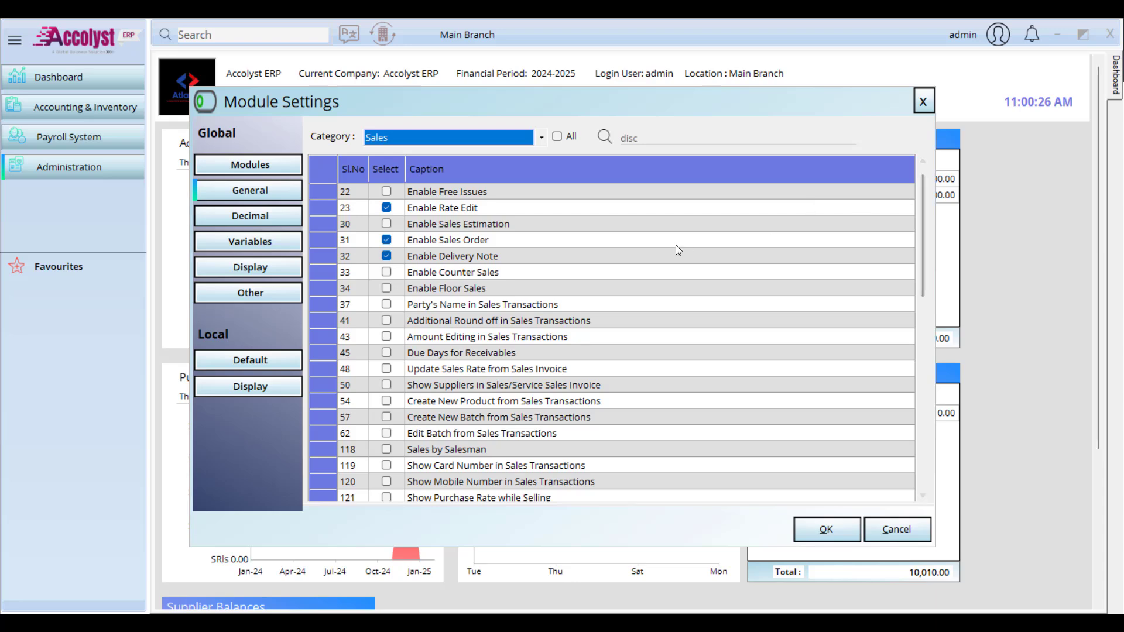
pyautogui.scroll(1, 550, 230)
pyautogui.click(391, 208)
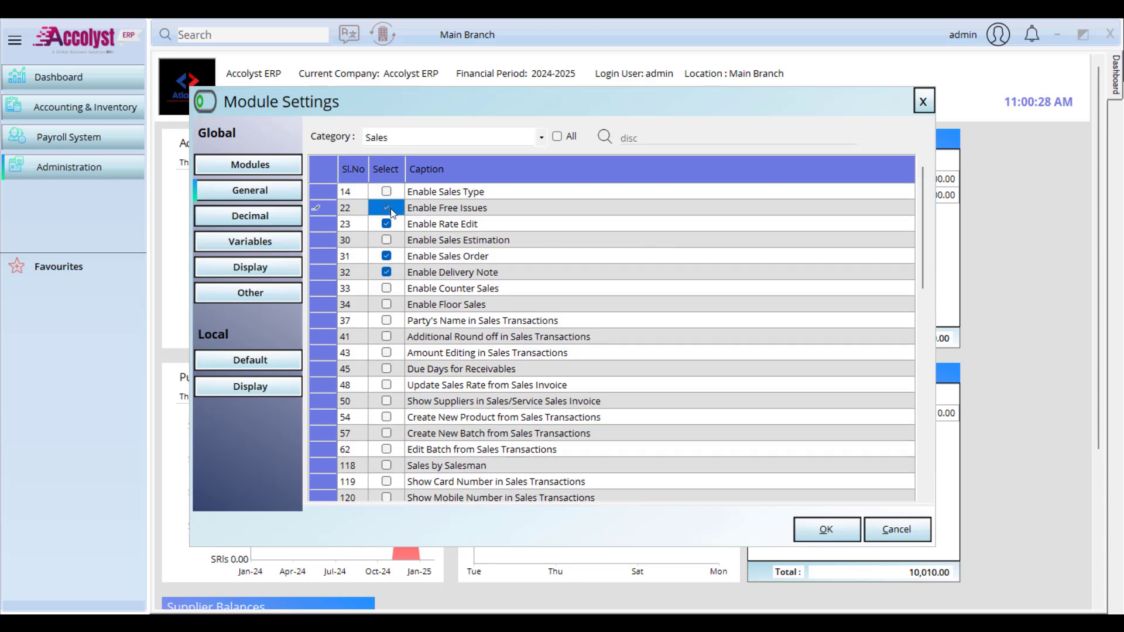
pyautogui.click(387, 192)
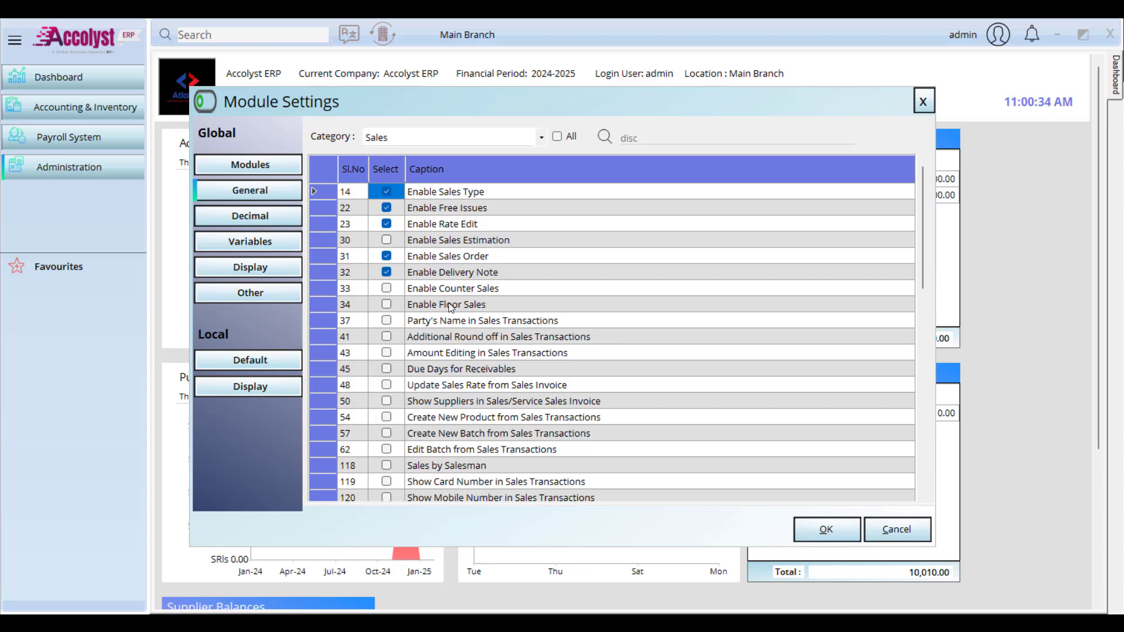
pyautogui.click(386, 241)
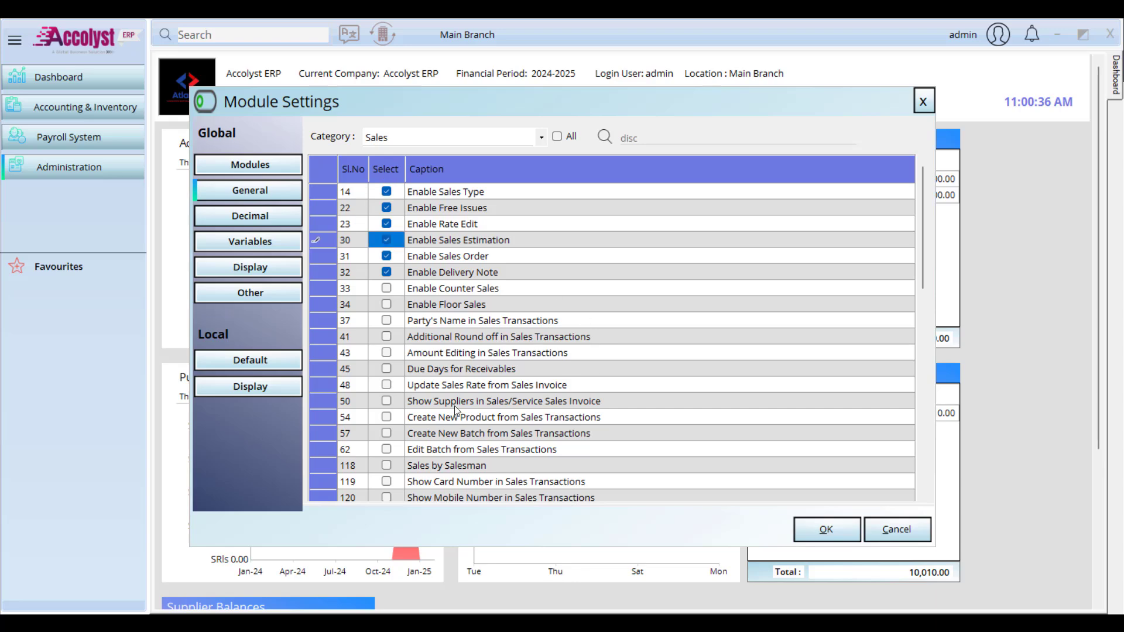
pyautogui.scroll(-2, 427, 324)
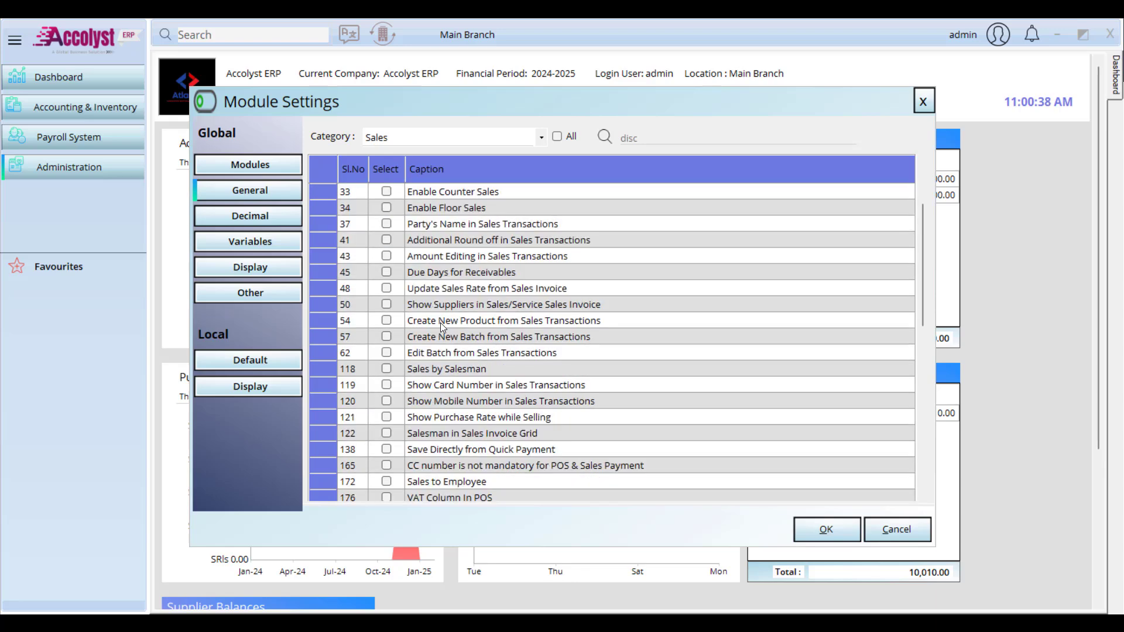
pyautogui.click(387, 369)
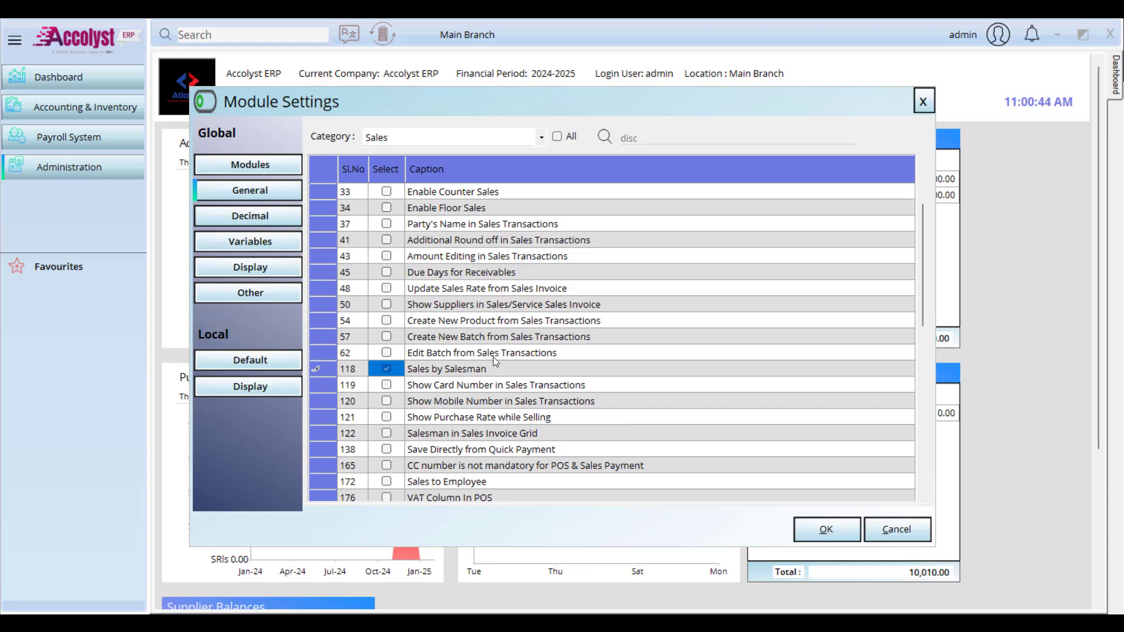
# Step: Enable Create New Product, Create New Batch and Show Suppliers in sales/service invoices
pyautogui.click(388, 321)
pyautogui.click(389, 322)
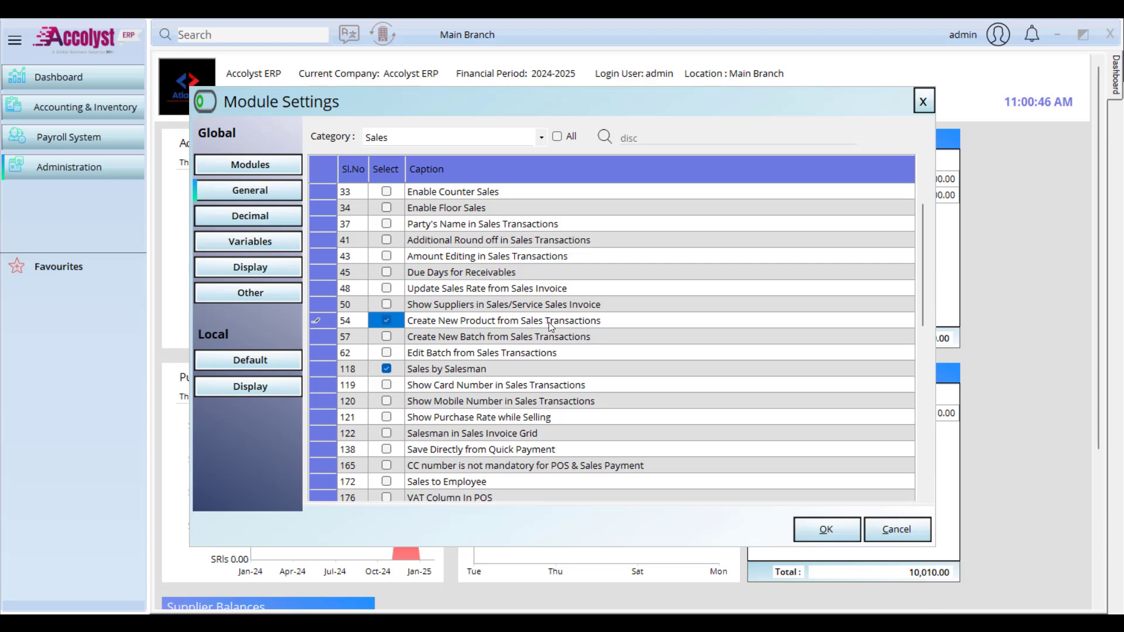
pyautogui.click(384, 340)
pyautogui.click(385, 339)
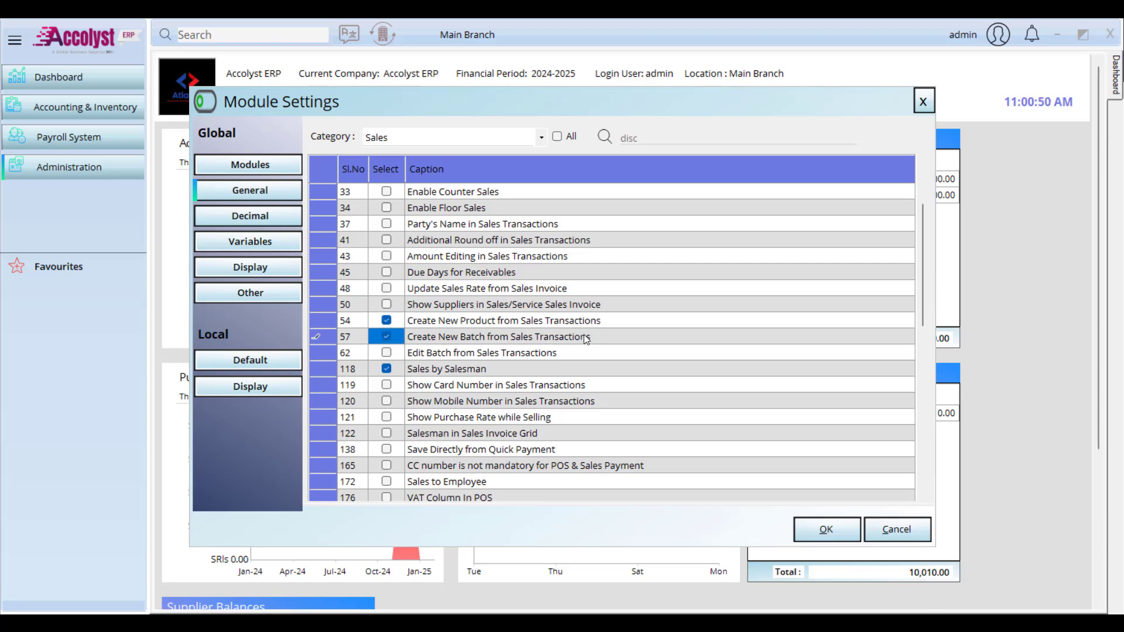
pyautogui.click(385, 304)
pyautogui.click(386, 273)
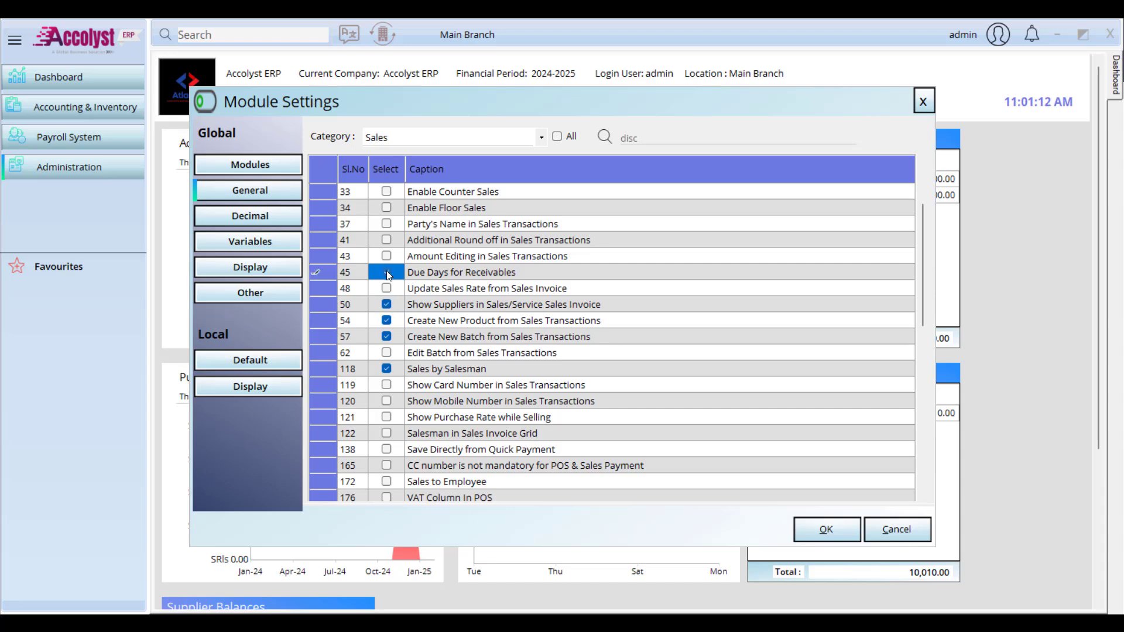
pyautogui.click(386, 272)
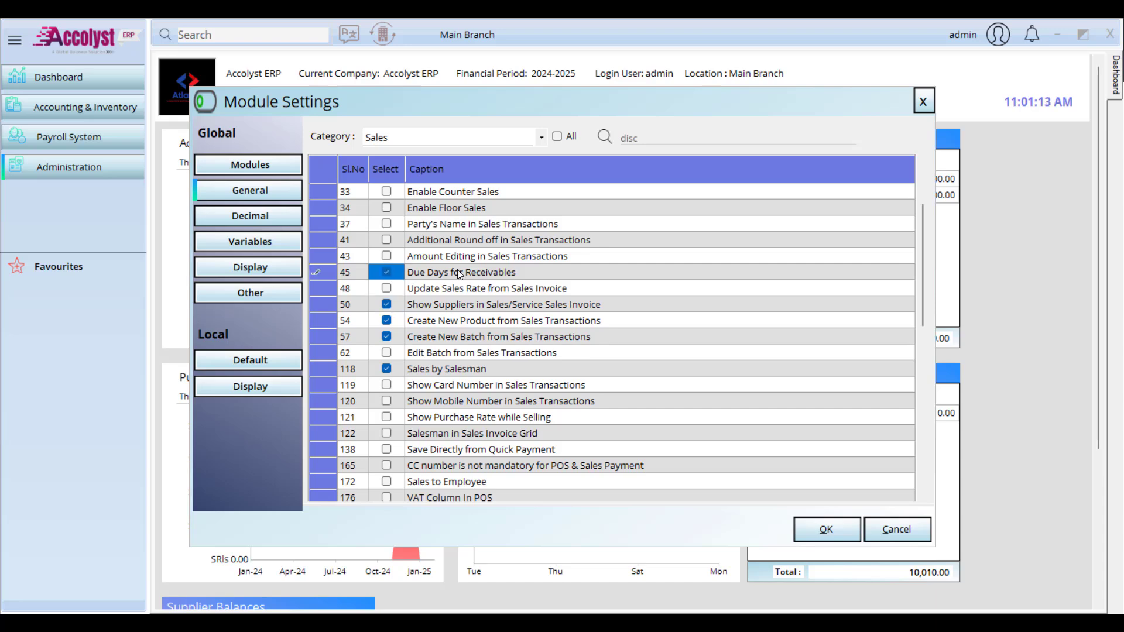
pyautogui.click(386, 288)
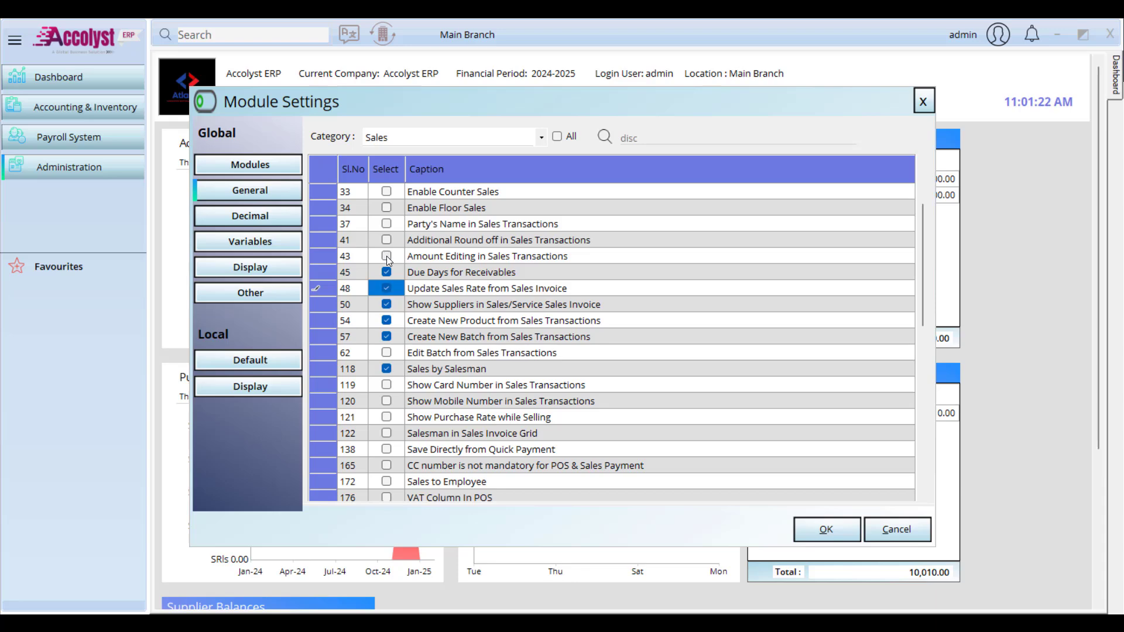
pyautogui.click(388, 258)
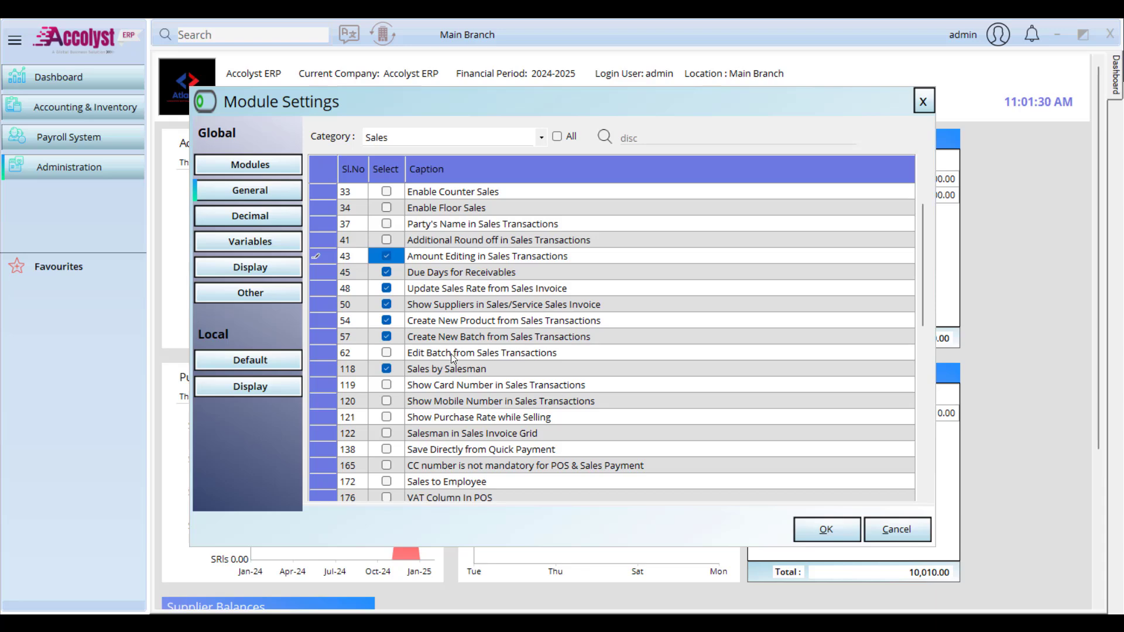
pyautogui.click(391, 355)
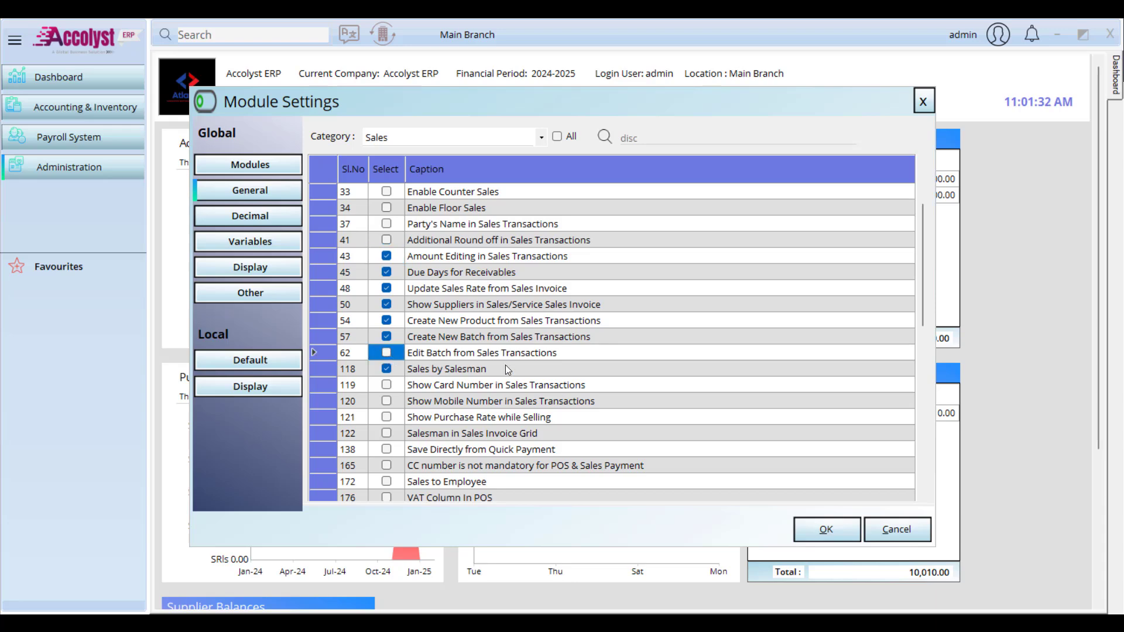
pyautogui.click(389, 353)
pyautogui.scroll(-2, 493, 420)
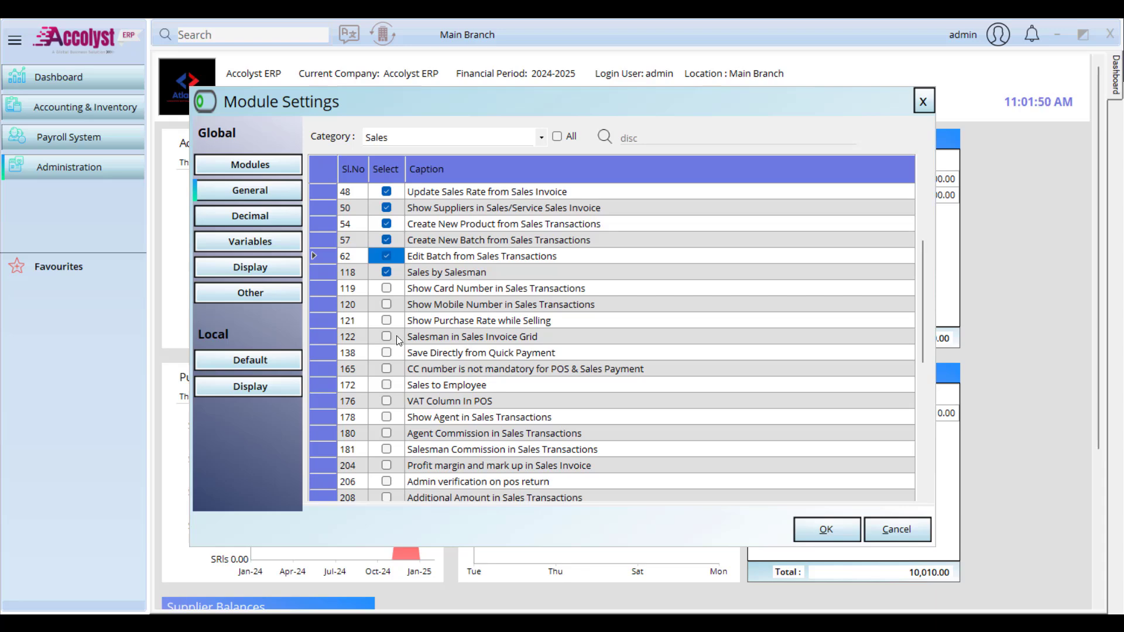
pyautogui.scroll(-3, 395, 335)
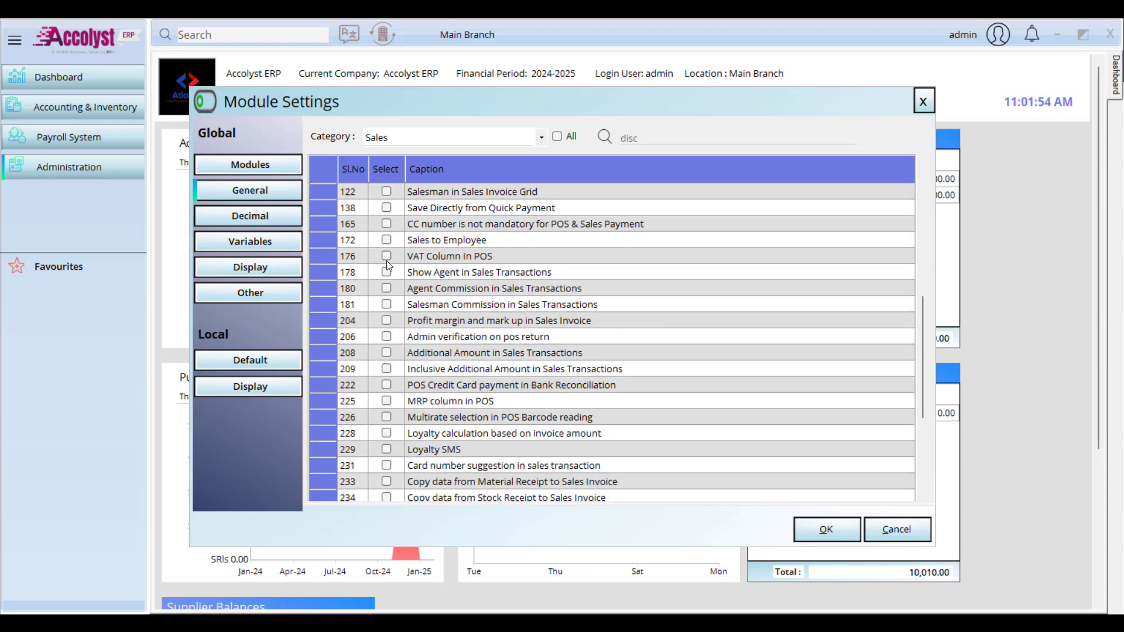
pyautogui.scroll(-4, 399, 333)
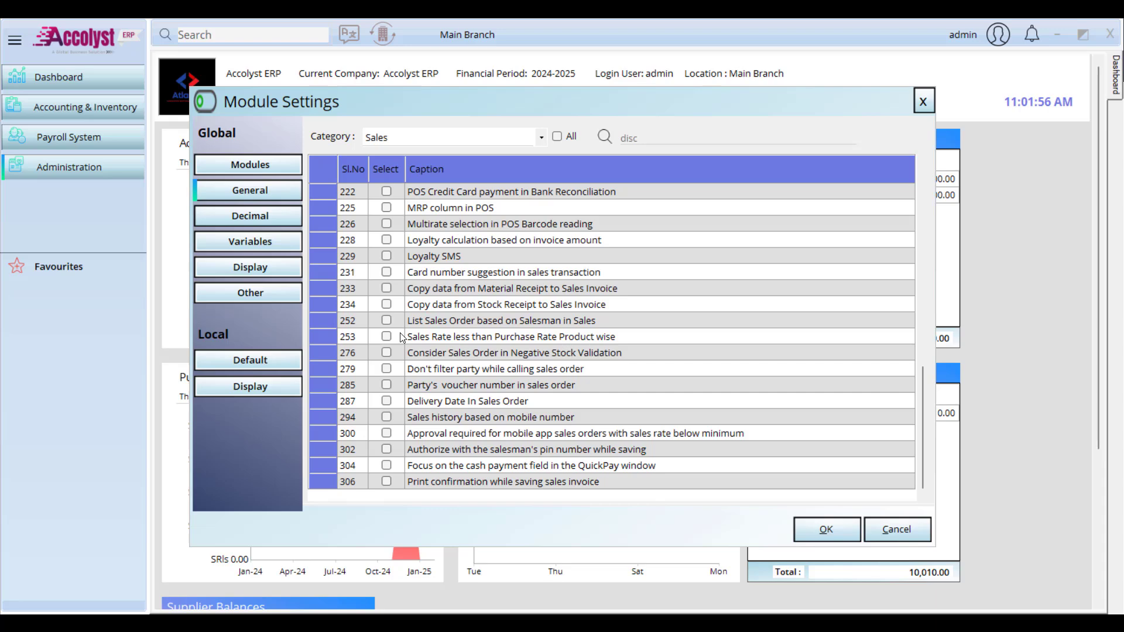
pyautogui.scroll(13, 399, 332)
pyautogui.scroll(1, 515, 271)
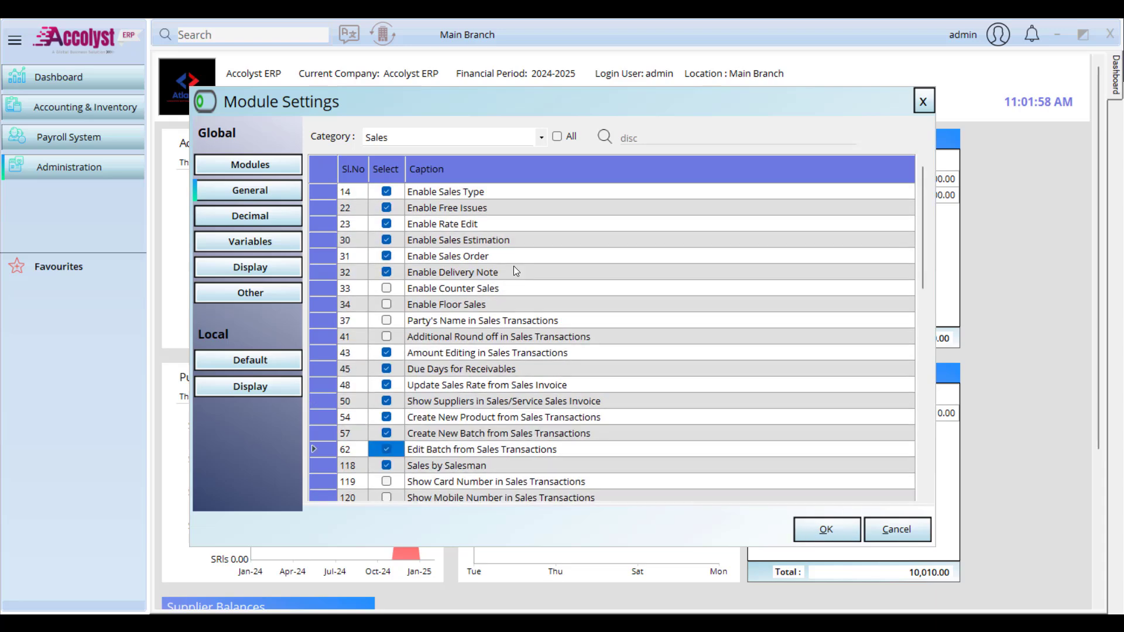
# Step: Switch the settings category to Purchase and turn on Enable WAC
pyautogui.click(543, 136)
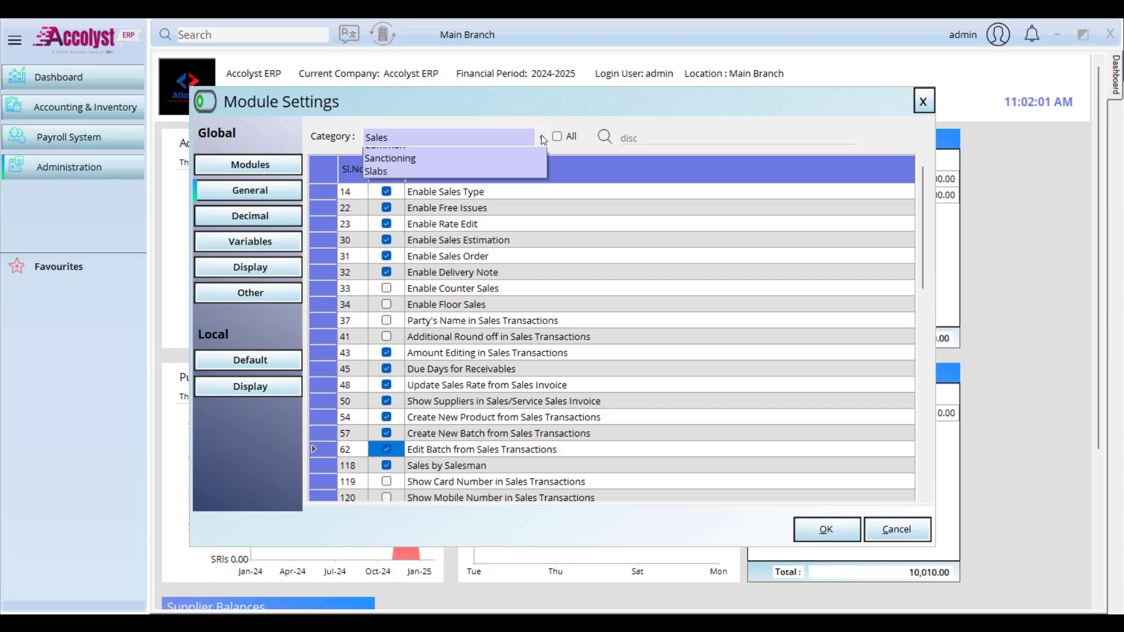
pyautogui.click(517, 168)
pyautogui.scroll(-3, 571, 321)
pyautogui.scroll(3, 556, 325)
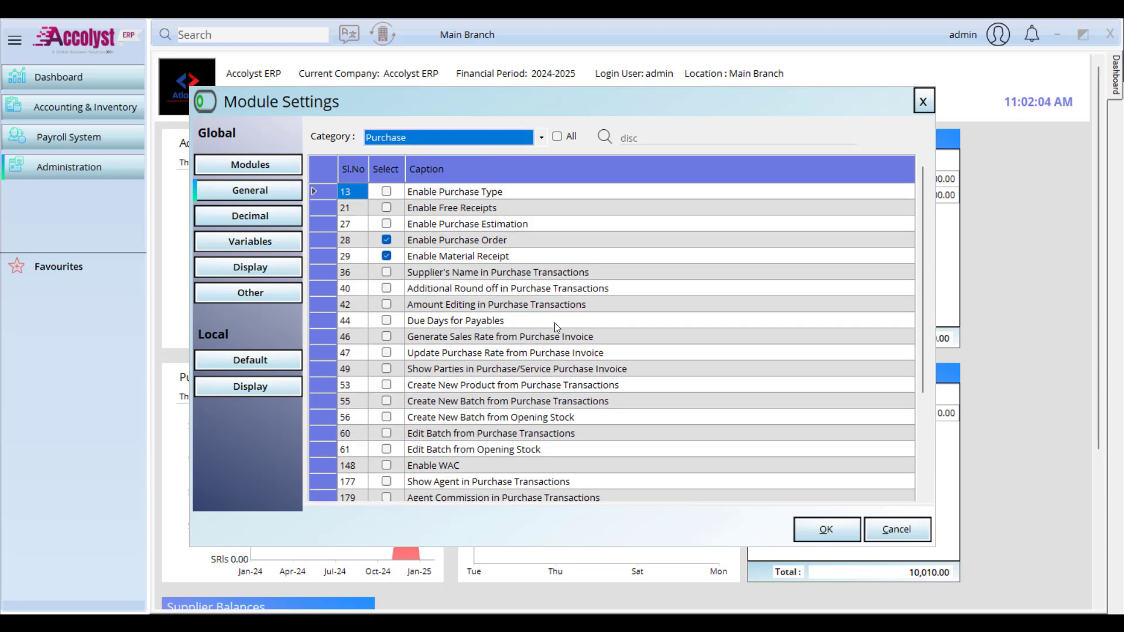
pyautogui.click(387, 464)
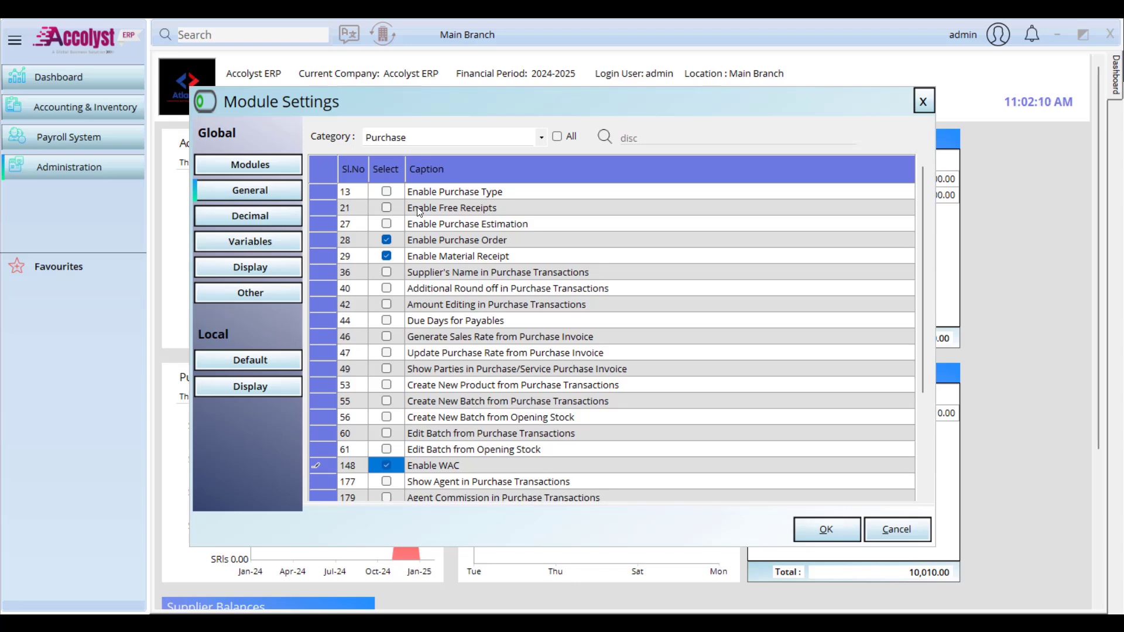
# Step: Turn on Enable Purchase Type, Free Receipts and Purchase Estimation
pyautogui.click(388, 190)
pyautogui.click(387, 191)
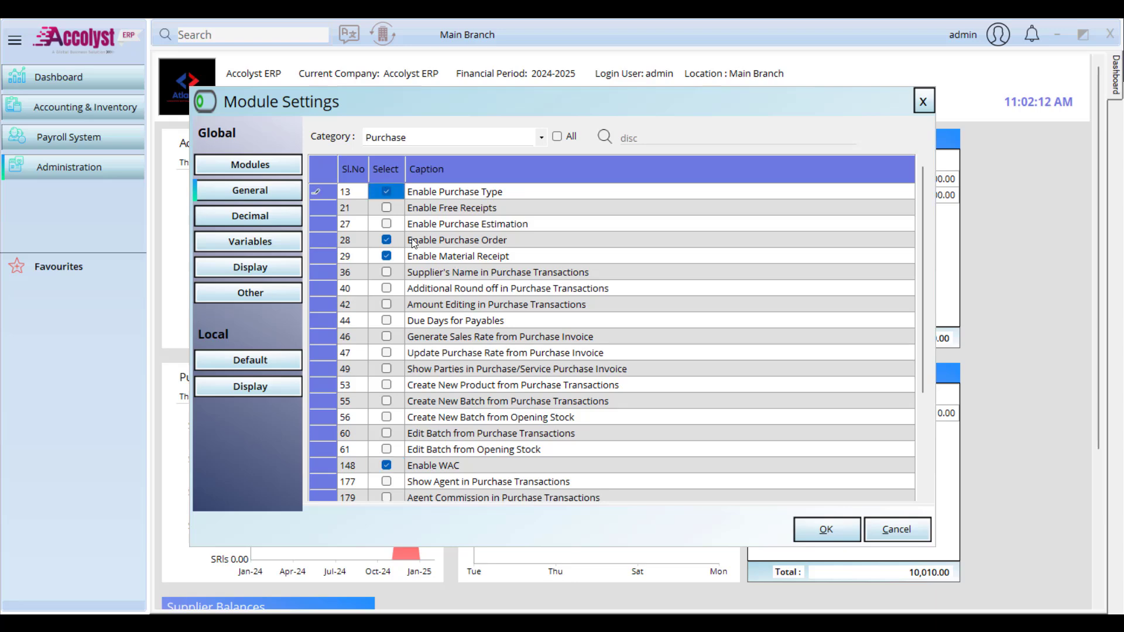
pyautogui.click(387, 208)
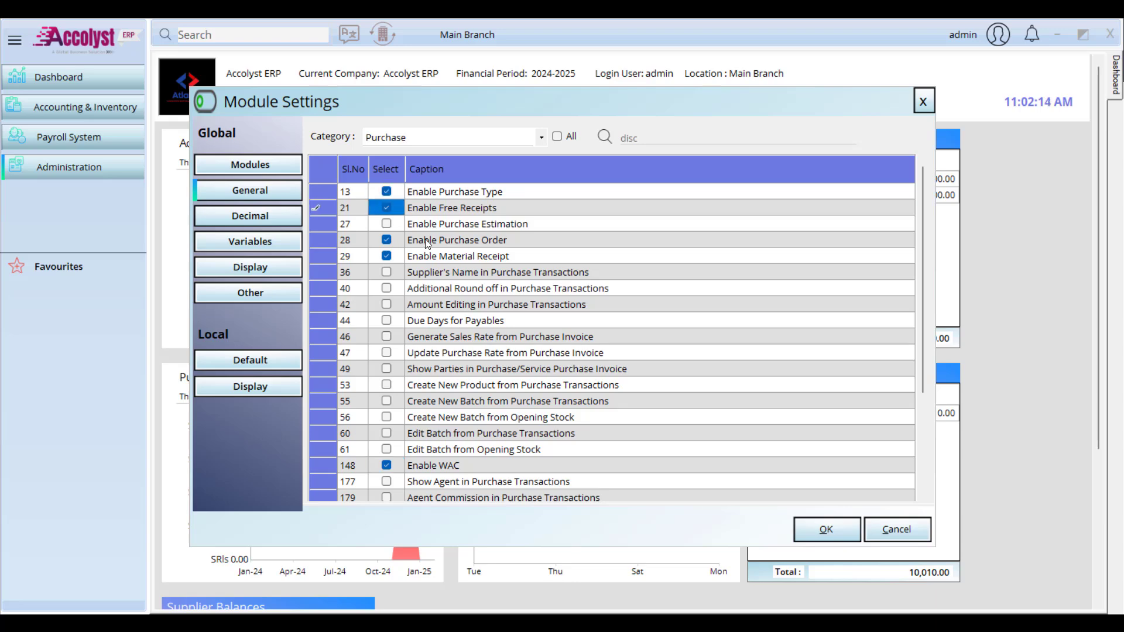
pyautogui.click(387, 223)
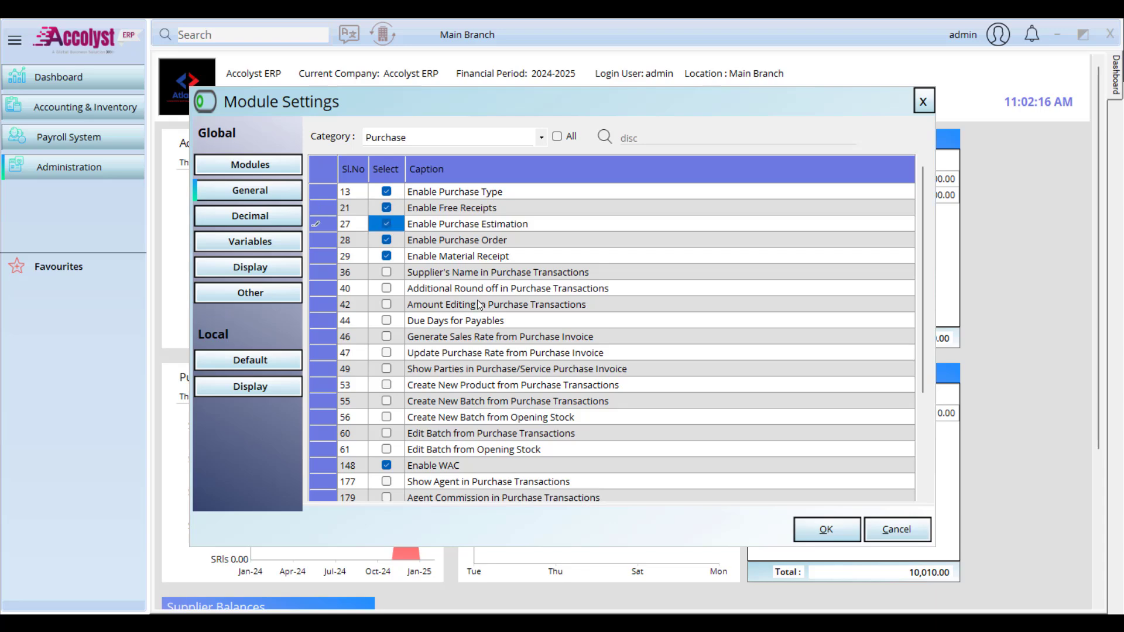
# Step: Enable Due Days for Payables and creating new products and batches from purchase transactions
pyautogui.click(386, 321)
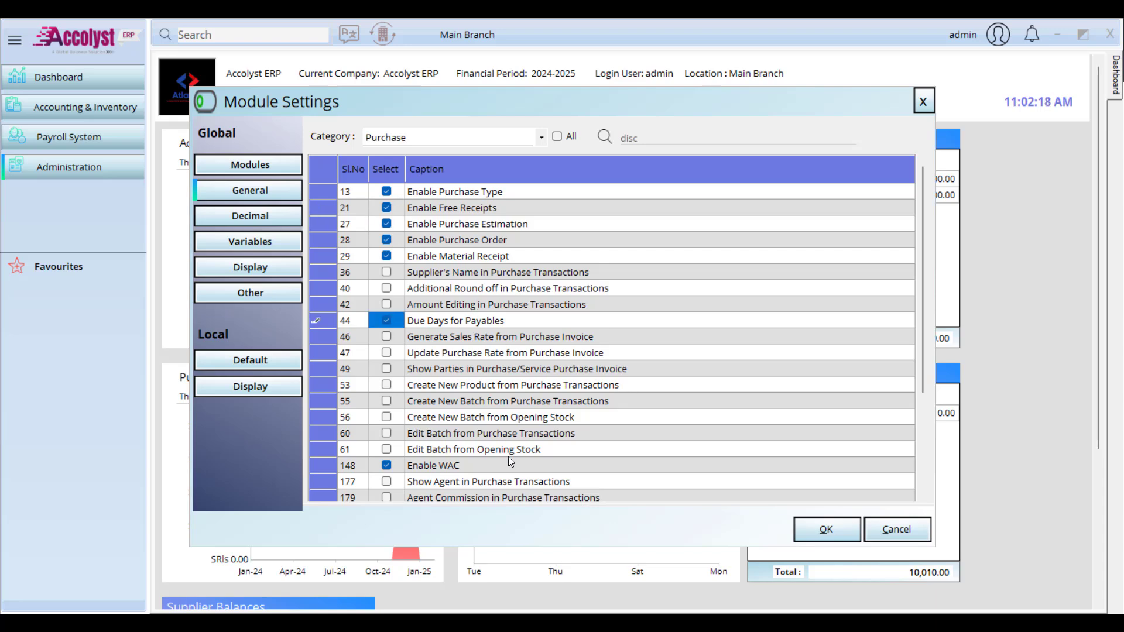
pyautogui.click(387, 384)
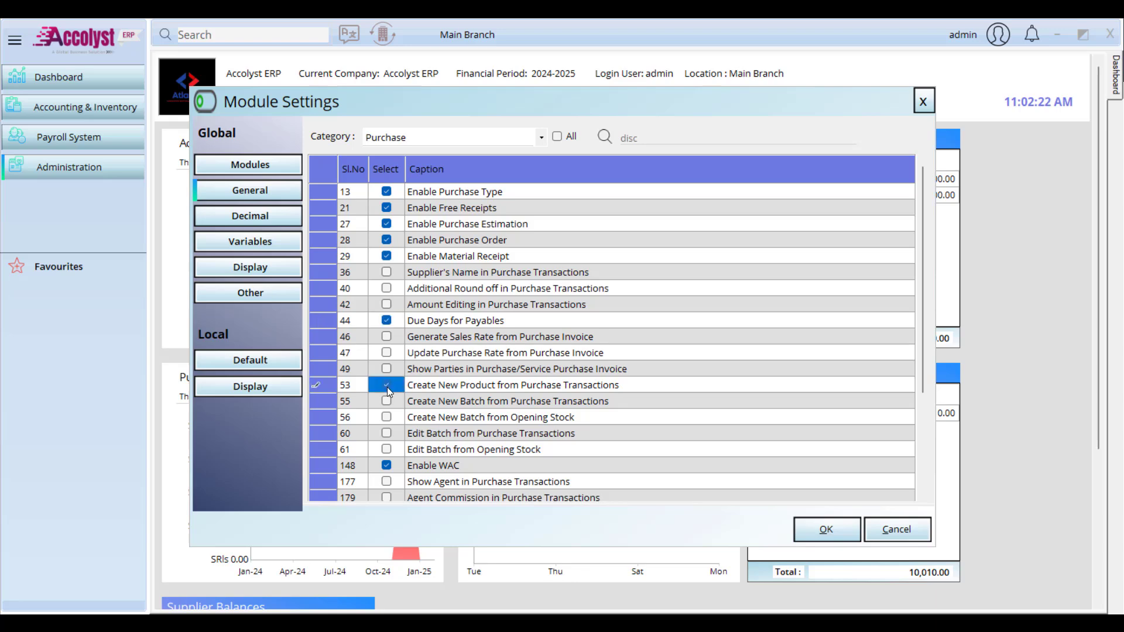
pyautogui.click(387, 402)
pyautogui.scroll(-3, 413, 400)
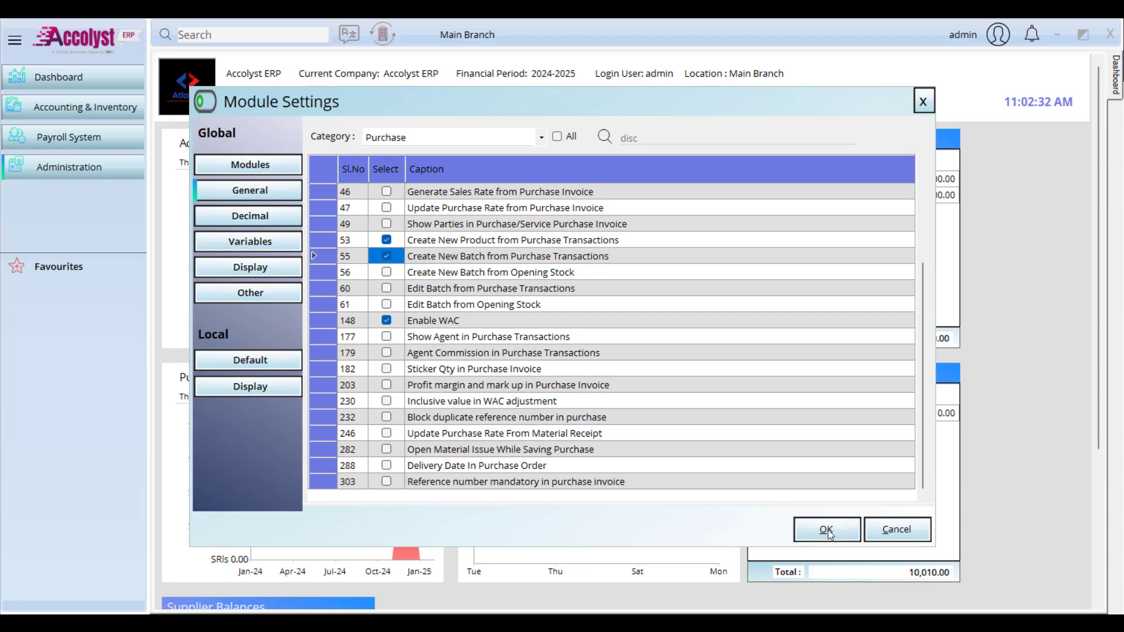
pyautogui.click(542, 137)
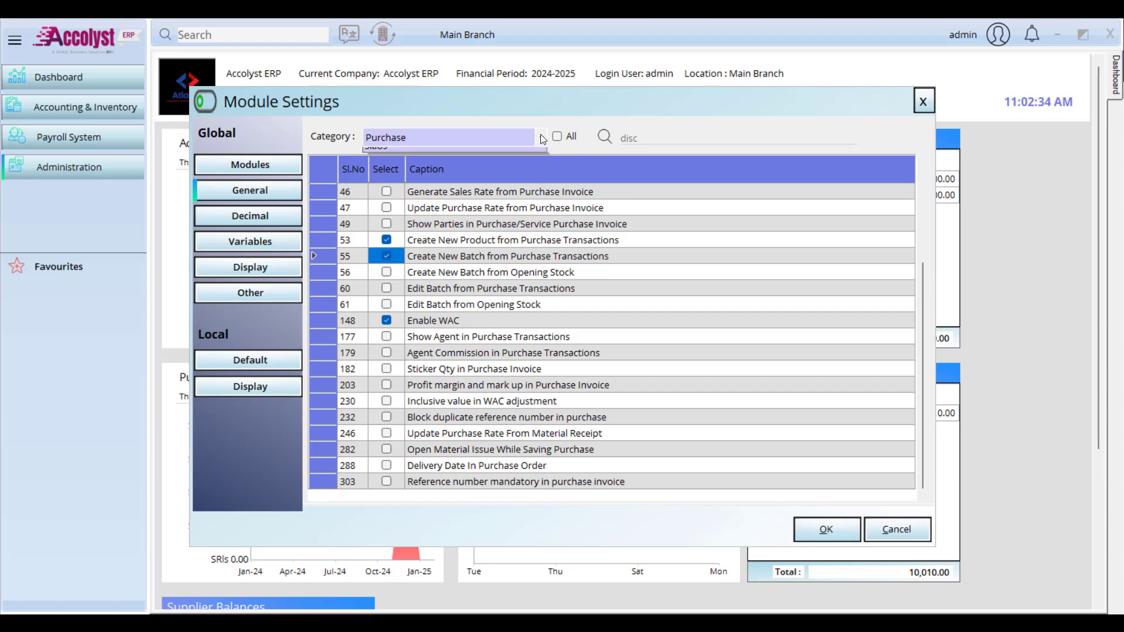
# Step: Show the Common settings and enable User wise Branch and Supplier wise Product
pyautogui.click(484, 183)
pyautogui.scroll(-3, 564, 293)
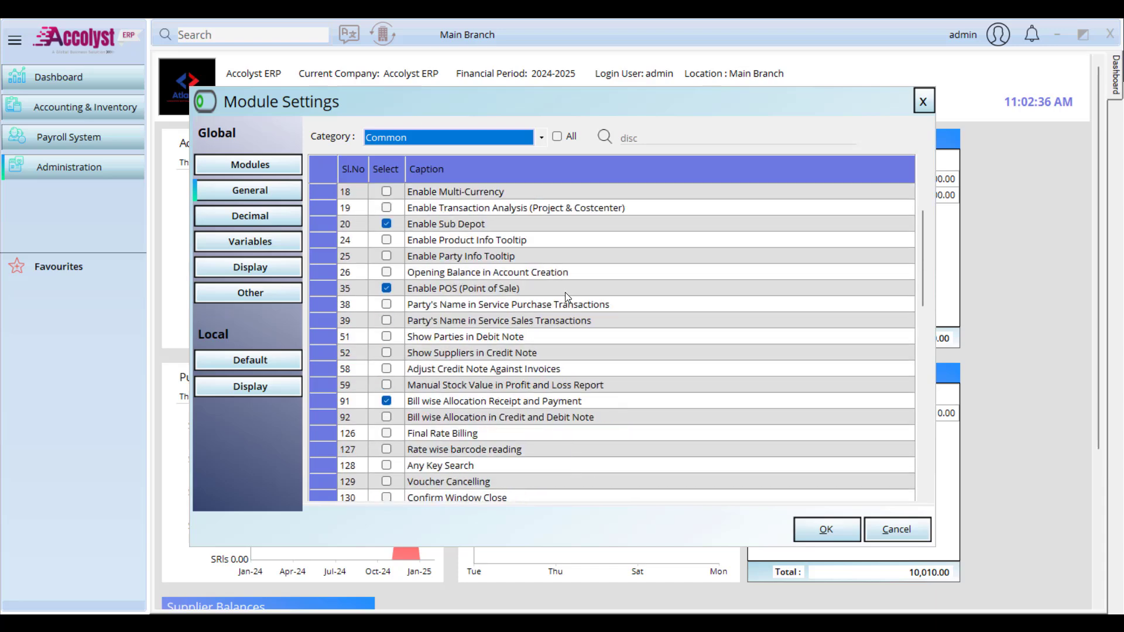
pyautogui.scroll(-10, 564, 293)
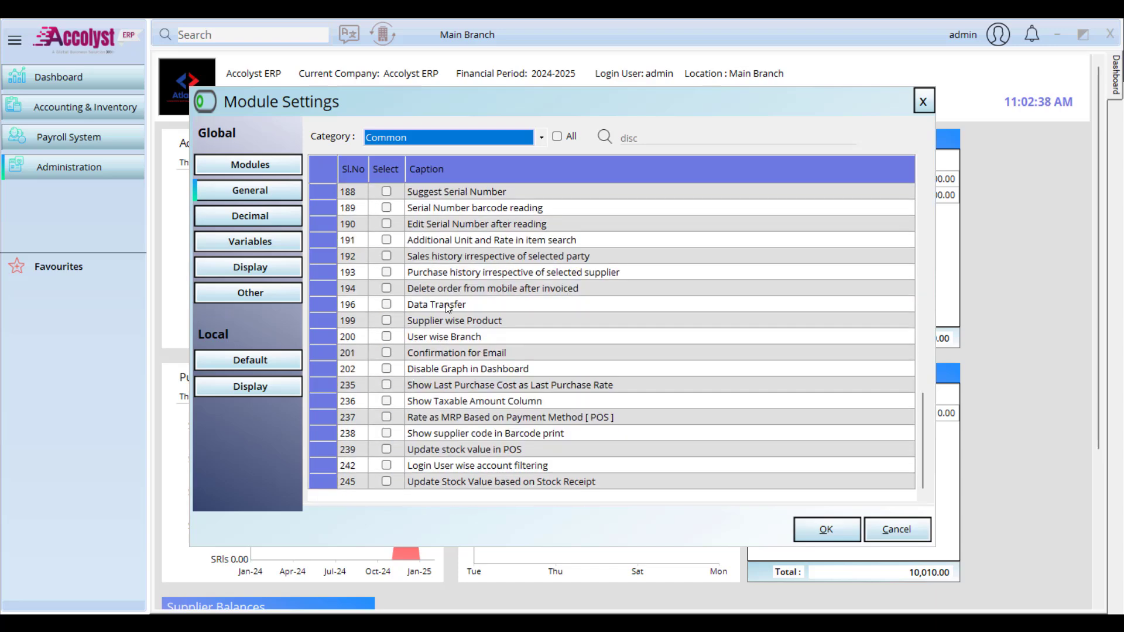
pyautogui.click(389, 336)
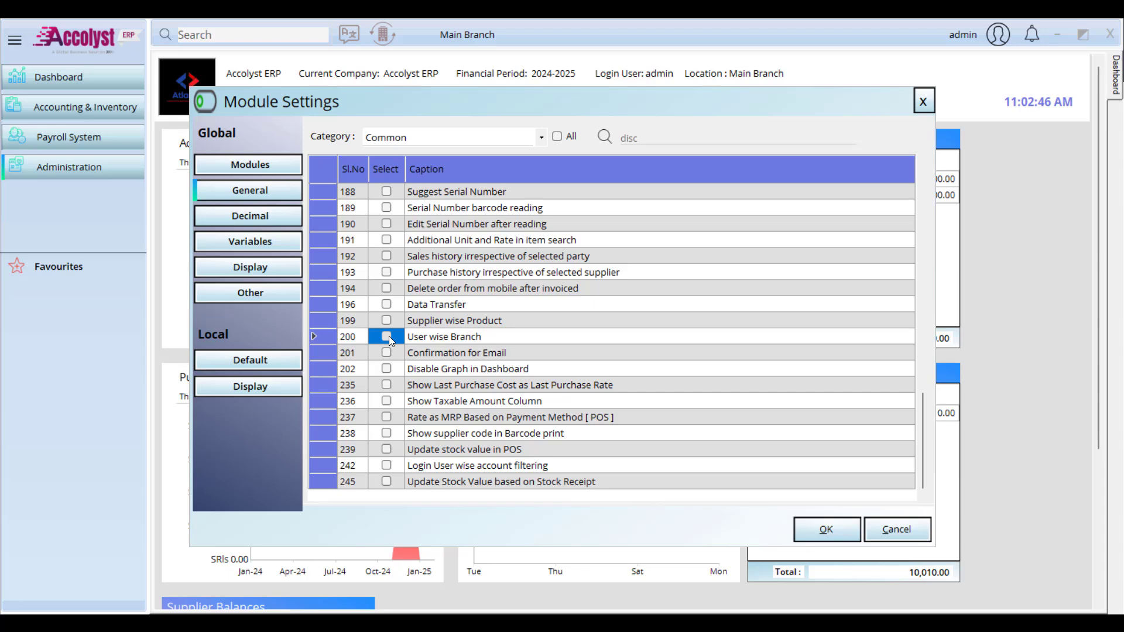
pyautogui.click(388, 336)
pyautogui.click(386, 321)
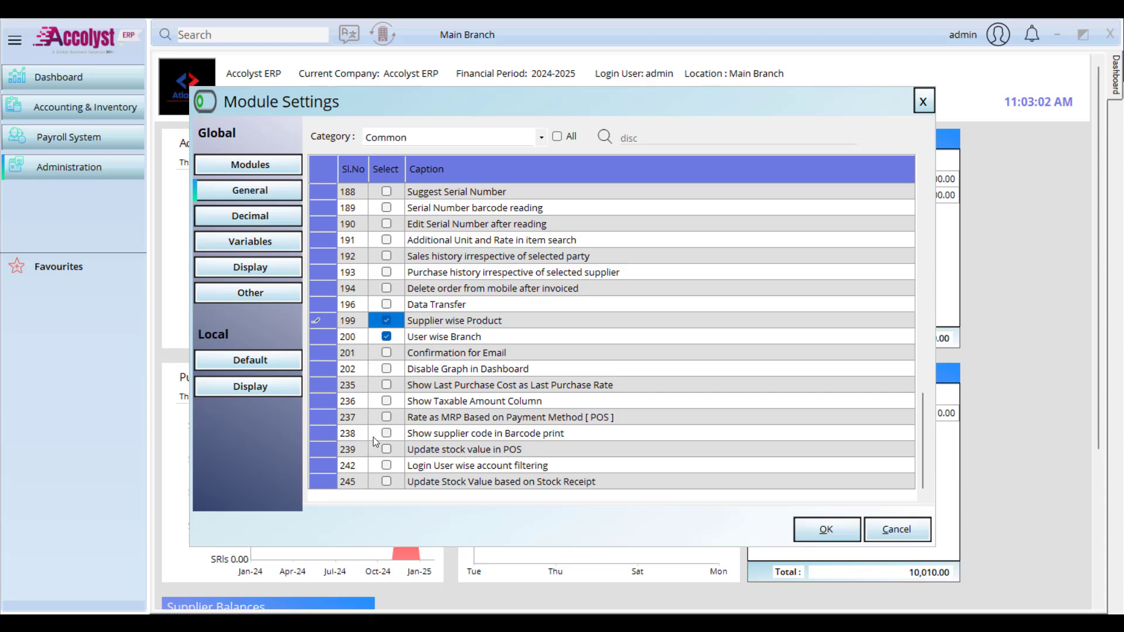
# Step: Turn on Serial Number Tracking, Secondary Serial Number and Suggest Serial Number
pyautogui.scroll(5, 422, 381)
pyautogui.scroll(5, 422, 380)
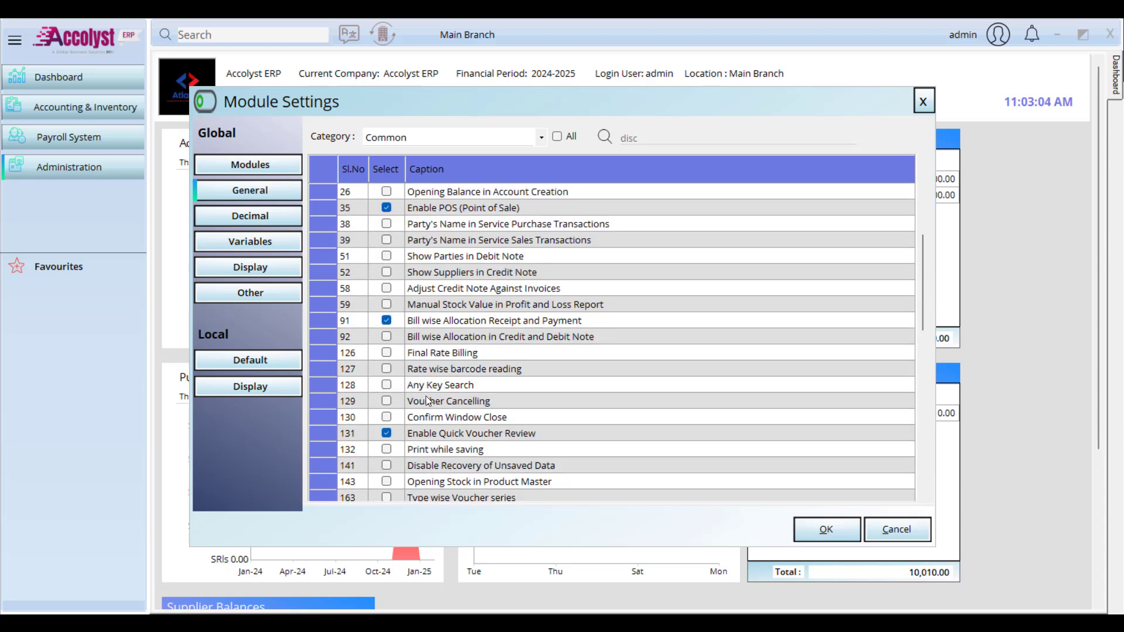
pyautogui.scroll(-6, 415, 325)
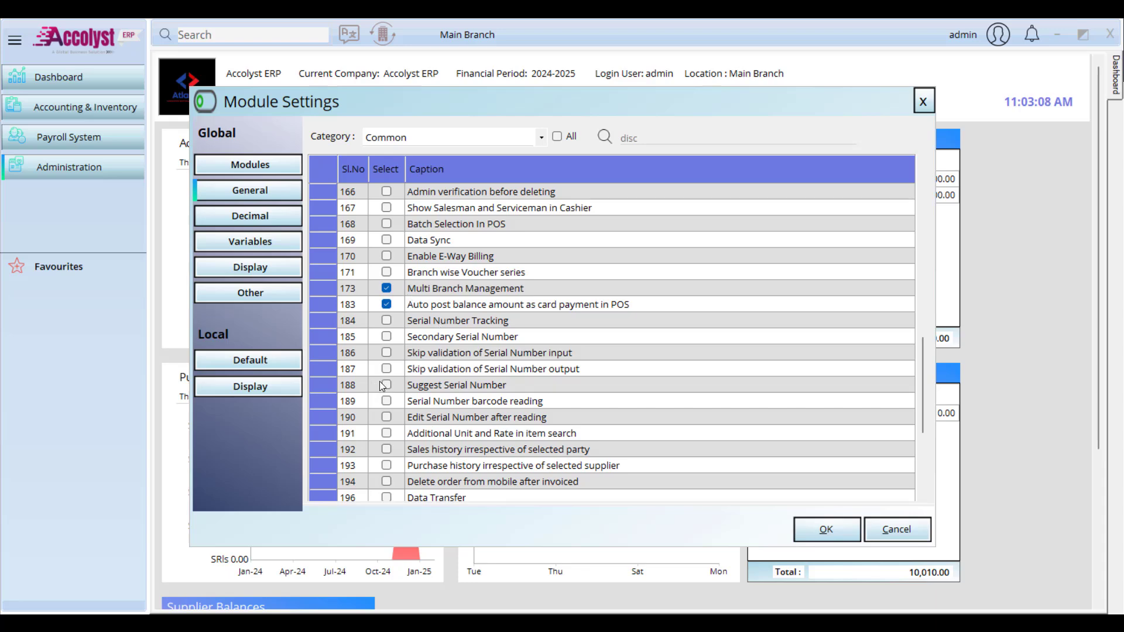
pyautogui.click(386, 321)
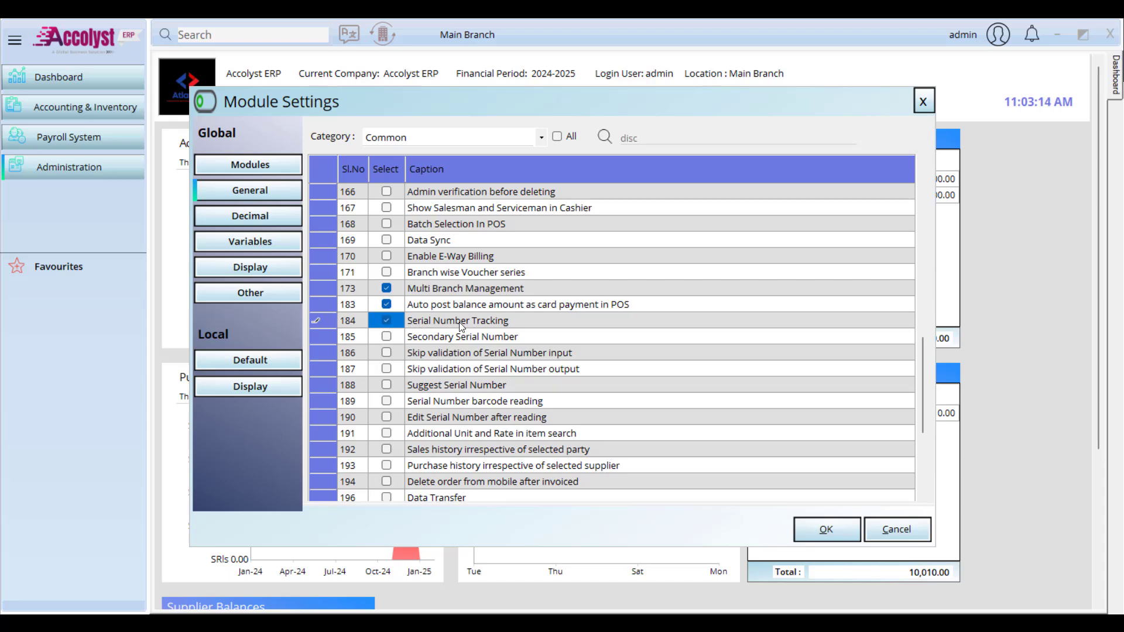
pyautogui.click(386, 337)
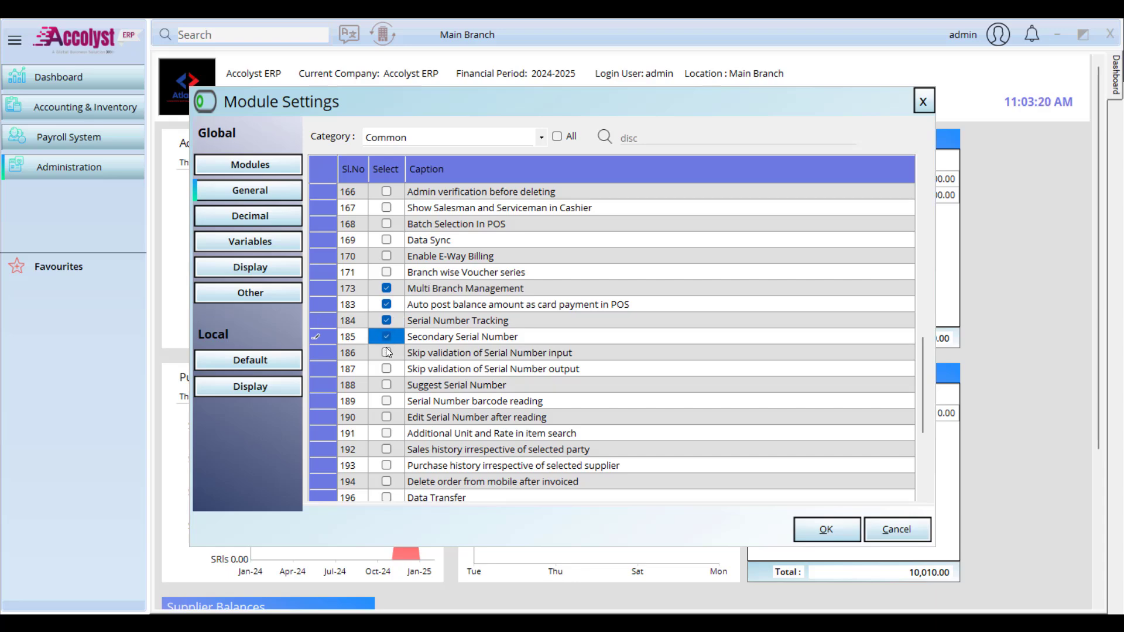
pyautogui.click(389, 385)
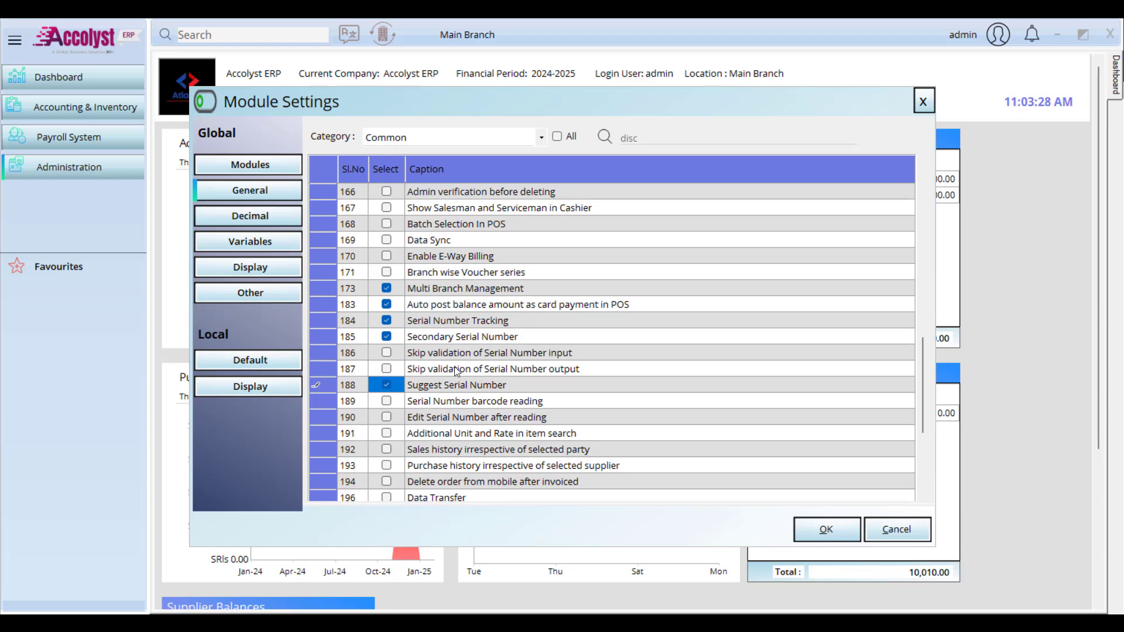
pyautogui.scroll(12, 457, 371)
# Step: Turn on Any Key Search and toggle the Voucher Cancelling option
pyautogui.scroll(-1, 457, 370)
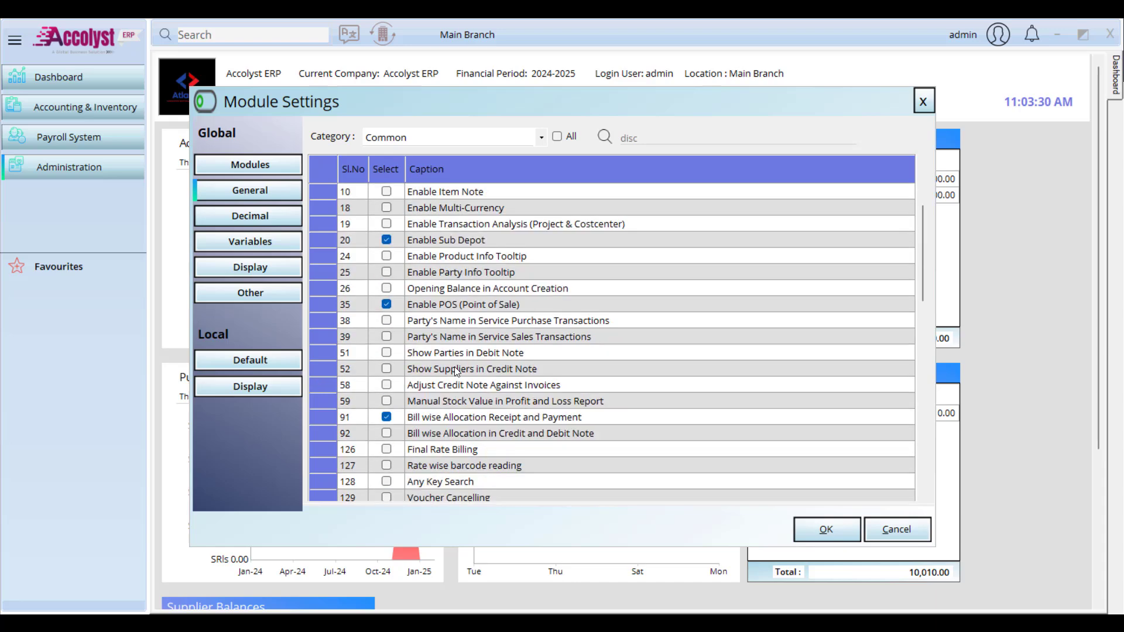
pyautogui.click(386, 482)
pyautogui.scroll(-2, 425, 484)
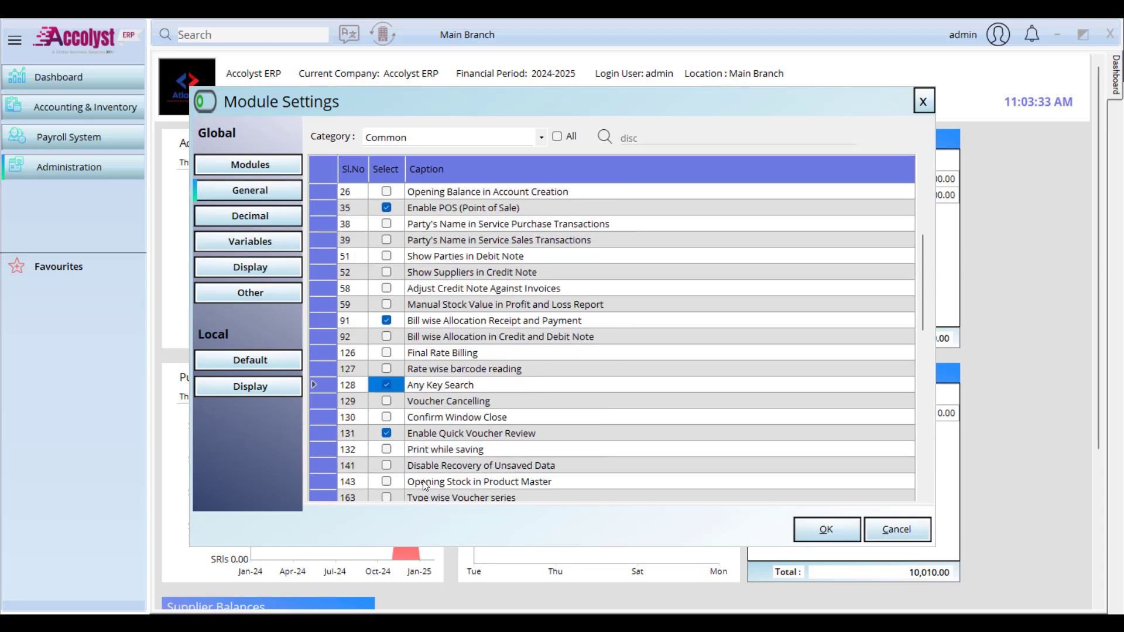
pyautogui.click(385, 400)
pyautogui.scroll(5, 424, 336)
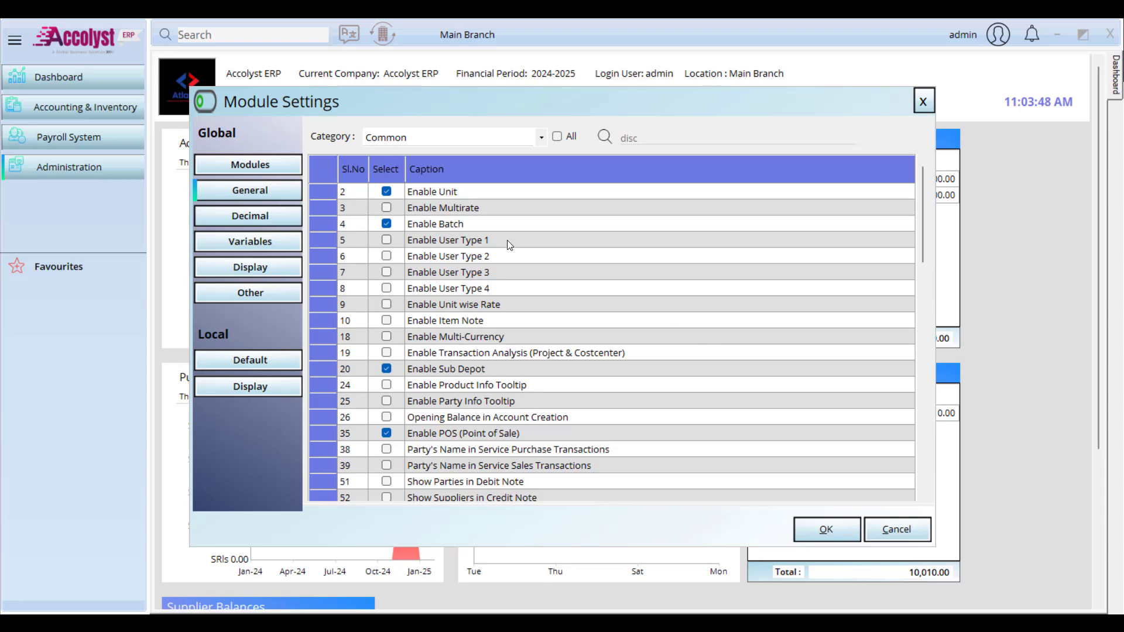
# Step: Enable Multirate, Item Note, Multi-Currency, Unit wise Rate, and Party and Product Info Tooltips
pyautogui.click(386, 208)
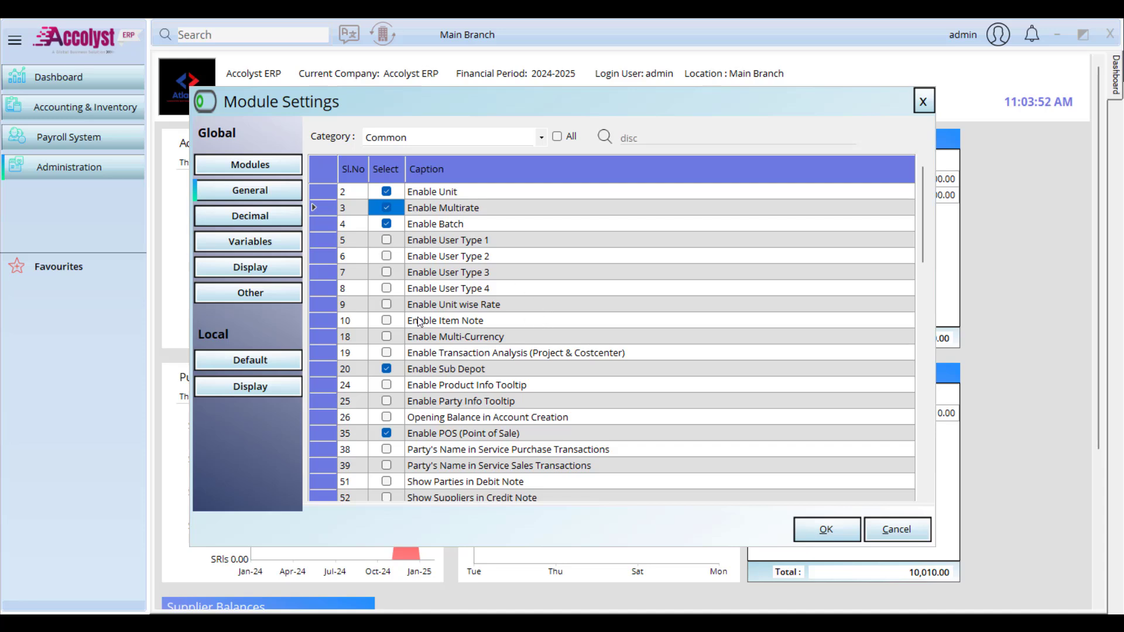
pyautogui.click(387, 319)
pyautogui.click(387, 336)
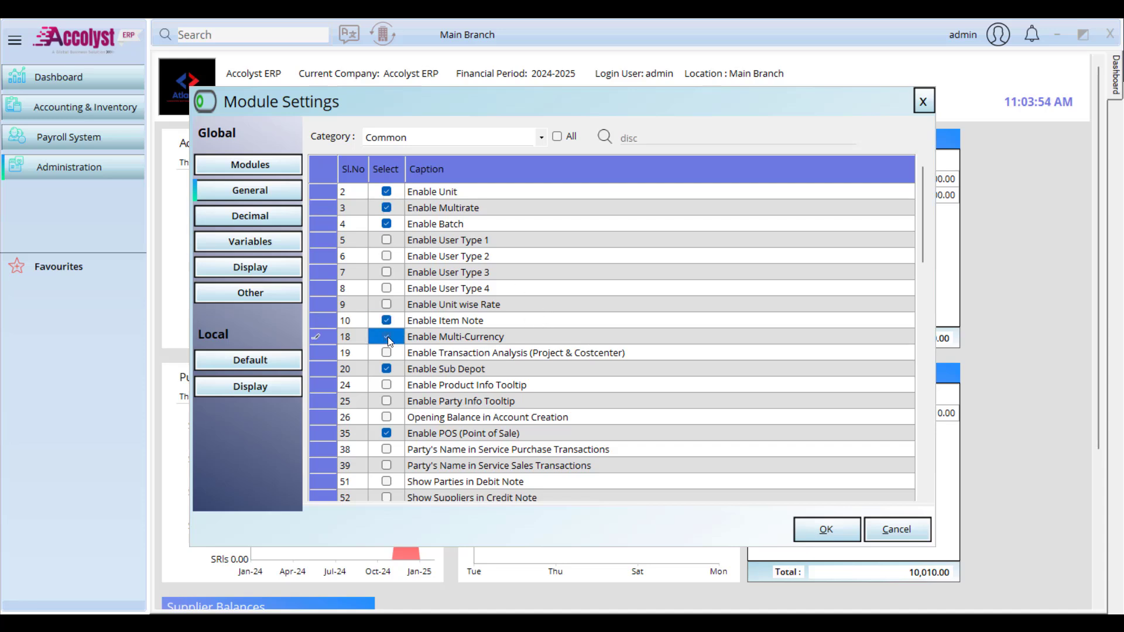
pyautogui.click(386, 303)
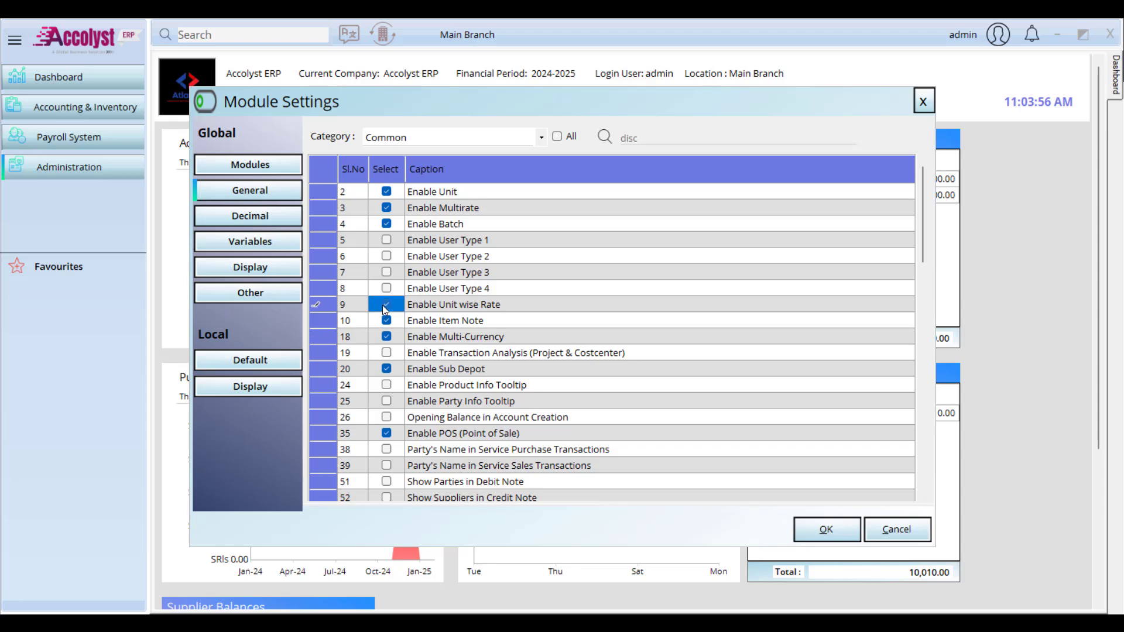
pyautogui.click(390, 400)
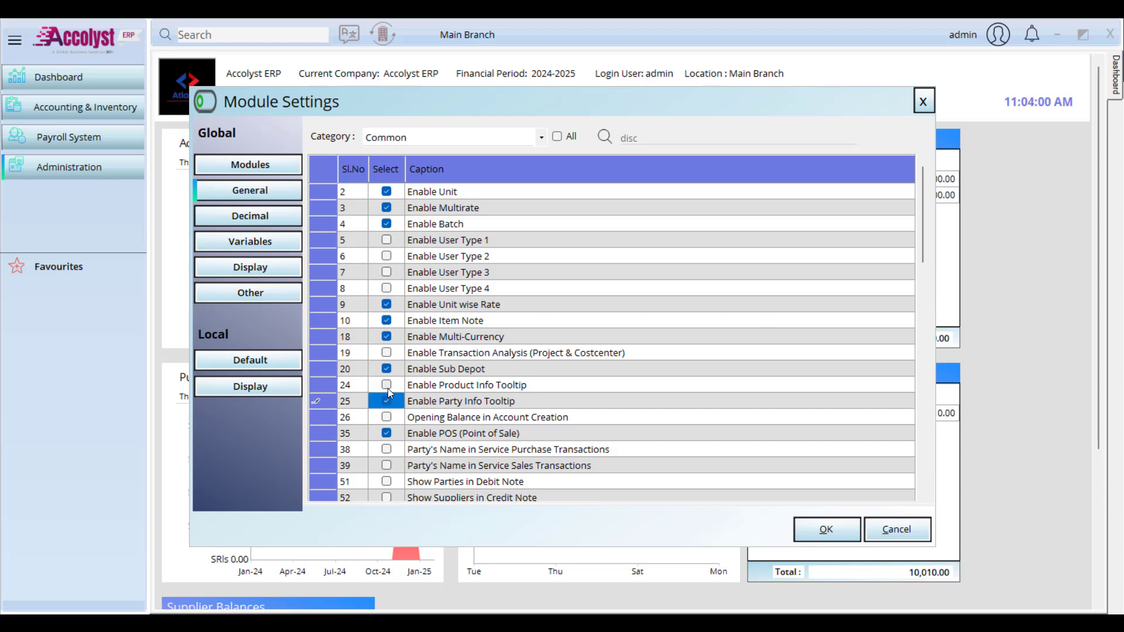
pyautogui.click(387, 388)
# Step: Enable Transaction Analysis (Project & Costcenter), save the settings and return to the dashboard
pyautogui.click(399, 352)
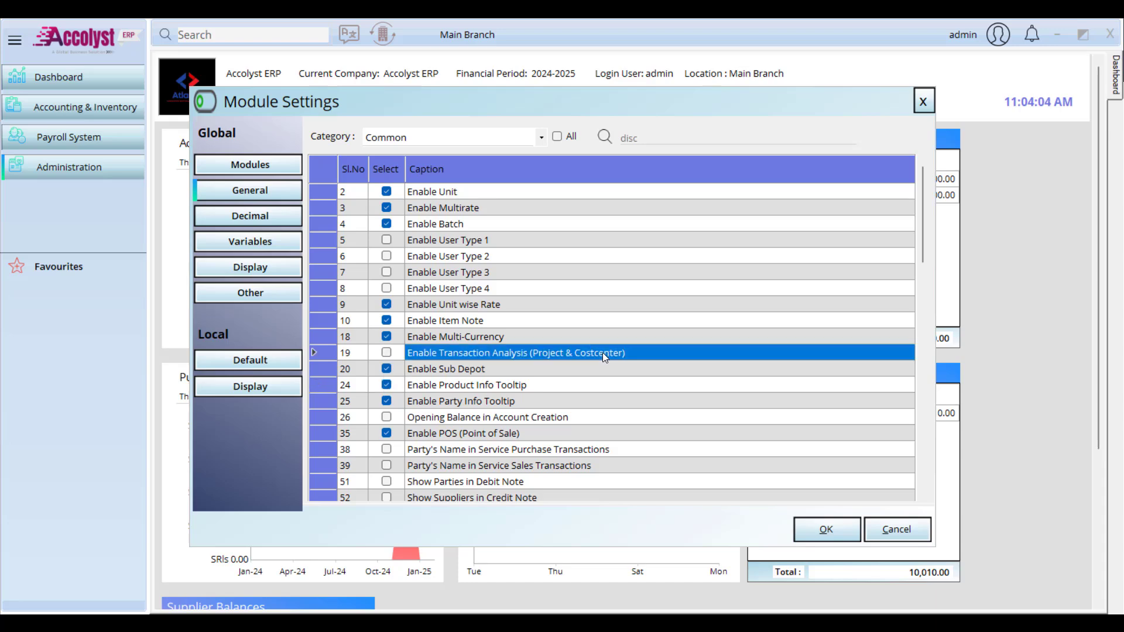
pyautogui.click(387, 353)
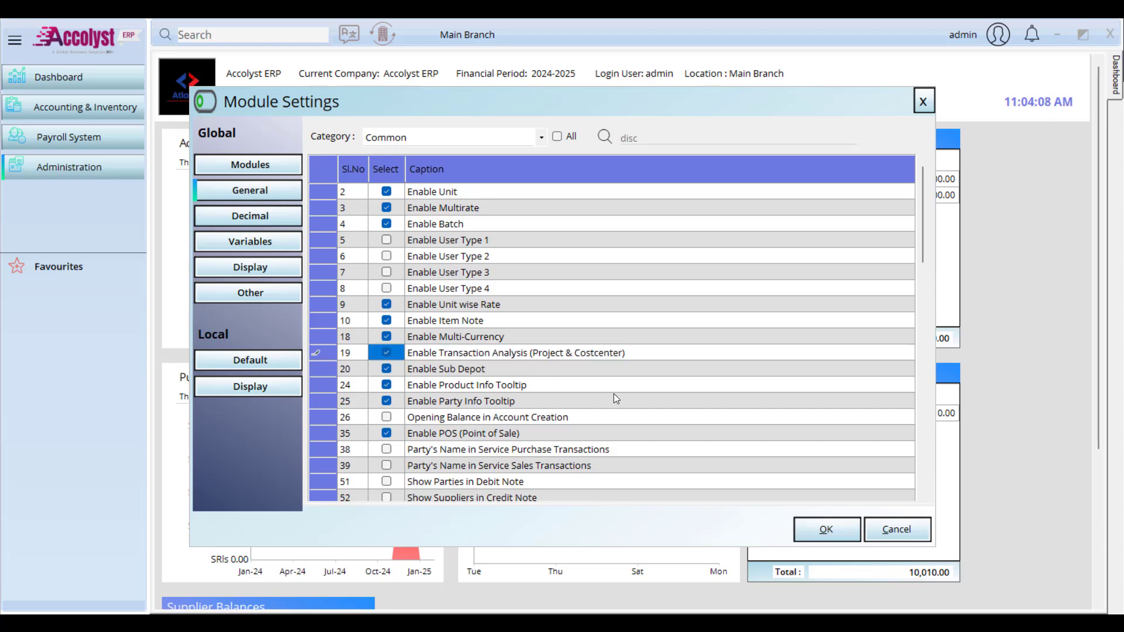
pyautogui.click(802, 533)
pyautogui.click(603, 377)
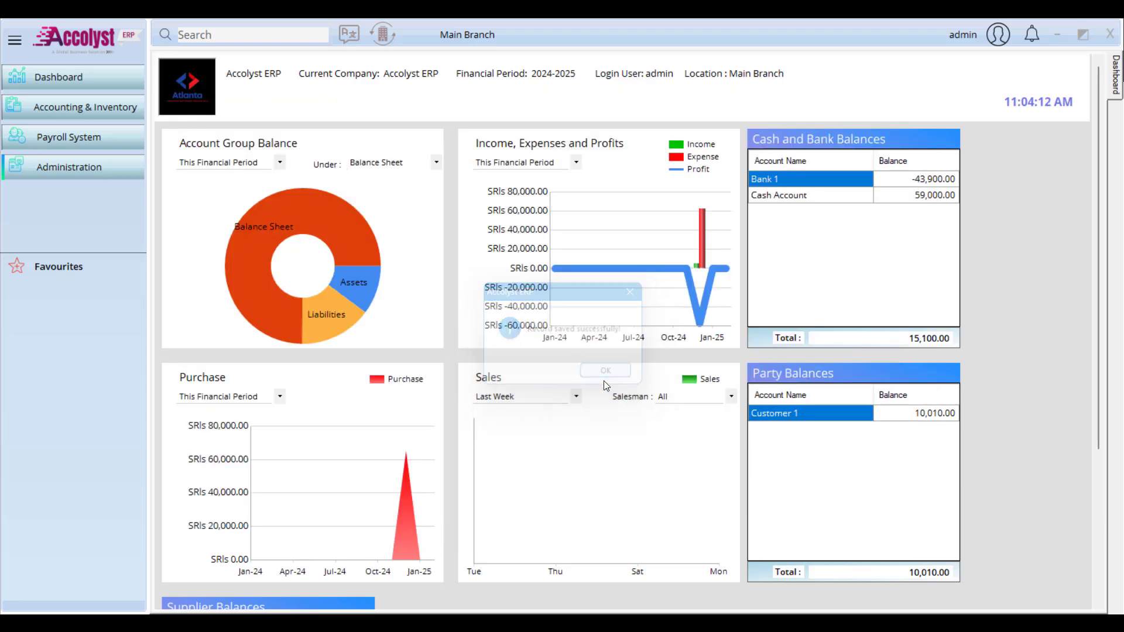
# Step: Start new purchase invoice PI3 from Accounting & Inventory and bring up the supplier list
pyautogui.click(90, 110)
pyautogui.moveTo(198, 125)
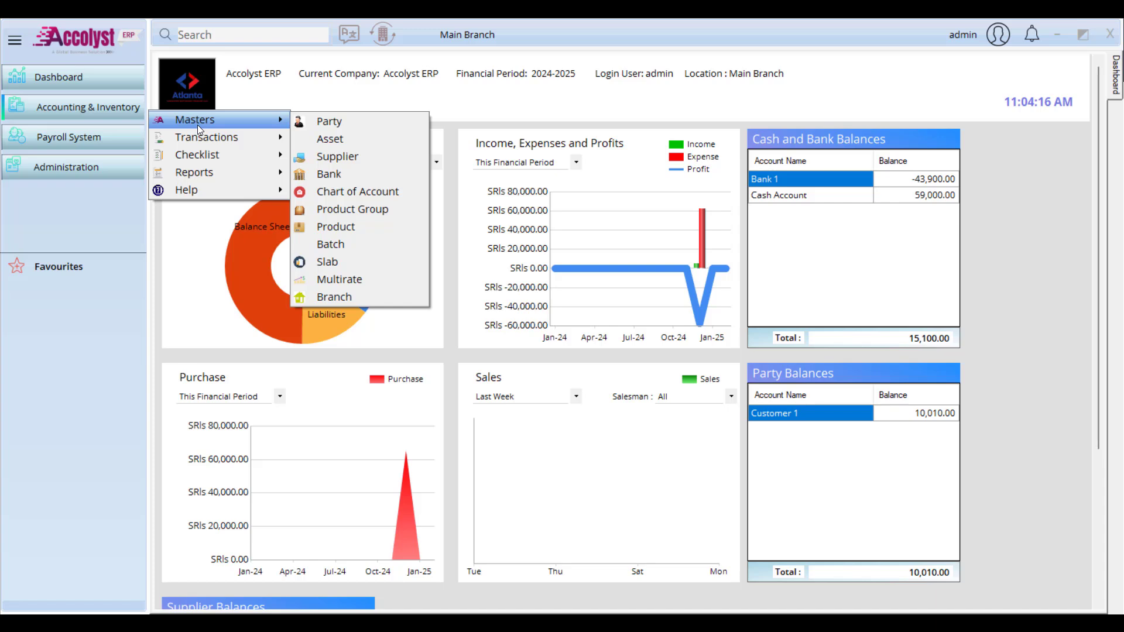
pyautogui.moveTo(353, 176)
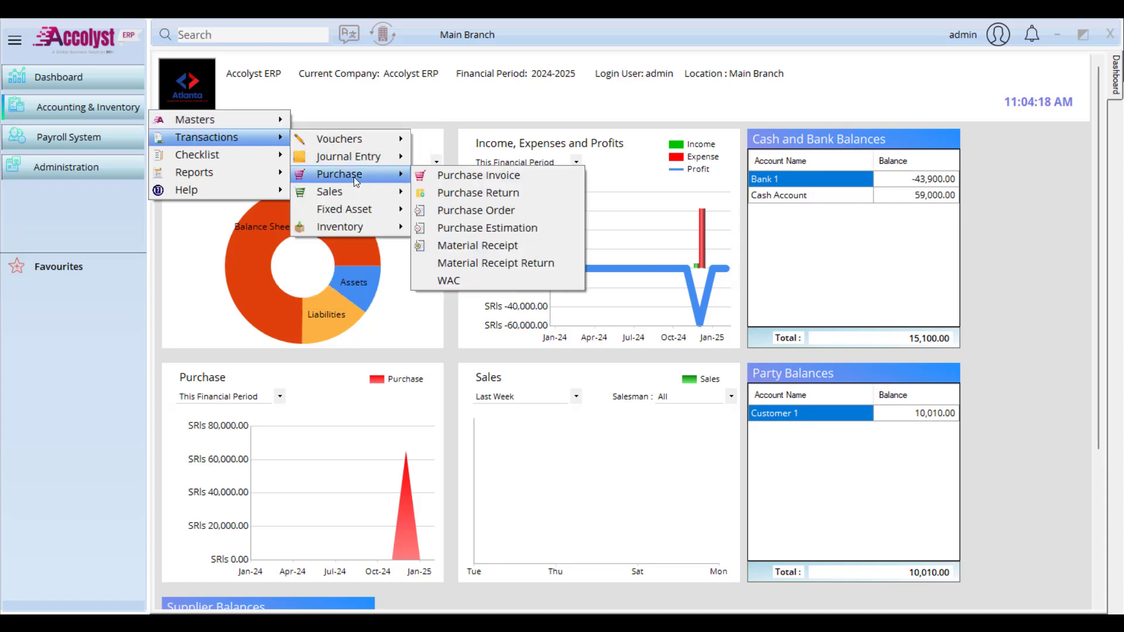
pyautogui.click(491, 179)
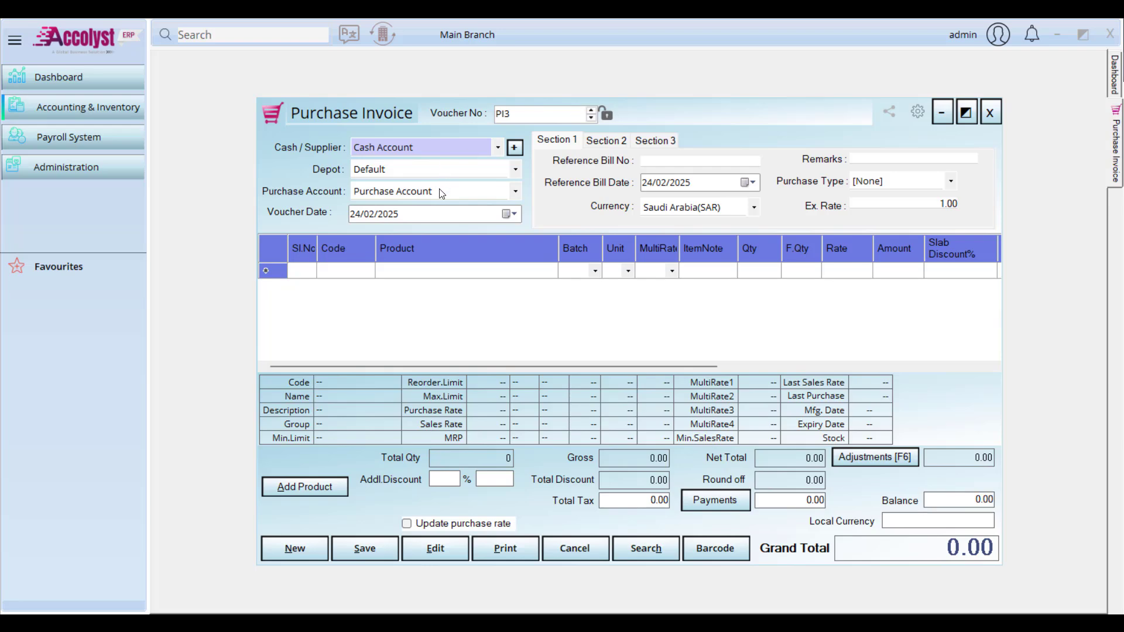
pyautogui.click(439, 147)
# Step: Bill Supplier 1 for Product 1 in pcs: quantity 100, 2 free, rate 500
pyautogui.click(428, 179)
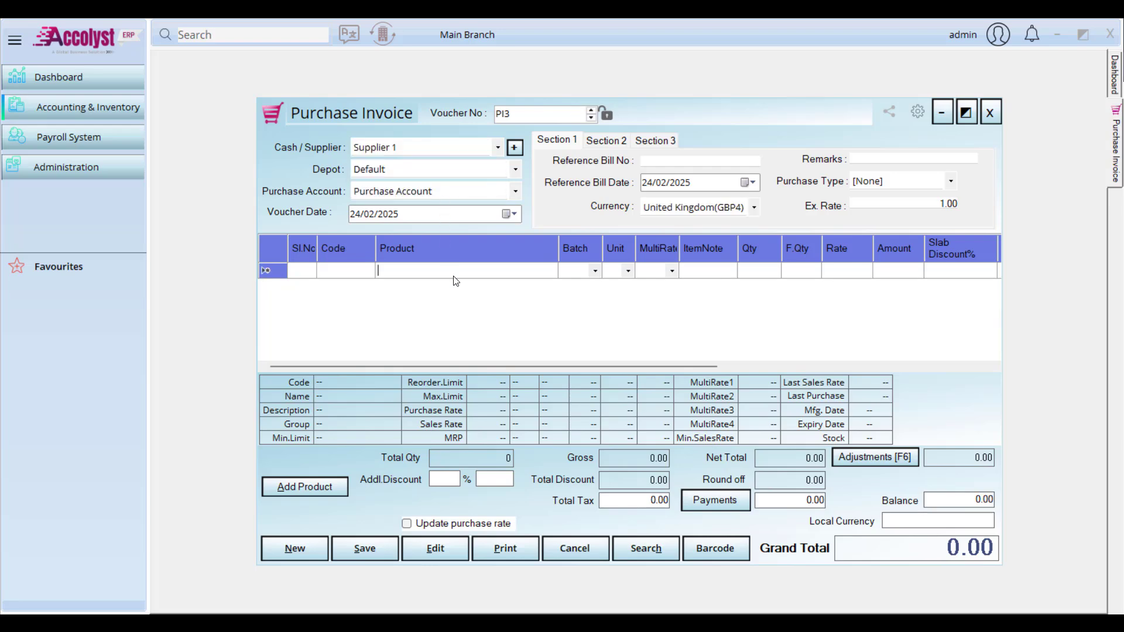
pyautogui.write('p')
pyautogui.press('Return')
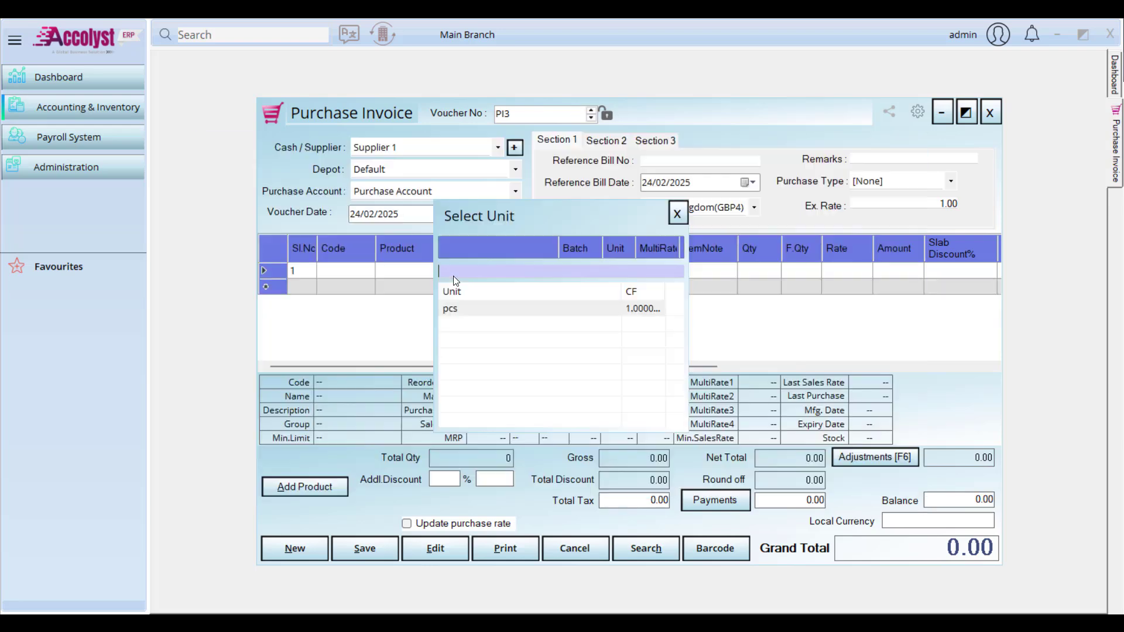
pyautogui.press('Return')
pyautogui.press('Return')
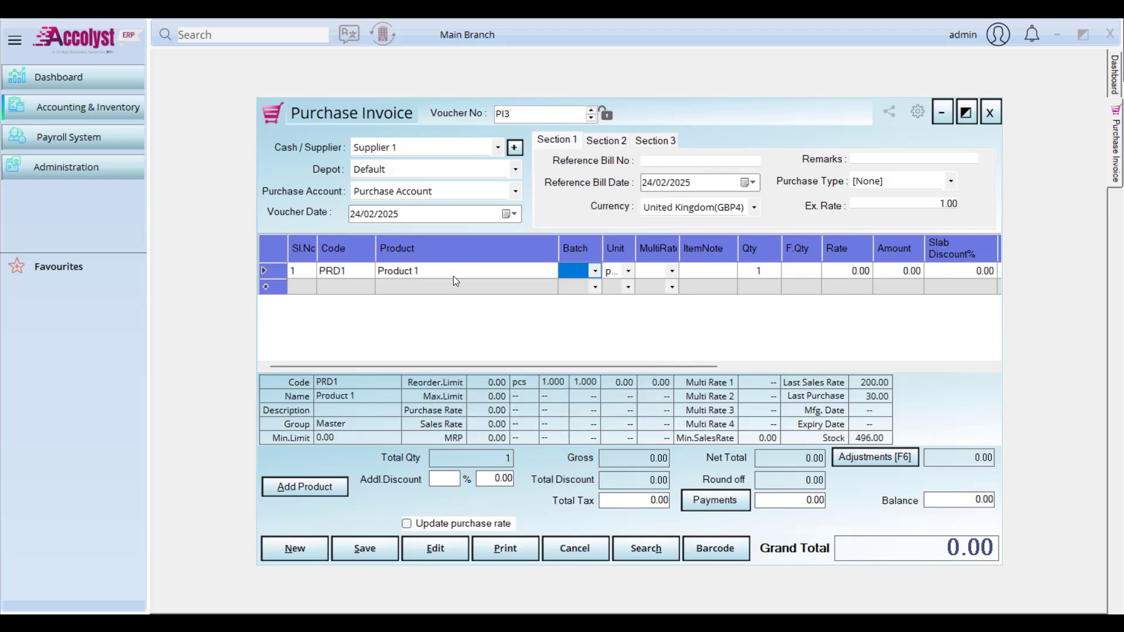
pyautogui.press('Return')
pyautogui.press('Return')
pyautogui.press('Return')
pyautogui.press('Return')
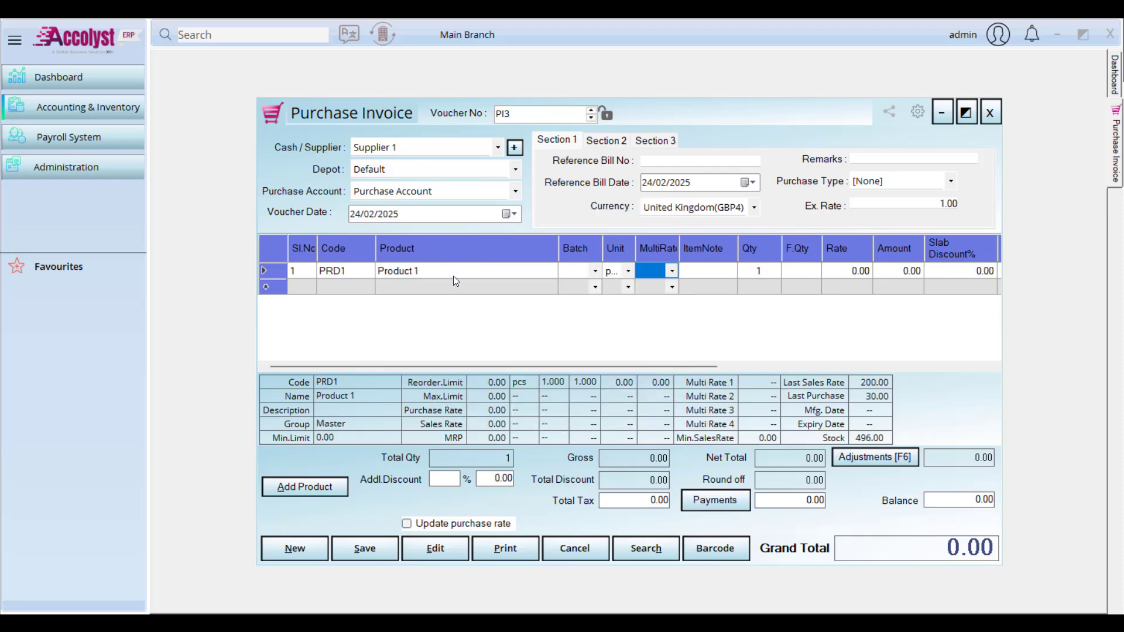
pyautogui.write('100')
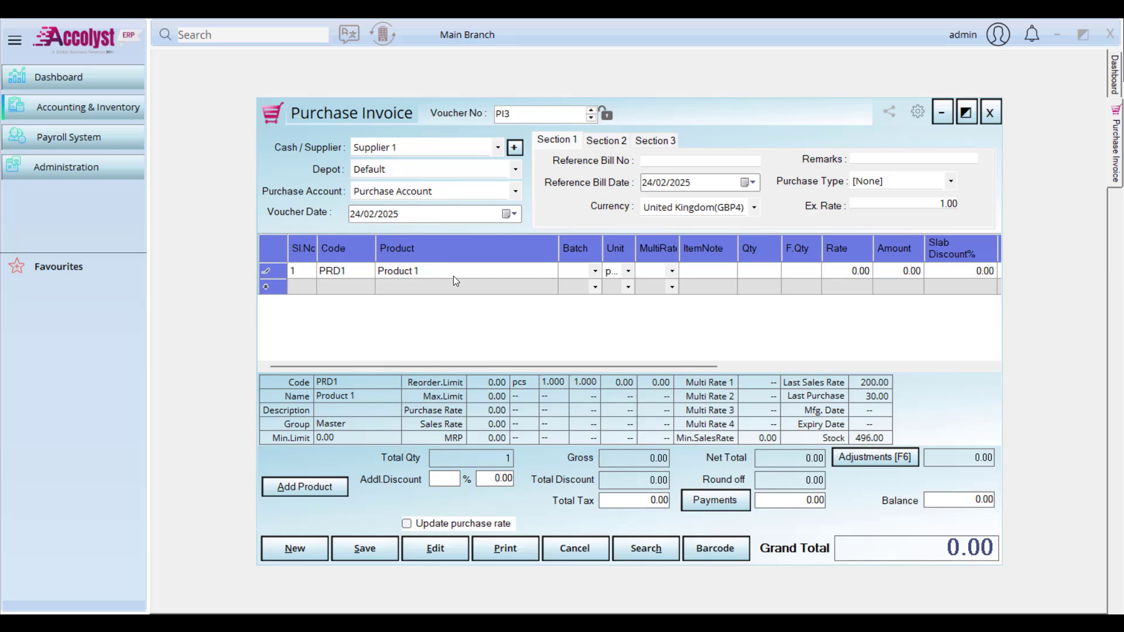
pyautogui.press('Return')
pyautogui.write('2')
pyautogui.press('Return')
pyautogui.write('500')
pyautogui.press('Return')
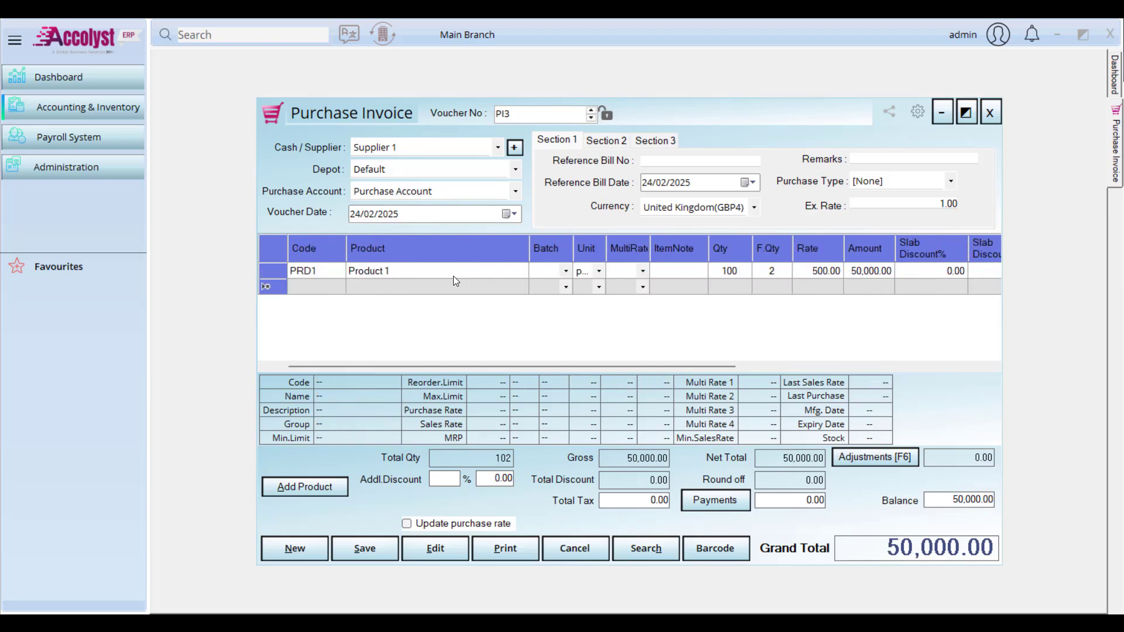
# Step: Review the line's discount, slab discount and additional discount values
pyautogui.moveTo(704, 363); pyautogui.dragTo(813, 363)
pyautogui.click(836, 269)
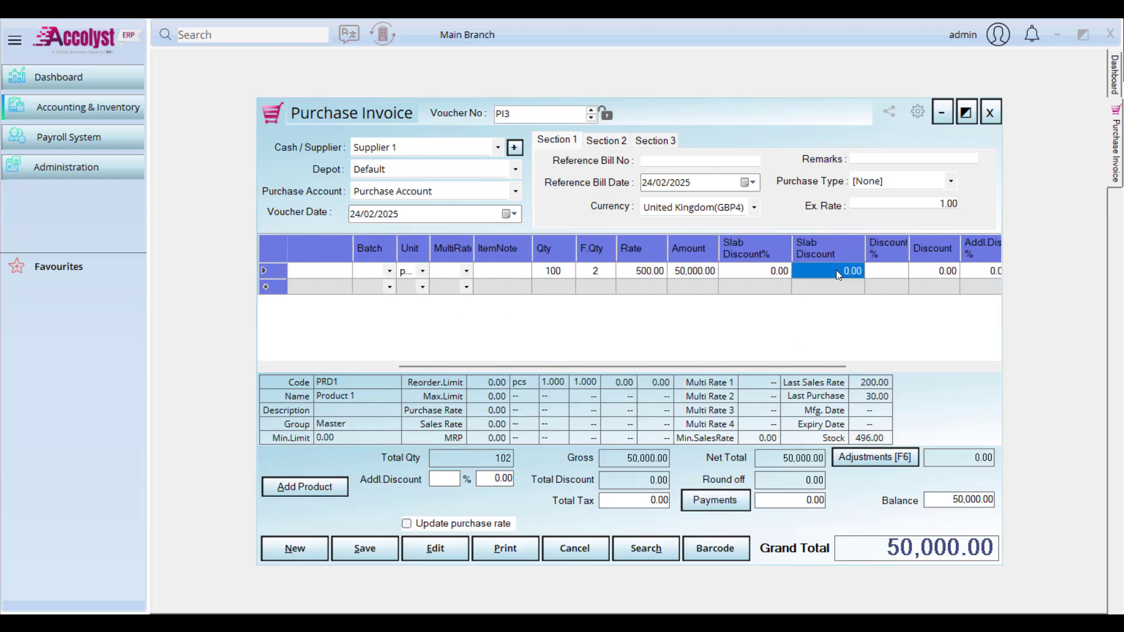
pyautogui.click(878, 270)
pyautogui.click(935, 271)
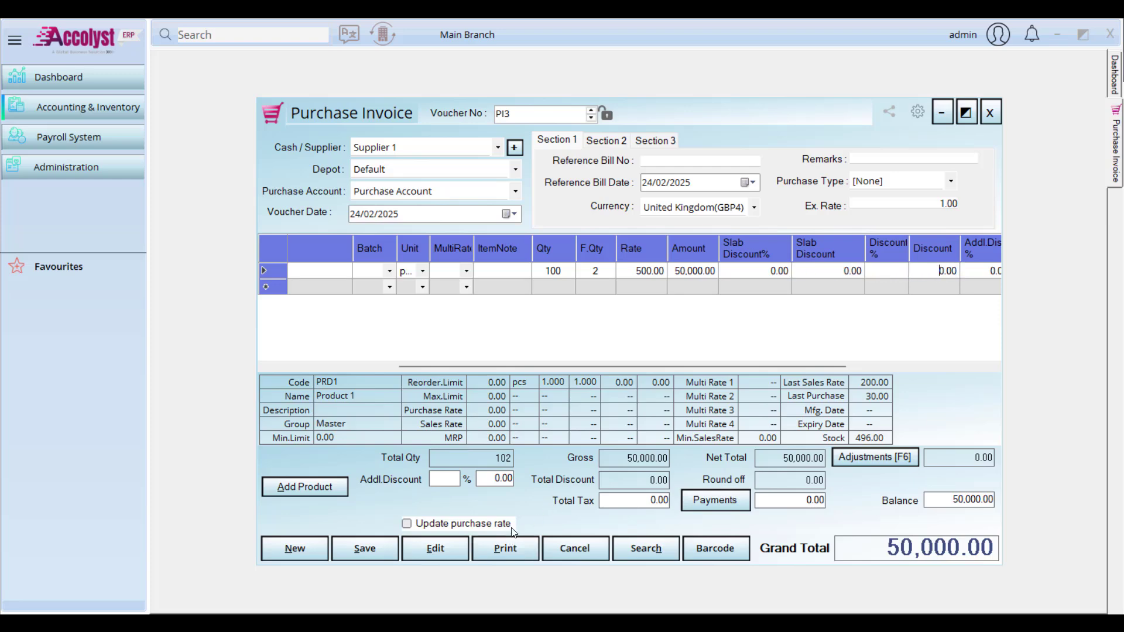
pyautogui.click(450, 479)
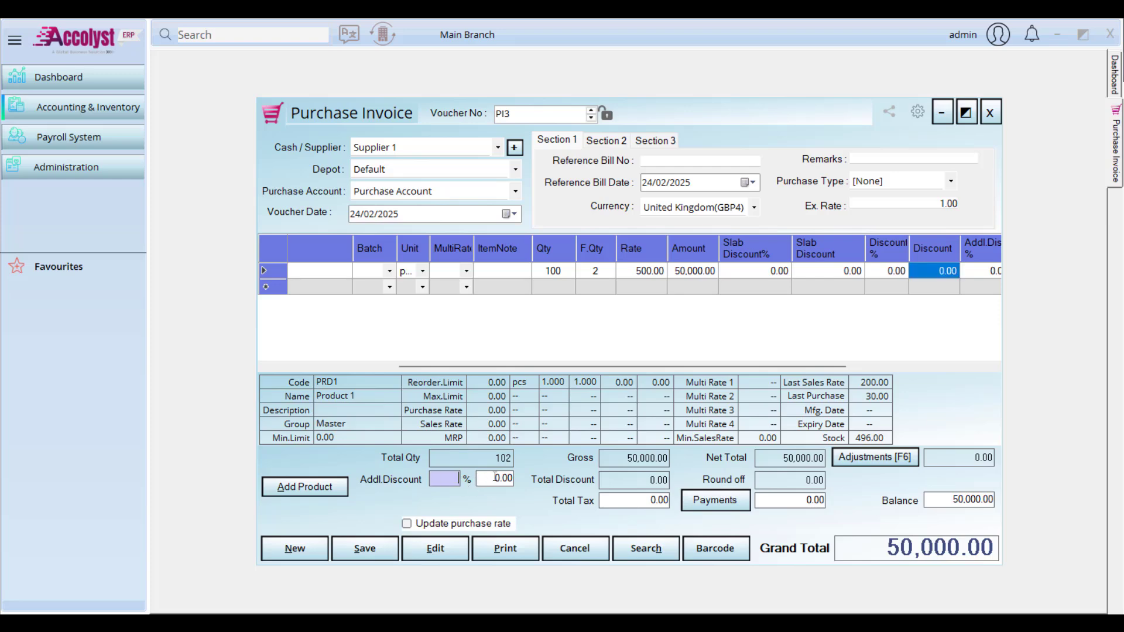
pyautogui.click(495, 477)
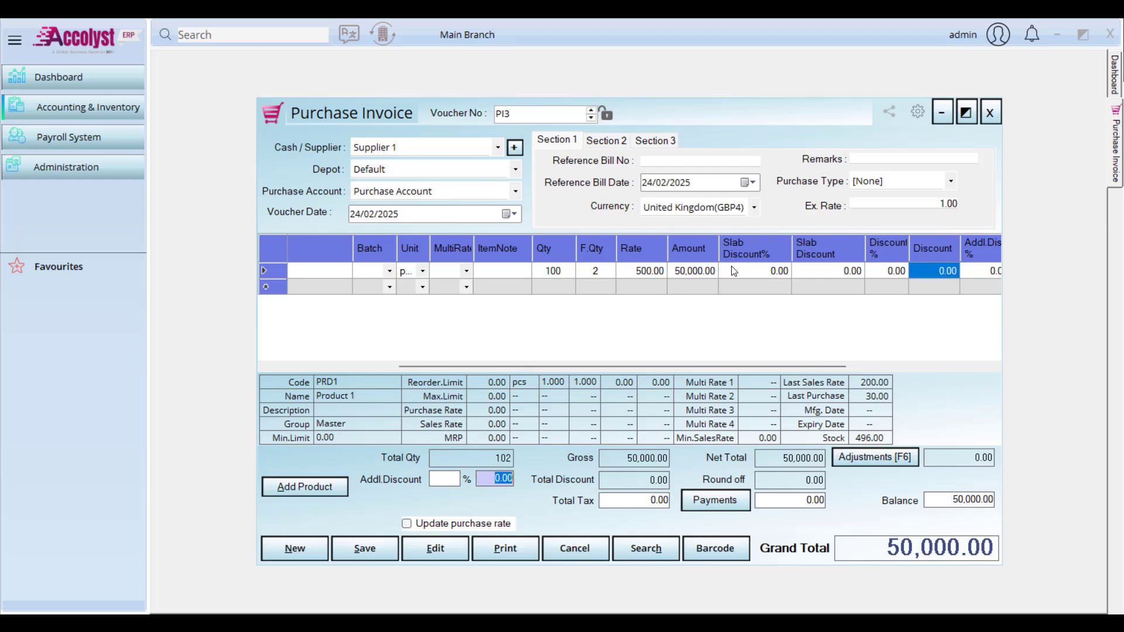
pyautogui.click(772, 272)
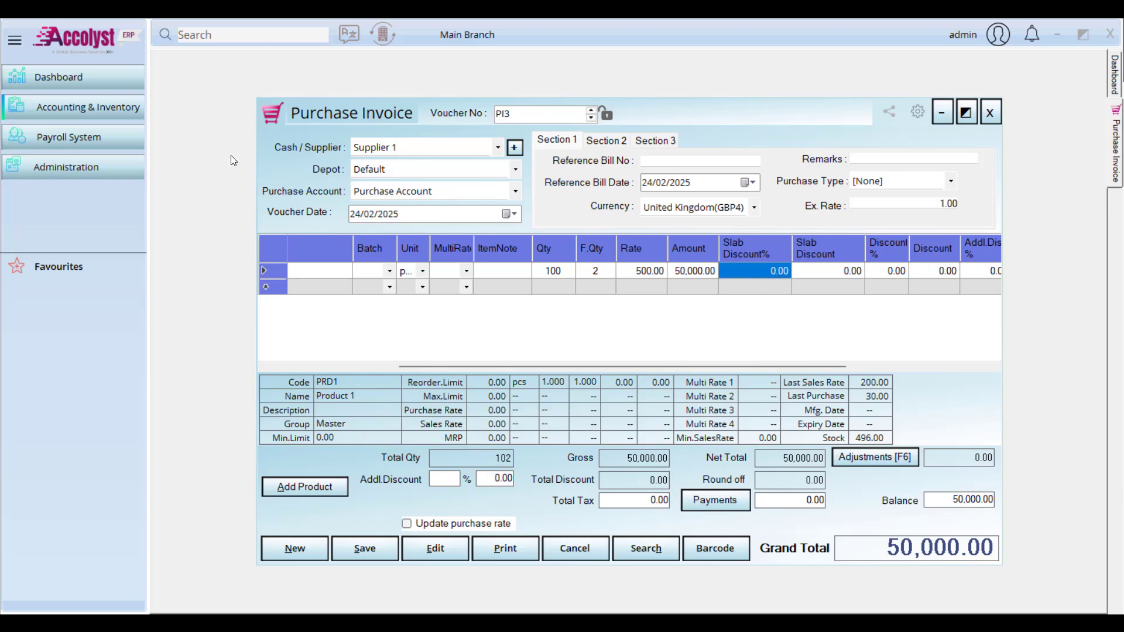
pyautogui.click(113, 106)
pyautogui.moveTo(235, 110)
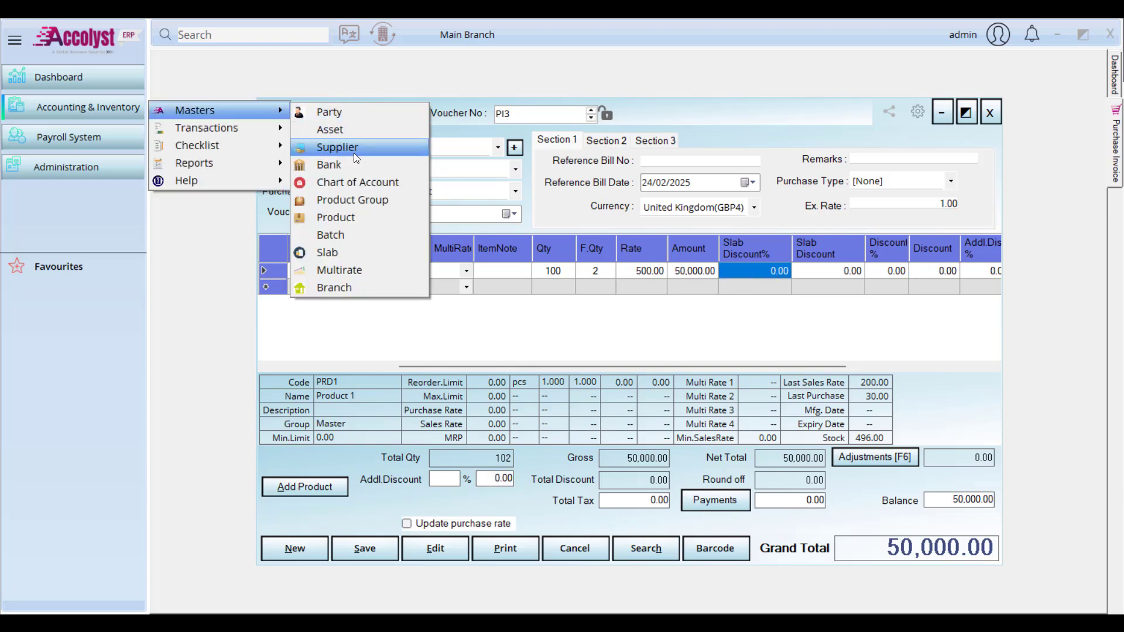
pyautogui.click(369, 216)
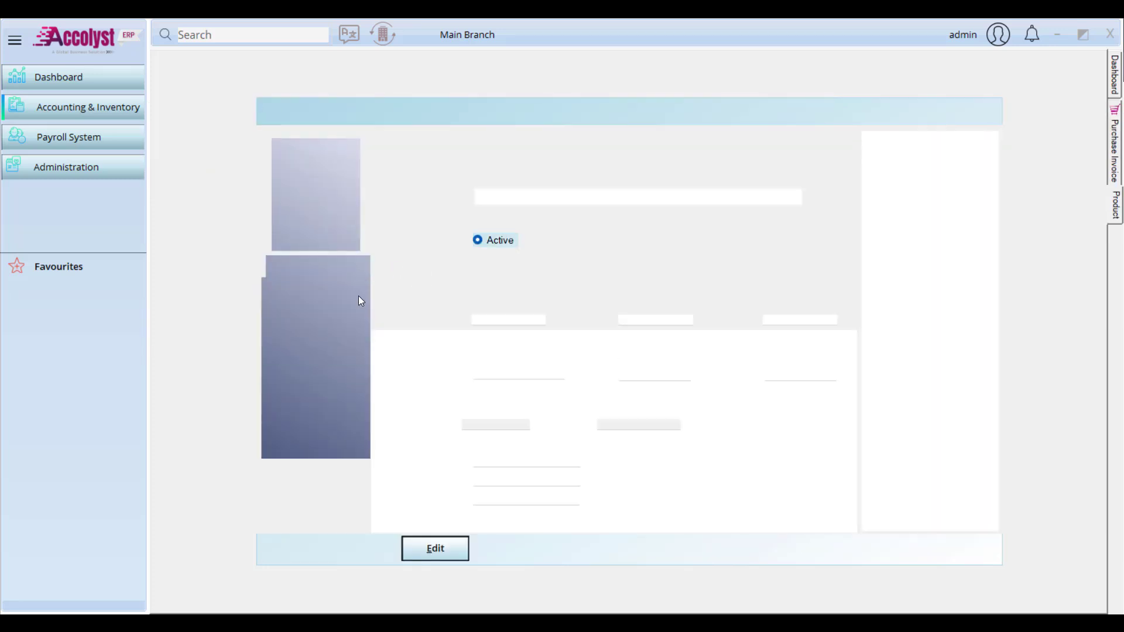
pyautogui.click(870, 139)
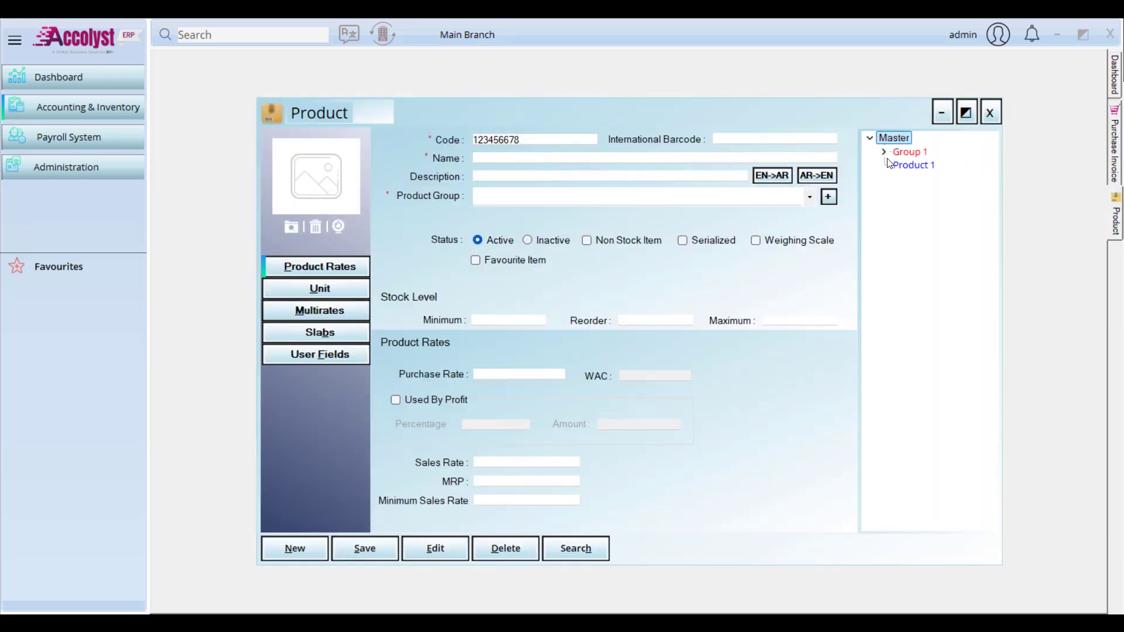
pyautogui.click(917, 168)
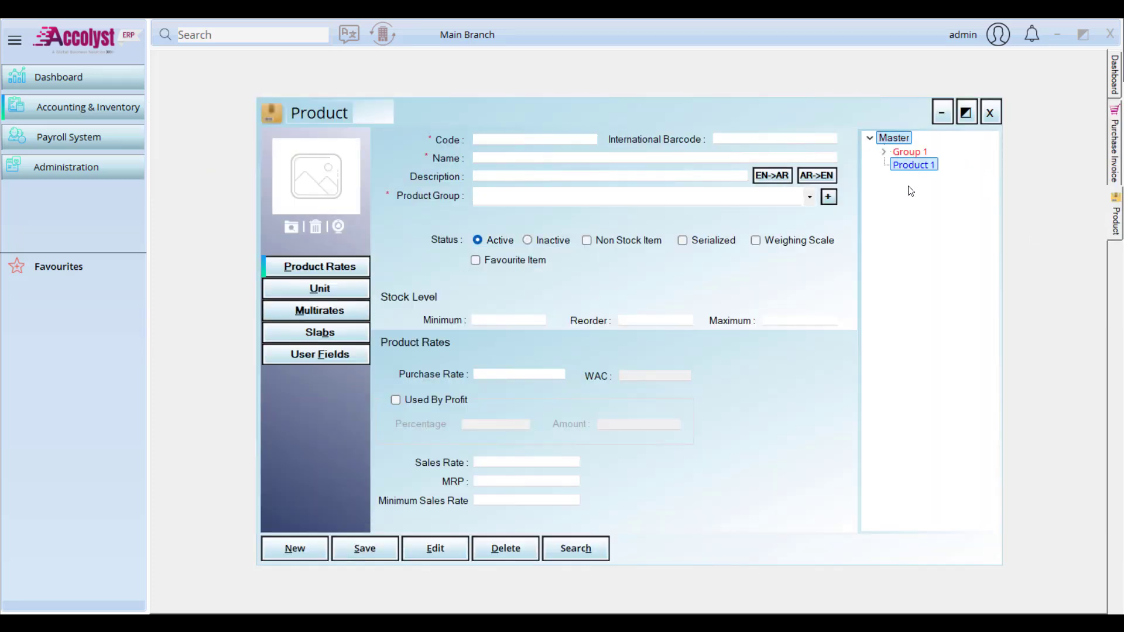
pyautogui.click(346, 332)
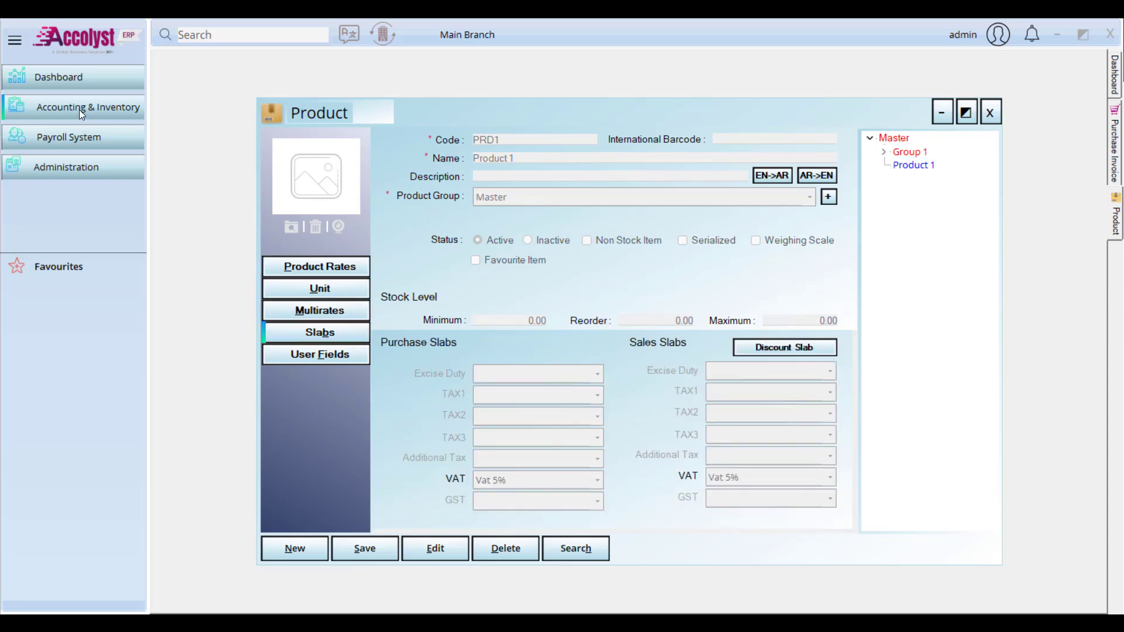
pyautogui.click(437, 550)
pyautogui.click(810, 351)
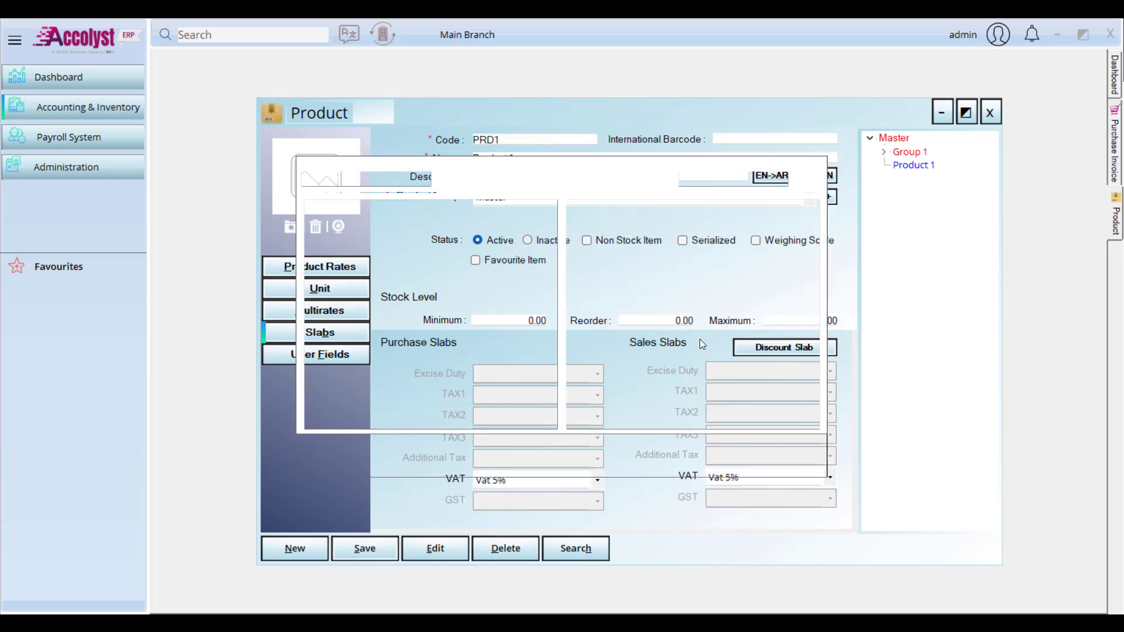
pyautogui.click(550, 229)
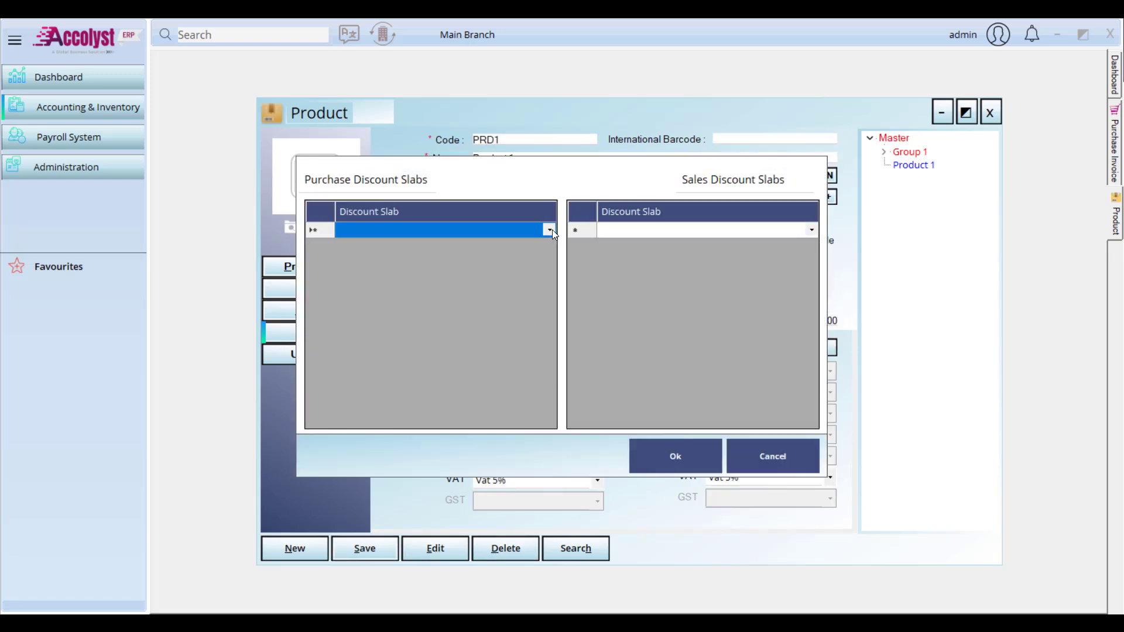
pyautogui.click(550, 230)
pyautogui.click(374, 249)
pyautogui.click(796, 455)
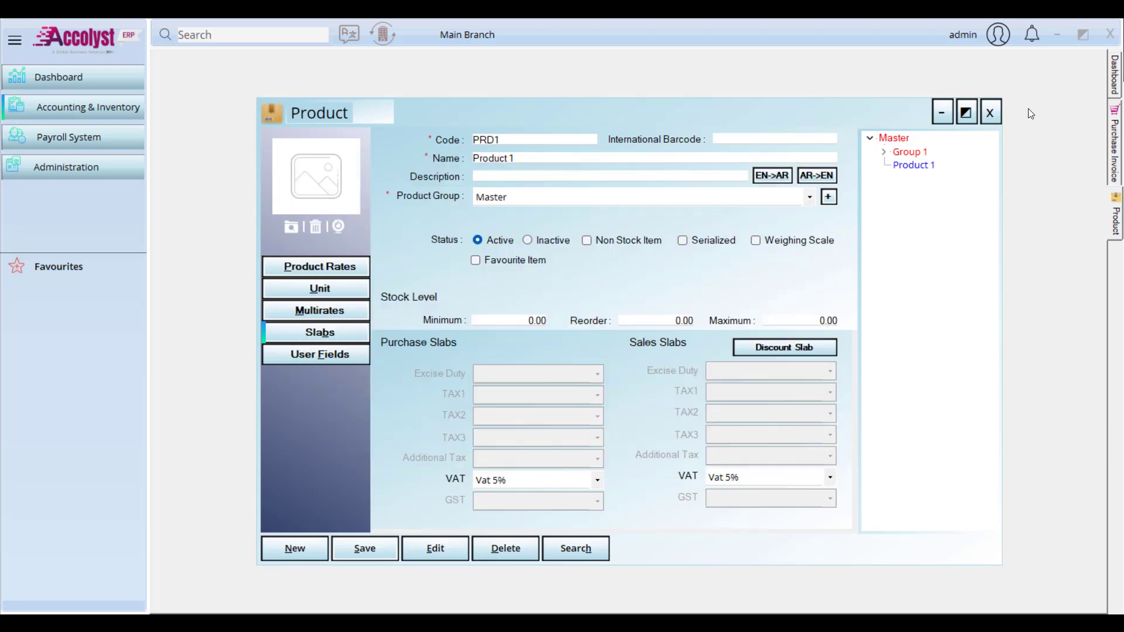
pyautogui.click(989, 112)
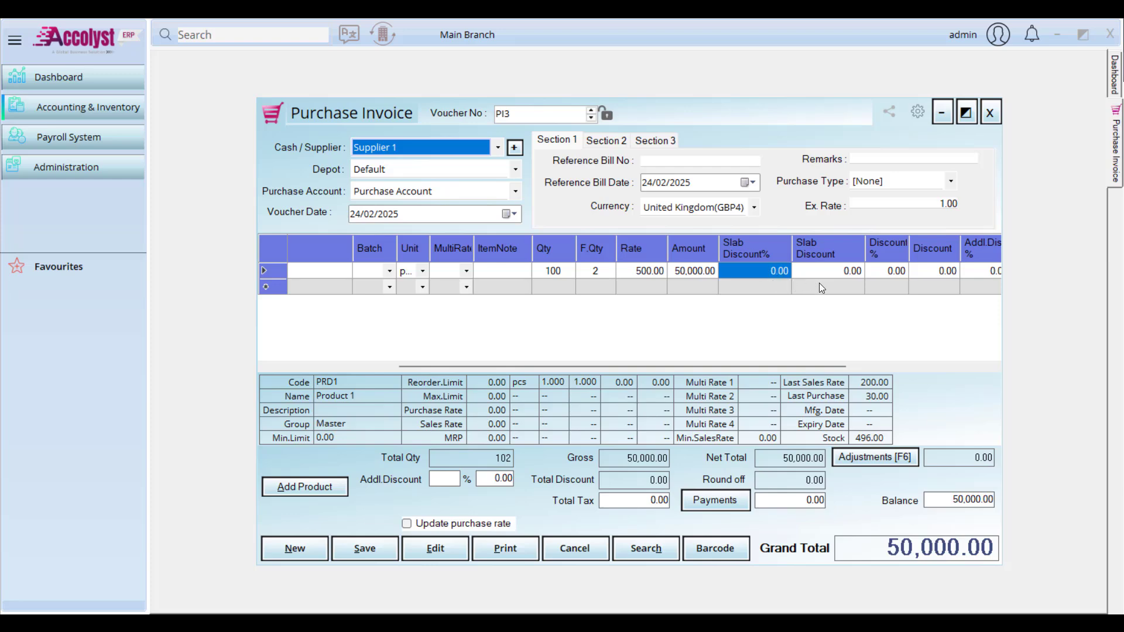
# Step: Change the invoice currency to United States of America
pyautogui.click(753, 211)
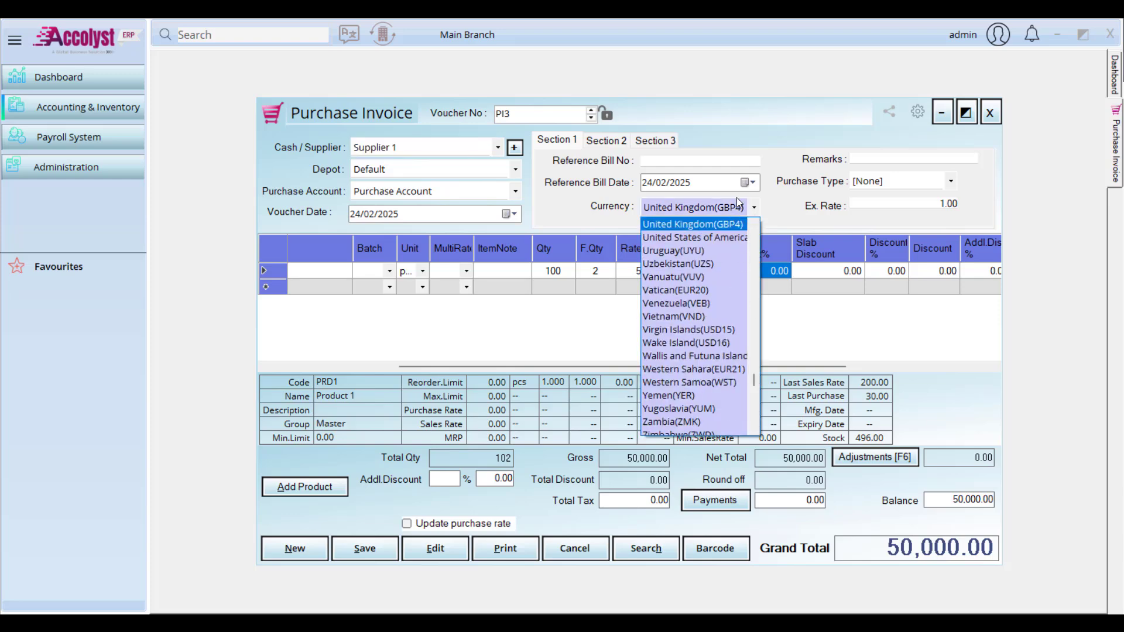
pyautogui.click(737, 199)
pyautogui.click(737, 199)
pyautogui.press('Down')
pyautogui.press('Up')
pyautogui.press('Up')
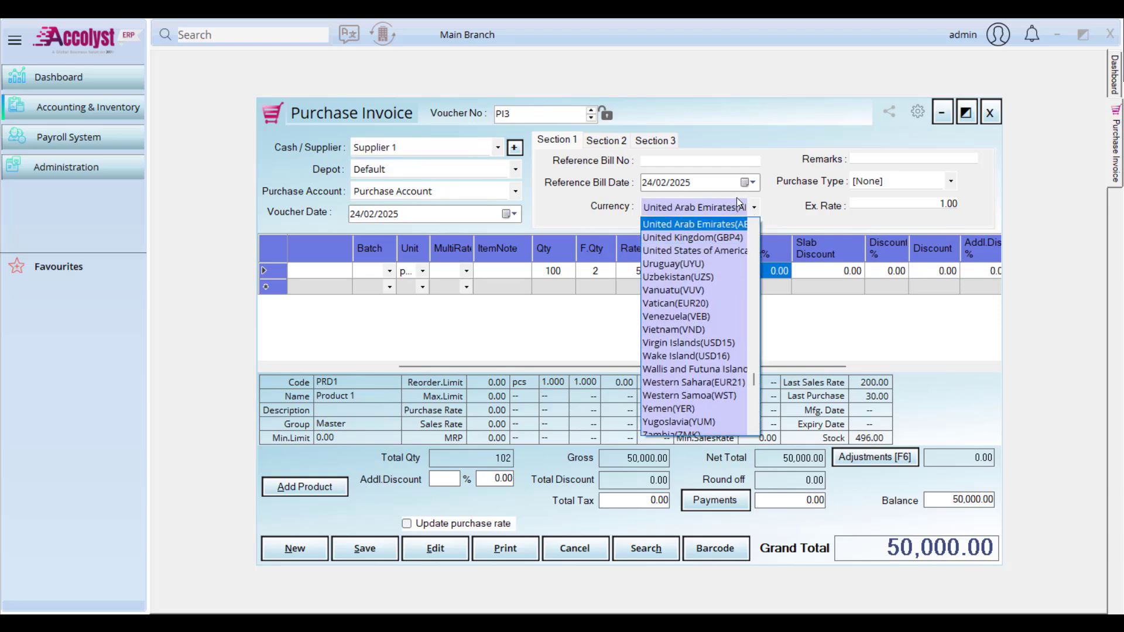
pyautogui.press('Down')
pyautogui.press('Down')
pyautogui.press('Down')
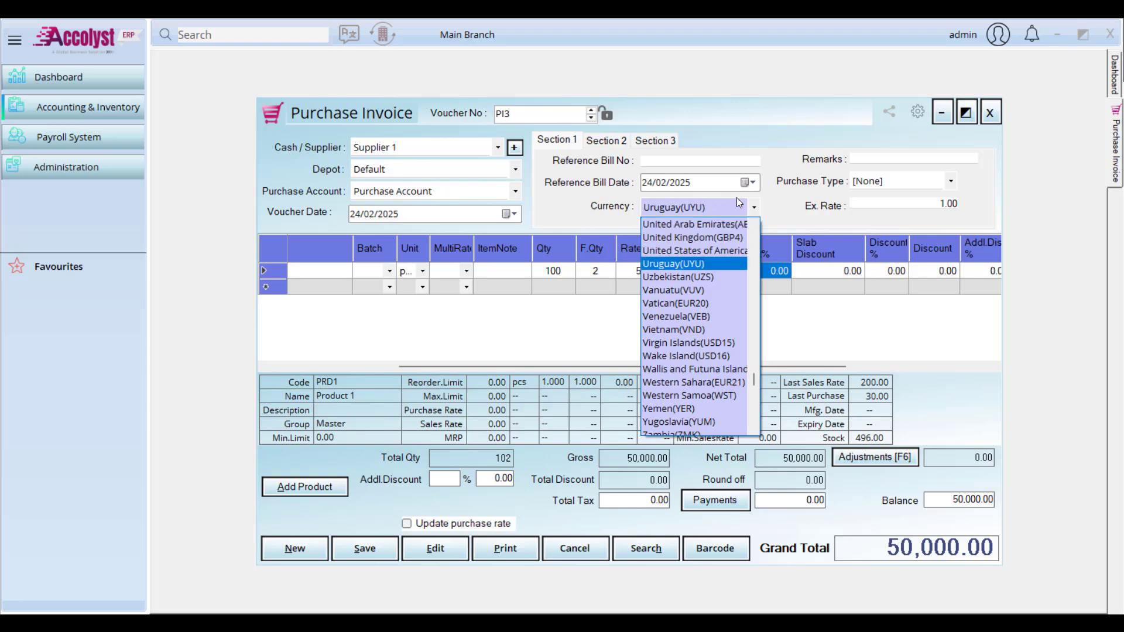
pyautogui.press('Up')
pyautogui.press('Tab')
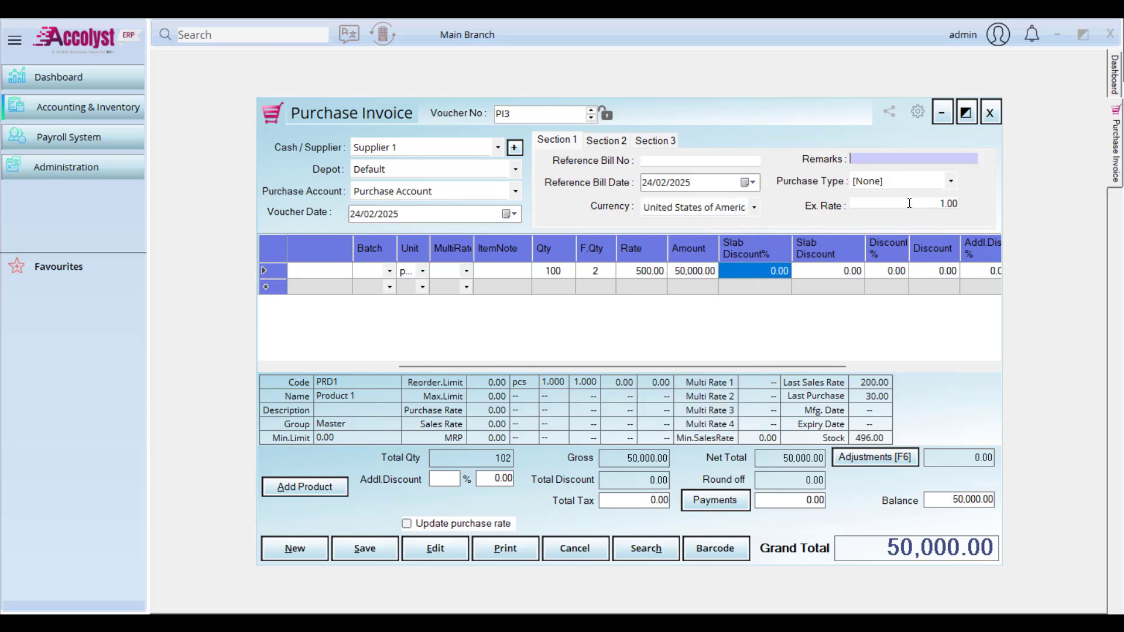
# Step: Check the company settings under Administration, then return to the invoice
pyautogui.click(909, 203)
pyautogui.click(23, 162)
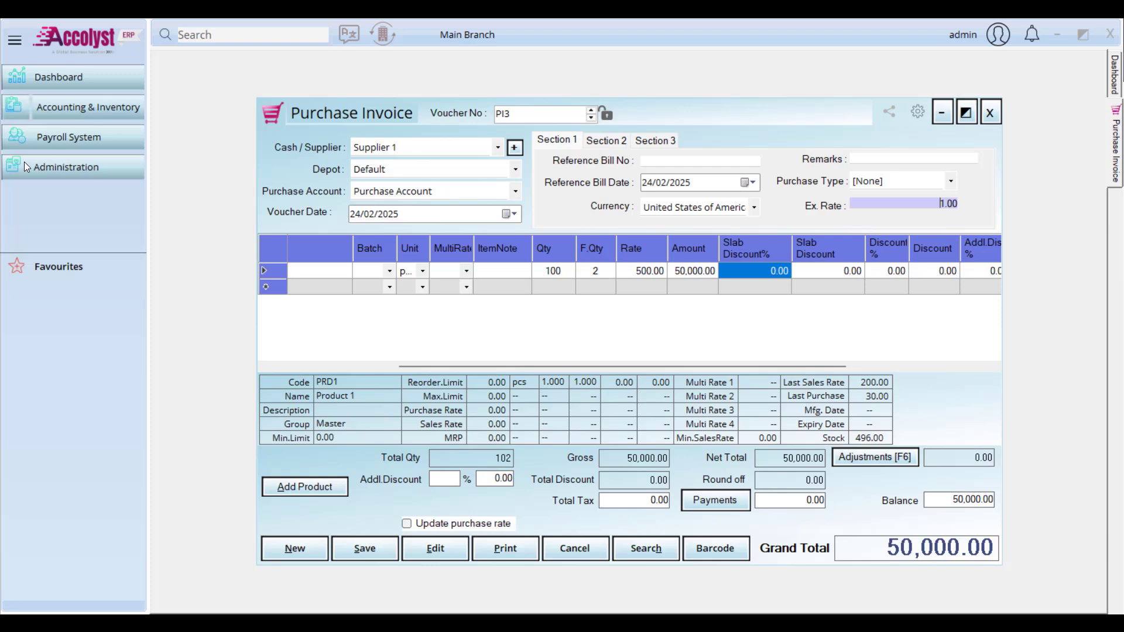
pyautogui.moveTo(202, 189)
pyautogui.click(404, 288)
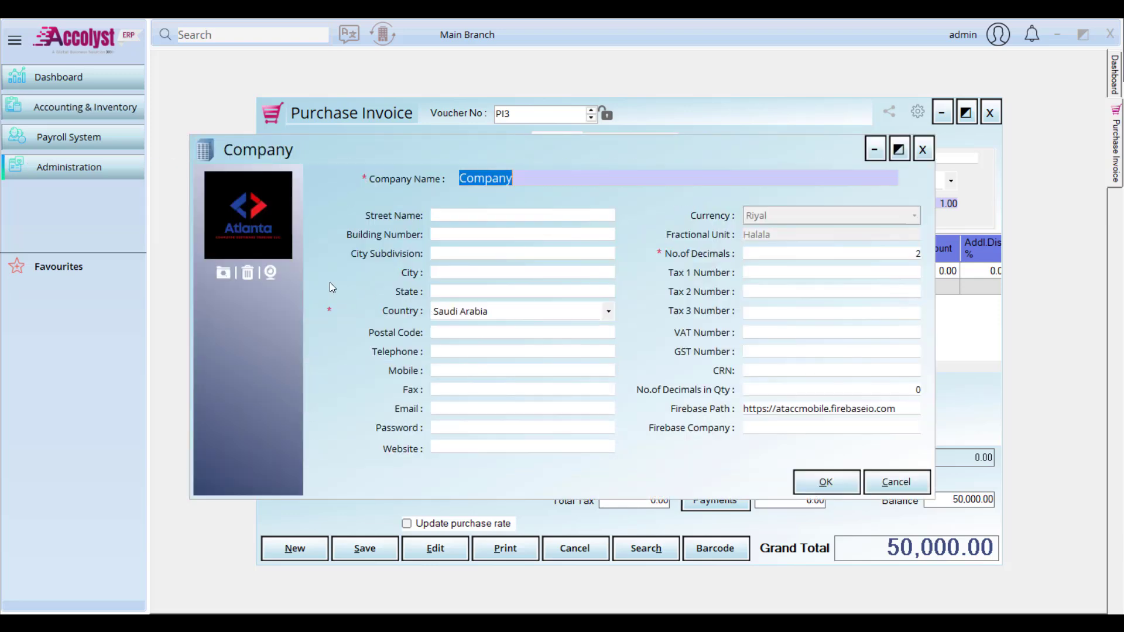
pyautogui.click(930, 152)
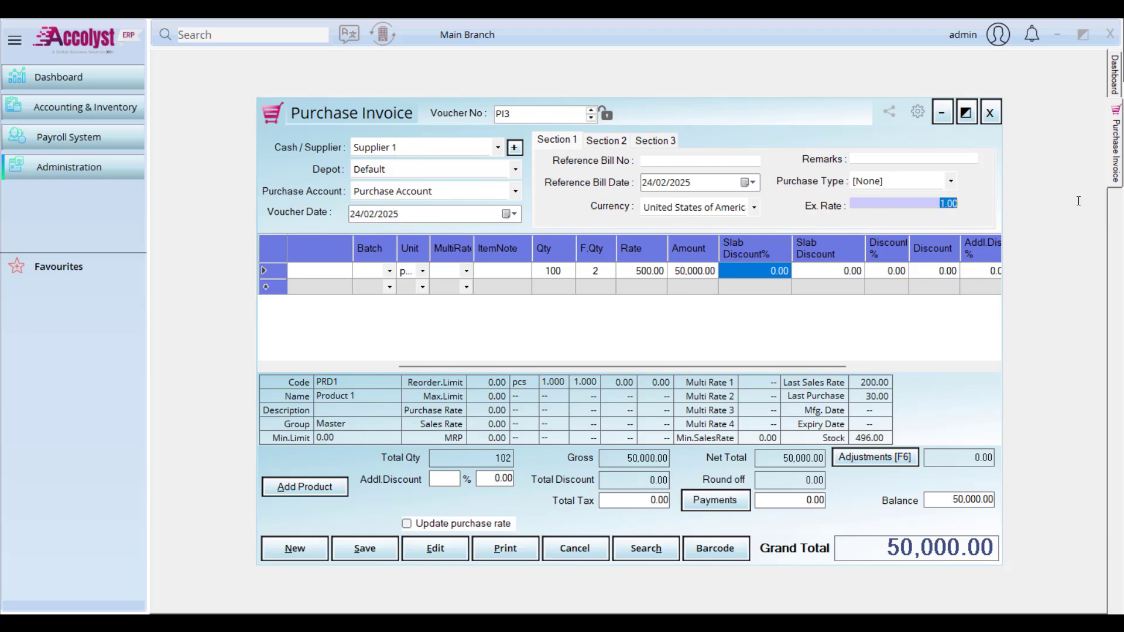
# Step: Set the exchange rate to 12, giving a 4,166.70 grand total and 50,000.40 locally
pyautogui.write('12')
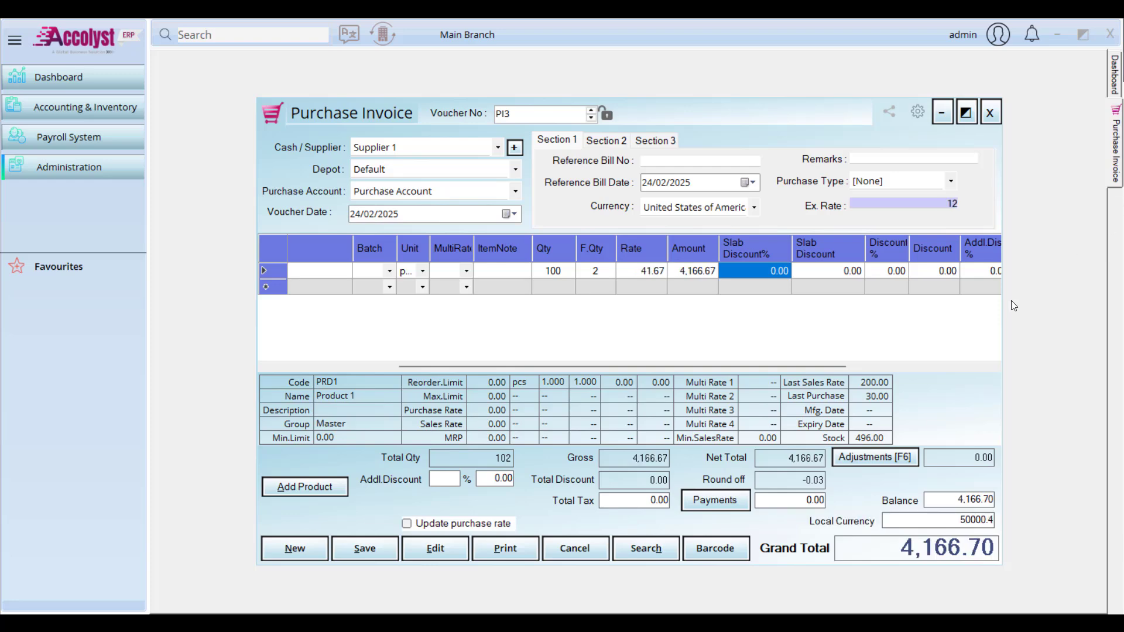
pyautogui.press('Return')
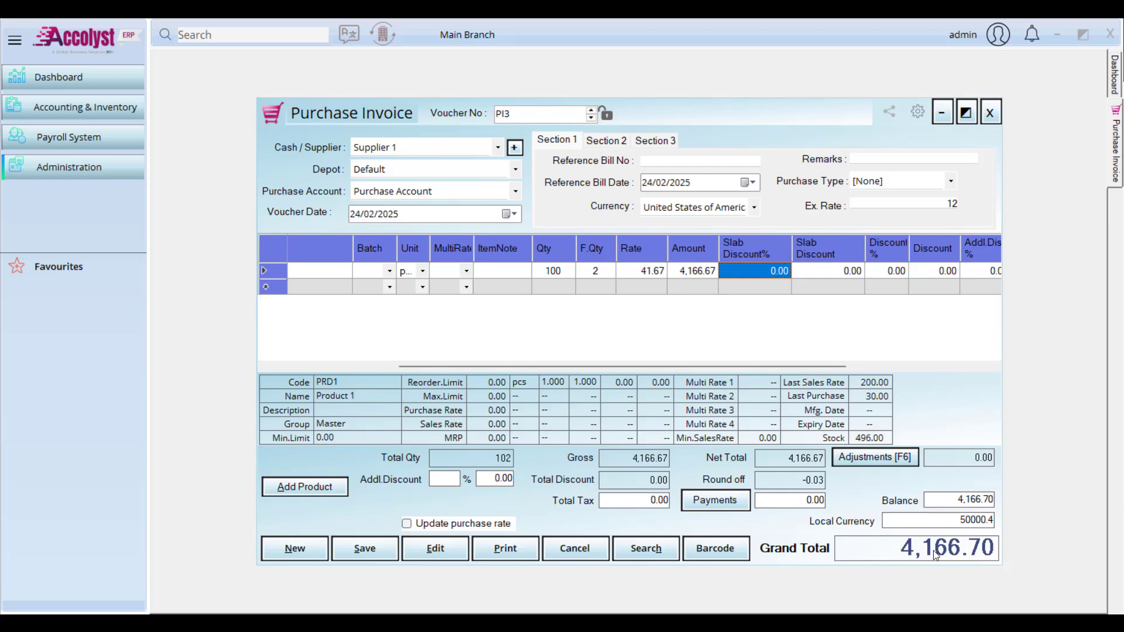
pyautogui.moveTo(958, 521); pyautogui.dragTo(1009, 521)
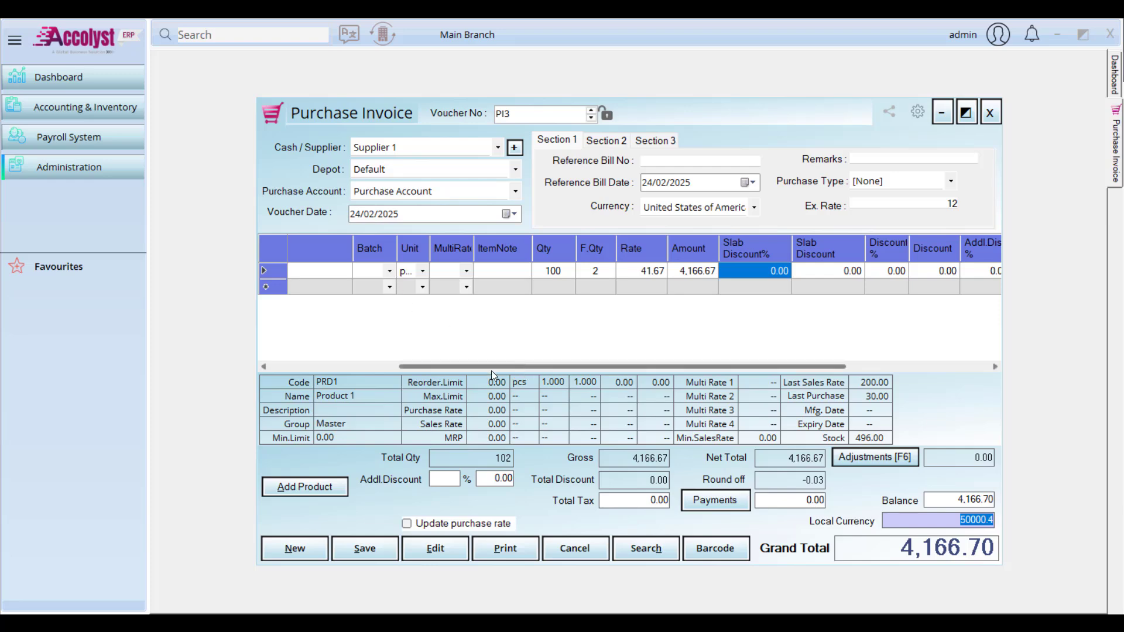
pyautogui.moveTo(490, 368); pyautogui.dragTo(321, 315)
pyautogui.click(447, 270)
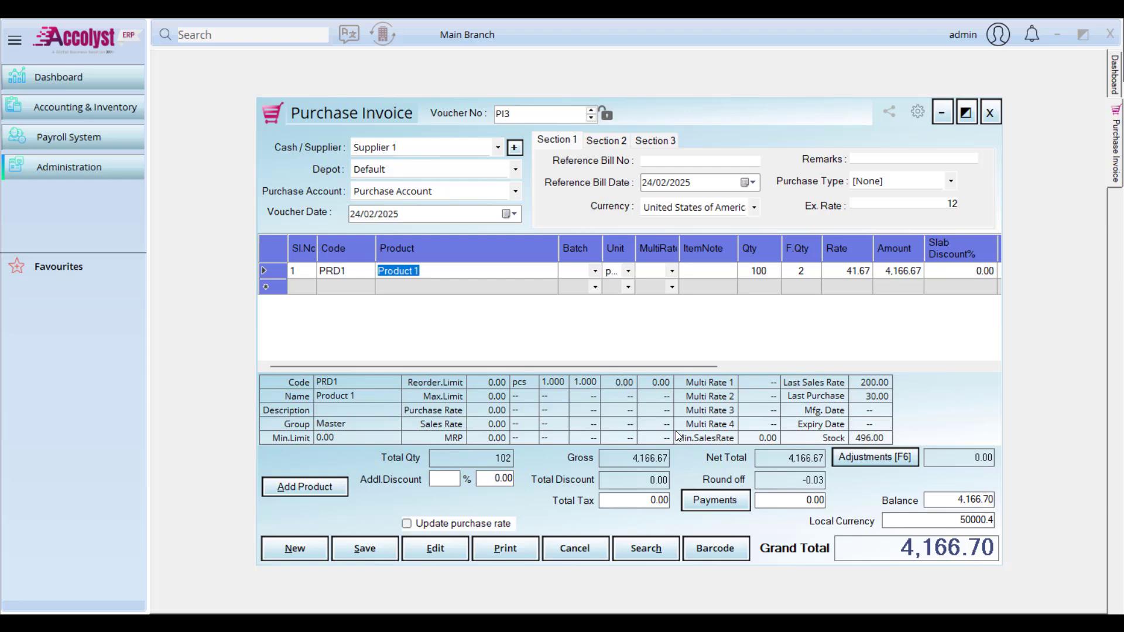
# Step: Reselect Supplier 1 and add a Product 2 line with quantity 500
pyautogui.click(499, 148)
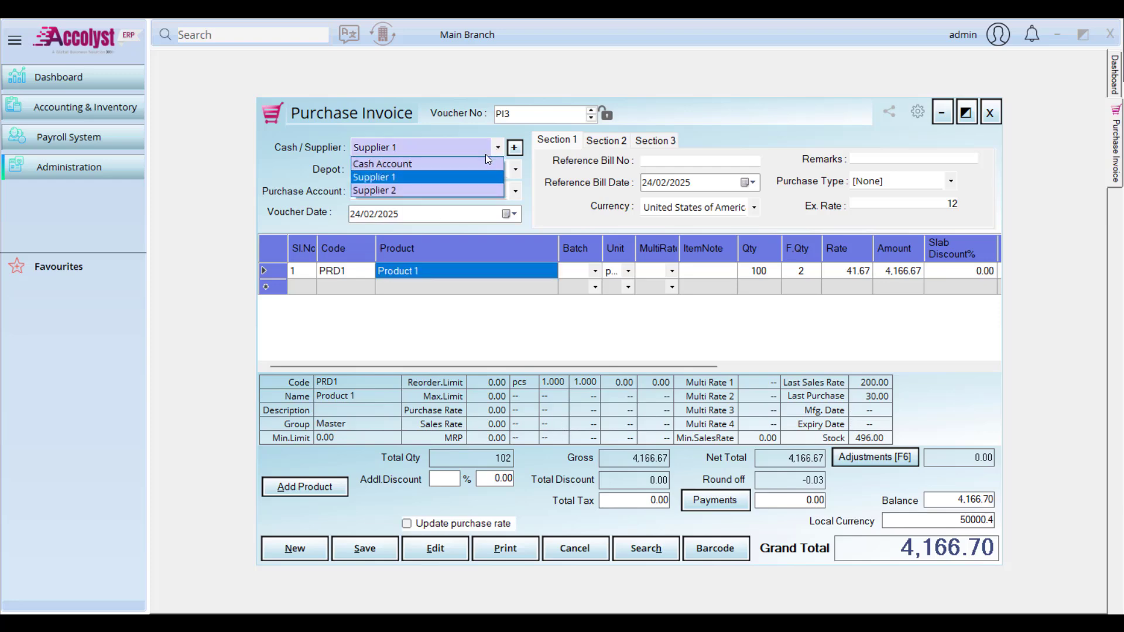
pyautogui.click(466, 177)
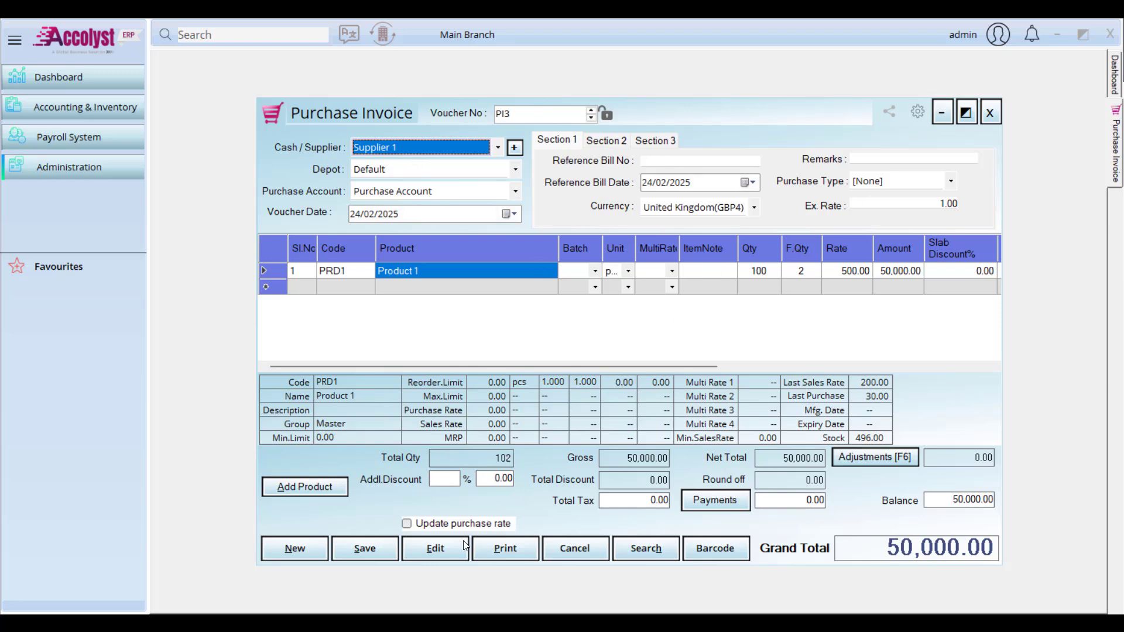
pyautogui.click(444, 290)
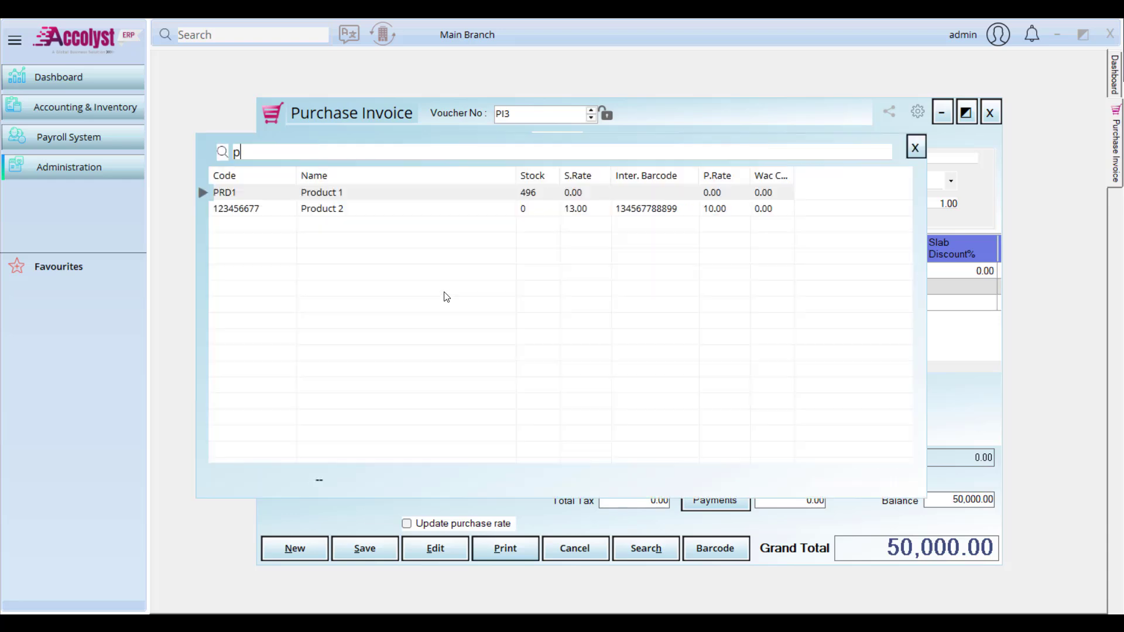
pyautogui.press('Down')
pyautogui.press('Return')
pyautogui.press('Return')
pyautogui.press('Return')
pyautogui.press('Return')
pyautogui.press('Return')
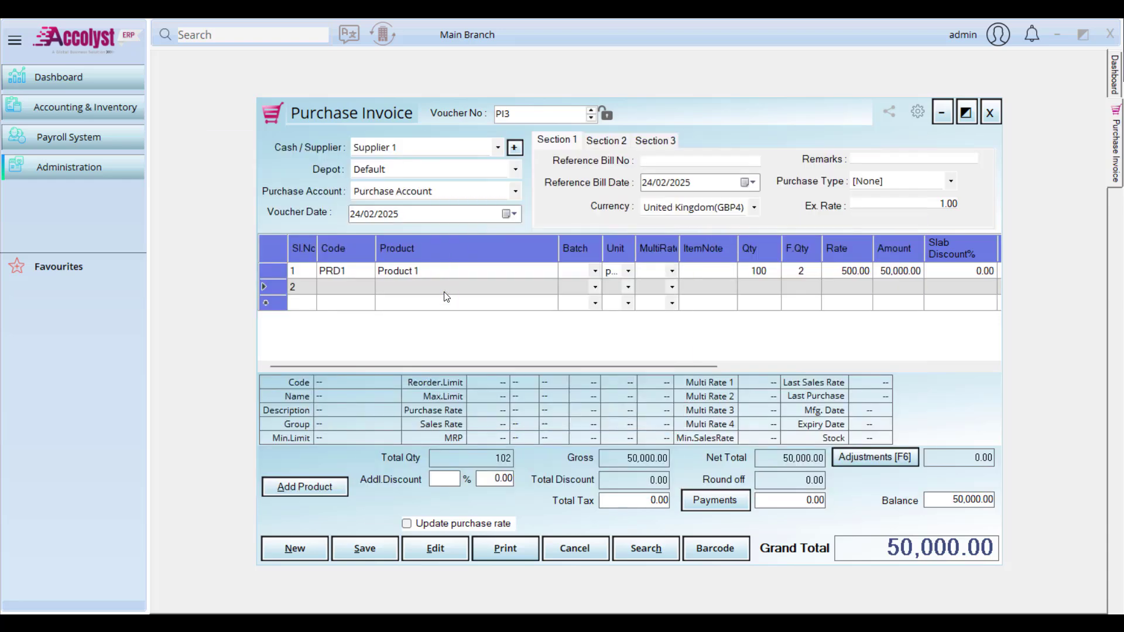
pyautogui.press('Return')
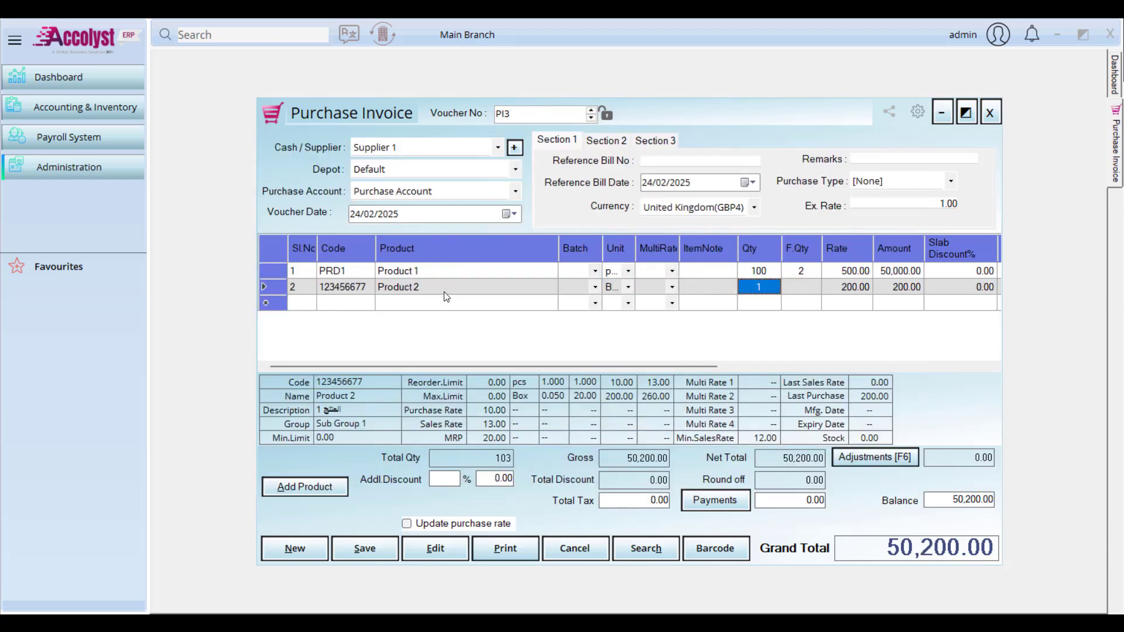
pyautogui.write('500')
pyautogui.press('Return')
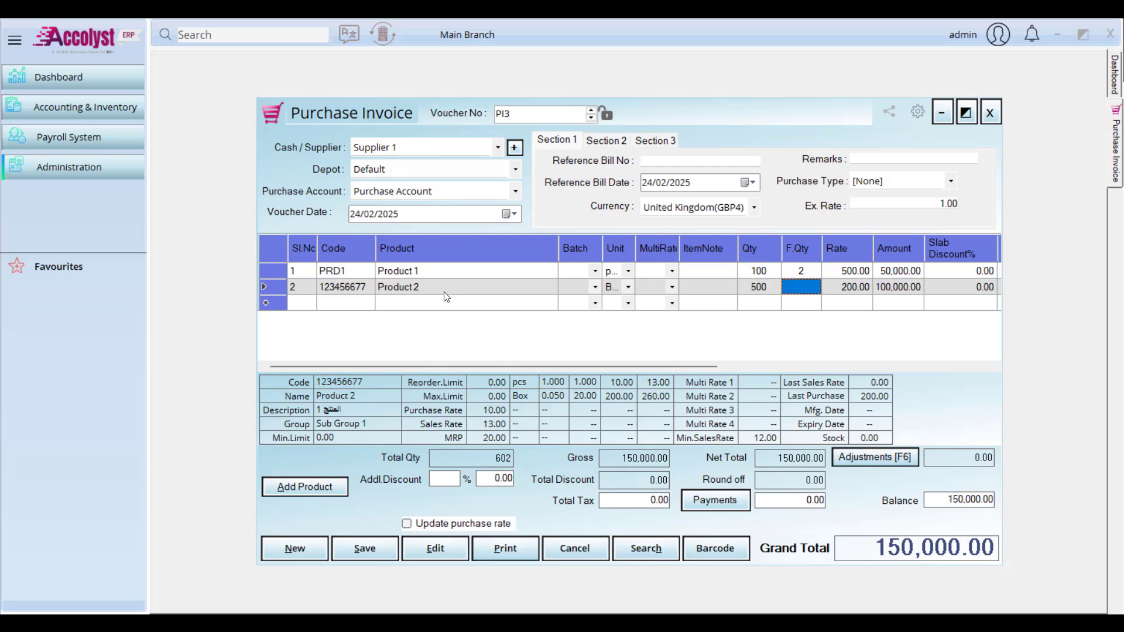
pyautogui.press('Return')
pyautogui.press('Return')
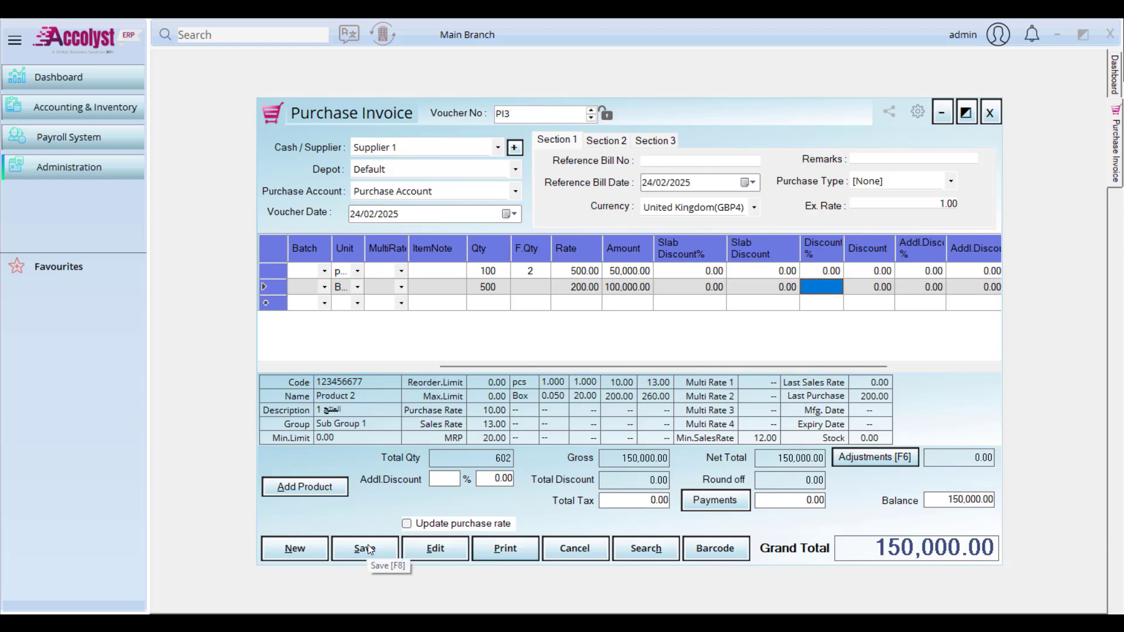
# Step: Change Product 1's rate to 450 and turn on updating the purchase rate
pyautogui.moveTo(501, 367); pyautogui.dragTo(363, 371)
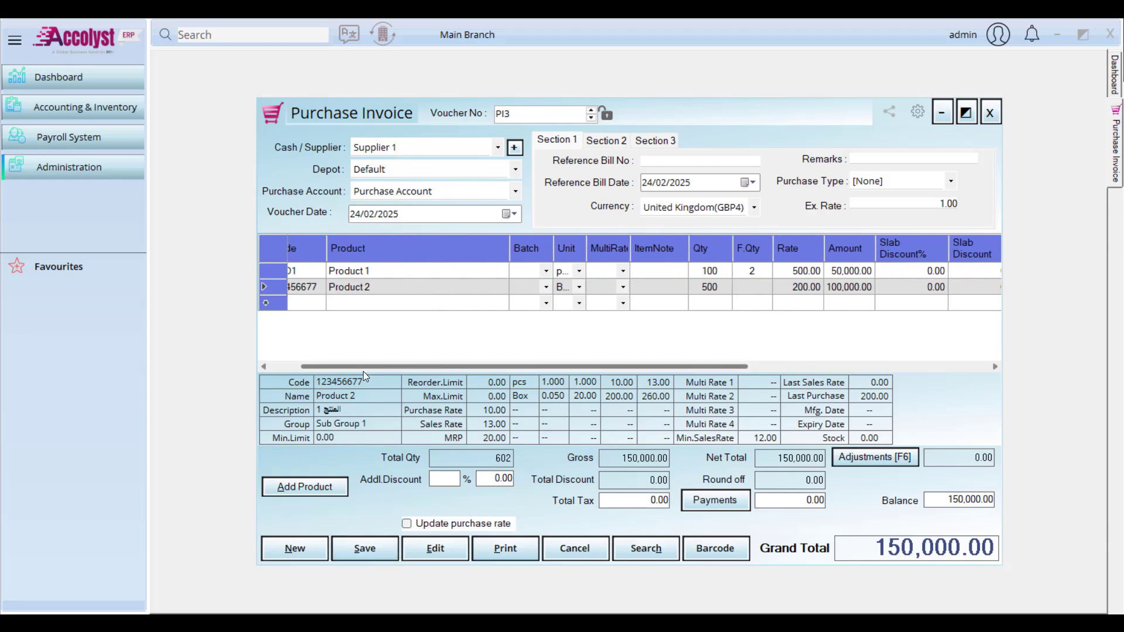
pyautogui.click(780, 269)
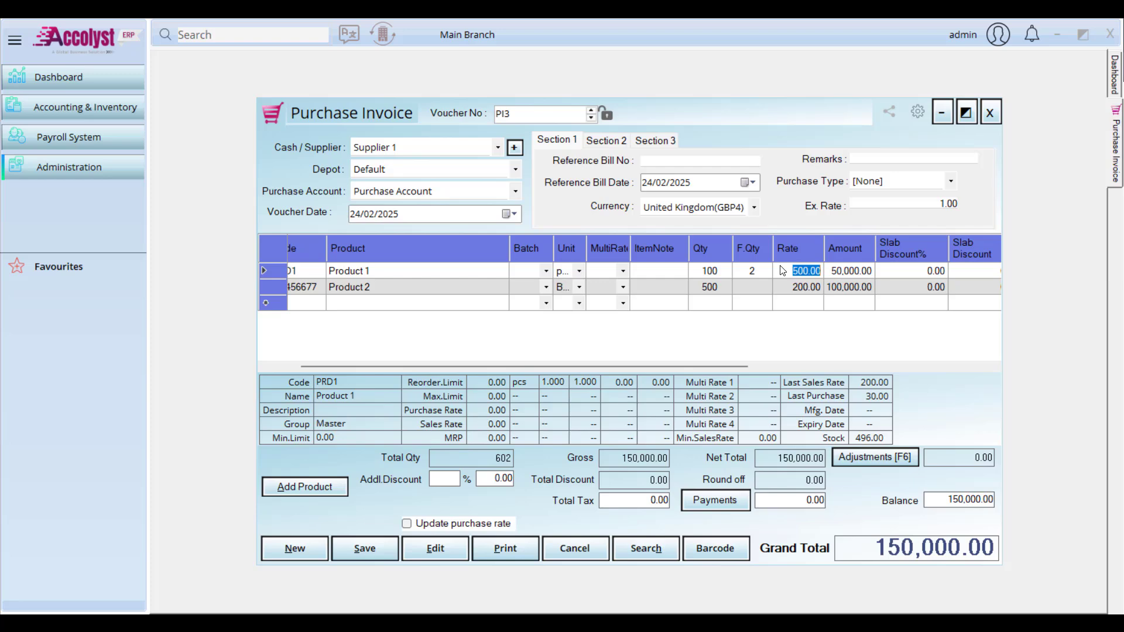
pyautogui.press('BackSpace')
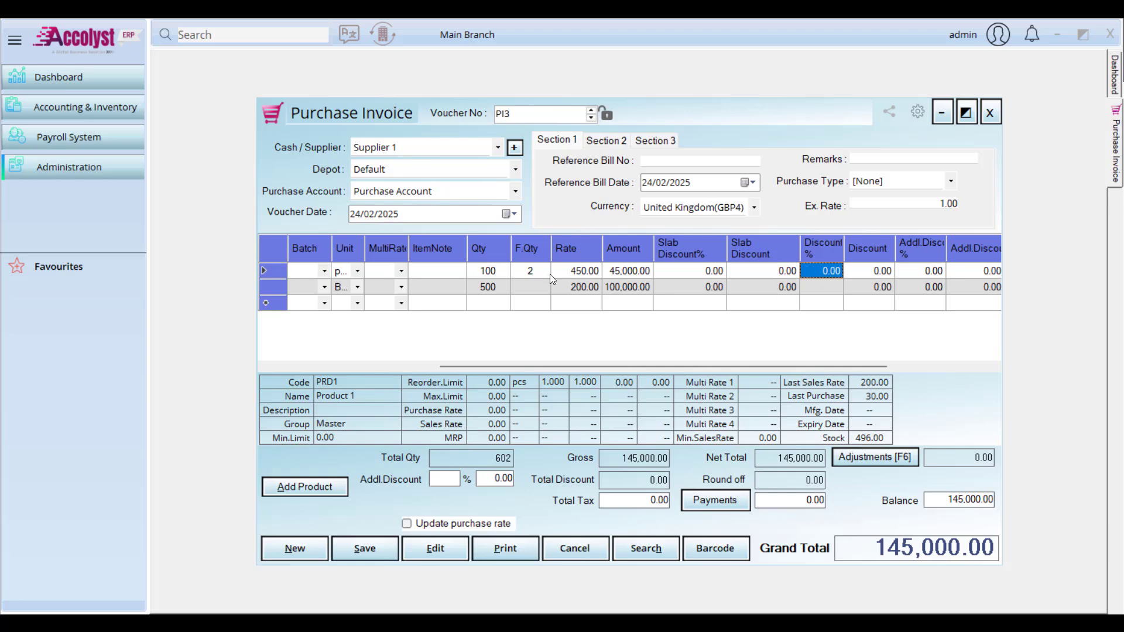
pyautogui.click(429, 526)
# Step: Open a new product form and close it without saving
pyautogui.moveTo(510, 366); pyautogui.dragTo(311, 369)
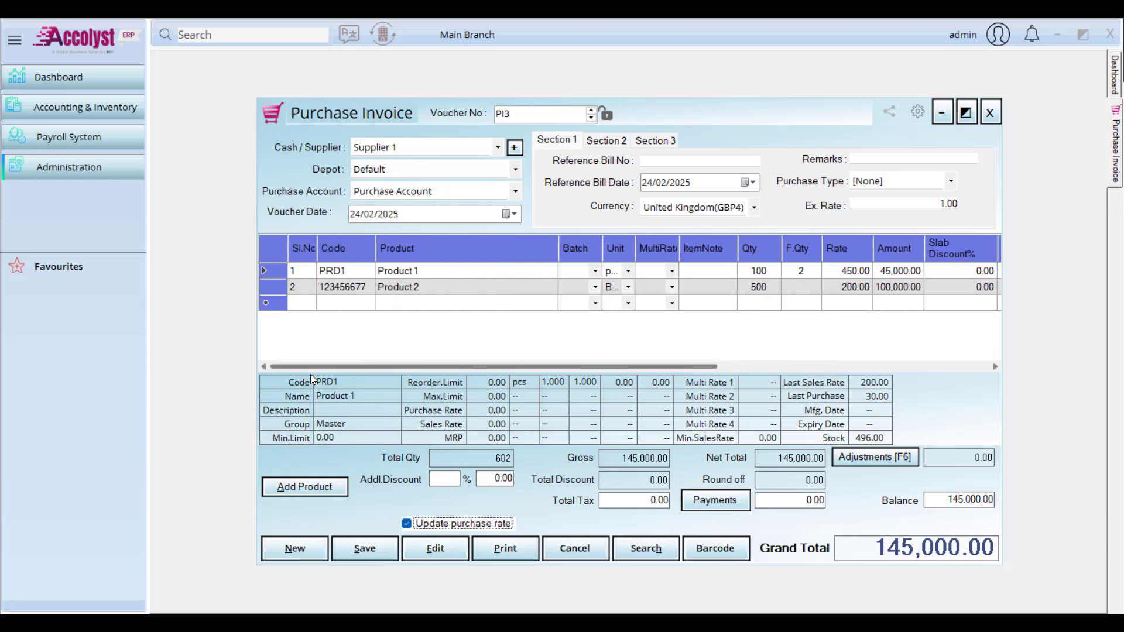
pyautogui.click(323, 489)
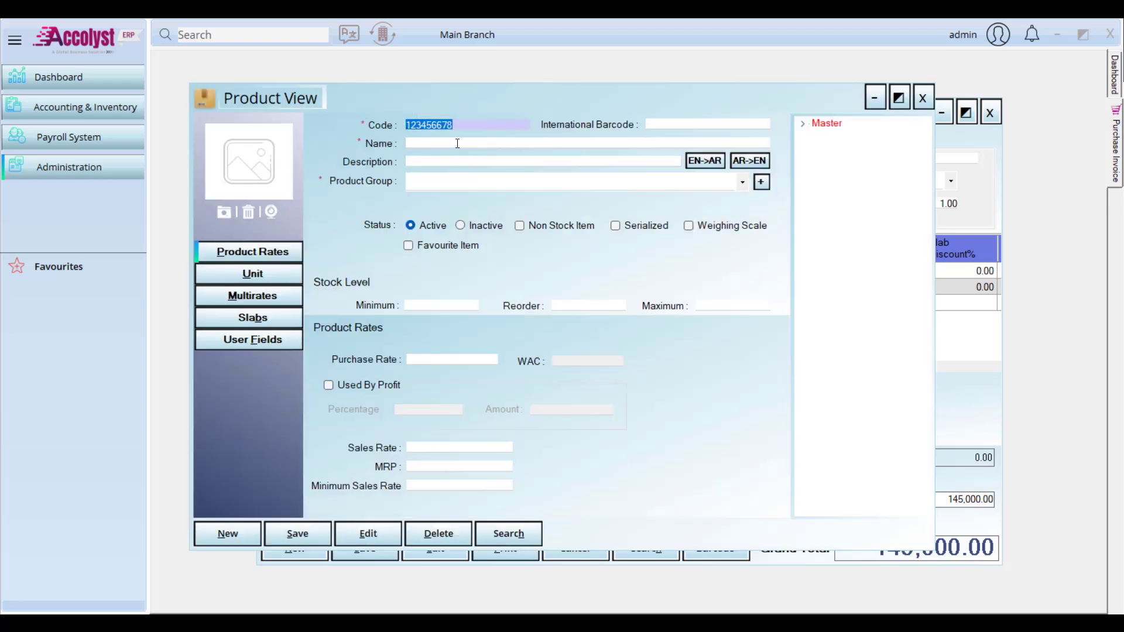
pyautogui.click(457, 144)
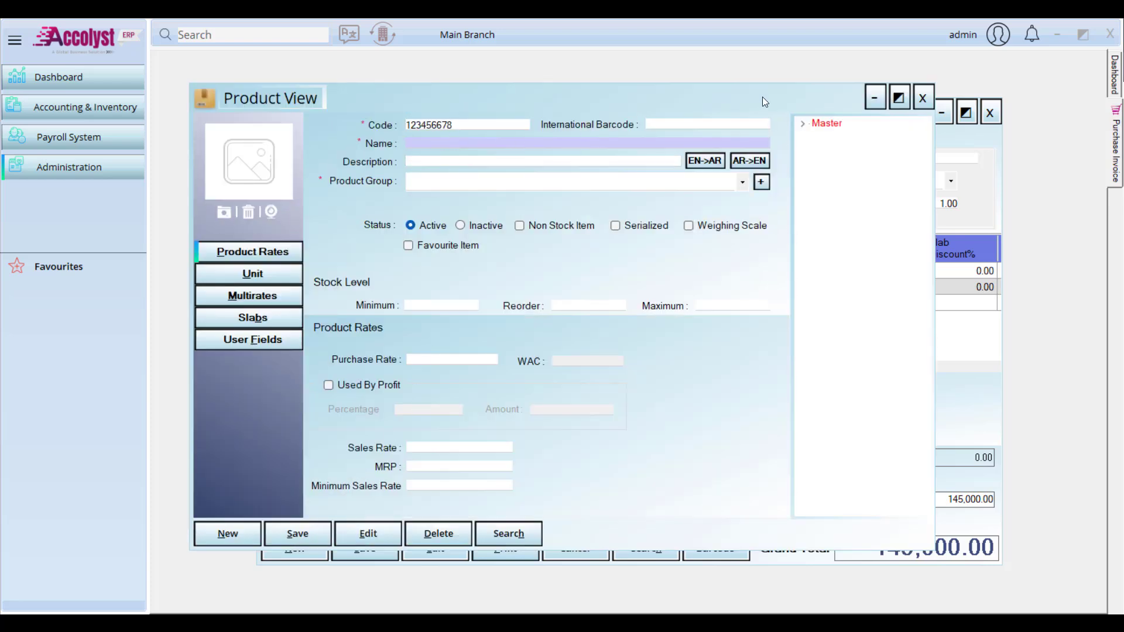
pyautogui.click(921, 95)
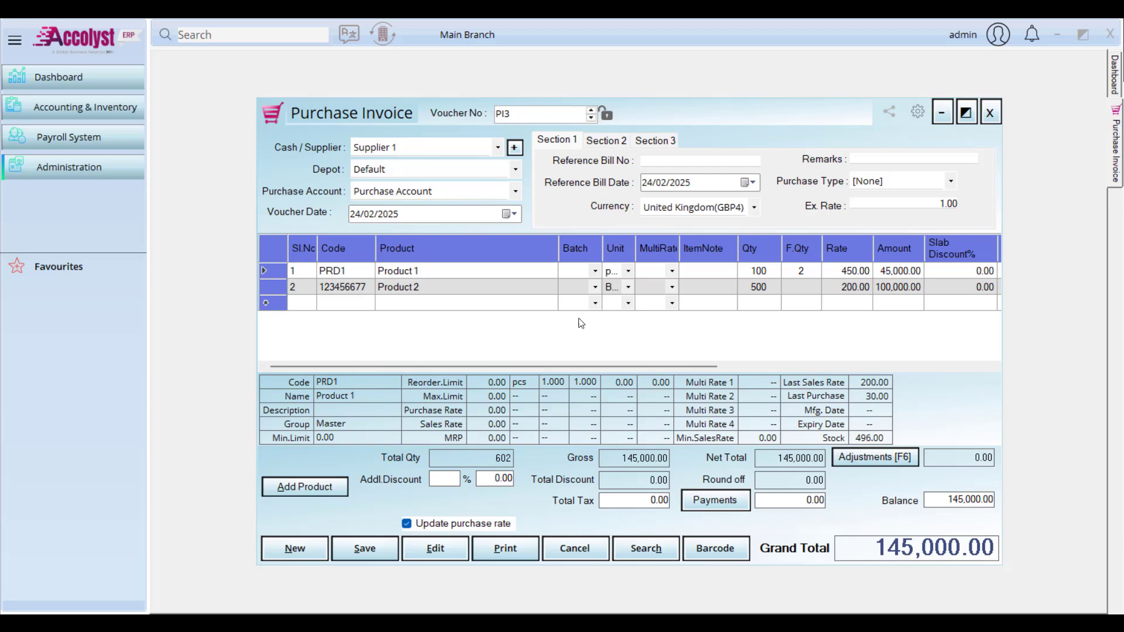
# Step: Give Product 2 new batch B1234 with expiry date 30/03/2025
pyautogui.click(596, 288)
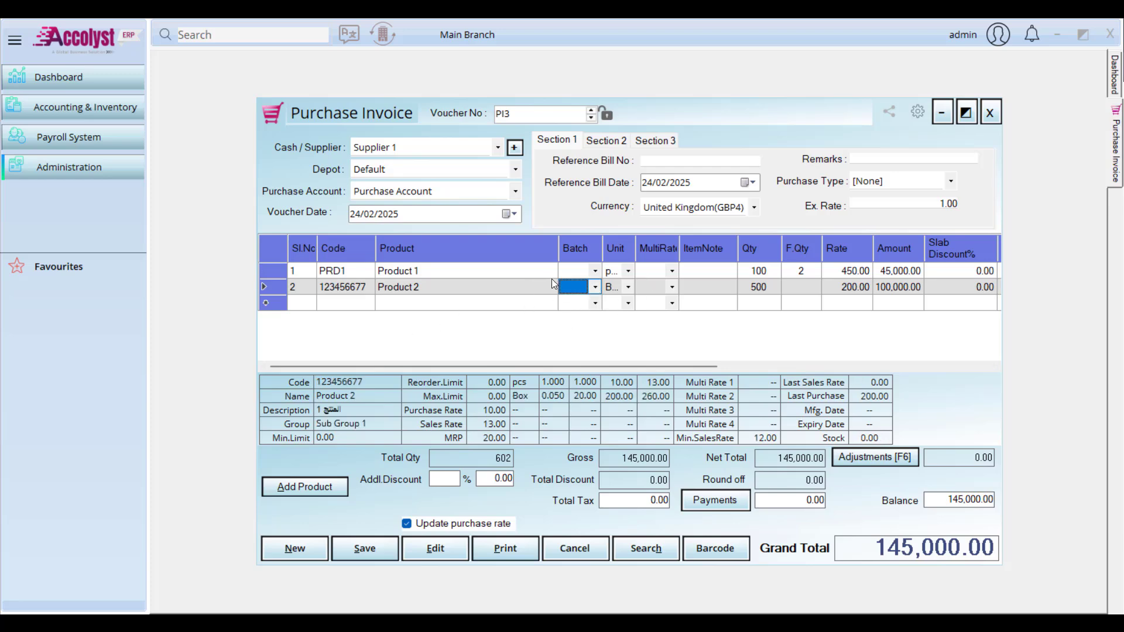
pyautogui.click(594, 289)
pyautogui.write('B1234')
pyautogui.press('Return')
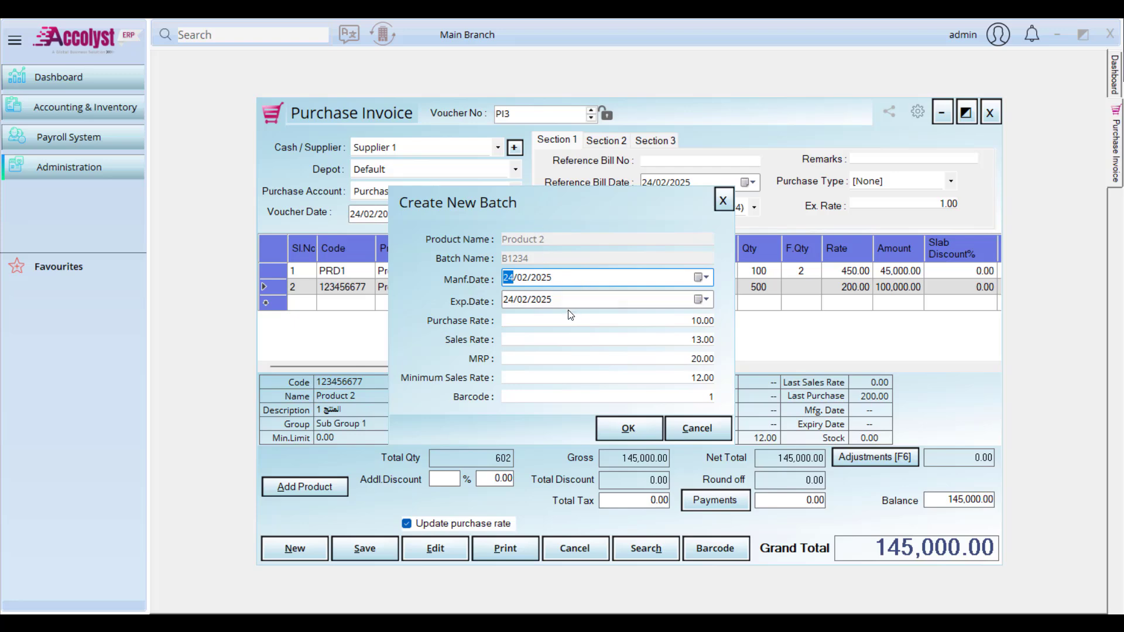
pyautogui.click(700, 279)
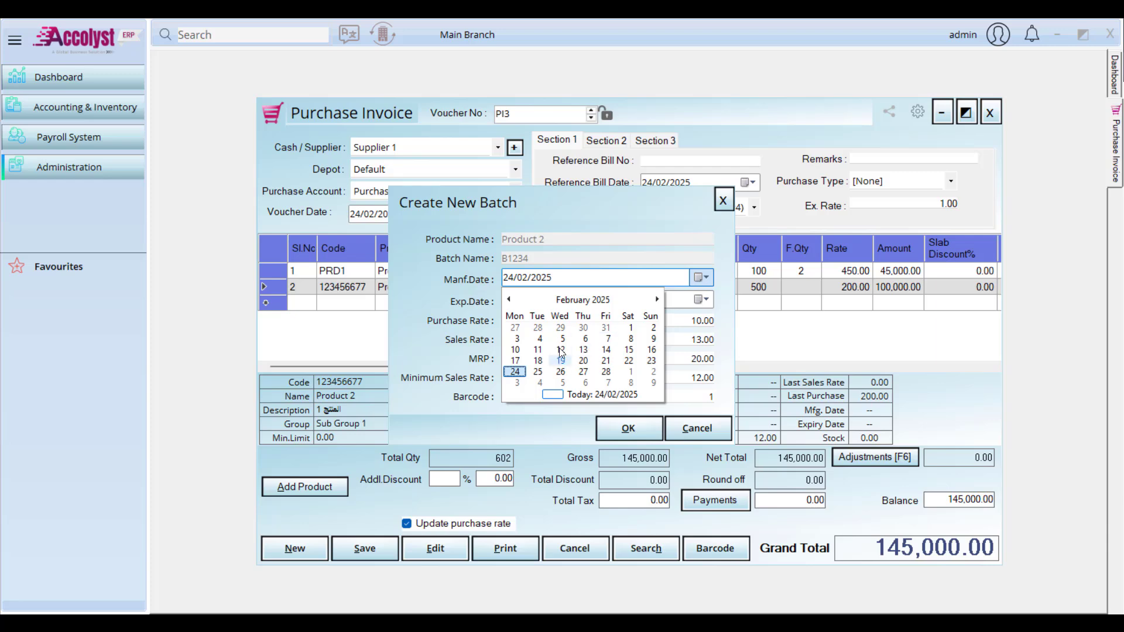
pyautogui.click(702, 277)
pyautogui.click(700, 299)
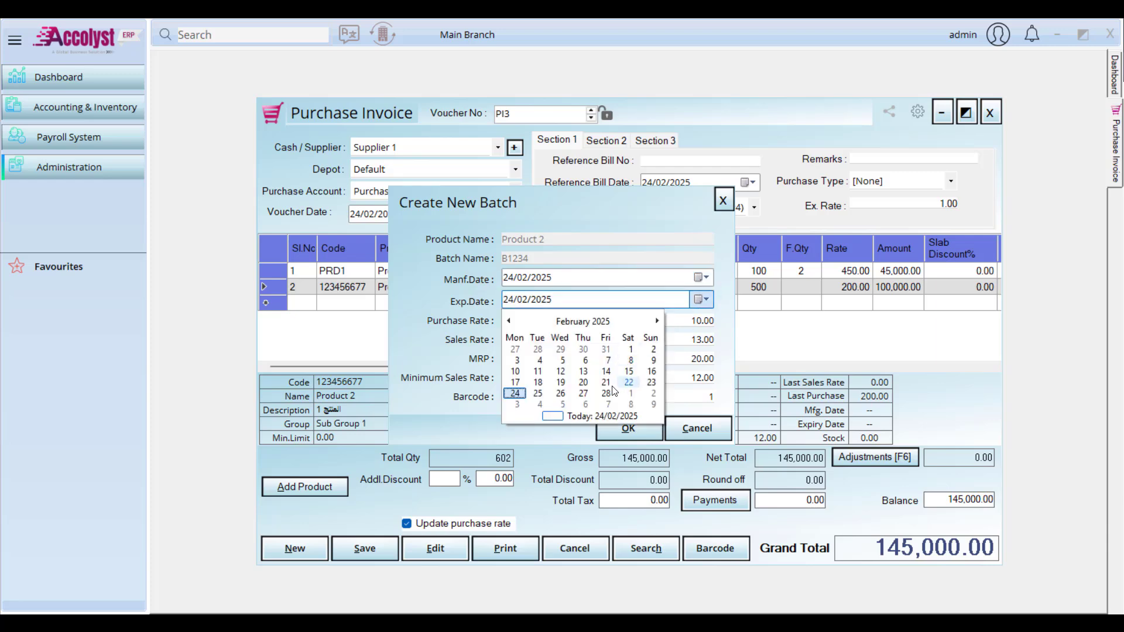
pyautogui.click(658, 321)
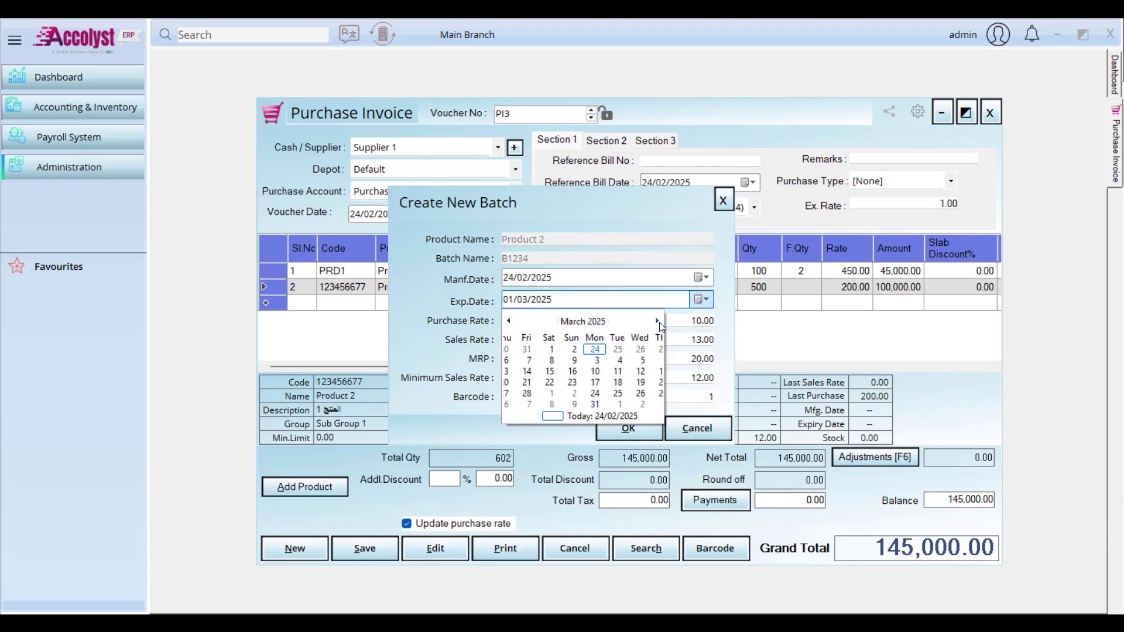
pyautogui.click(651, 393)
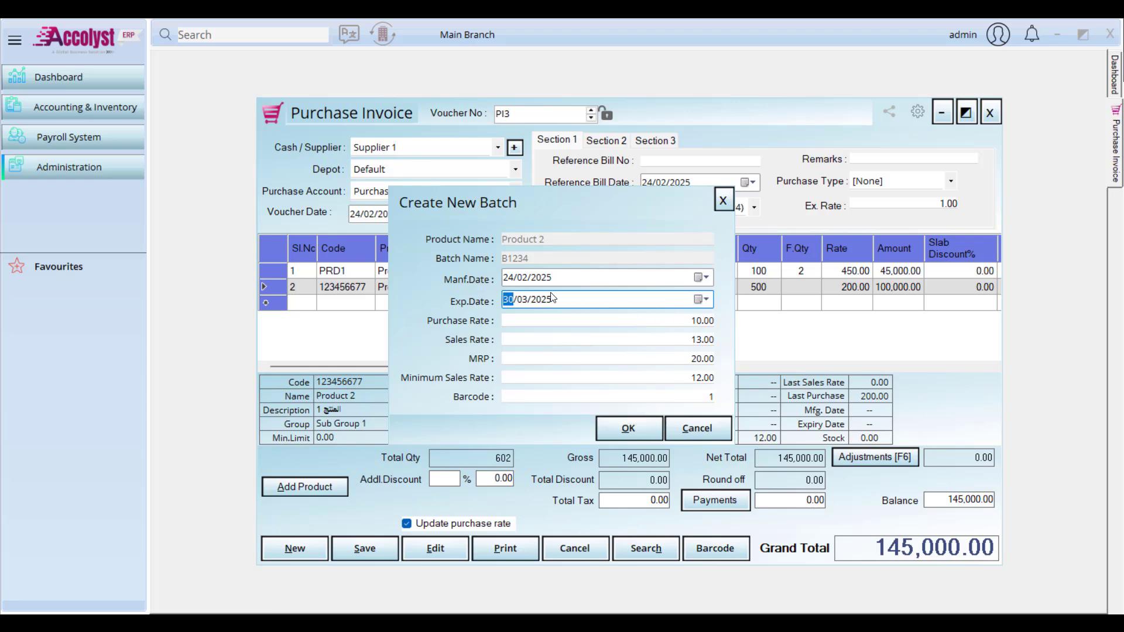
# Step: Set the batch's manufacturing date, create batch B1234, and widen the Batch and Unit columns
pyautogui.click(513, 279)
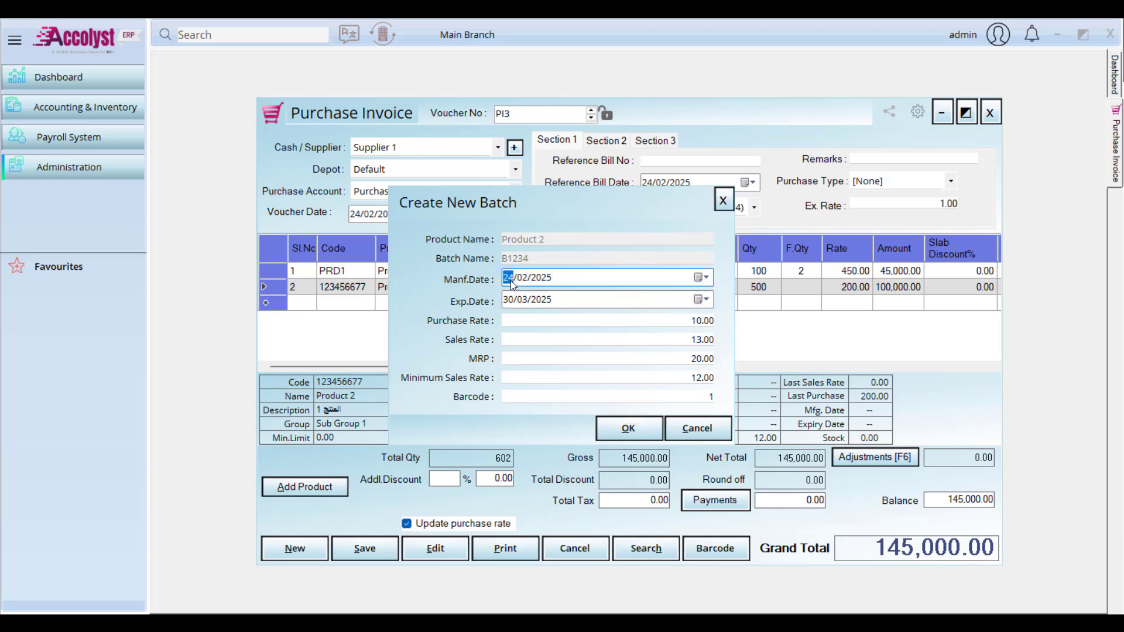
pyautogui.write('18')
pyautogui.click(705, 276)
pyautogui.click(630, 327)
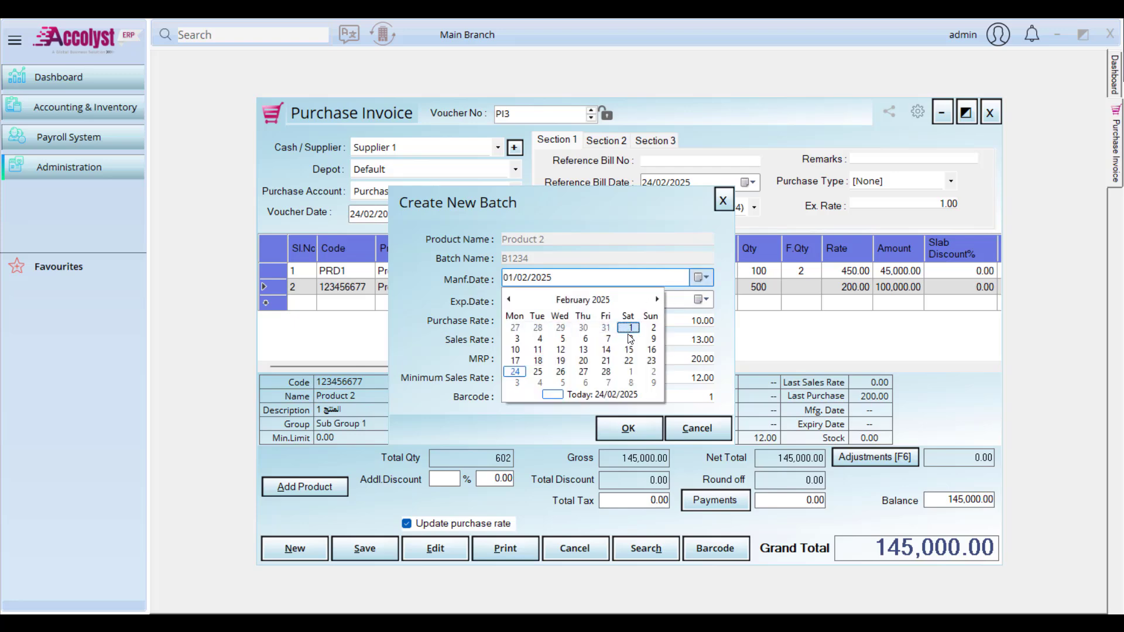
pyautogui.click(620, 428)
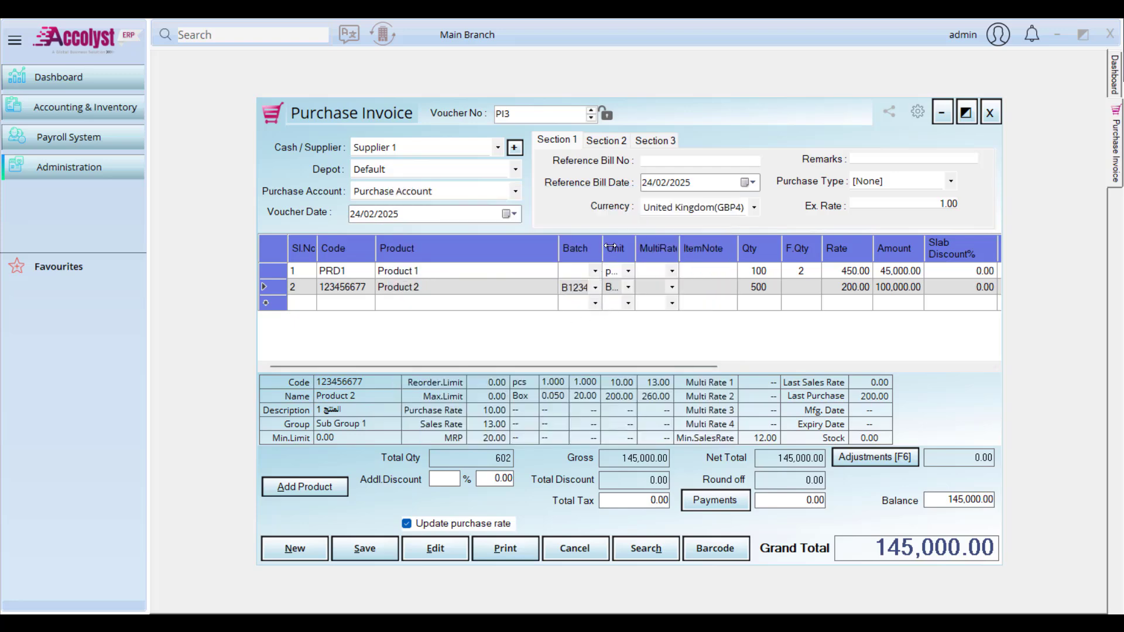
pyautogui.moveTo(603, 248); pyautogui.dragTo(622, 248)
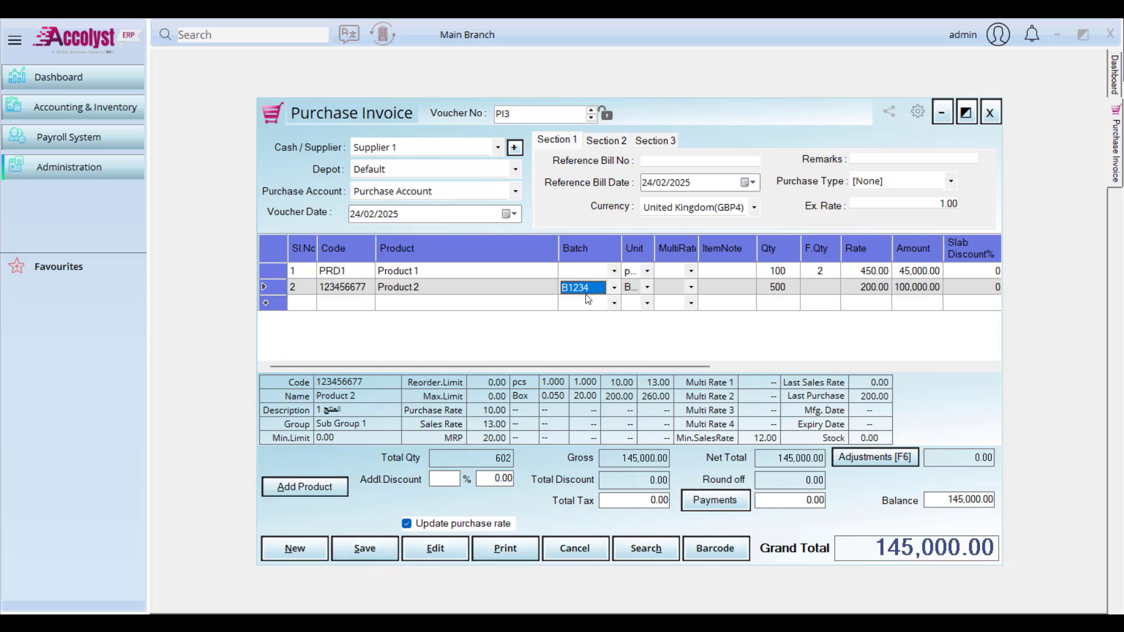
pyautogui.moveTo(653, 245); pyautogui.dragTo(685, 244)
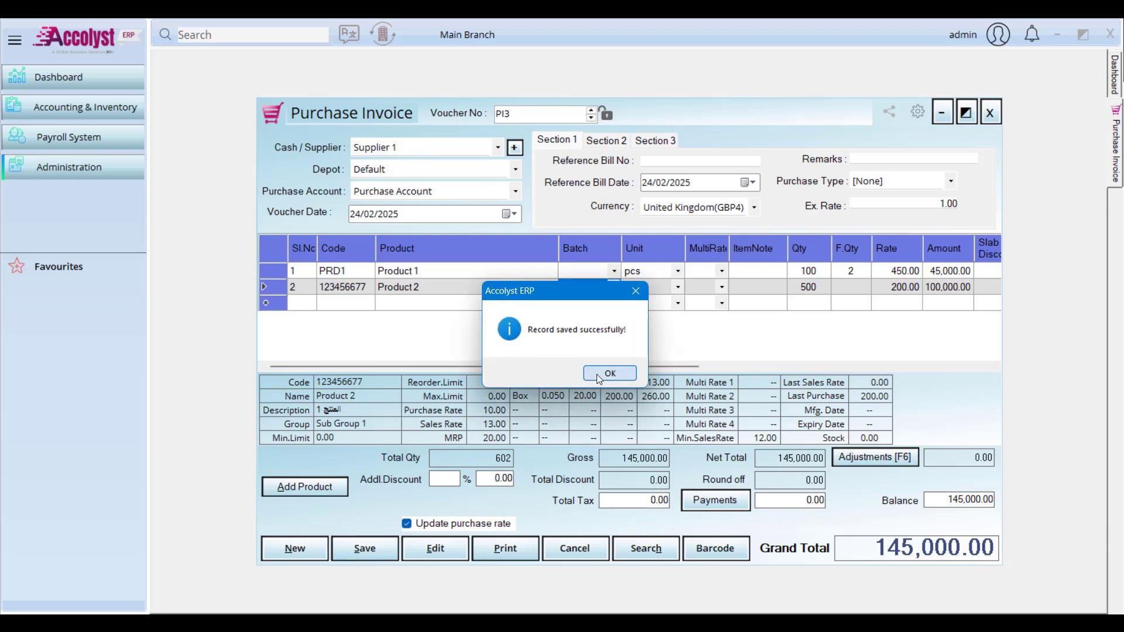
# Step: Dismiss the save message to get PI4, then view and close a new supplier form
pyautogui.click(596, 374)
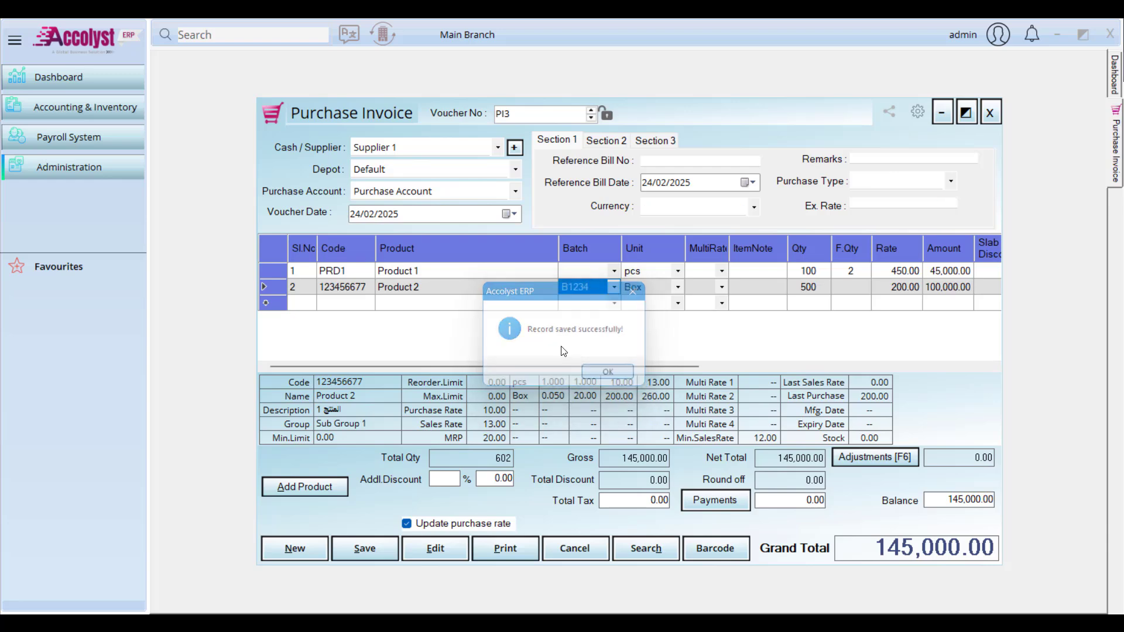
pyautogui.click(420, 149)
pyautogui.click(419, 150)
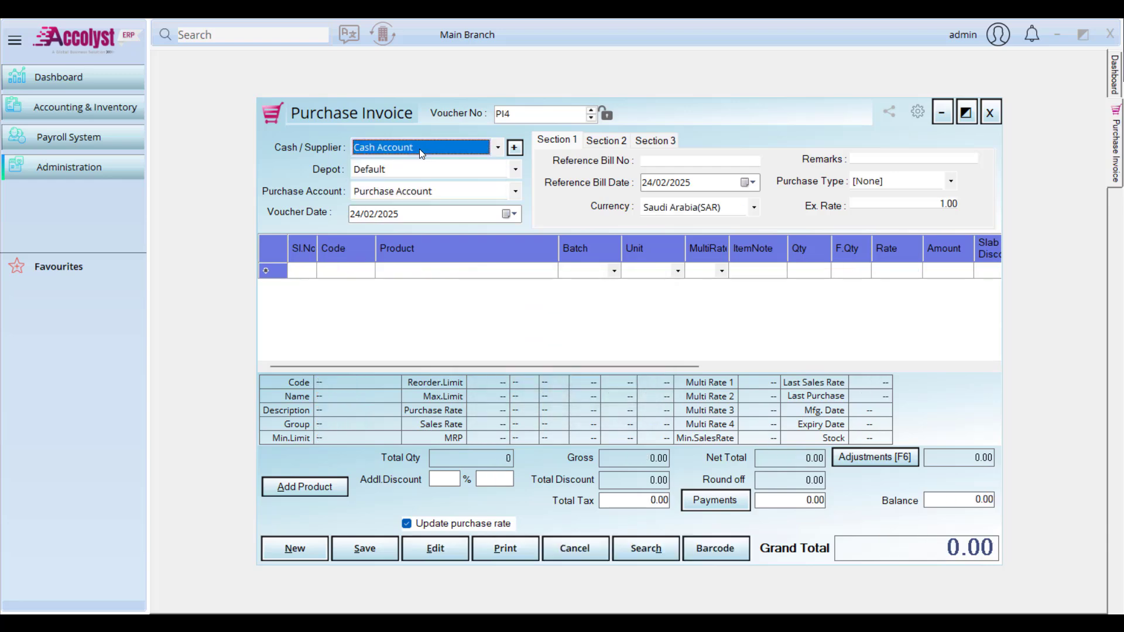
pyautogui.click(513, 149)
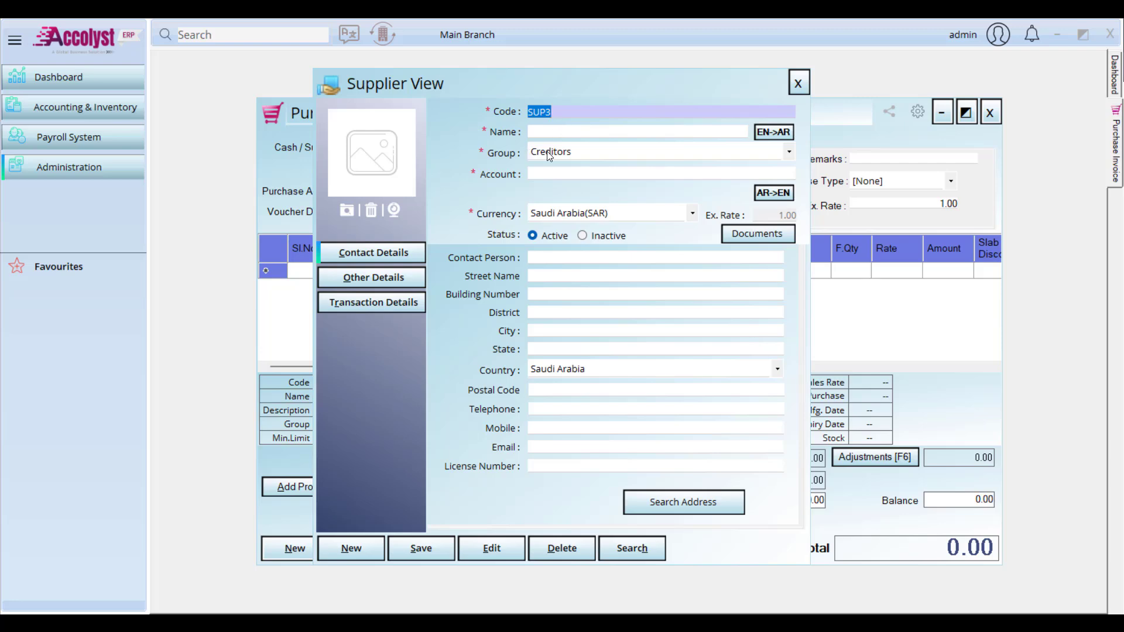
pyautogui.click(797, 83)
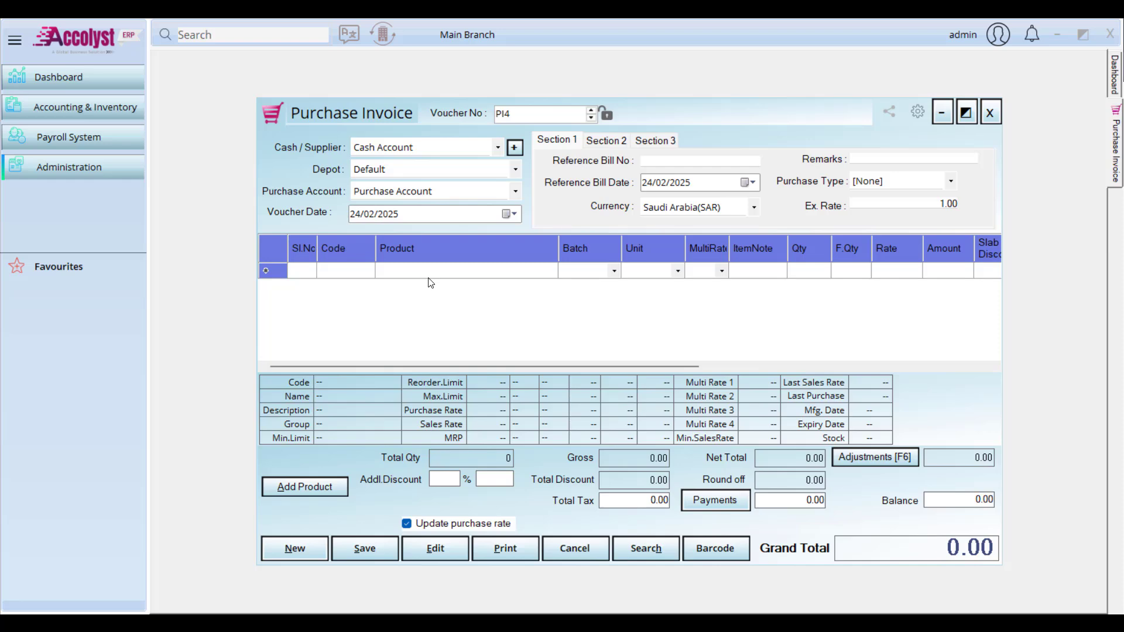
# Step: Open the Shortcut List and view the Purchase Invoice, then Sales Invoice shortcuts
pyautogui.click(111, 115)
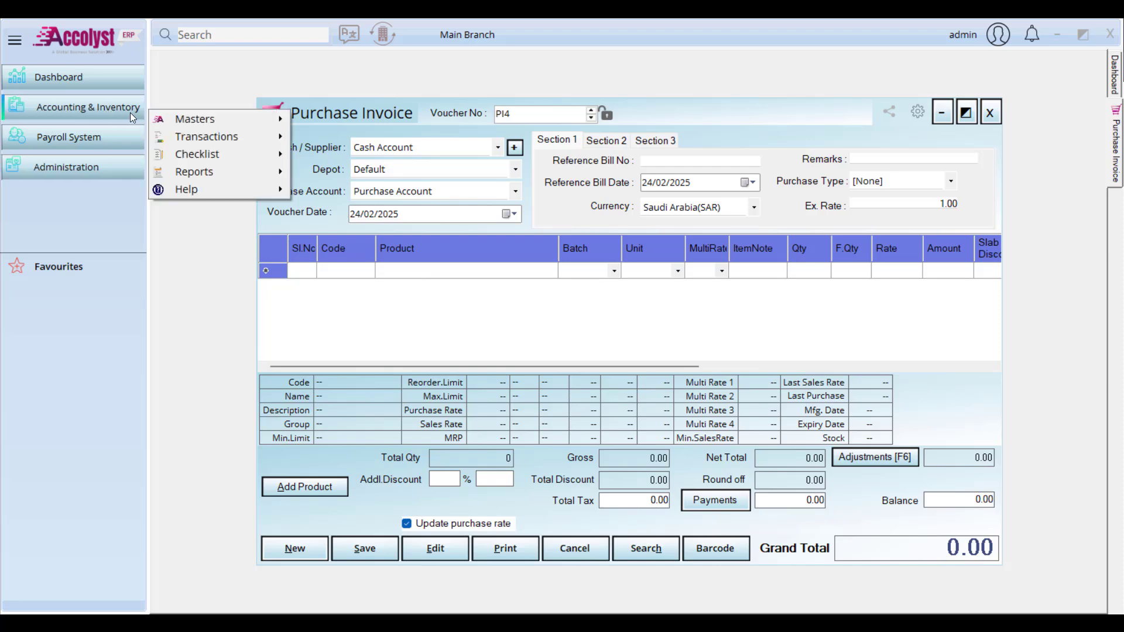
pyautogui.moveTo(192, 184)
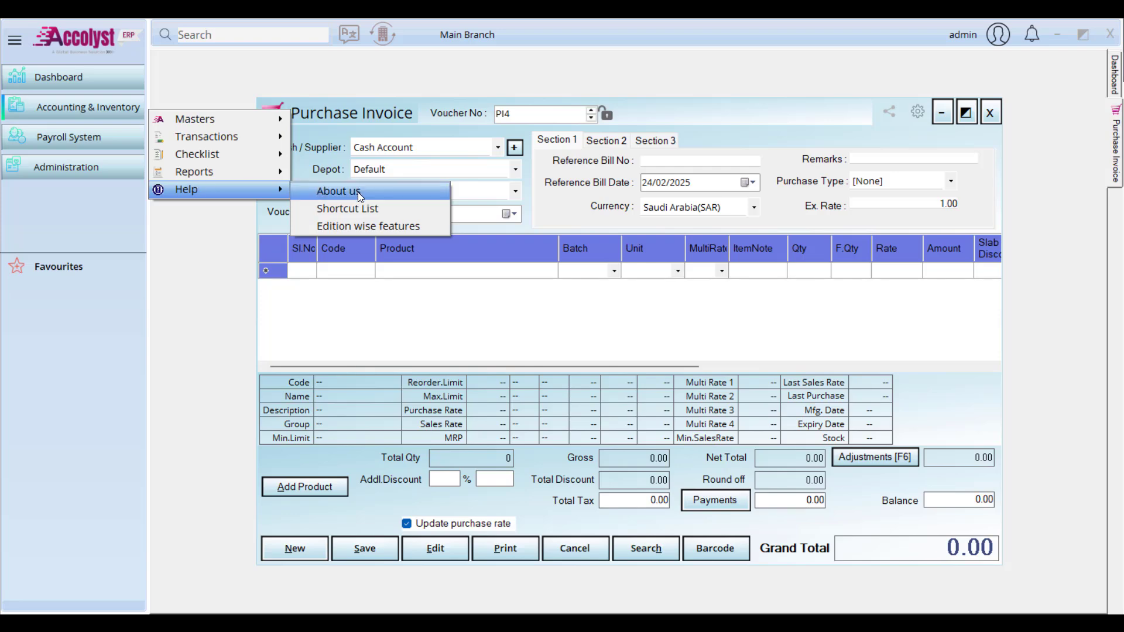
pyautogui.click(363, 210)
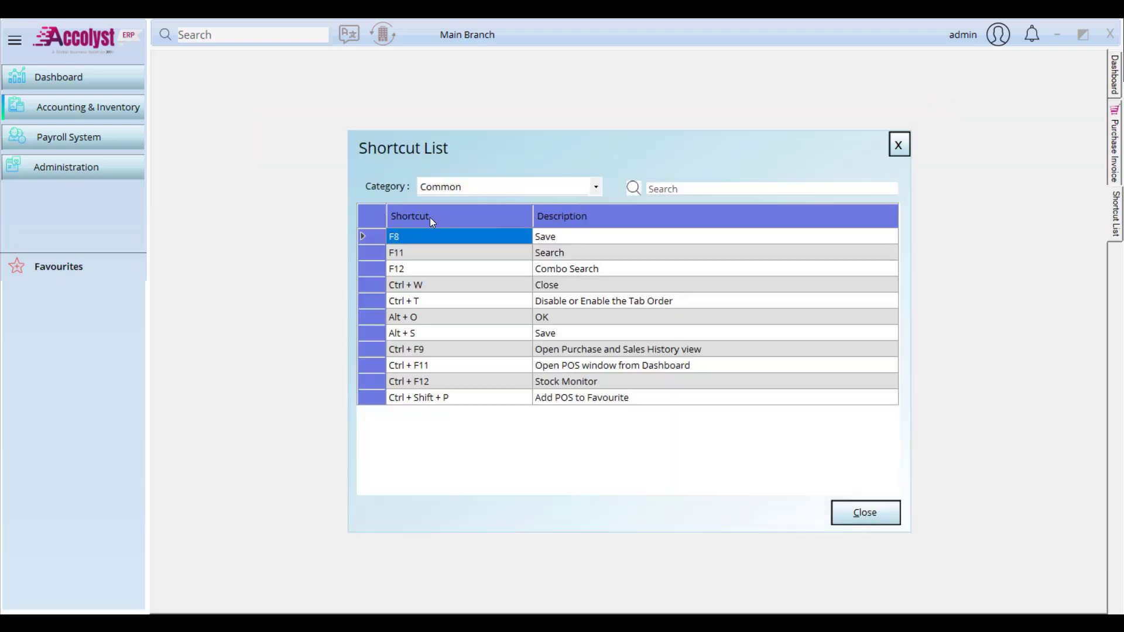
pyautogui.click(551, 191)
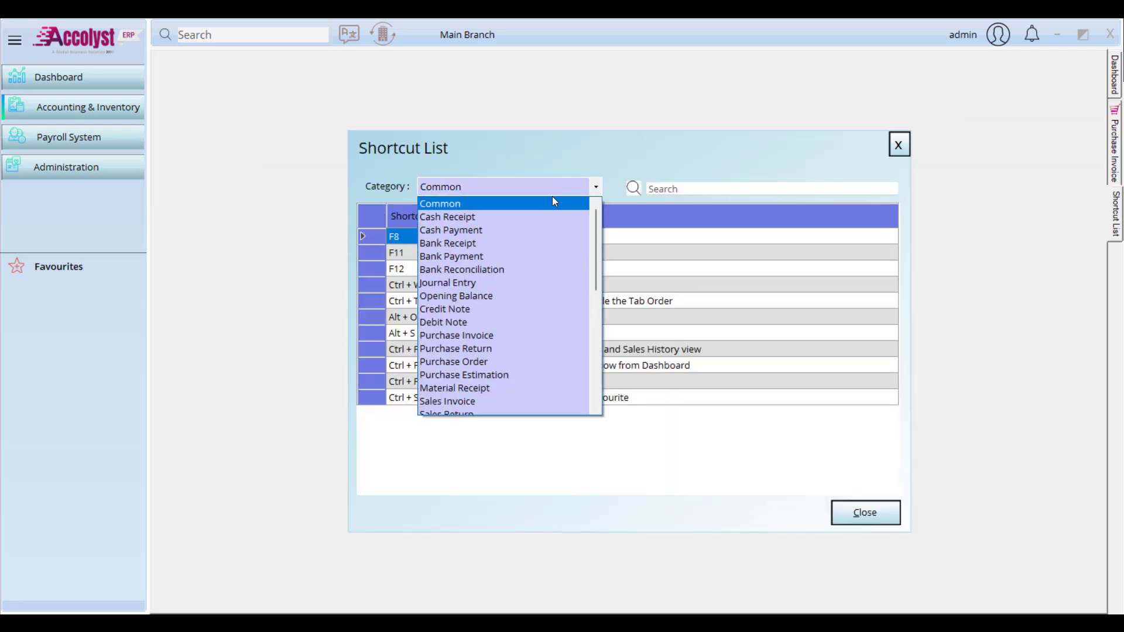
pyautogui.click(525, 337)
pyautogui.moveTo(894, 250); pyautogui.dragTo(893, 303)
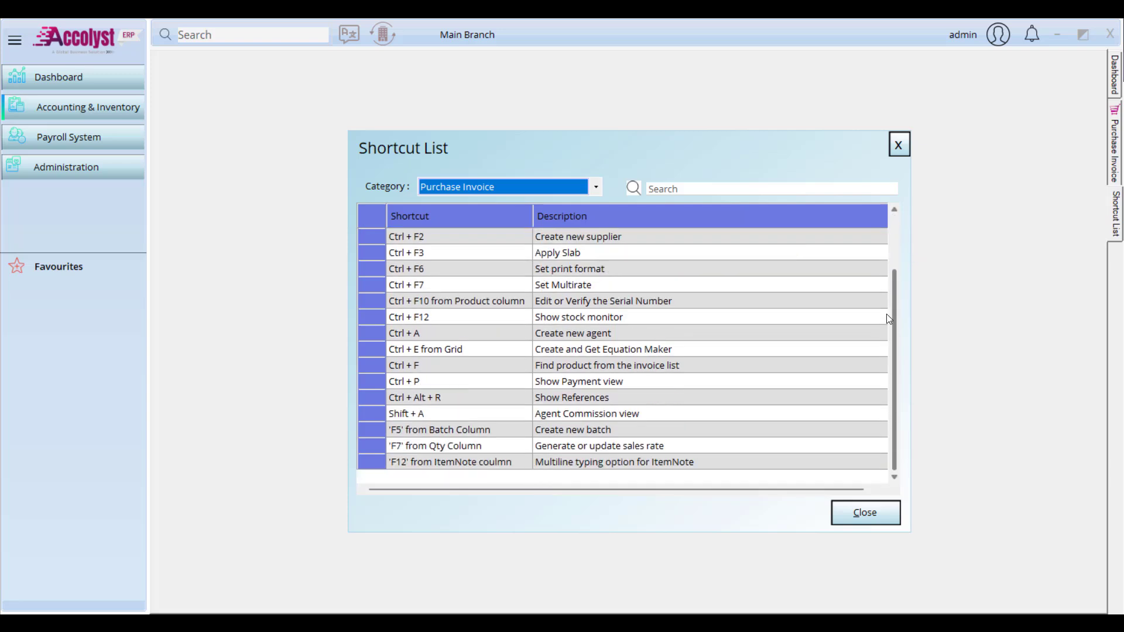
pyautogui.click(532, 188)
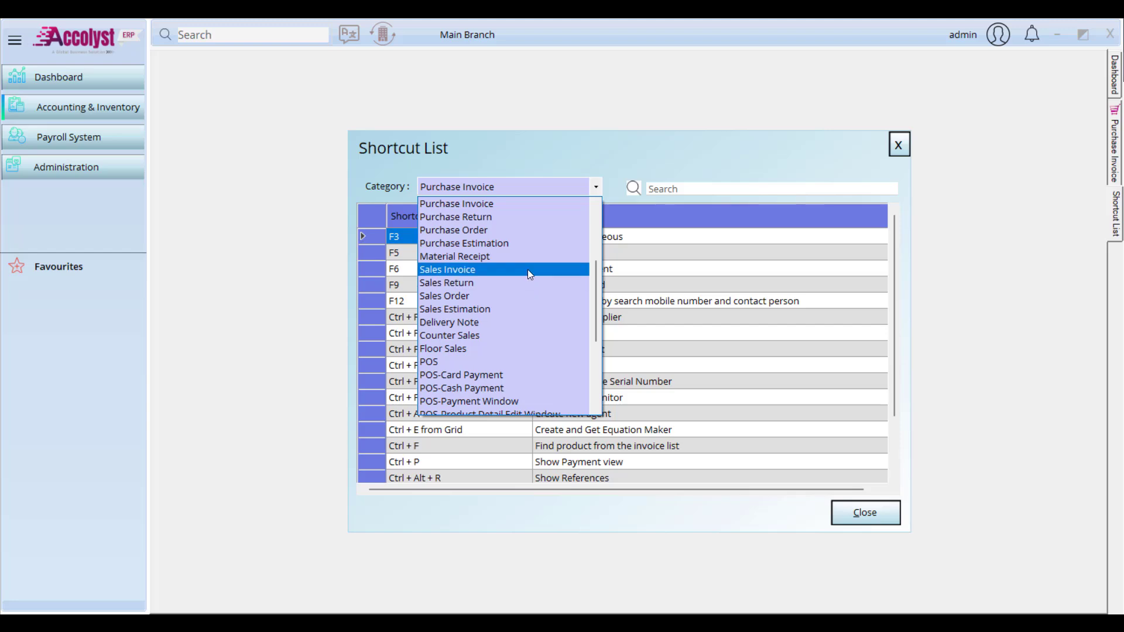
pyautogui.click(528, 269)
pyautogui.moveTo(894, 252)
pyautogui.mouseDown()
pyautogui.moveTo(887, 399)
pyautogui.moveTo(878, 246)
pyautogui.mouseUp()
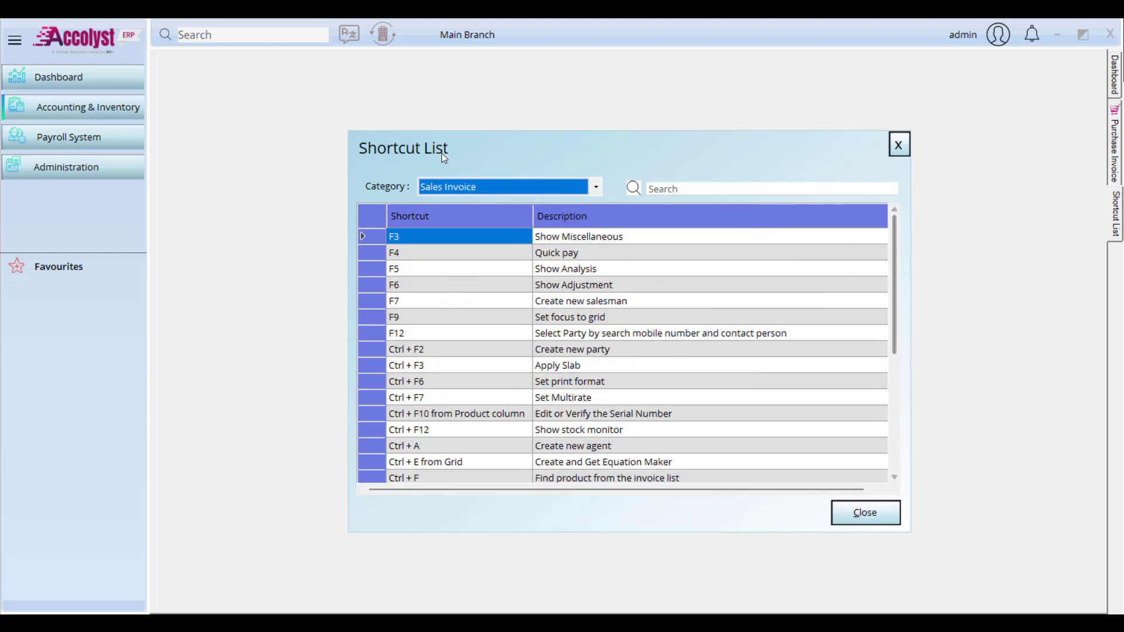
pyautogui.click(574, 188)
pyautogui.click(612, 156)
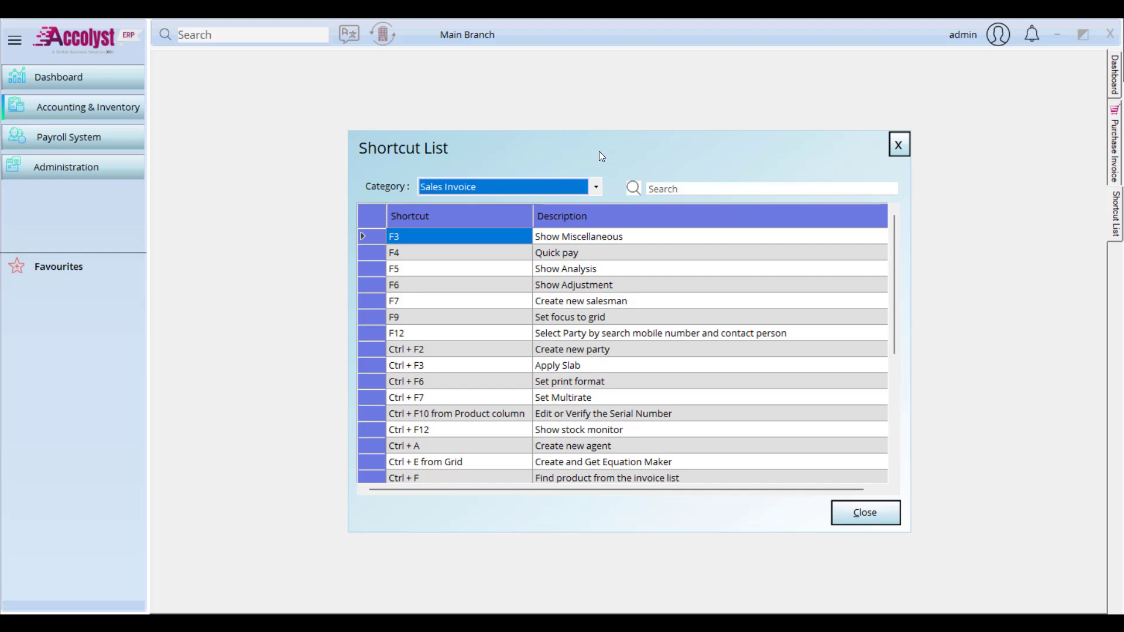
# Step: Return to saved invoice PI3 and create a Weighted Average Cost voucher from it
pyautogui.click(907, 149)
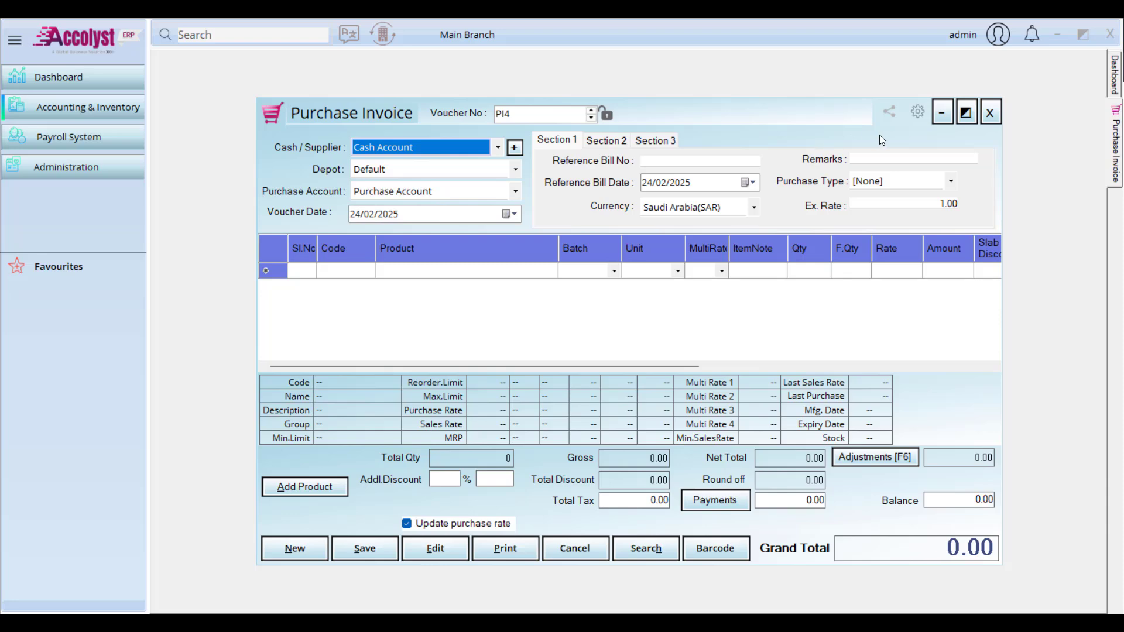
pyautogui.click(591, 118)
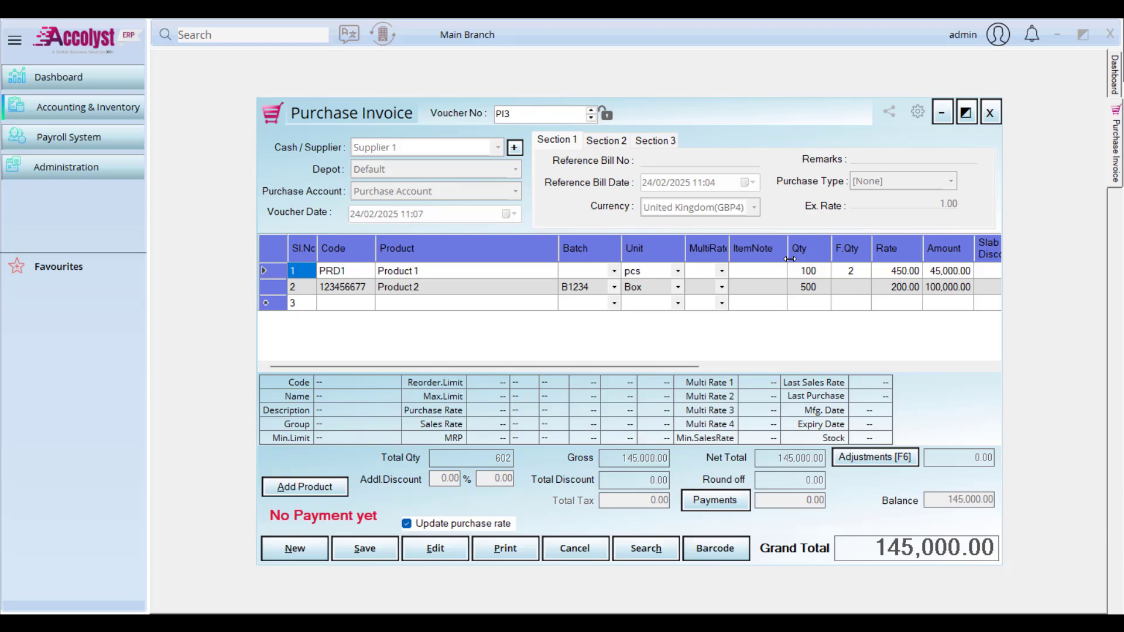
pyautogui.click(669, 138)
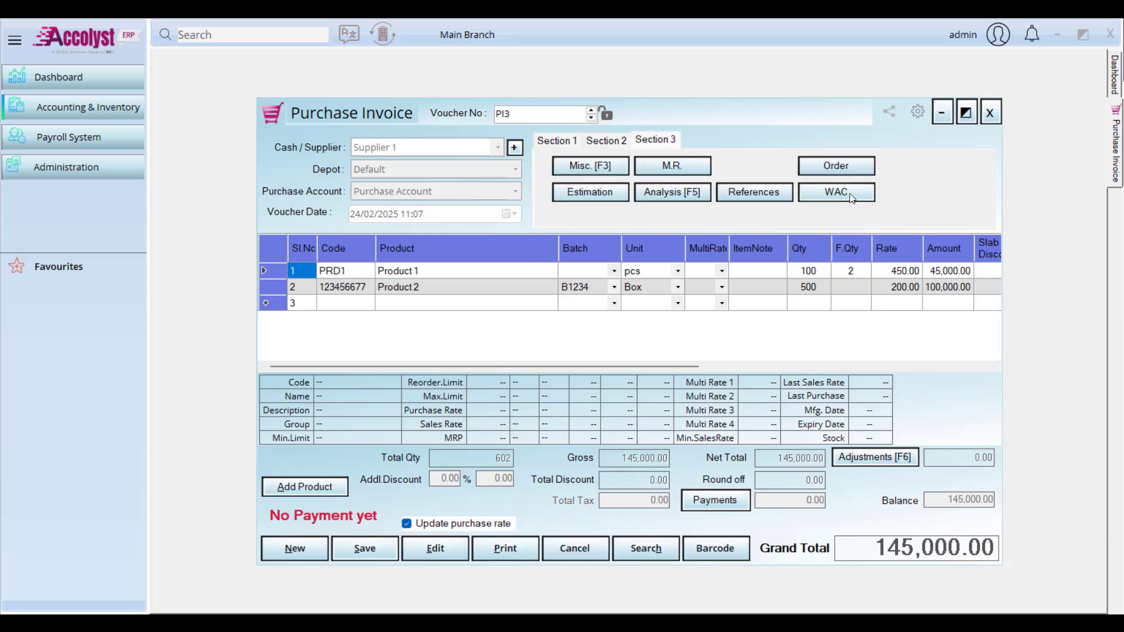
pyautogui.click(850, 198)
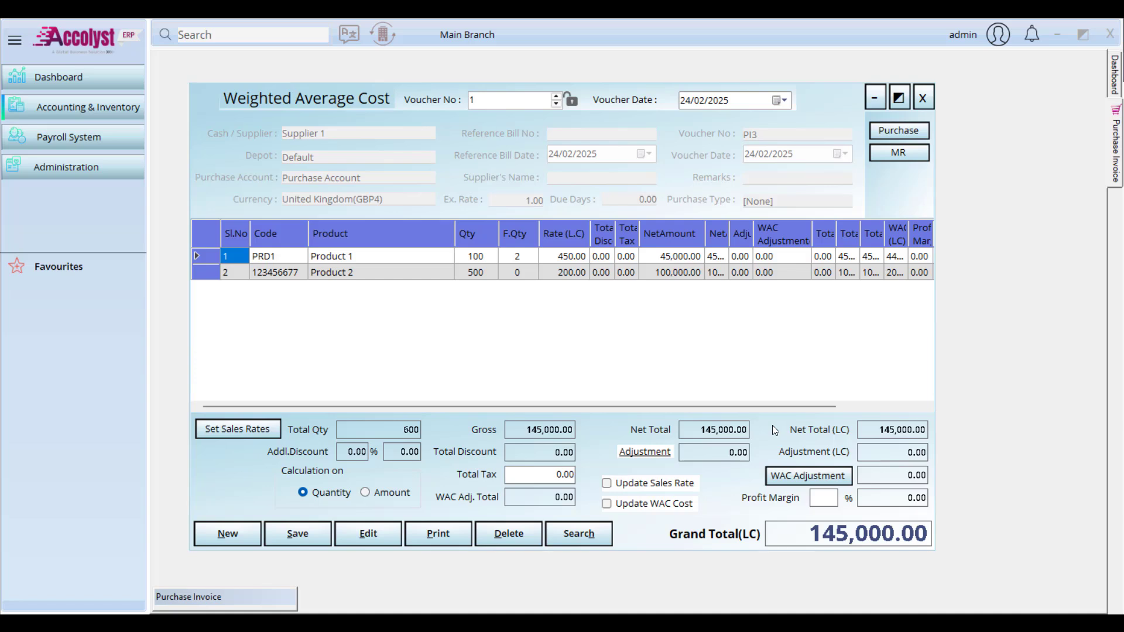
# Step: Open the WAC Adjustment entry and make its first line an Add adjustment
pyautogui.click(808, 476)
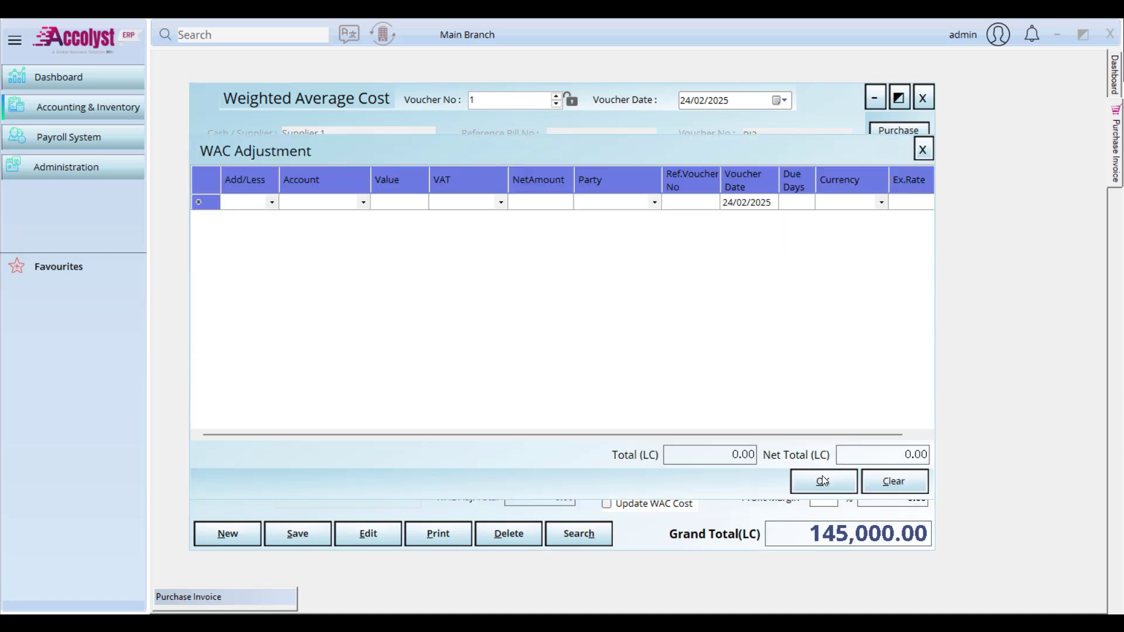
pyautogui.moveTo(447, 155); pyautogui.dragTo(489, 75)
pyautogui.click(289, 159)
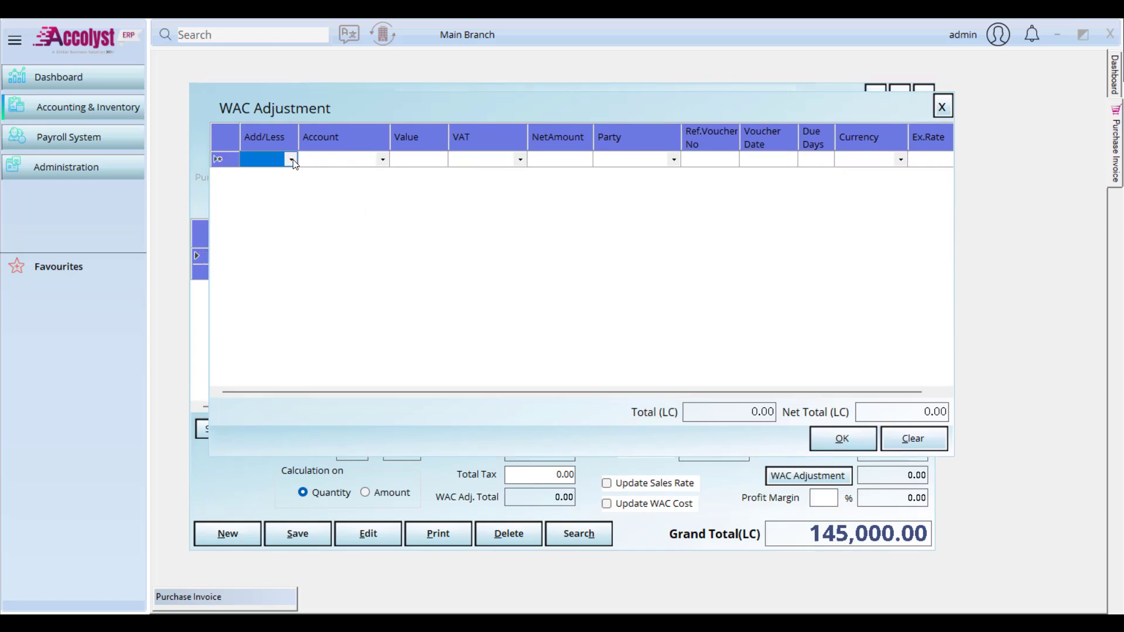
pyautogui.click(291, 159)
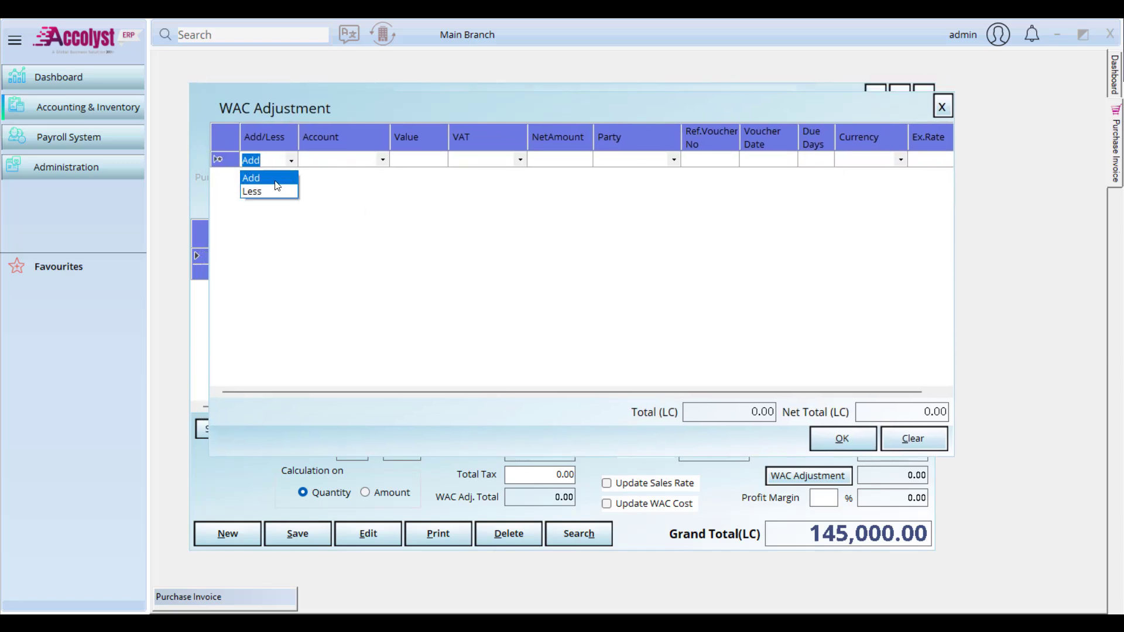
pyautogui.click(263, 175)
pyautogui.press('Tab')
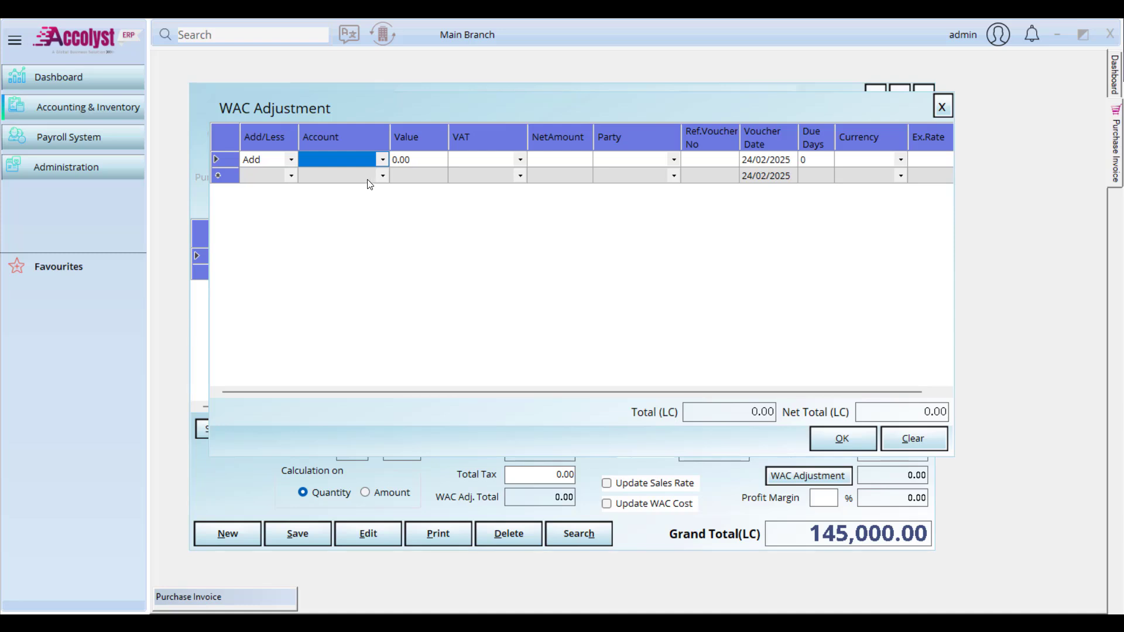
# Step: Set the adjustment line's account to Transportation Expense with a value of 500
pyautogui.click(381, 161)
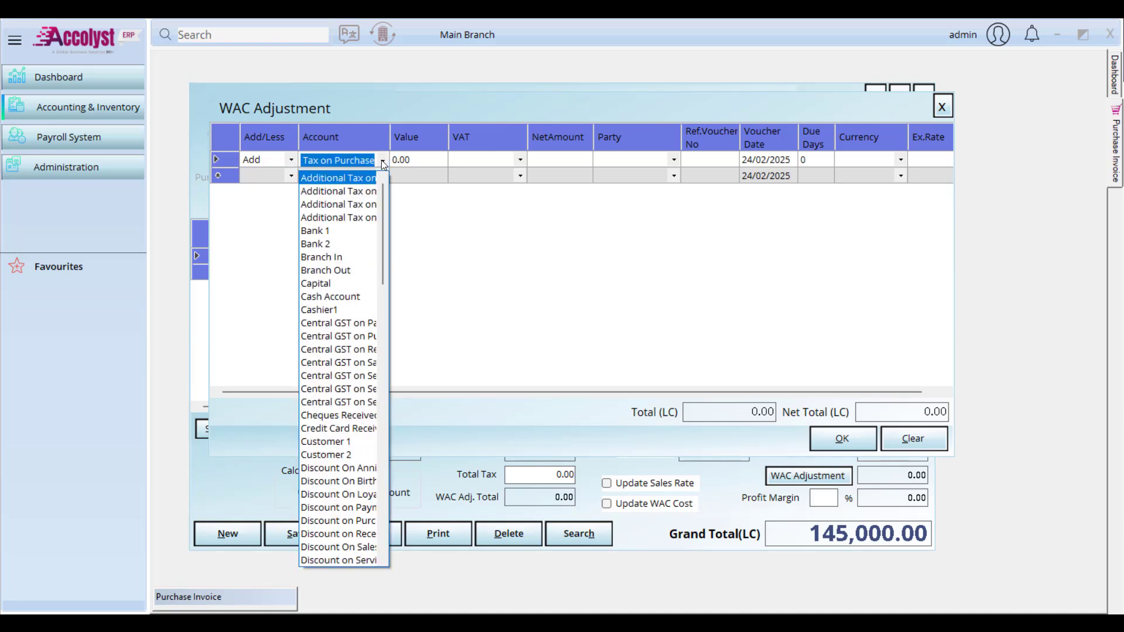
pyautogui.write('tra')
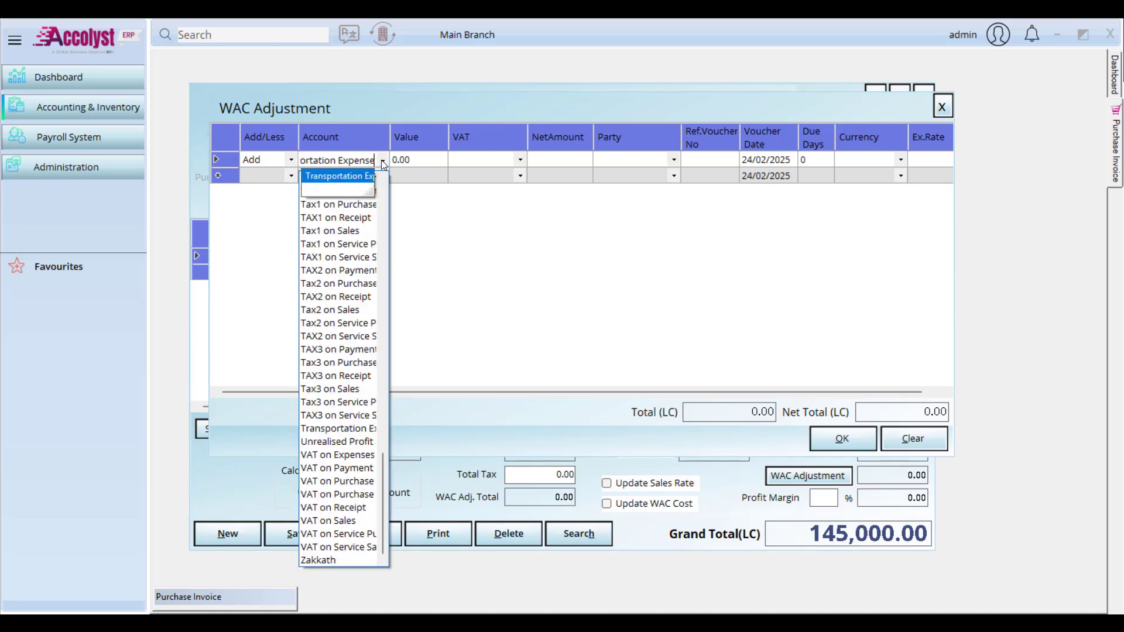
pyautogui.press('Tab')
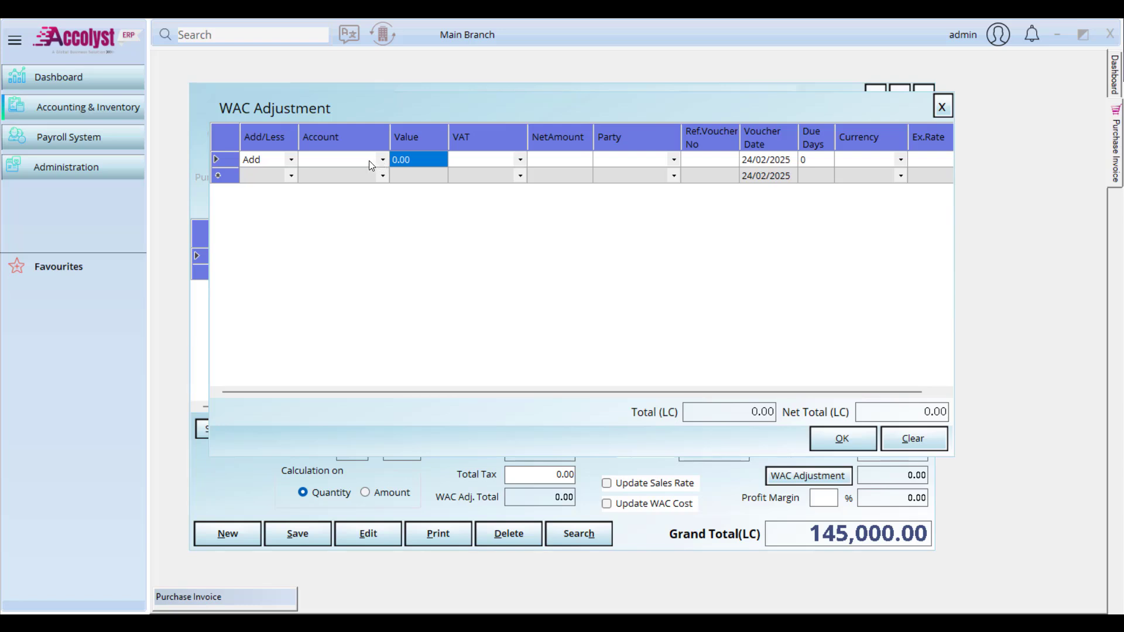
pyautogui.write('500')
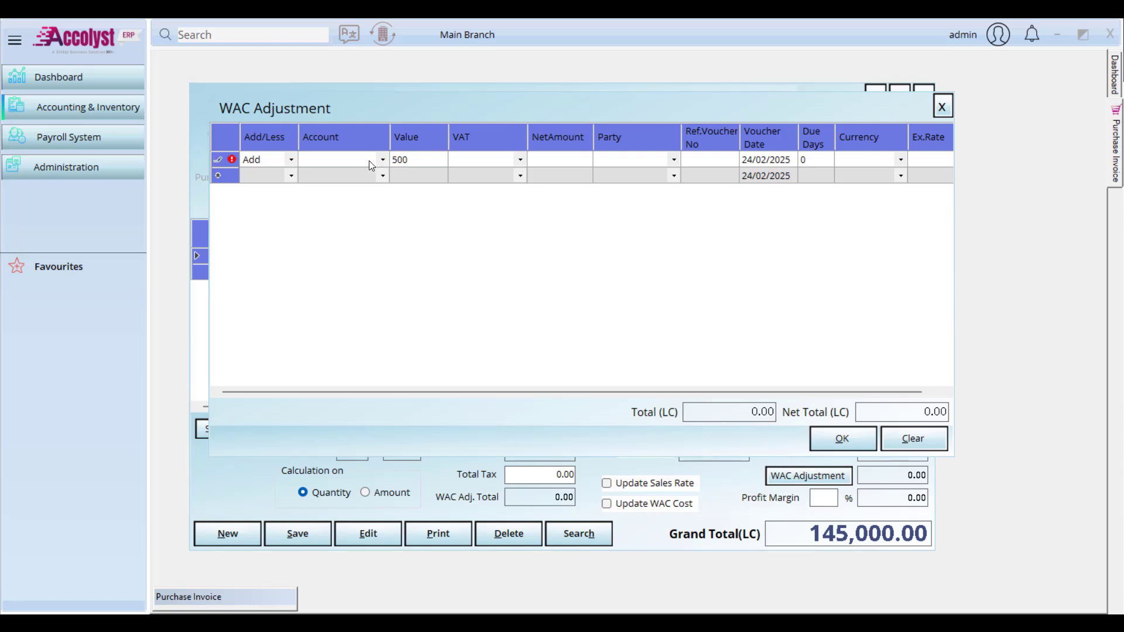
pyautogui.click(332, 164)
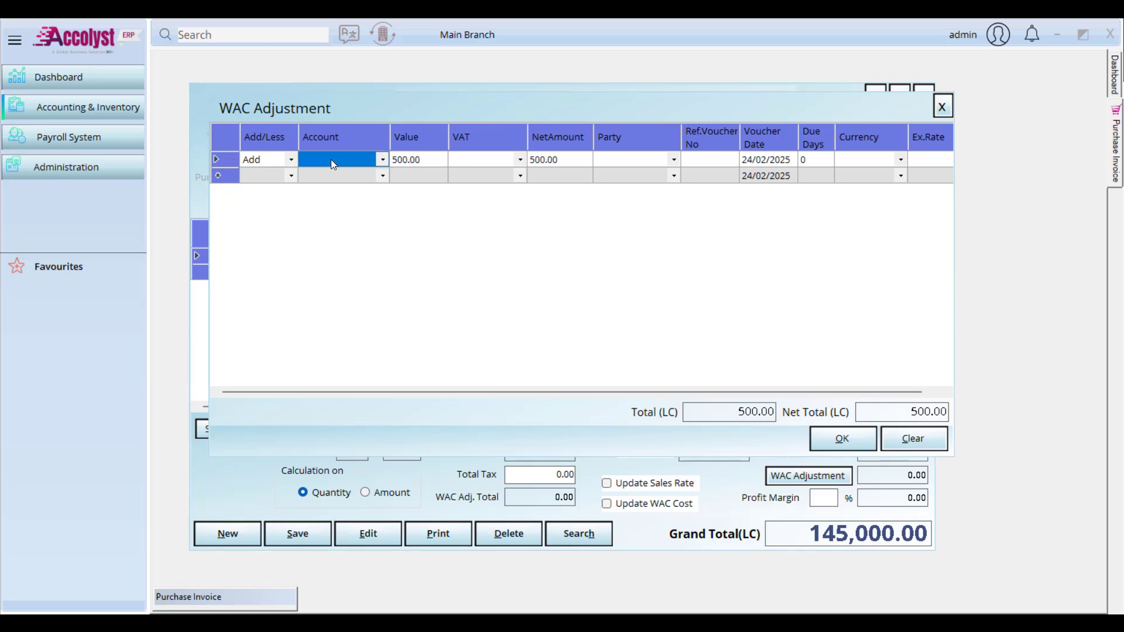
pyautogui.write('tra')
pyautogui.press('Down')
pyautogui.press('Return')
# Step: Apply Vat 5% to the adjustment line
pyautogui.press('Tab')
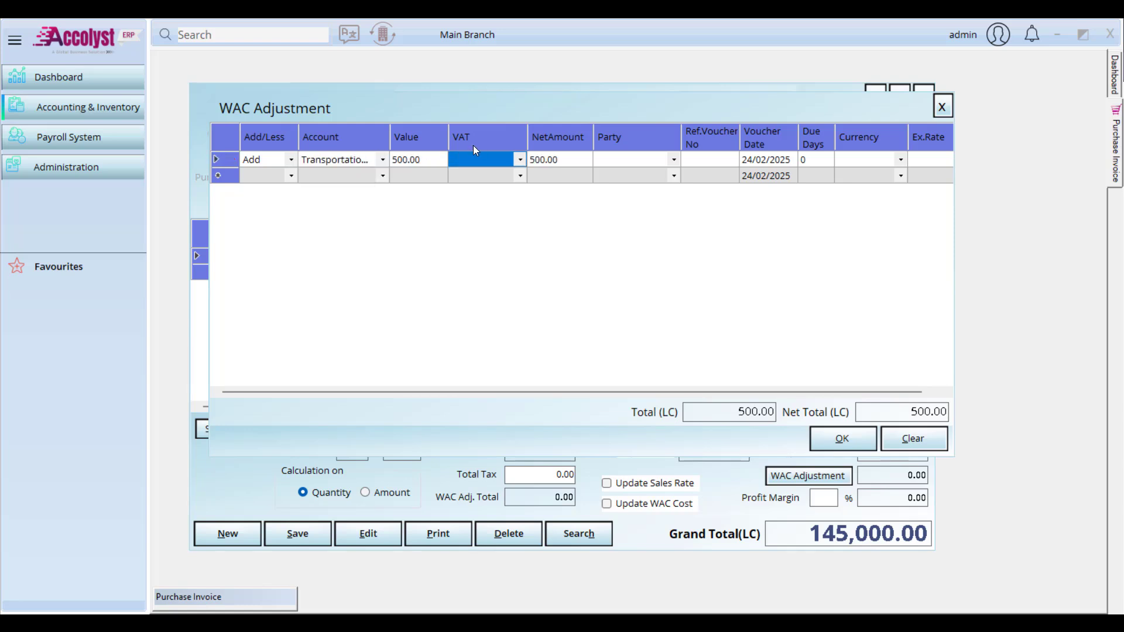
pyautogui.click(521, 159)
pyautogui.click(514, 177)
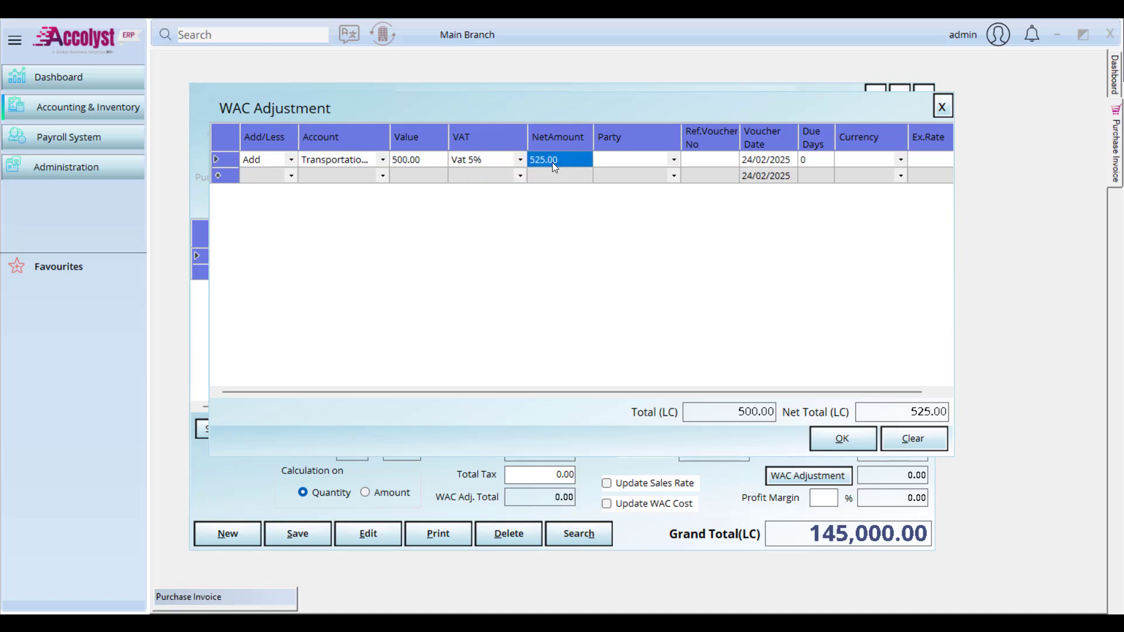
pyautogui.press('Tab')
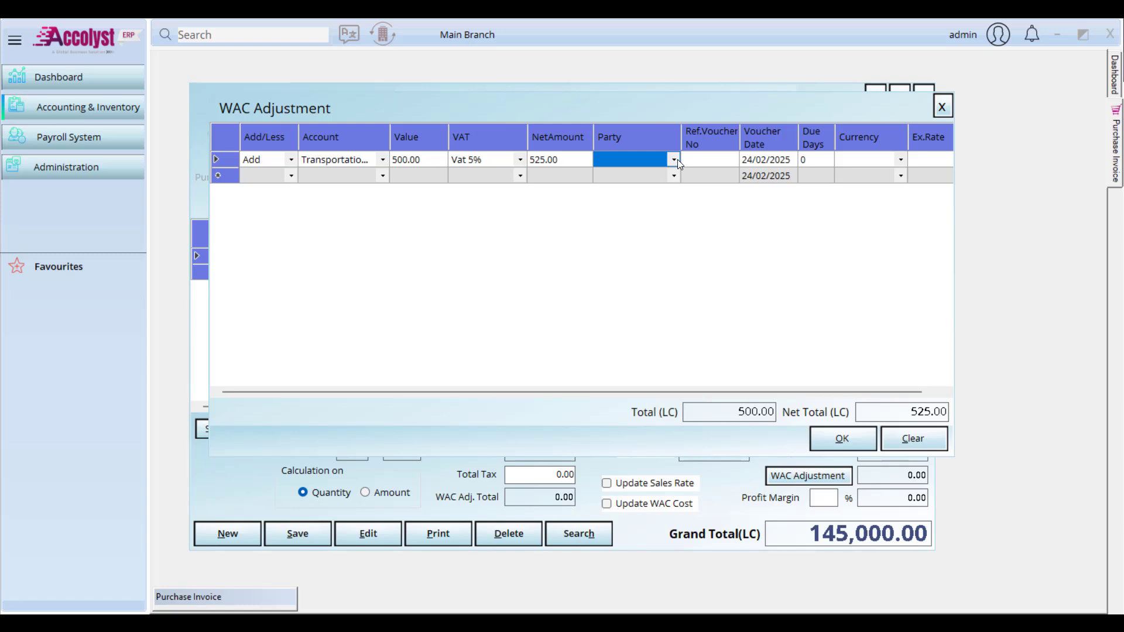
pyautogui.click(674, 159)
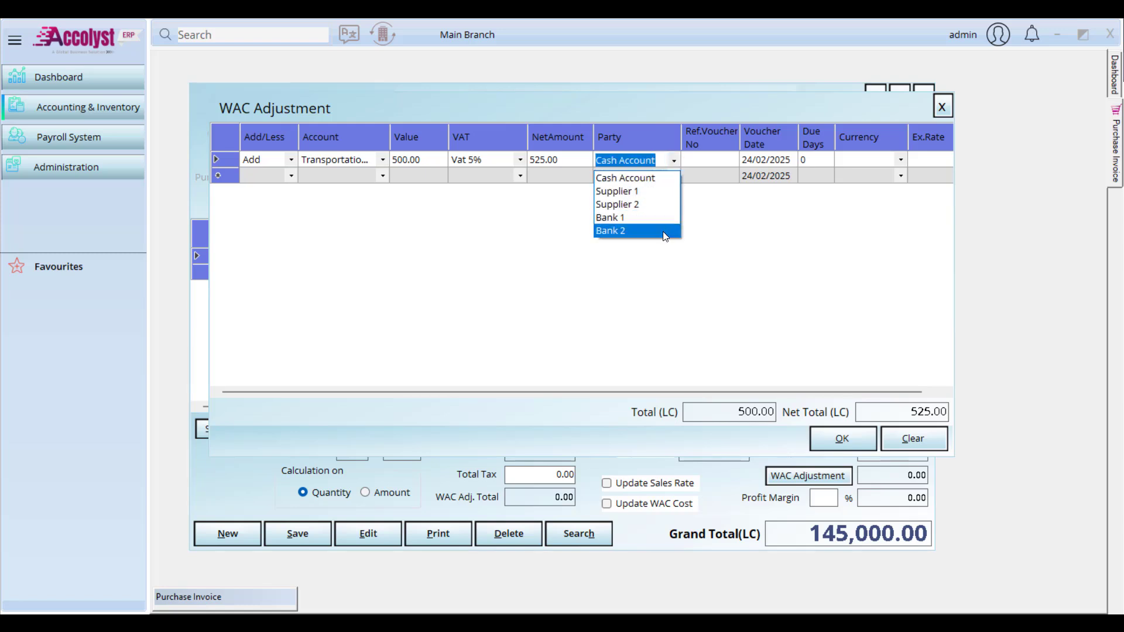
# Step: Choose Supplier 1 as the adjustment's party and enter the reference voucher number
pyautogui.click(639, 100)
pyautogui.moveTo(668, 122); pyautogui.dragTo(660, 178)
pyautogui.click(662, 179)
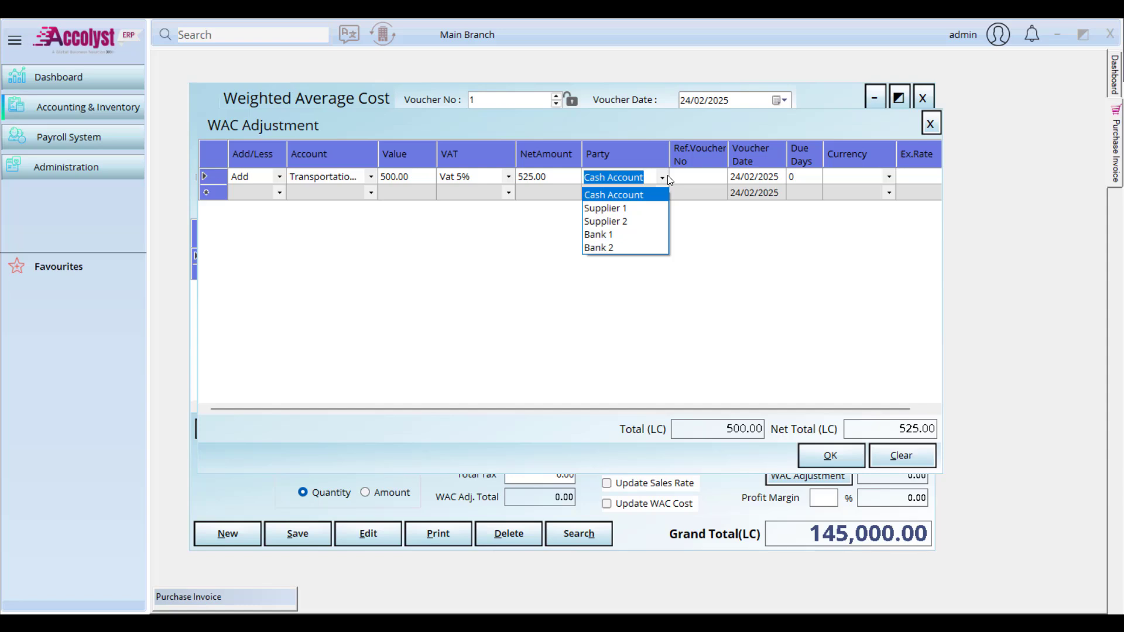
pyautogui.click(646, 207)
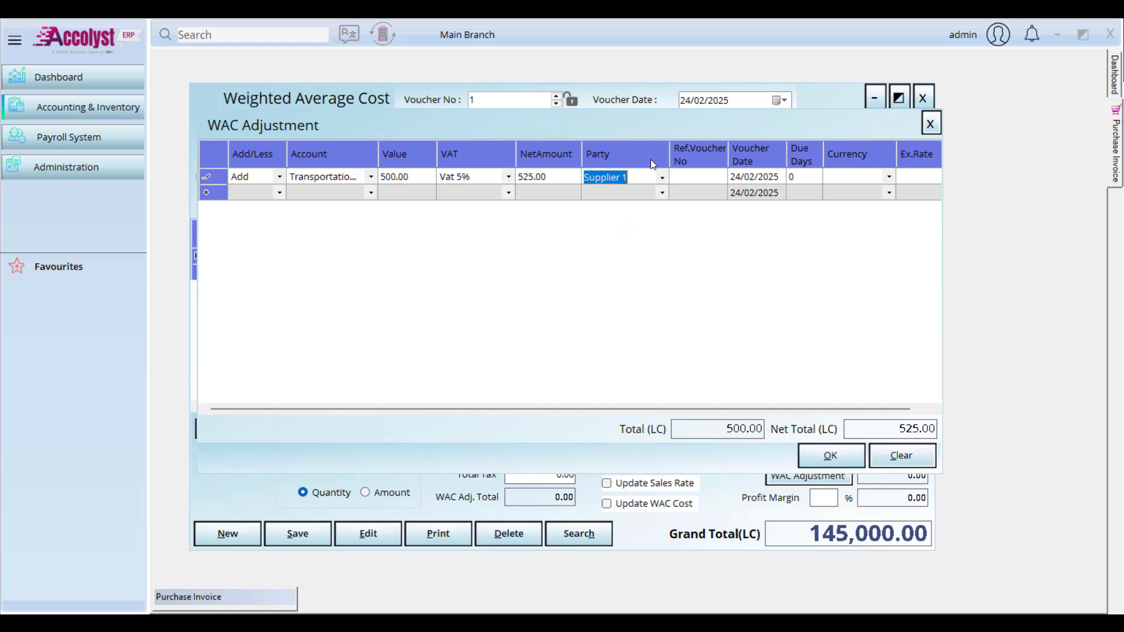
pyautogui.click(682, 180)
pyautogui.write('122')
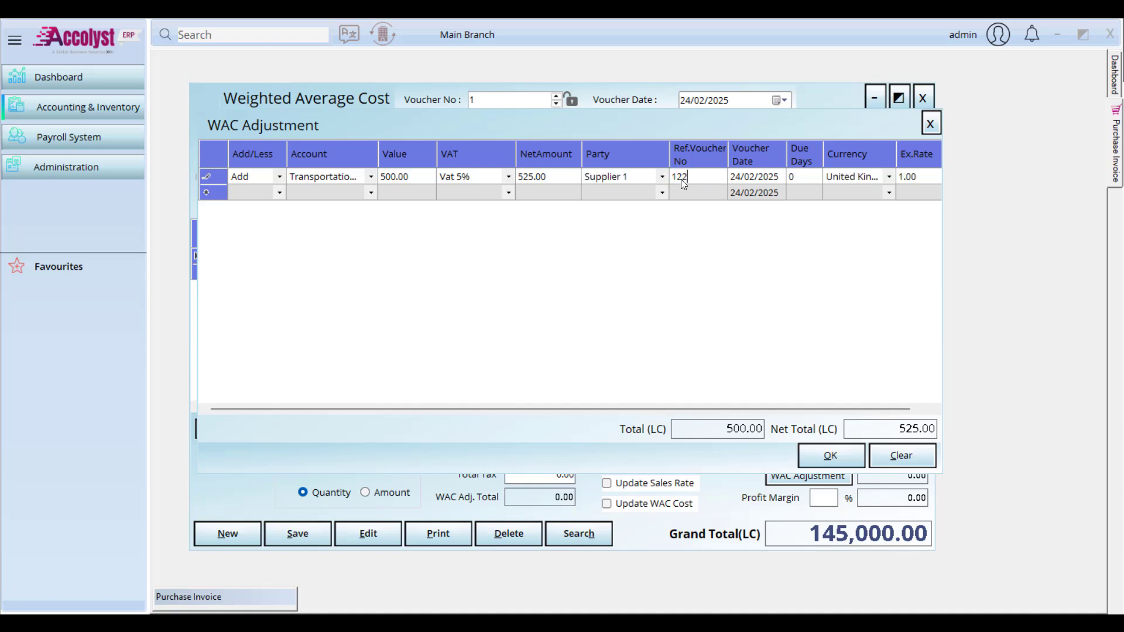
pyautogui.click(754, 181)
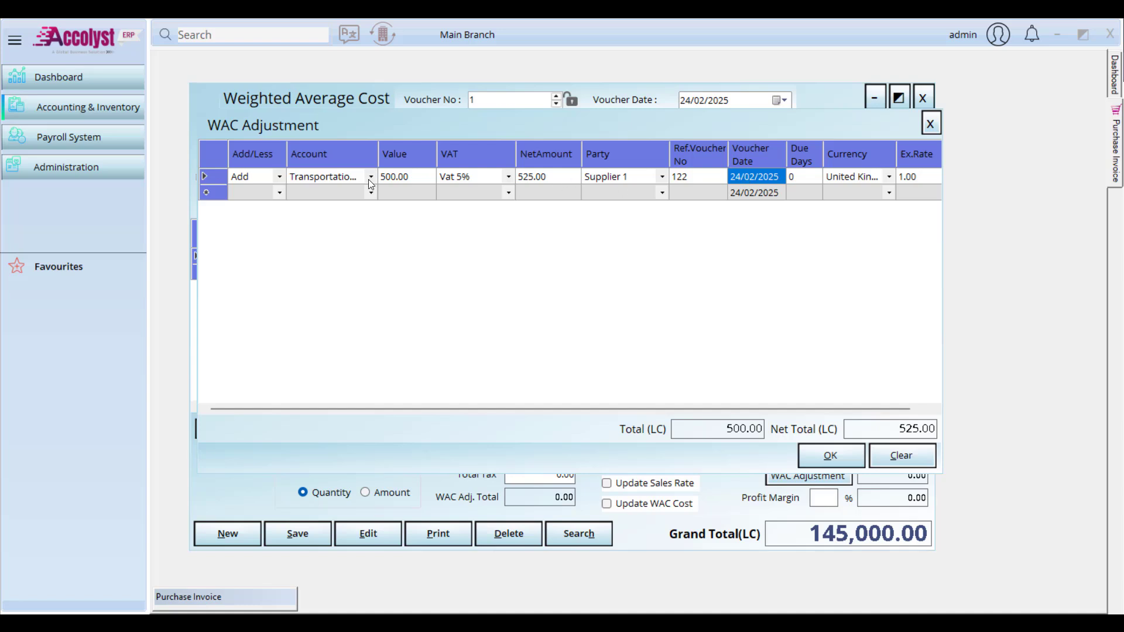
# Step: Set the adjustment row's currency to the United States currency
pyautogui.moveTo(442, 136); pyautogui.dragTo(443, 155)
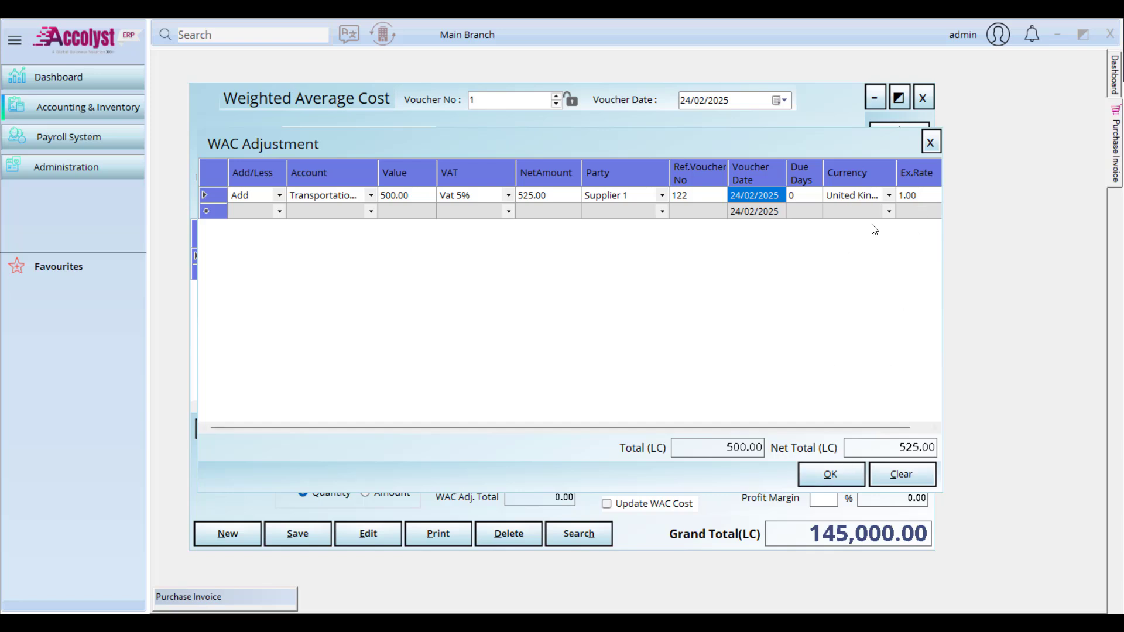
pyautogui.click(888, 198)
pyautogui.click(886, 198)
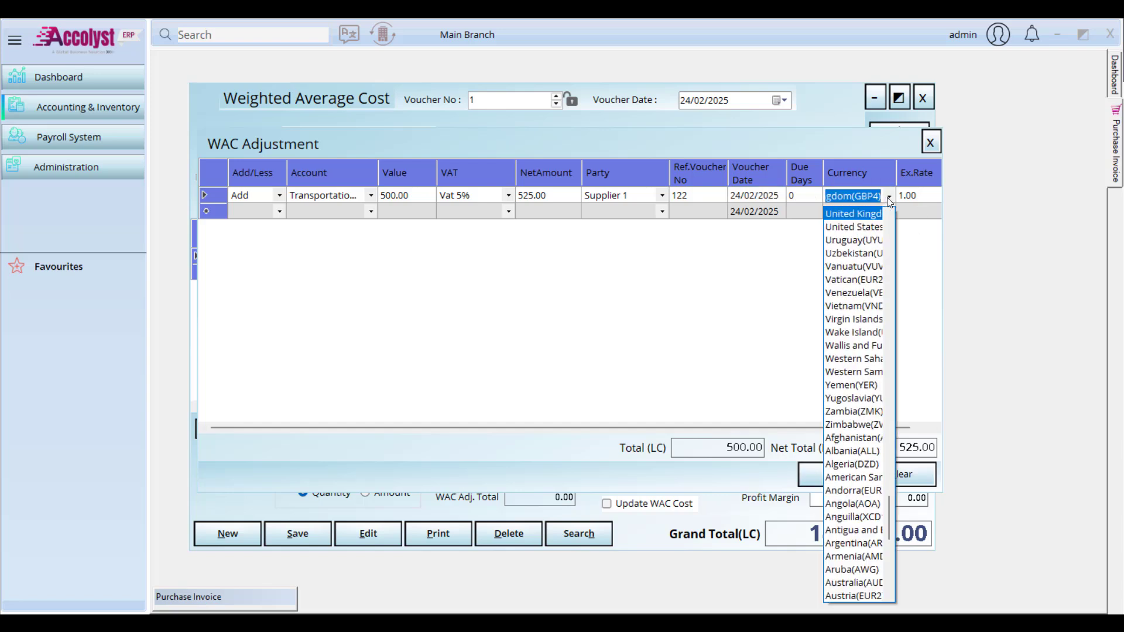
pyautogui.click(887, 198)
pyautogui.write('u')
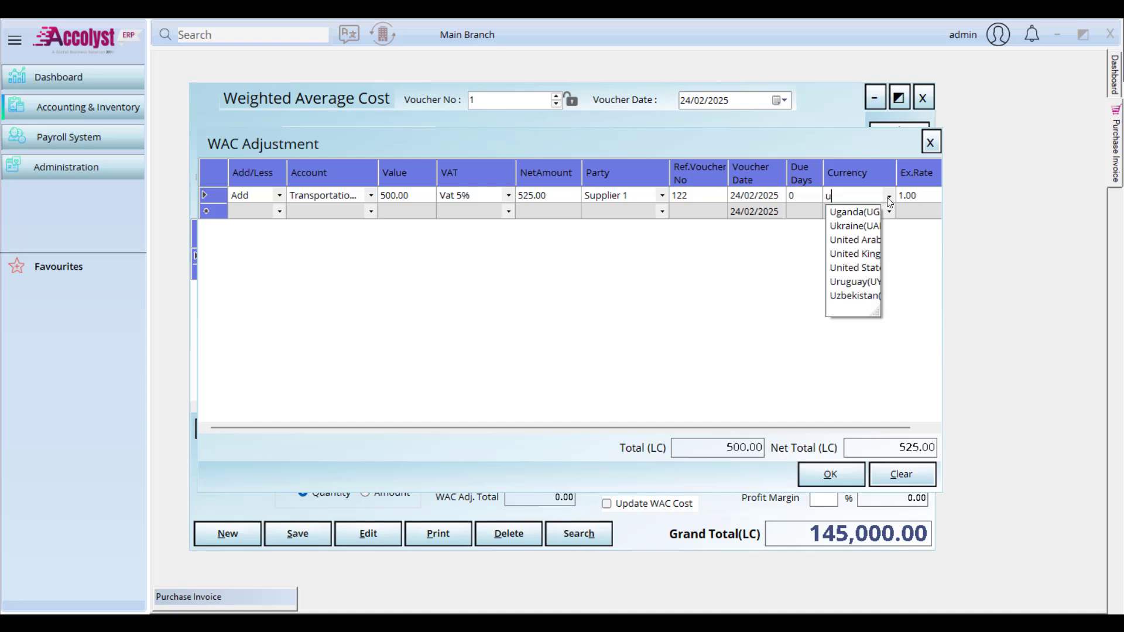
pyautogui.write('nit')
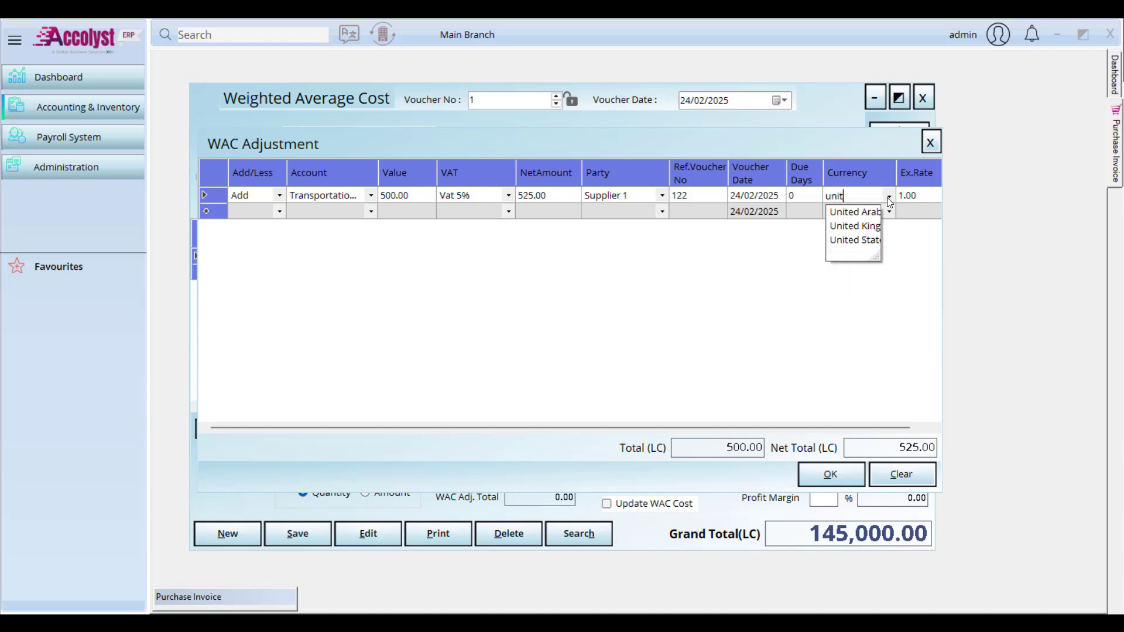
pyautogui.press('Down')
pyautogui.press('Down')
pyautogui.press('Down')
pyautogui.press('Return')
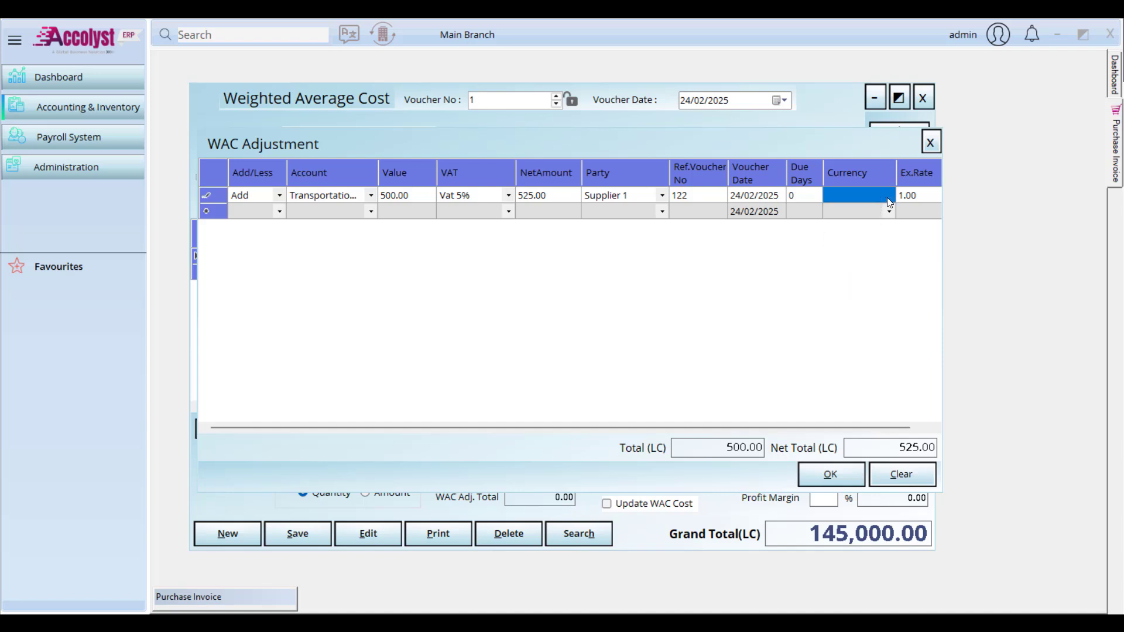
pyautogui.press('Return')
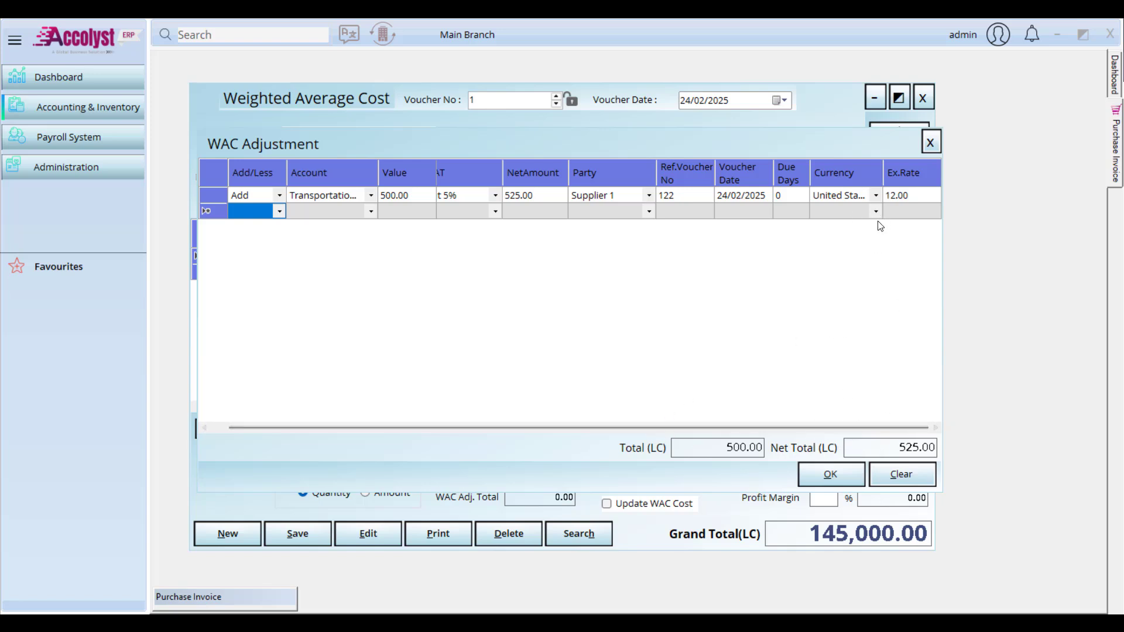
pyautogui.moveTo(688, 426); pyautogui.dragTo(619, 432)
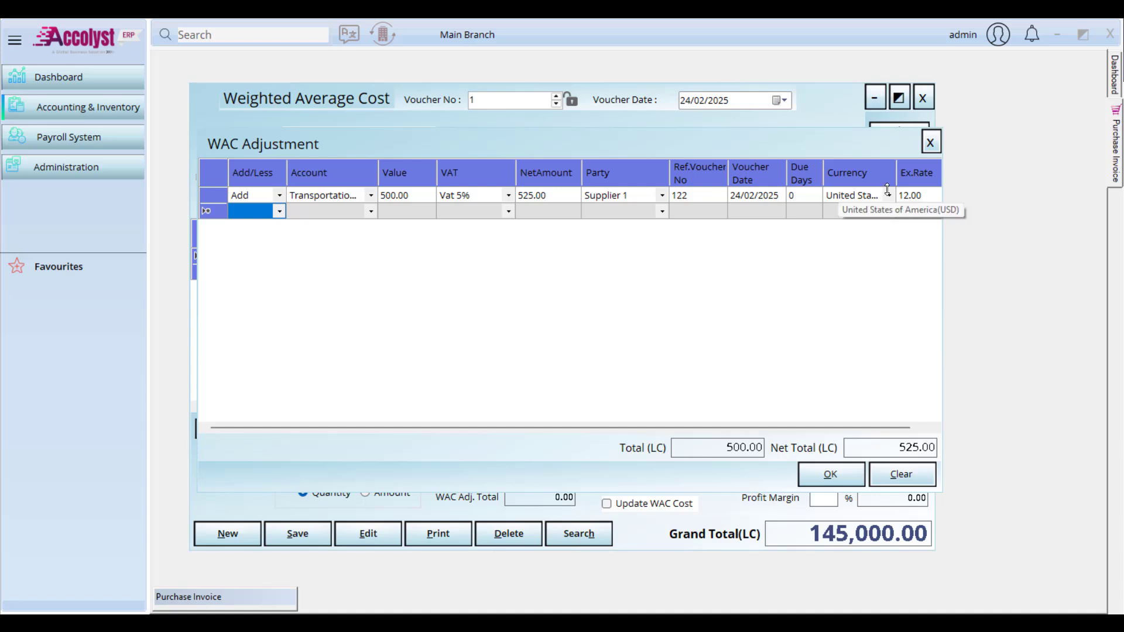
# Step: Change the currency to Saudi Arabia(SAR) and apply the WAC adjustment
pyautogui.click(856, 199)
pyautogui.write('sau')
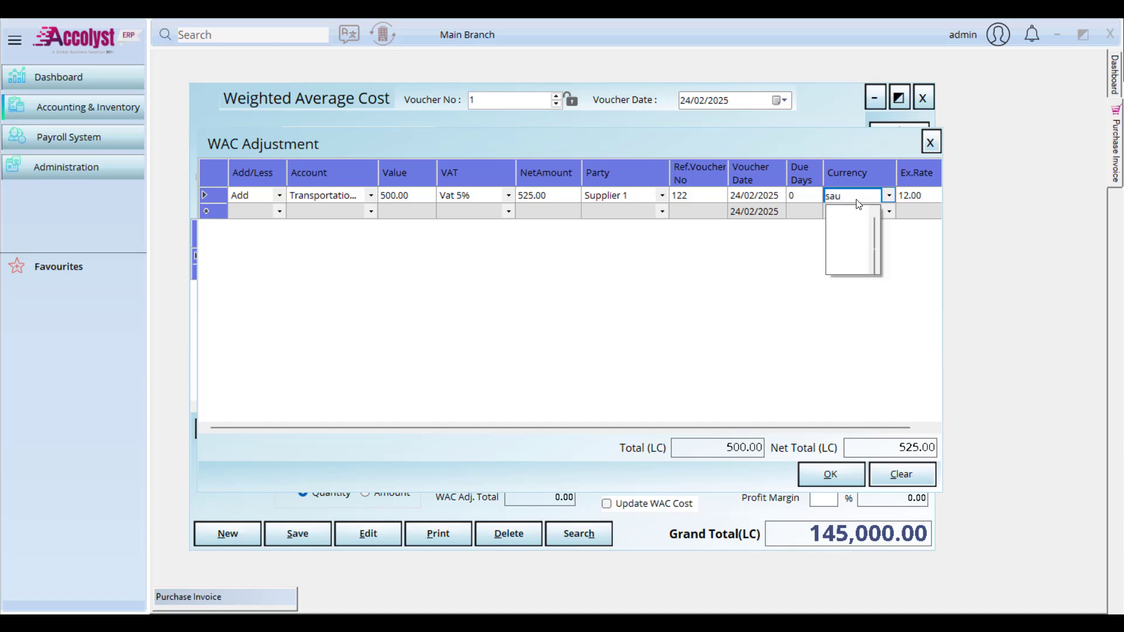
pyautogui.press('Down')
pyautogui.press('Return')
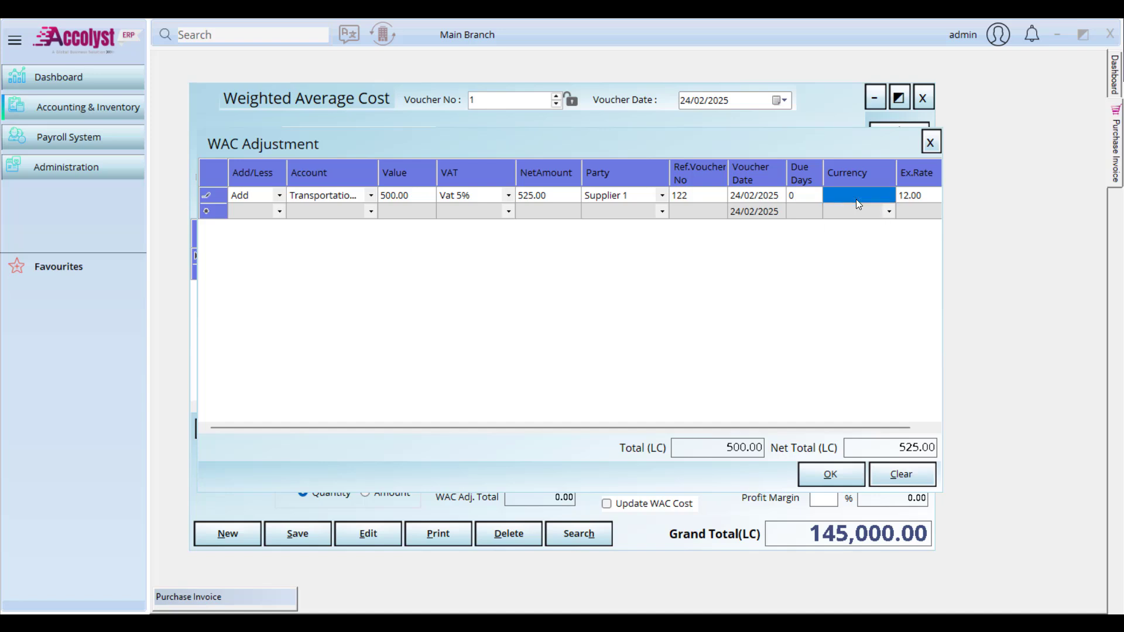
pyautogui.press('Tab')
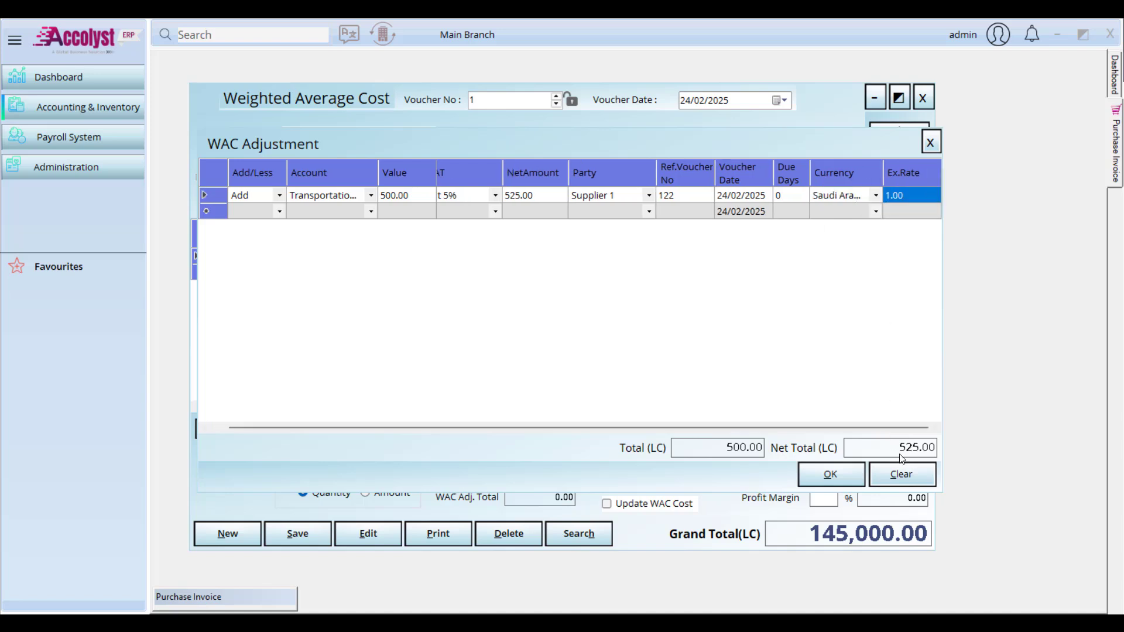
pyautogui.click(831, 475)
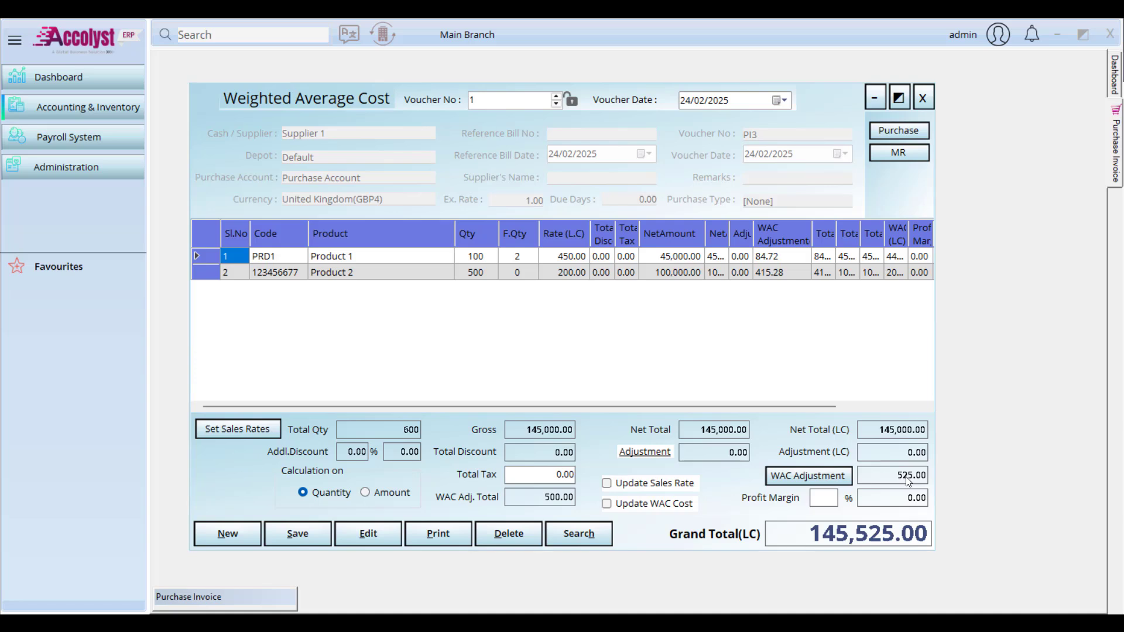
# Step: Review the WAC adjustment once more, then turn on Update WAC Cost
pyautogui.click(831, 476)
pyautogui.click(923, 150)
pyautogui.click(607, 505)
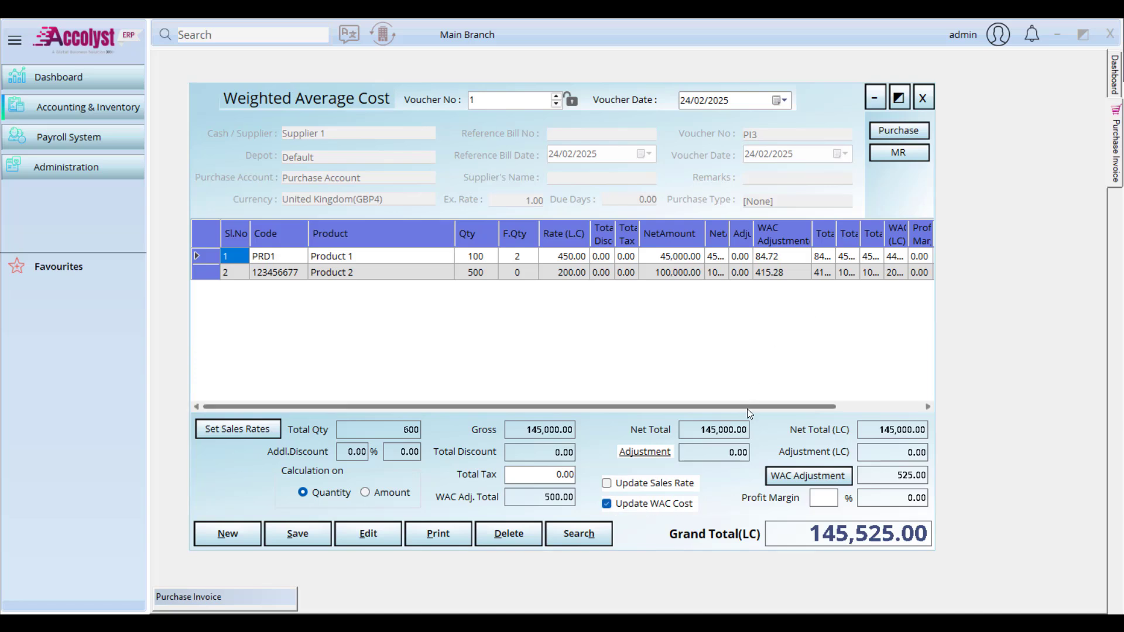
# Step: Widen the WAC (LC), New Sales Rate and Profit Margin % columns to show full values
pyautogui.moveTo(747, 408); pyautogui.dragTo(872, 406)
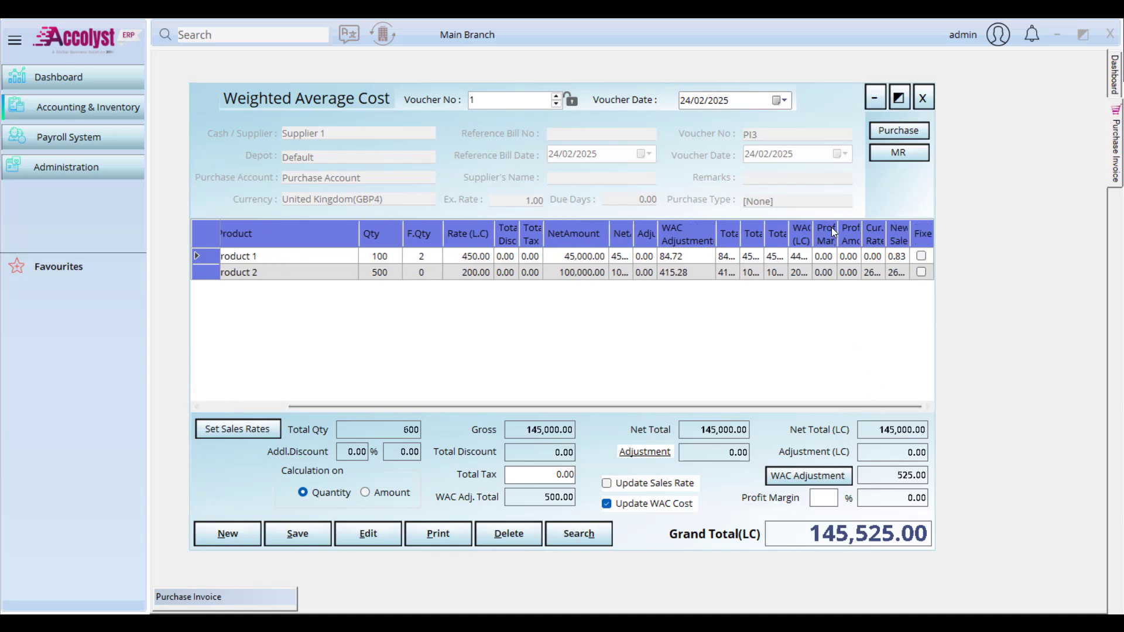
pyautogui.moveTo(811, 233); pyautogui.dragTo(829, 233)
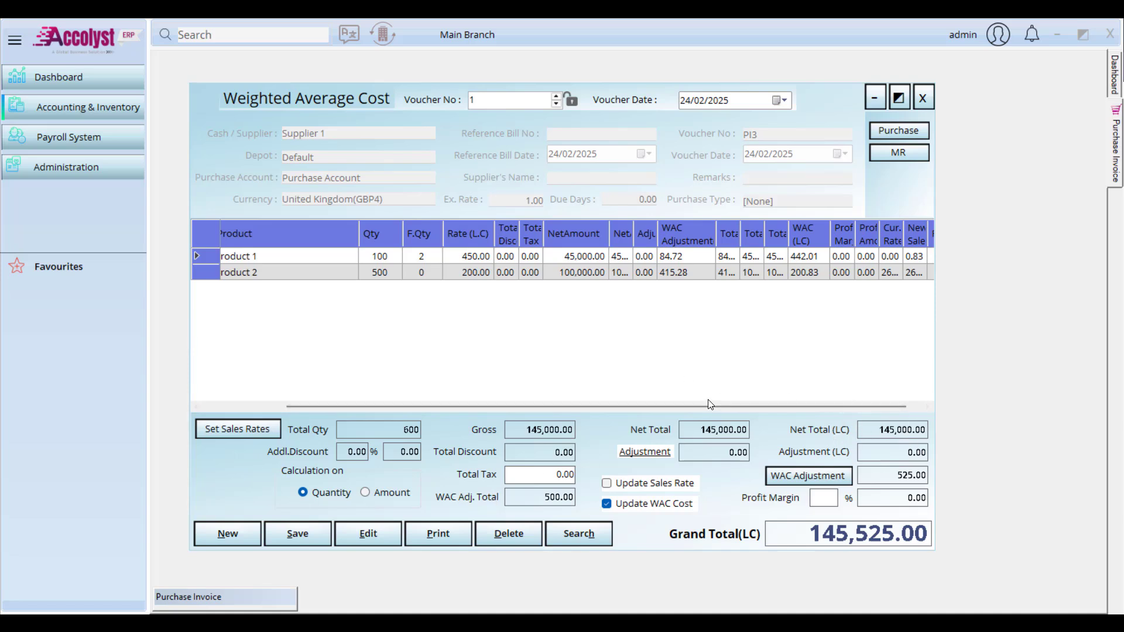
pyautogui.moveTo(709, 407); pyautogui.dragTo(777, 406)
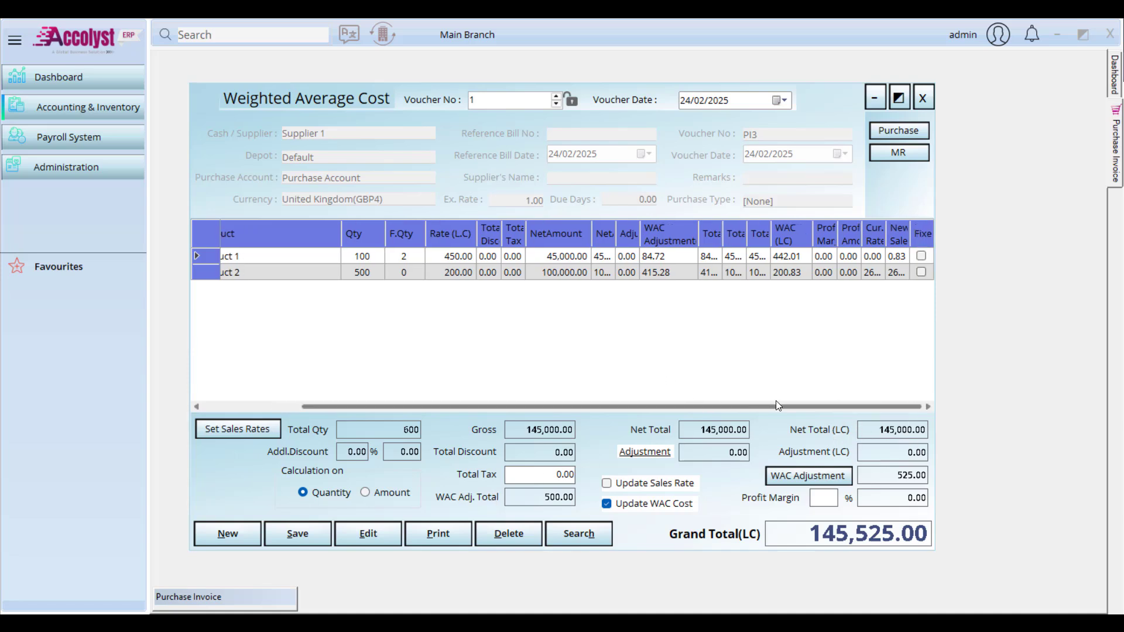
pyautogui.doubleClick(911, 233)
pyautogui.moveTo(820, 407); pyautogui.dragTo(873, 406)
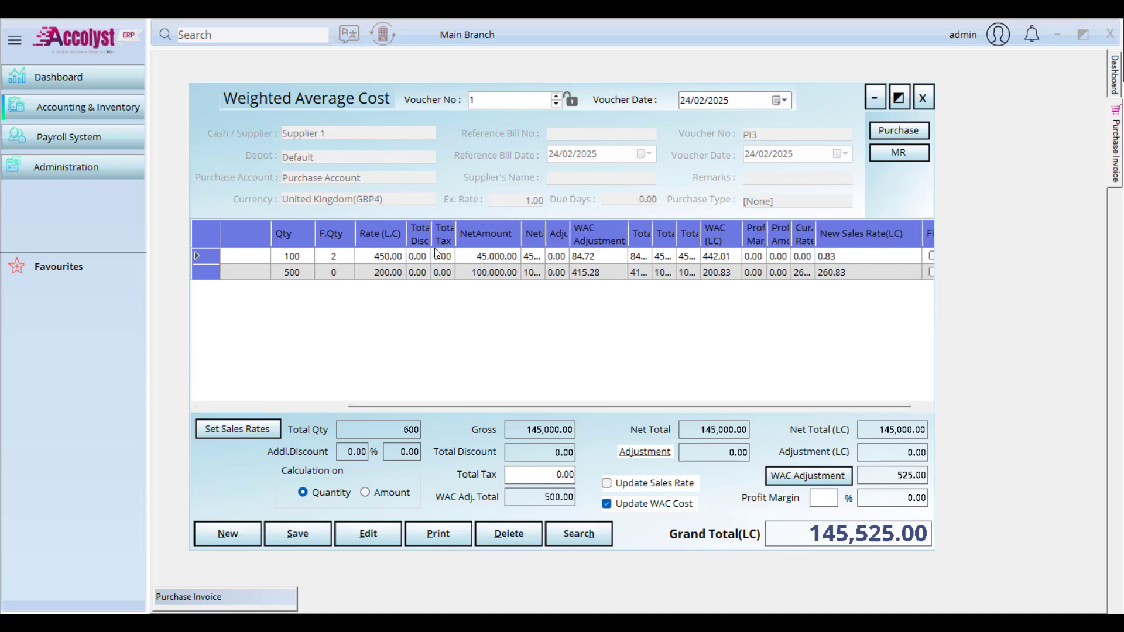
pyautogui.moveTo(661, 401); pyautogui.dragTo(706, 404)
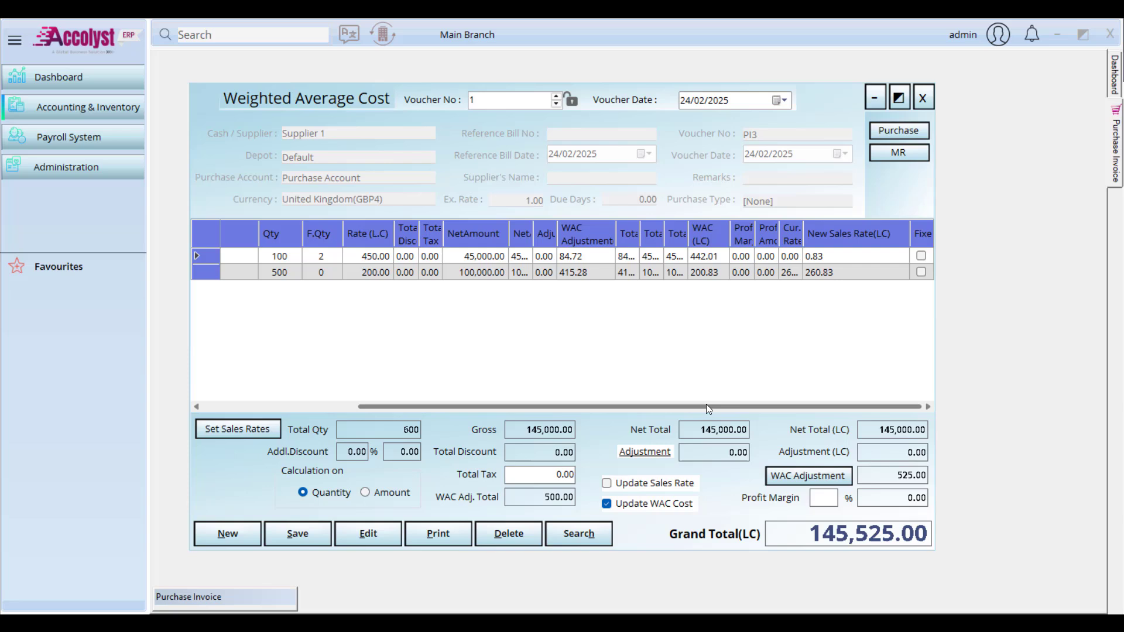
pyautogui.doubleClick(756, 233)
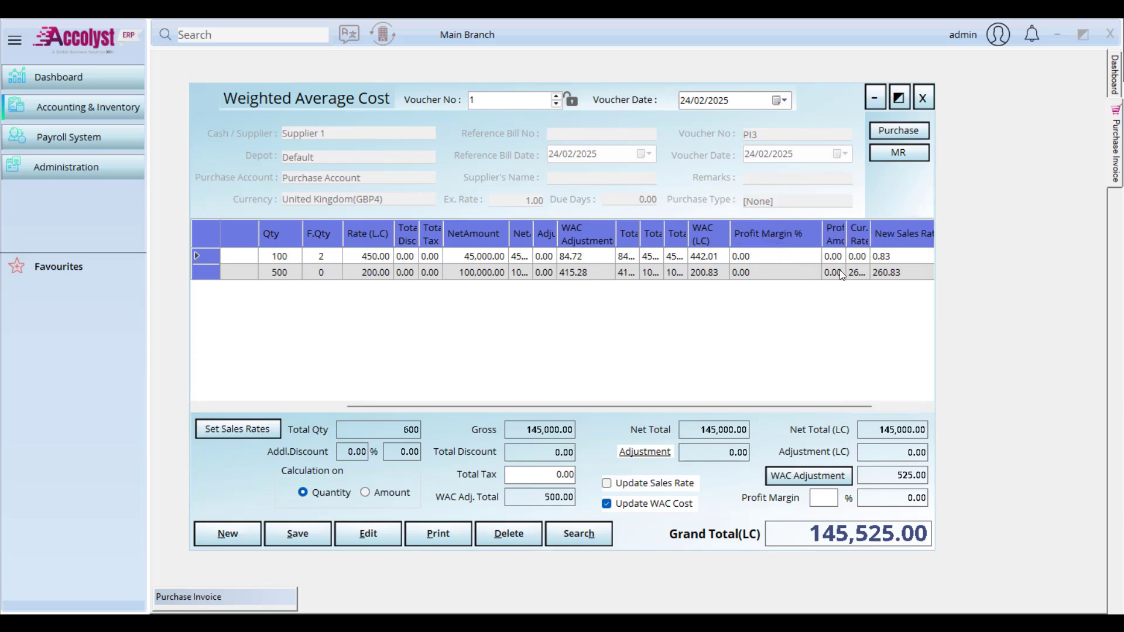
pyautogui.moveTo(732, 407); pyautogui.dragTo(868, 404)
# Step: Enter a 10% overall profit margin, raising new sales rates to 45.05 and 280.91
pyautogui.click(848, 255)
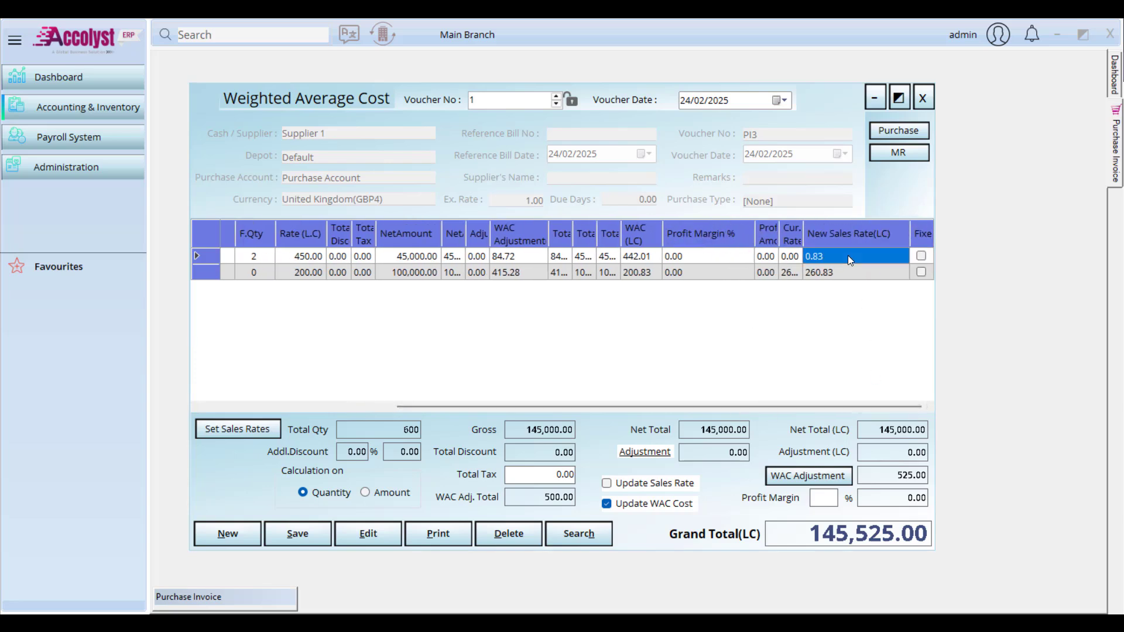
pyautogui.click(848, 255)
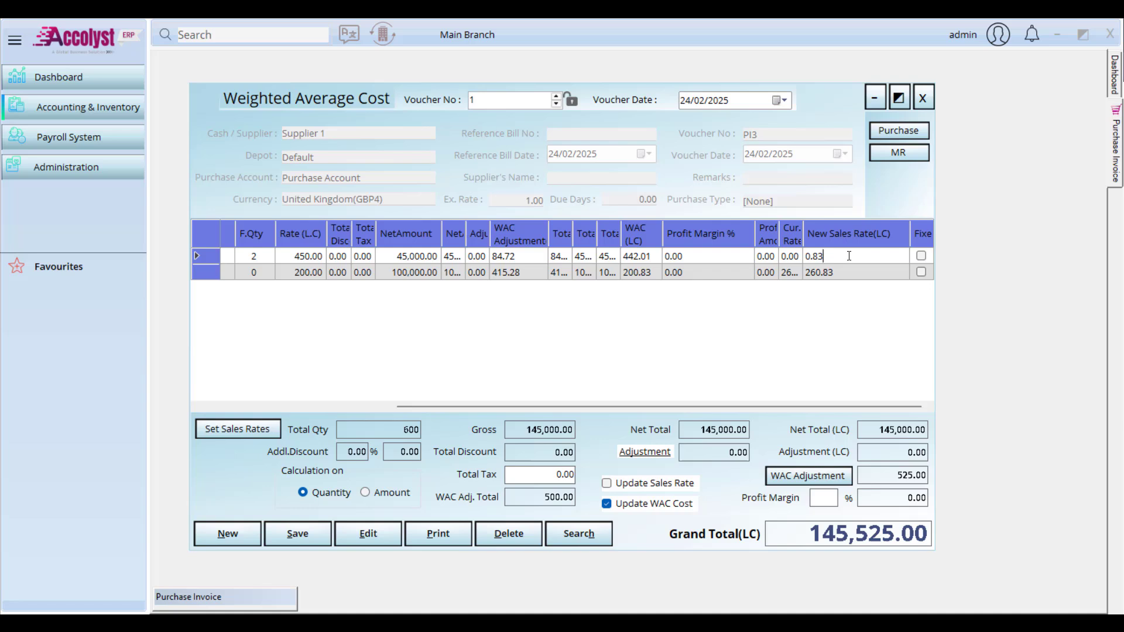
pyautogui.click(766, 256)
pyautogui.click(710, 259)
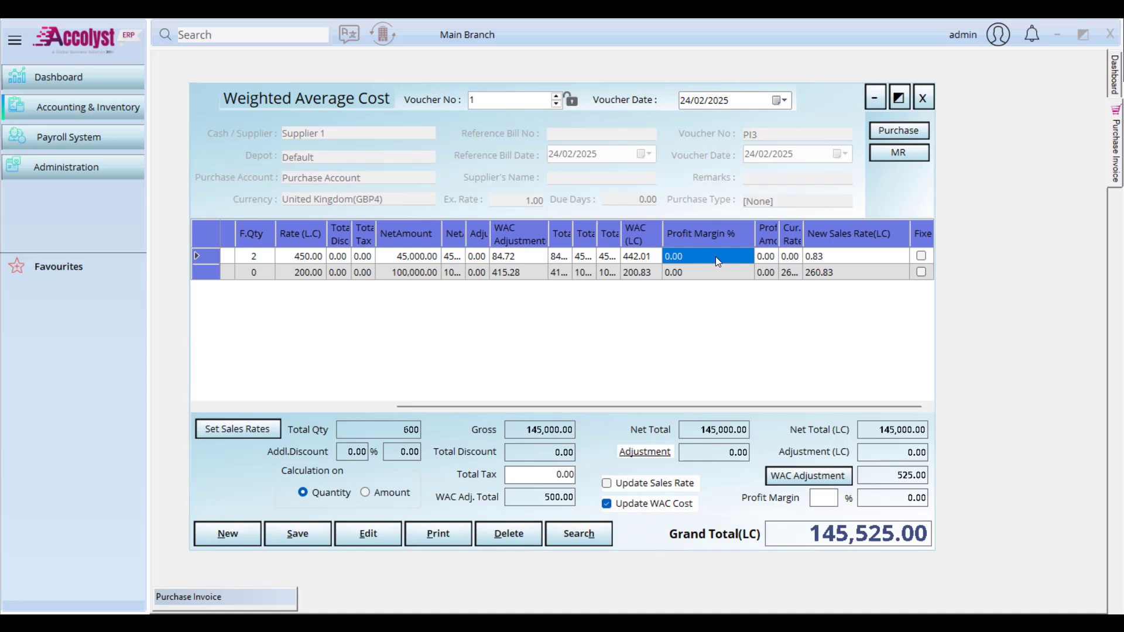
pyautogui.click(834, 499)
pyautogui.write('10')
pyautogui.press('Tab')
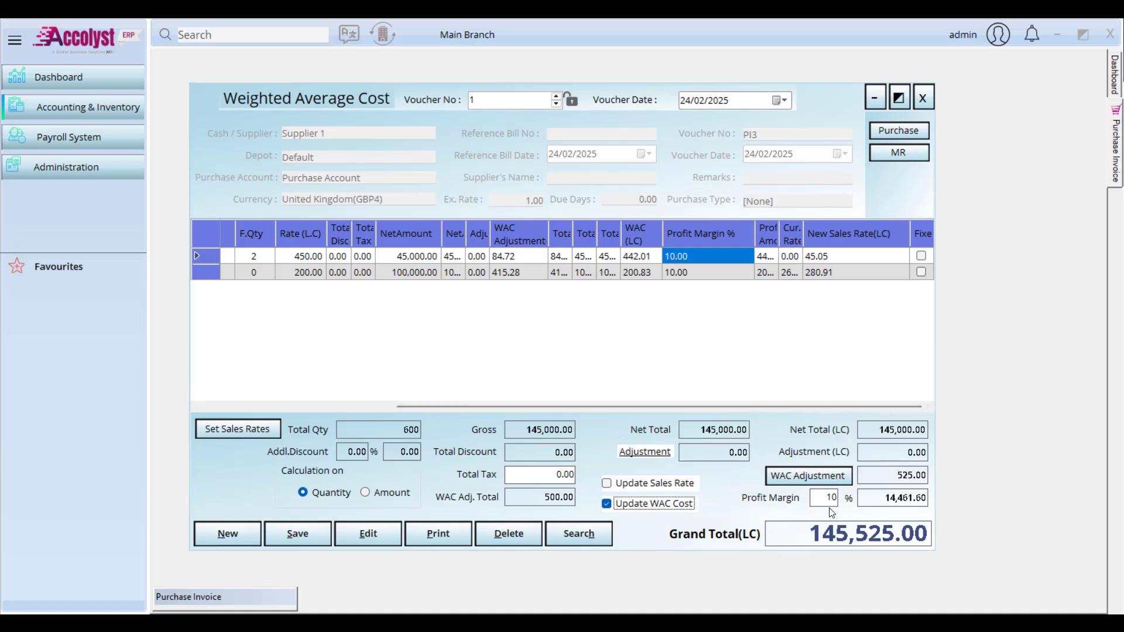
# Step: From row 1's new sales rate of 45.05, enable Update Sales Rate on the voucher
pyautogui.click(861, 256)
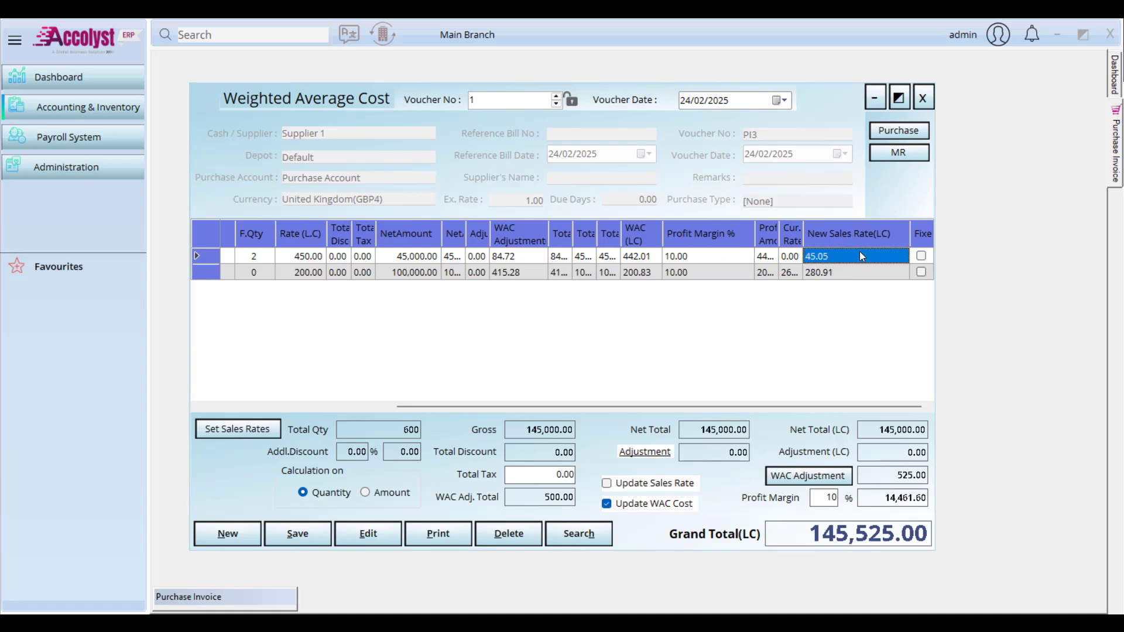
pyautogui.click(665, 488)
# Step: Check the product's Set Sales Rates window, then try spreading the WAC adjustment by amount
pyautogui.click(220, 429)
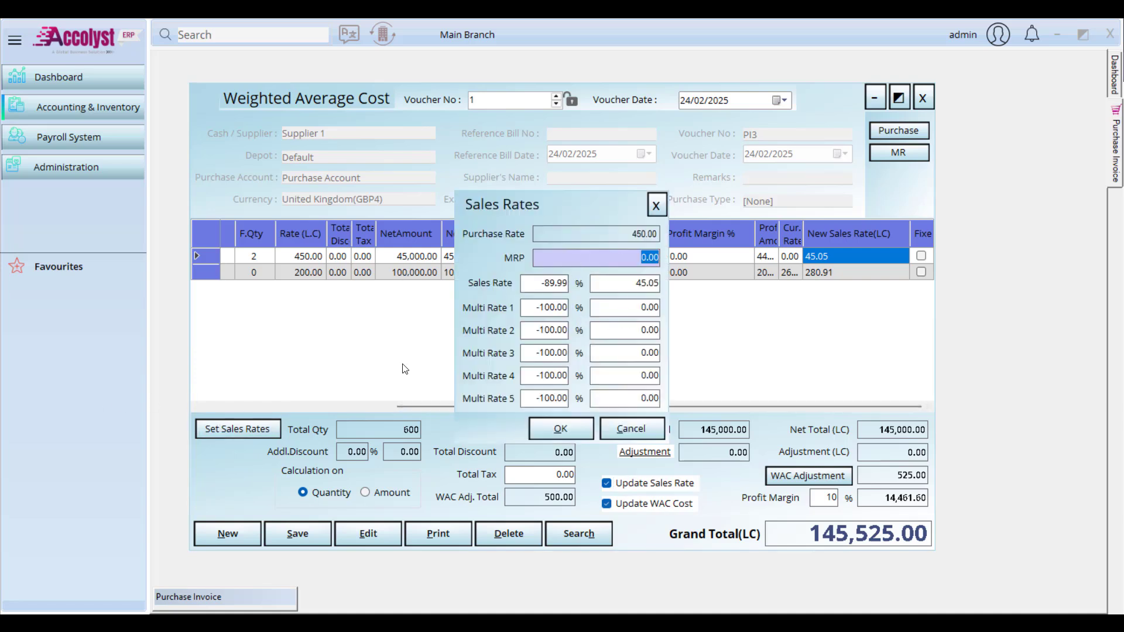
pyautogui.click(656, 205)
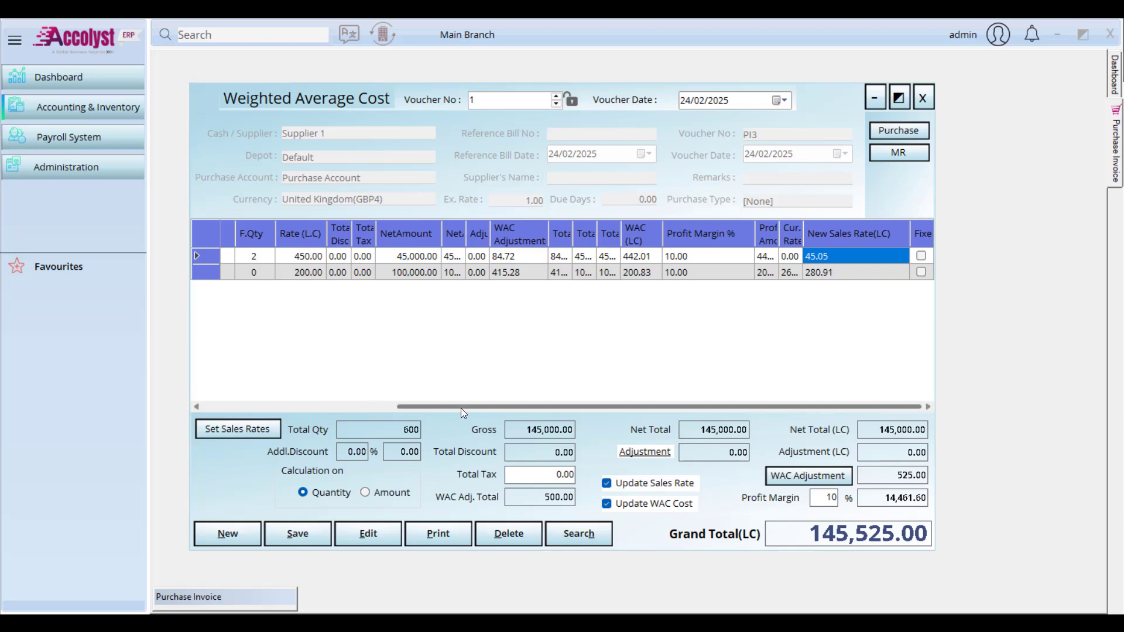
pyautogui.moveTo(461, 409); pyautogui.dragTo(222, 396)
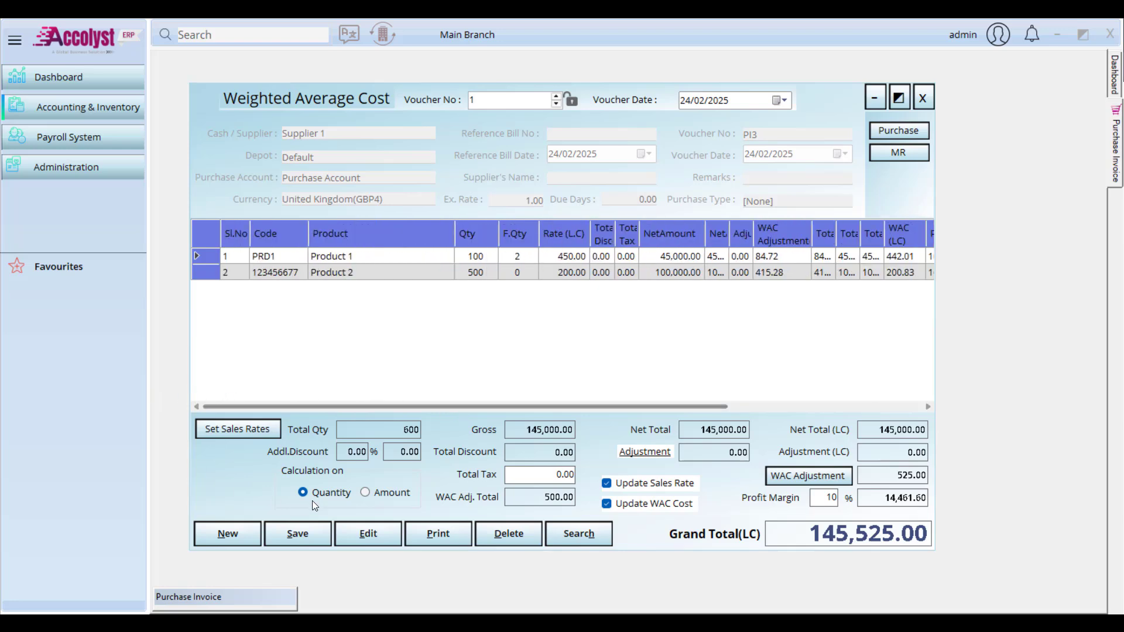
pyautogui.click(384, 493)
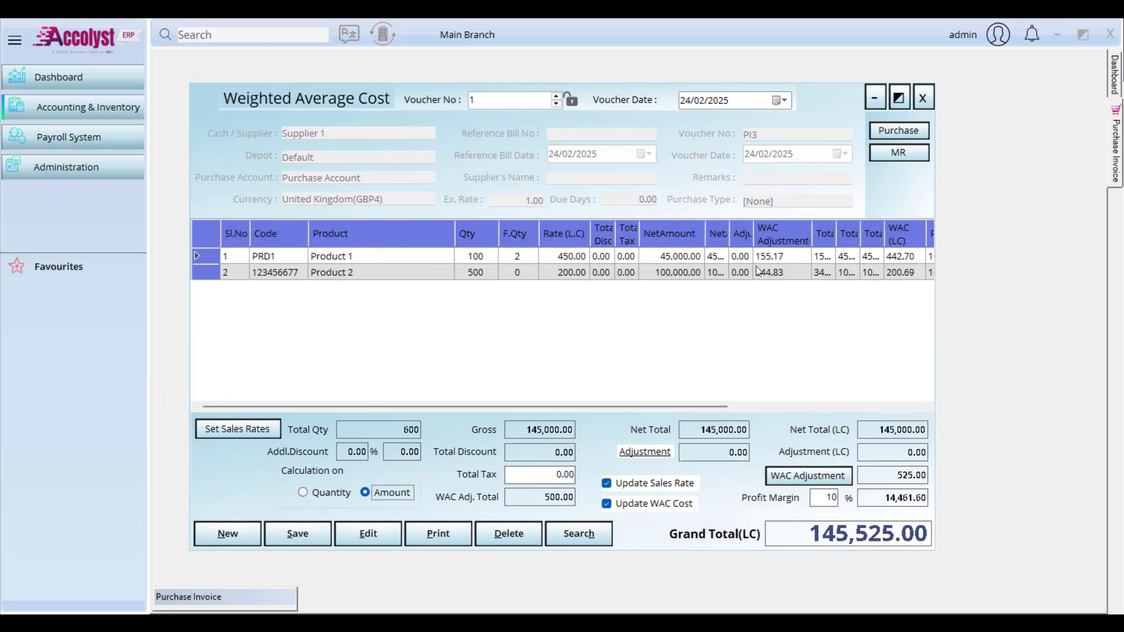
pyautogui.moveTo(776, 257); pyautogui.dragTo(781, 273)
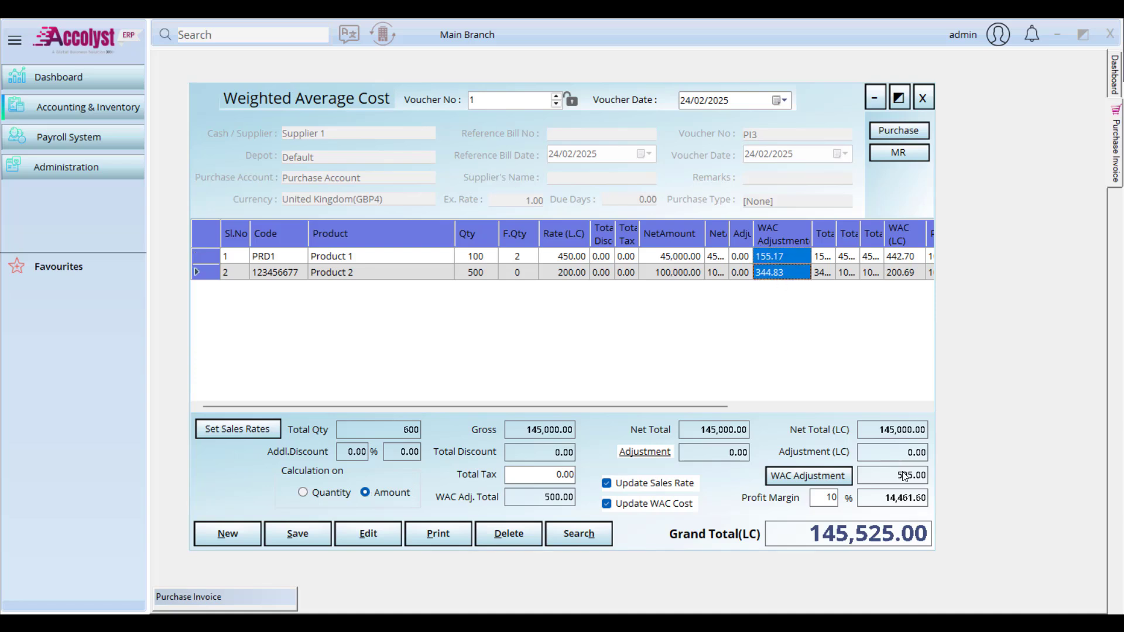
# Step: Return the adjustment split to quantity (84.72 and 415.28) and save voucher 1
pyautogui.click(308, 491)
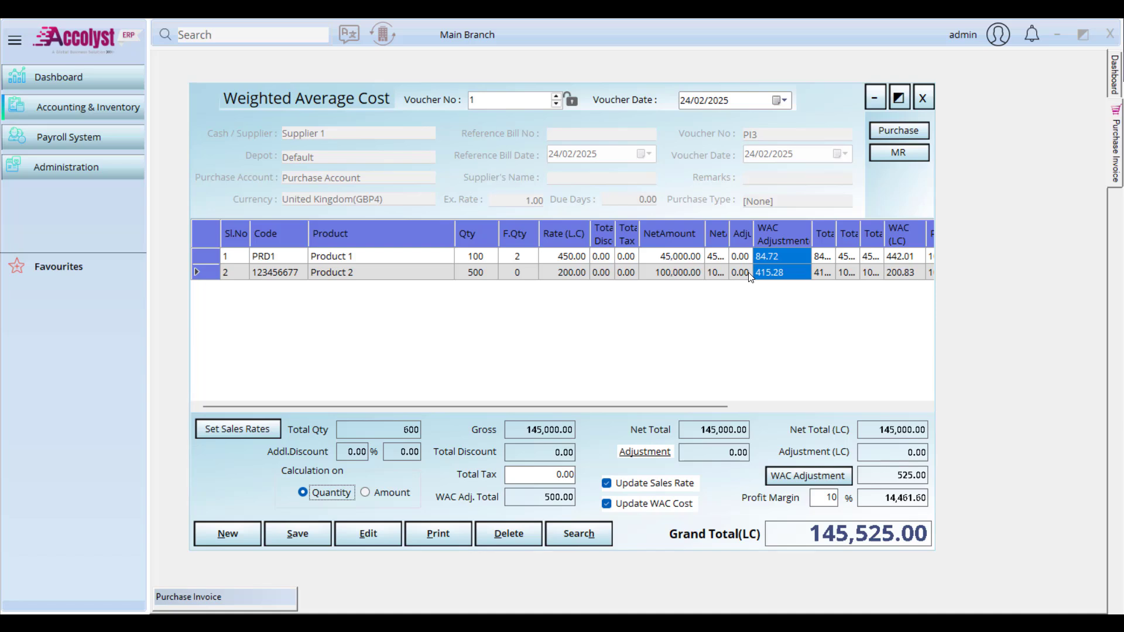
pyautogui.click(300, 531)
pyautogui.click(607, 370)
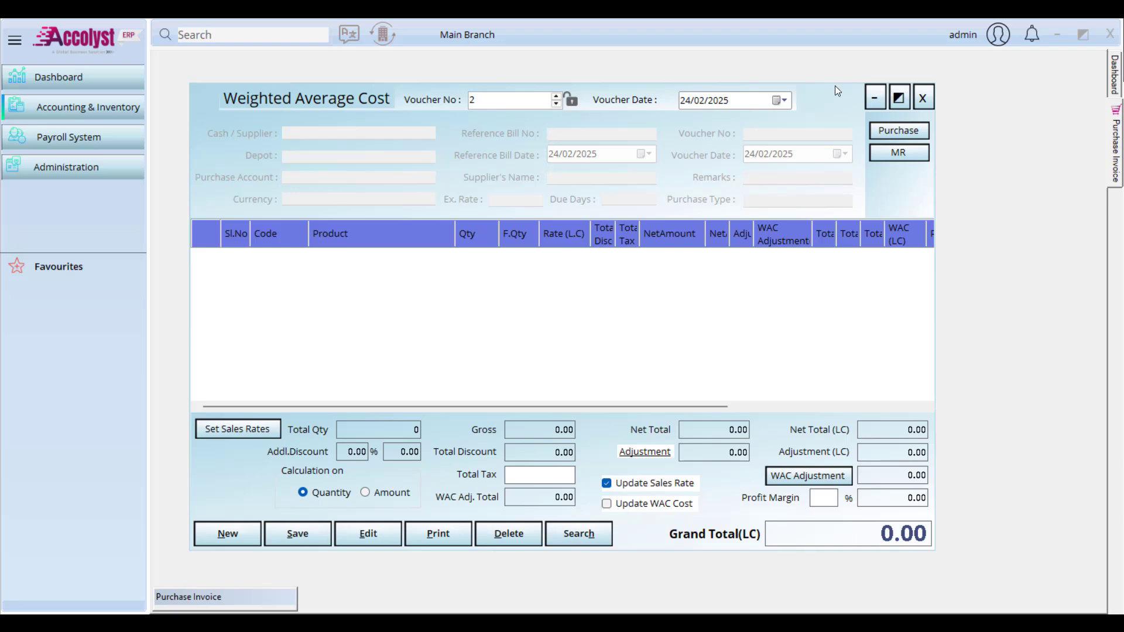
# Step: Close the Weighted Average Cost form and the Purchase Invoice
pyautogui.click(924, 95)
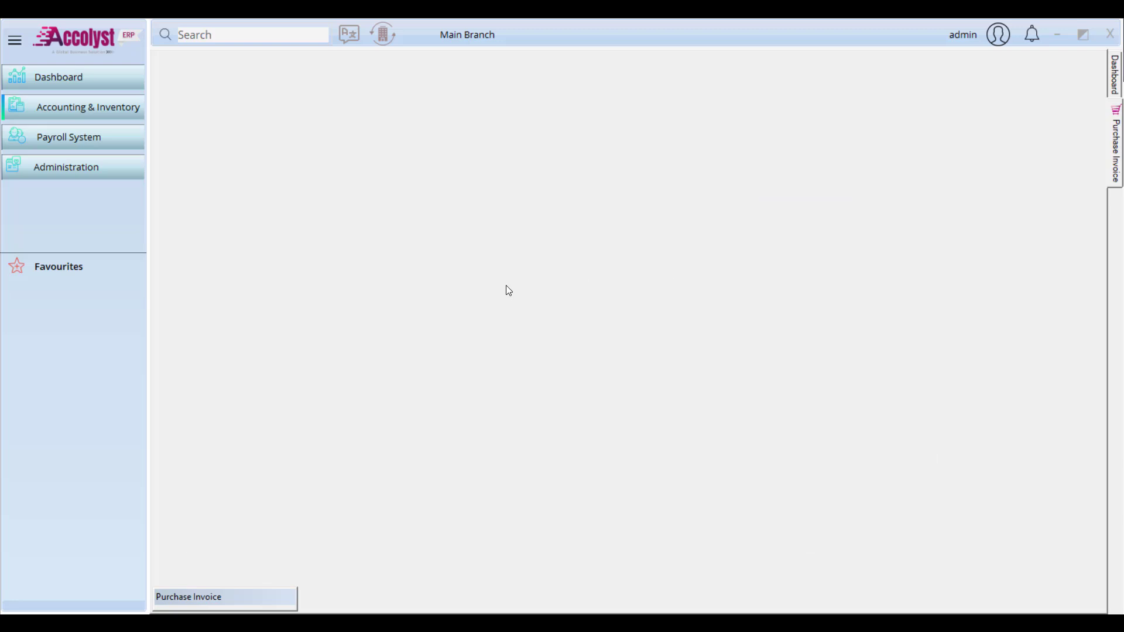
pyautogui.click(270, 597)
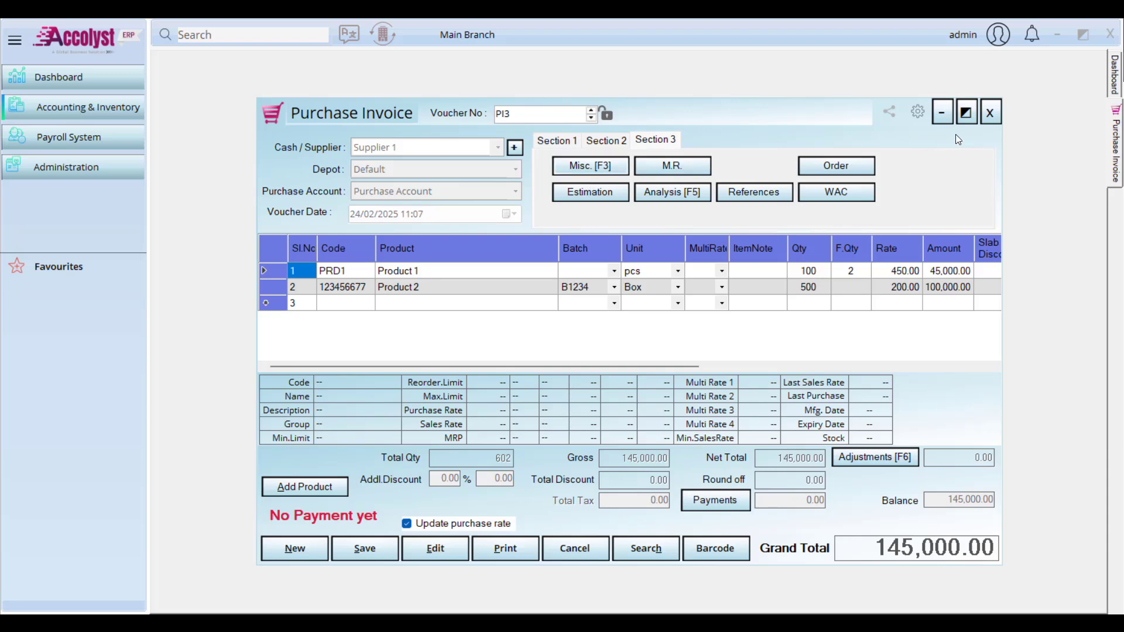
pyautogui.click(995, 114)
# Step: Change Product 1's purchase rate from 450.00 to 400 in its master record
pyautogui.click(107, 108)
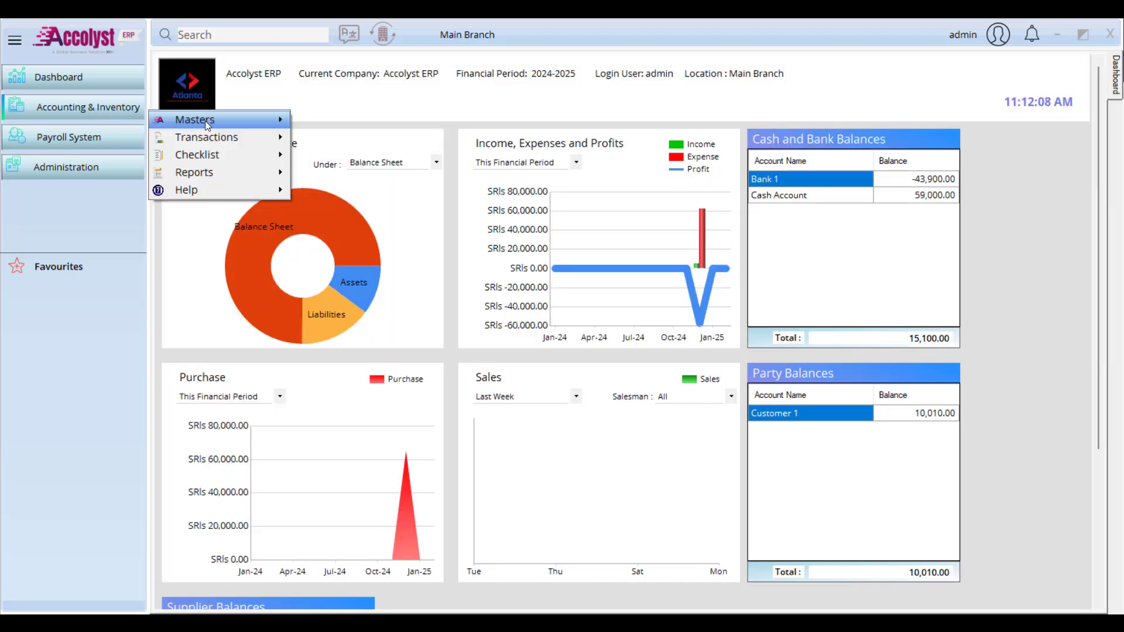
pyautogui.moveTo(205, 121)
pyautogui.click(351, 224)
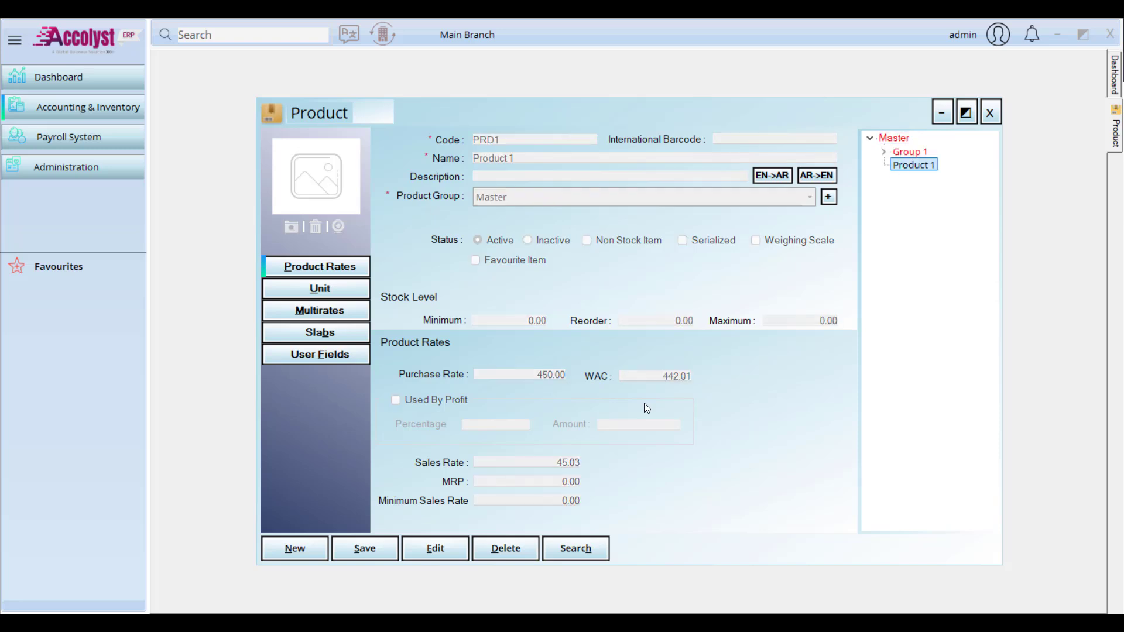
pyautogui.click(440, 548)
pyautogui.click(529, 375)
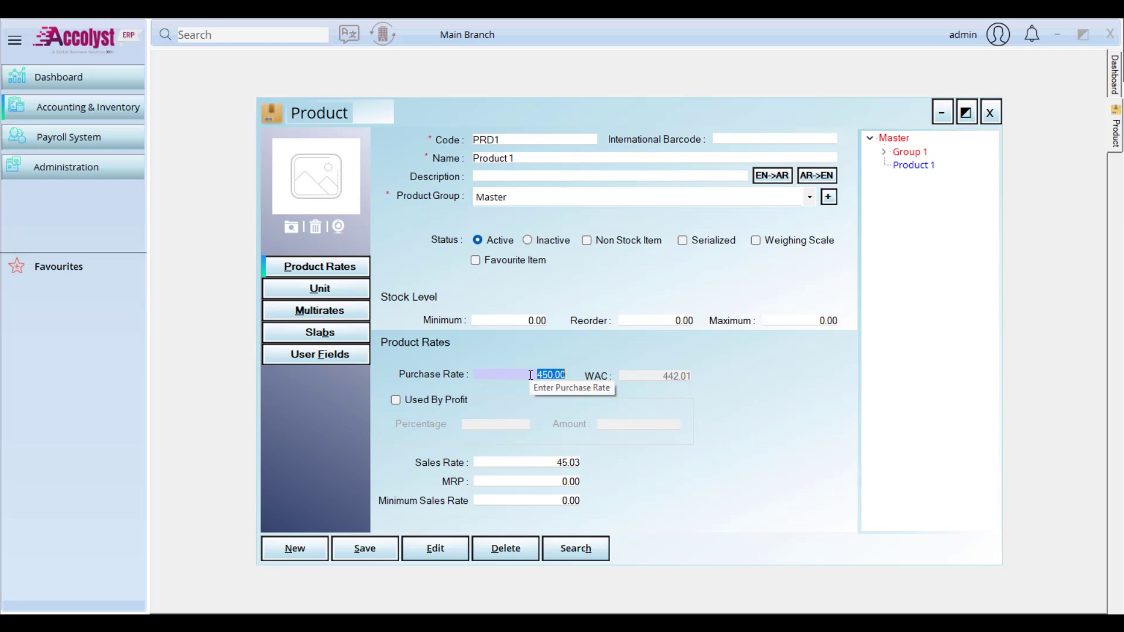
pyautogui.write('430')
pyautogui.press('BackSpace')
pyautogui.press('BackSpace')
pyautogui.press('BackSpace')
pyautogui.write('400')
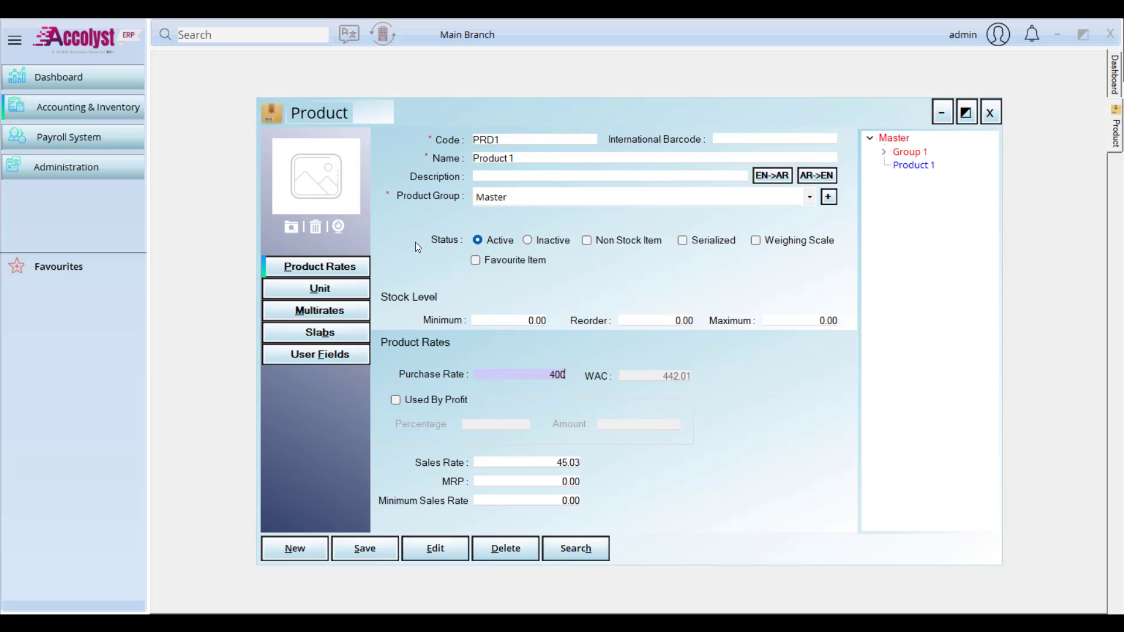
# Step: Go to the Purchase Invoice through the Accounting & Inventory menu
pyautogui.click(73, 111)
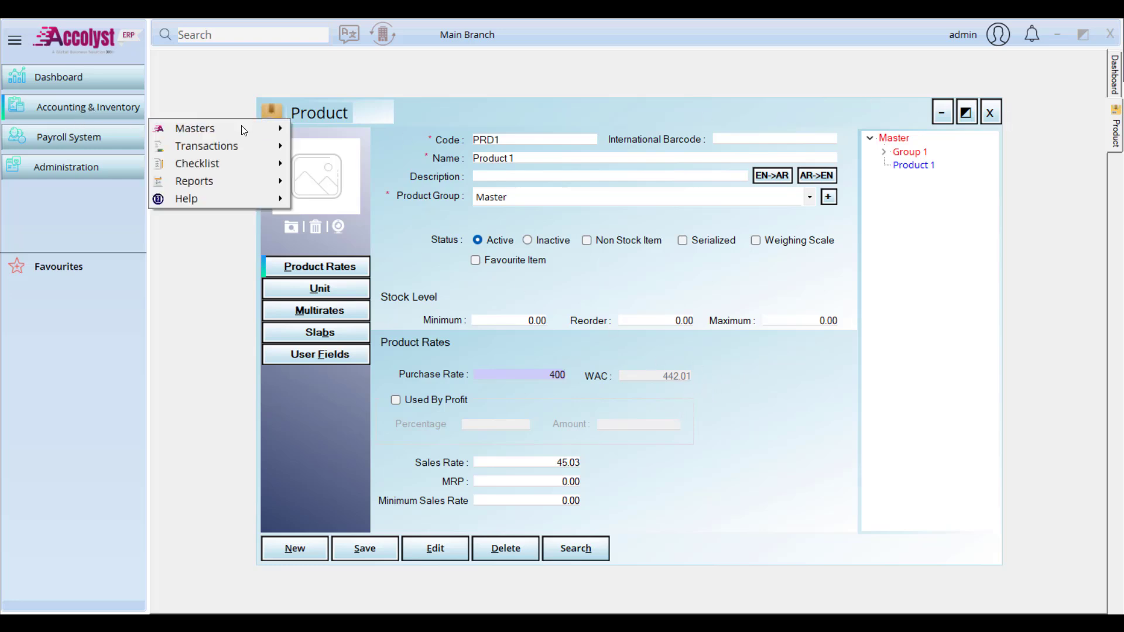
pyautogui.moveTo(240, 154)
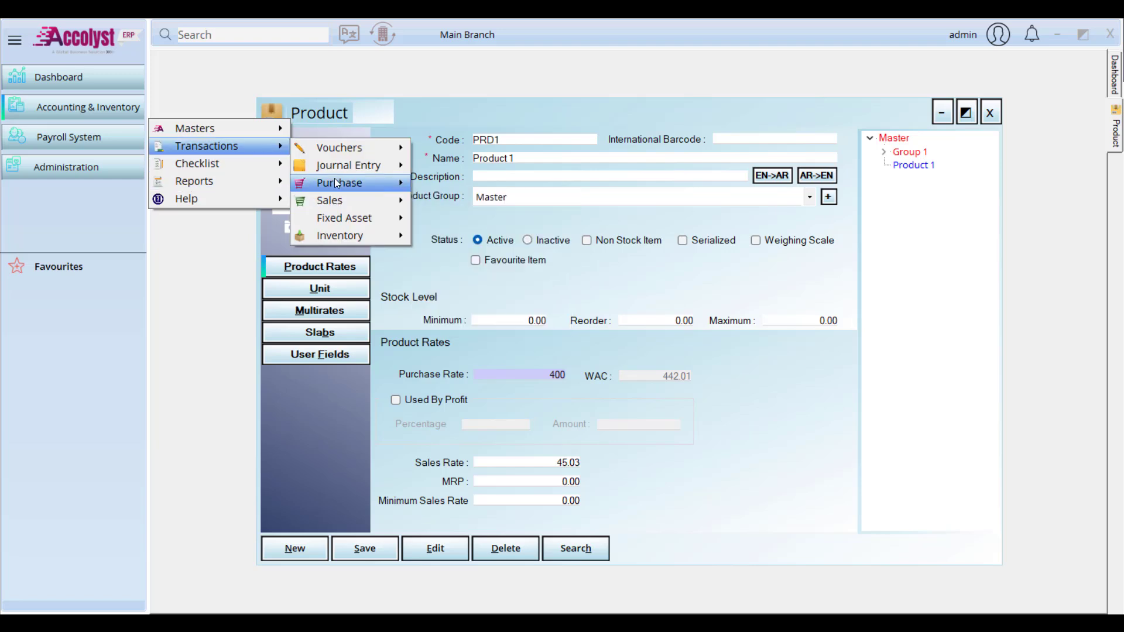
pyautogui.moveTo(339, 183)
pyautogui.click(503, 191)
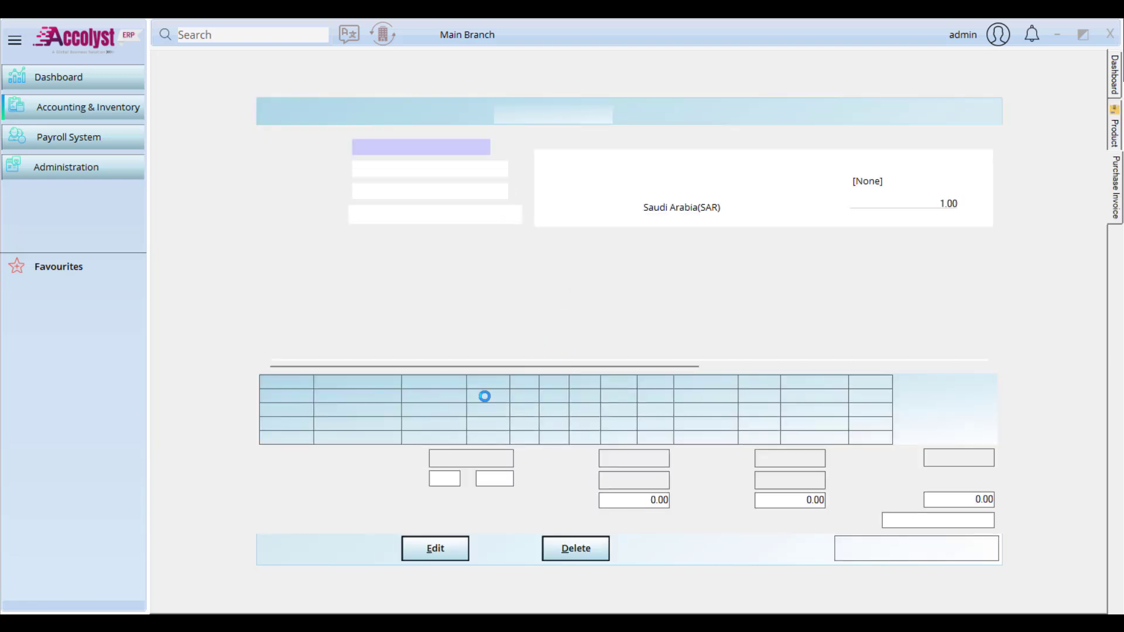
pyautogui.click(465, 270)
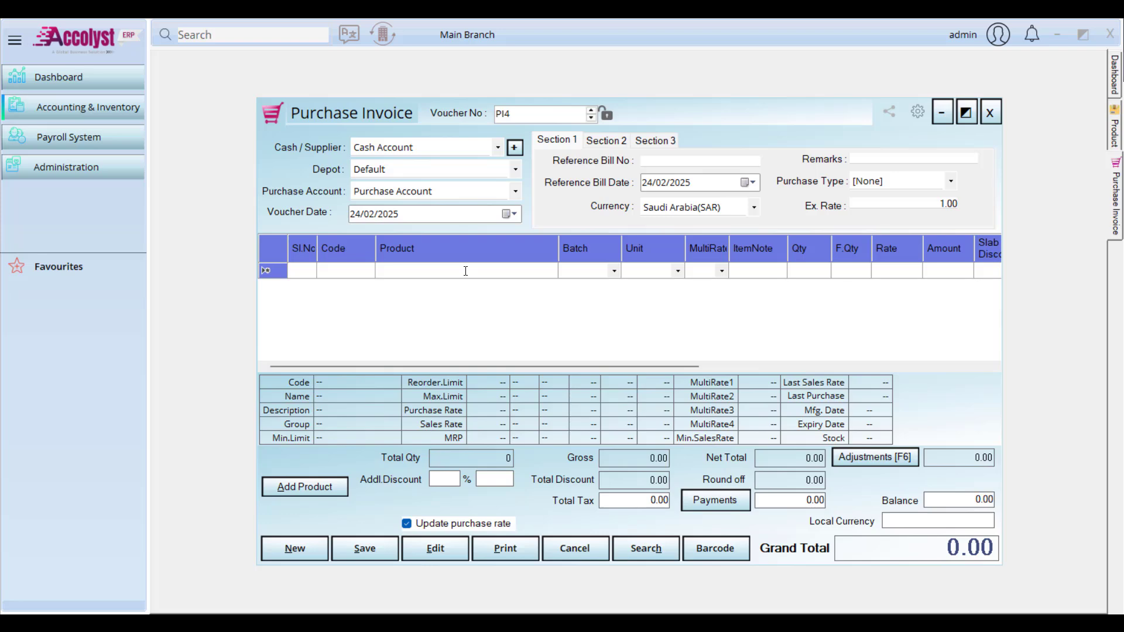
pyautogui.write('p')
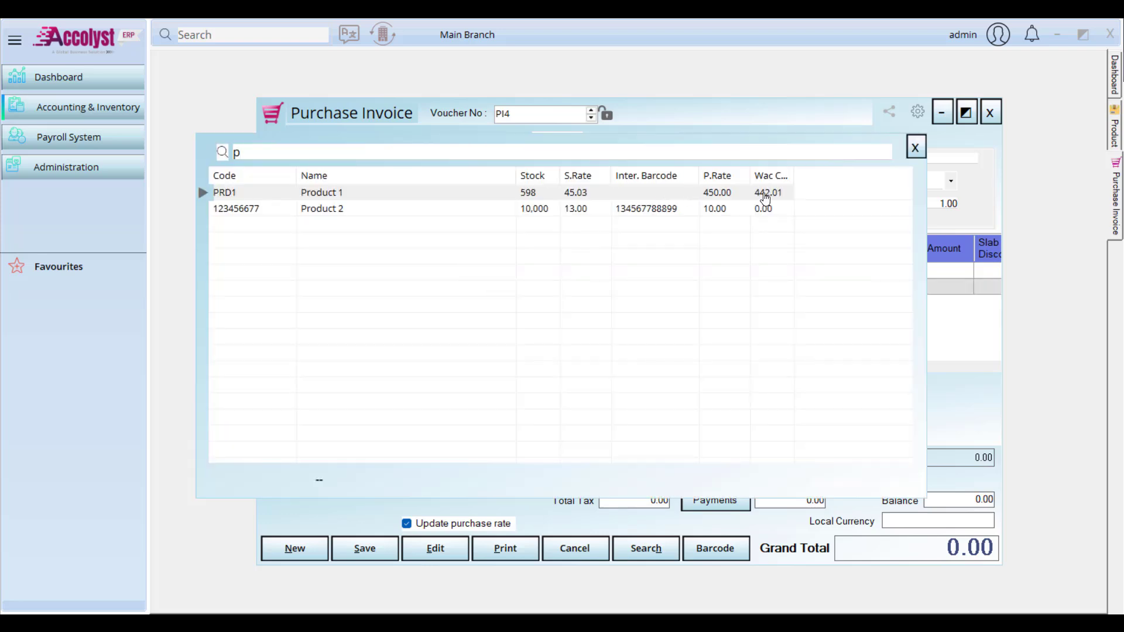
pyautogui.doubleClick(763, 193)
pyautogui.press('Escape')
pyautogui.click(990, 115)
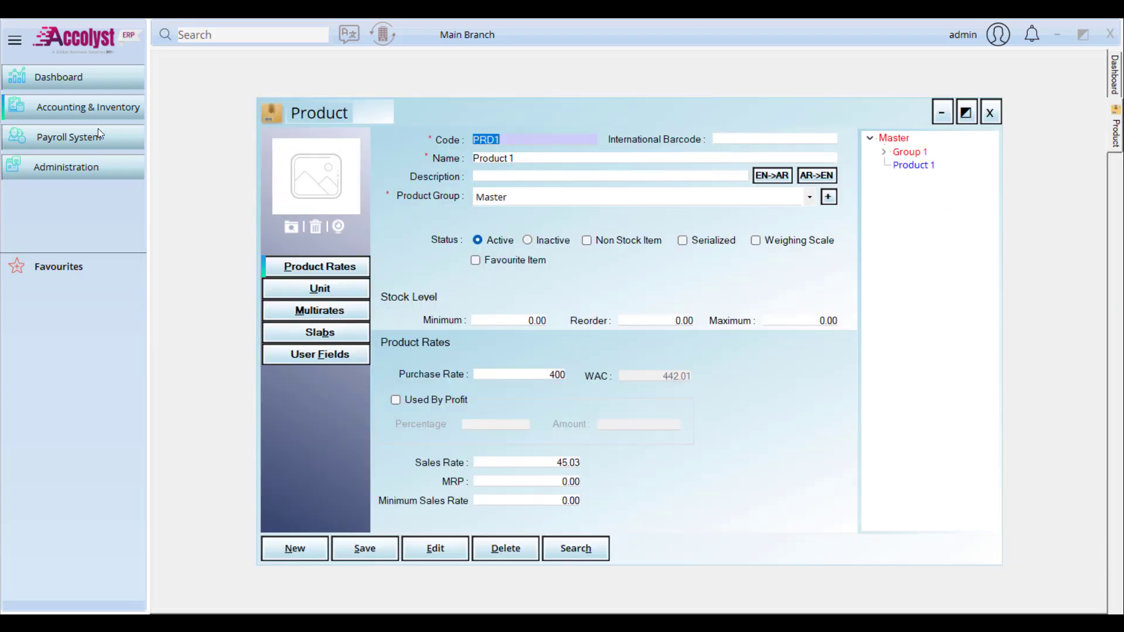
pyautogui.click(101, 115)
pyautogui.moveTo(246, 144)
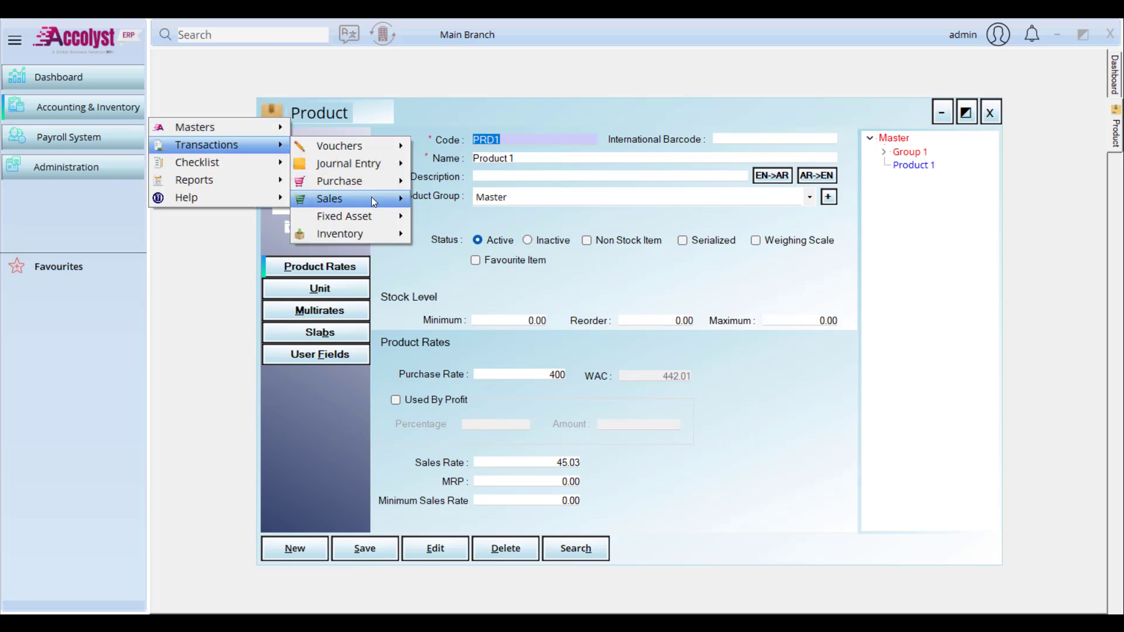
pyautogui.moveTo(373, 201)
pyautogui.click(459, 200)
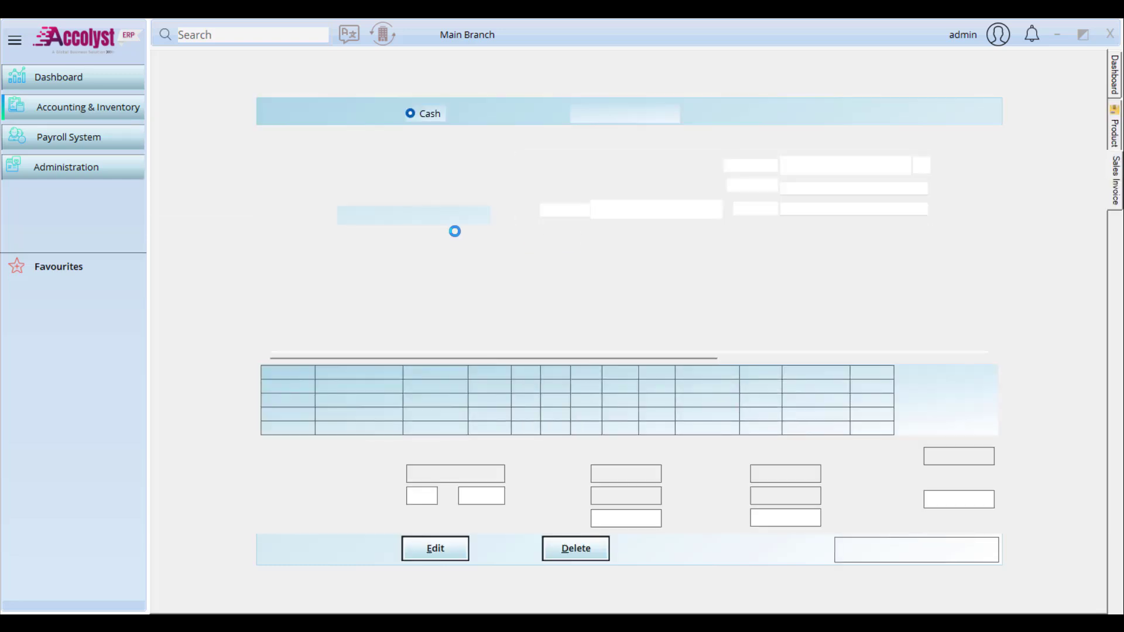
pyautogui.write('p')
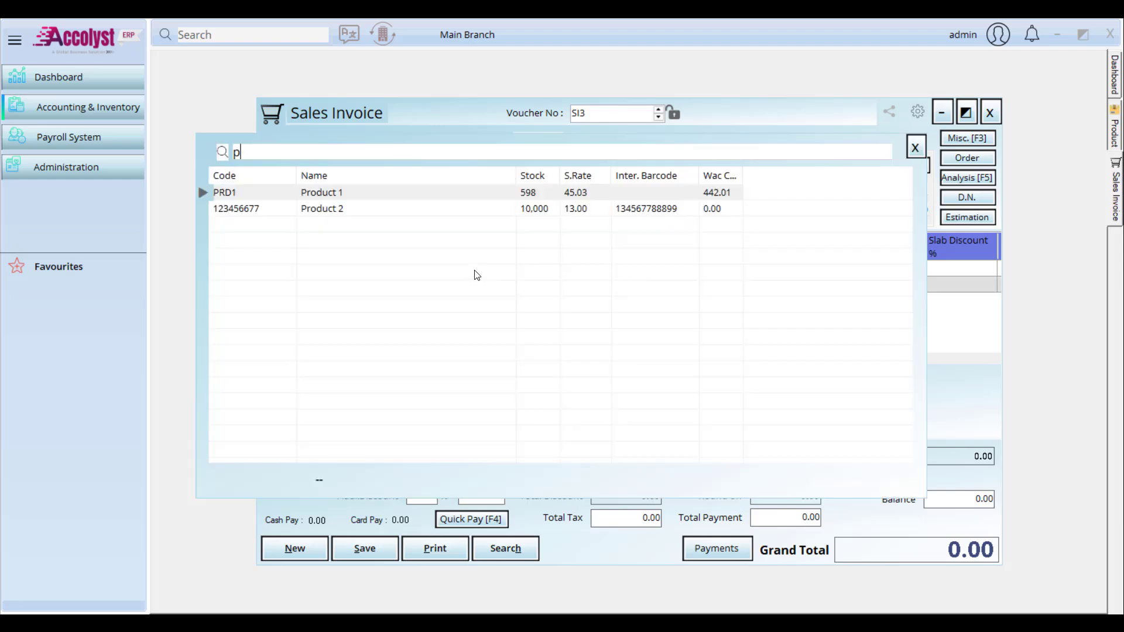
pyautogui.doubleClick(713, 192)
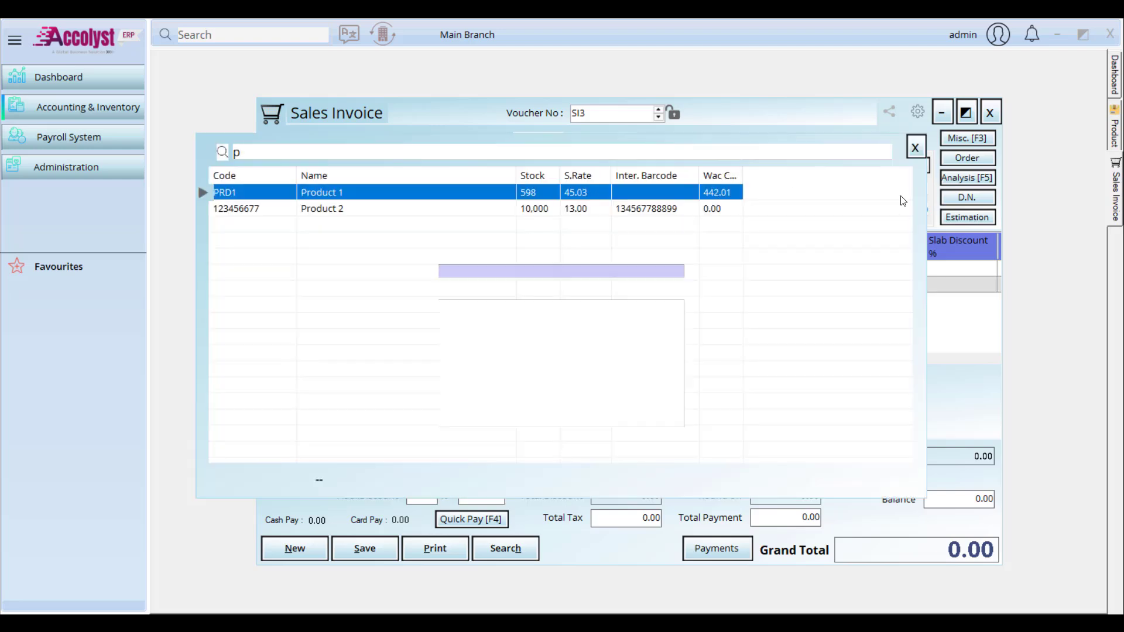
pyautogui.doubleClick(582, 306)
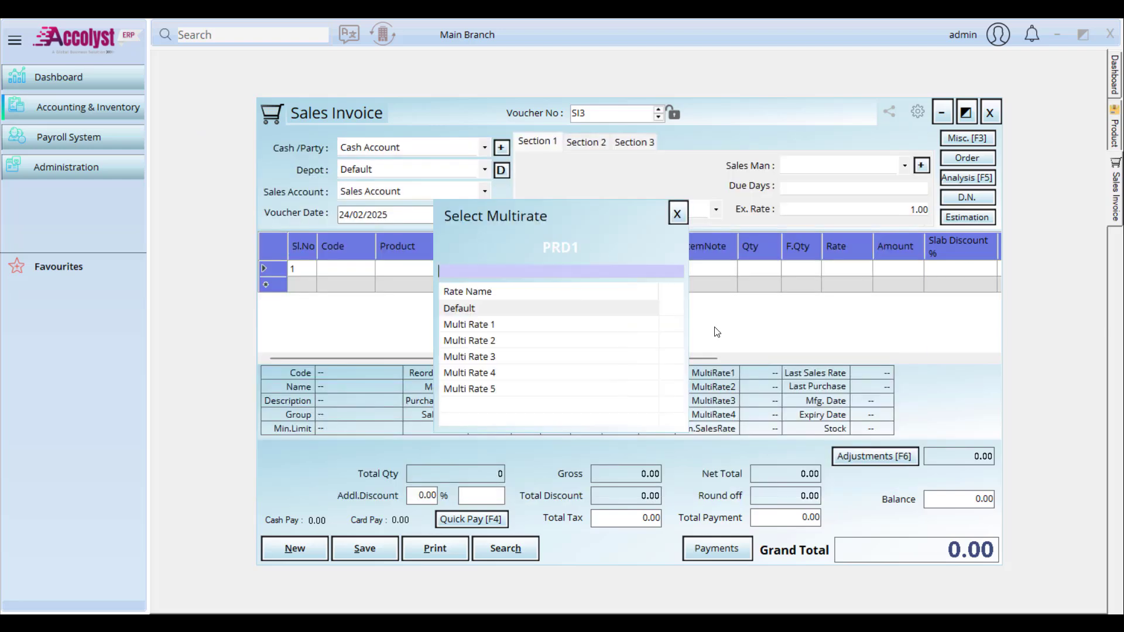
pyautogui.doubleClick(518, 309)
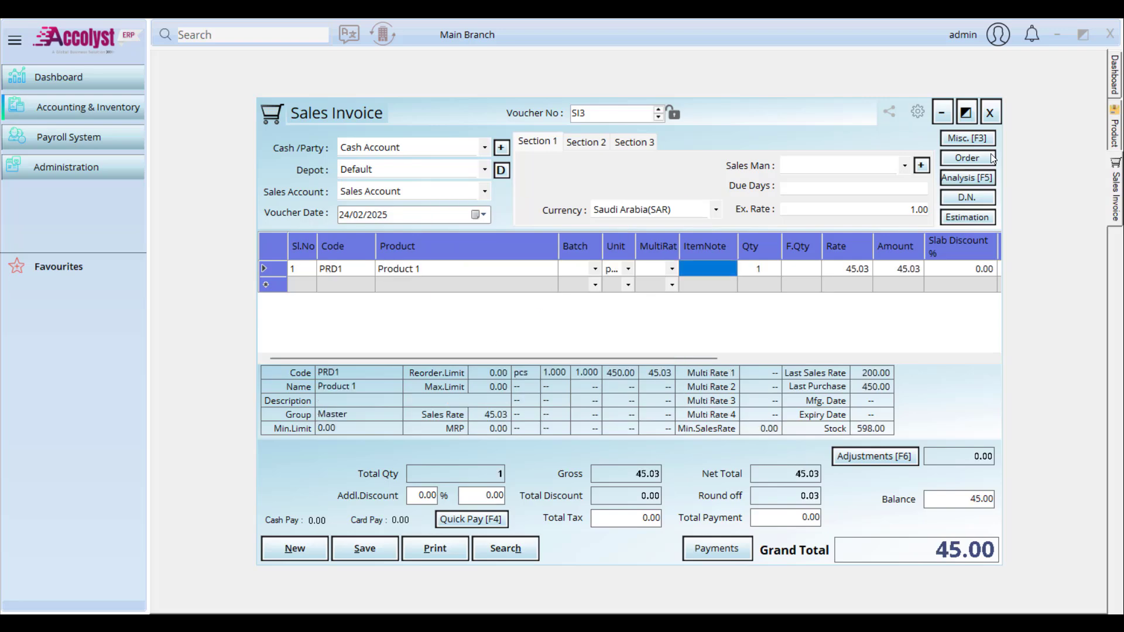
pyautogui.click(992, 105)
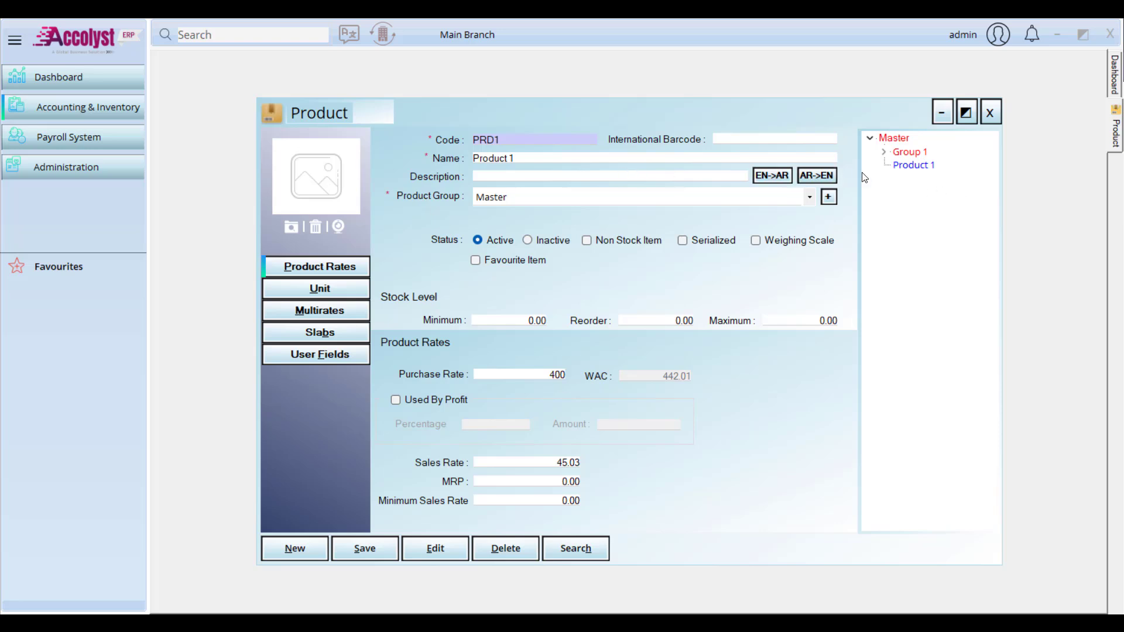
# Step: Review Product 1's Multi Rate choices in its Multirates grid, then go to Masters
pyautogui.click(927, 165)
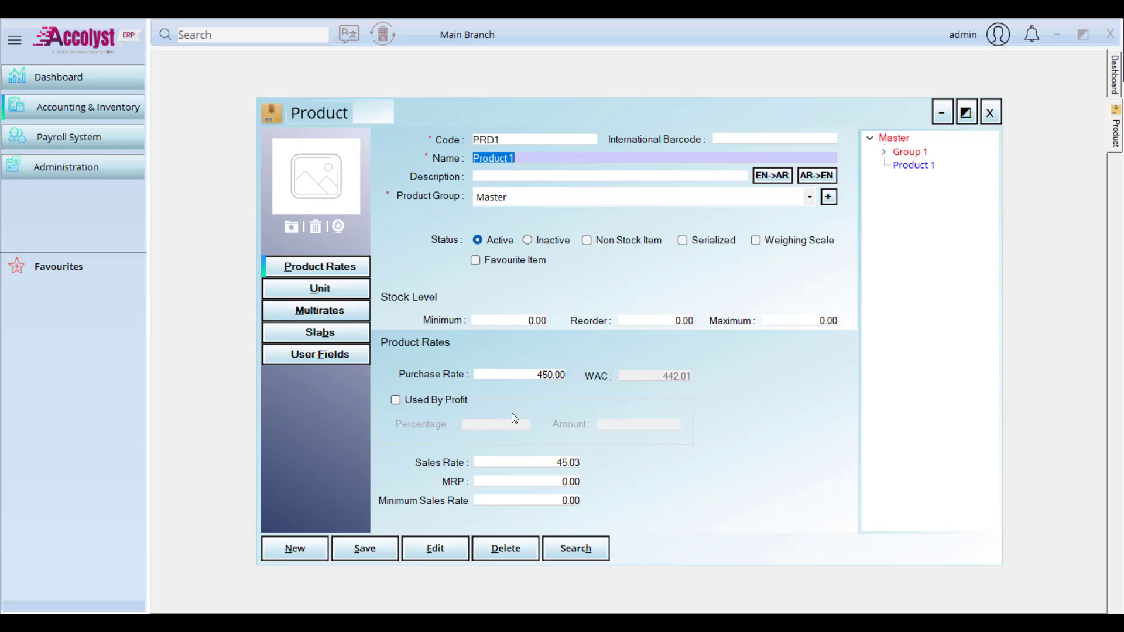
pyautogui.click(324, 310)
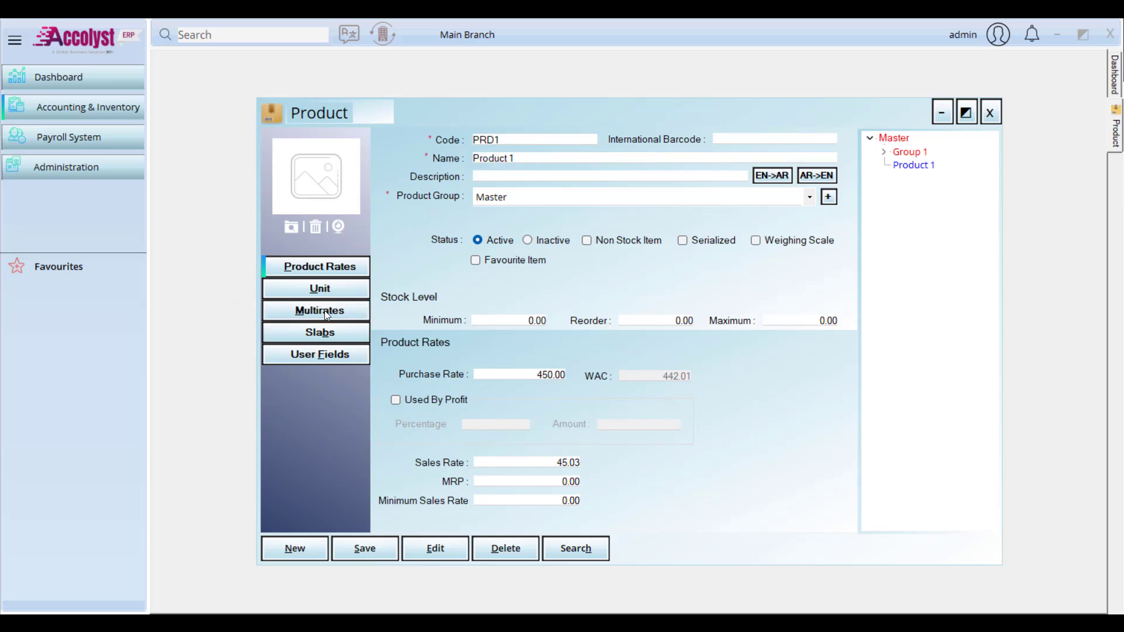
pyautogui.click(486, 405)
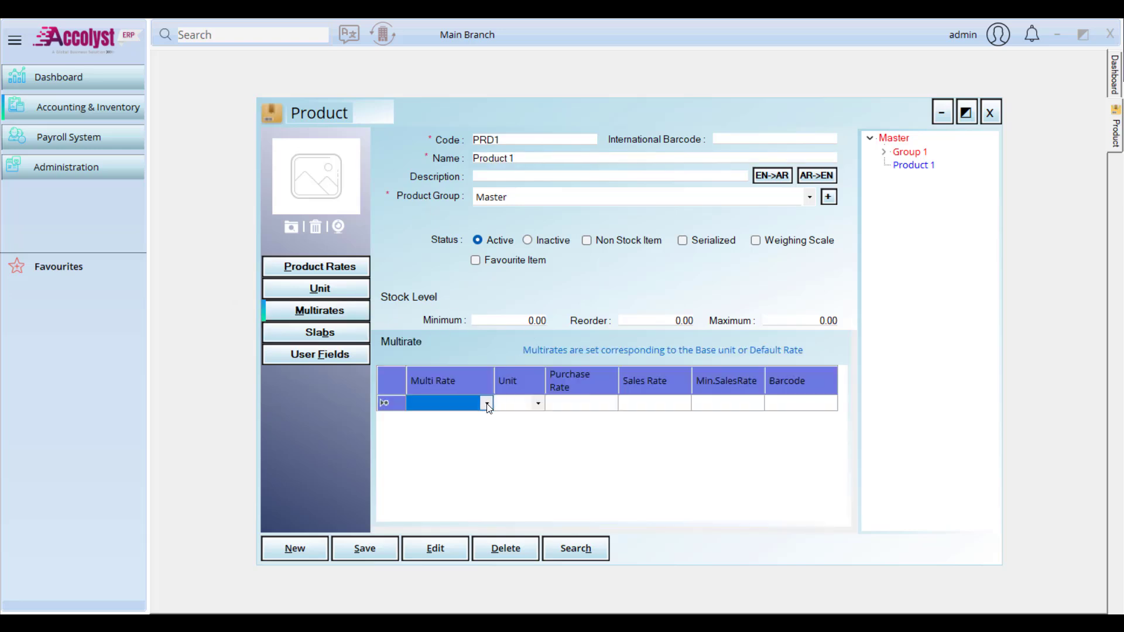
pyautogui.click(487, 405)
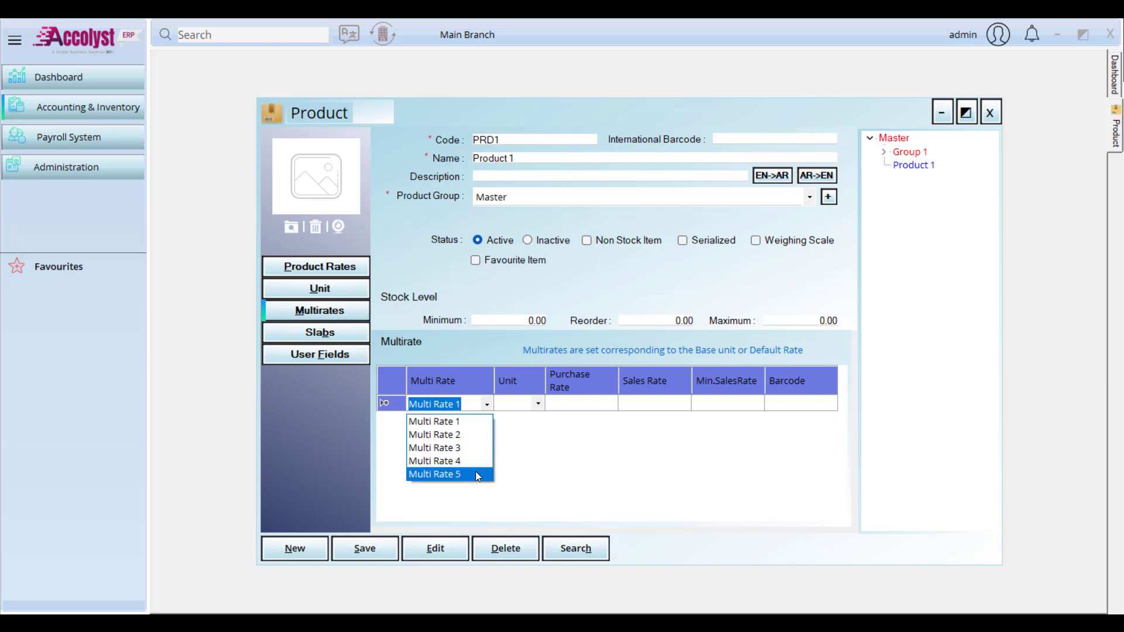
pyautogui.click(563, 433)
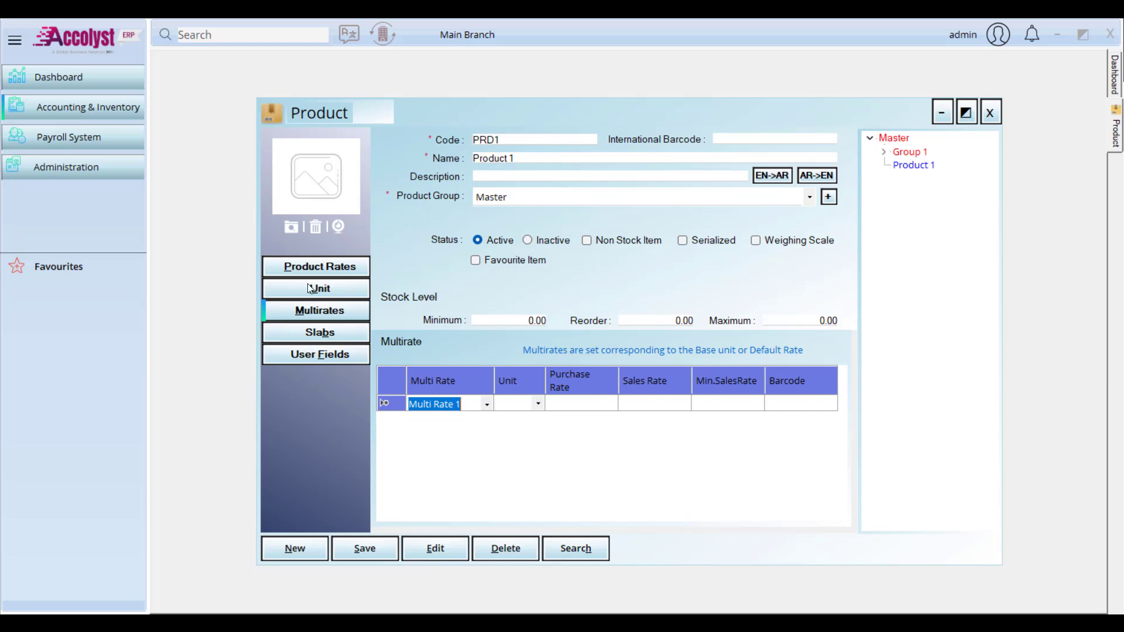
pyautogui.click(92, 110)
pyautogui.moveTo(234, 123)
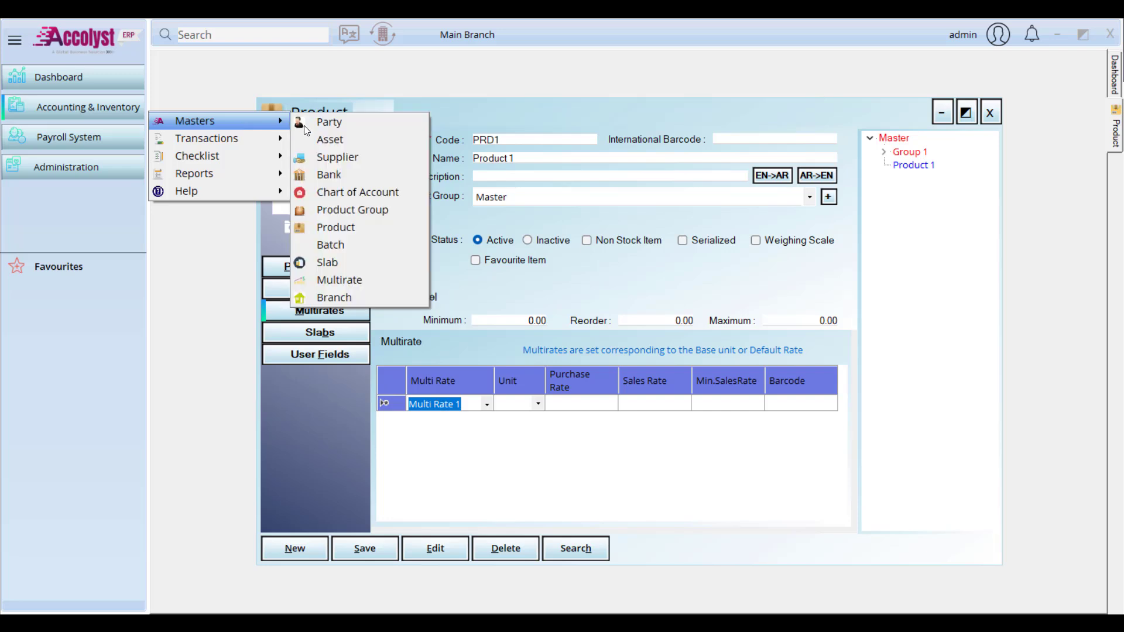
# Step: Rename multirate Multi Rate 1 to 'Whole Sale Rate' and save it
pyautogui.click(344, 280)
pyautogui.click(716, 383)
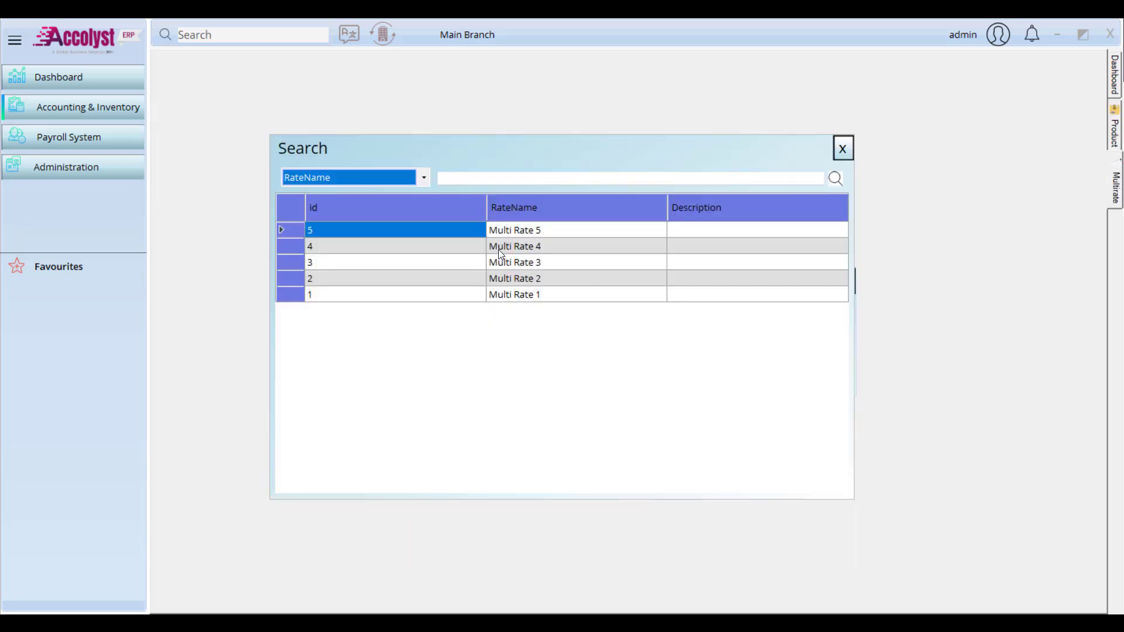
pyautogui.doubleClick(529, 295)
pyautogui.click(582, 379)
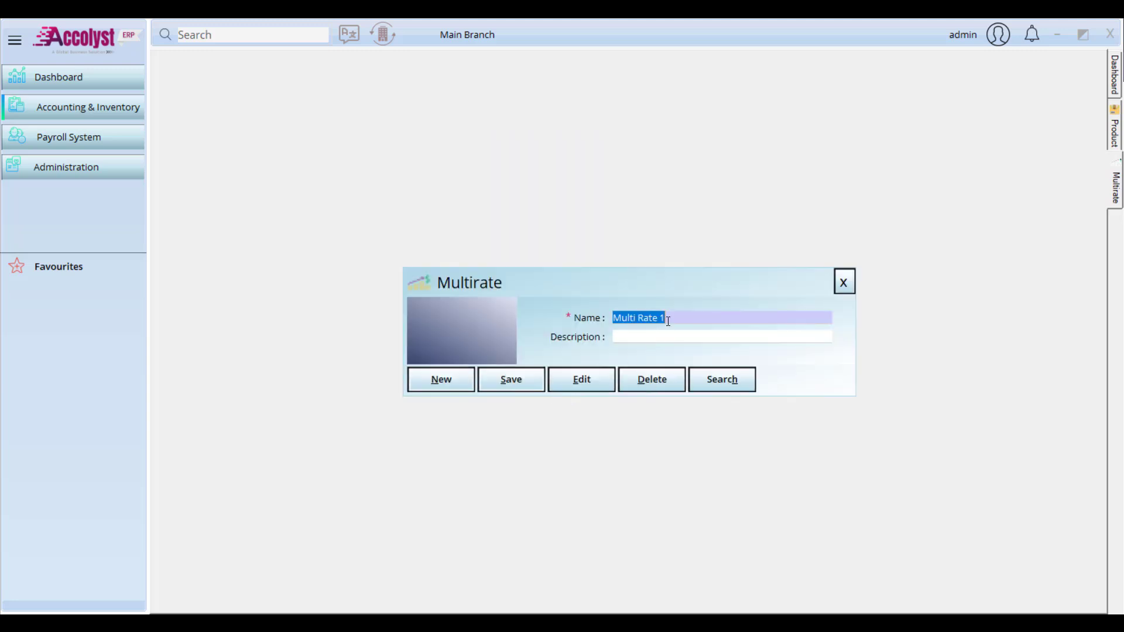
pyautogui.write('Who')
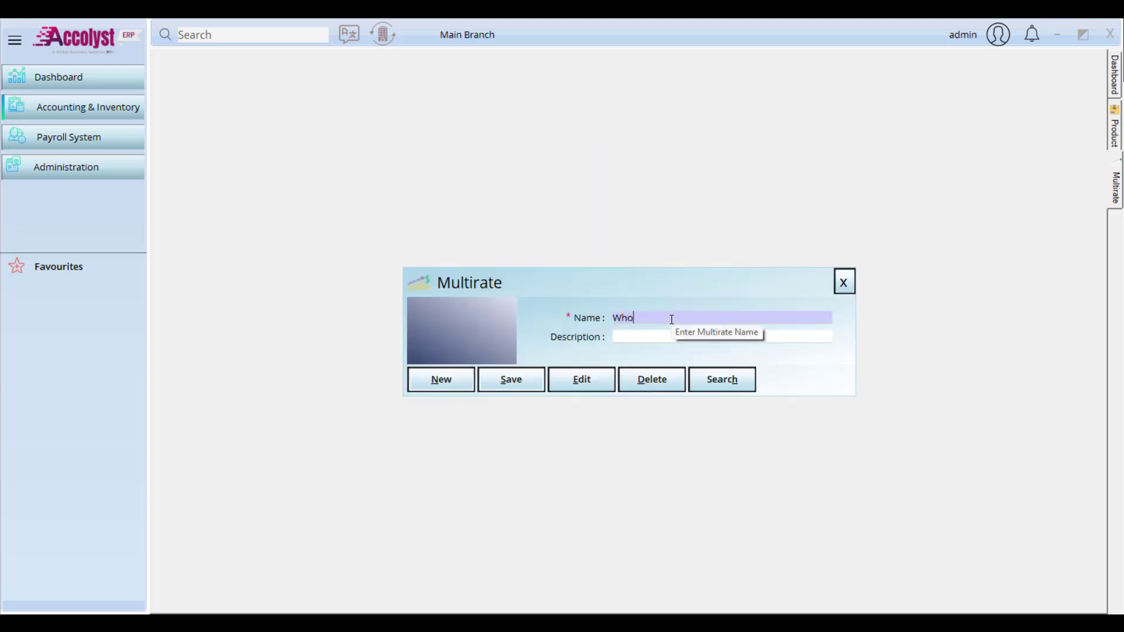
pyautogui.write('le Sale Rate')
pyautogui.click(524, 373)
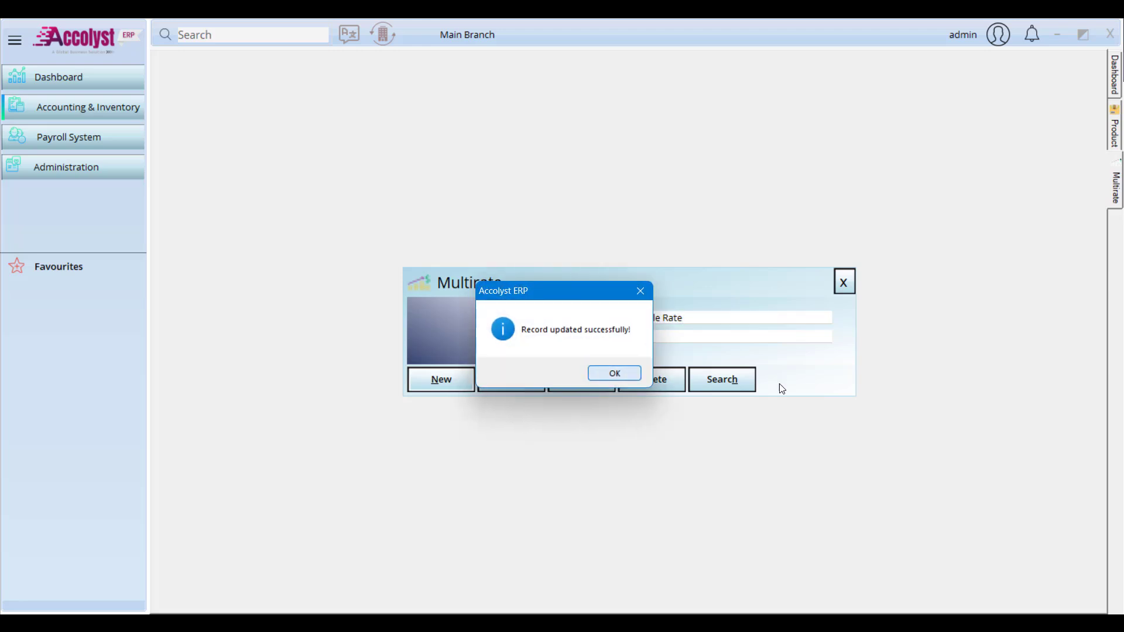
pyautogui.press('Return')
# Step: Verify the renamed multirate in the list and return to Product 1's Multirates grid
pyautogui.click(739, 384)
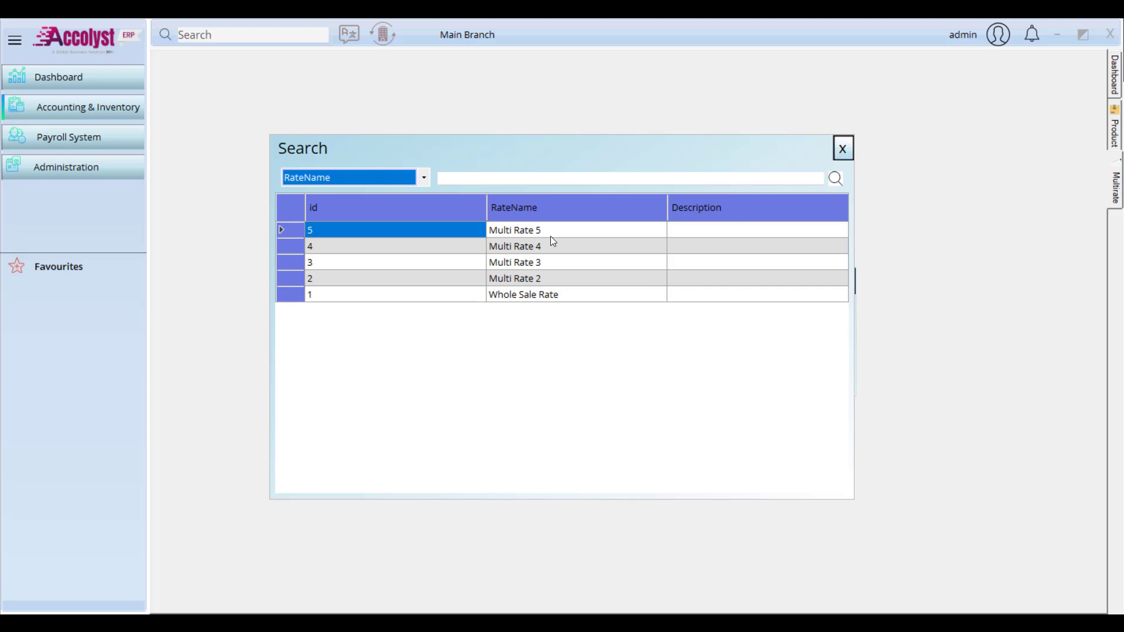
pyautogui.click(837, 152)
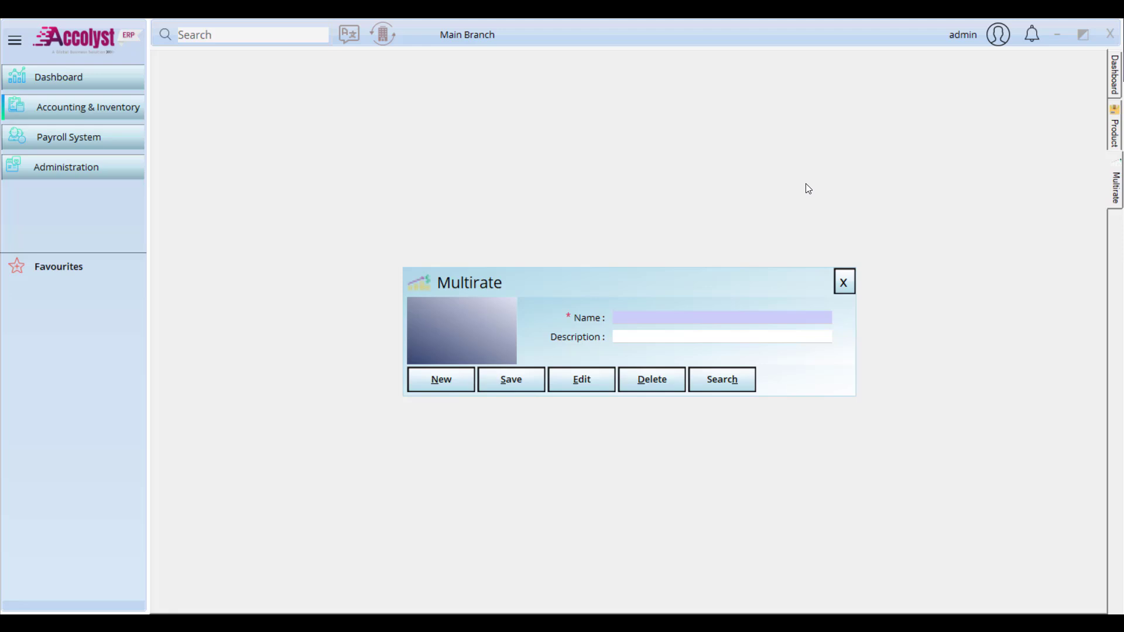
pyautogui.click(849, 282)
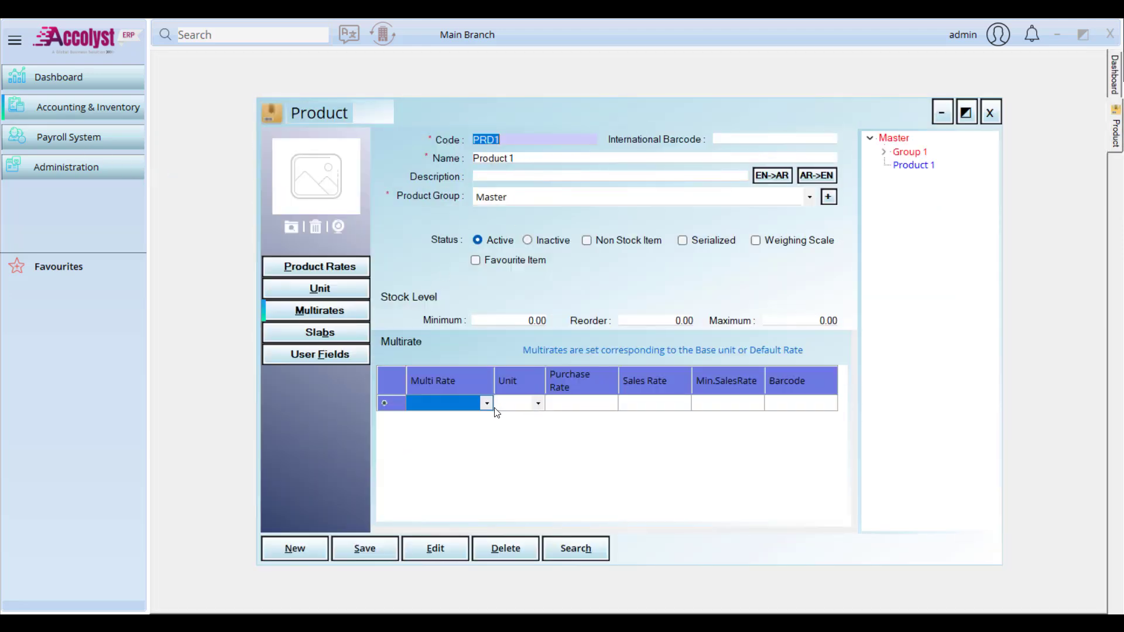
pyautogui.click(491, 408)
# Step: Check the row's multirate choices, then close the Product window
pyautogui.doubleClick(488, 406)
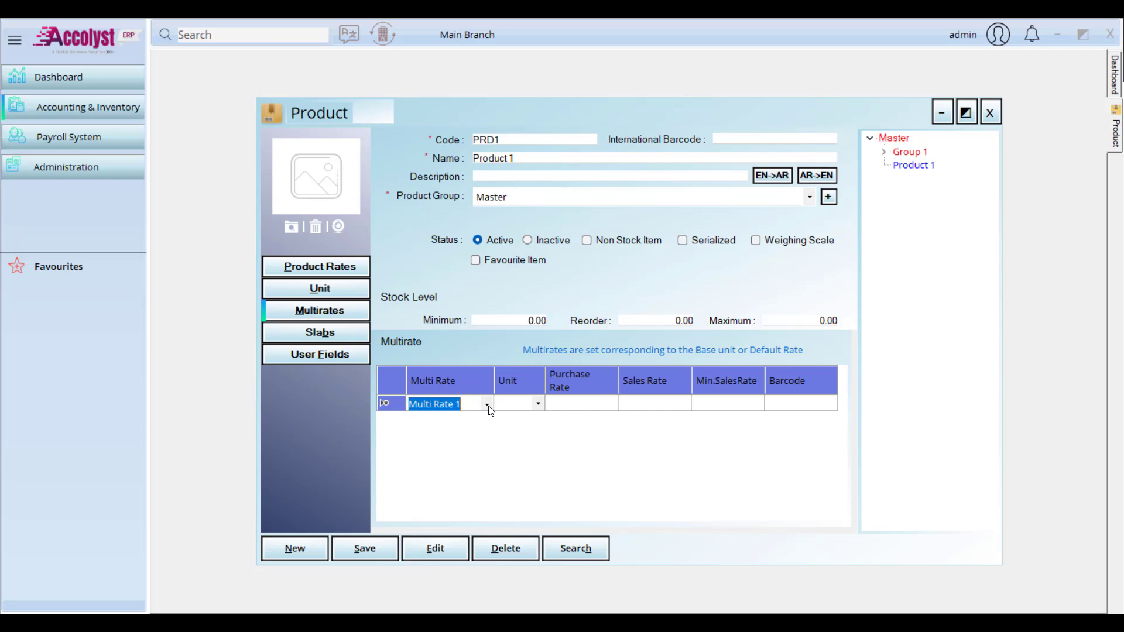
pyautogui.click(488, 405)
pyautogui.click(990, 109)
pyautogui.click(990, 112)
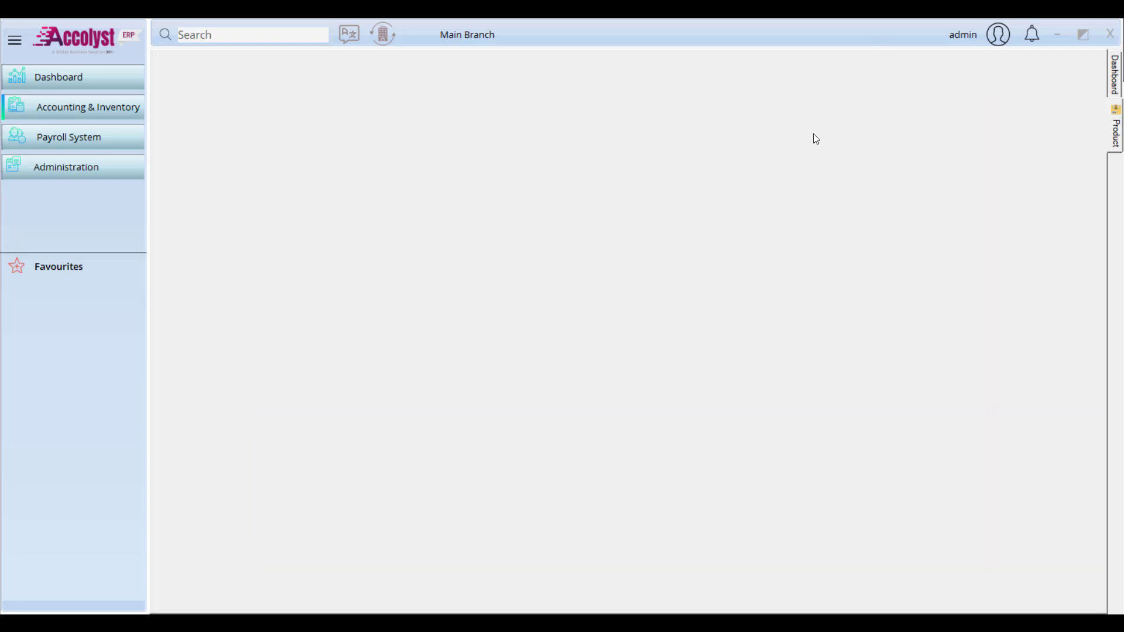
# Step: Reload Product 1 in the Product master and view its multirates, rates and pcs unit settings
pyautogui.click(137, 104)
pyautogui.moveTo(202, 114)
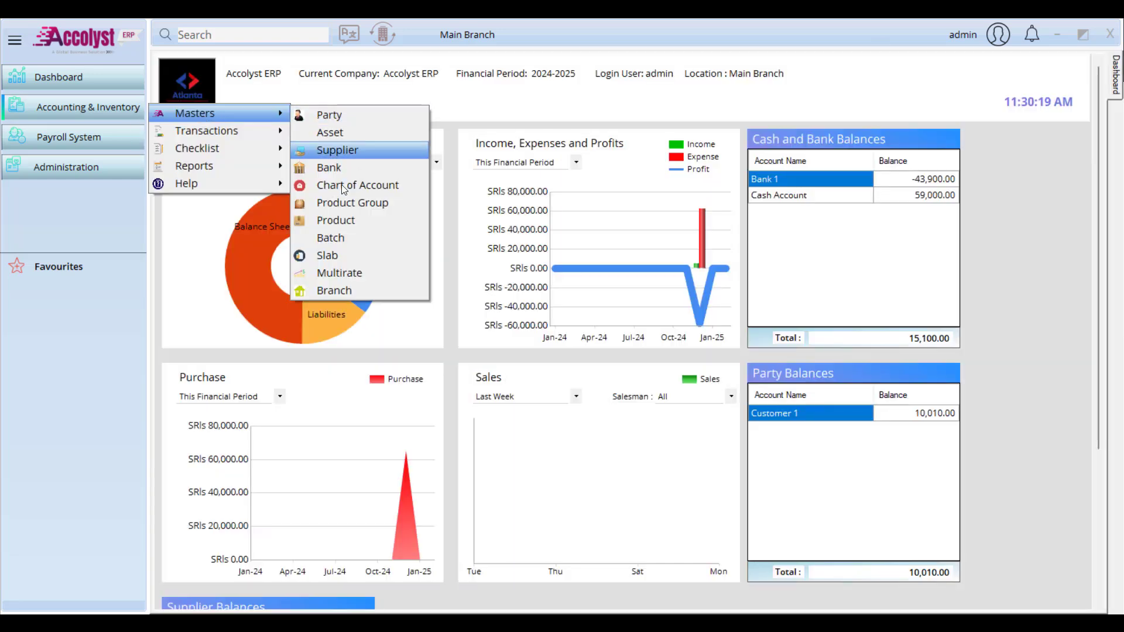
pyautogui.click(352, 219)
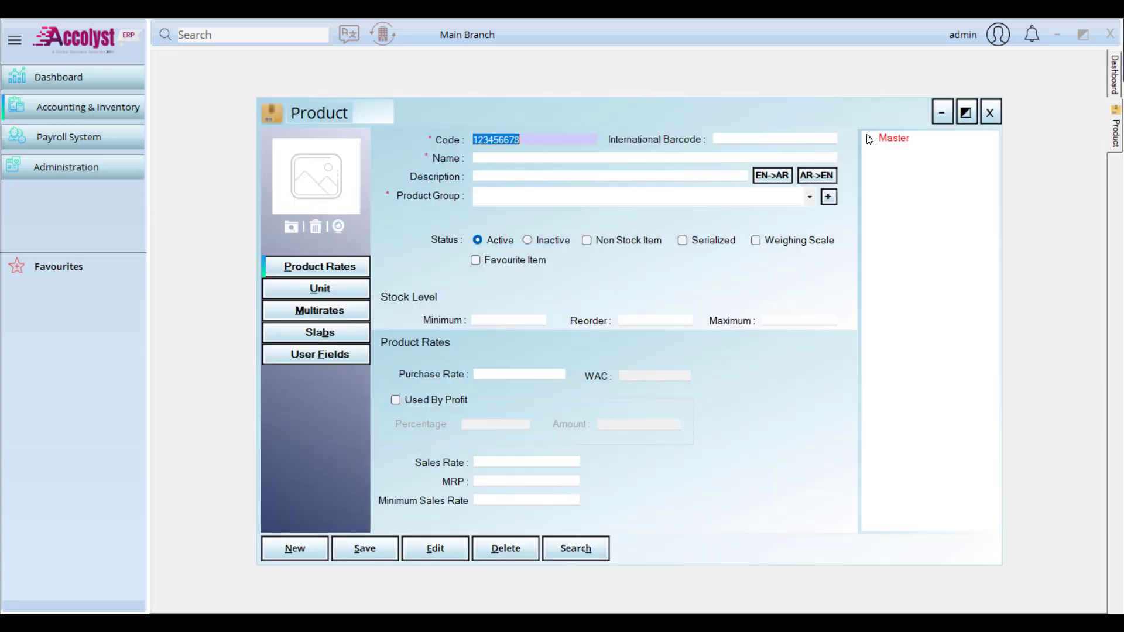
pyautogui.click(869, 139)
pyautogui.click(913, 164)
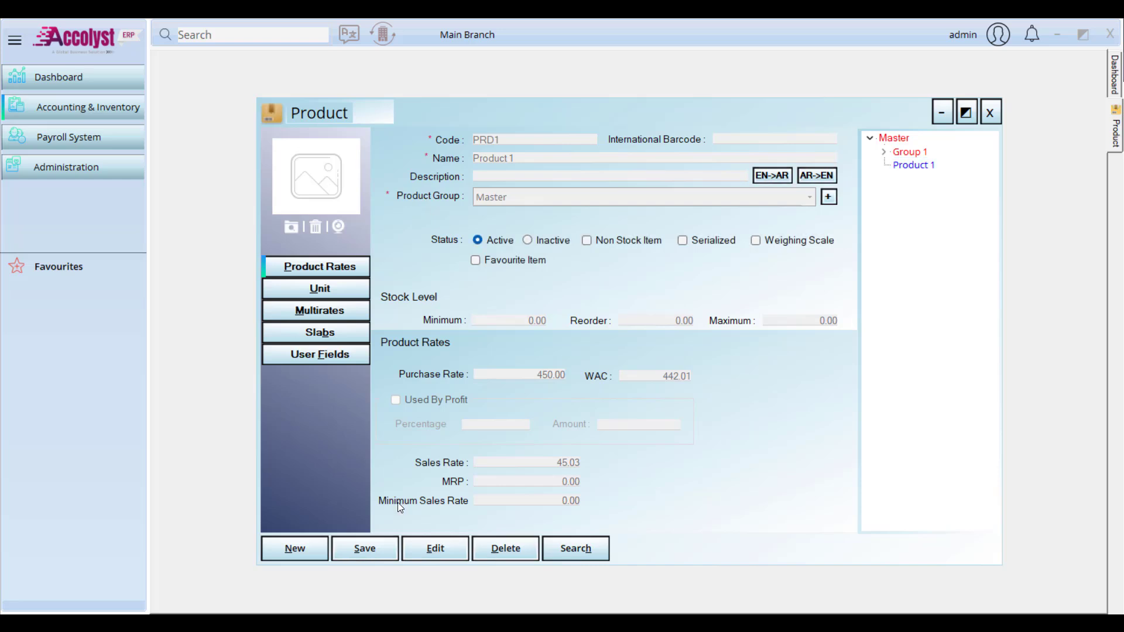
pyautogui.click(340, 305)
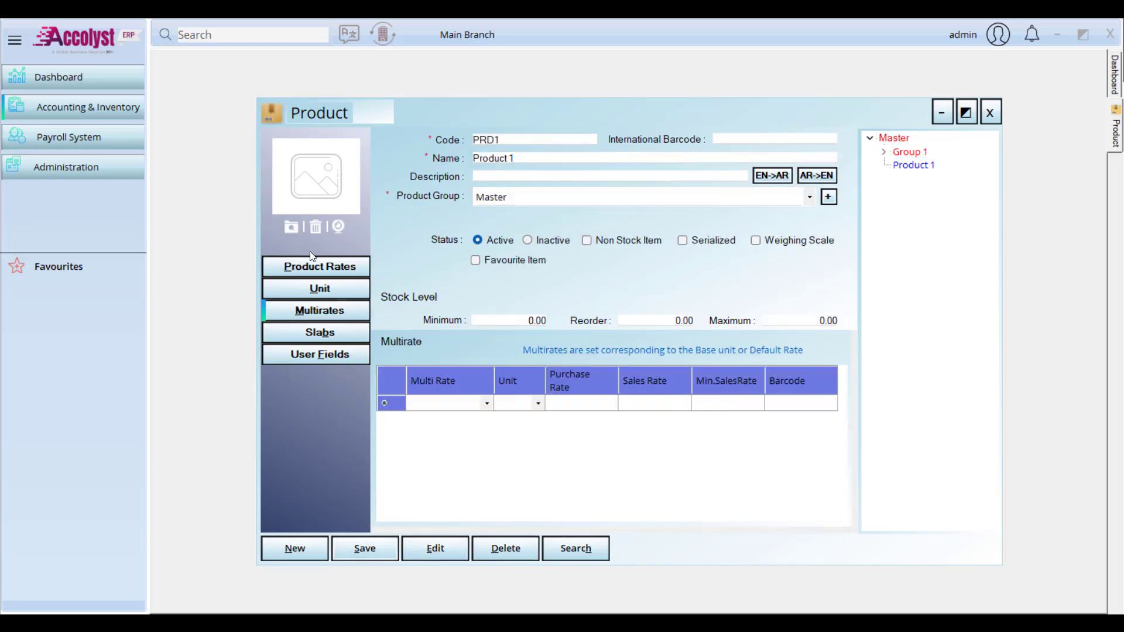
pyautogui.click(315, 266)
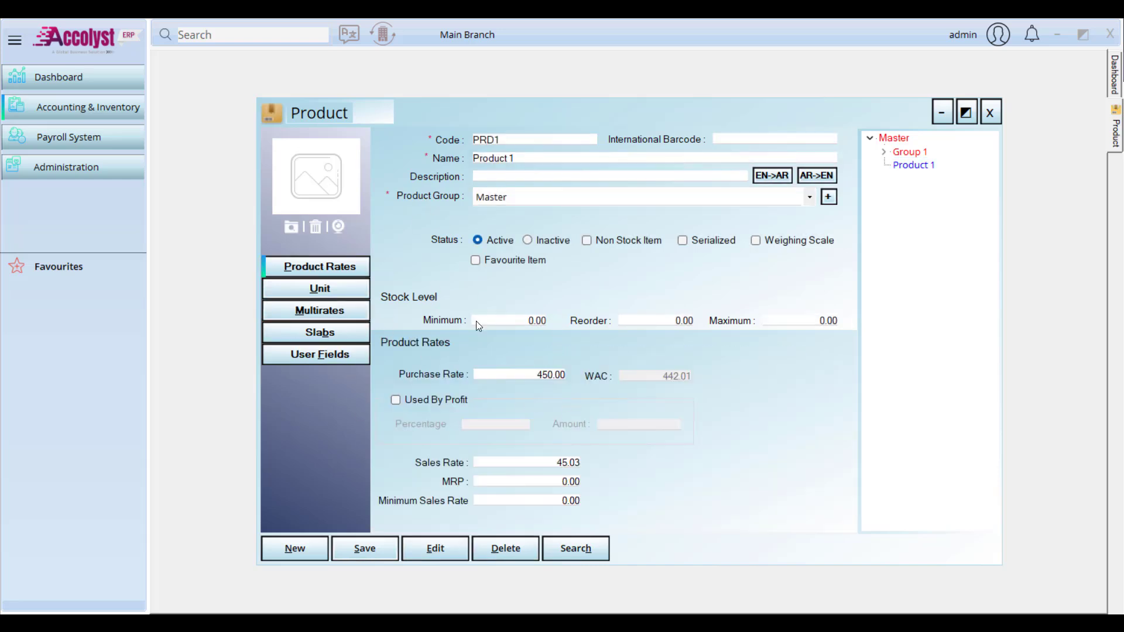
pyautogui.click(352, 295)
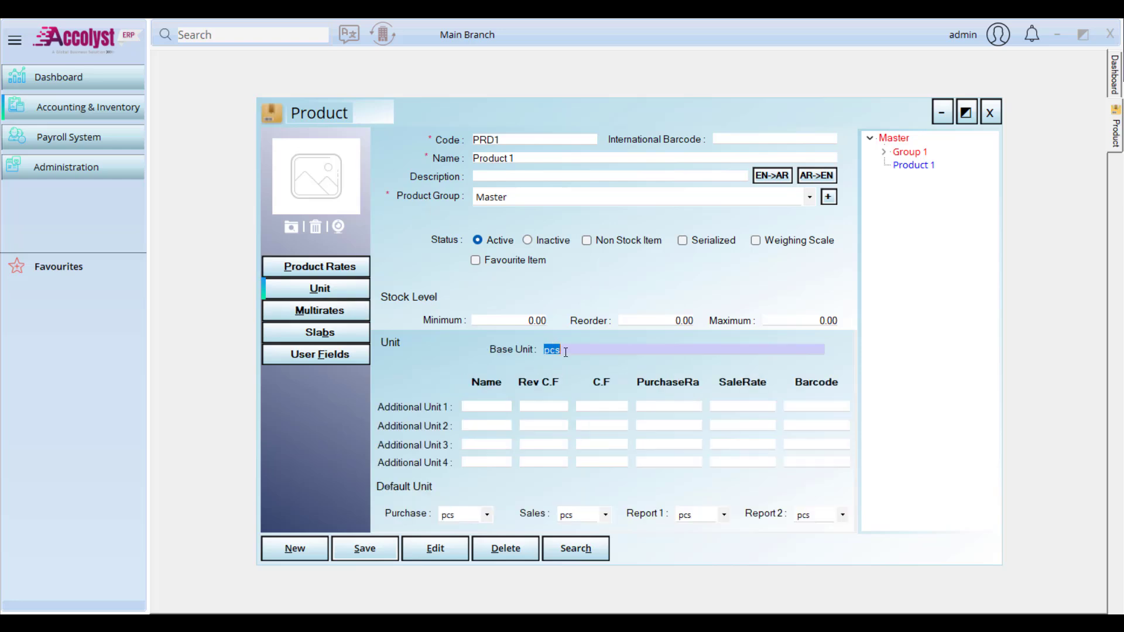
# Step: Add a Whole Sale Rate row in unit pcs to Product 1's Multirates grid
pyautogui.click(321, 310)
pyautogui.click(483, 409)
pyautogui.click(486, 404)
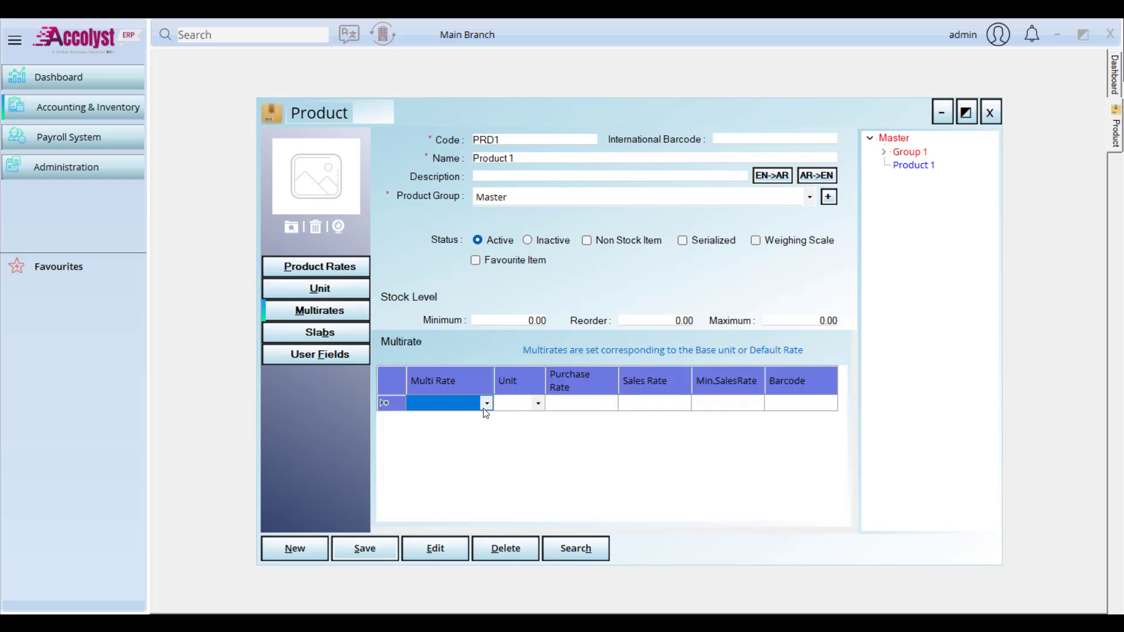
pyautogui.click(462, 475)
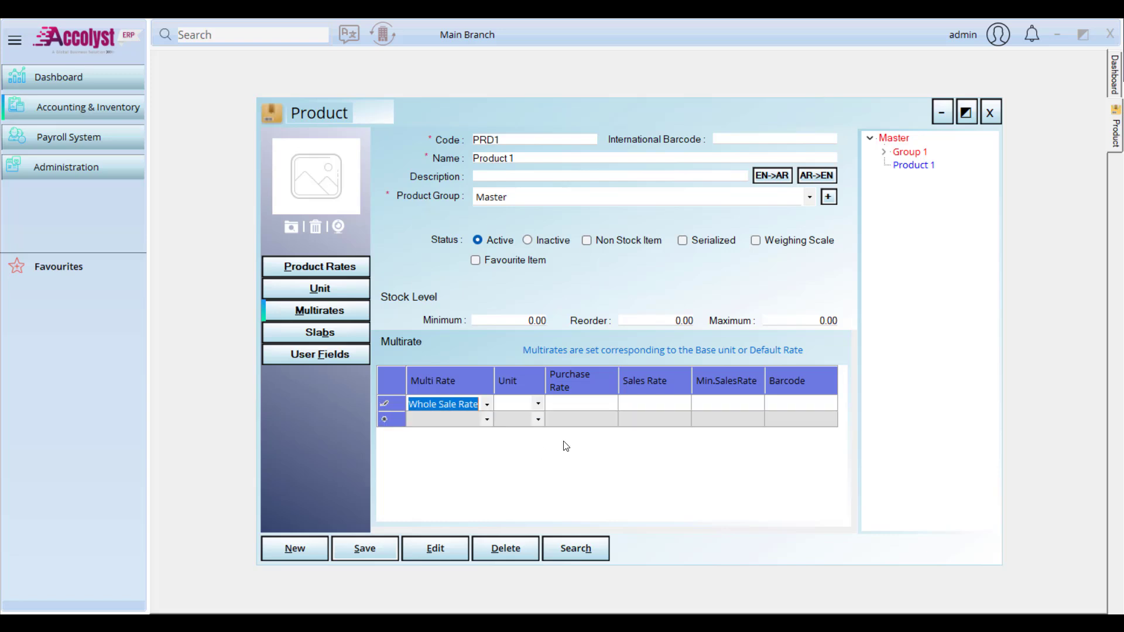
pyautogui.press('Tab')
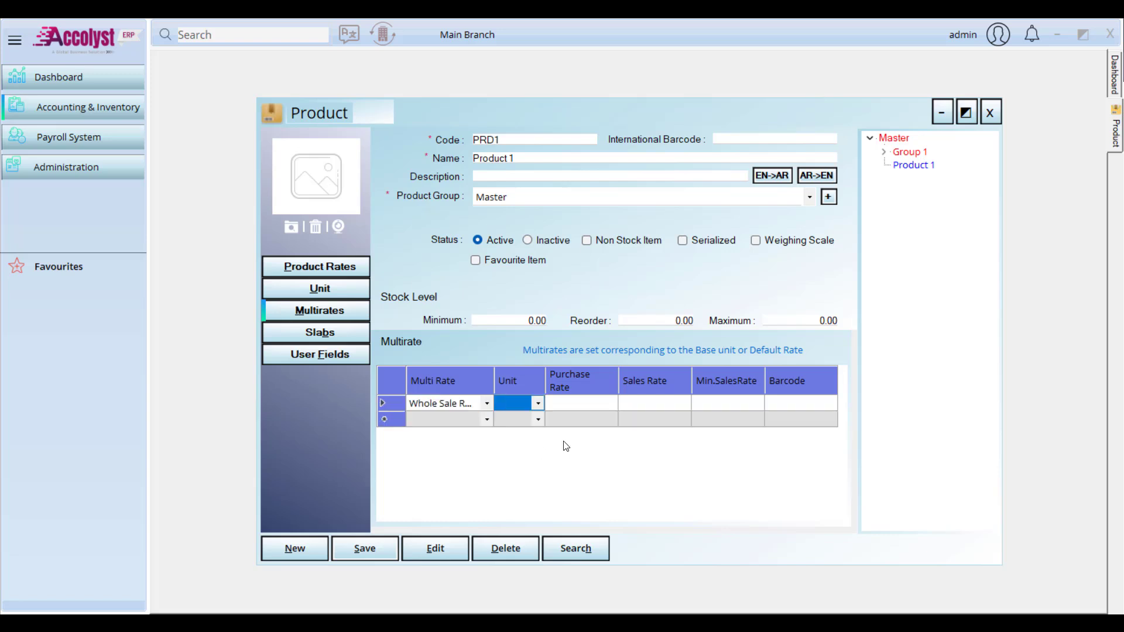
pyautogui.click(538, 403)
pyautogui.click(518, 413)
pyautogui.press('Tab')
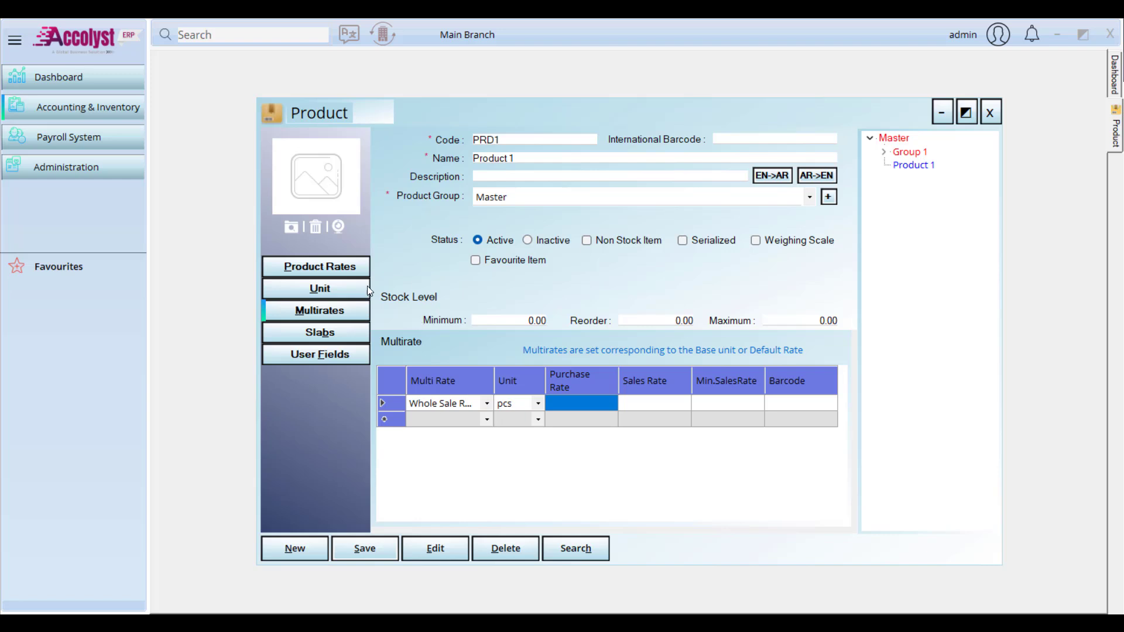
# Step: Set Product 1's standard purchase rate to 400 and sales rate to 500
pyautogui.click(339, 270)
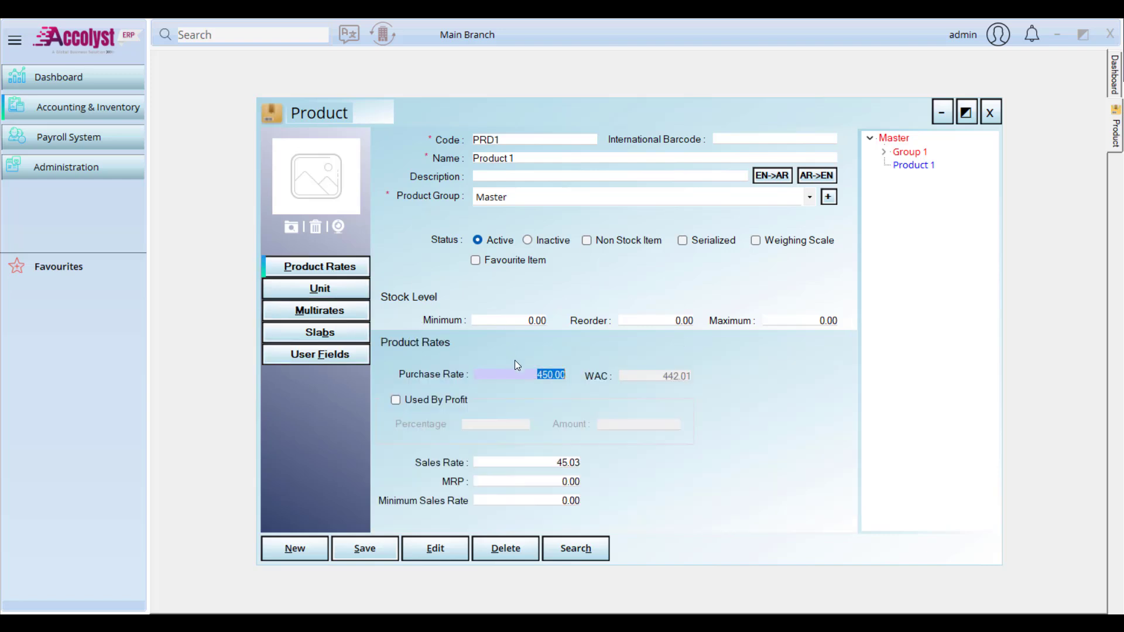
pyautogui.click(529, 376)
pyautogui.write('400')
pyautogui.press('BackSpace')
pyautogui.press('BackSpace')
pyautogui.press('BackSpace')
pyautogui.press('Delete')
pyautogui.press('Delete')
pyautogui.press('Delete')
pyautogui.press('Delete')
pyautogui.press('Delete')
pyautogui.write('400')
pyautogui.click(549, 466)
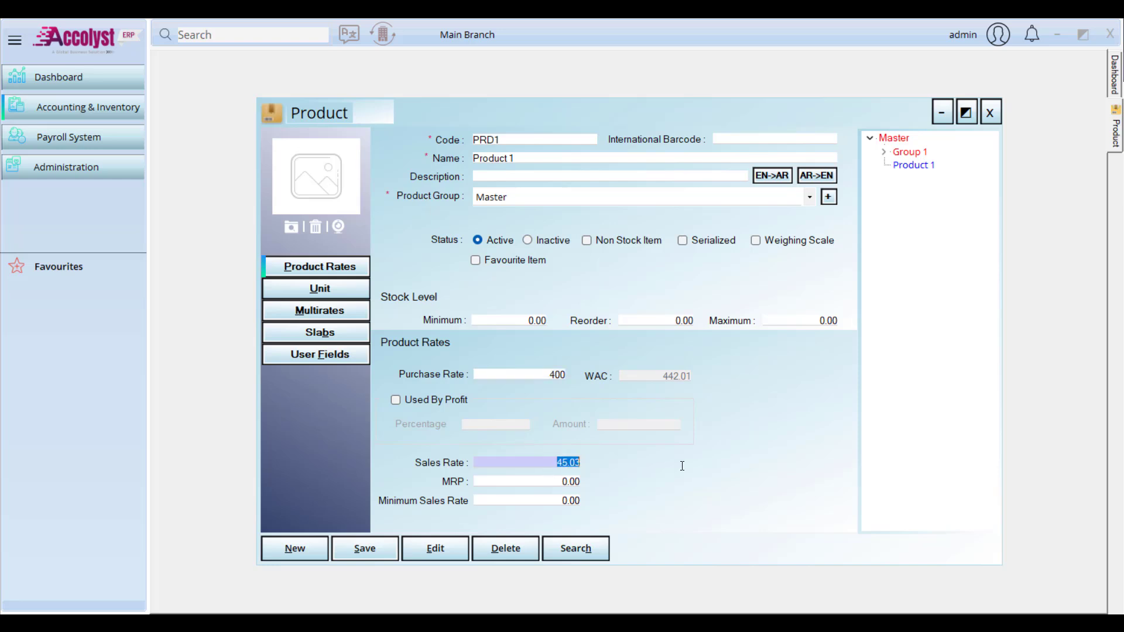
pyautogui.write('500')
pyautogui.press('Return')
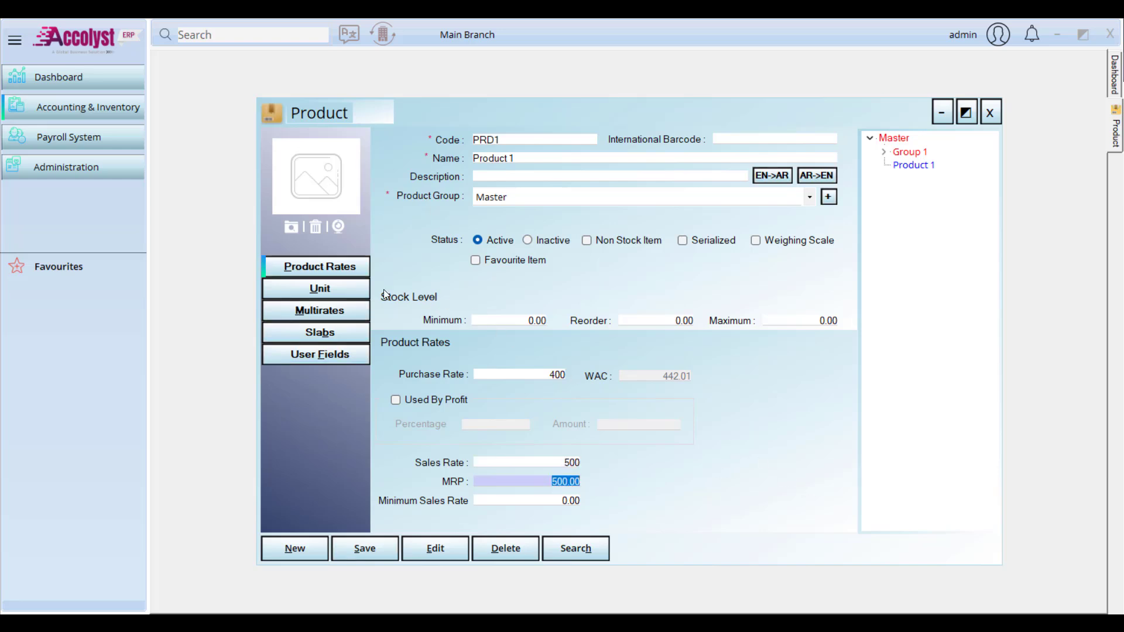
pyautogui.click(320, 311)
pyautogui.click(563, 401)
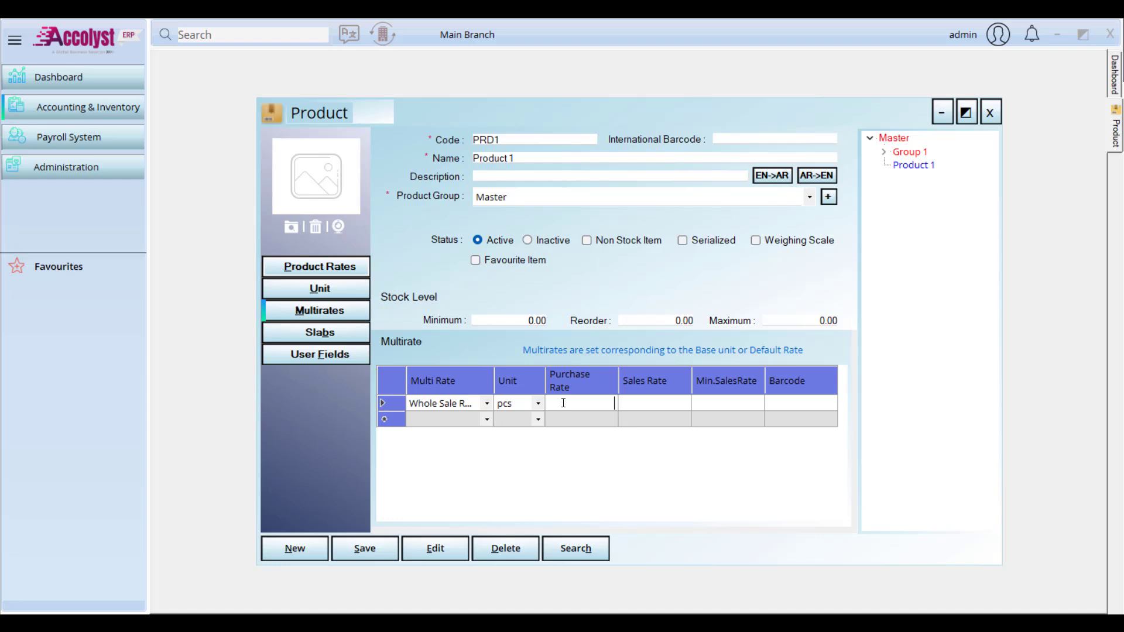
# Step: Give the Whole Sale Rate row purchase rate 390 and sales rate 520
pyautogui.write('390')
pyautogui.press('Return')
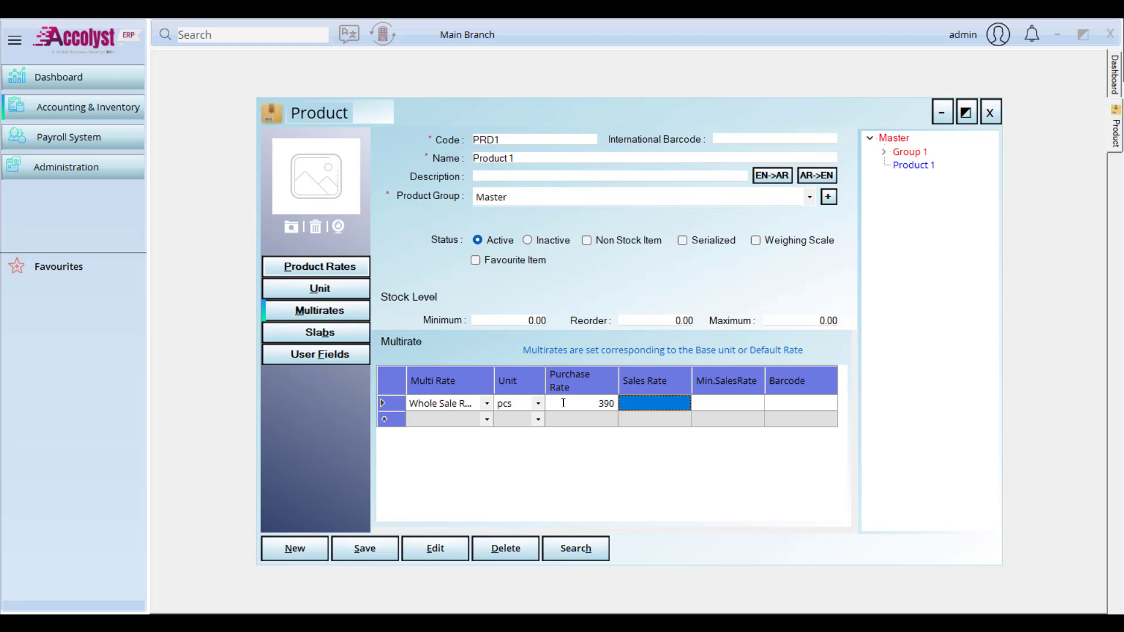
pyautogui.write('520')
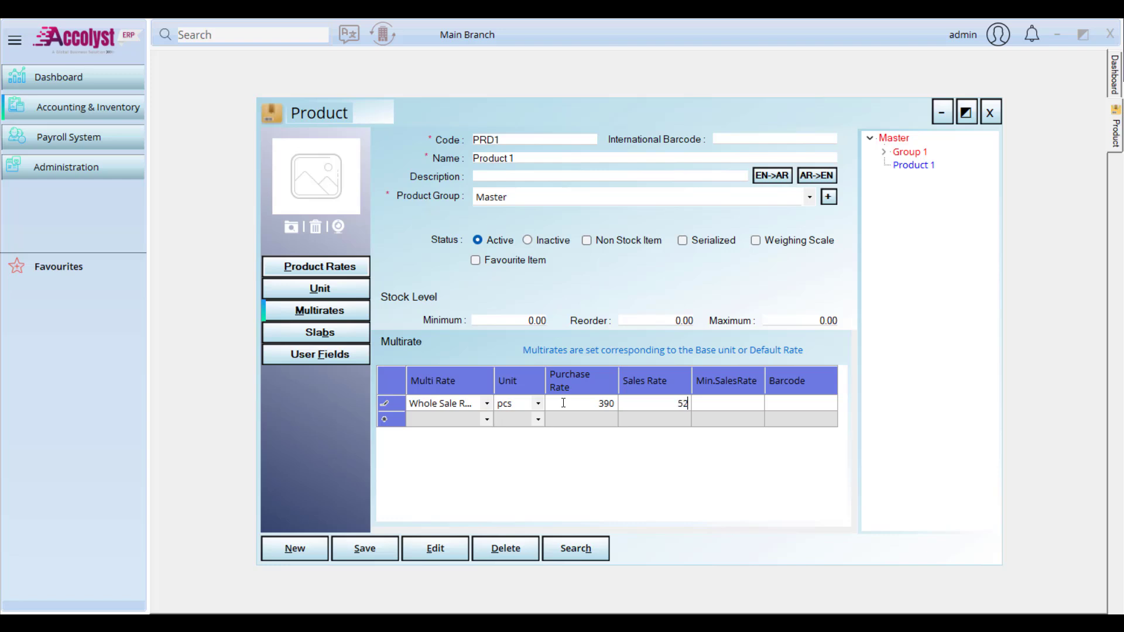
pyautogui.press('Return')
pyautogui.press('Return')
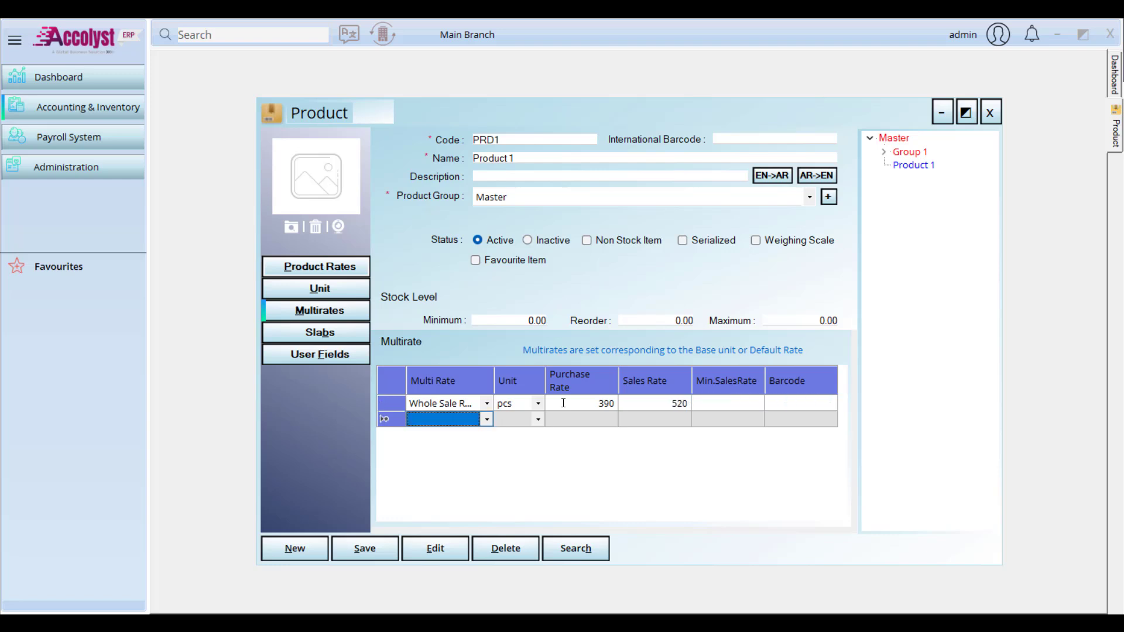
# Step: Clear the extra multirate row and the trial 510 minimum sales rate entry
pyautogui.click(482, 422)
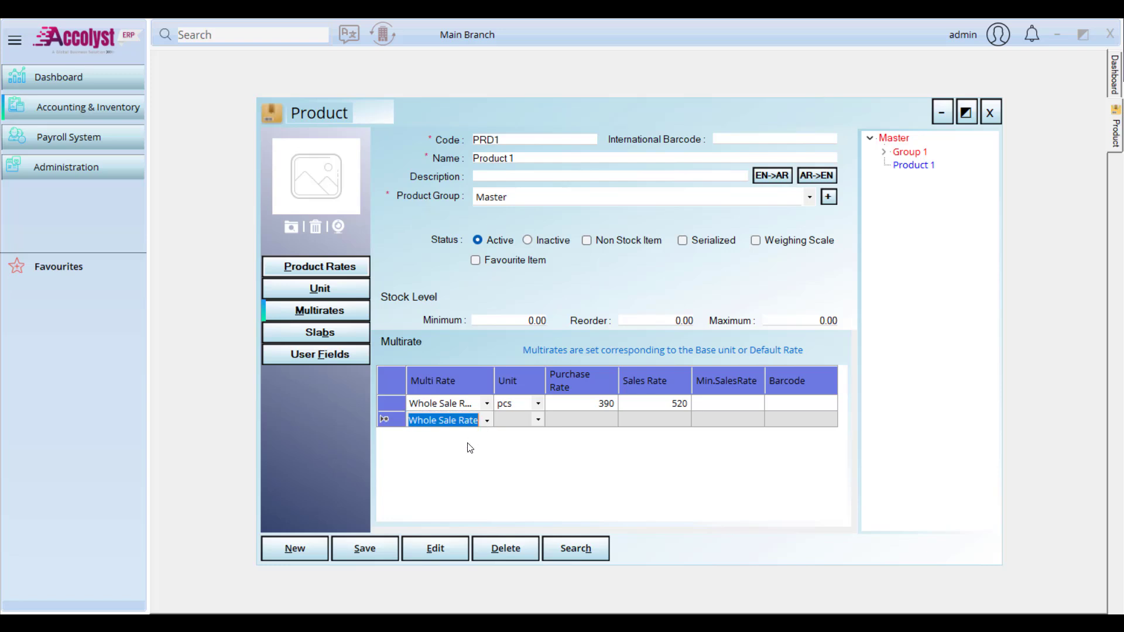
pyautogui.click(485, 421)
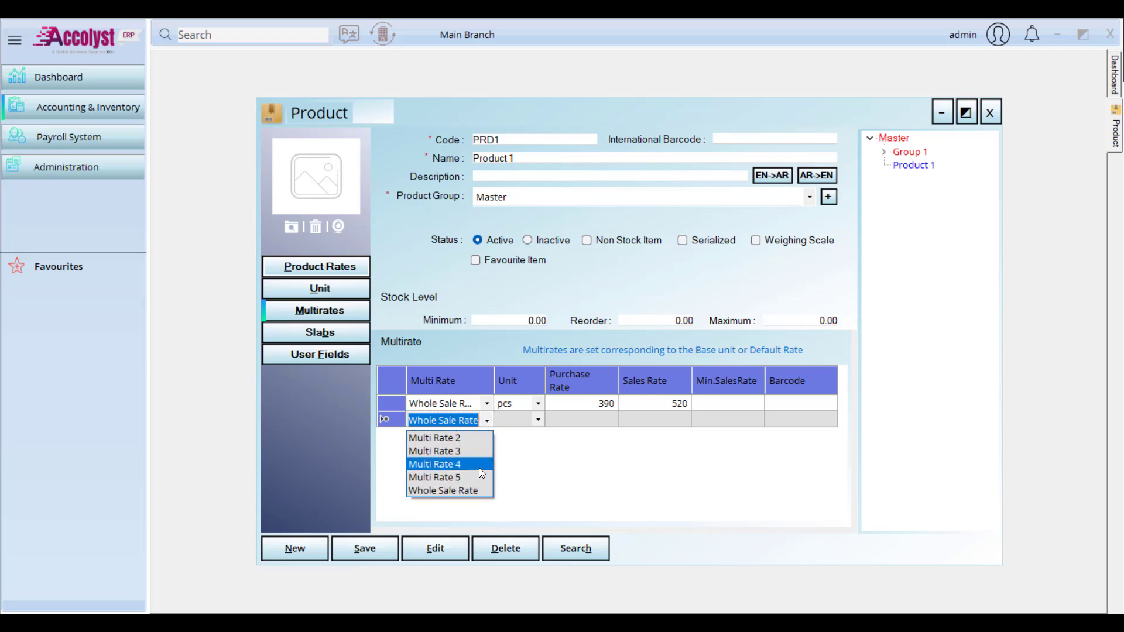
pyautogui.click(577, 464)
pyautogui.click(578, 425)
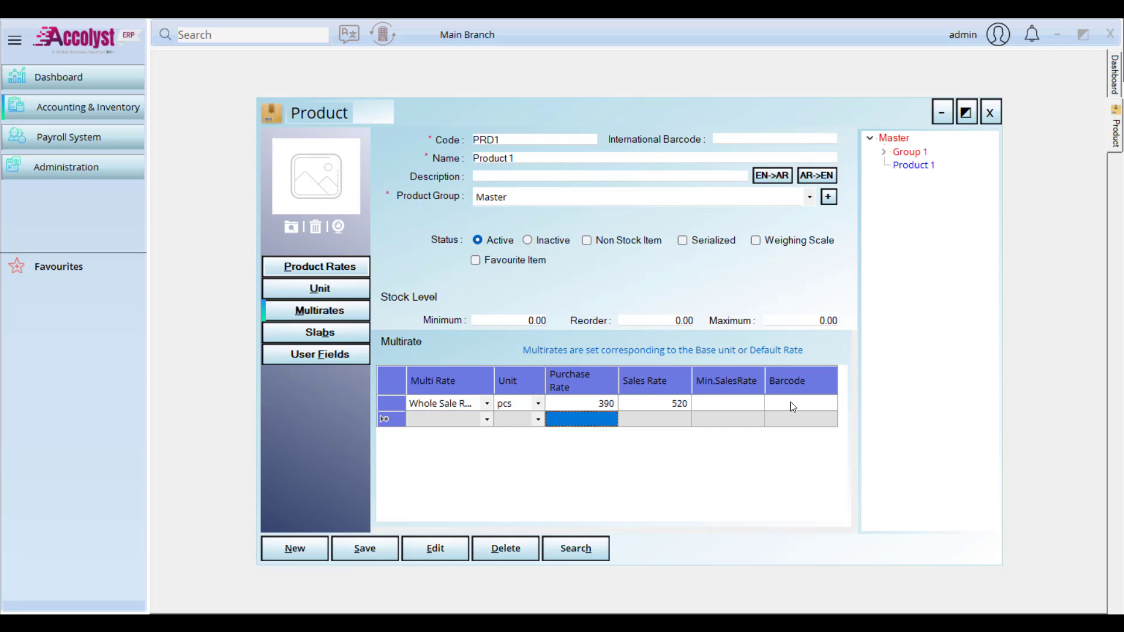
pyautogui.click(753, 407)
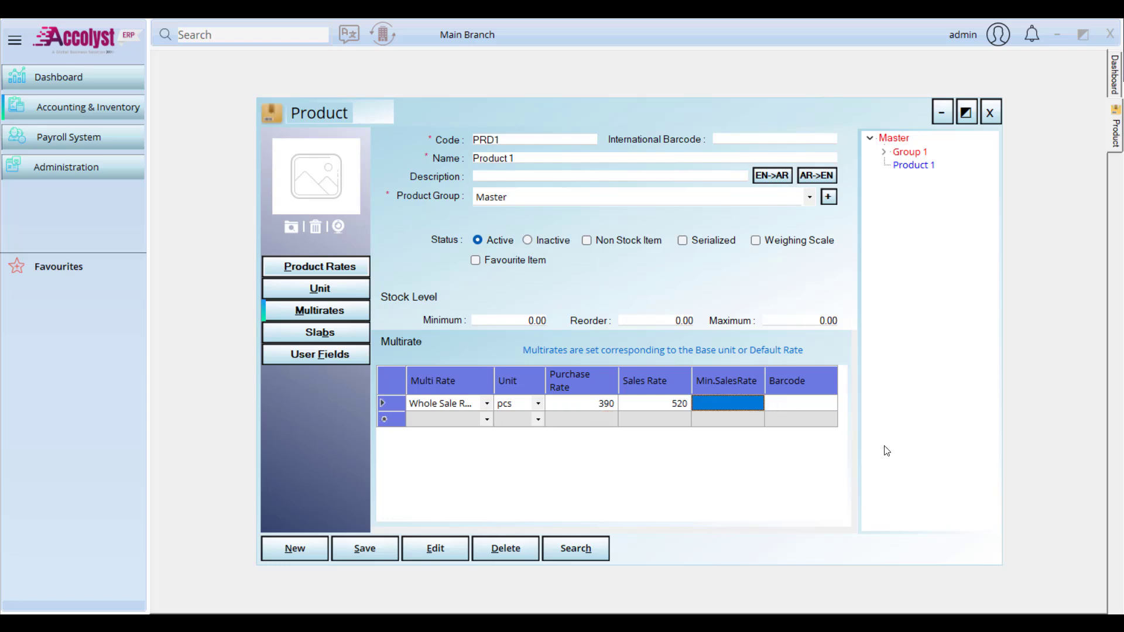
pyautogui.write('510')
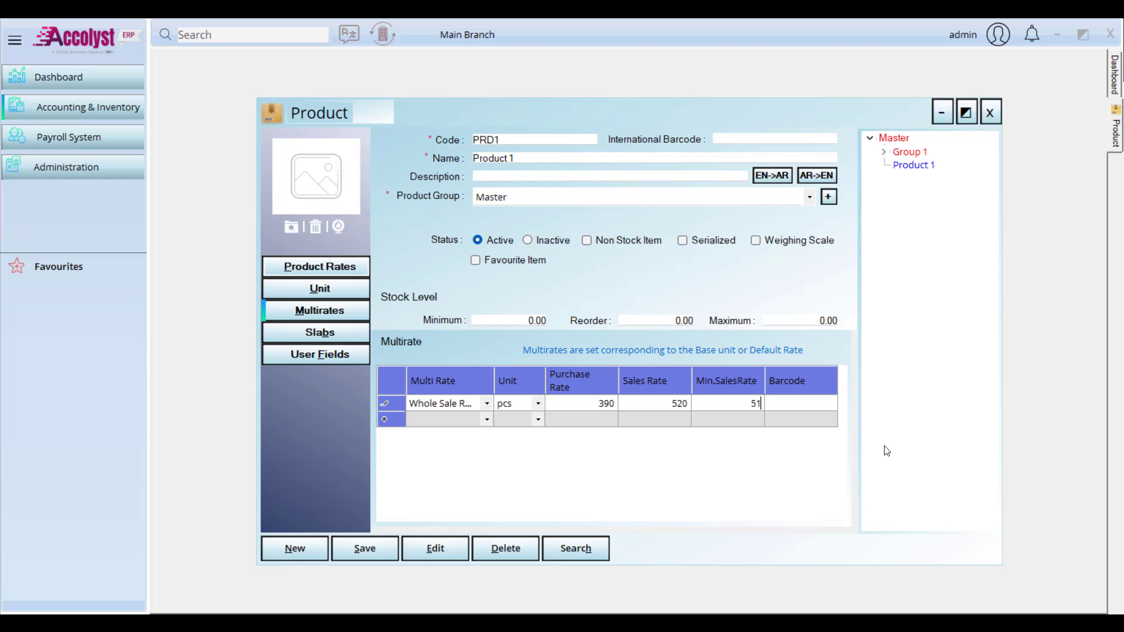
pyautogui.press('BackSpace')
pyautogui.press('BackSpace')
pyautogui.press('BackSpace')
# Step: Enter barcode 1234569 for the Whole Sale Rate row and save the product
pyautogui.click(801, 409)
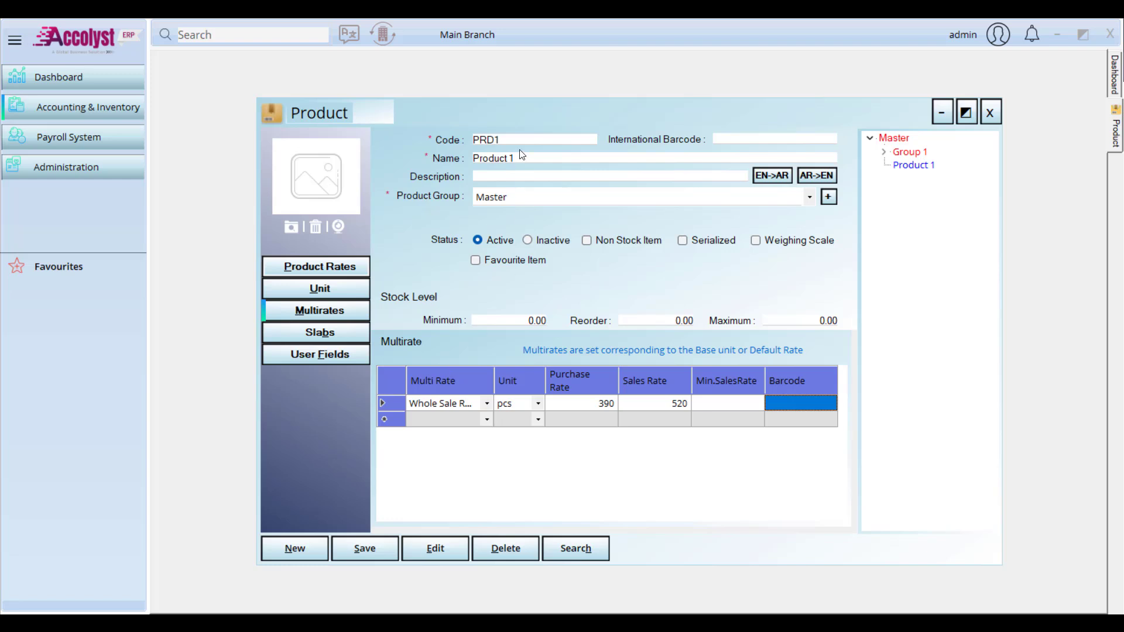
pyautogui.moveTo(507, 142); pyautogui.dragTo(445, 144)
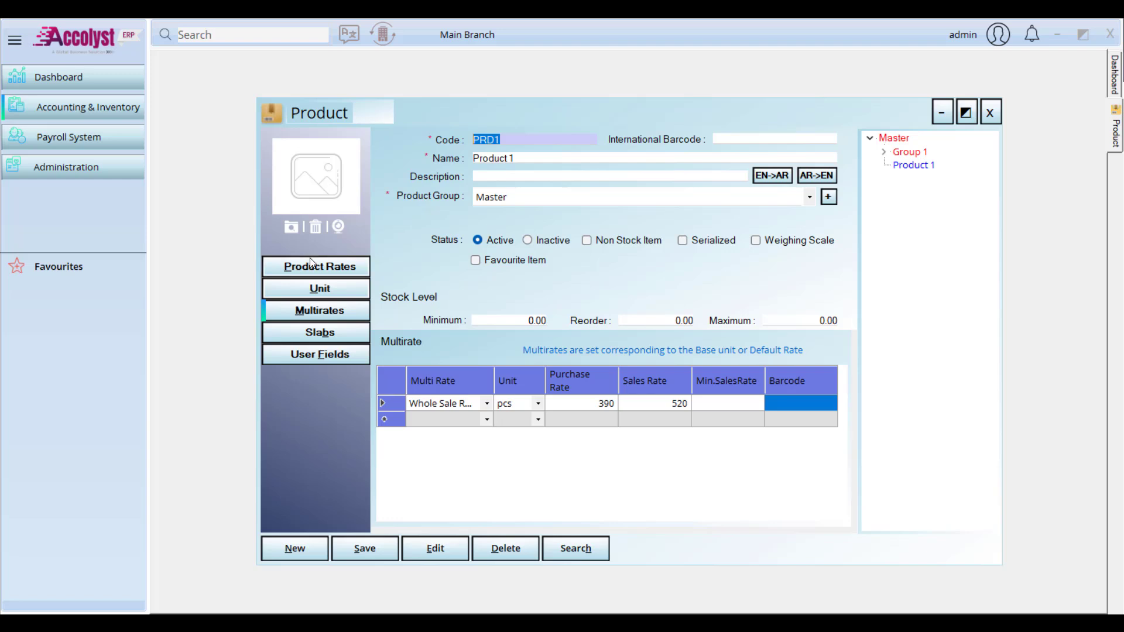
pyautogui.click(796, 400)
pyautogui.write('1234569')
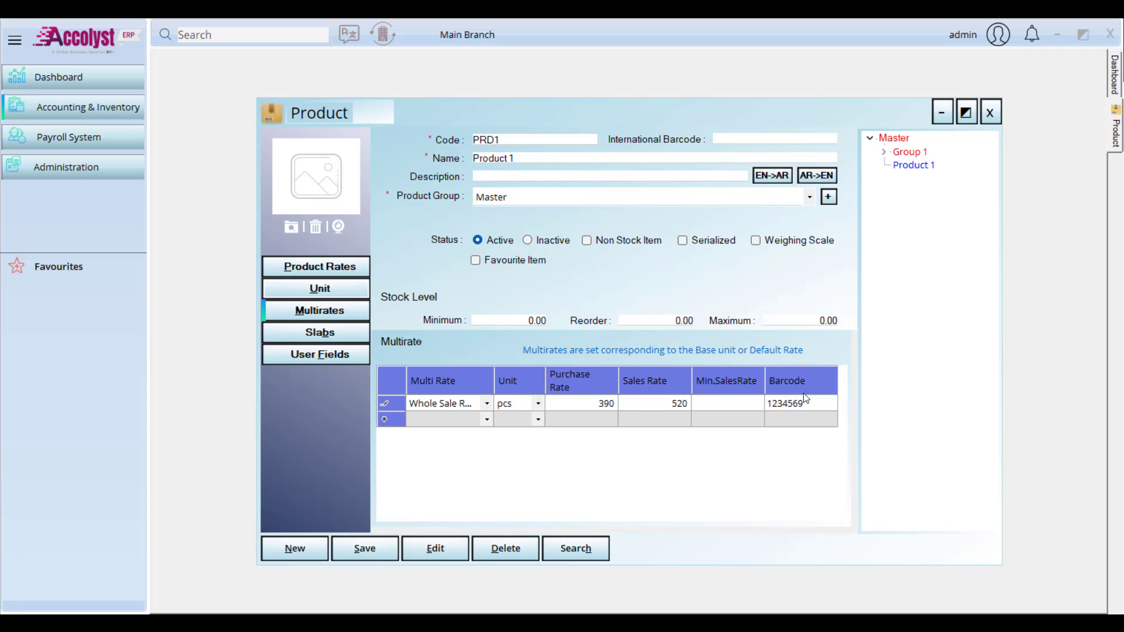
pyautogui.click(365, 548)
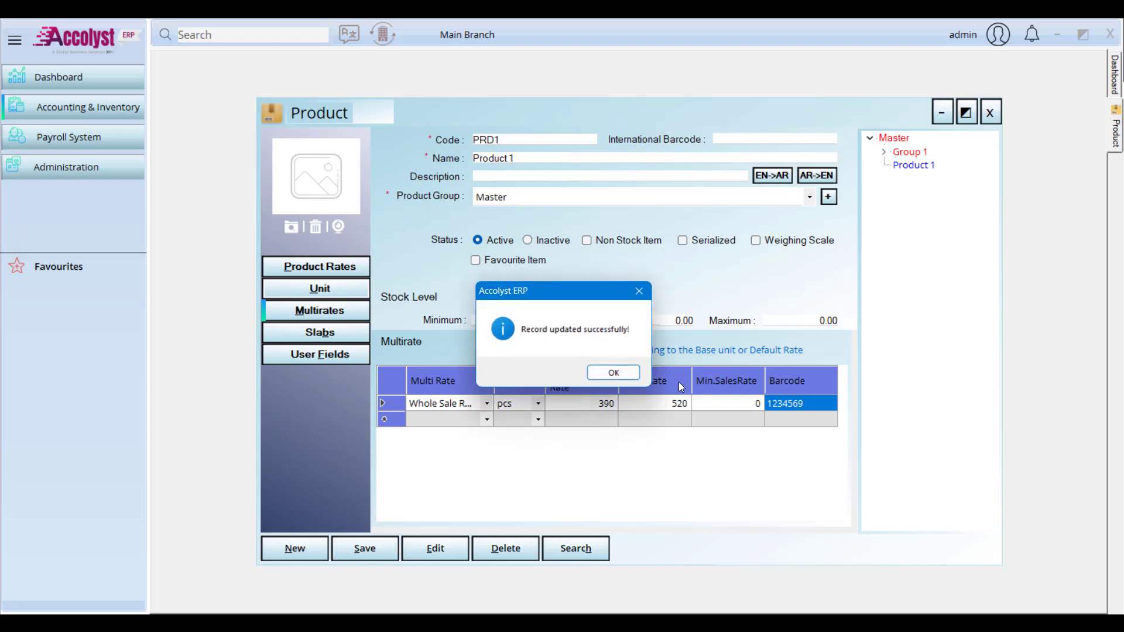
pyautogui.click(615, 375)
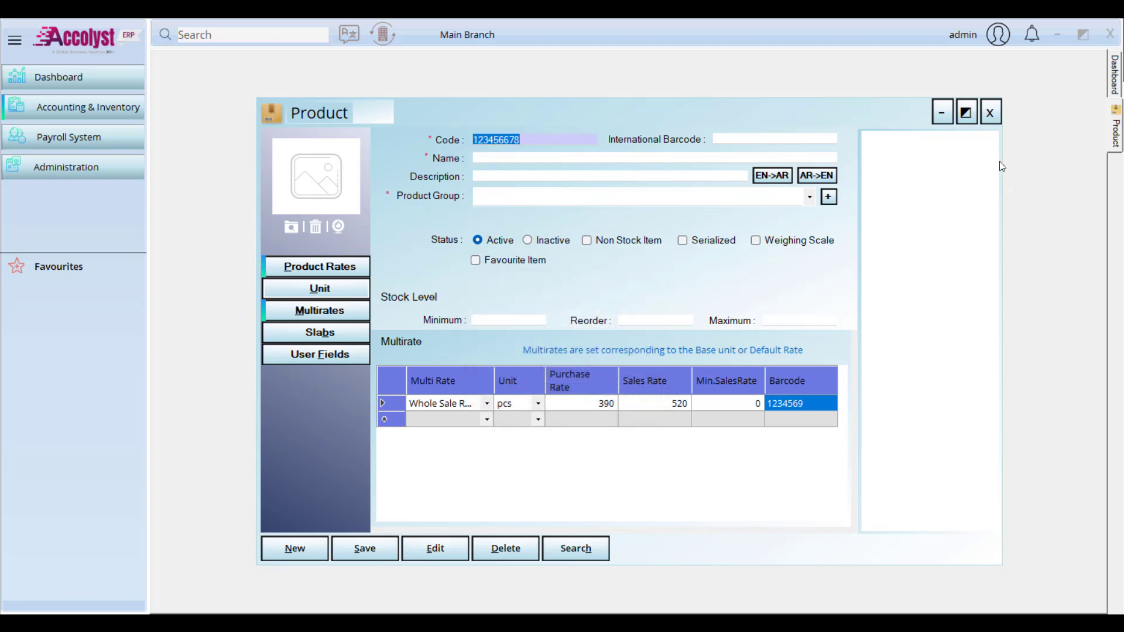
# Step: Close the Product form and bring up Module Settings under Administration
pyautogui.click(990, 114)
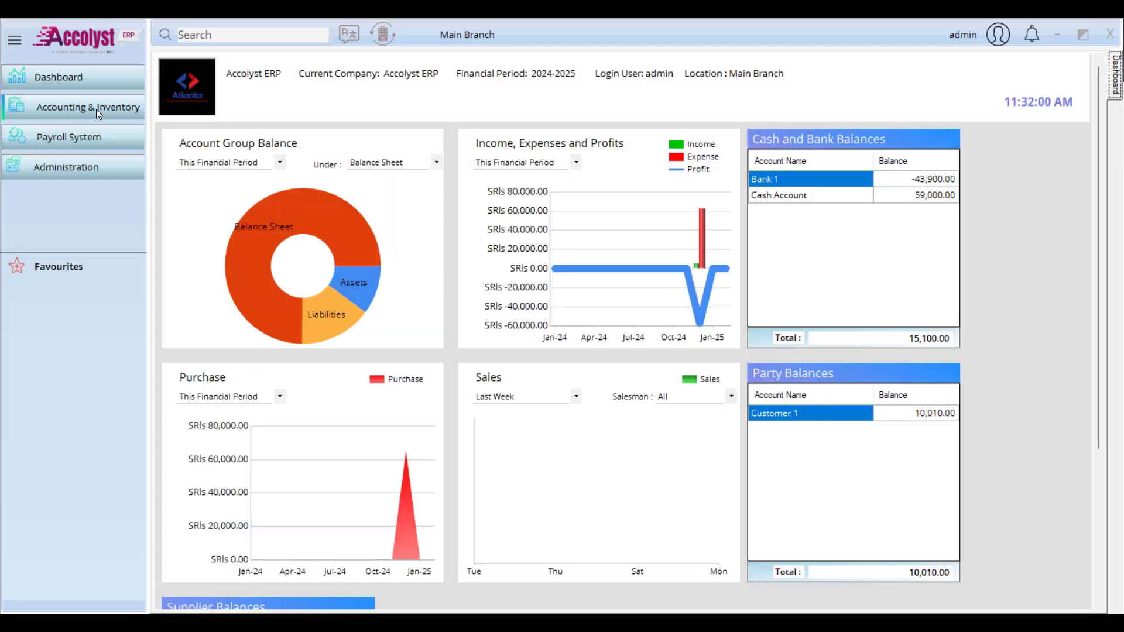
pyautogui.click(106, 109)
pyautogui.moveTo(191, 136)
pyautogui.moveTo(354, 190)
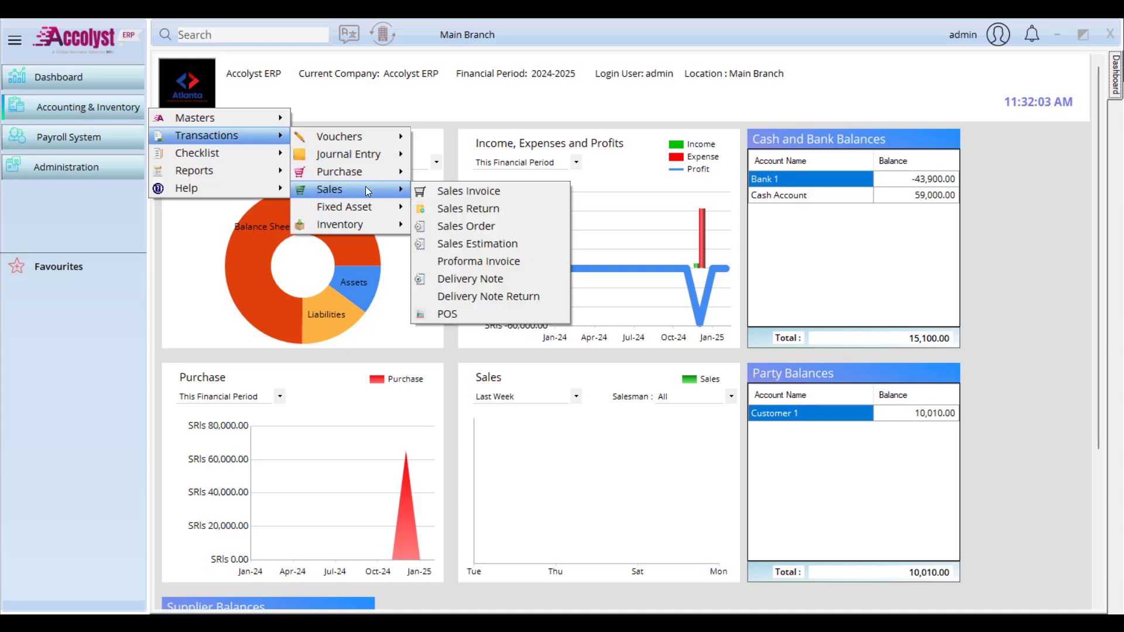
pyautogui.click(94, 167)
pyautogui.moveTo(191, 183)
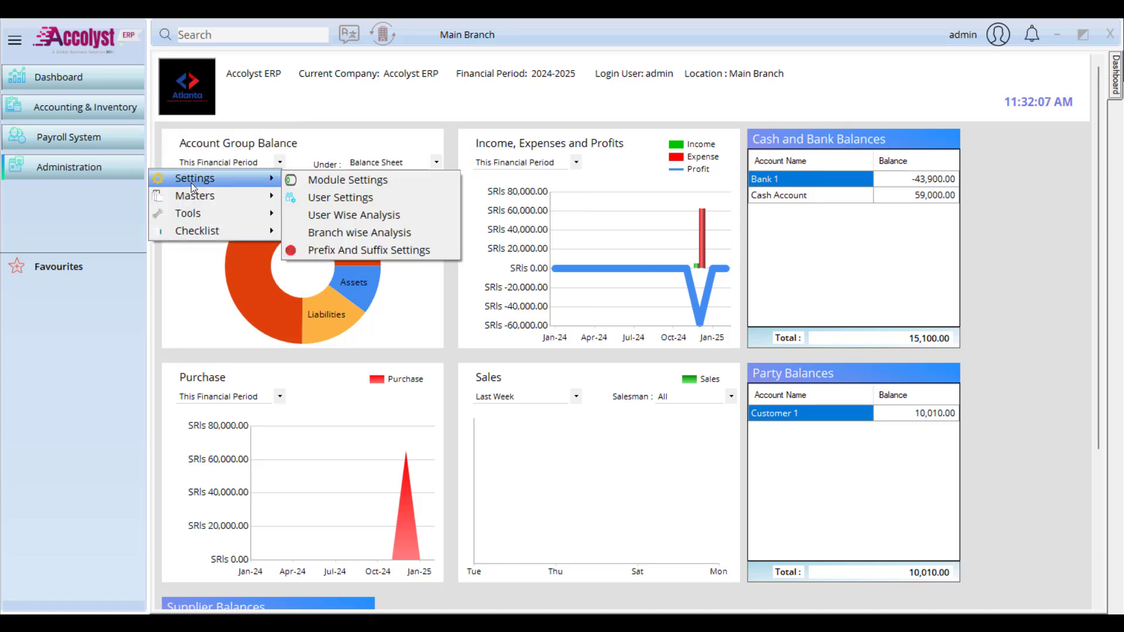
pyautogui.click(309, 184)
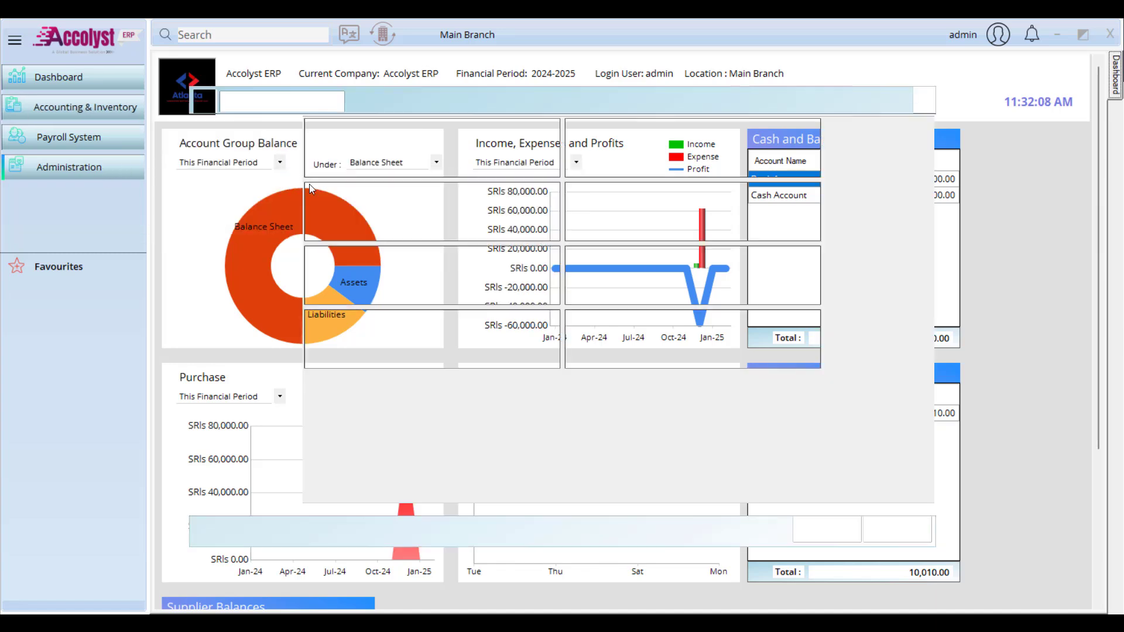
# Step: Set the Other page's rate calculation method to Product_MultiRate and save
pyautogui.click(258, 291)
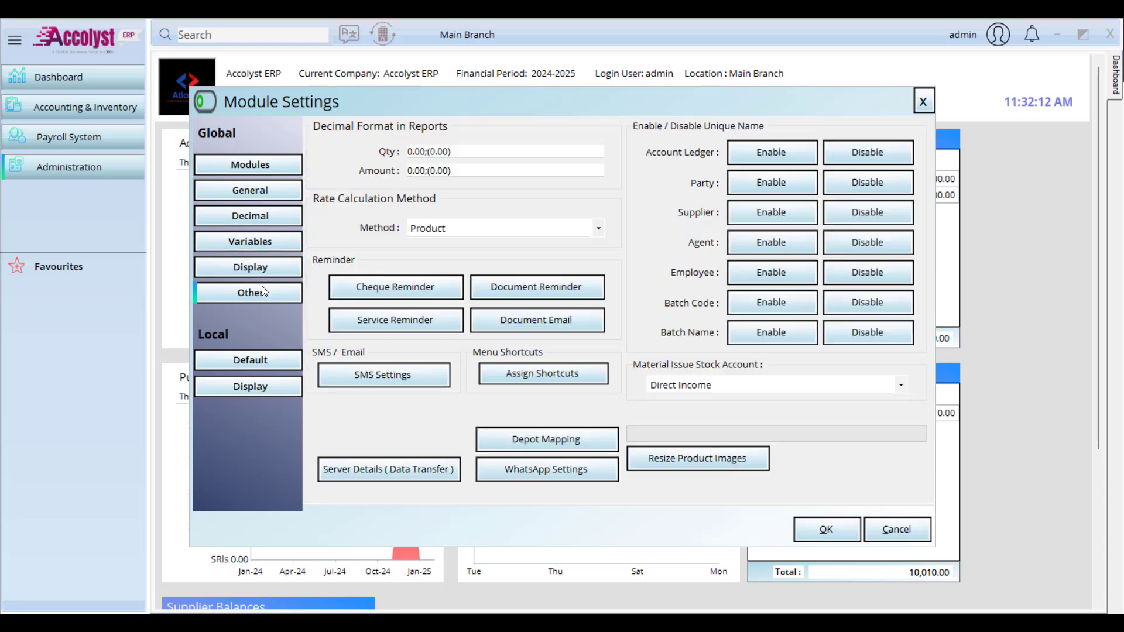
pyautogui.click(467, 235)
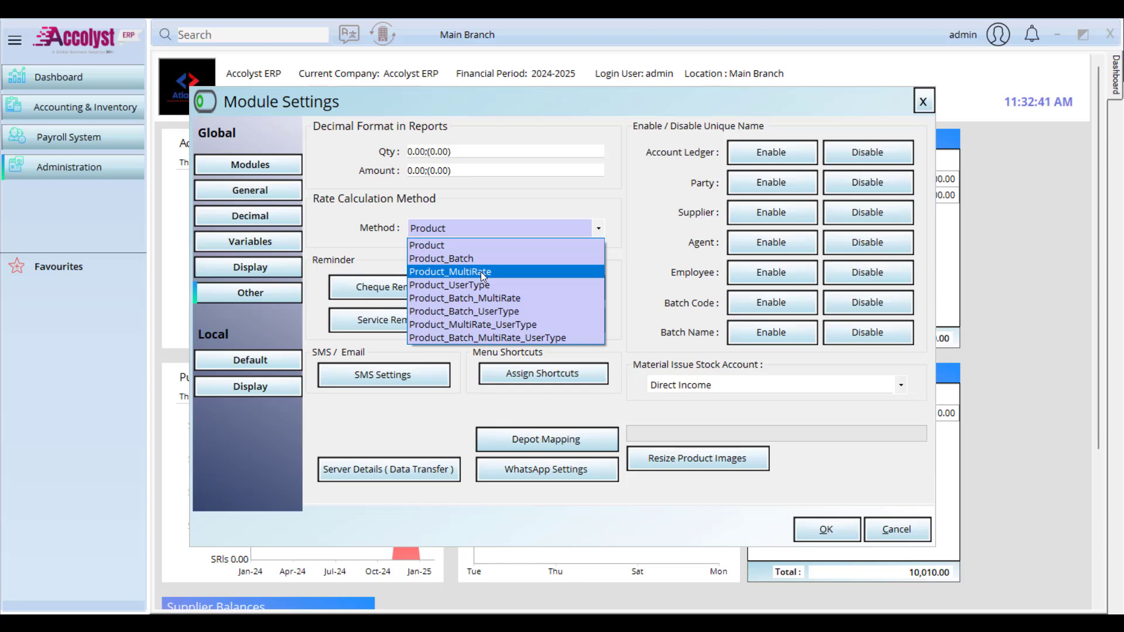
pyautogui.click(480, 272)
pyautogui.click(826, 529)
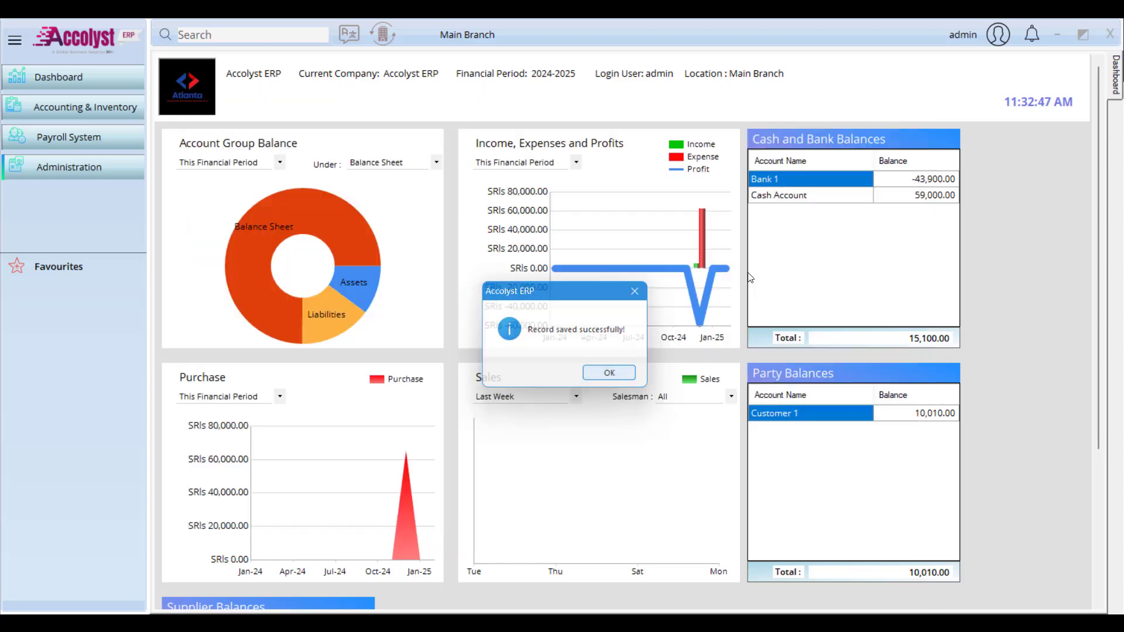
pyautogui.press('Return')
pyautogui.click(82, 107)
# Step: Start a new sales invoice and add Product 1 at its Whole Sale Rate
pyautogui.moveTo(244, 141)
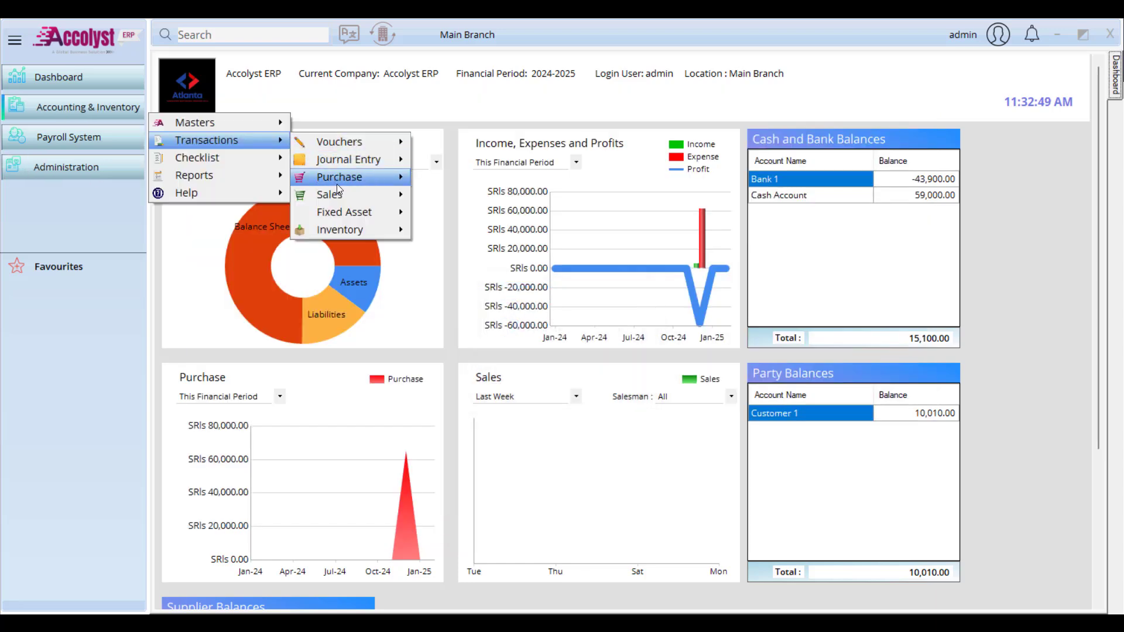
pyautogui.moveTo(340, 194)
pyautogui.click(468, 193)
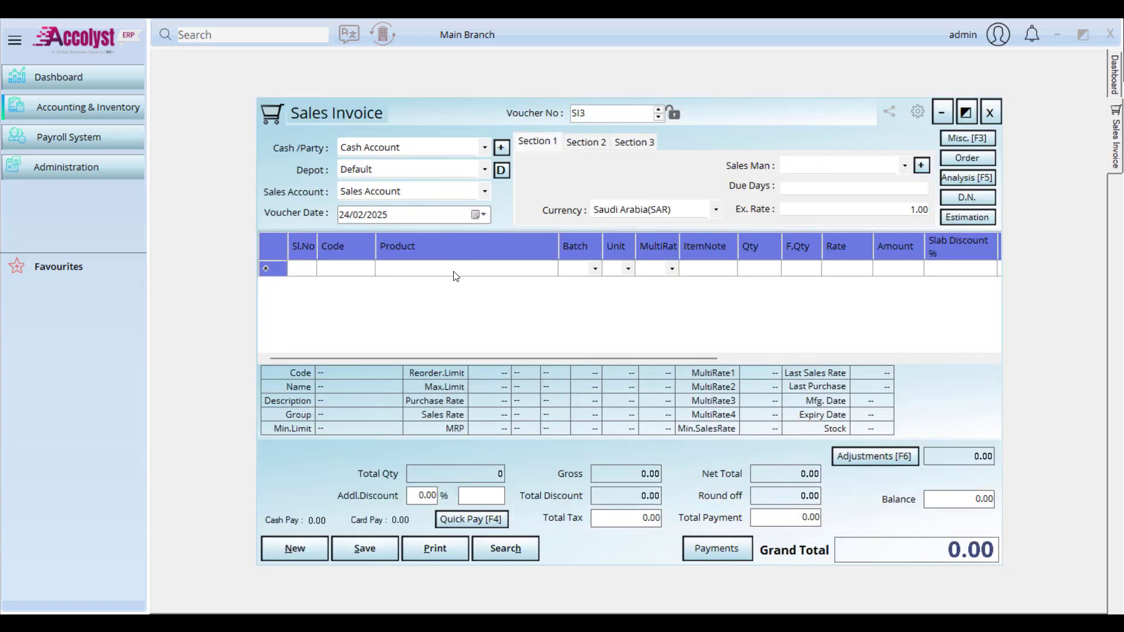
pyautogui.write('p')
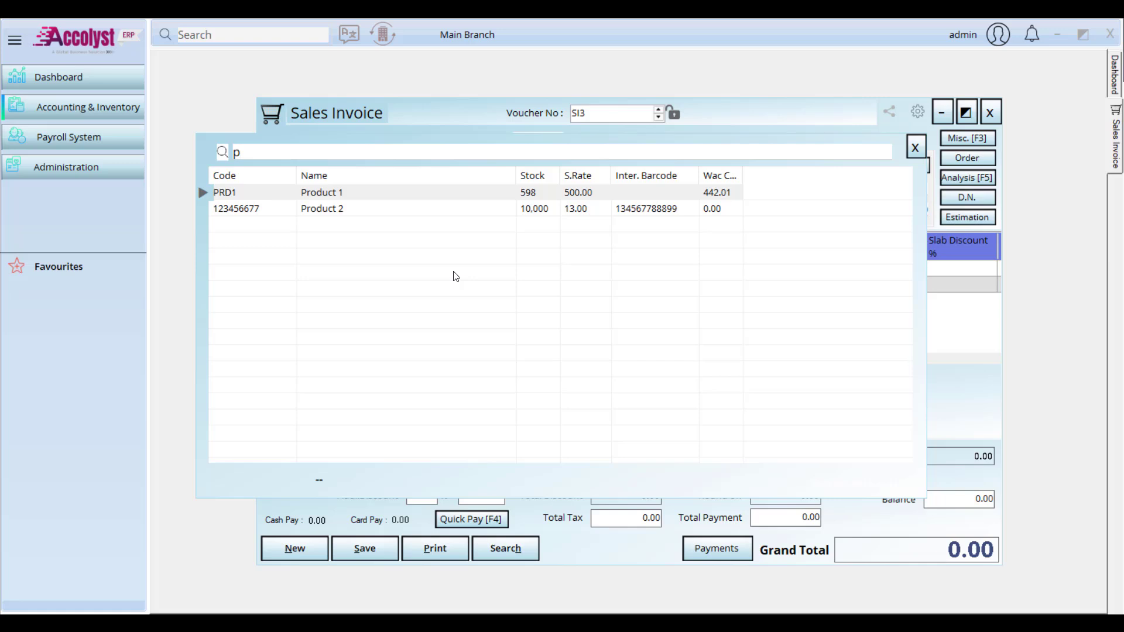
pyautogui.press('Return')
pyautogui.press('Return')
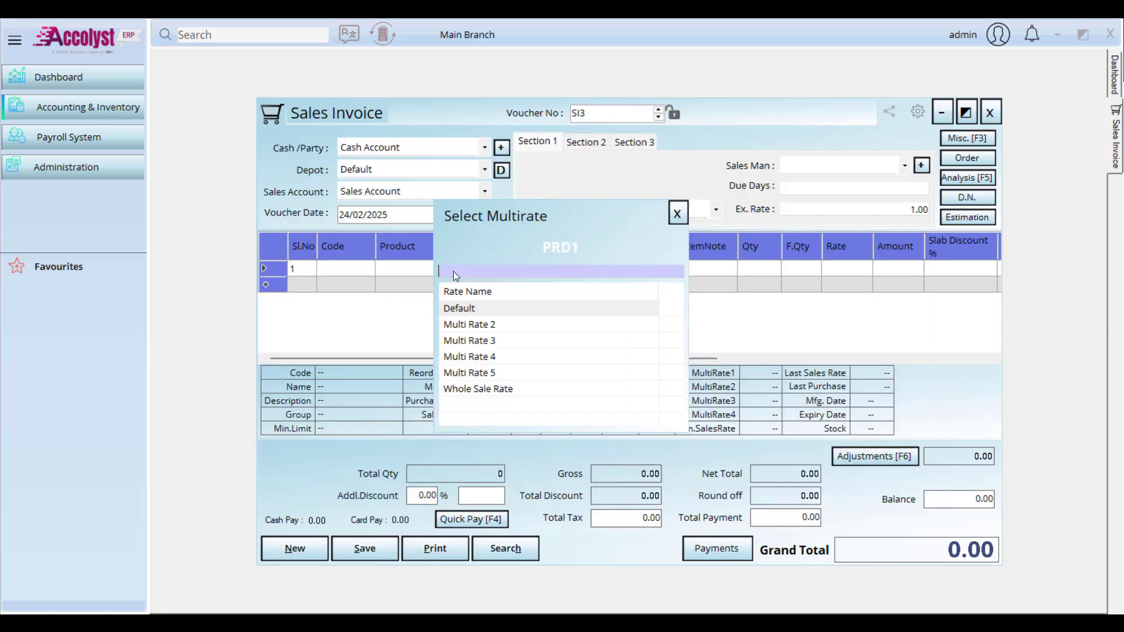
pyautogui.press('Down')
pyautogui.press('Down')
pyautogui.press('Down')
pyautogui.press('Down')
pyautogui.press('Down')
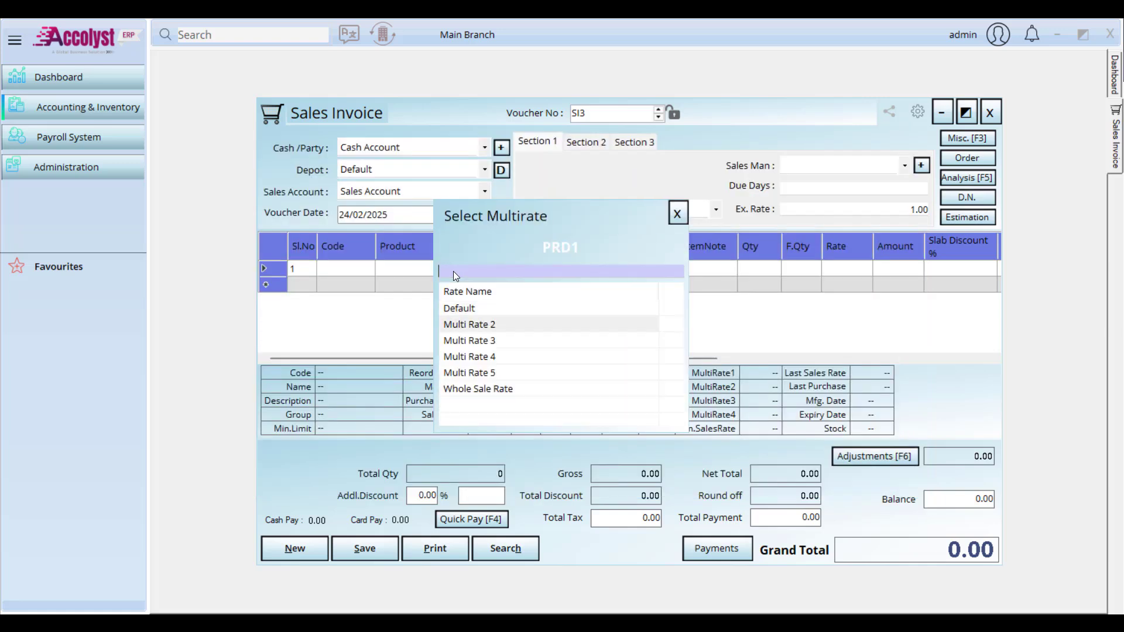
pyautogui.press('Return')
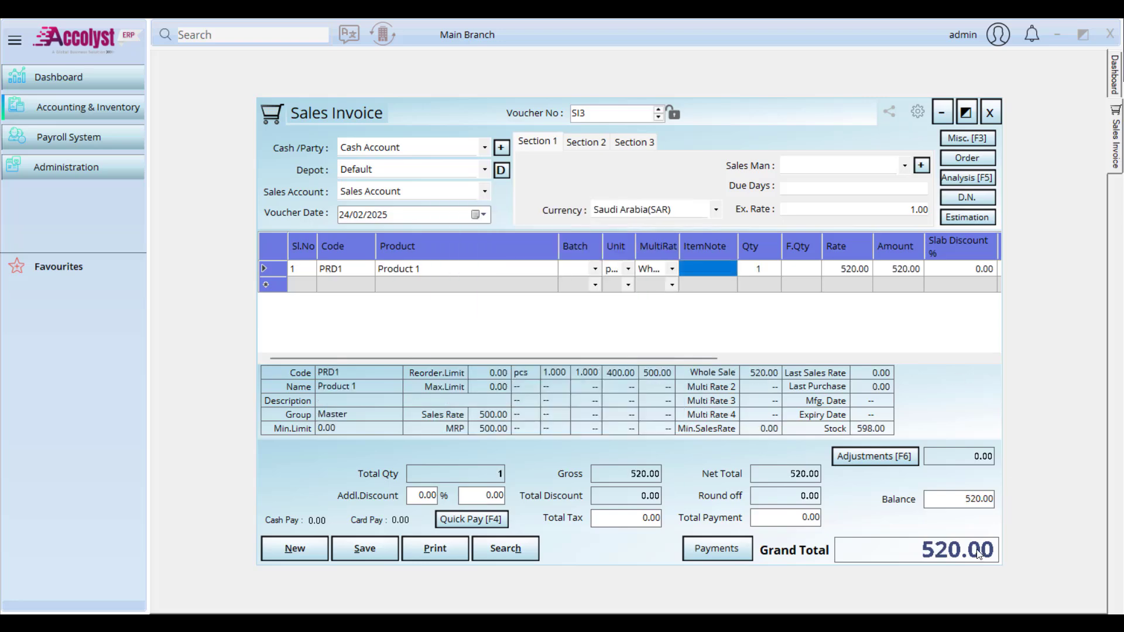
# Step: Try the Default rate in the MultiRate column, then restore Whole Sale Rate at 520.00
pyautogui.moveTo(676, 241); pyautogui.dragTo(715, 242)
pyautogui.click(708, 271)
pyautogui.click(709, 270)
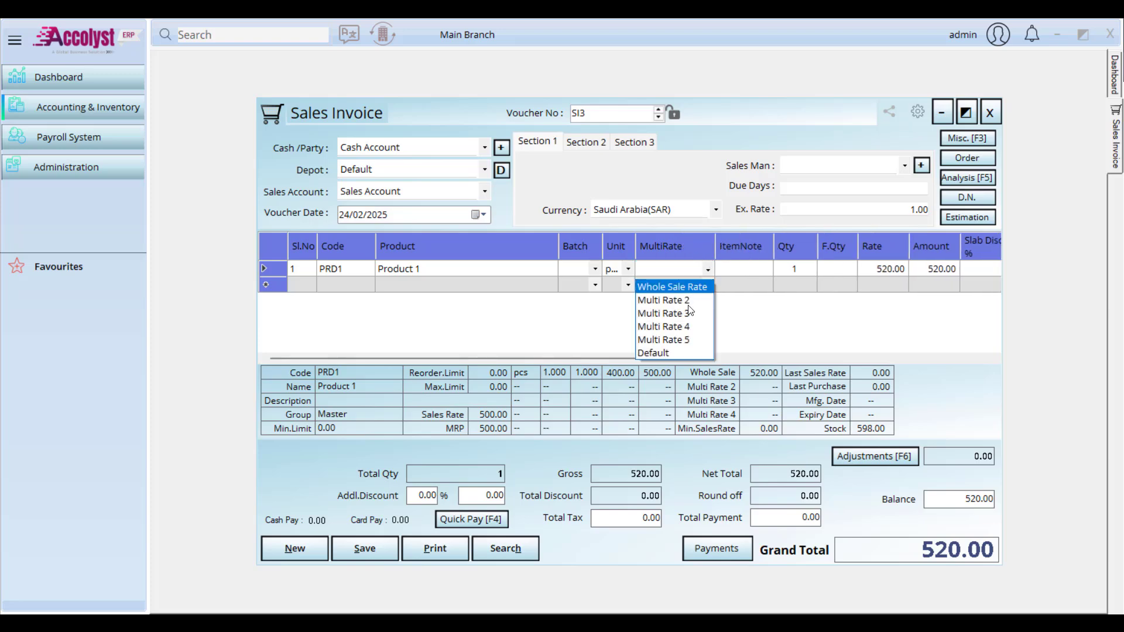
pyautogui.click(687, 354)
pyautogui.press('Return')
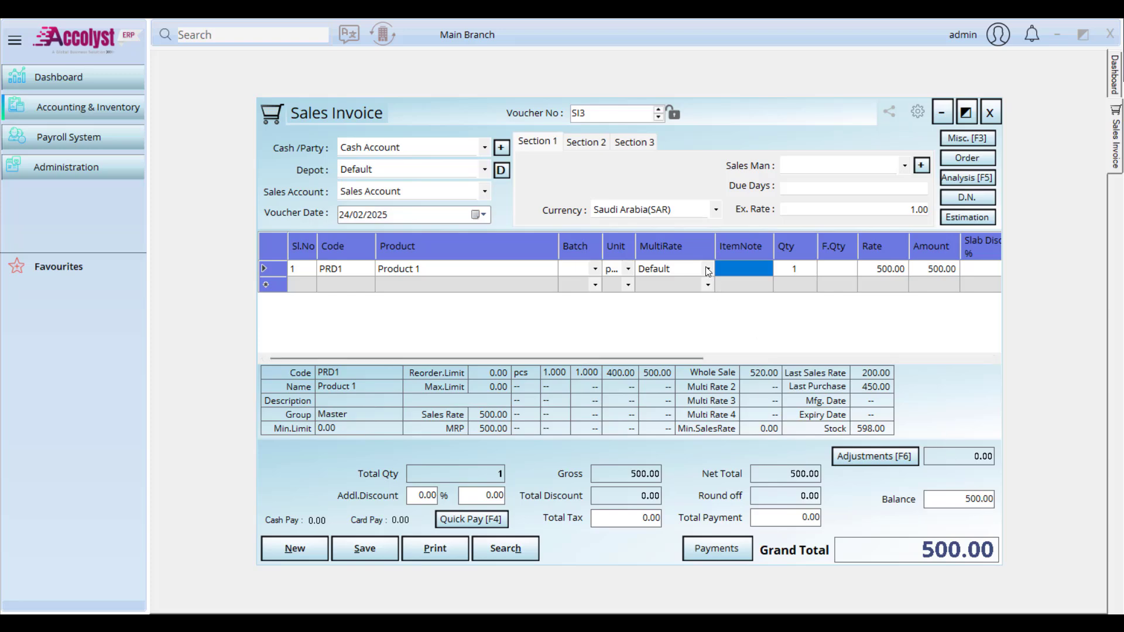
pyautogui.click(709, 270)
pyautogui.click(708, 271)
pyautogui.click(671, 286)
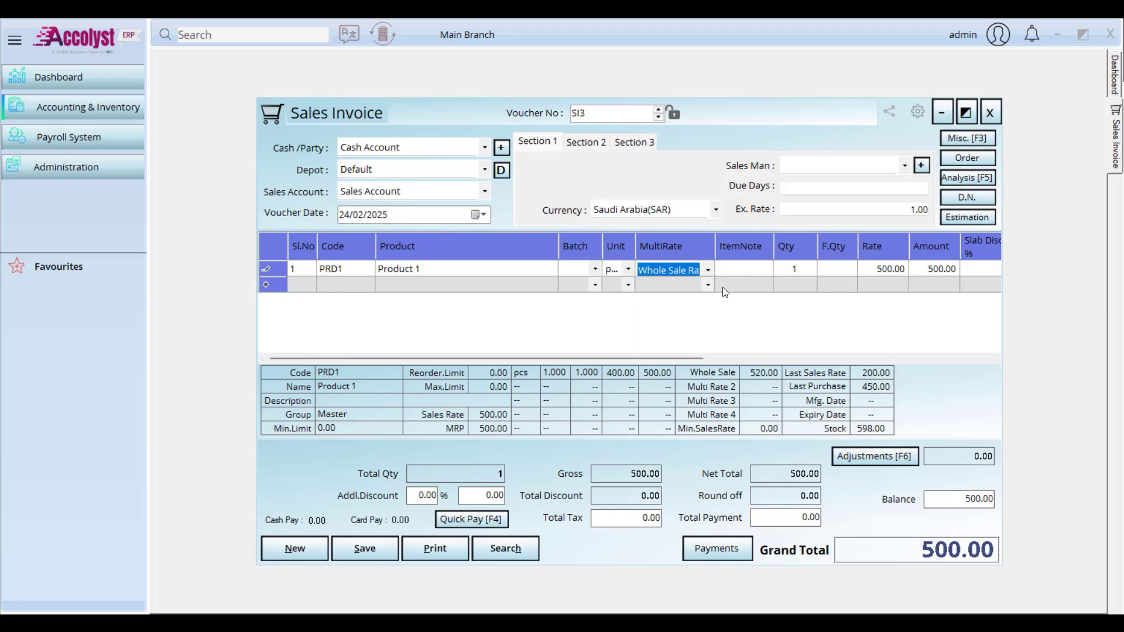
pyautogui.press('Return')
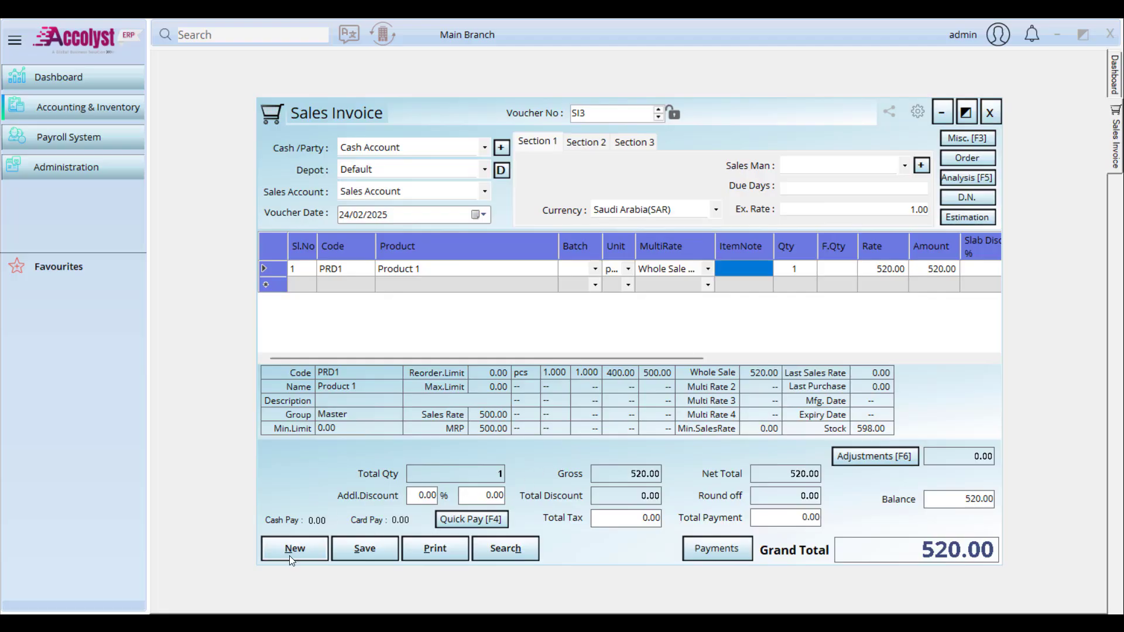
# Step: On a cleared invoice form, add Product 1 to row 1 at default unit and rate, with an item note
pyautogui.click(295, 549)
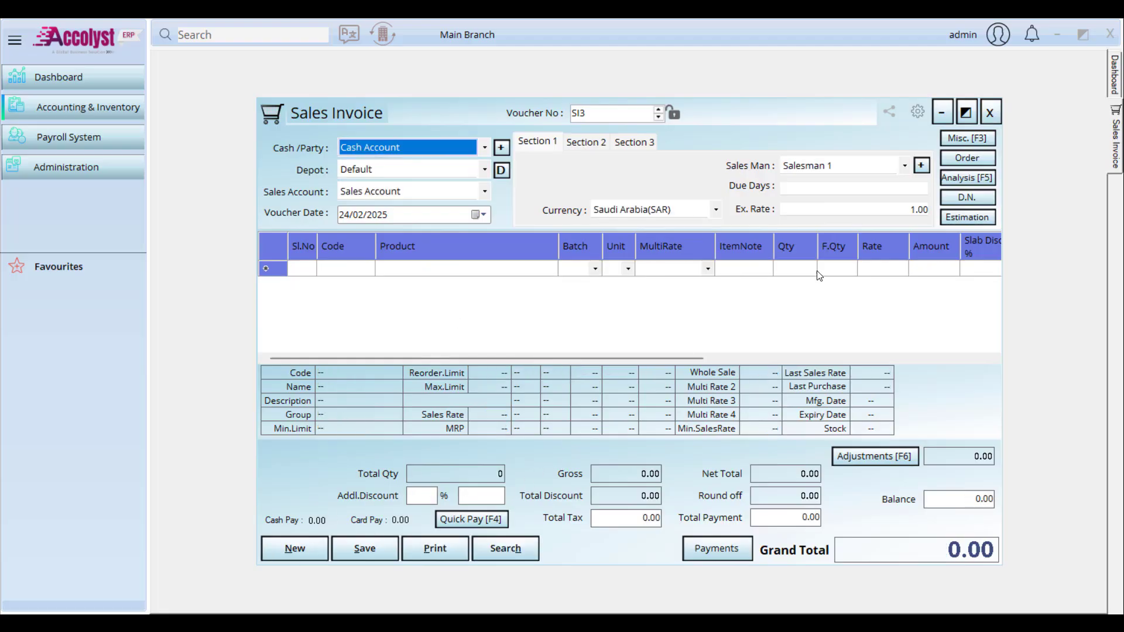
pyautogui.click(756, 269)
pyautogui.click(753, 267)
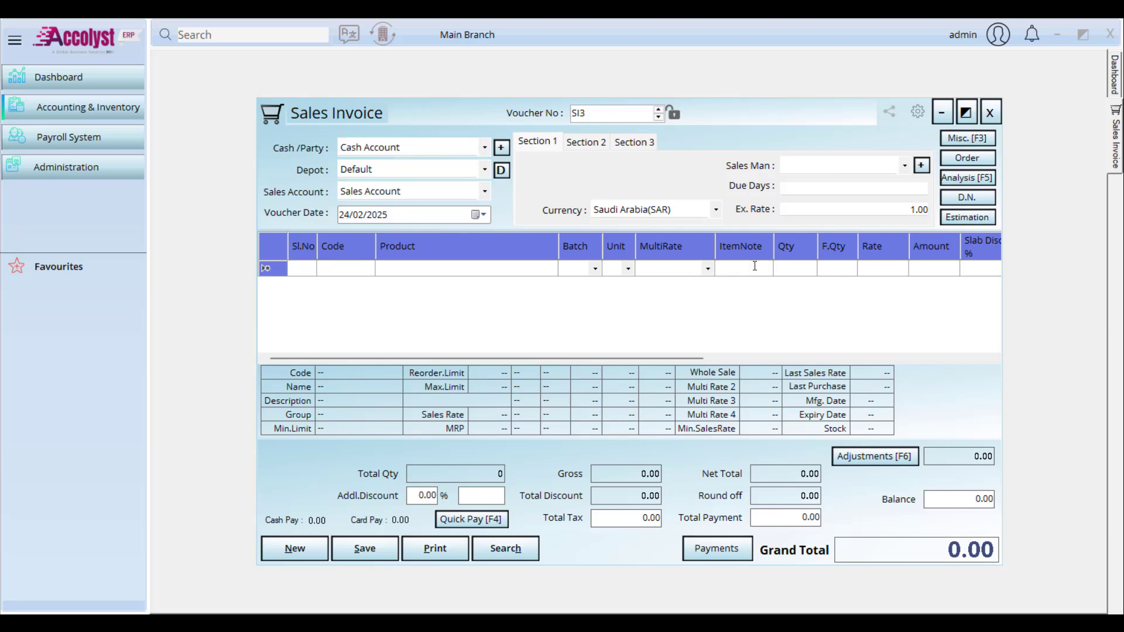
pyautogui.click(523, 268)
pyautogui.write('p')
pyautogui.press('Return')
pyautogui.press('Return')
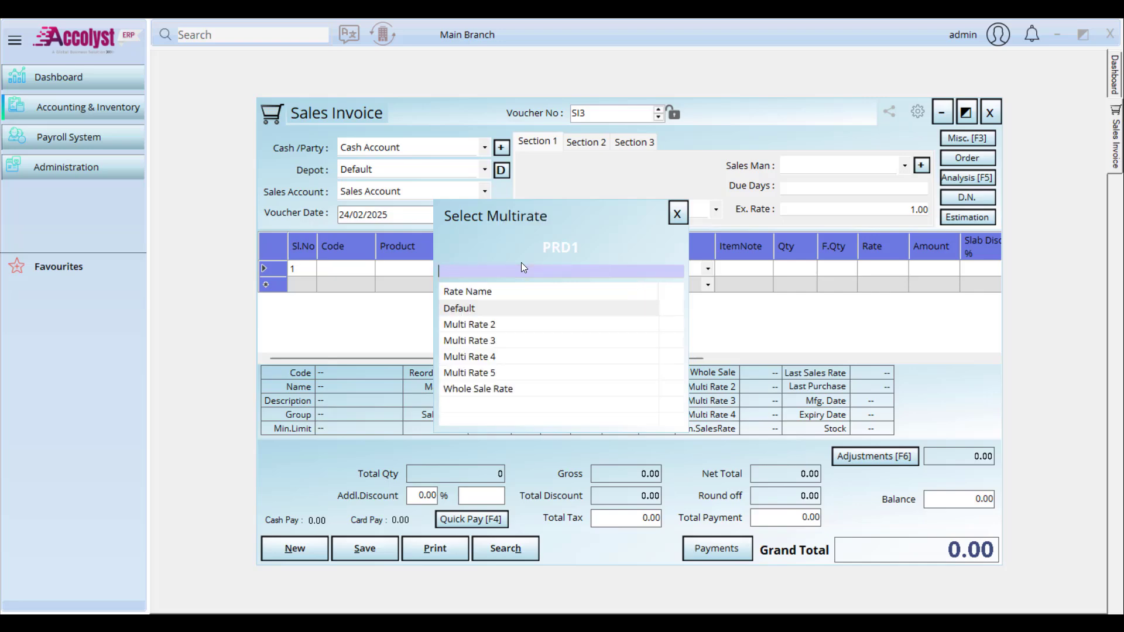
pyautogui.press('Return')
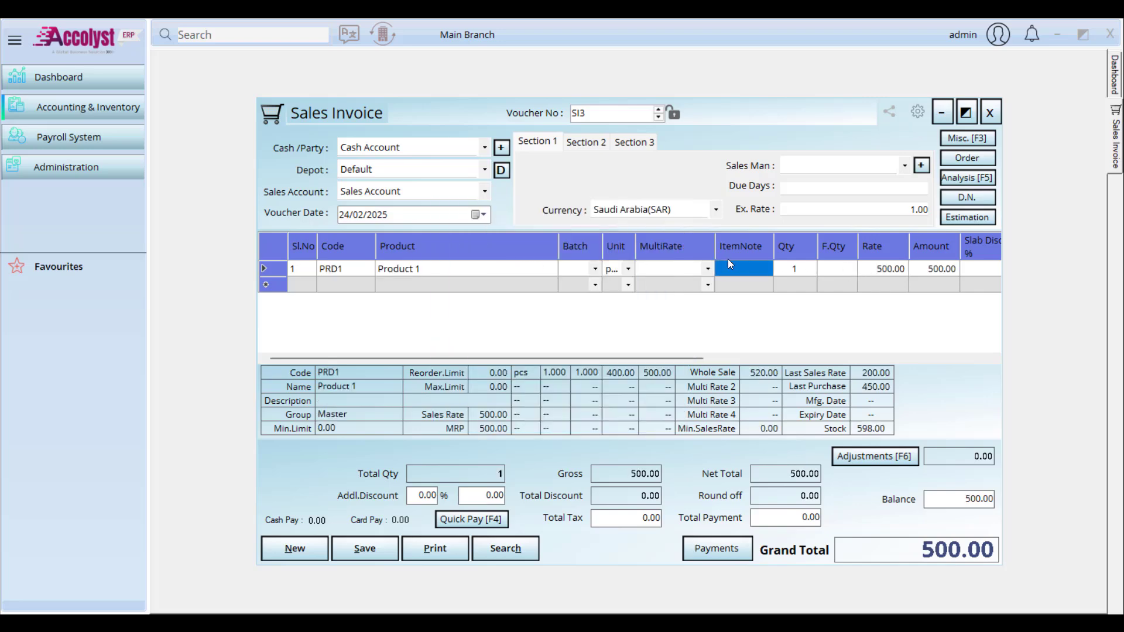
pyautogui.click(745, 268)
pyautogui.write('xxxxxxx')
# Step: Close the sales invoice and start a new project master named 'Project 1'
pyautogui.click(991, 112)
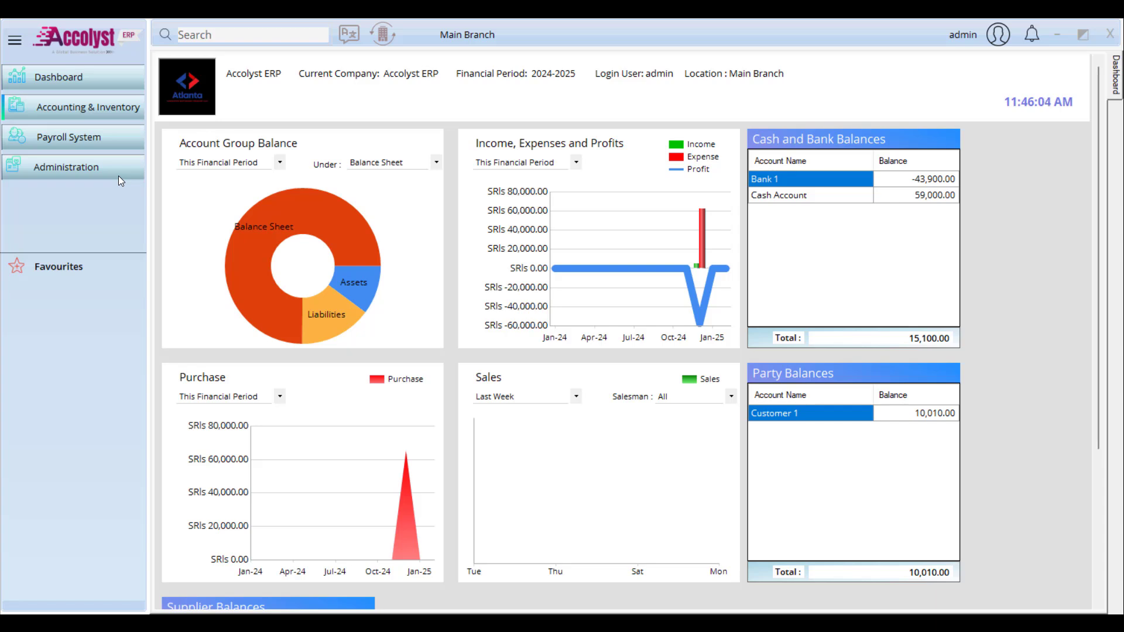
pyautogui.click(117, 171)
pyautogui.moveTo(203, 196)
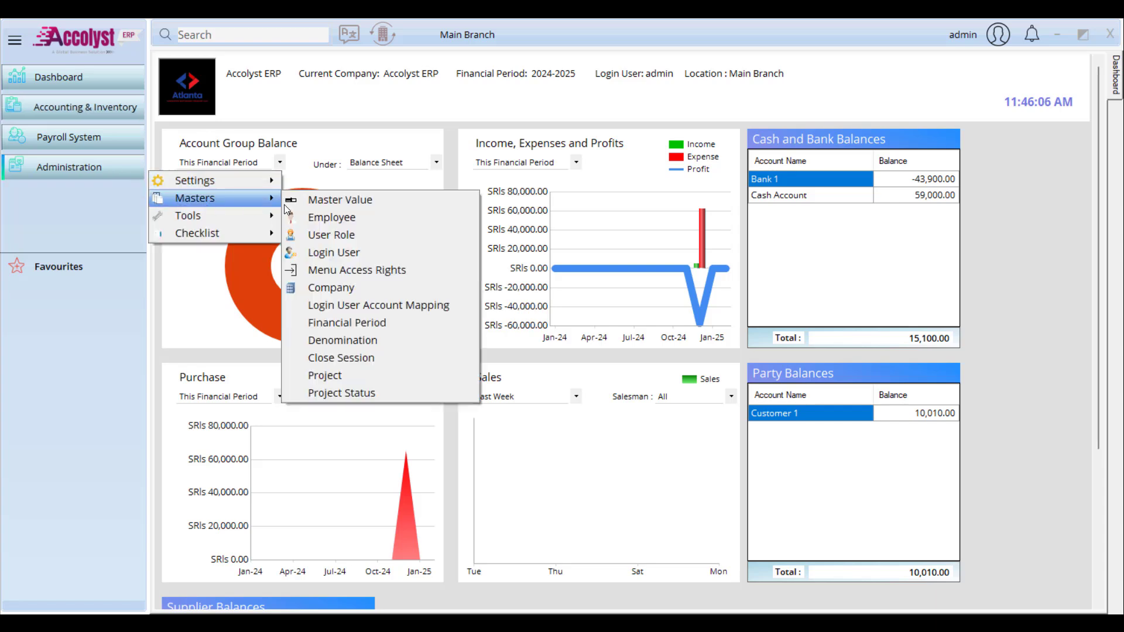
pyautogui.click(360, 376)
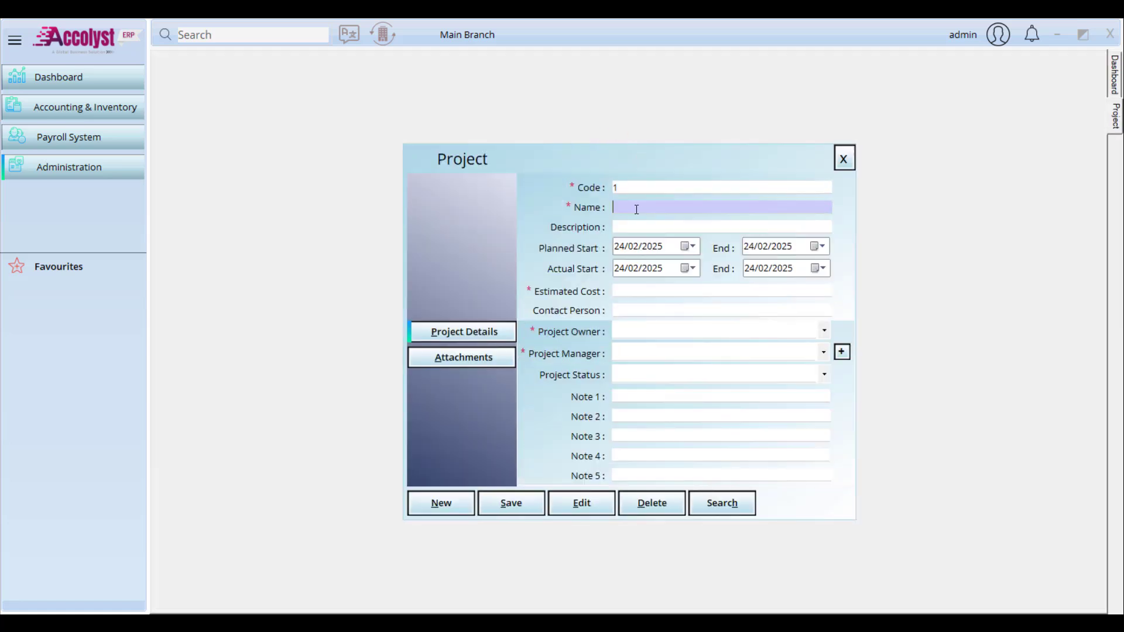
pyautogui.write('Project 1')
# Step: Set the planned start date to 1 January 2025 and select the planned end year
pyautogui.click(688, 247)
pyautogui.click(694, 268)
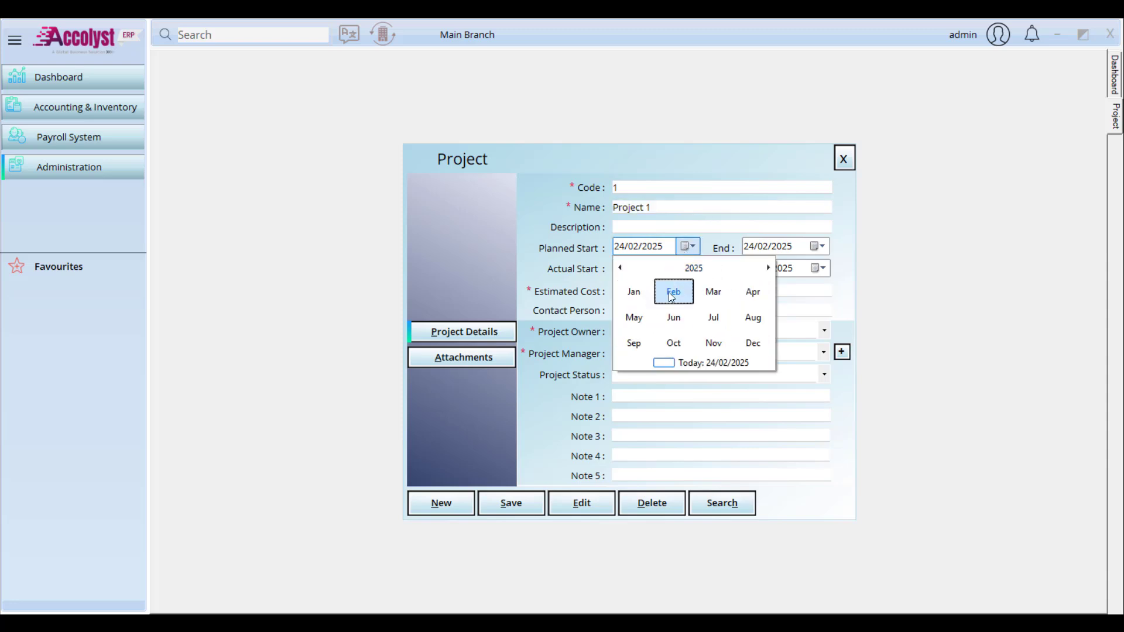
pyautogui.click(638, 291)
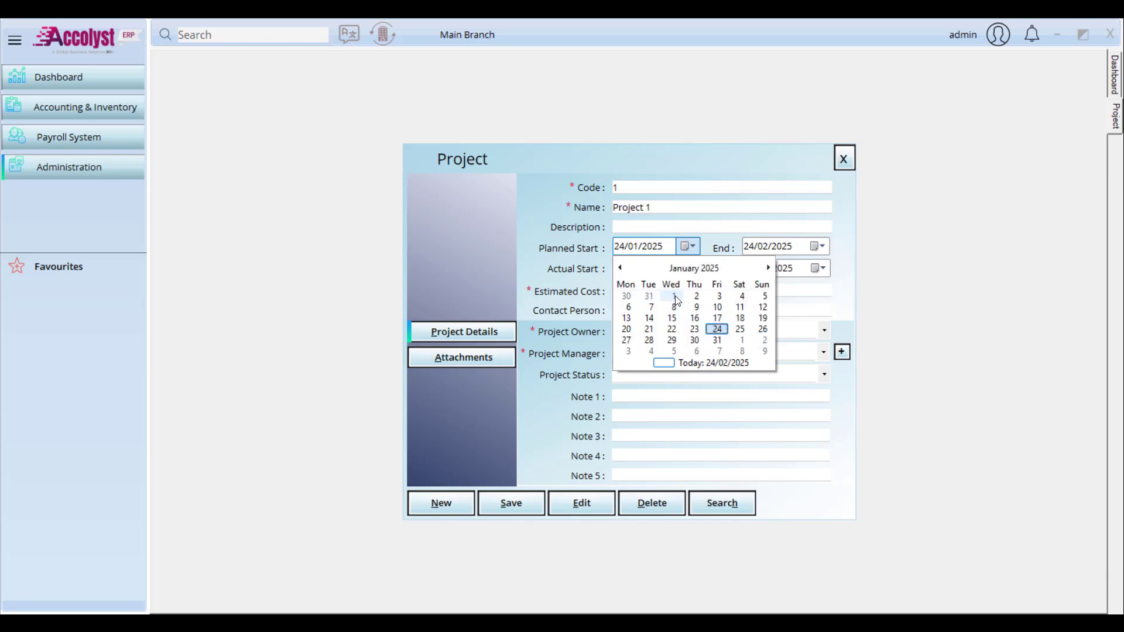
pyautogui.click(674, 298)
pyautogui.click(790, 250)
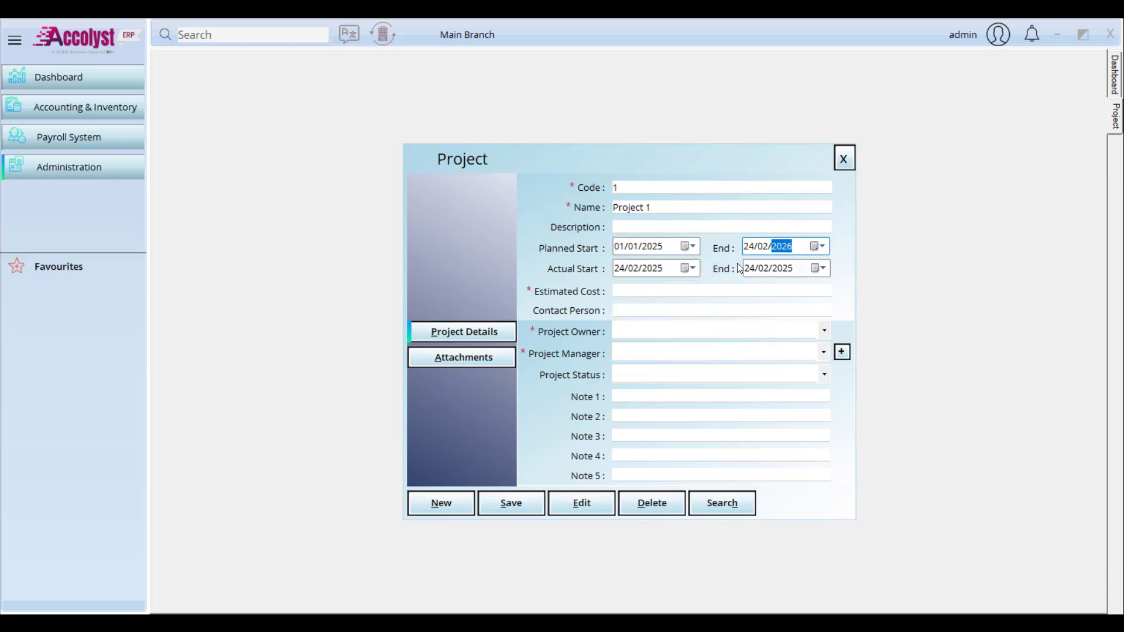
# Step: Set the actual start date to 1 January 2025 and the end year to 2026
pyautogui.click(654, 271)
pyautogui.click(688, 268)
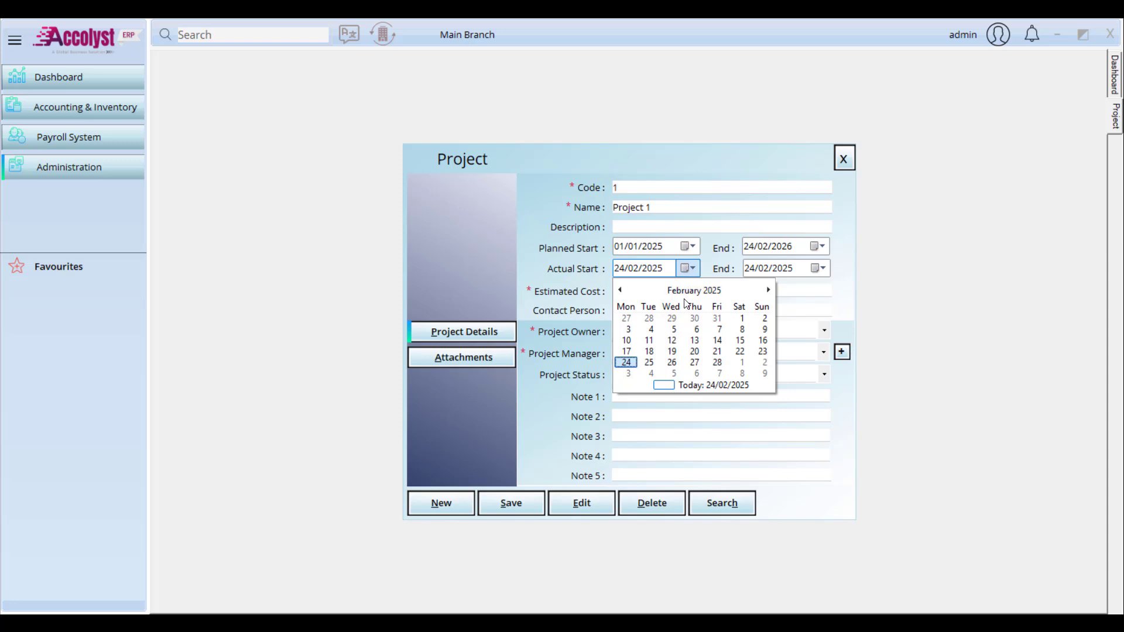
pyautogui.click(686, 293)
pyautogui.click(634, 315)
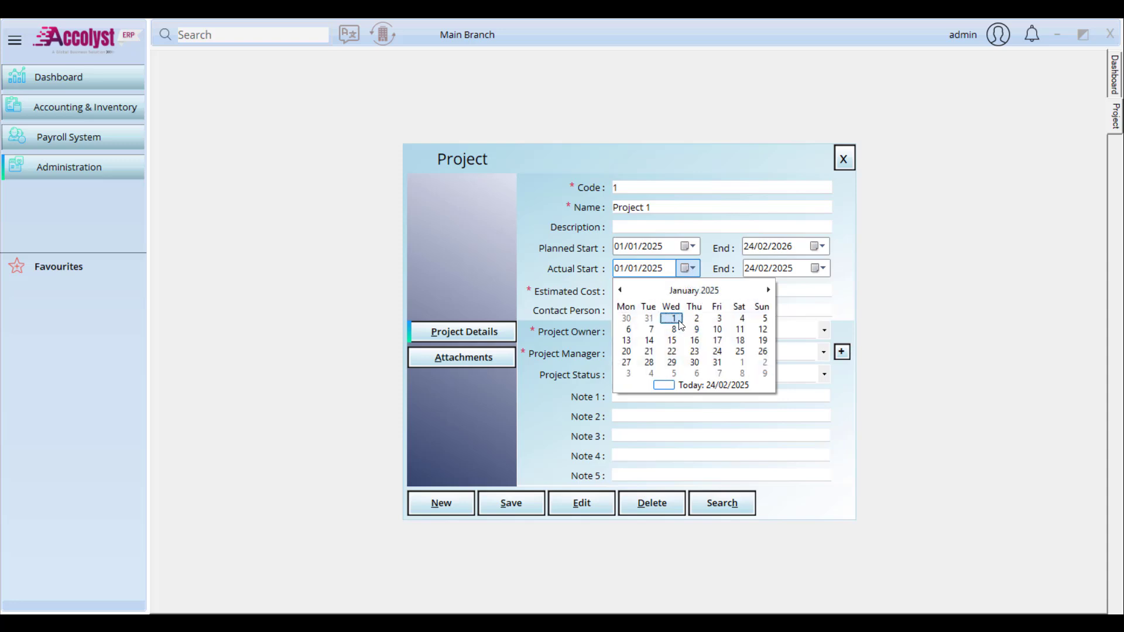
pyautogui.click(669, 316)
pyautogui.click(787, 269)
pyautogui.write('2026')
pyautogui.click(662, 289)
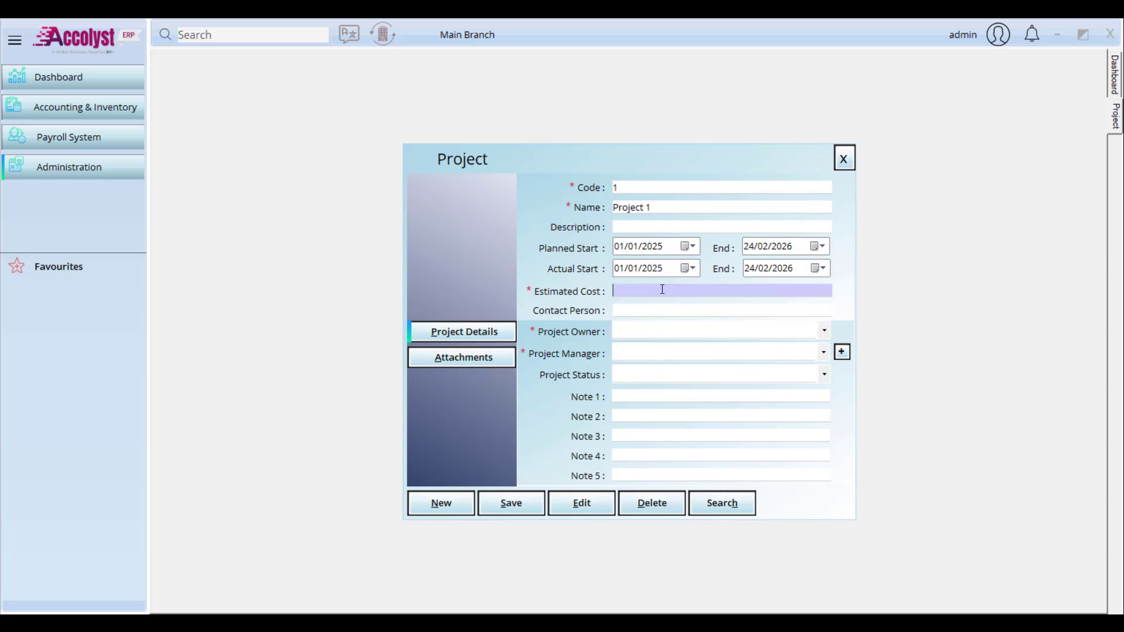
# Step: Enter estimated cost 100000, a contact person, and Customer 2 as project owner
pyautogui.write('100000')
pyautogui.click(670, 306)
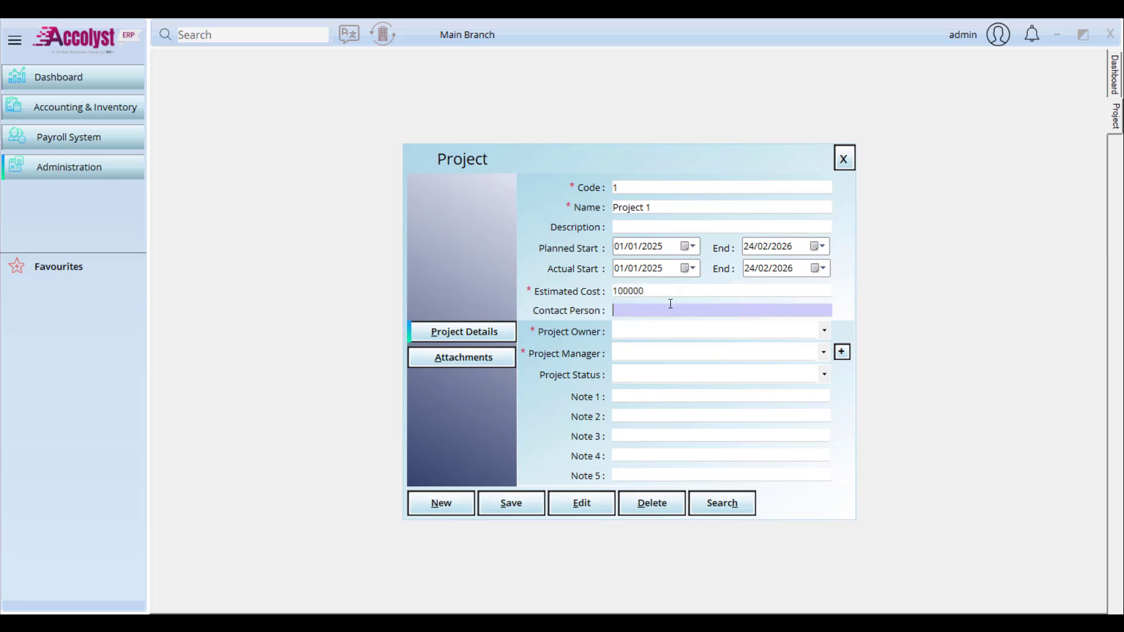
pyautogui.write('cxxxx')
pyautogui.click(813, 331)
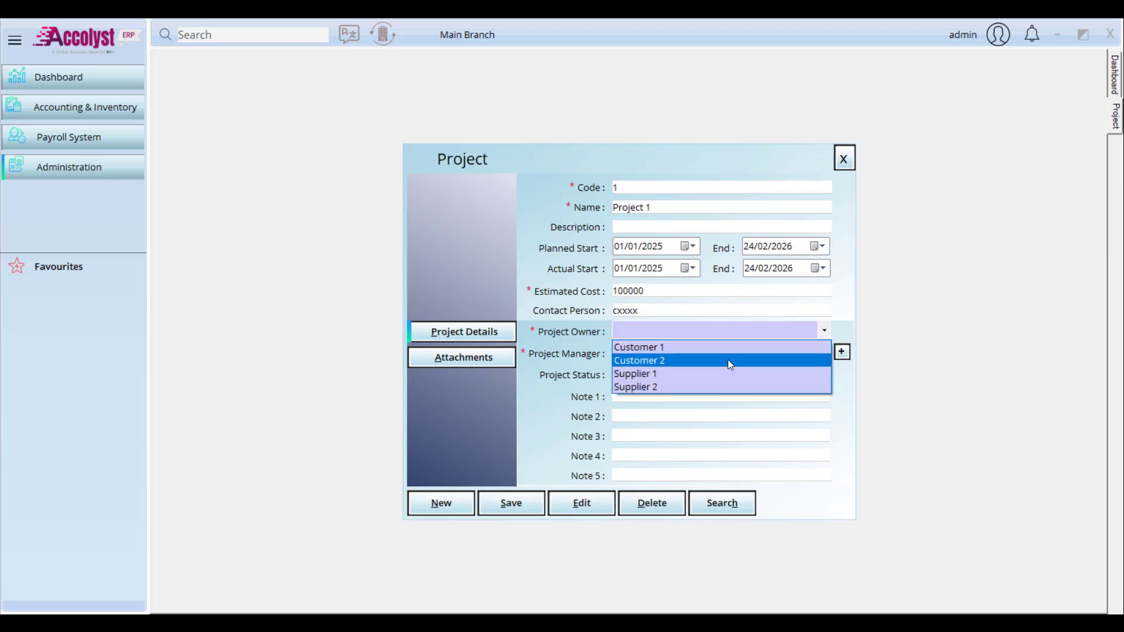
pyautogui.click(728, 359)
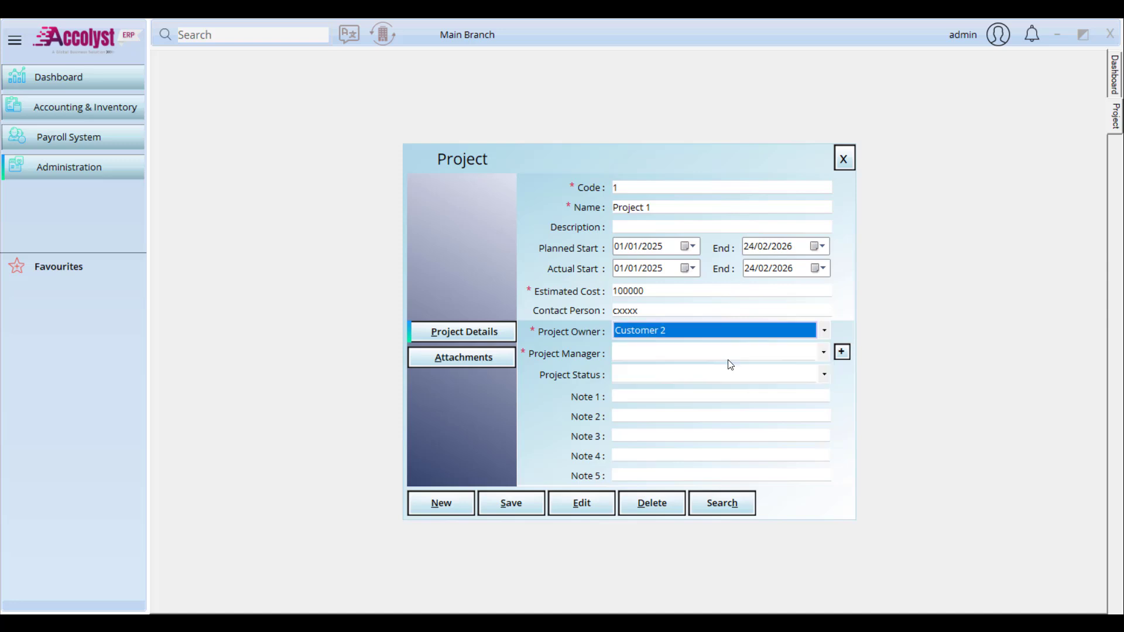
# Step: Find the project manager list empty and choose to add a new project manager
pyautogui.click(821, 354)
pyautogui.click(680, 334)
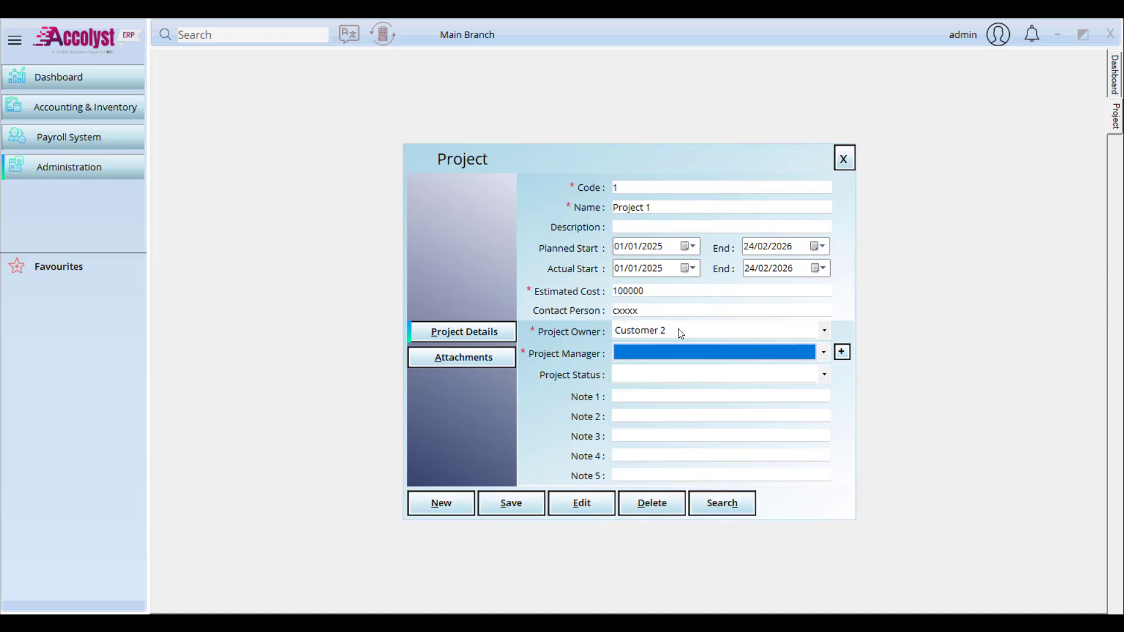
pyautogui.click(124, 110)
pyautogui.moveTo(202, 125)
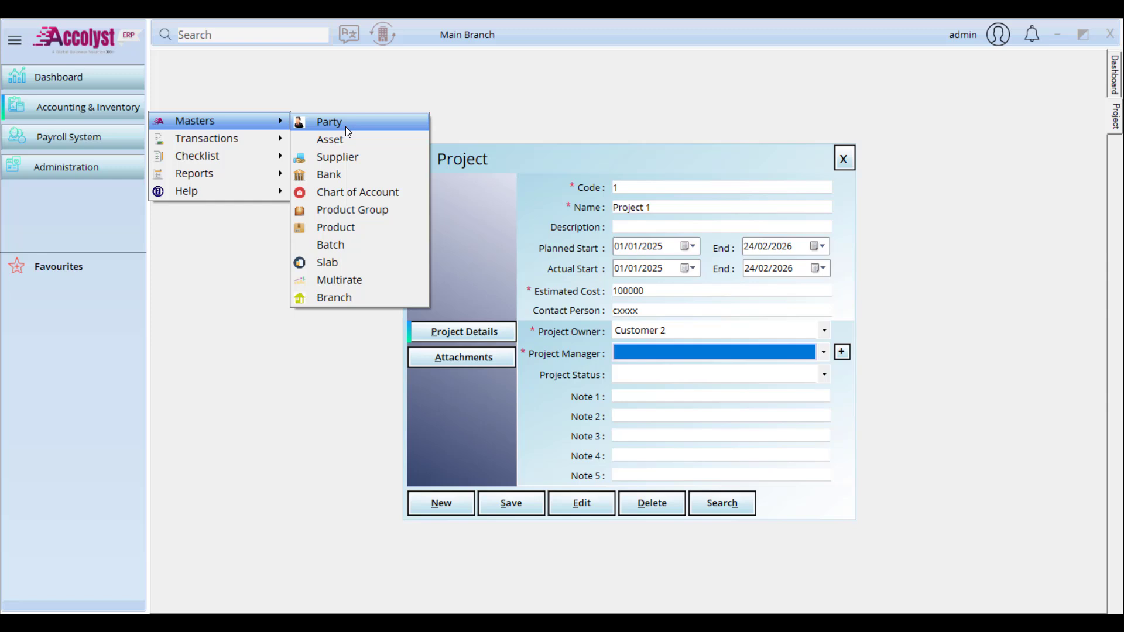
pyautogui.click(723, 354)
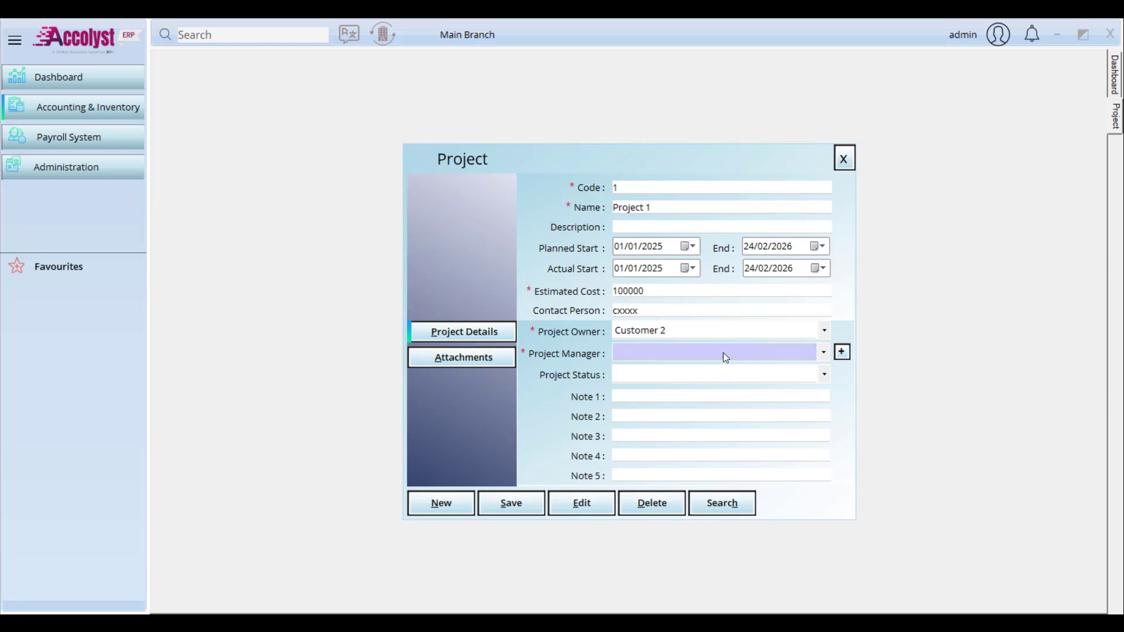
pyautogui.click(723, 353)
pyautogui.click(726, 334)
pyautogui.click(727, 336)
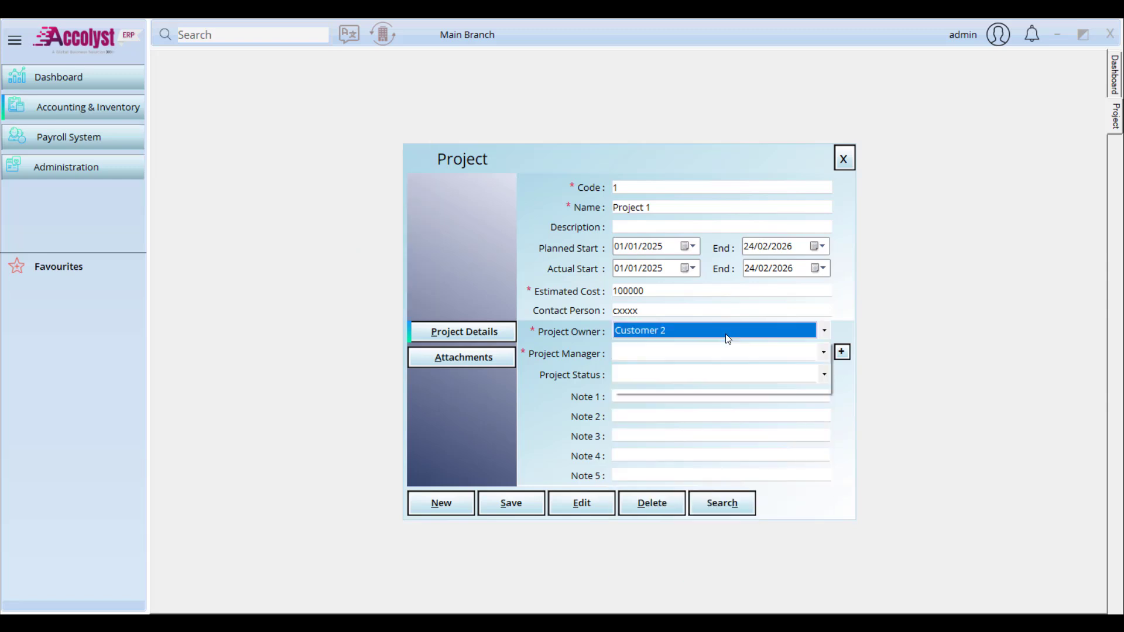
pyautogui.click(788, 359)
pyautogui.click(789, 359)
pyautogui.click(842, 355)
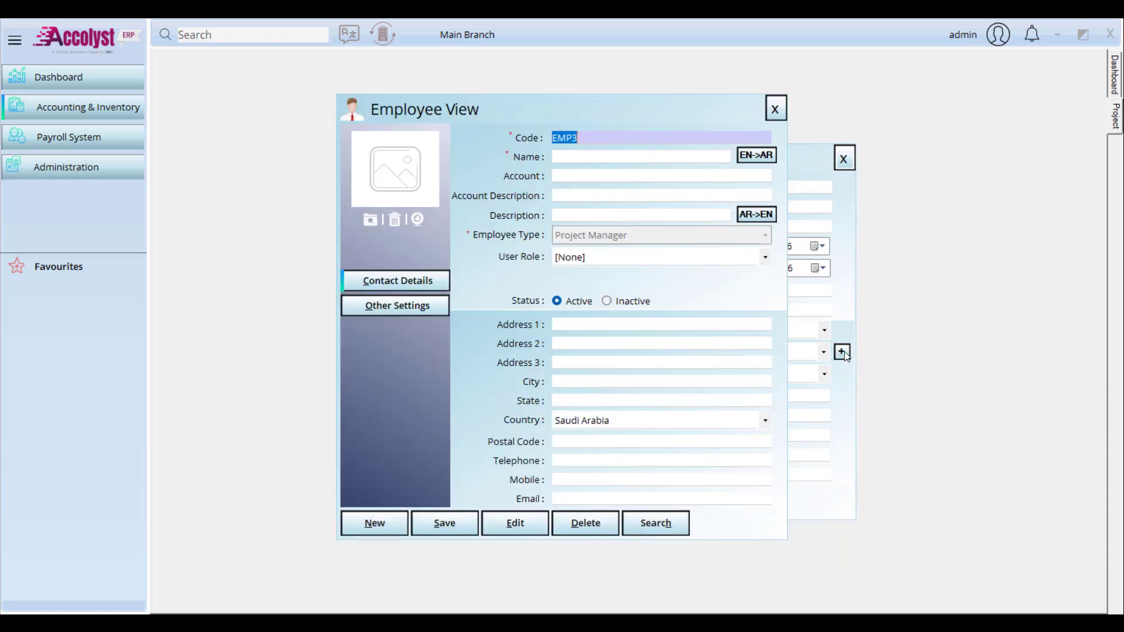
# Step: Name the new employee 'Project Manager 1', save it, and dismiss the saved message
pyautogui.click(587, 154)
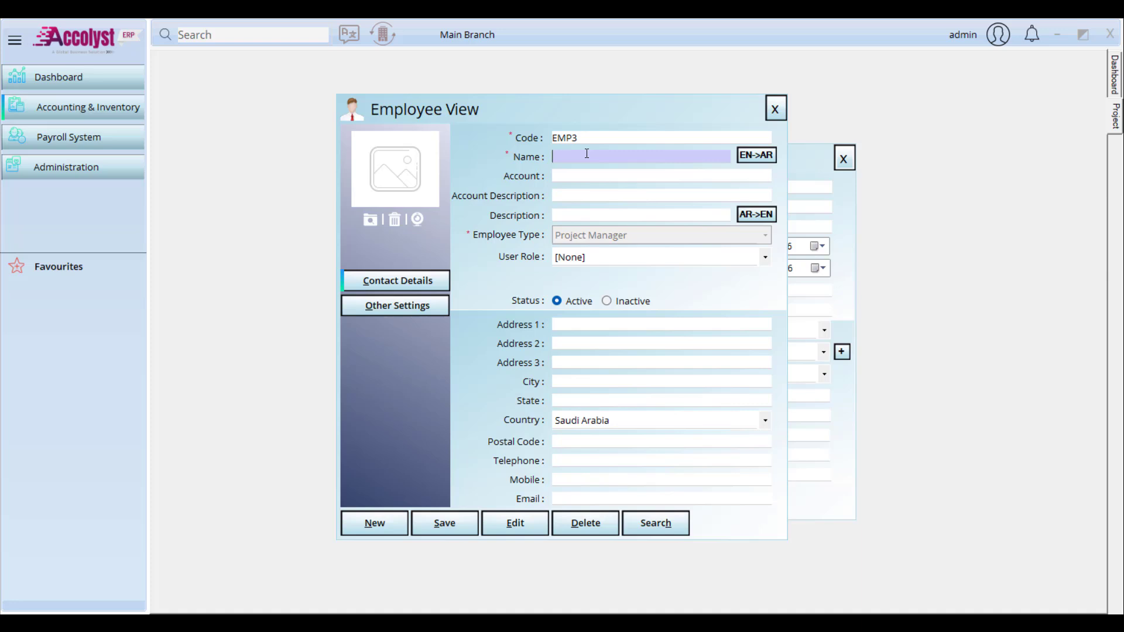
pyautogui.write('Project Mna')
pyautogui.press('BackSpace')
pyautogui.press('BackSpace')
pyautogui.write('anager 1')
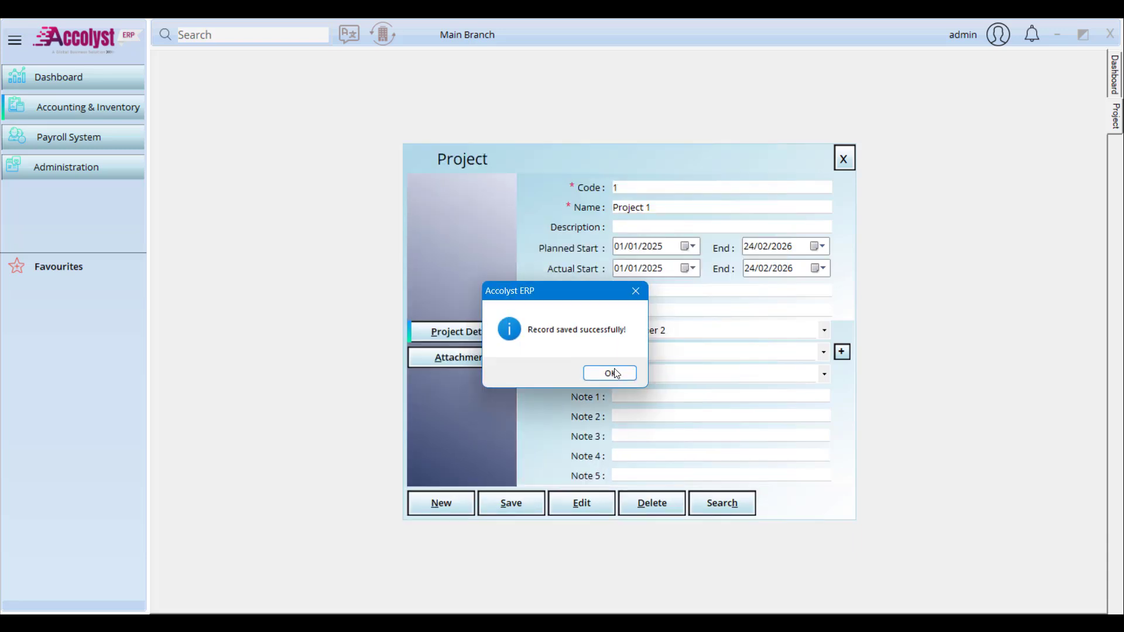
pyautogui.click(761, 349)
# Step: Assign Project Manager 1, set status Open, and fill Notes 1–5 with placeholder text
pyautogui.click(758, 369)
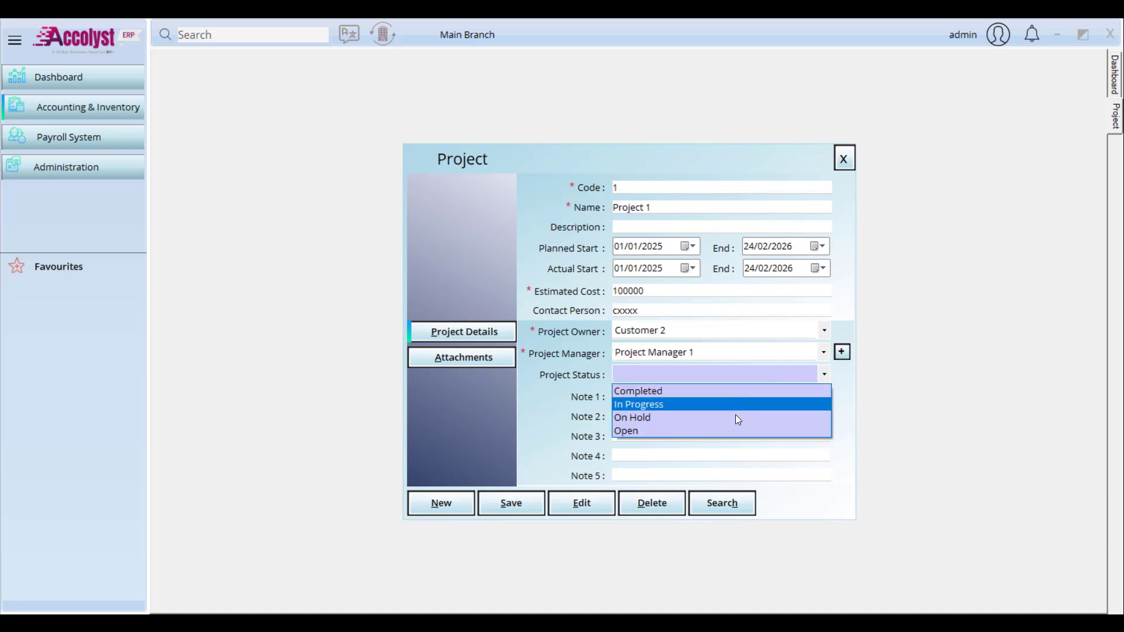
pyautogui.click(732, 431)
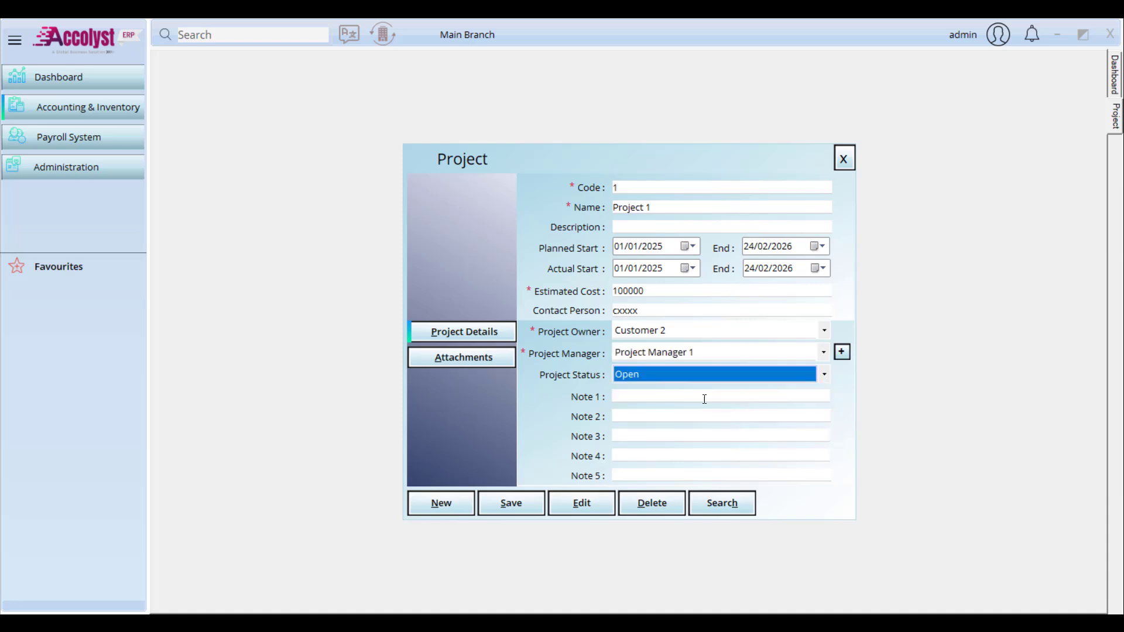
pyautogui.click(696, 399)
pyautogui.write('xxx')
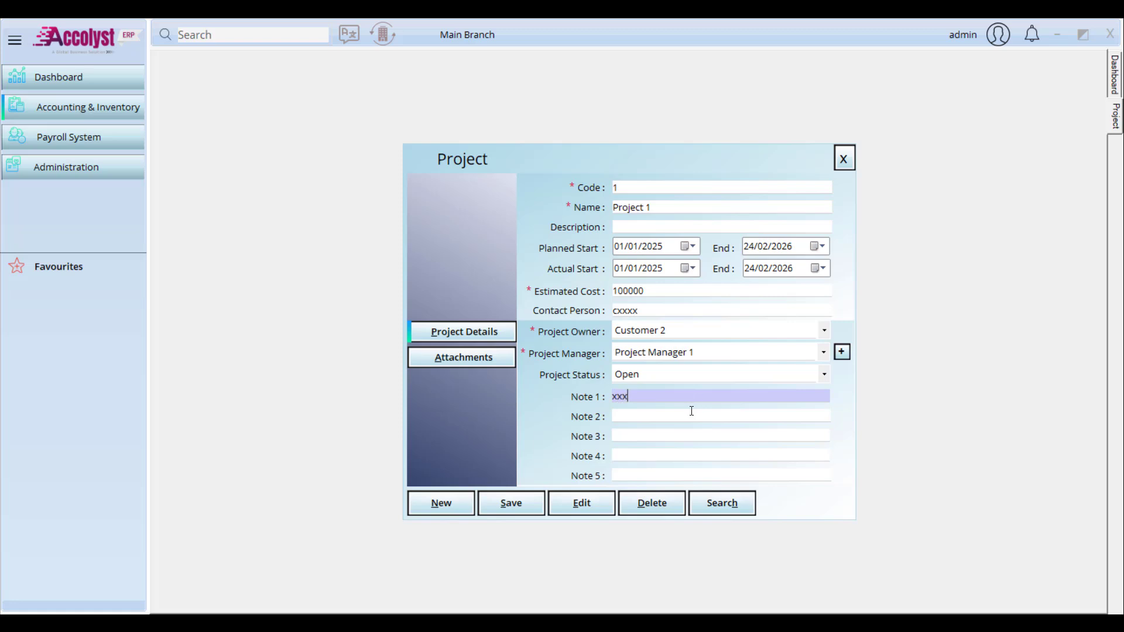
pyautogui.click(691, 413)
pyautogui.write('xxx')
pyautogui.click(691, 434)
pyautogui.write('xx')
pyautogui.click(692, 454)
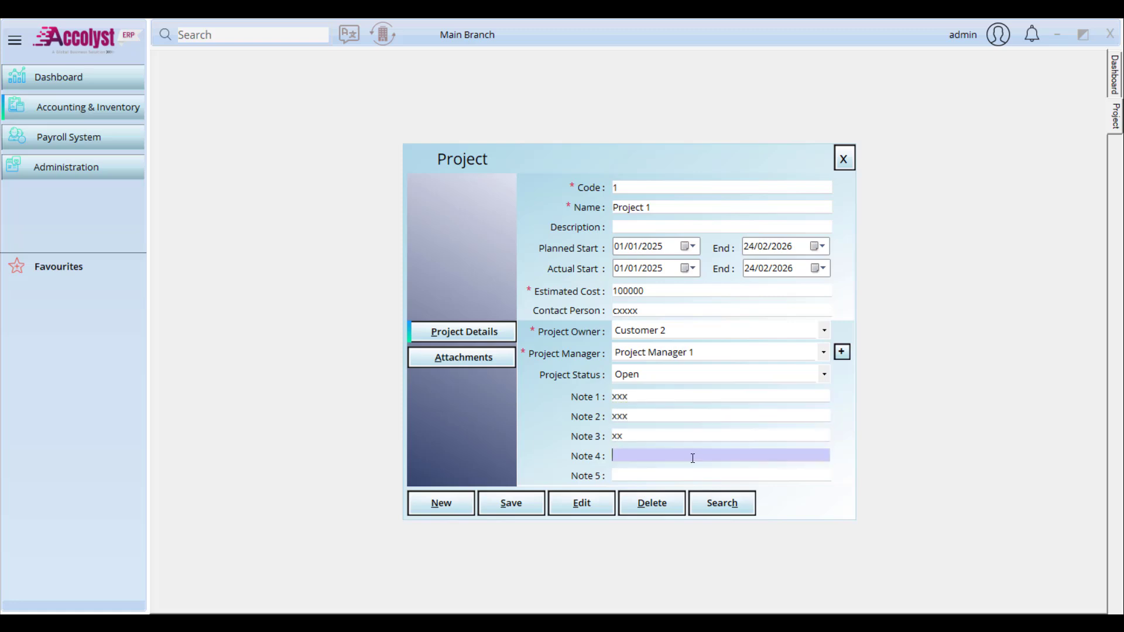
pyautogui.write('xx')
pyautogui.click(707, 479)
pyautogui.write('xx')
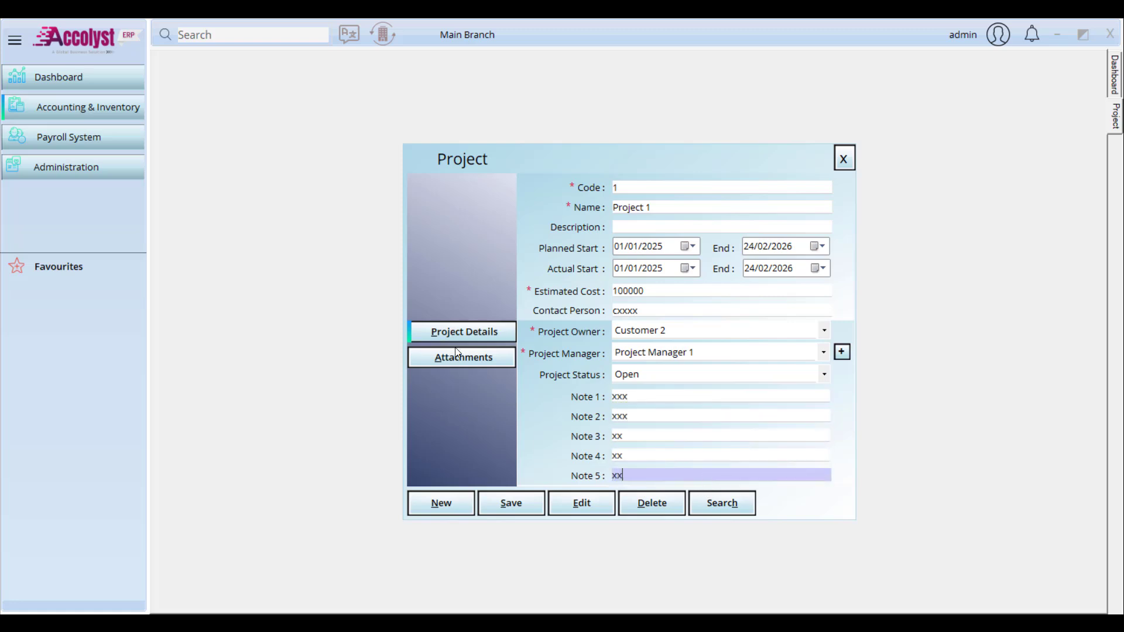
# Step: Review the Attachments tab, return to Project Details, and save Project 1
pyautogui.click(463, 357)
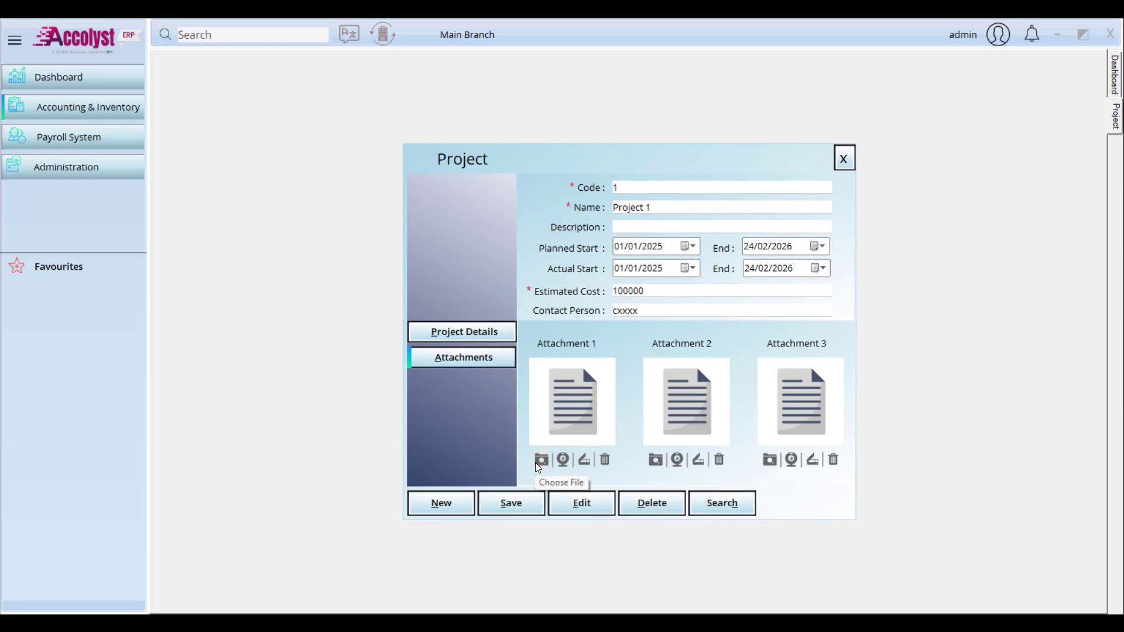
pyautogui.click(436, 333)
pyautogui.click(513, 506)
# Step: Start a project named 'Project 2' with start years 2024 and end years 2026
pyautogui.click(623, 377)
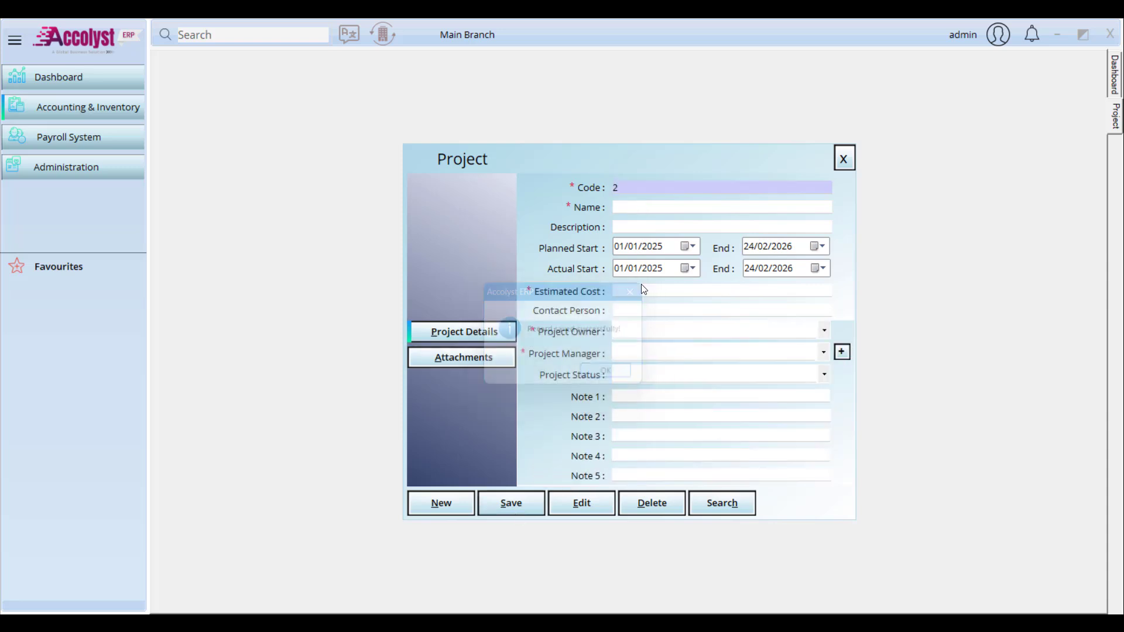
pyautogui.click(641, 210)
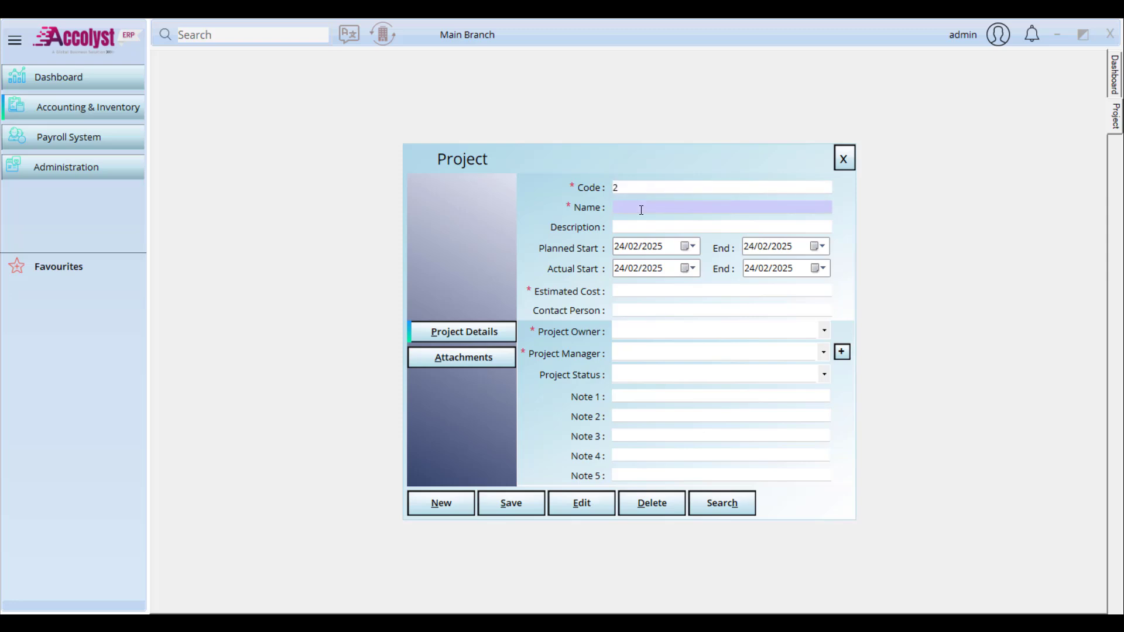
pyautogui.write('Project 2')
pyautogui.click(656, 250)
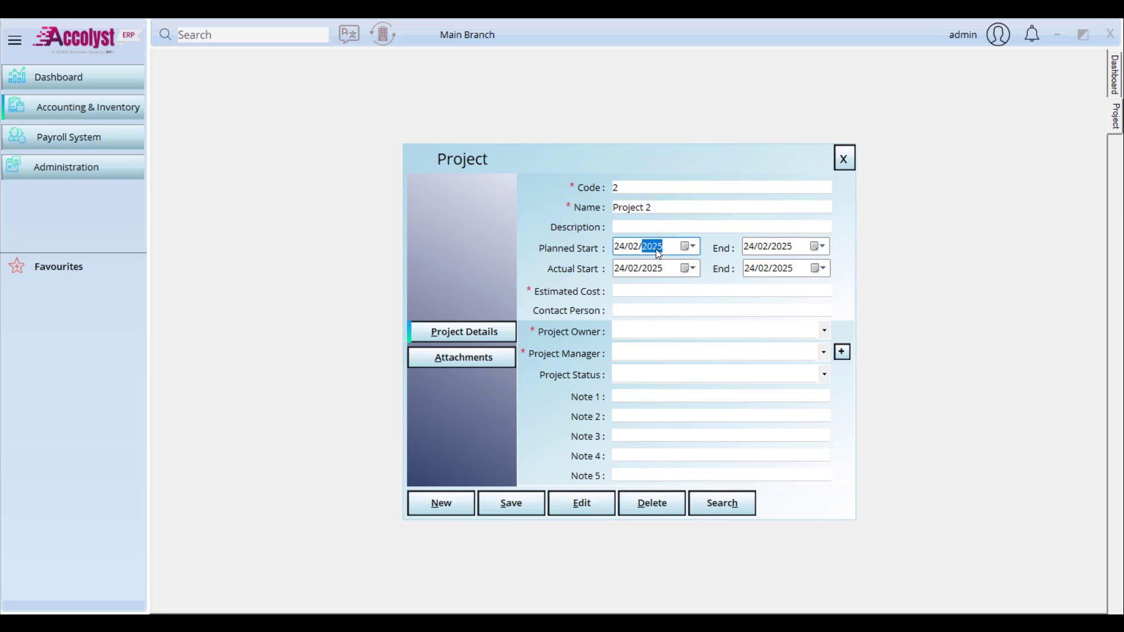
pyautogui.press('Down')
pyautogui.click(658, 270)
pyautogui.press('Down')
pyautogui.click(787, 249)
pyautogui.press('Up')
pyautogui.click(781, 269)
pyautogui.press('Up')
# Step: Enter estimated cost 500000, a contact person, owner Customer 1, manager Project Manager 1, status Open
pyautogui.click(758, 292)
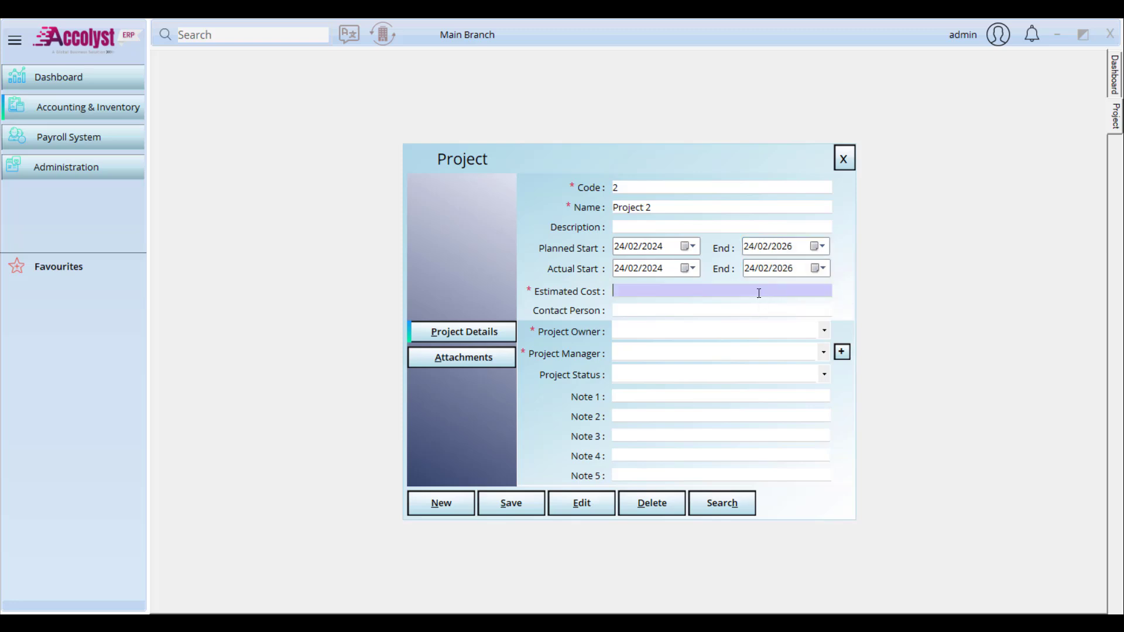
pyautogui.write('500000')
pyautogui.click(677, 306)
pyautogui.write('xxx')
pyautogui.click(692, 333)
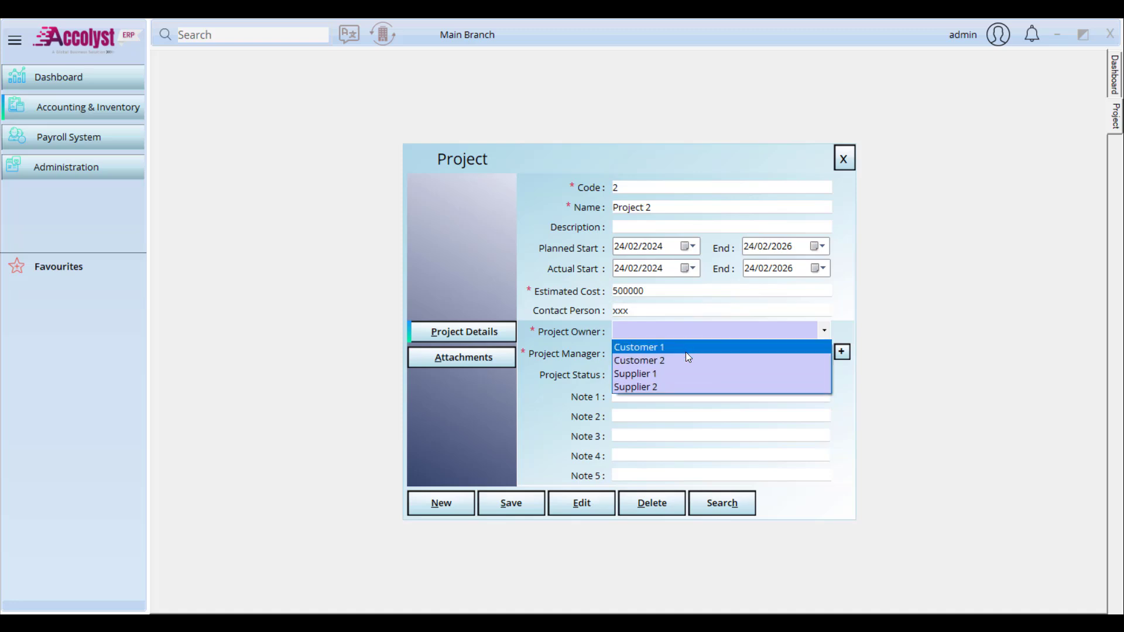
pyautogui.click(696, 351)
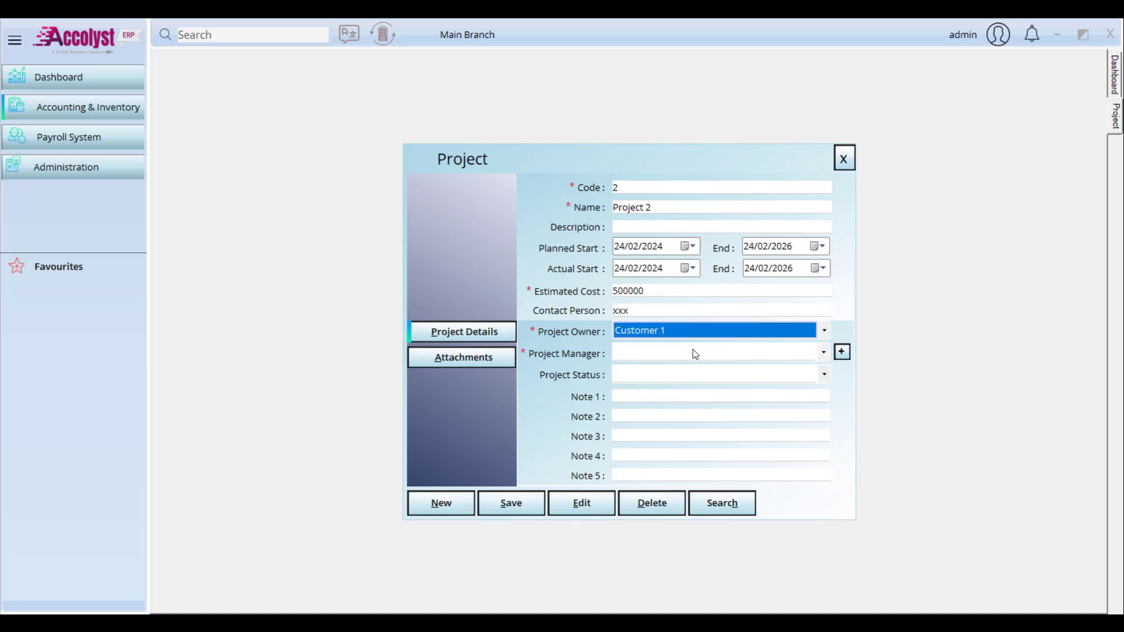
pyautogui.click(694, 354)
pyautogui.click(694, 370)
pyautogui.click(693, 373)
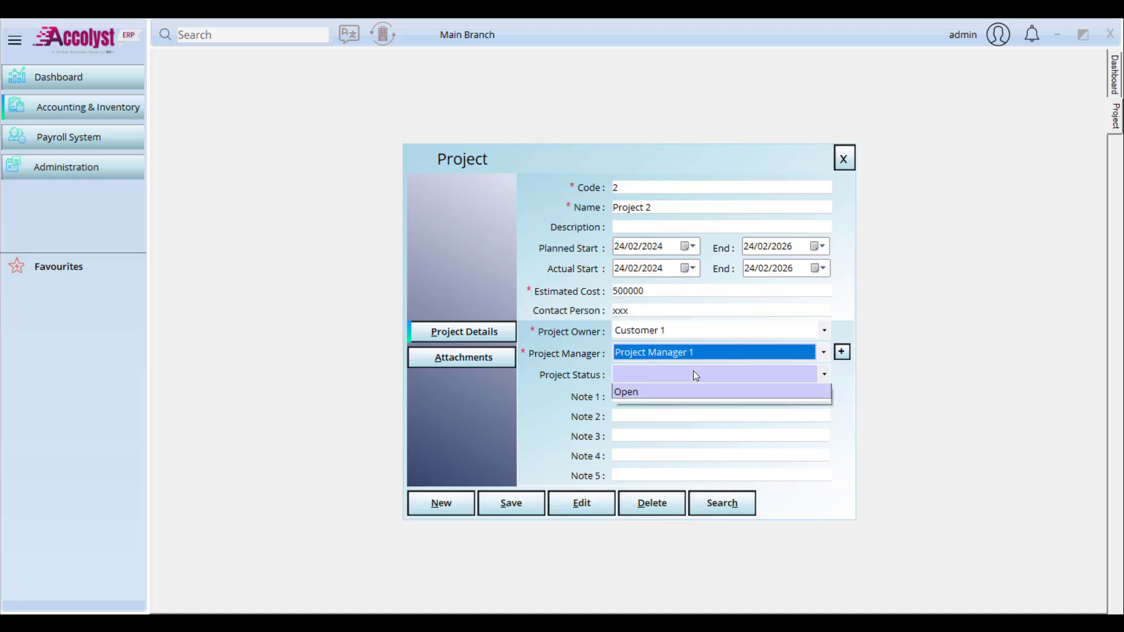
pyautogui.click(686, 431)
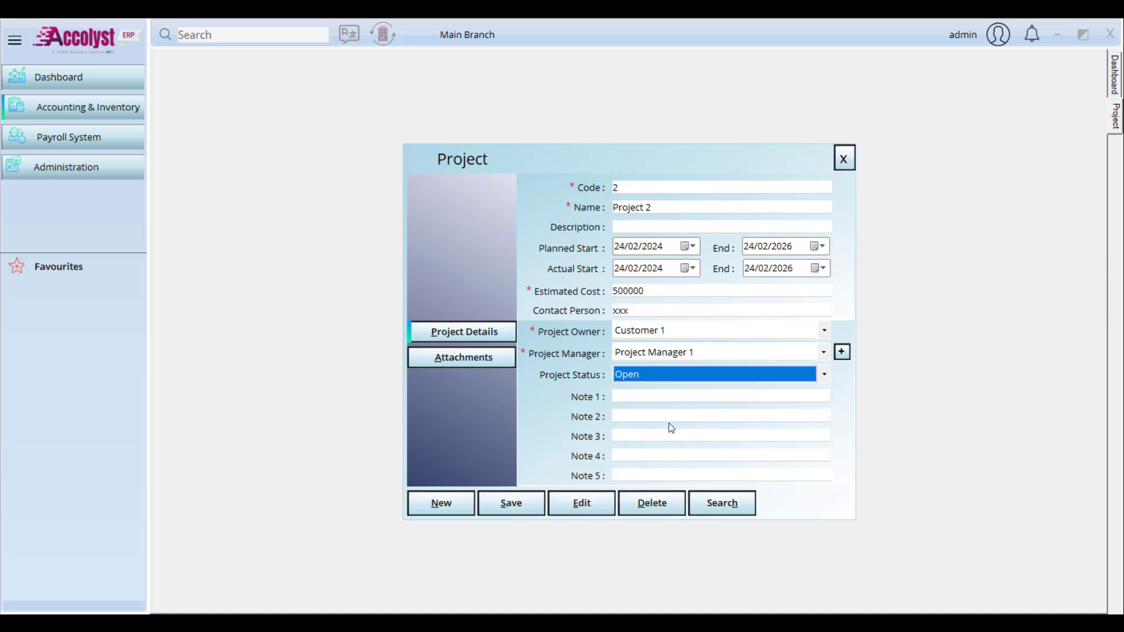
# Step: Save Project 2 and check it in the project search results
pyautogui.click(605, 373)
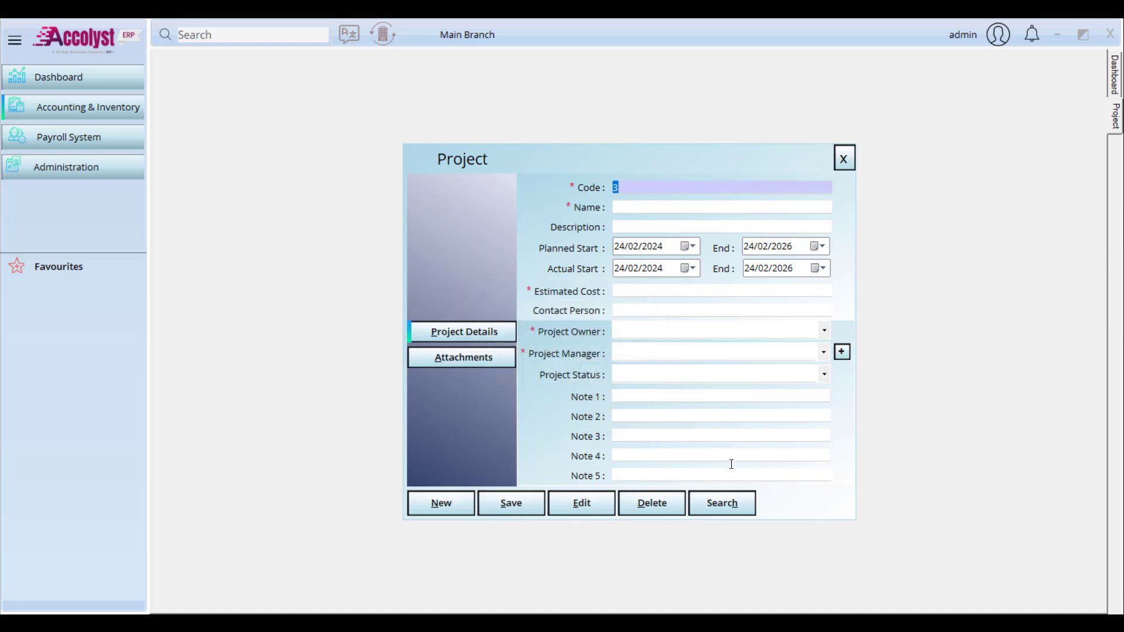
pyautogui.click(708, 501)
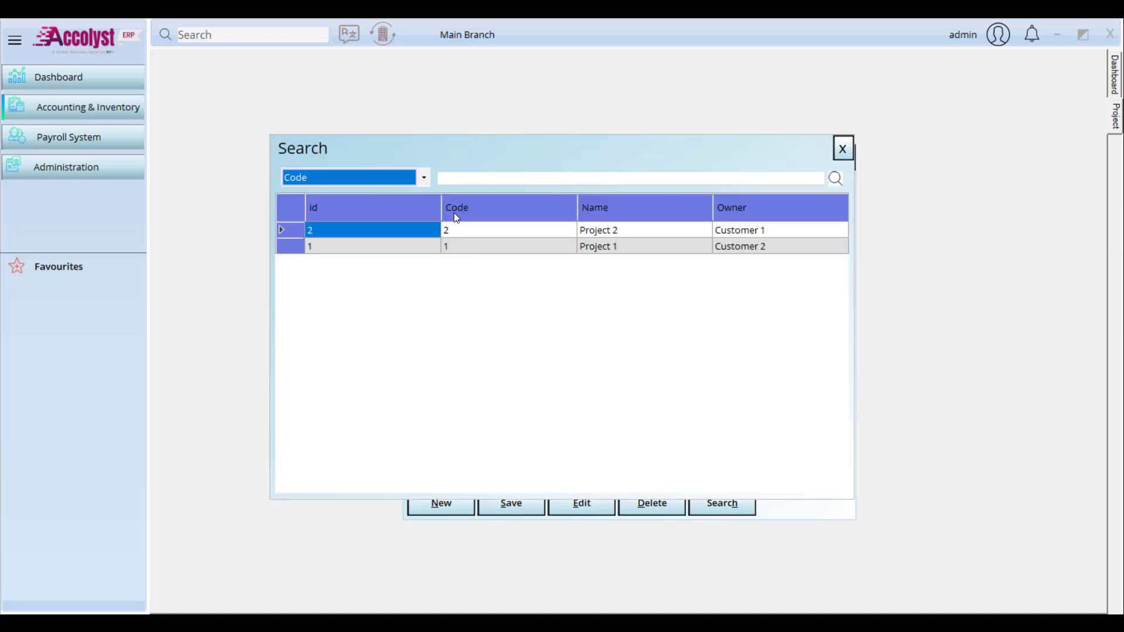
pyautogui.click(843, 149)
# Step: Close the project form and start a new purchase invoice from Supplier 1
pyautogui.click(843, 154)
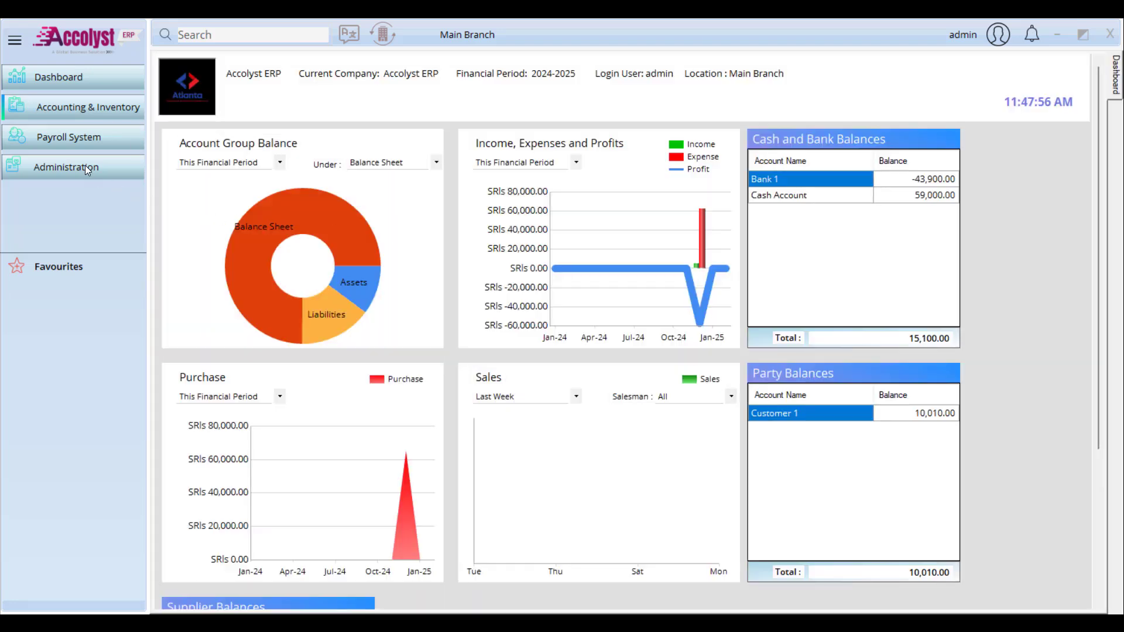
pyautogui.click(93, 113)
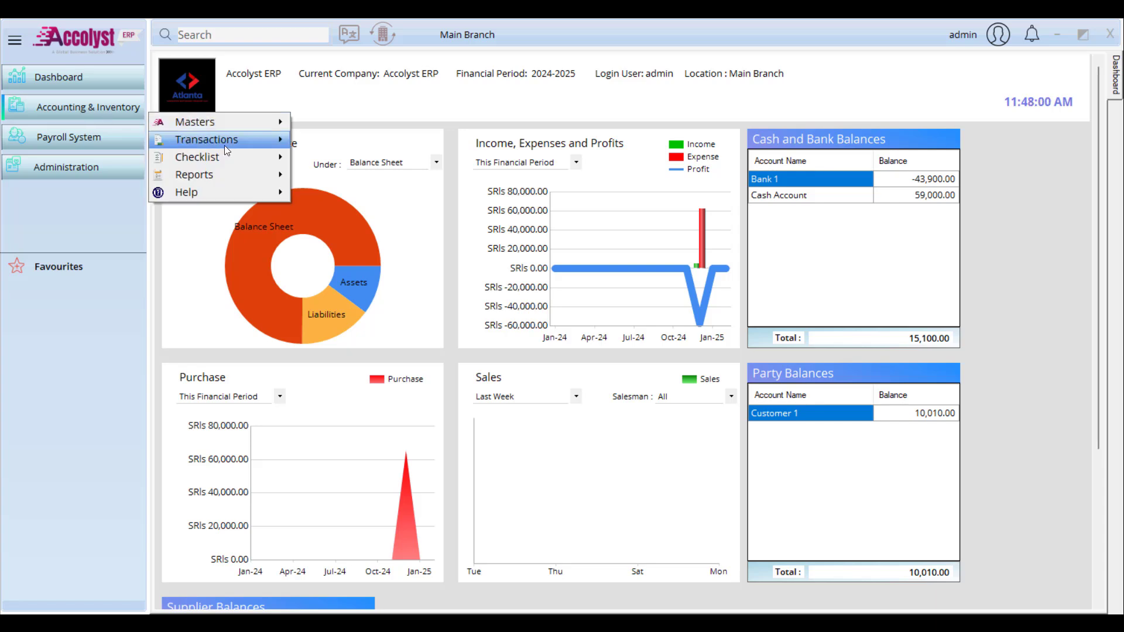
pyautogui.moveTo(223, 145)
pyautogui.moveTo(371, 174)
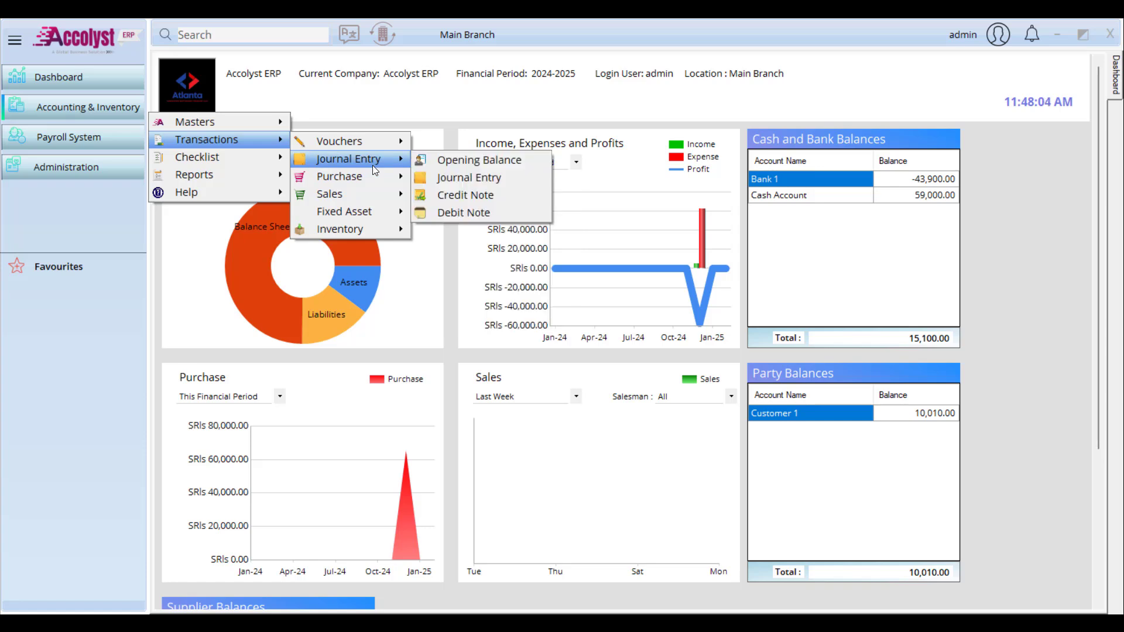
pyautogui.moveTo(369, 225)
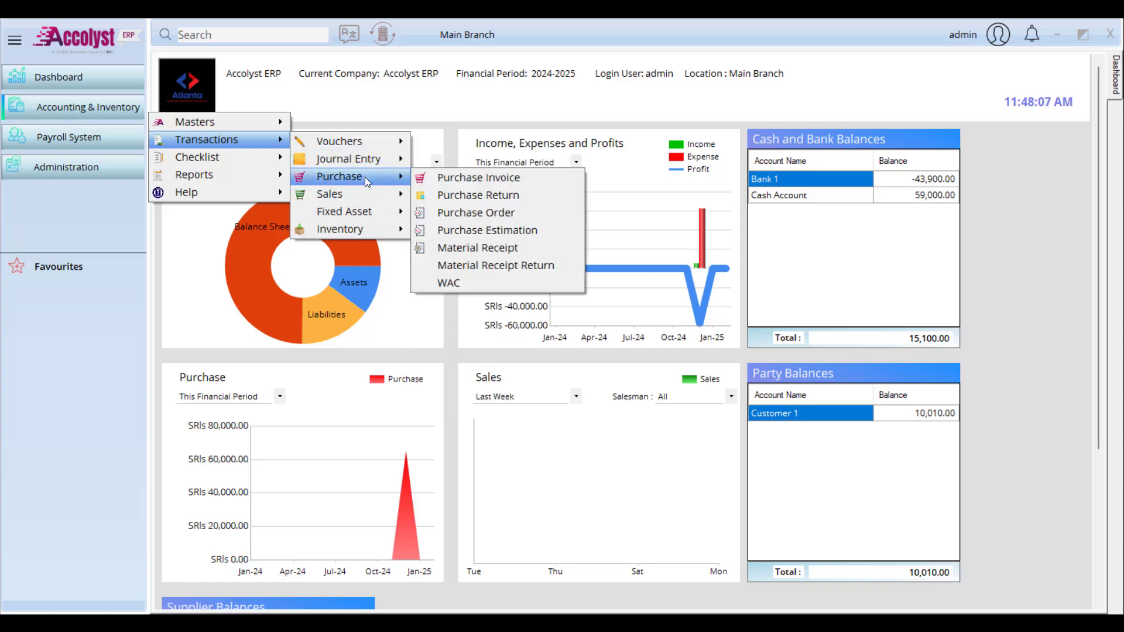
pyautogui.click(490, 177)
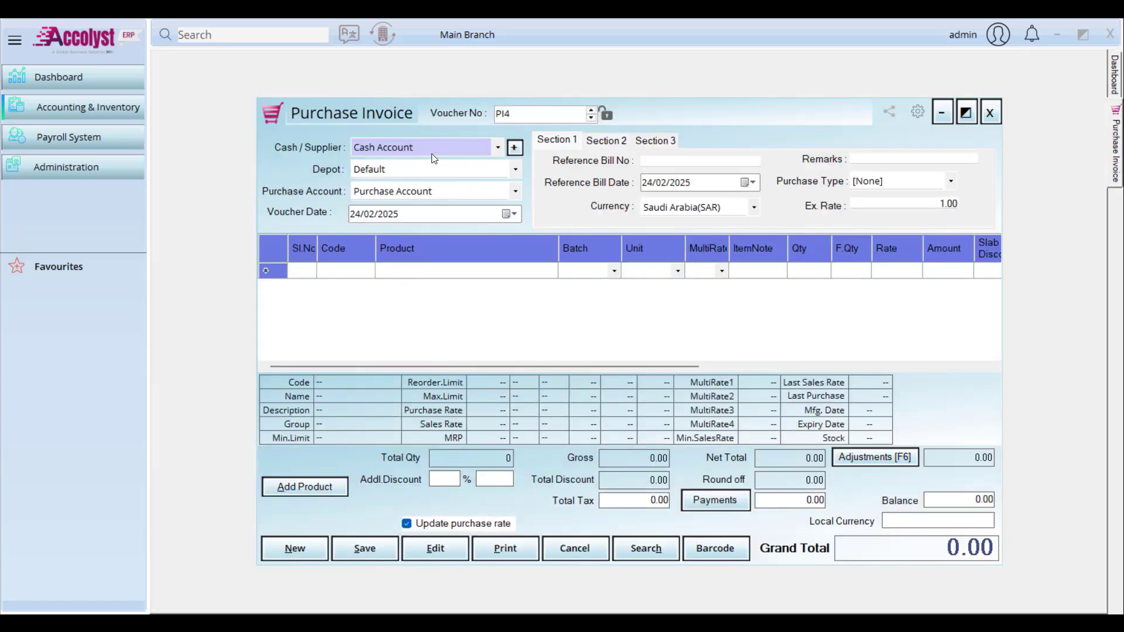
pyautogui.click(409, 148)
pyautogui.click(409, 170)
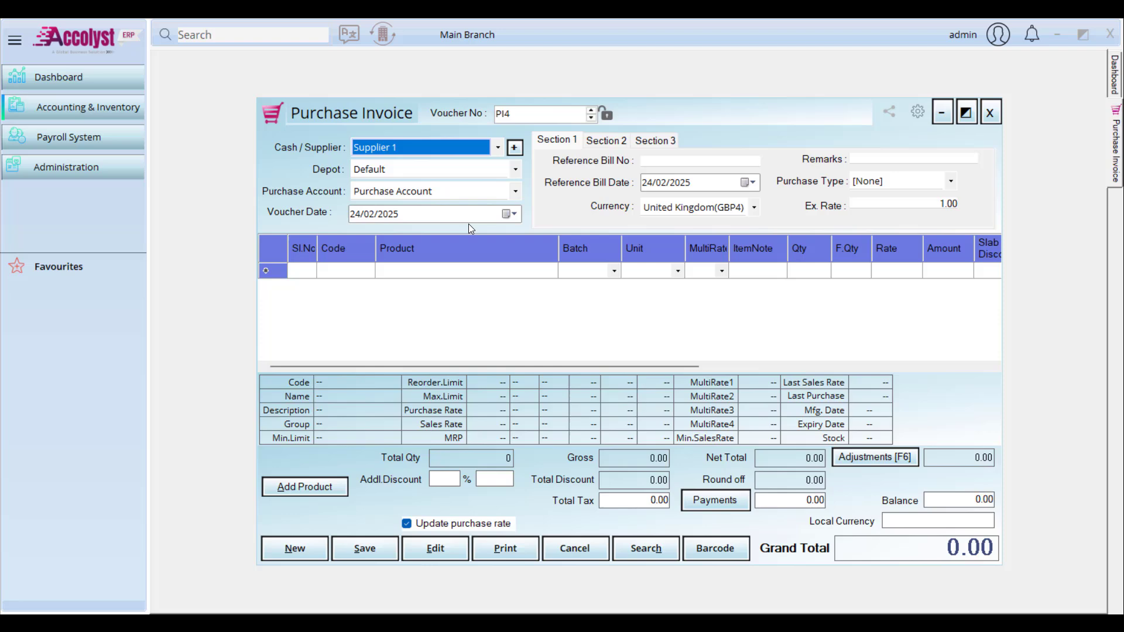
# Step: Add Product 2 at quantity 100 Box and Product 1 at quantity 500 pcs
pyautogui.click(467, 270)
pyautogui.write('p')
pyautogui.press('Down')
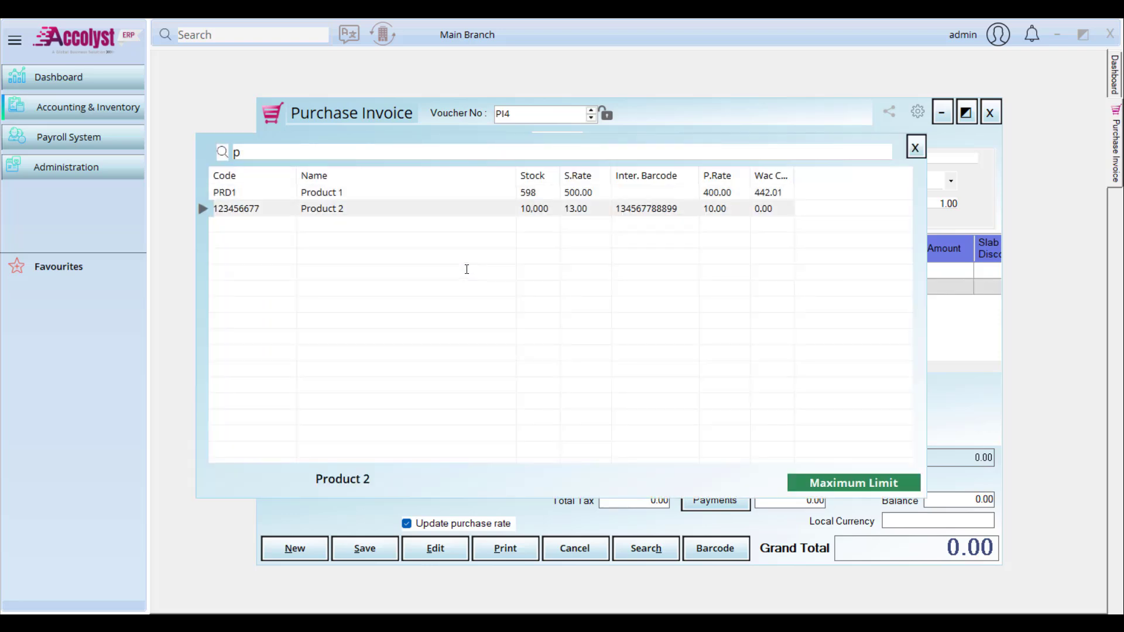
pyautogui.press('Escape')
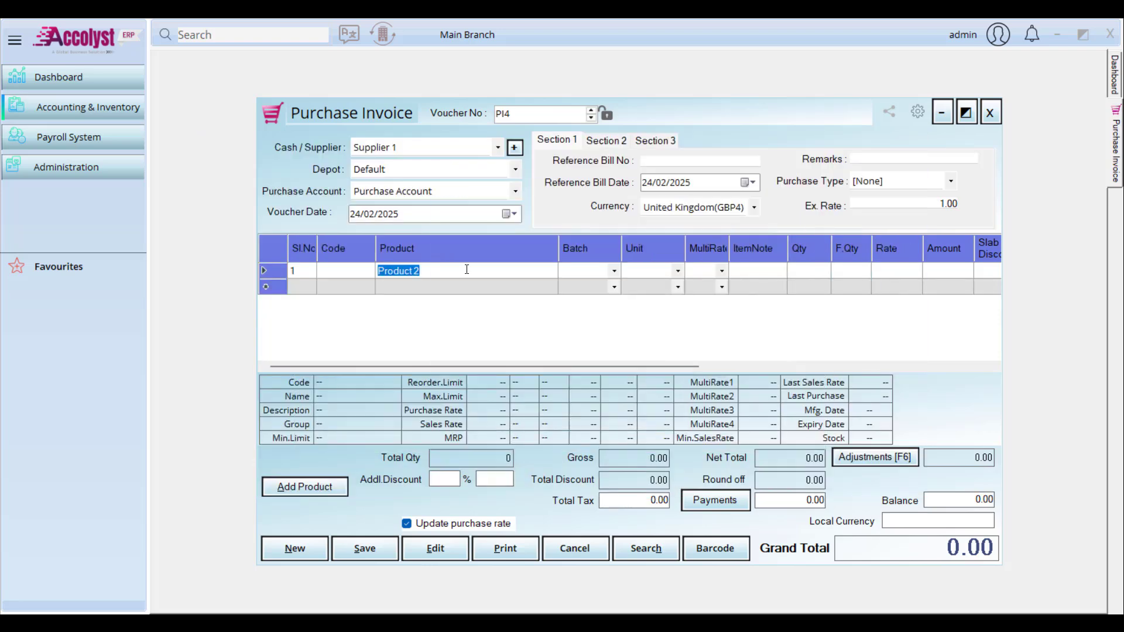
pyautogui.press('Return')
pyautogui.press('Return')
pyautogui.press('Return')
pyautogui.press('Return')
pyautogui.write('100')
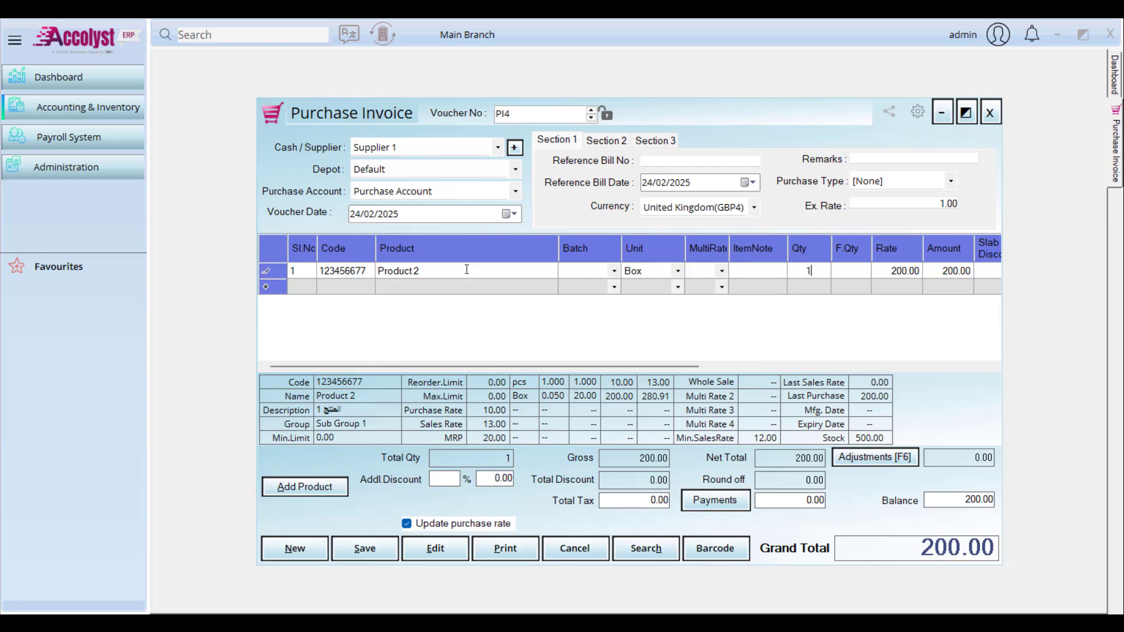
pyautogui.press('Return')
pyautogui.press('Return')
pyautogui.press('Return')
pyautogui.press('Return')
pyautogui.press('Return')
pyautogui.press('Return')
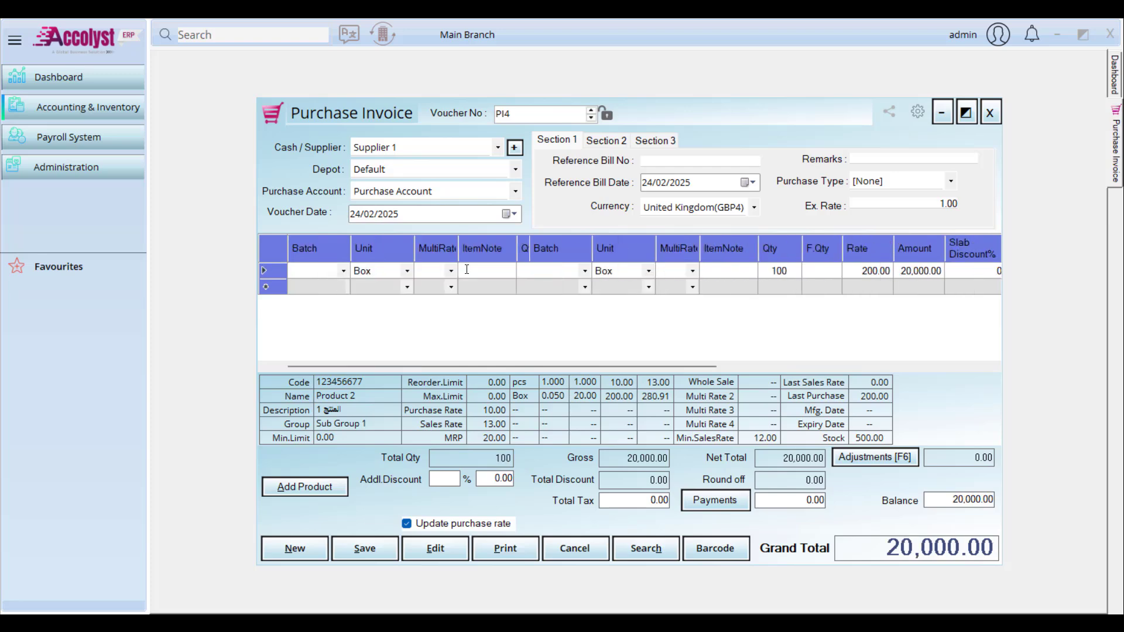
pyautogui.press('Return')
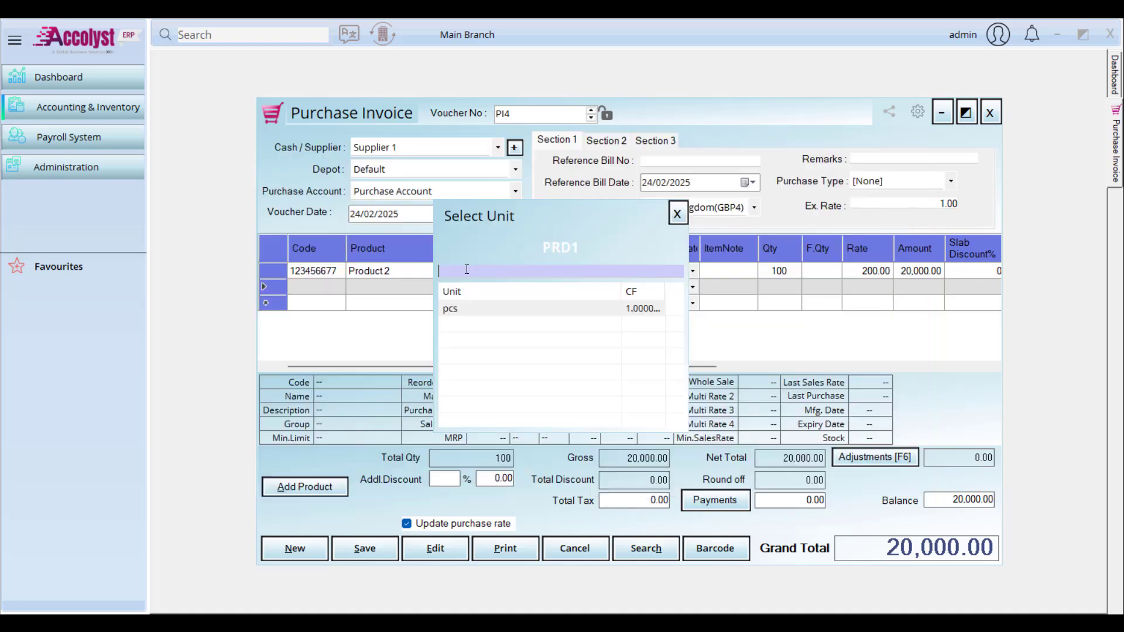
pyautogui.press('Return')
pyautogui.press('Return')
pyautogui.press('Return')
pyautogui.press('Return')
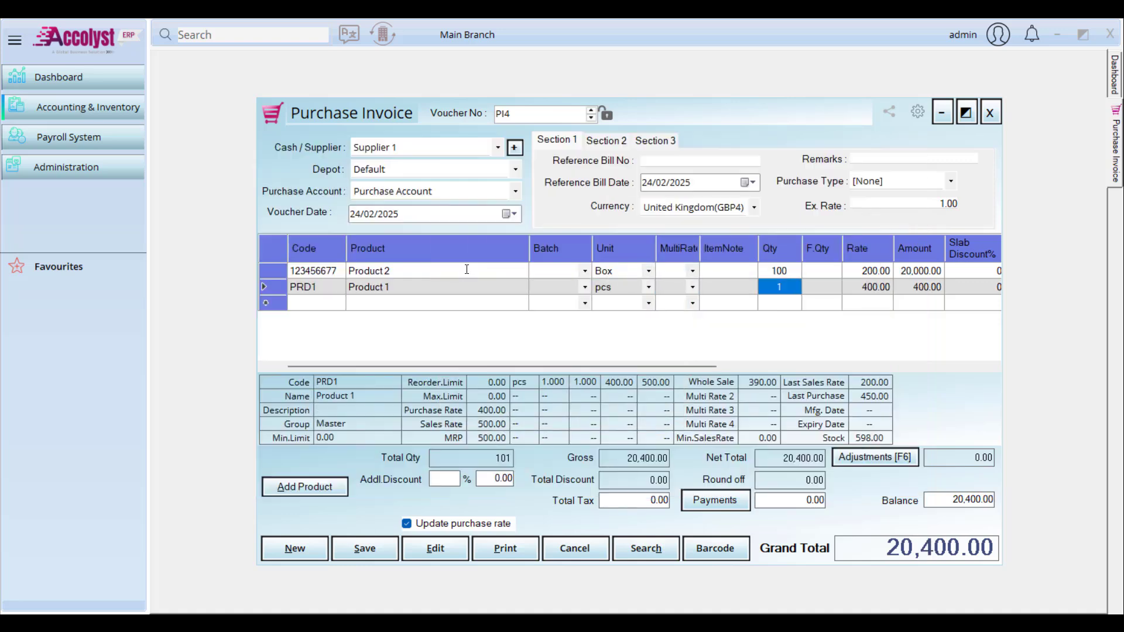
pyautogui.write('500')
pyautogui.press('Return')
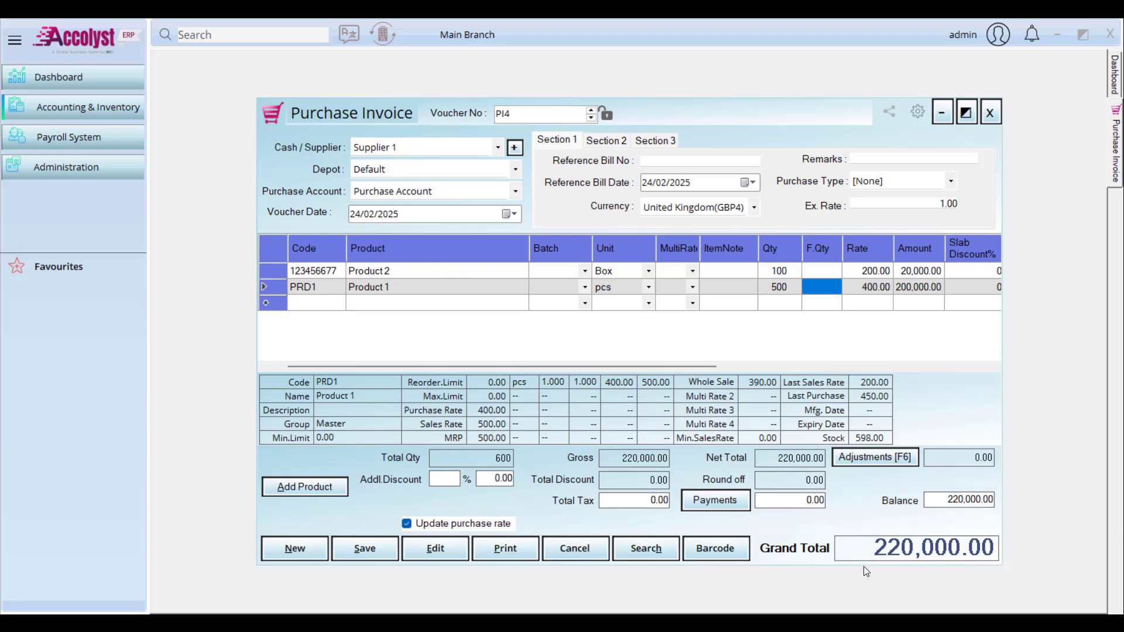
# Step: In the purchase cost analysis, allocate 60% of the invoice to Project 1
pyautogui.click(653, 147)
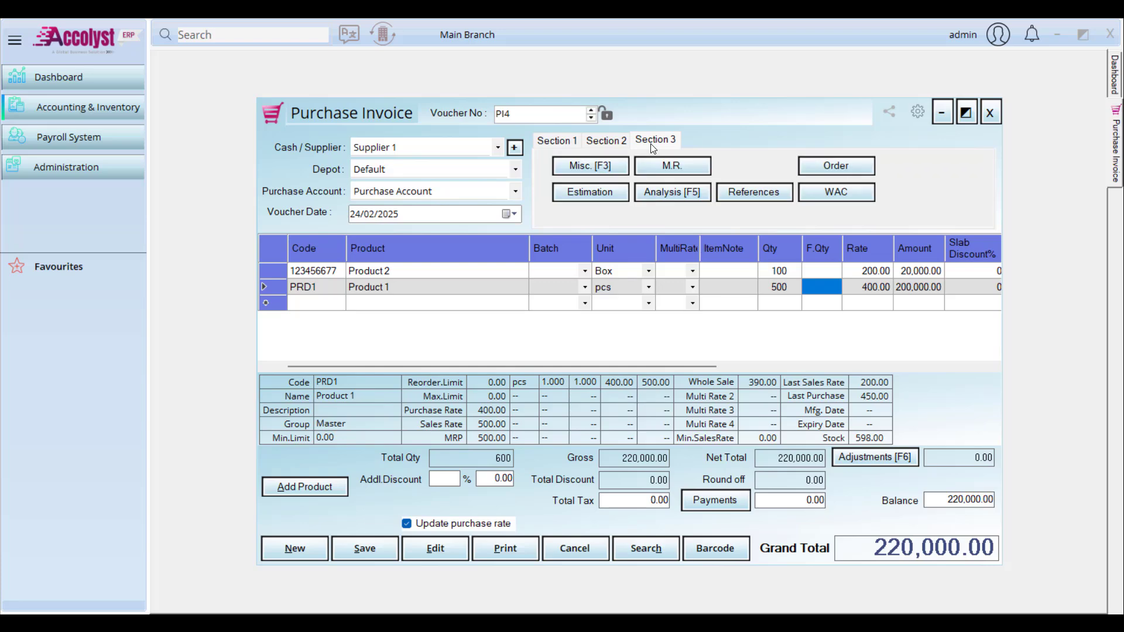
pyautogui.click(671, 192)
pyautogui.click(472, 229)
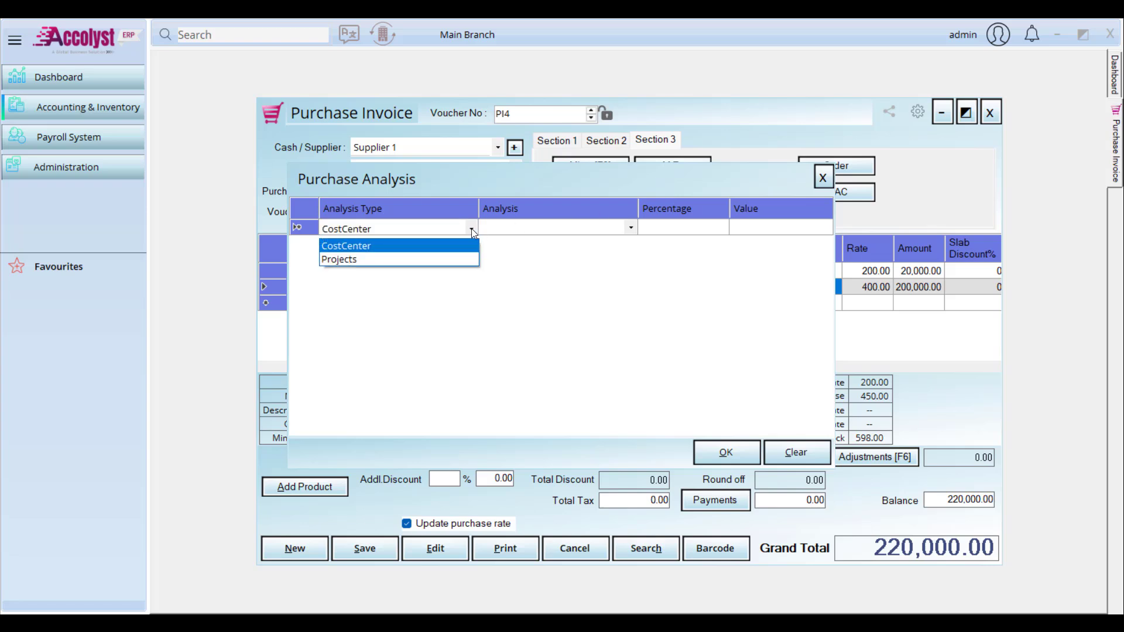
pyautogui.click(456, 259)
pyautogui.press('Tab')
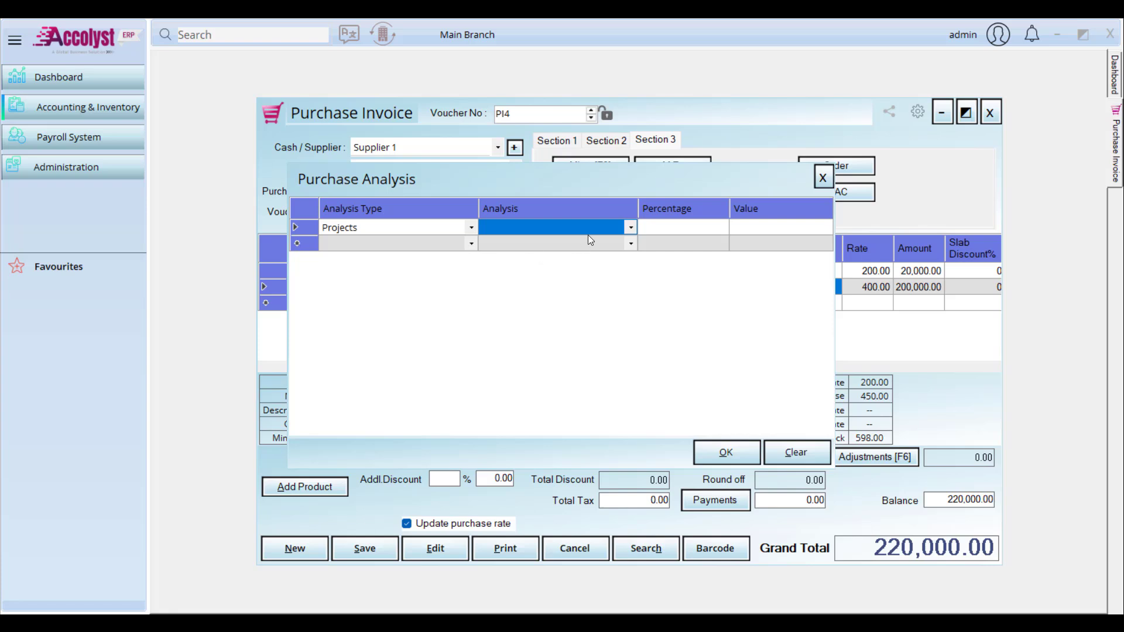
pyautogui.click(629, 230)
pyautogui.click(625, 246)
pyautogui.press('Tab')
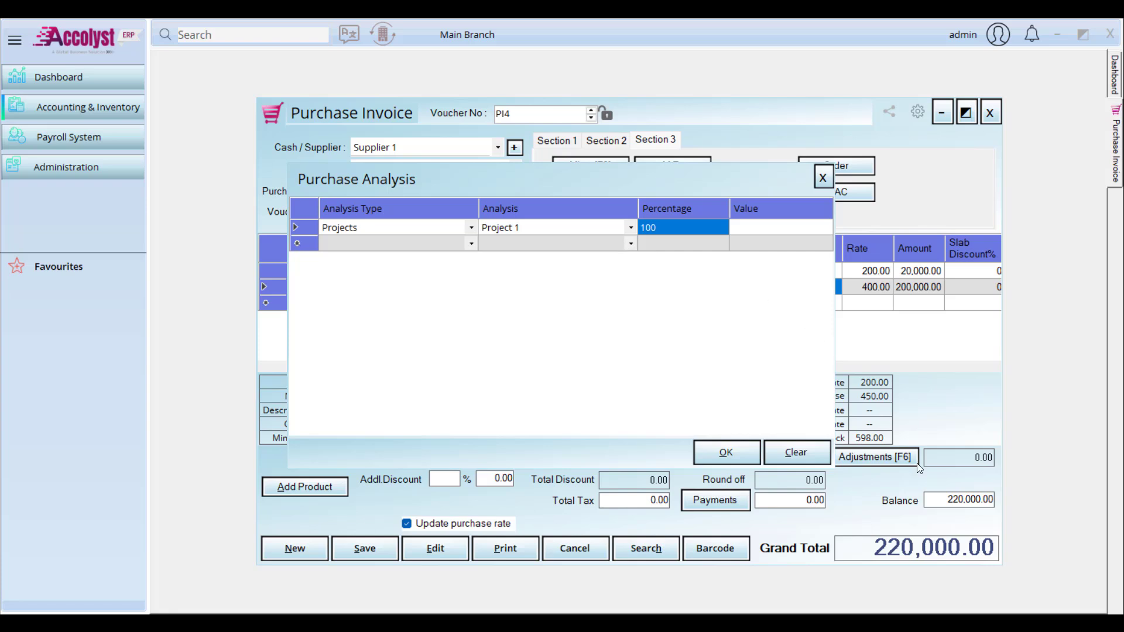
pyautogui.write('100')
pyautogui.press('Tab')
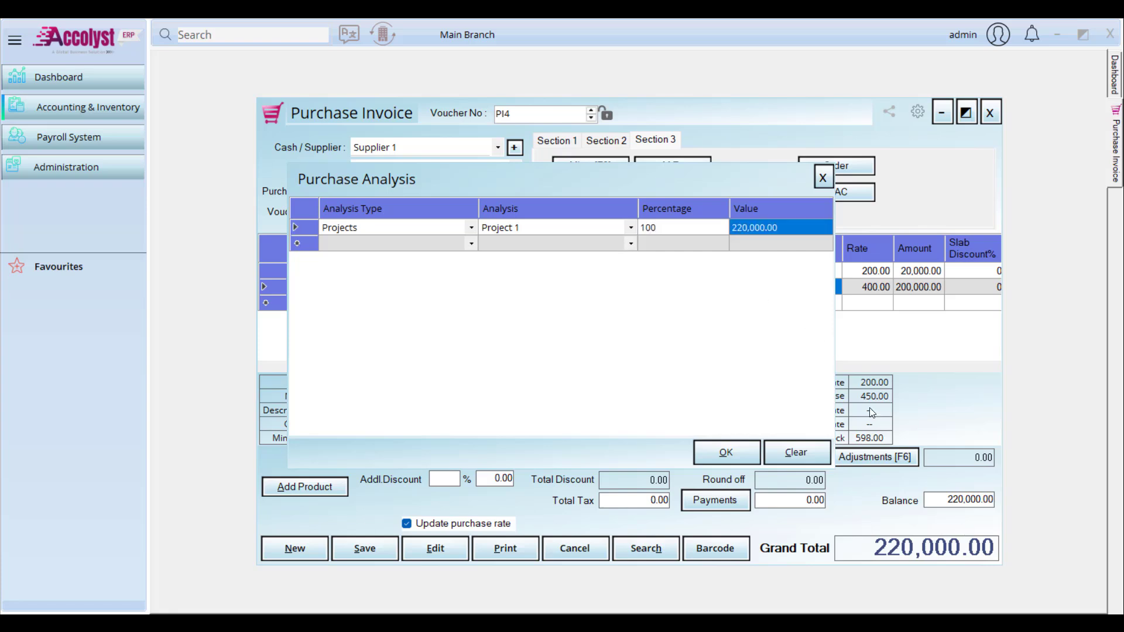
pyautogui.click(676, 231)
pyautogui.write('60')
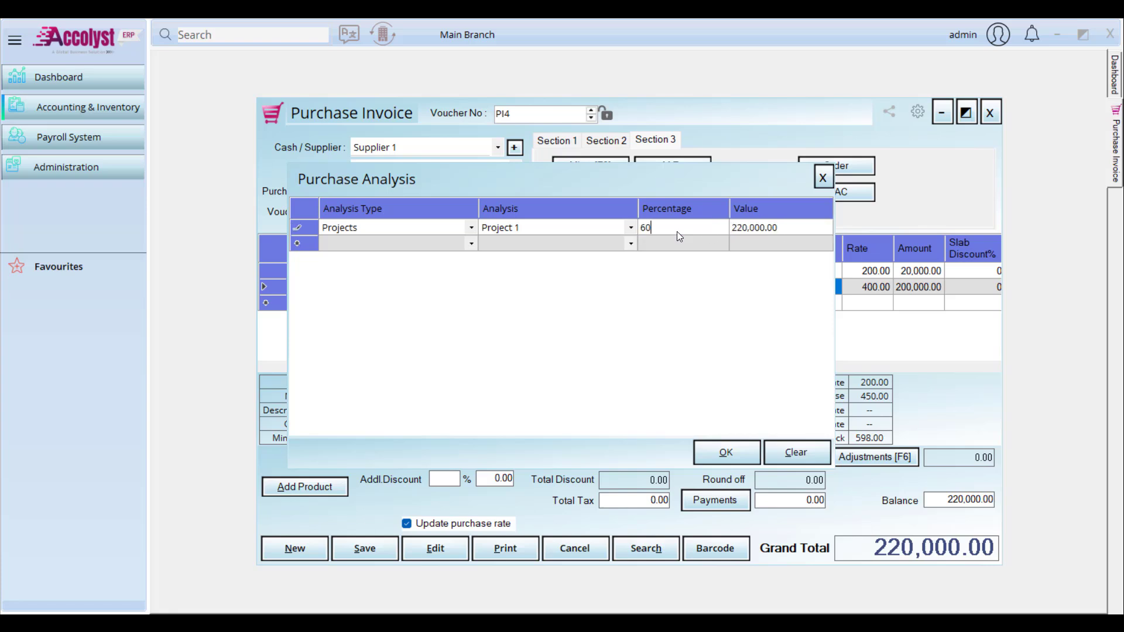
pyautogui.press('Tab')
pyautogui.click(758, 231)
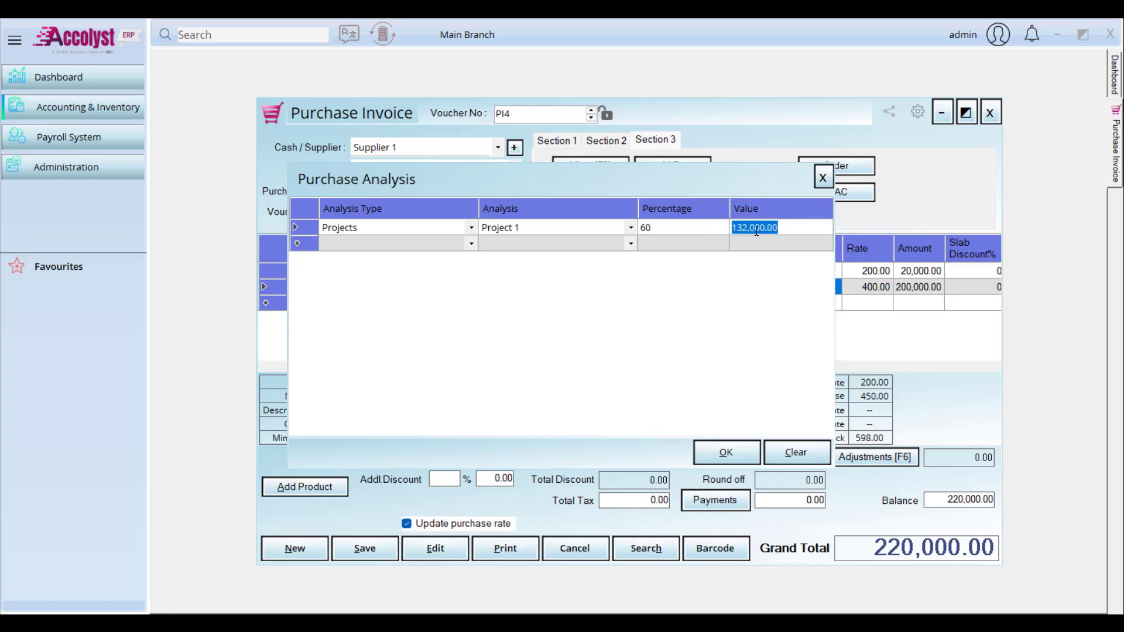
# Step: Add a Projects row giving Project 2 a 40% share and confirm the split
pyautogui.click(458, 245)
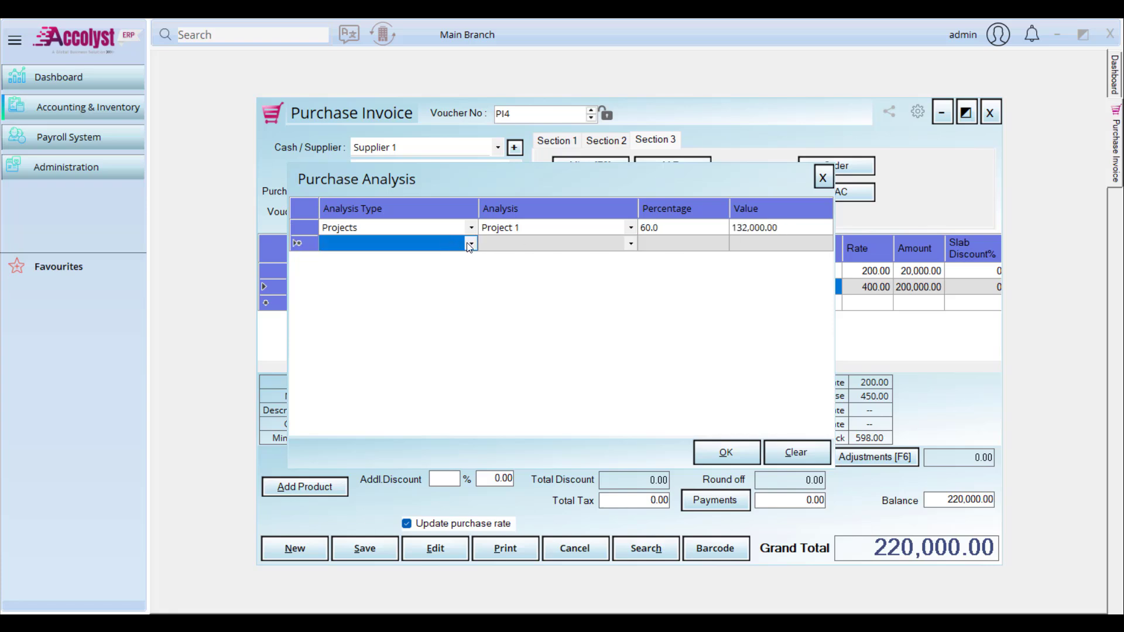
pyautogui.click(468, 245)
pyautogui.click(462, 276)
pyautogui.press('Tab')
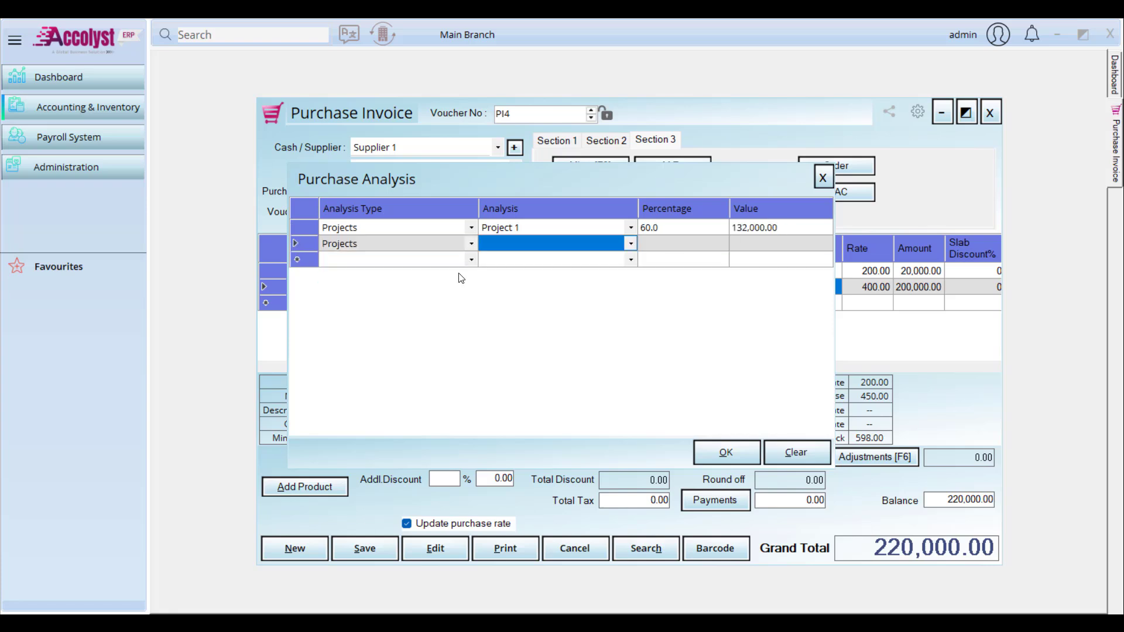
pyautogui.press('Down')
pyautogui.press('Down')
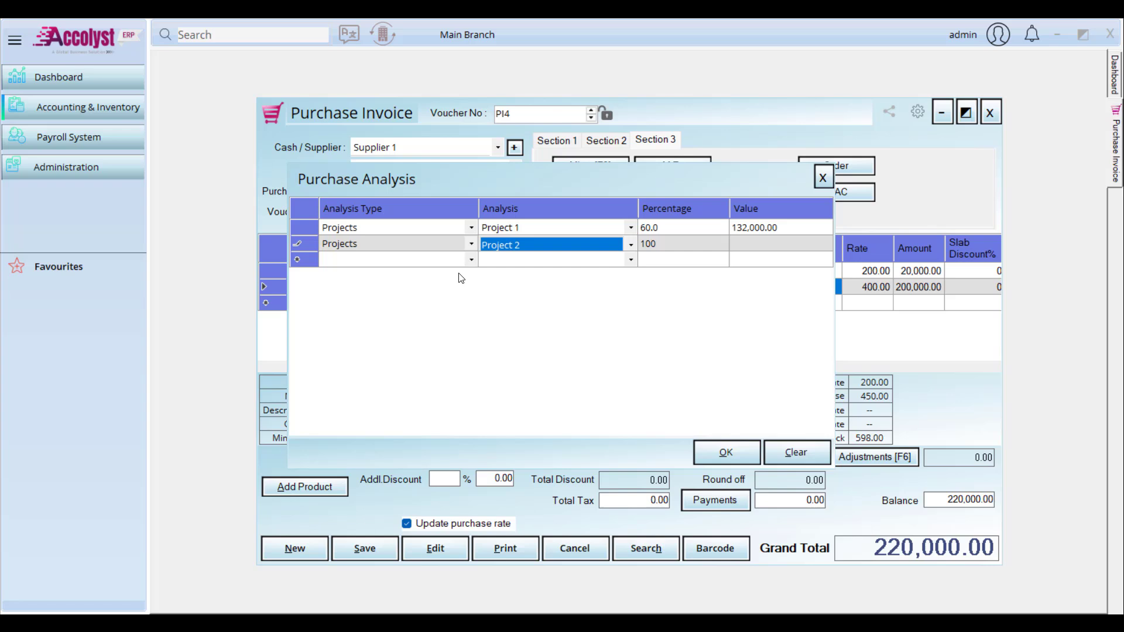
pyautogui.press('Tab')
pyautogui.write('4')
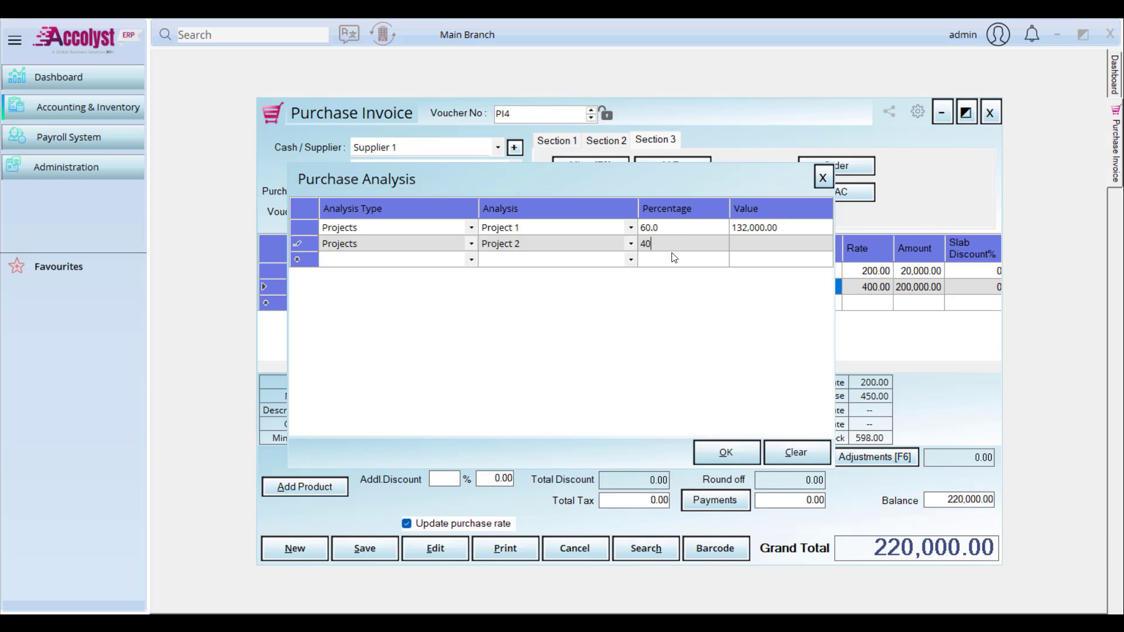
pyautogui.write('0')
pyautogui.press('Tab')
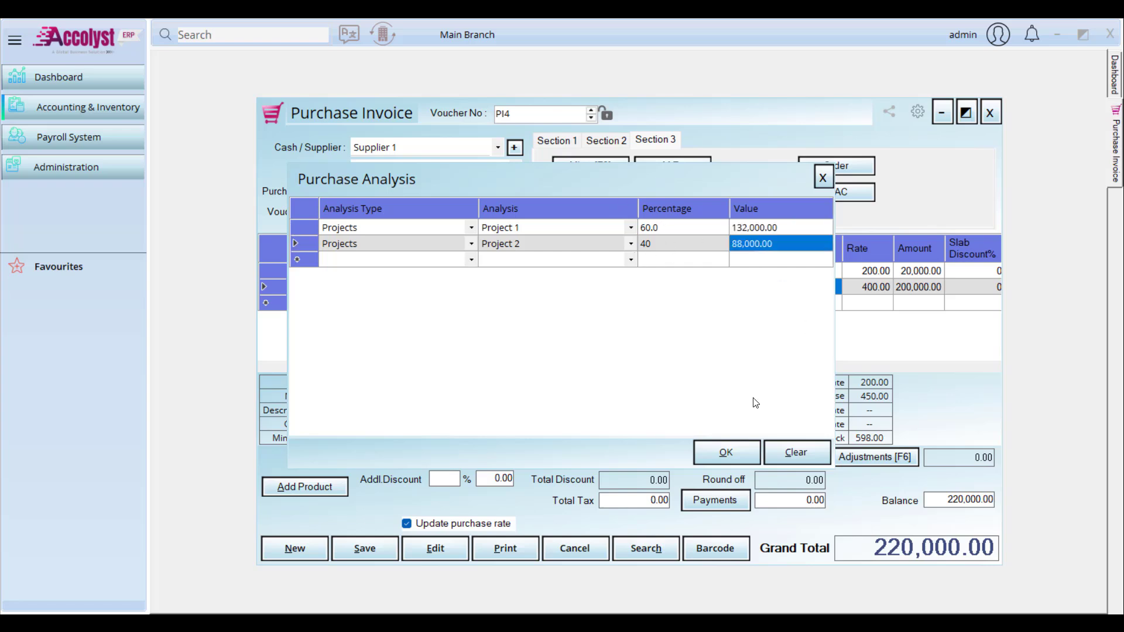
pyautogui.click(726, 460)
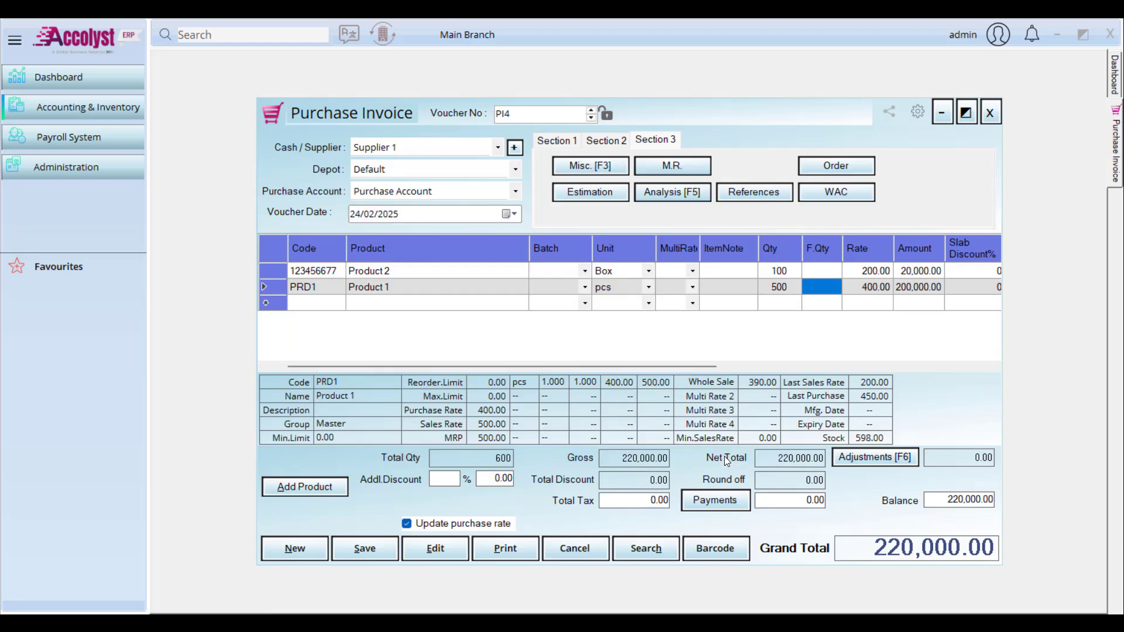
# Step: Save purchase invoice PI4 and close it
pyautogui.click(364, 547)
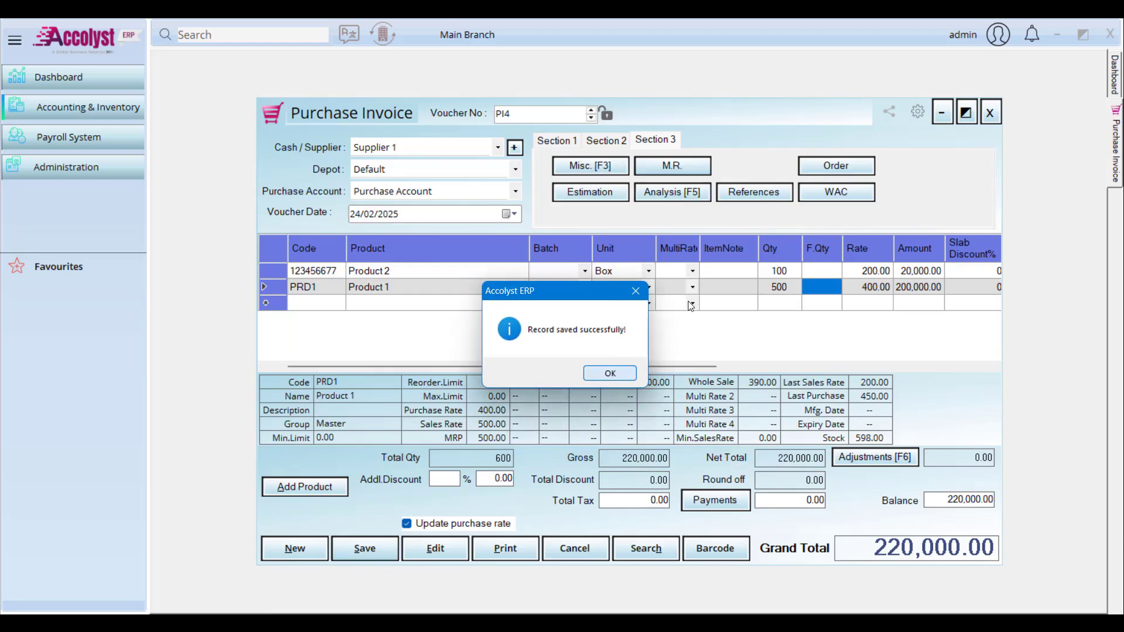
pyautogui.click(612, 372)
pyautogui.click(990, 111)
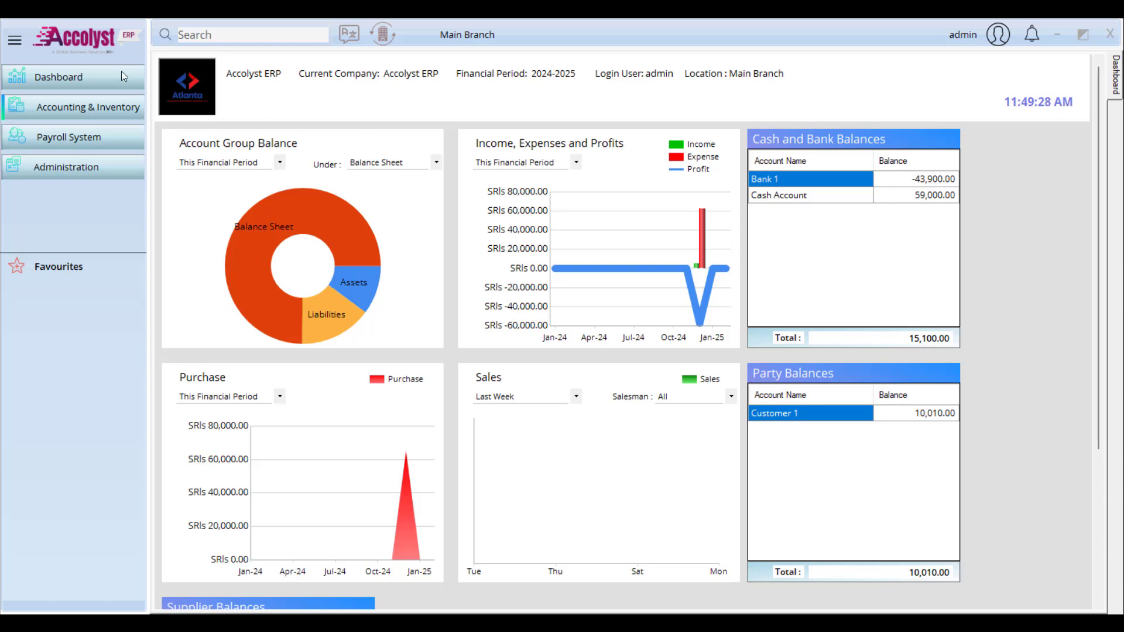
# Step: Check that a new journal entry also offers an Analysis split, then close it
pyautogui.click(67, 109)
pyautogui.moveTo(234, 132)
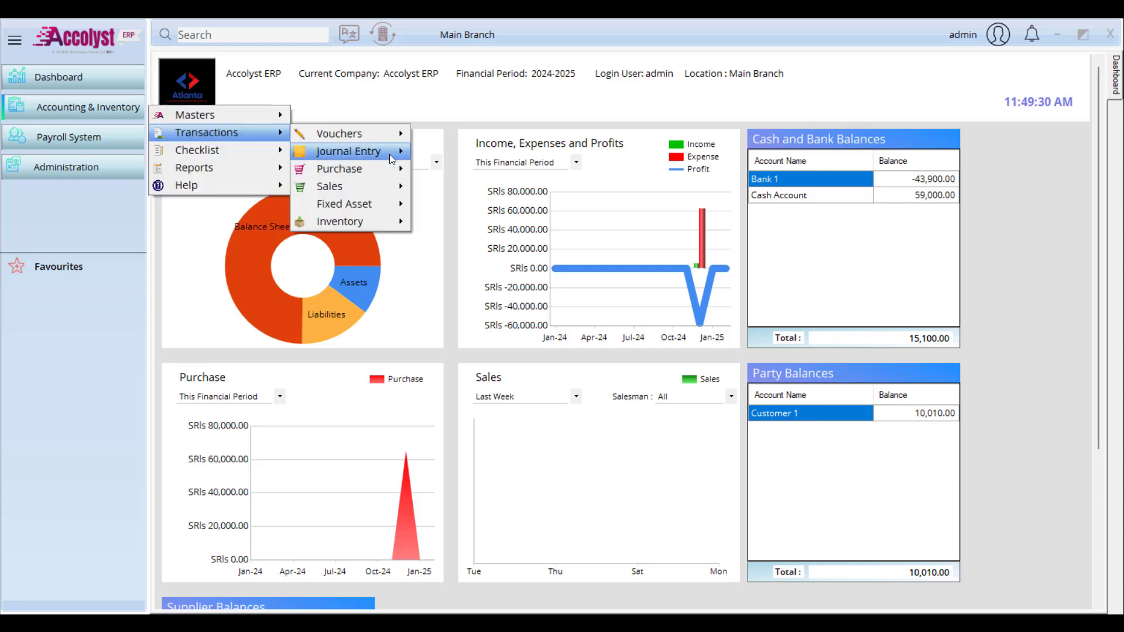
pyautogui.moveTo(391, 156)
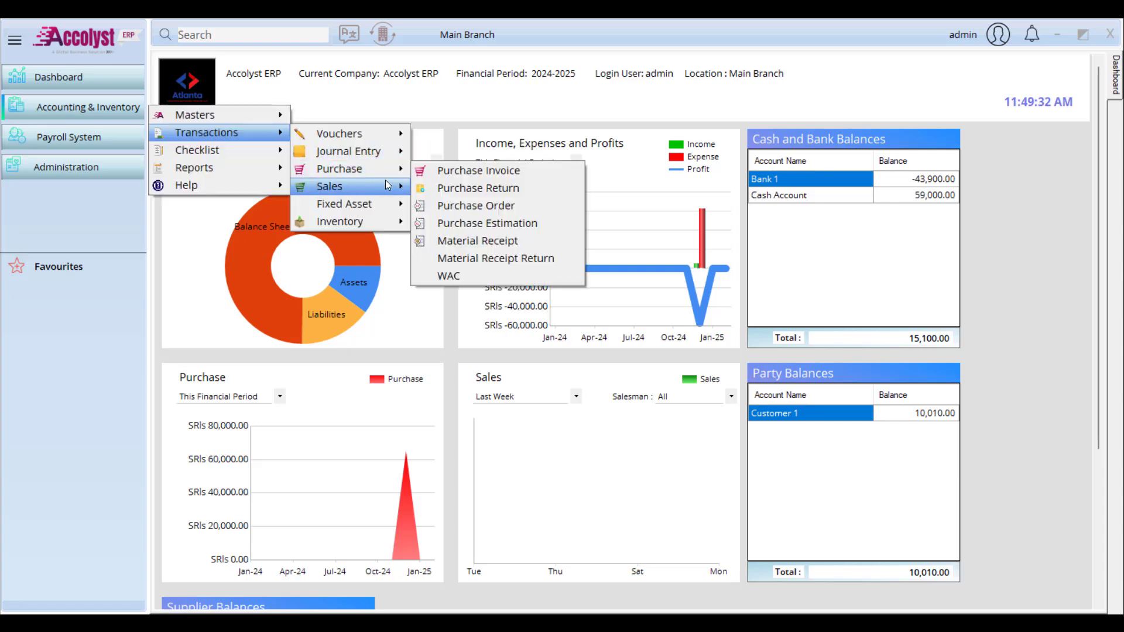
pyautogui.moveTo(388, 184)
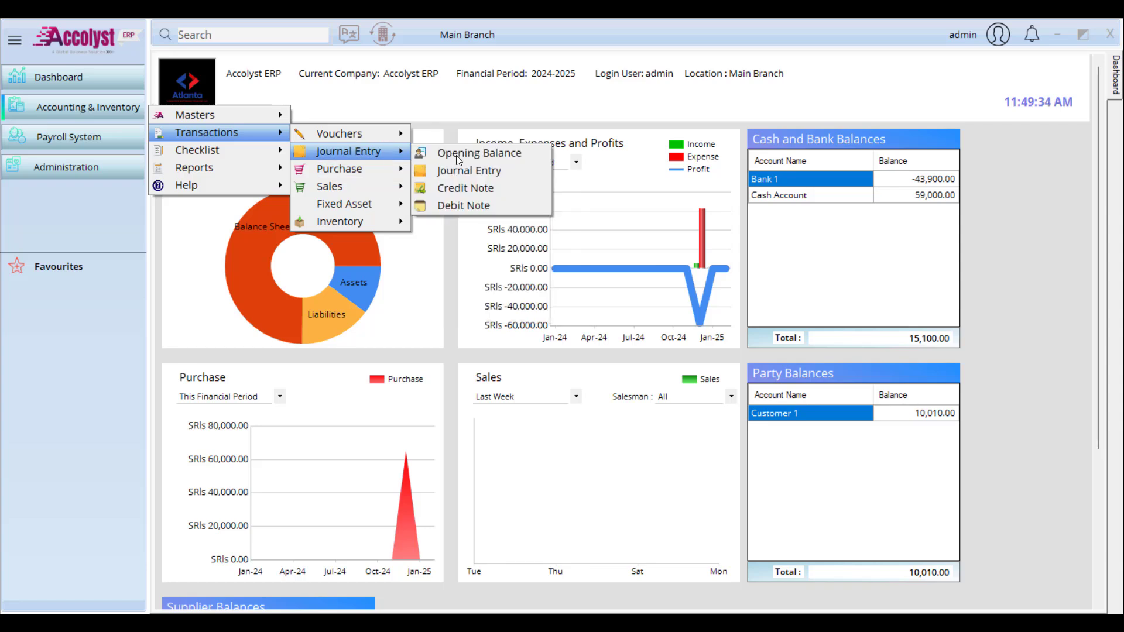
pyautogui.click(477, 166)
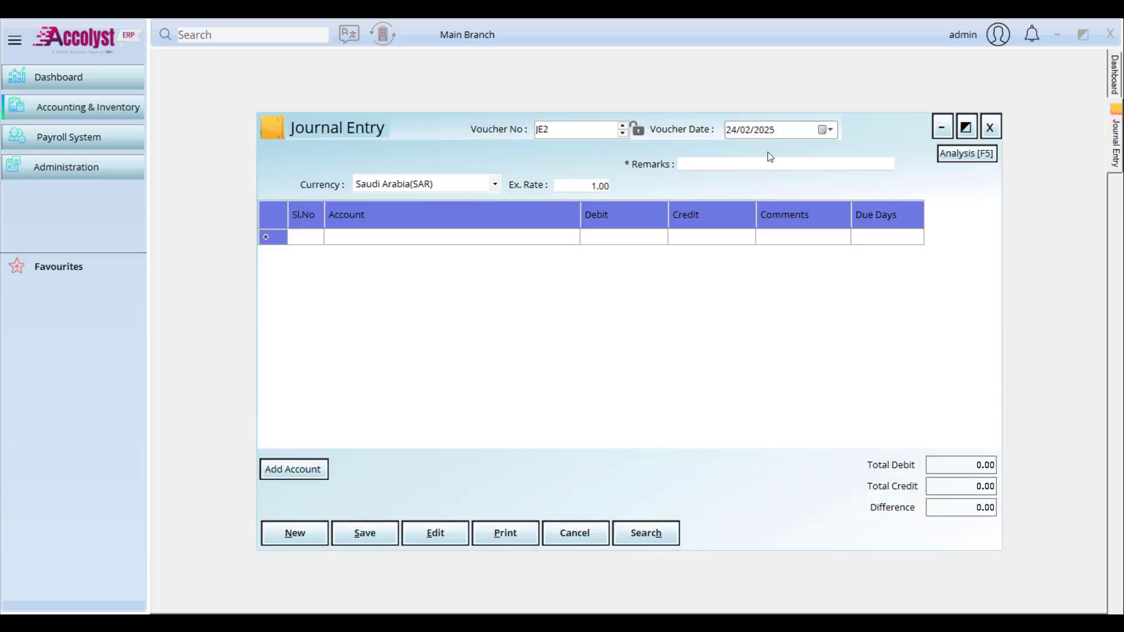
pyautogui.click(977, 156)
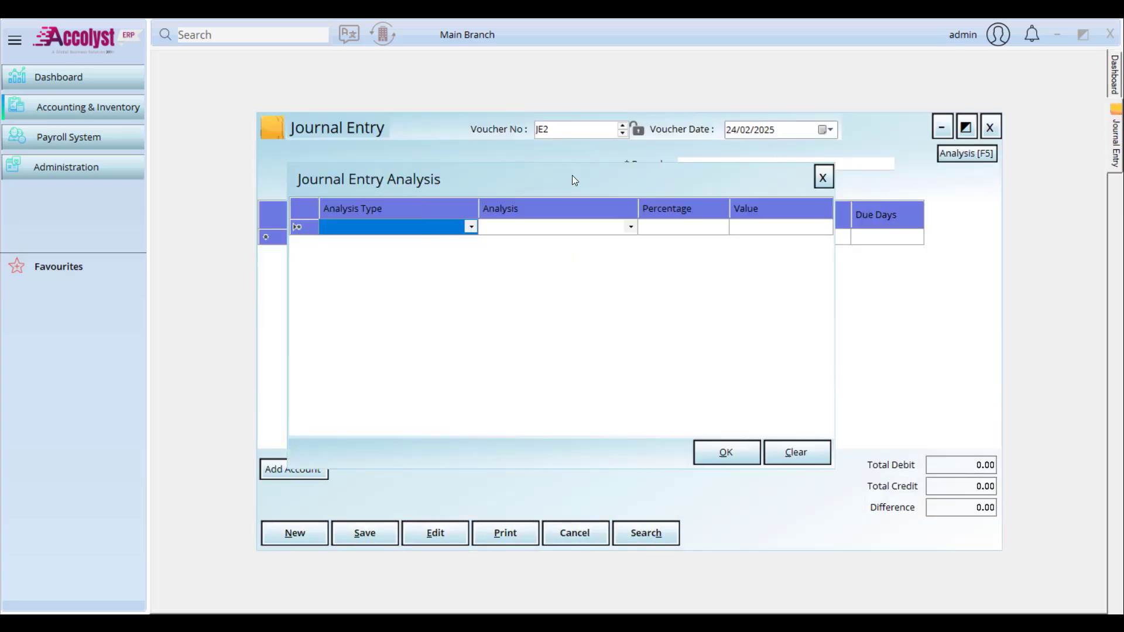
pyautogui.click(823, 176)
pyautogui.click(990, 127)
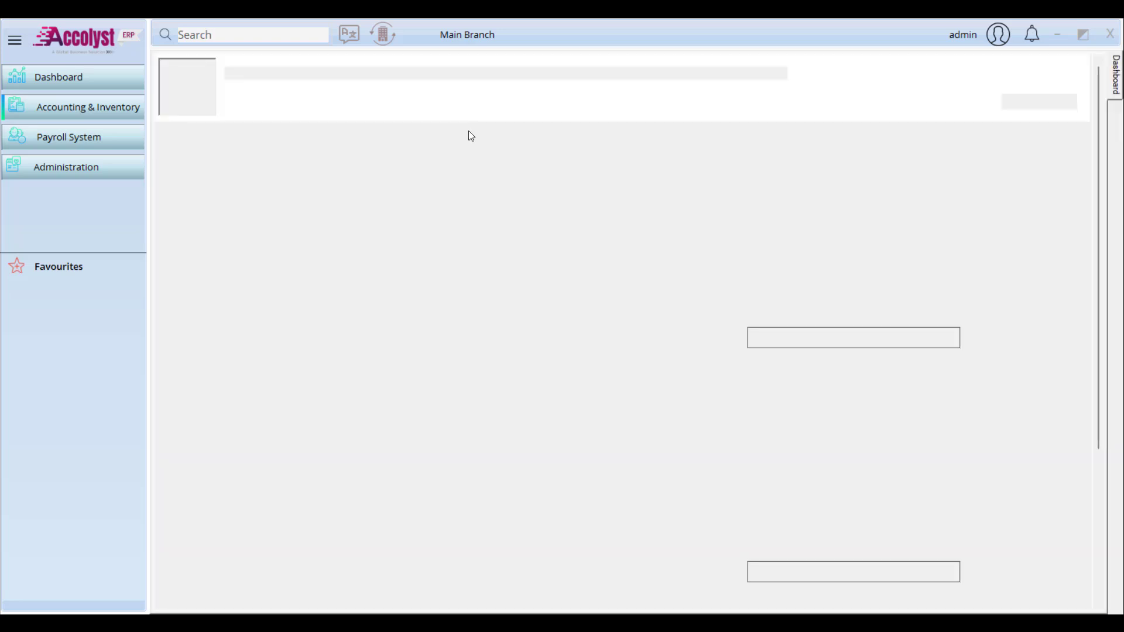
# Step: Open the Project Report from the Reports menu
pyautogui.click(62, 113)
pyautogui.moveTo(196, 176)
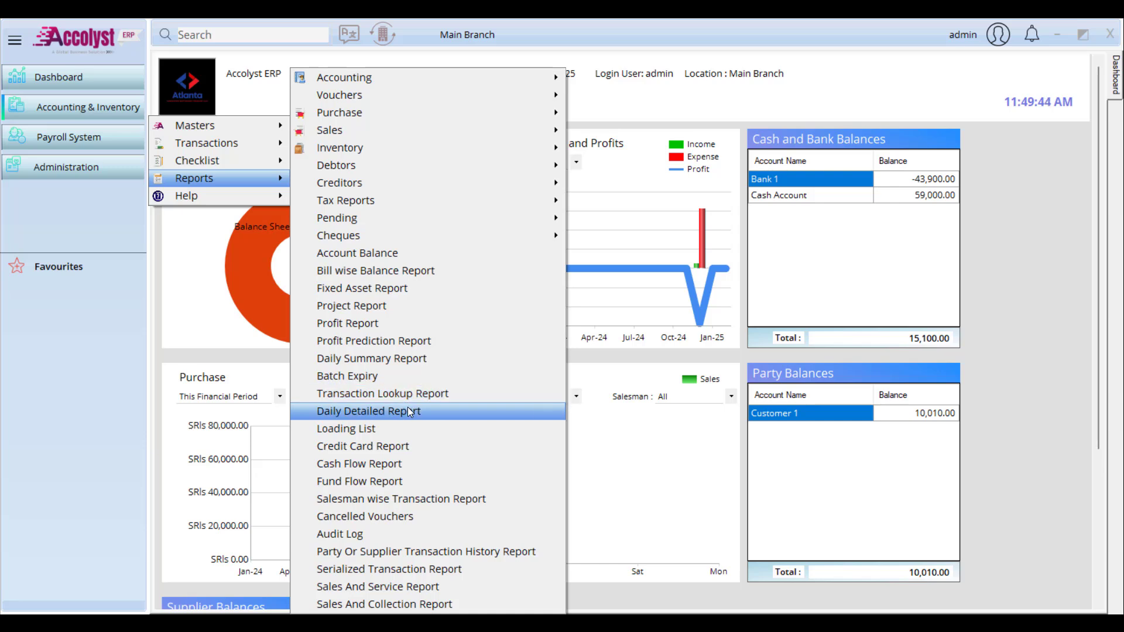
pyautogui.click(376, 308)
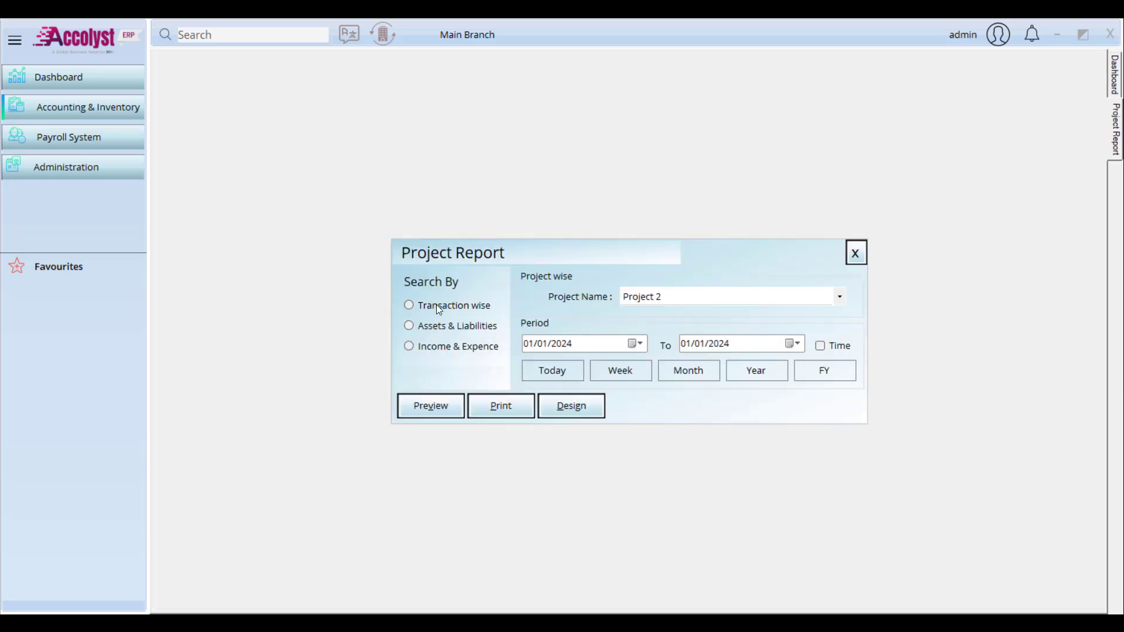
# Step: Preview Project 1's transaction-wise report for the past week, 17/02/2025–24/02/2025
pyautogui.click(707, 295)
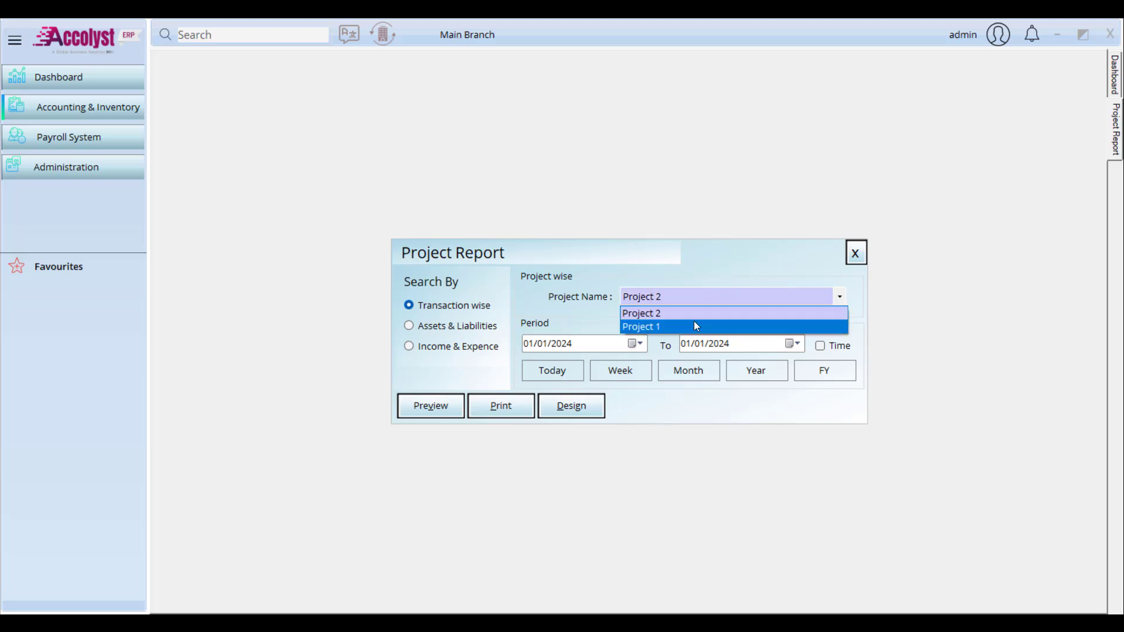
pyautogui.click(694, 325)
pyautogui.click(621, 371)
pyautogui.click(410, 409)
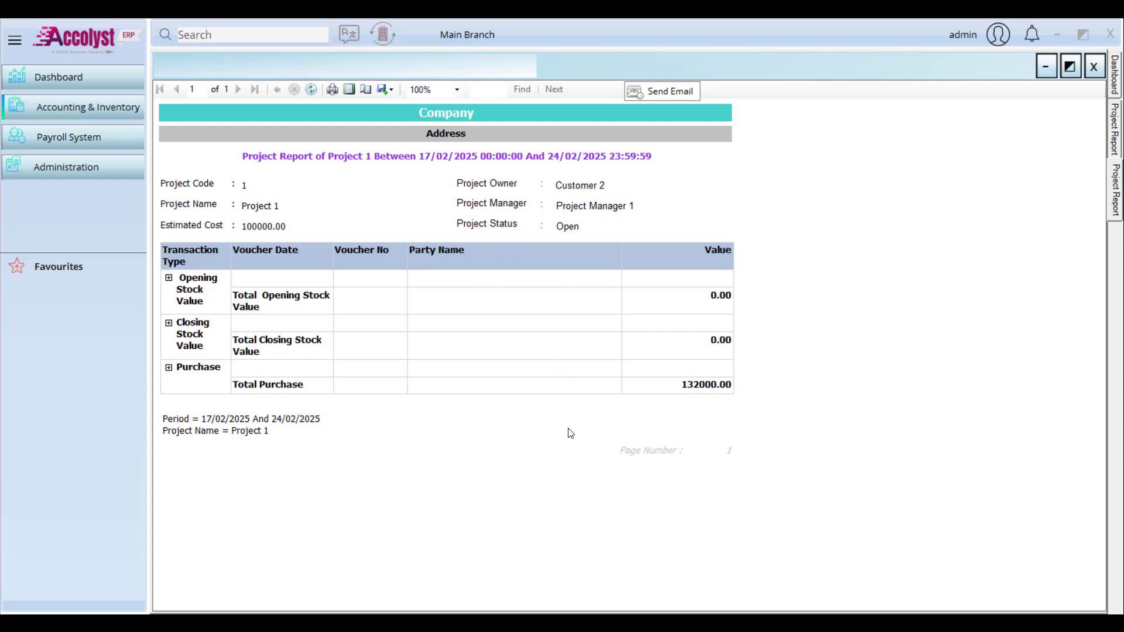
pyautogui.click(1094, 65)
# Step: Preview Project 1's Assets & Liabilities and Income & Expense reports, each showing 132000.00
pyautogui.click(436, 412)
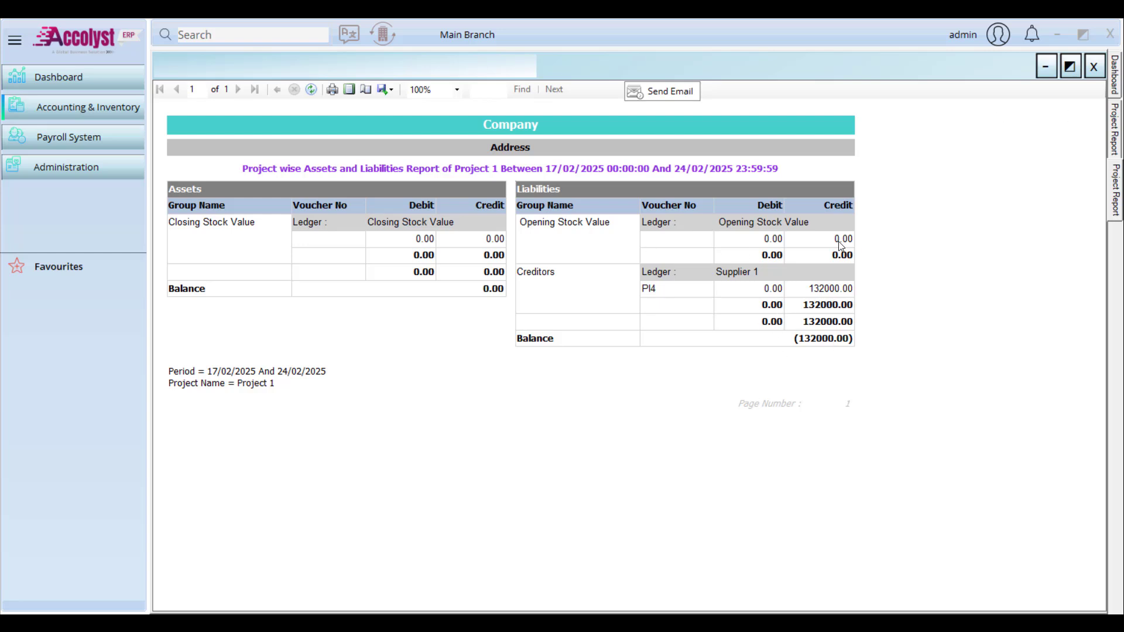
pyautogui.click(1094, 66)
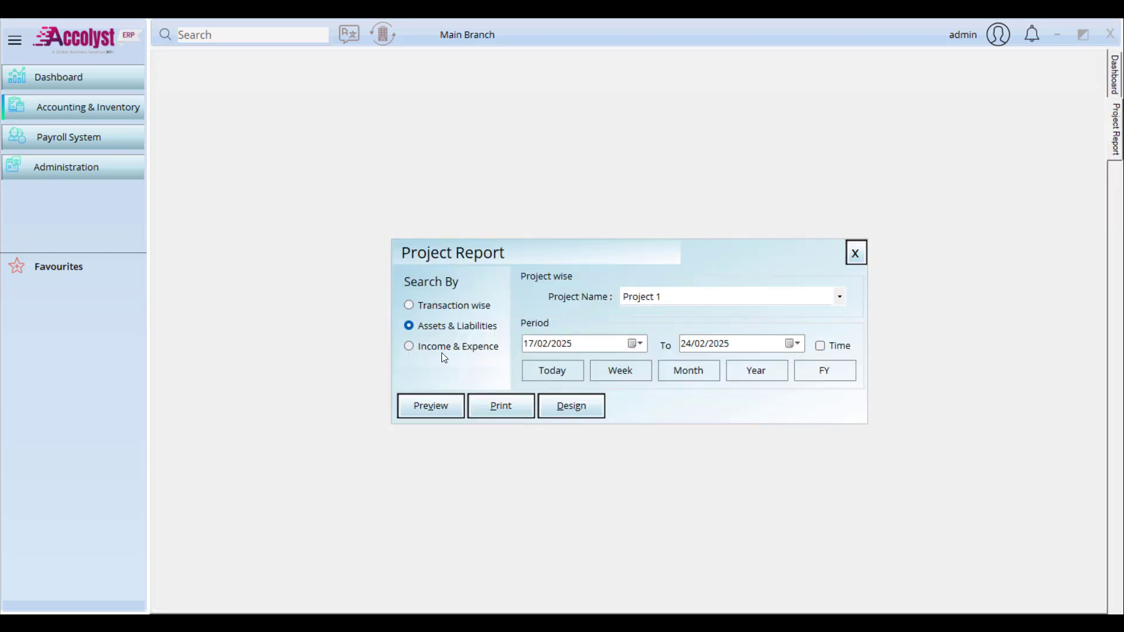
pyautogui.click(442, 350)
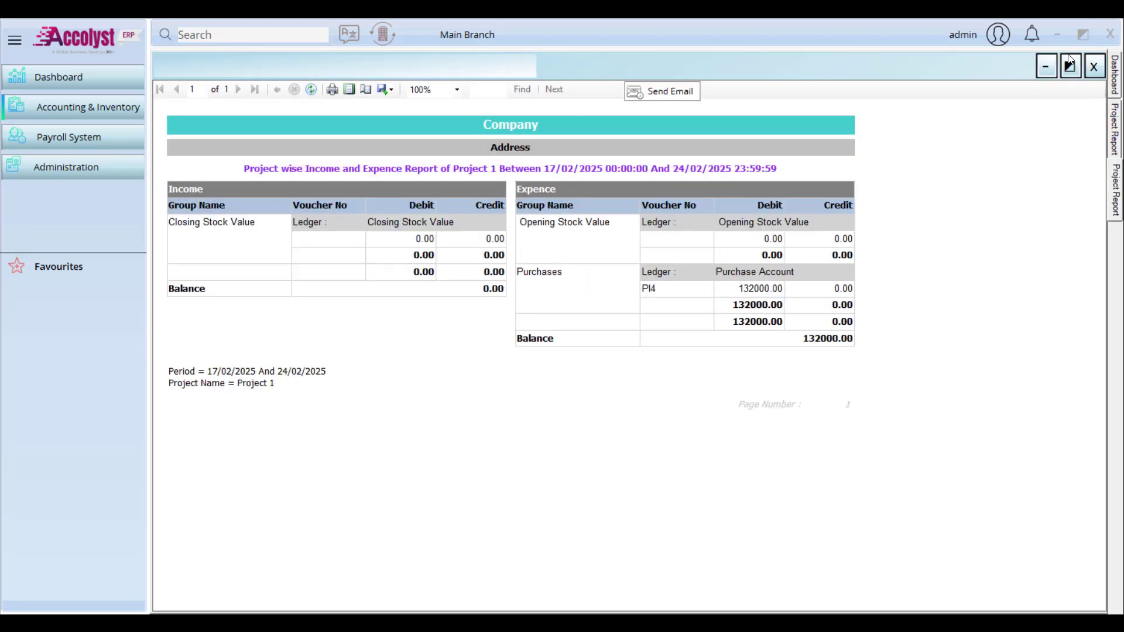
pyautogui.click(1093, 66)
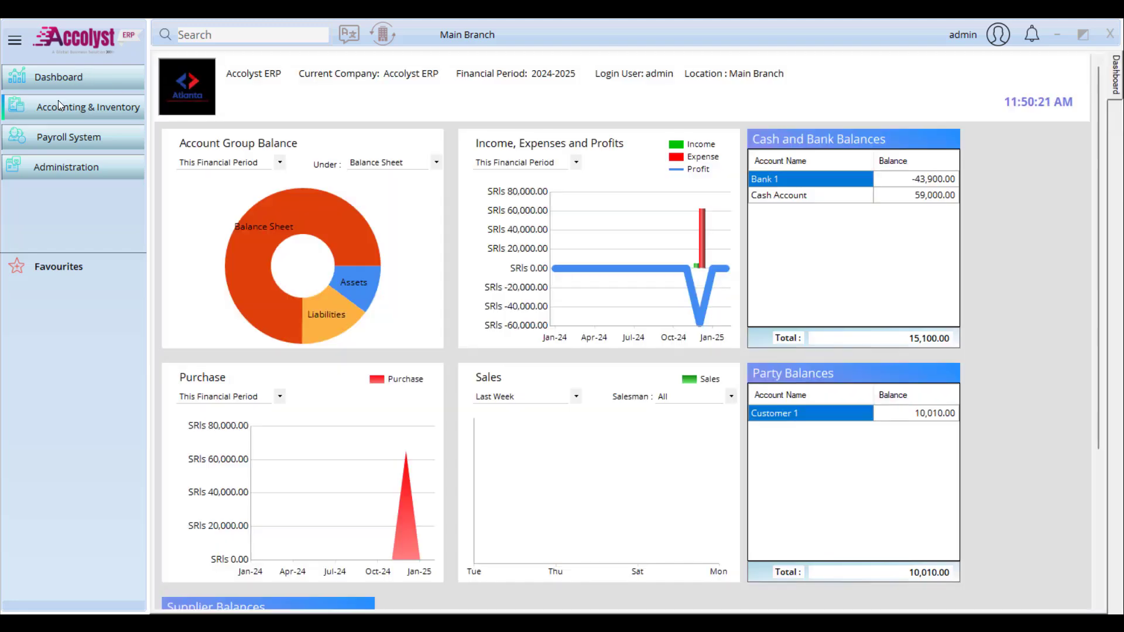
pyautogui.click(58, 102)
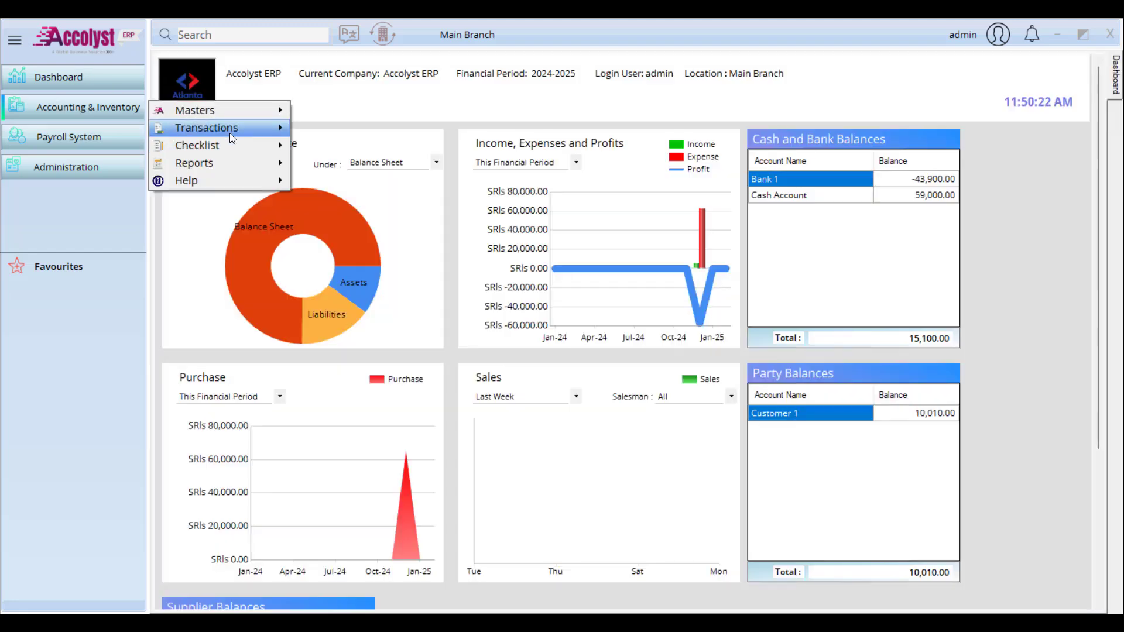
# Step: Filter the sales invoice report criteria by analysis value Project 1, then close it
pyautogui.moveTo(226, 161)
pyautogui.moveTo(400, 131)
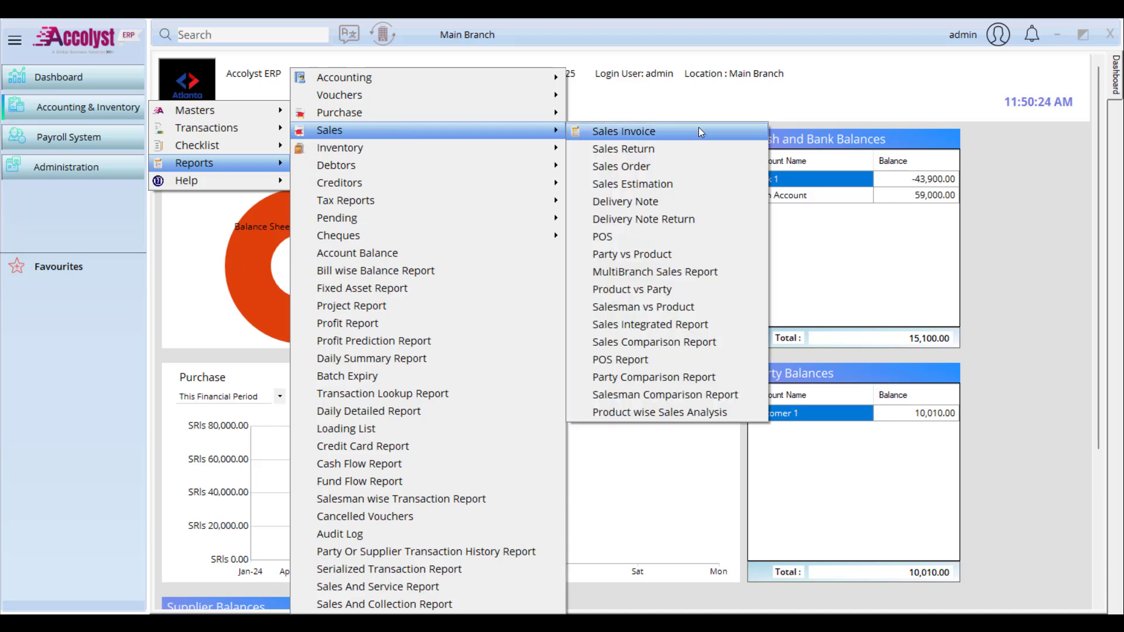
pyautogui.click(698, 130)
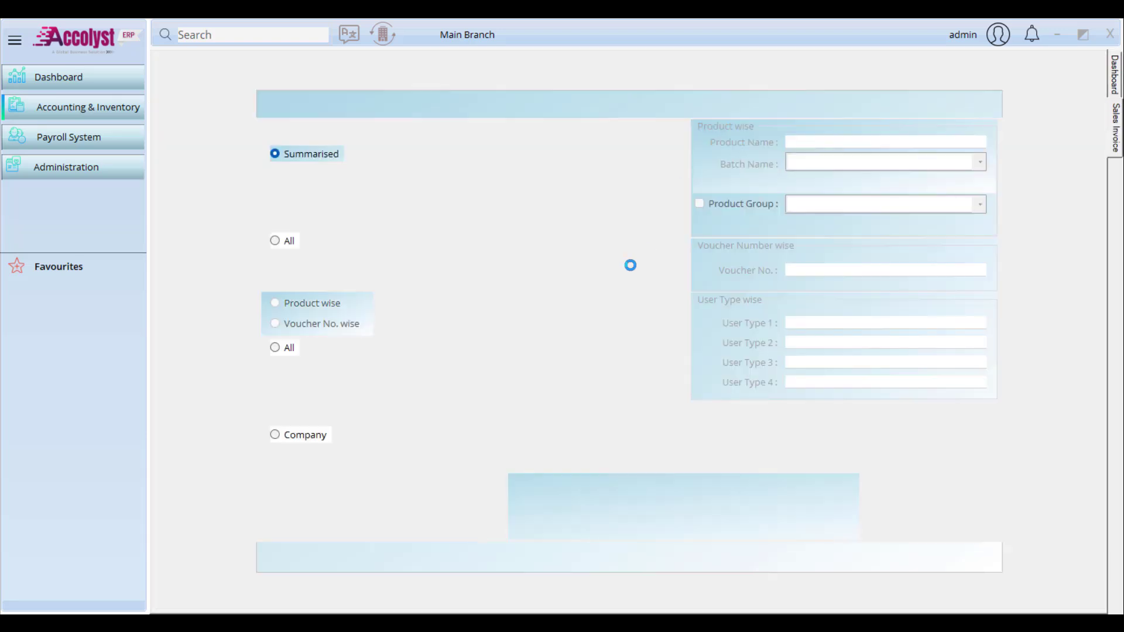
pyautogui.click(517, 410)
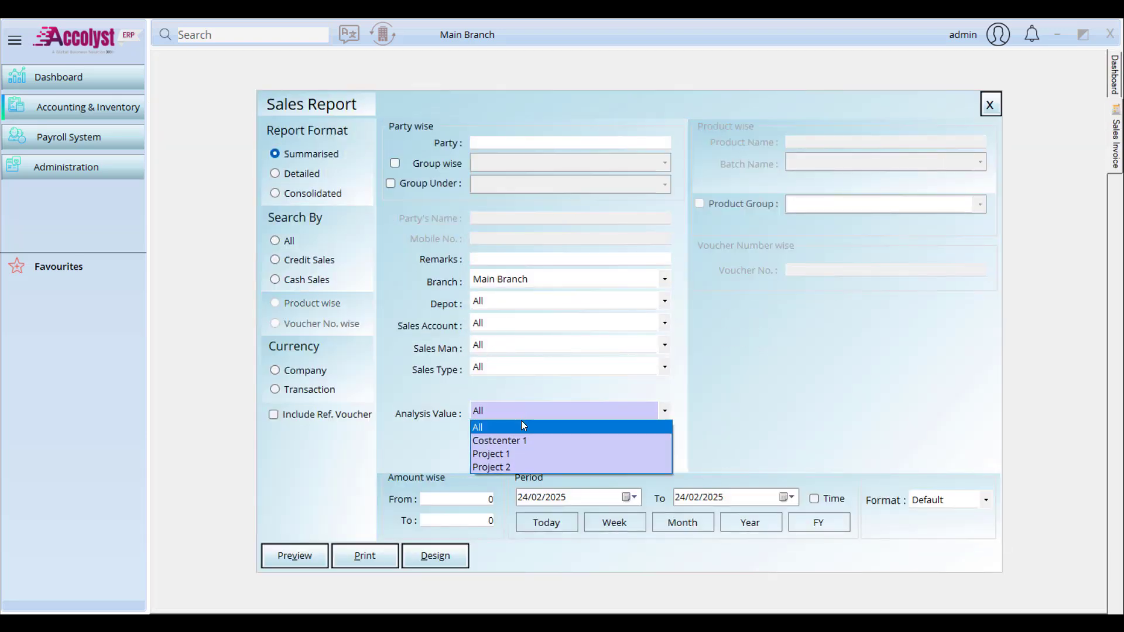
pyautogui.click(536, 454)
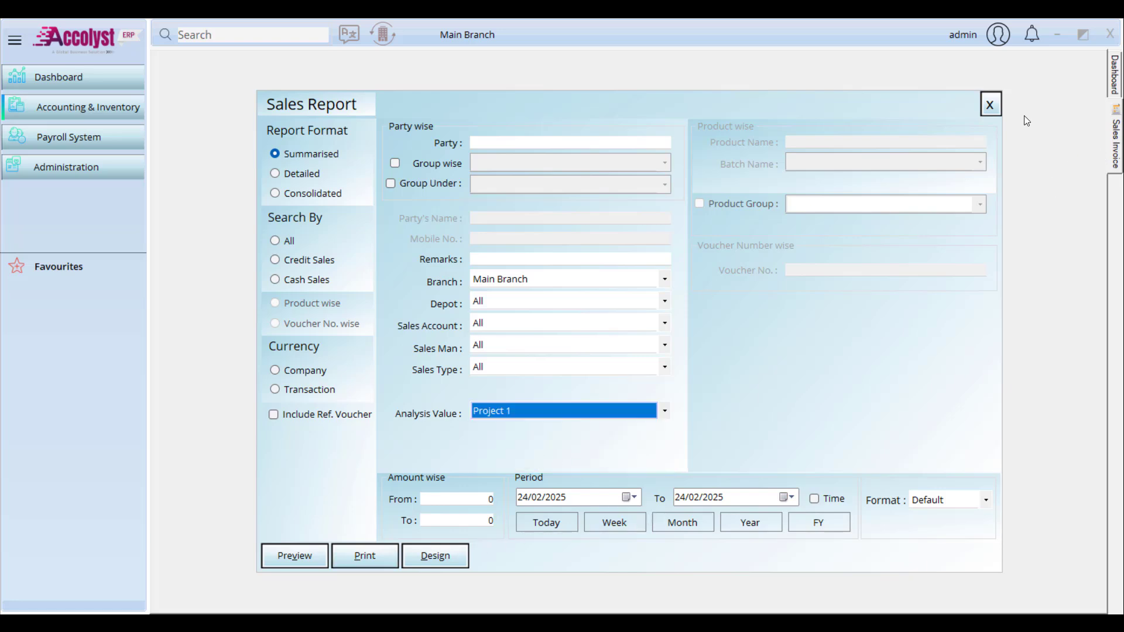
pyautogui.click(989, 104)
# Step: Set the Profit and Loss report to Analysis Wise by Projects for Project 1
pyautogui.click(93, 105)
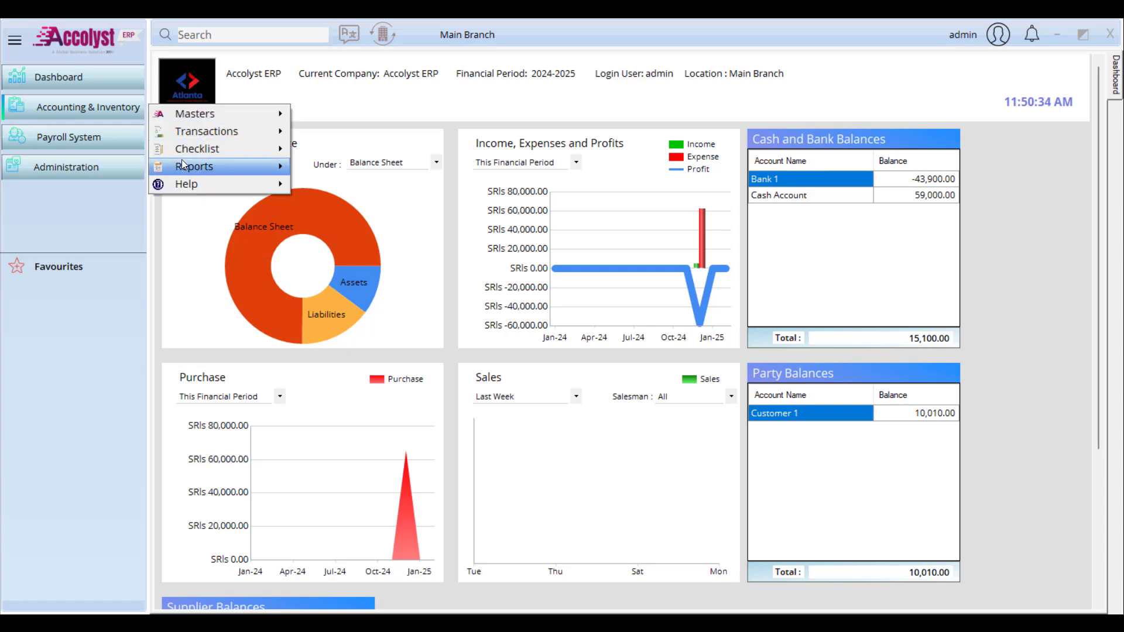
pyautogui.moveTo(183, 165)
pyautogui.moveTo(431, 73)
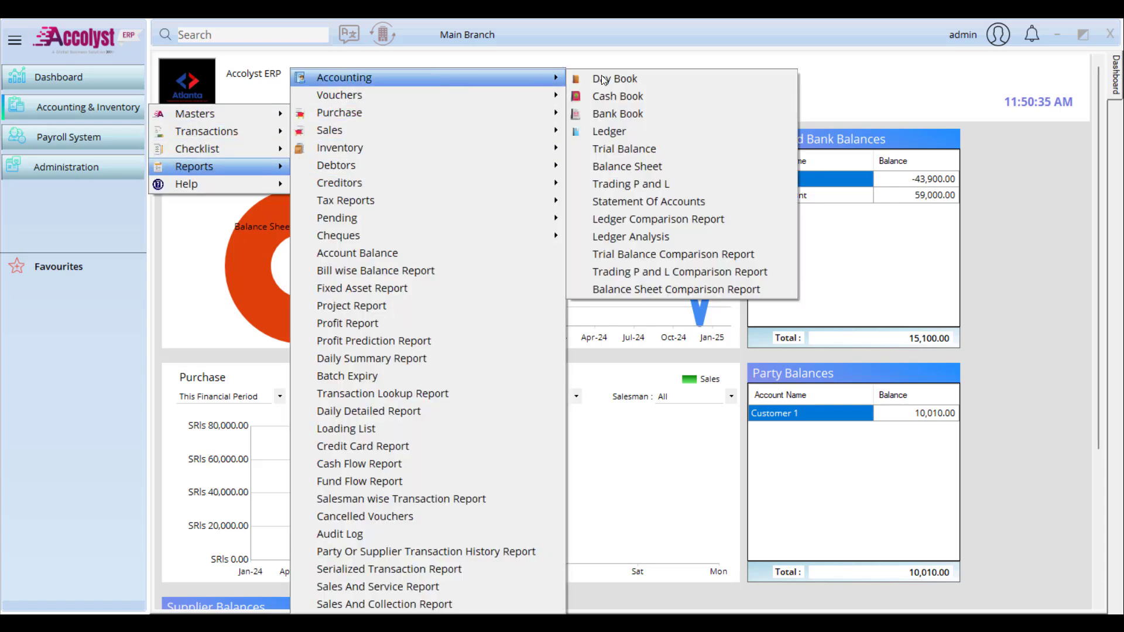
pyautogui.click(695, 185)
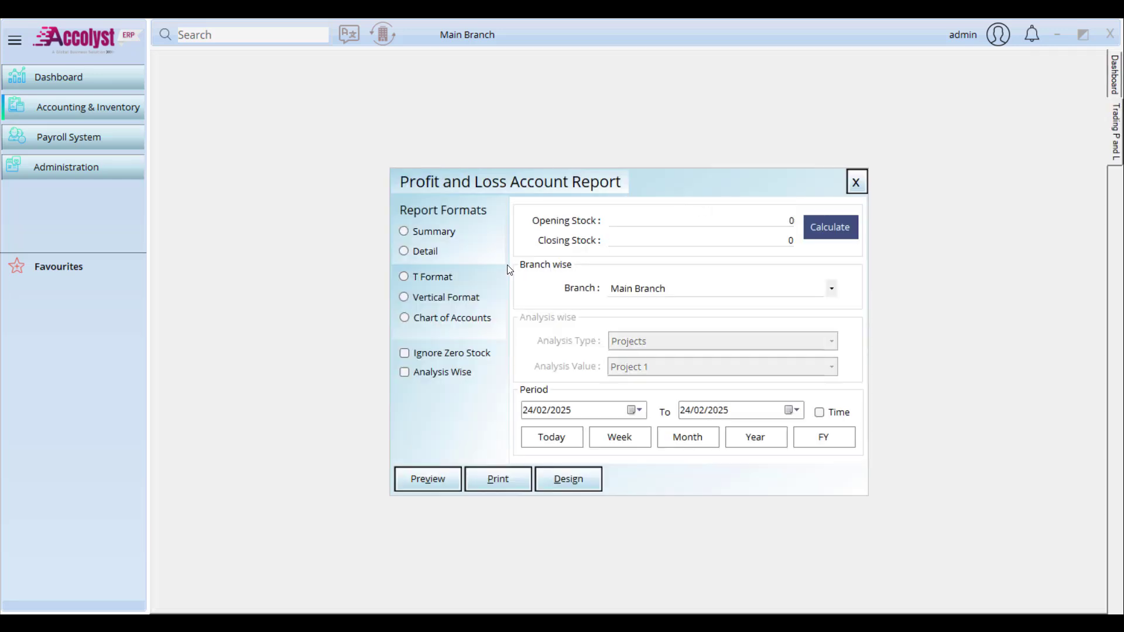
pyautogui.click(436, 374)
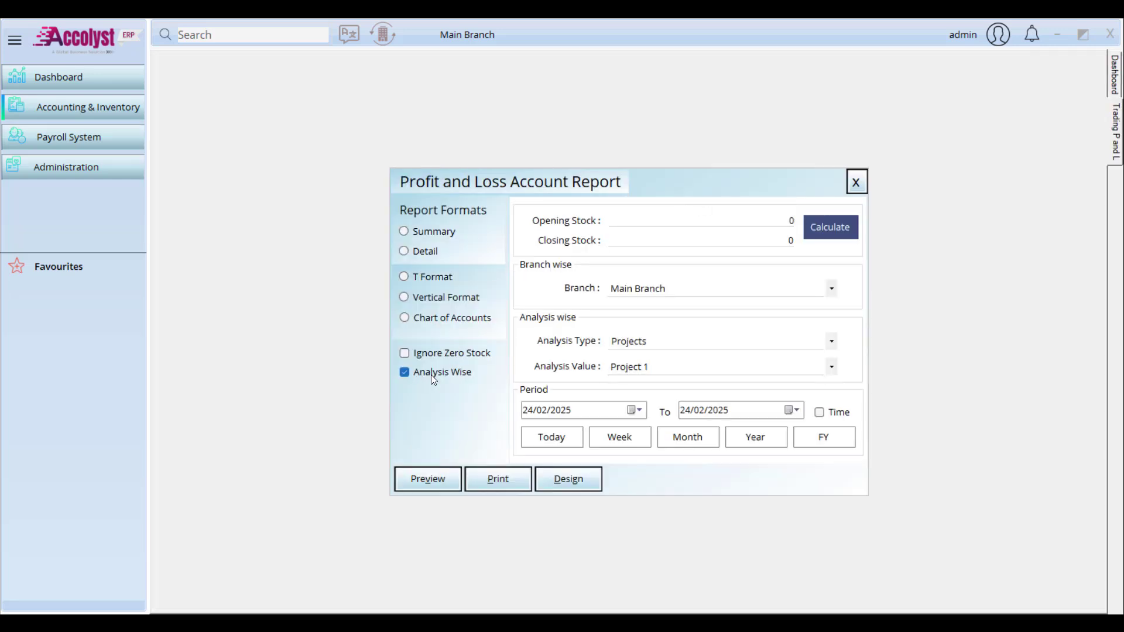
pyautogui.click(704, 343)
pyautogui.click(703, 343)
pyautogui.click(697, 366)
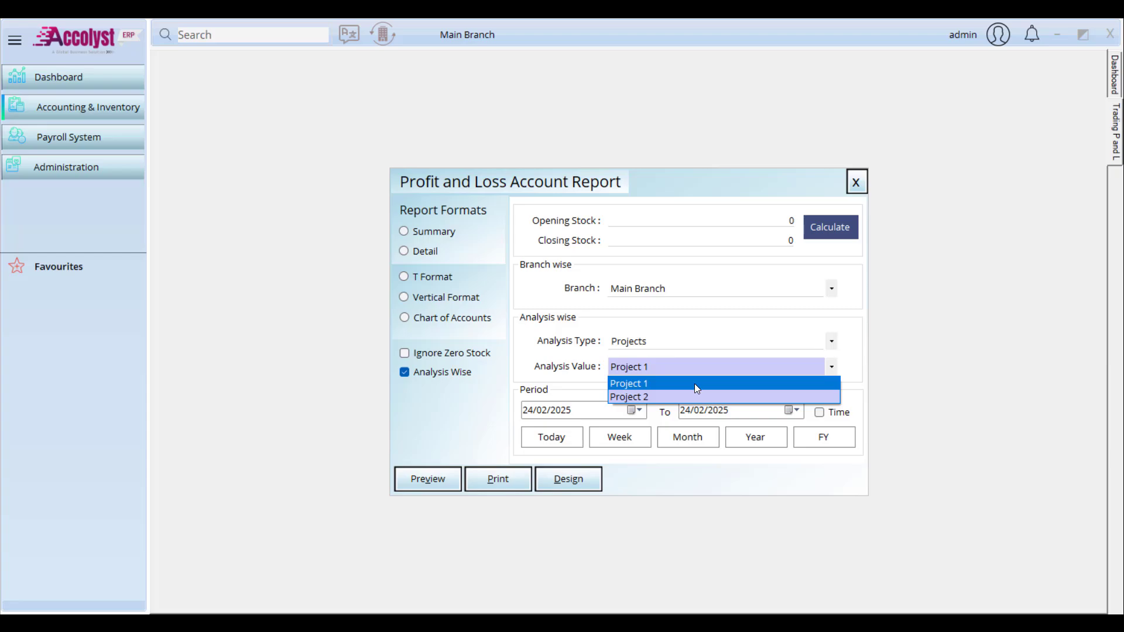
pyautogui.click(694, 384)
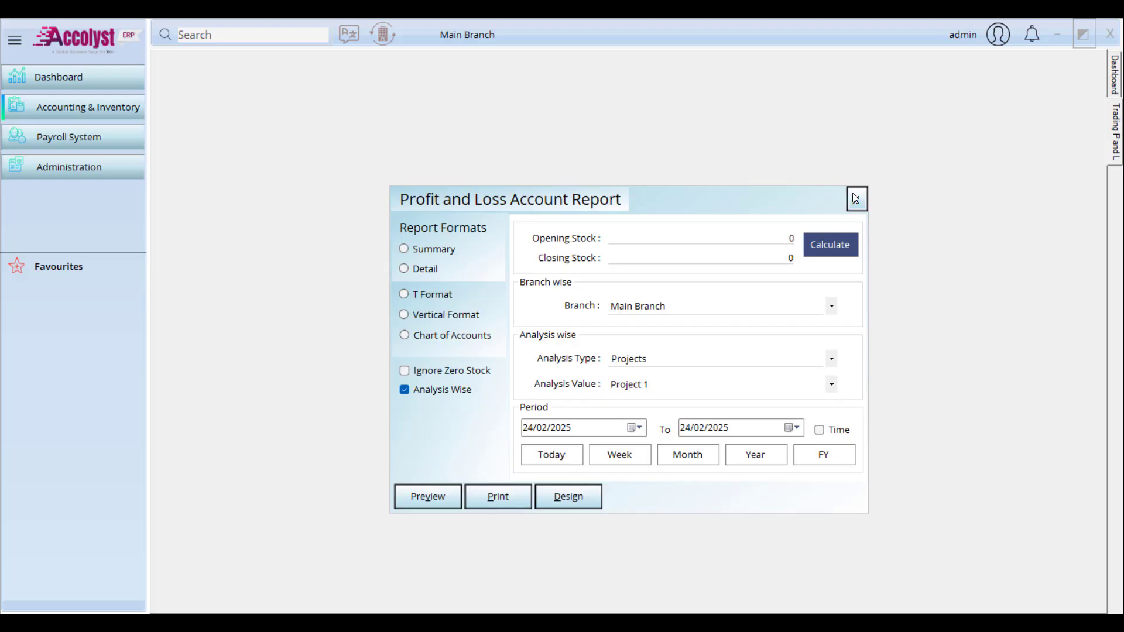
pyautogui.click(855, 198)
# Step: Open Administration > Settings > User Settings and look through the options
pyautogui.click(103, 105)
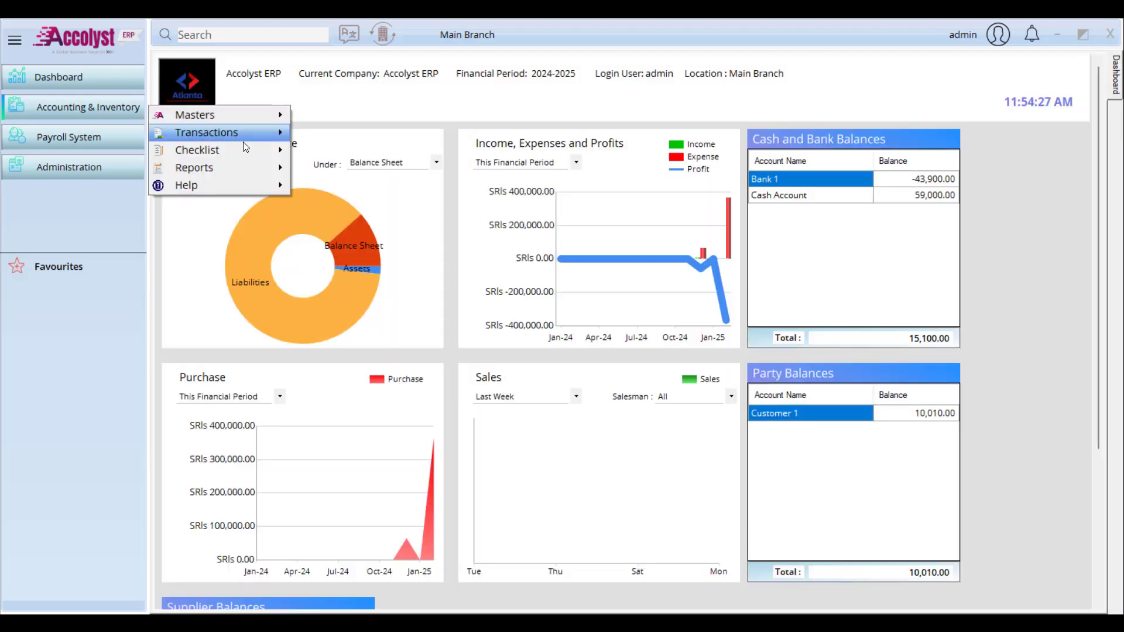
pyautogui.click(69, 113)
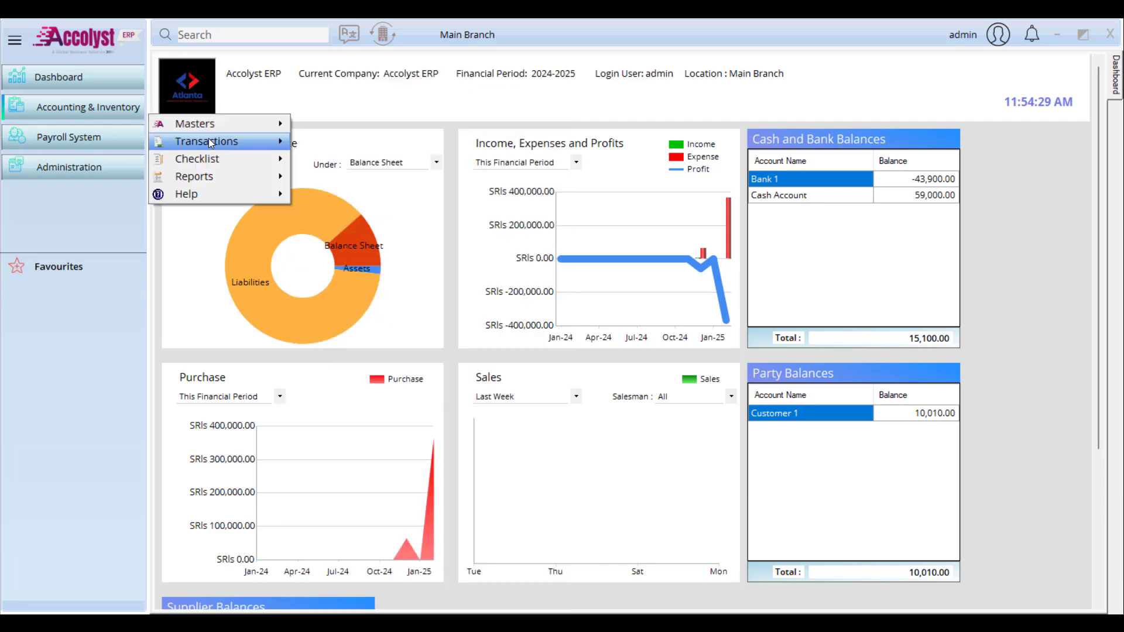
pyautogui.moveTo(209, 138)
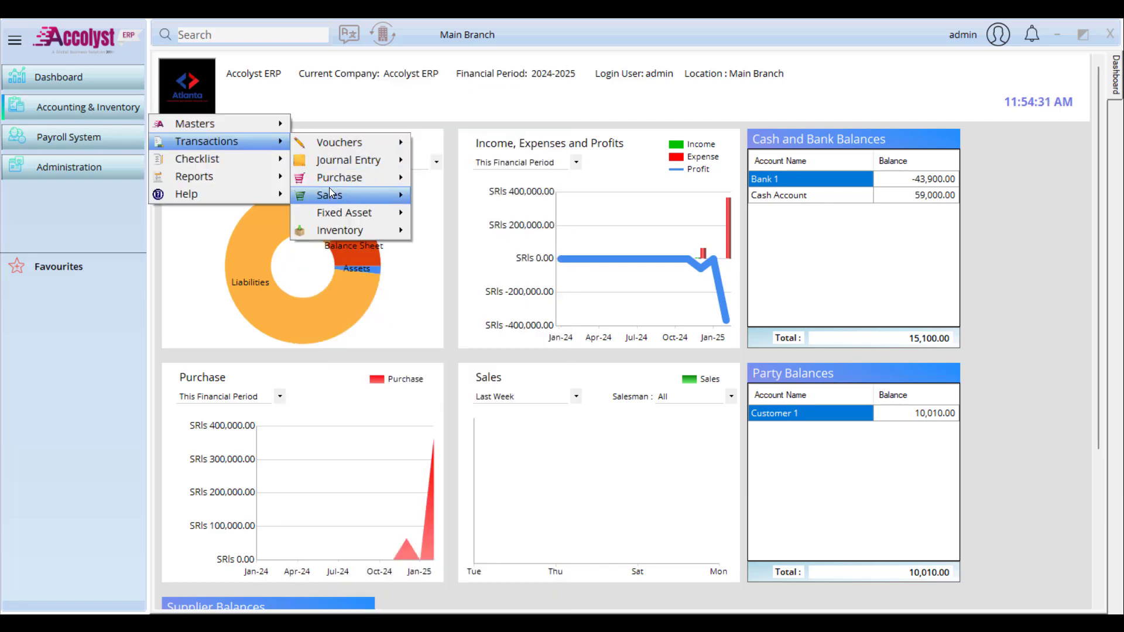
pyautogui.click(59, 167)
pyautogui.moveTo(226, 177)
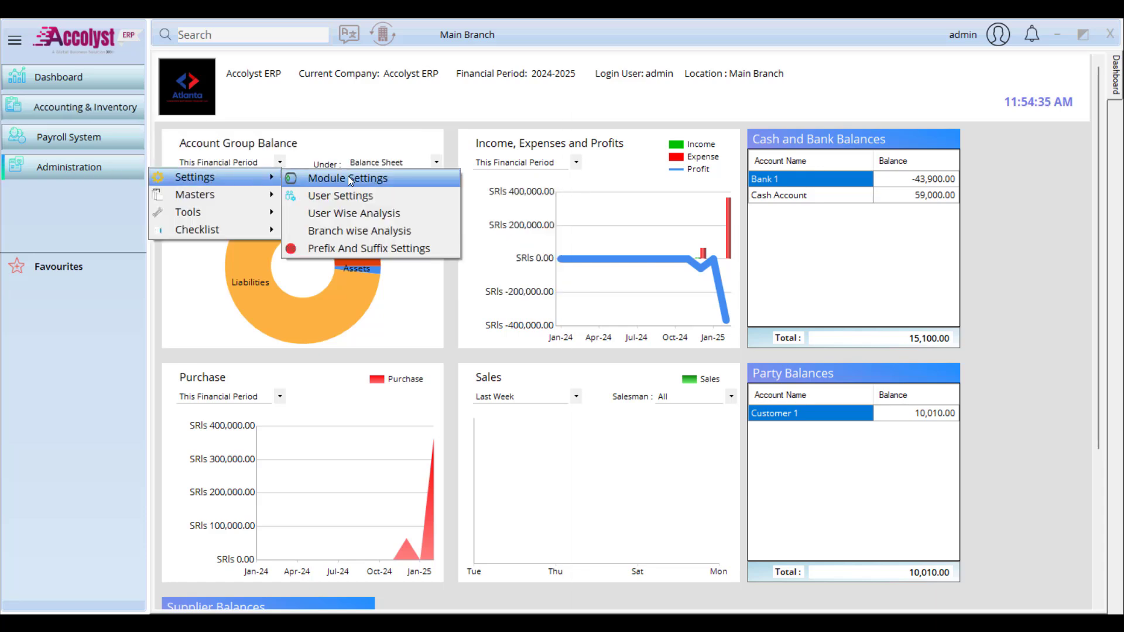
pyautogui.click(348, 195)
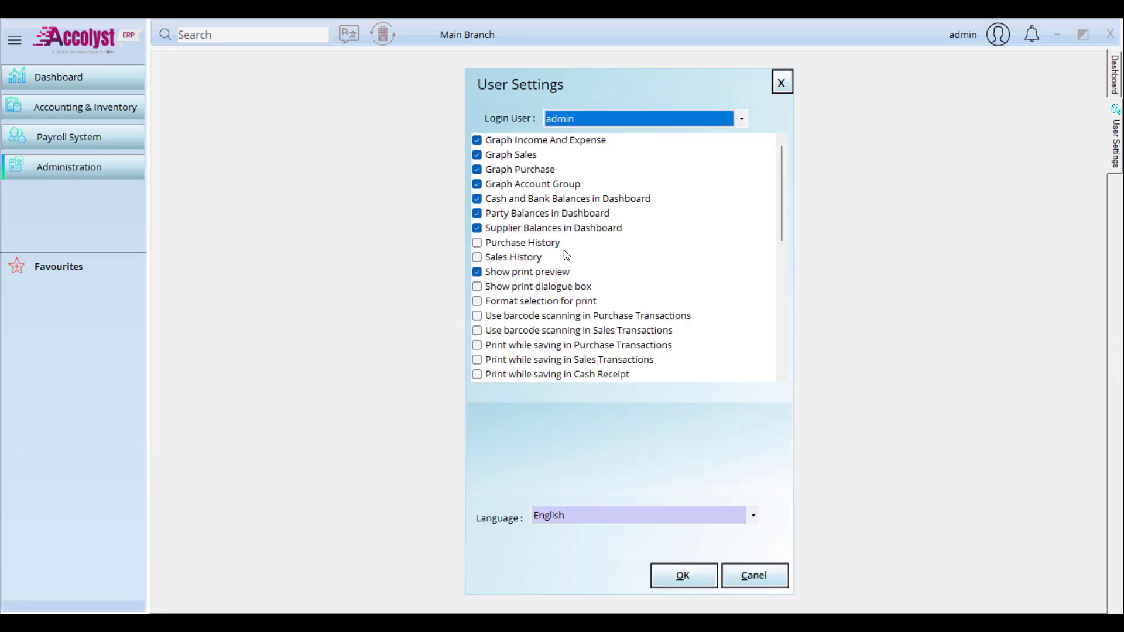
pyautogui.scroll(-5, 571, 306)
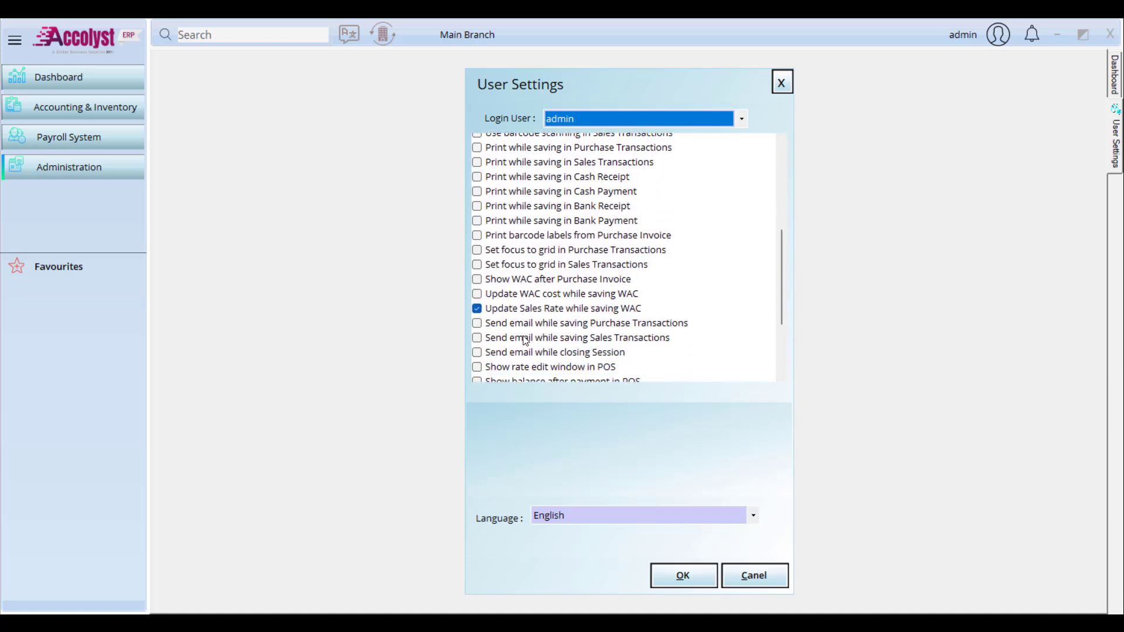
pyautogui.scroll(-4, 526, 340)
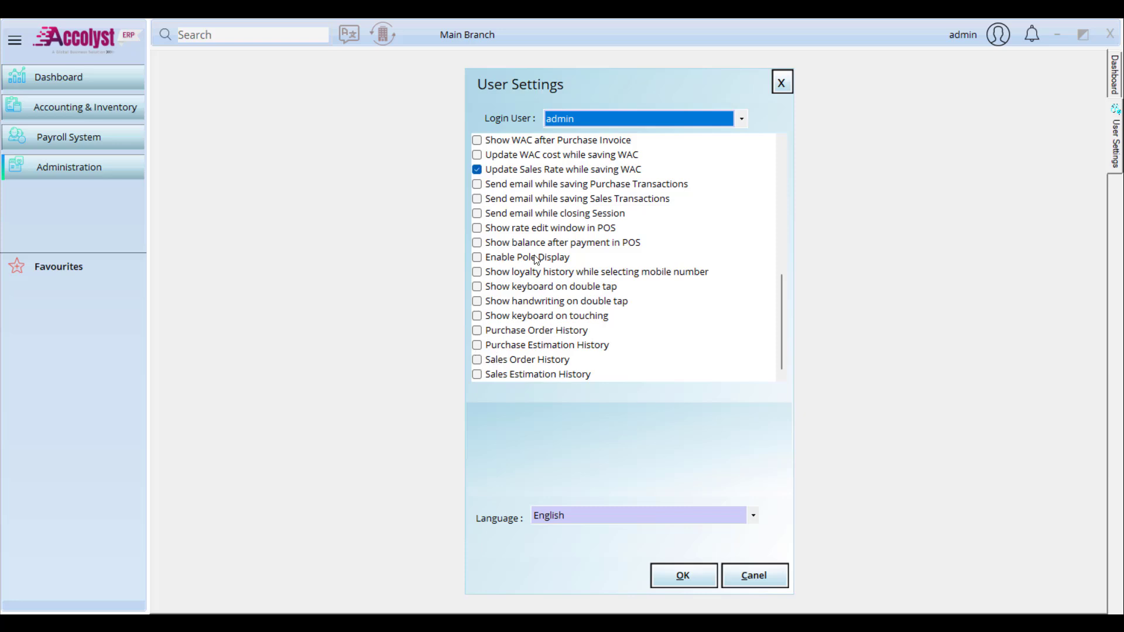
pyautogui.scroll(8, 537, 260)
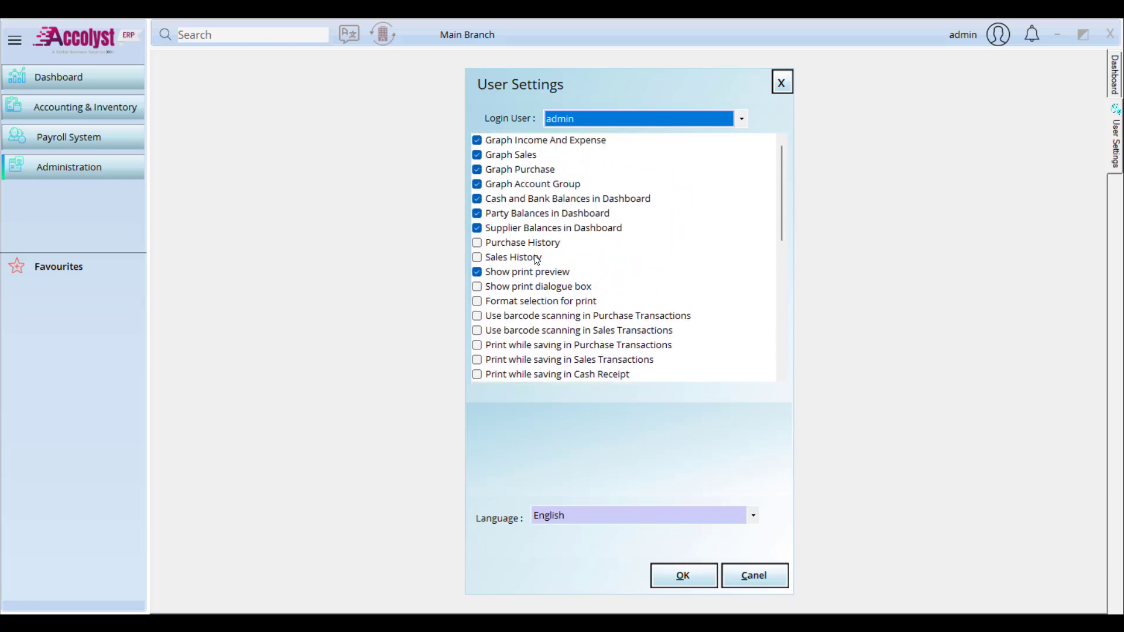
# Step: Enable Purchase History and Sales History, save, and acknowledge the Settings saved message
pyautogui.click(478, 243)
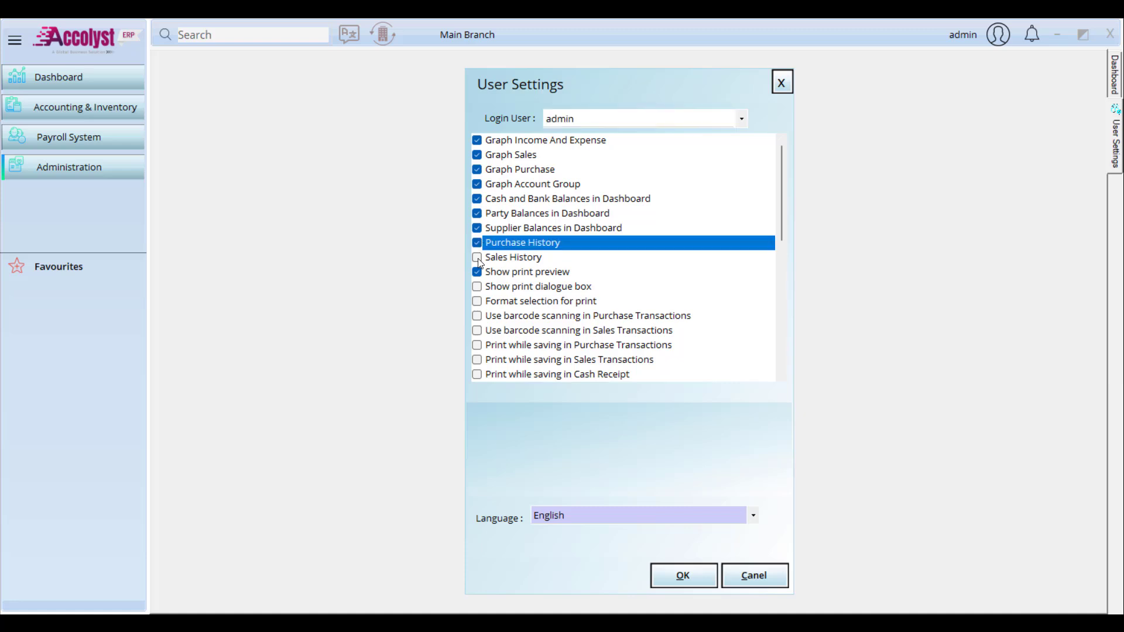
pyautogui.click(478, 258)
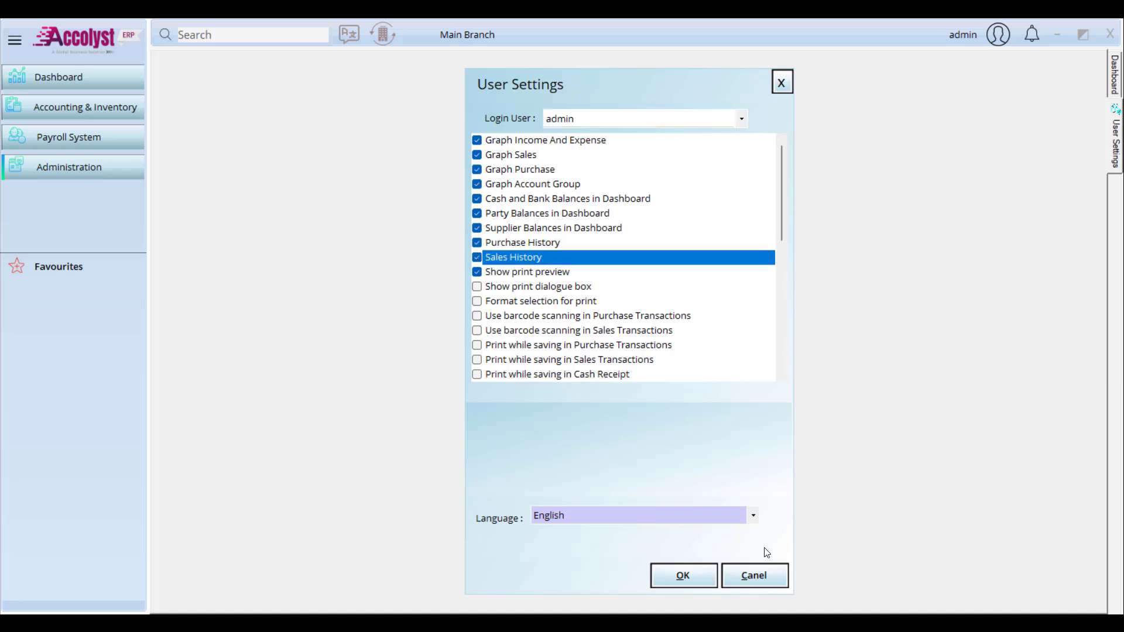
pyautogui.click(692, 581)
pyautogui.click(587, 374)
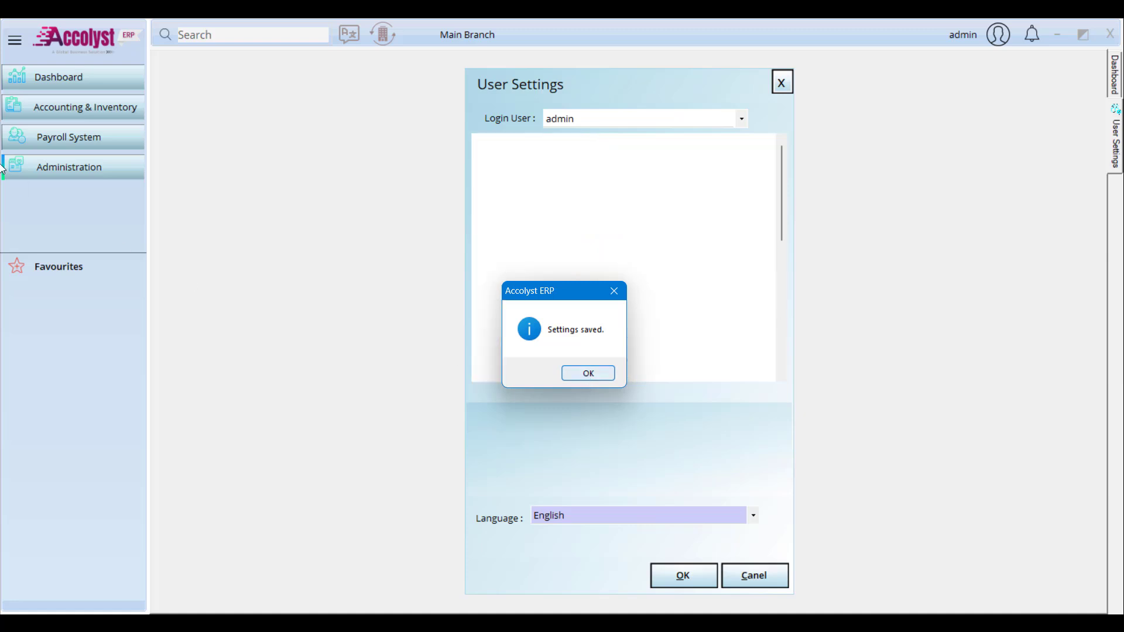
pyautogui.click(782, 83)
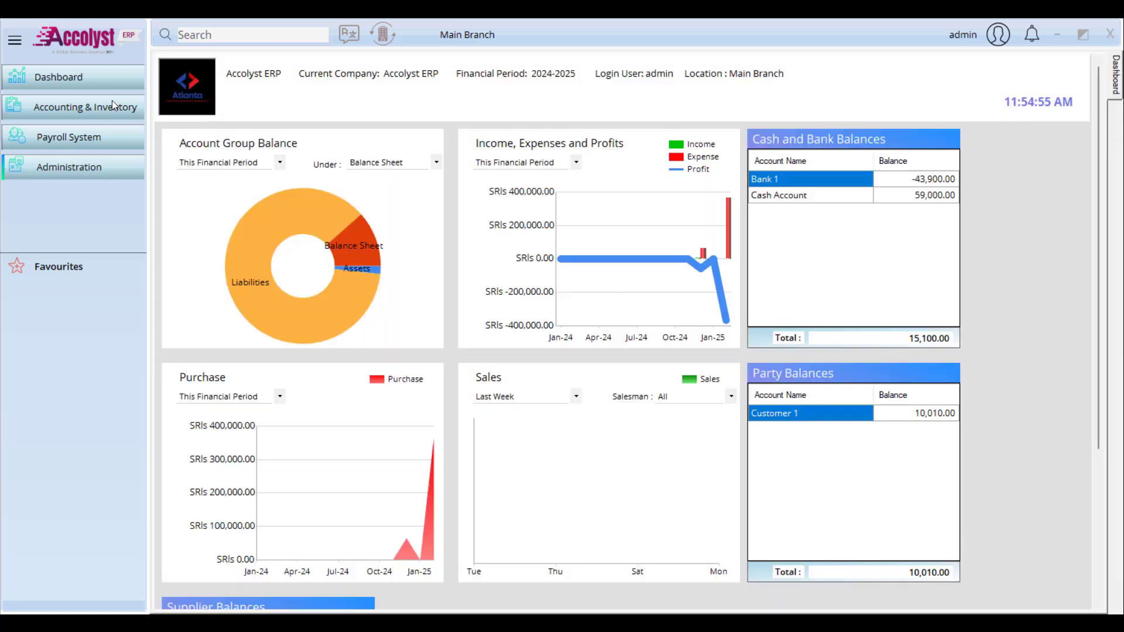
pyautogui.click(111, 106)
# Step: Start new sales invoice SI3 billed to Customer 1
pyautogui.moveTo(216, 135)
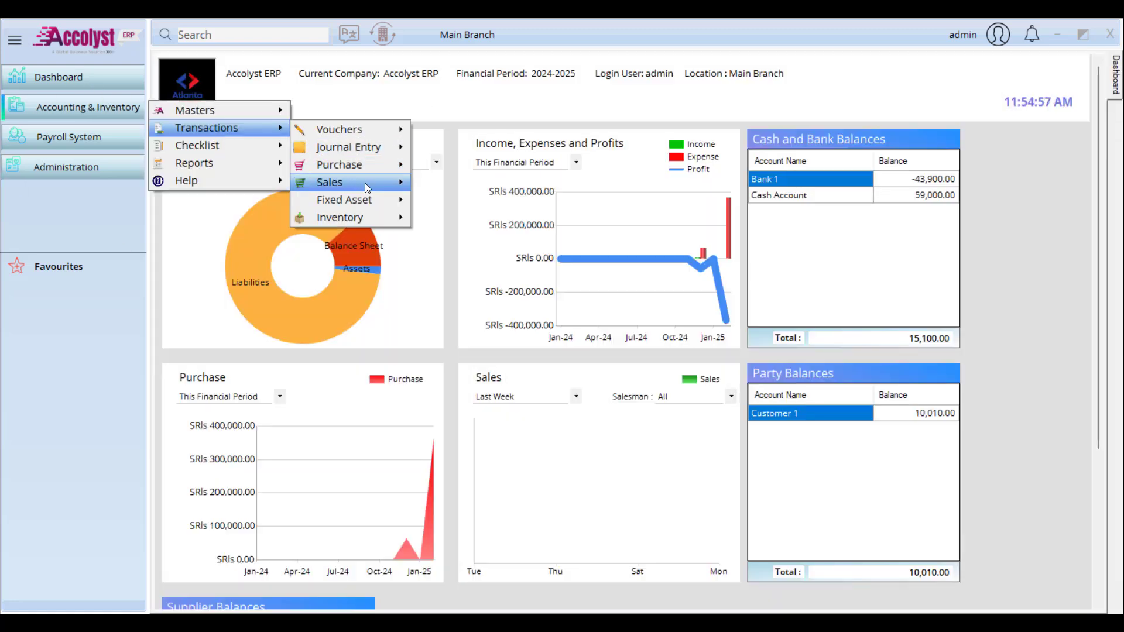
pyautogui.moveTo(364, 182)
pyautogui.click(456, 183)
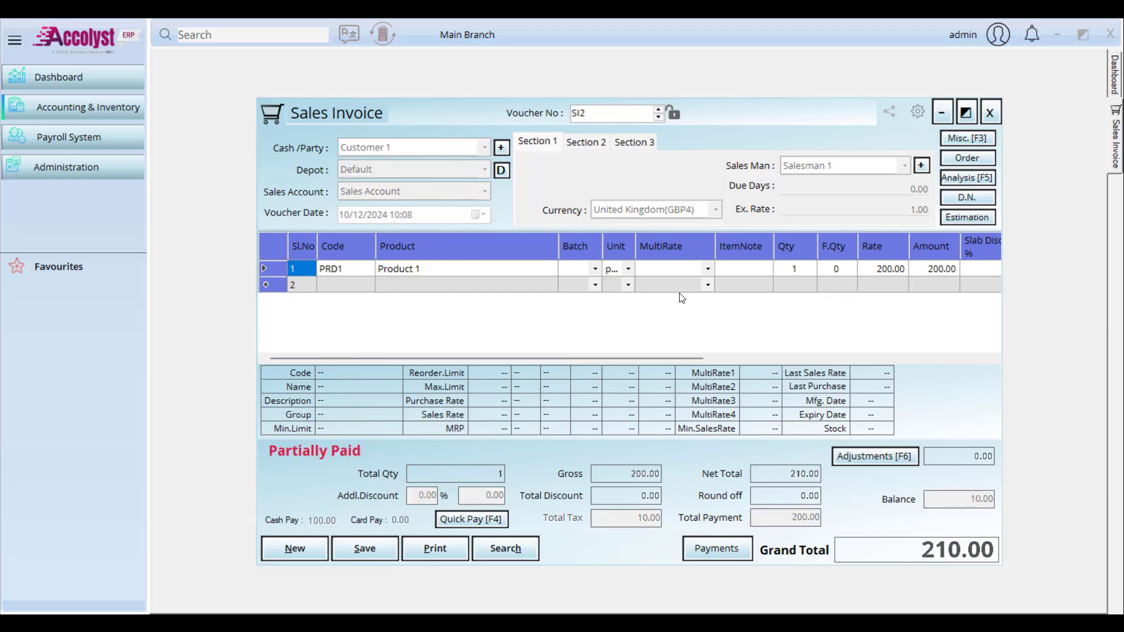
pyautogui.click(319, 552)
pyautogui.click(402, 154)
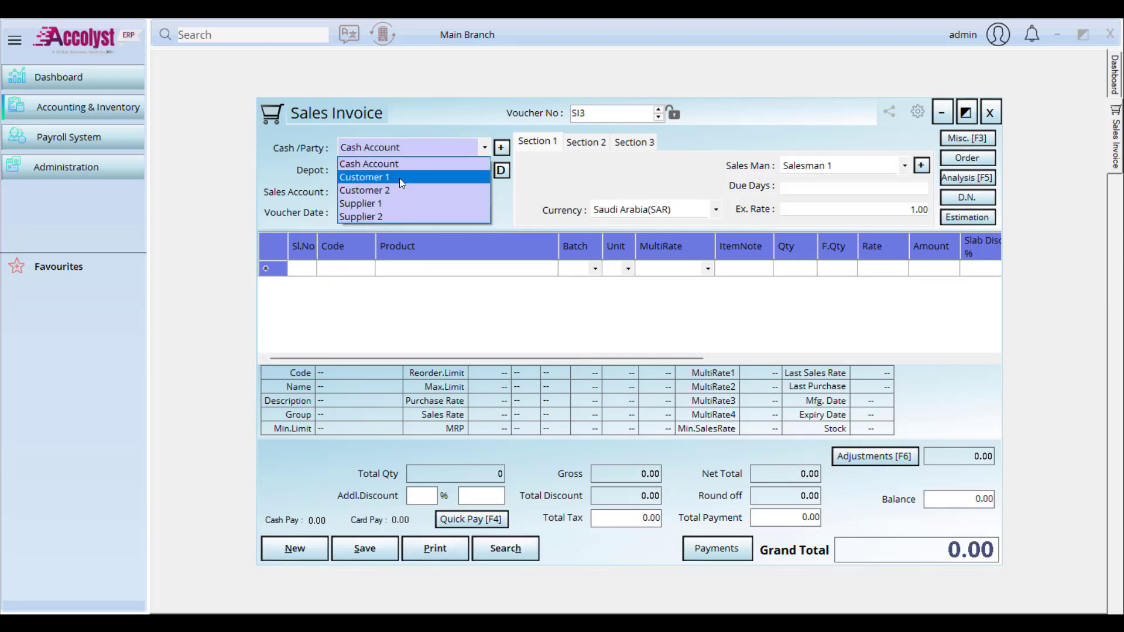
pyautogui.click(399, 178)
# Step: Add Product 1 and show its purchase and sales history with the party filter cleared
pyautogui.click(444, 270)
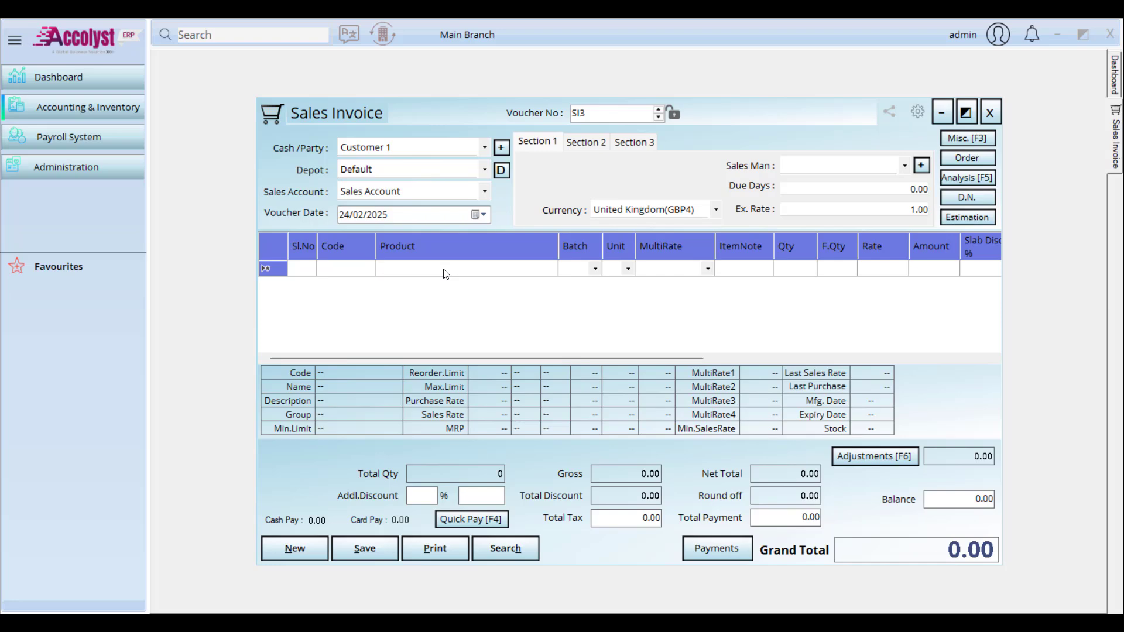
pyautogui.write('p')
pyautogui.press('Return')
pyautogui.press('Return')
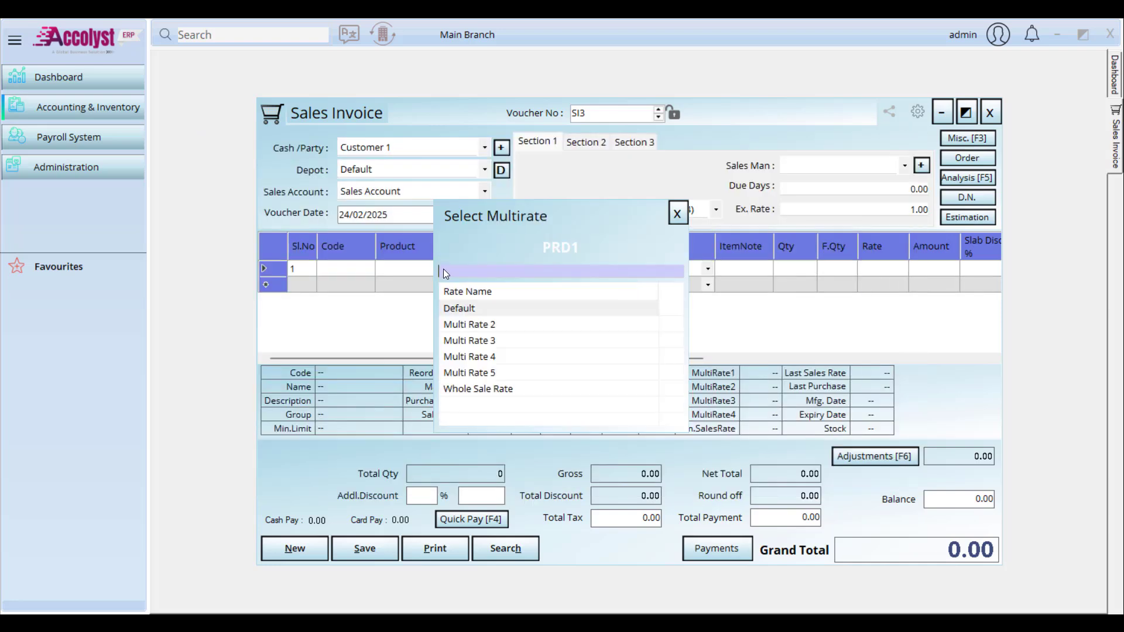
pyautogui.press('Return')
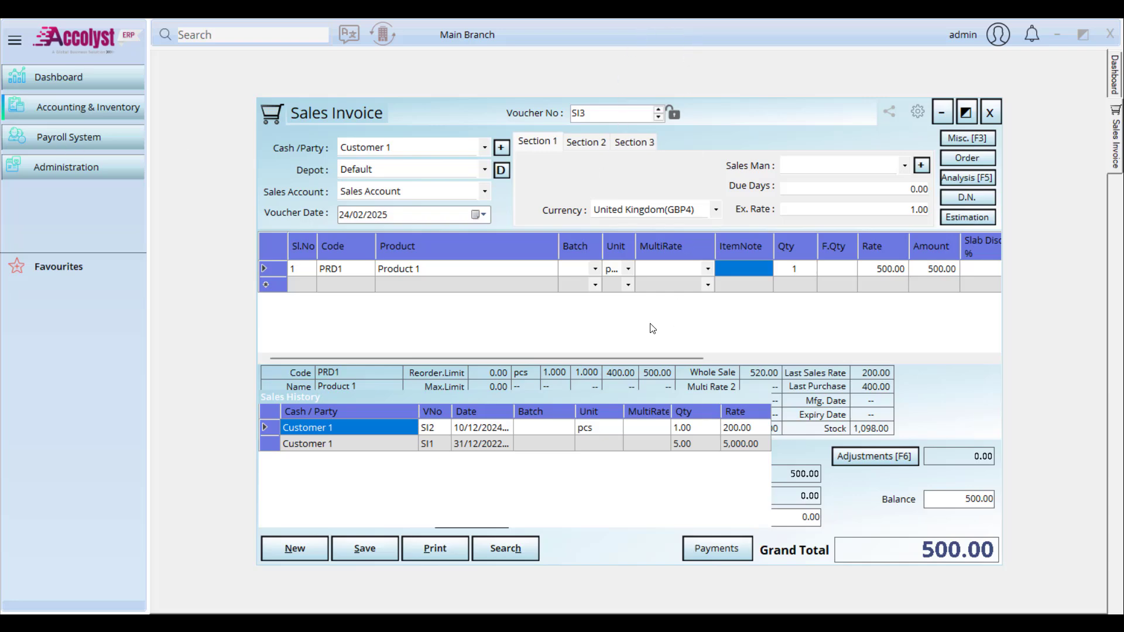
pyautogui.hotkey('ctrl', 'h')
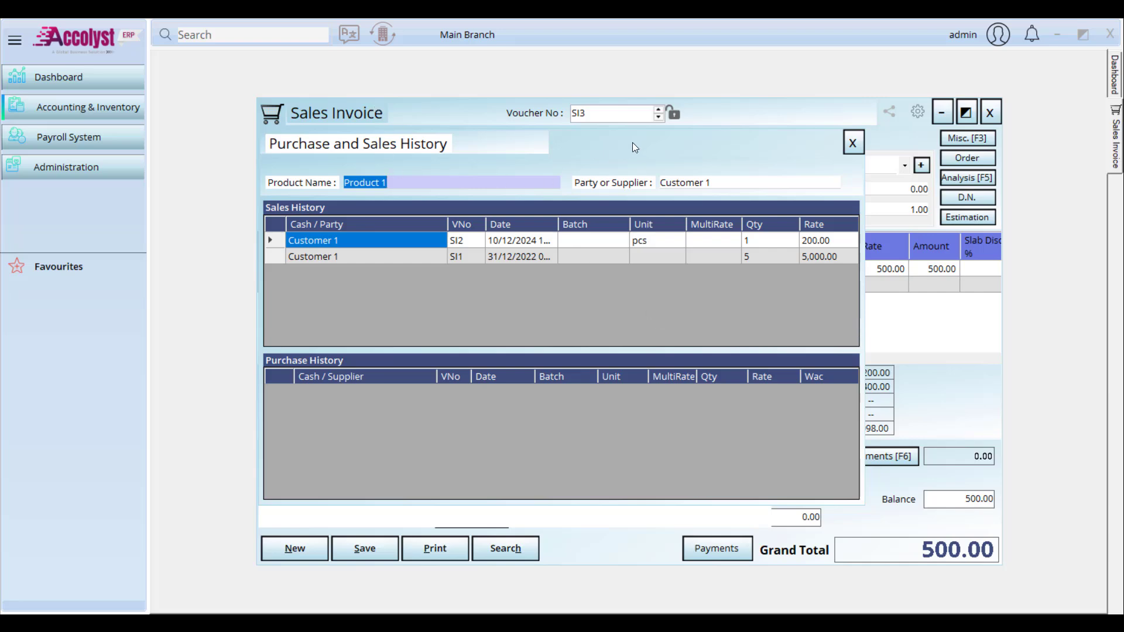
pyautogui.moveTo(635, 147); pyautogui.dragTo(581, 206)
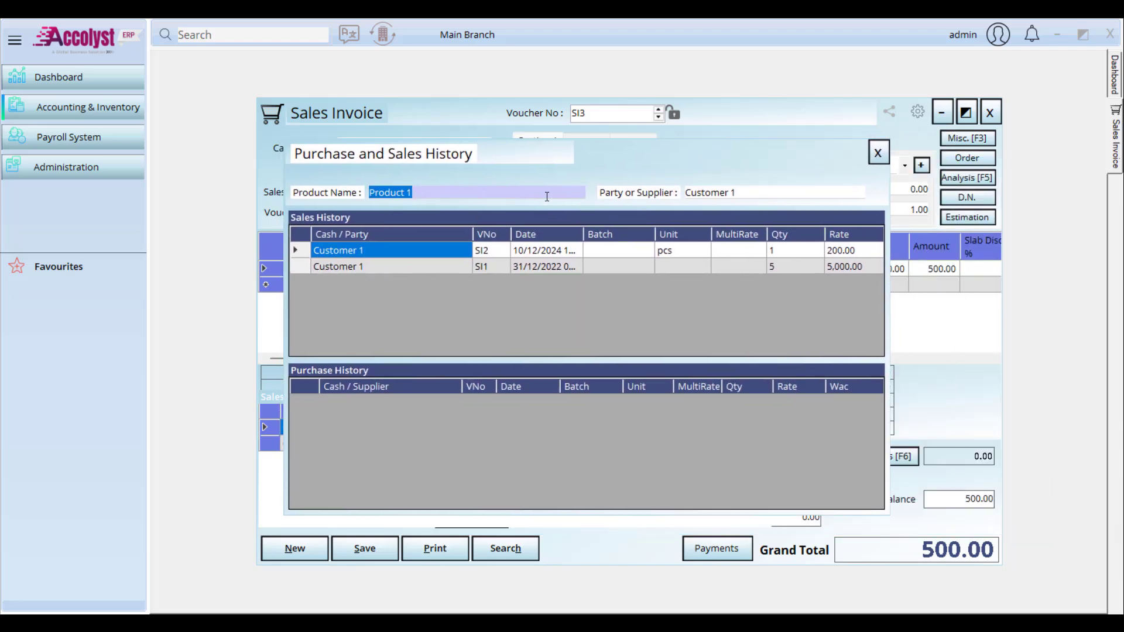
pyautogui.press('Tab')
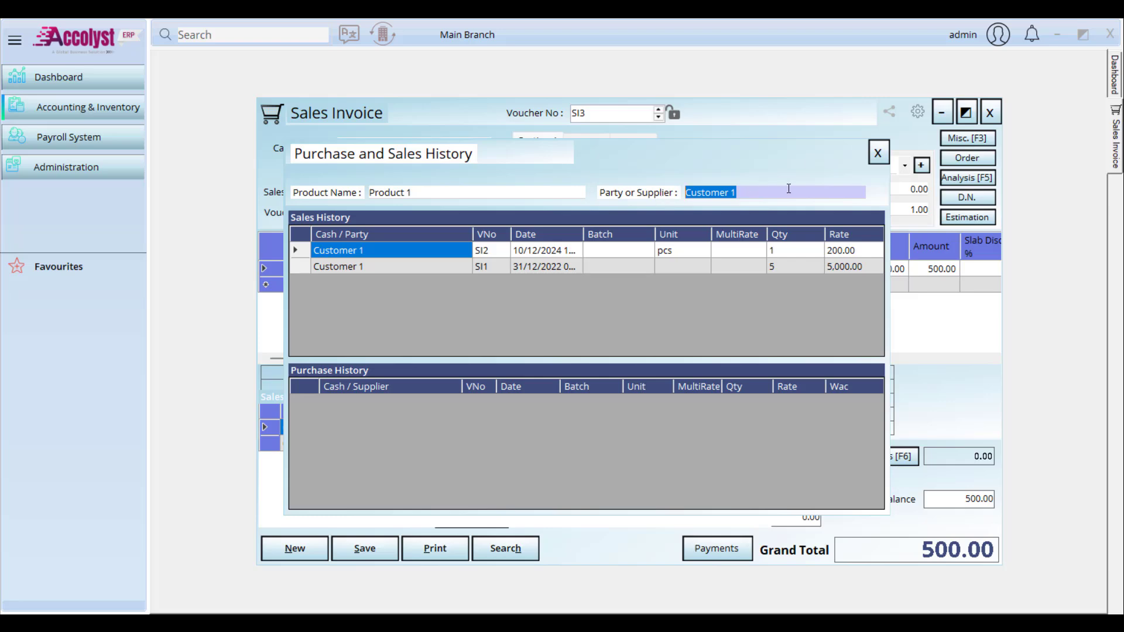
pyautogui.press('BackSpace')
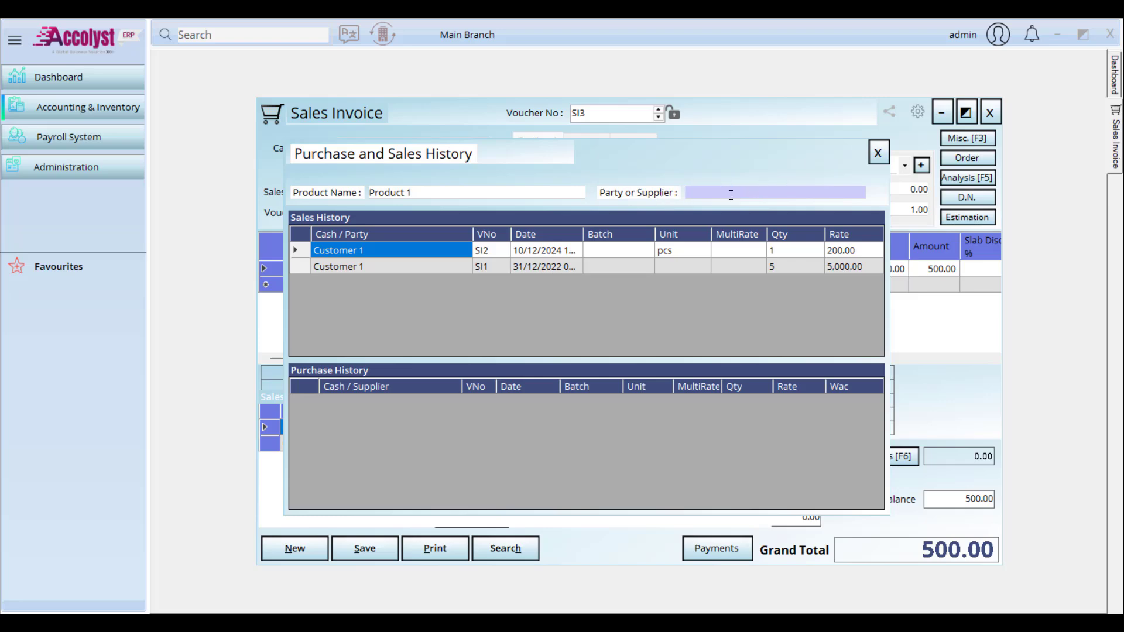
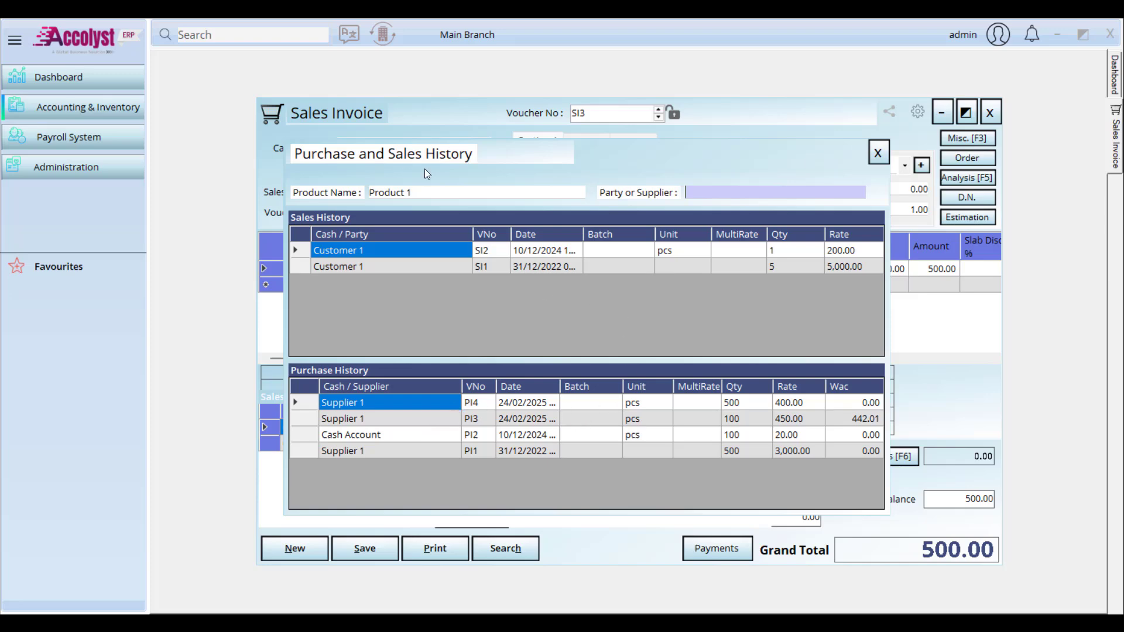
# Step: Show Product 2's purchase history filtered to Supplier 1, then close the history window
pyautogui.click(427, 192)
pyautogui.write('p')
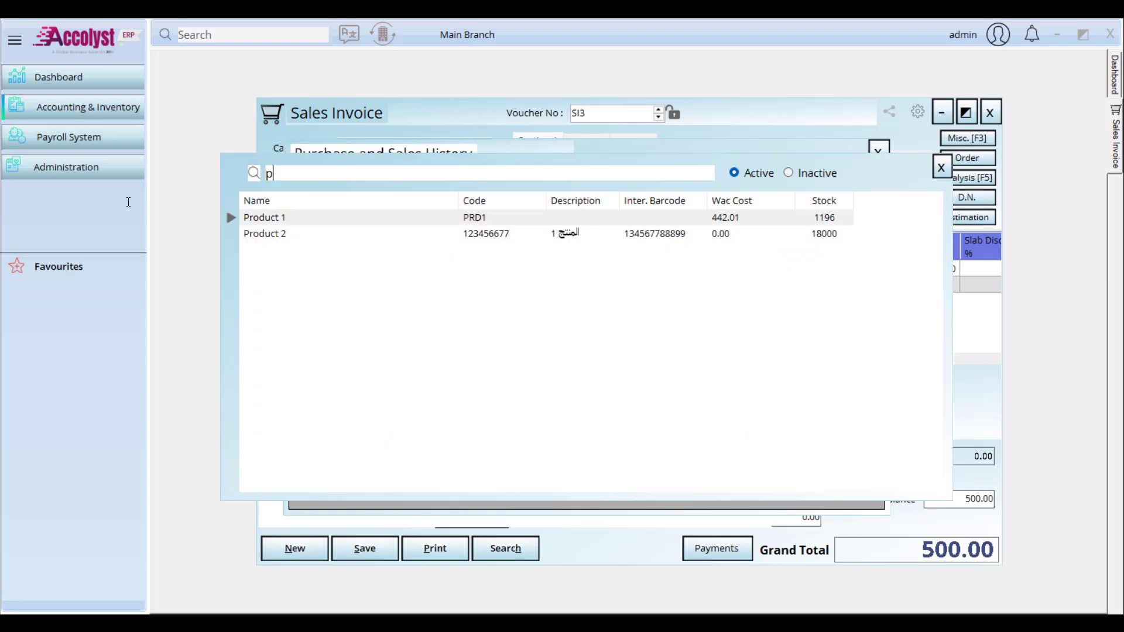
pyautogui.press('Down')
pyautogui.press('Return')
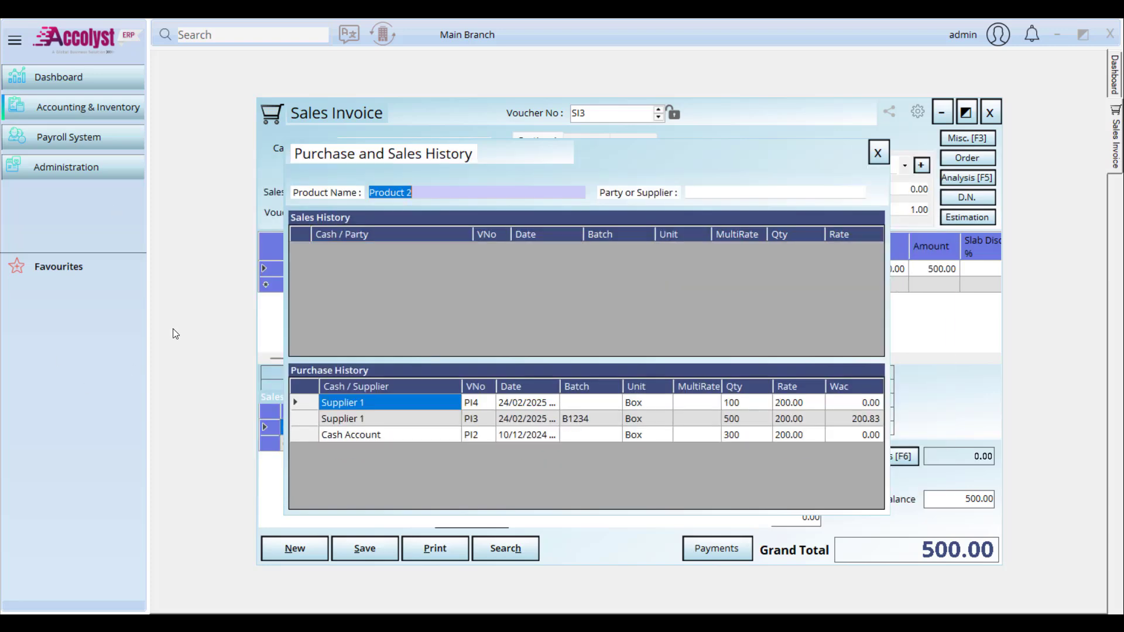
pyautogui.click(713, 191)
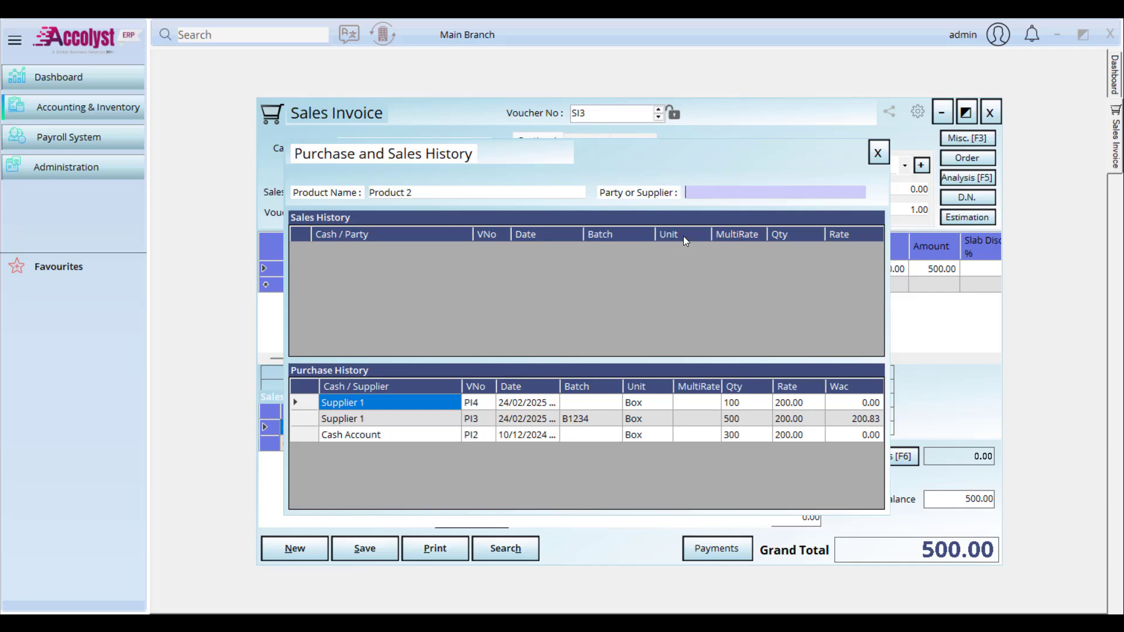
pyautogui.write('supp')
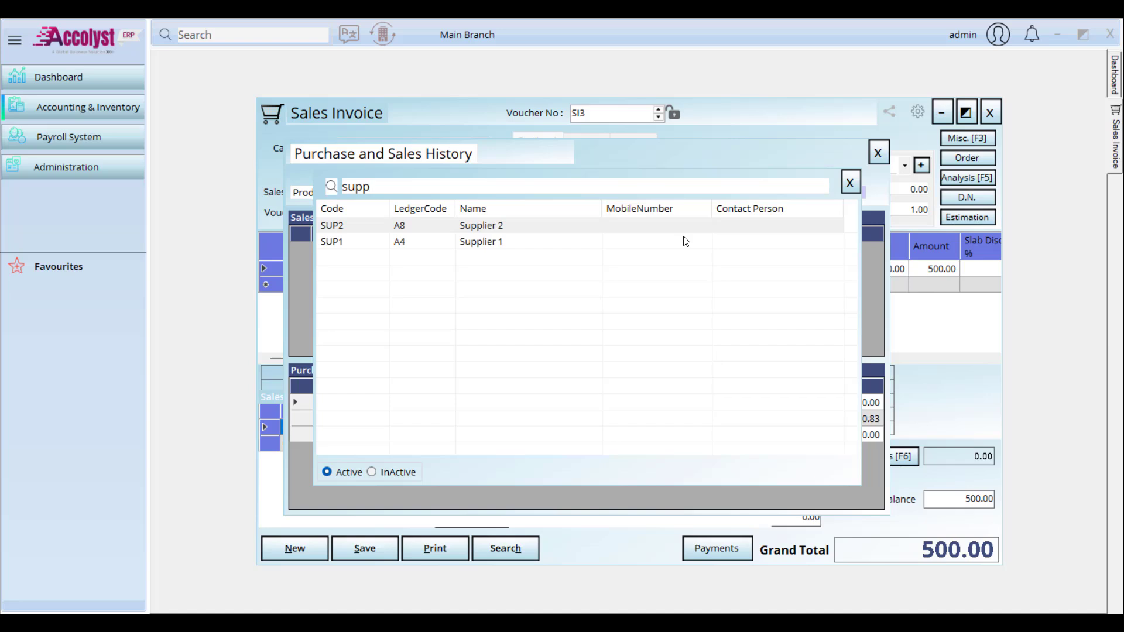
pyautogui.doubleClick(685, 241)
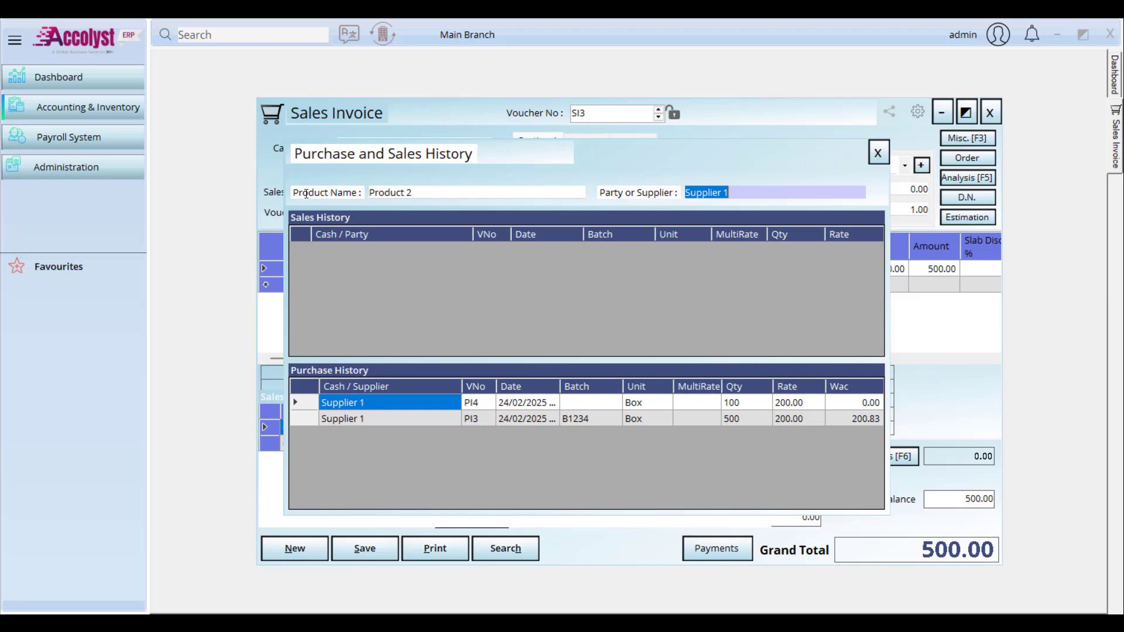
pyautogui.moveTo(402, 192); pyautogui.dragTo(321, 191)
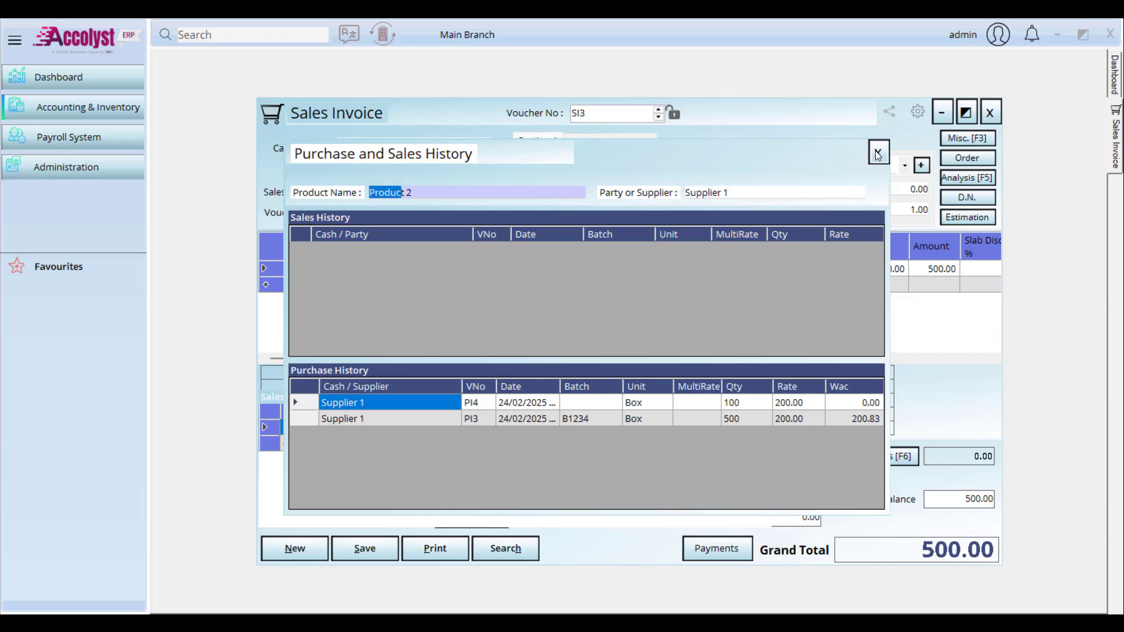
pyautogui.click(877, 154)
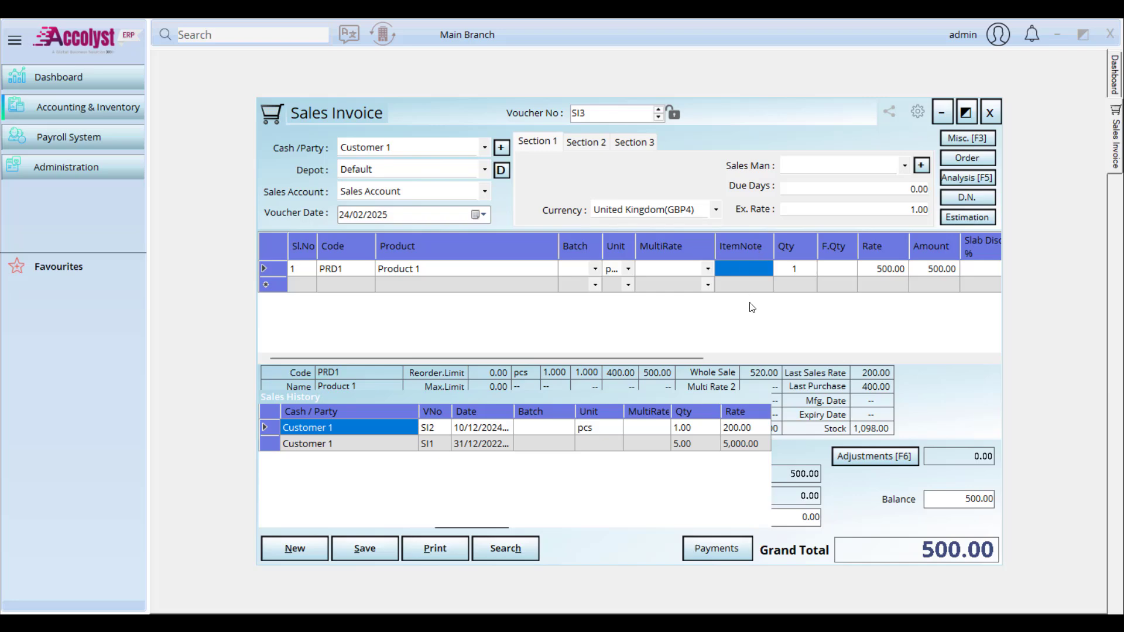
# Step: Recheck Product 1's history from the invoice's first line with F5, then close it
pyautogui.click(781, 273)
pyautogui.click(752, 275)
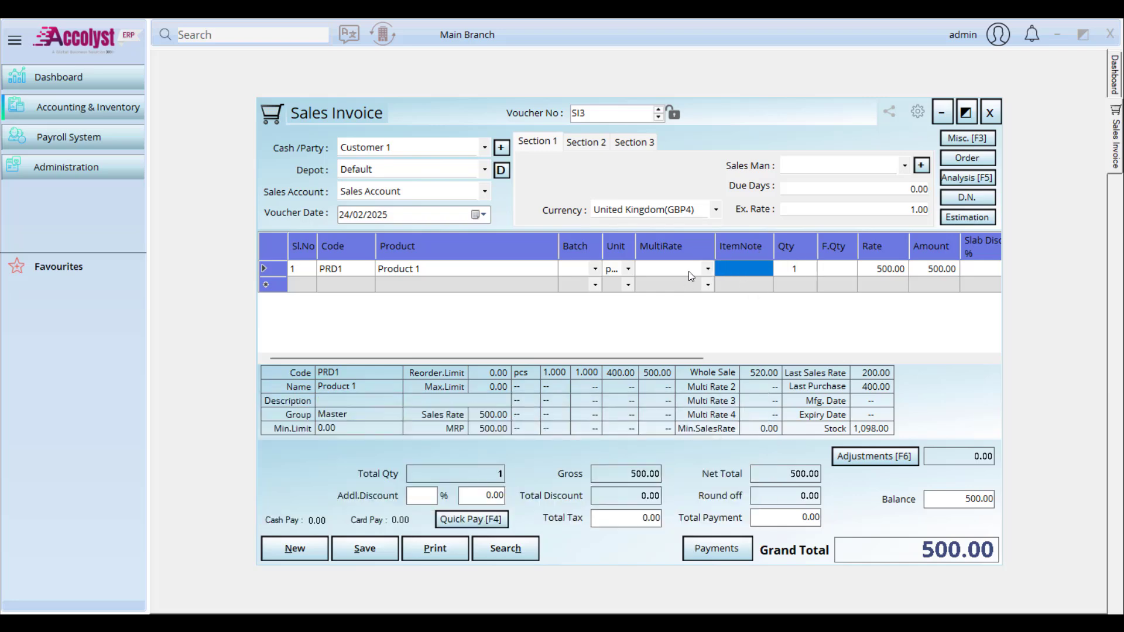
pyautogui.click(781, 272)
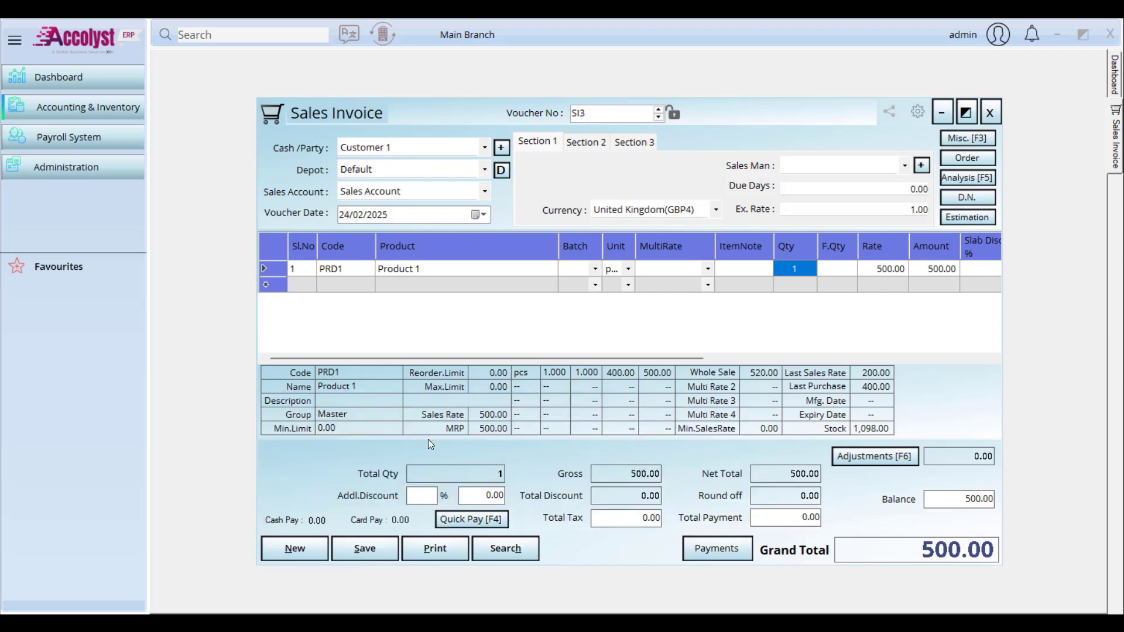
pyautogui.press('F5')
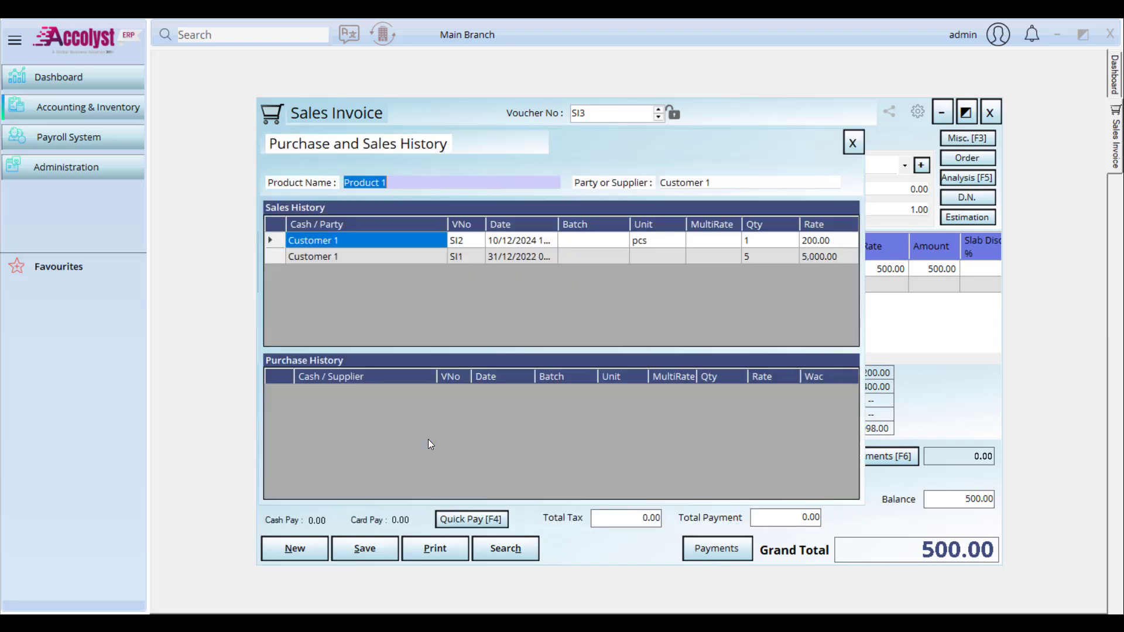
pyautogui.click(862, 144)
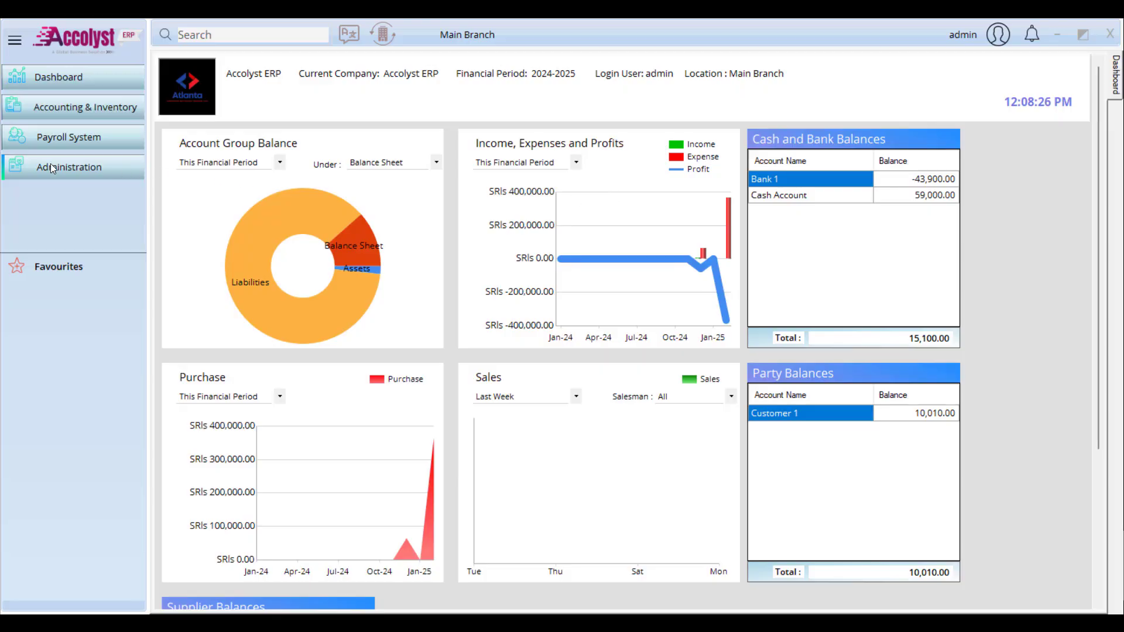
pyautogui.click(53, 168)
pyautogui.moveTo(239, 176)
pyautogui.click(299, 175)
pyautogui.click(269, 190)
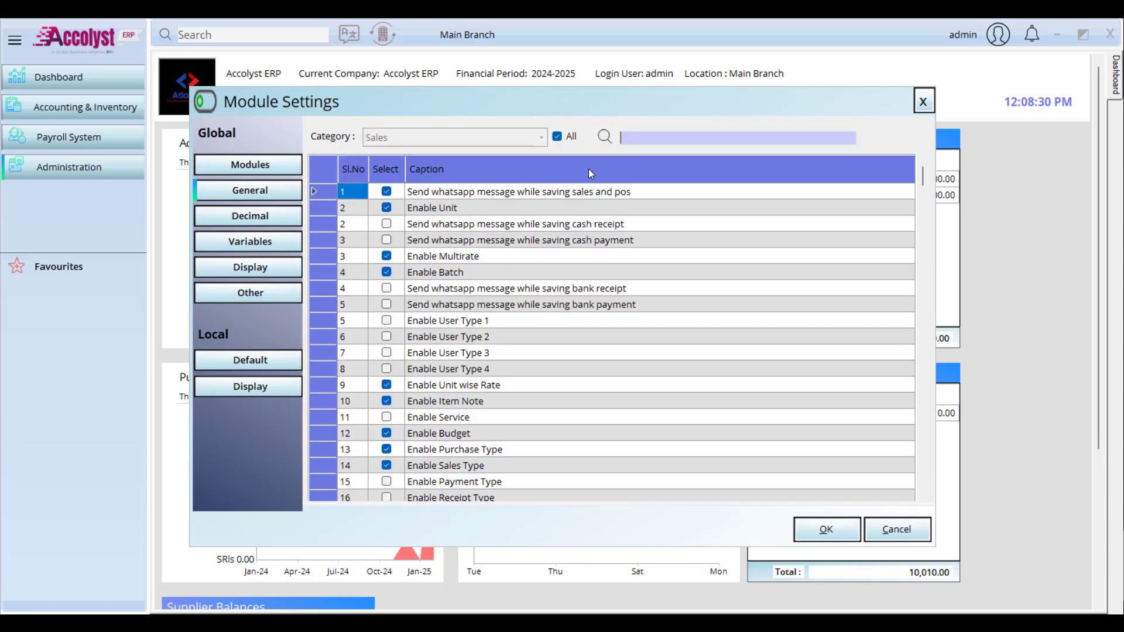
pyautogui.click(694, 135)
pyautogui.write('bu')
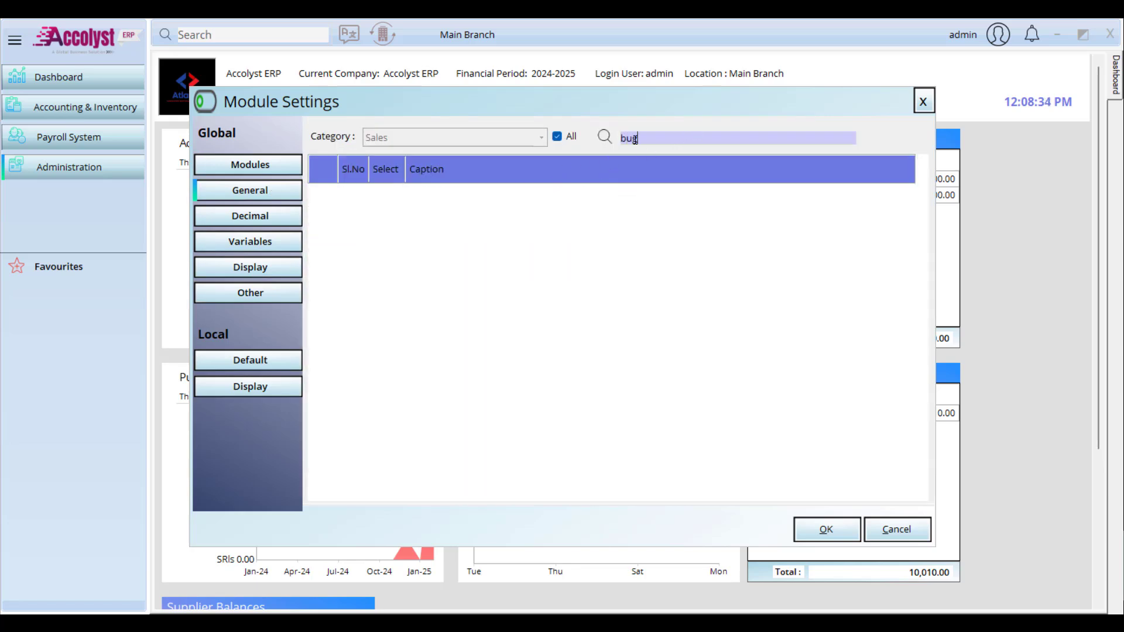
pyautogui.click(455, 192)
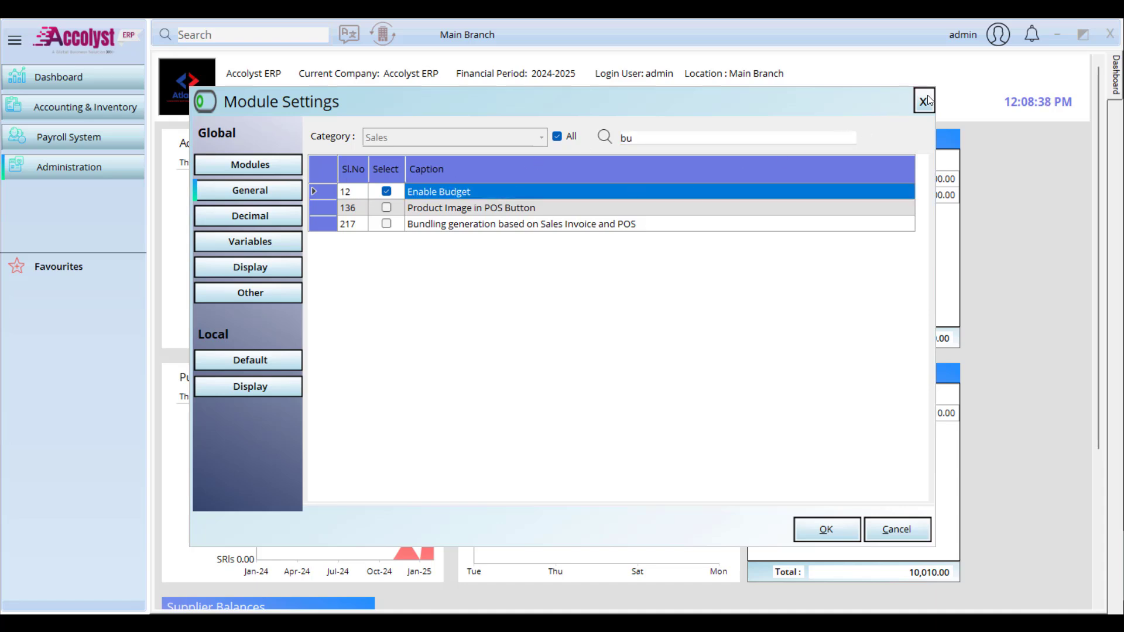
pyautogui.click(925, 101)
# Step: Start a Budget named 2025 running from 01/01/2025 to 31/12/2025
pyautogui.click(81, 107)
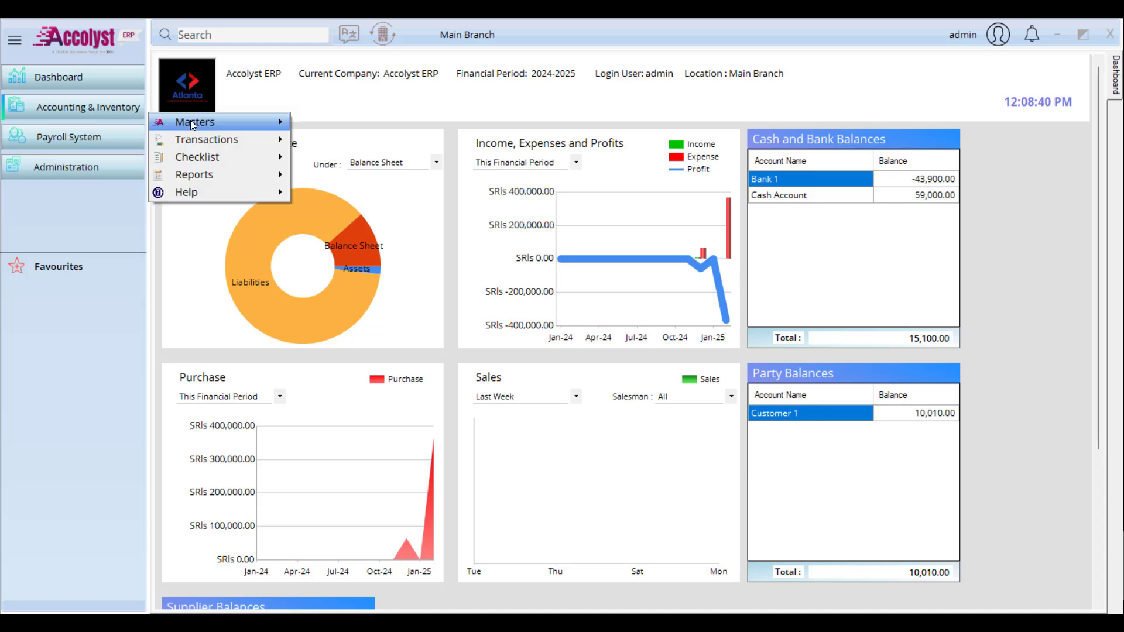
pyautogui.moveTo(191, 120)
pyautogui.click(368, 207)
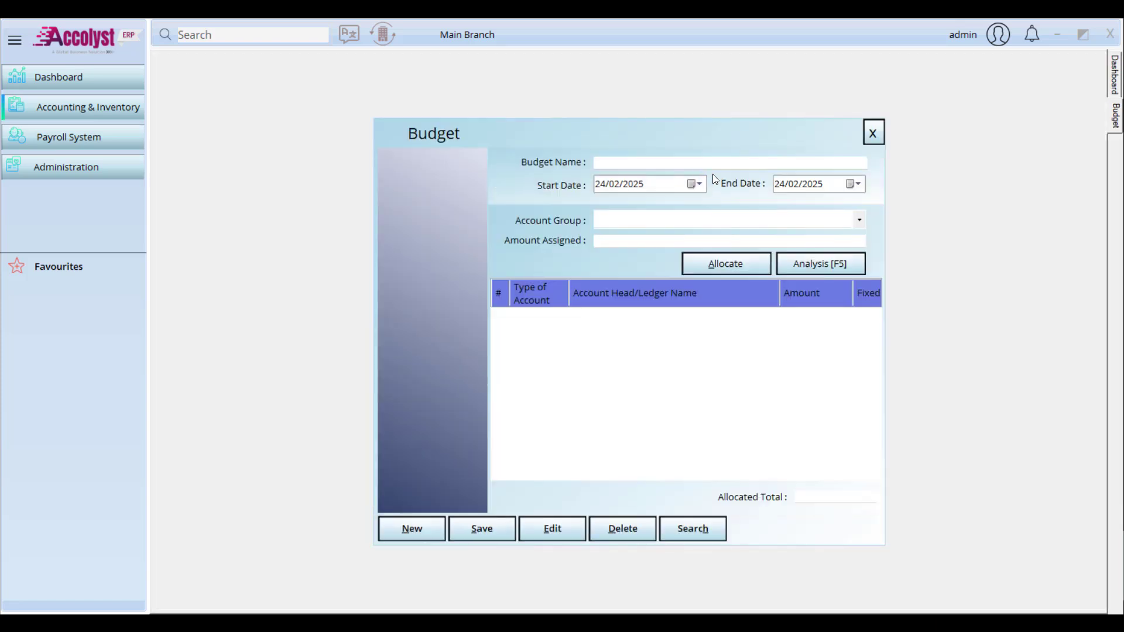
pyautogui.click(717, 162)
pyautogui.write('2025')
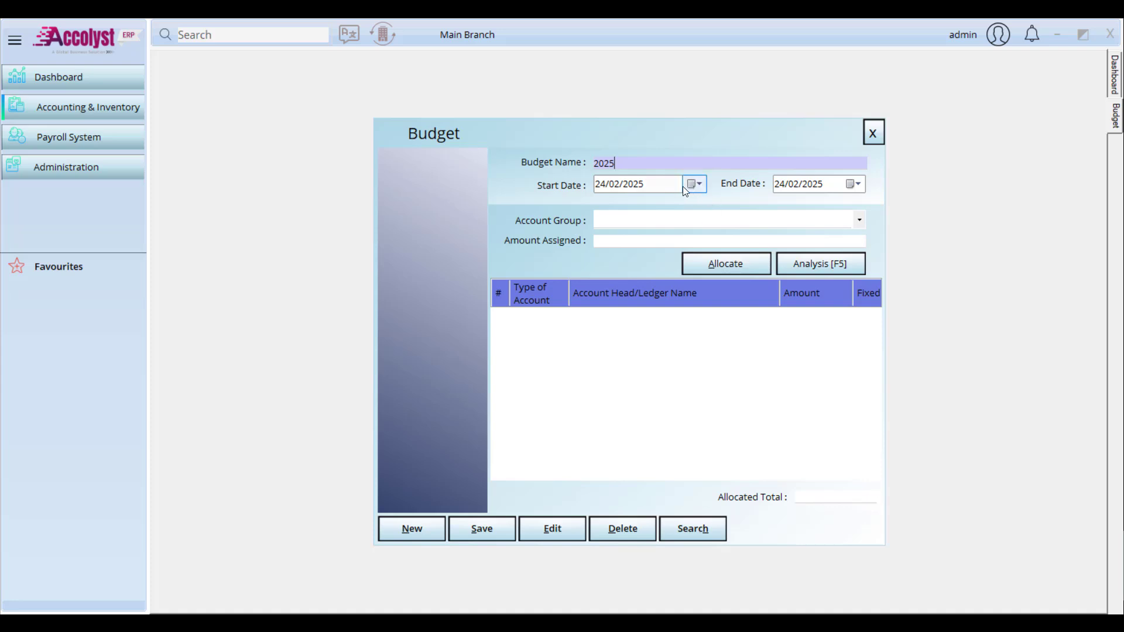
pyautogui.click(697, 185)
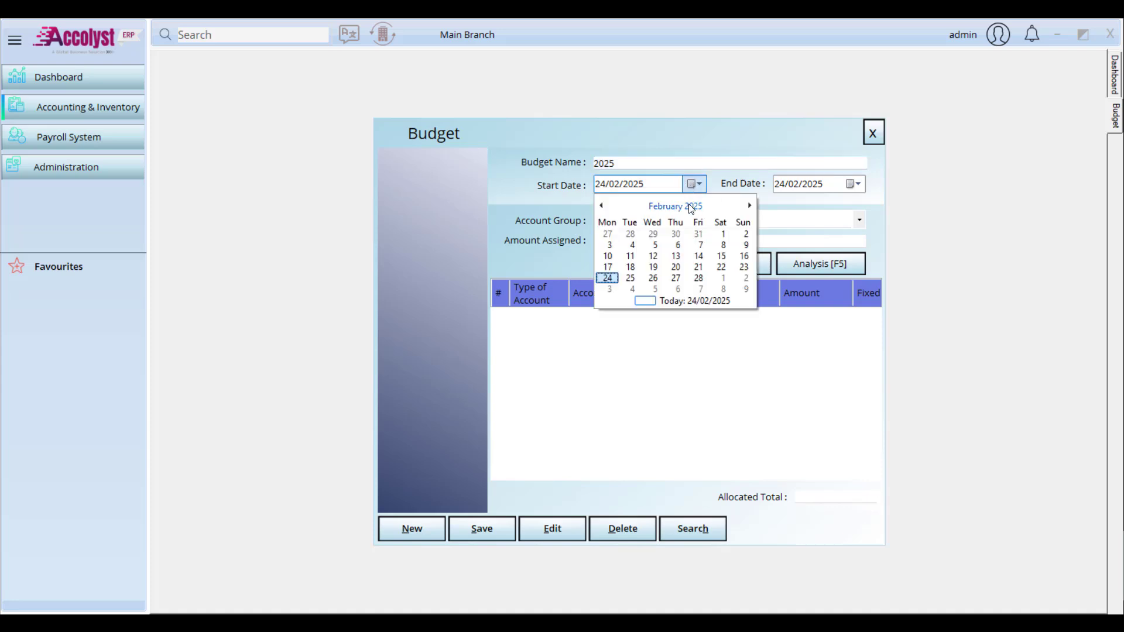
pyautogui.click(688, 205)
pyautogui.click(614, 229)
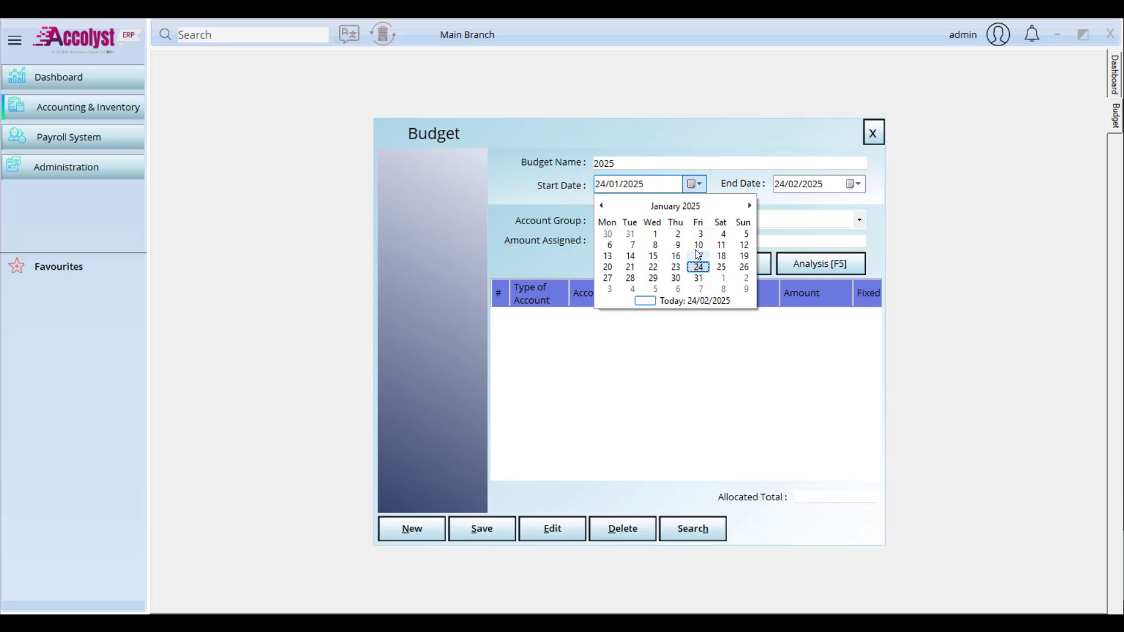
pyautogui.click(655, 234)
pyautogui.click(848, 185)
pyautogui.click(843, 205)
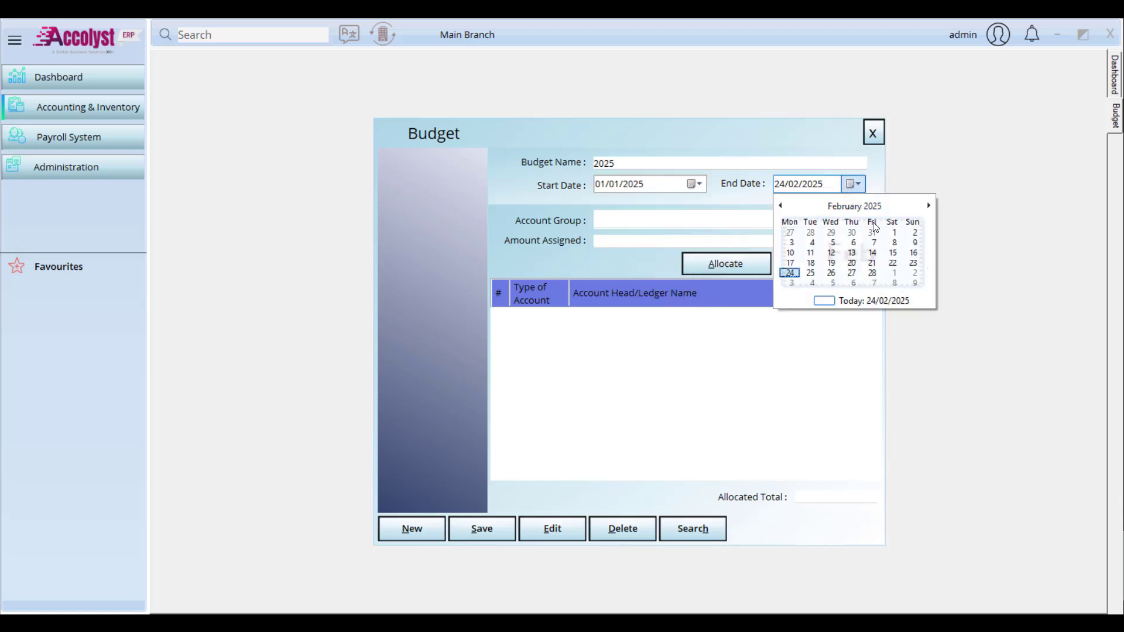
pyautogui.click(904, 280)
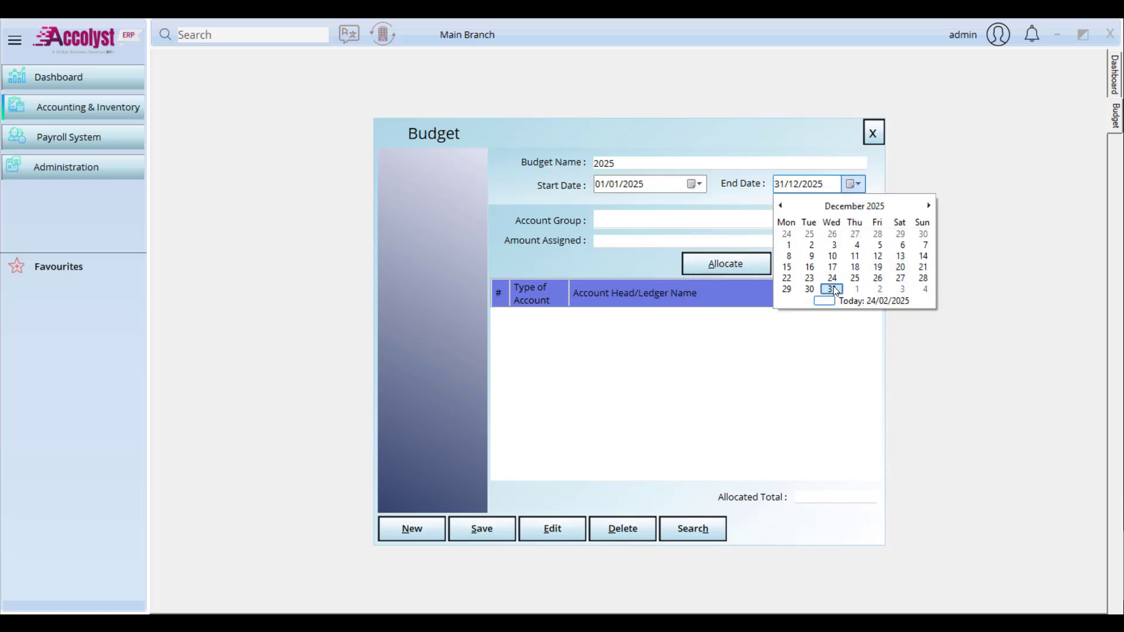
pyautogui.click(831, 289)
# Step: Choose the Expenses group and allocate 5000 across Direct and Indirect Expenses
pyautogui.click(698, 221)
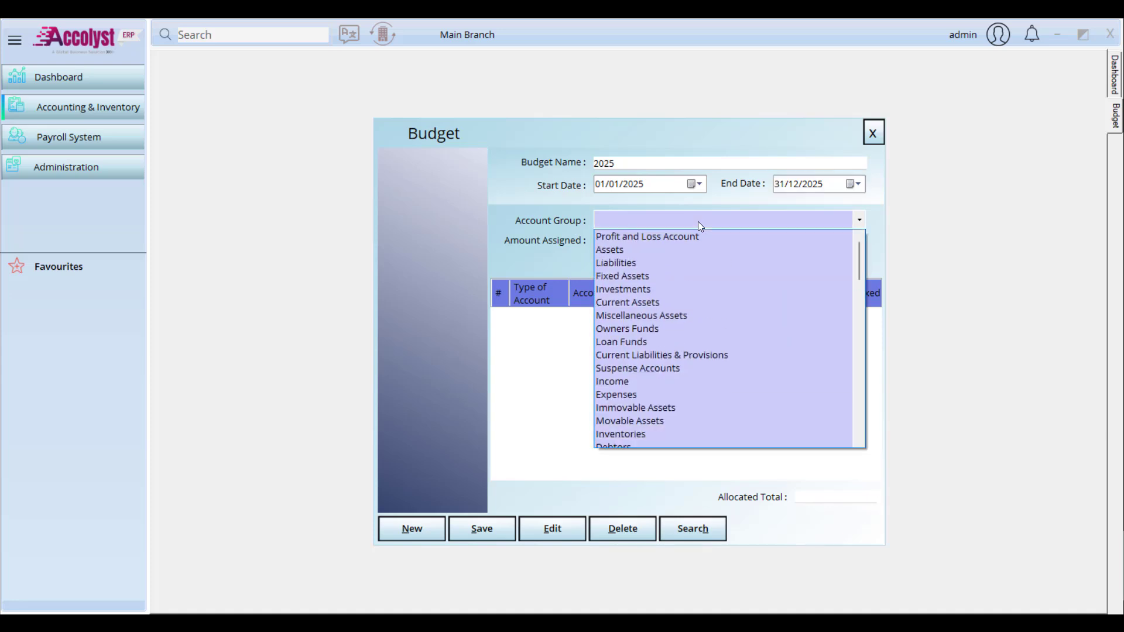
pyautogui.press('e')
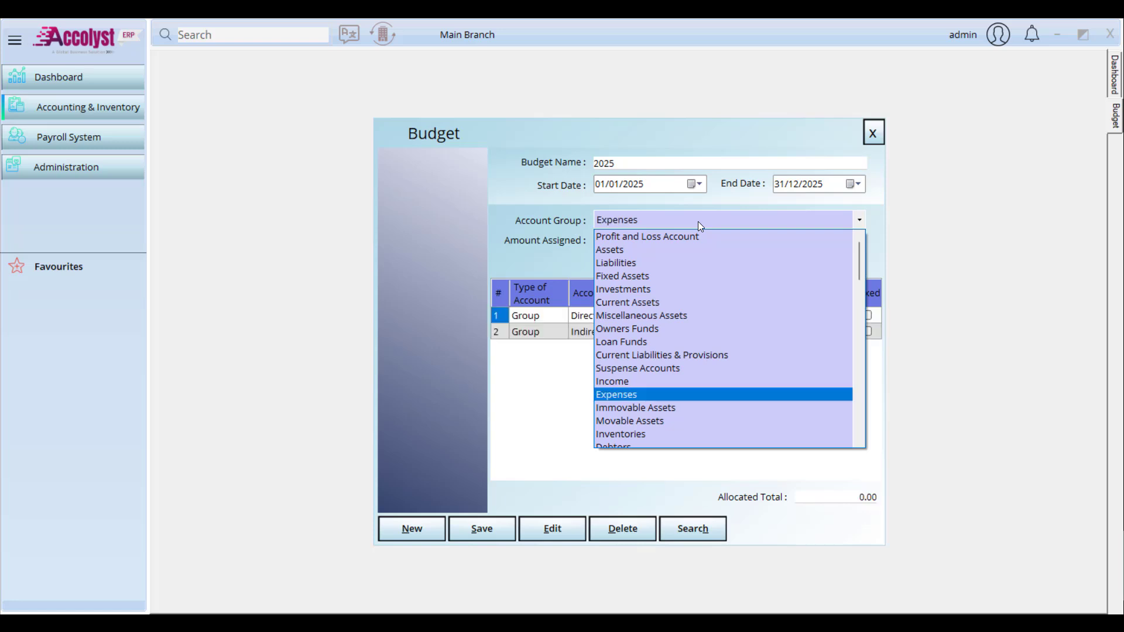
pyautogui.press('Return')
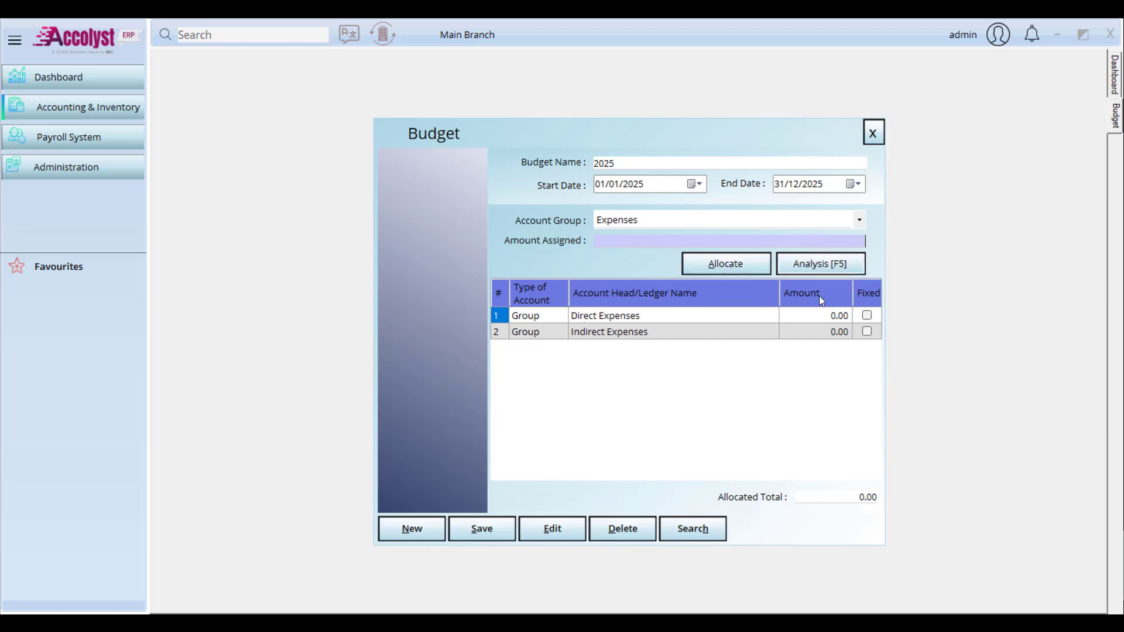
pyautogui.click(824, 314)
pyautogui.click(827, 333)
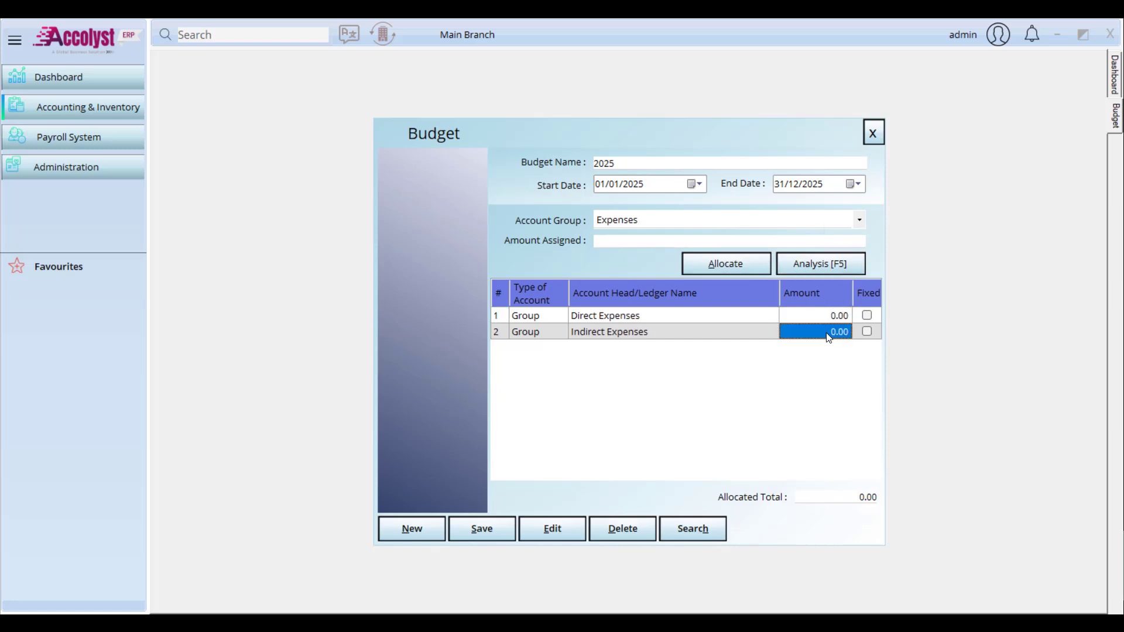
pyautogui.click(816, 240)
pyautogui.write('5')
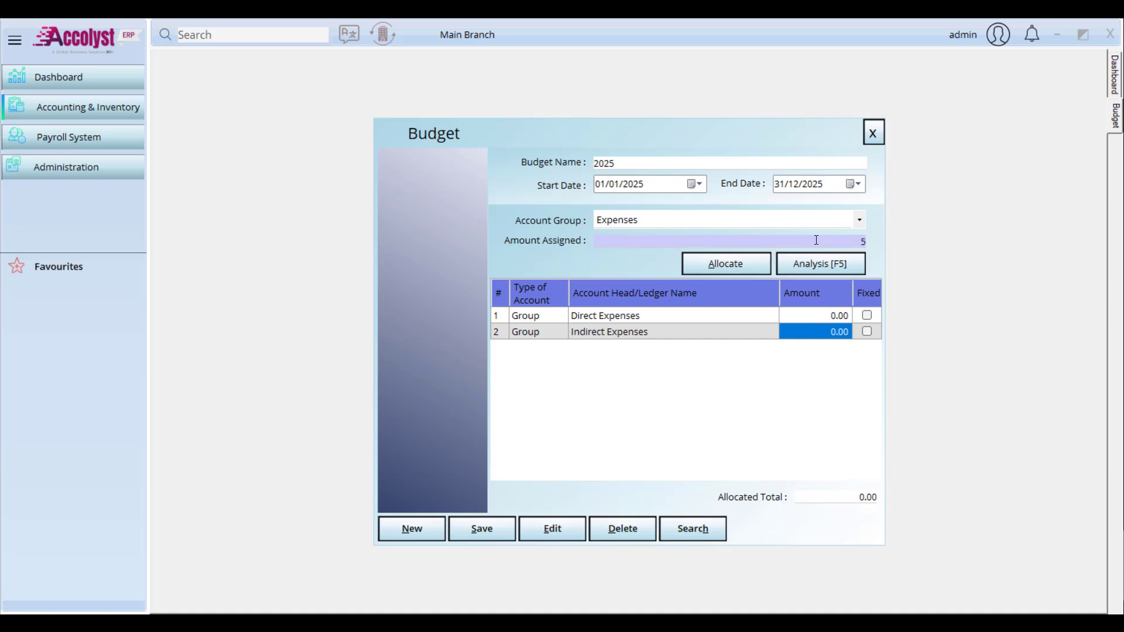
pyautogui.write('000')
pyautogui.click(736, 263)
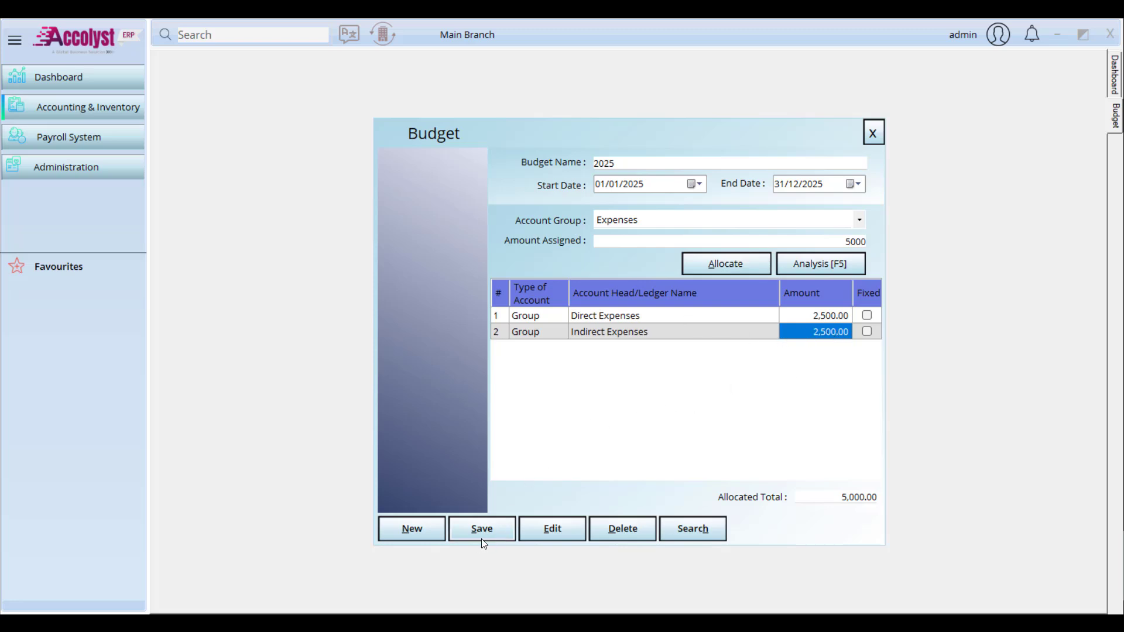
# Step: Review the budget analysis, then save the 2025 budget
pyautogui.click(809, 268)
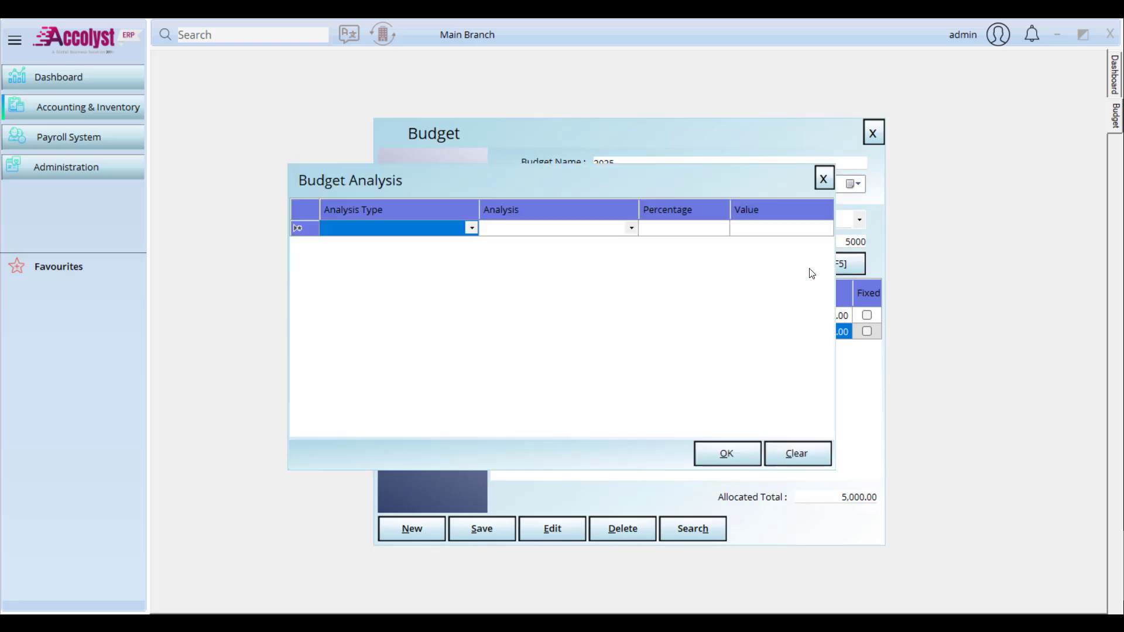
pyautogui.click(822, 178)
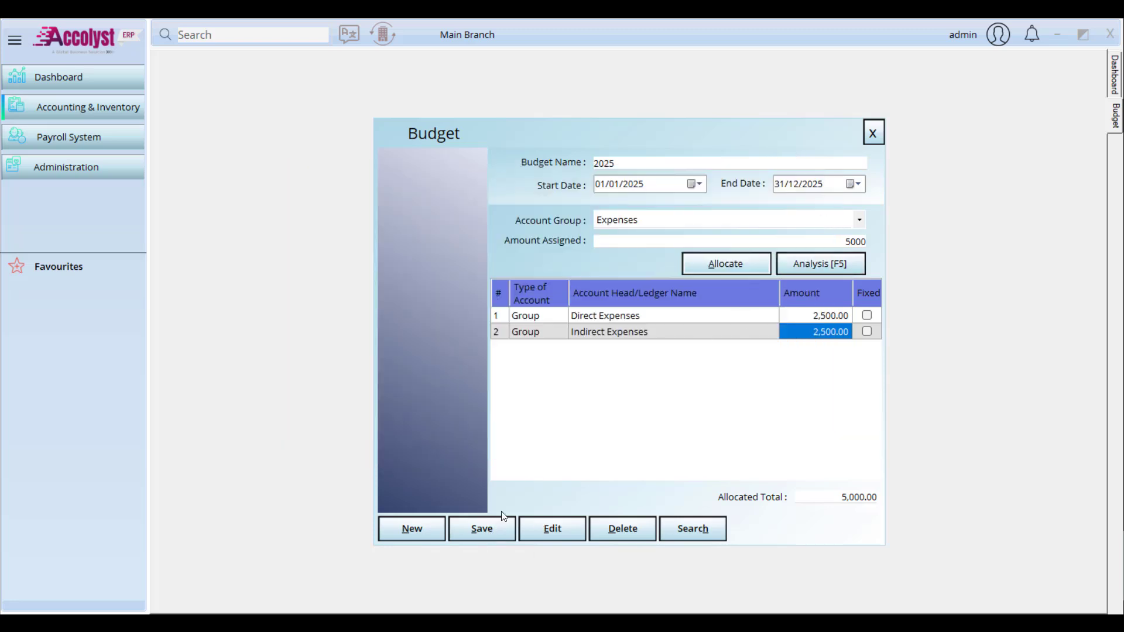
pyautogui.click(483, 531)
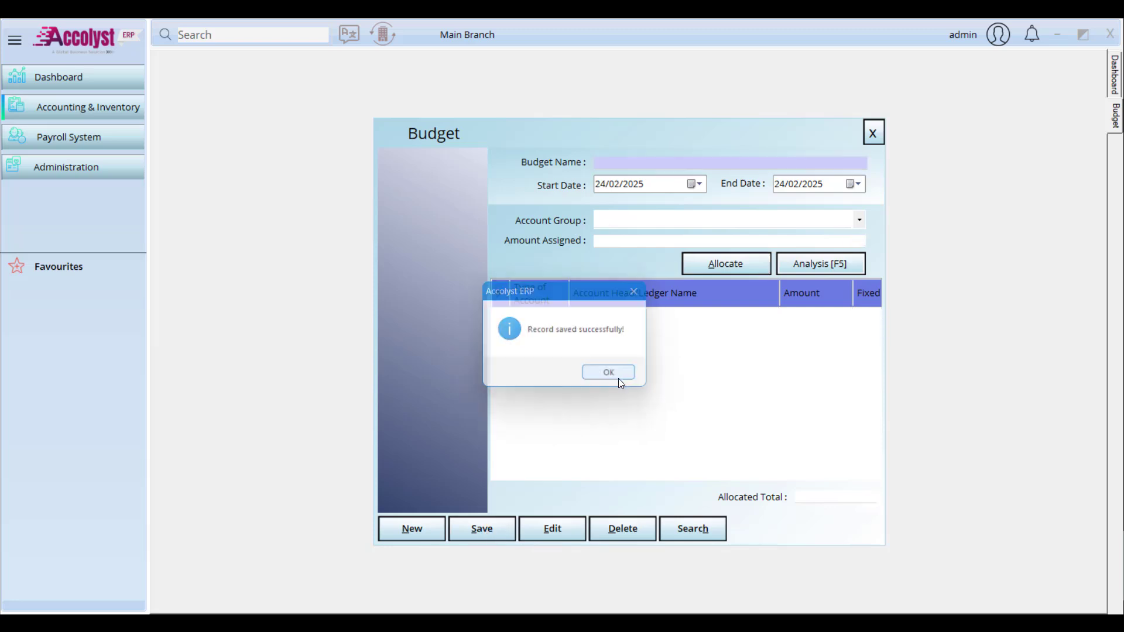
pyautogui.click(618, 378)
# Step: Close the budget window and open Module Settings under Administration > Settings
pyautogui.click(871, 134)
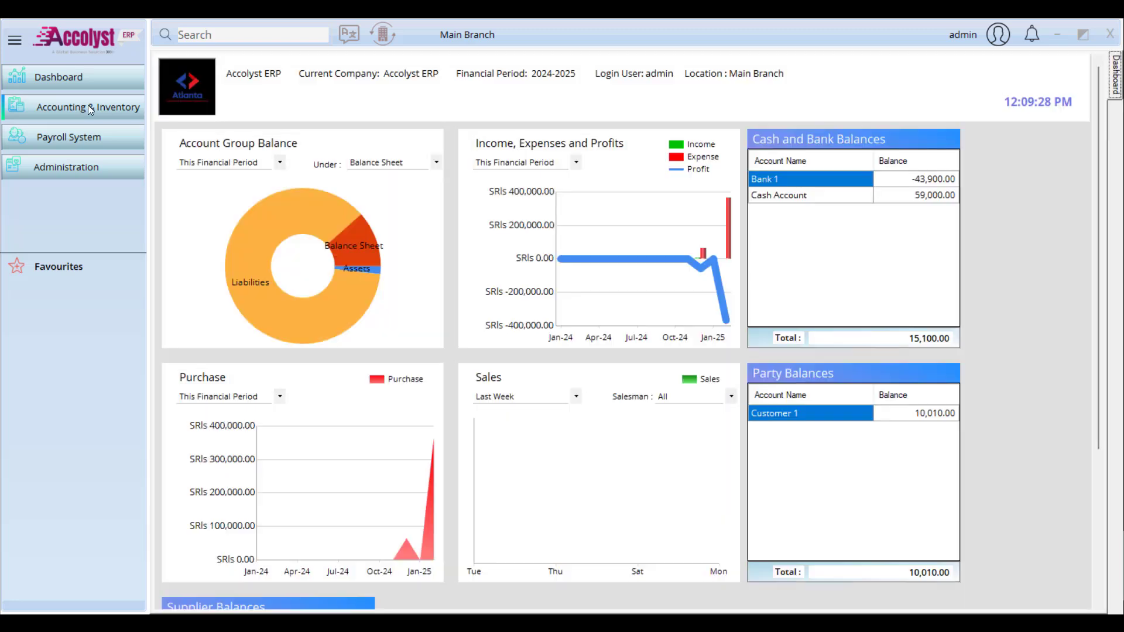
pyautogui.click(56, 110)
pyautogui.click(61, 158)
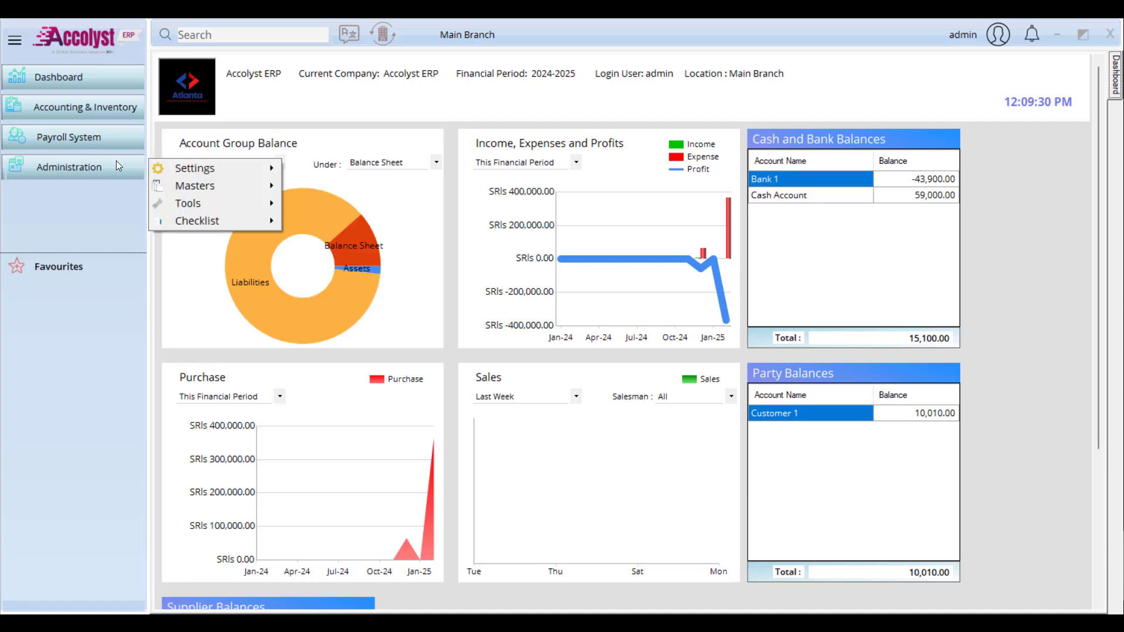
pyautogui.click(259, 135)
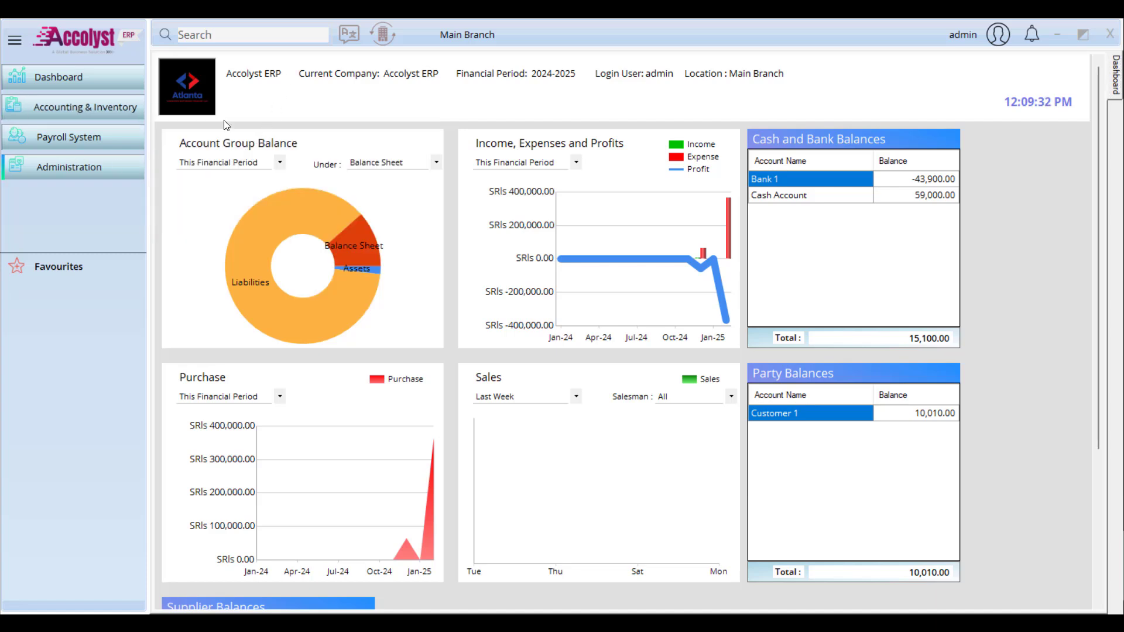
pyautogui.click(76, 177)
pyautogui.moveTo(235, 187)
pyautogui.click(362, 187)
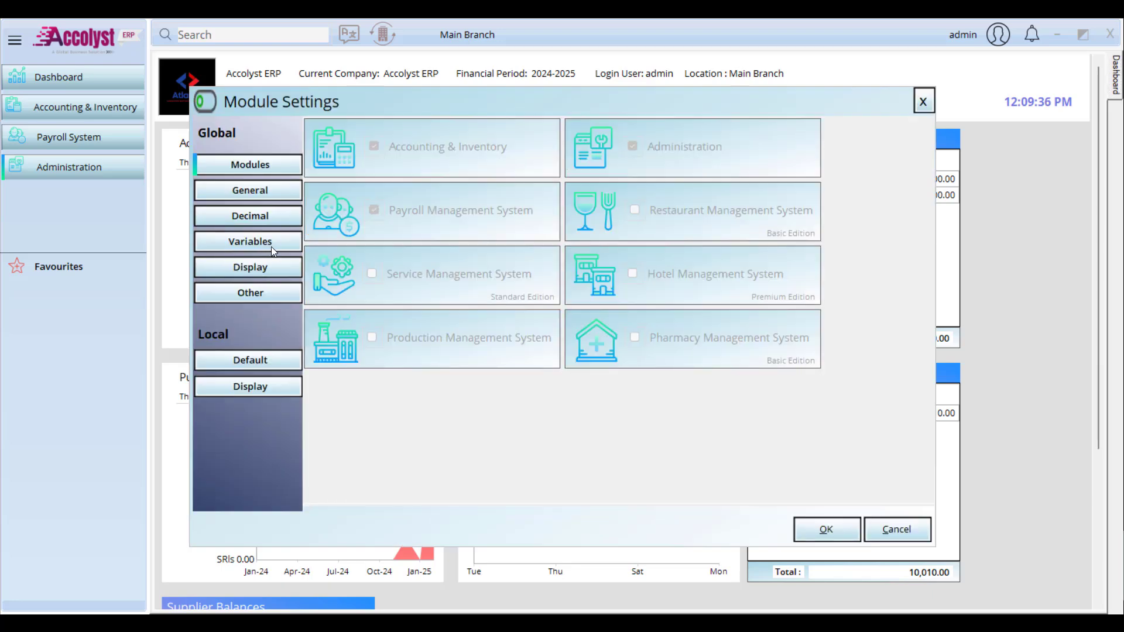
# Step: Set the Budget Exceeded variable to 2 (Block) and save the module settings
pyautogui.click(271, 244)
pyautogui.click(601, 226)
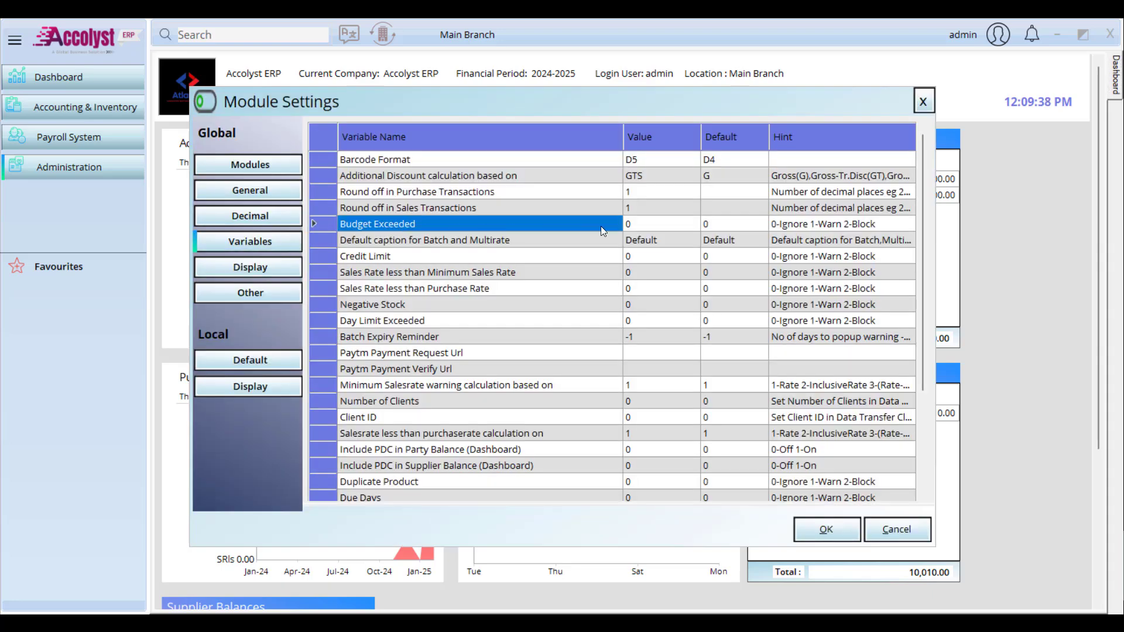
pyautogui.click(638, 223)
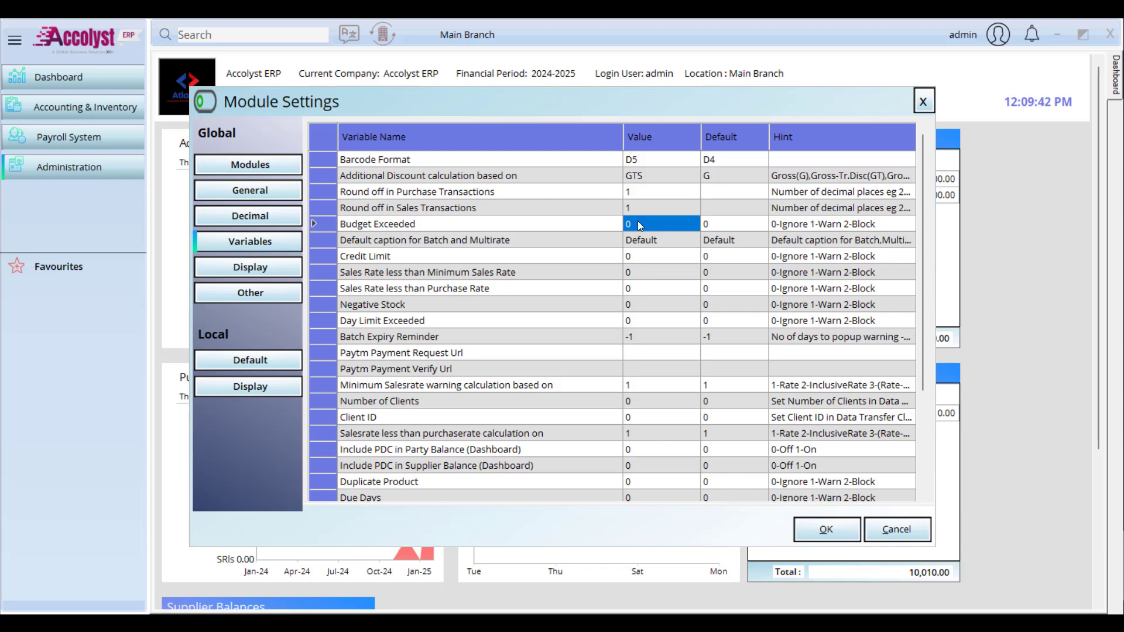
pyautogui.write('1')
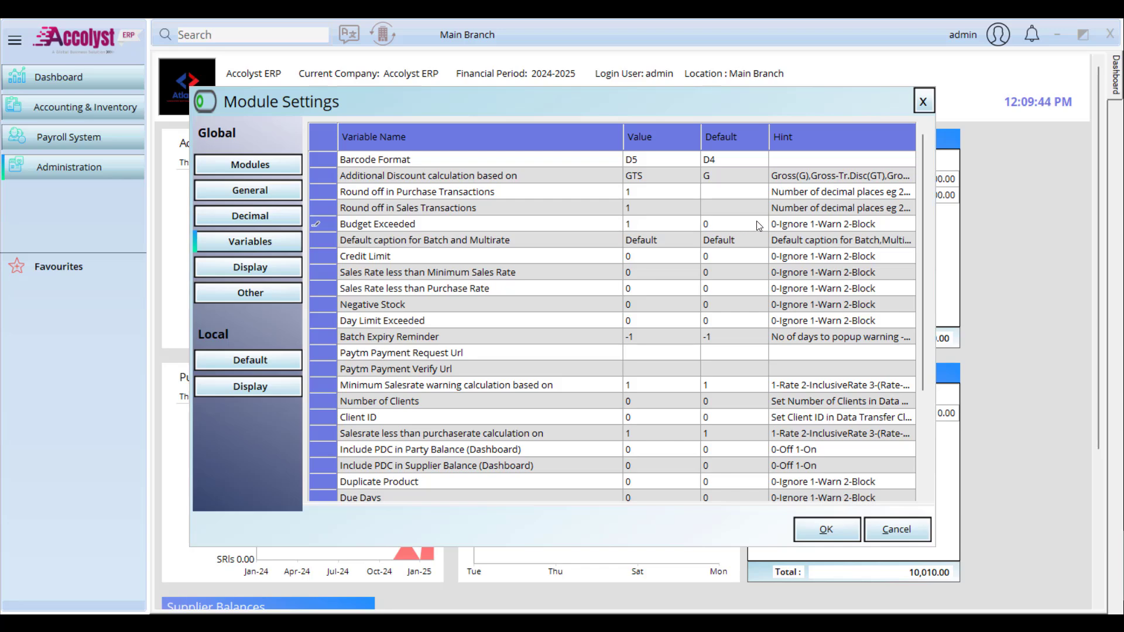
pyautogui.click(853, 225)
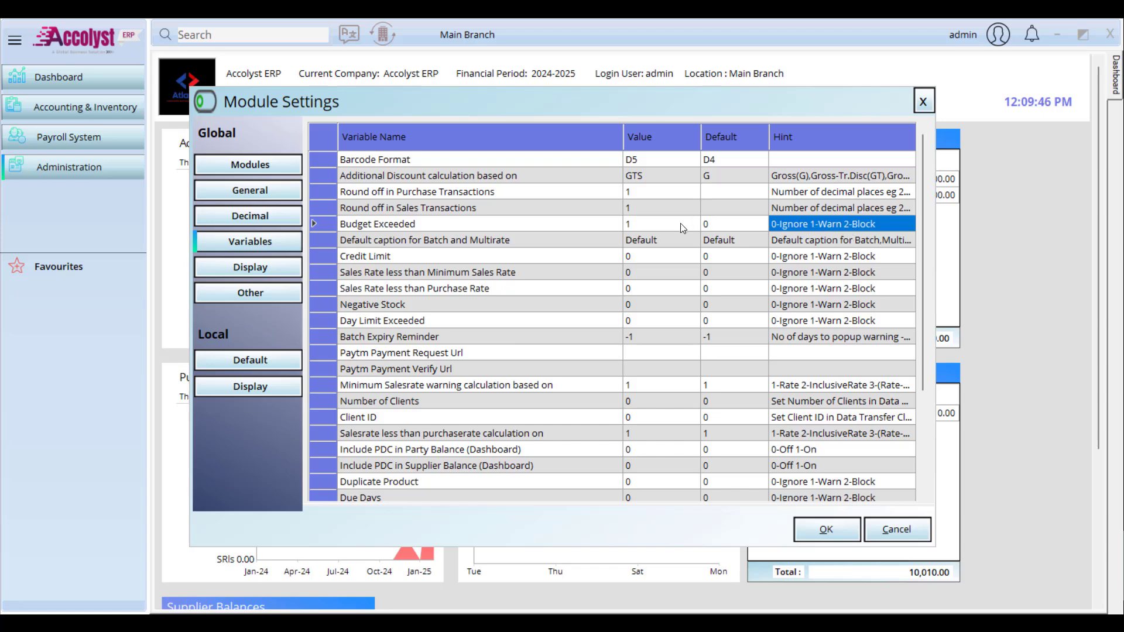
pyautogui.moveTo(635, 225); pyautogui.dragTo(616, 226)
pyautogui.click(659, 224)
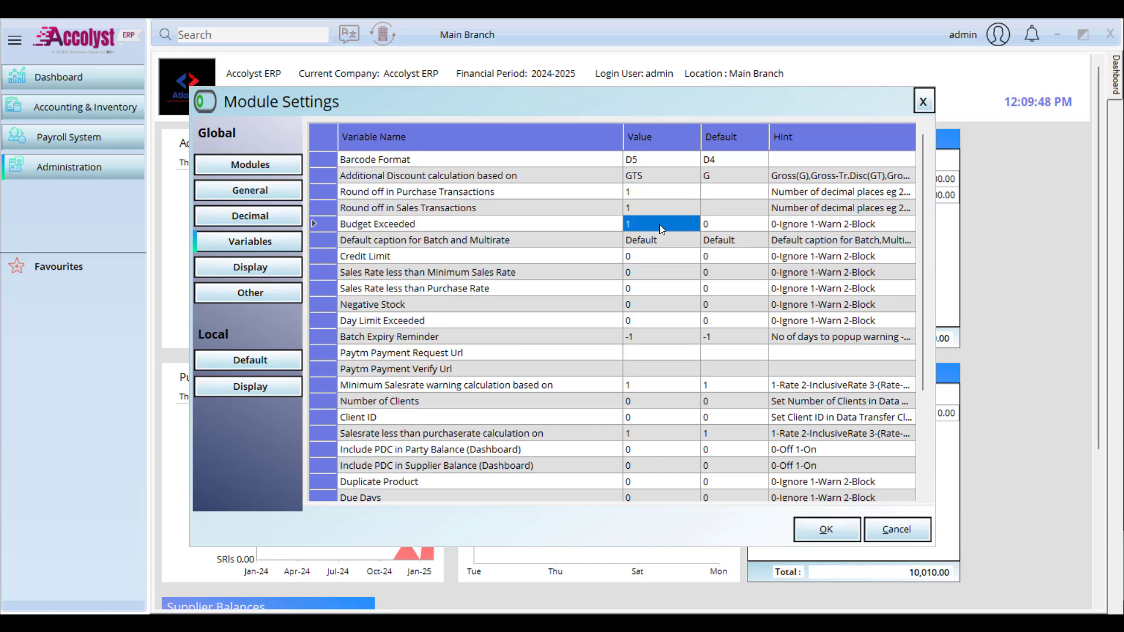
pyautogui.write('2')
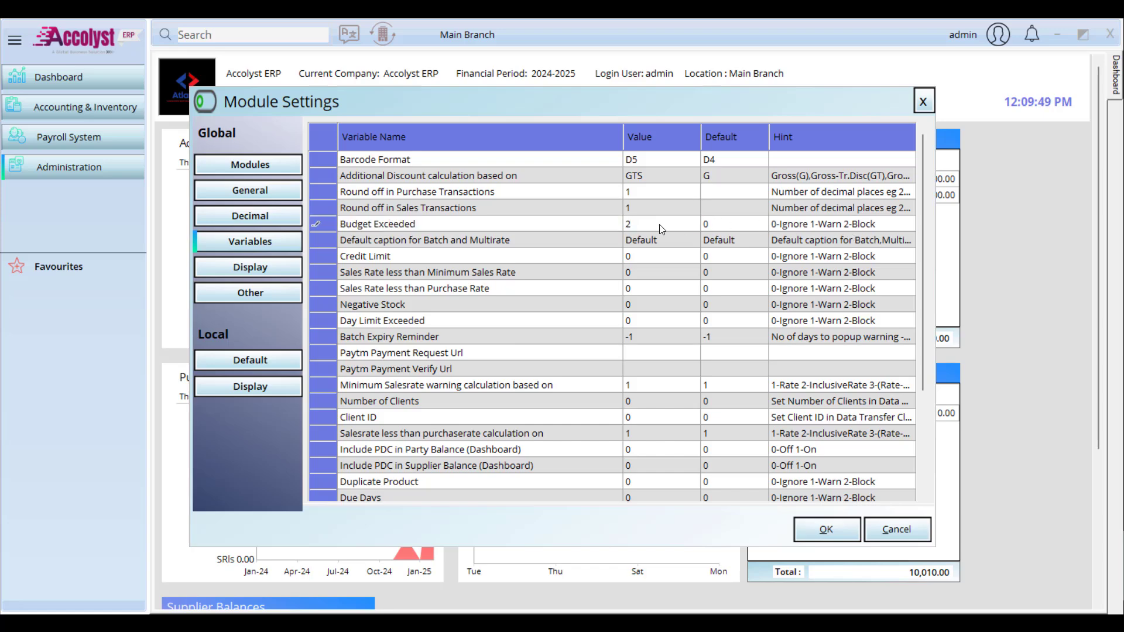
pyautogui.click(825, 524)
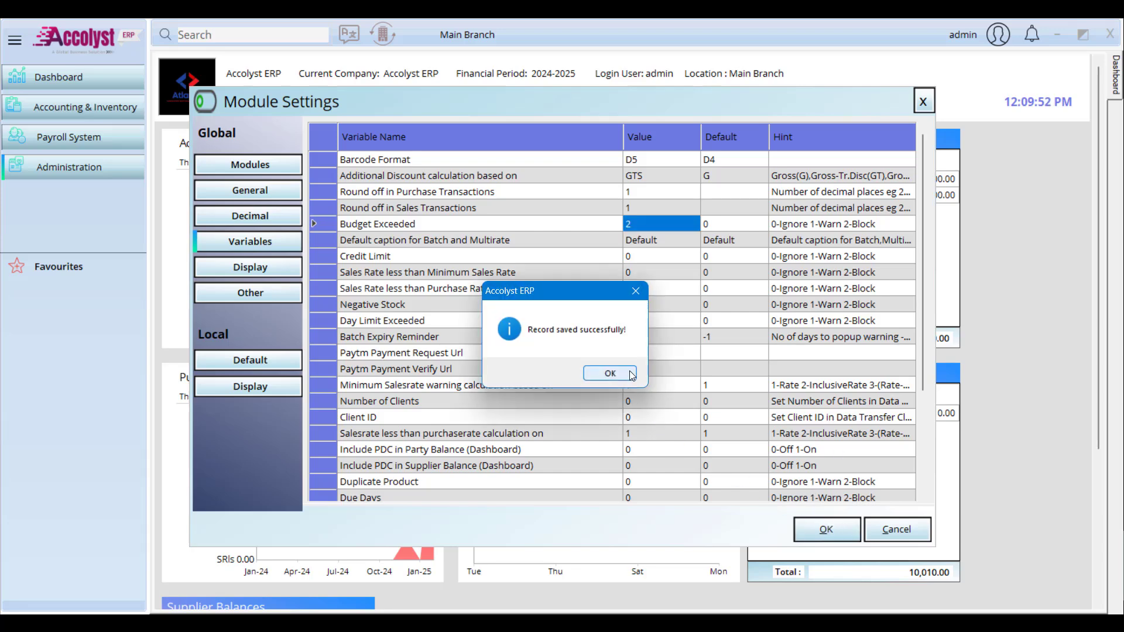
pyautogui.click(610, 371)
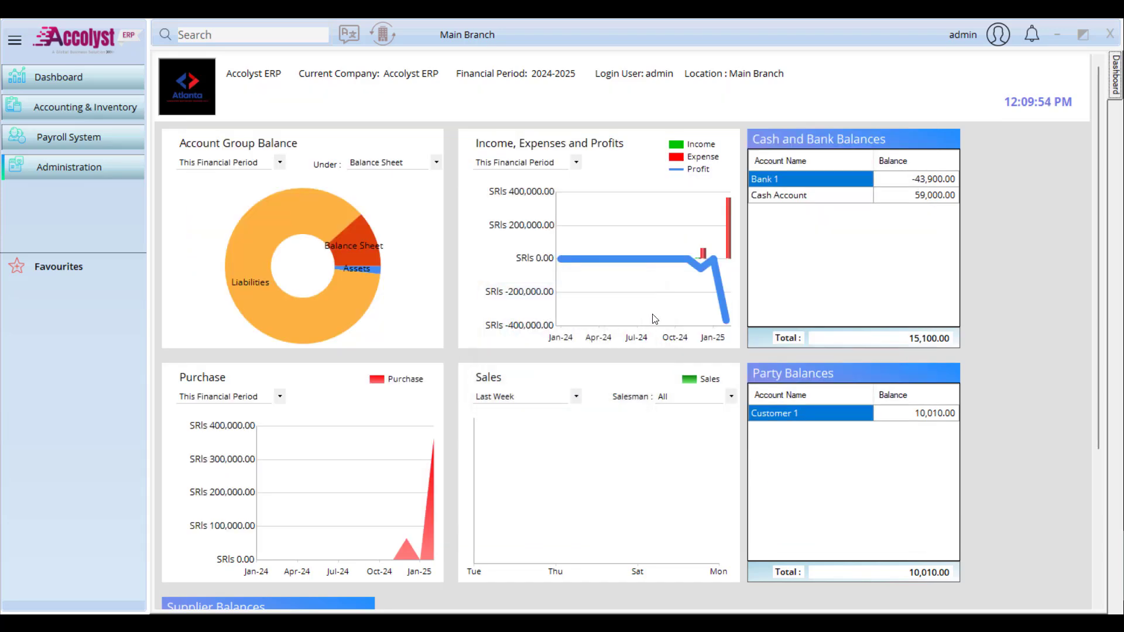
# Step: Open a new Cash Receipt voucher from Transactions > Vouchers
pyautogui.click(83, 112)
pyautogui.moveTo(212, 177)
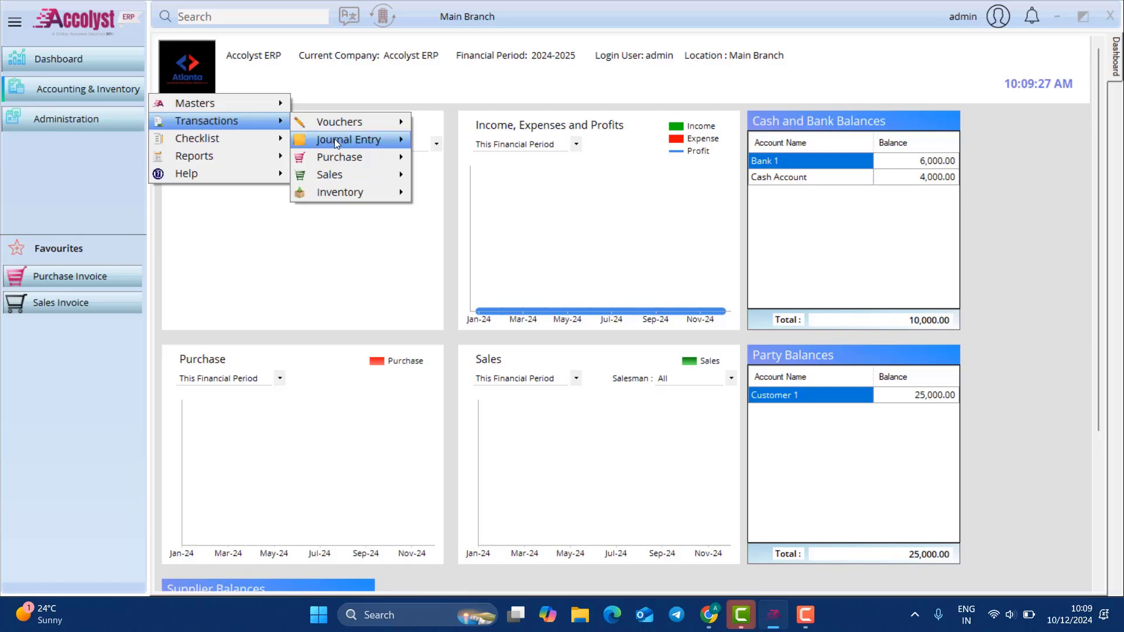
pyautogui.moveTo(359, 128)
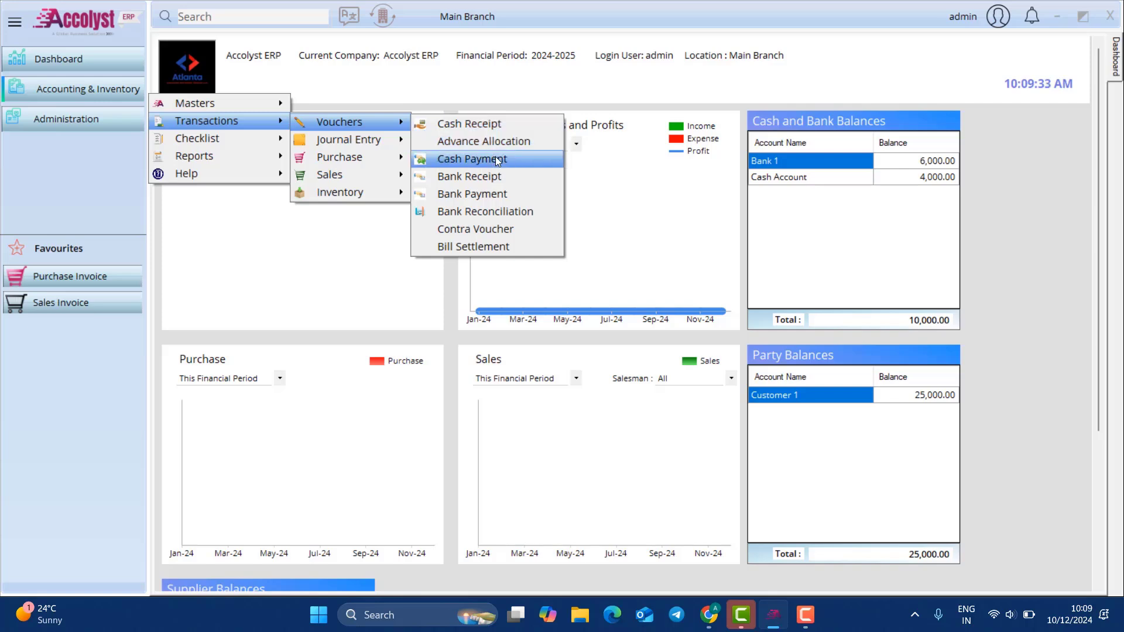
pyautogui.click(497, 120)
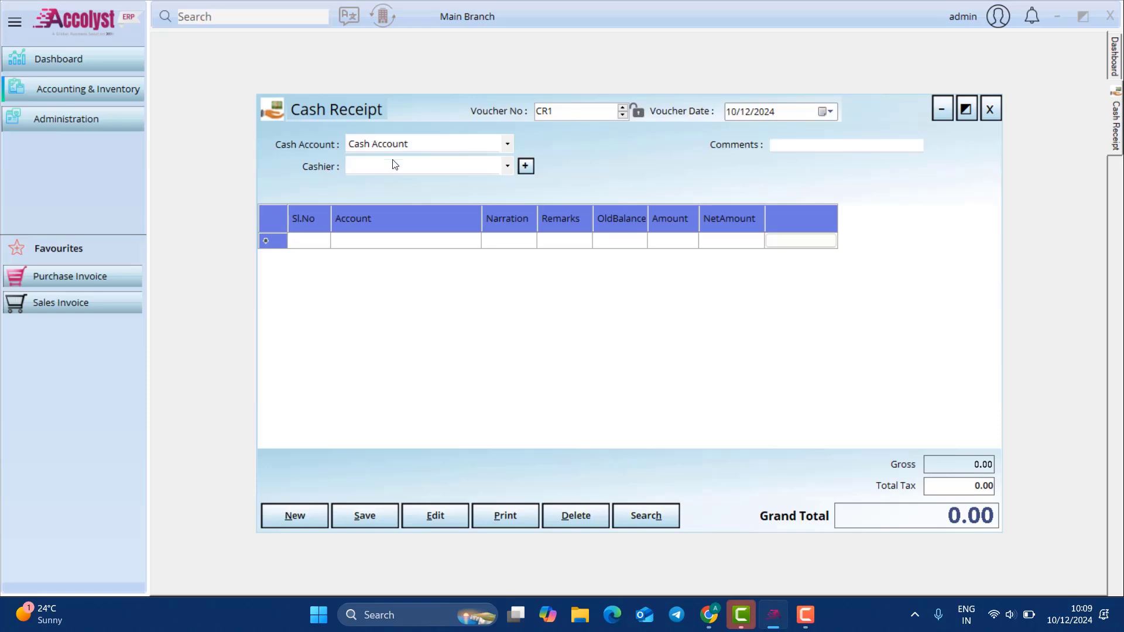
# Step: Create and save a new cashier named Cashier1
pyautogui.click(477, 165)
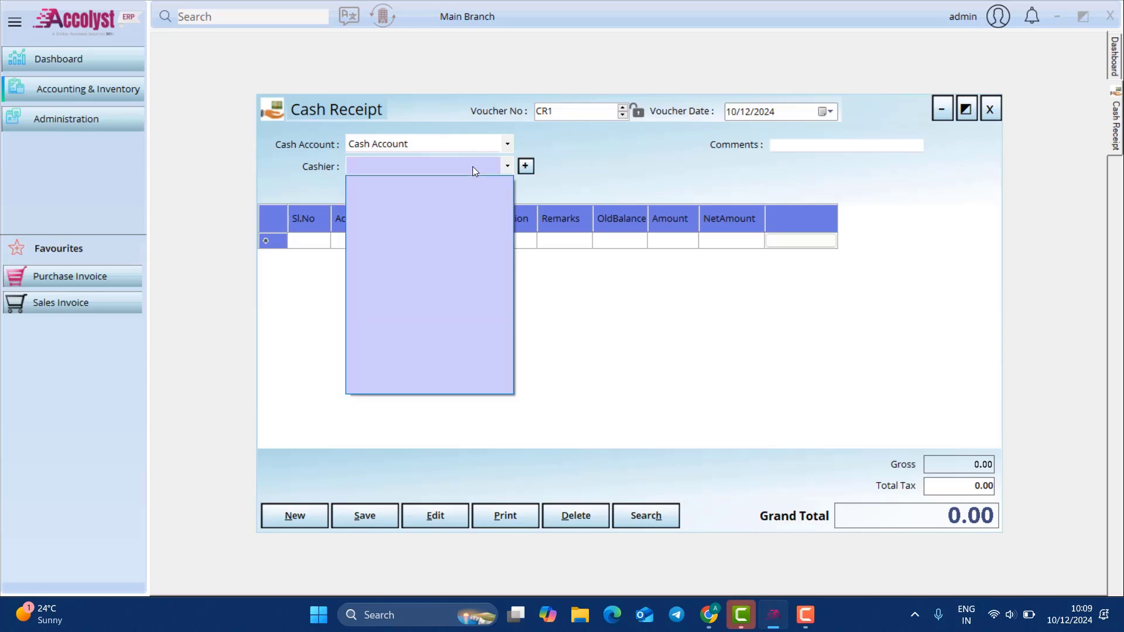
pyautogui.click(477, 165)
pyautogui.click(525, 167)
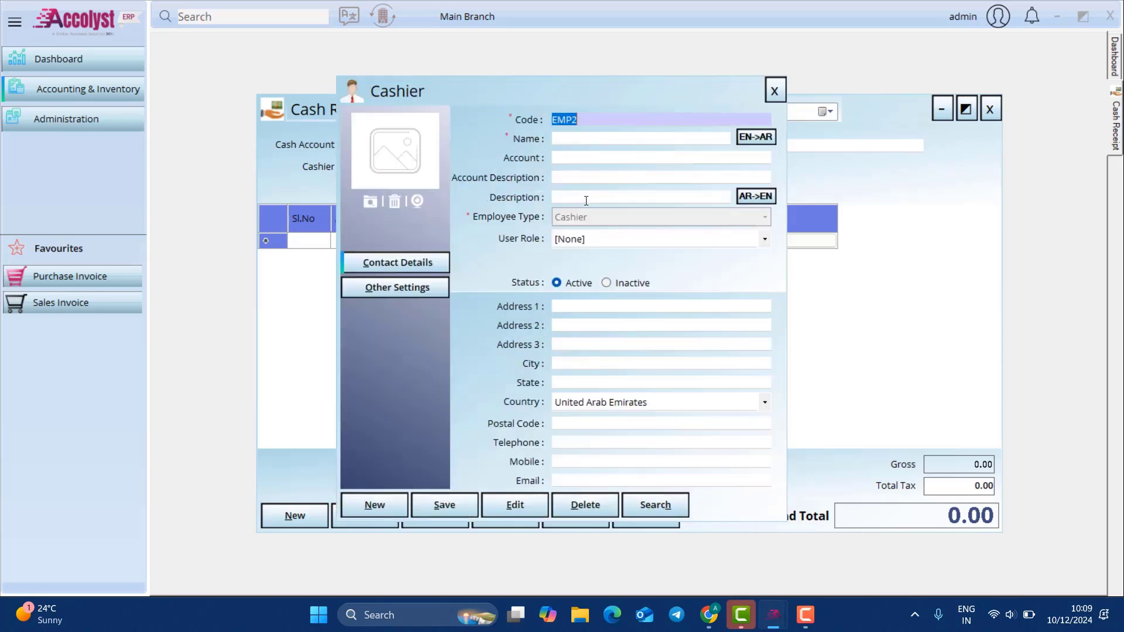
pyautogui.click(585, 139)
pyautogui.write('Cashier1')
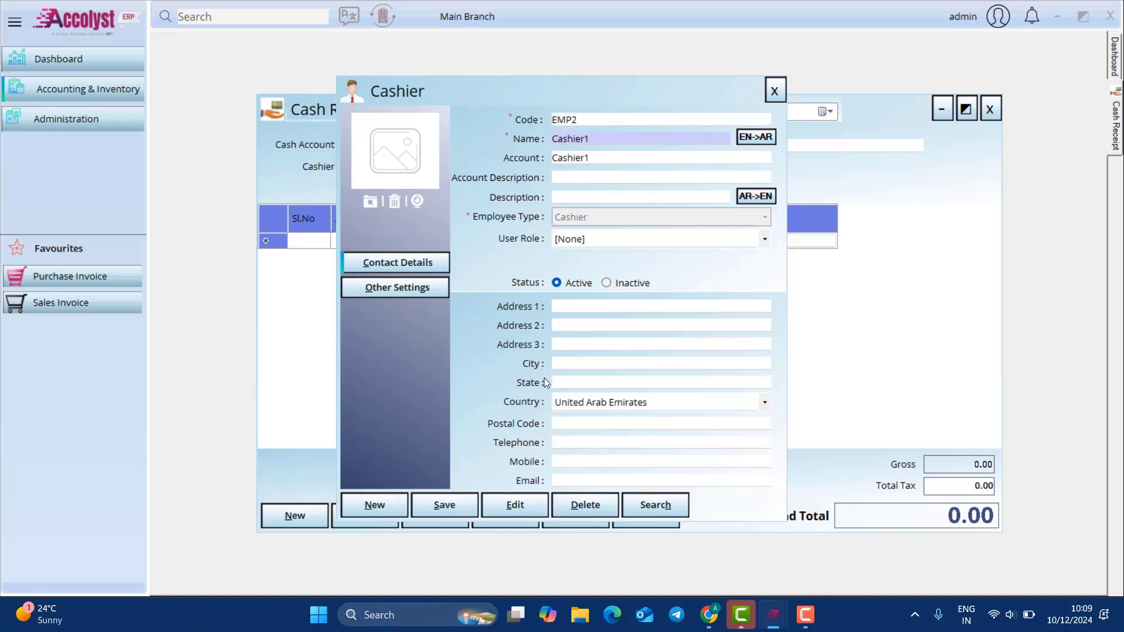
pyautogui.click(458, 497)
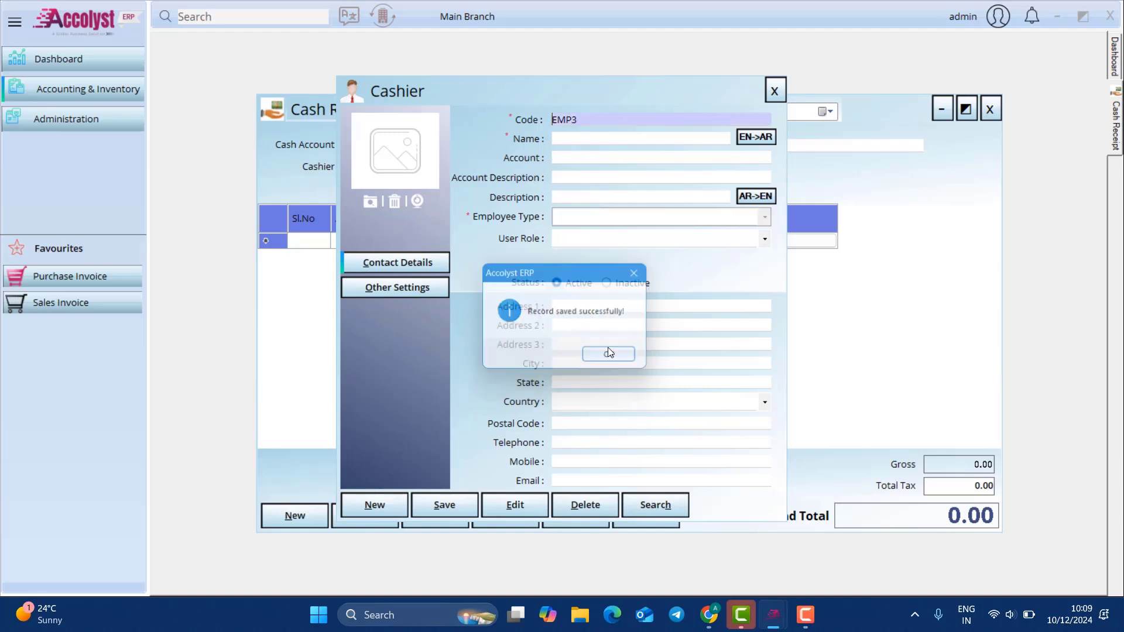
pyautogui.click(609, 353)
pyautogui.click(773, 91)
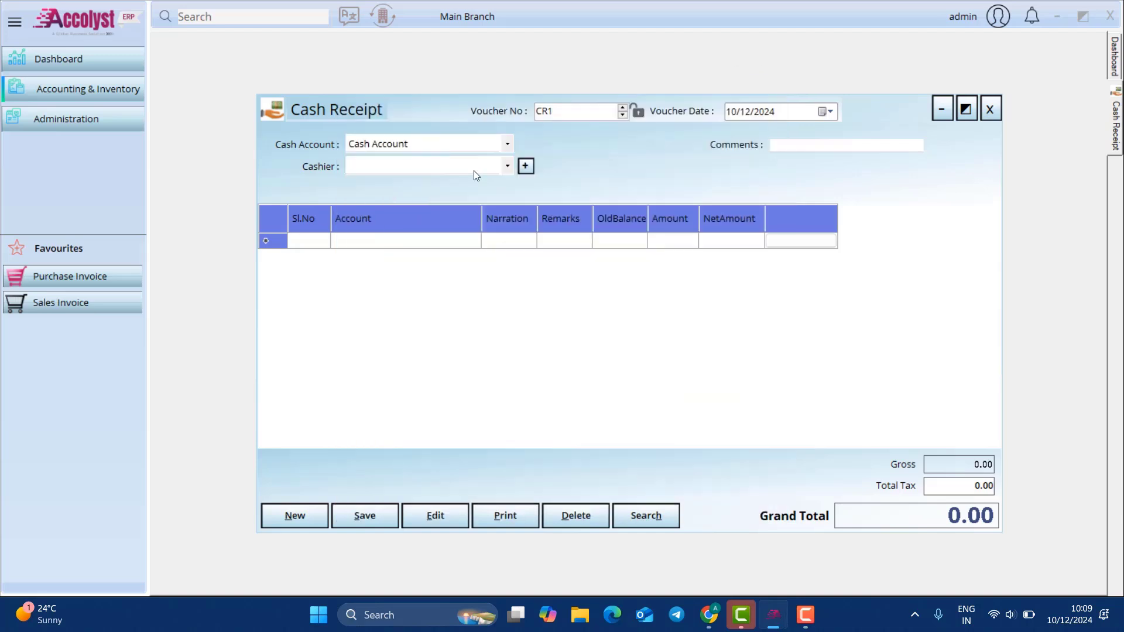
pyautogui.click(298, 514)
# Step: Select Cashier1, add a Customer 1 line, and open its bill-wise allocation
pyautogui.click(507, 165)
pyautogui.click(473, 186)
pyautogui.click(398, 246)
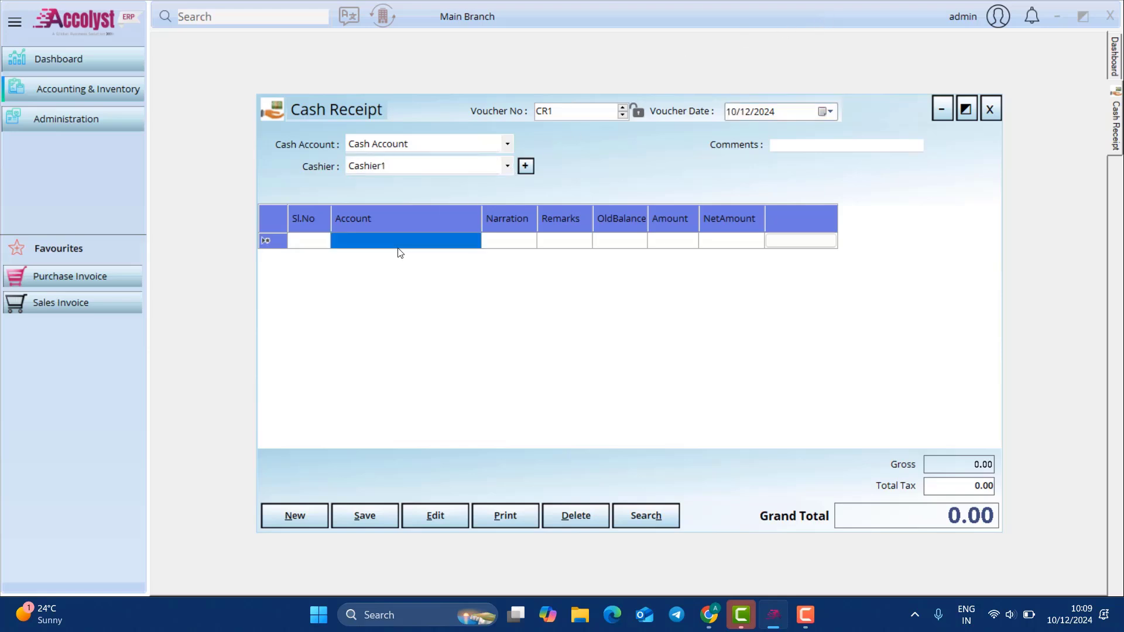
pyautogui.click(398, 245)
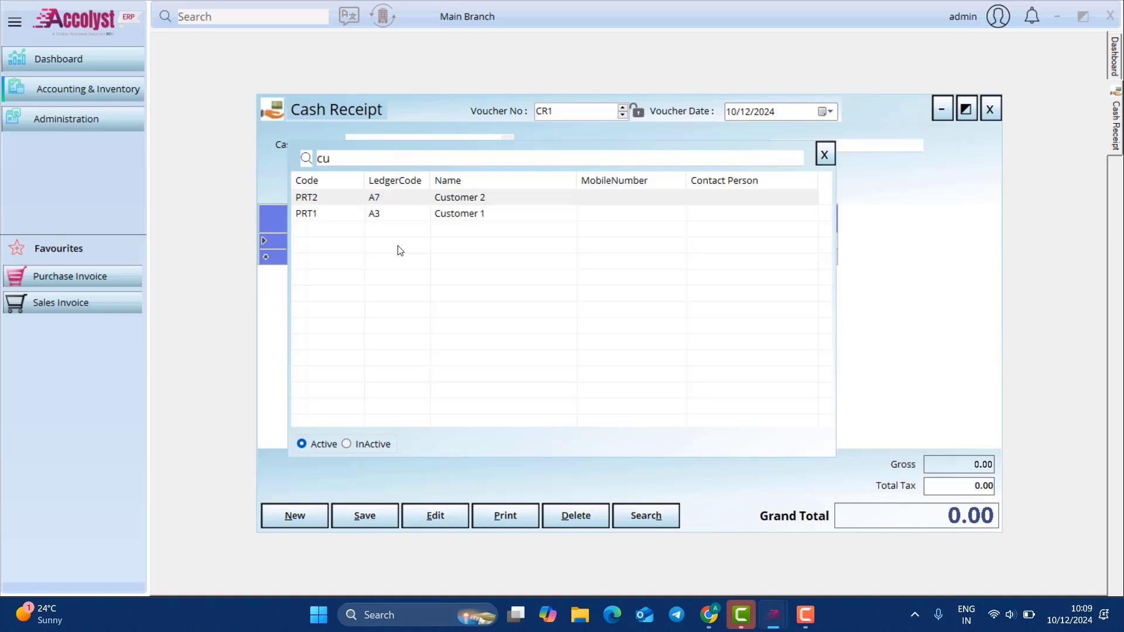
pyautogui.press('Down')
pyautogui.press('Return')
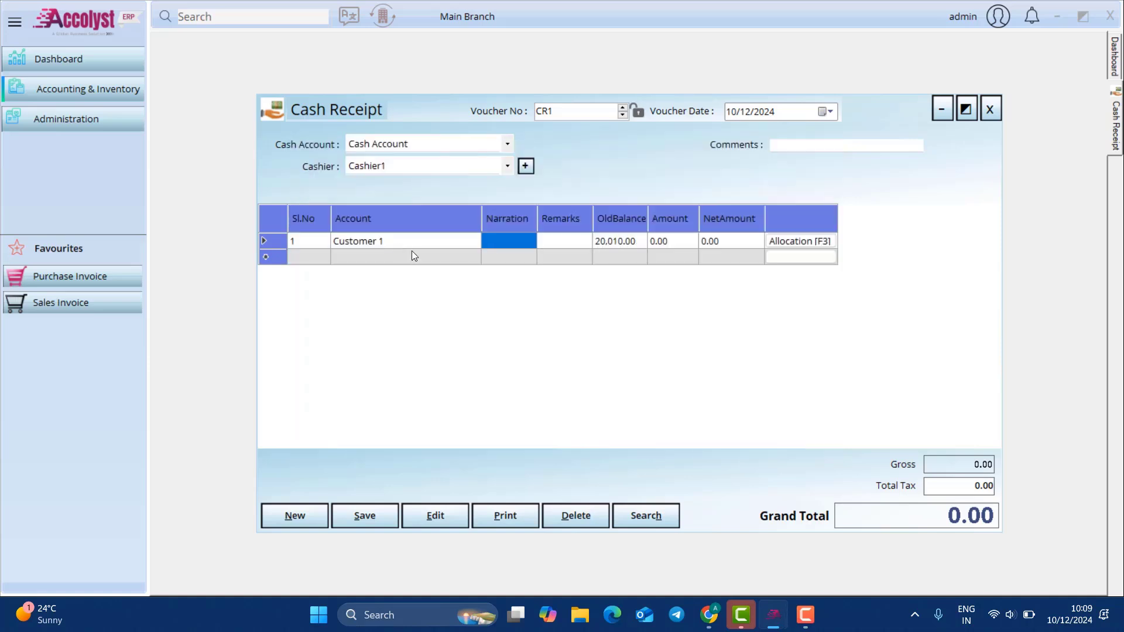
pyautogui.click(787, 240)
pyautogui.click(787, 240)
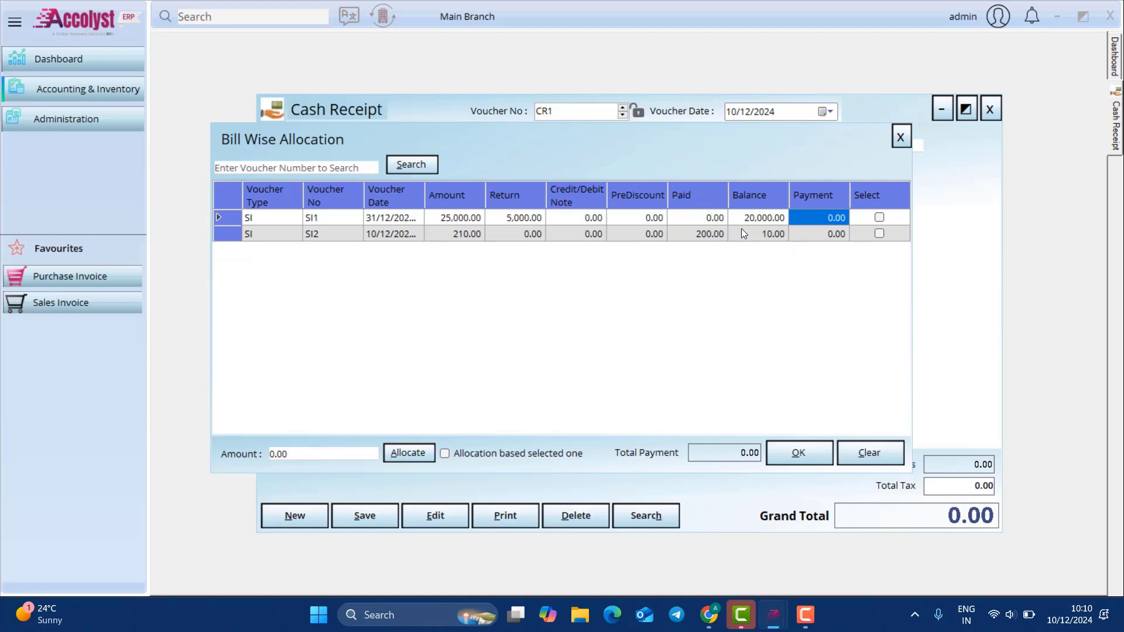
# Step: Allocate 10,000.00 against Customer 1's invoice SI1 and save cash receipt CR1
pyautogui.click(705, 236)
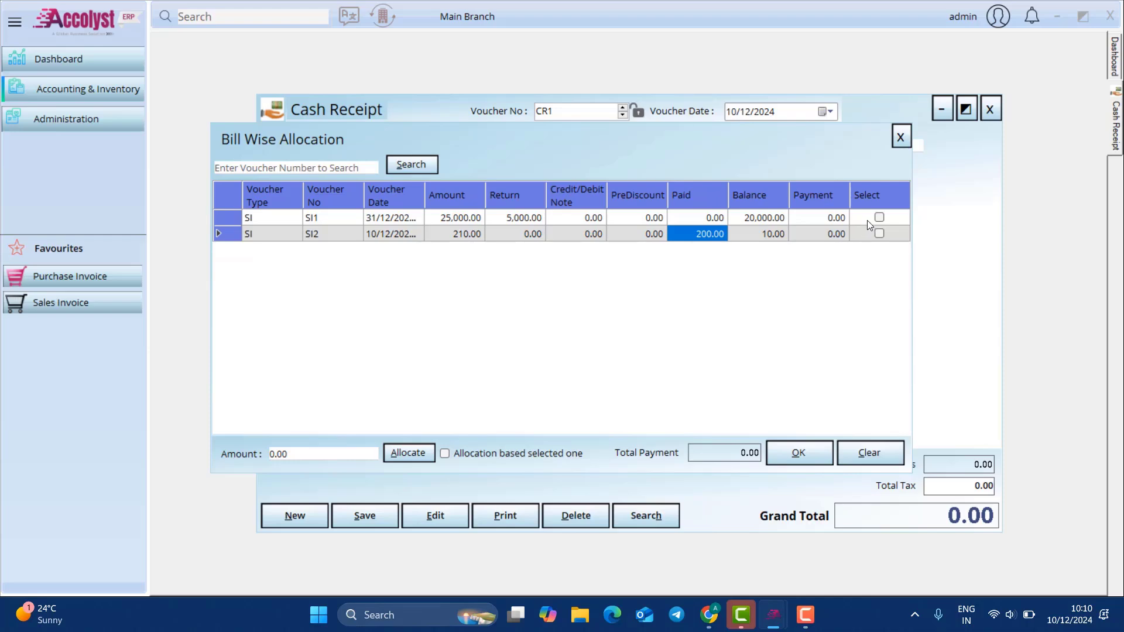
pyautogui.click(829, 219)
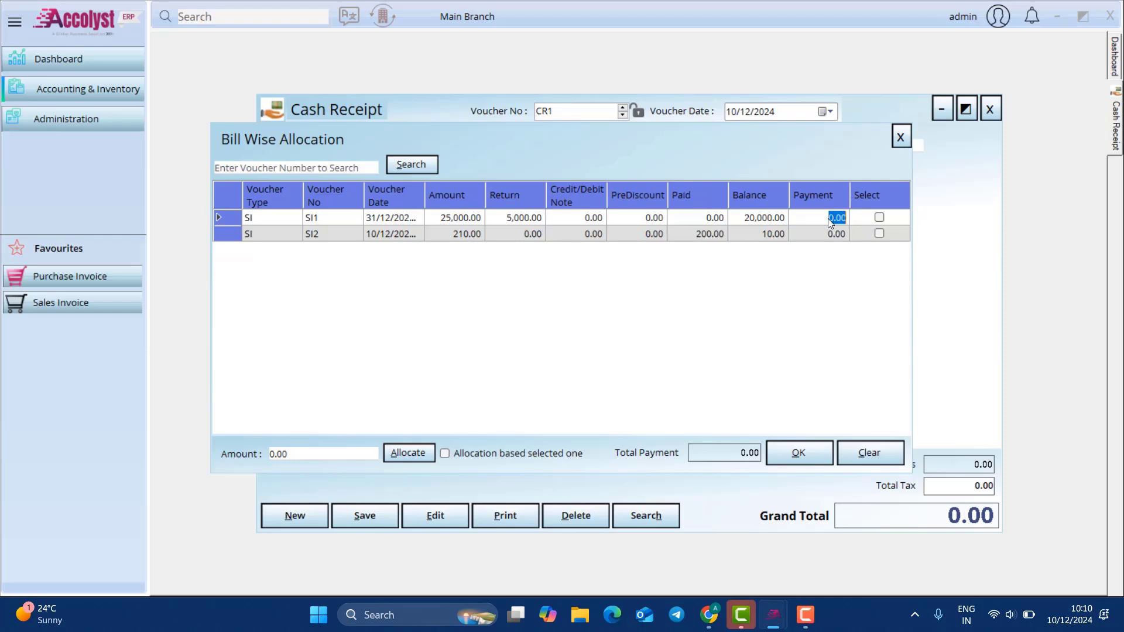
pyautogui.click(878, 219)
pyautogui.click(806, 216)
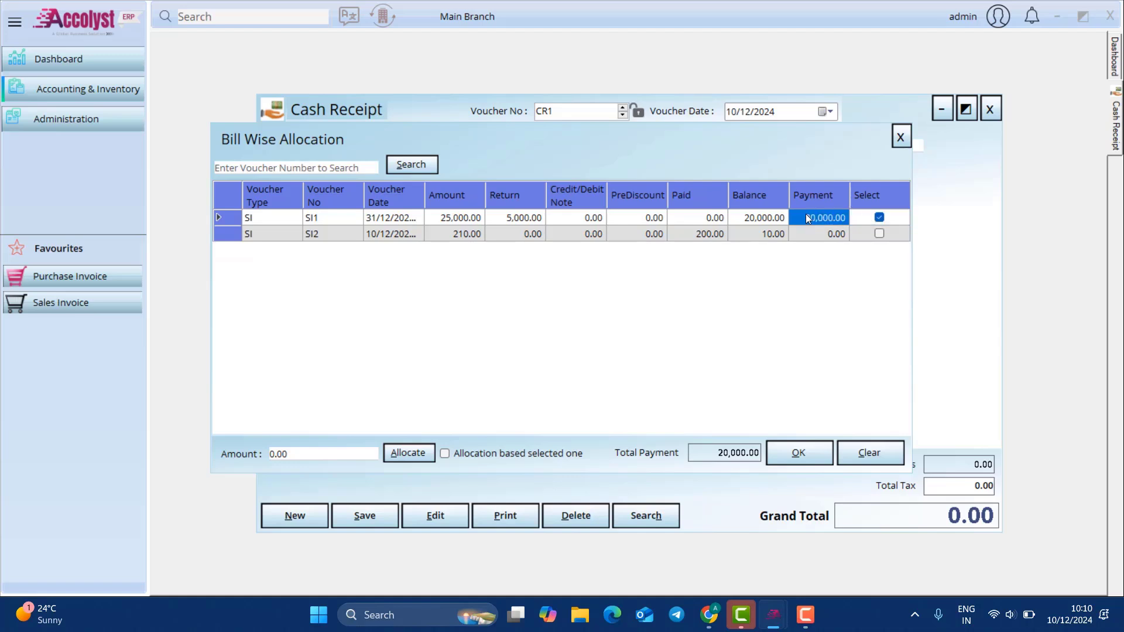
pyautogui.click(828, 235)
pyautogui.write('10')
pyautogui.press('Tab')
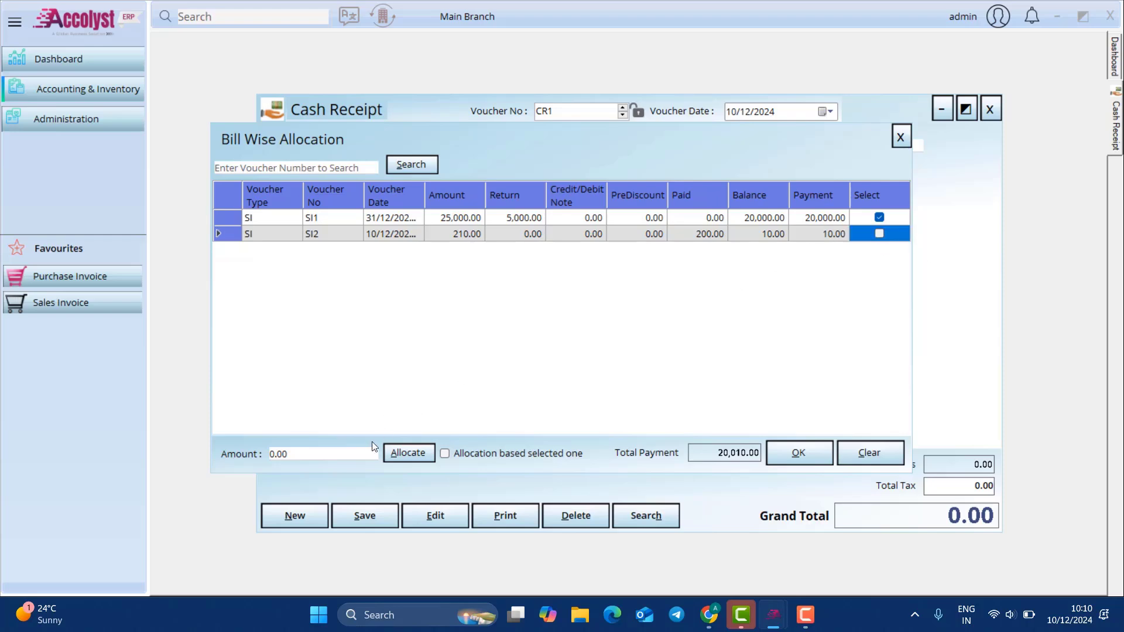
pyautogui.moveTo(368, 454); pyautogui.dragTo(203, 448)
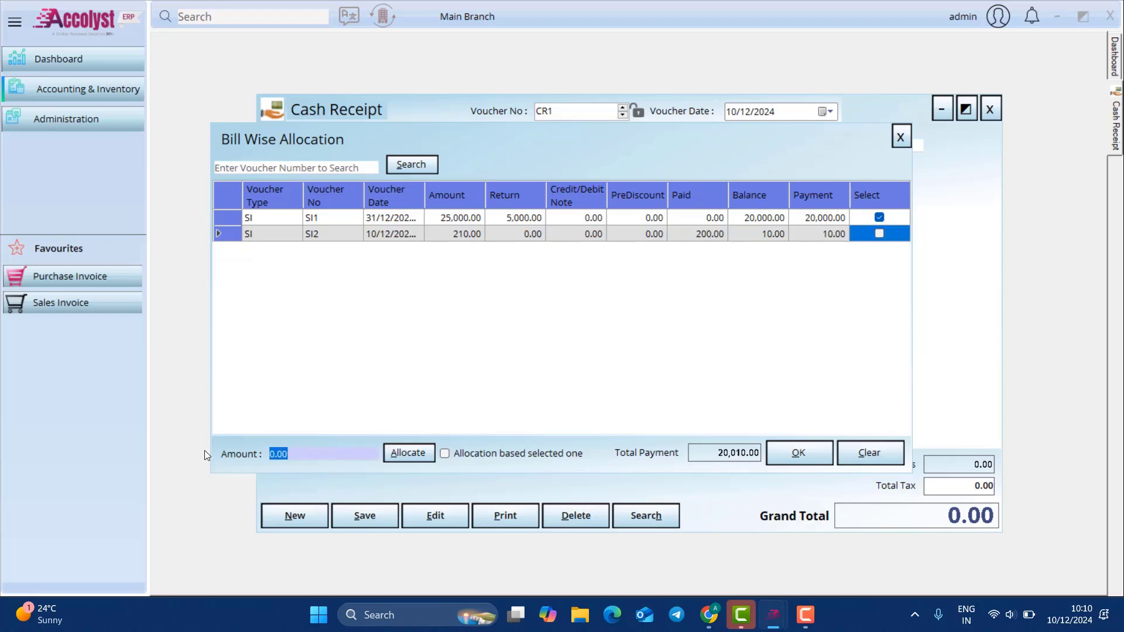
pyautogui.write('10000')
pyautogui.click(407, 455)
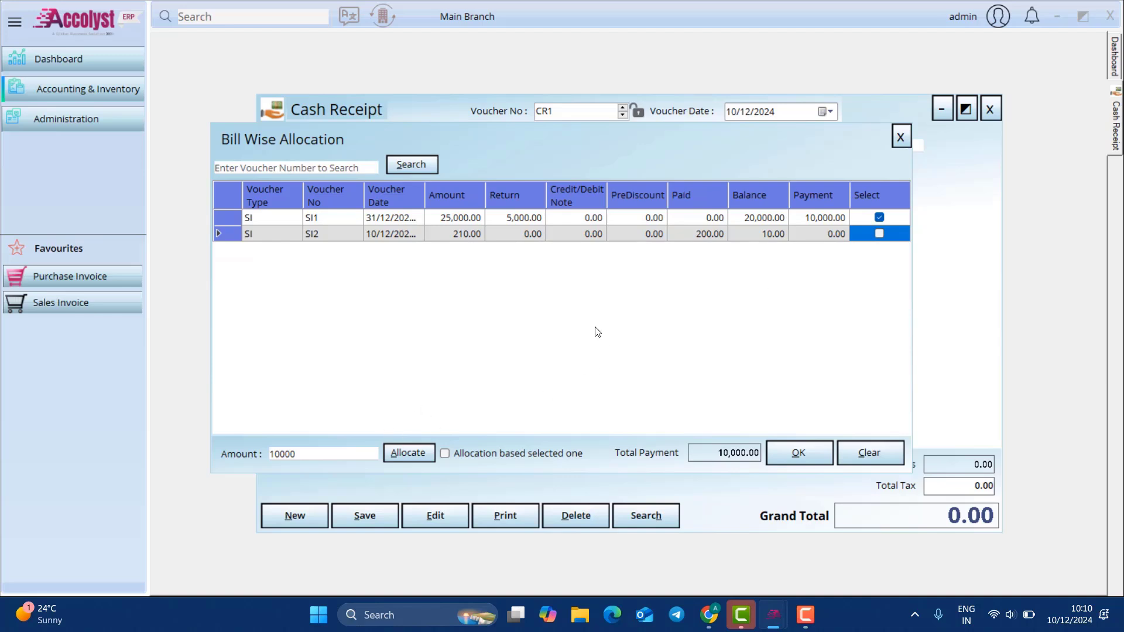
pyautogui.click(813, 459)
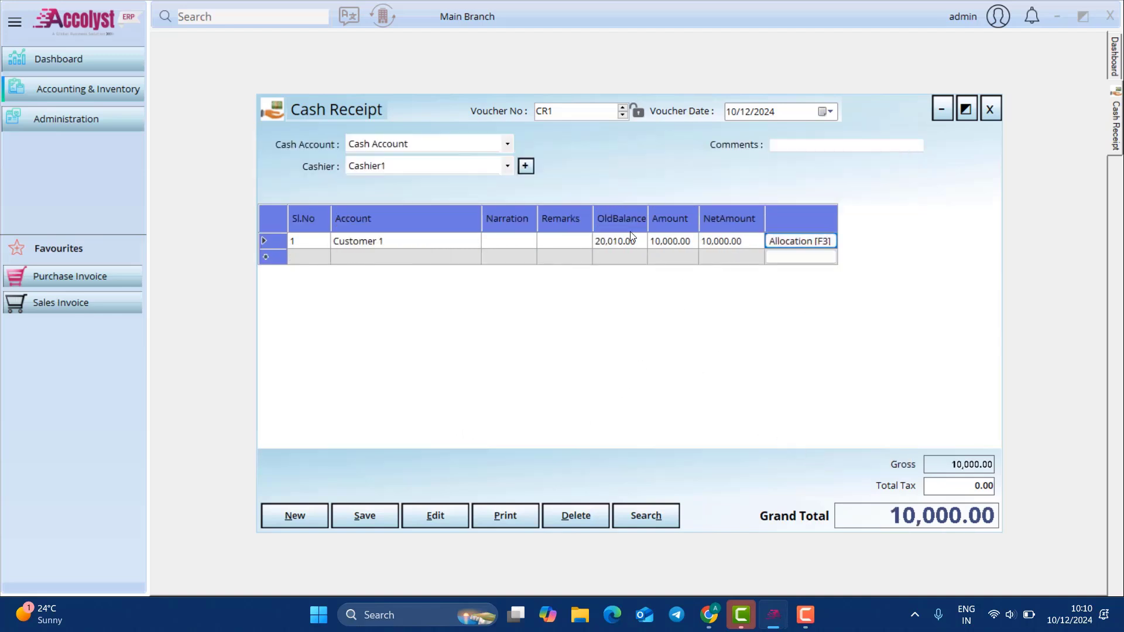
pyautogui.click(364, 517)
# Step: Close the saved cash receipt, and close an Advance Allocation form opened by mistake
pyautogui.click(609, 355)
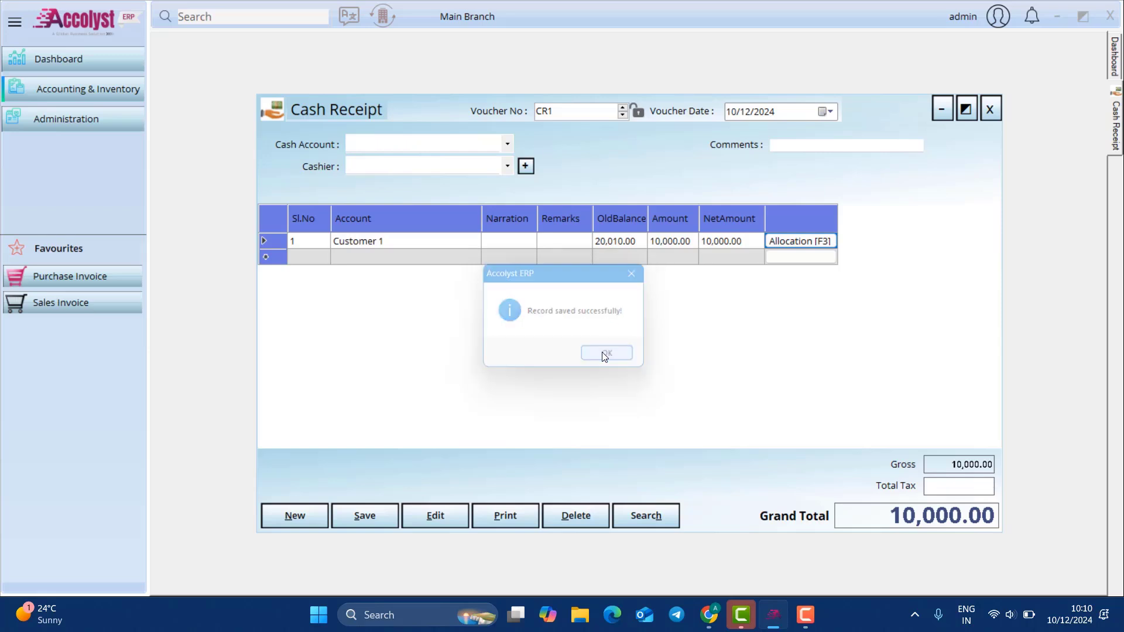
pyautogui.click(990, 110)
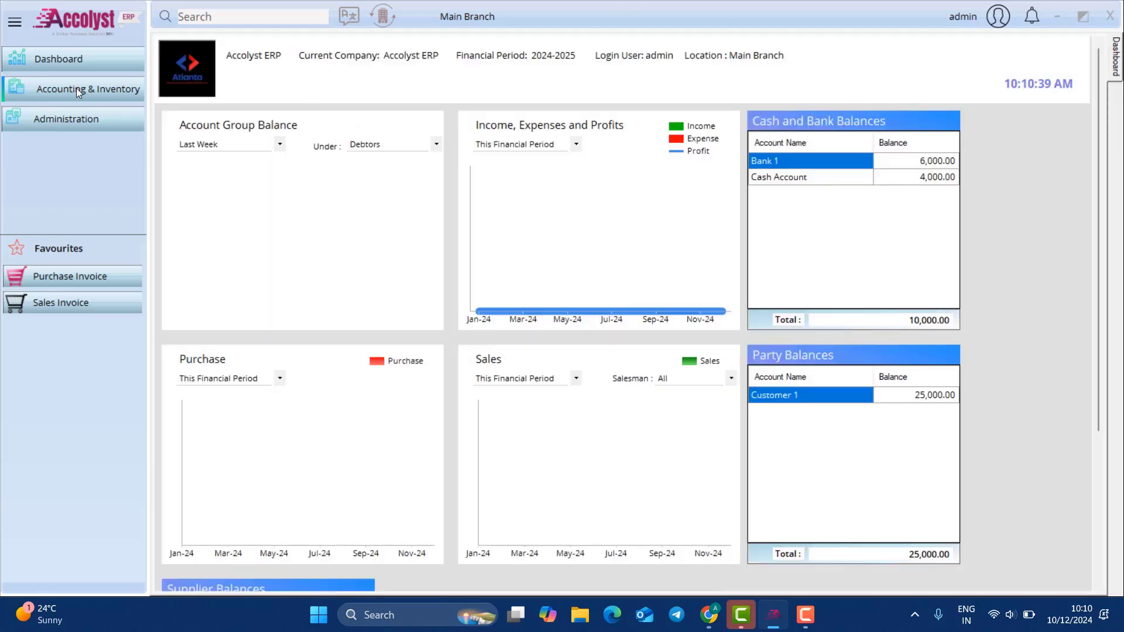
pyautogui.click(76, 87)
pyautogui.moveTo(261, 119)
pyautogui.moveTo(395, 122)
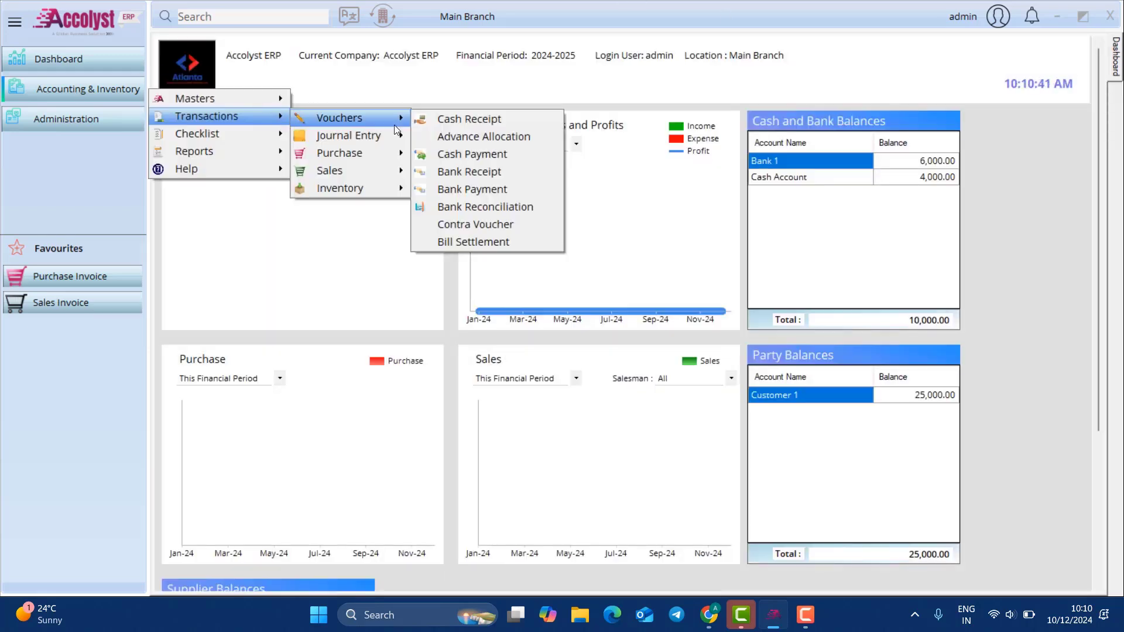
pyautogui.click(483, 136)
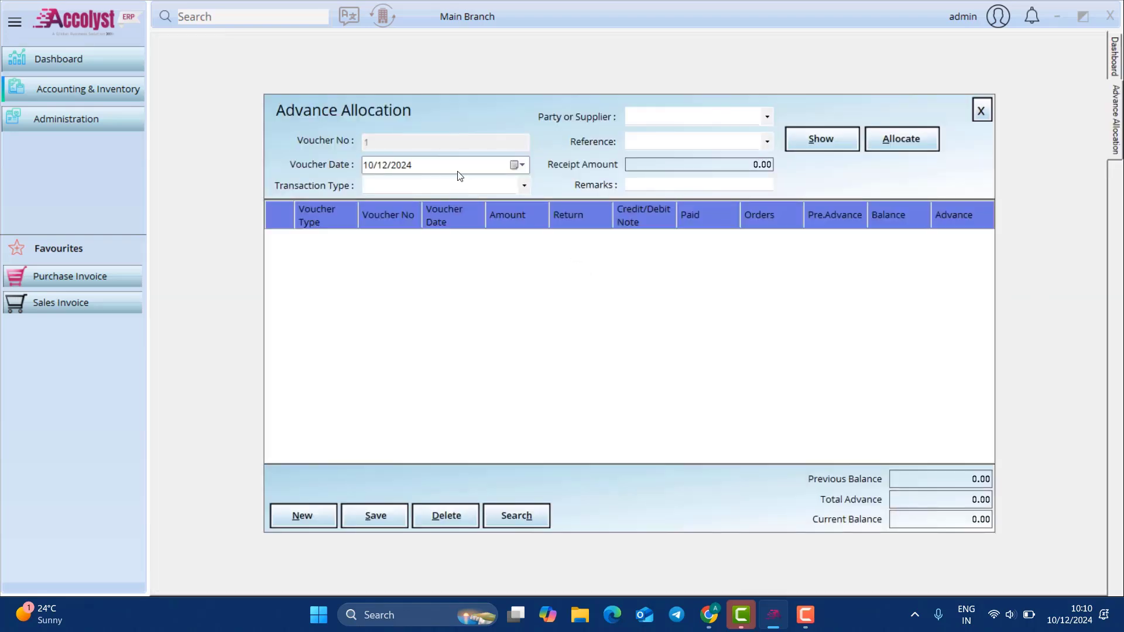
pyautogui.click(980, 111)
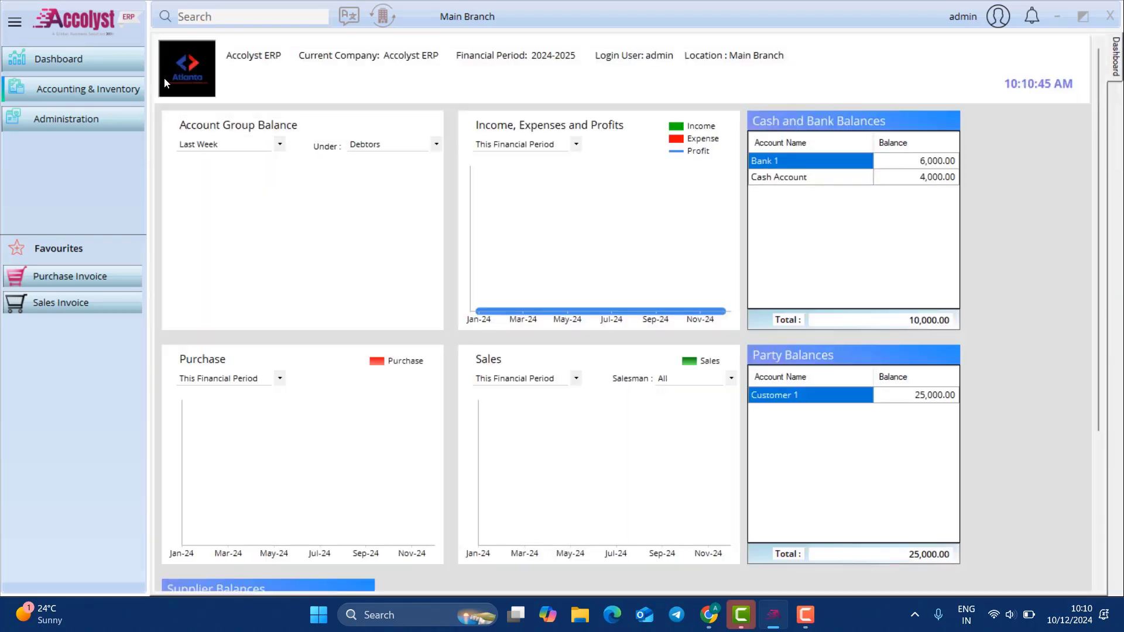
# Step: Open a new Bank Receipt with Cashier1 and Customer 1 as the paying account
pyautogui.click(86, 85)
pyautogui.moveTo(234, 115)
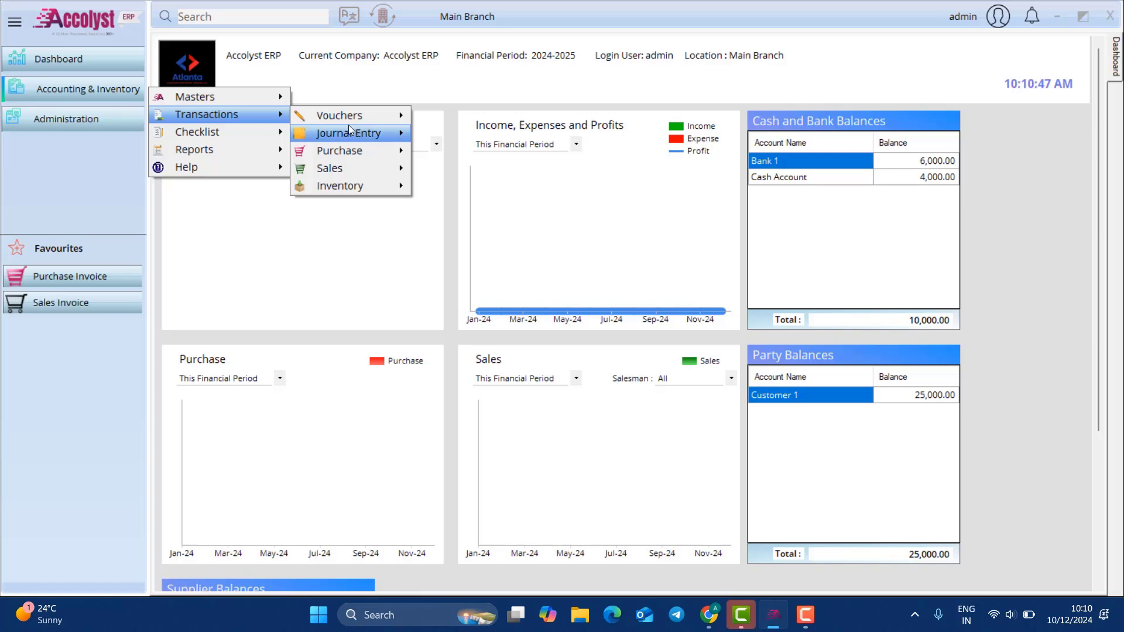
pyautogui.moveTo(351, 120)
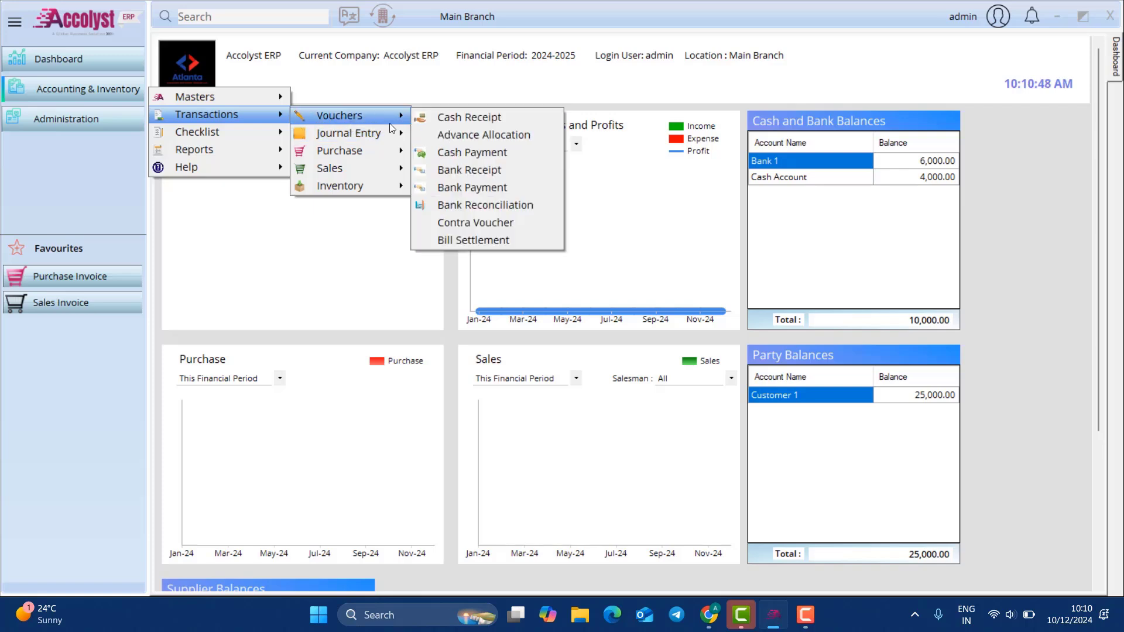
pyautogui.click(469, 171)
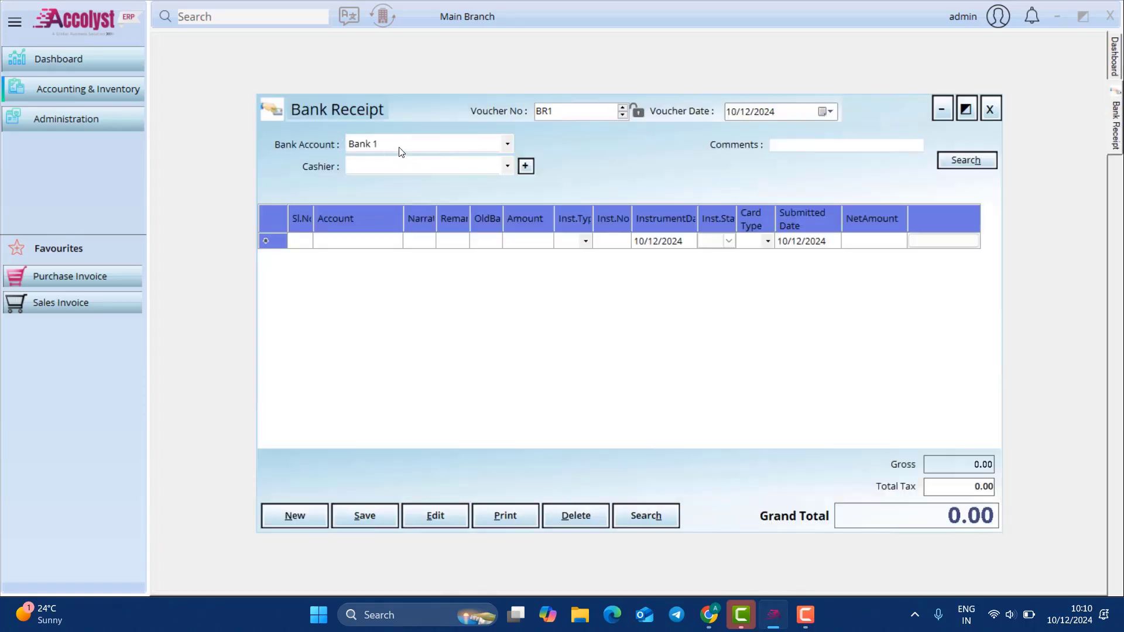
pyautogui.click(396, 166)
pyautogui.click(386, 183)
pyautogui.click(371, 241)
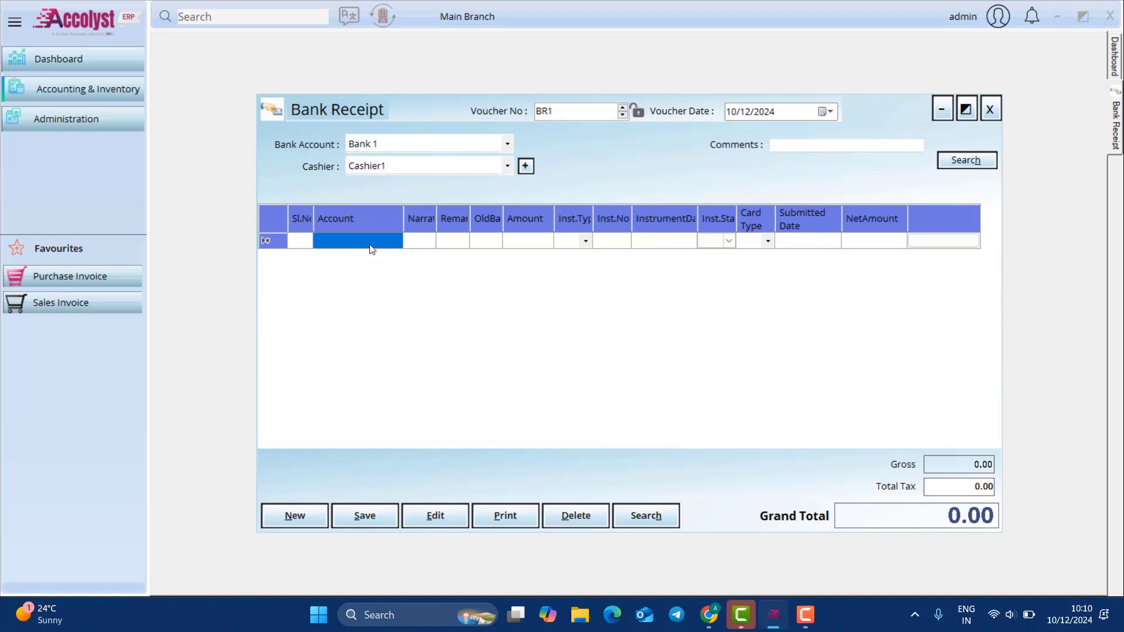
pyautogui.write('cu')
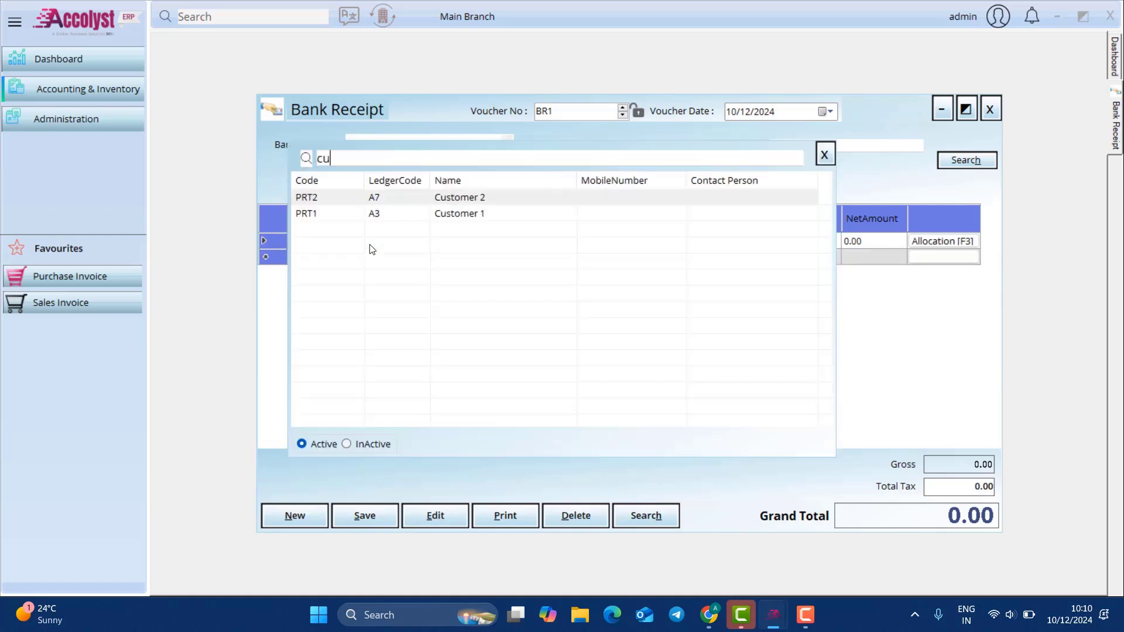
pyautogui.press('Return')
pyautogui.press('Return')
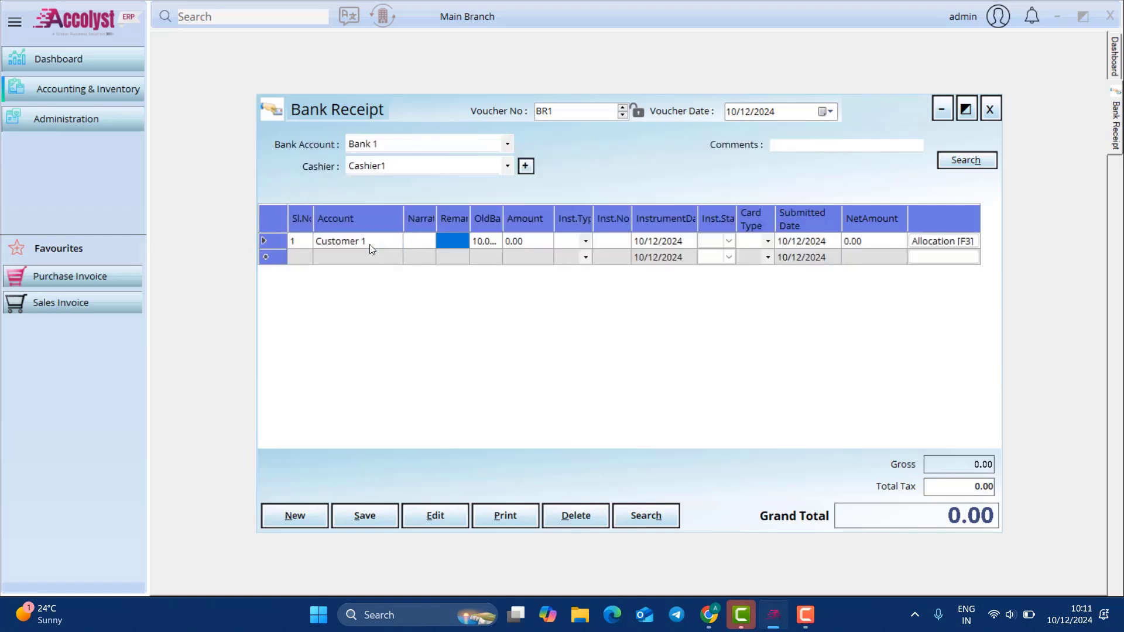
pyautogui.click(527, 242)
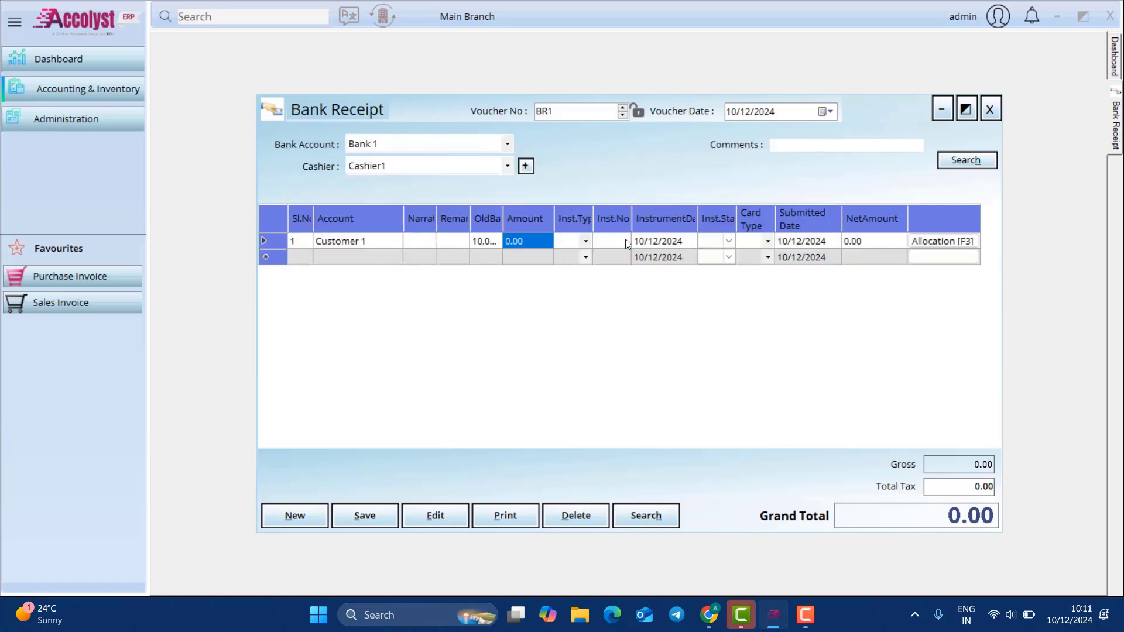
# Step: Record the line as Cheque 12334 dated 10 December 2024, status left [None]
pyautogui.click(583, 243)
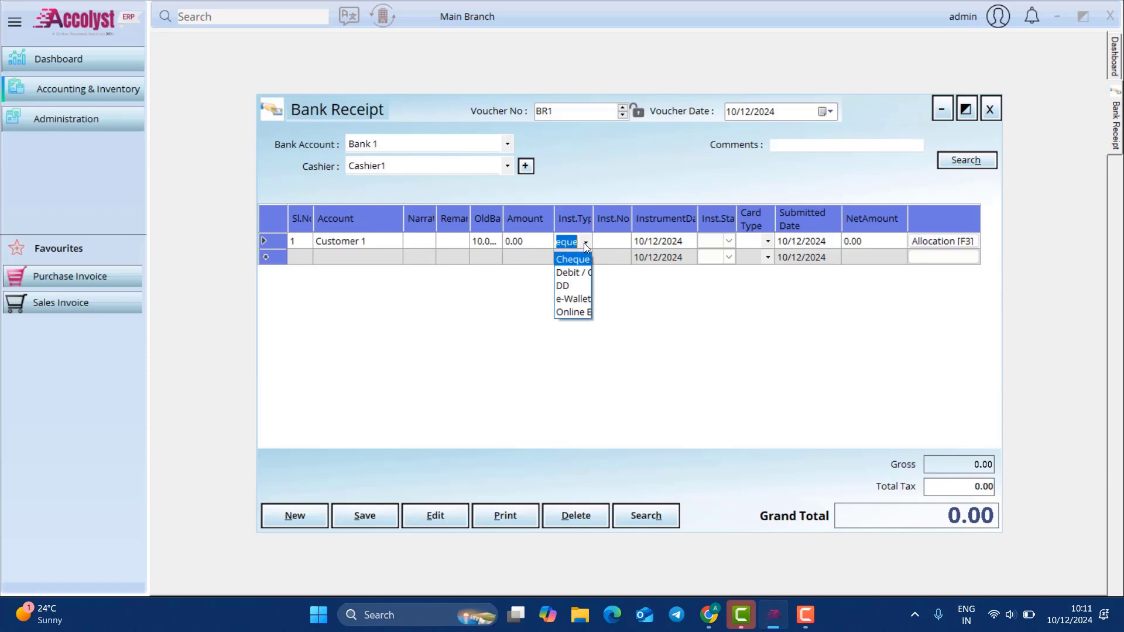
pyautogui.moveTo(594, 216); pyautogui.dragTo(624, 218)
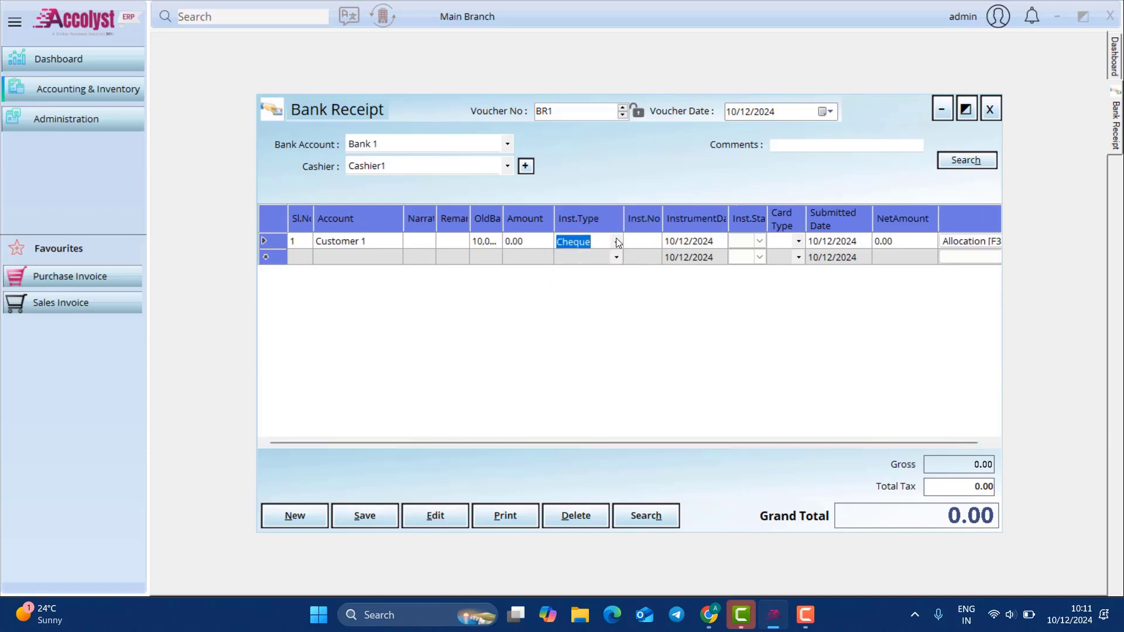
pyautogui.click(616, 240)
pyautogui.click(606, 261)
pyautogui.click(634, 245)
pyautogui.write('1')
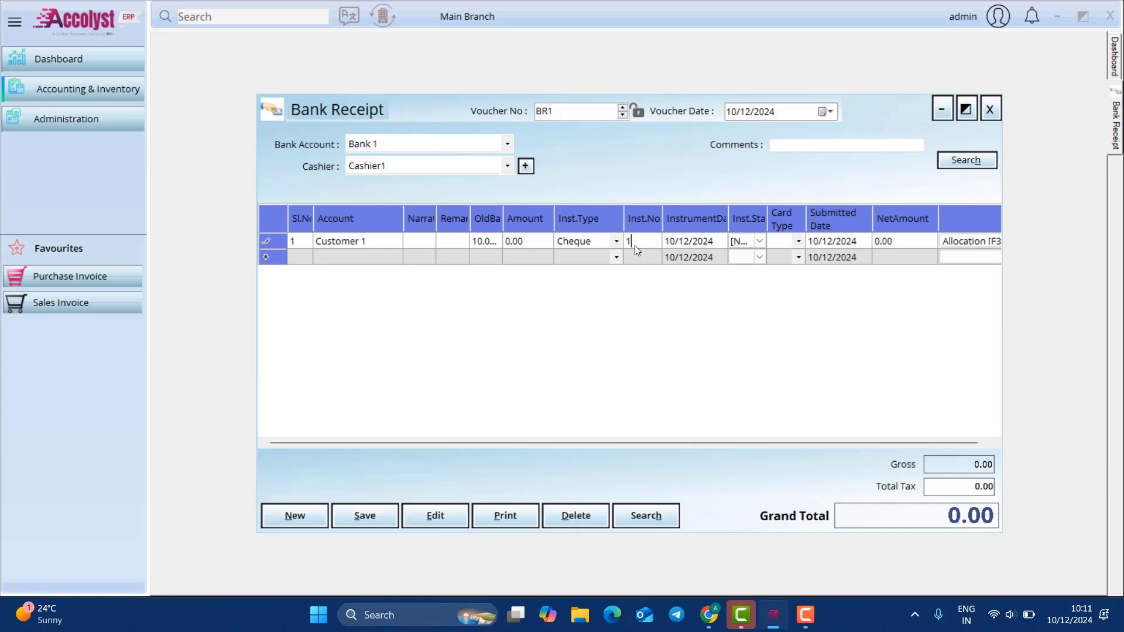
pyautogui.write('2334')
pyautogui.click(718, 245)
pyautogui.click(720, 242)
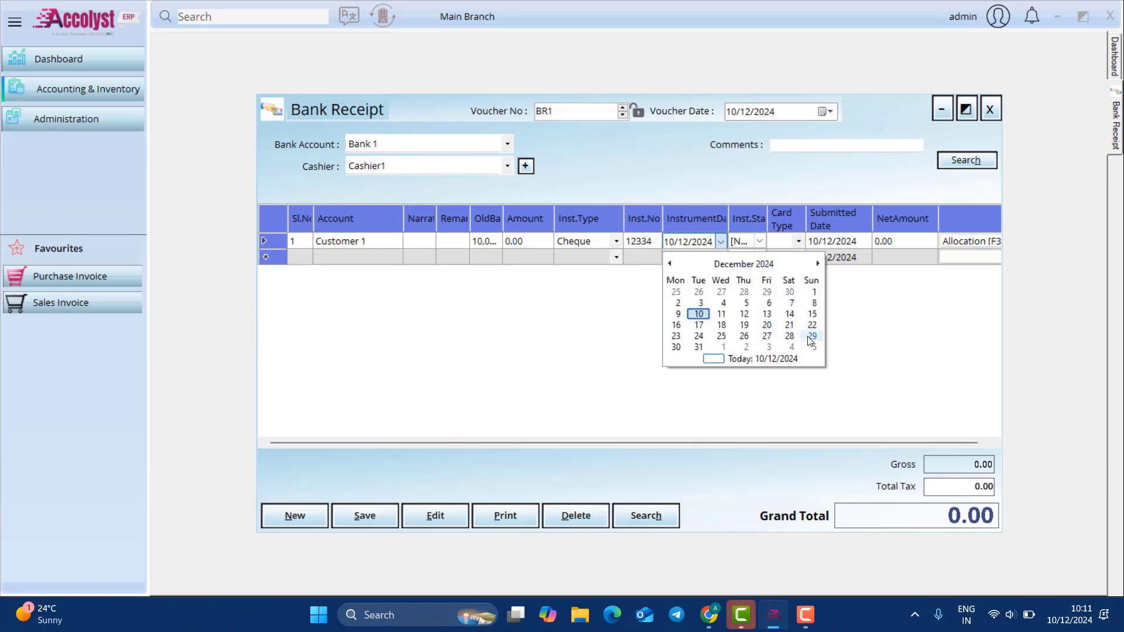
pyautogui.click(699, 314)
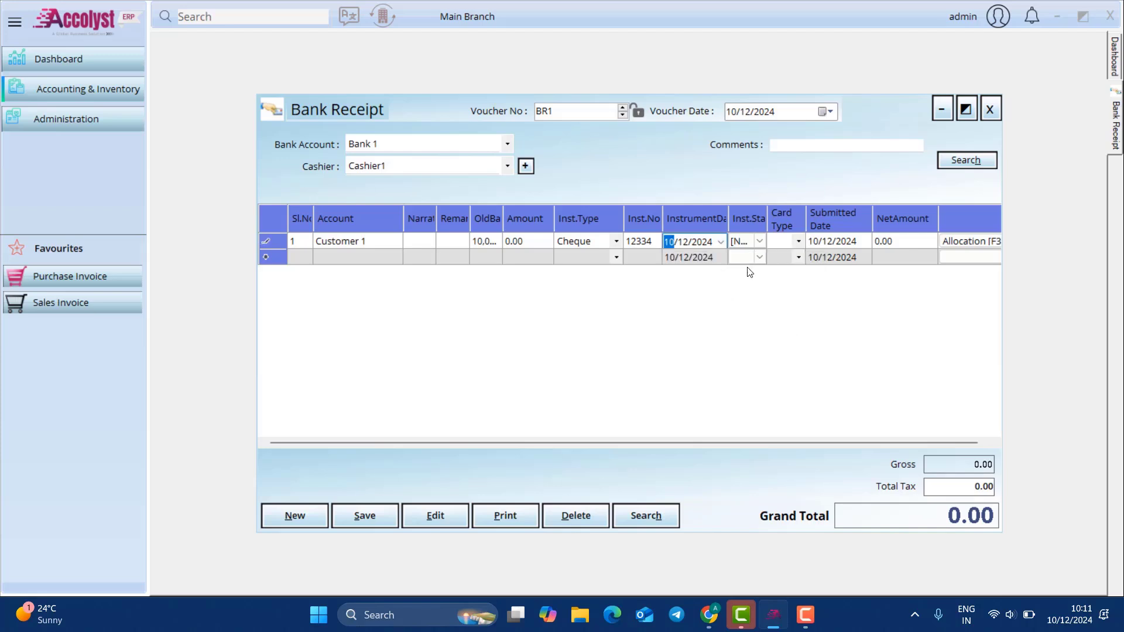
pyautogui.moveTo(763, 226); pyautogui.dragTo(776, 226)
pyautogui.click(772, 241)
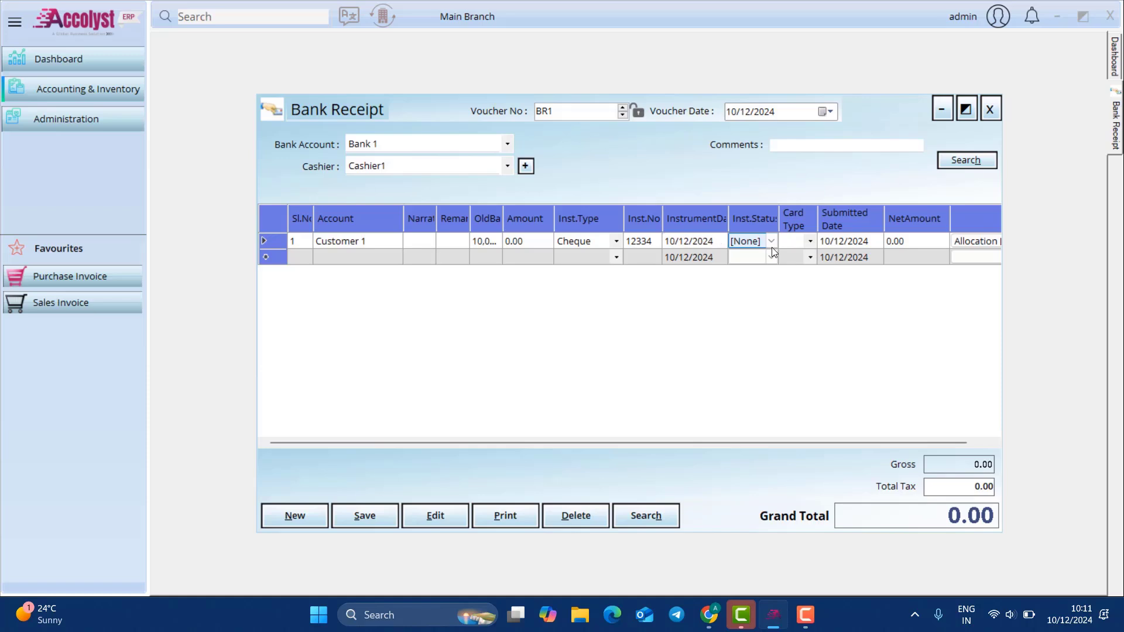
pyautogui.click(772, 242)
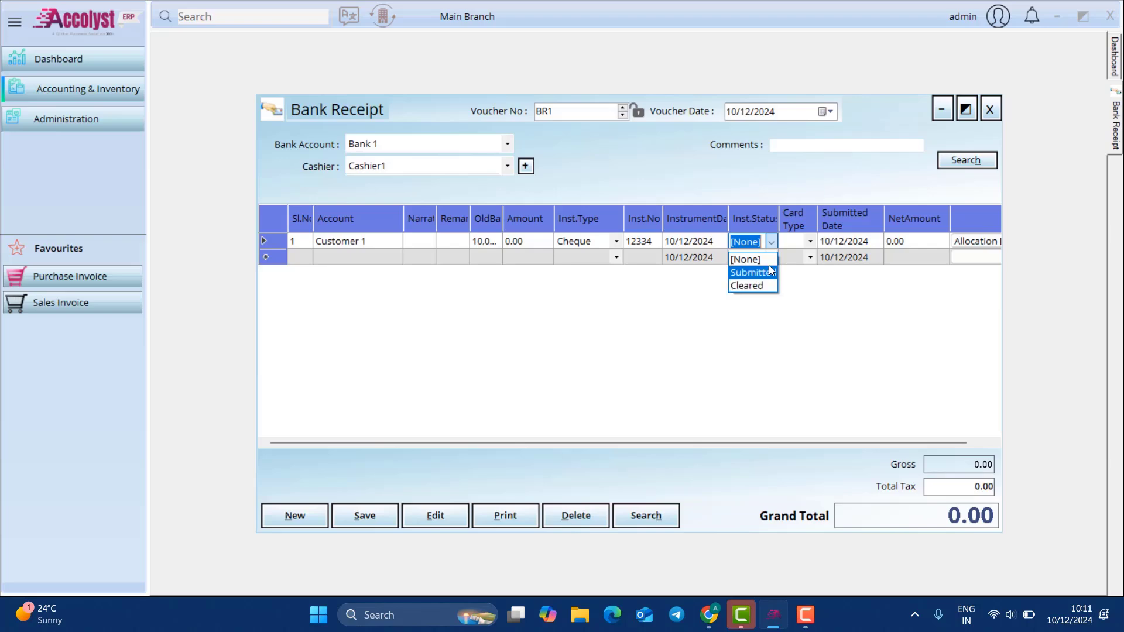
pyautogui.click(771, 263)
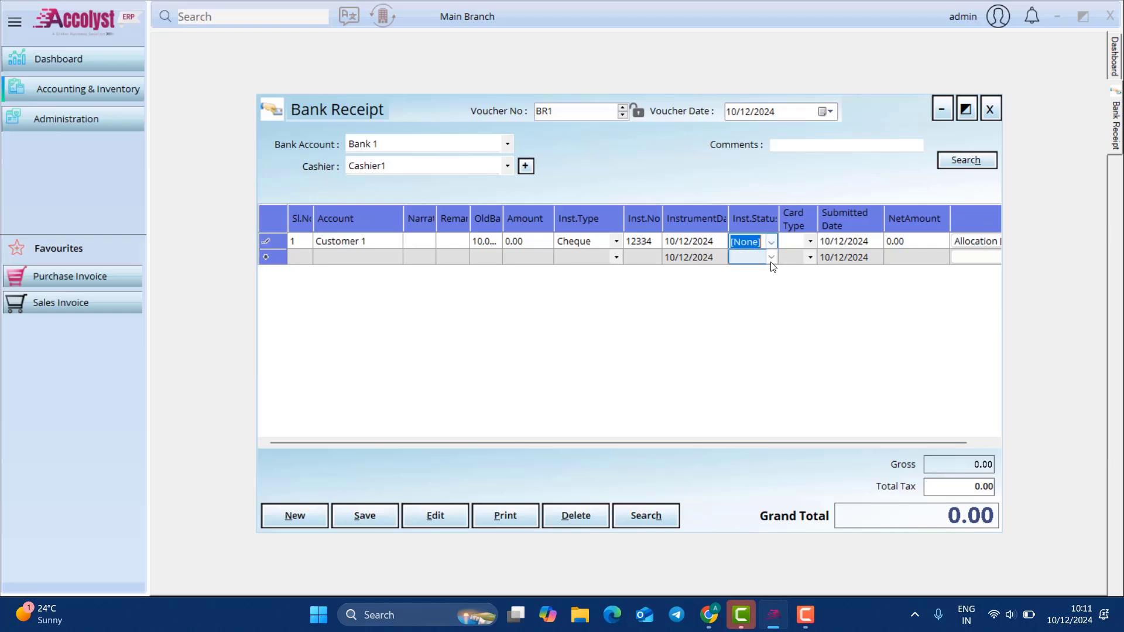
# Step: Allocate the receipt to invoice SI1, save BR1 and close it
pyautogui.click(965, 243)
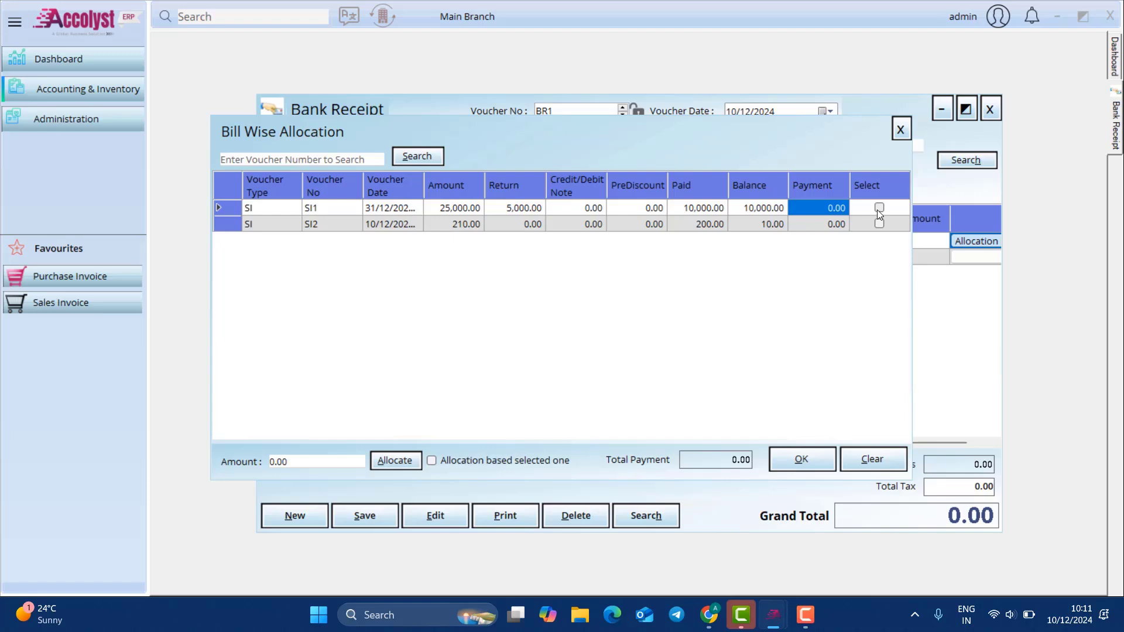
pyautogui.click(878, 209)
pyautogui.click(802, 459)
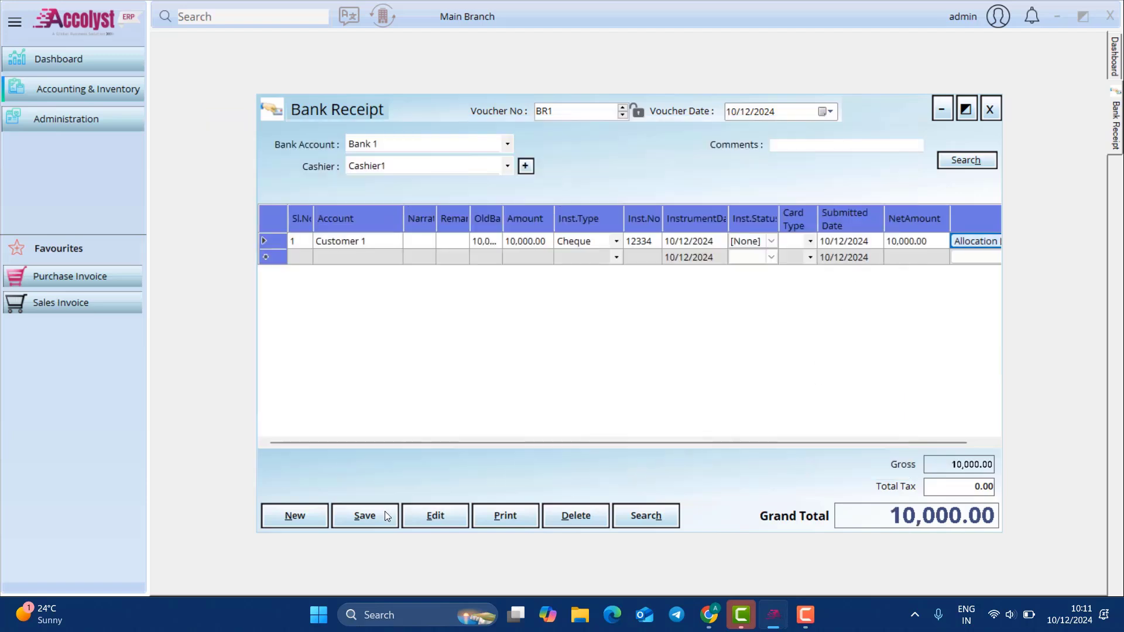
pyautogui.click(366, 515)
pyautogui.click(606, 352)
pyautogui.click(989, 110)
# Step: List all Bank 1 transactions in Bank Reconciliation from 2023 to 2024
pyautogui.click(127, 90)
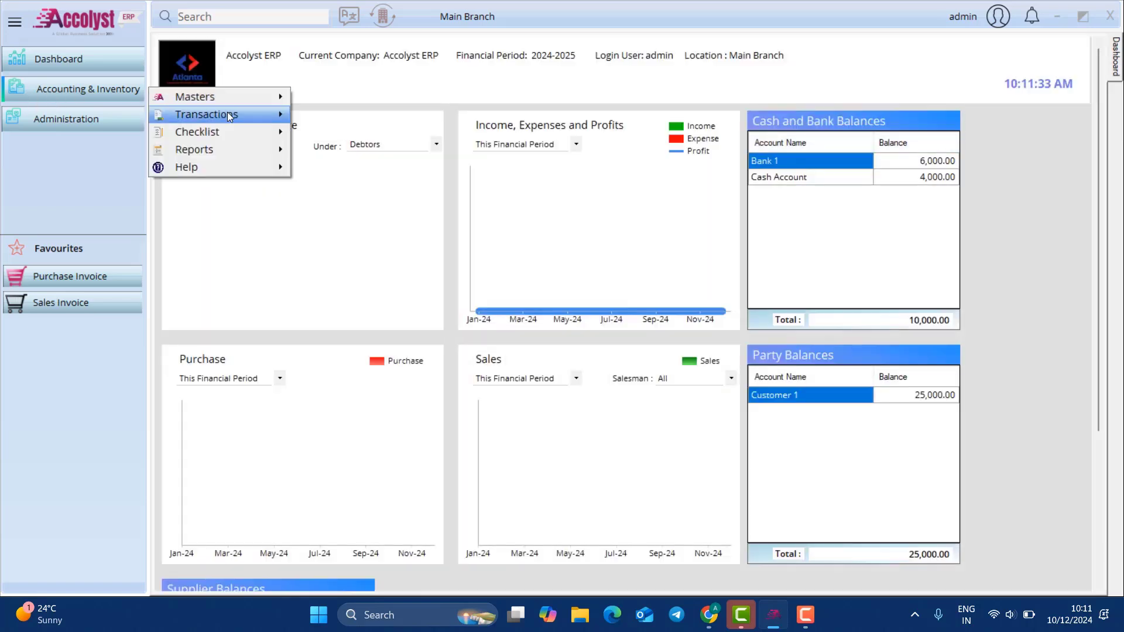
pyautogui.moveTo(227, 113)
pyautogui.moveTo(371, 117)
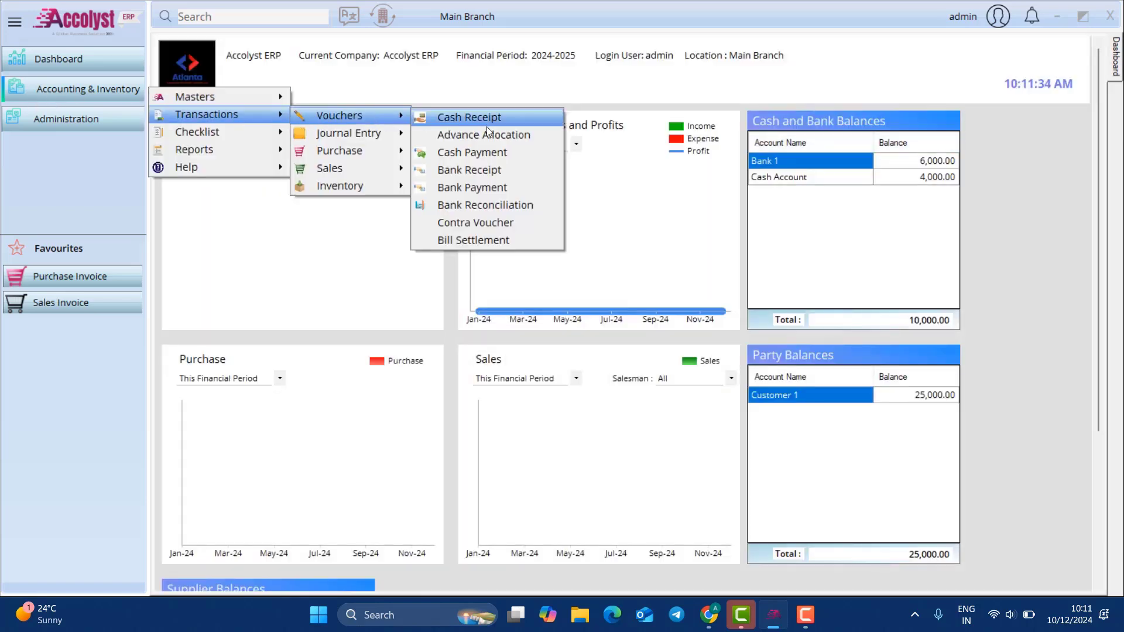
pyautogui.click(490, 204)
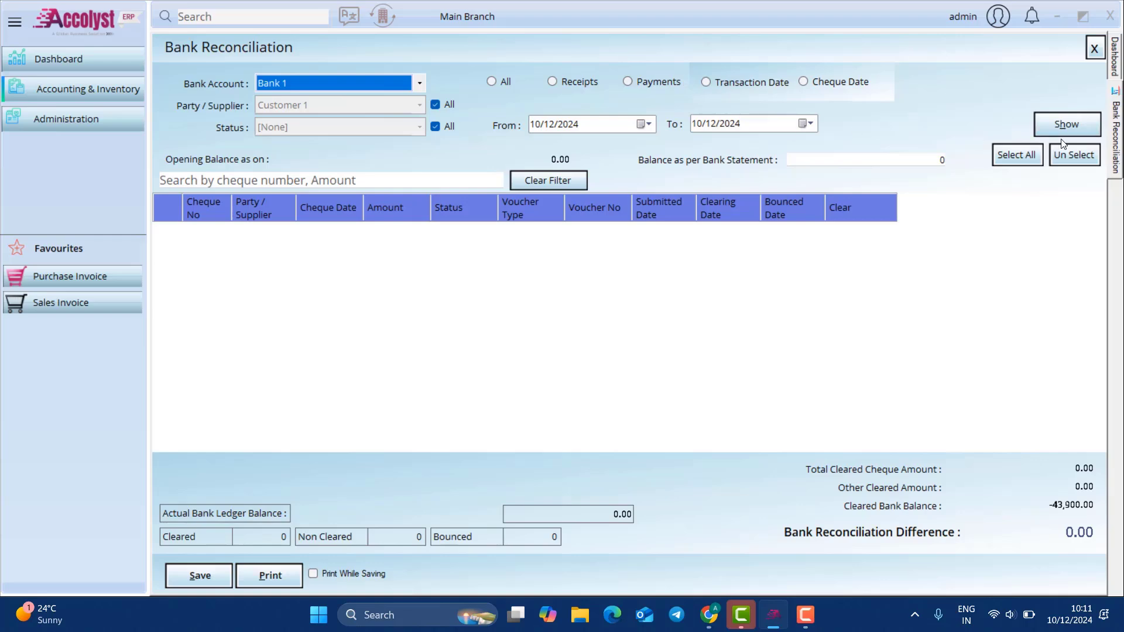
pyautogui.click(571, 125)
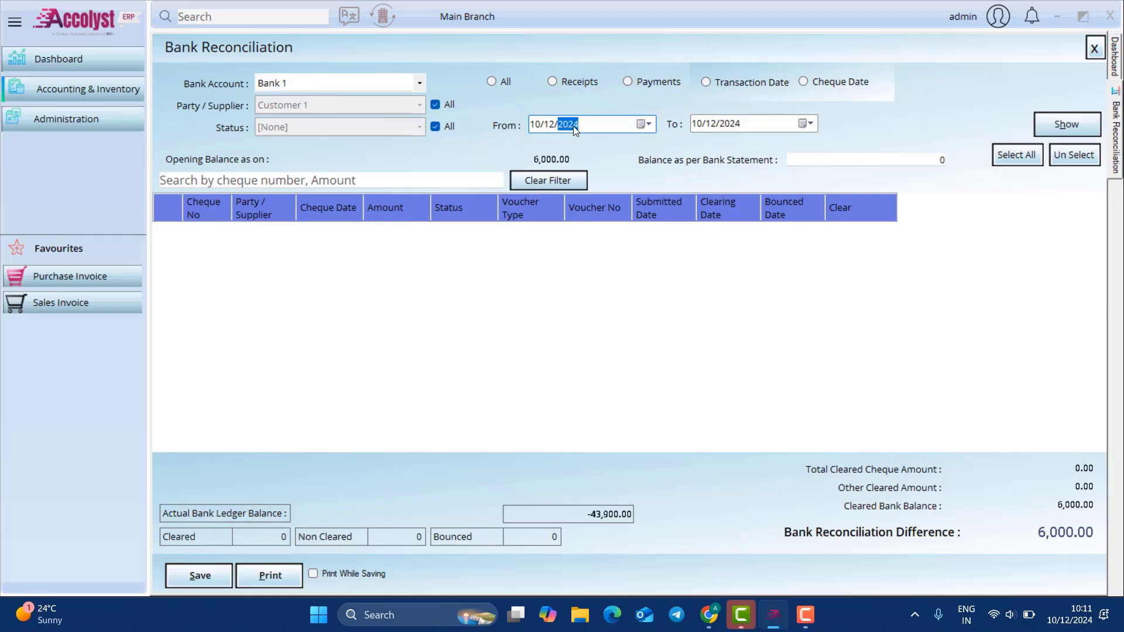
pyautogui.write('2023')
pyautogui.click(761, 124)
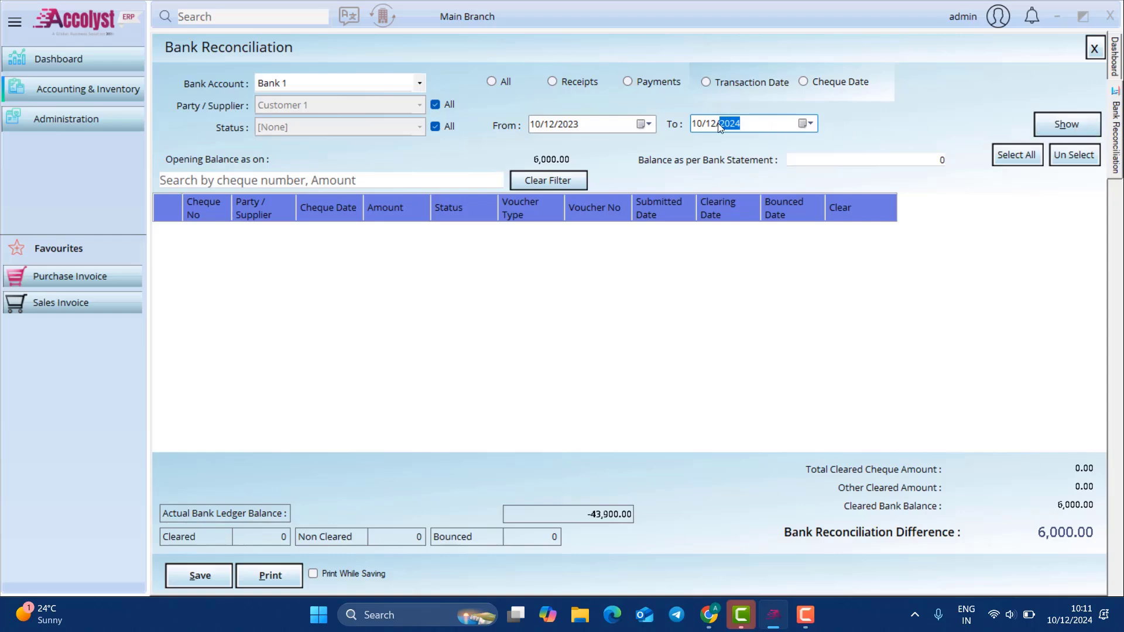
pyautogui.click(1072, 130)
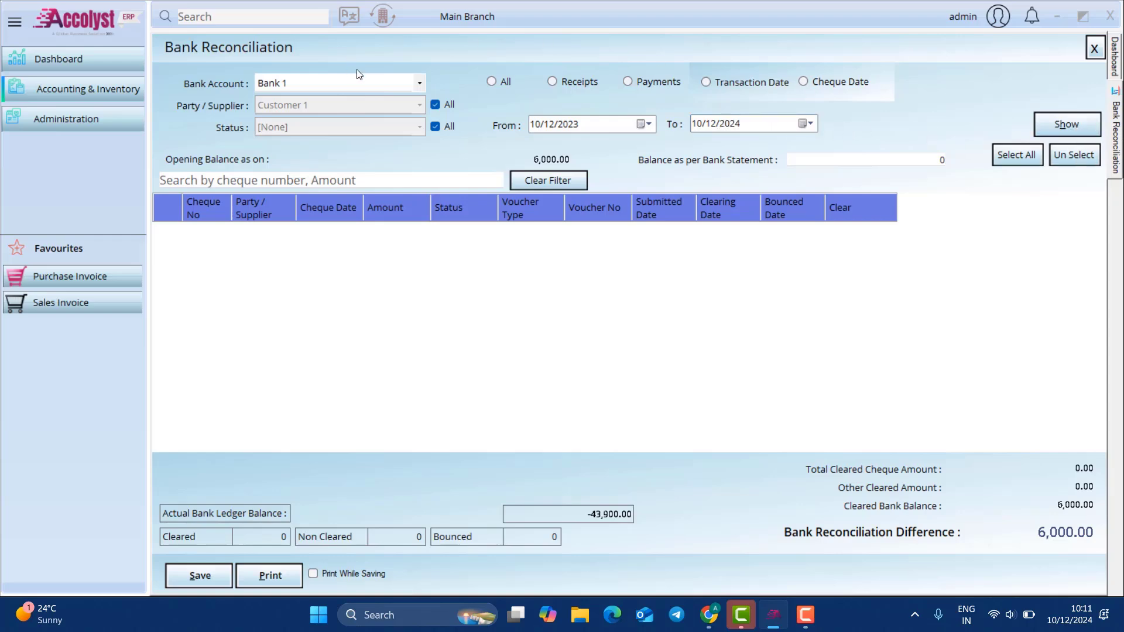
pyautogui.click(502, 82)
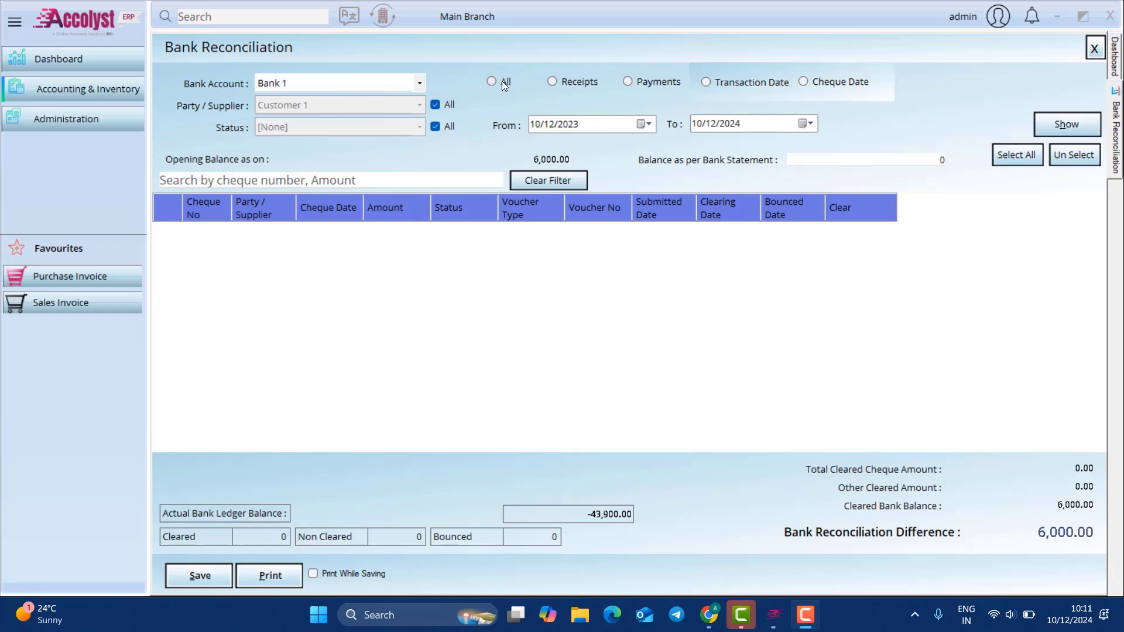
pyautogui.click(1084, 129)
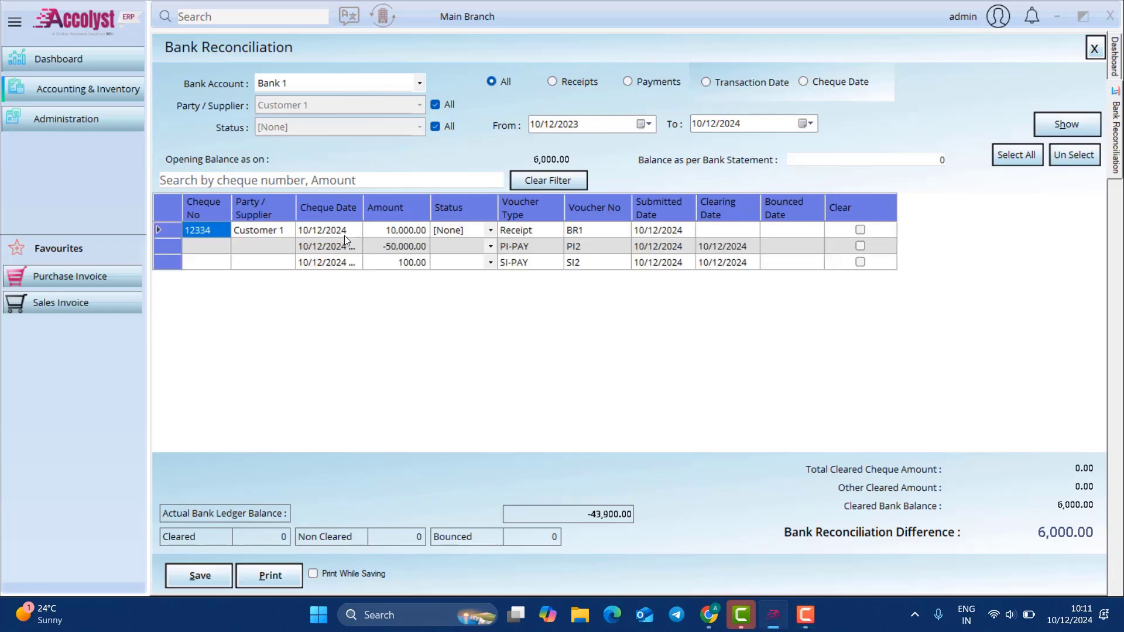
# Step: Leave cheque 12334's reconciliation status as [None]
pyautogui.click(490, 230)
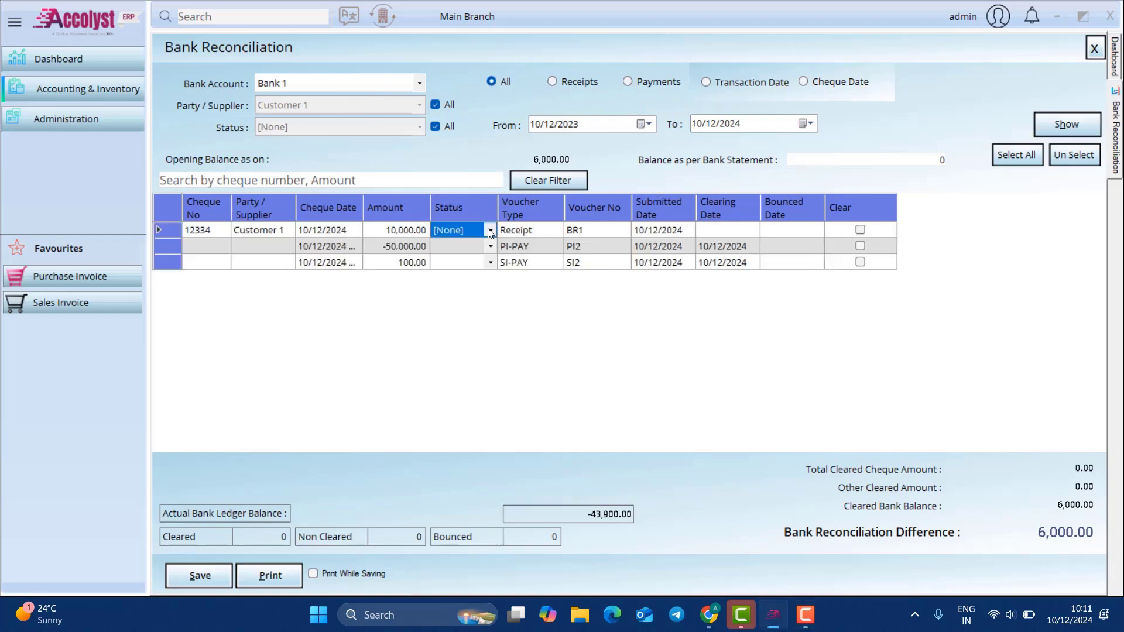
pyautogui.click(491, 232)
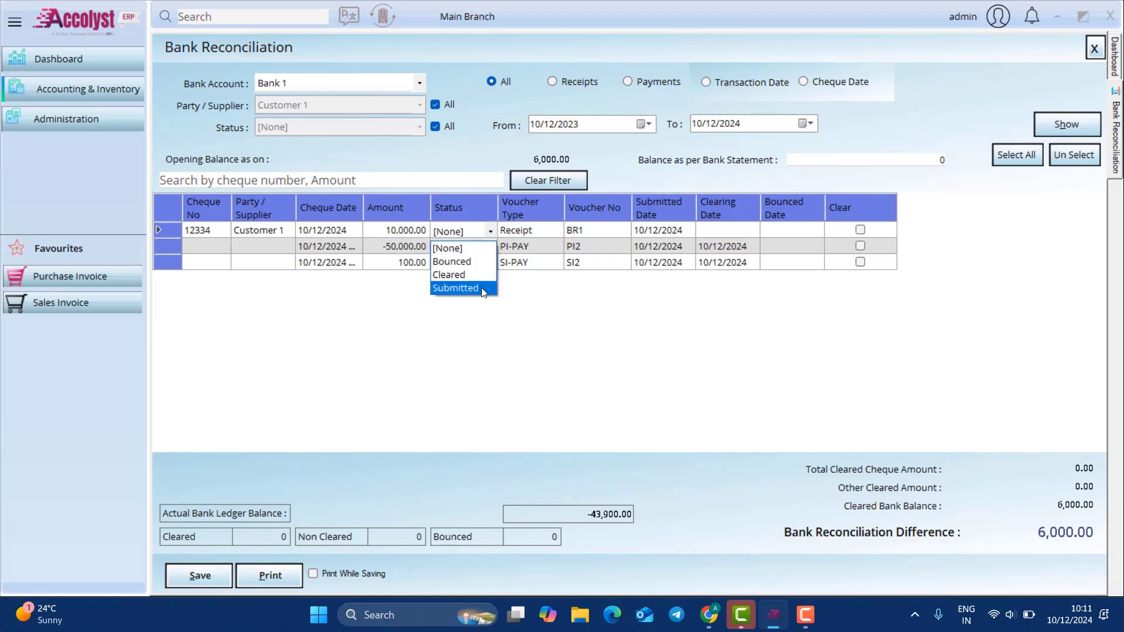
pyautogui.click(854, 376)
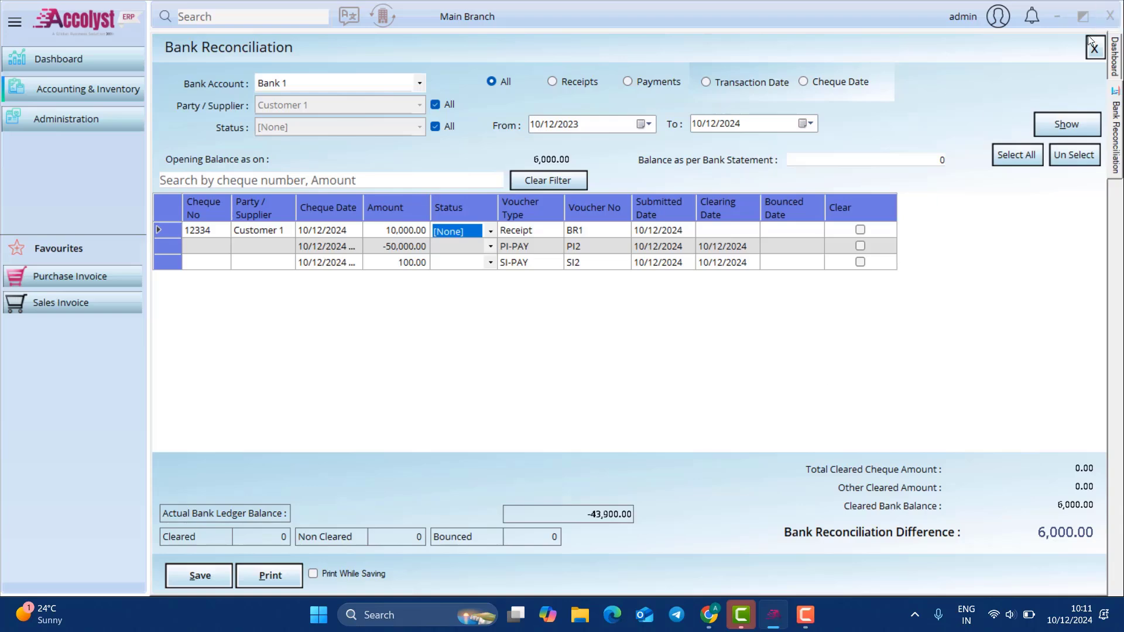
pyautogui.click(1094, 49)
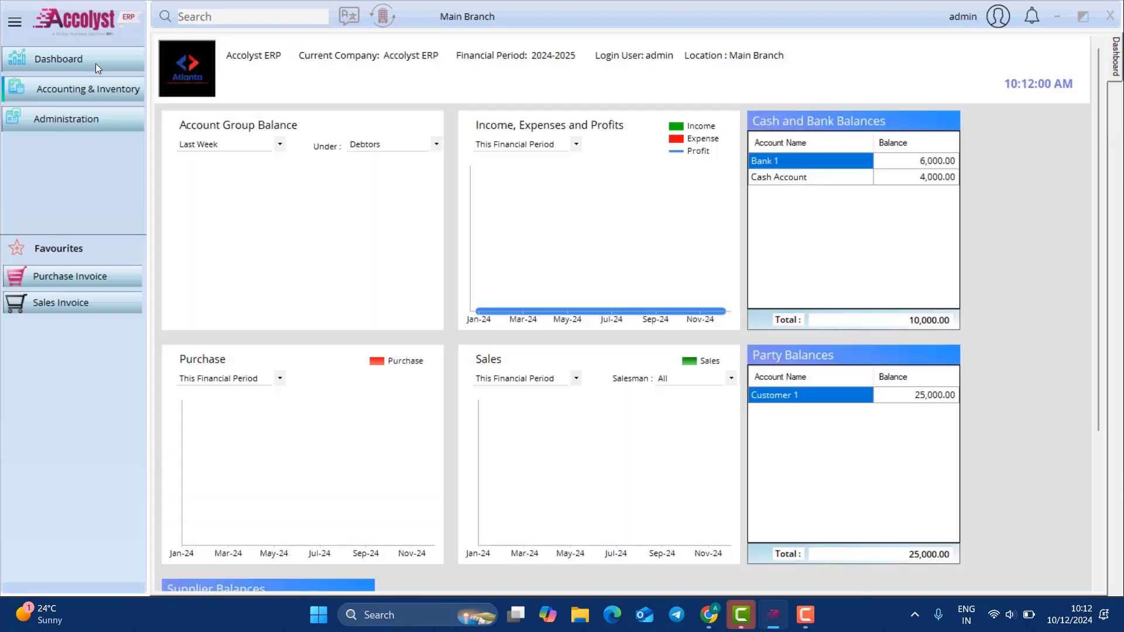
pyautogui.click(76, 86)
pyautogui.moveTo(194, 110)
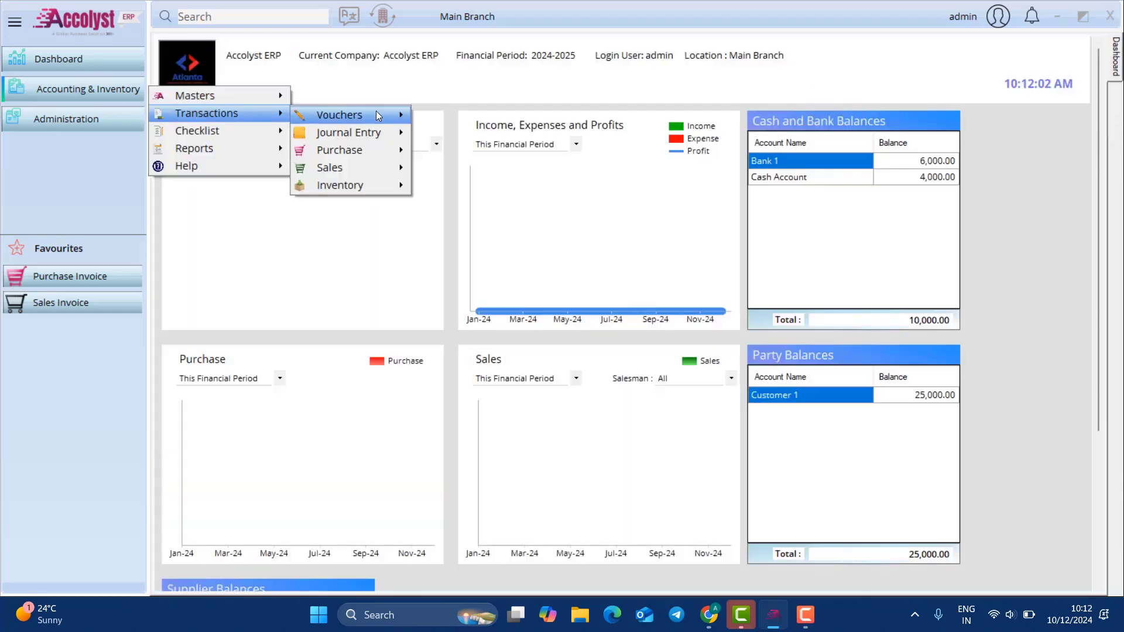
pyautogui.moveTo(376, 111)
pyautogui.click(503, 221)
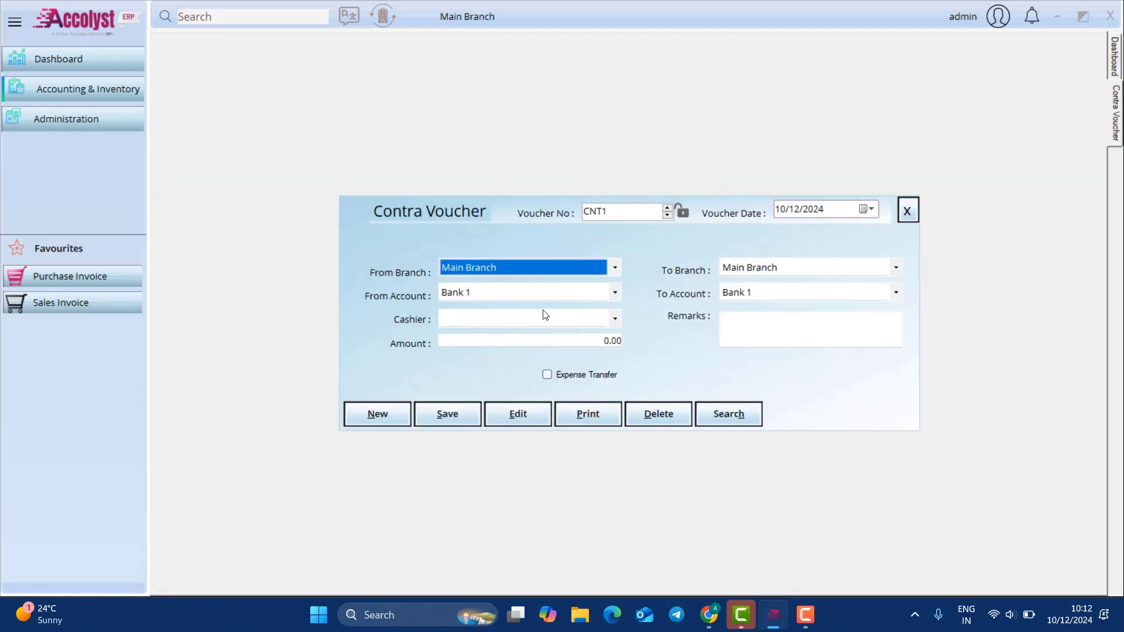
pyautogui.click(595, 288)
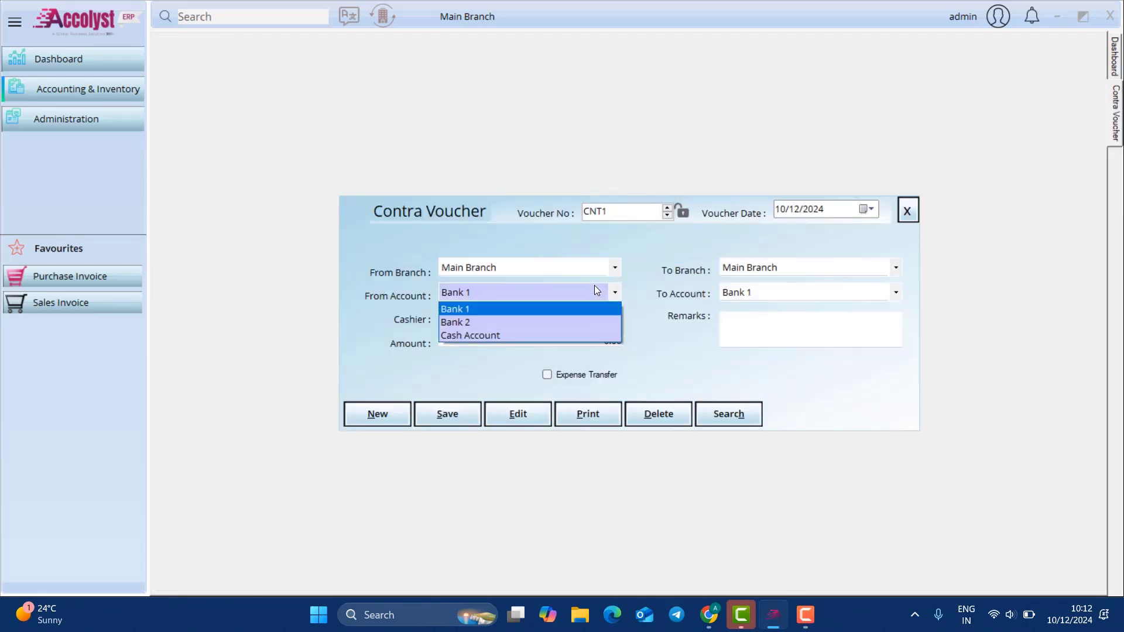
pyautogui.click(594, 334)
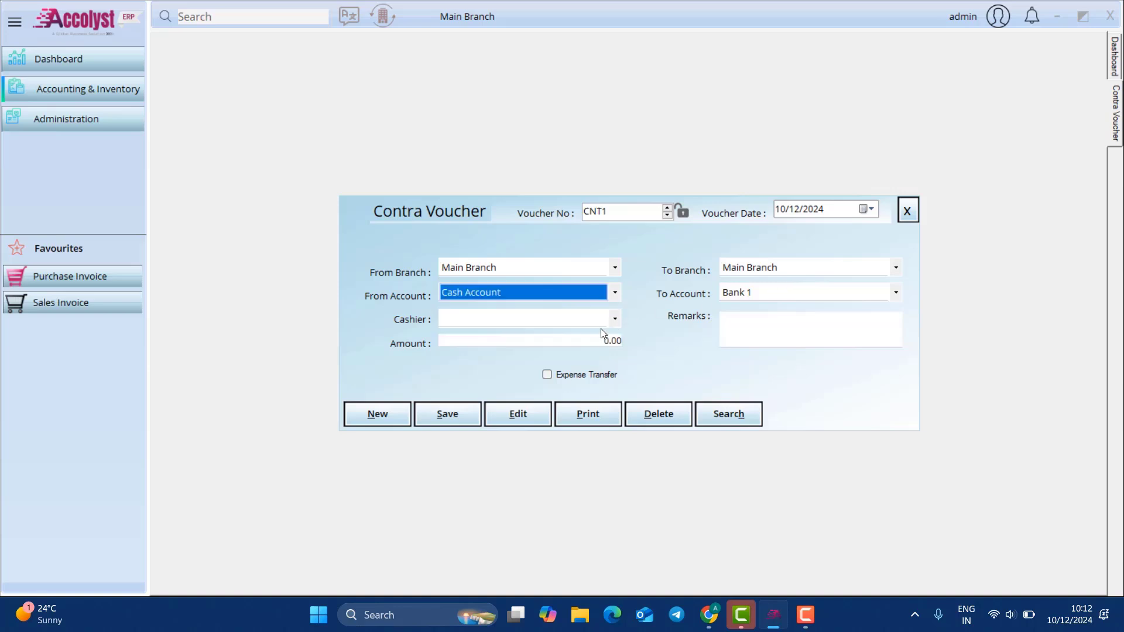
pyautogui.click(604, 339)
pyautogui.click(593, 322)
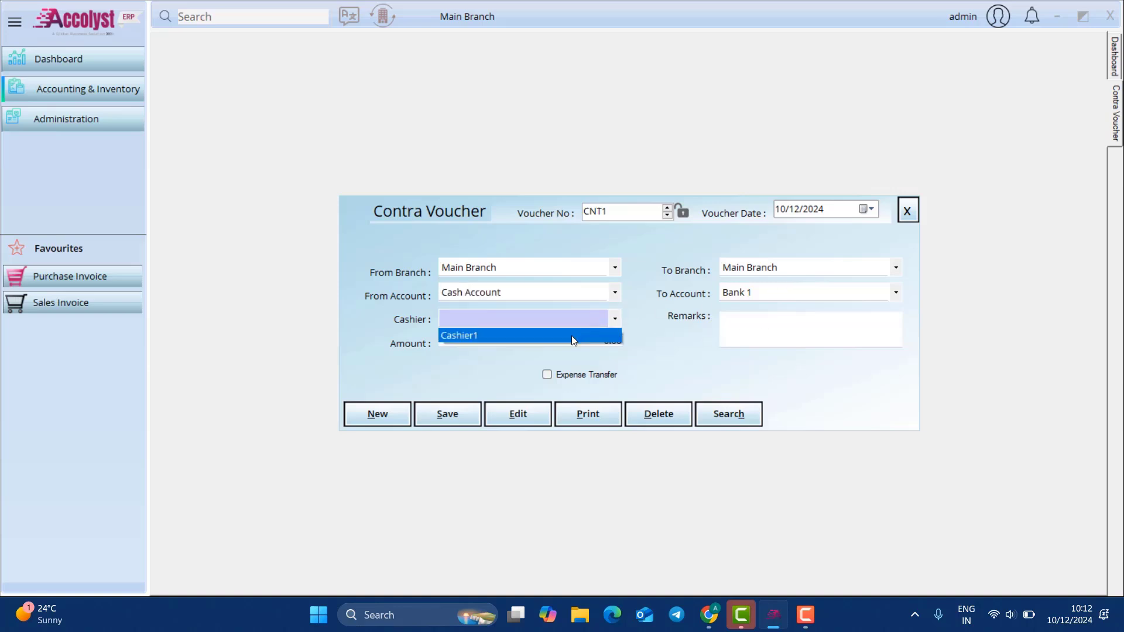
pyautogui.click(572, 335)
pyautogui.moveTo(621, 265); pyautogui.dragTo(616, 272)
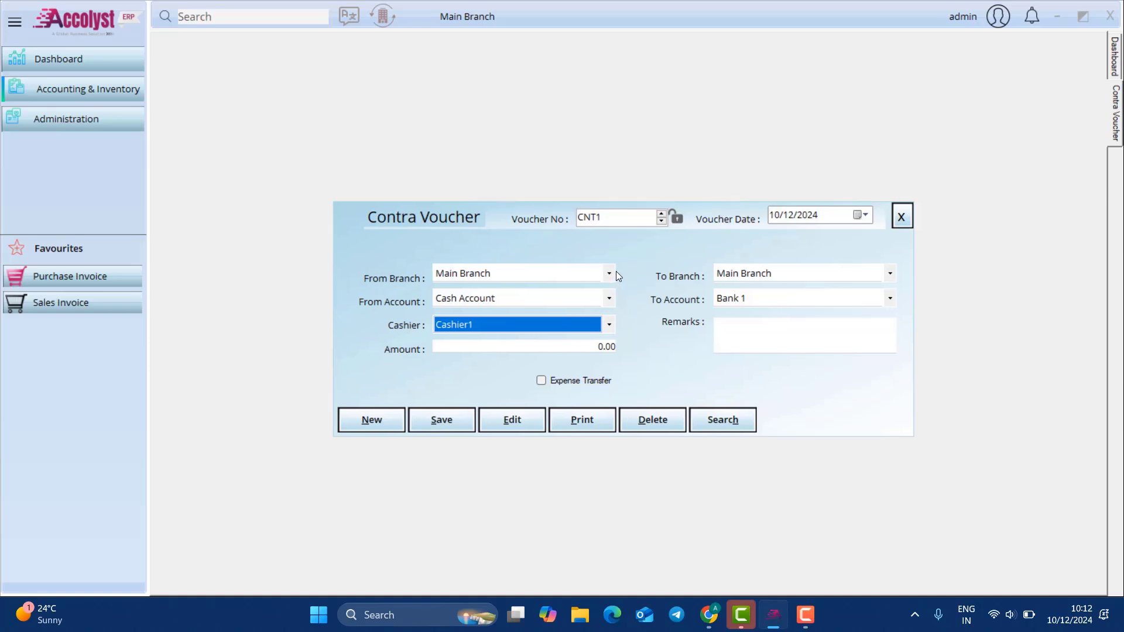
pyautogui.click(609, 277)
pyautogui.click(609, 278)
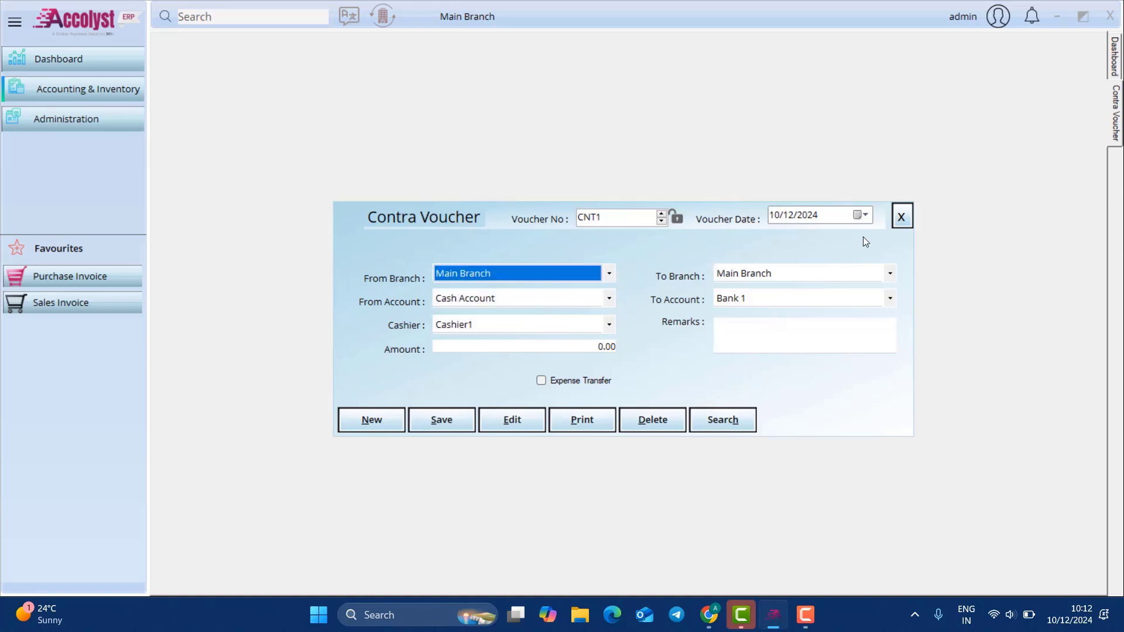
pyautogui.click(901, 216)
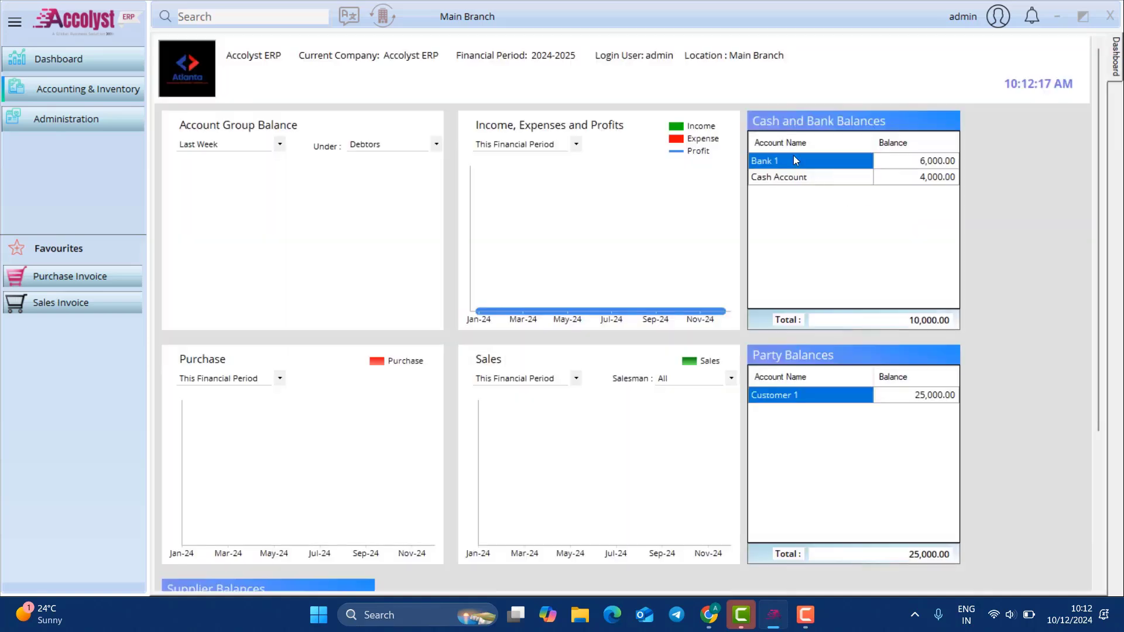
# Step: Start a new journal entry with Cash Account on the first line
pyautogui.click(84, 91)
pyautogui.moveTo(215, 123)
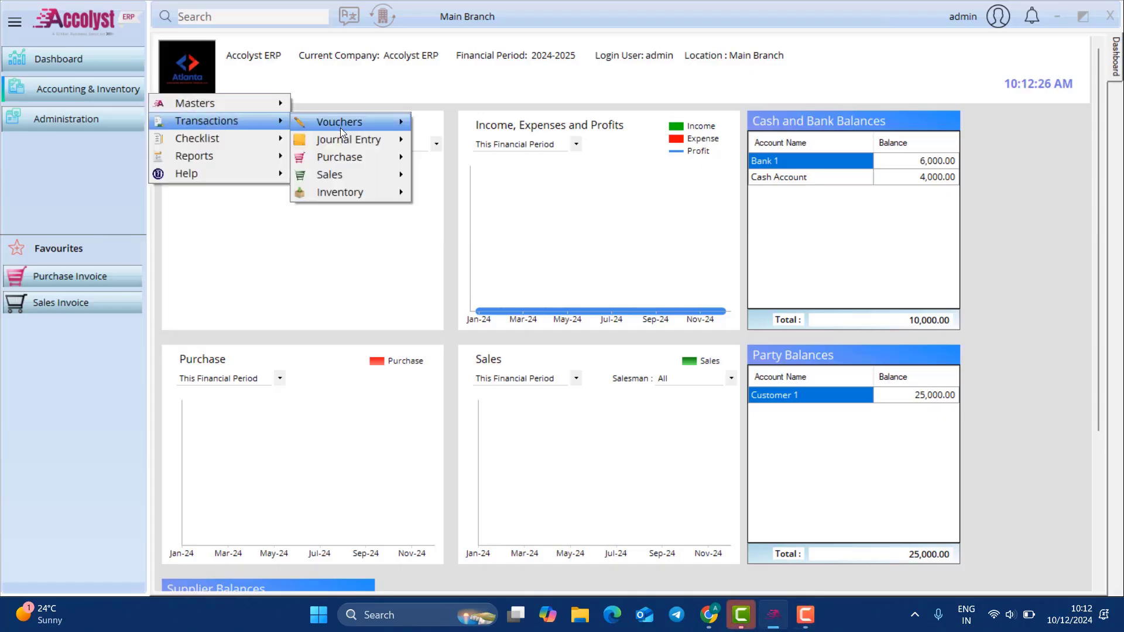
pyautogui.moveTo(350, 139)
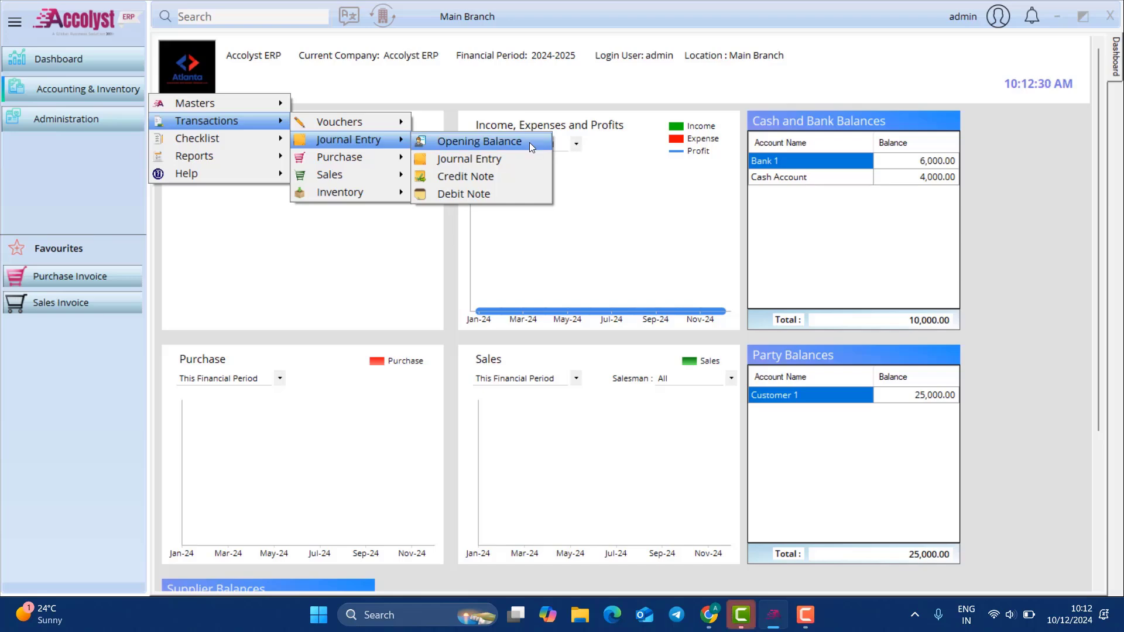
pyautogui.click(521, 159)
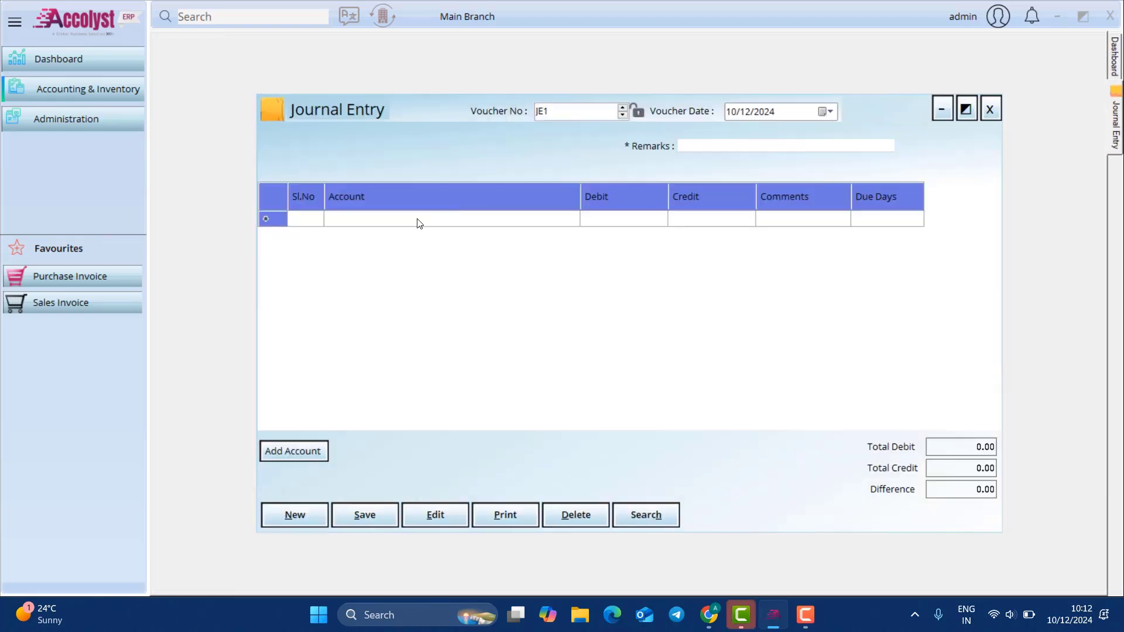
pyautogui.click(417, 221)
pyautogui.write('cash')
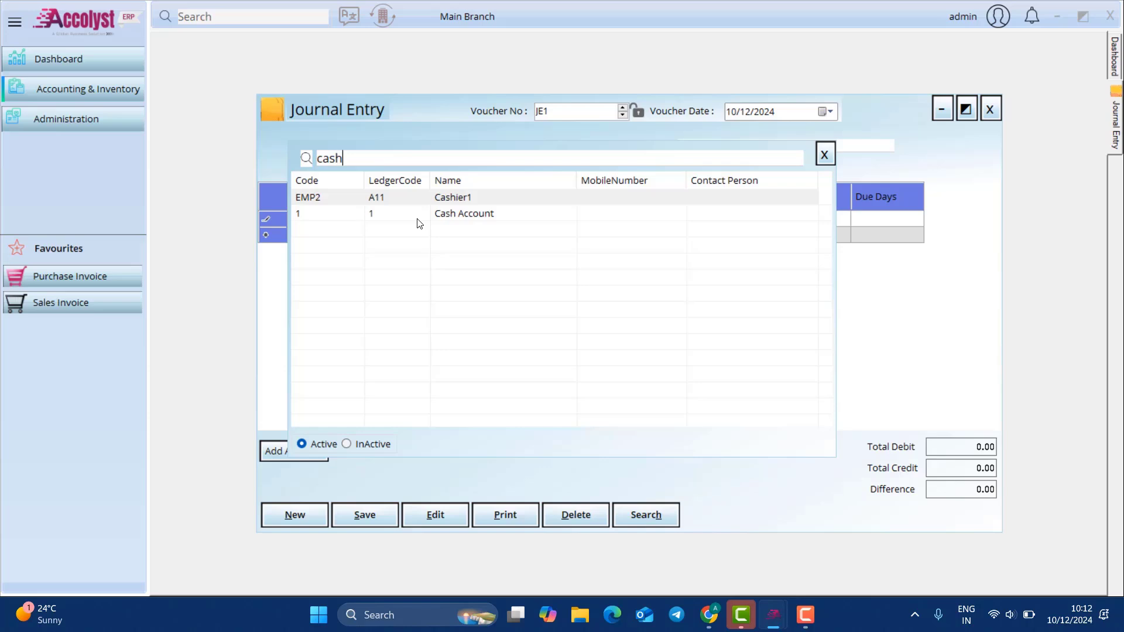
pyautogui.doubleClick(418, 220)
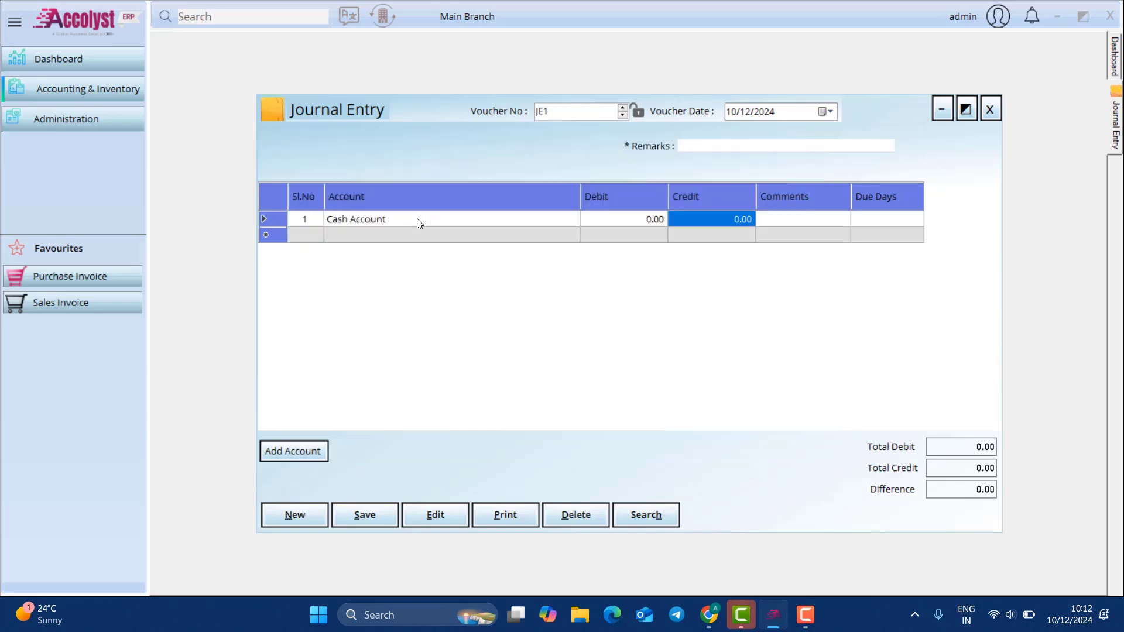
# Step: Debit Cash Account 10,000 and credit Capital 10,000 on the second line
pyautogui.hotkey('shift', 'Tab')
pyautogui.write('10000')
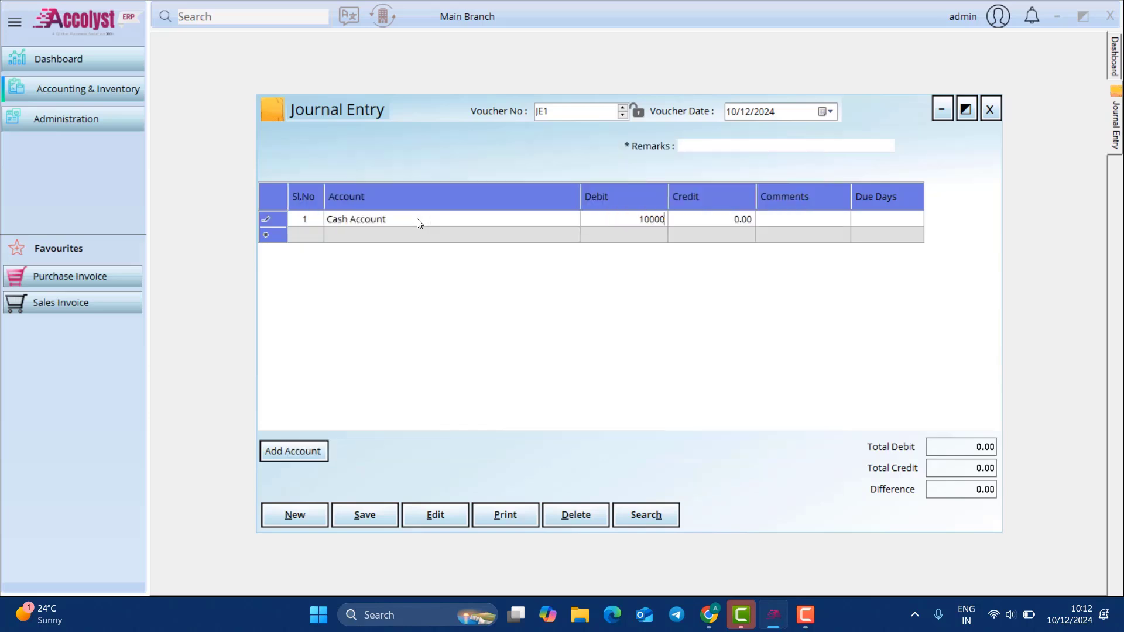
pyautogui.press('Tab')
pyautogui.press('Tab')
pyautogui.press('Tab')
pyautogui.press('Tab')
pyautogui.write('cap')
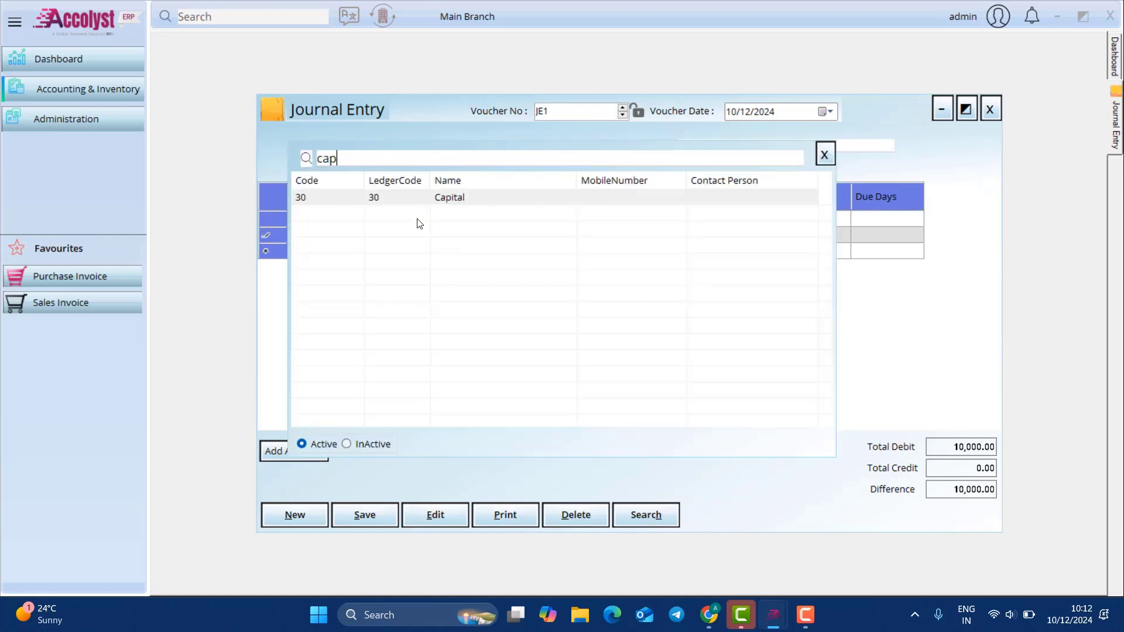
pyautogui.press('Return')
pyautogui.press('Tab')
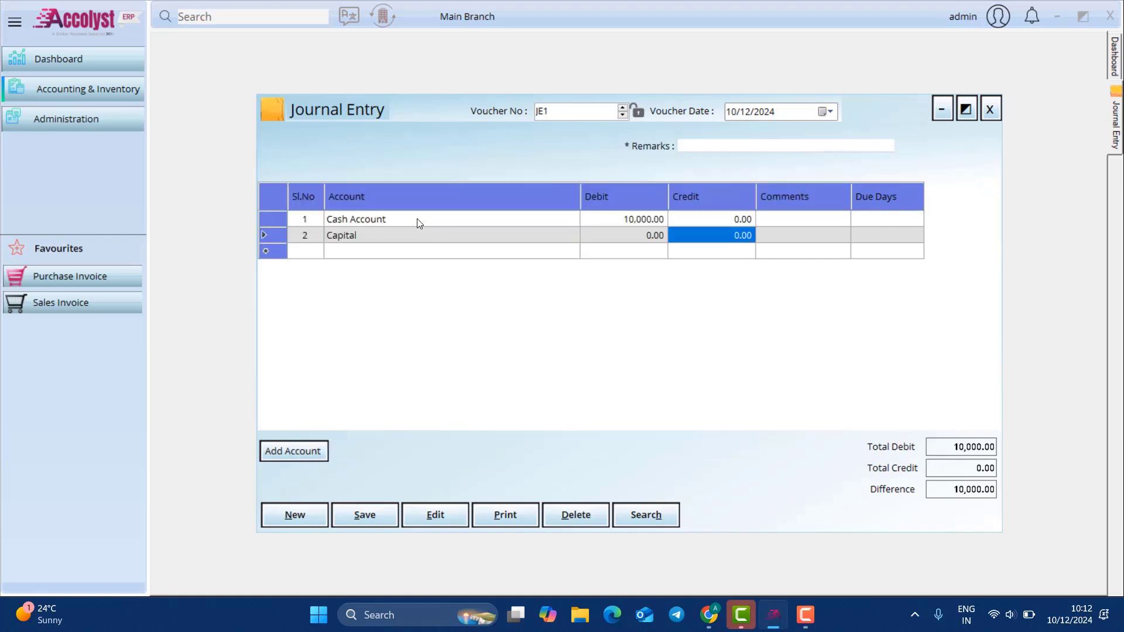
pyautogui.write('10000')
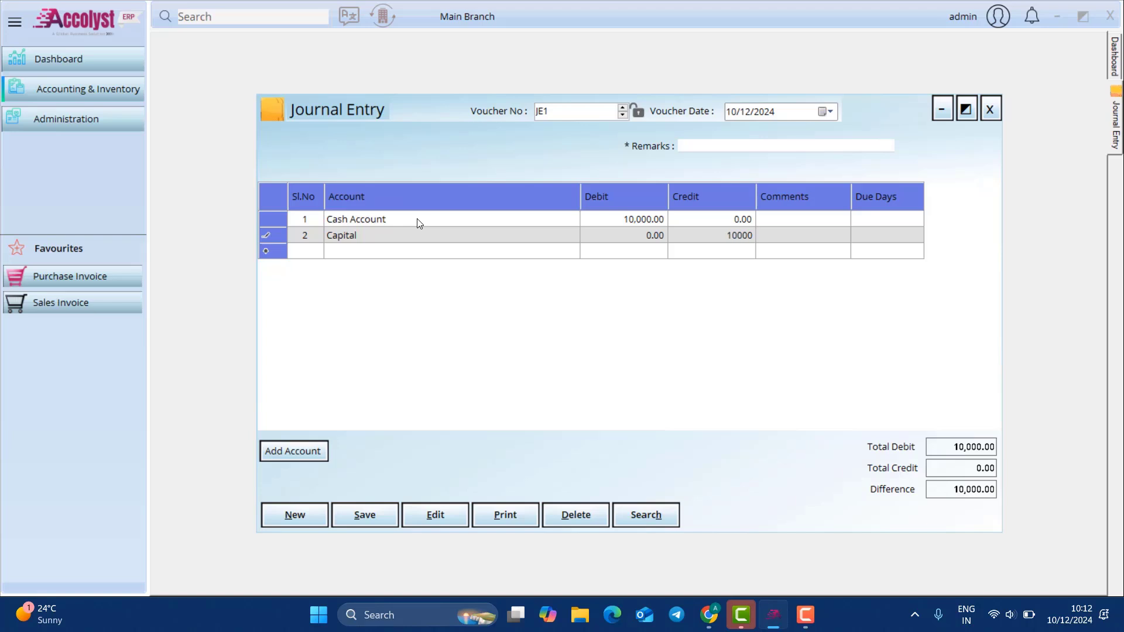
pyautogui.press('Tab')
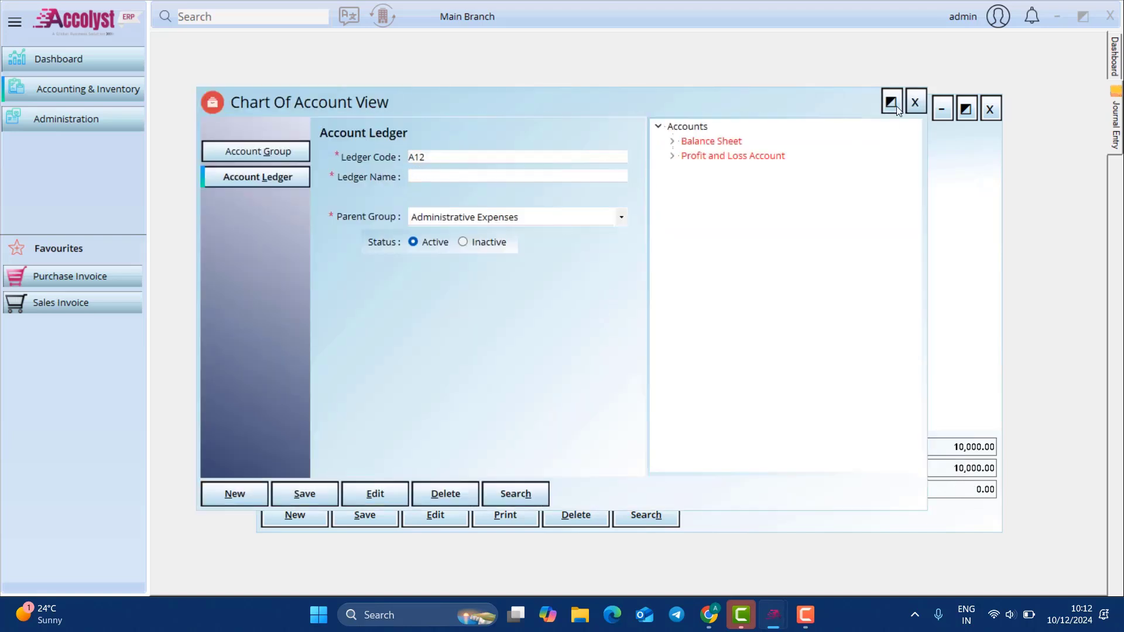
# Step: Save journal entry JE1 and close its window
pyautogui.click(915, 102)
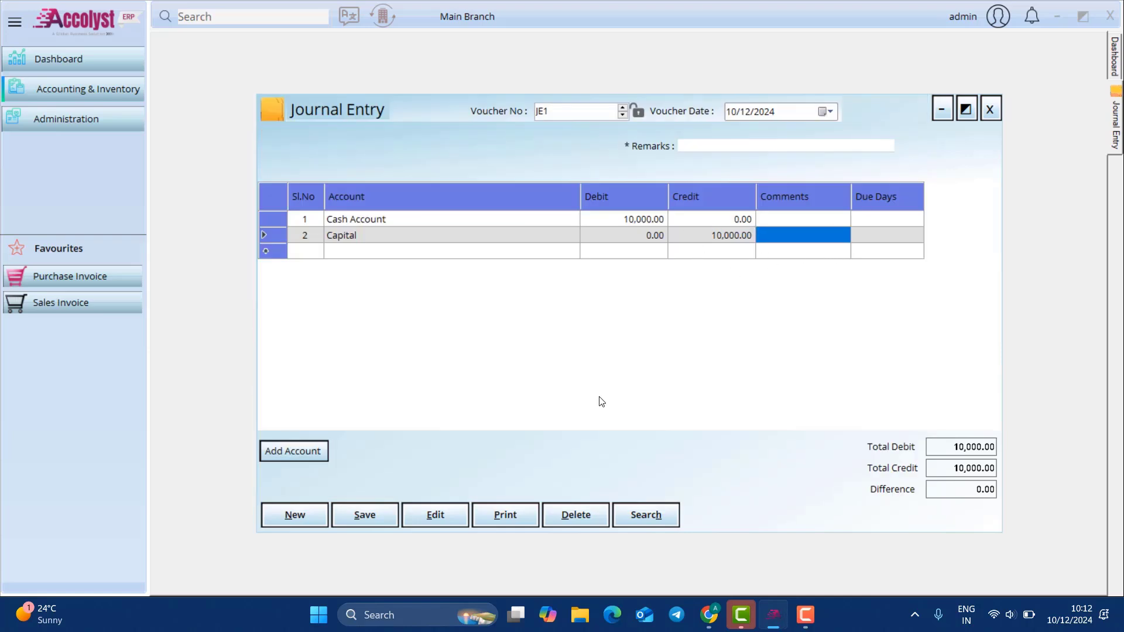
pyautogui.click(383, 517)
pyautogui.click(610, 355)
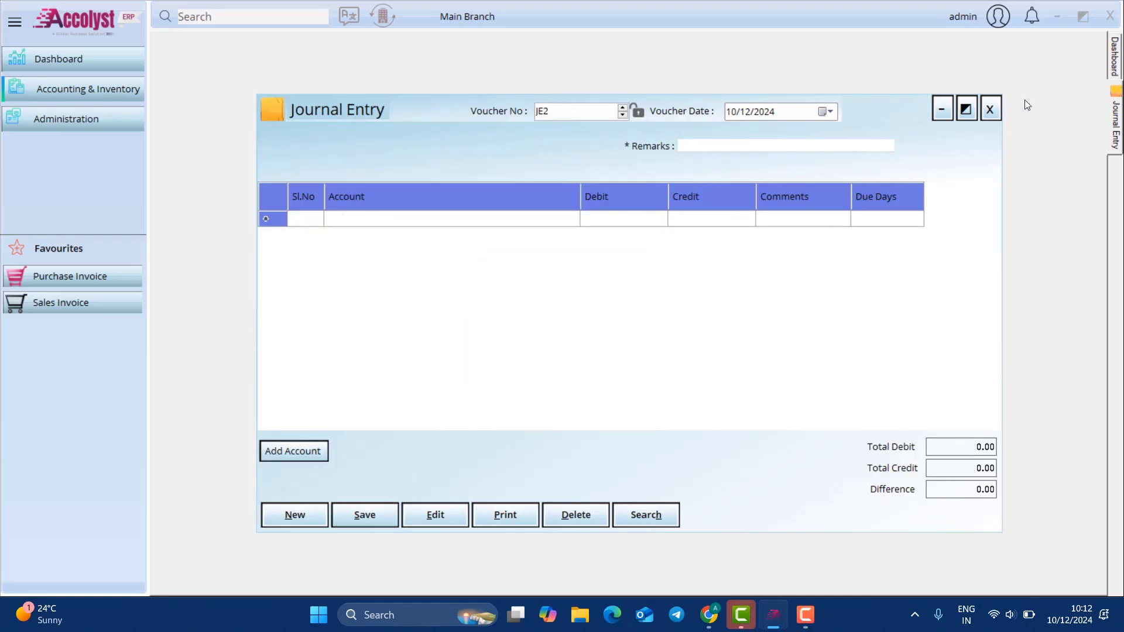
pyautogui.click(990, 109)
# Step: Reveal the Inventory submenu (Opening Stock, Damage, Stock Transfer) under Accounting & Inventory Transactions
pyautogui.click(88, 89)
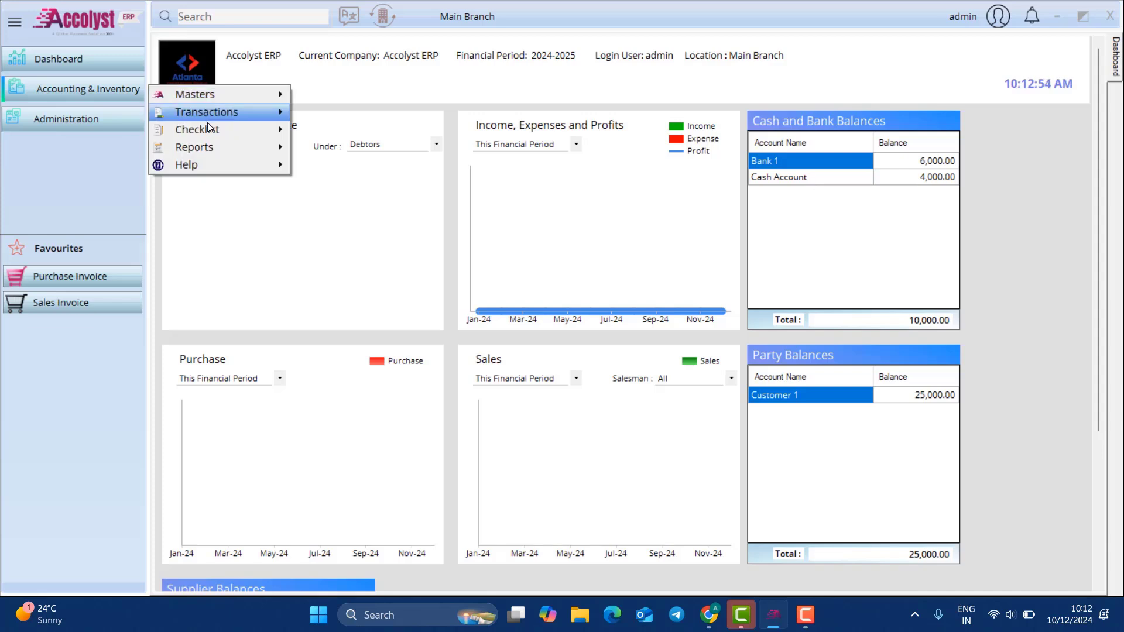
pyautogui.moveTo(215, 114)
pyautogui.moveTo(338, 131)
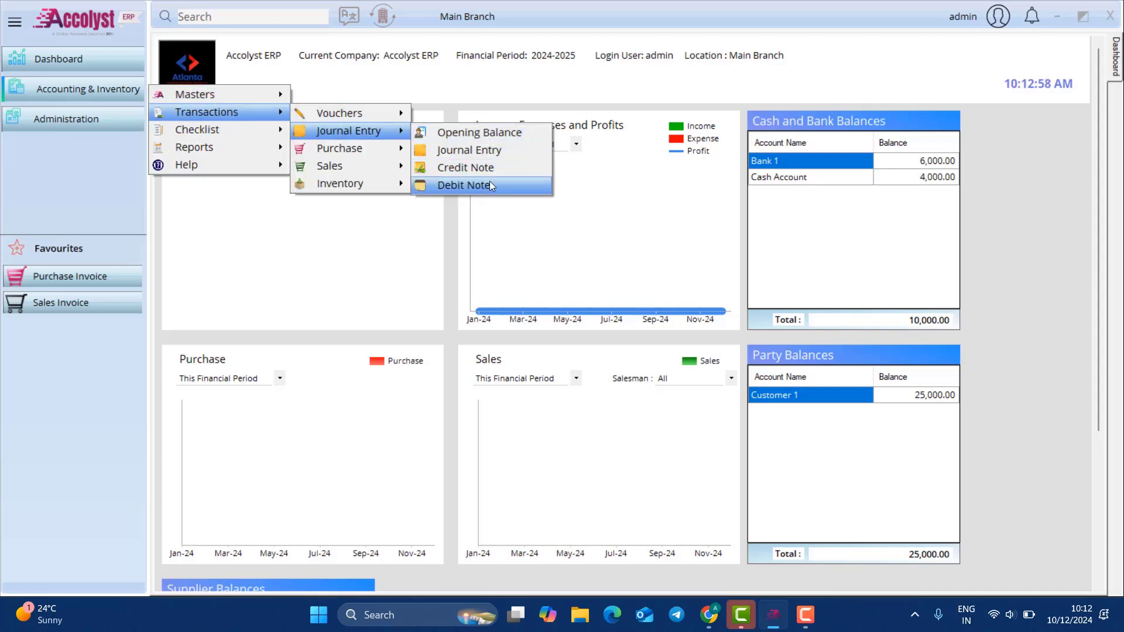
pyautogui.moveTo(339, 185)
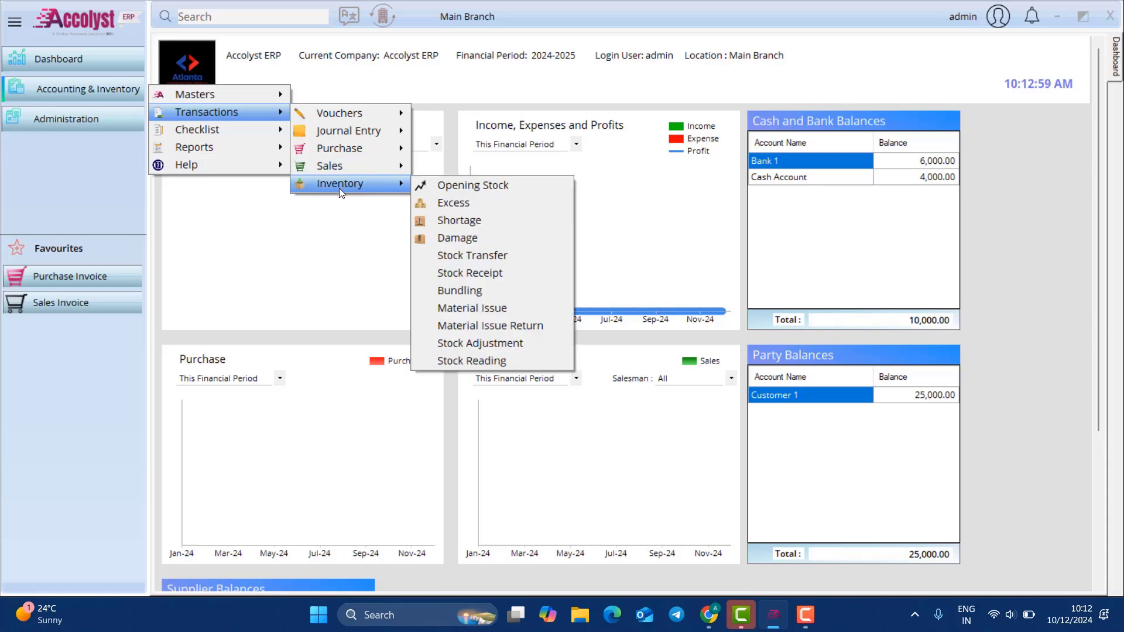
# Step: Start damage voucher DG1 writing off Product 1 at a rate of 20
pyautogui.click(498, 235)
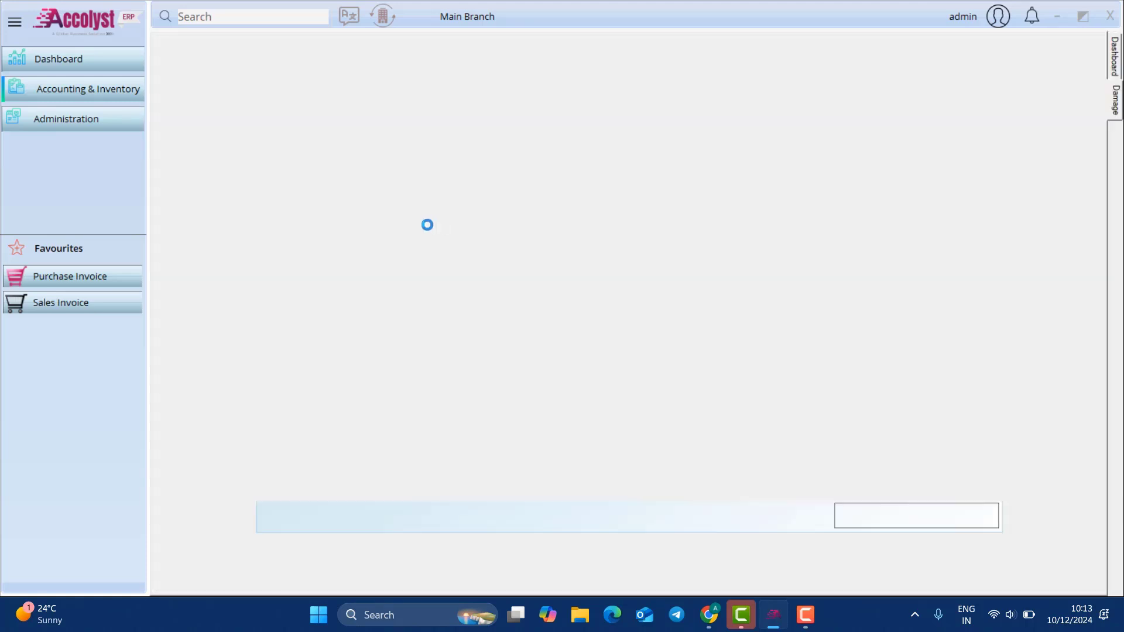
pyautogui.write('p')
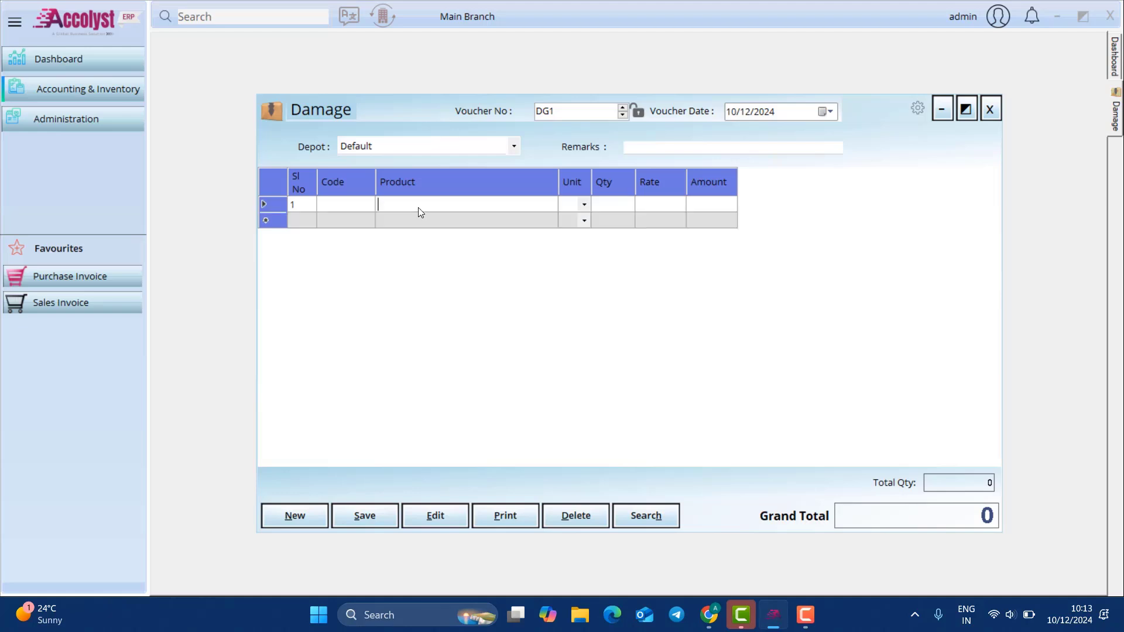
pyautogui.press('Return')
pyautogui.press('Return')
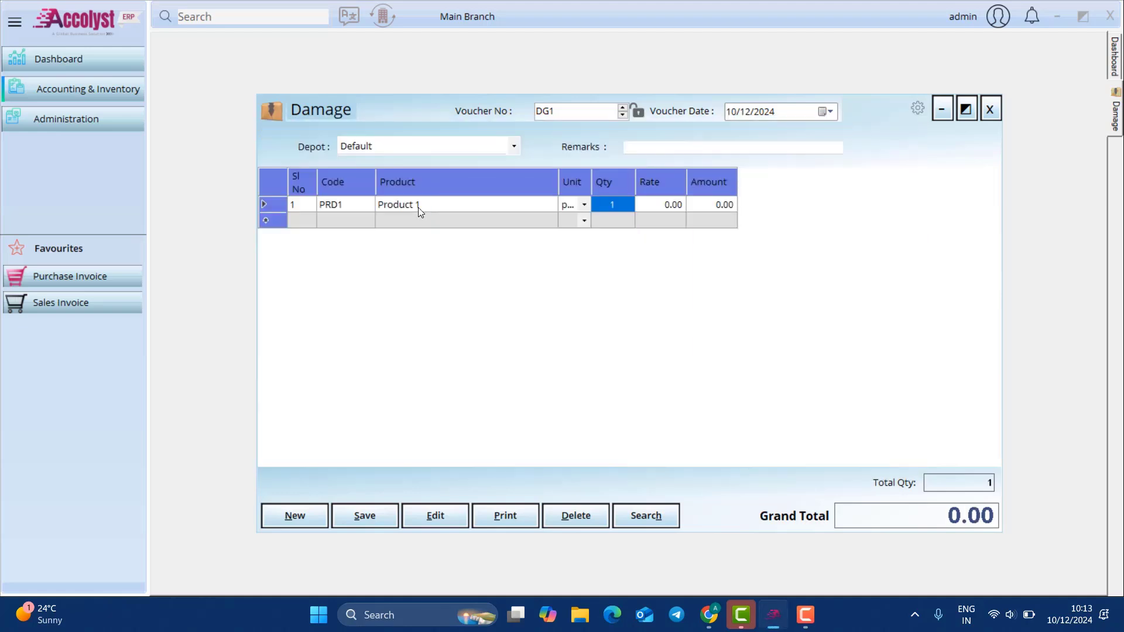
pyautogui.press('Return')
pyautogui.write('20')
pyautogui.press('Return')
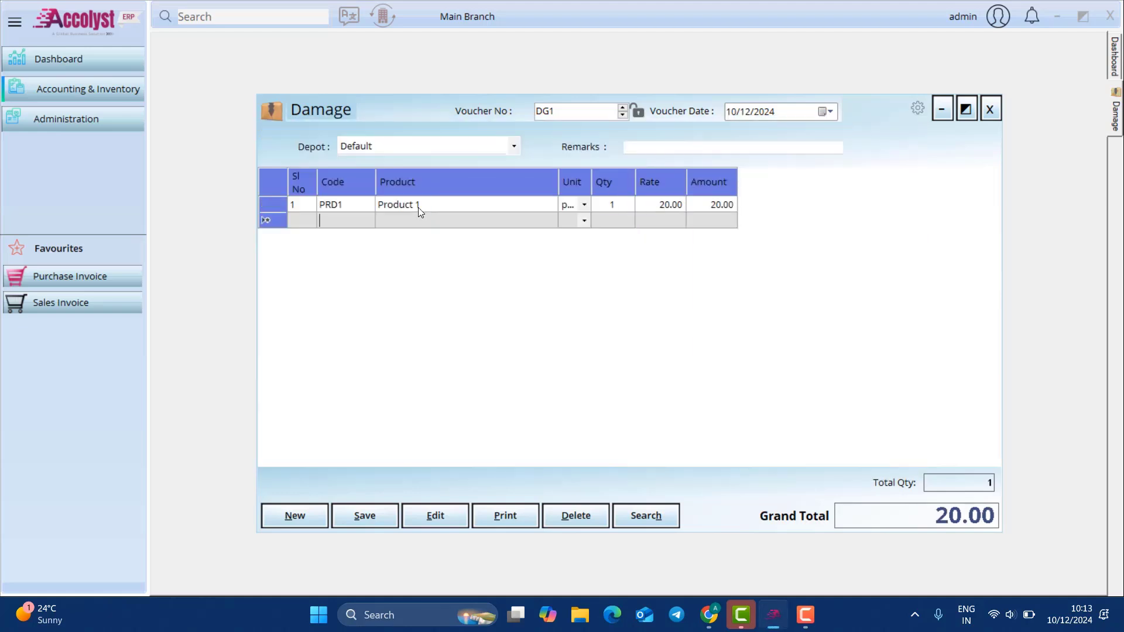
# Step: Add the remark 'Damaged', save DG1 and close the Damage form
pyautogui.click(636, 146)
pyautogui.write('D')
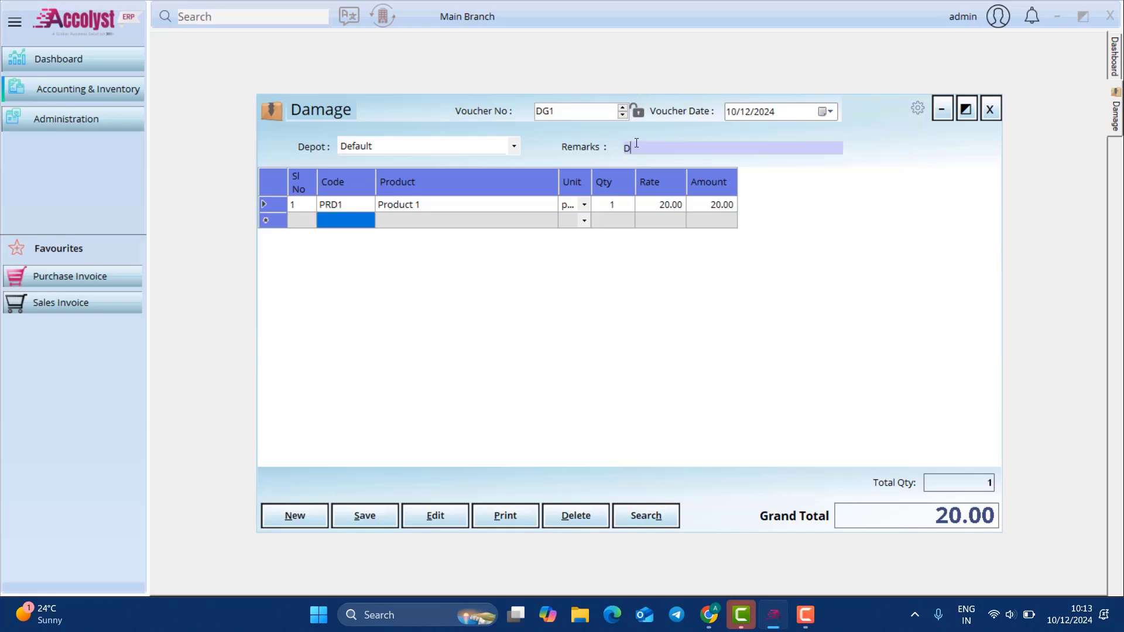
pyautogui.write('amaged')
pyautogui.click(377, 516)
pyautogui.click(618, 354)
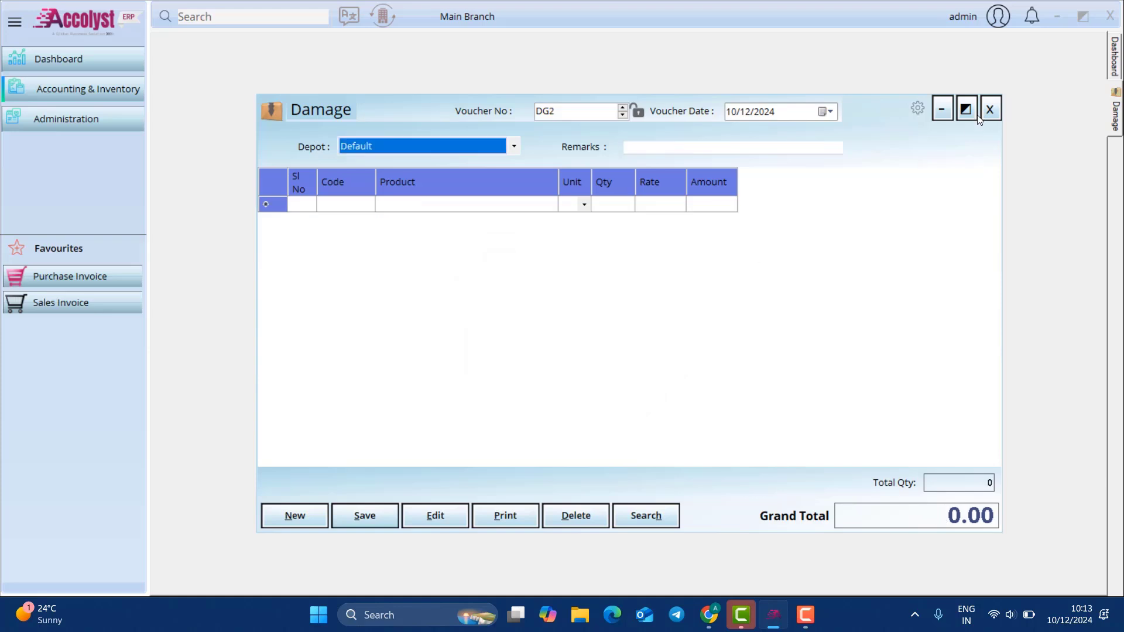
pyautogui.click(995, 109)
# Step: Open a new stock transfer from Depot 1 to the Default depot
pyautogui.click(117, 89)
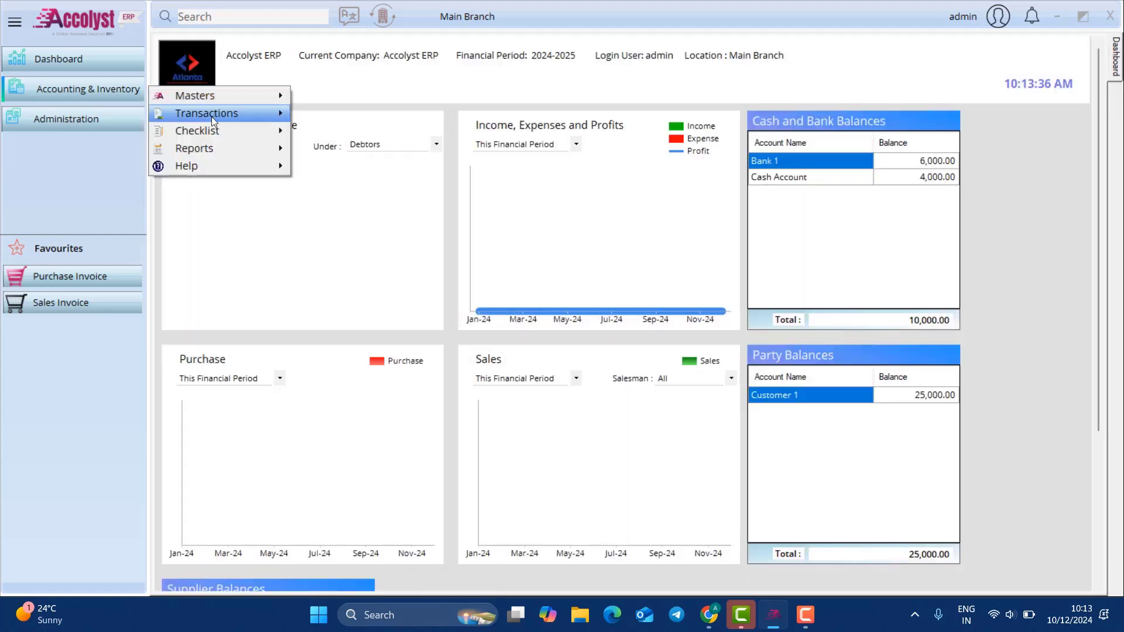
pyautogui.moveTo(212, 117)
pyautogui.moveTo(322, 186)
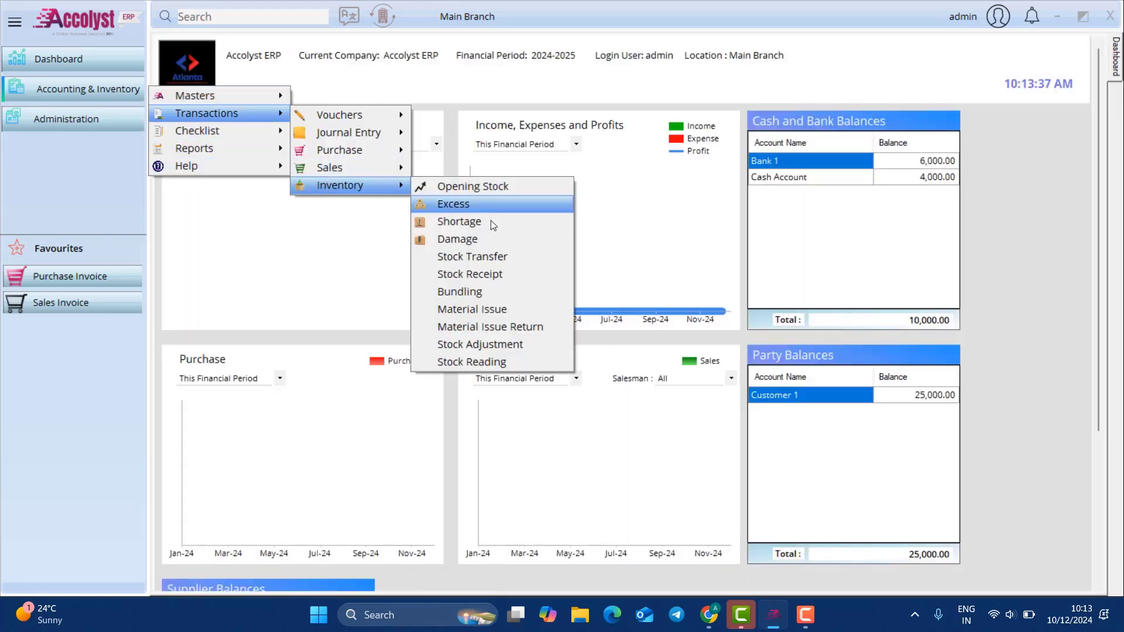
pyautogui.click(491, 256)
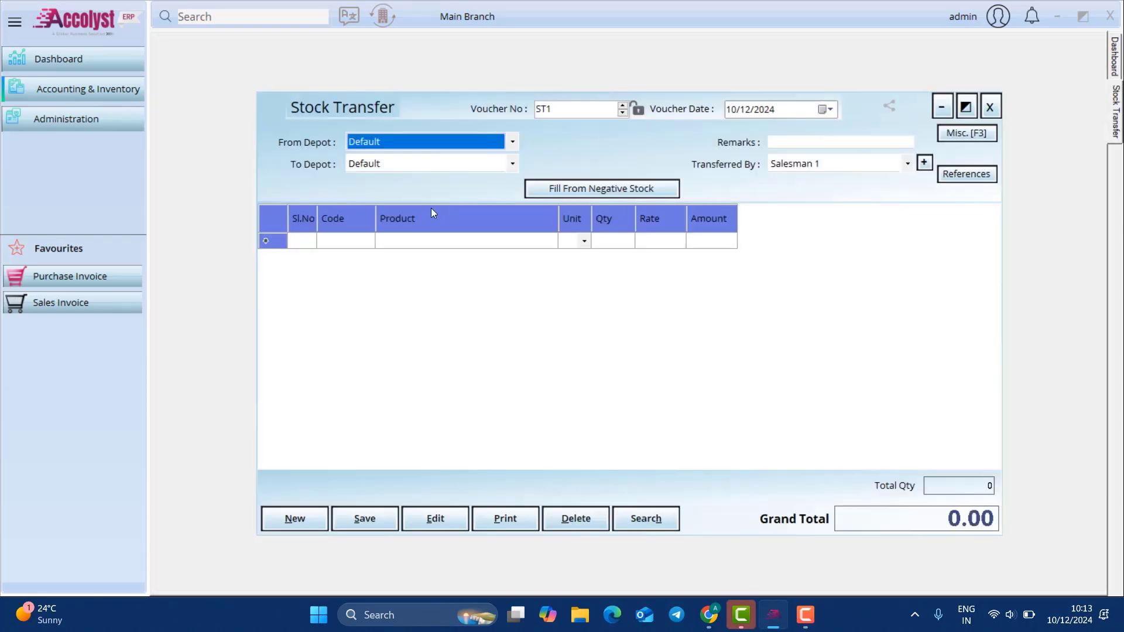
pyautogui.click(417, 145)
pyautogui.click(402, 159)
pyautogui.click(407, 152)
pyautogui.click(396, 171)
pyautogui.click(377, 164)
pyautogui.click(377, 179)
# Step: Add a line for Product 1 with quantity 2 at rate 30.00
pyautogui.click(433, 245)
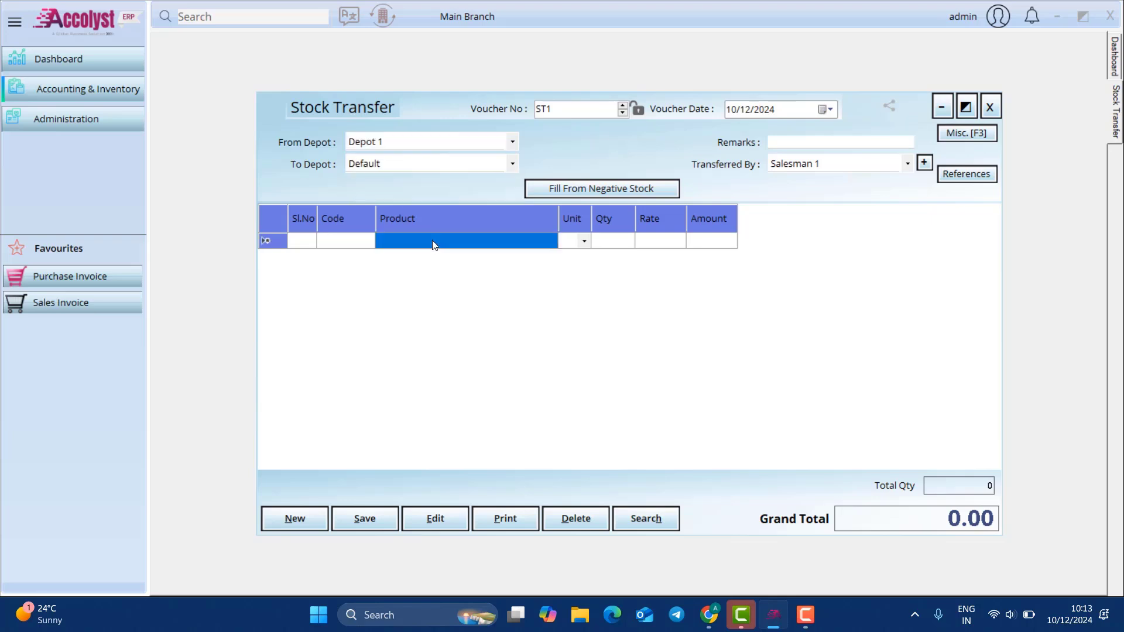
pyautogui.write('p')
pyautogui.press('Return')
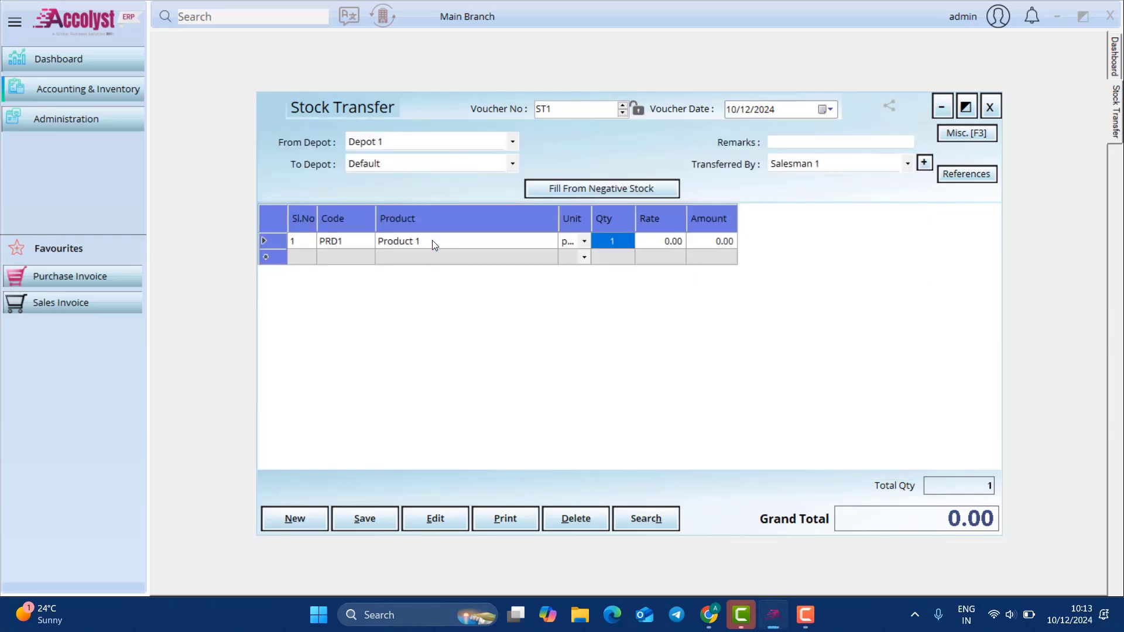
pyautogui.write('2')
pyautogui.press('Return')
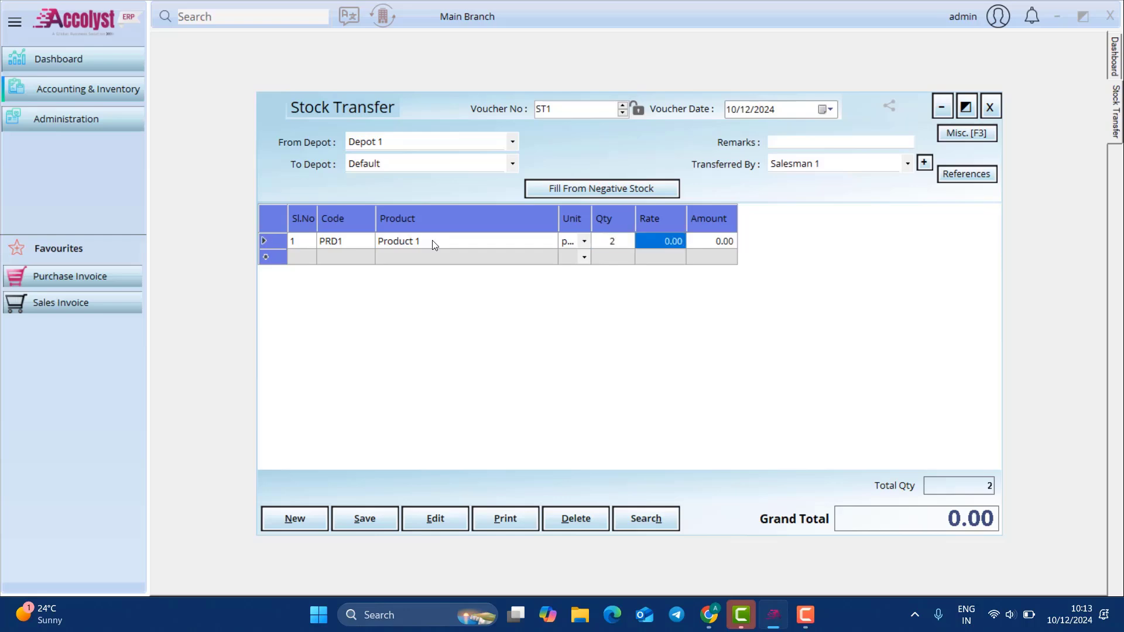
pyautogui.write('30')
pyautogui.press('Return')
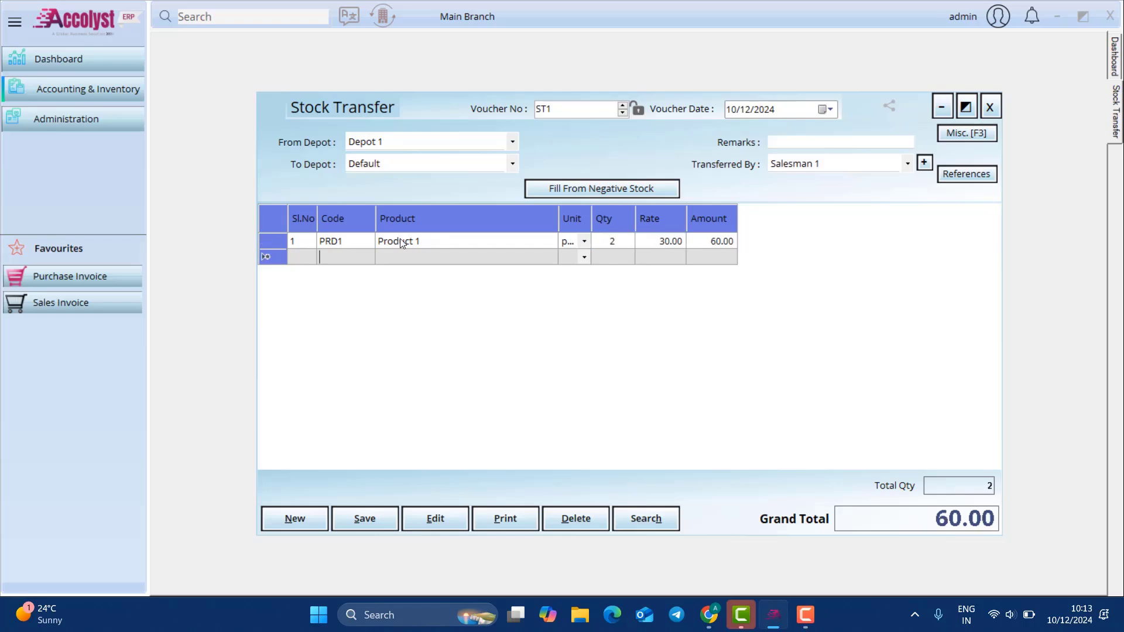
# Step: Save stock transfer ST1 and close the form
pyautogui.click(388, 522)
pyautogui.click(603, 354)
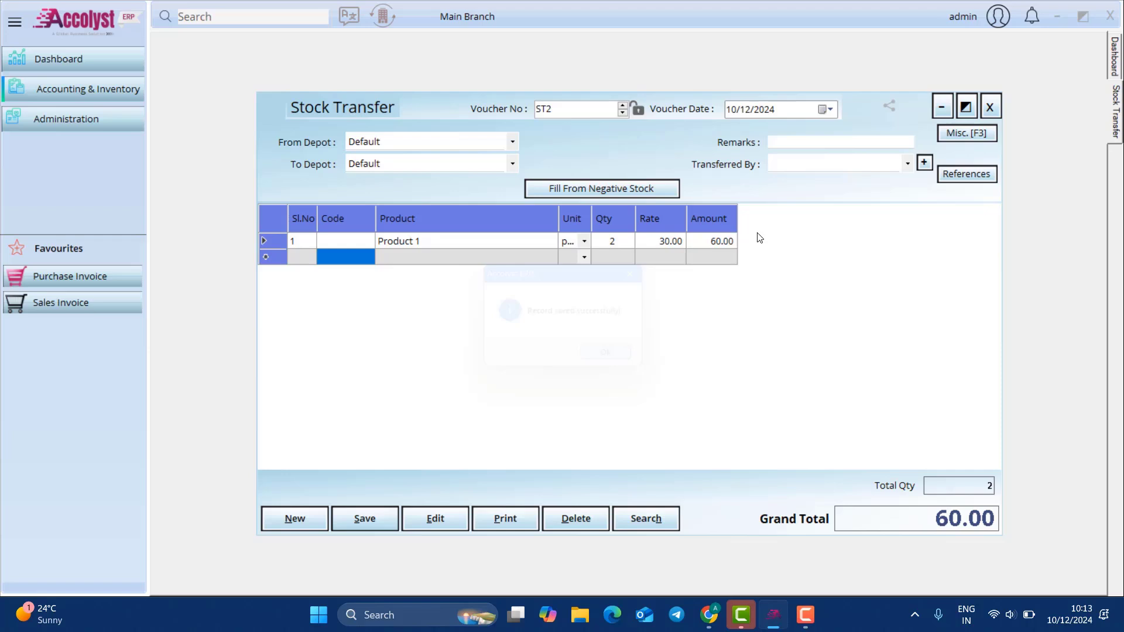
pyautogui.click(989, 107)
pyautogui.click(71, 93)
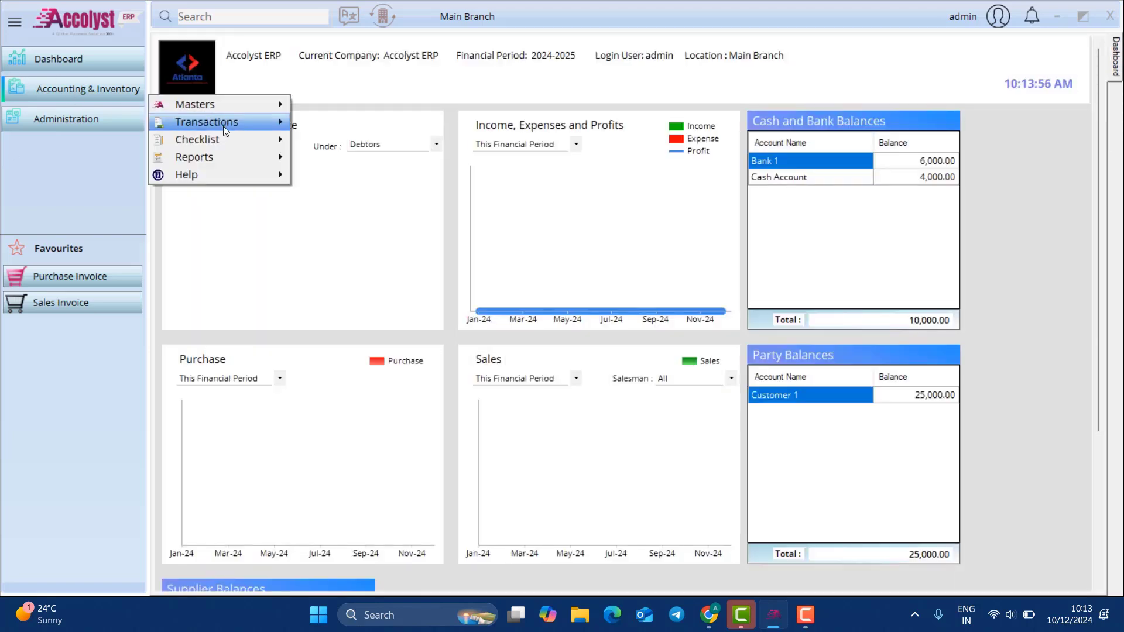
# Step: Open a new stock receipt with Depot 1 as the source depot
pyautogui.moveTo(223, 125)
pyautogui.moveTo(375, 194)
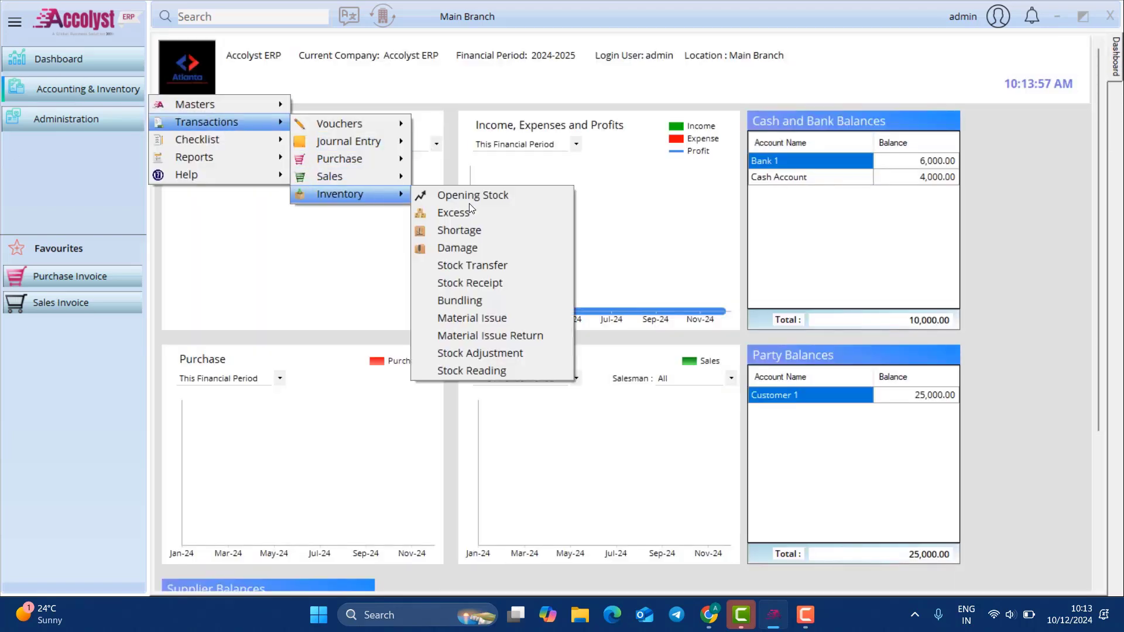
pyautogui.click(528, 286)
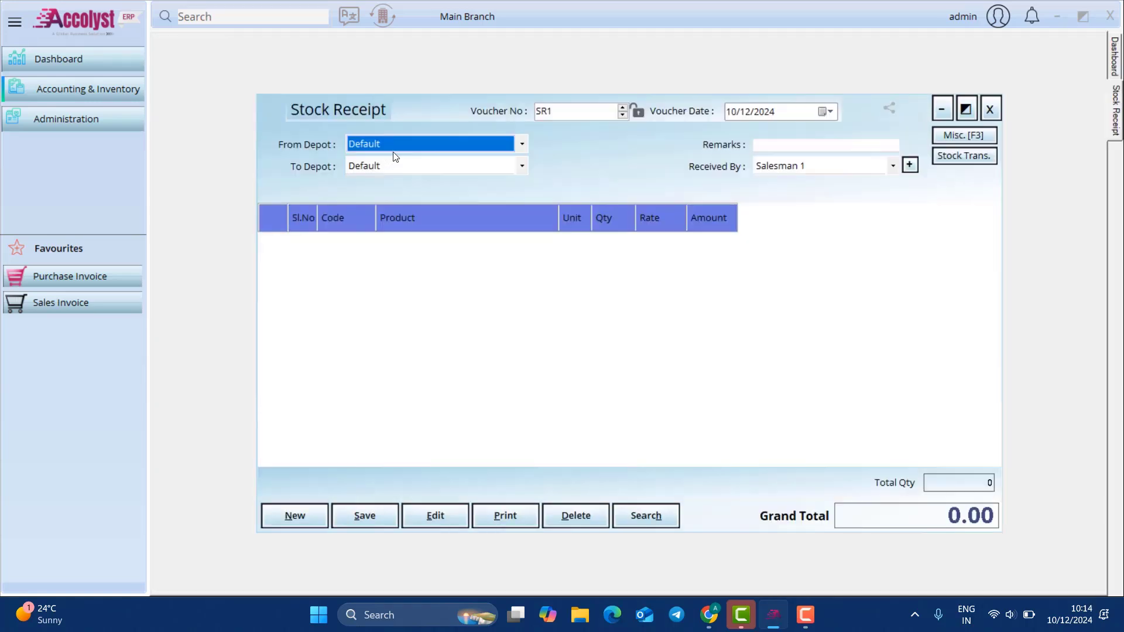
pyautogui.click(393, 150)
pyautogui.click(385, 171)
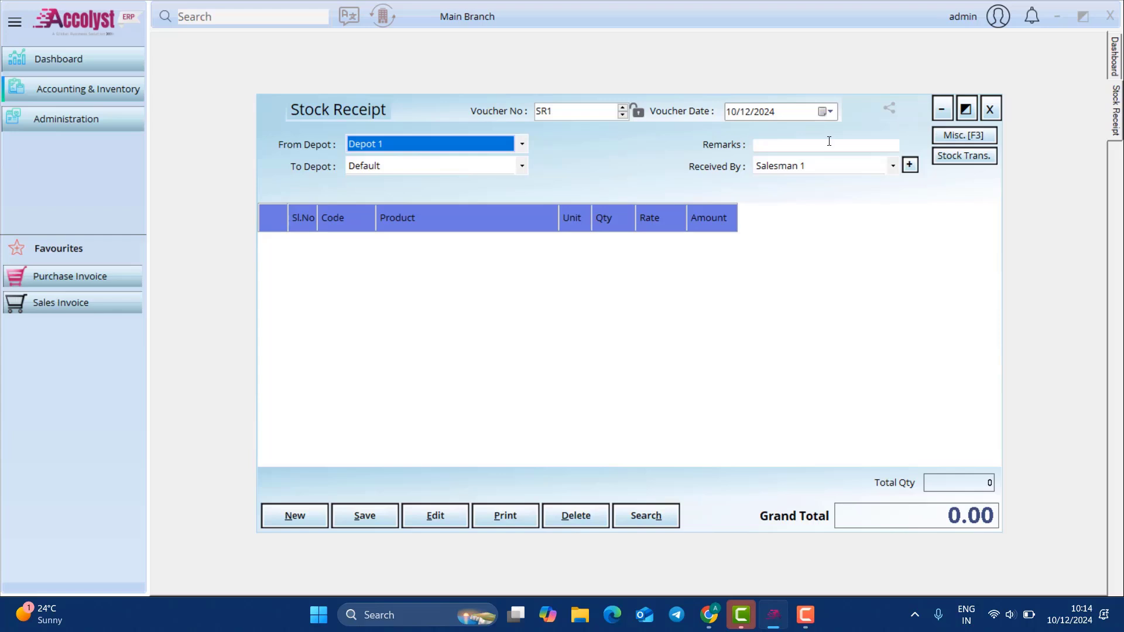
# Step: Fill the receipt from transfer ST1, save it and close the form
pyautogui.click(955, 156)
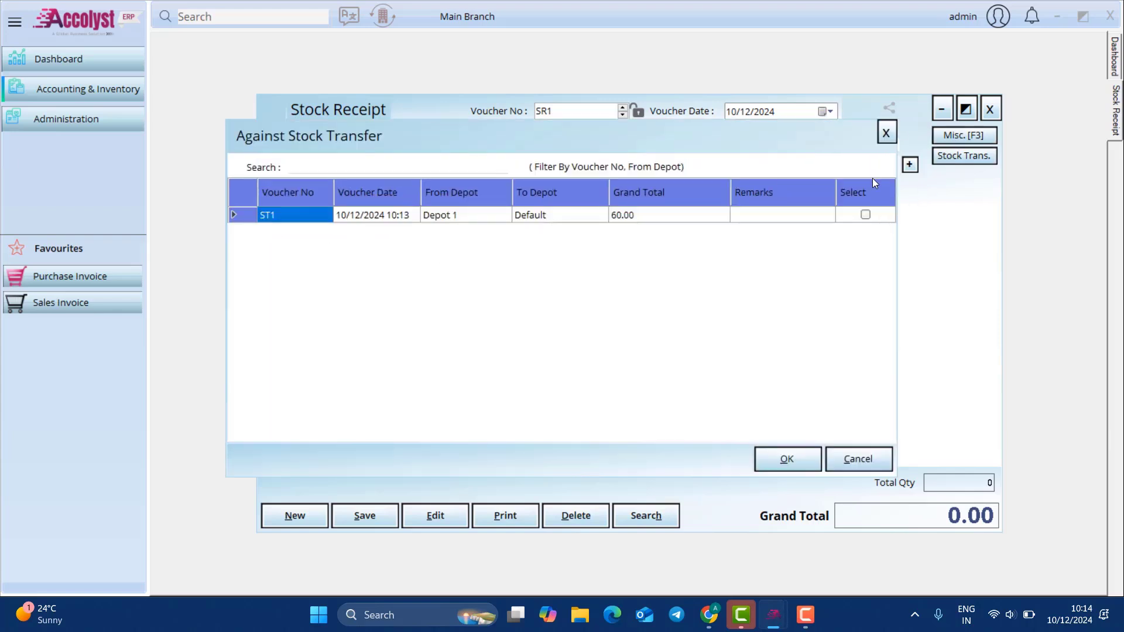
pyautogui.click(865, 215)
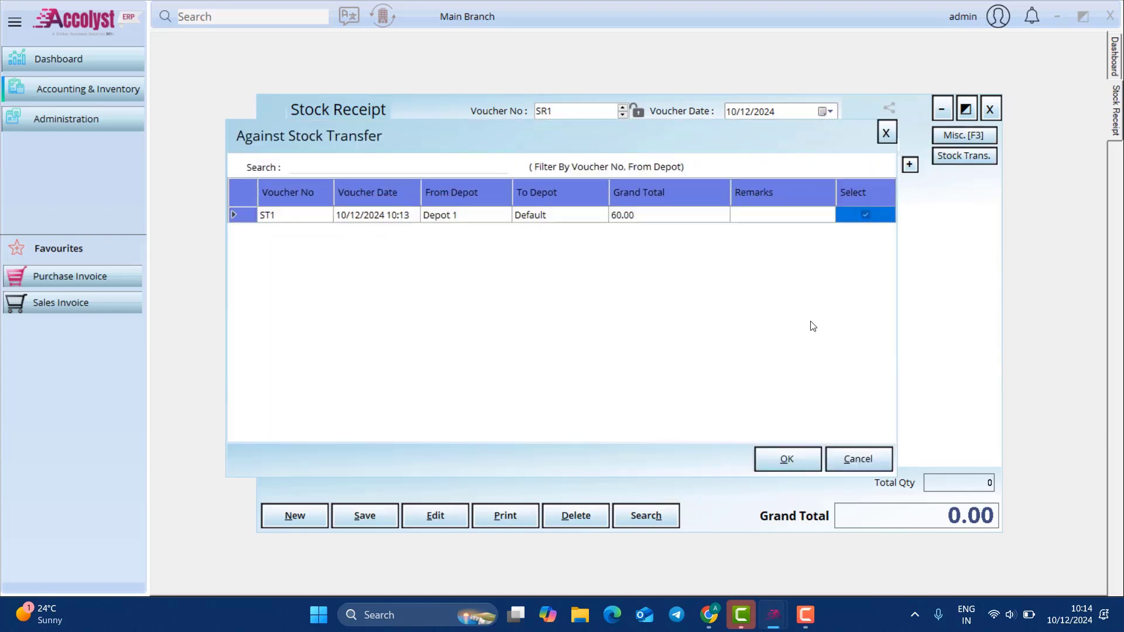
pyautogui.click(788, 459)
pyautogui.click(364, 515)
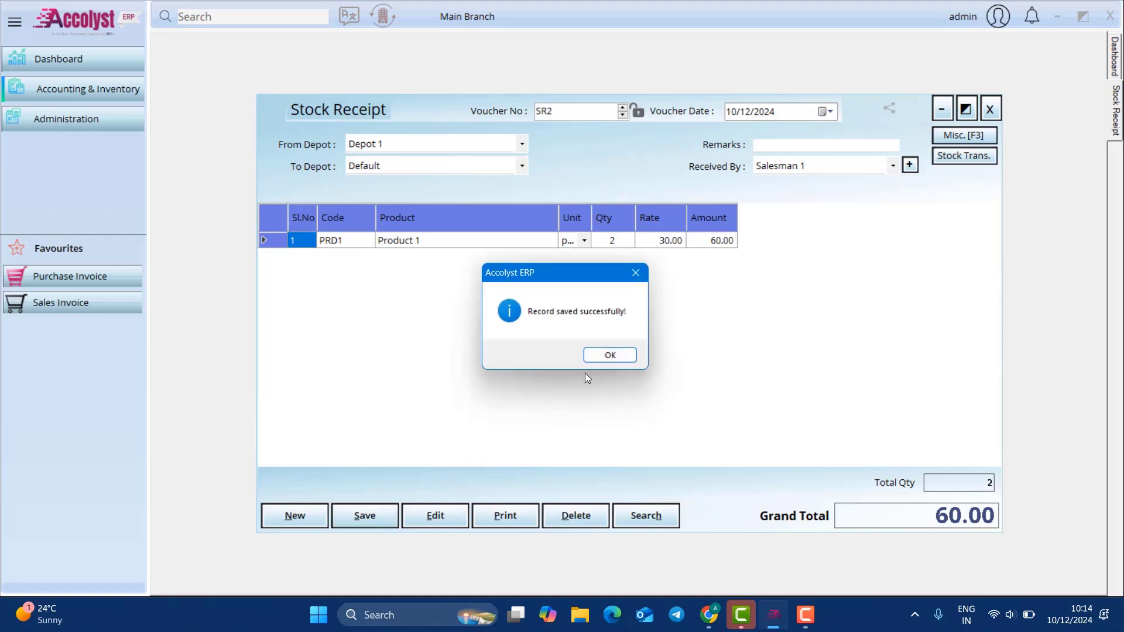
pyautogui.click(610, 353)
pyautogui.click(990, 109)
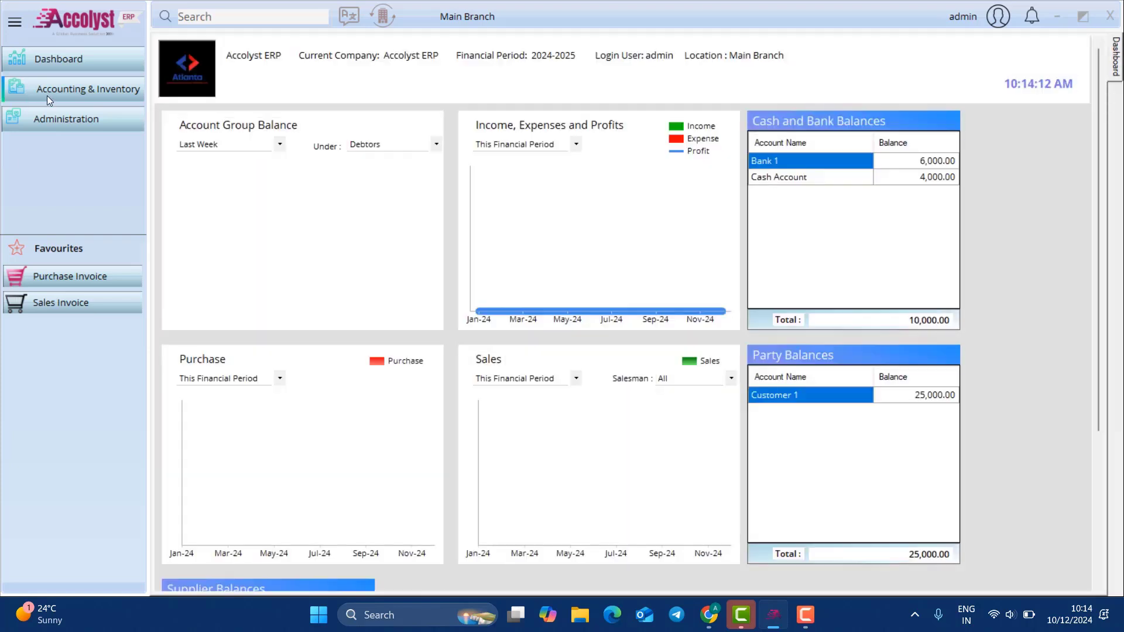
pyautogui.click(47, 91)
pyautogui.moveTo(252, 124)
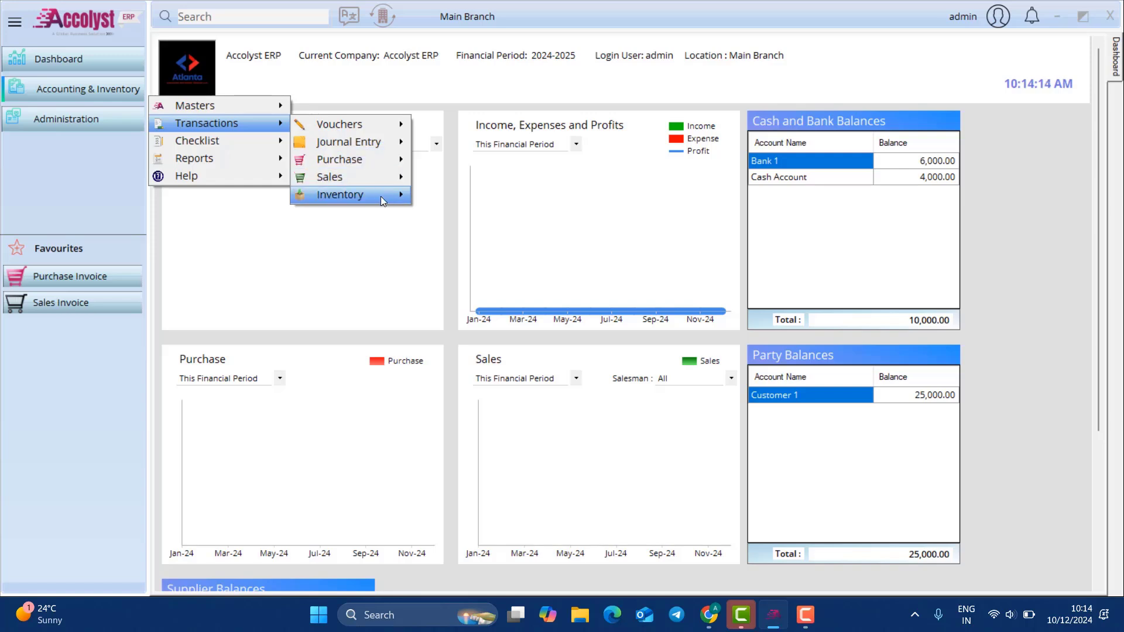
pyautogui.moveTo(381, 195)
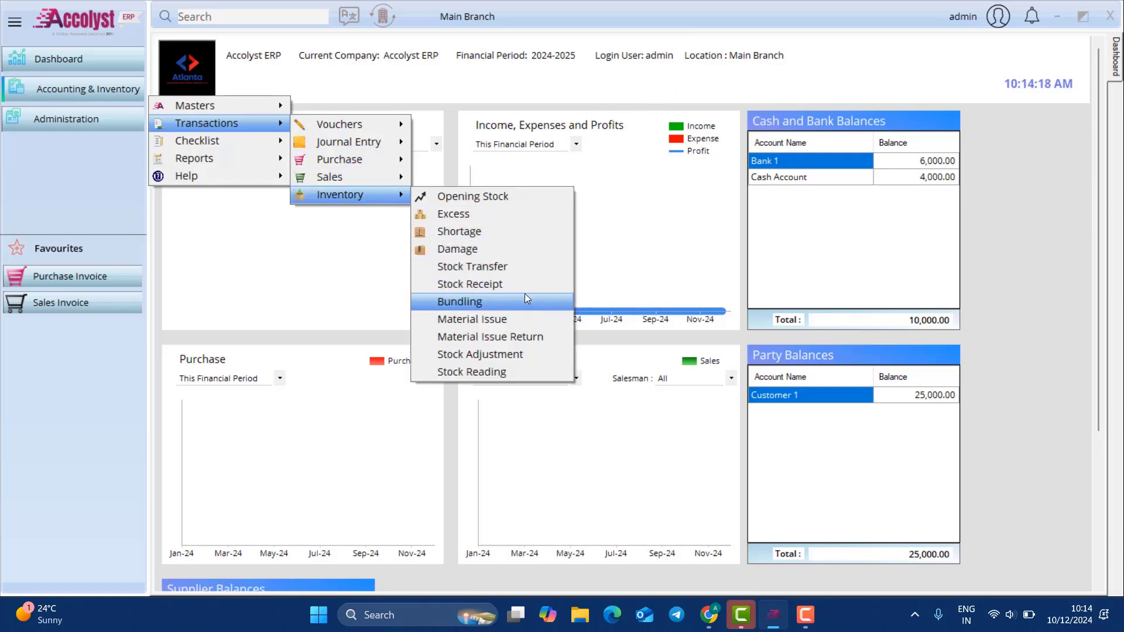
pyautogui.click(522, 305)
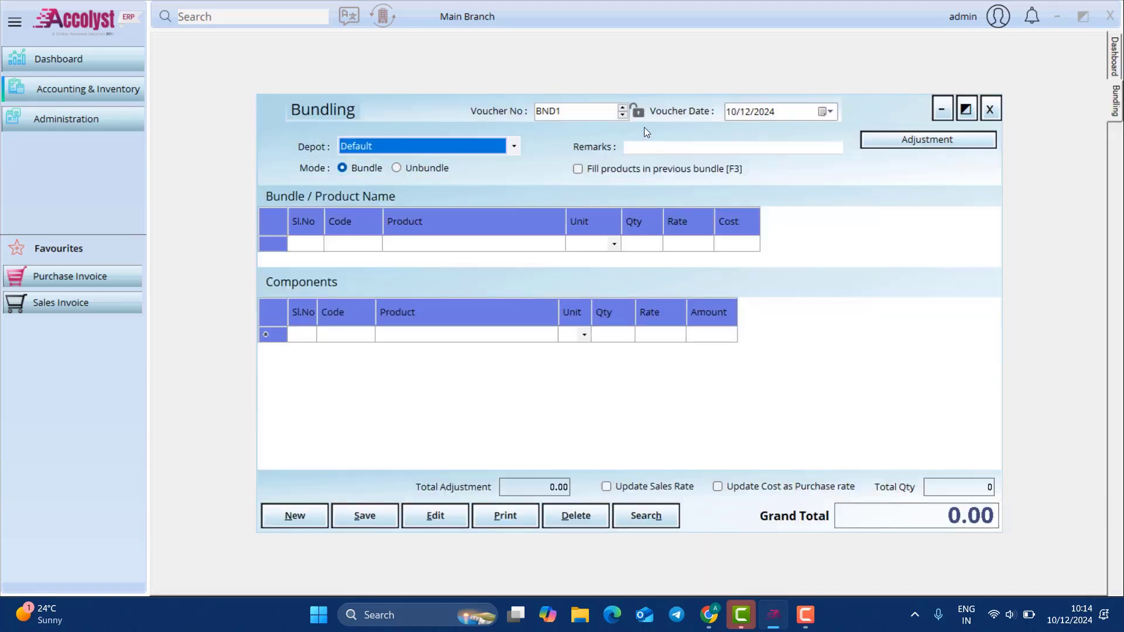
pyautogui.click(511, 247)
pyautogui.write('p')
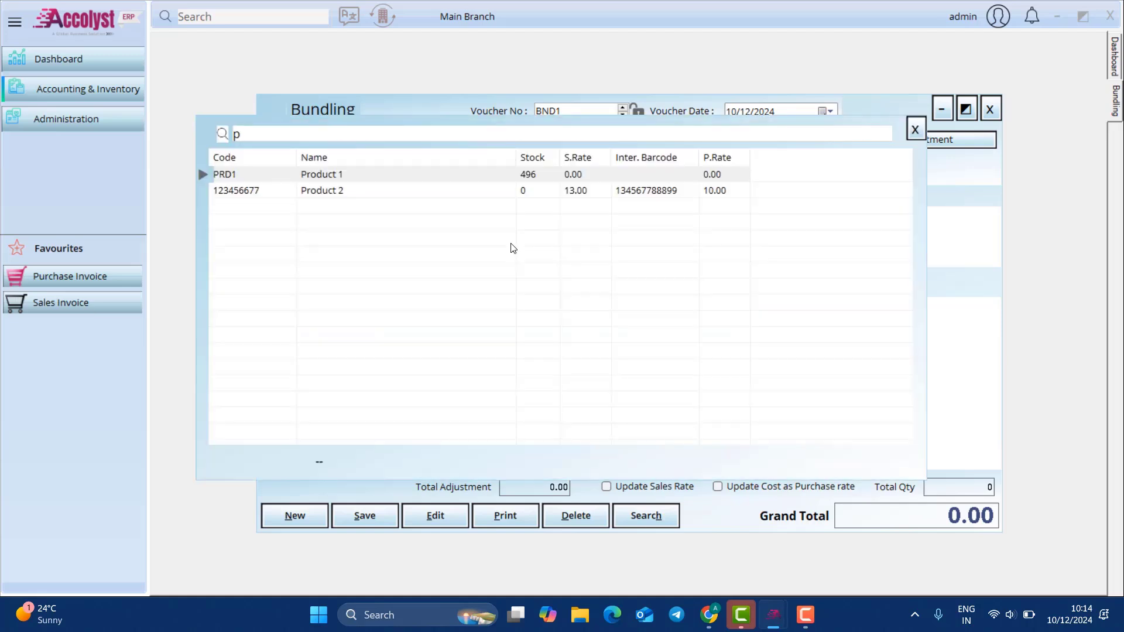
pyautogui.press('Return')
pyautogui.press('Return')
pyautogui.hotkey('shift', 'Tab')
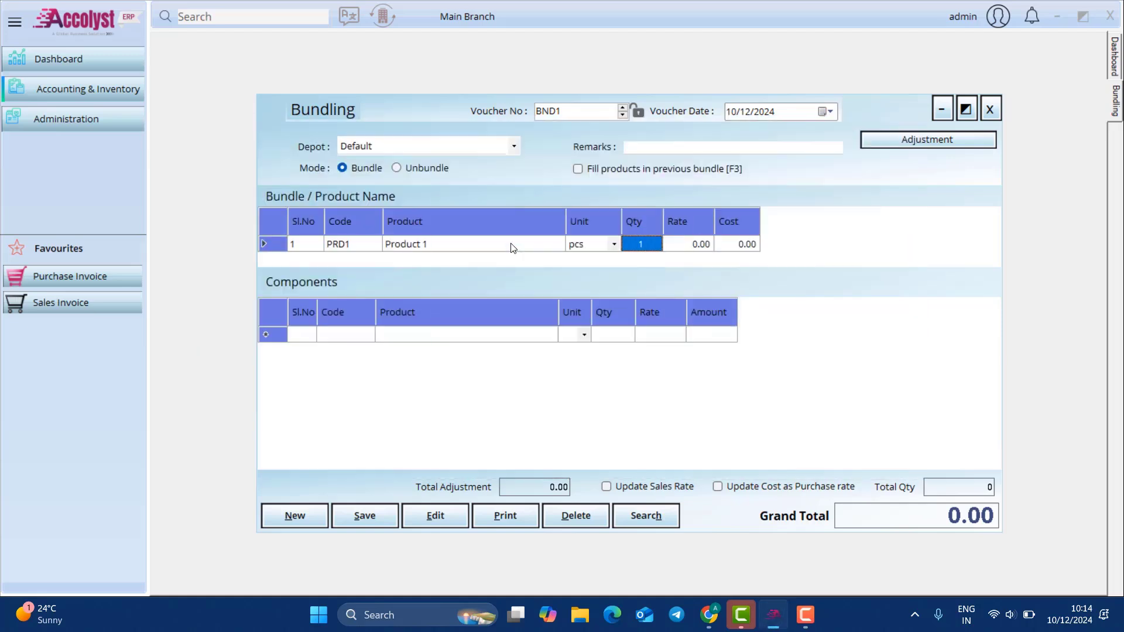
pyautogui.write('100')
pyautogui.press('Return')
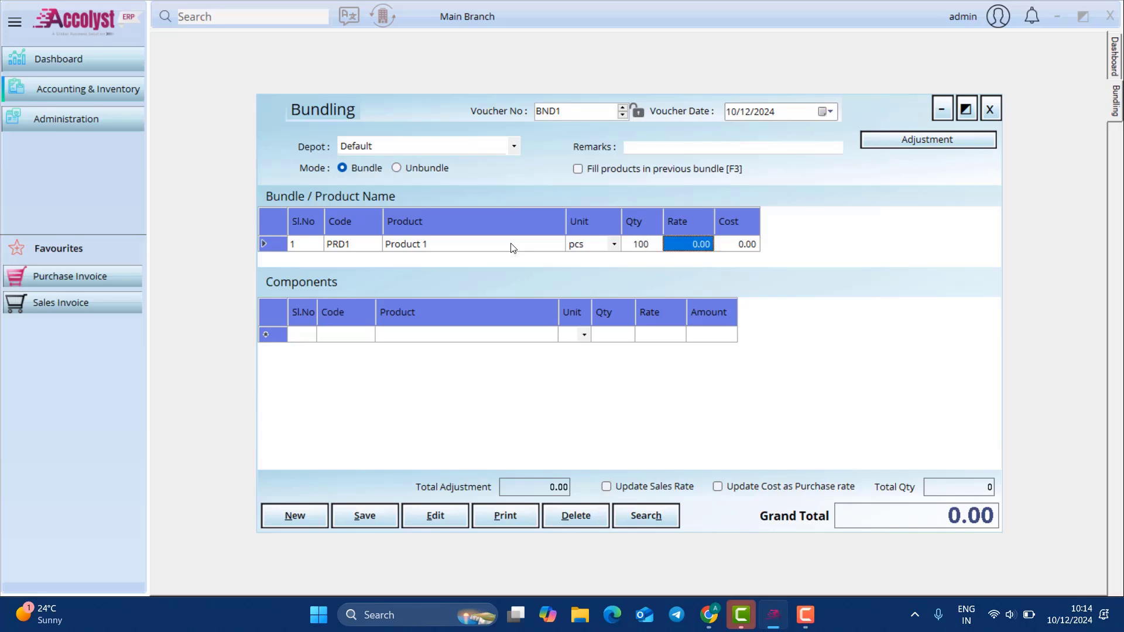
pyautogui.press('Return')
pyautogui.write('p')
pyautogui.press('Down')
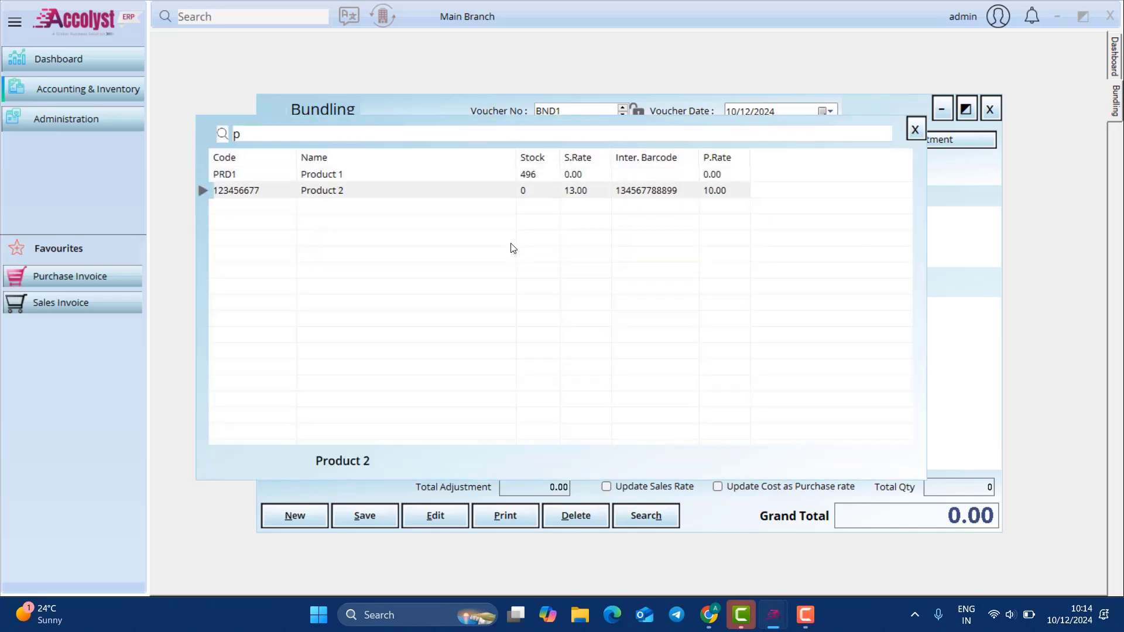
pyautogui.press('Return')
pyautogui.press('Return')
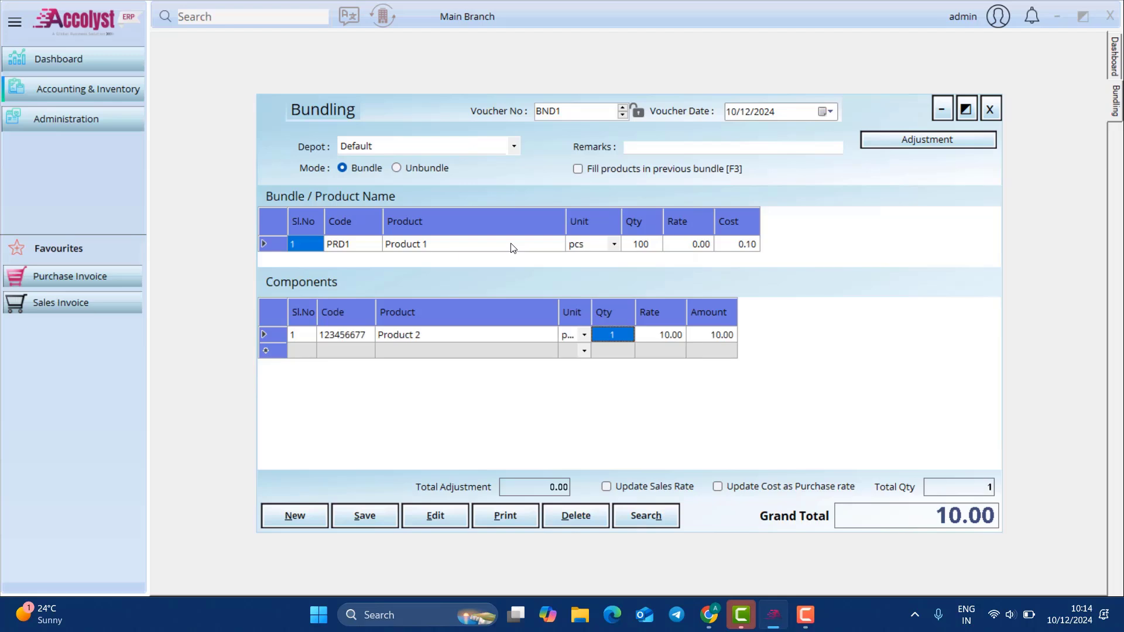
pyautogui.write('50')
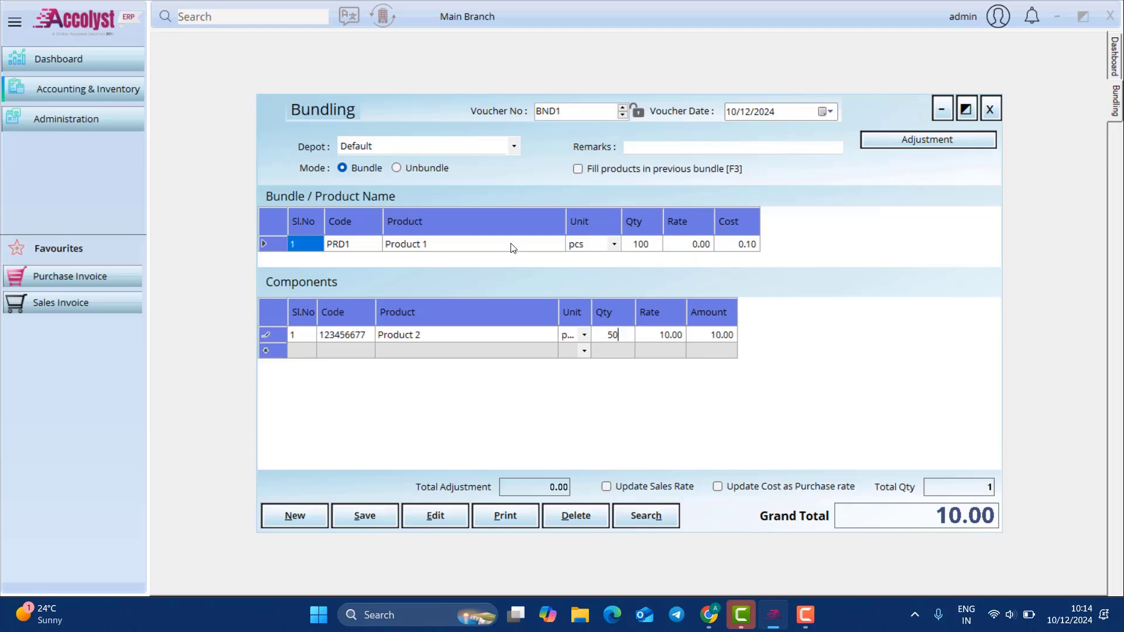
pyautogui.press('Return')
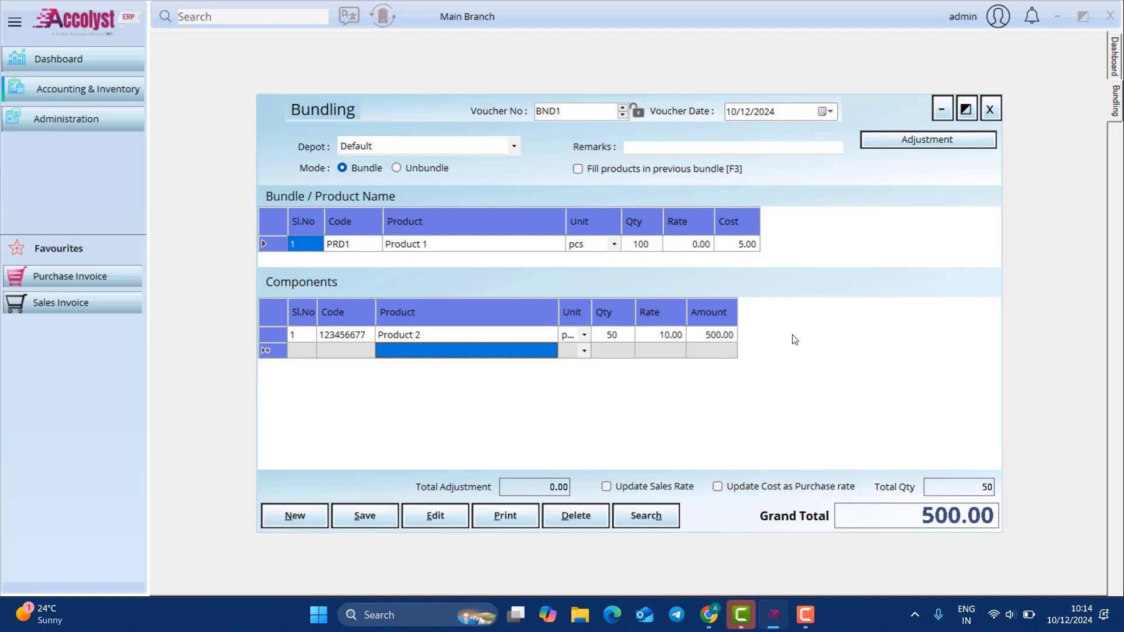
pyautogui.click(991, 111)
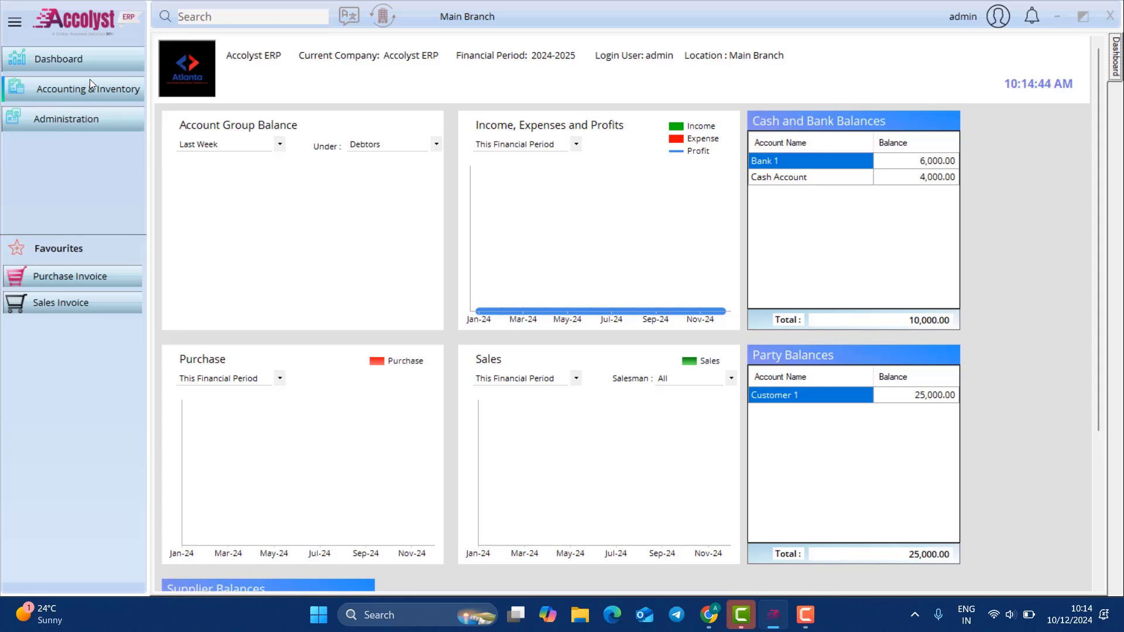
# Step: Load the Default depot's Master group products into a stock adjustment
pyautogui.click(90, 83)
pyautogui.moveTo(216, 109)
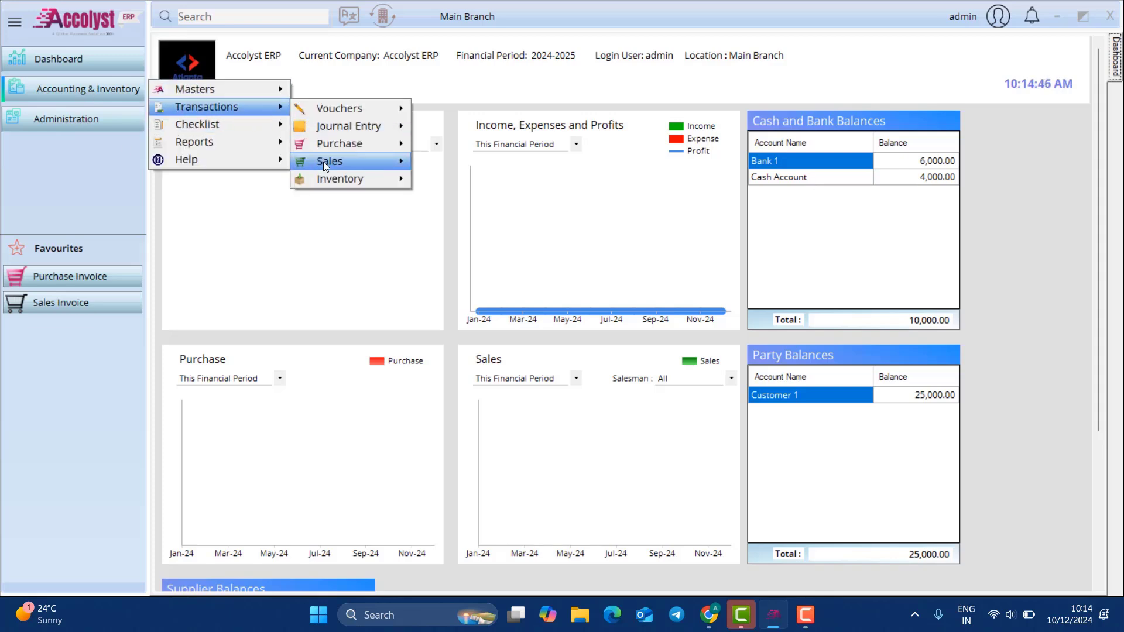
pyautogui.moveTo(352, 178)
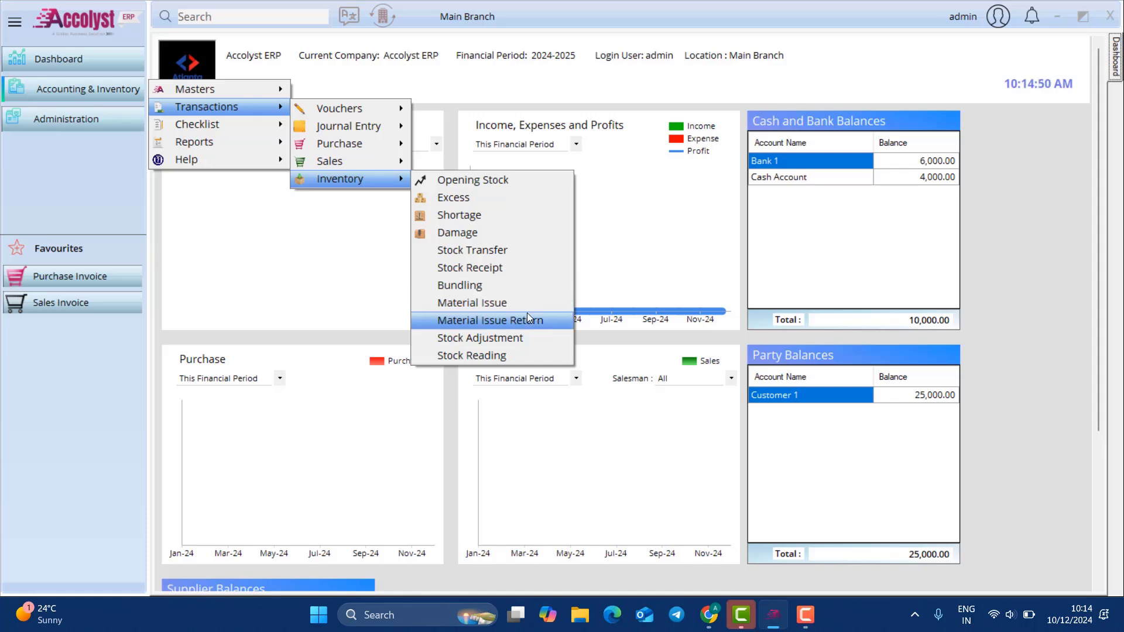
pyautogui.click(527, 338)
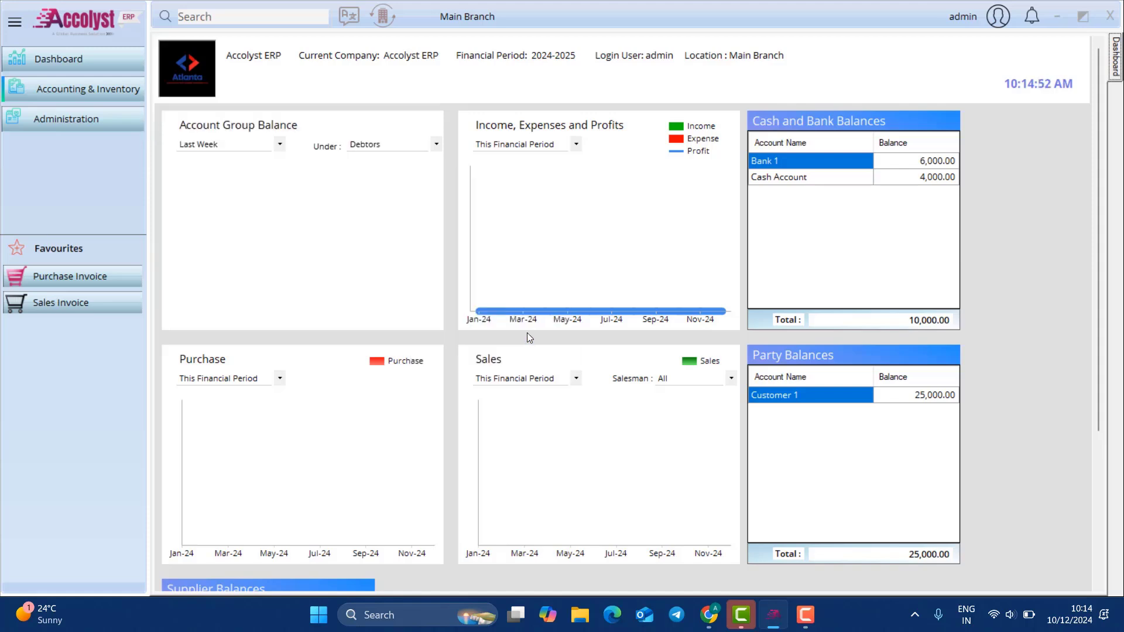
pyautogui.click(439, 133)
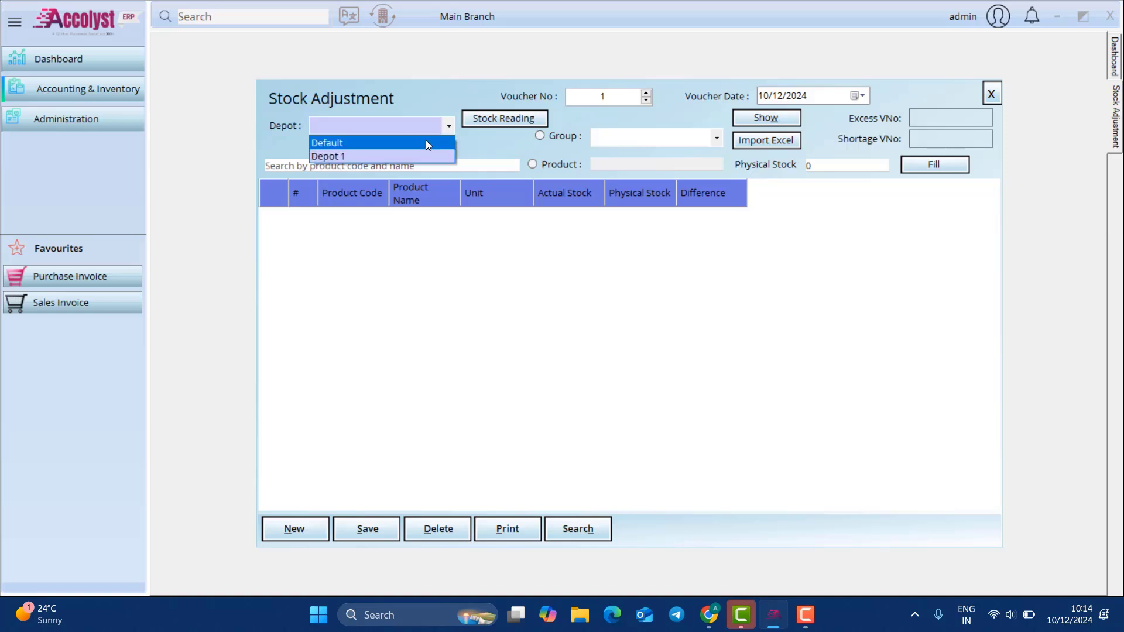
pyautogui.click(419, 146)
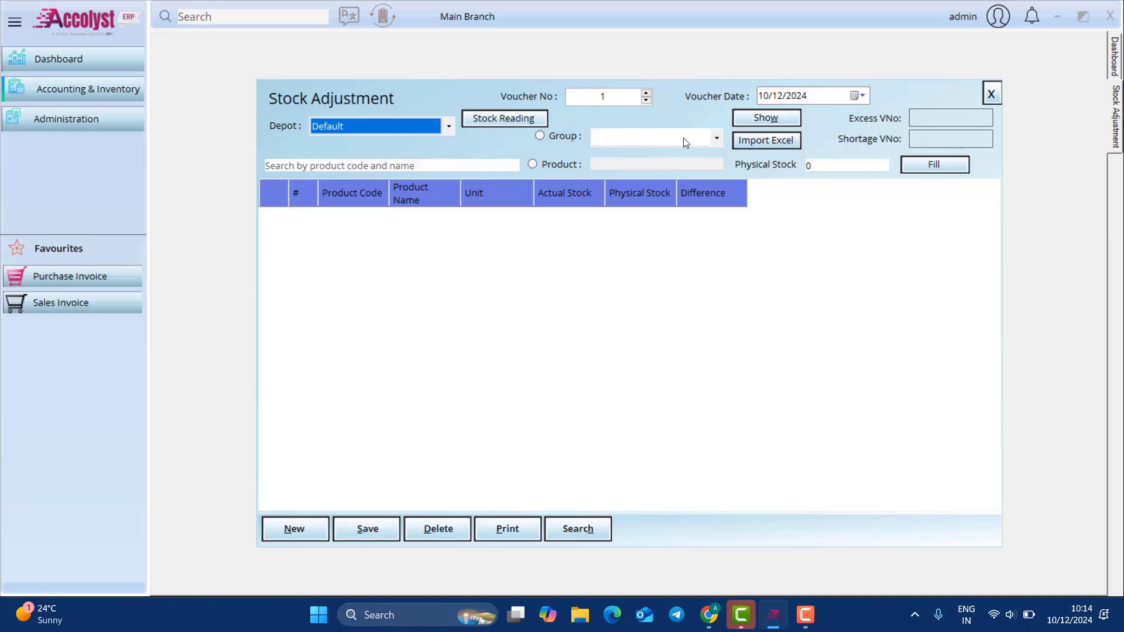
pyautogui.click(648, 136)
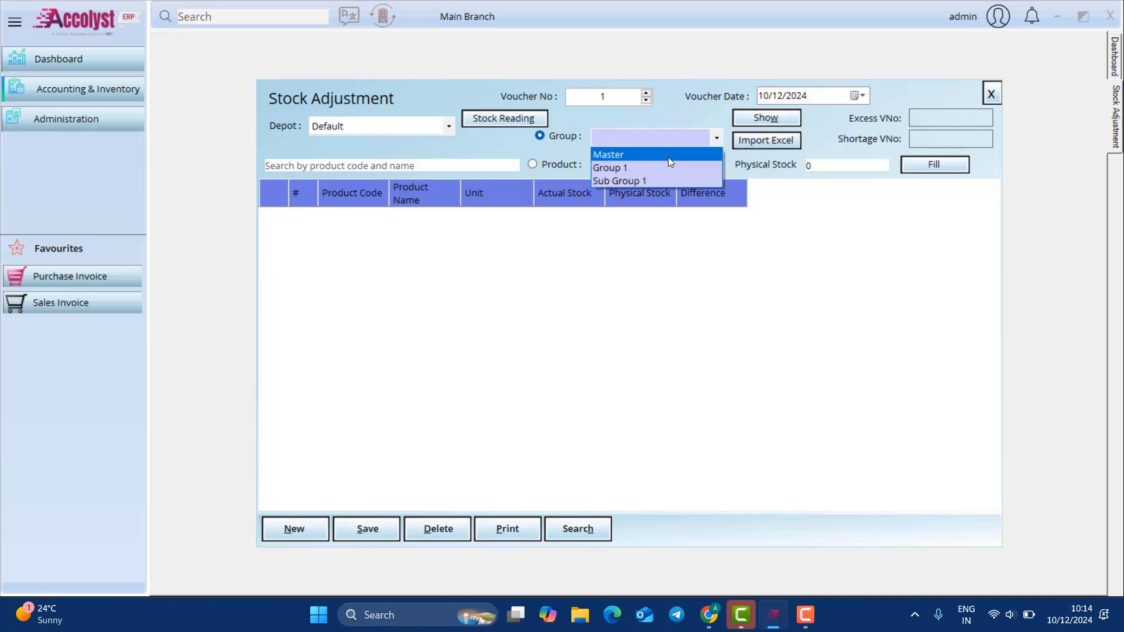
pyautogui.click(668, 153)
pyautogui.click(752, 119)
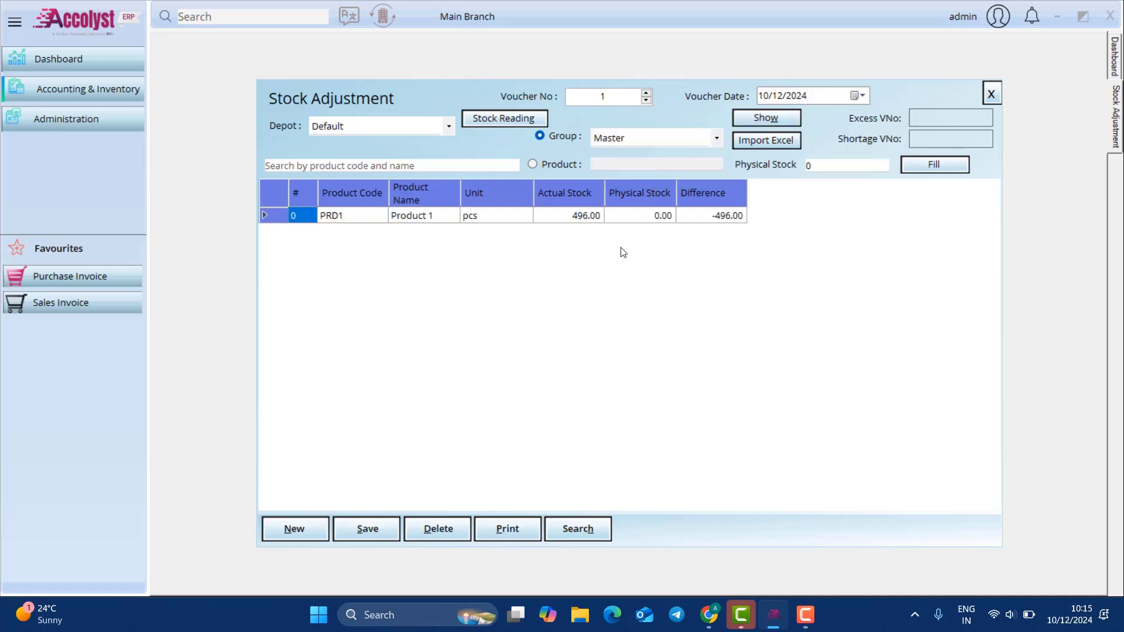
# Step: Enter a physical stock of 500 for Product 1, then close the adjustment window
pyautogui.click(638, 216)
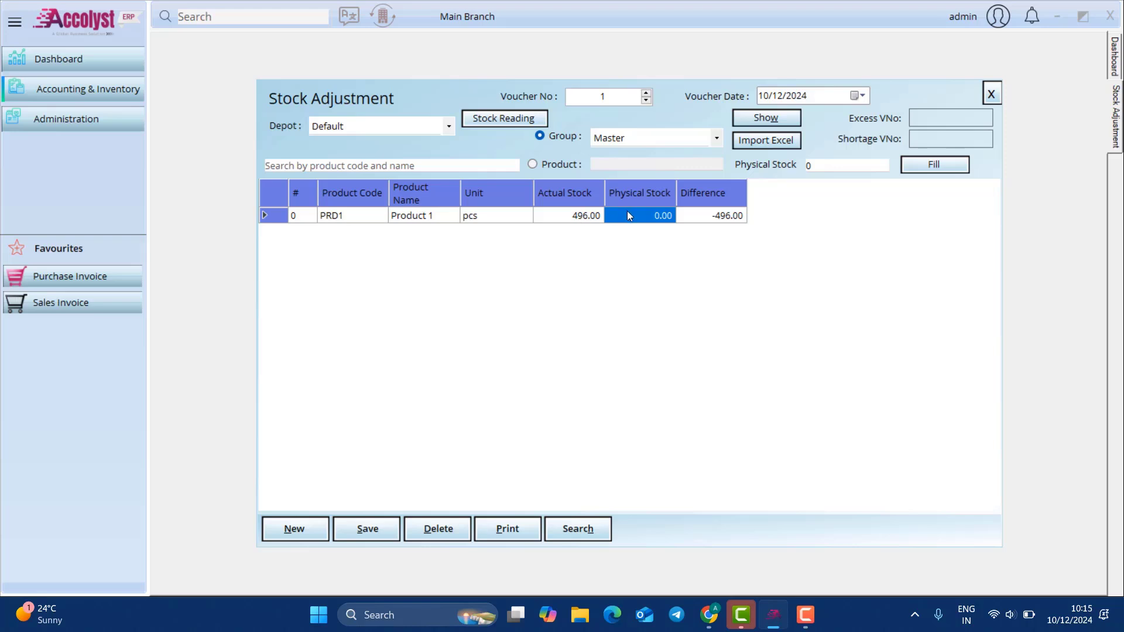
pyautogui.write('500')
pyautogui.press('Return')
pyautogui.click(598, 38)
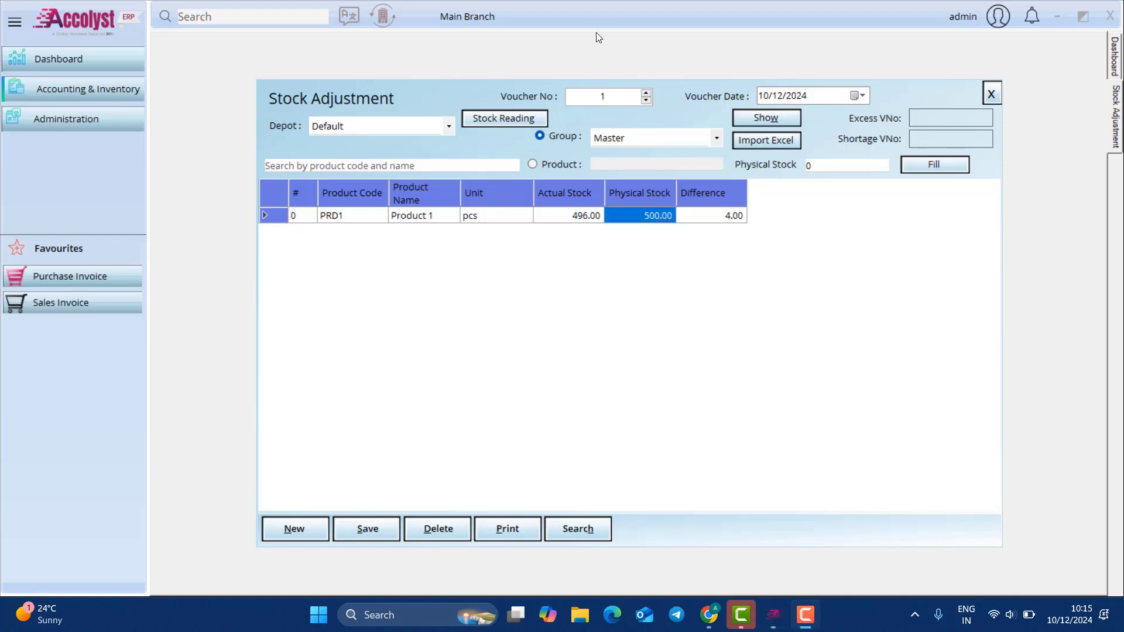
pyautogui.click(856, 96)
pyautogui.click(855, 97)
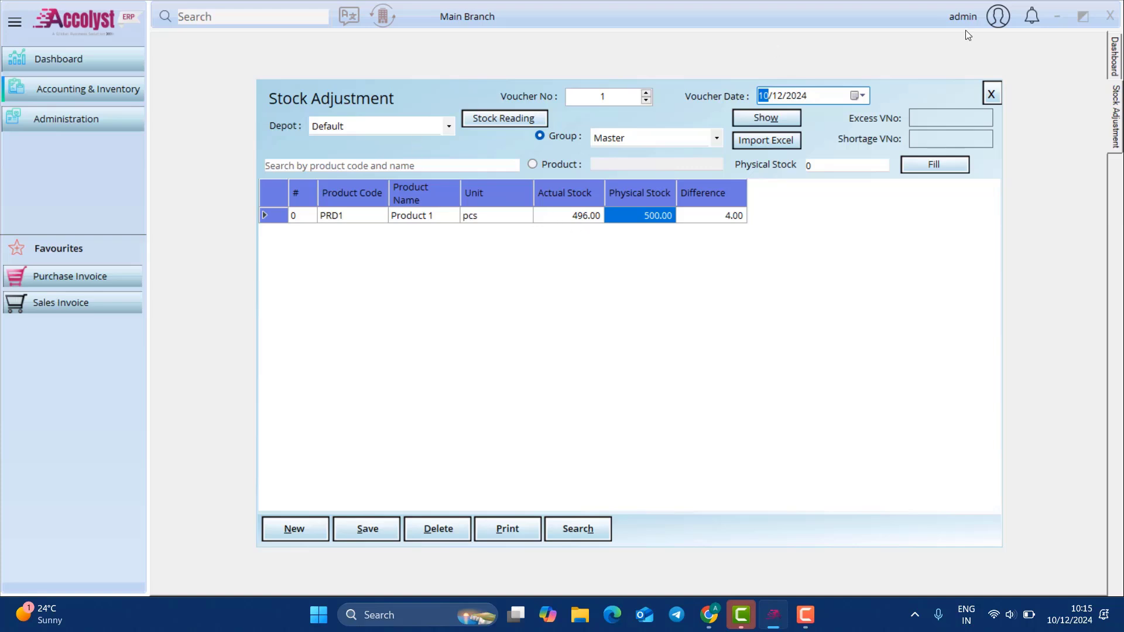
pyautogui.click(989, 93)
# Step: Preview the Cash Book for this month (01/12/2024–10/12/2024), closing balance 59000.00, then close it
pyautogui.click(96, 91)
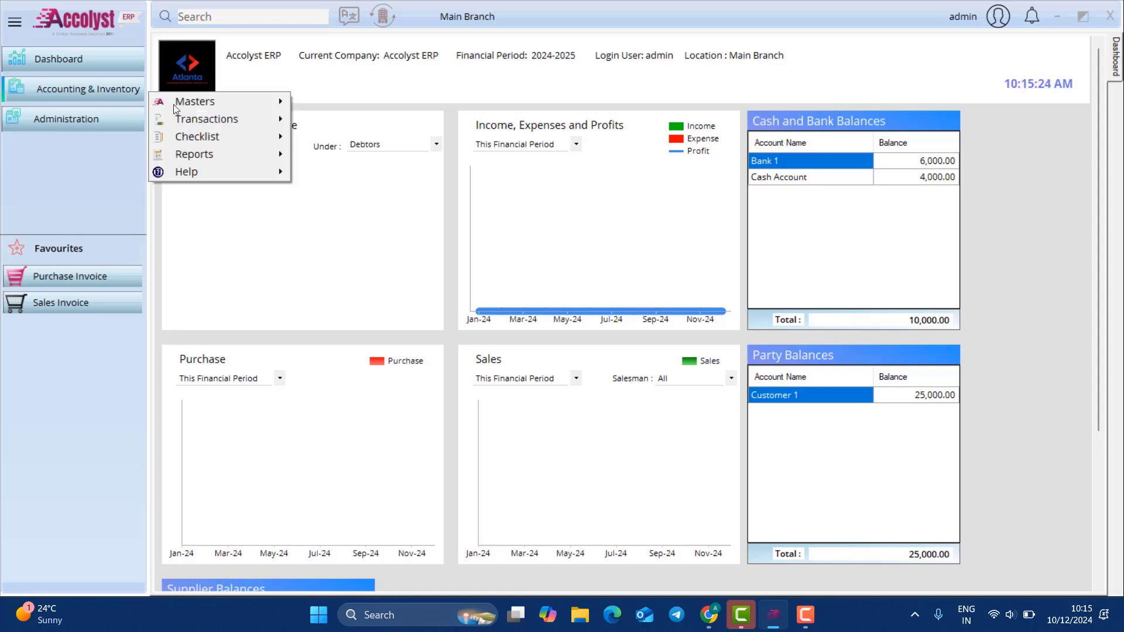
pyautogui.moveTo(364, 189)
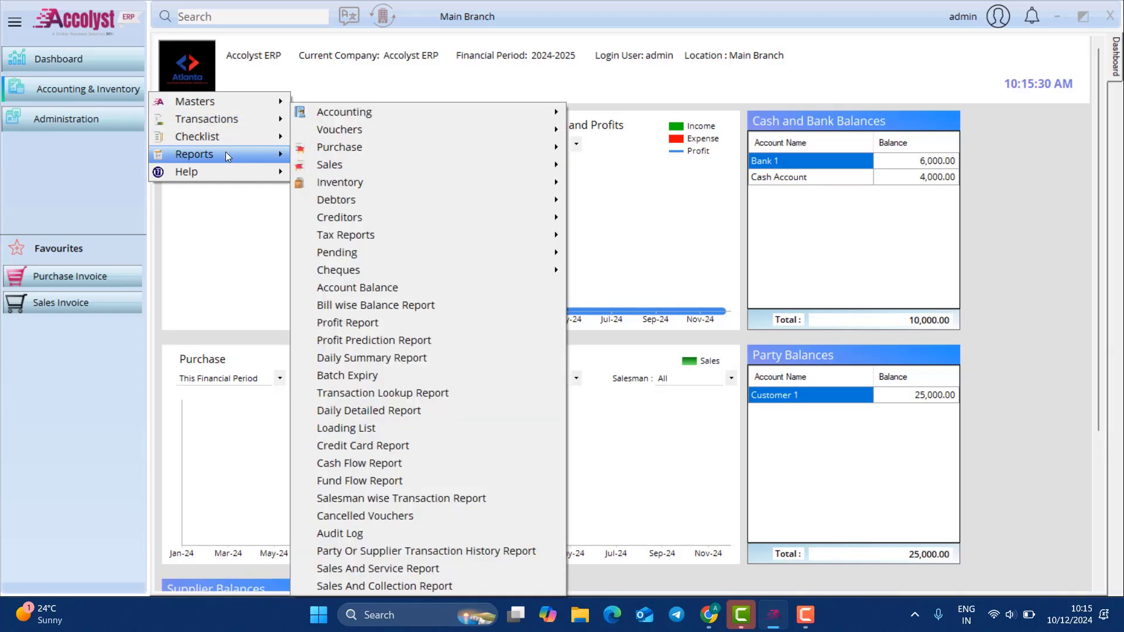
pyautogui.moveTo(226, 152)
pyautogui.moveTo(373, 117)
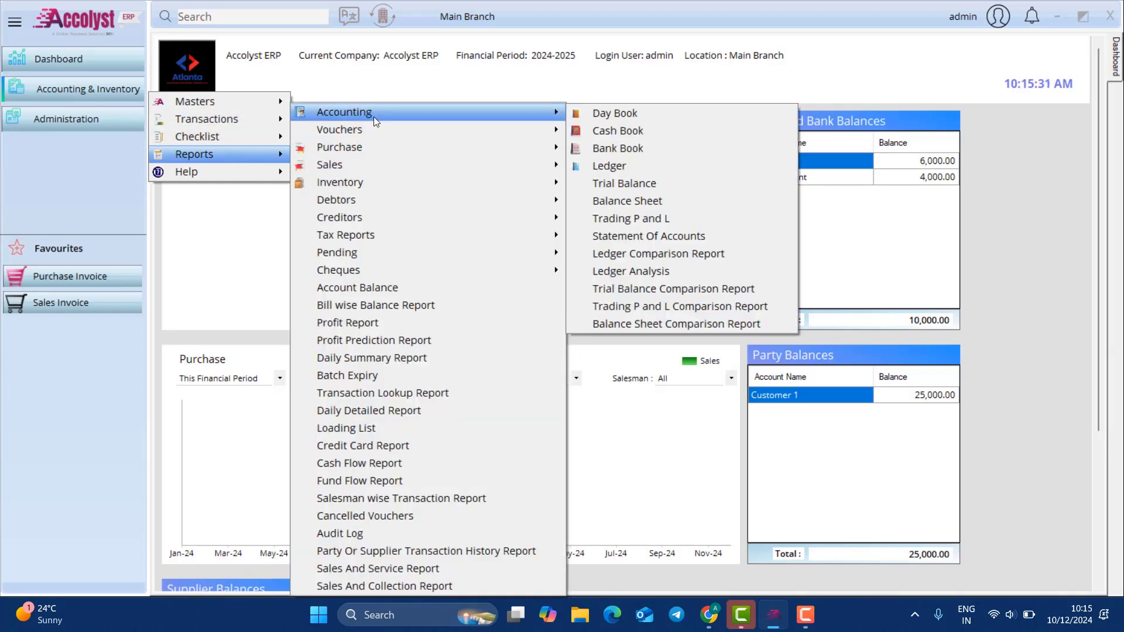
pyautogui.click(662, 131)
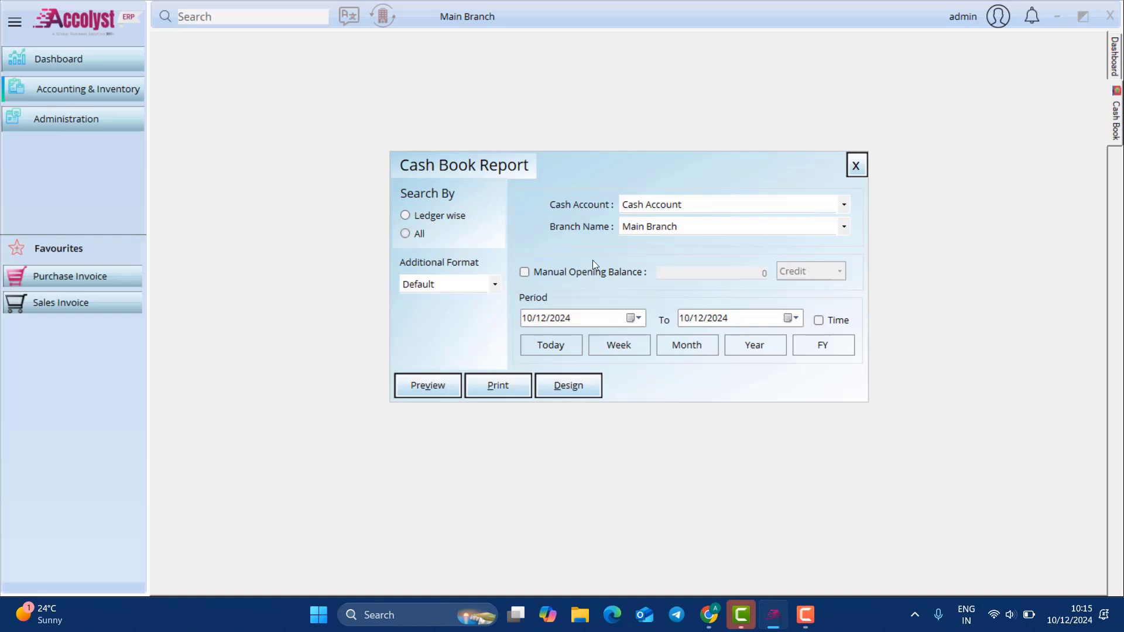
pyautogui.click(689, 346)
pyautogui.click(426, 390)
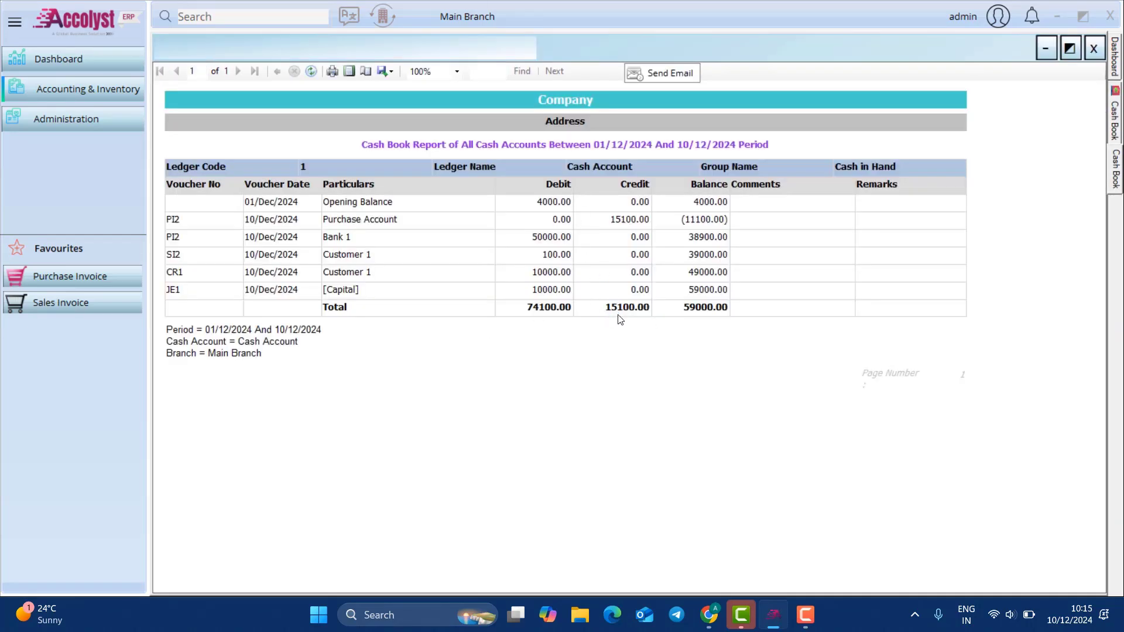
pyautogui.click(1092, 49)
# Step: Preview this month's summarised Sales Invoice report
pyautogui.click(856, 166)
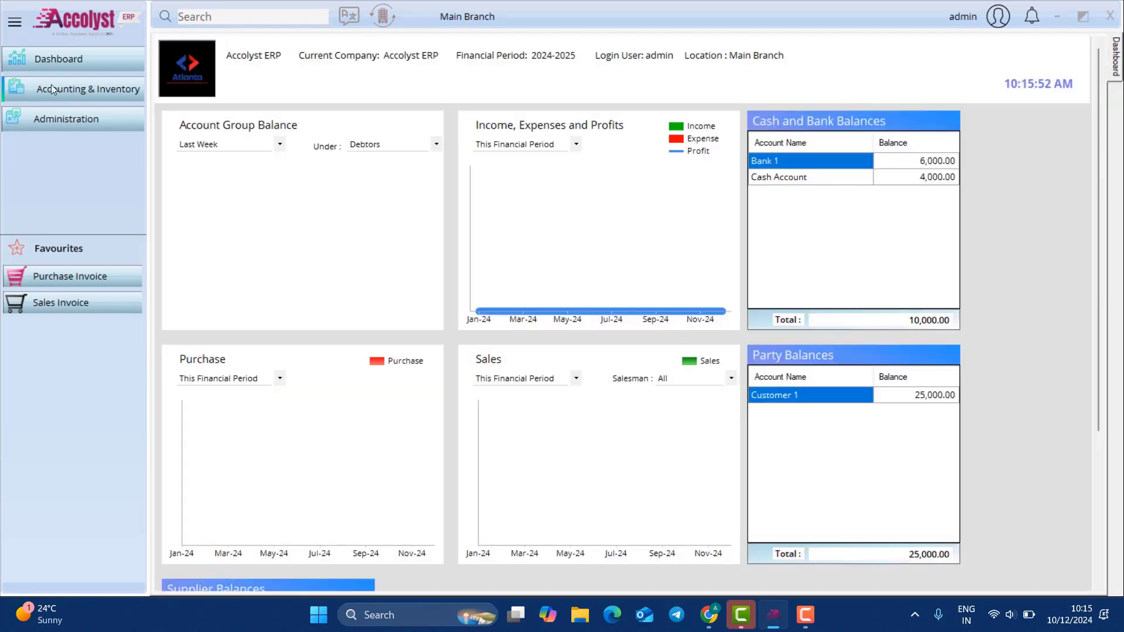
pyautogui.click(53, 88)
pyautogui.moveTo(193, 147)
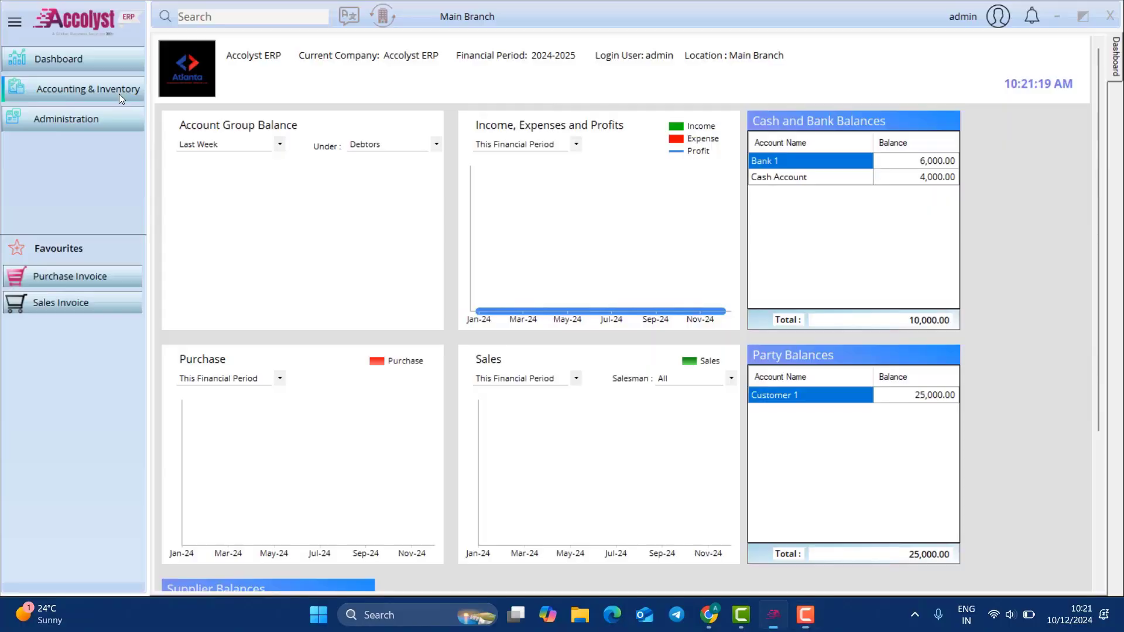
pyautogui.click(118, 94)
pyautogui.moveTo(426, 167)
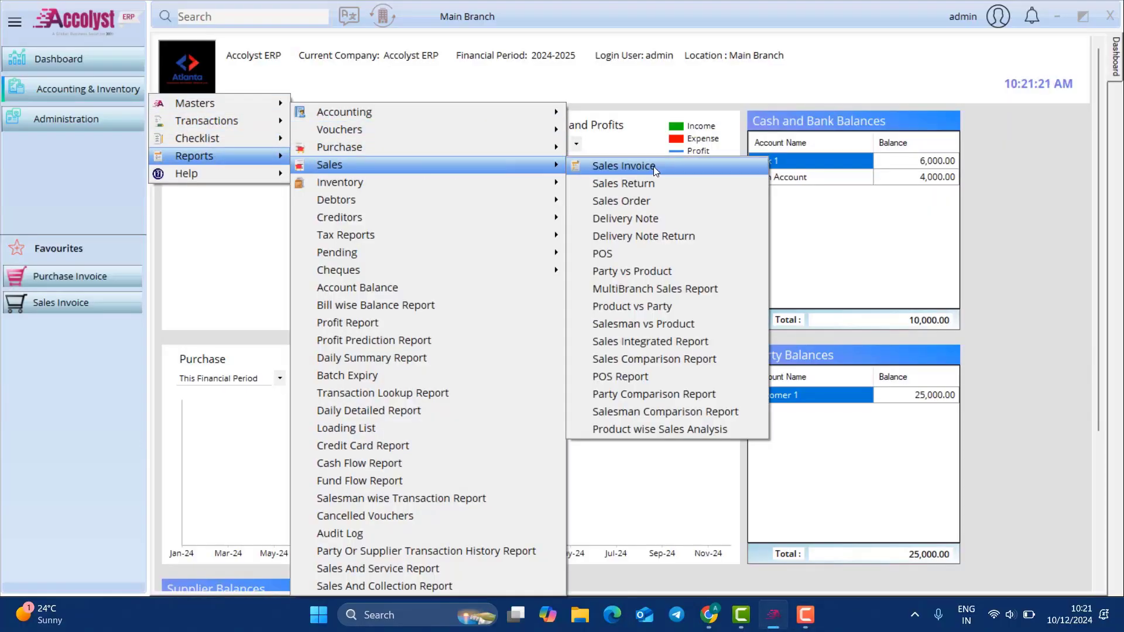
pyautogui.click(653, 166)
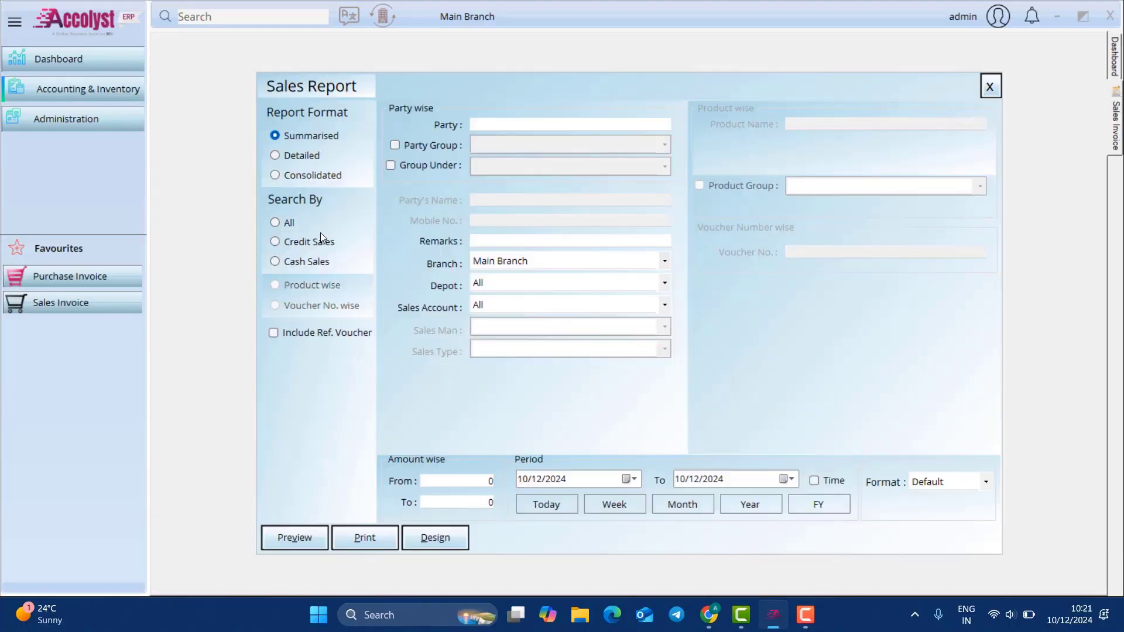
pyautogui.click(673, 506)
pyautogui.click(306, 536)
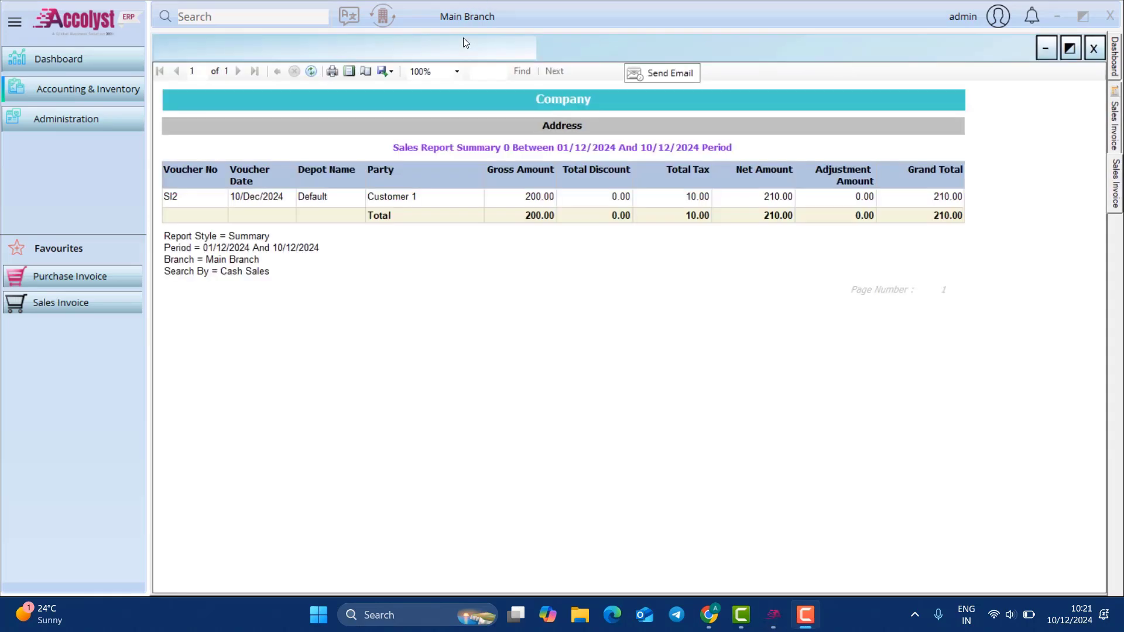
# Step: Open invoice SI2 from the report, then cancel e-mailing the report
pyautogui.click(177, 197)
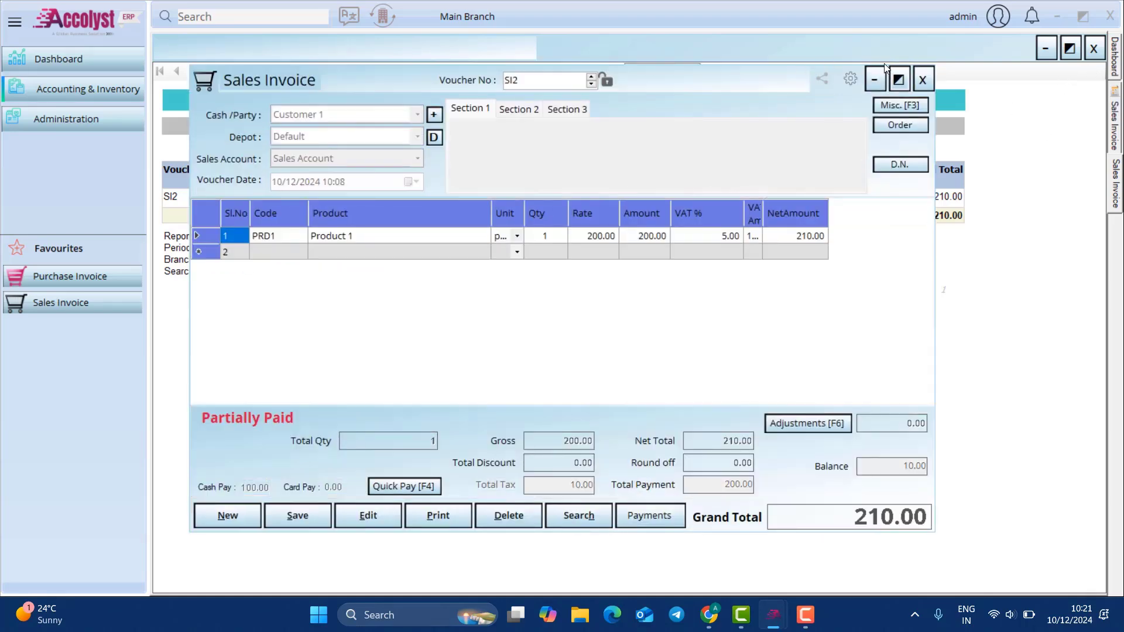
pyautogui.click(923, 79)
pyautogui.click(661, 75)
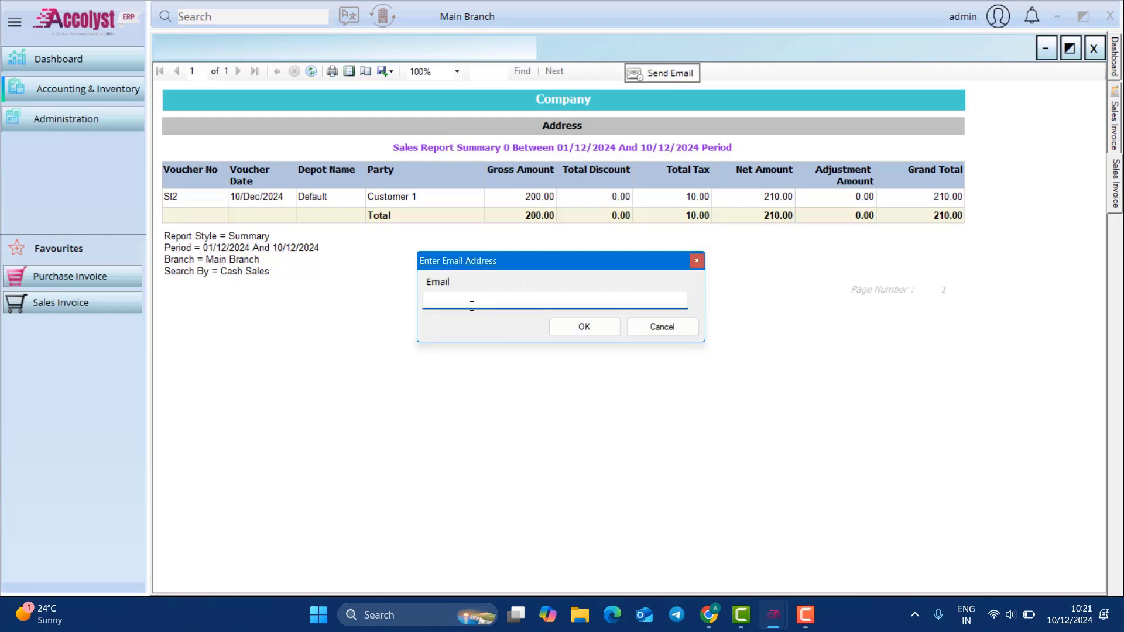
pyautogui.click(696, 260)
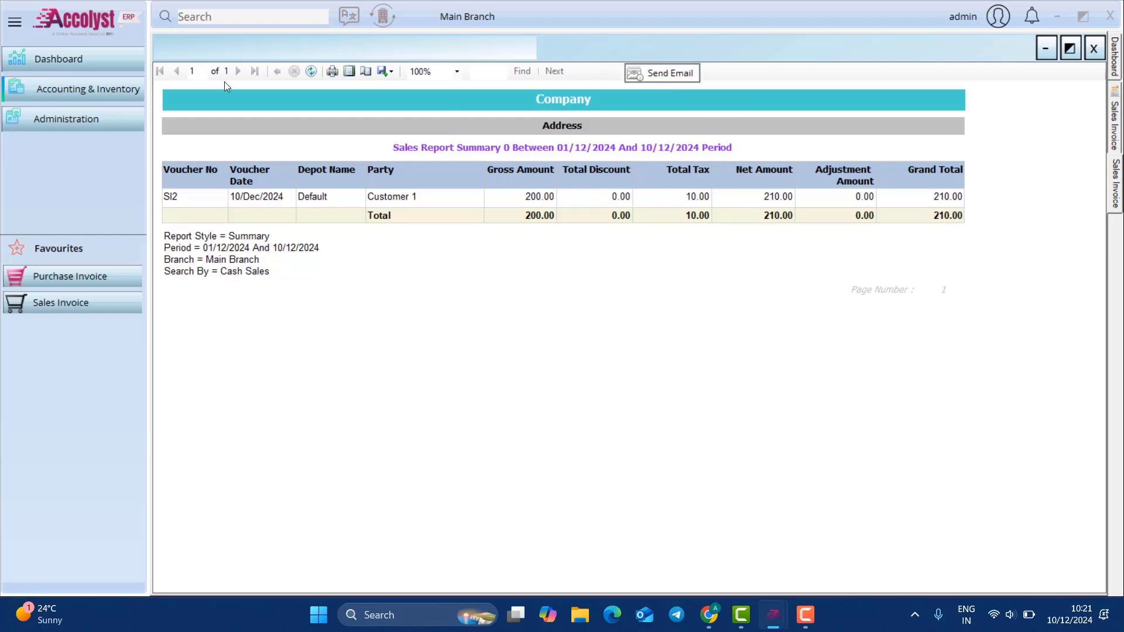
# Step: Check the e-mail field in the company details under Administration
pyautogui.click(77, 130)
pyautogui.moveTo(199, 157)
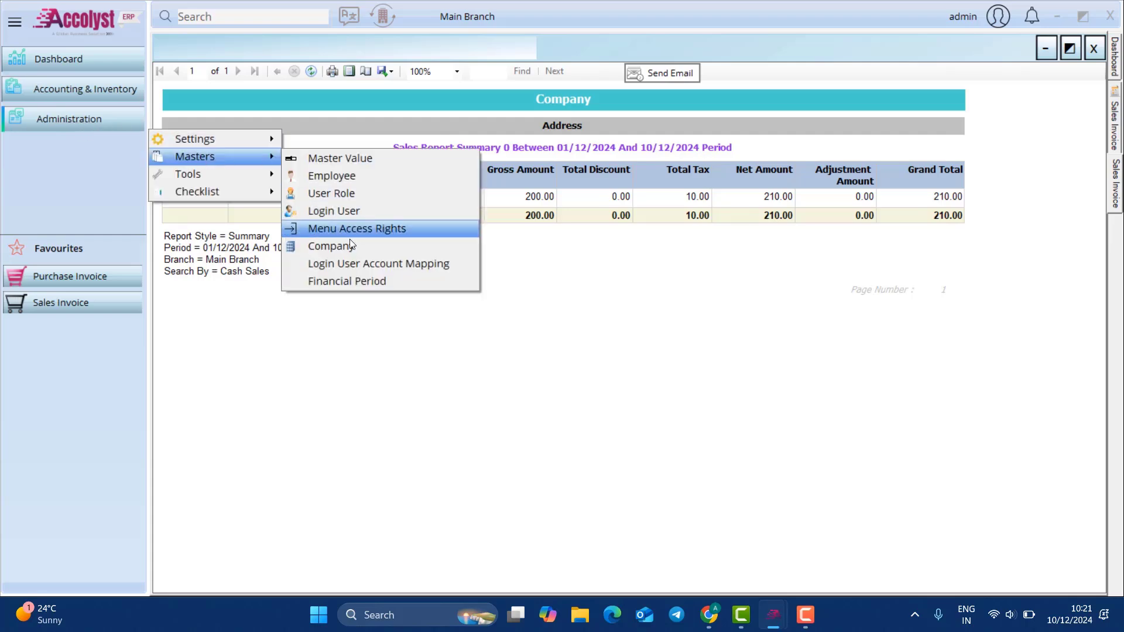
pyautogui.click(352, 247)
pyautogui.click(451, 391)
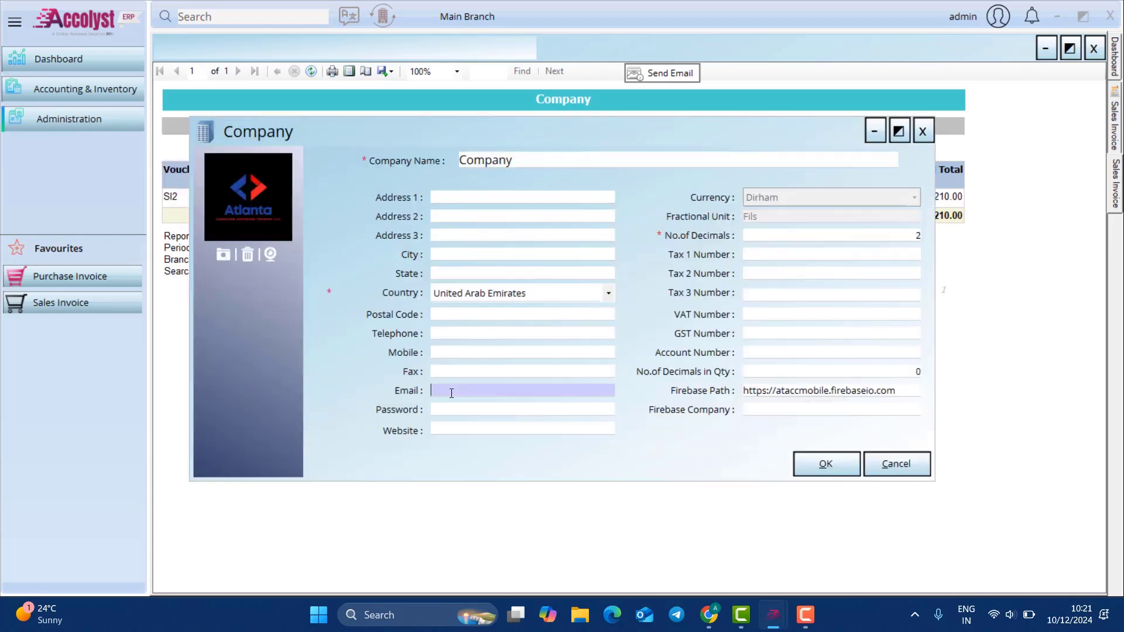
pyautogui.click(913, 134)
# Step: Look at the report export formats without exporting, and close the preview
pyautogui.click(386, 70)
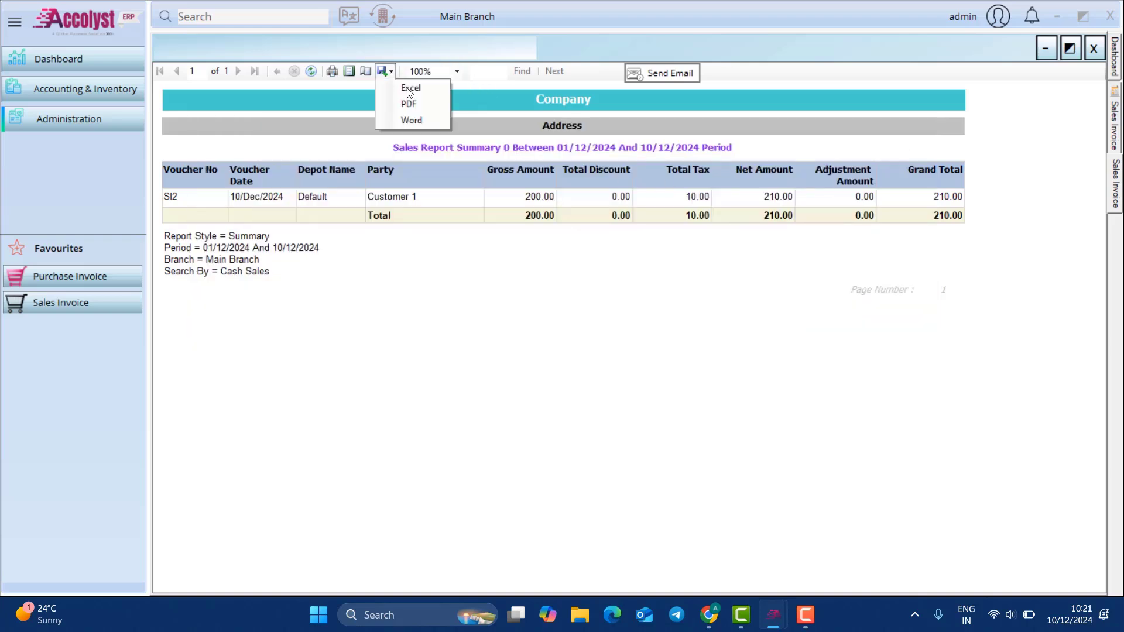
pyautogui.click(514, 244)
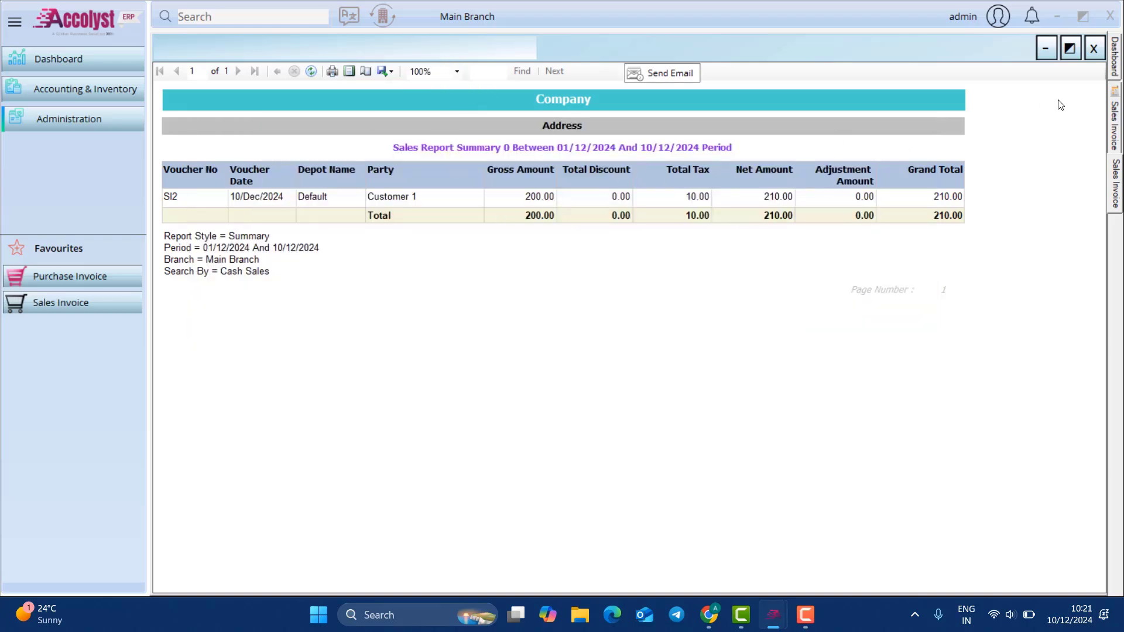
pyautogui.click(1093, 49)
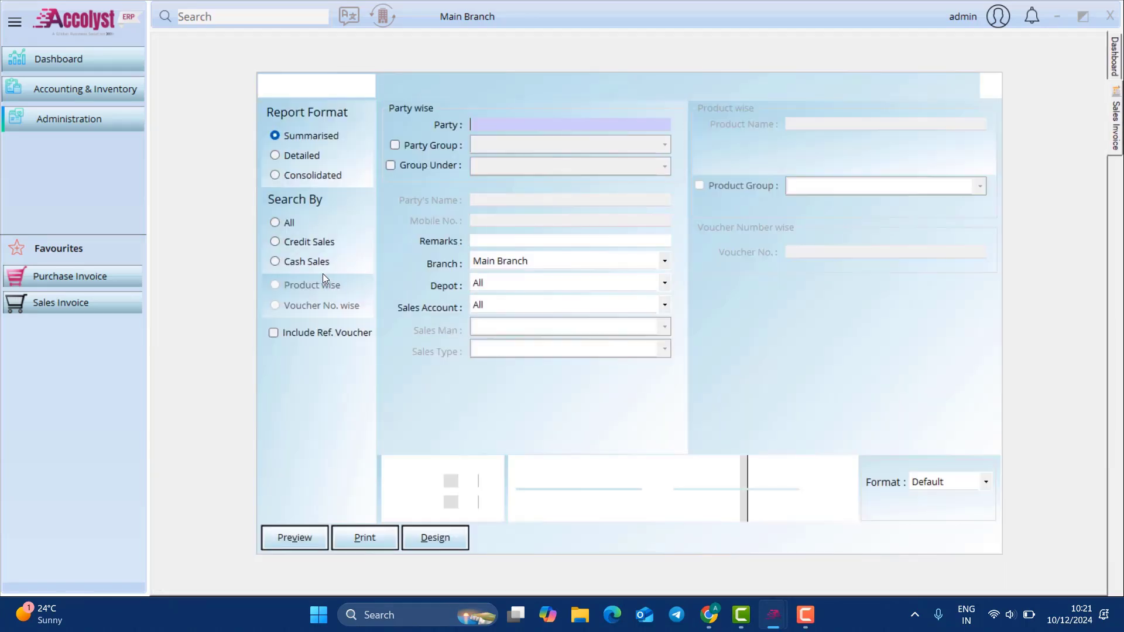
# Step: In rptSalesReportSummary.rdlc, delete the DepotName column and add PartyBalance as the last column
pyautogui.click(450, 538)
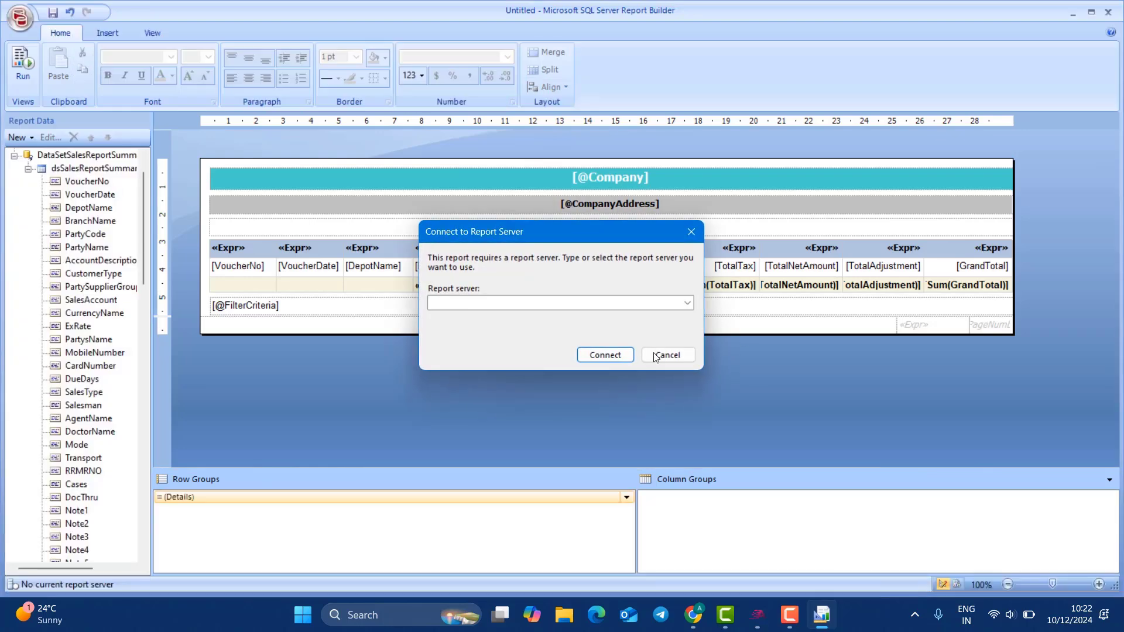
pyautogui.click(655, 356)
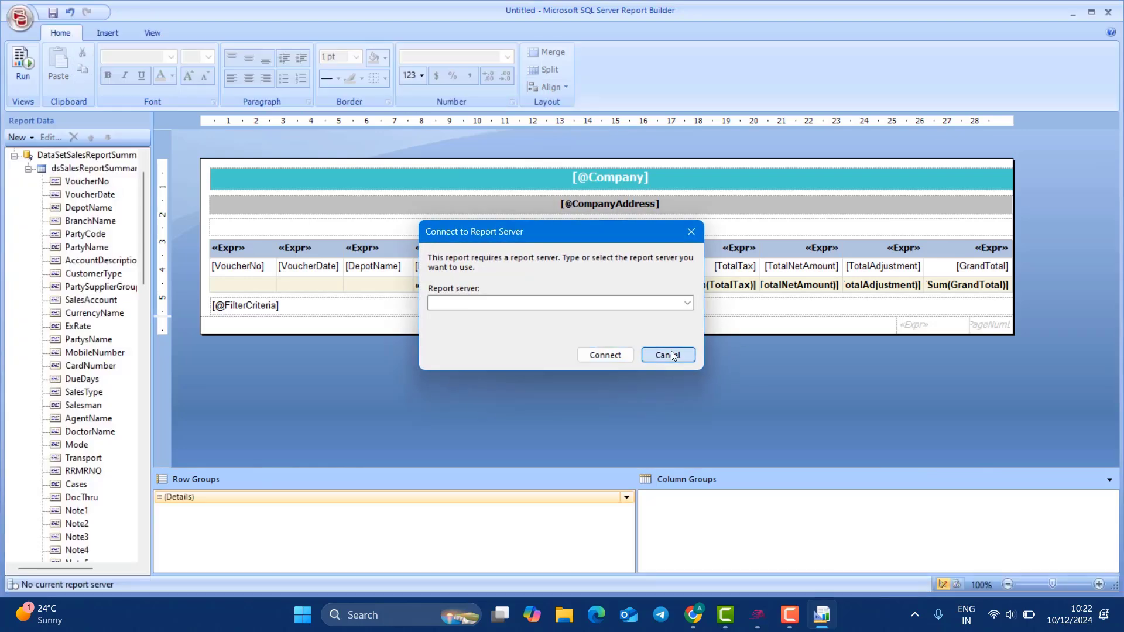
pyautogui.click(394, 251)
pyautogui.rightClick(398, 234)
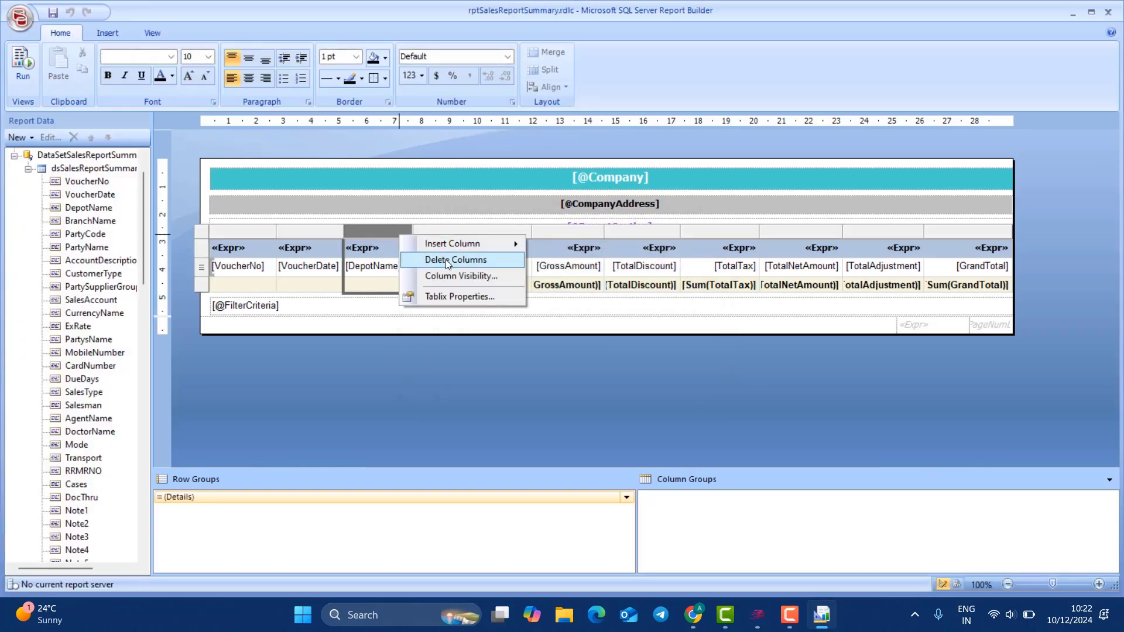
pyautogui.click(448, 261)
pyautogui.scroll(-13, 142, 413)
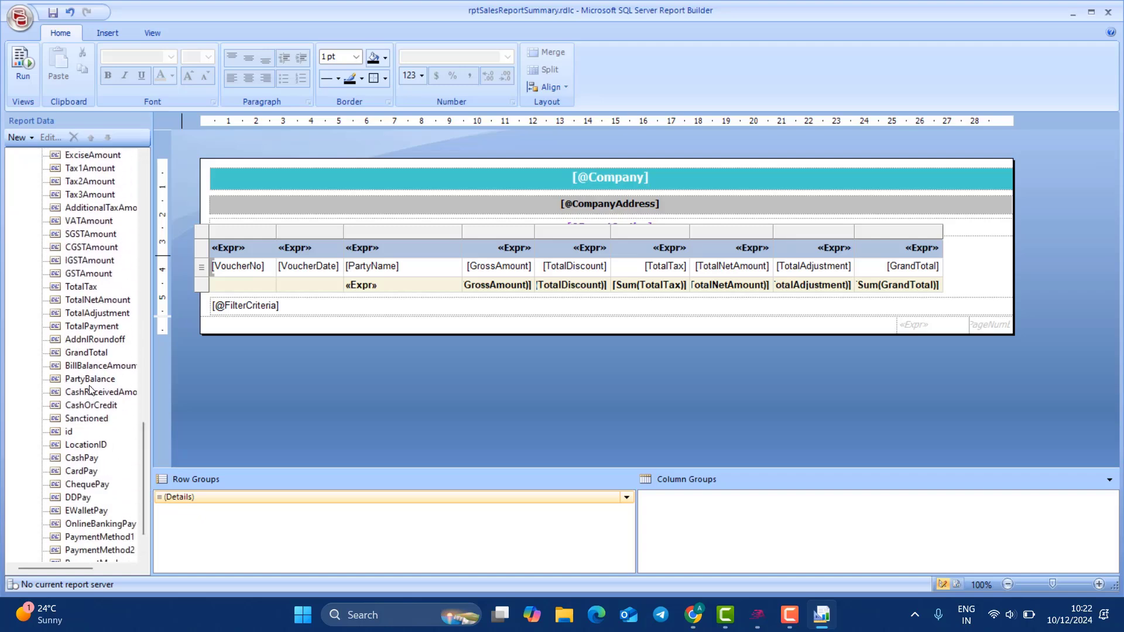
pyautogui.moveTo(90, 390); pyautogui.dragTo(925, 255)
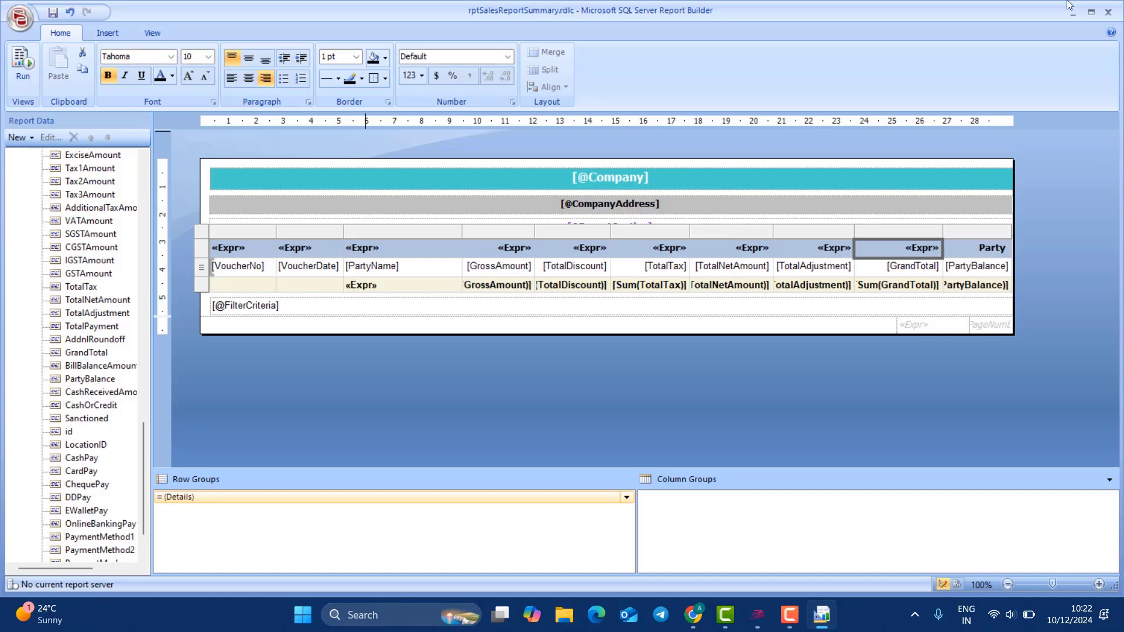
# Step: Close Report Builder without saving, then close the Sales Report form
pyautogui.click(1108, 12)
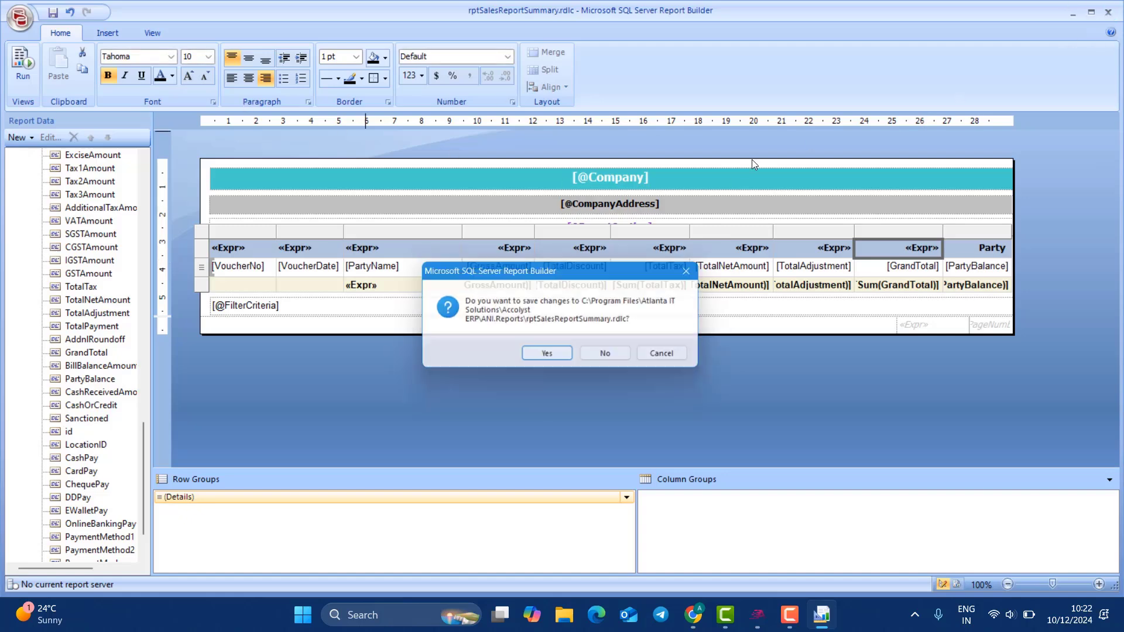
pyautogui.click(618, 357)
pyautogui.click(988, 93)
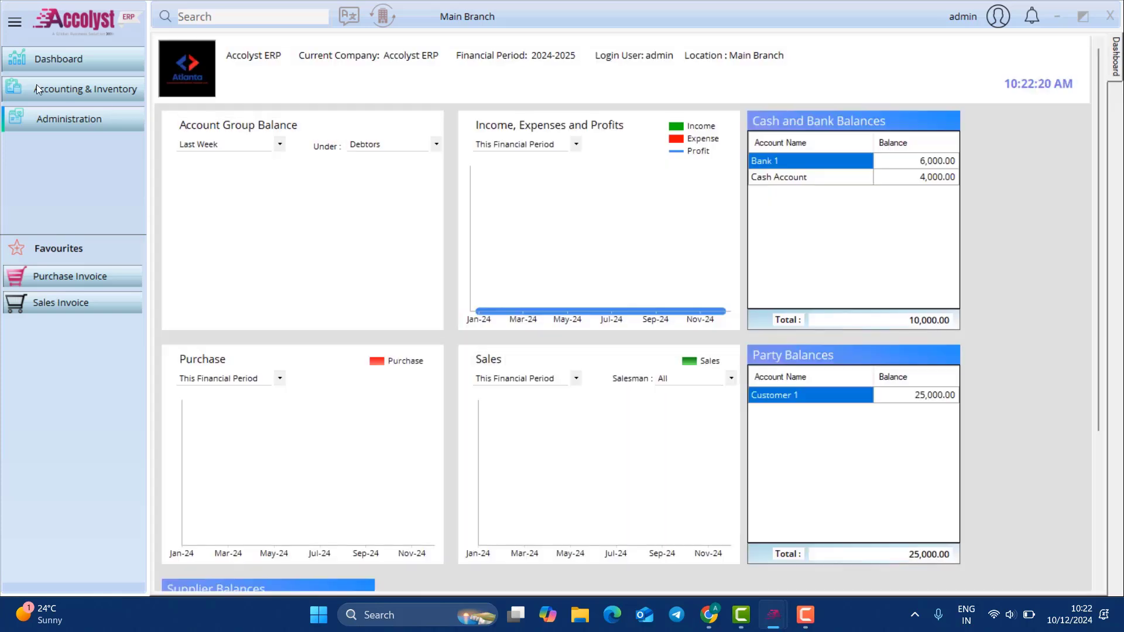
pyautogui.click(36, 84)
pyautogui.moveTo(248, 148)
pyautogui.moveTo(556, 118)
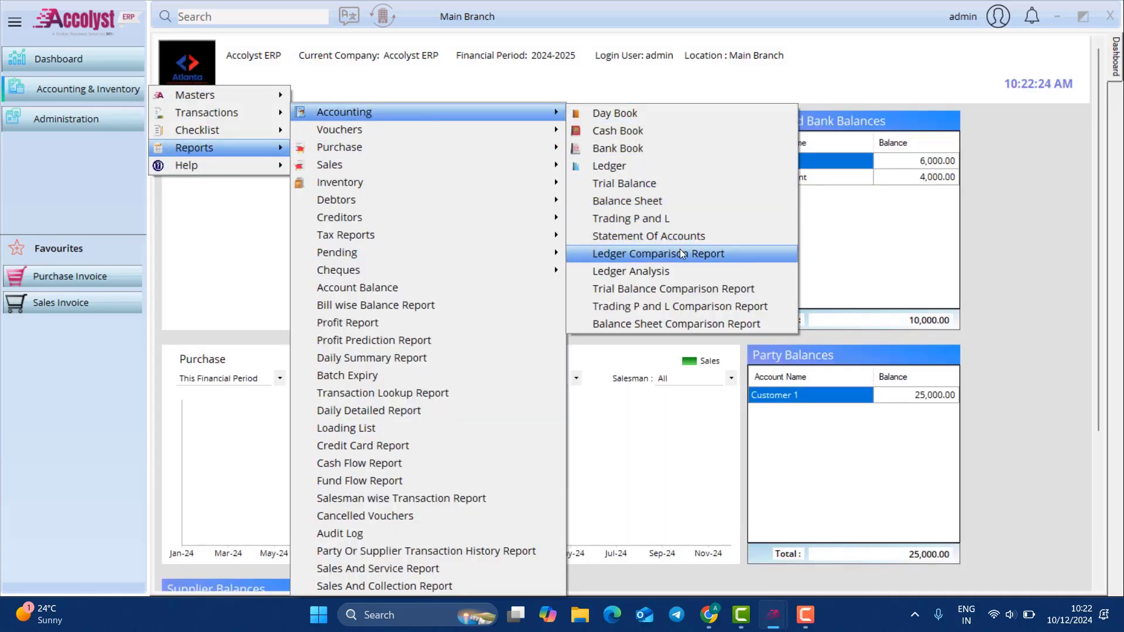
pyautogui.moveTo(445, 136)
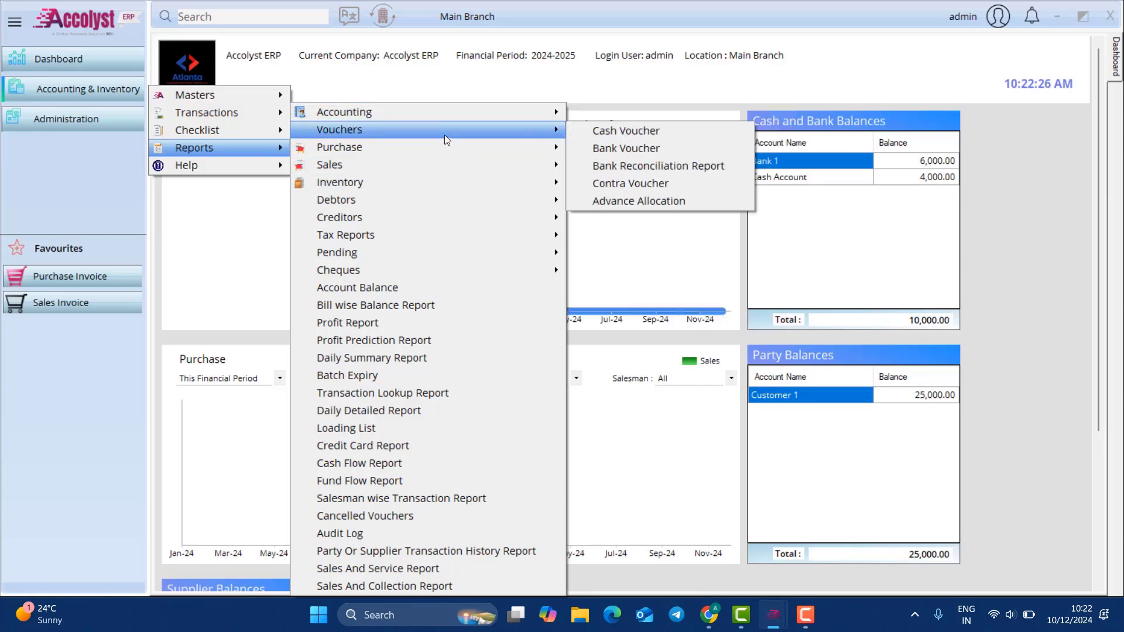
pyautogui.moveTo(443, 177)
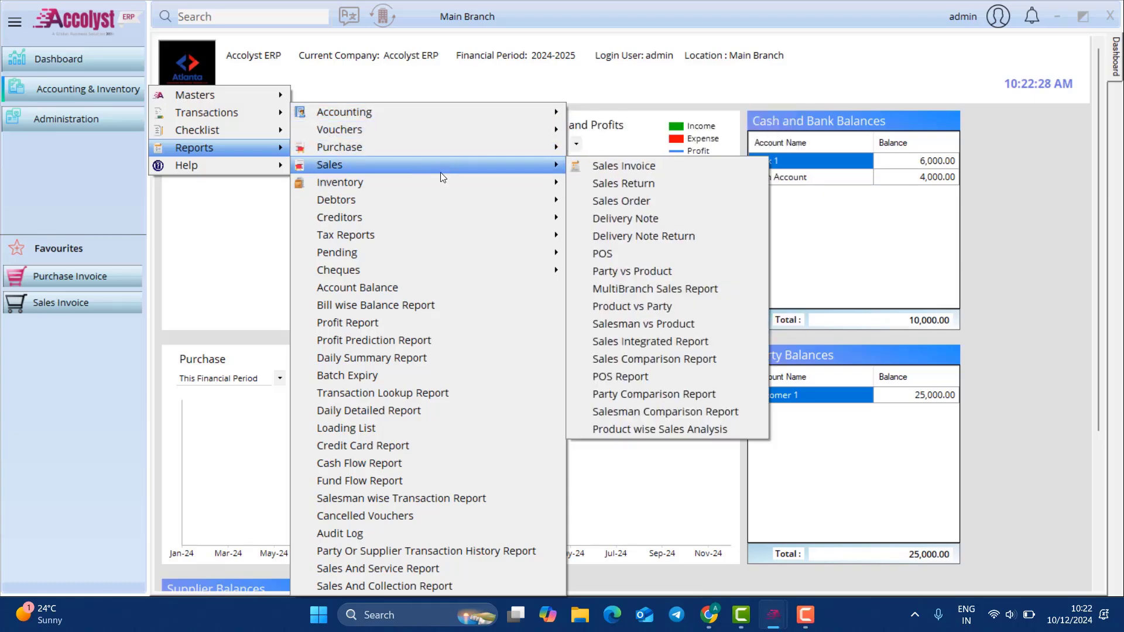
pyautogui.click(651, 202)
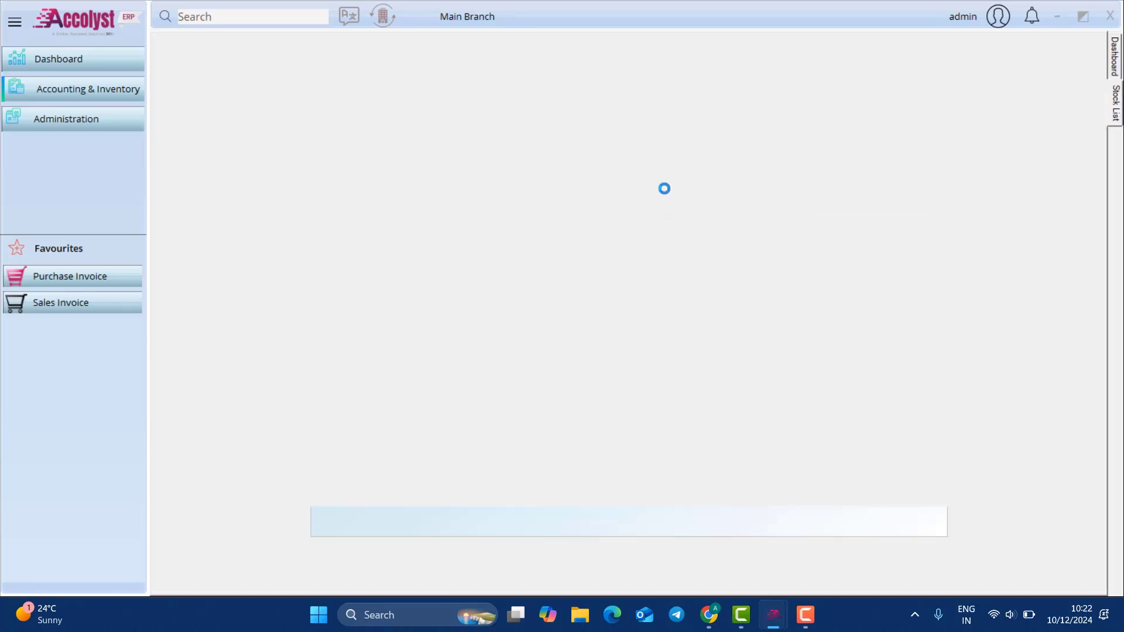
pyautogui.click(338, 191)
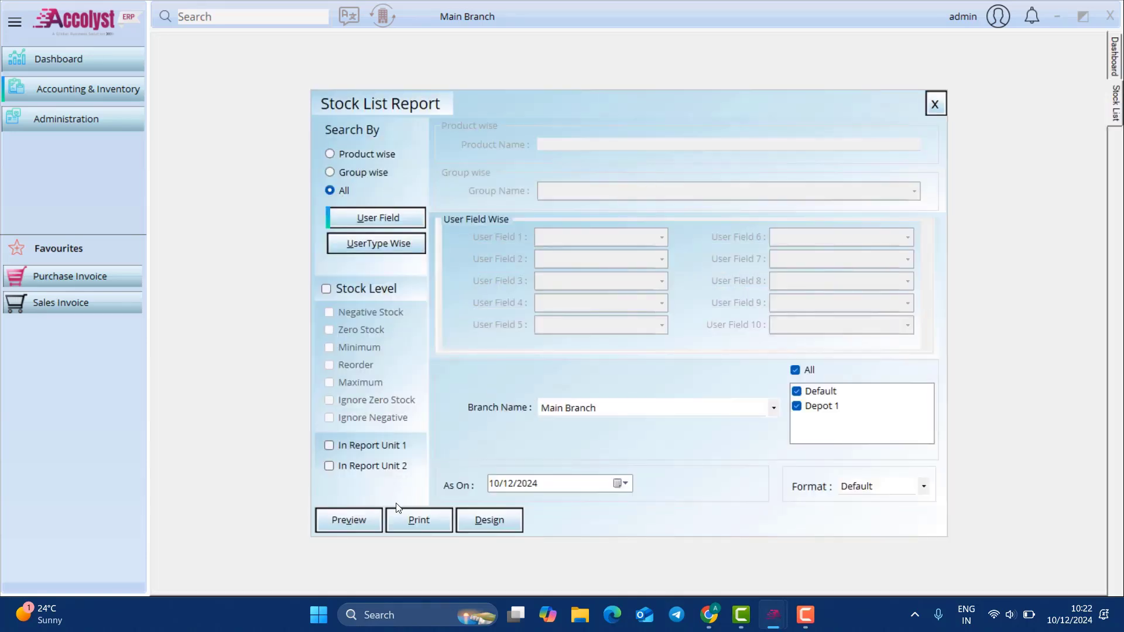
pyautogui.click(350, 521)
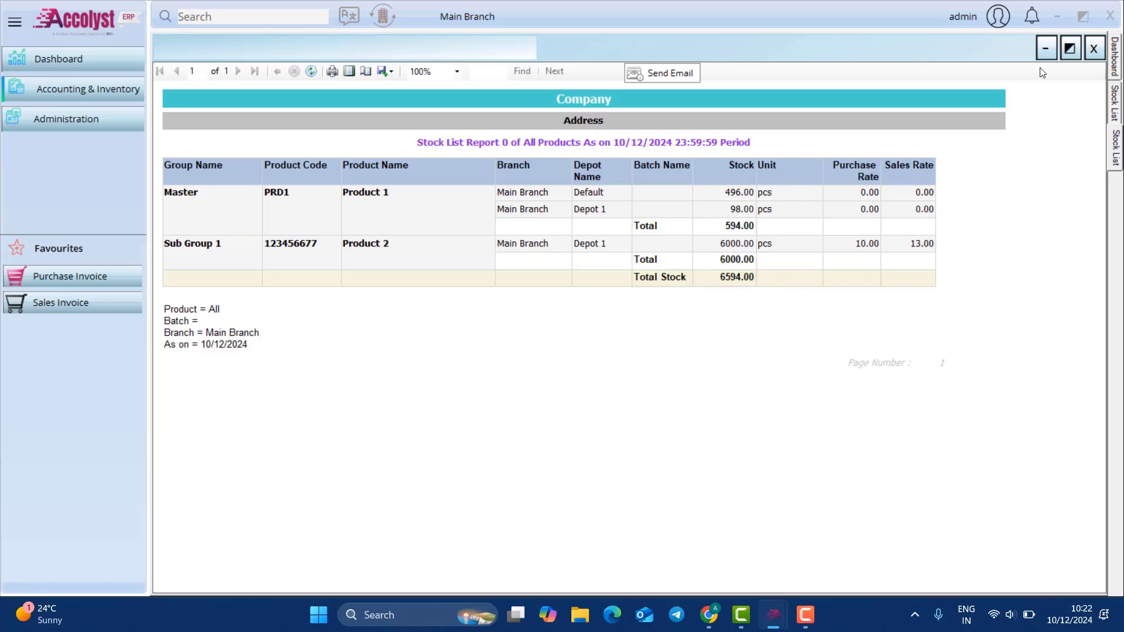
pyautogui.click(1093, 48)
pyautogui.press('Escape')
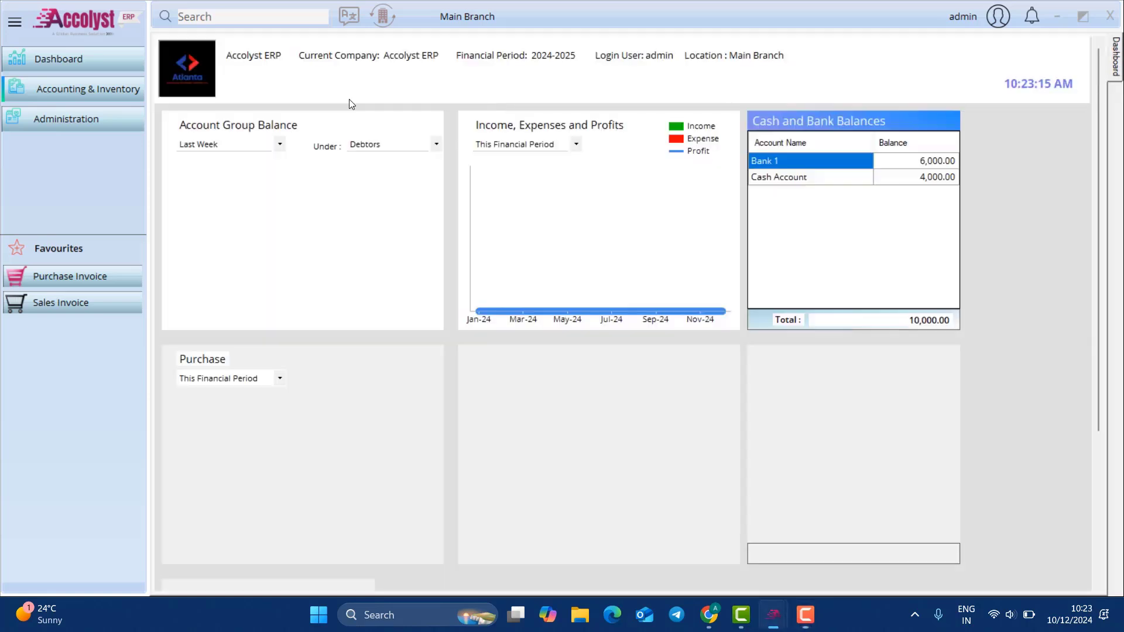
pyautogui.click(92, 91)
pyautogui.moveTo(207, 155)
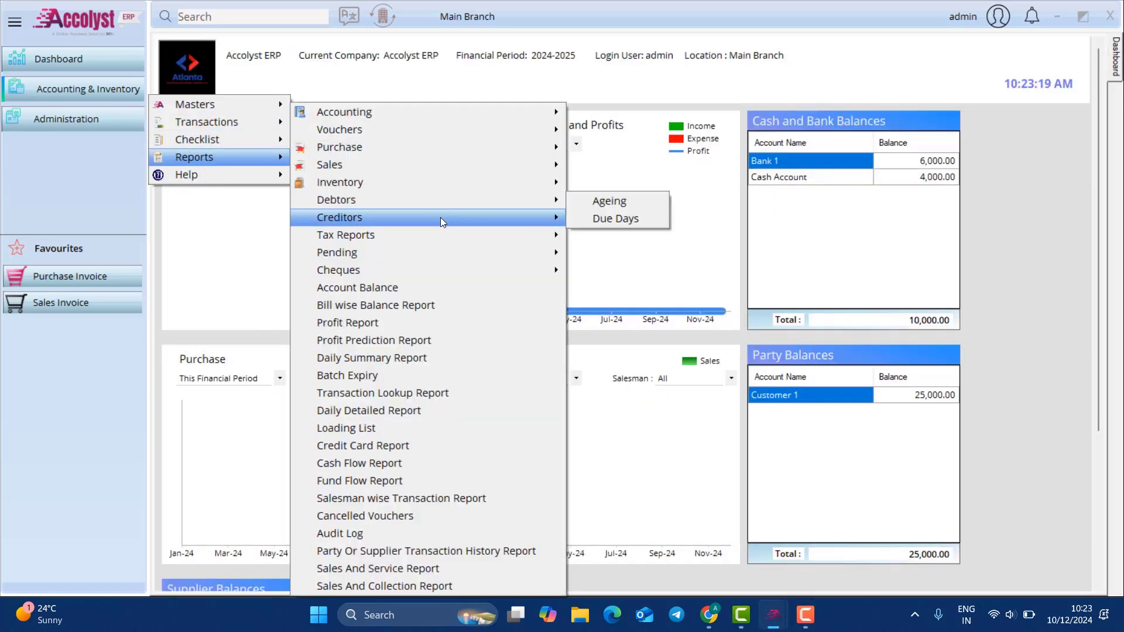
pyautogui.moveTo(443, 222)
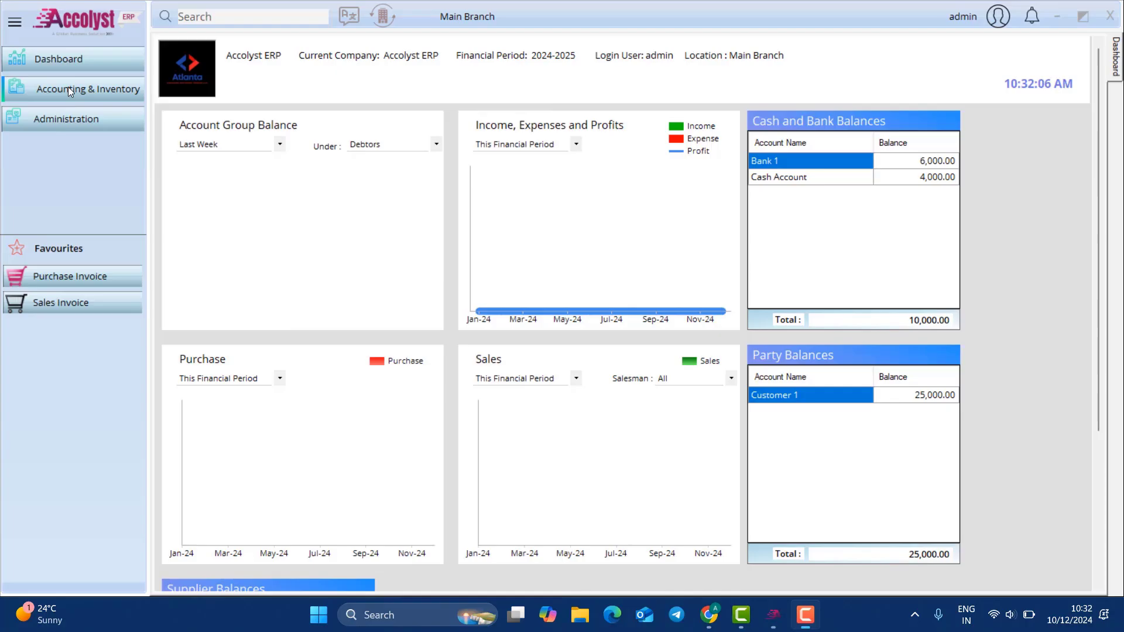
pyautogui.click(96, 89)
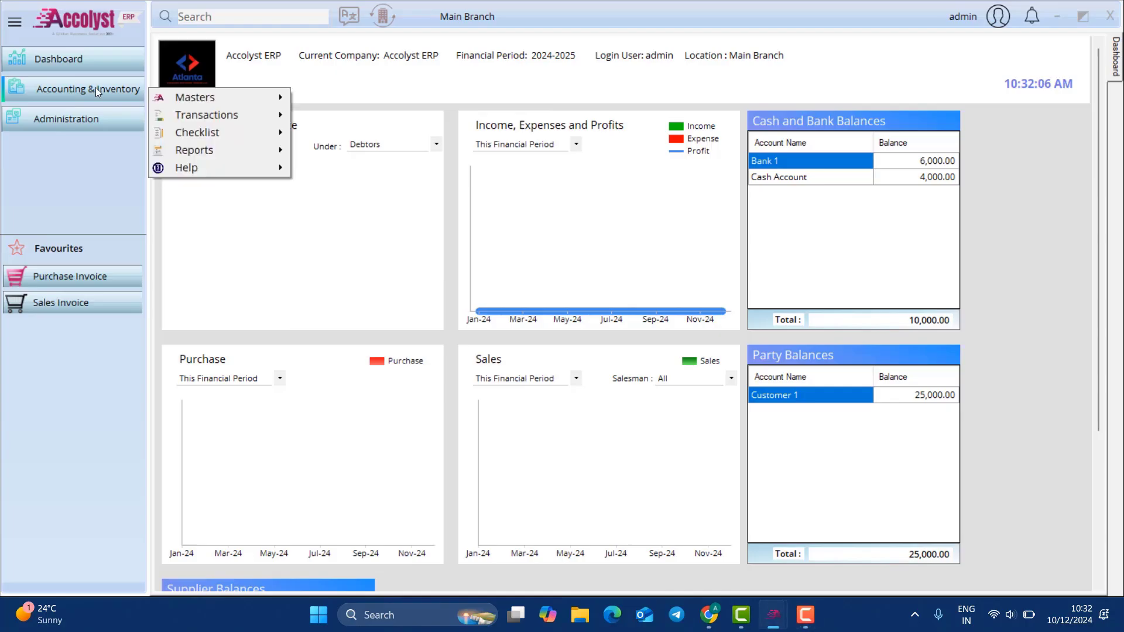
pyautogui.moveTo(258, 151)
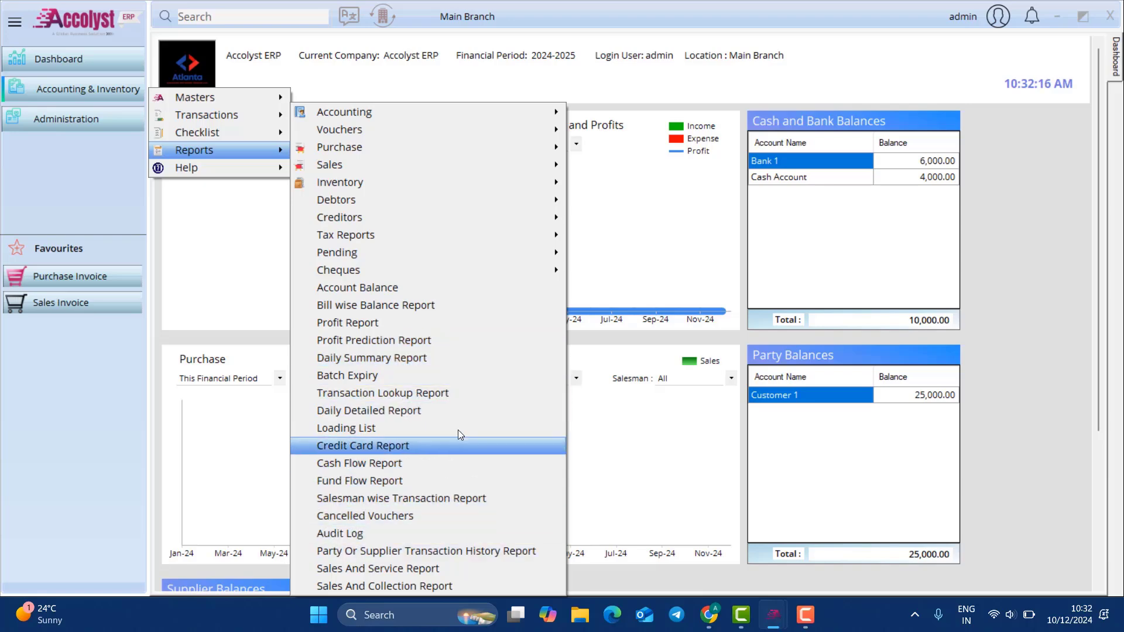
pyautogui.click(433, 355)
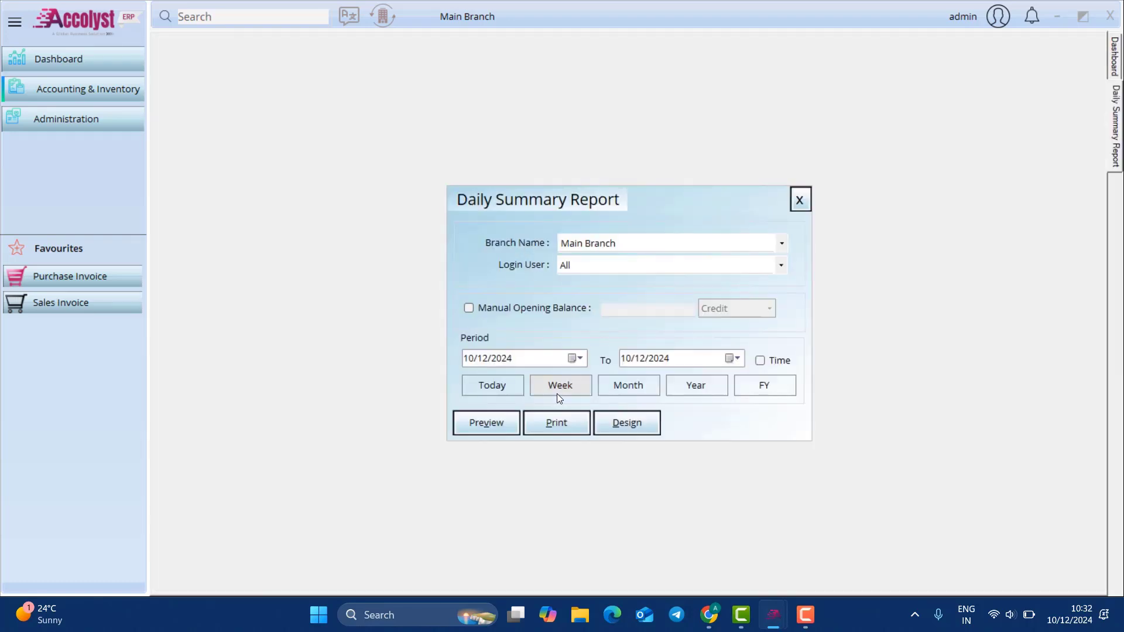
pyautogui.click(493, 418)
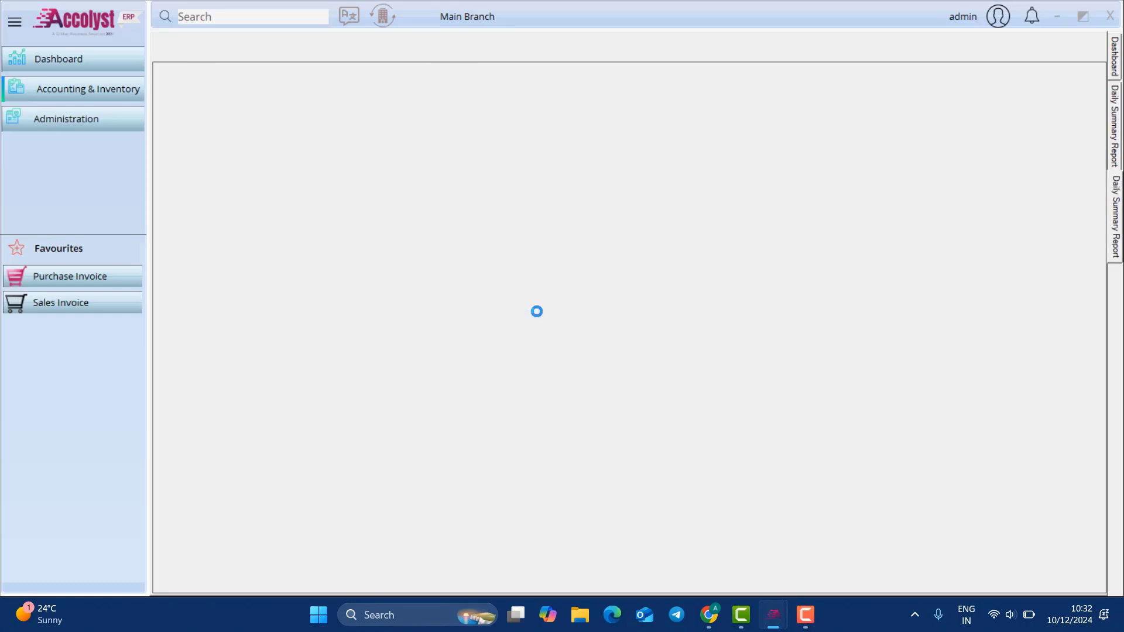
pyautogui.scroll(-4, 335, 267)
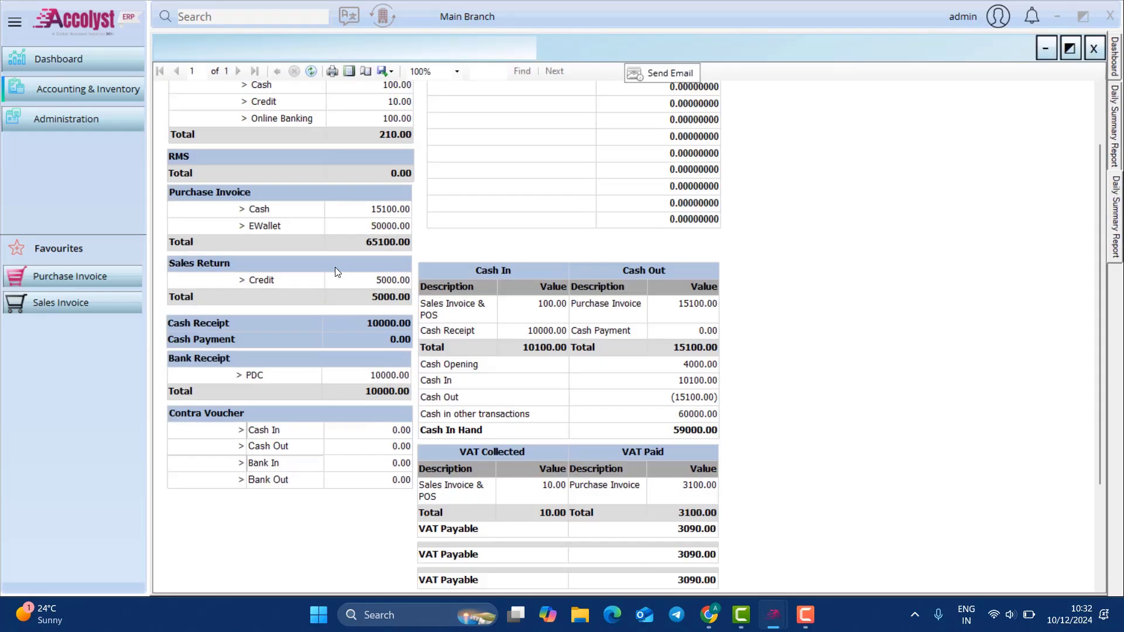
pyautogui.scroll(1, 335, 269)
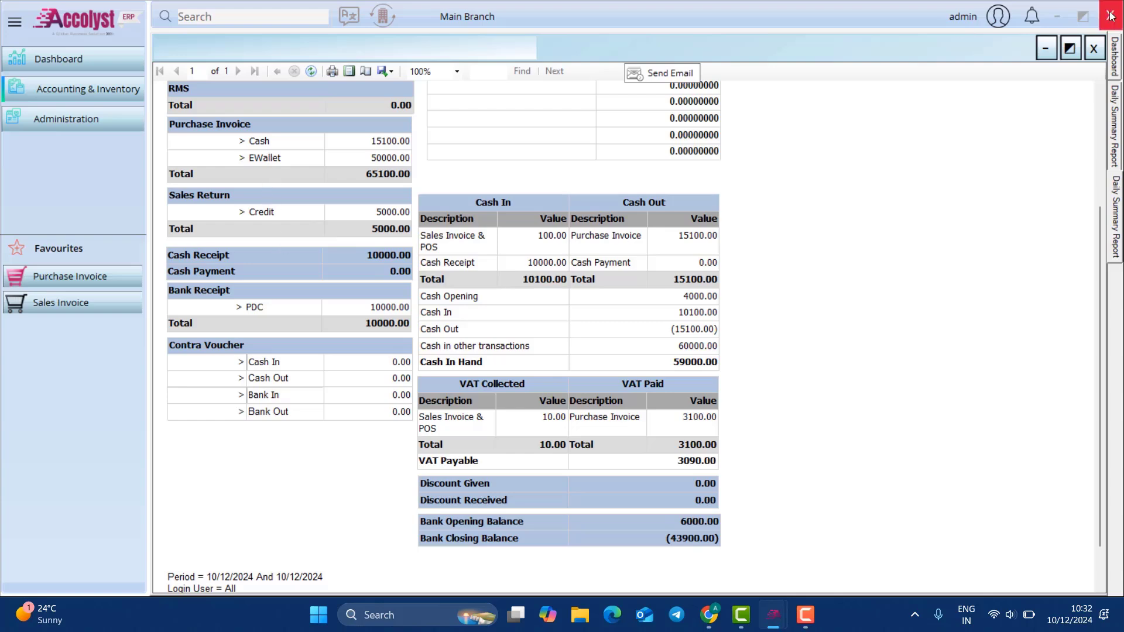
pyautogui.click(1094, 49)
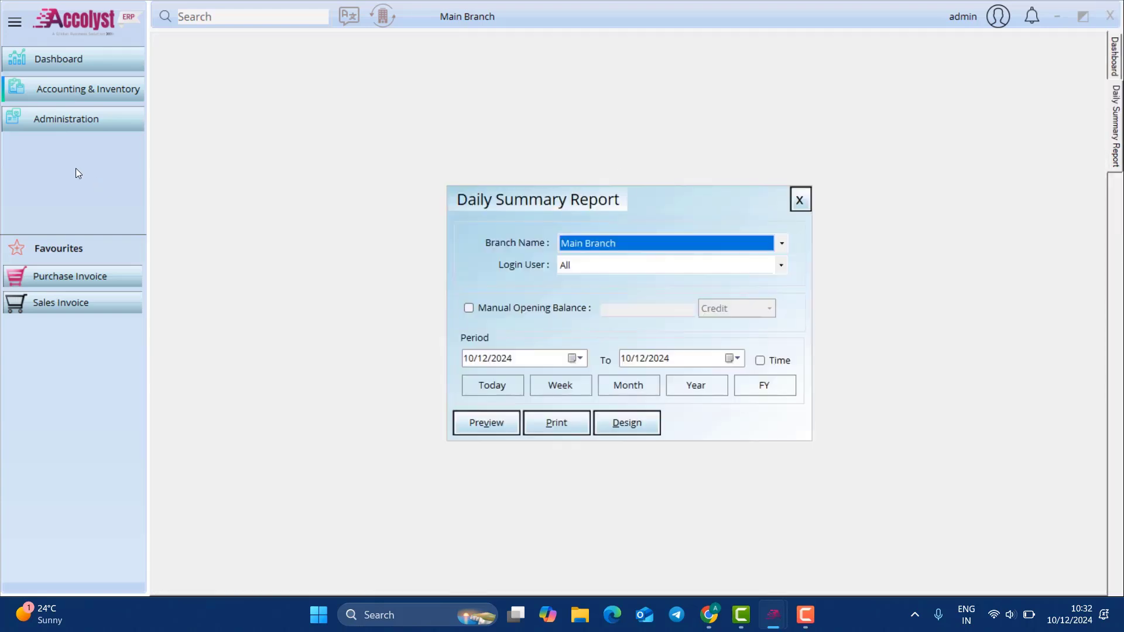
pyautogui.click(806, 201)
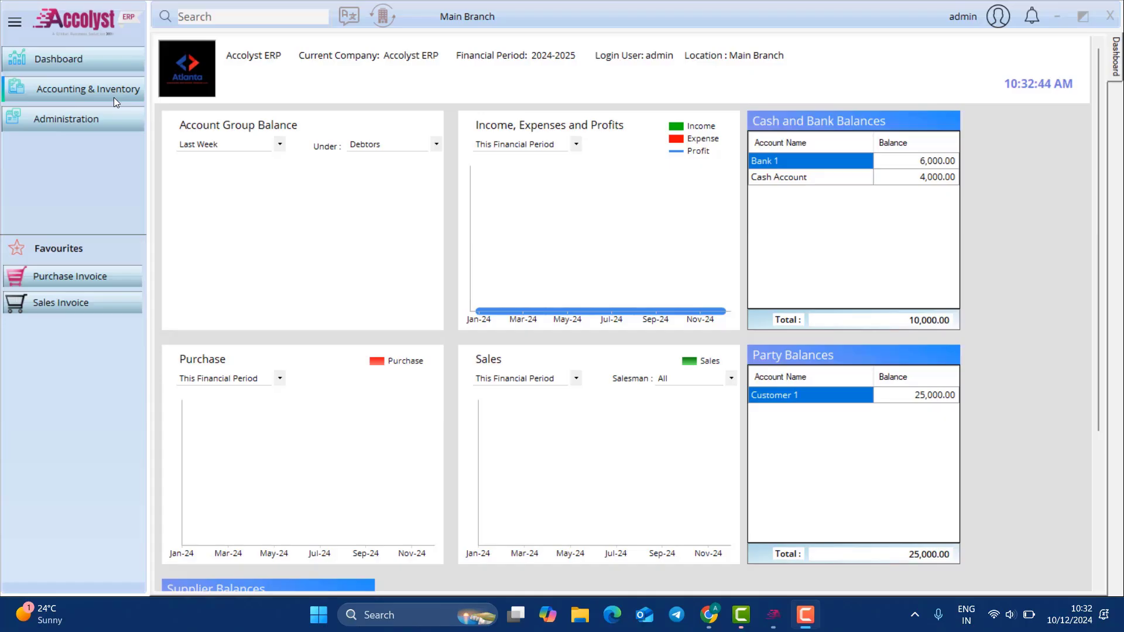
# Step: Open the Invoice Designer and select the Sales Invoice print format
pyautogui.click(87, 120)
pyautogui.moveTo(209, 164)
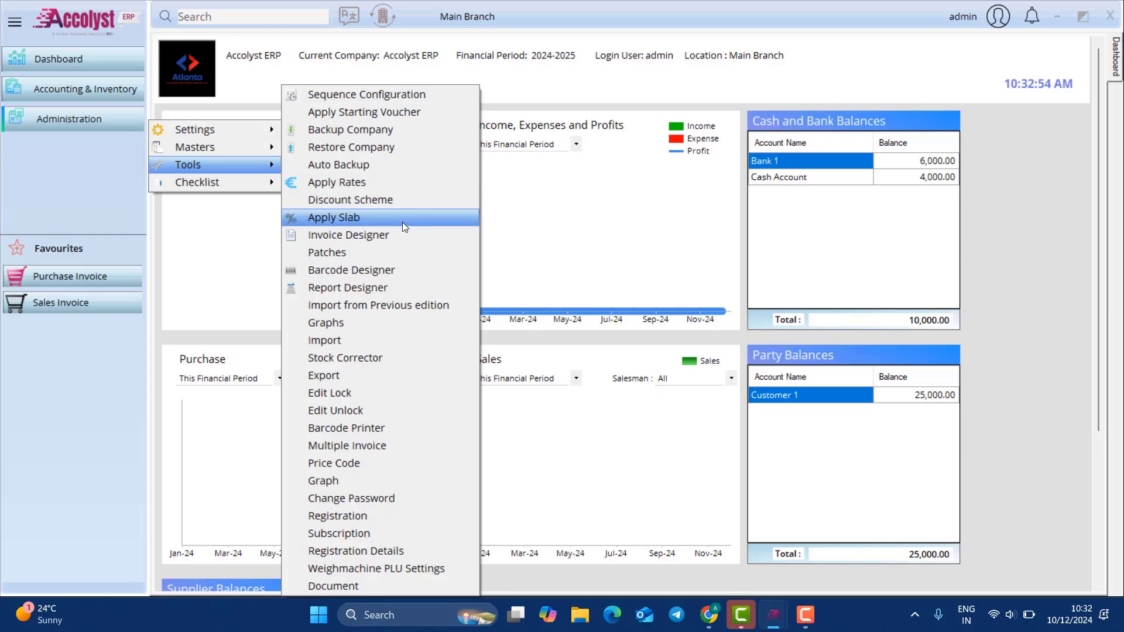
pyautogui.click(401, 237)
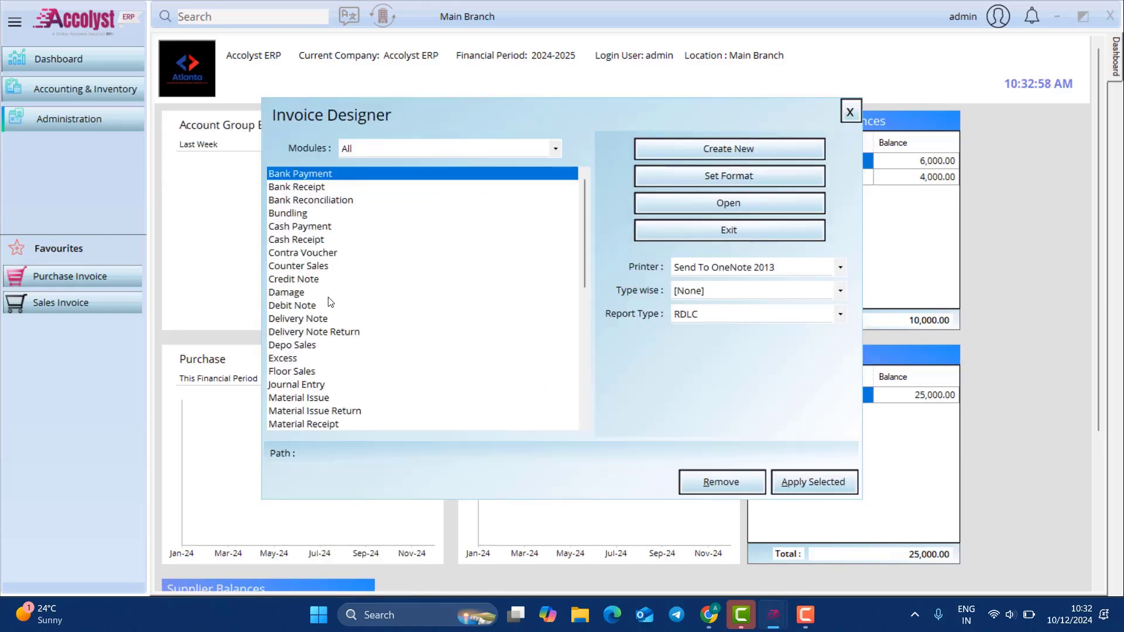
pyautogui.scroll(-4, 330, 301)
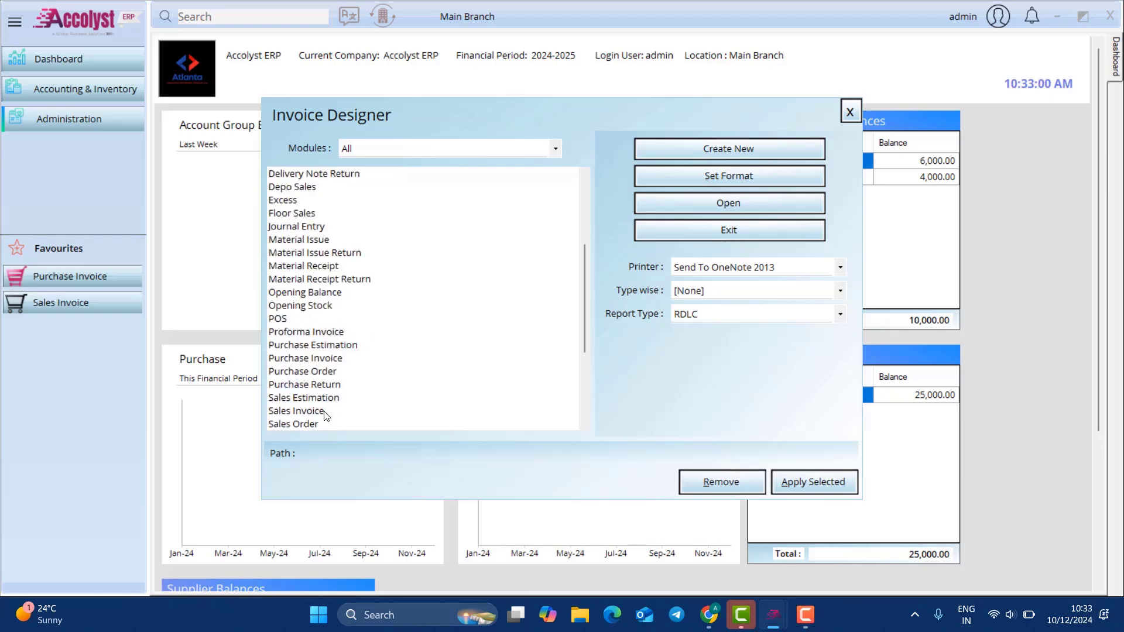
pyautogui.click(326, 415)
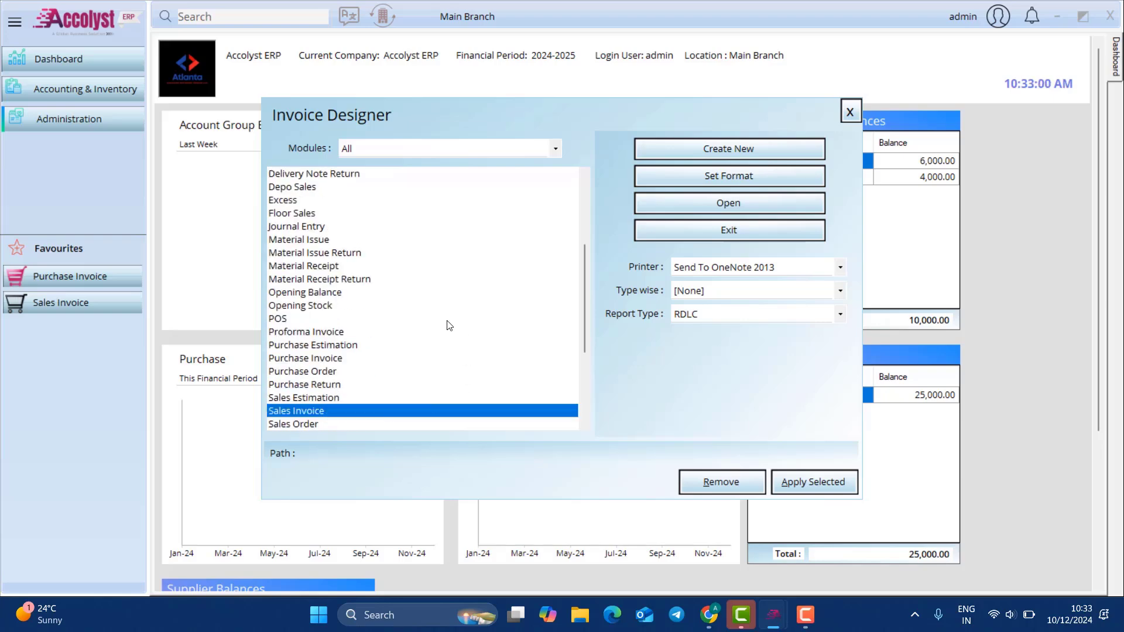
# Step: Assign PrintSalesInvoice from C:\Program Files\Atlanta IT Solutions\Accolyst ERP\MasFormats as the Sales Invoice report
pyautogui.click(744, 181)
pyautogui.click(391, 309)
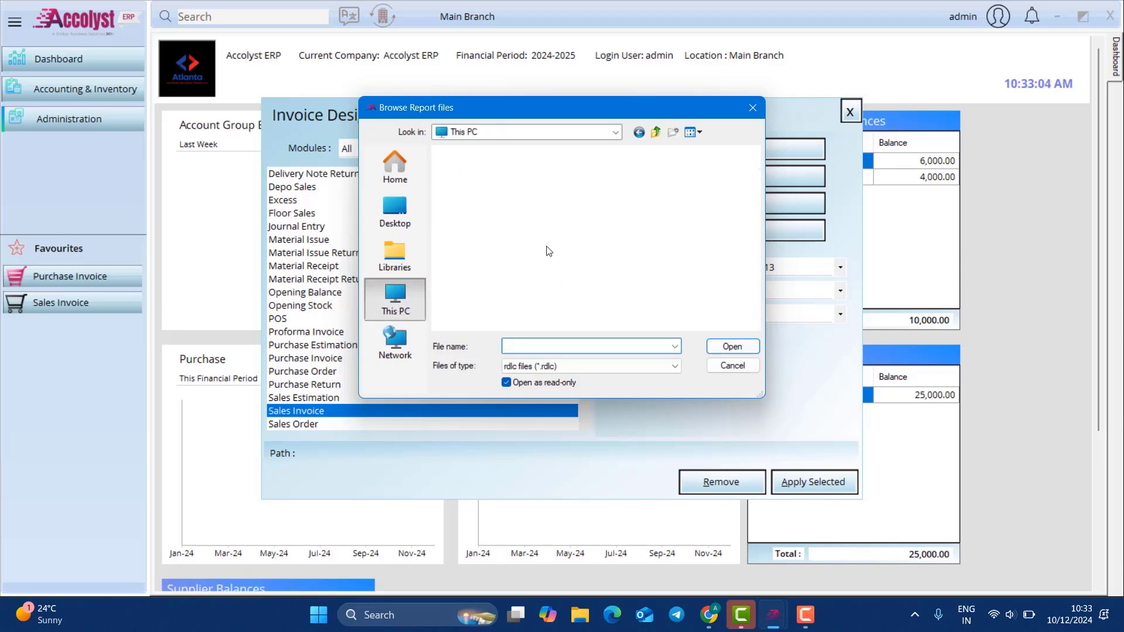
pyautogui.doubleClick(540, 182)
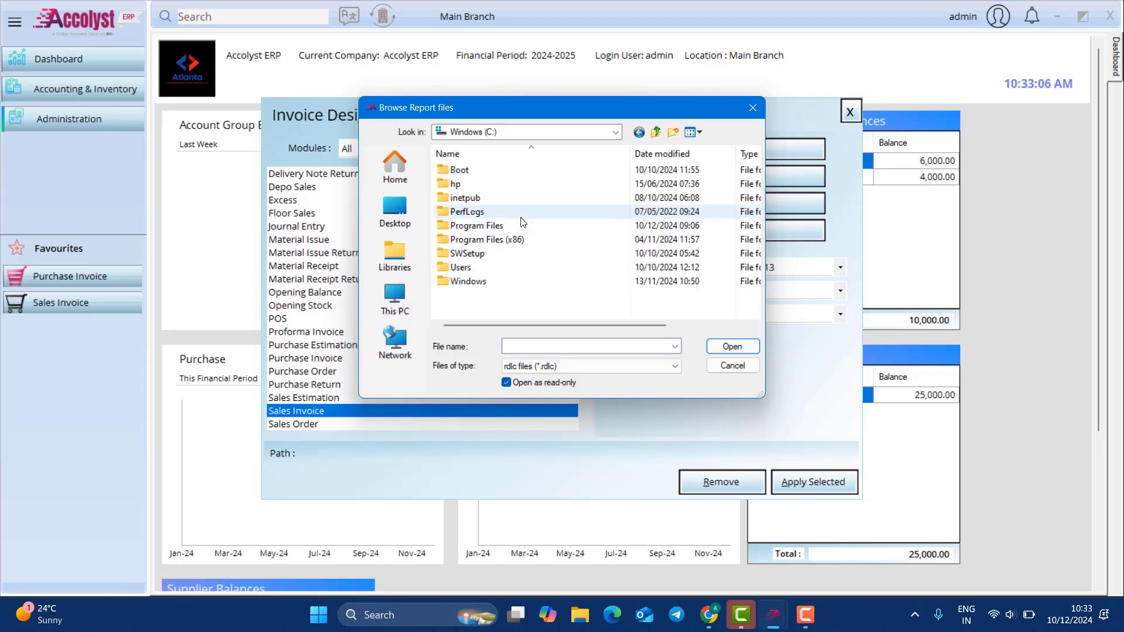
pyautogui.doubleClick(474, 227)
pyautogui.doubleClick(501, 185)
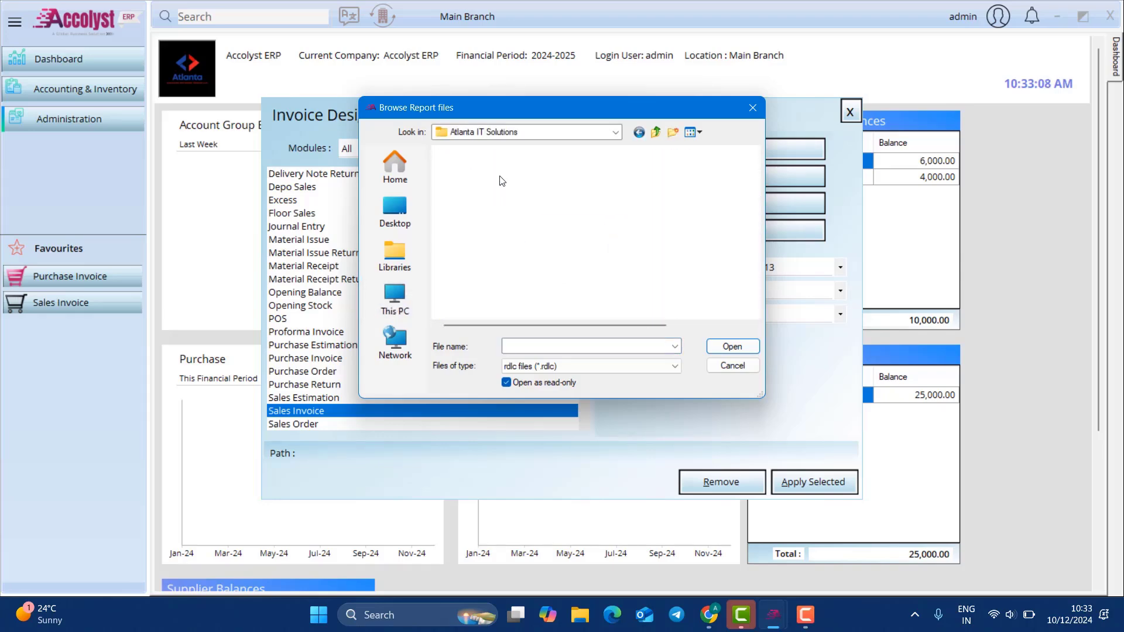
pyautogui.click(497, 185)
pyautogui.doubleClick(496, 185)
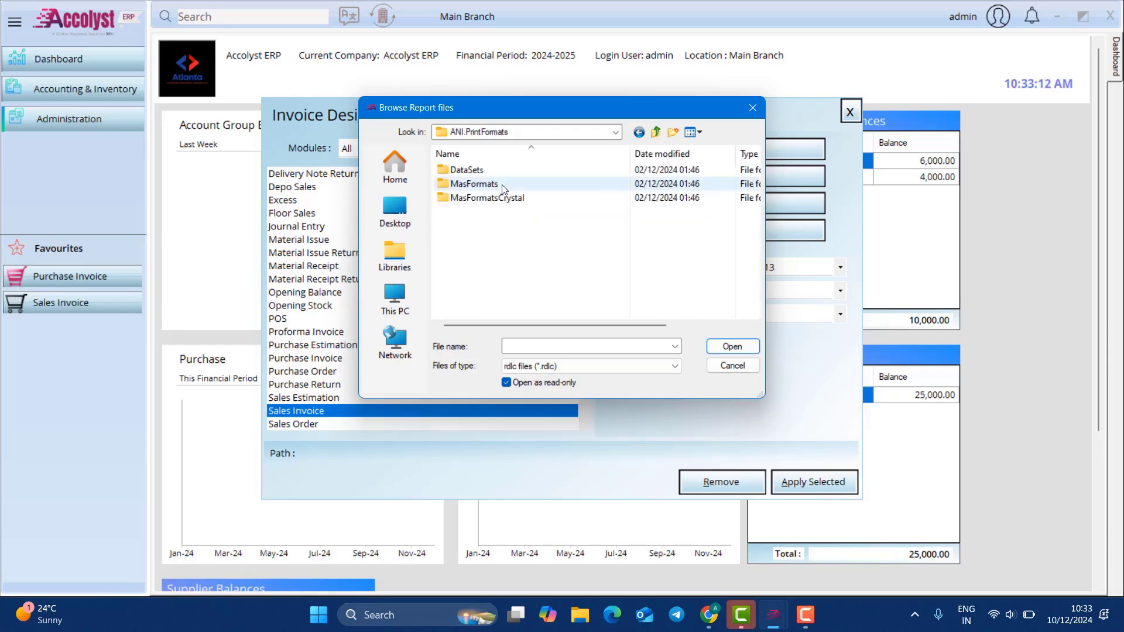
pyautogui.doubleClick(501, 184)
pyautogui.scroll(-4, 529, 249)
pyautogui.scroll(-3, 529, 248)
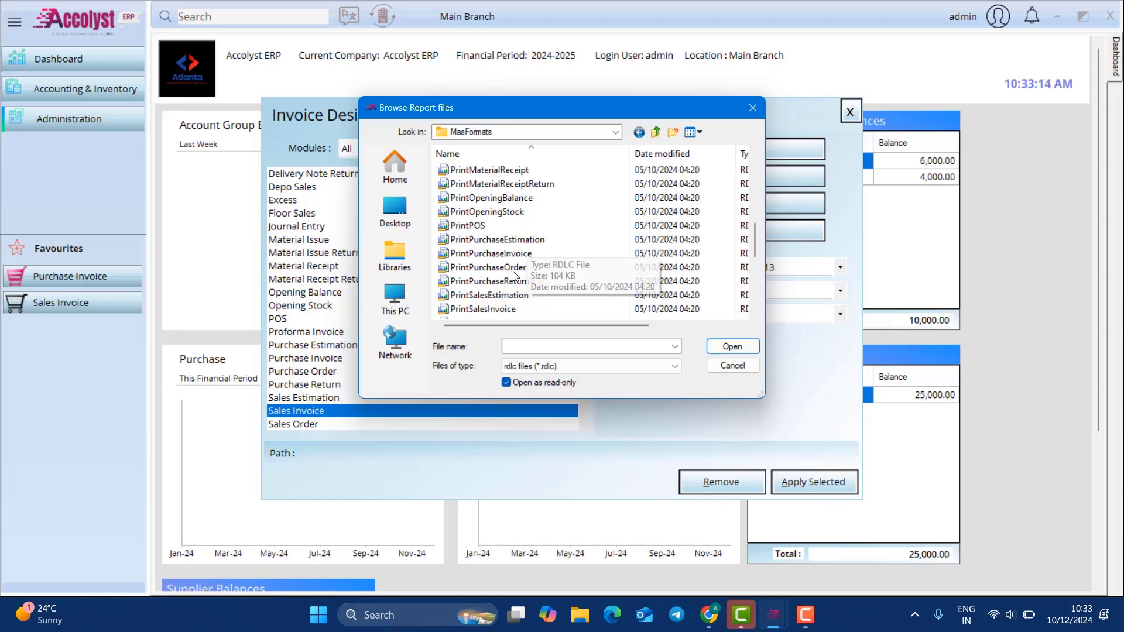
pyautogui.doubleClick(497, 226)
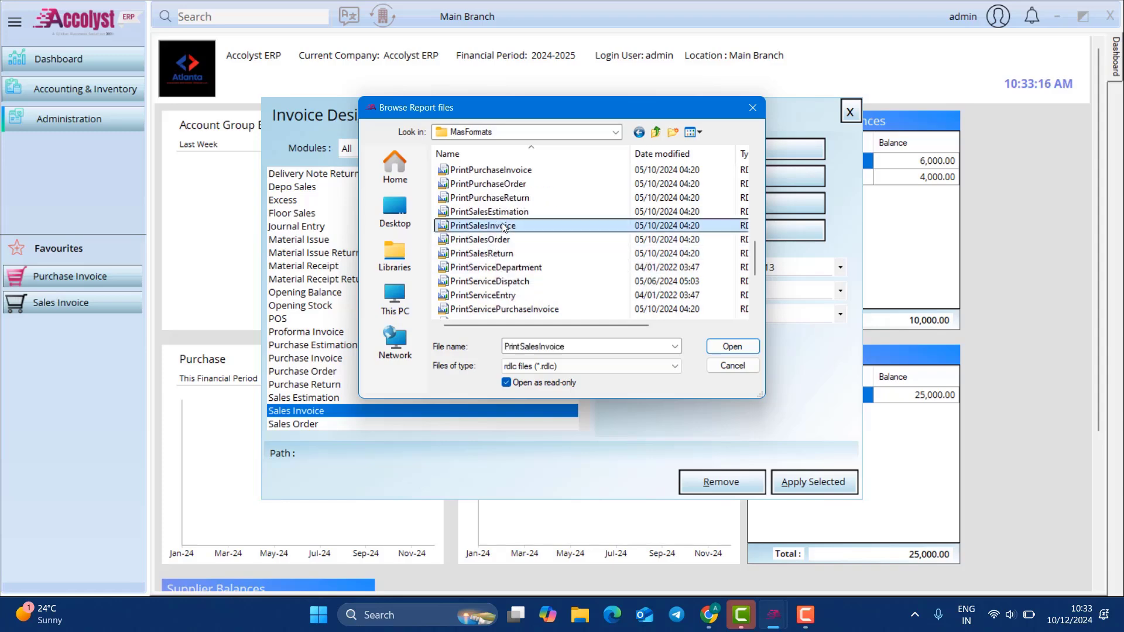
pyautogui.click(585, 356)
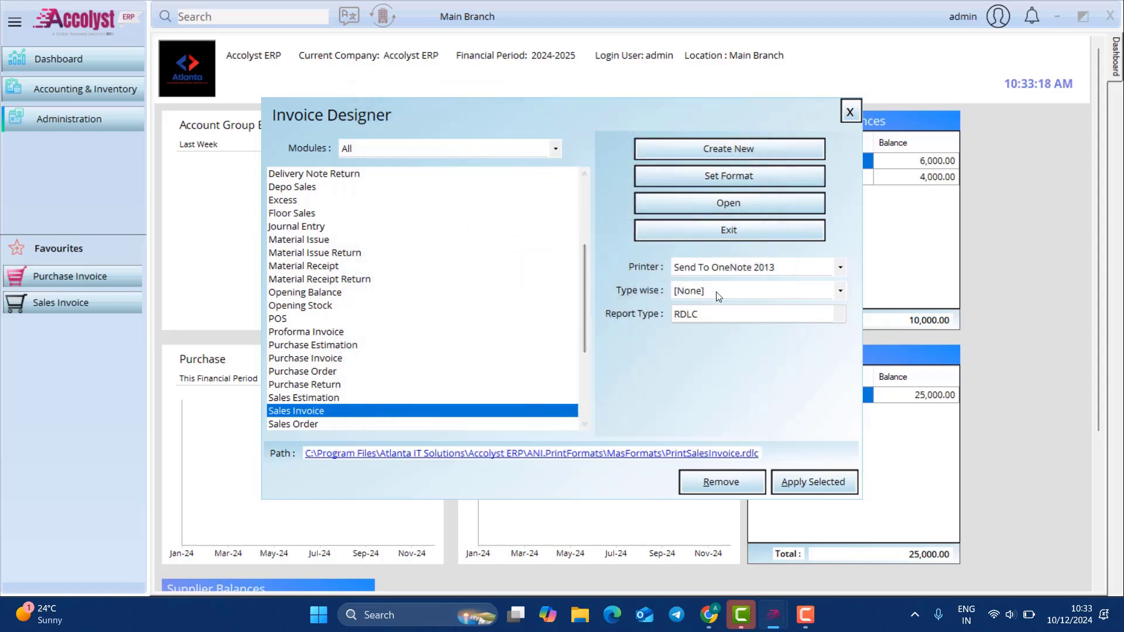
# Step: Keep printer Send To OneNote 2013, Type wise [None] and report type RDLC, then exit
pyautogui.click(726, 269)
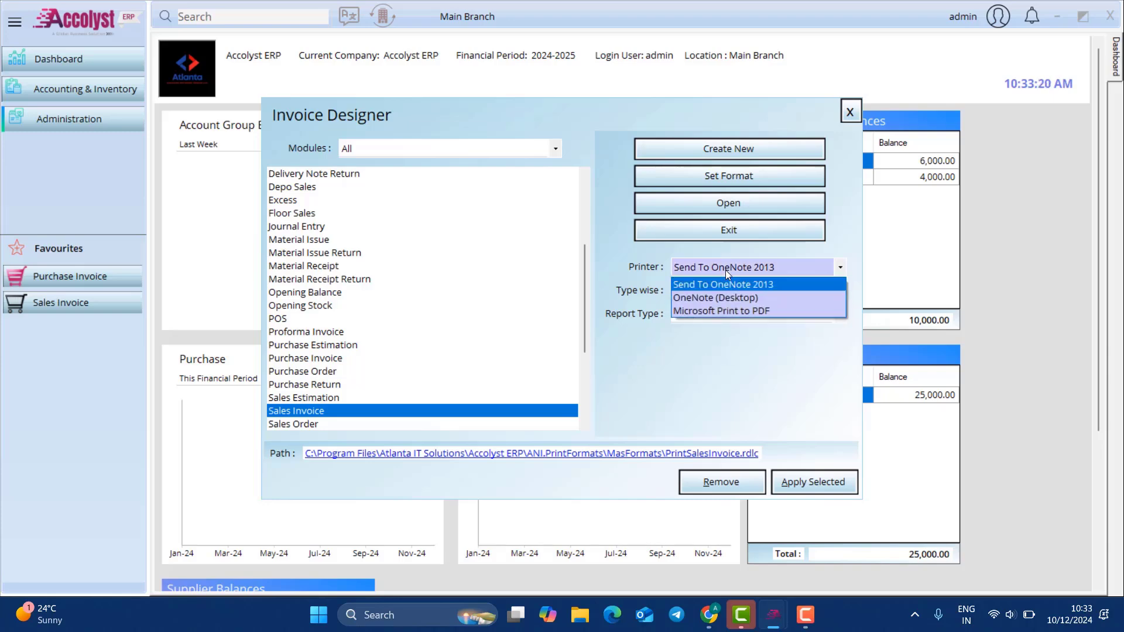
pyautogui.click(725, 284)
pyautogui.click(724, 291)
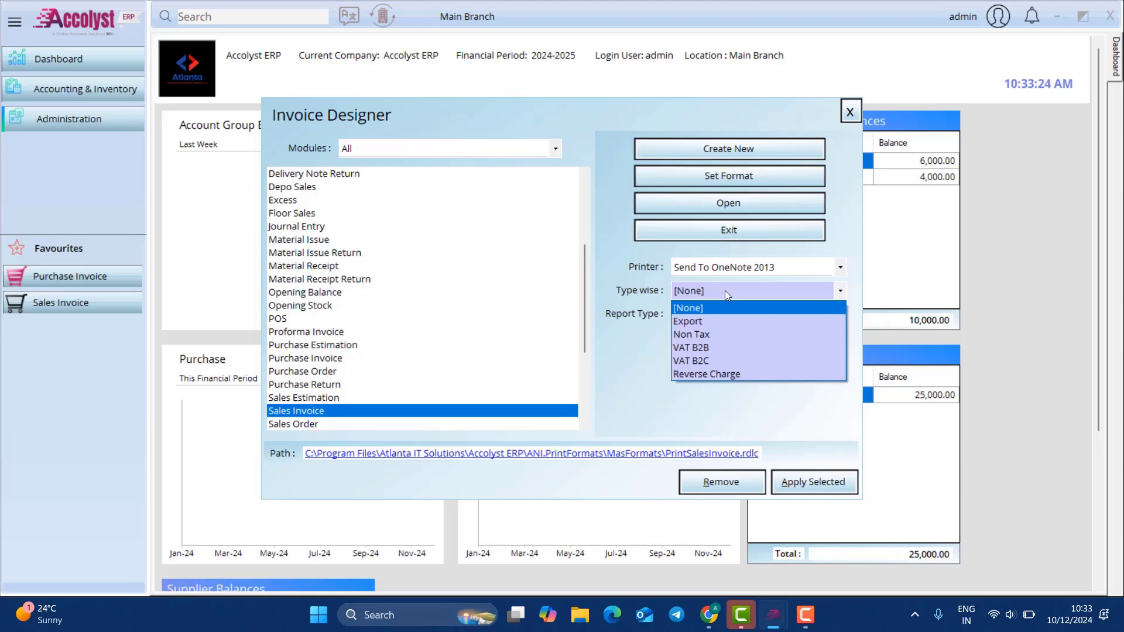
pyautogui.click(724, 290)
pyautogui.click(737, 311)
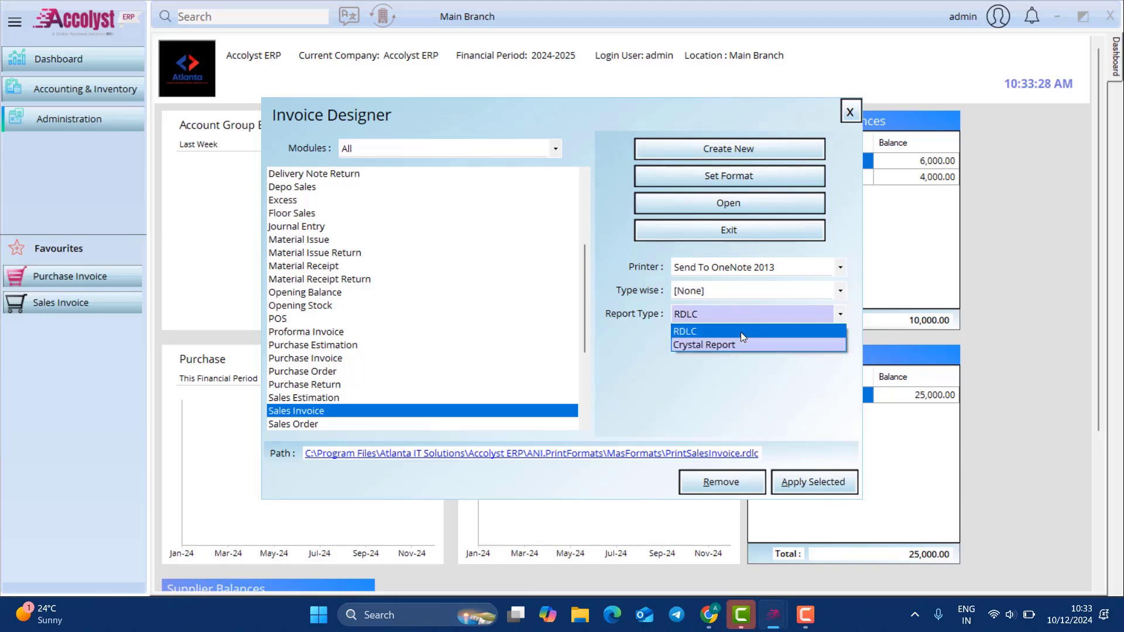
pyautogui.click(741, 332)
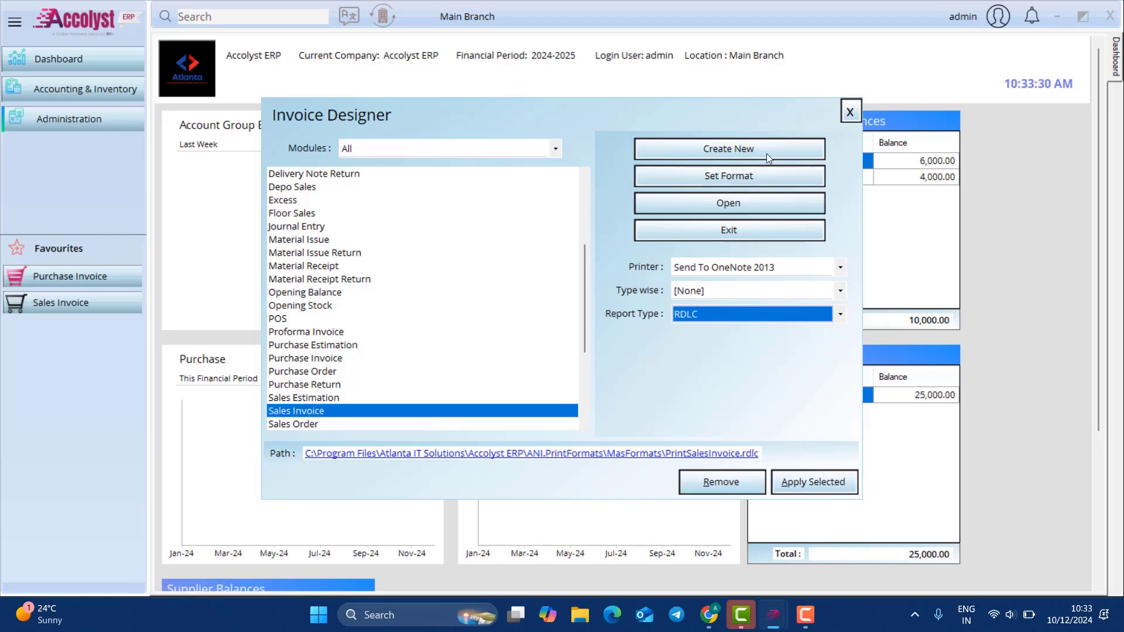
pyautogui.click(850, 112)
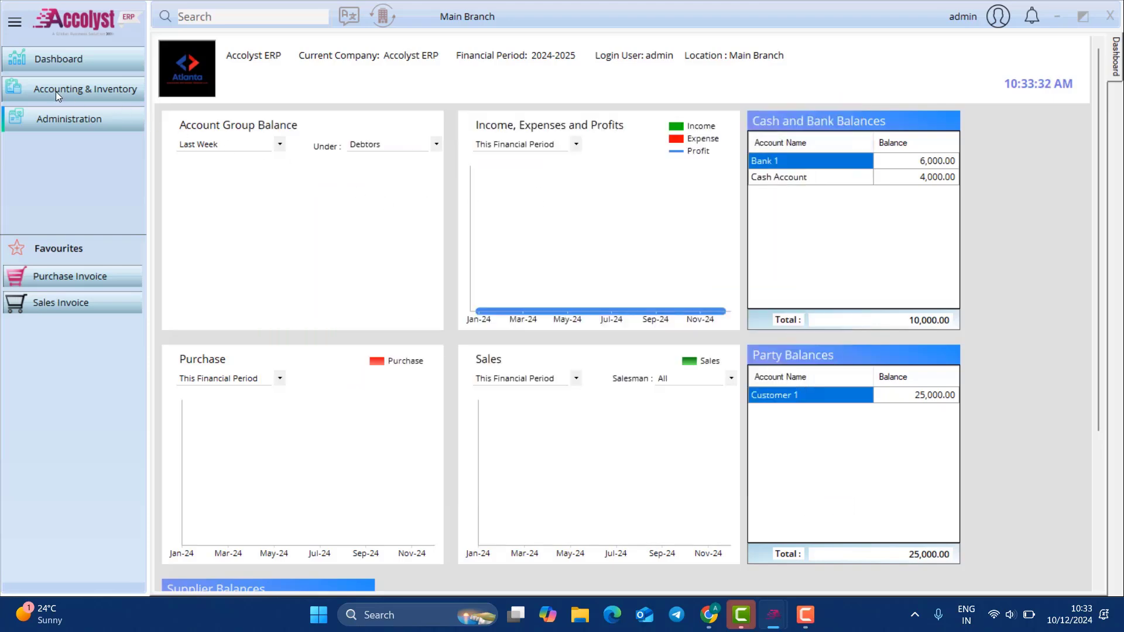
# Step: Tick Show print preview in the admin User Settings and save them
pyautogui.click(84, 117)
pyautogui.moveTo(237, 124)
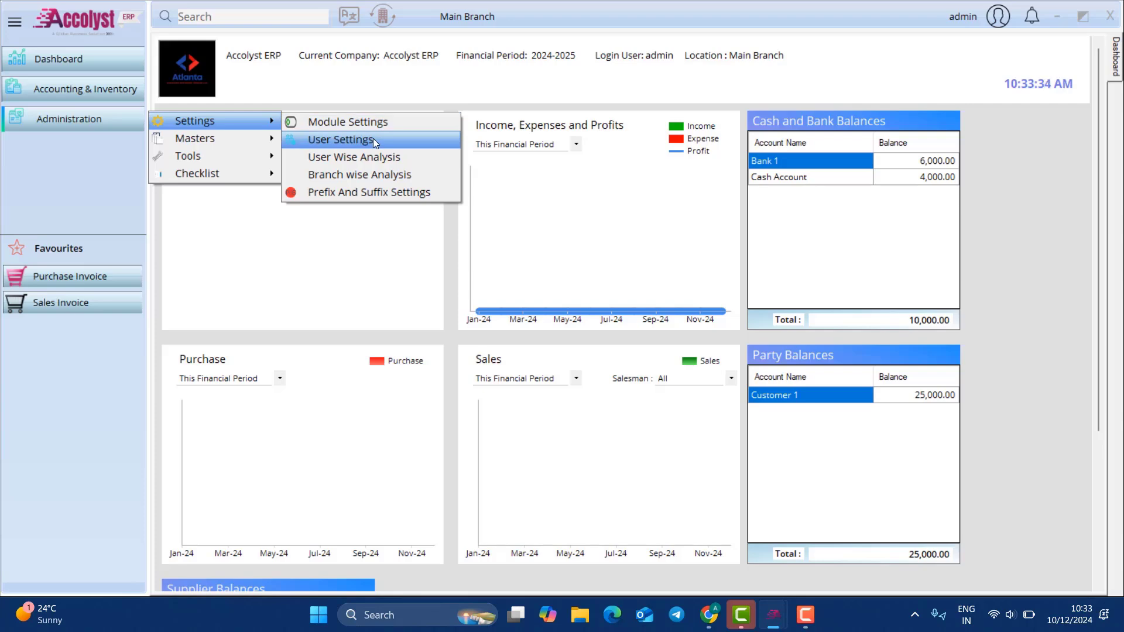
pyautogui.click(333, 138)
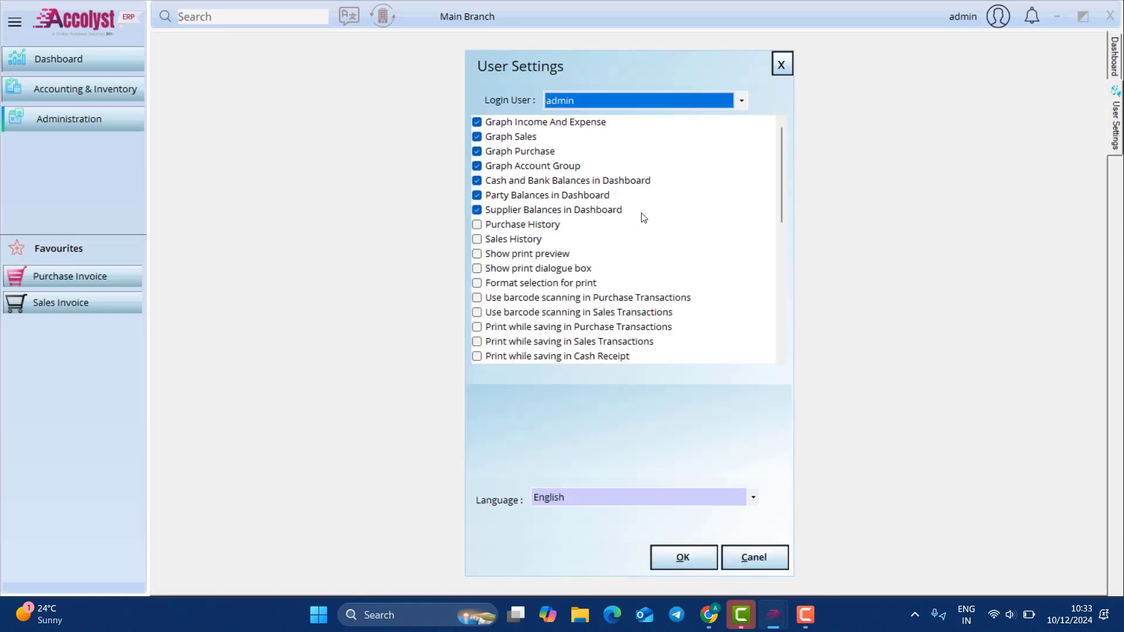
pyautogui.click(479, 253)
pyautogui.press('space')
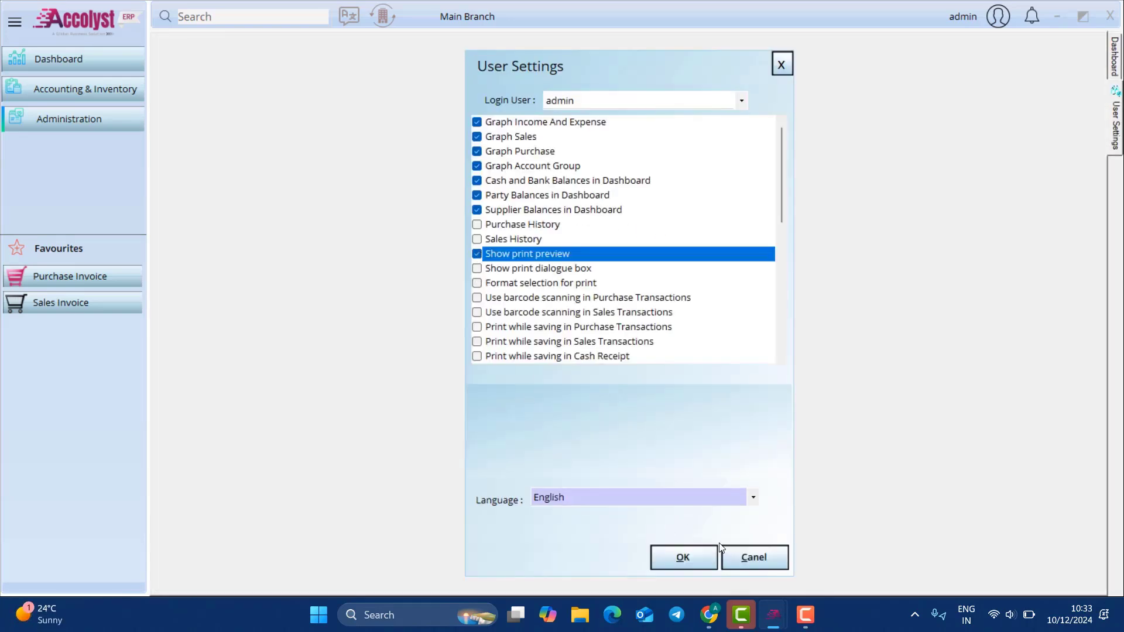
pyautogui.click(693, 552)
pyautogui.click(578, 356)
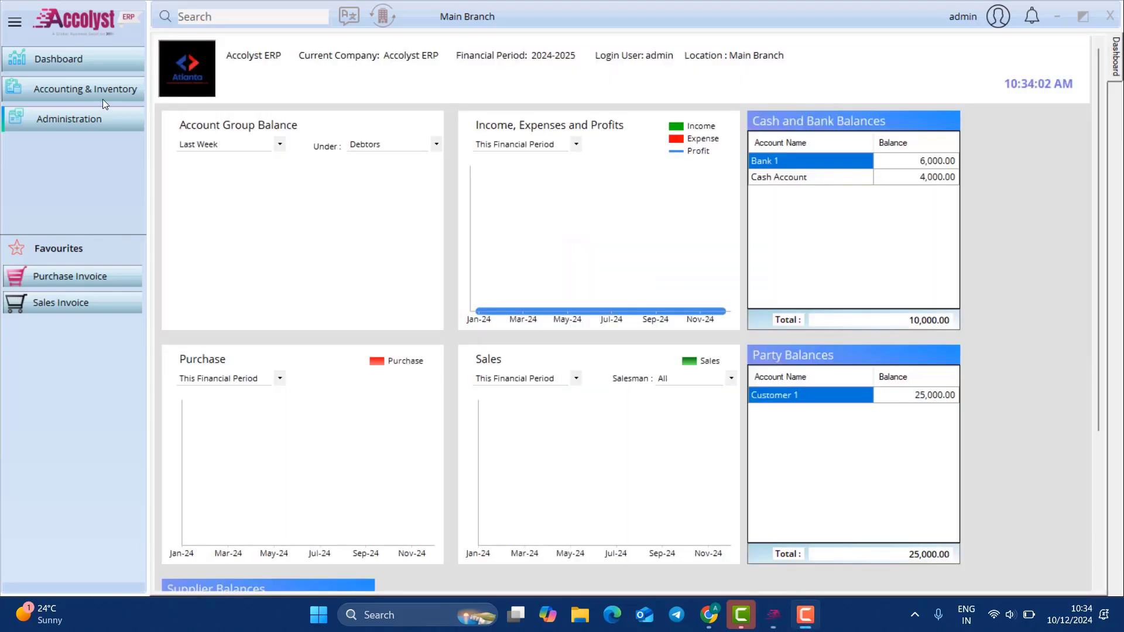
pyautogui.click(103, 99)
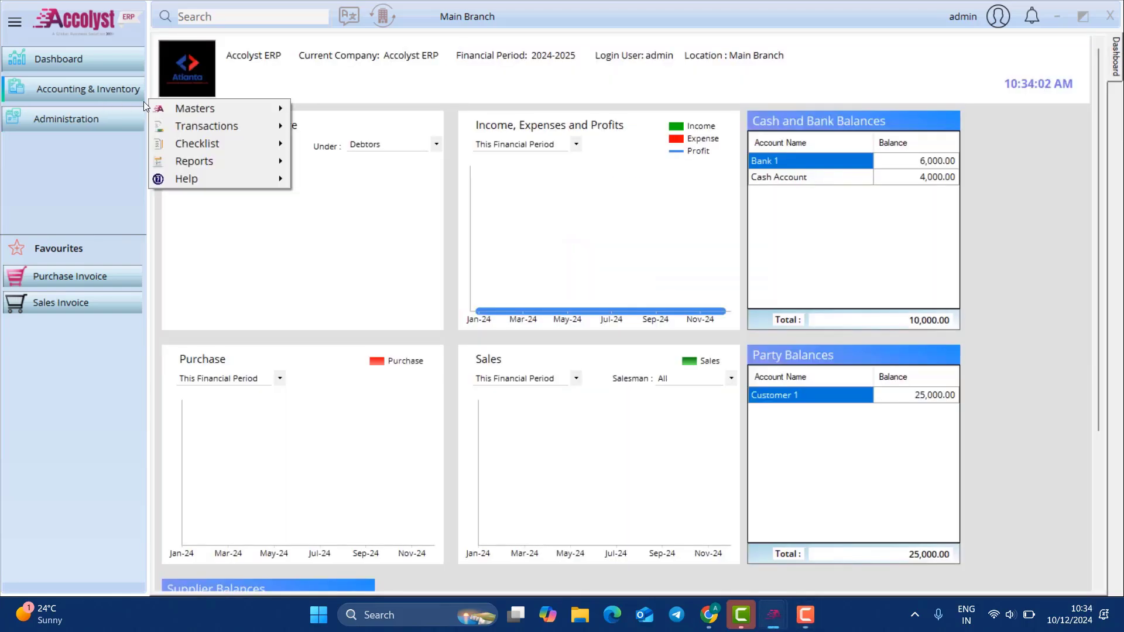
# Step: Load sales invoice SI1, review its bilingual 25000.00 tax invoice preview, then close both
pyautogui.moveTo(234, 126)
pyautogui.moveTo(381, 182)
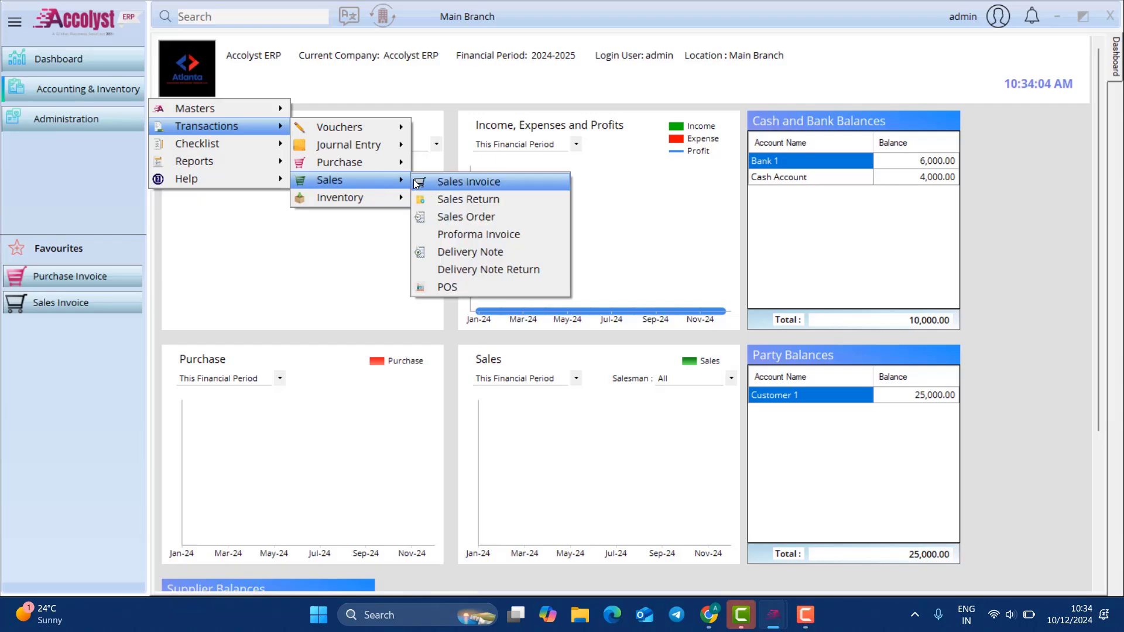
pyautogui.click(462, 181)
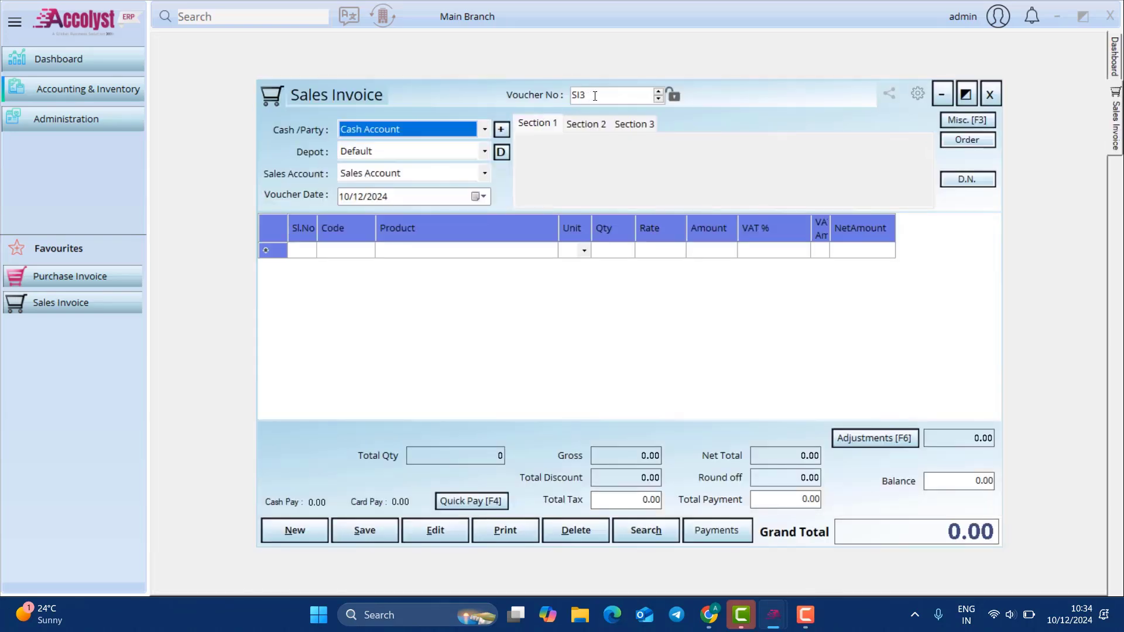
pyautogui.click(658, 529)
pyautogui.press('Escape')
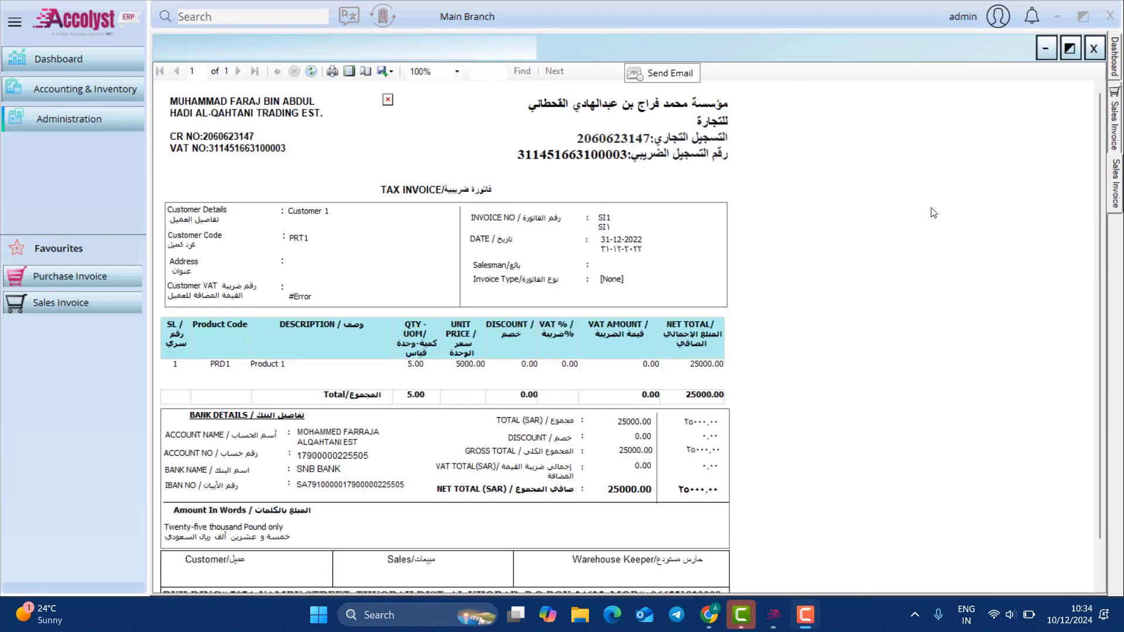
pyautogui.scroll(-2, 385, 282)
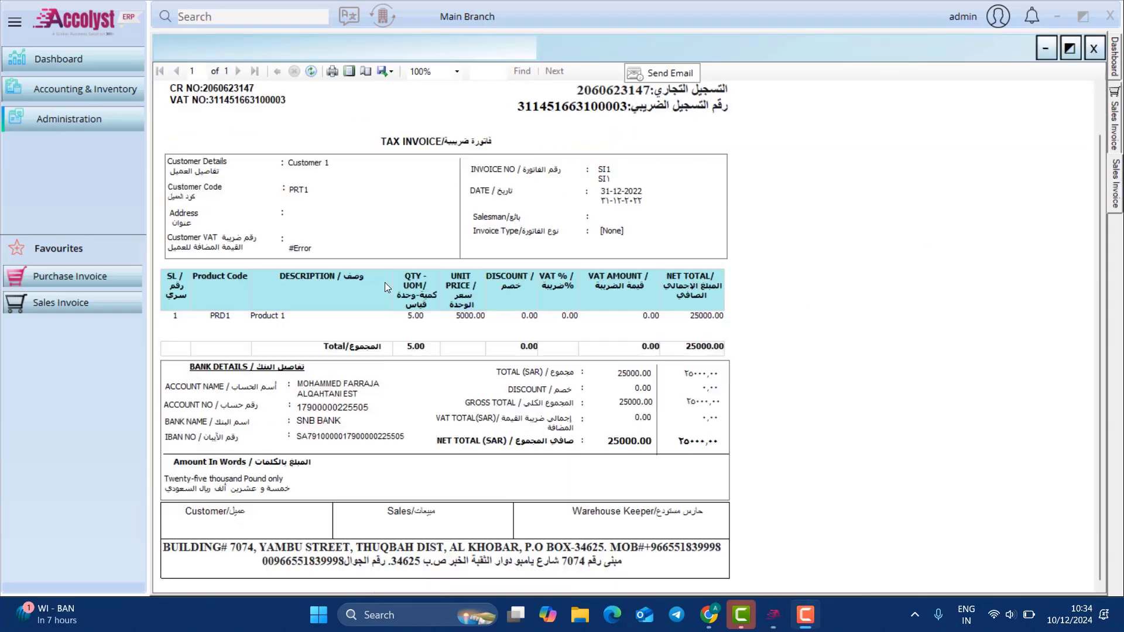
pyautogui.scroll(2, 385, 283)
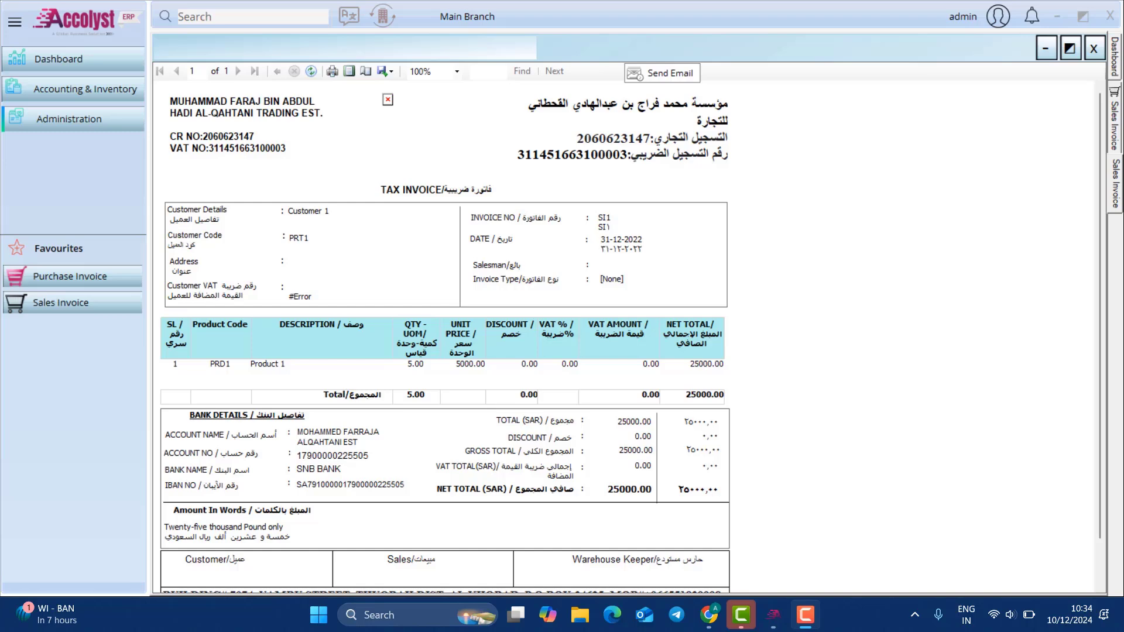
pyautogui.scroll(-2, 638, 351)
pyautogui.scroll(2, 638, 351)
pyautogui.click(1093, 48)
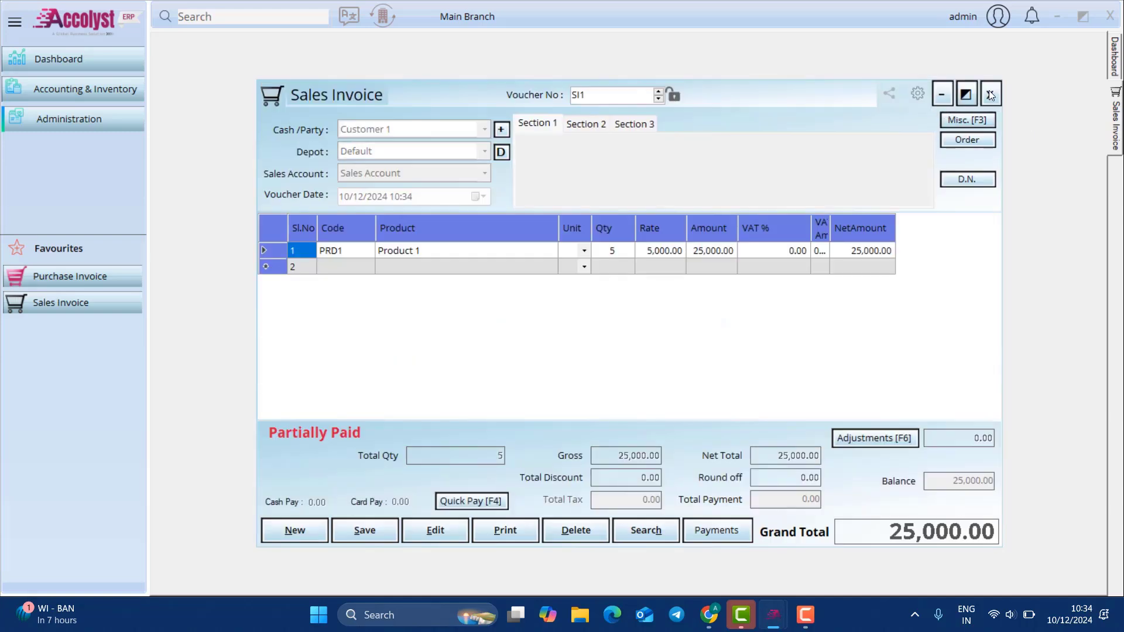
pyautogui.click(989, 92)
# Step: Open the default Barcode Designer's label design window from Administration > Tools
pyautogui.click(55, 121)
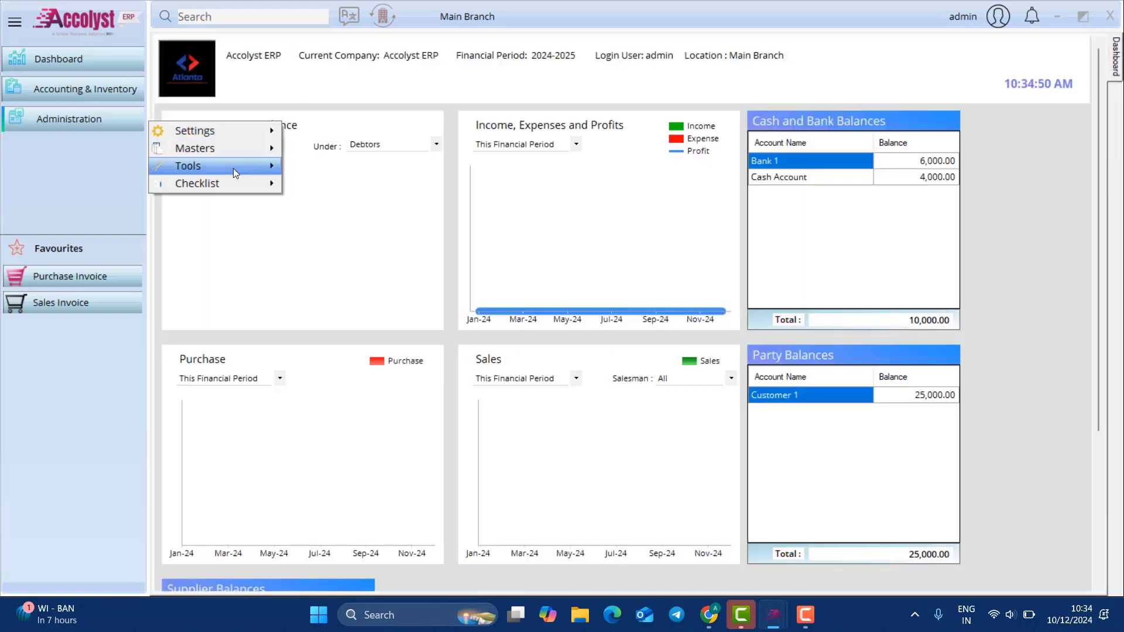
pyautogui.click(233, 167)
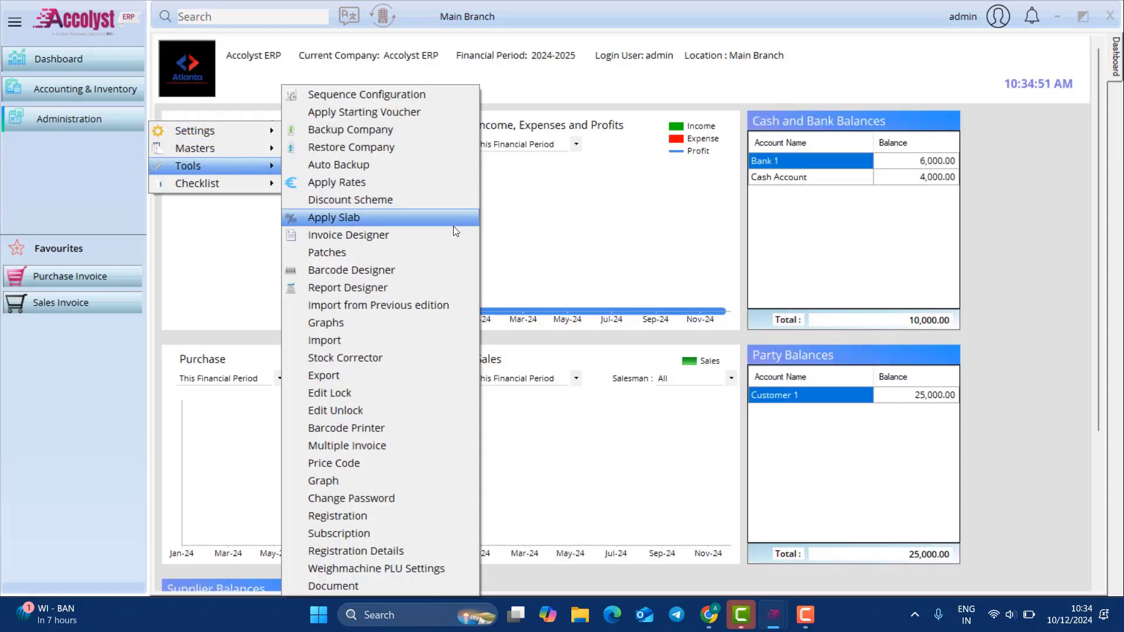
pyautogui.click(419, 271)
pyautogui.click(383, 221)
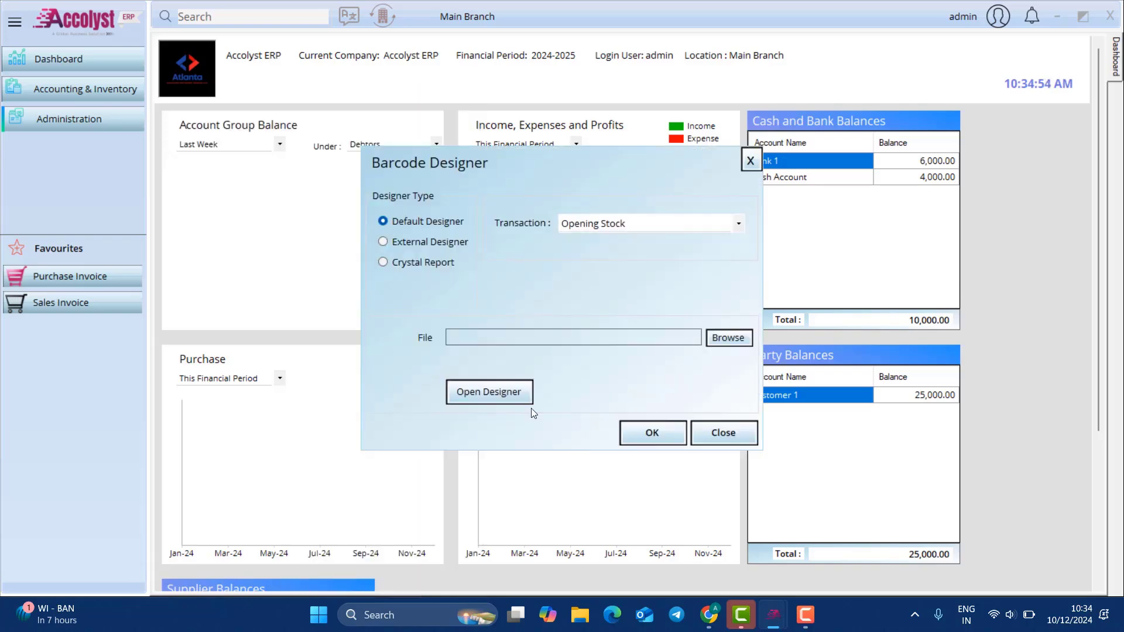
pyautogui.click(496, 400)
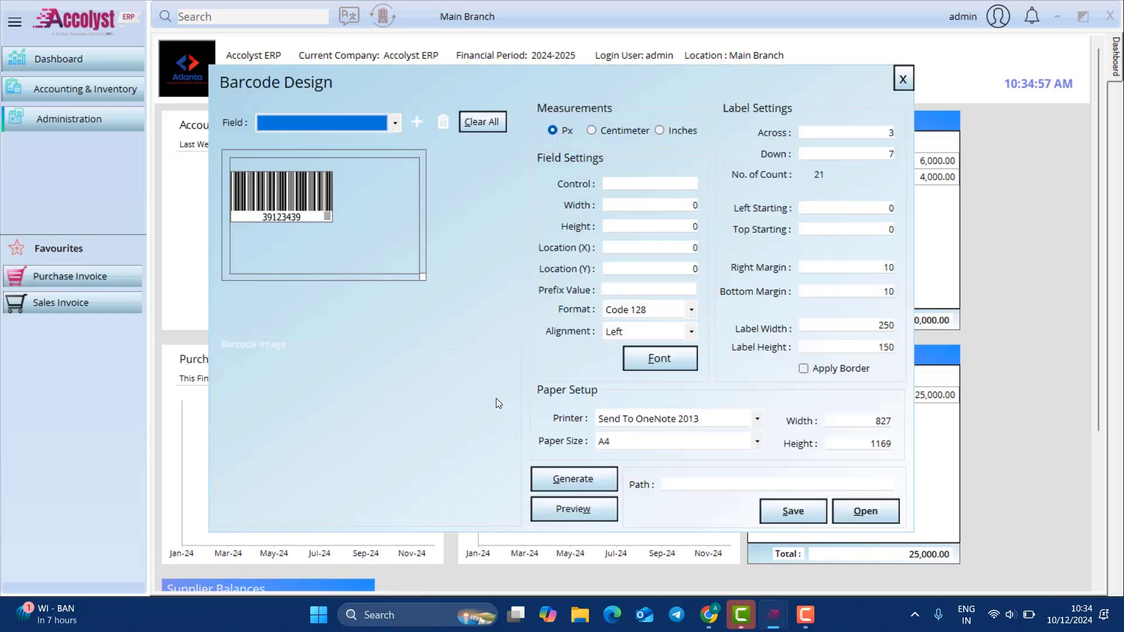
# Step: Add a Product Name field below the barcode, generate a sample label, and close the design
pyautogui.click(328, 199)
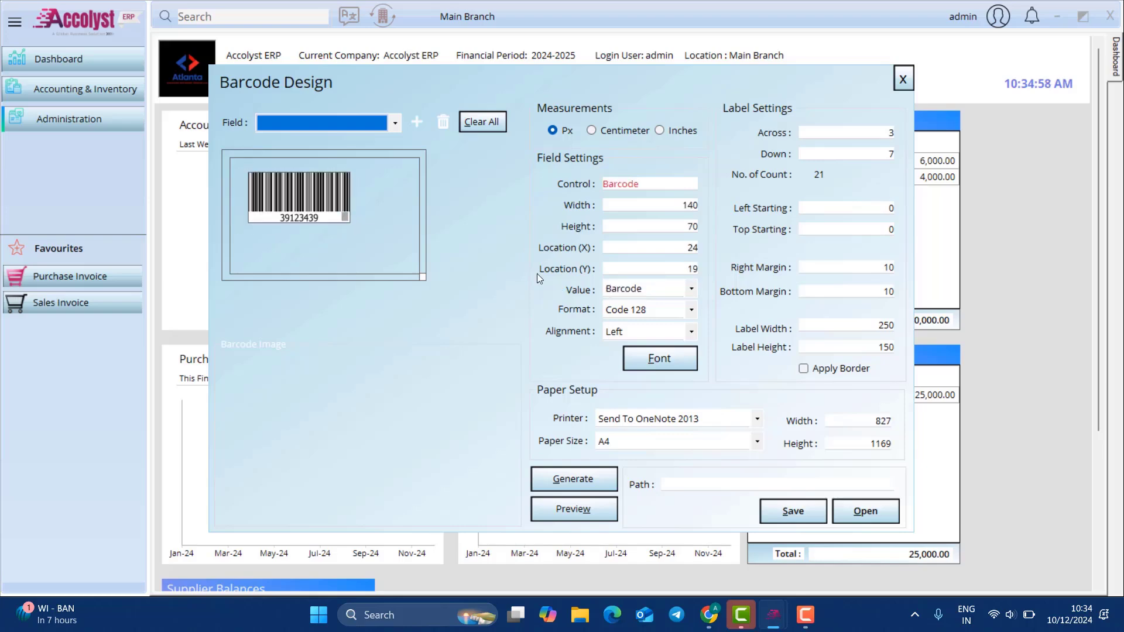
pyautogui.click(329, 122)
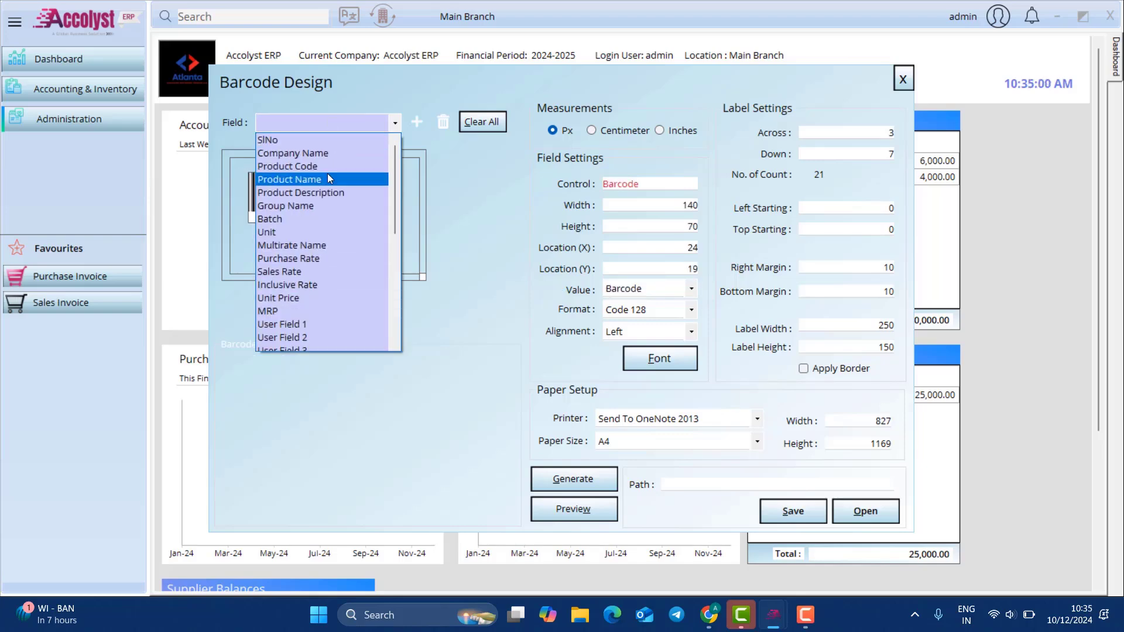
pyautogui.click(328, 175)
pyautogui.click(417, 122)
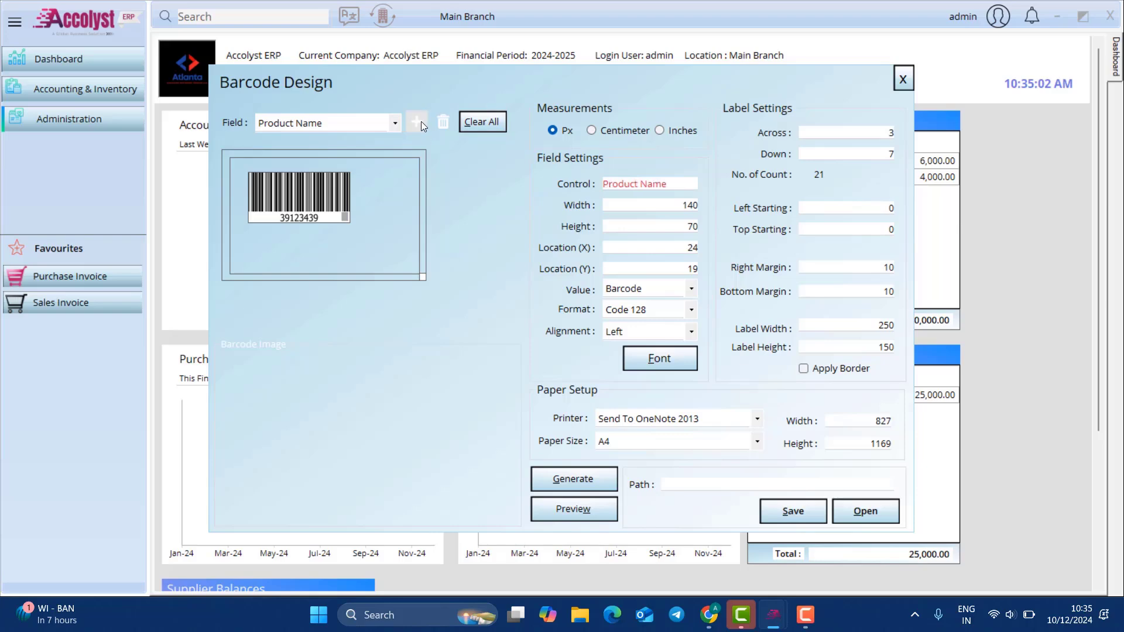
pyautogui.moveTo(288, 160); pyautogui.dragTo(299, 229)
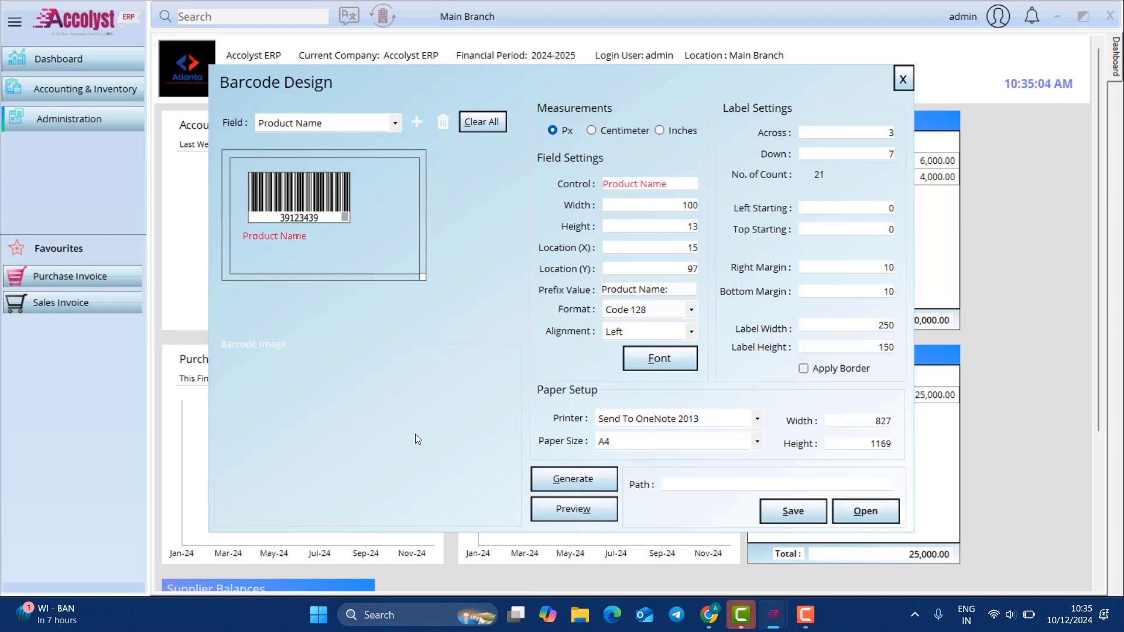
pyautogui.click(579, 489)
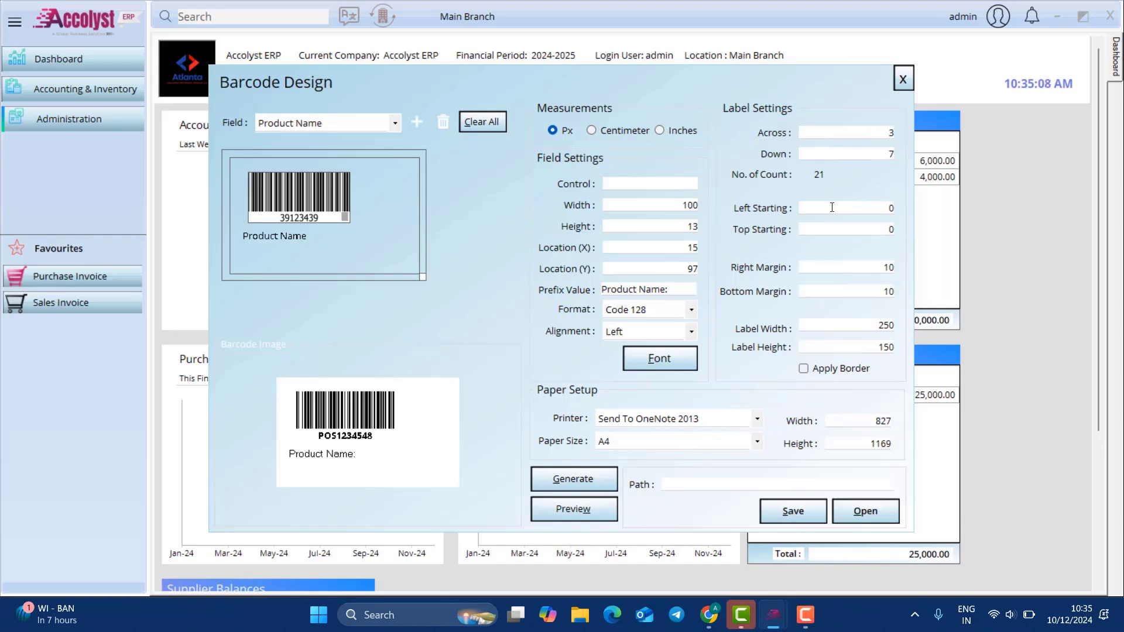
pyautogui.click(903, 79)
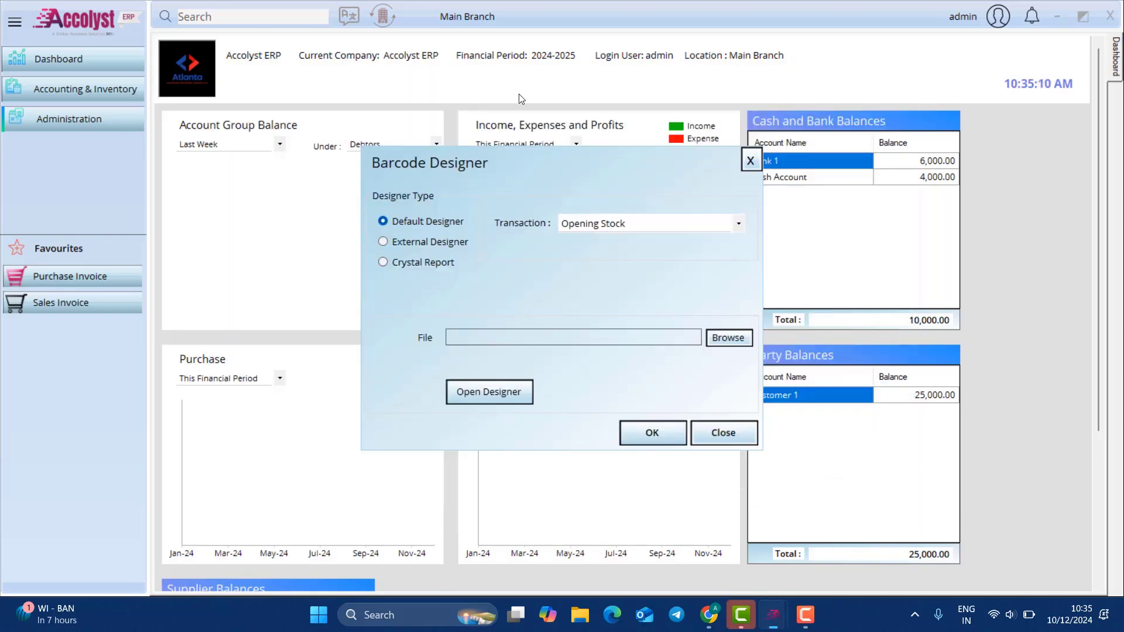
# Step: Switch the designer type to External, then Crystal Report, and close the Barcode Designer
pyautogui.click(429, 246)
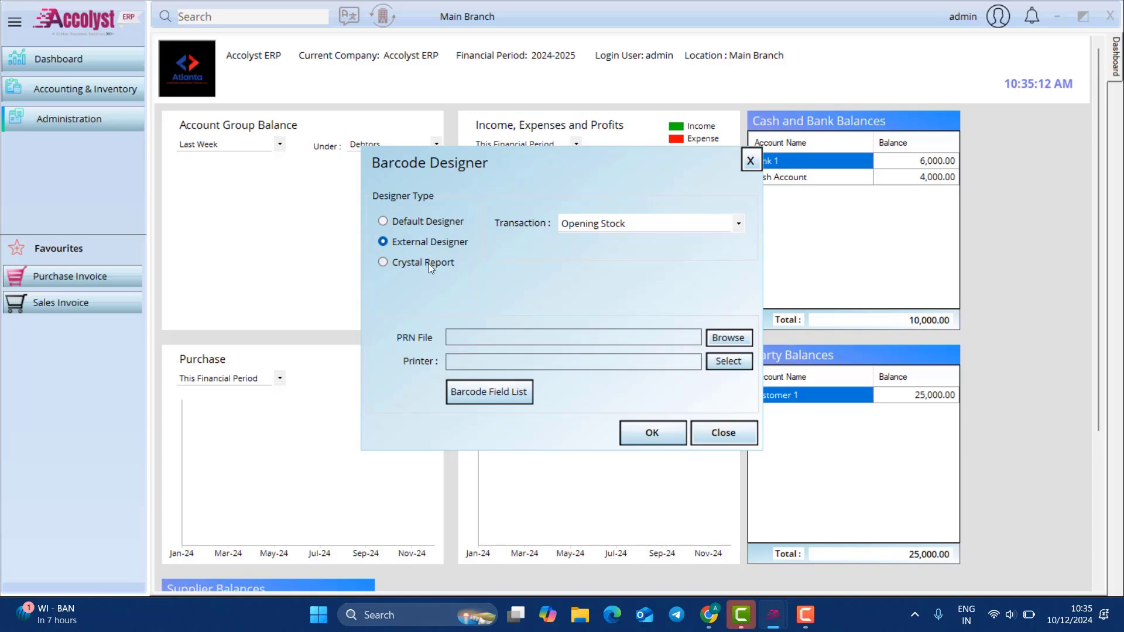
pyautogui.click(428, 266)
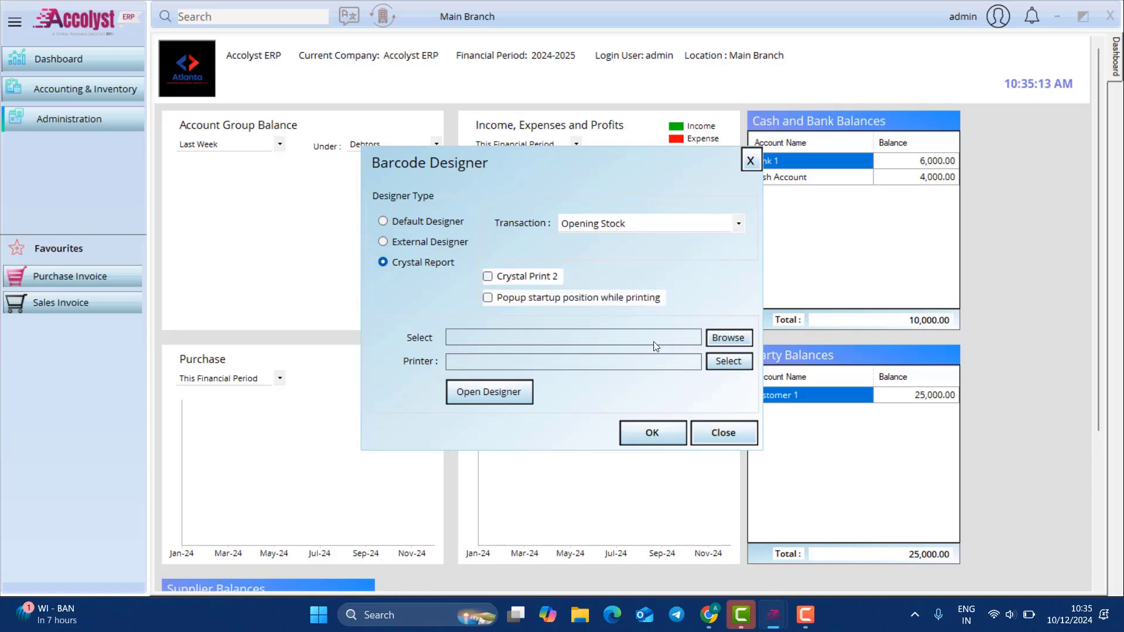
pyautogui.click(749, 161)
pyautogui.click(69, 119)
# Step: Choose Products as the import type and load product import sample.xlsx as source
pyautogui.moveTo(263, 173)
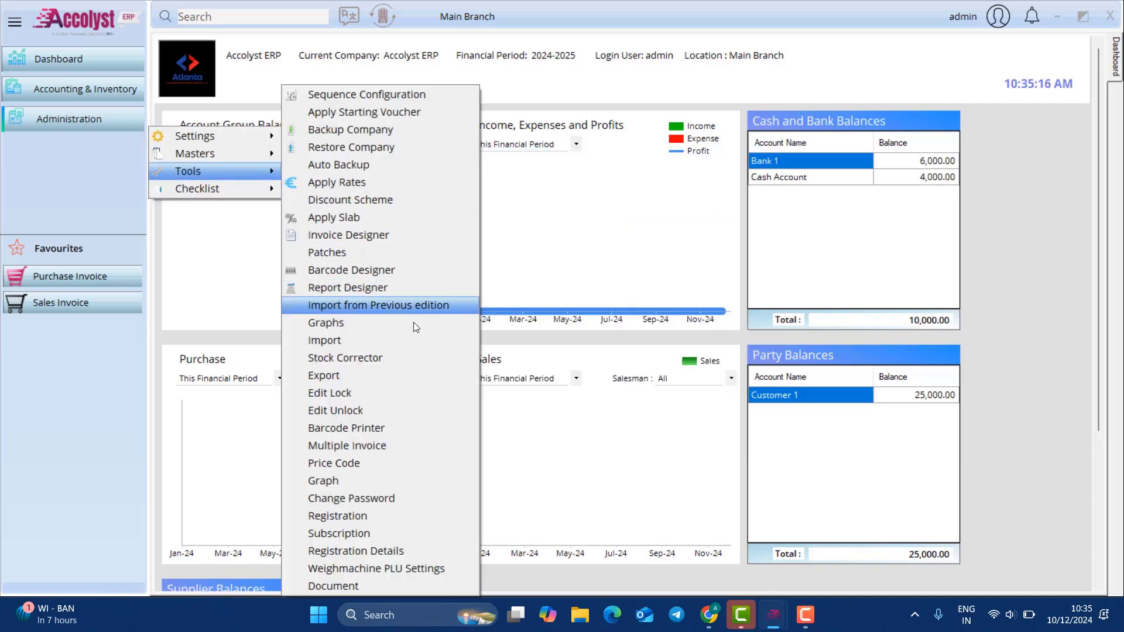
pyautogui.click(408, 340)
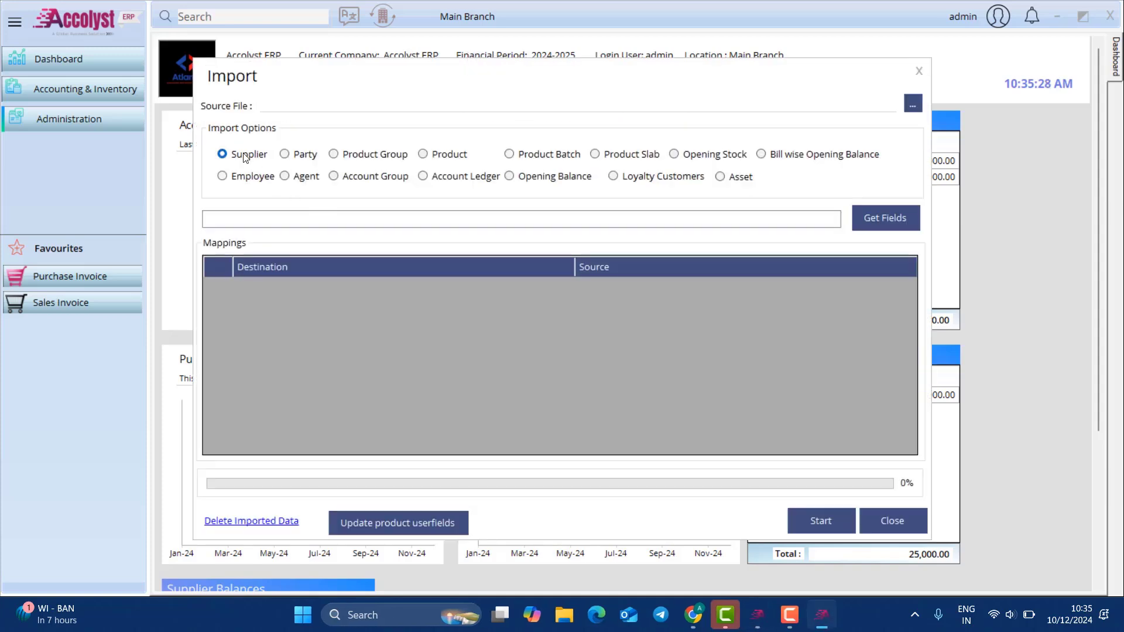
pyautogui.click(432, 159)
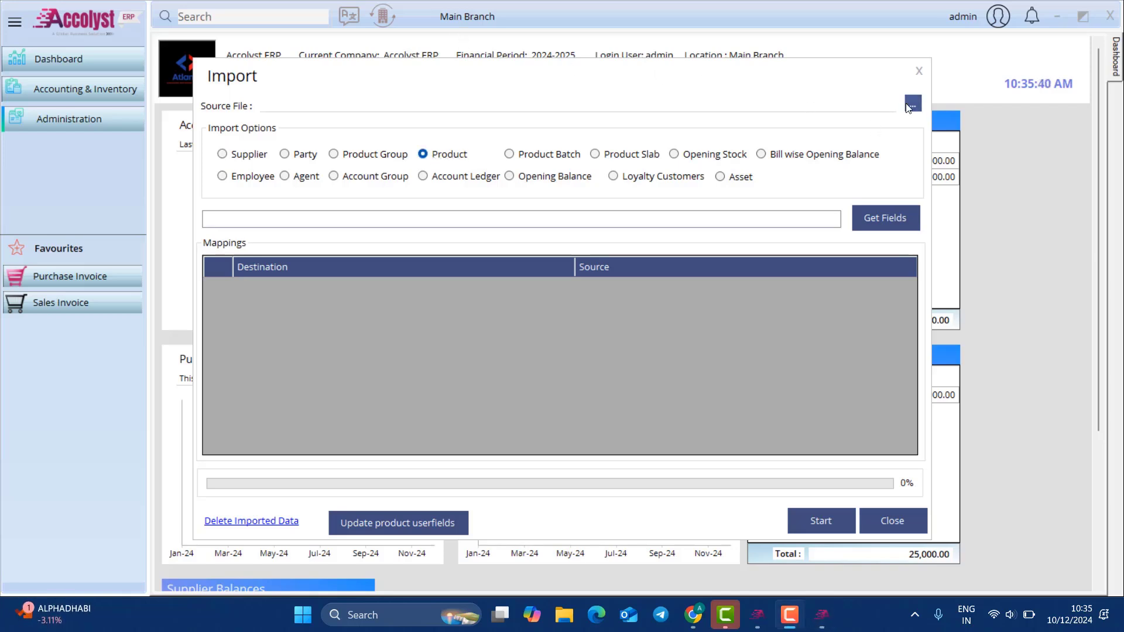
pyautogui.scroll(-2, 385, 279)
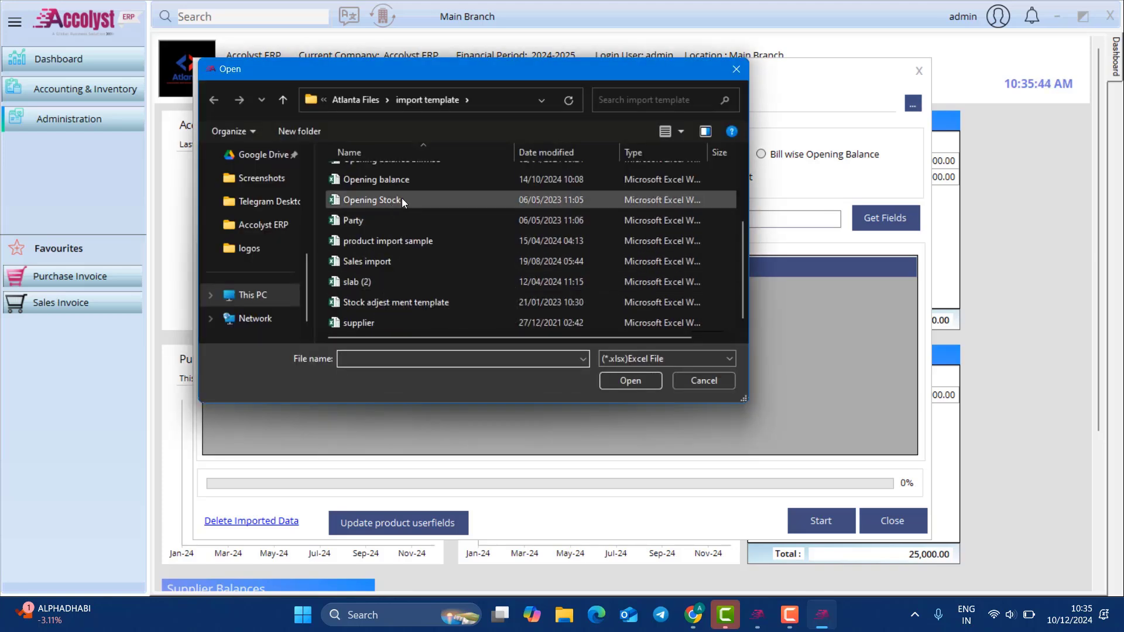
pyautogui.scroll(1, 401, 220)
pyautogui.scroll(1, 400, 222)
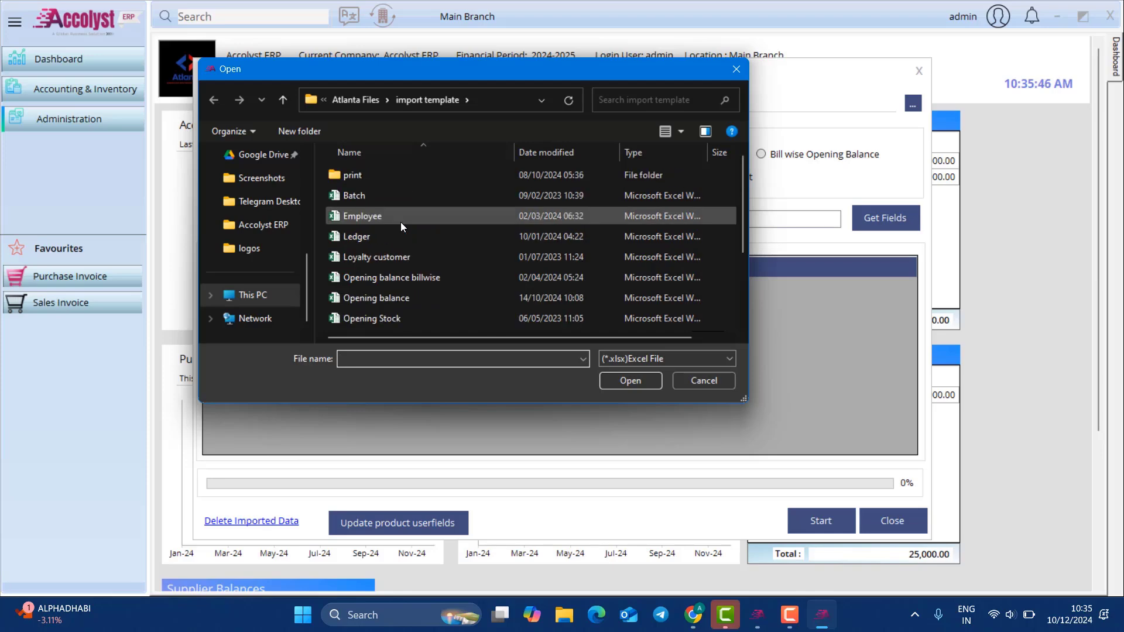
pyautogui.scroll(-2, 397, 233)
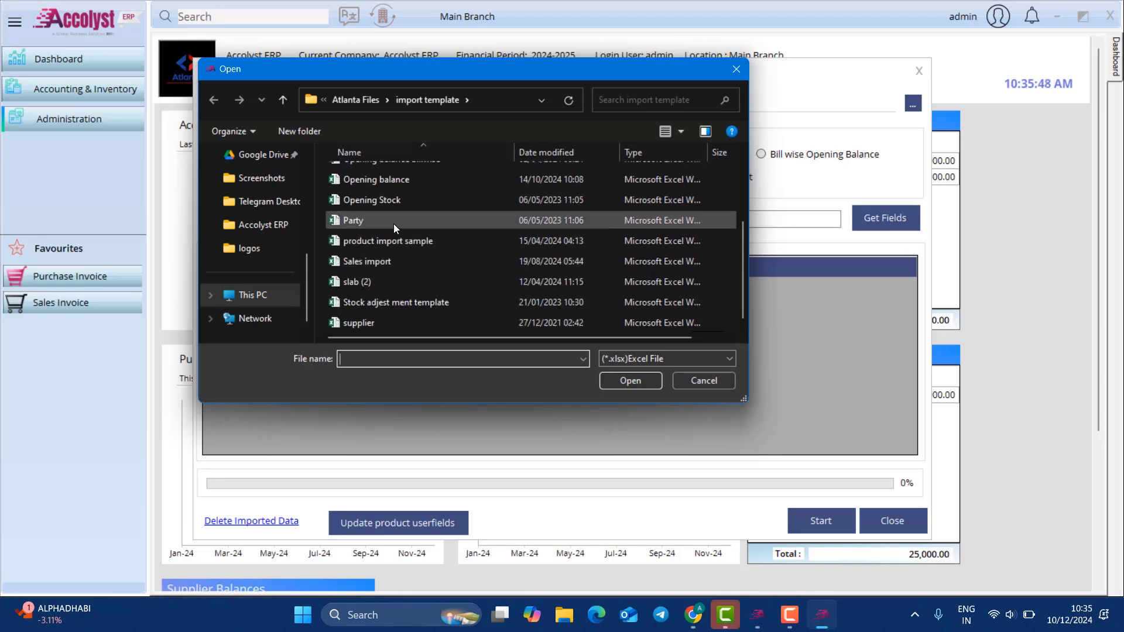
pyautogui.doubleClick(398, 237)
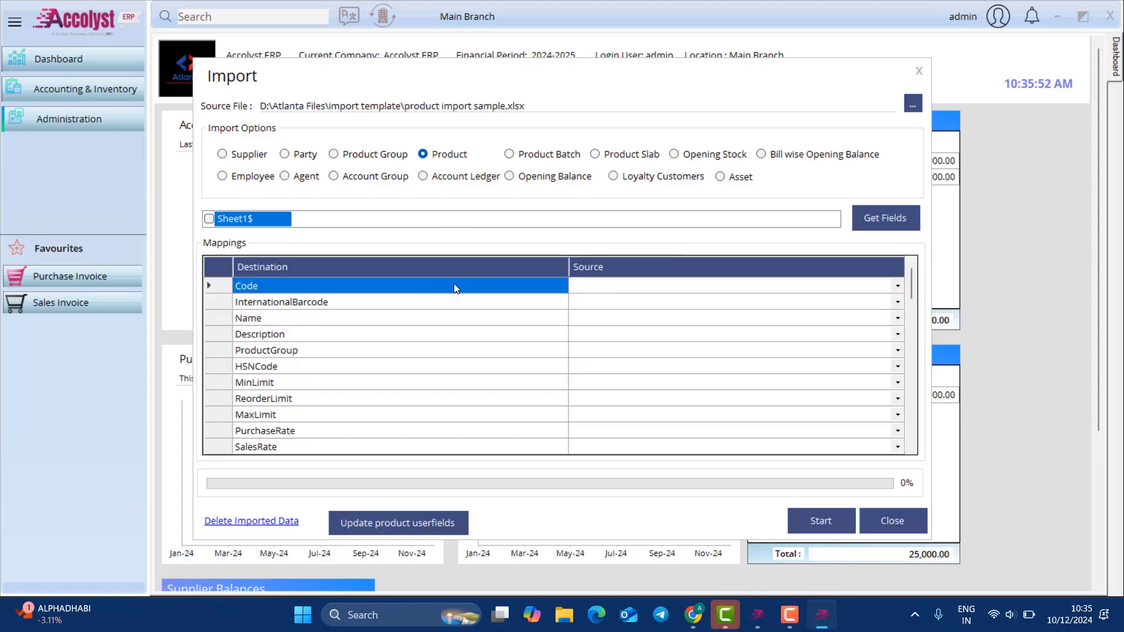
# Step: Map the Code, Name and ProductGroup destination rows to their same-named source columns
pyautogui.moveTo(455, 287); pyautogui.dragTo(498, 159)
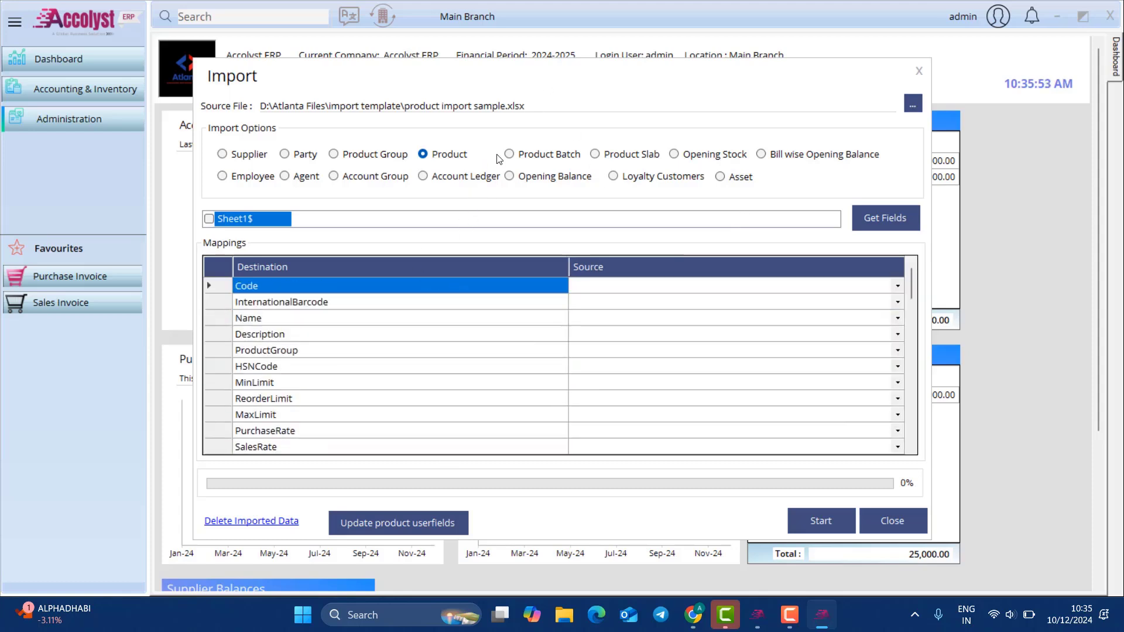
pyautogui.click(662, 287)
pyautogui.click(661, 286)
pyautogui.click(662, 287)
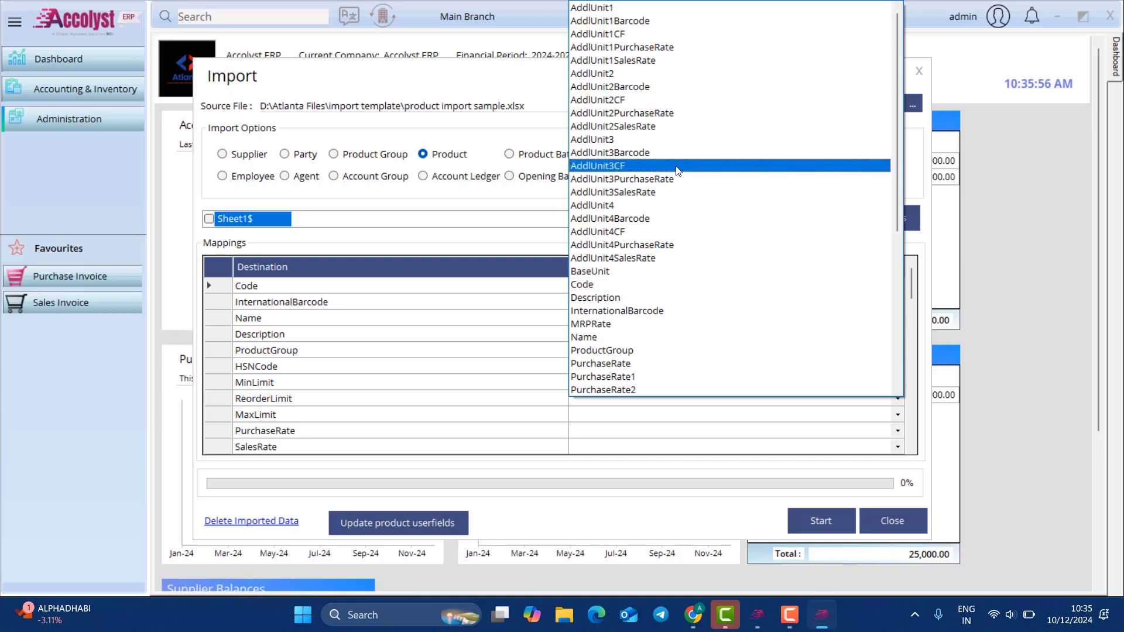
pyautogui.click(660, 284)
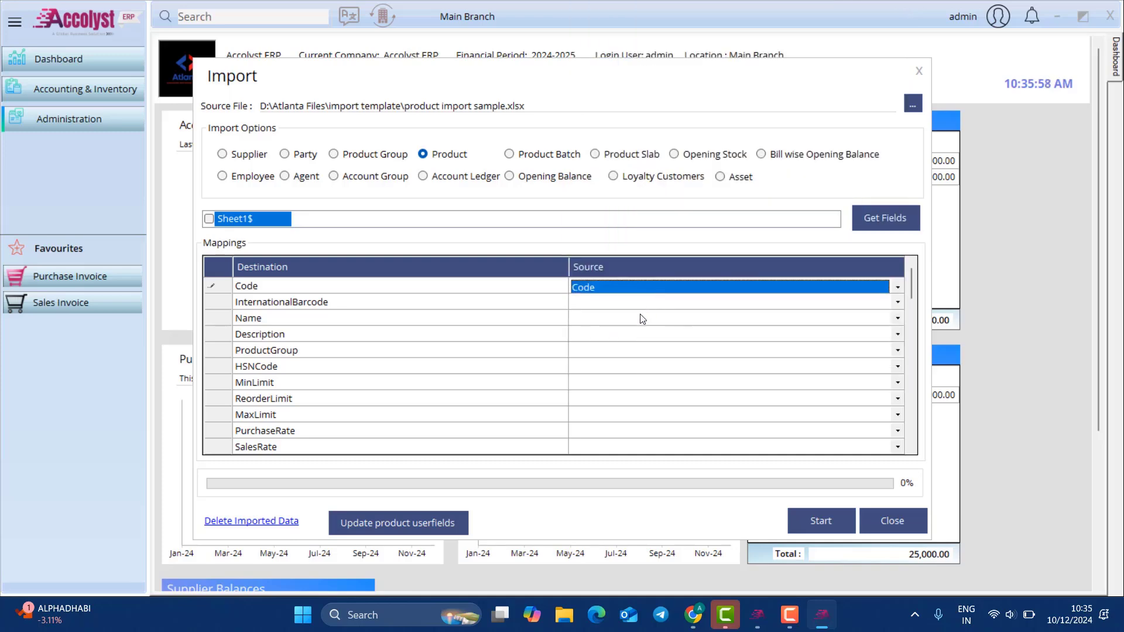
pyautogui.click(641, 316)
pyautogui.click(641, 315)
pyautogui.click(641, 315)
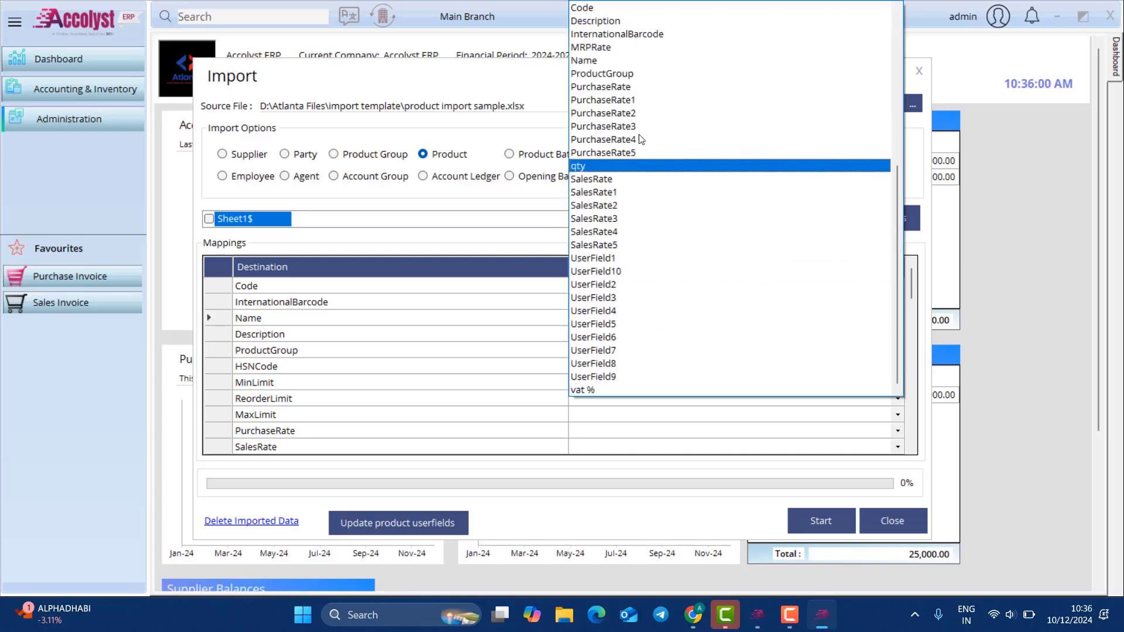
pyautogui.click(635, 60)
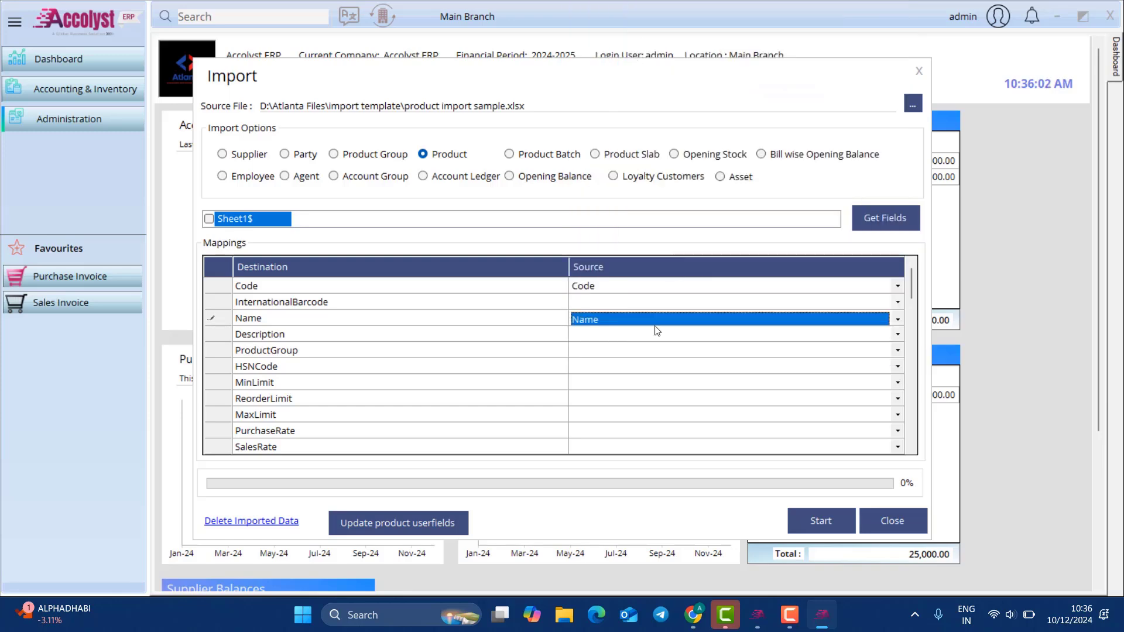
pyautogui.click(615, 350)
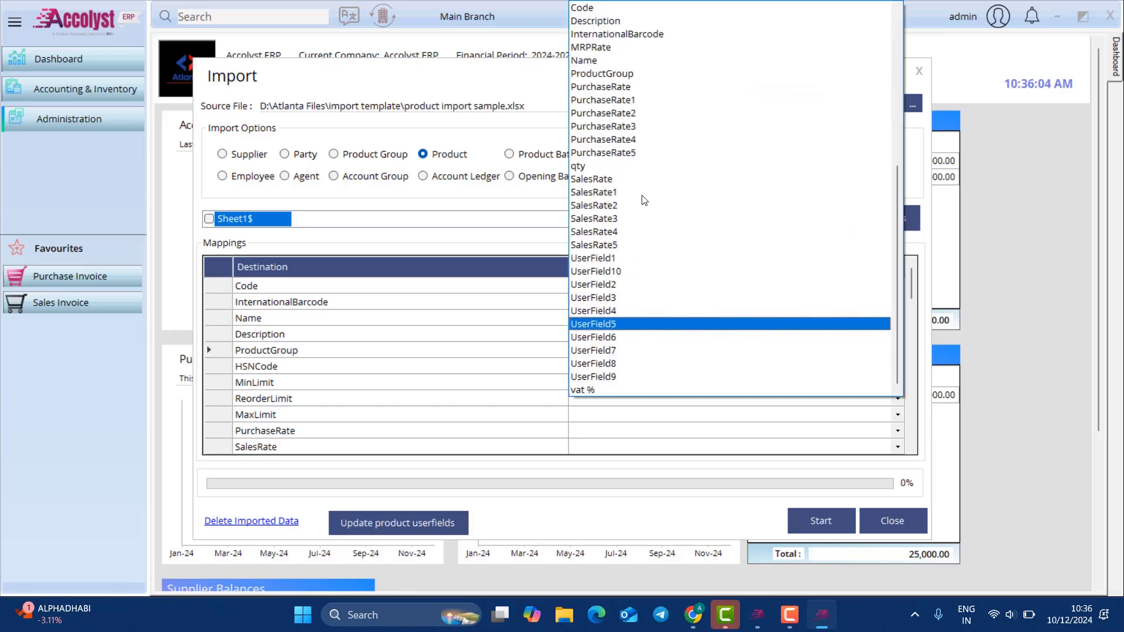
pyautogui.click(635, 73)
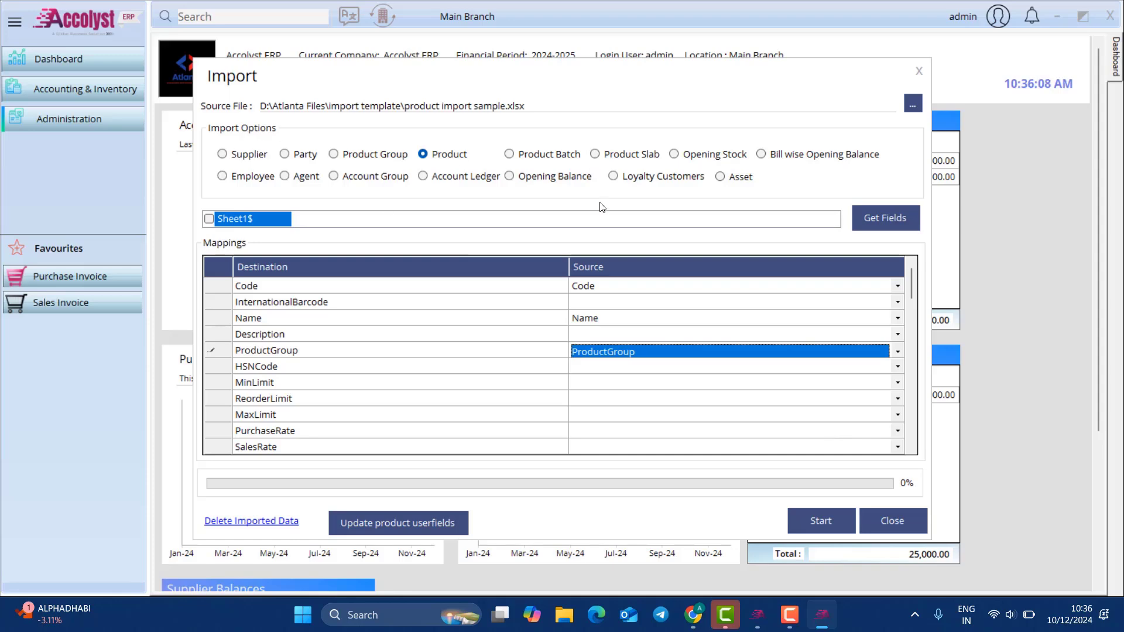
pyautogui.moveTo(455, 288); pyautogui.dragTo(435, 216)
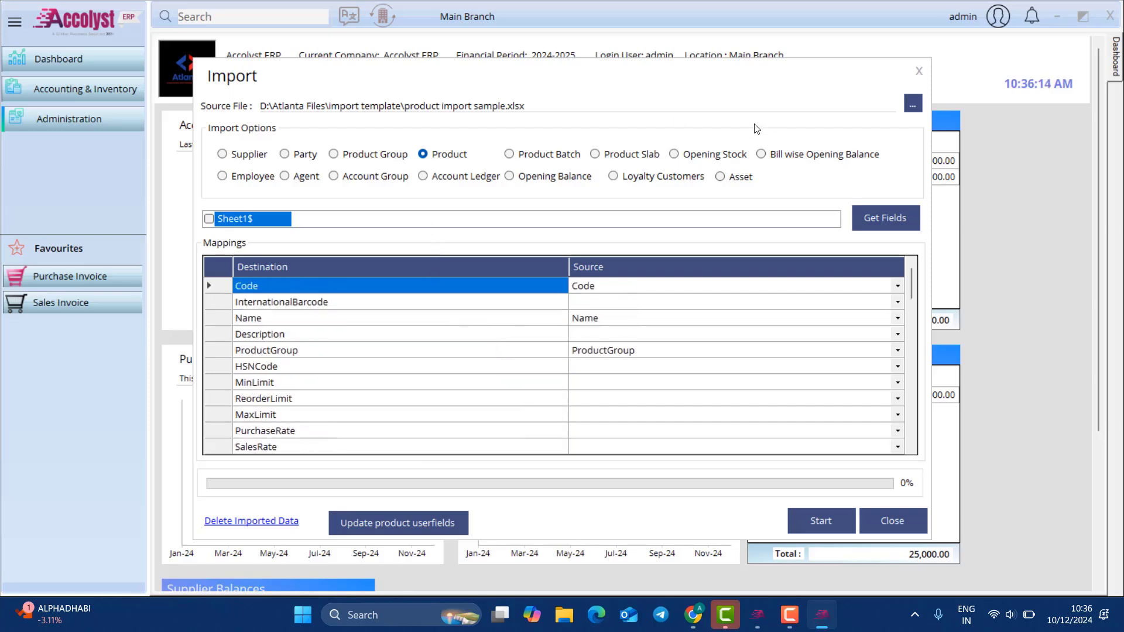
pyautogui.click(919, 69)
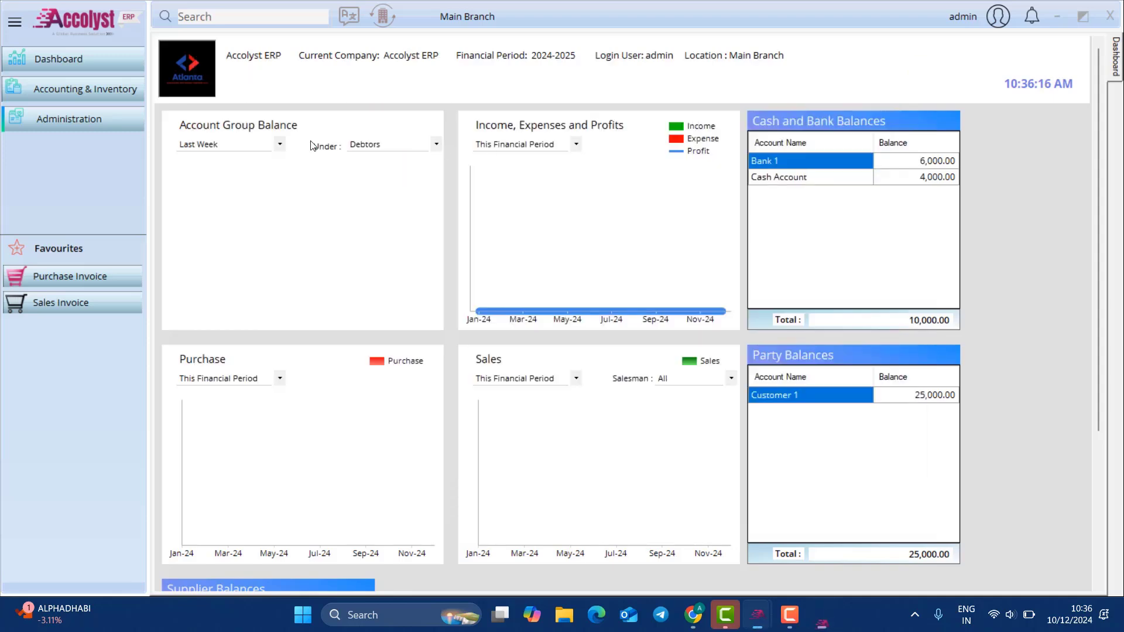
pyautogui.click(58, 116)
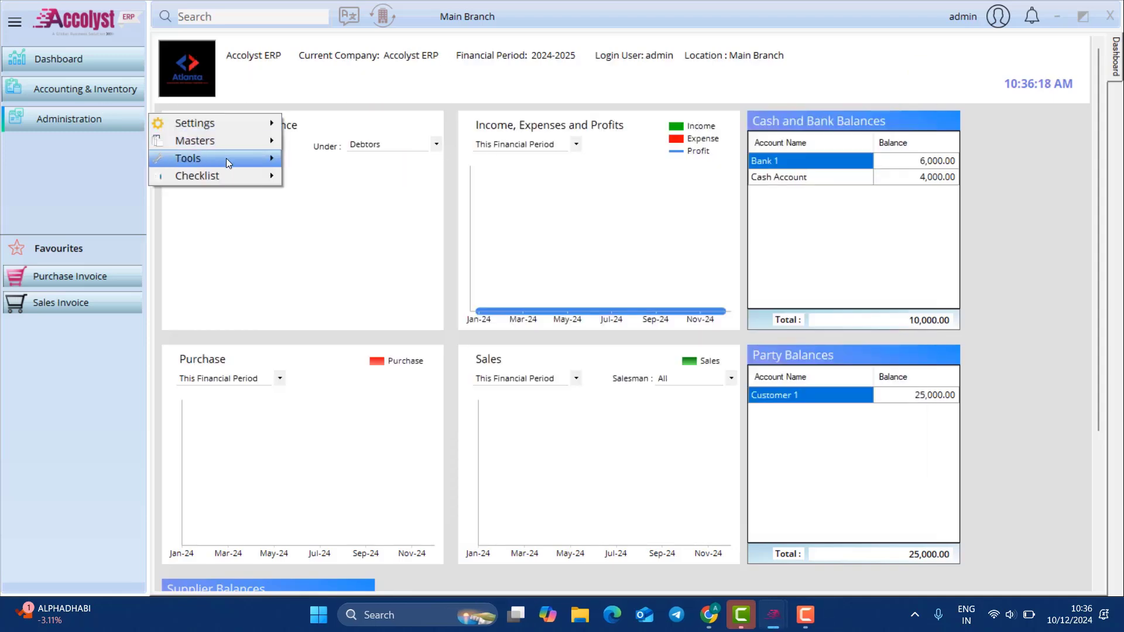
pyautogui.moveTo(226, 158)
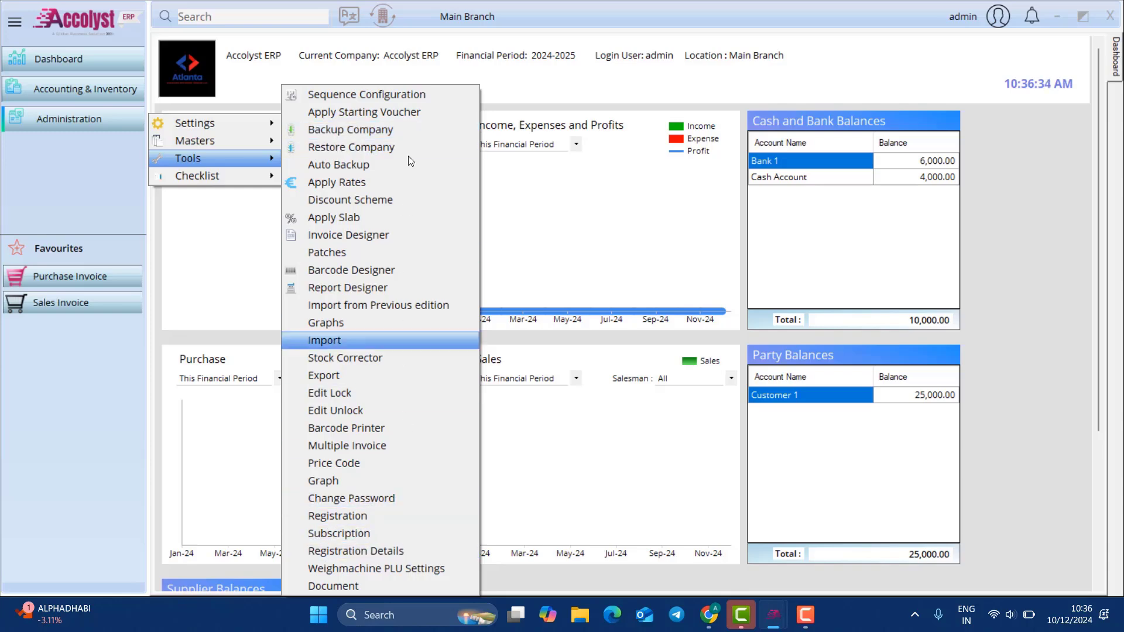
pyautogui.click(381, 168)
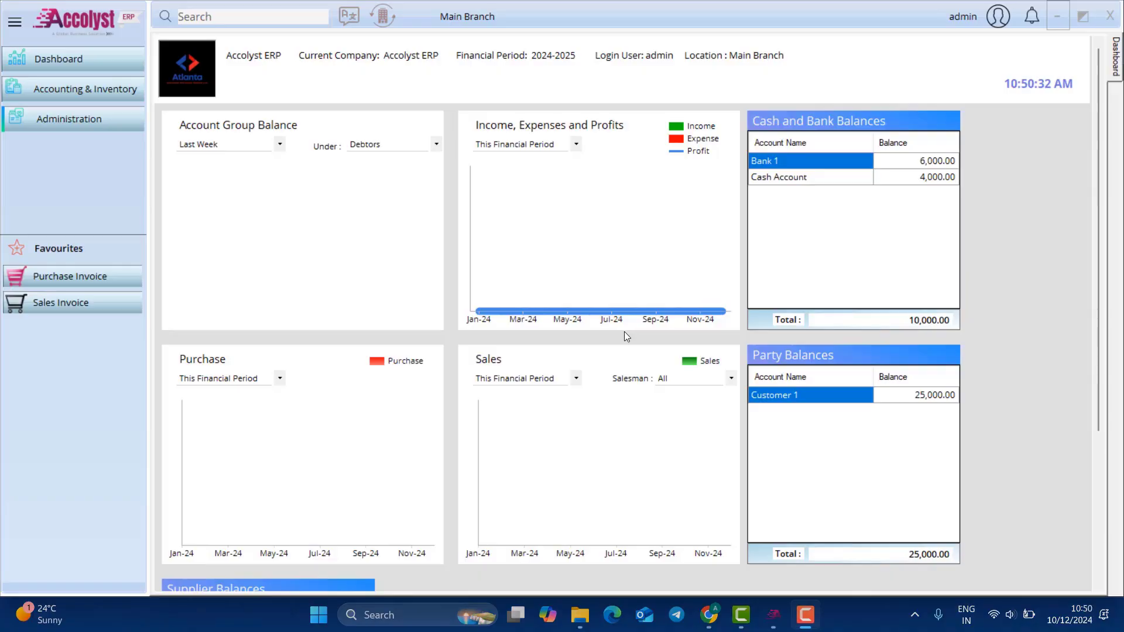
# Step: Change the interface language to Arabic and acknowledge the language changed message
pyautogui.click(592, 94)
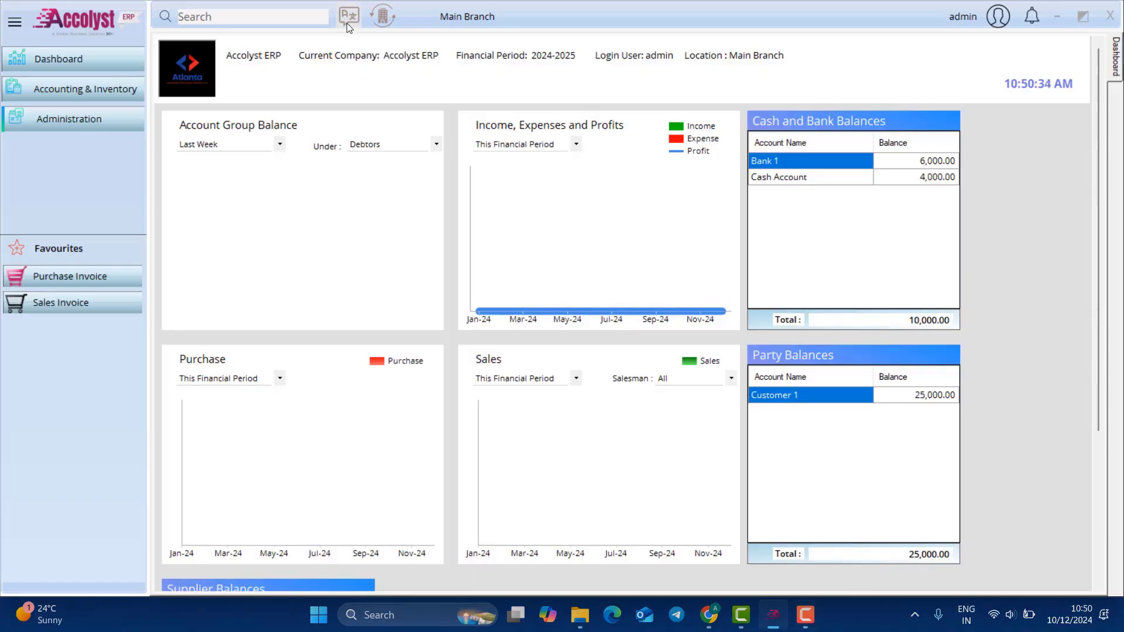
pyautogui.click(350, 18)
pyautogui.click(539, 300)
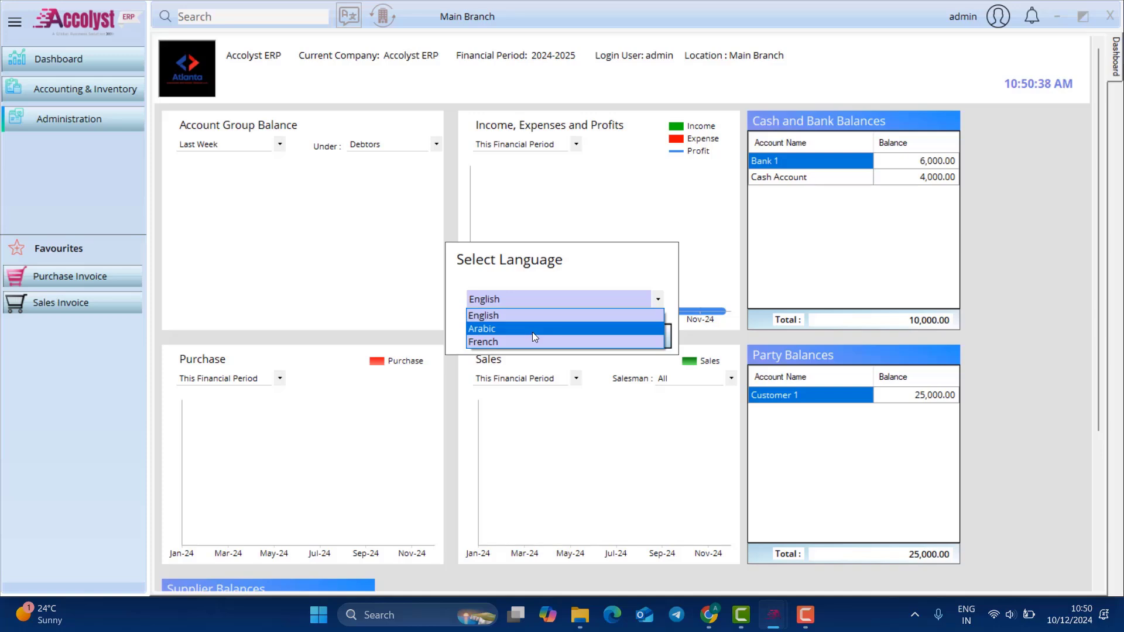
pyautogui.click(533, 329)
pyautogui.click(550, 335)
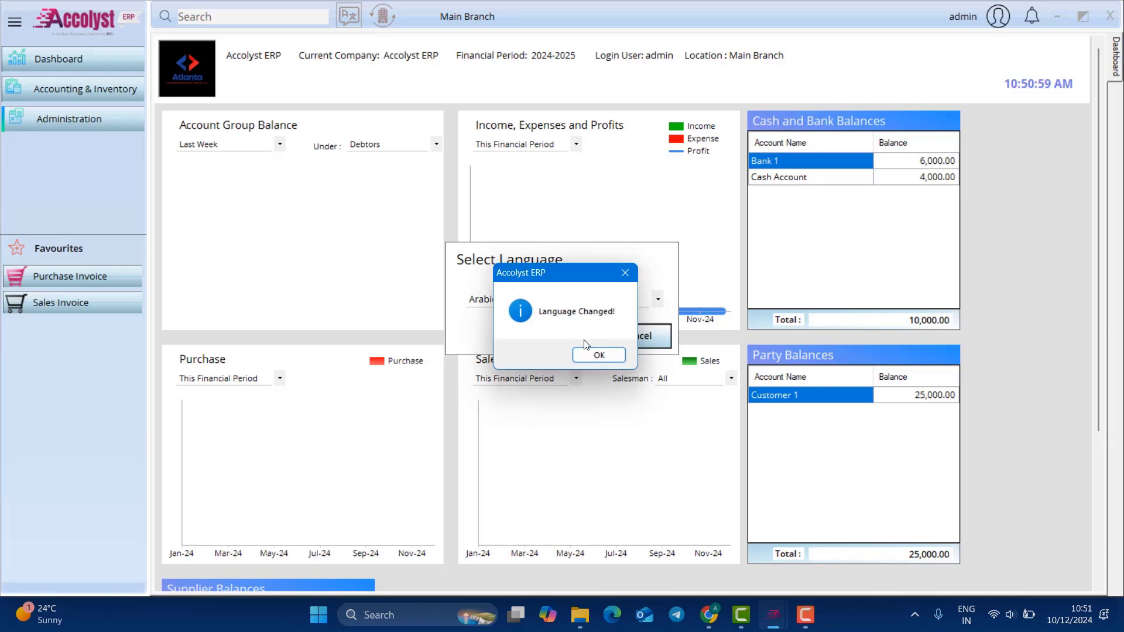
pyautogui.click(594, 354)
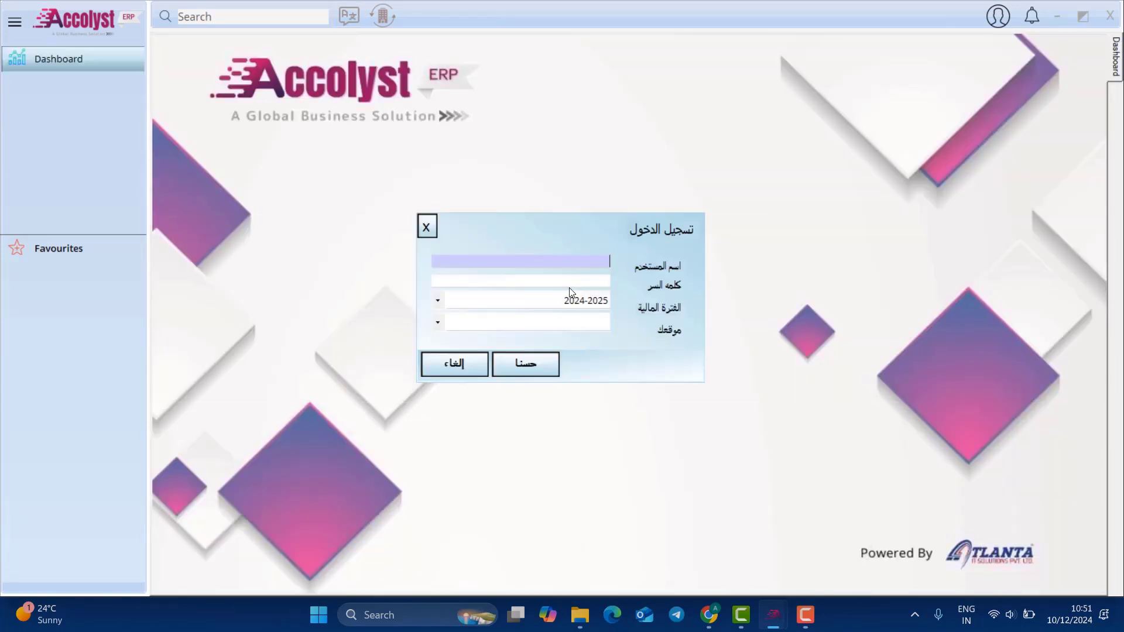
# Step: Sign back in with the account password to reach the Arabic dashboard
pyautogui.click(569, 285)
pyautogui.write('*')
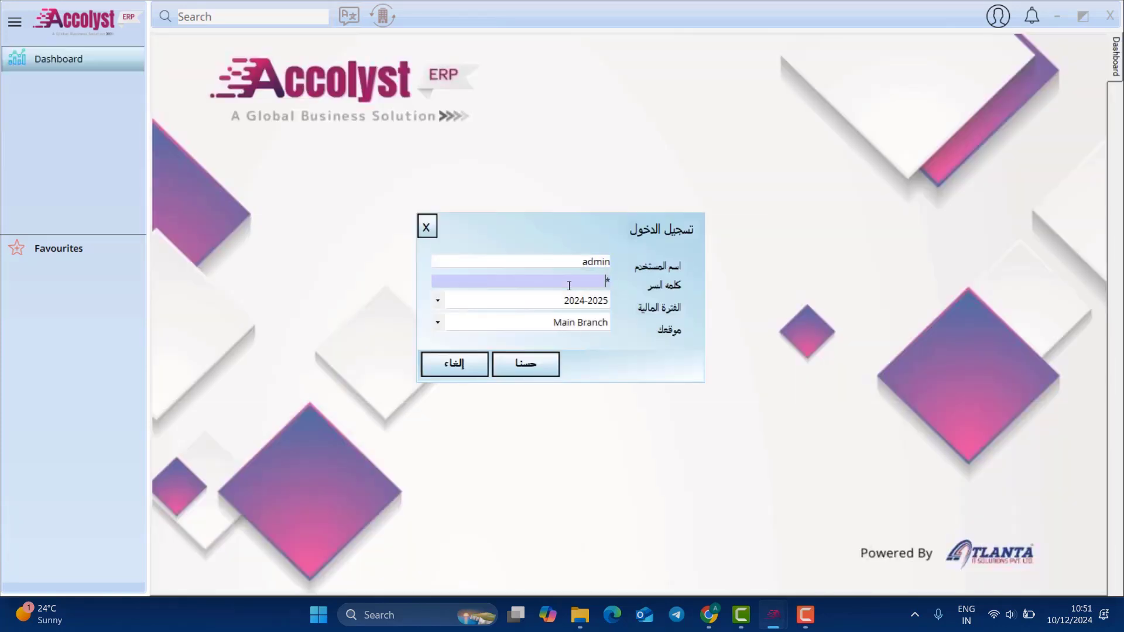
pyautogui.press('Return')
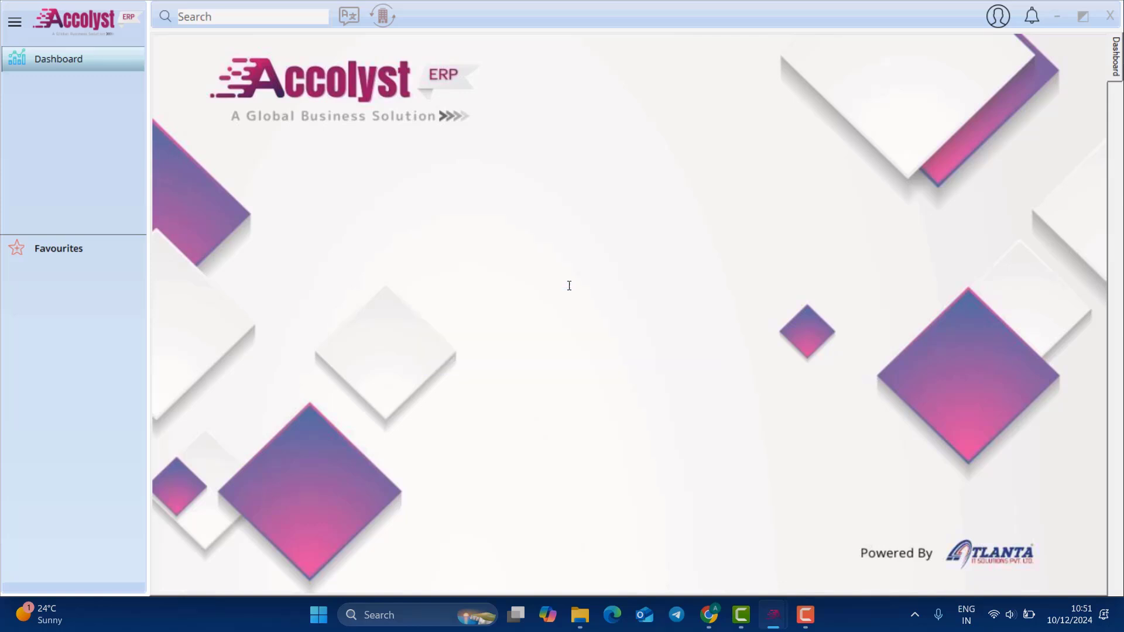
pyautogui.click(55, 87)
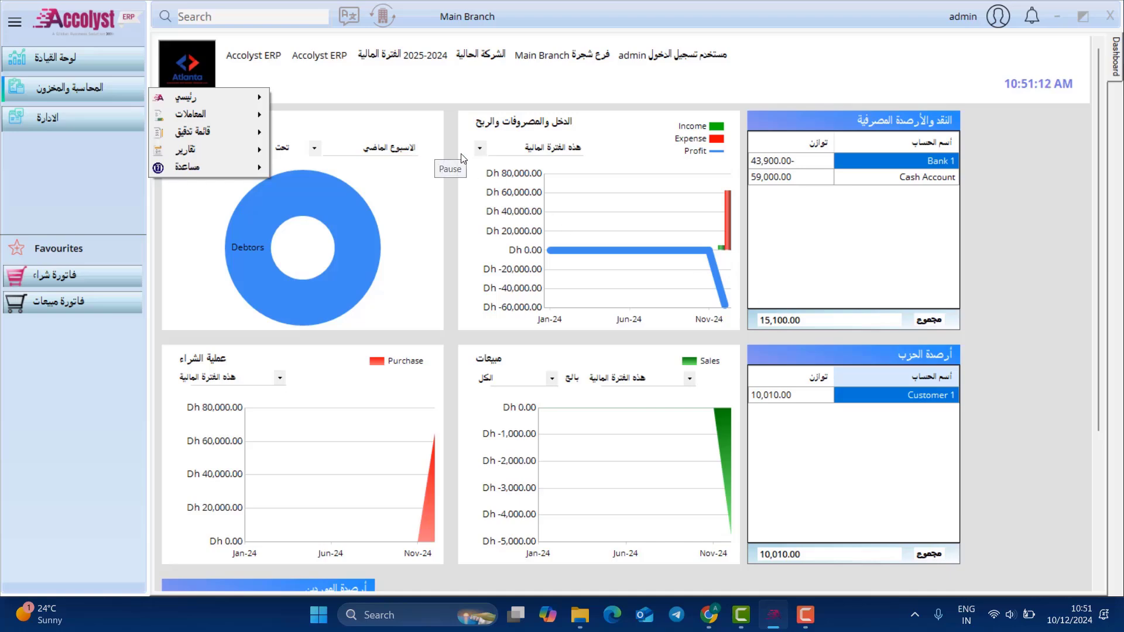
# Step: Change the interface language back to English and acknowledge the confirmation message
pyautogui.click(968, 613)
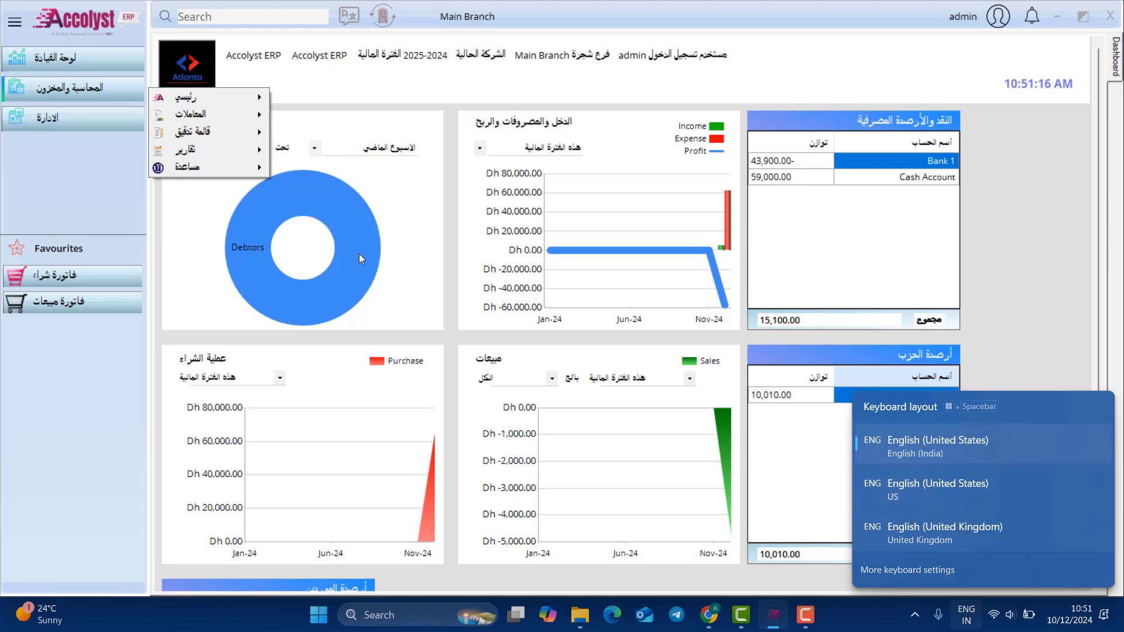
pyautogui.click(117, 201)
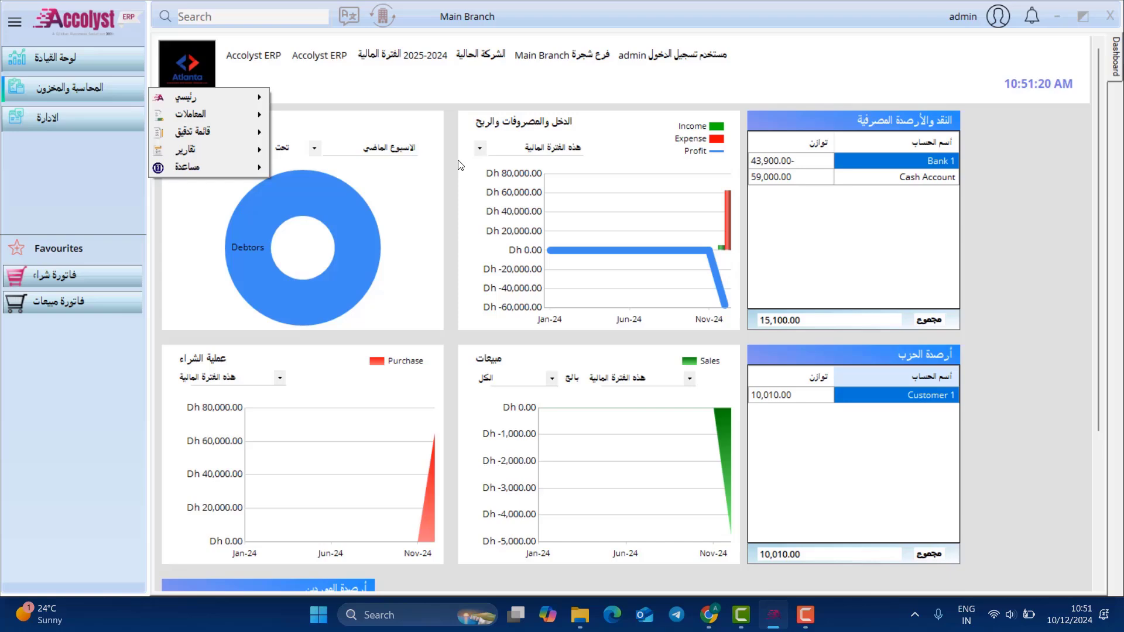
pyautogui.click(437, 155)
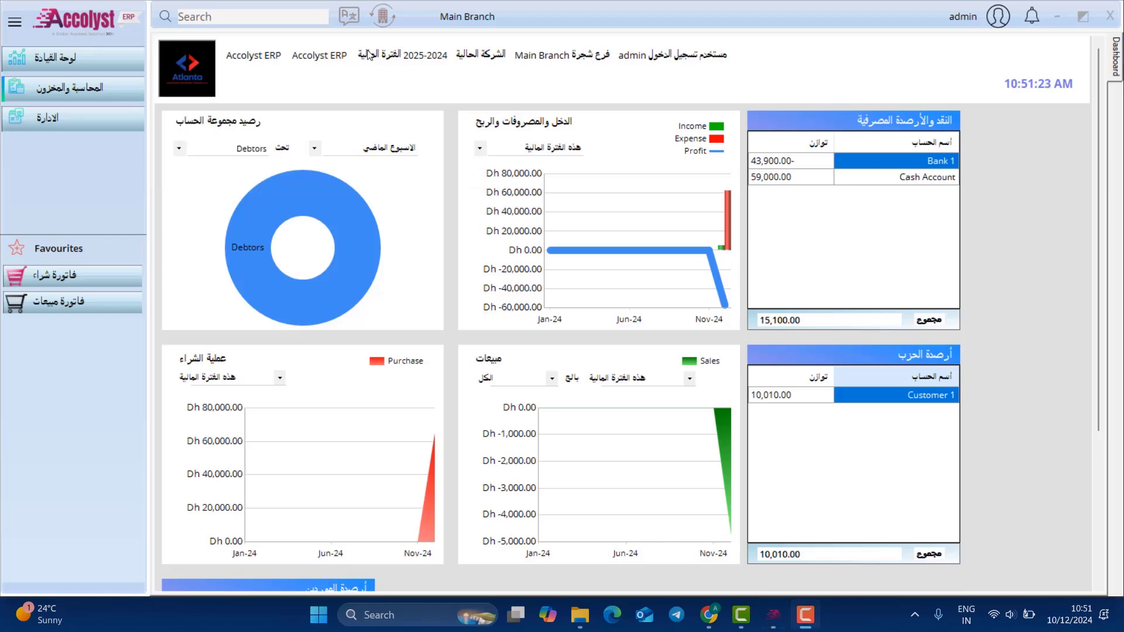
pyautogui.click(349, 16)
pyautogui.click(608, 300)
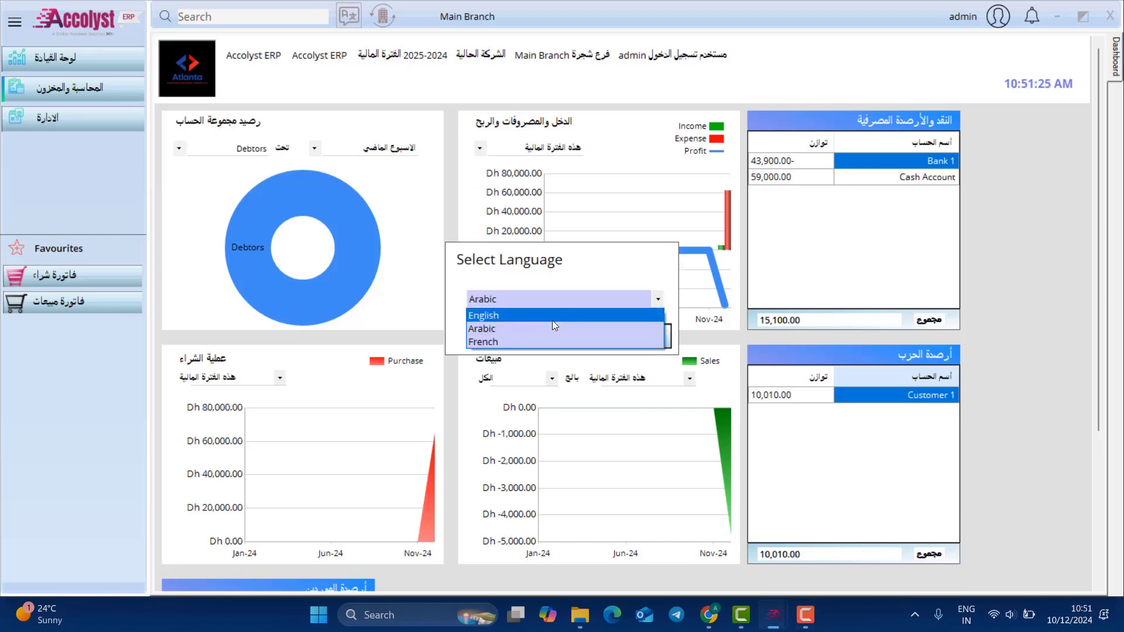
pyautogui.click(554, 316)
pyautogui.click(563, 333)
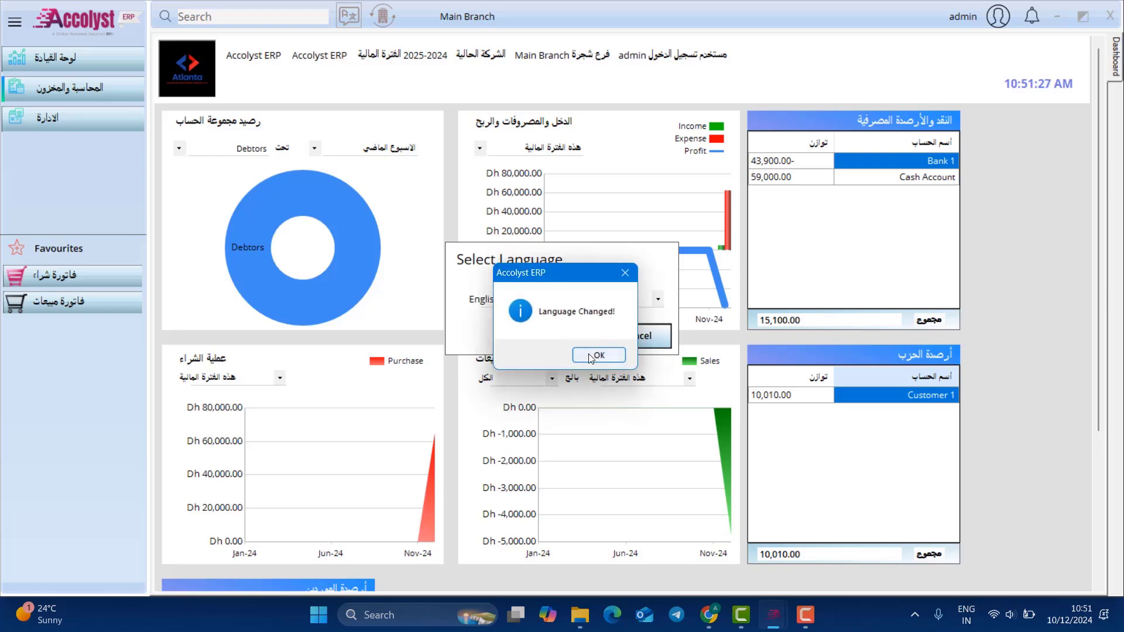
pyautogui.click(595, 354)
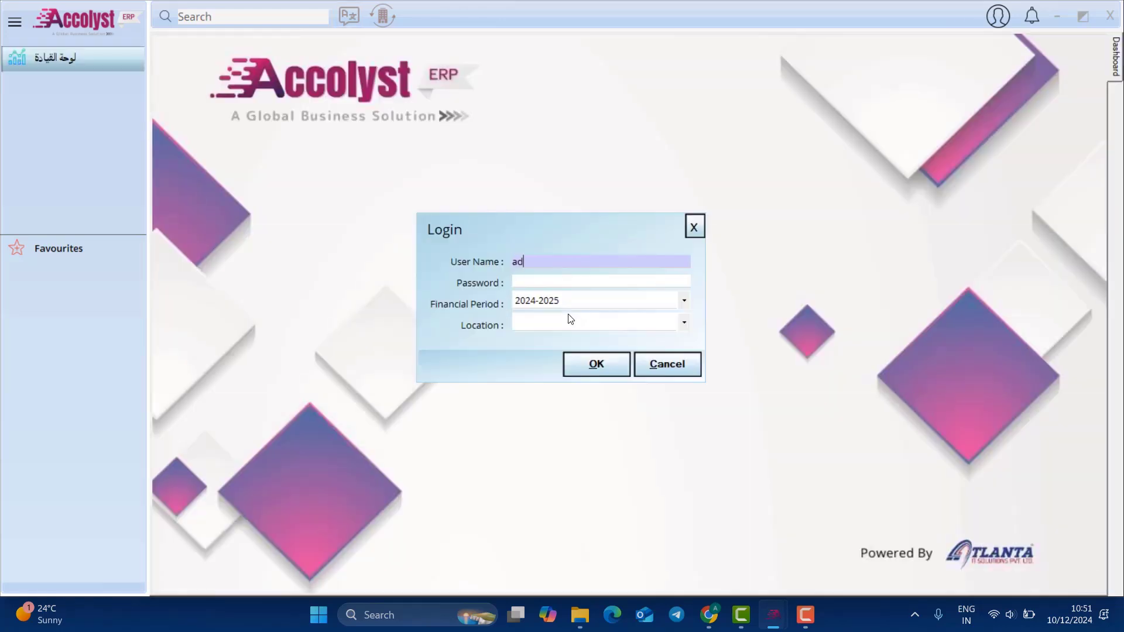
# Step: Log in as admin with the account password to reach the English dashboard
pyautogui.write('admin')
pyautogui.press('Tab')
pyautogui.write('*')
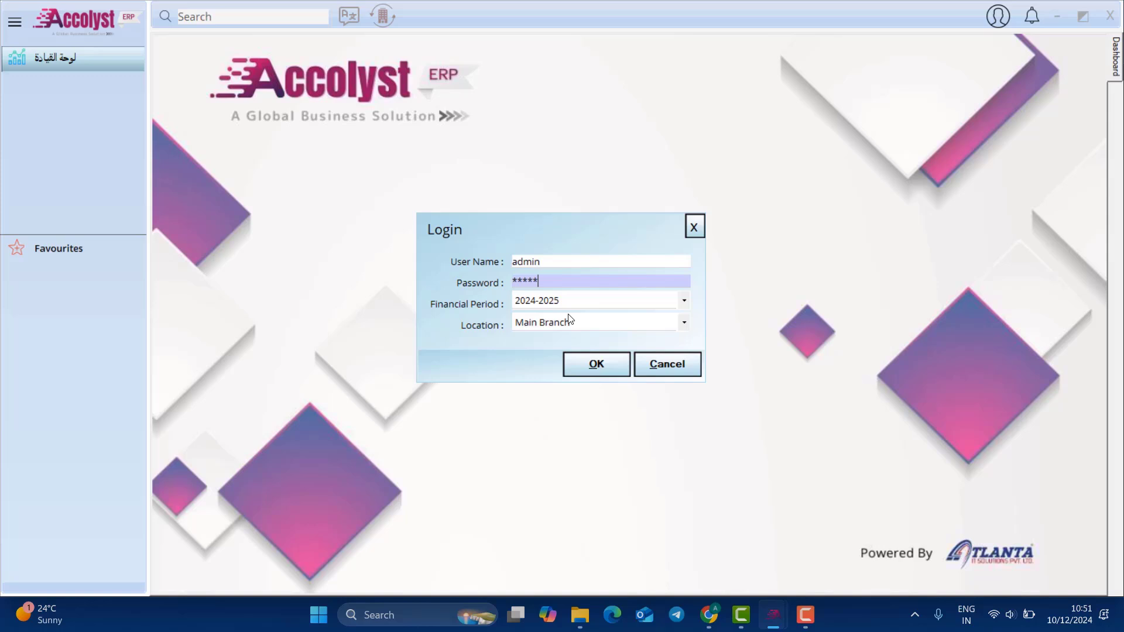
pyautogui.write('****')
pyautogui.press('Tab')
pyautogui.press('Return')
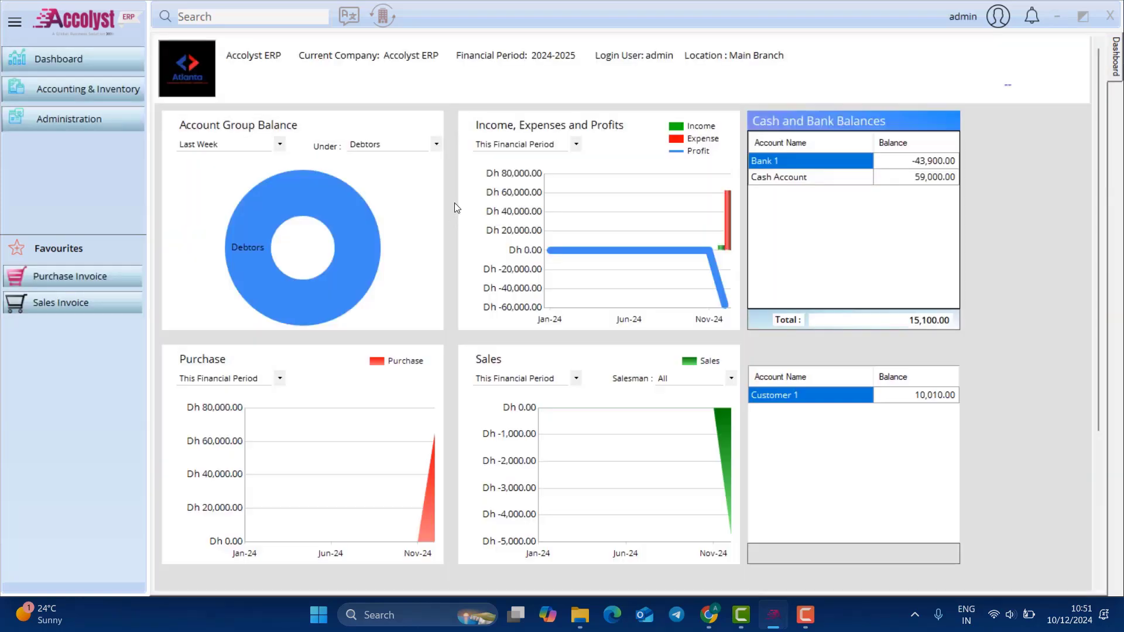